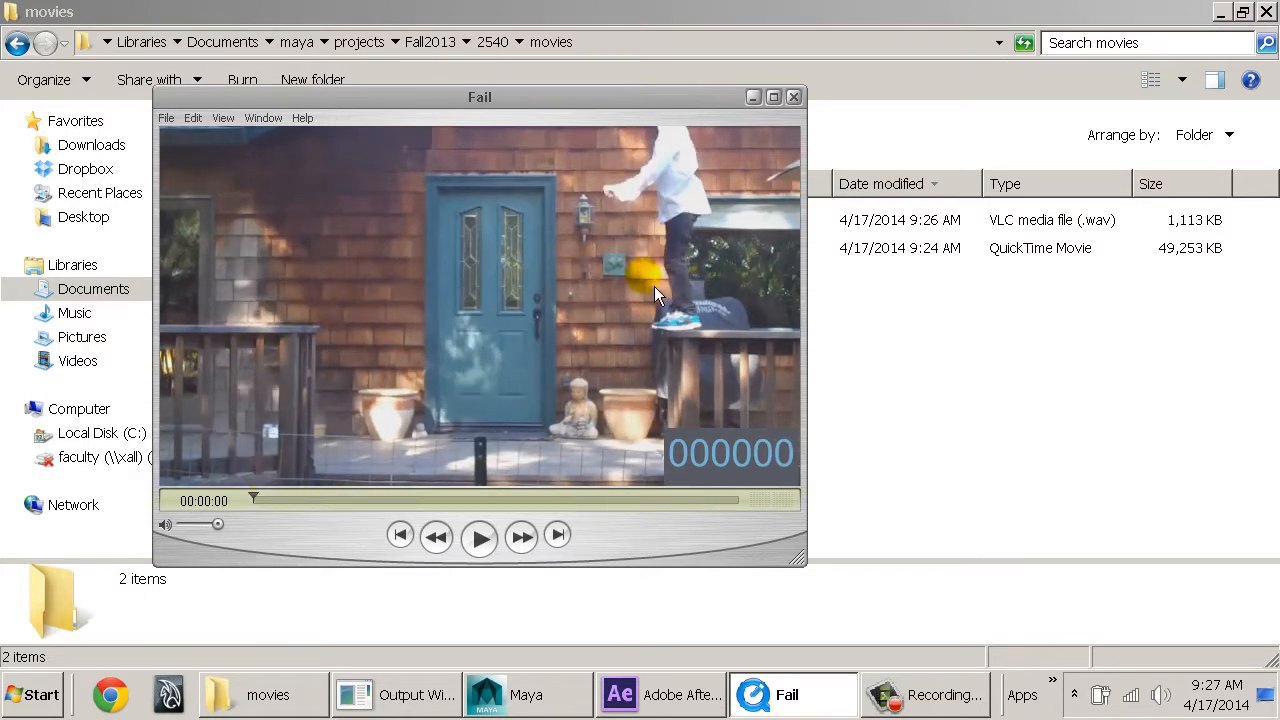
# Switch to After Effects and show The Ultimate Fails Compilation timeline at frame 0.
pyautogui.click(688, 696)
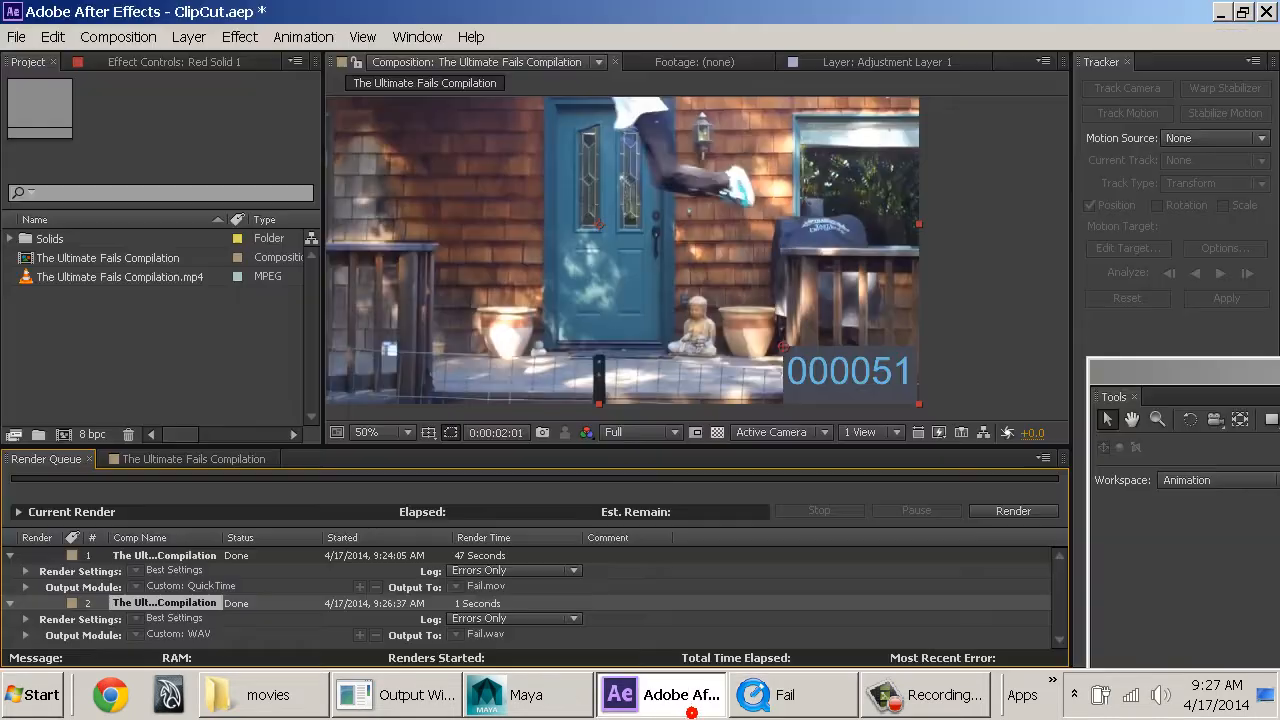
pyautogui.click(214, 459)
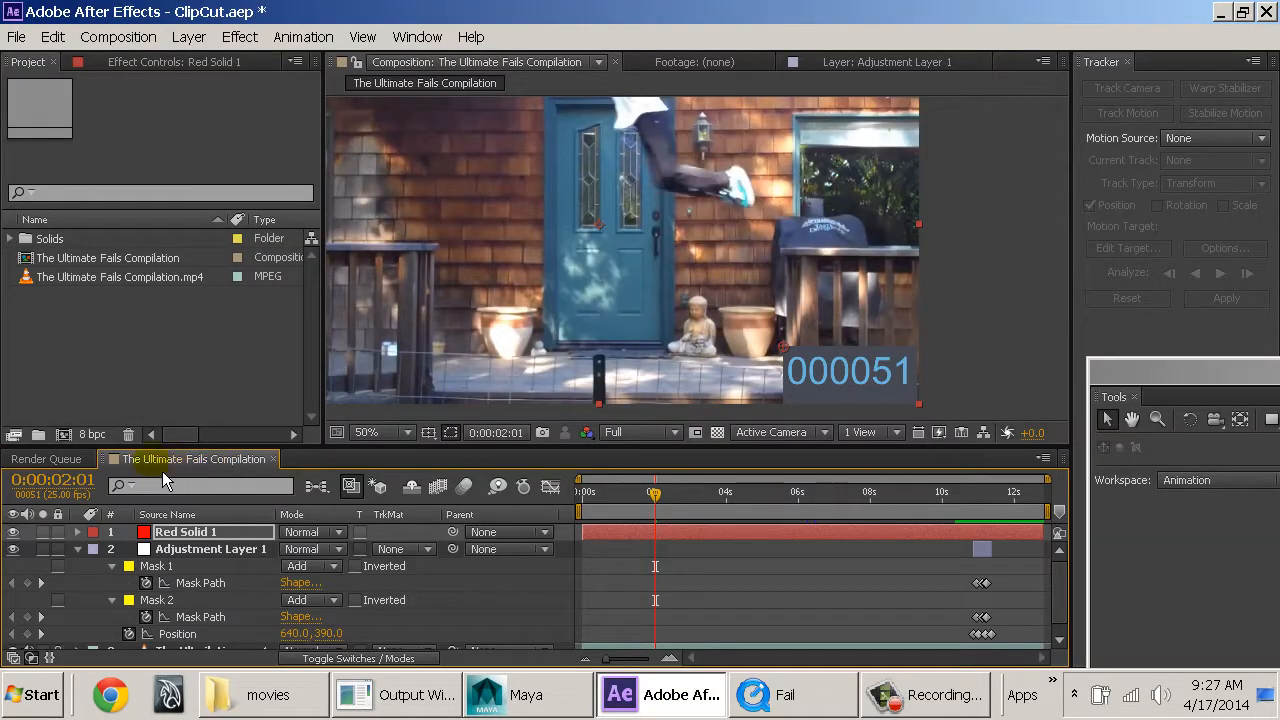
pyautogui.moveTo(664, 497)
pyautogui.mouseDown()
pyautogui.moveTo(588, 506)
pyautogui.moveTo(790, 491)
pyautogui.moveTo(541, 478)
pyautogui.mouseUp()
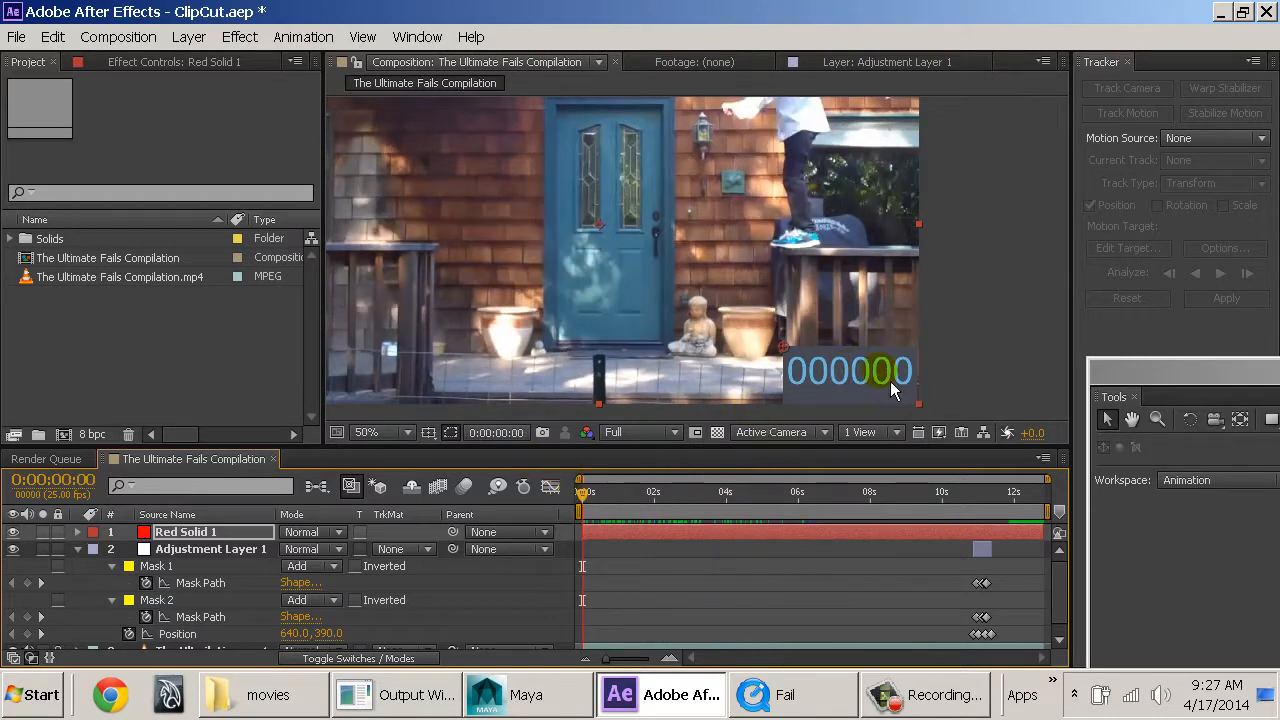
# Select the Red Solid 1 layer, look up the Timecode text effect, and display the layer's effect controls.
pyautogui.click(190, 531)
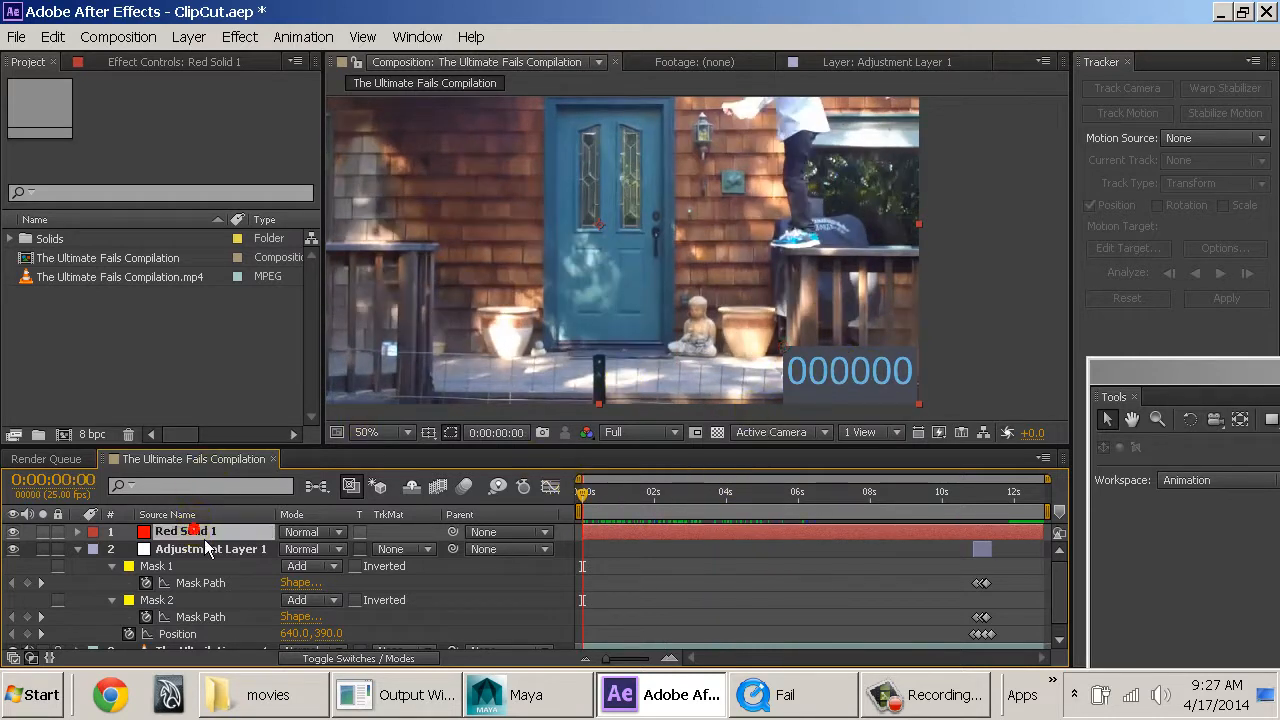
pyautogui.click(242, 42)
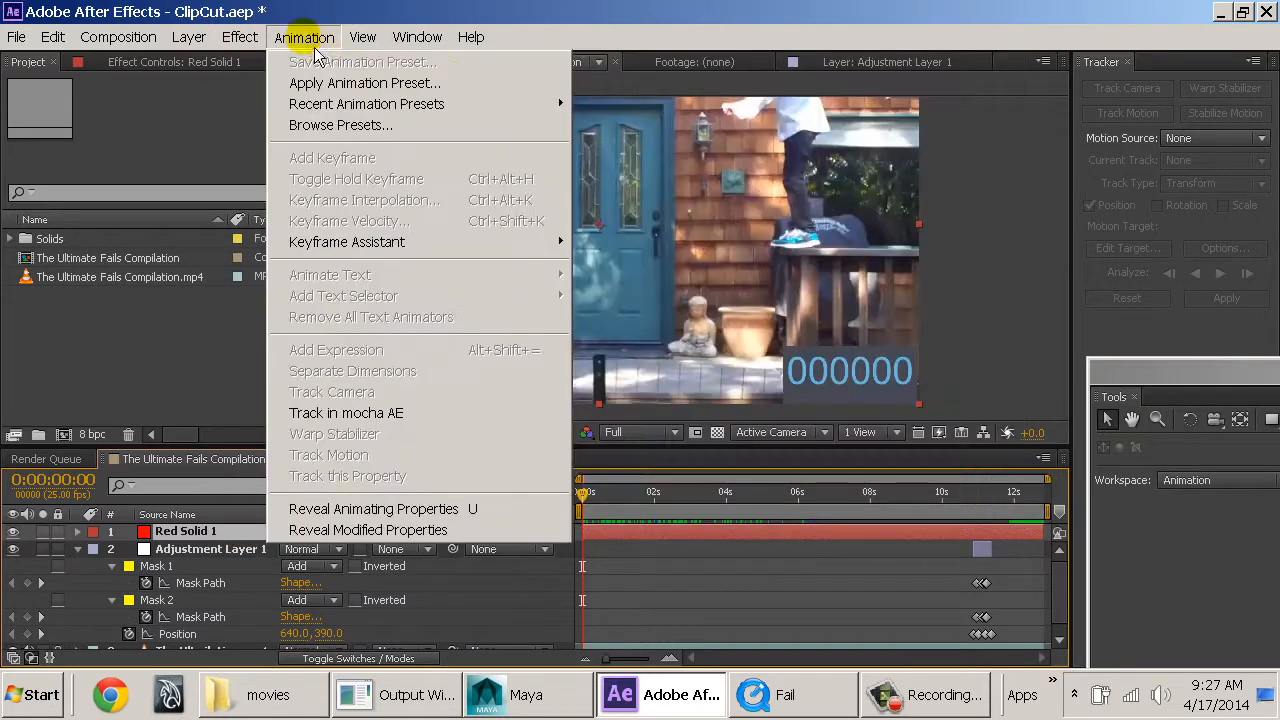
pyautogui.moveTo(608, 335)
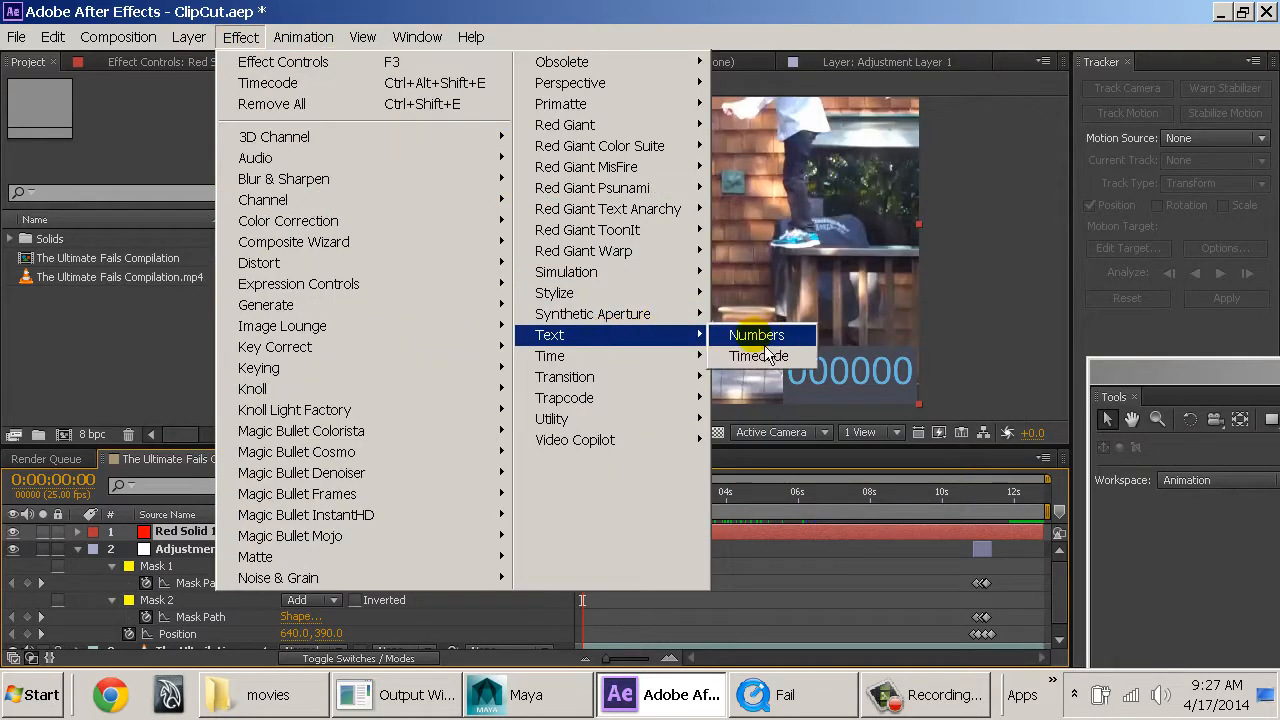
pyautogui.click(188, 348)
pyautogui.click(205, 61)
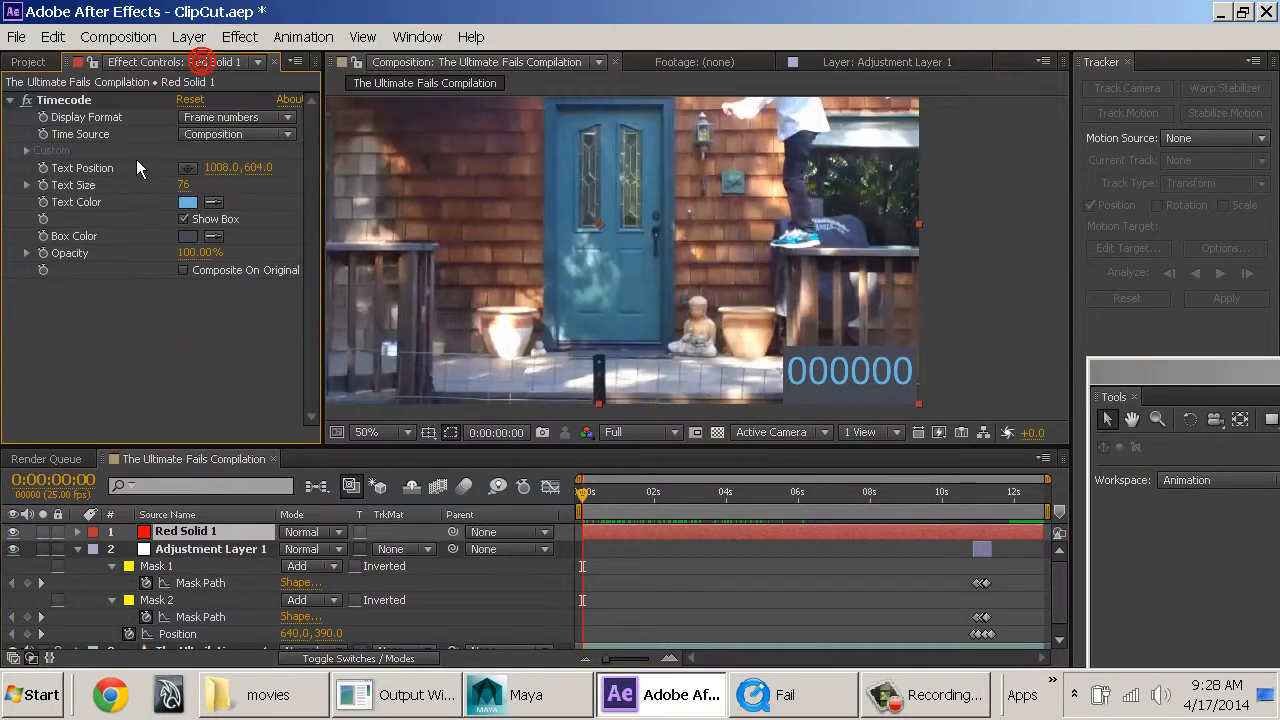
# Try the SMPTE HH:MM:SS:FF display format on the Timecode effect and return it to Frame numbers.
pyautogui.click(218, 117)
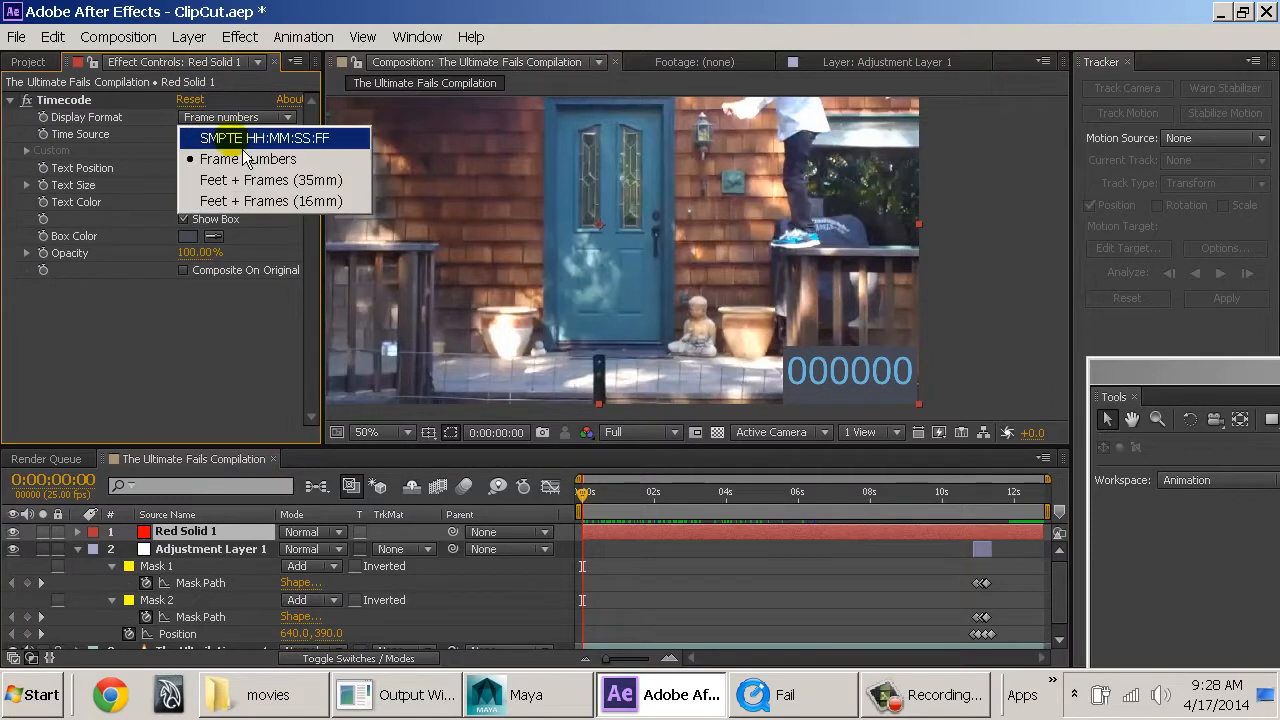
pyautogui.click(250, 138)
pyautogui.click(232, 117)
pyautogui.click(237, 160)
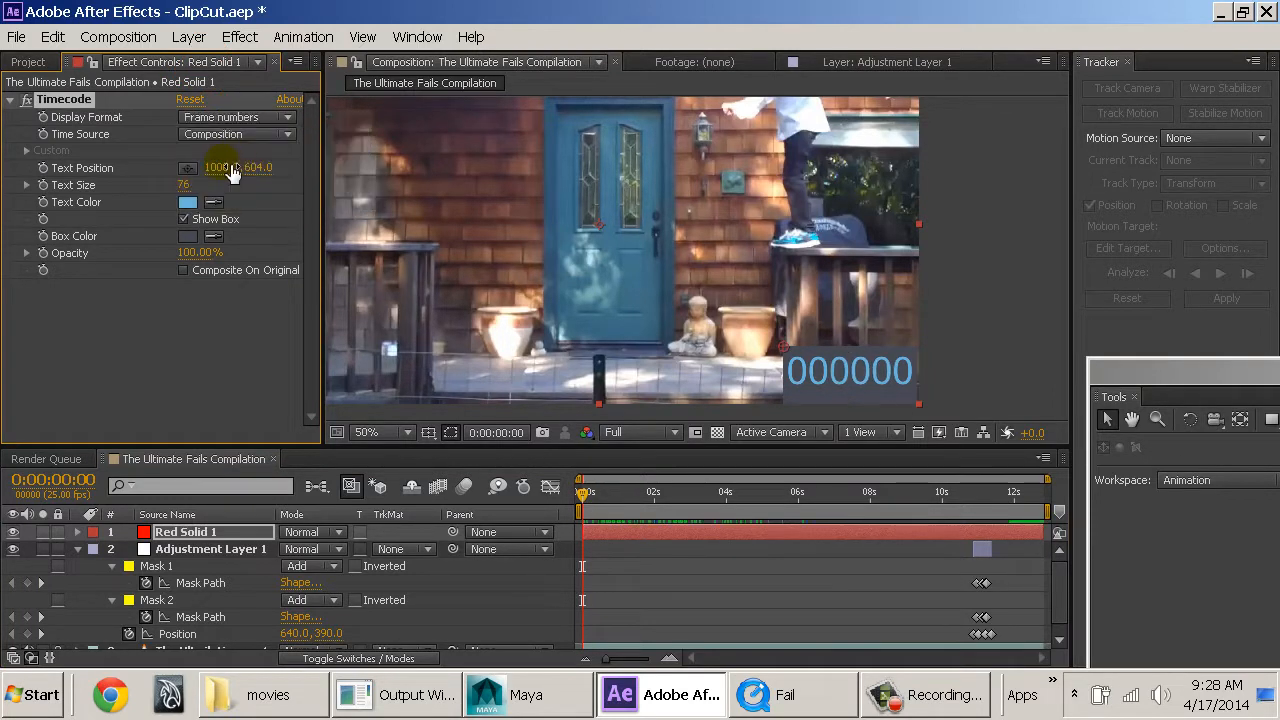
pyautogui.click(220, 280)
pyautogui.click(220, 280)
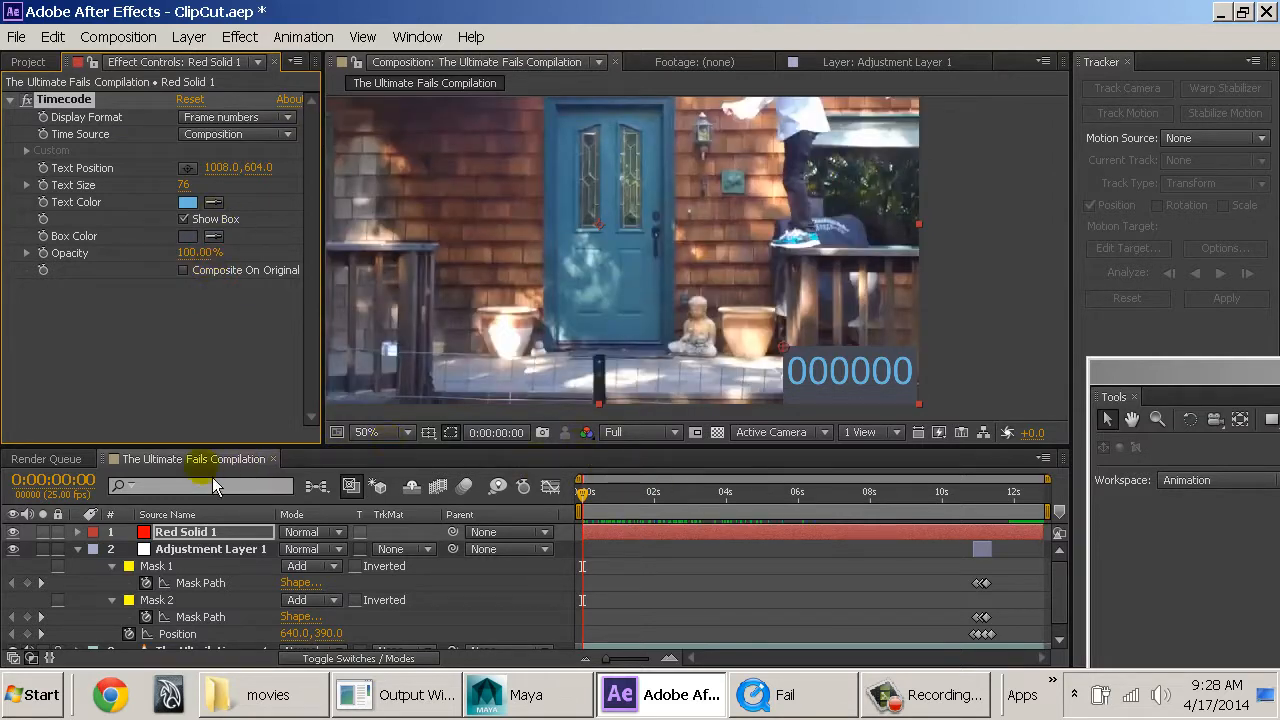
# Collapse Adjustment Layer 1's properties in the timeline and clear the layer selection.
pyautogui.click(203, 552)
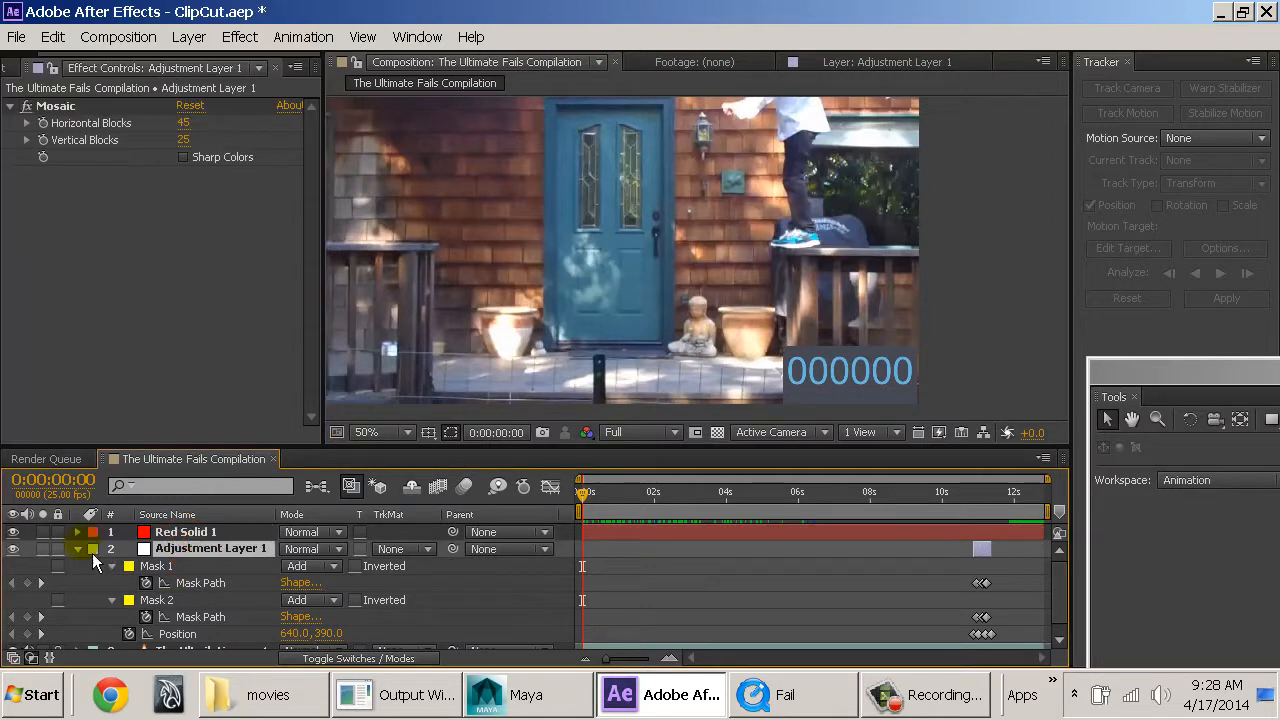
pyautogui.click(79, 549)
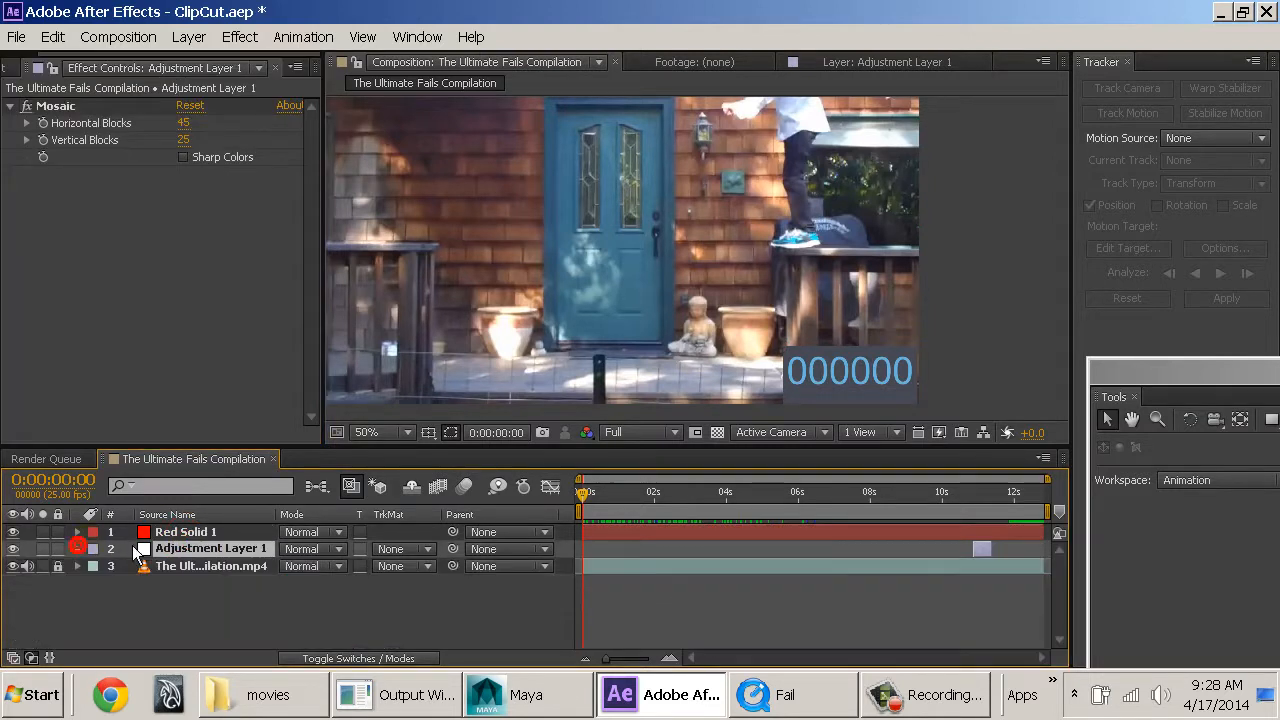
pyautogui.click(222, 531)
pyautogui.click(240, 549)
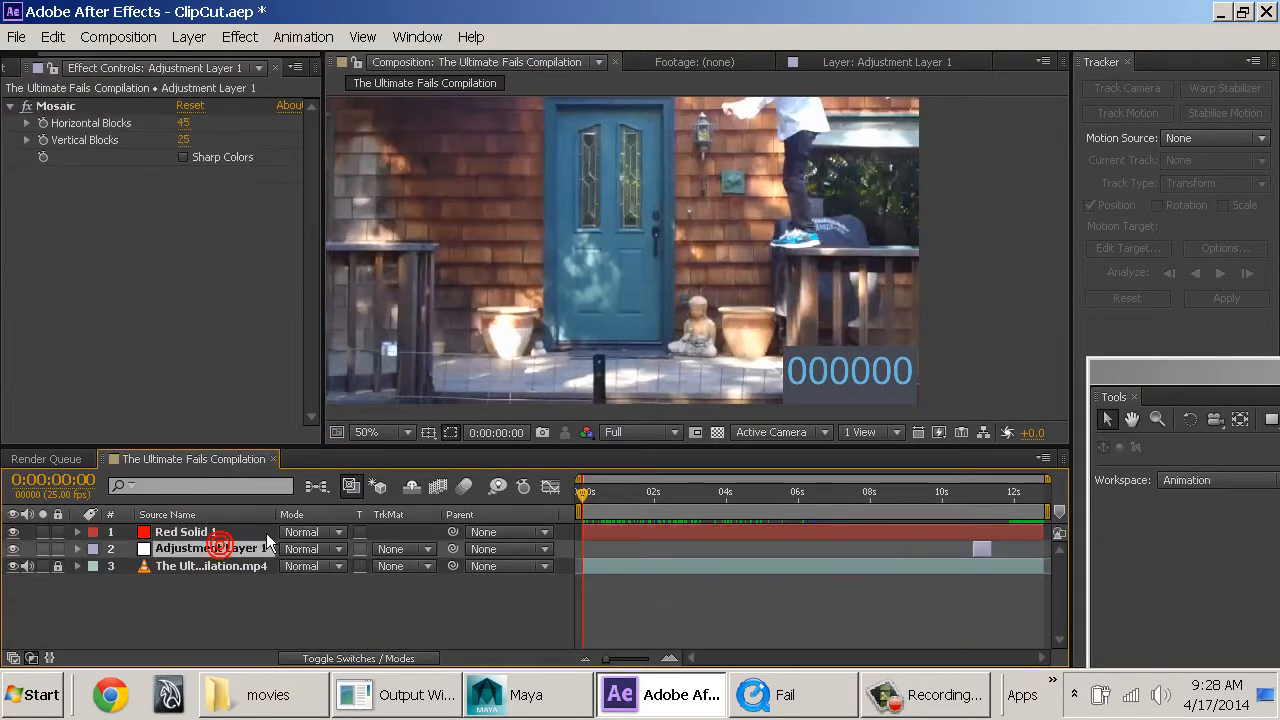
pyautogui.click(262, 617)
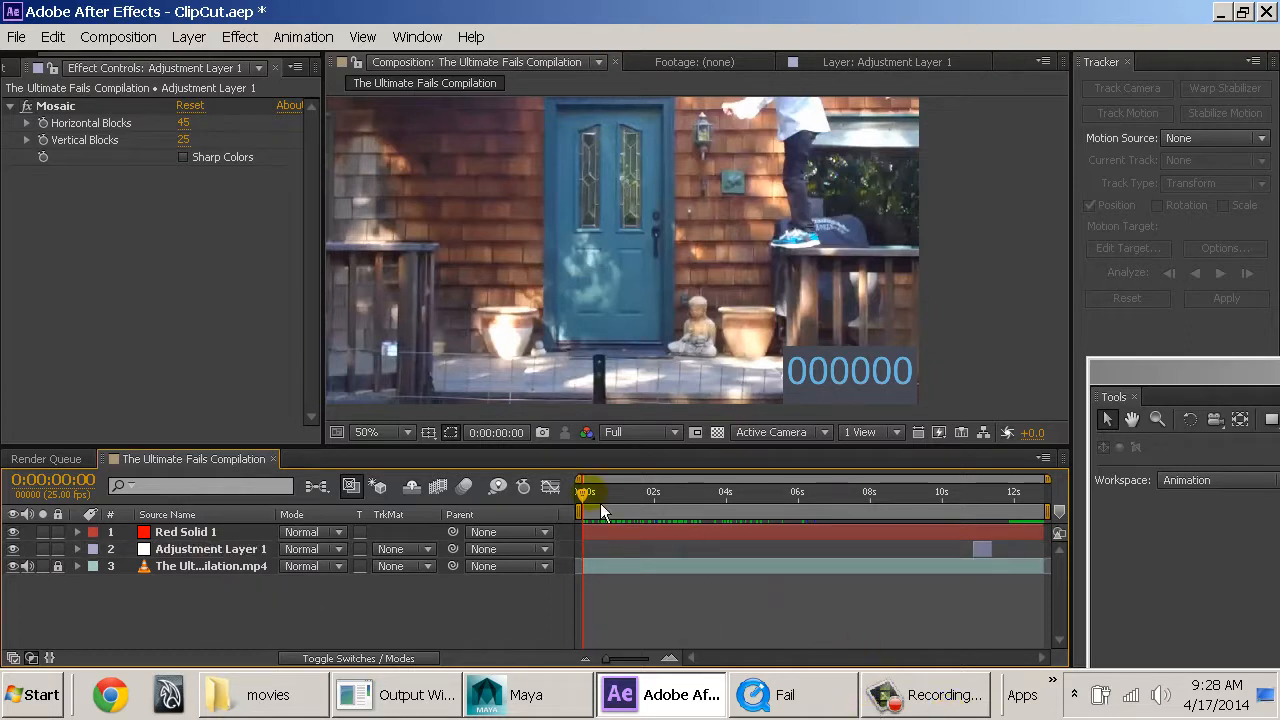
# Review the rendered outputs, find Fail.mov in the movies folder, and bring up its QuickTime window.
pyautogui.click(56, 459)
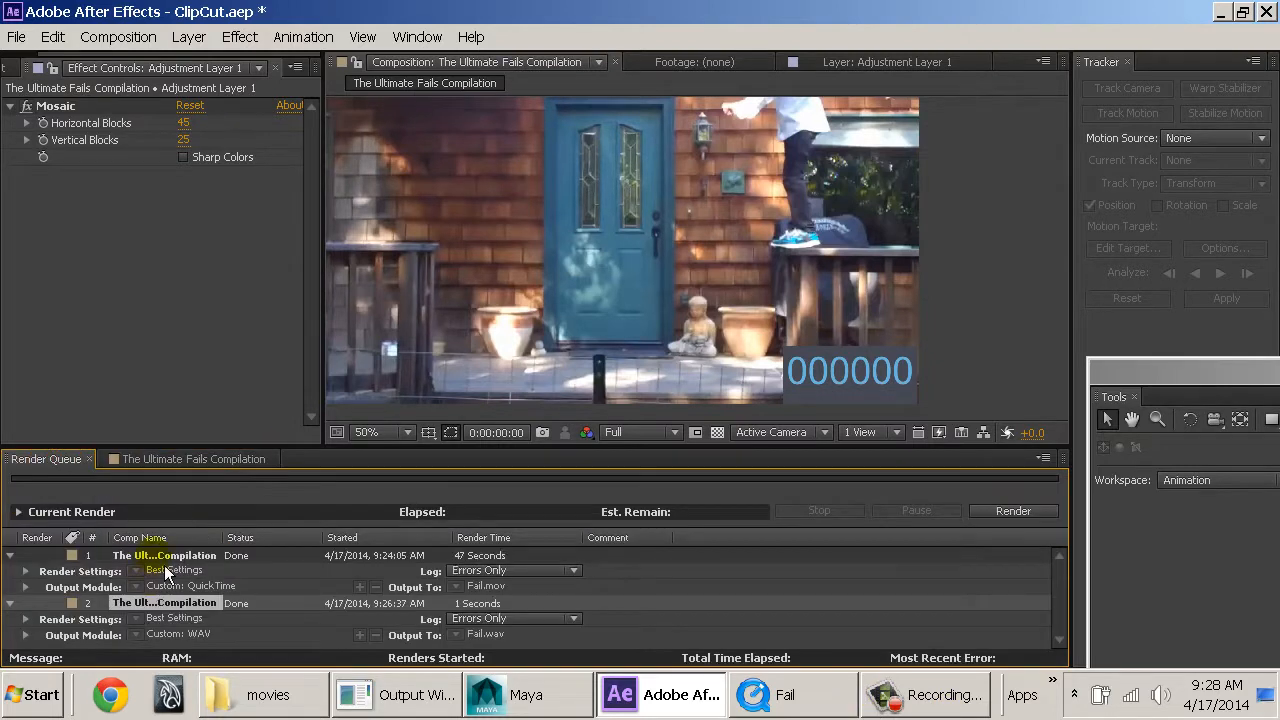
pyautogui.click(303, 688)
pyautogui.click(257, 248)
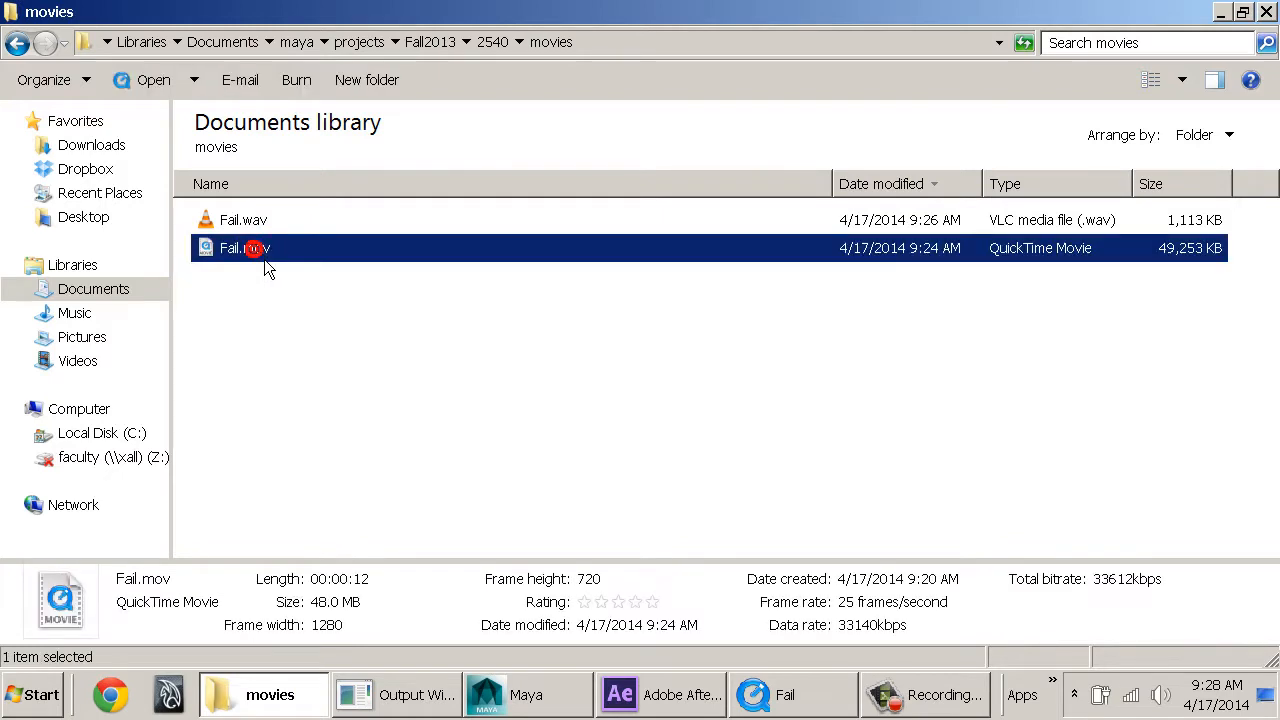
pyautogui.click(797, 697)
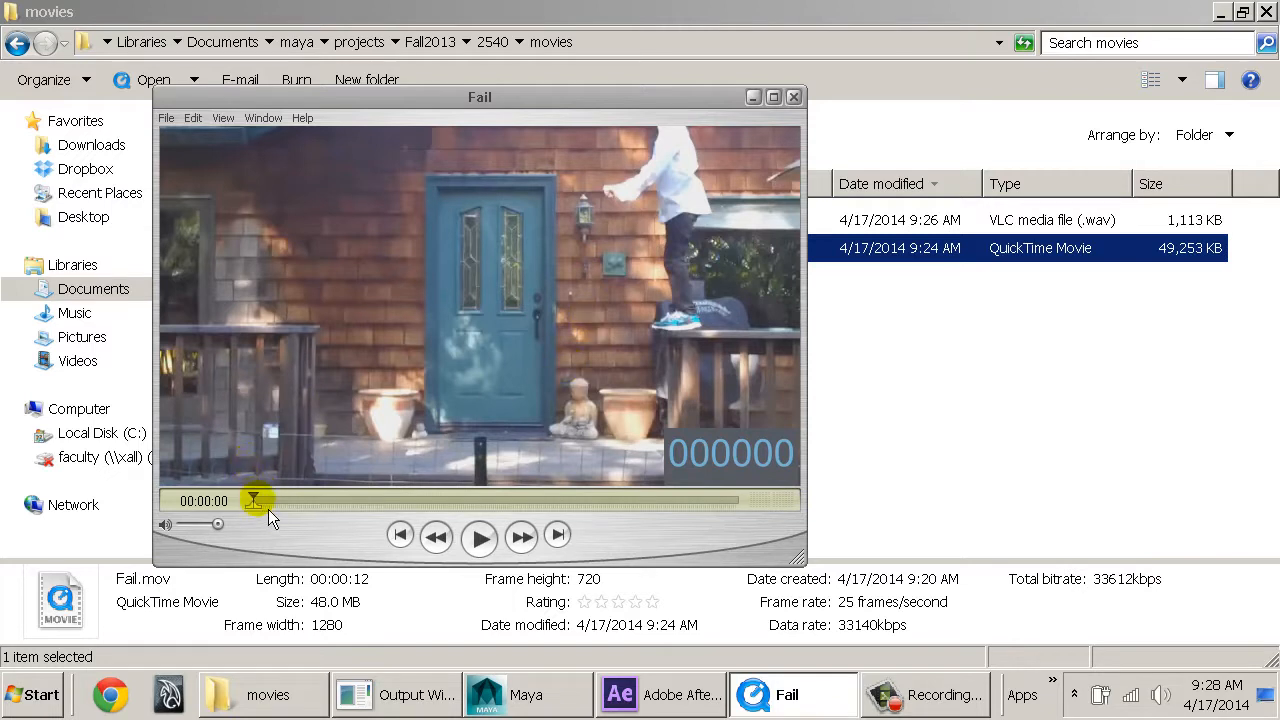
# Scrub Fail.mov to its end and back to the start, and play part of it to check the frame counter.
pyautogui.moveTo(268, 509); pyautogui.dragTo(770, 473)
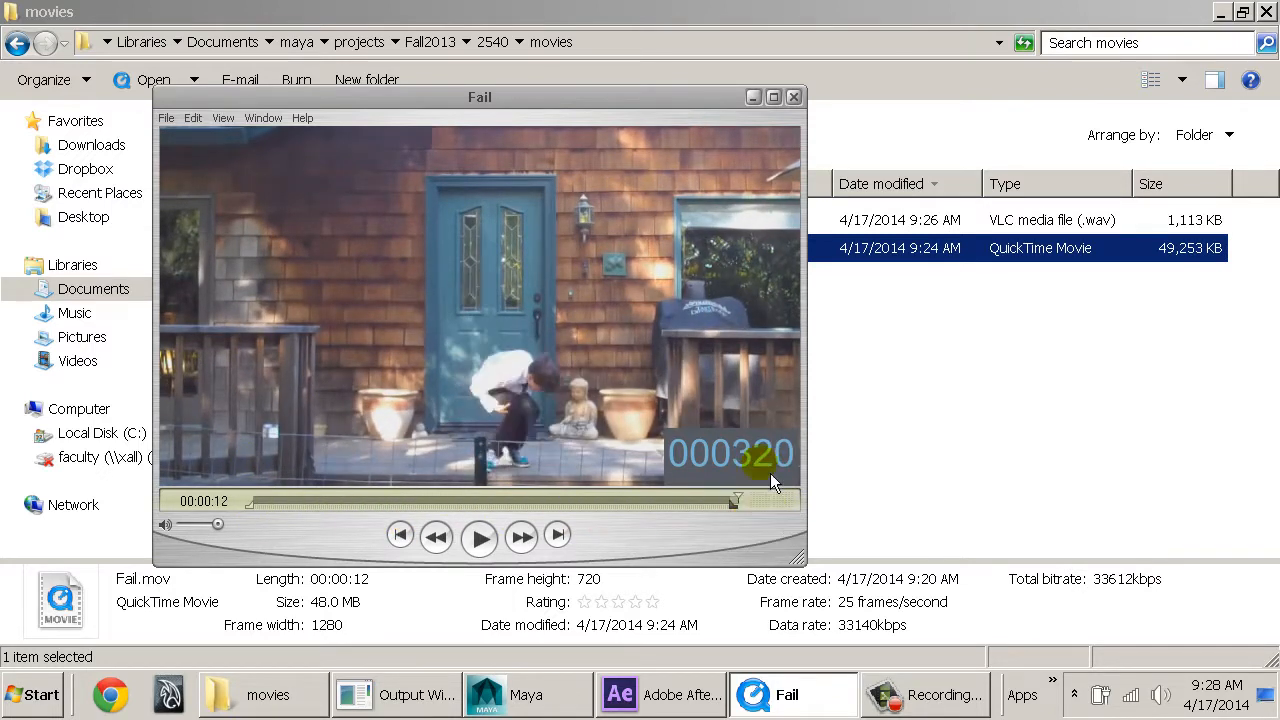
pyautogui.moveTo(728, 523); pyautogui.dragTo(250, 497)
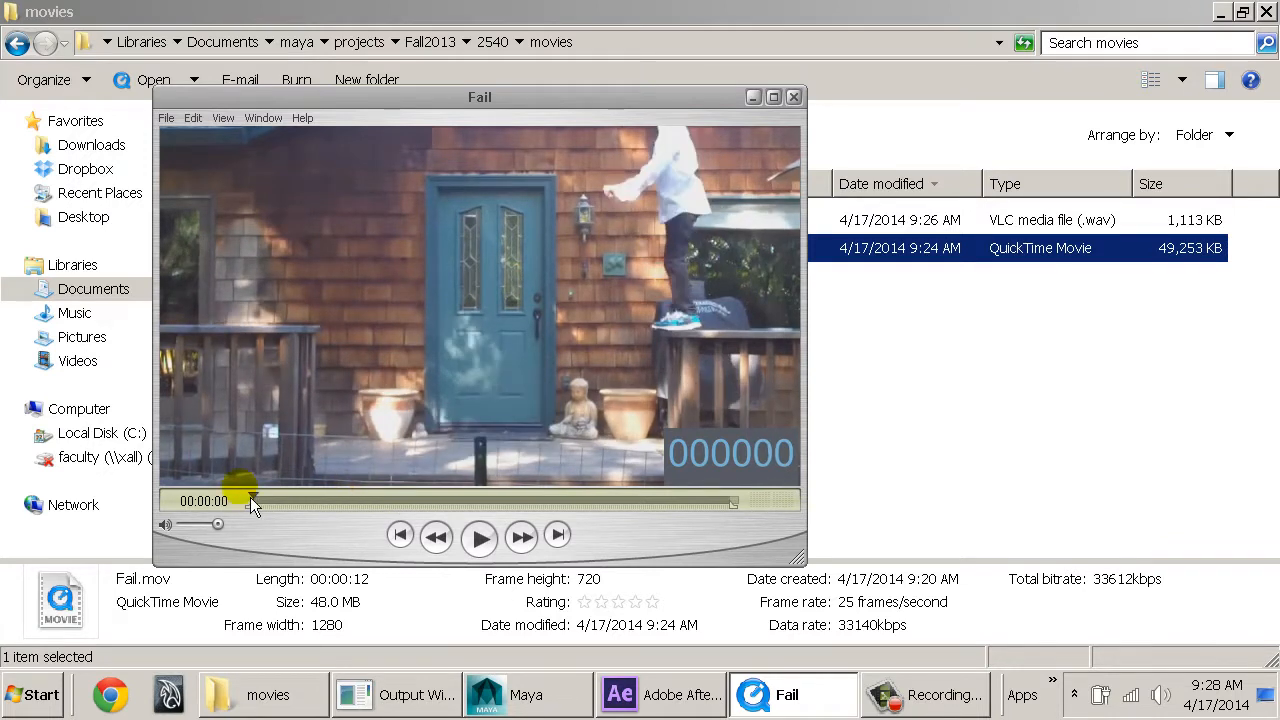
pyautogui.press('space')
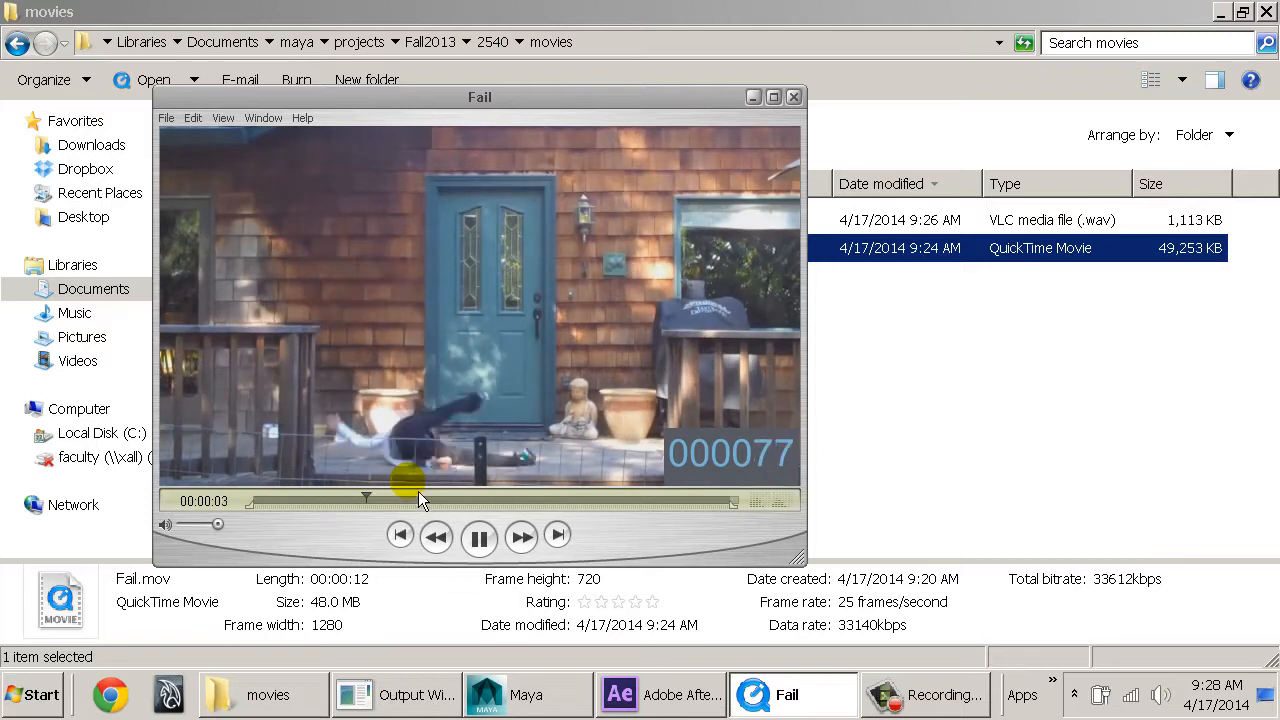
pyautogui.press('space')
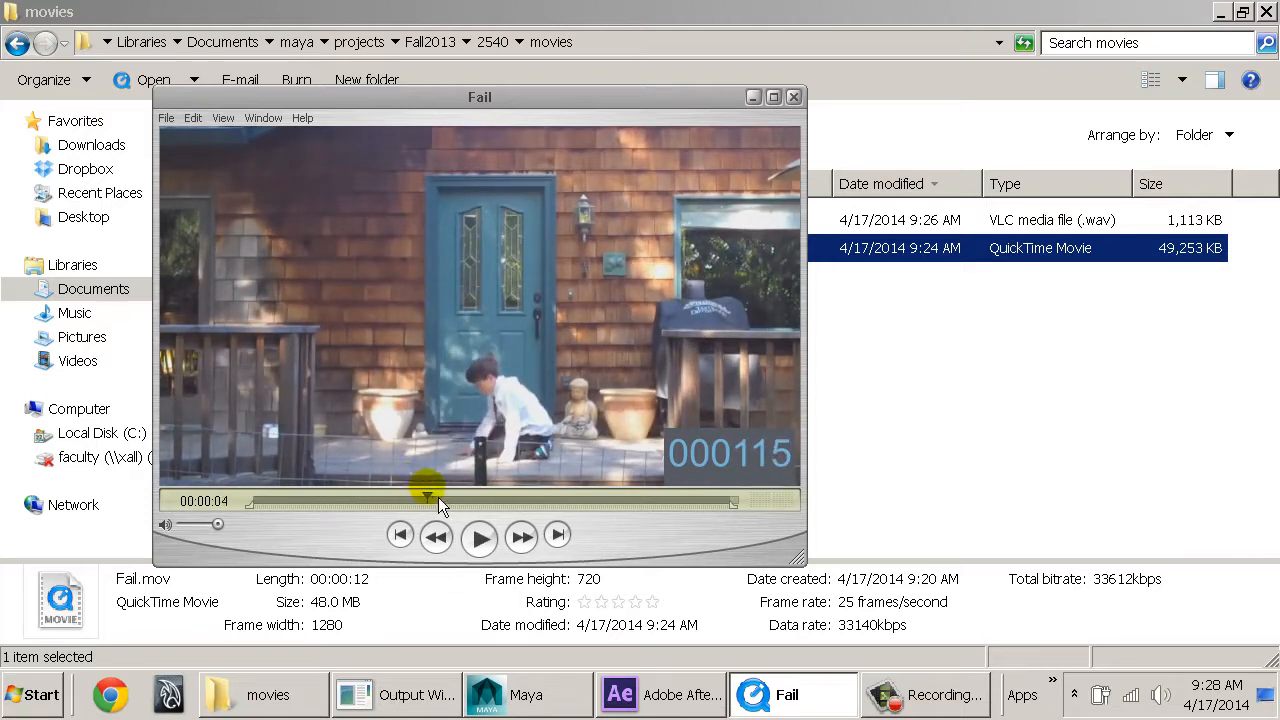
pyautogui.moveTo(440, 505); pyautogui.dragTo(470, 512)
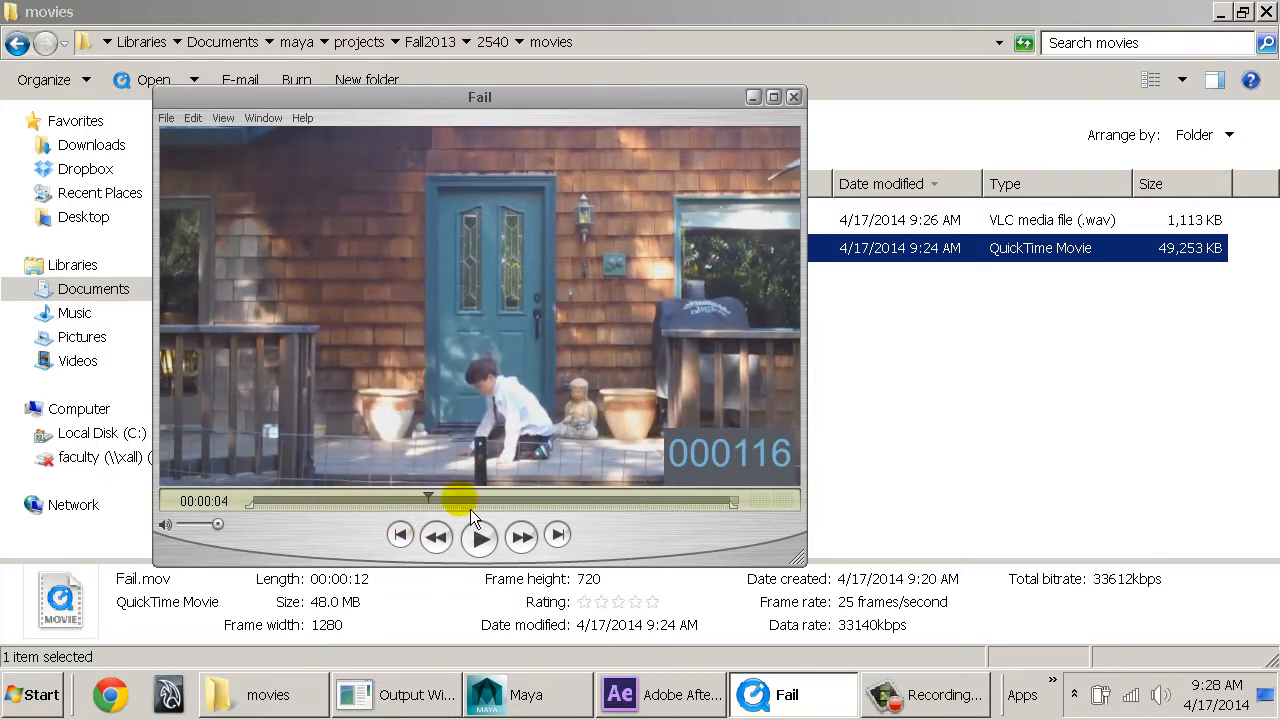
# Close the Fail movie player and examine the details of Fail.wav in the movies folder.
pyautogui.click(794, 98)
pyautogui.click(322, 684)
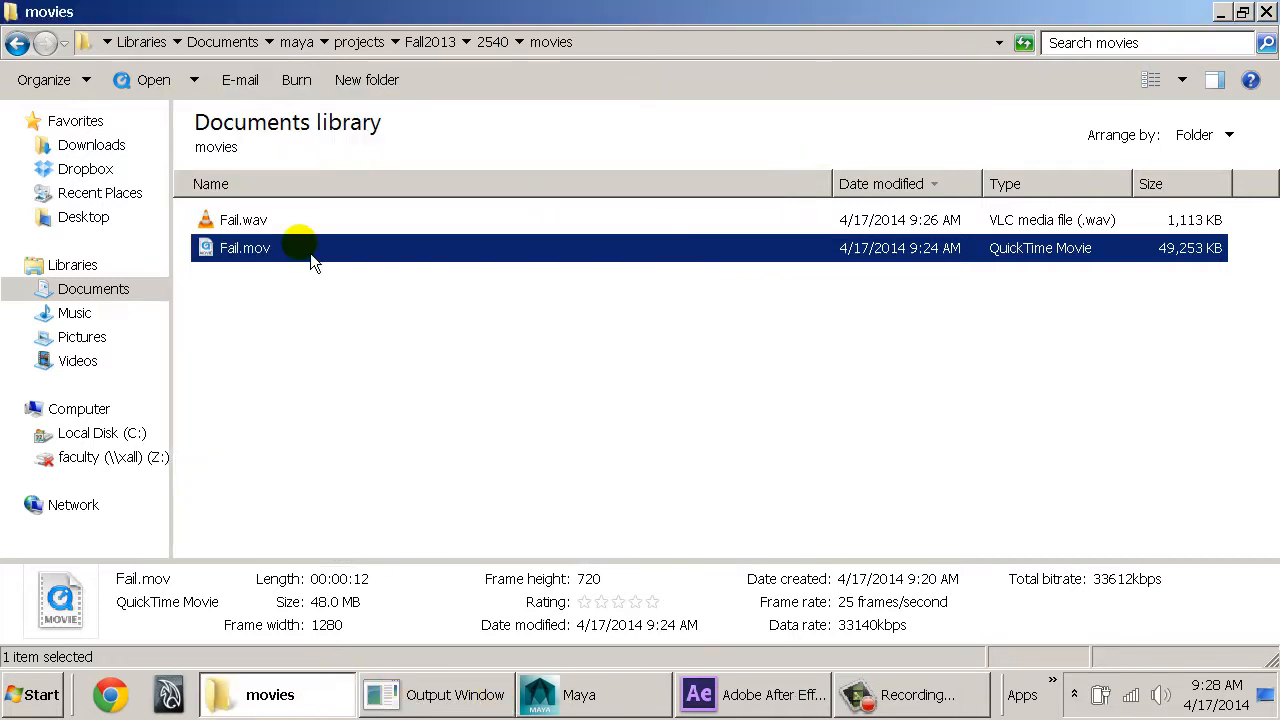
pyautogui.click(288, 220)
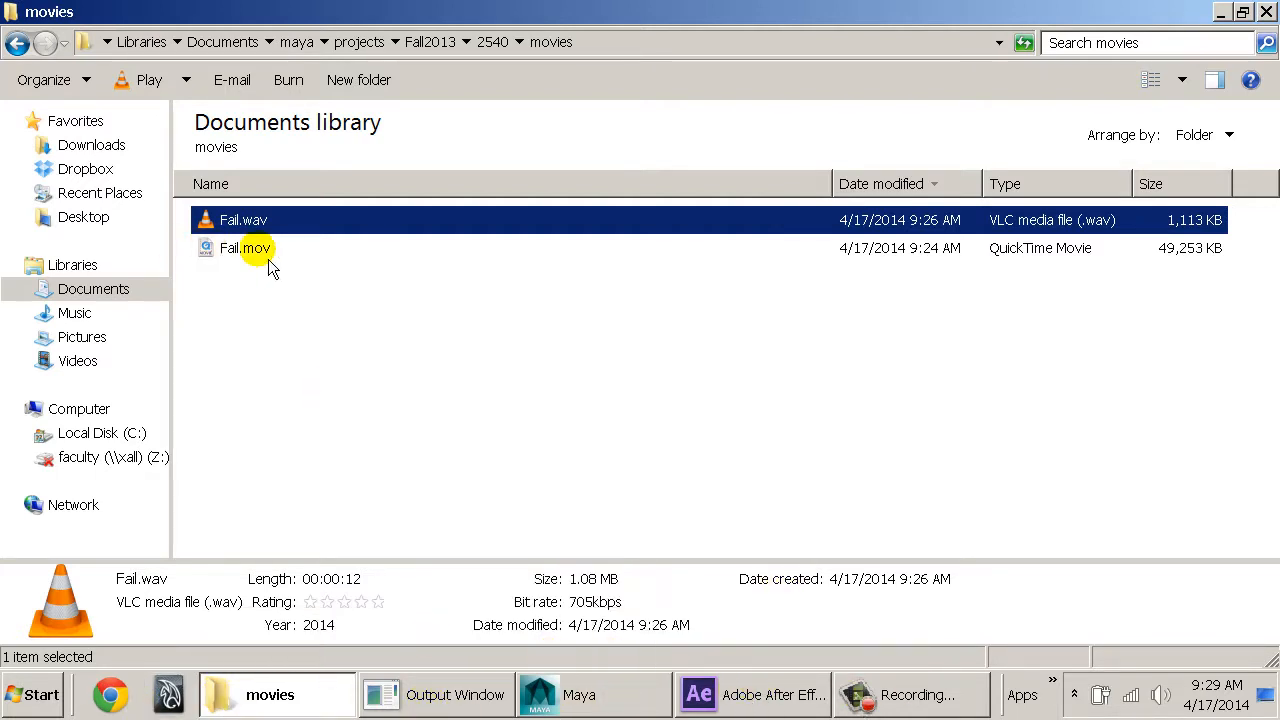
pyautogui.click(252, 220)
pyautogui.click(291, 294)
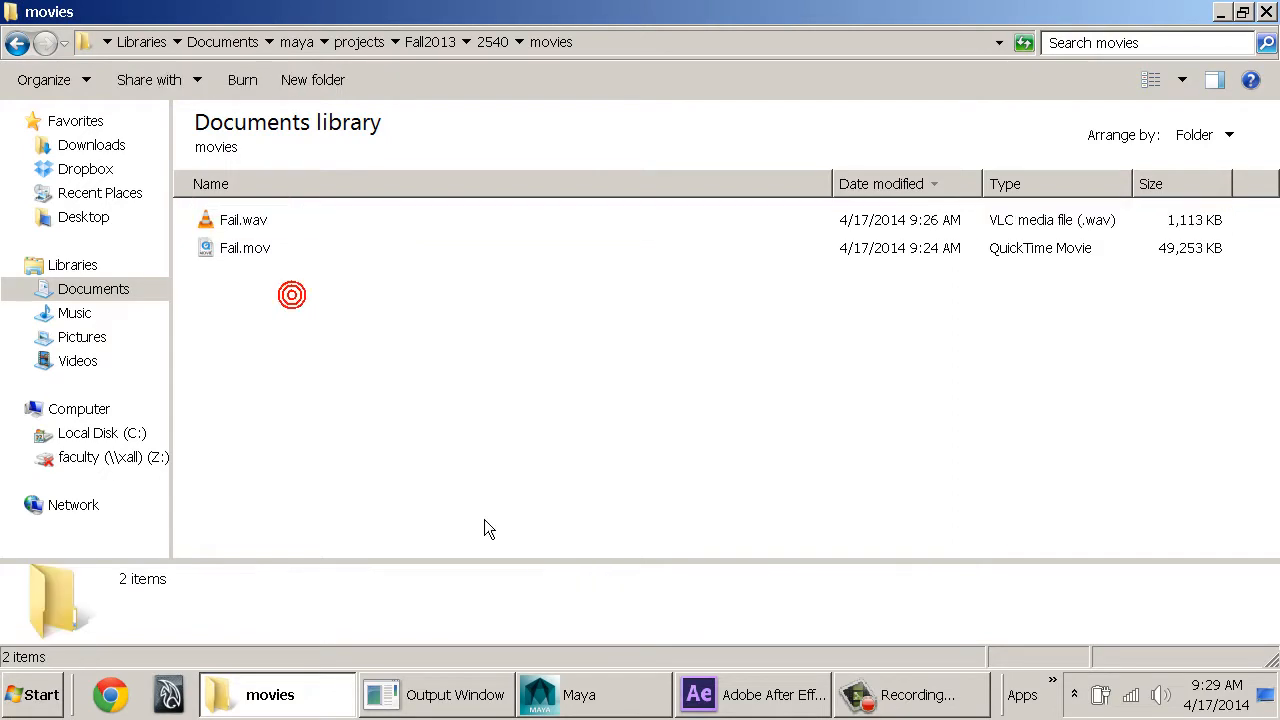
# Switch to After Effects, duplicate the finished WAV render item, and open the copy's output module settings.
pyautogui.click(708, 705)
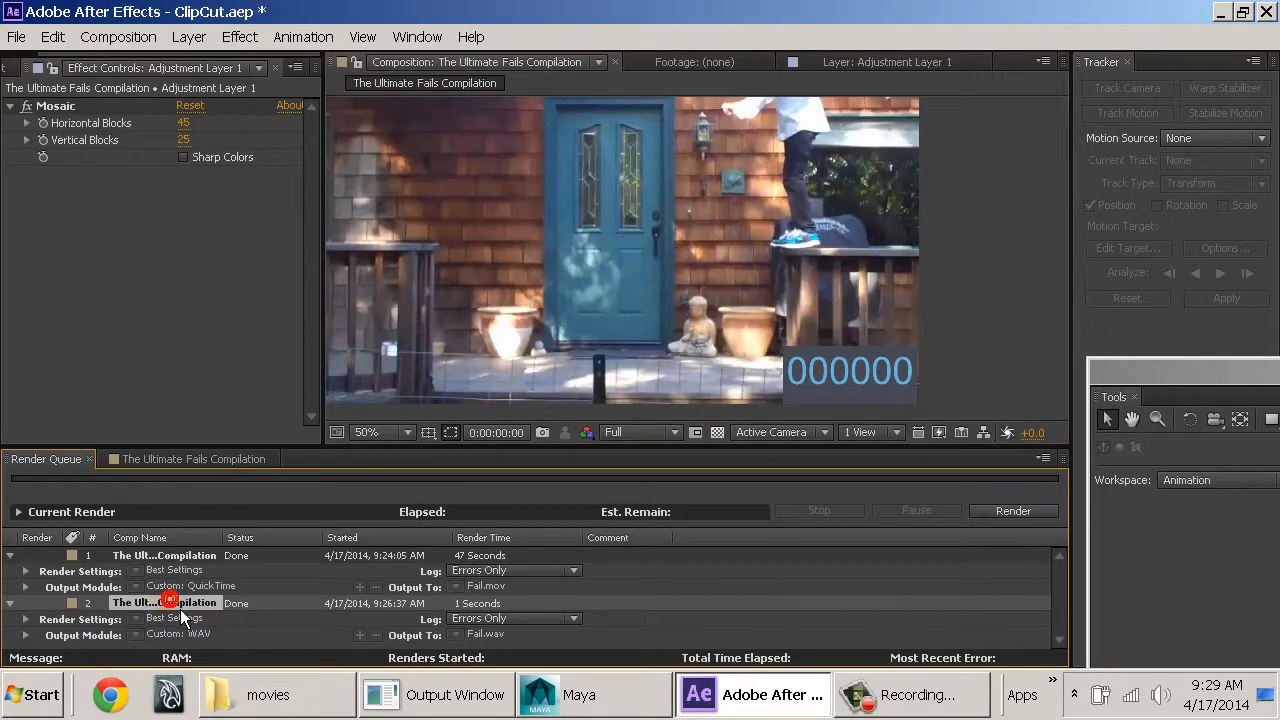
pyautogui.hotkey('ctrl', 'd')
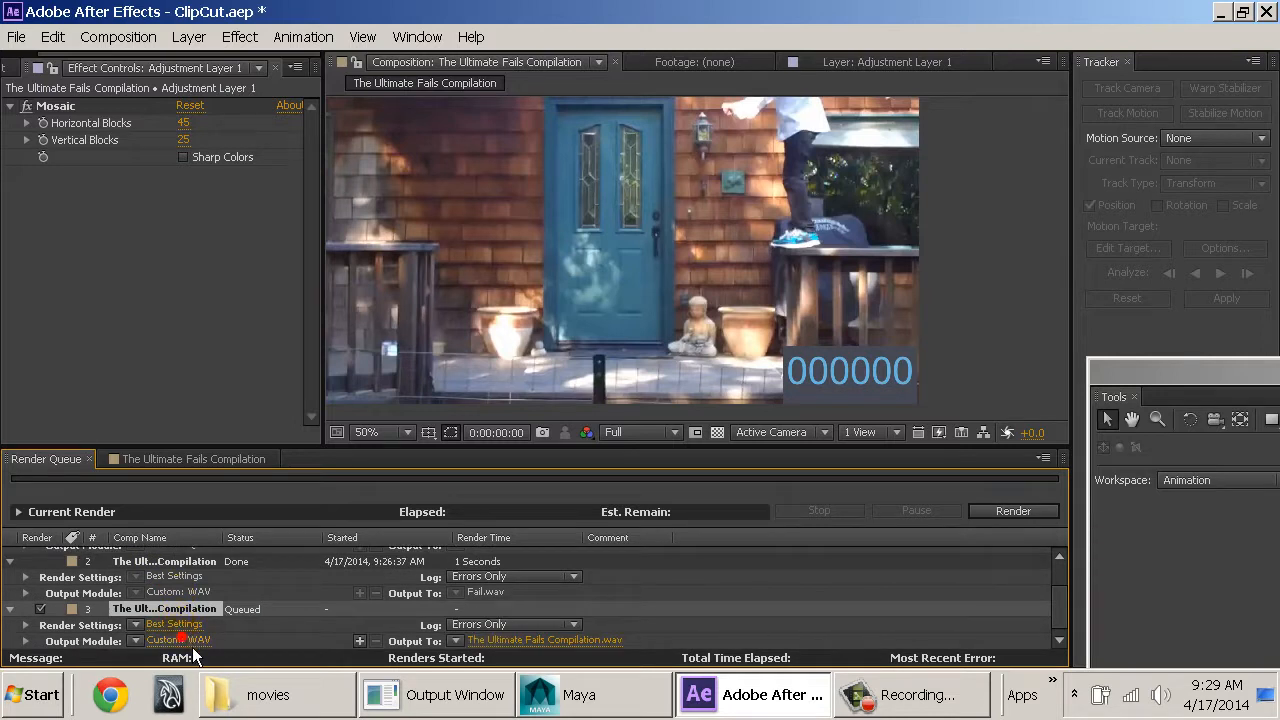
pyautogui.click(186, 641)
# Examine the output format and audio sample rate options, and delete the duplicated render item.
pyautogui.click(428, 104)
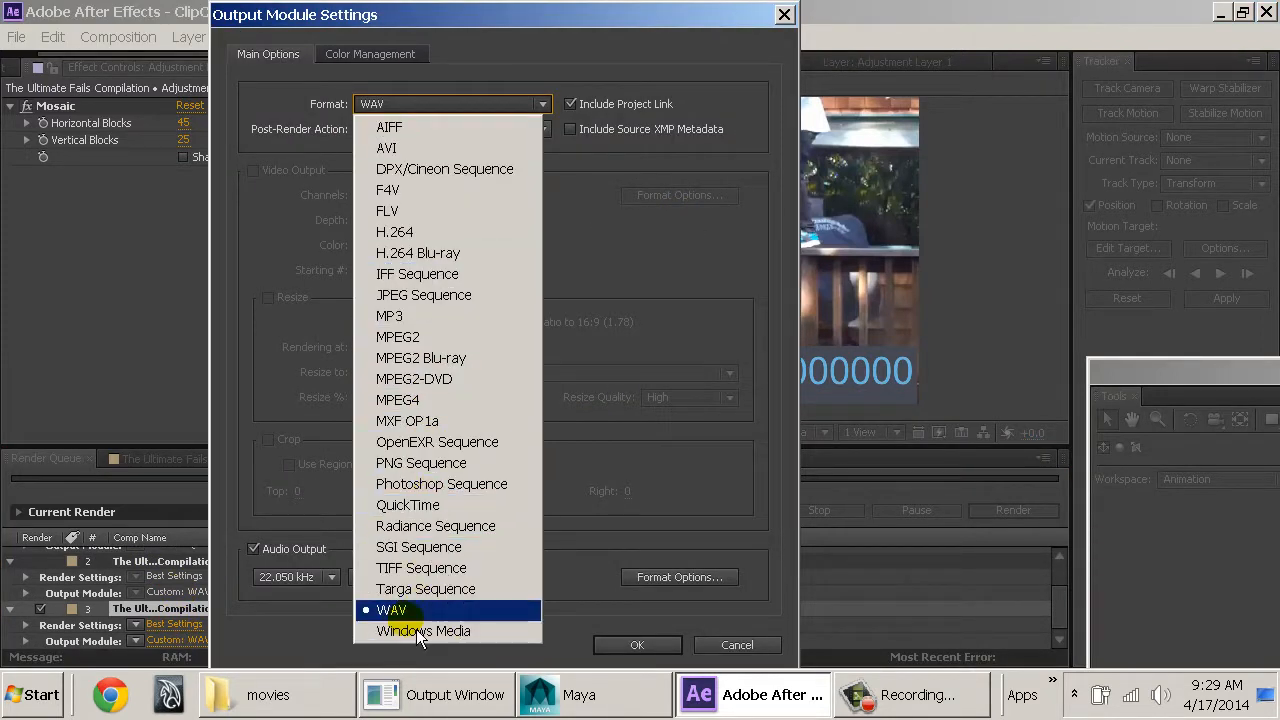
pyautogui.click(294, 612)
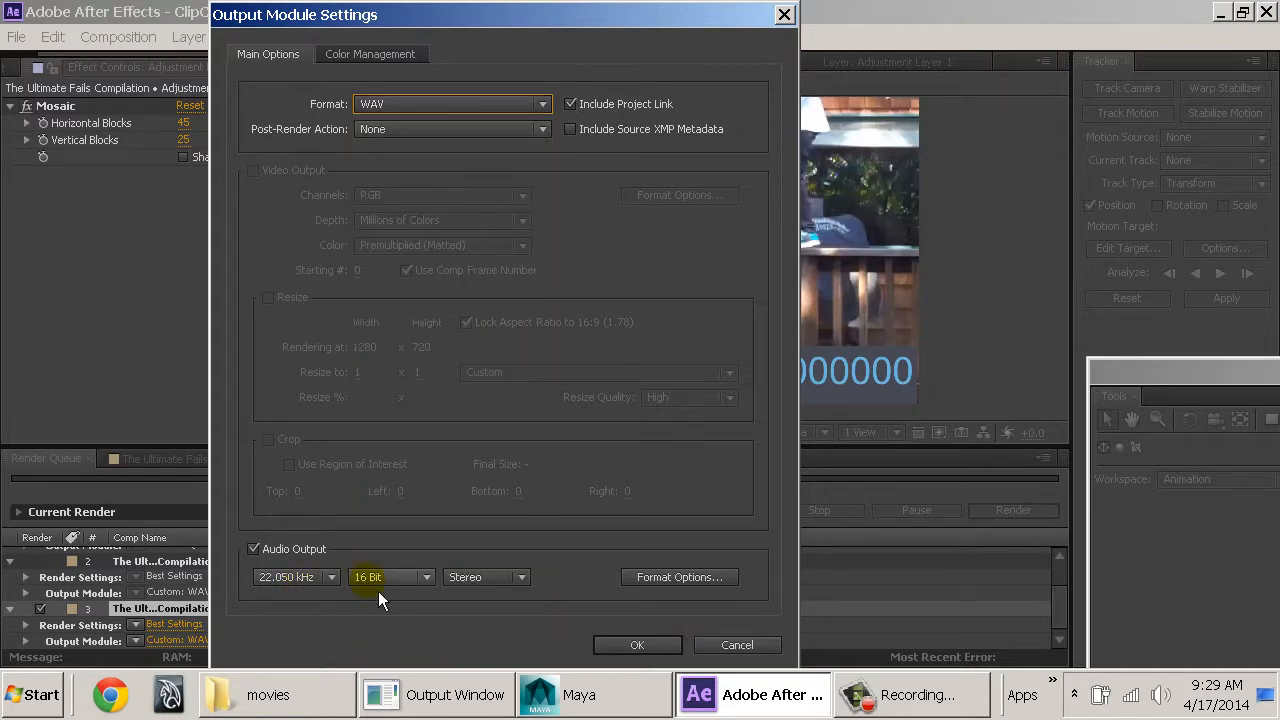
pyautogui.click(332, 585)
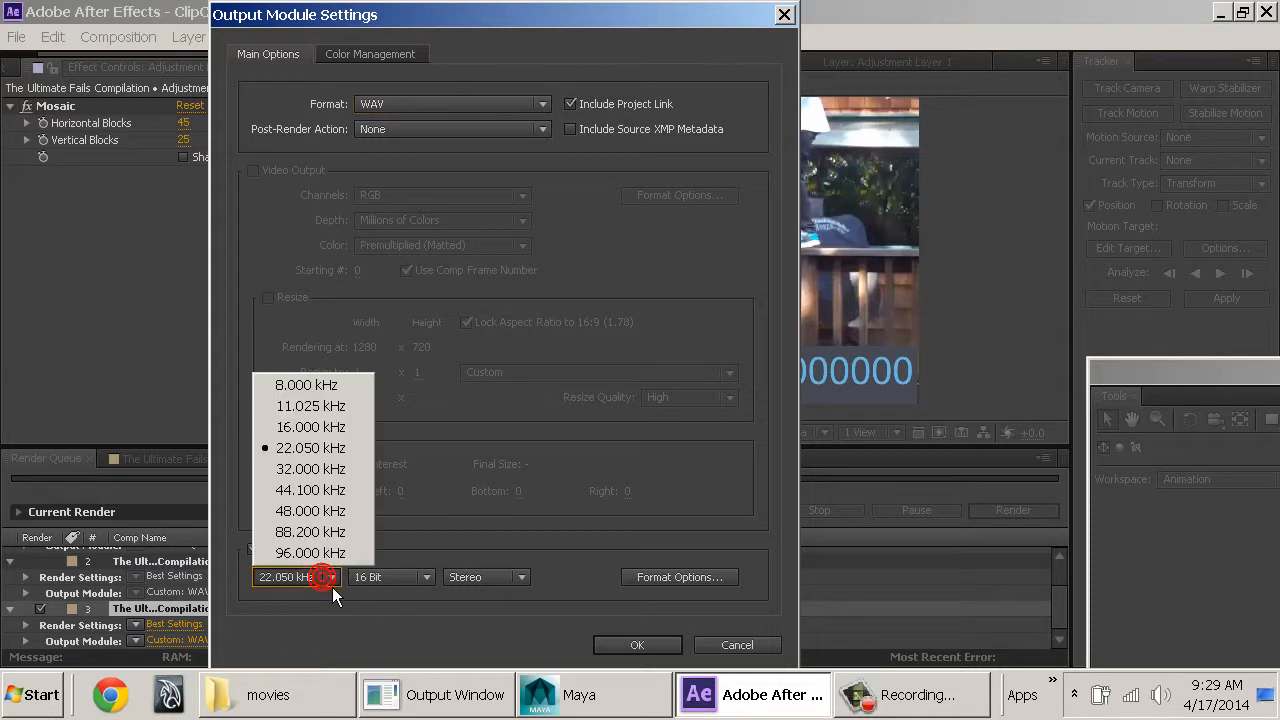
pyautogui.click(332, 587)
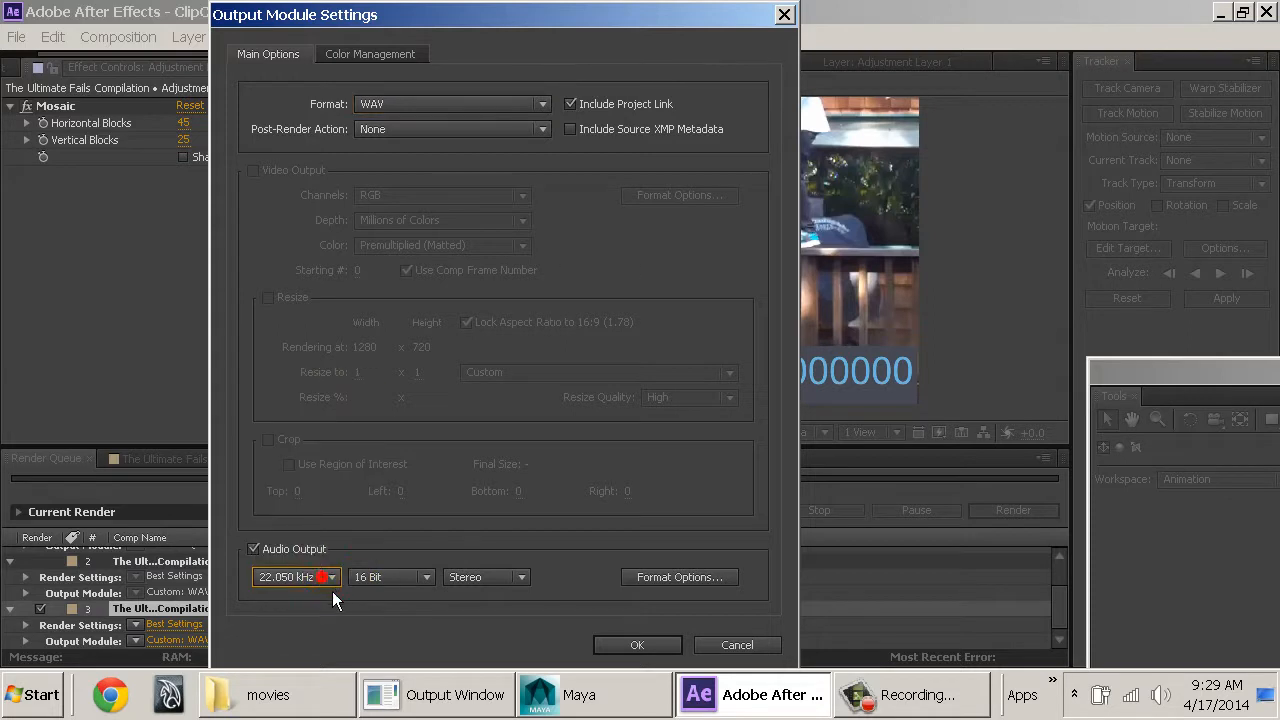
pyautogui.click(674, 649)
pyautogui.press('Delete')
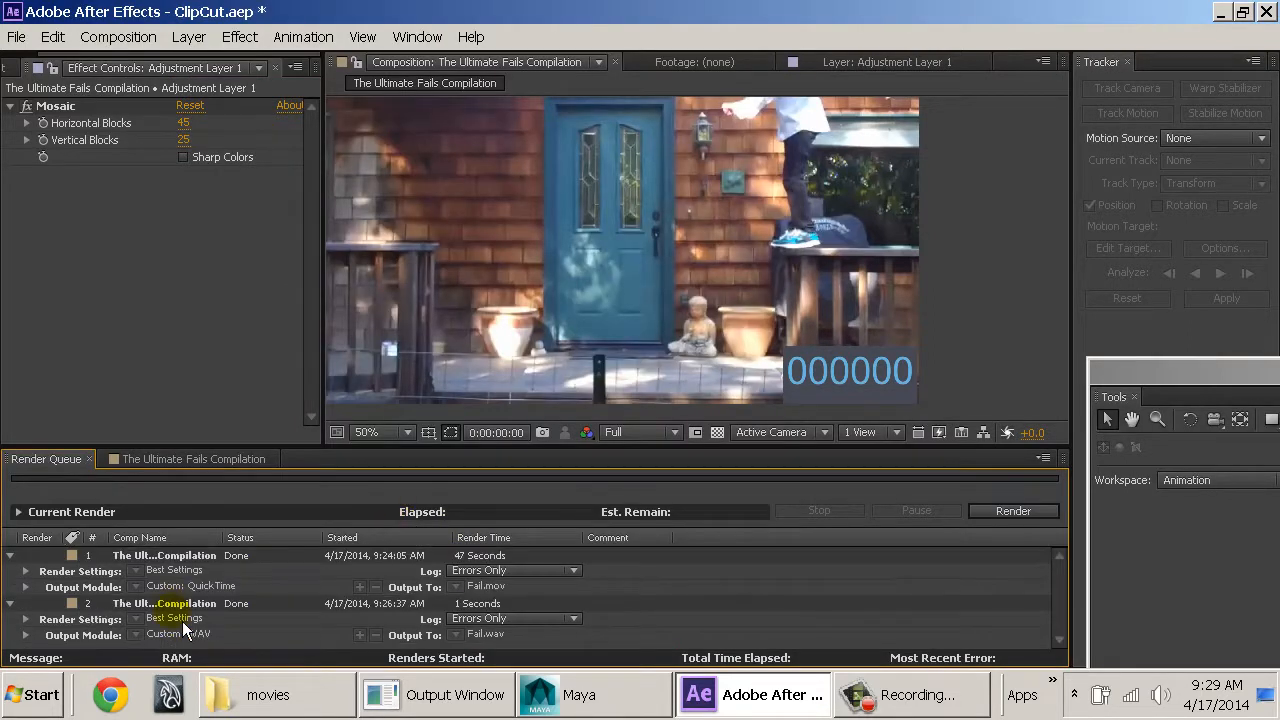
# Inspect the footage details of The Ultimate Fails Compilation.mp4 and show the whole composition at 25% zoom in the viewer.
pyautogui.click(5, 73)
pyautogui.click(62, 284)
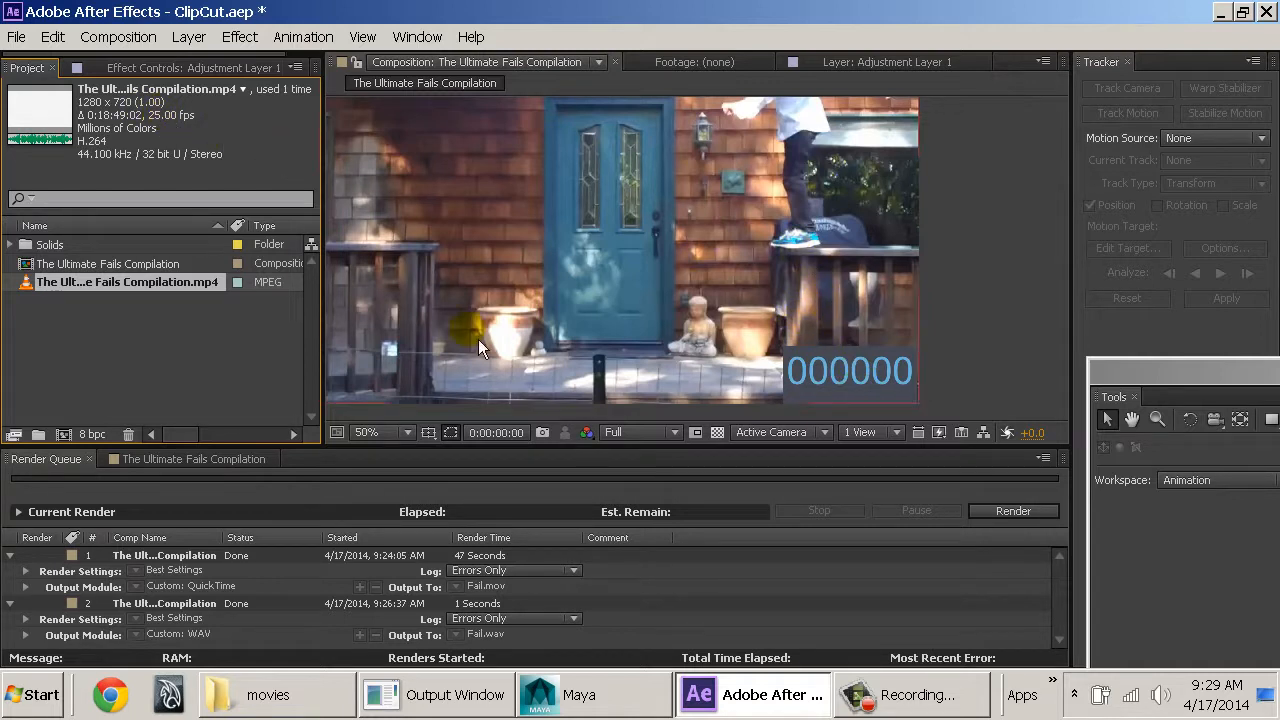
pyautogui.click(1058, 215)
pyautogui.moveTo(519, 199); pyautogui.dragTo(647, 248)
pyautogui.scroll(-1, 646, 239)
pyautogui.scroll(1, 646, 239)
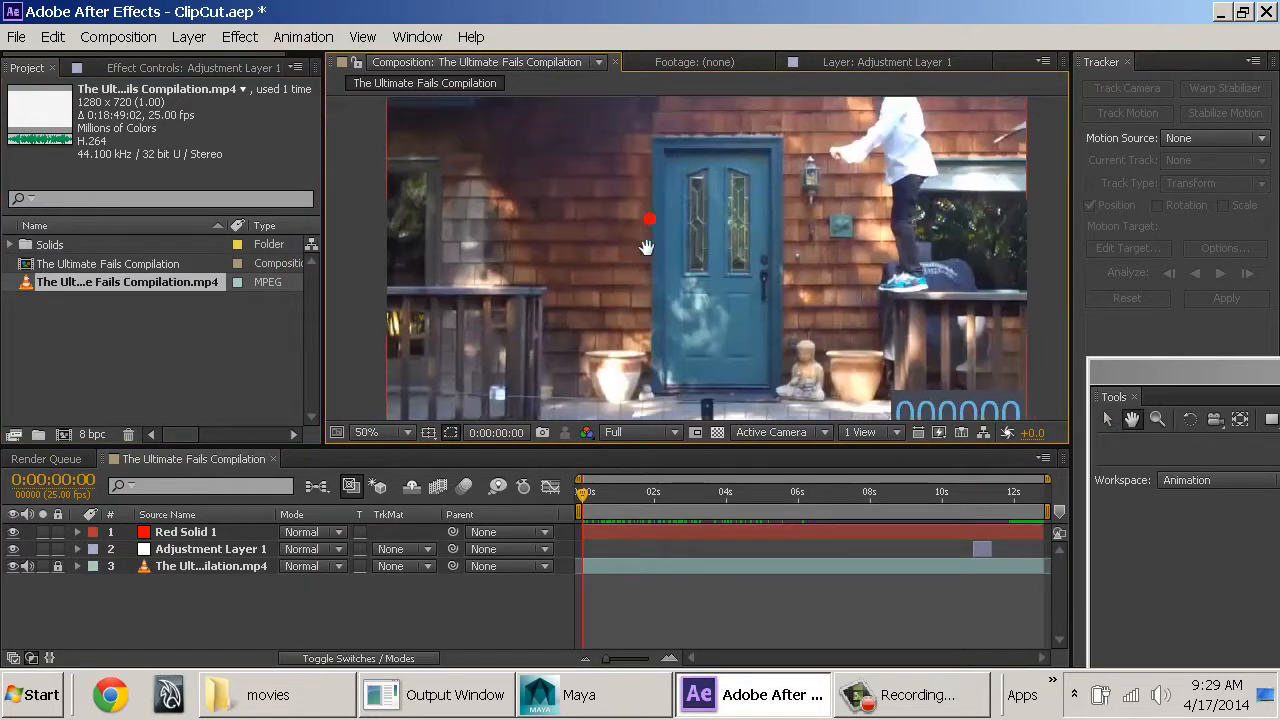
pyautogui.press('v')
pyautogui.press(',')
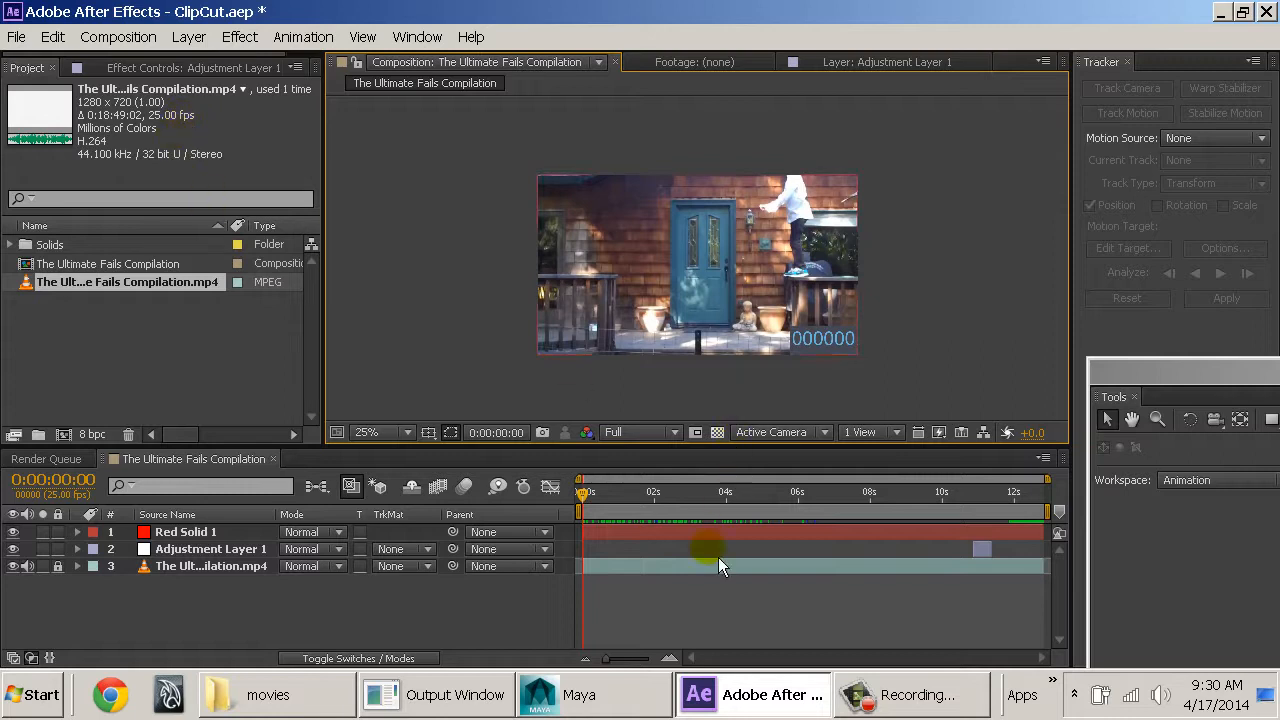
pyautogui.click(686, 617)
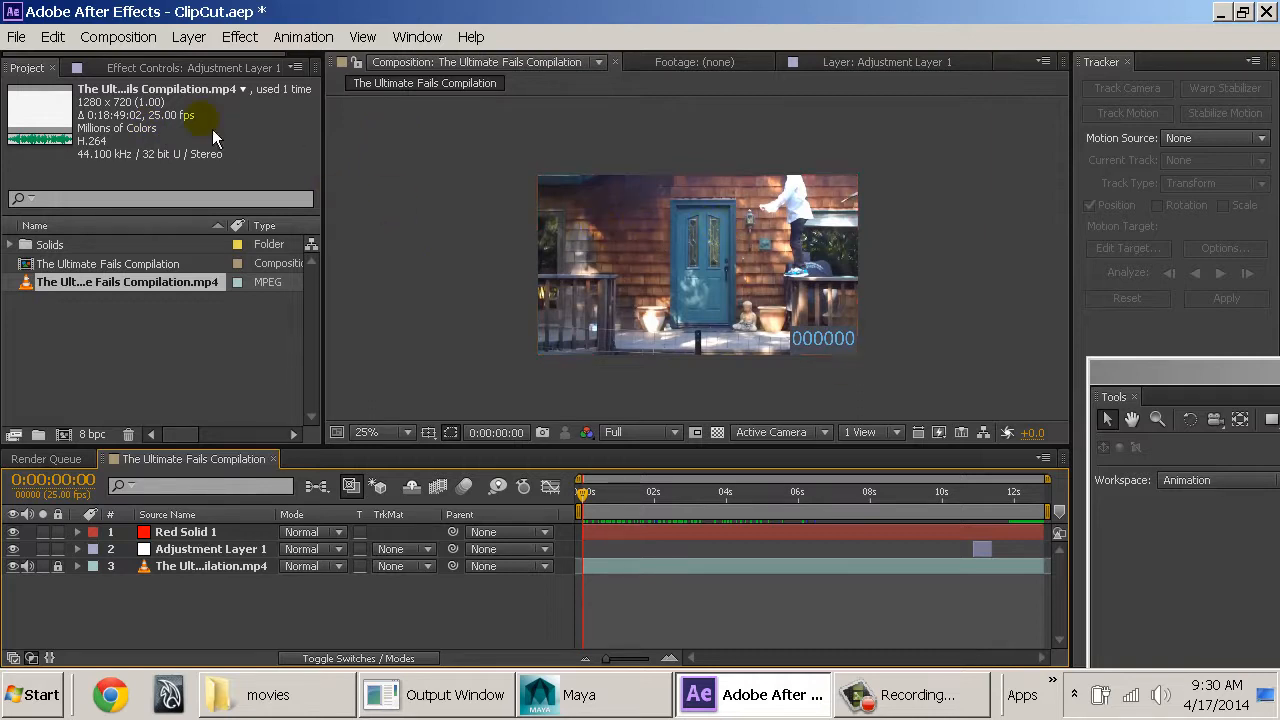
# Save the ClipCut.aep project and close After Effects.
pyautogui.click(17, 37)
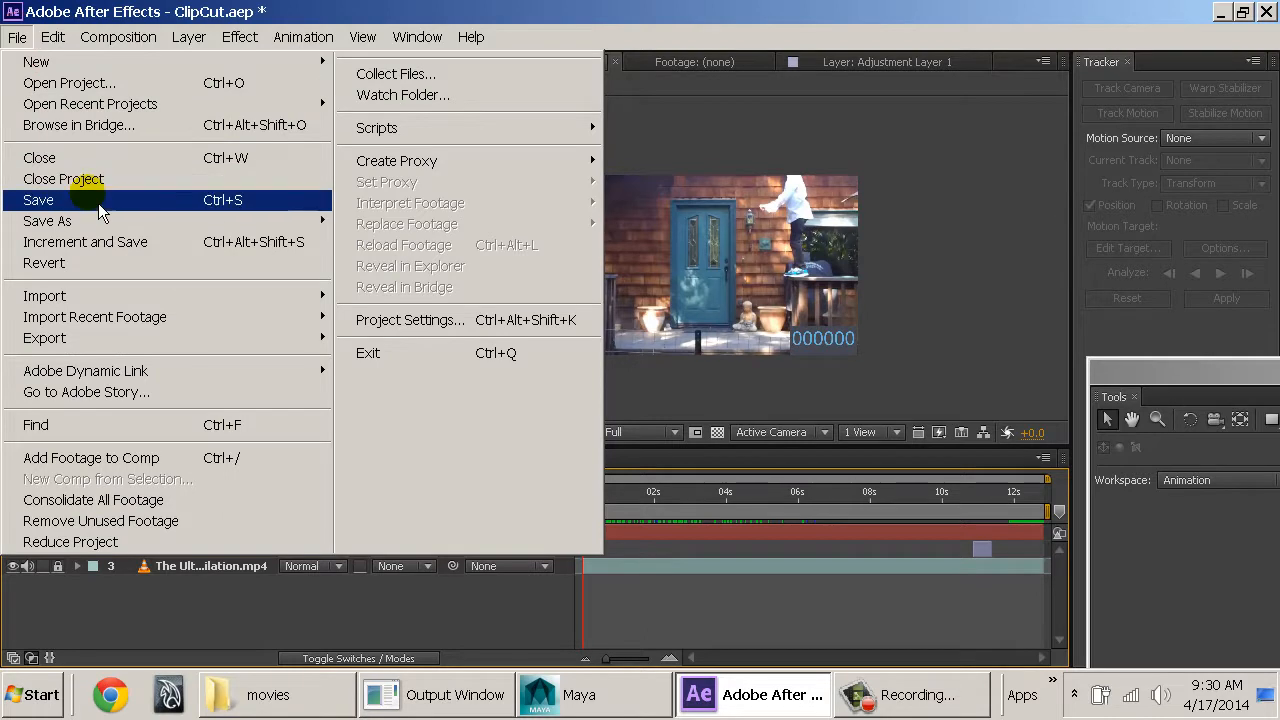
pyautogui.click(40, 200)
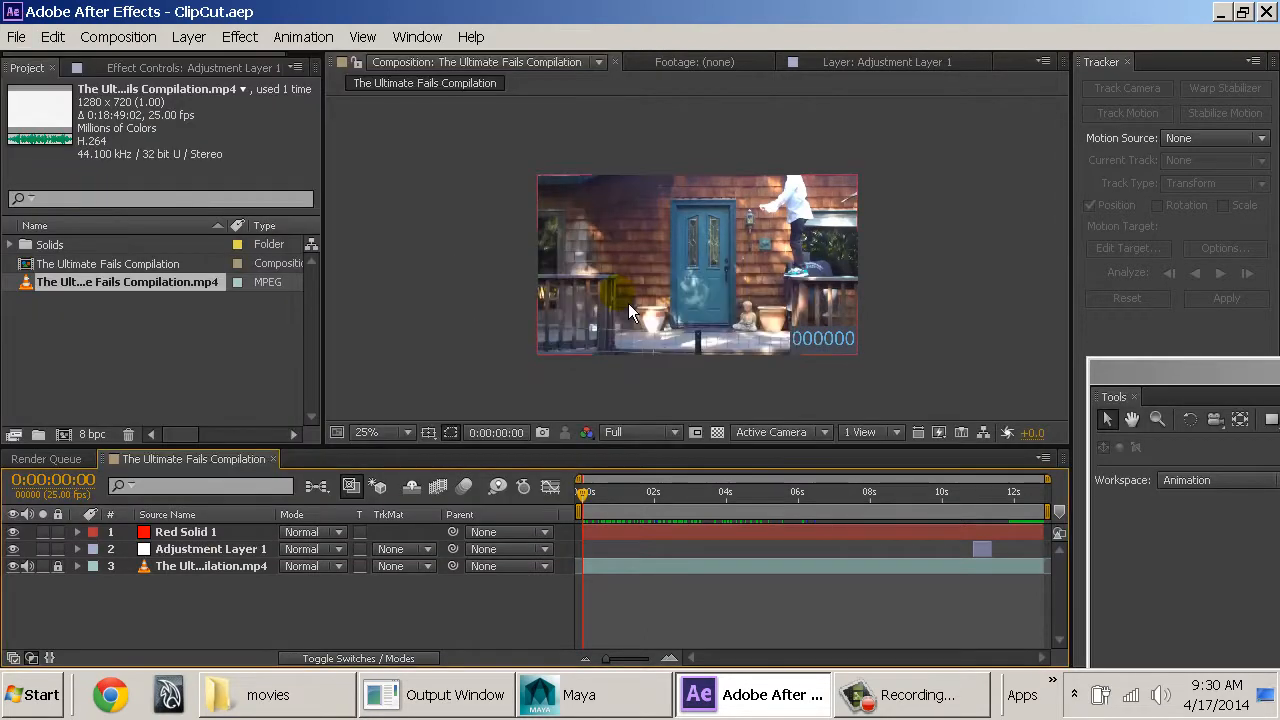
pyautogui.doubleClick(12, 13)
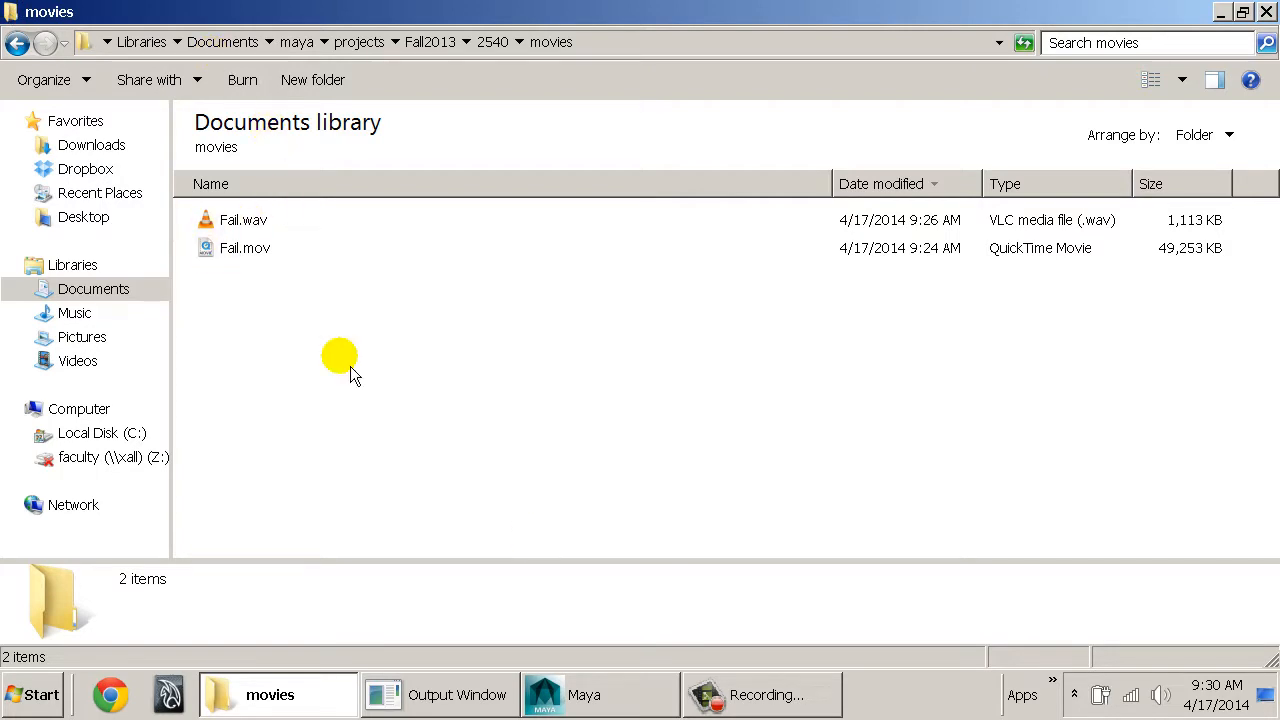
# Switch to Maya and set the current project to the Fall2013/2540 folder under Documents/maya/projects.
pyautogui.click(651, 696)
pyautogui.click(470, 337)
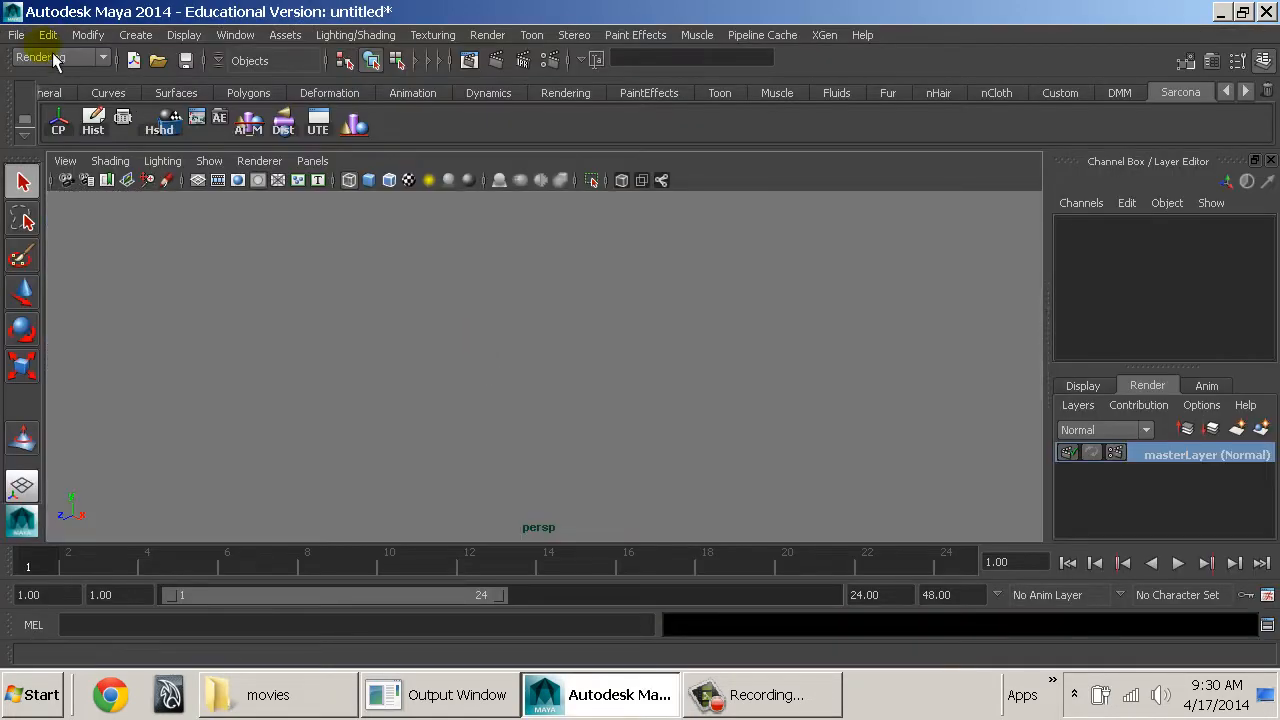
pyautogui.click(24, 32)
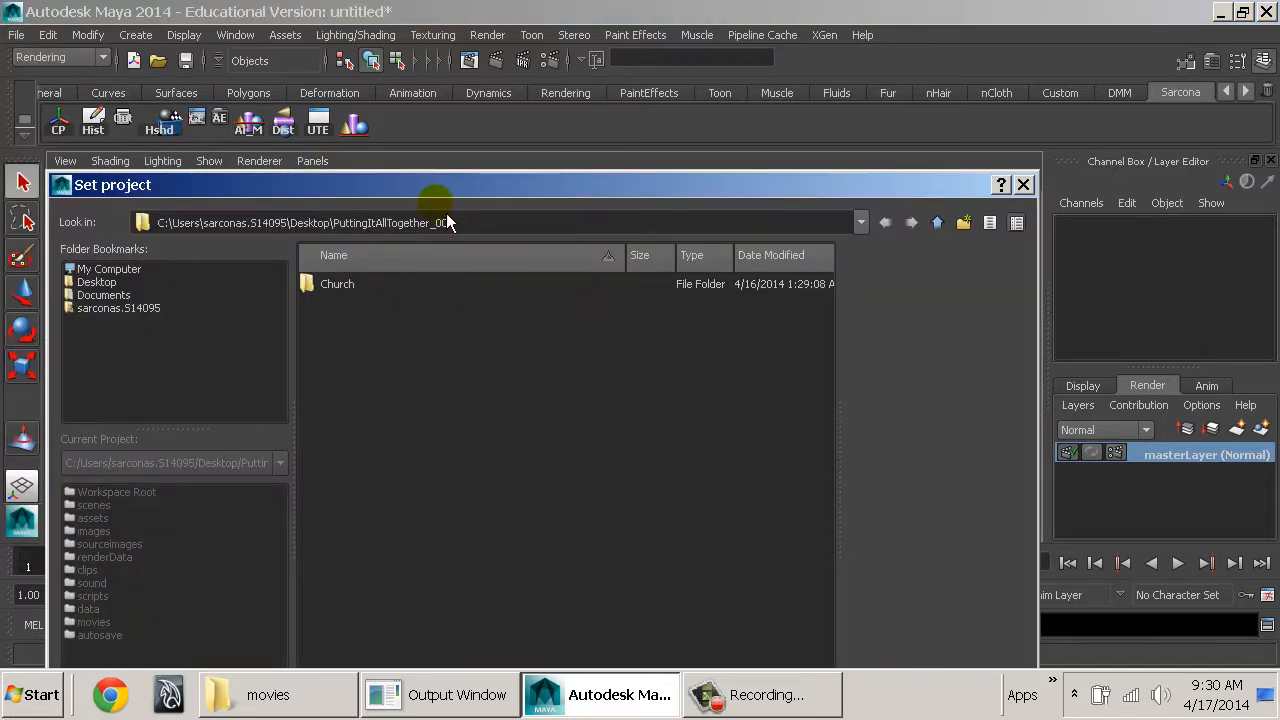
pyautogui.moveTo(440, 190); pyautogui.dragTo(578, 25)
pyautogui.click(240, 131)
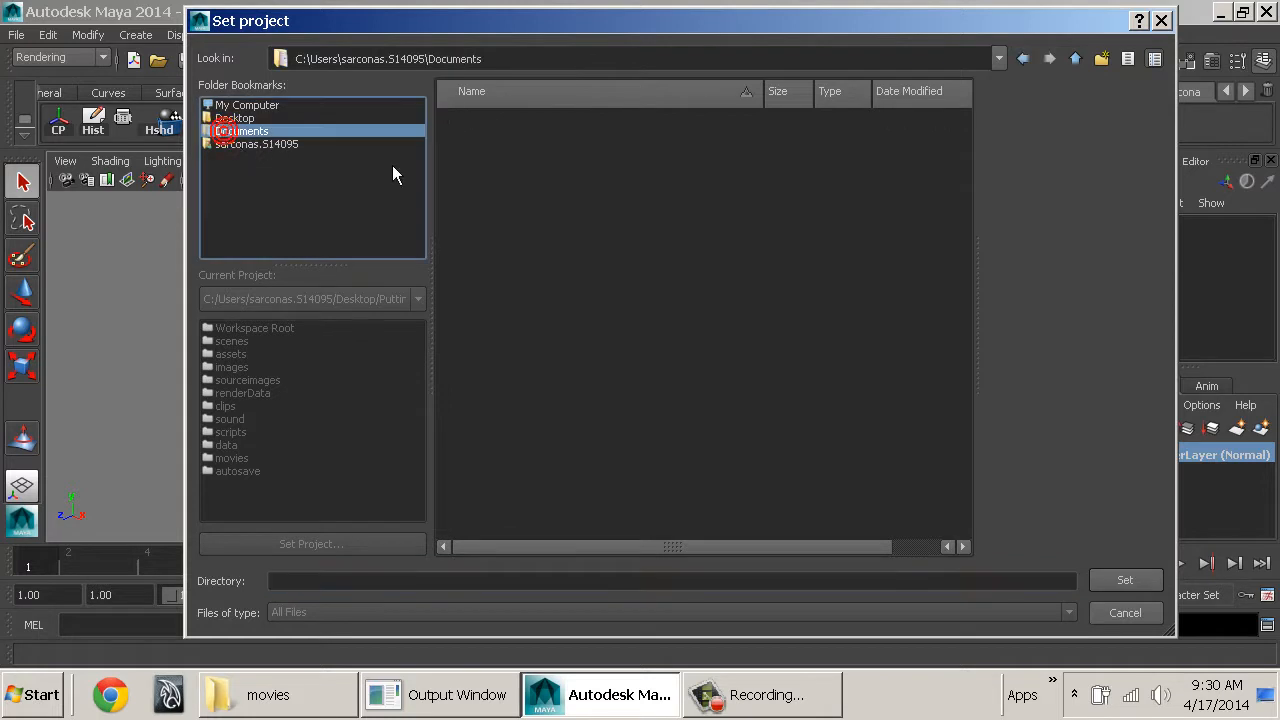
pyautogui.click(524, 175)
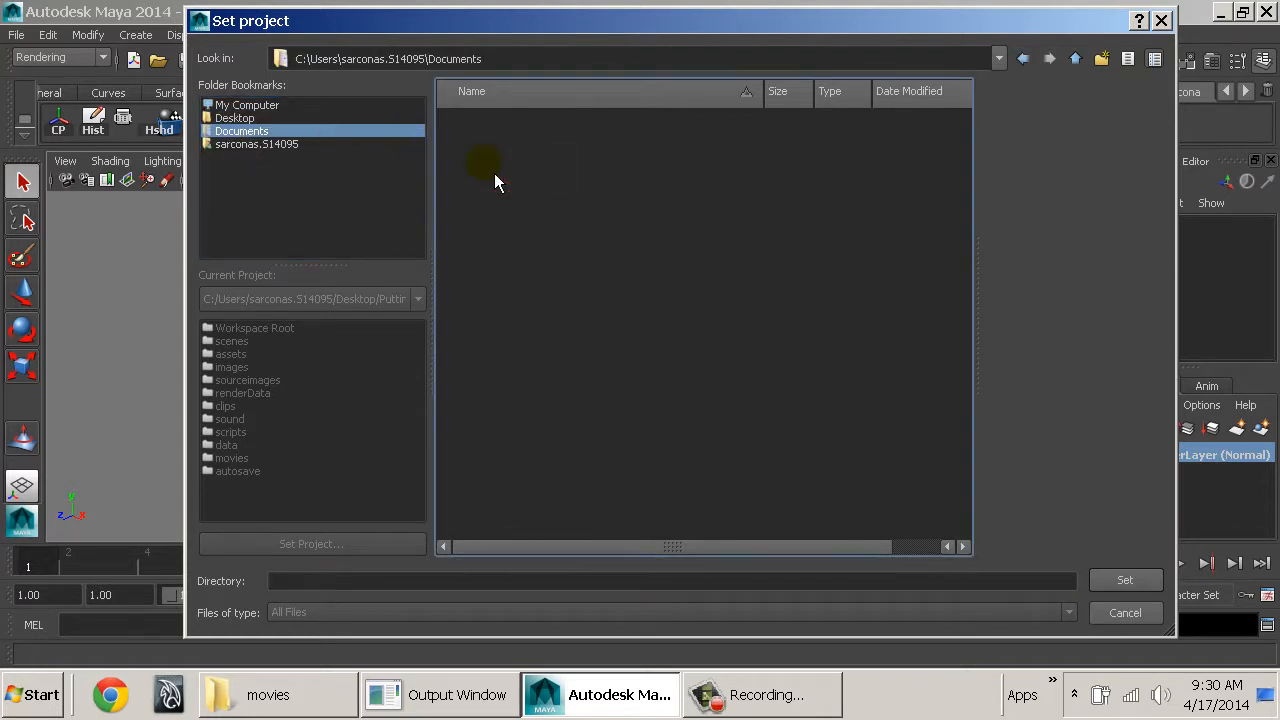
pyautogui.press('Escape')
# Open the scene Andy_Rig_CharacterSetSetup.mb from the project's scenes folder.
pyautogui.click(16, 34)
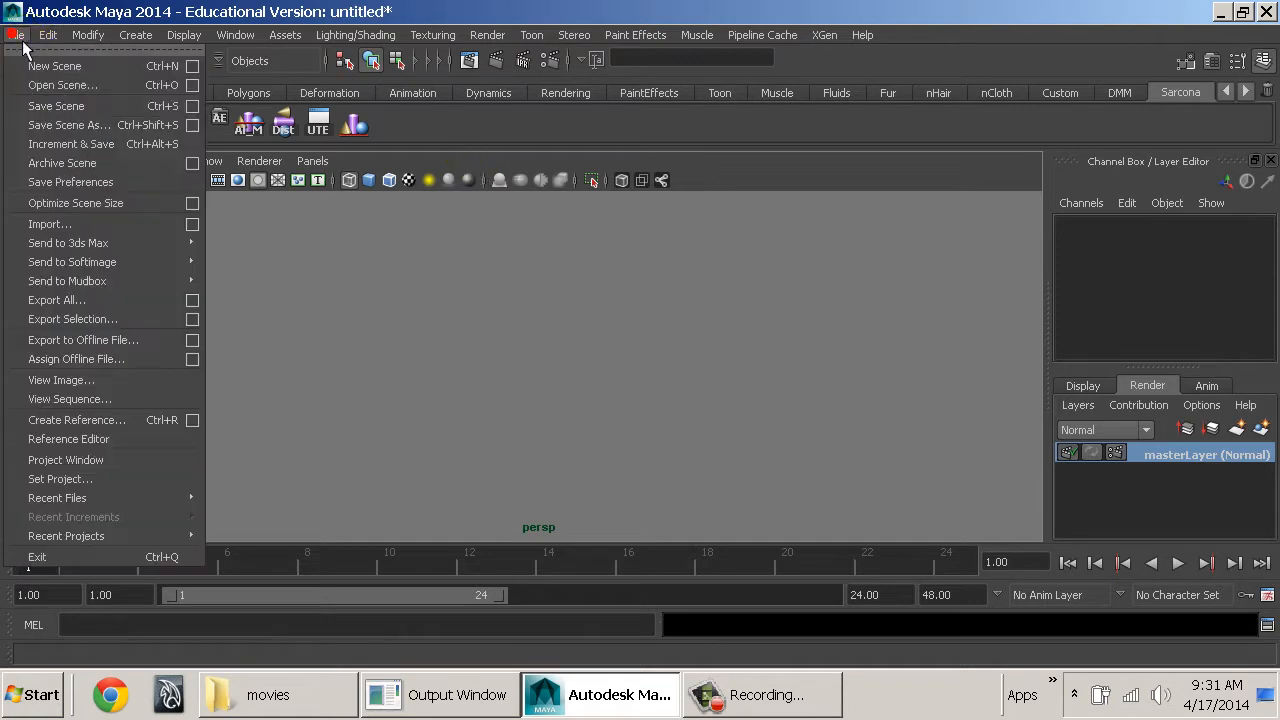
pyautogui.click(62, 86)
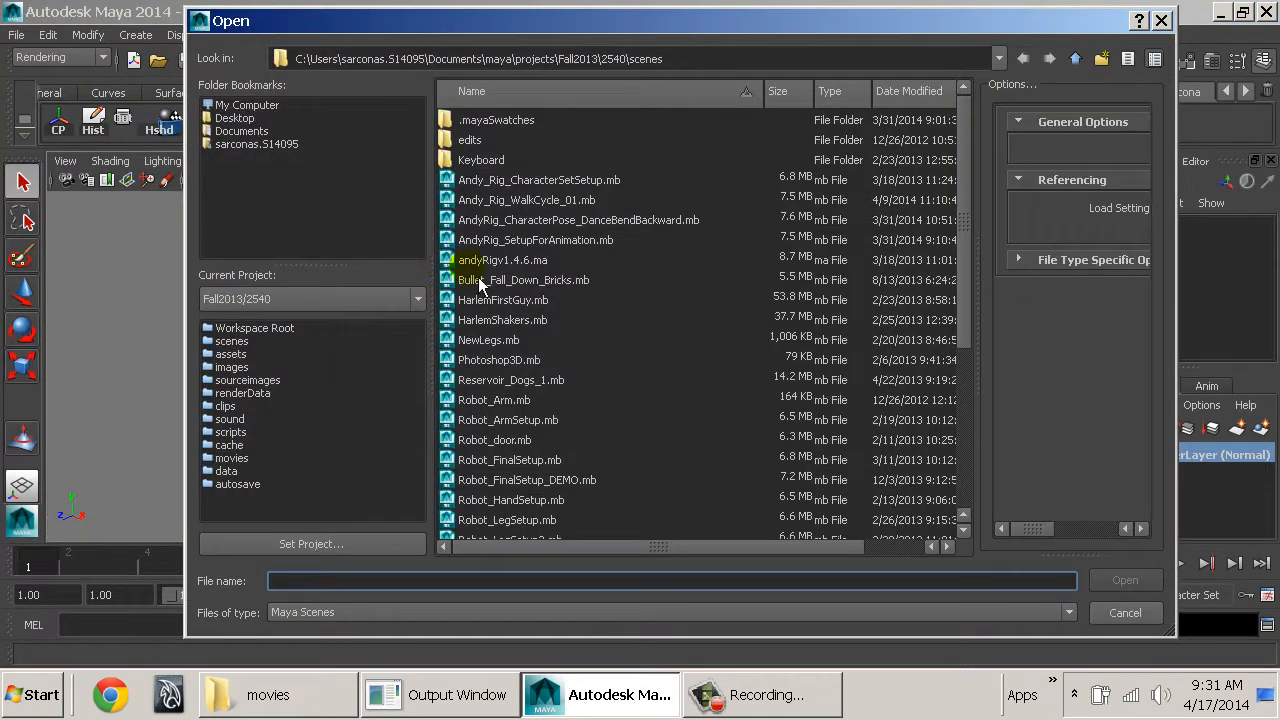
pyautogui.click(603, 188)
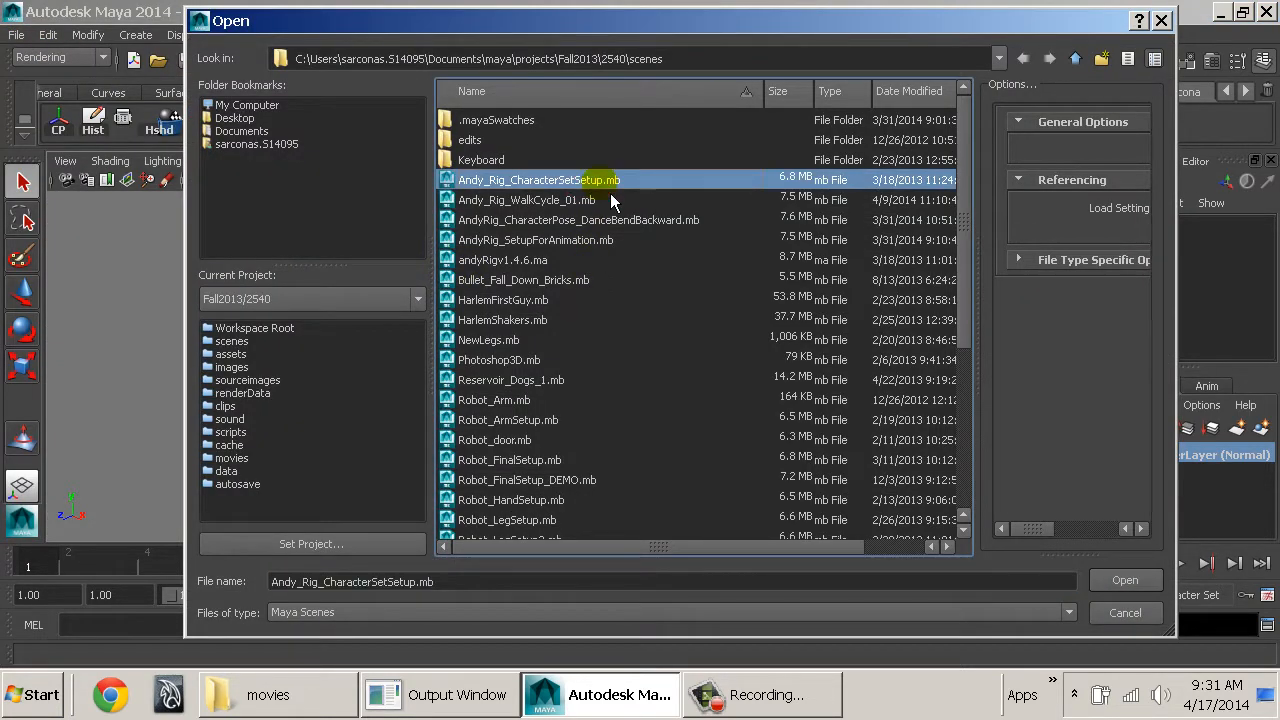
pyautogui.click(1122, 582)
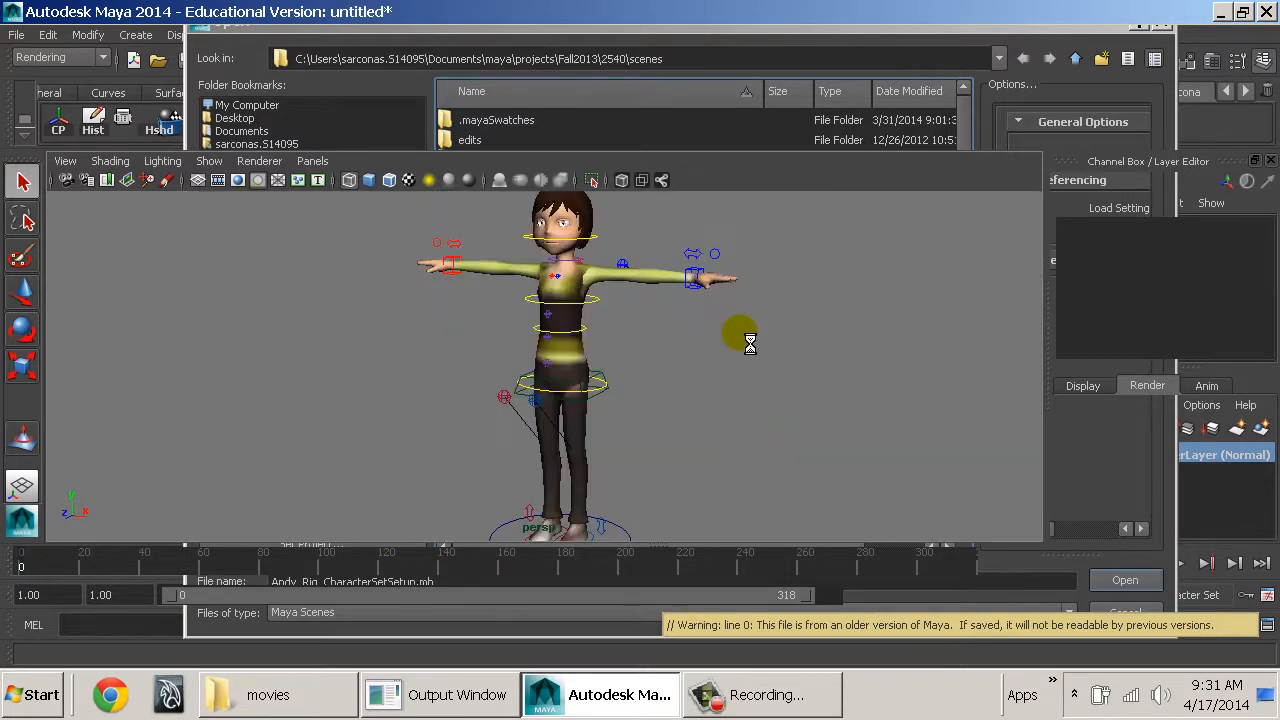
# Save the rig scene under the new name Andy_Rig_JumpFail.mb in the scenes folder.
pyautogui.keyDown('alt'); pyautogui.moveTo(666, 400); pyautogui.dragTo(709, 391); pyautogui.keyUp('alt')
pyautogui.keyDown('alt'); pyautogui.moveTo(701, 405); pyautogui.dragTo(663, 391, button='right'); pyautogui.keyUp('alt')
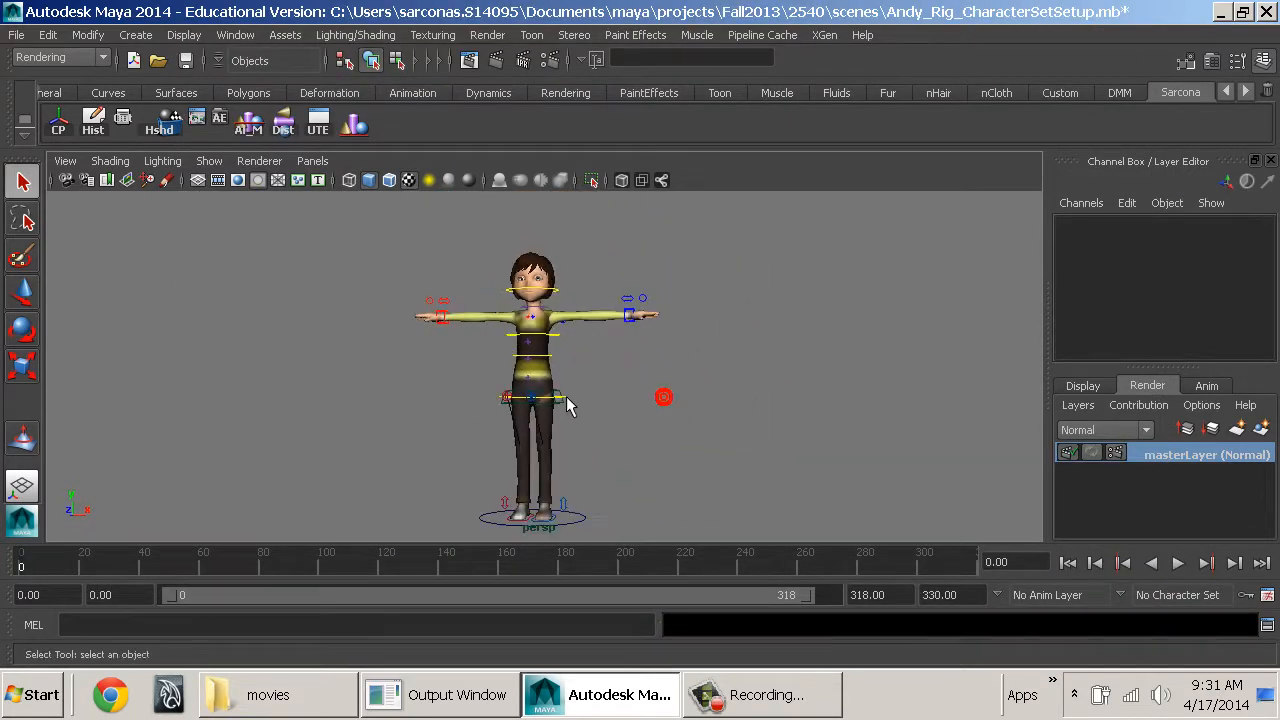
pyautogui.click(16, 35)
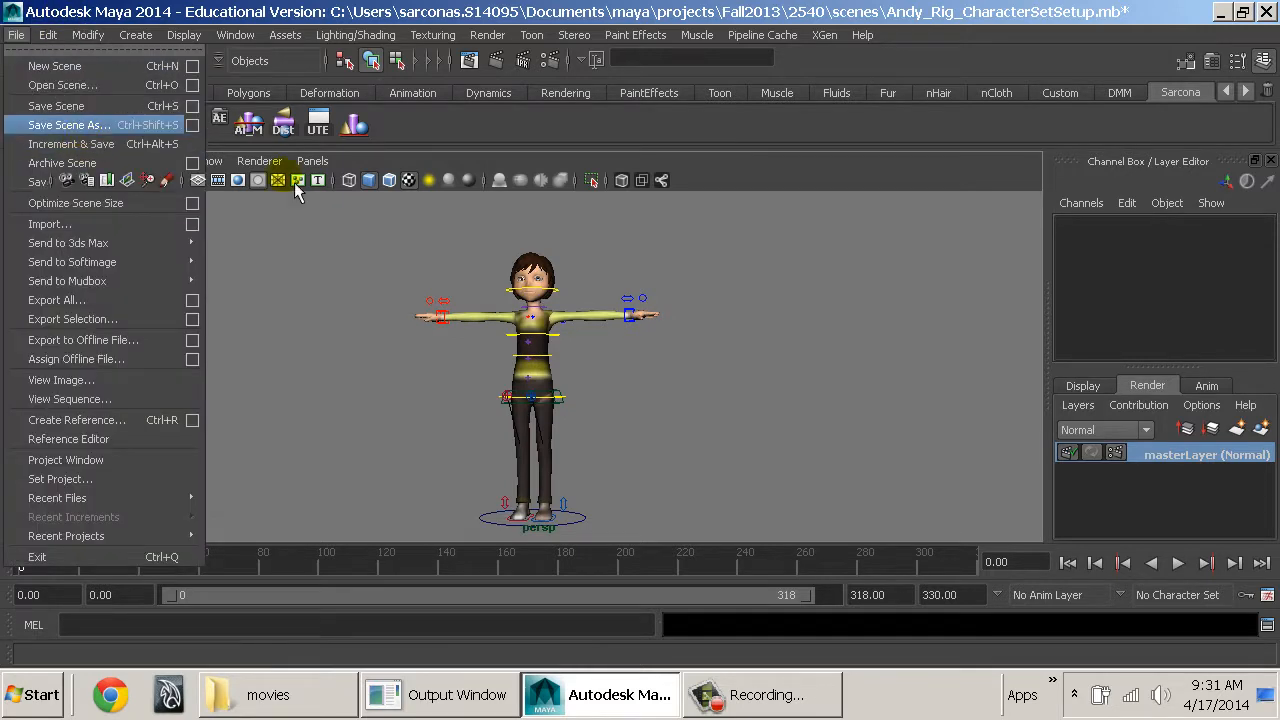
pyautogui.click(60, 123)
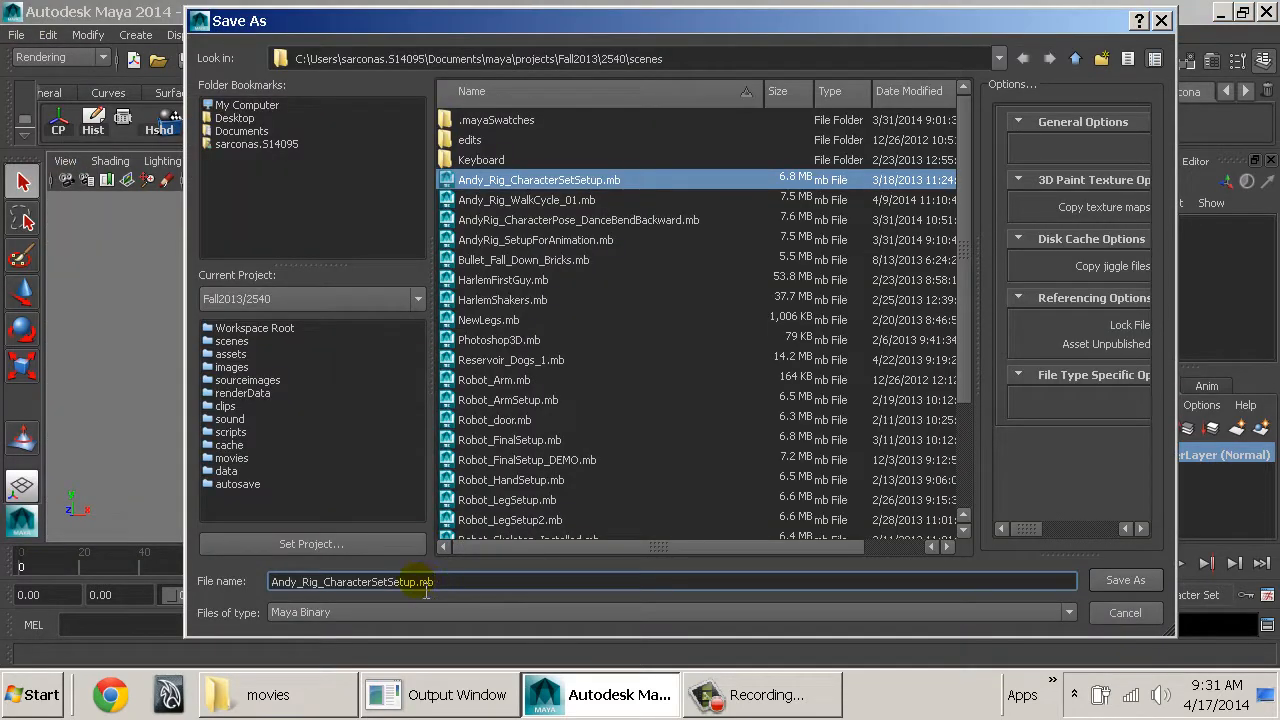
pyautogui.moveTo(416, 584); pyautogui.dragTo(327, 588)
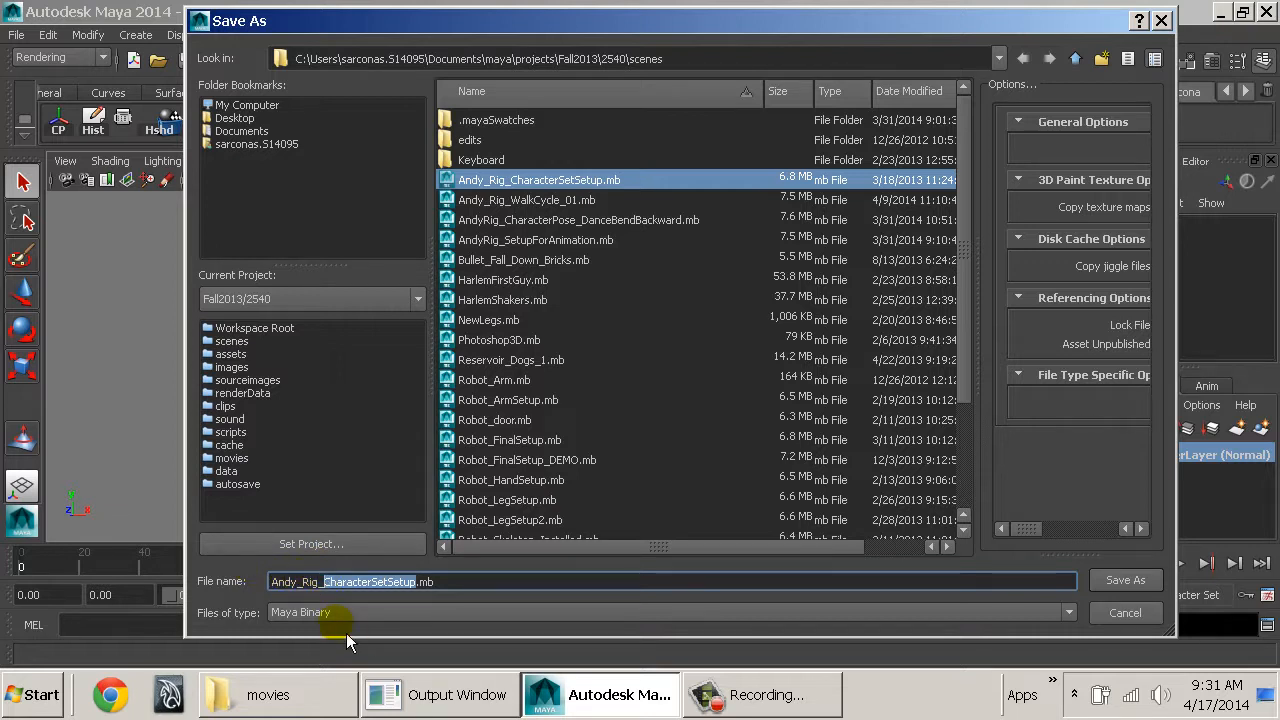
pyautogui.write('JumpFall')
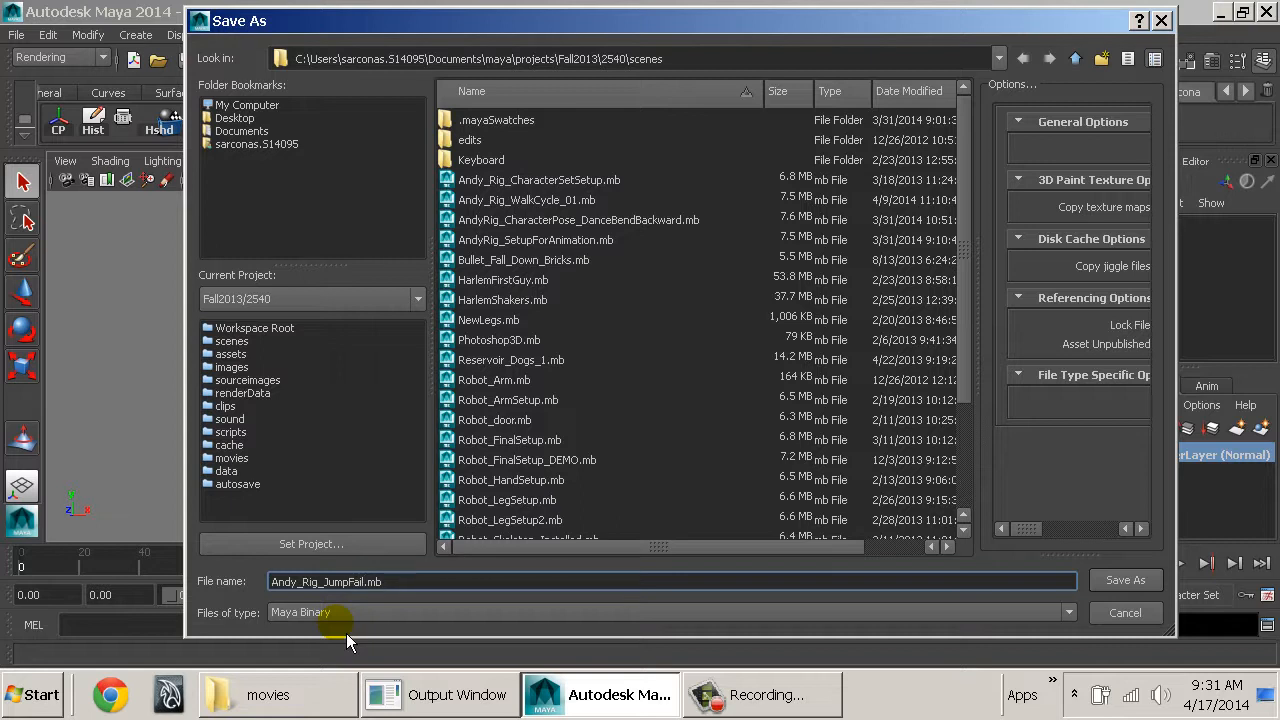
pyautogui.press('Return')
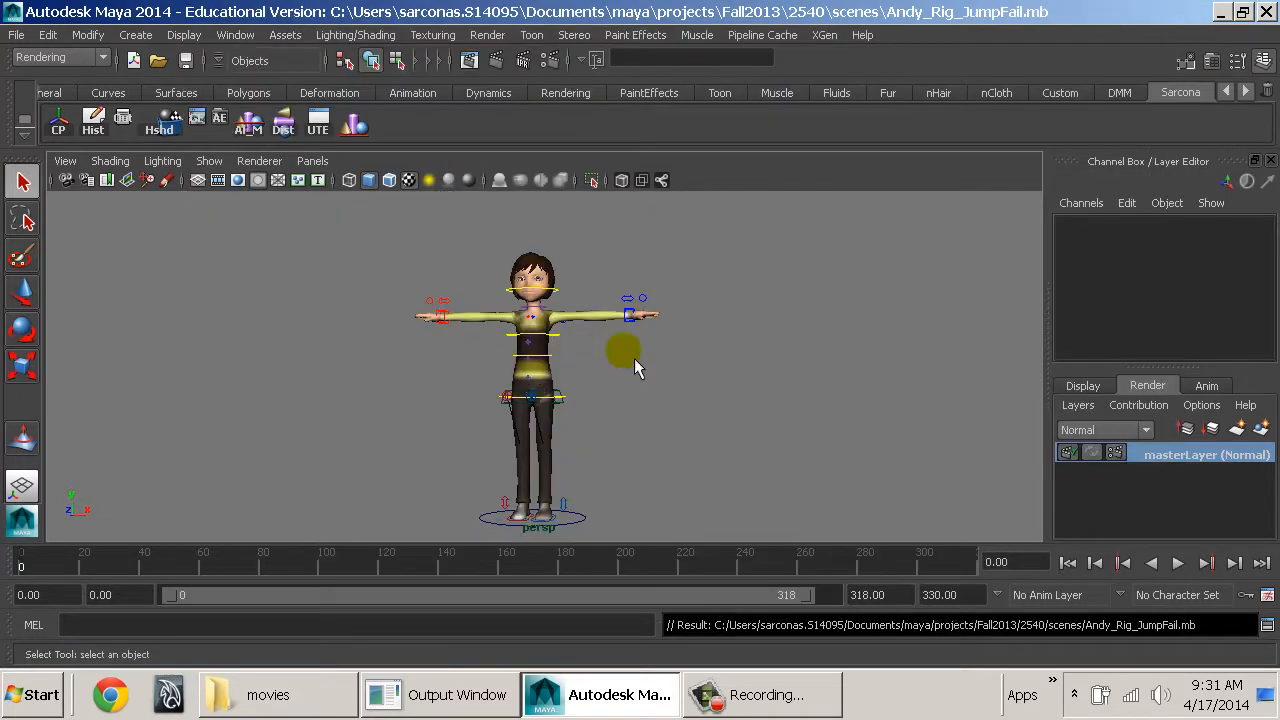
# Import the audio file Fail.wav from the project's movies folder into the scene.
pyautogui.click(634, 358)
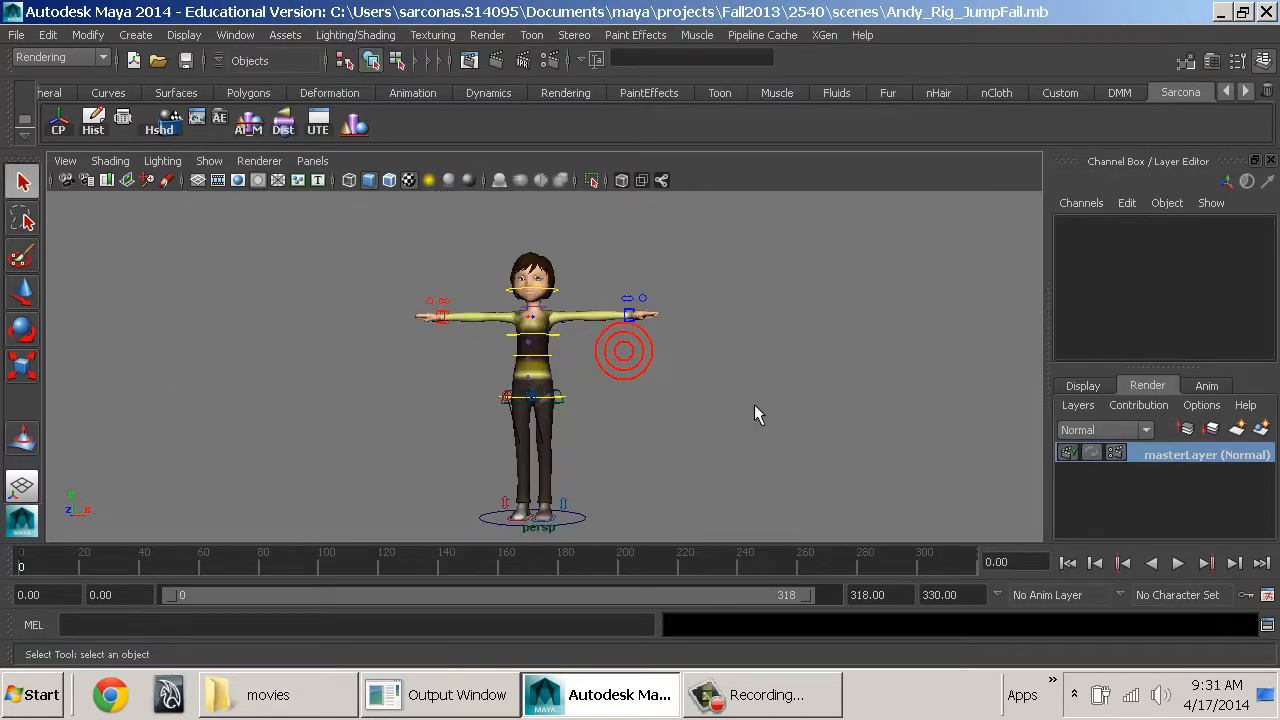
pyautogui.keyDown('alt'); pyautogui.moveTo(717, 390); pyautogui.dragTo(590, 382); pyautogui.keyUp('alt')
pyautogui.keyDown('alt'); pyautogui.moveTo(602, 365); pyautogui.dragTo(677, 368, button='middle'); pyautogui.keyUp('alt')
pyautogui.keyDown('alt'); pyautogui.moveTo(677, 368); pyautogui.dragTo(652, 360, button='right'); pyautogui.keyUp('alt')
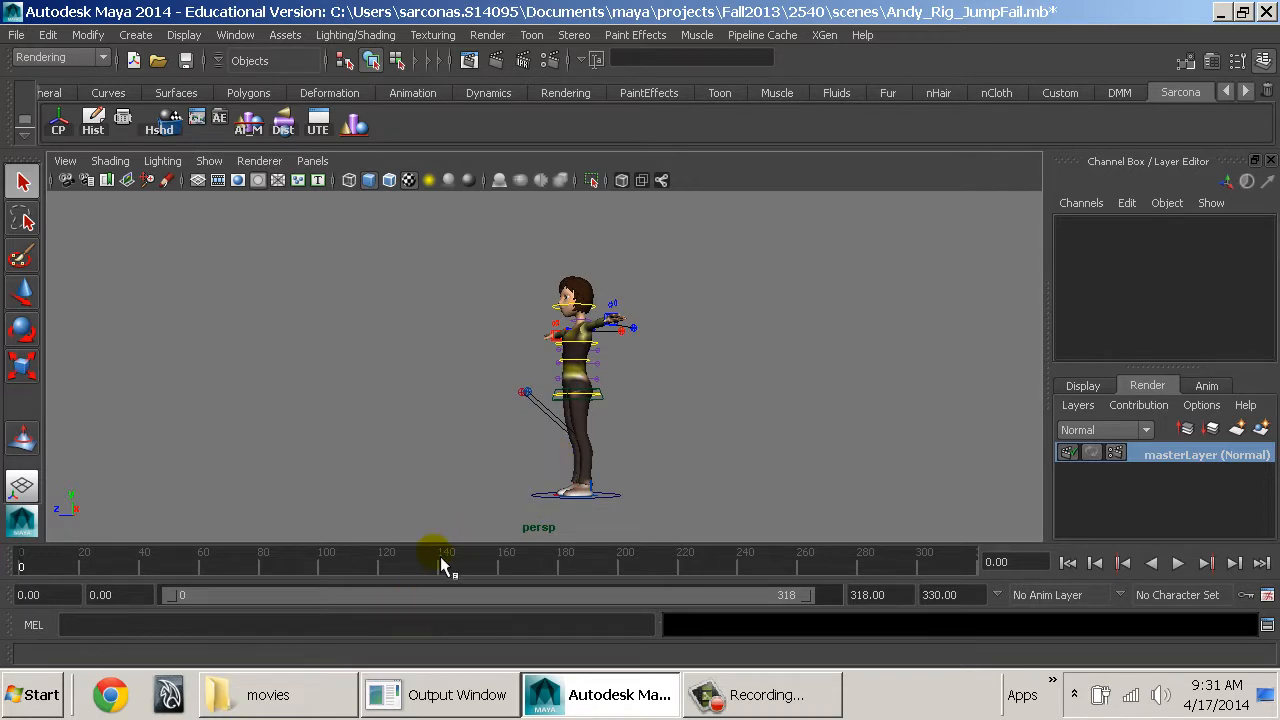
pyautogui.click(18, 35)
pyautogui.click(126, 223)
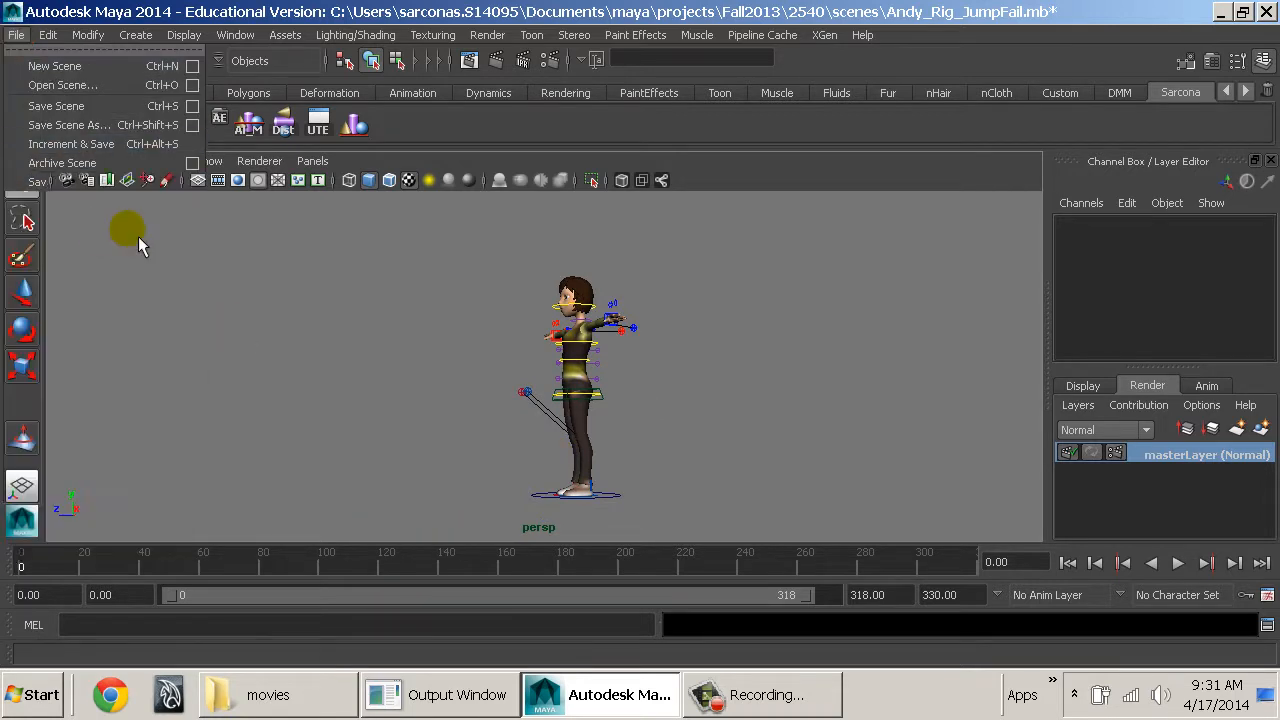
pyautogui.click(1052, 60)
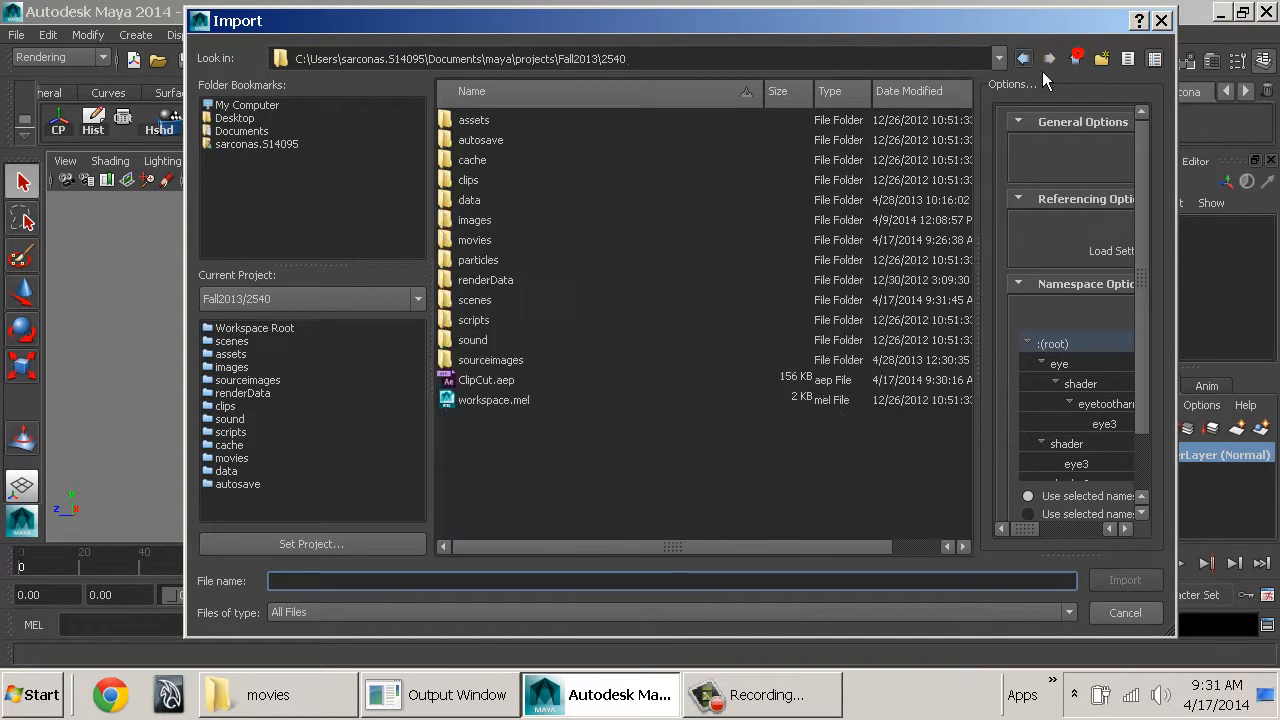
pyautogui.doubleClick(472, 240)
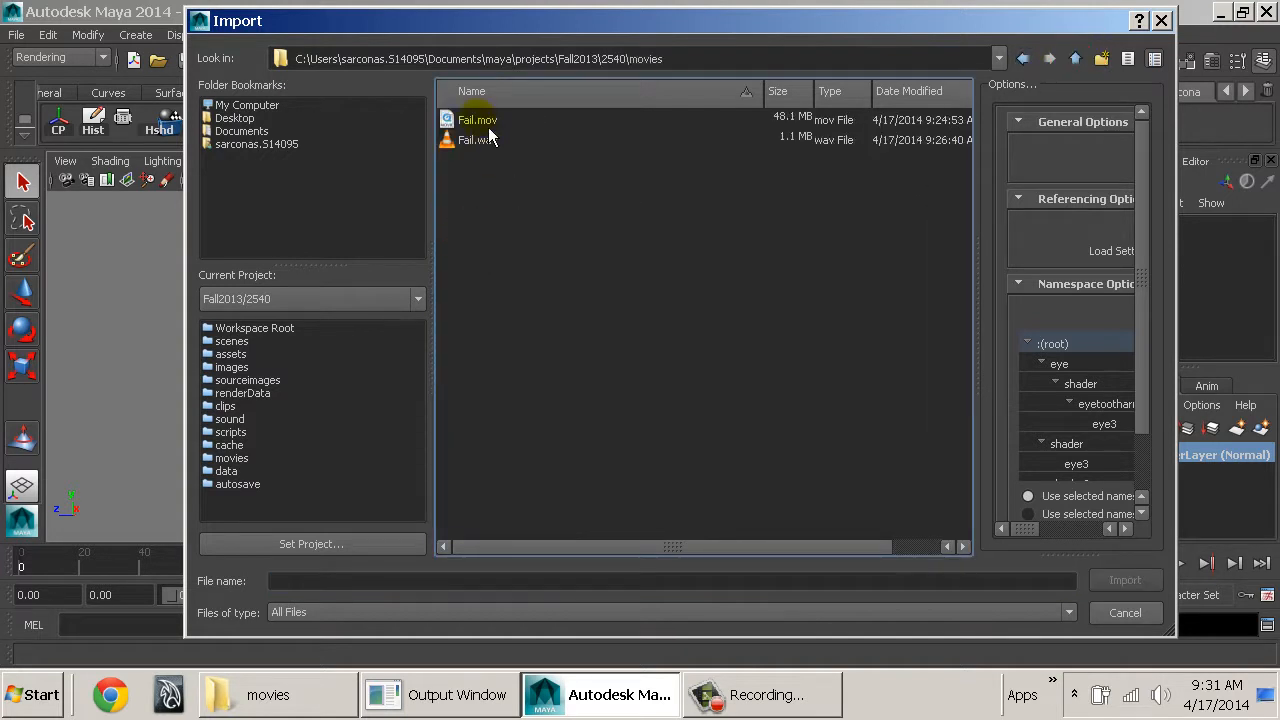
pyautogui.doubleClick(488, 140)
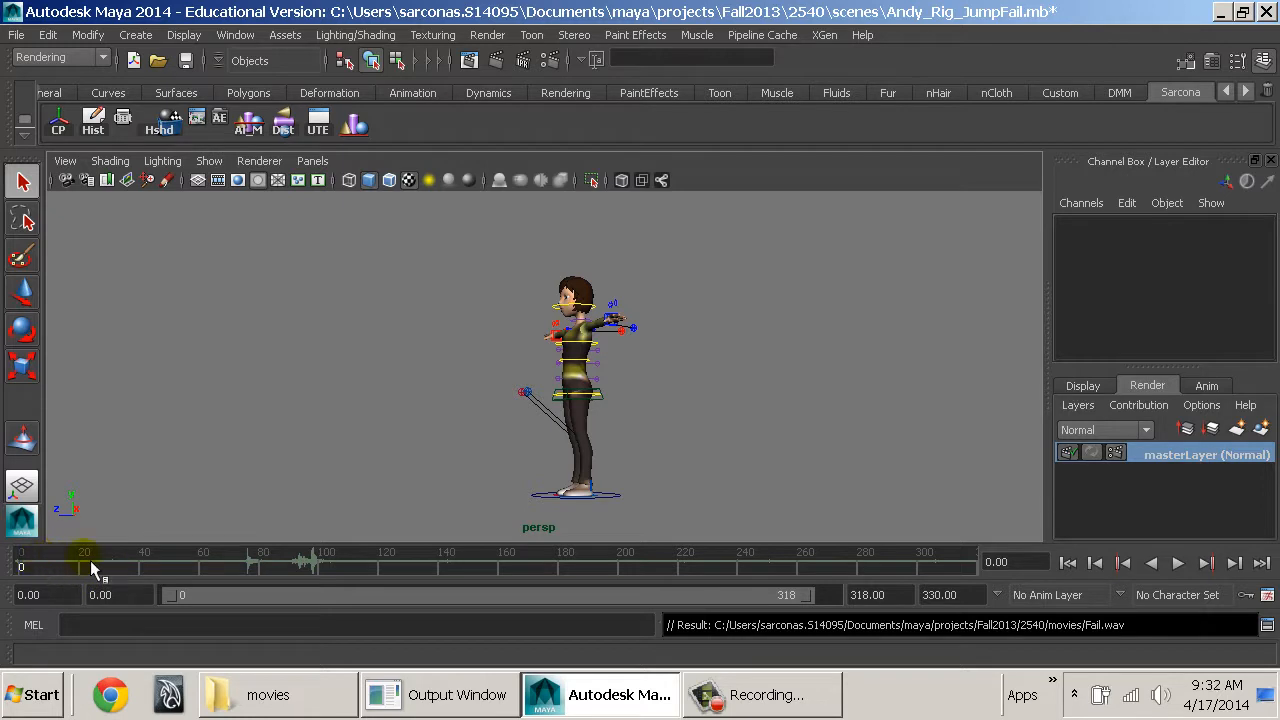
# Play the animation twice to check the imported sound, and return to the start of the timeline.
pyautogui.click(1180, 563)
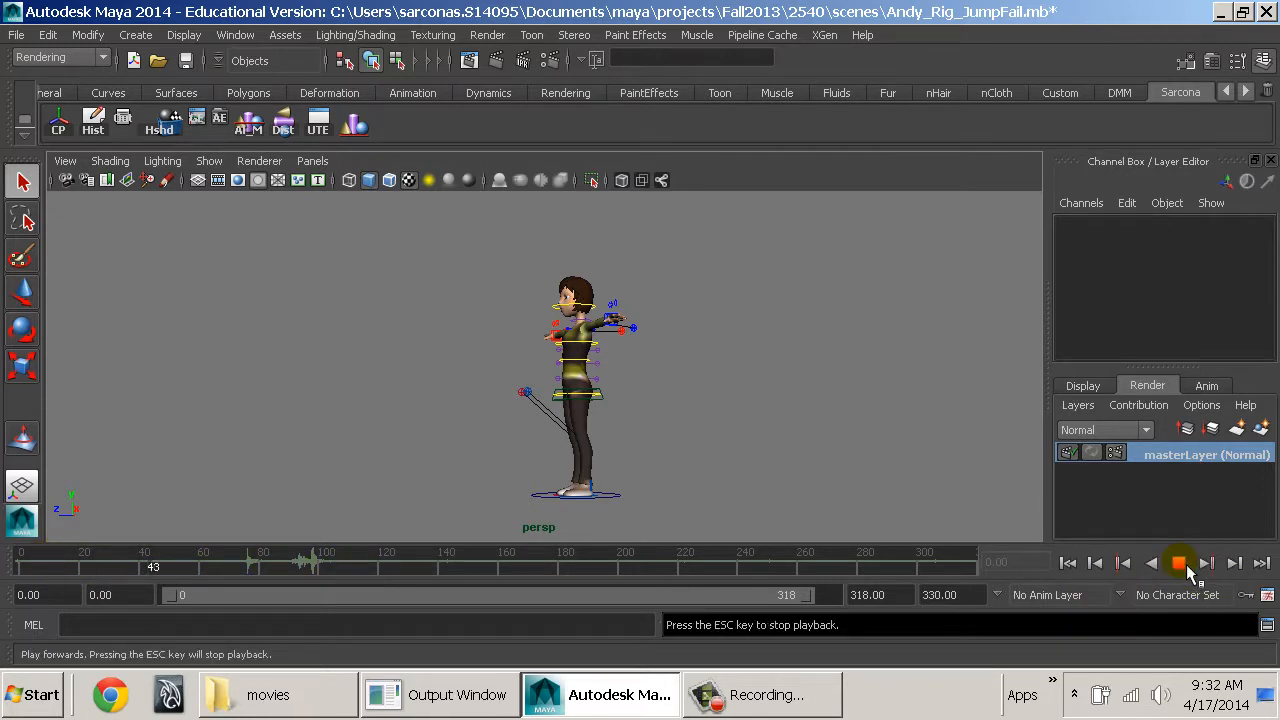
pyautogui.click(1180, 563)
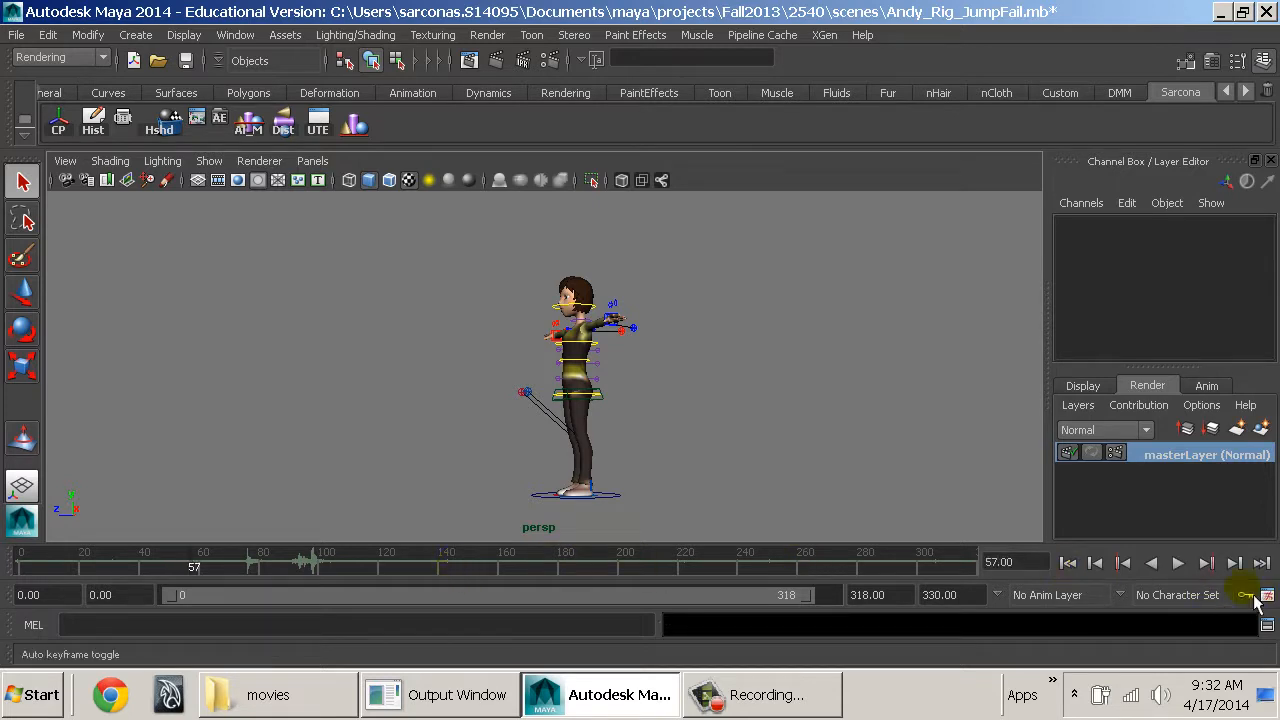
pyautogui.click(1180, 564)
pyautogui.click(1186, 567)
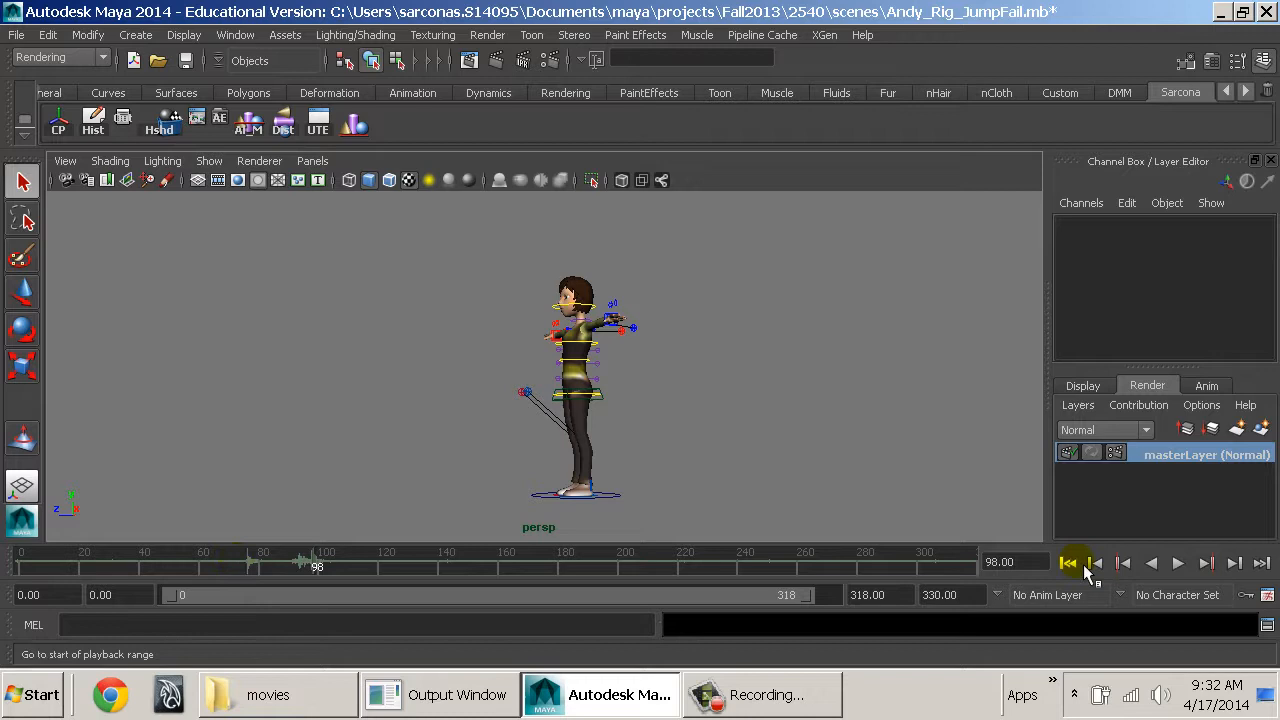
pyautogui.click(1068, 563)
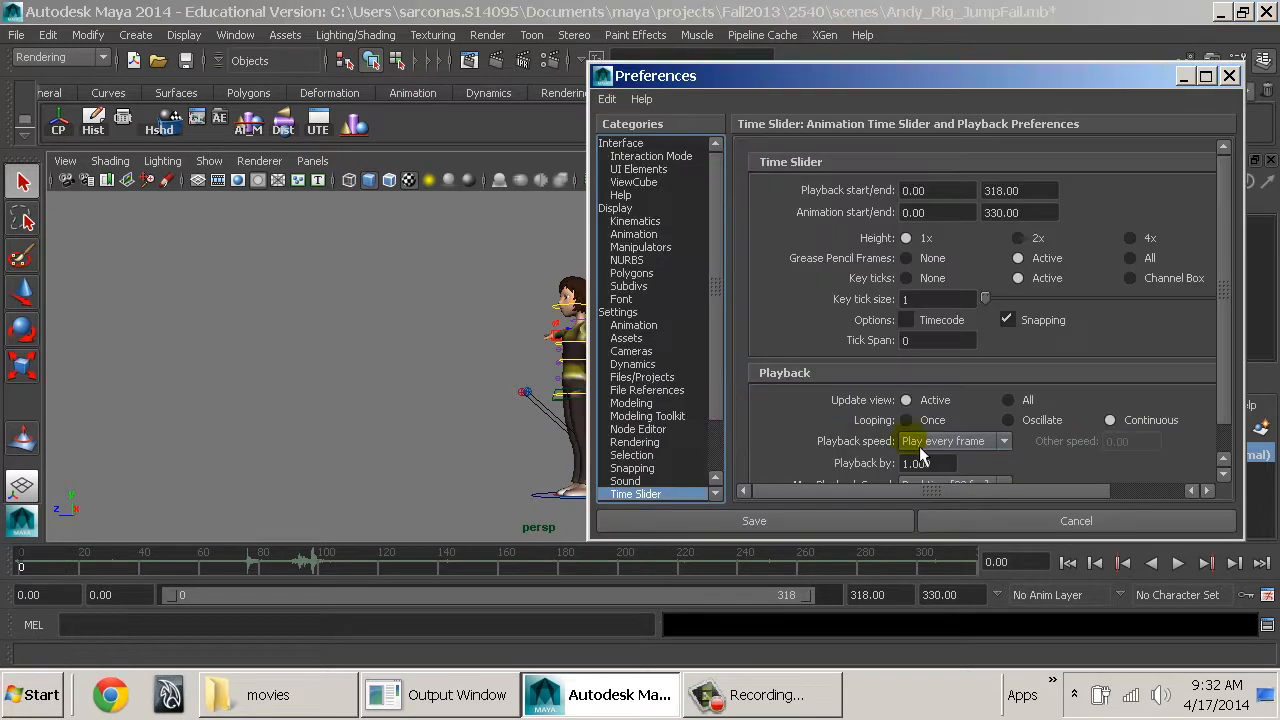
# In the animation preferences, set playback speed to real-time and the working time unit to PAL (25 fps), and save them.
pyautogui.click(947, 442)
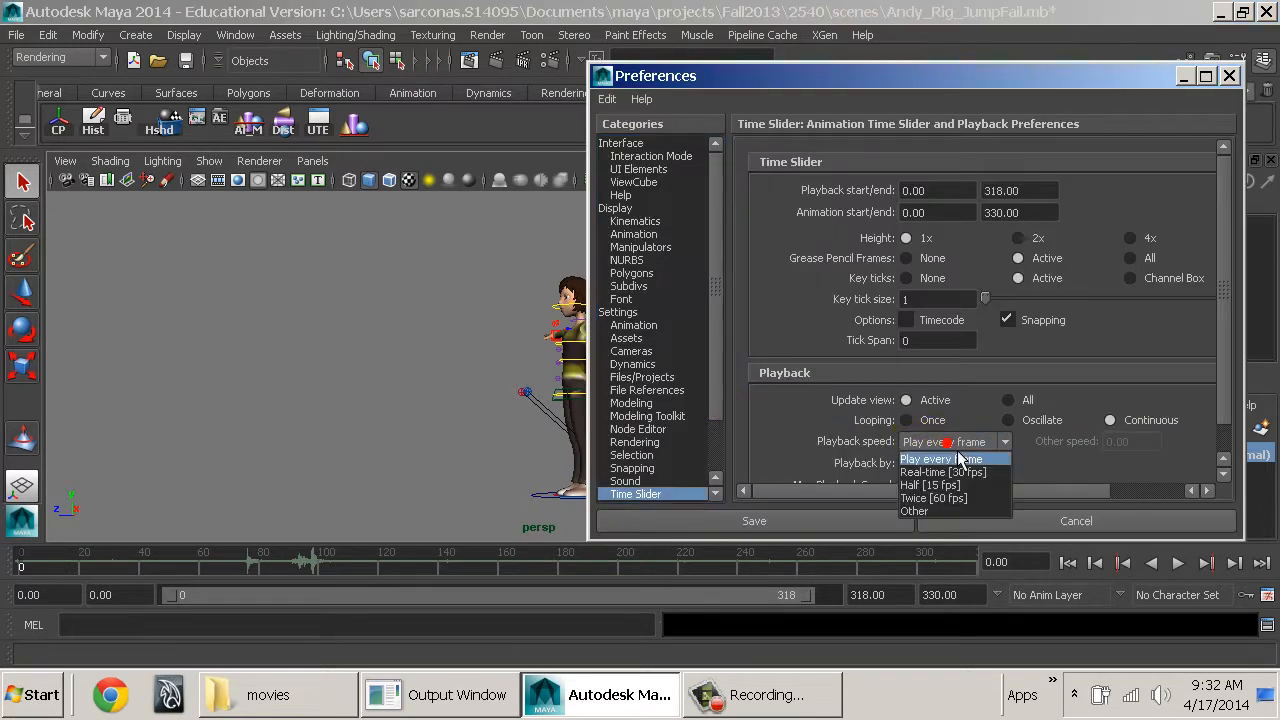
pyautogui.click(956, 474)
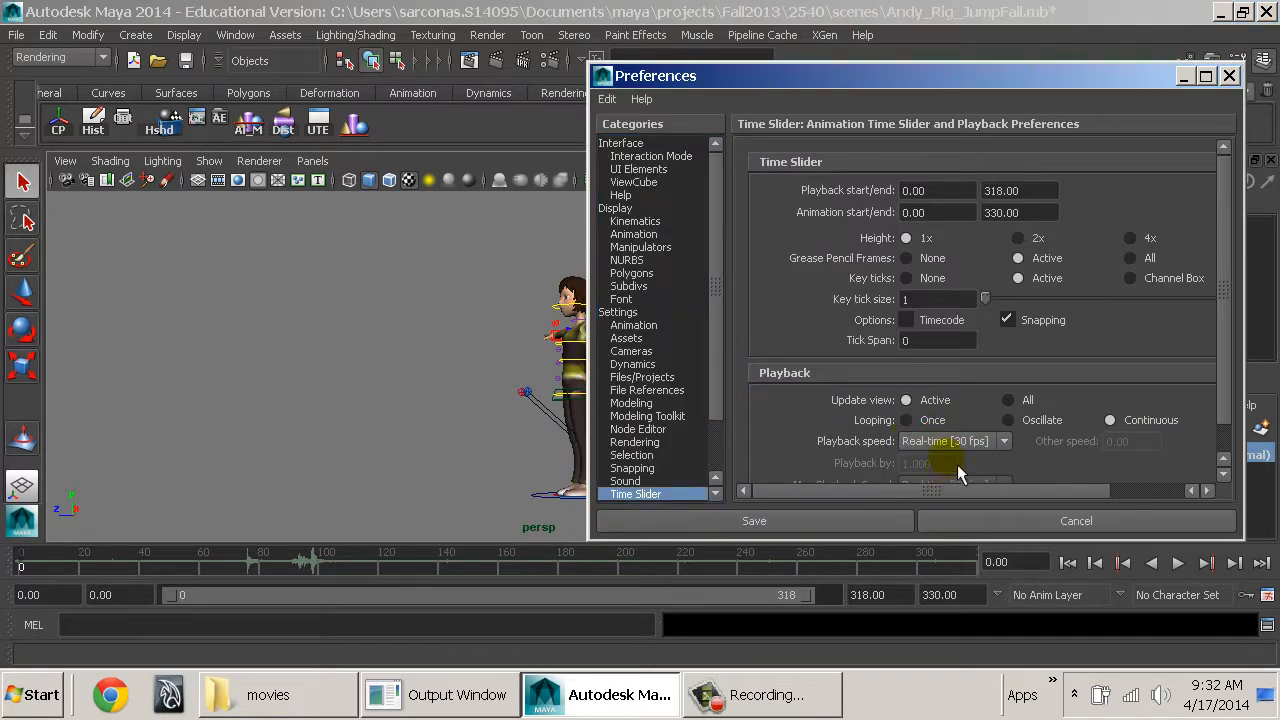
pyautogui.click(618, 312)
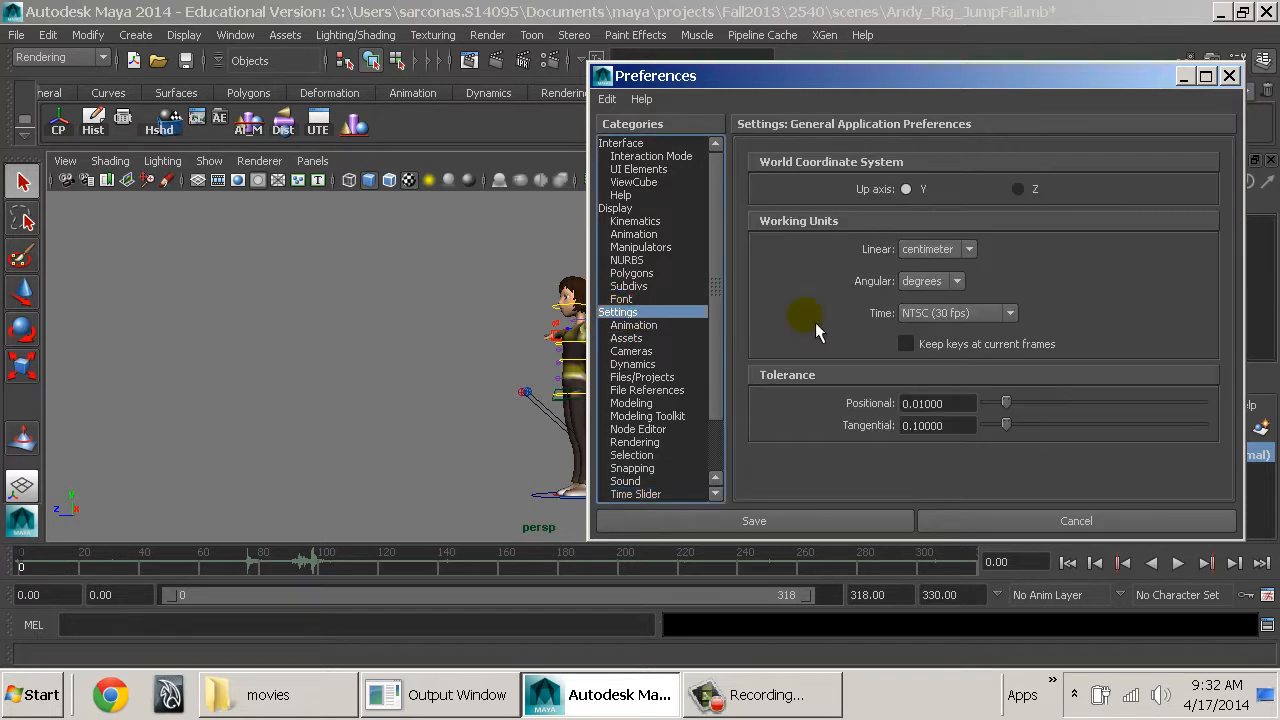
pyautogui.click(914, 313)
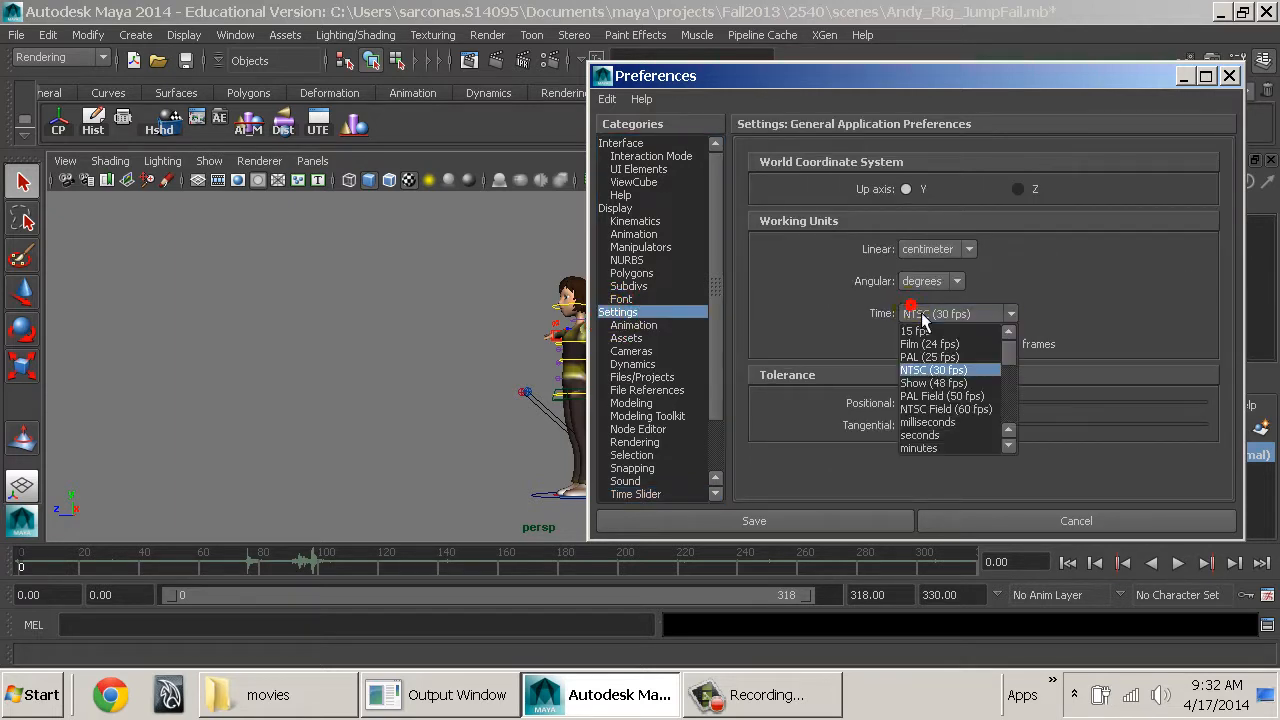
pyautogui.click(945, 357)
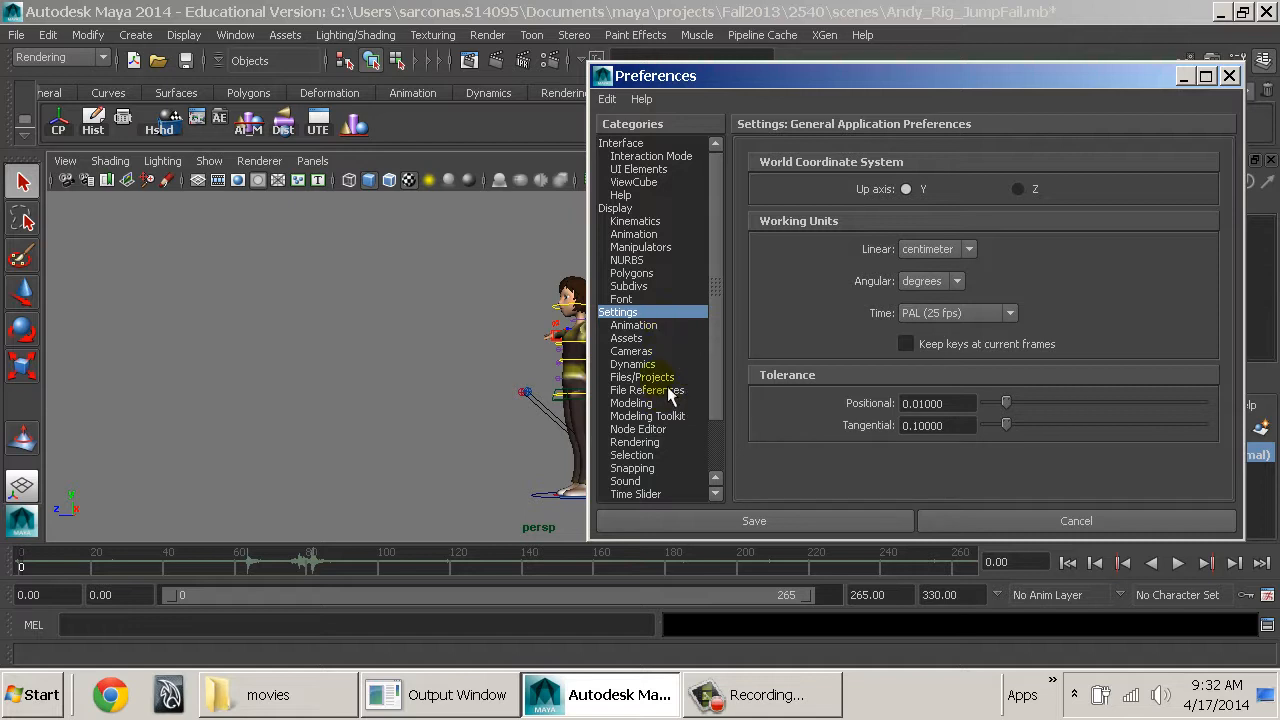
pyautogui.scroll(-1, 663, 470)
pyautogui.click(650, 456)
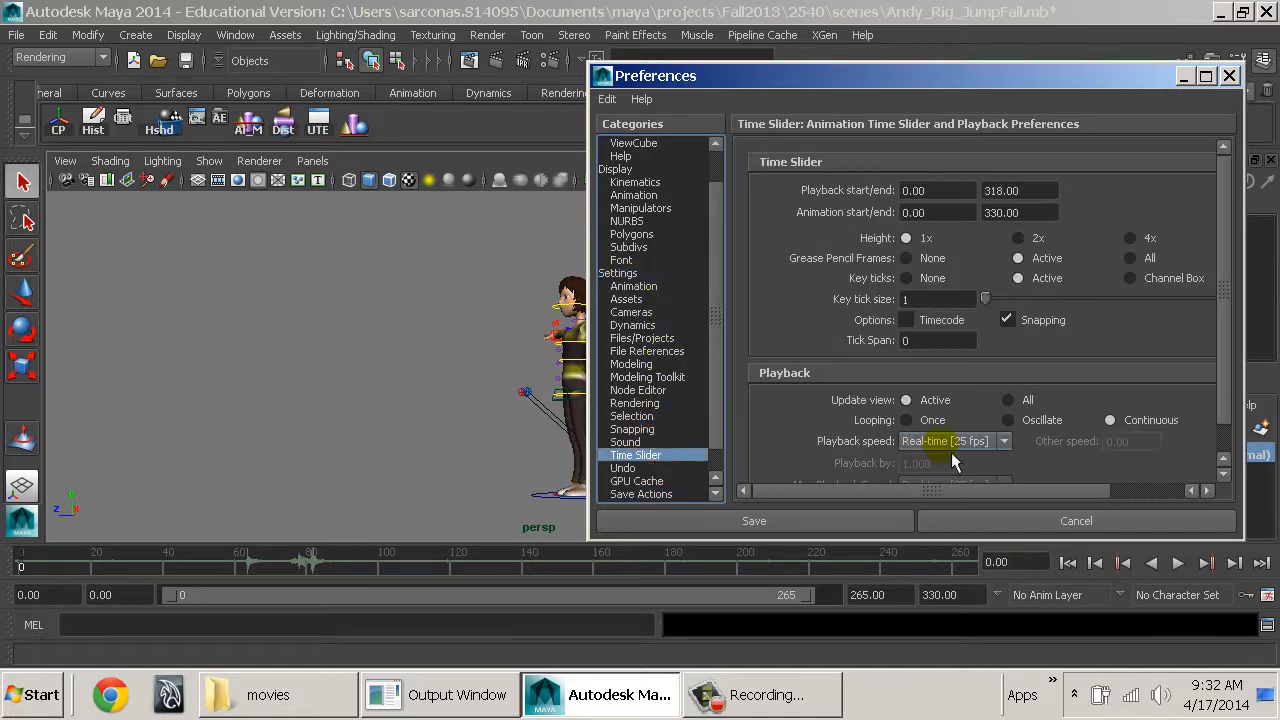
pyautogui.click(823, 519)
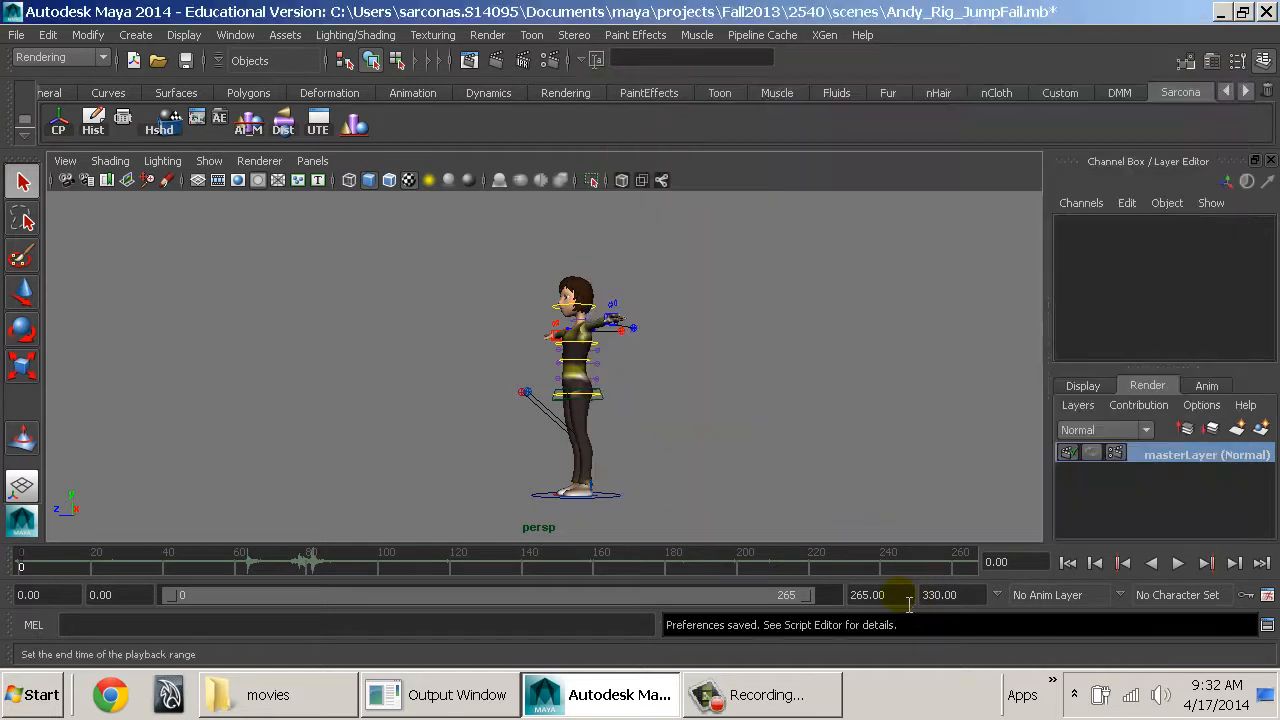
# Set the end time of the playback range to frame 330.
pyautogui.moveTo(896, 595); pyautogui.dragTo(817, 568)
pyautogui.write('330')
pyautogui.press('Return')
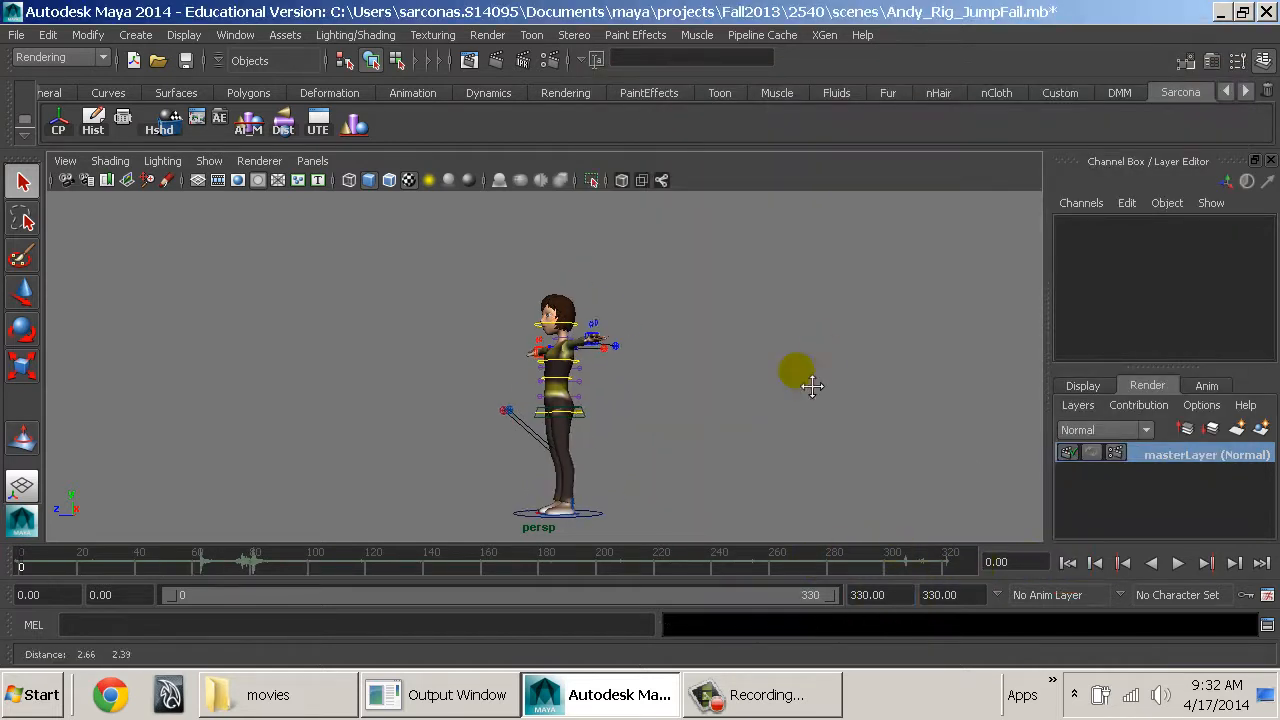
# Play the scene to check the sound within the extended playback range, and stop the playback.
pyautogui.keyDown('alt'); pyautogui.moveTo(720, 362); pyautogui.dragTo(667, 383); pyautogui.keyUp('alt')
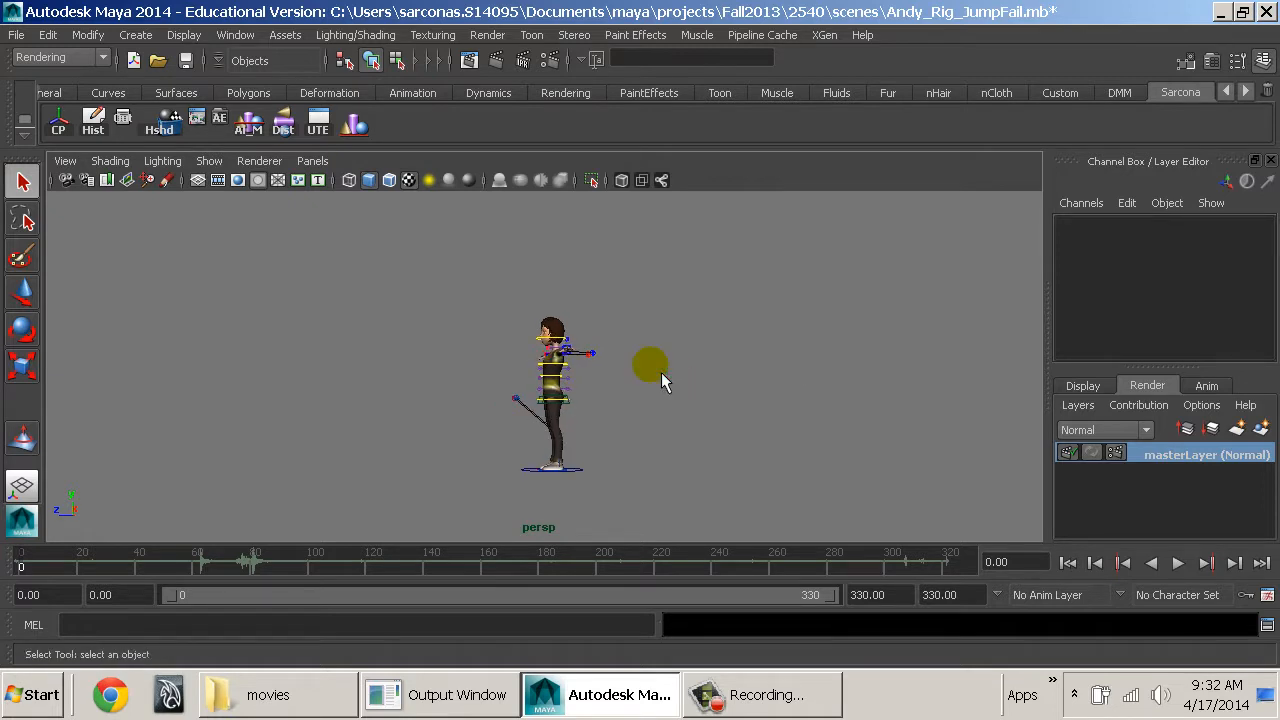
pyautogui.hotkey('alt', 'v')
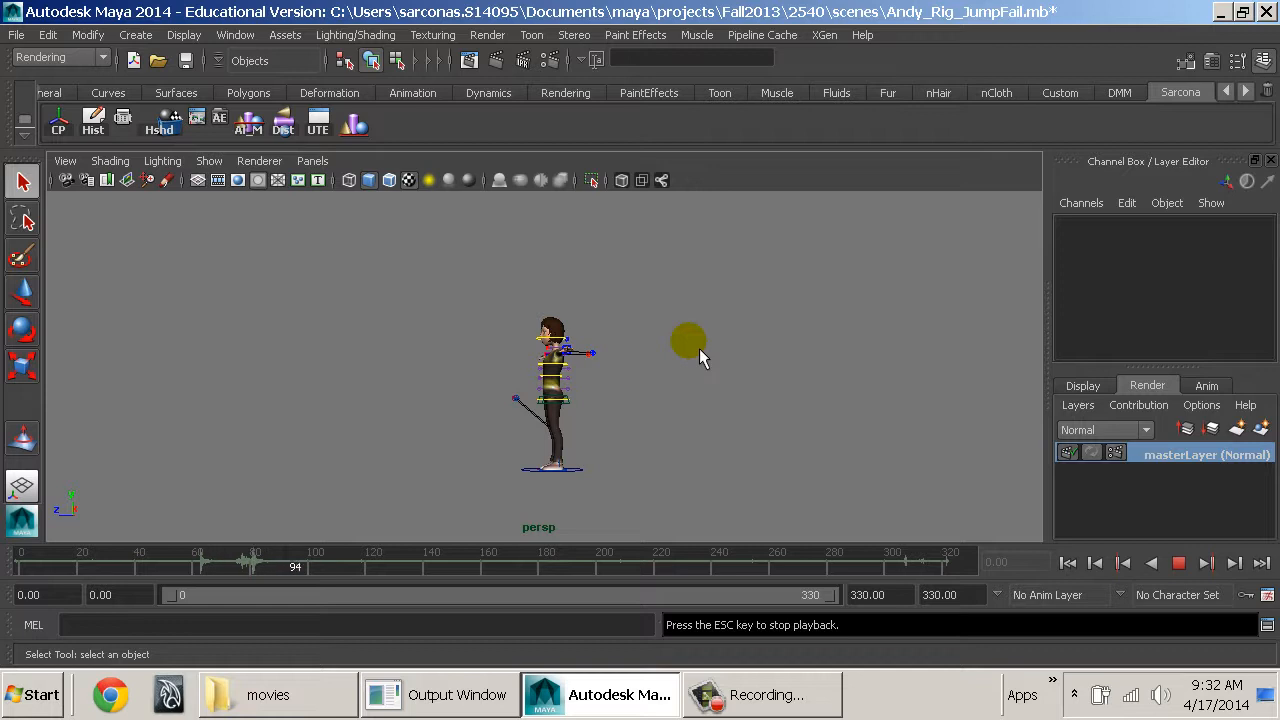
pyautogui.press('Escape')
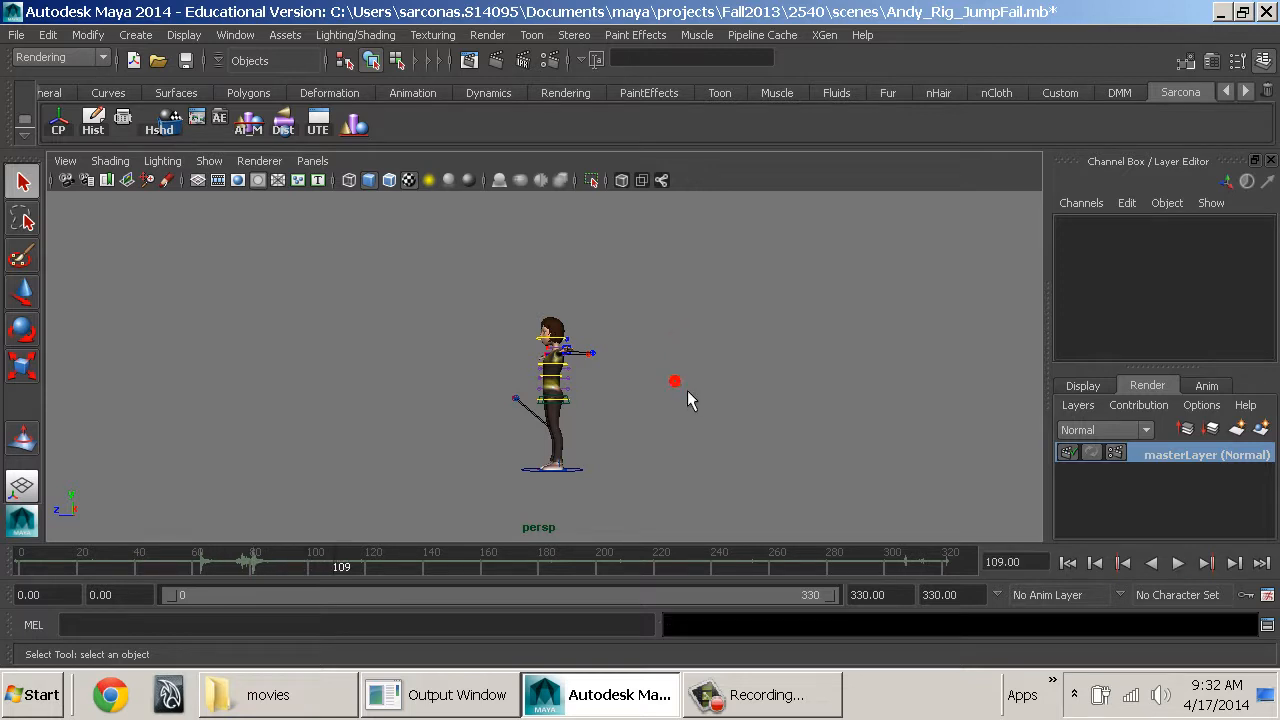
# Open Fail.mov from the movies folder in QuickTime, minimize the folder window, show the movie at half size and move it beside Maya's area.
pyautogui.click(320, 694)
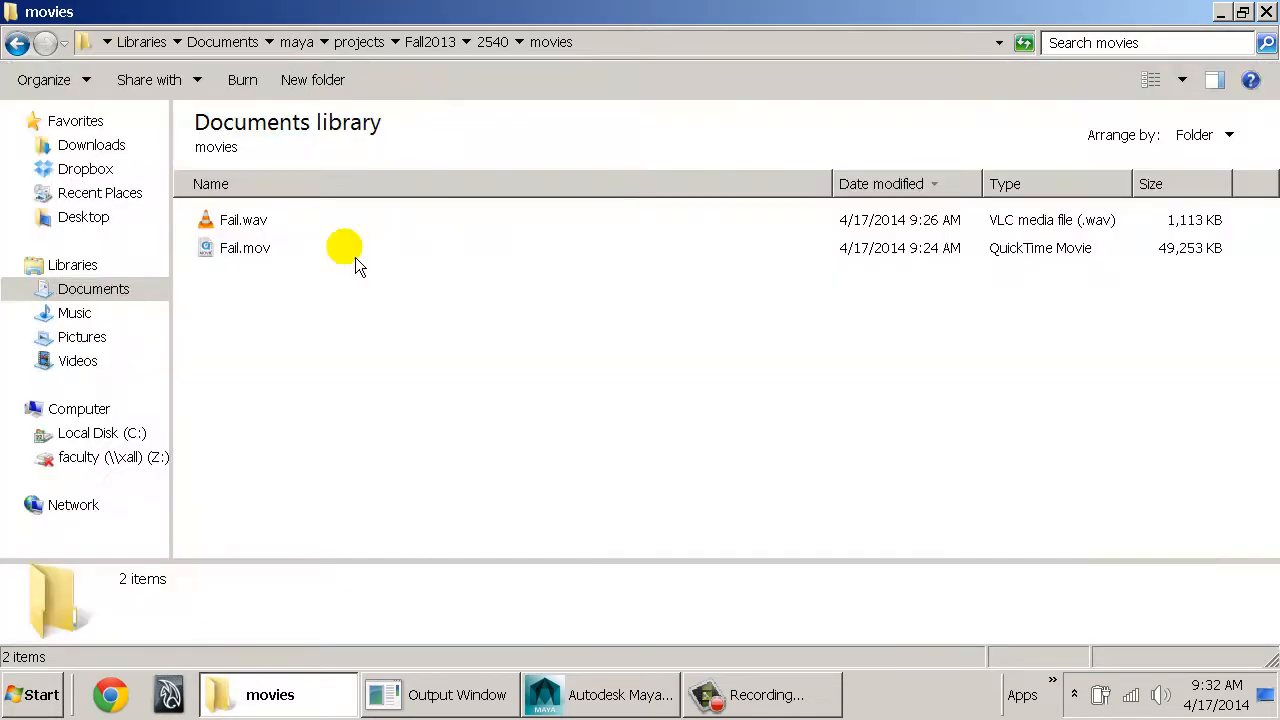
pyautogui.doubleClick(267, 267)
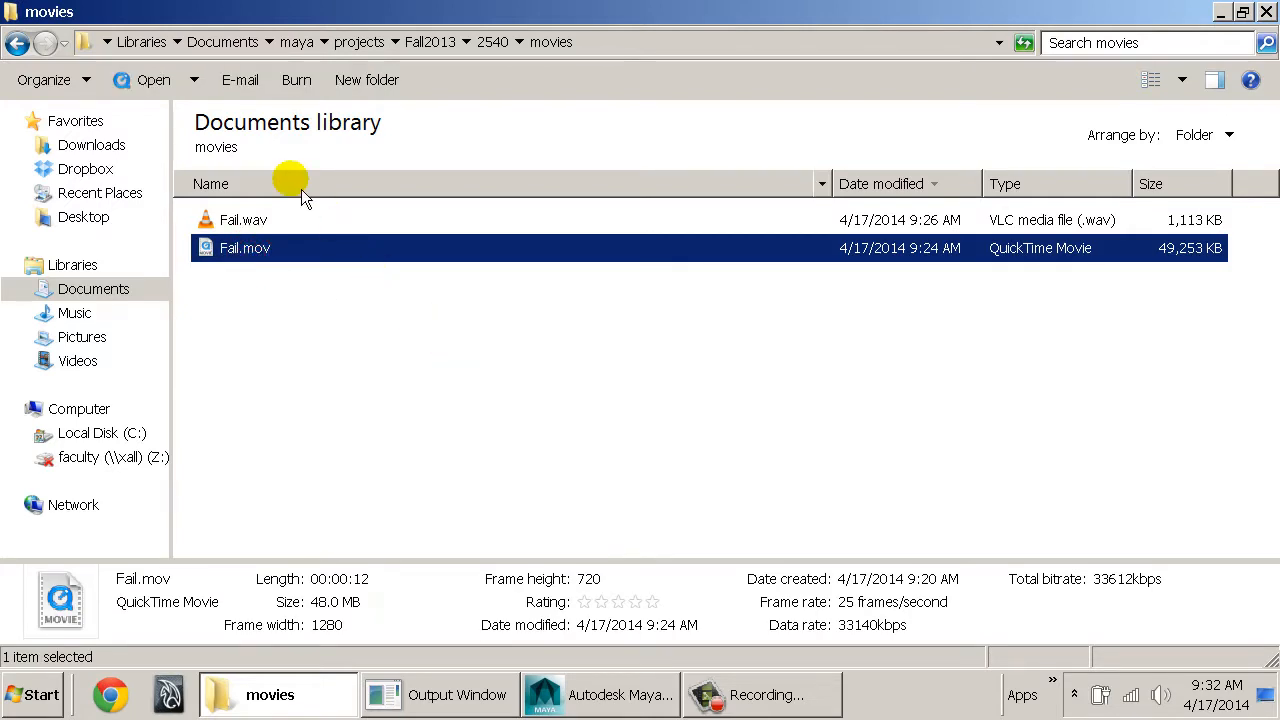
pyautogui.click(1221, 12)
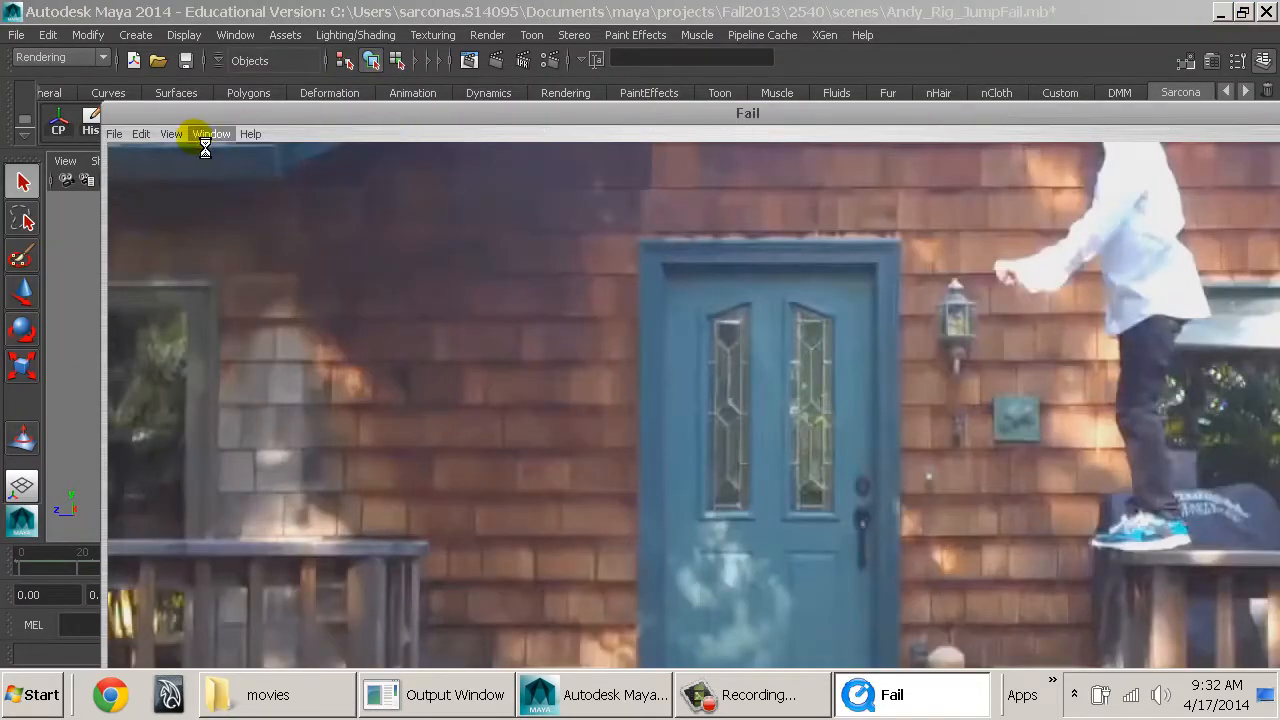
pyautogui.click(171, 134)
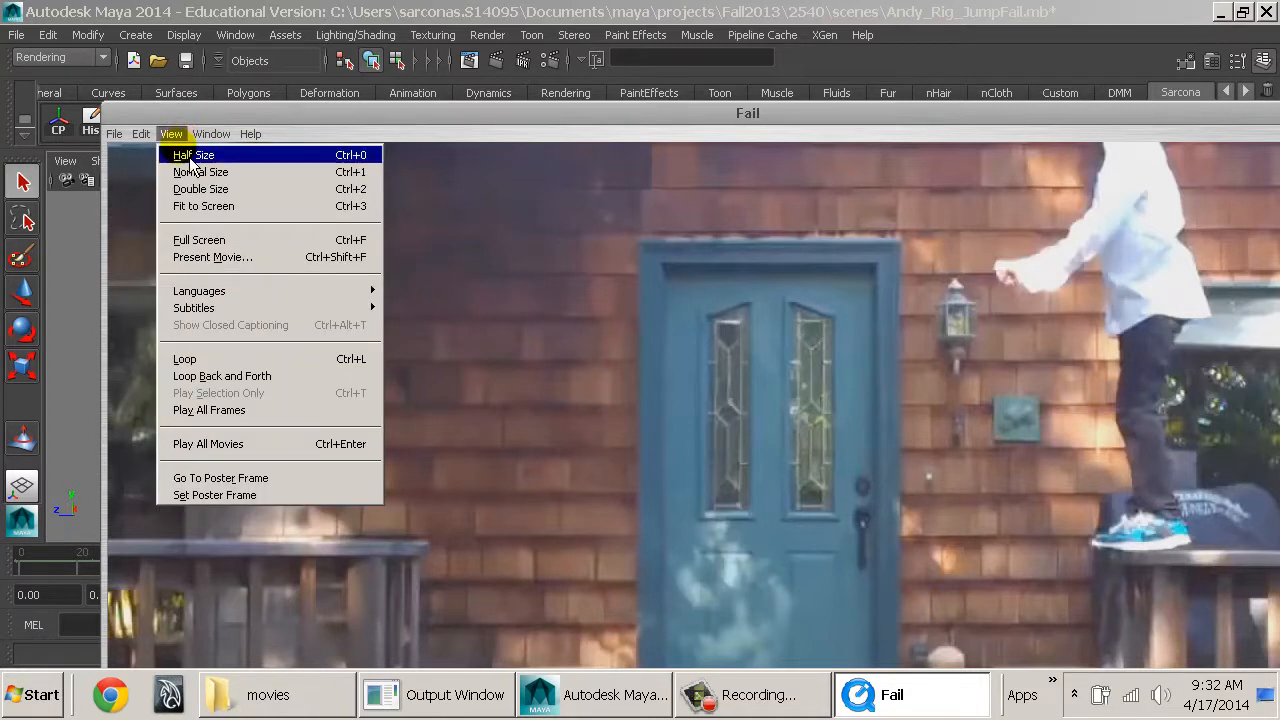
pyautogui.click(186, 155)
pyautogui.moveTo(204, 120); pyautogui.dragTo(721, 112)
# Restore Maya to a half-width window beside the movie, close its Channel Box / Layer Editor, and adjust the movie window's position.
pyautogui.click(645, 30)
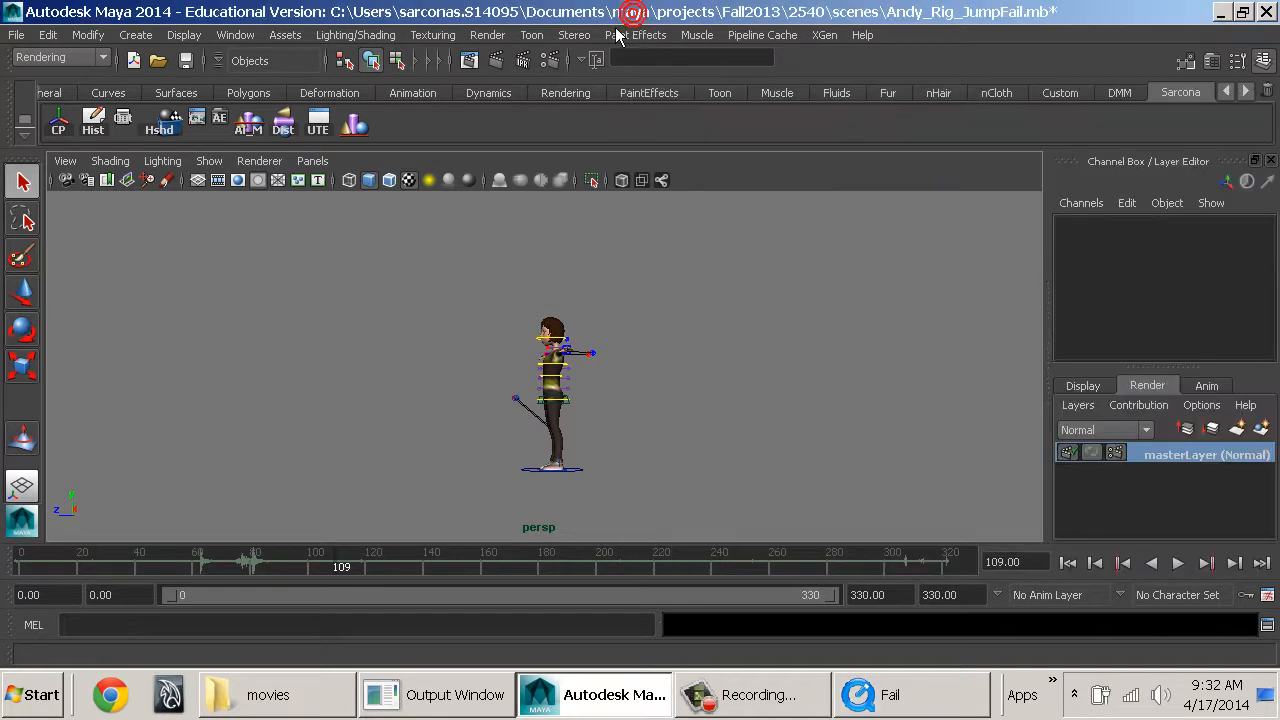
pyautogui.doubleClick(605, 12)
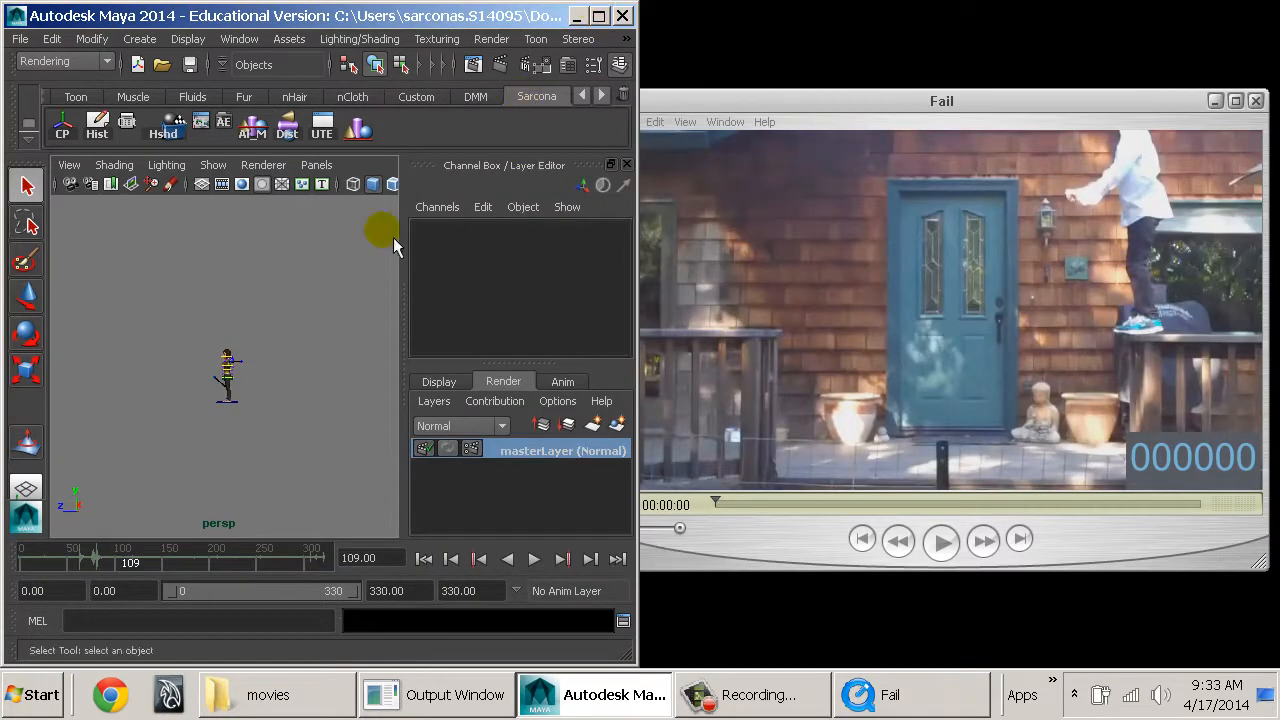
pyautogui.moveTo(403, 243); pyautogui.dragTo(515, 256)
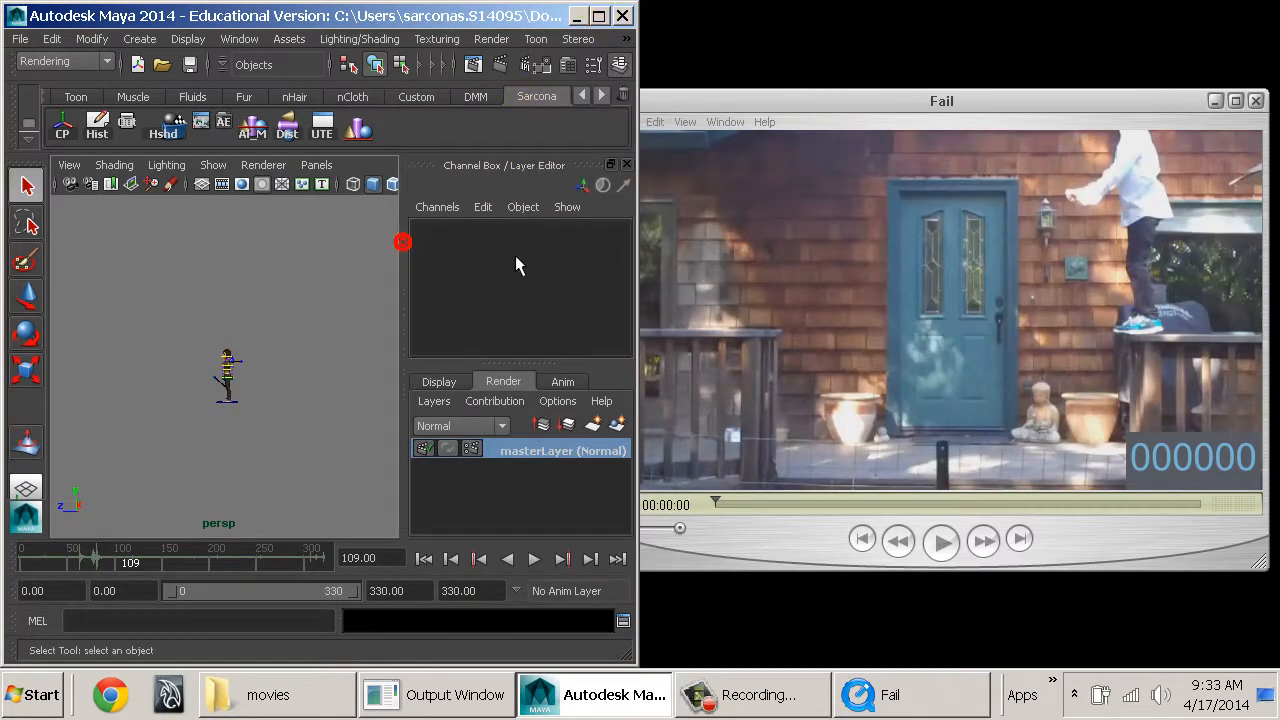
pyautogui.click(627, 165)
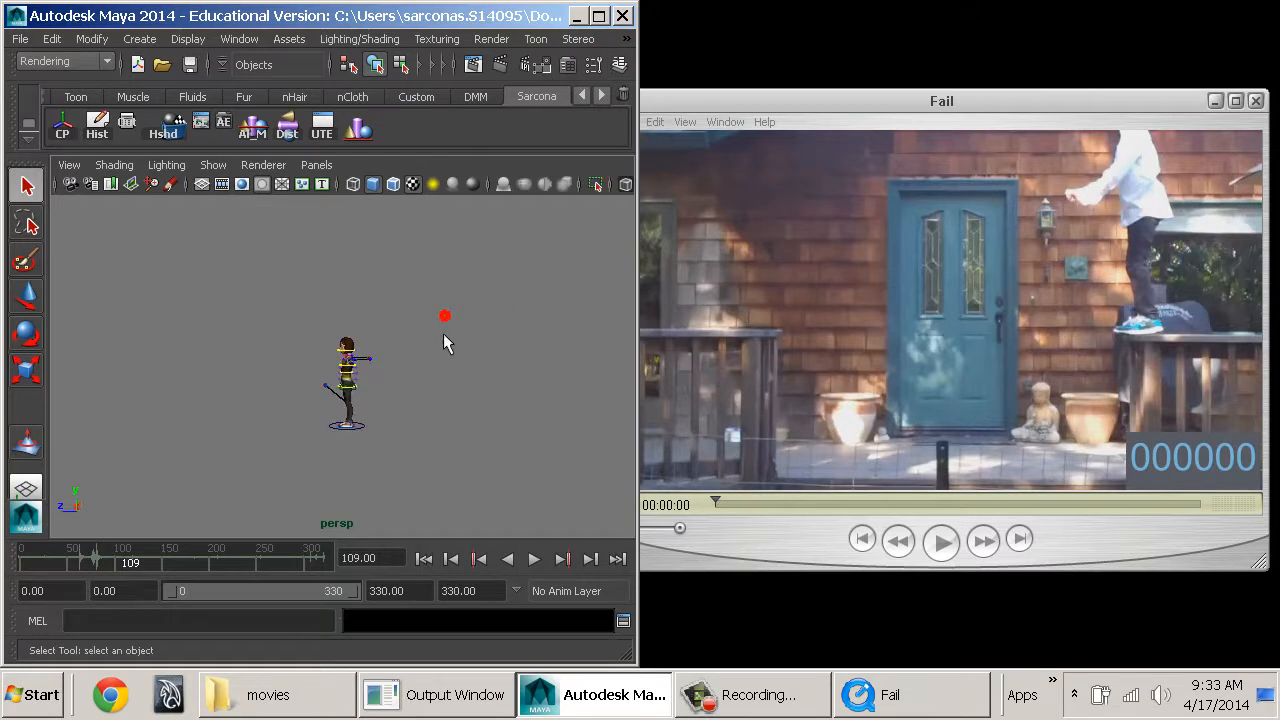
pyautogui.moveTo(443, 316)
pyautogui.keyDown('alt'); pyautogui.mouseDown(button='middle')
pyautogui.moveTo(451, 326)
pyautogui.moveTo(436, 307)
pyautogui.mouseUp(button='middle'); pyautogui.keyUp('alt')
pyautogui.click(746, 100)
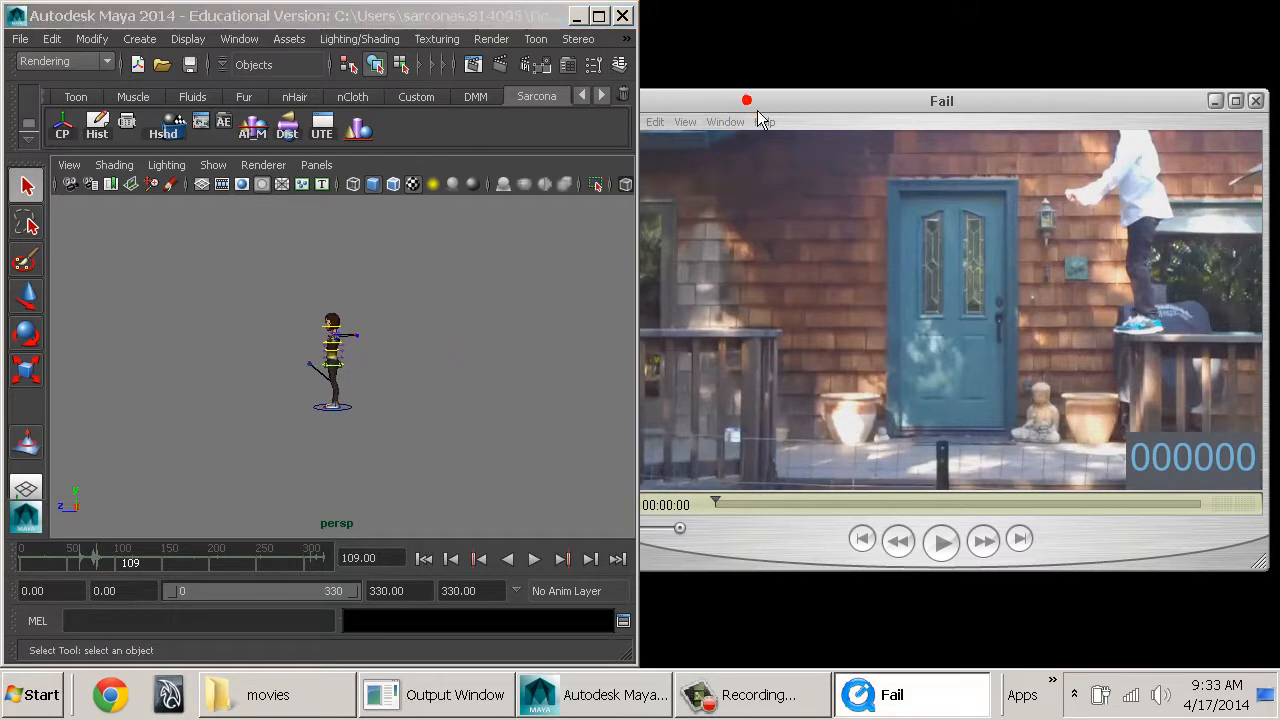
pyautogui.moveTo(758, 111); pyautogui.dragTo(773, 98)
# Show the resolution gate in the perspective view, with the character seen from the front.
pyautogui.click(456, 358)
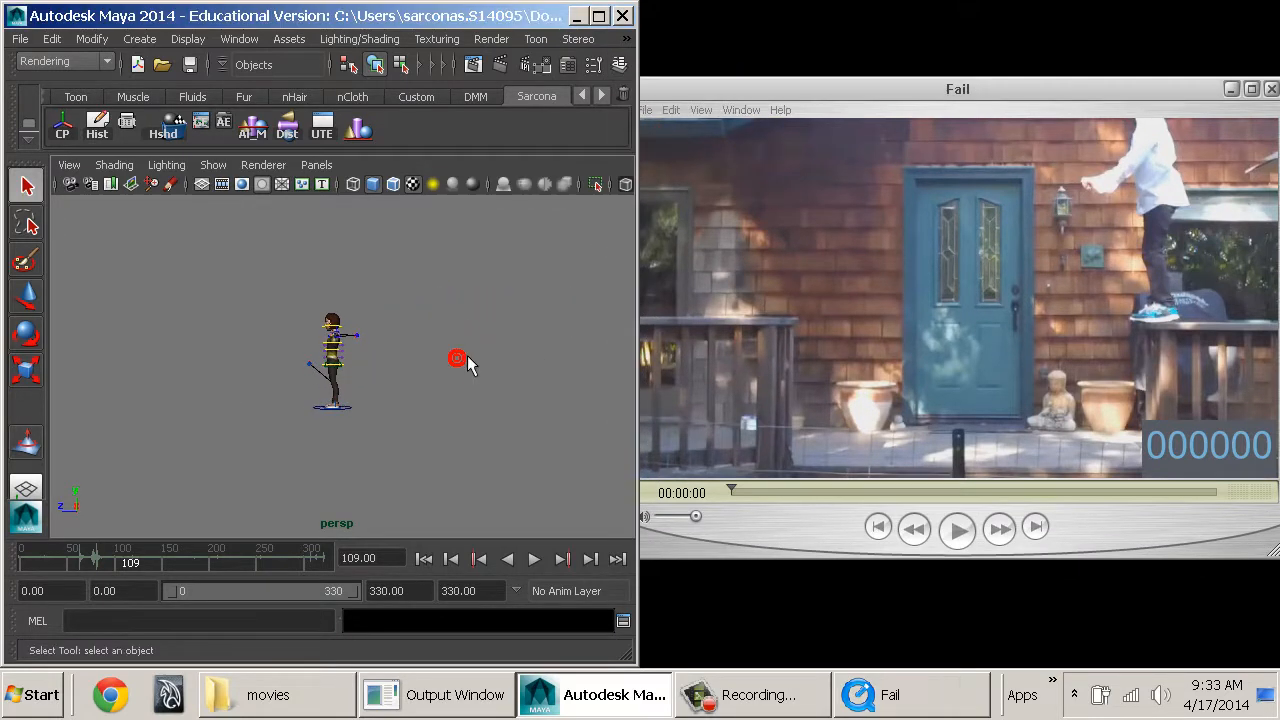
pyautogui.keyDown('alt'); pyautogui.moveTo(520, 366); pyautogui.dragTo(543, 338, button='middle'); pyautogui.keyUp('alt')
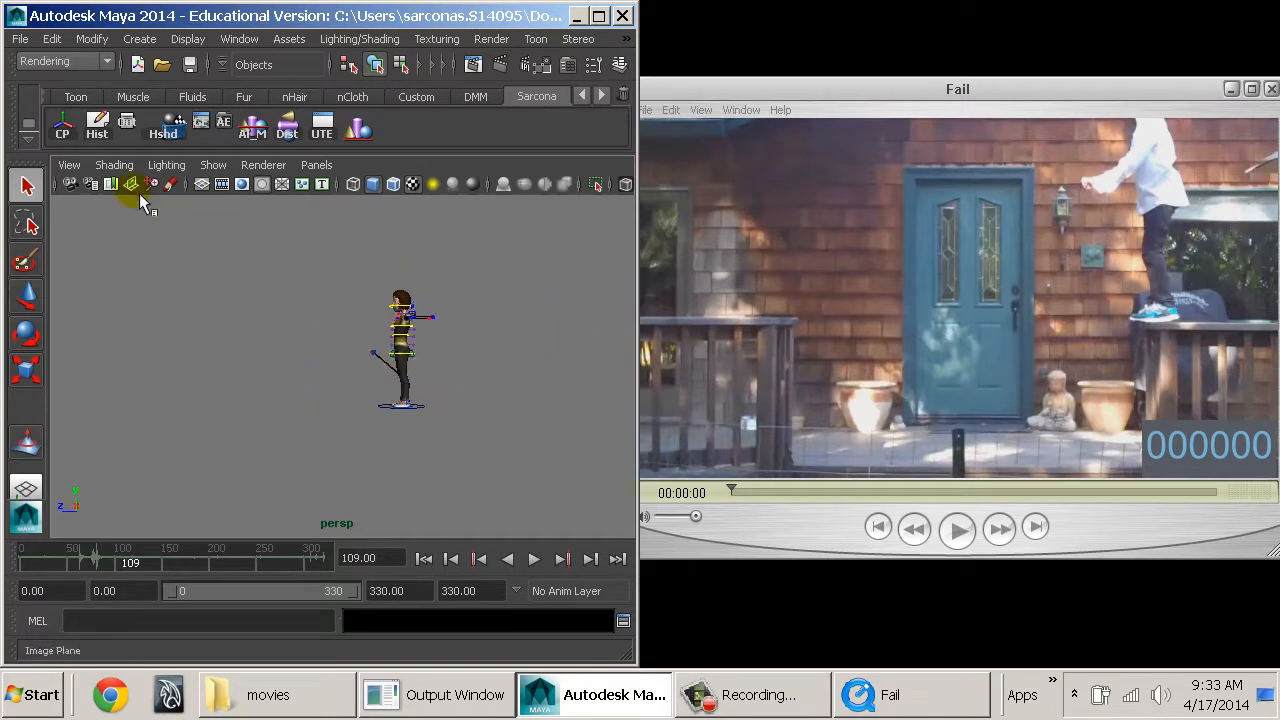
pyautogui.keyDown('alt'); pyautogui.moveTo(224, 323); pyautogui.dragTo(443, 365); pyautogui.keyUp('alt')
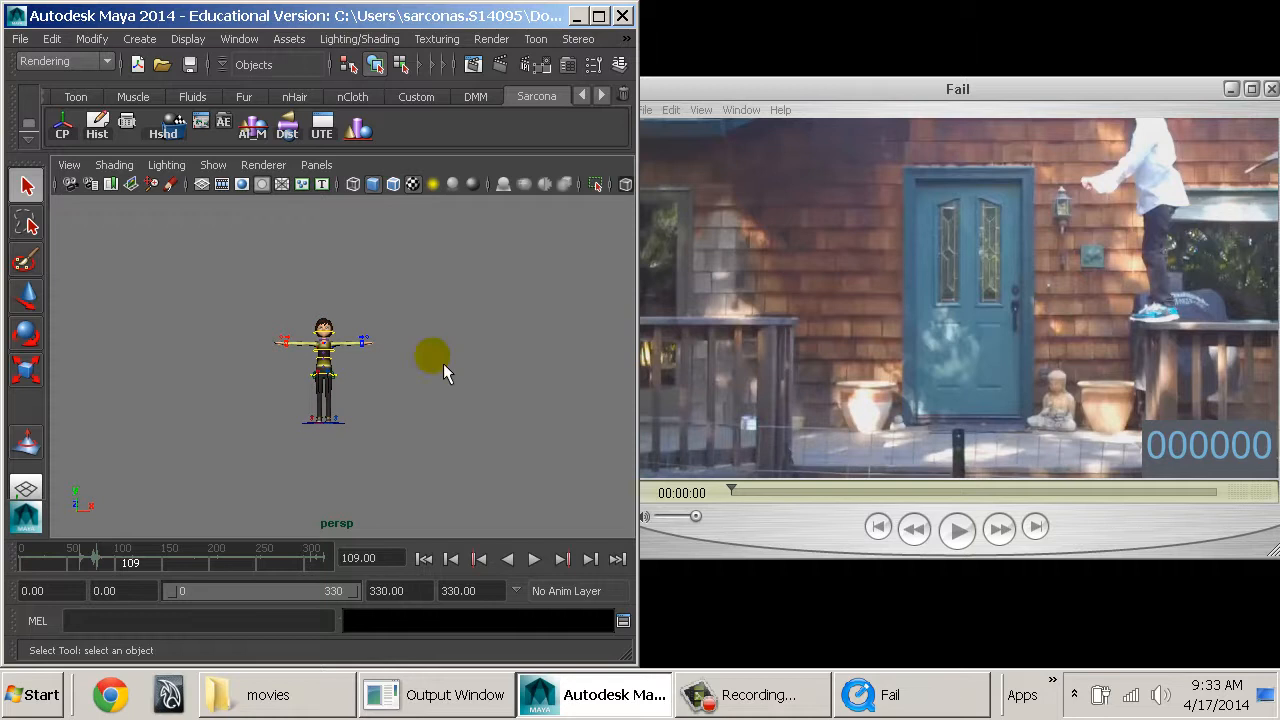
pyautogui.click(142, 40)
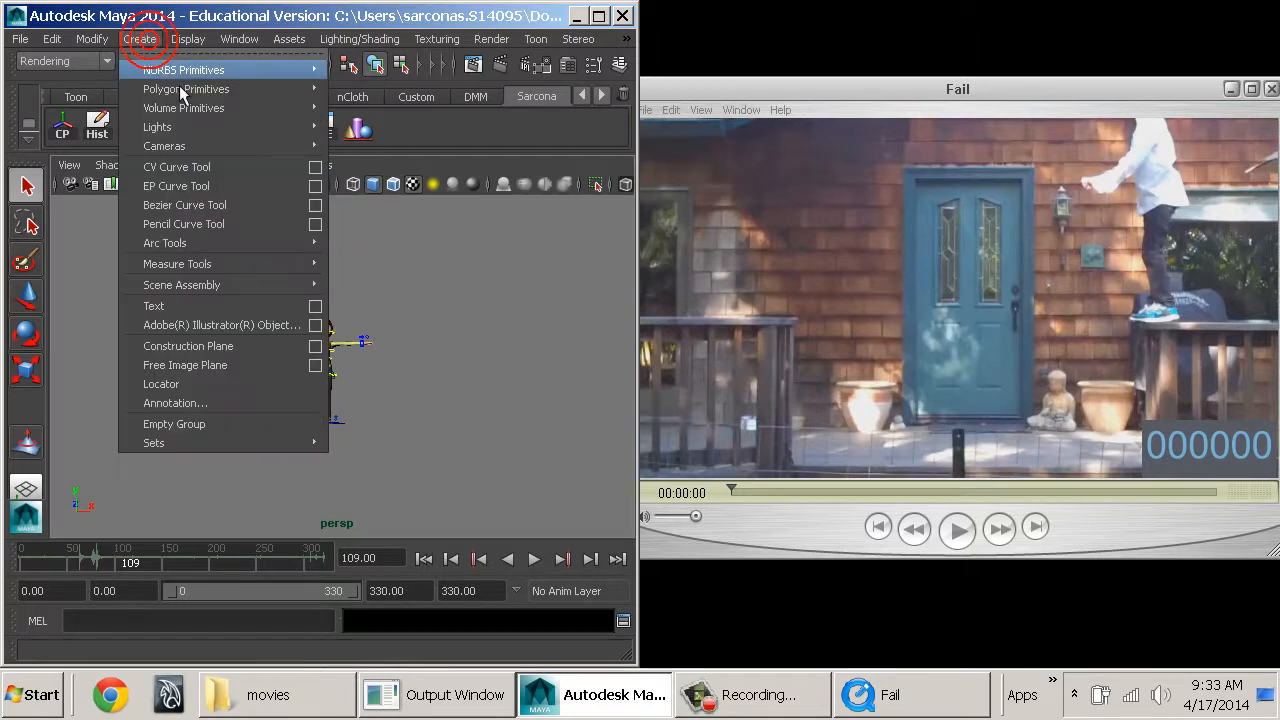
pyautogui.click(329, 247)
pyautogui.click(242, 185)
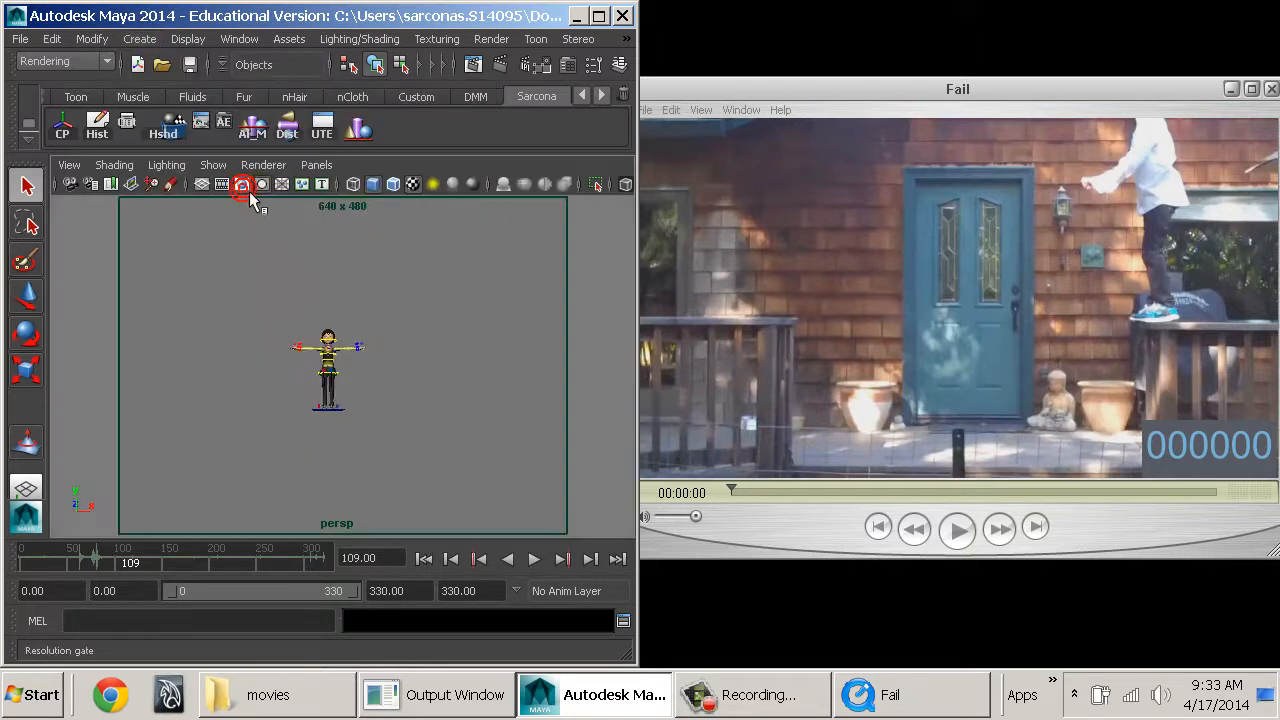
# In the render settings, set the image size to a width of 960 and a height of 540 pixels, and close the settings.
pyautogui.click(334, 66)
pyautogui.click(475, 63)
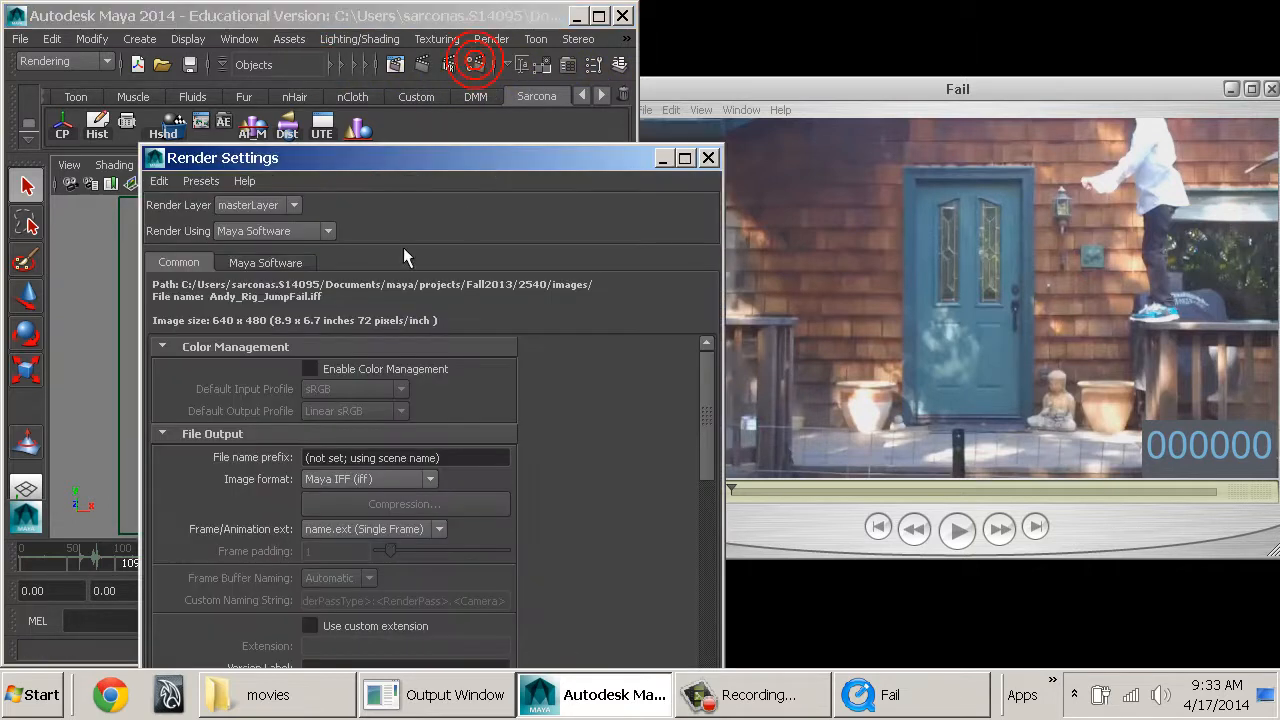
pyautogui.doubleClick(390, 160)
pyautogui.moveTo(775, 14); pyautogui.dragTo(797, 44)
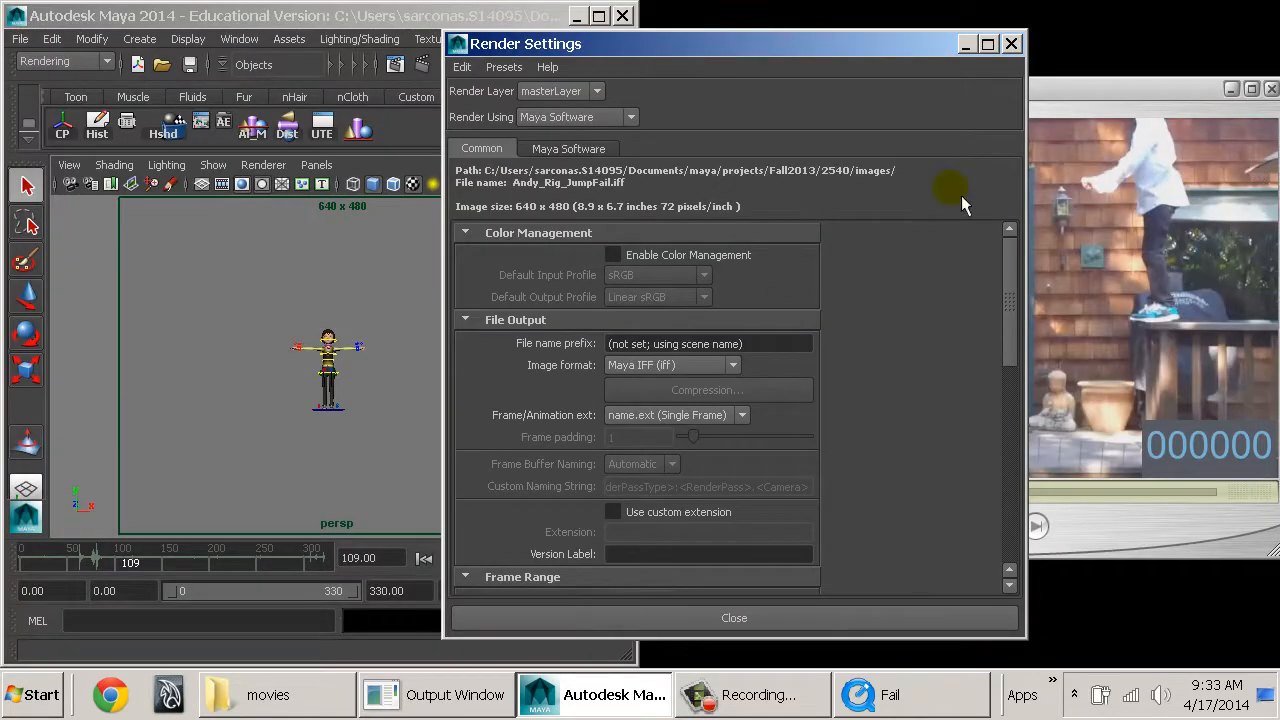
pyautogui.scroll(-10, 723, 409)
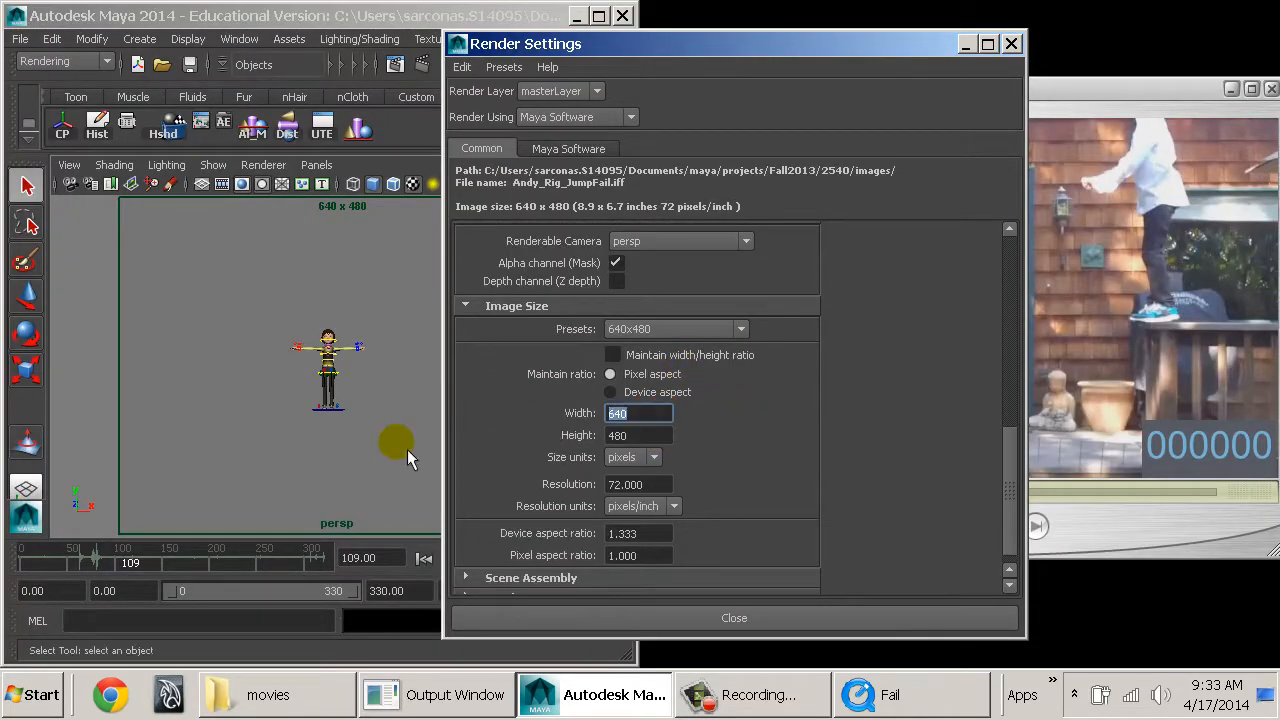
pyautogui.write('960')
pyautogui.press('Tab')
pyautogui.write('540')
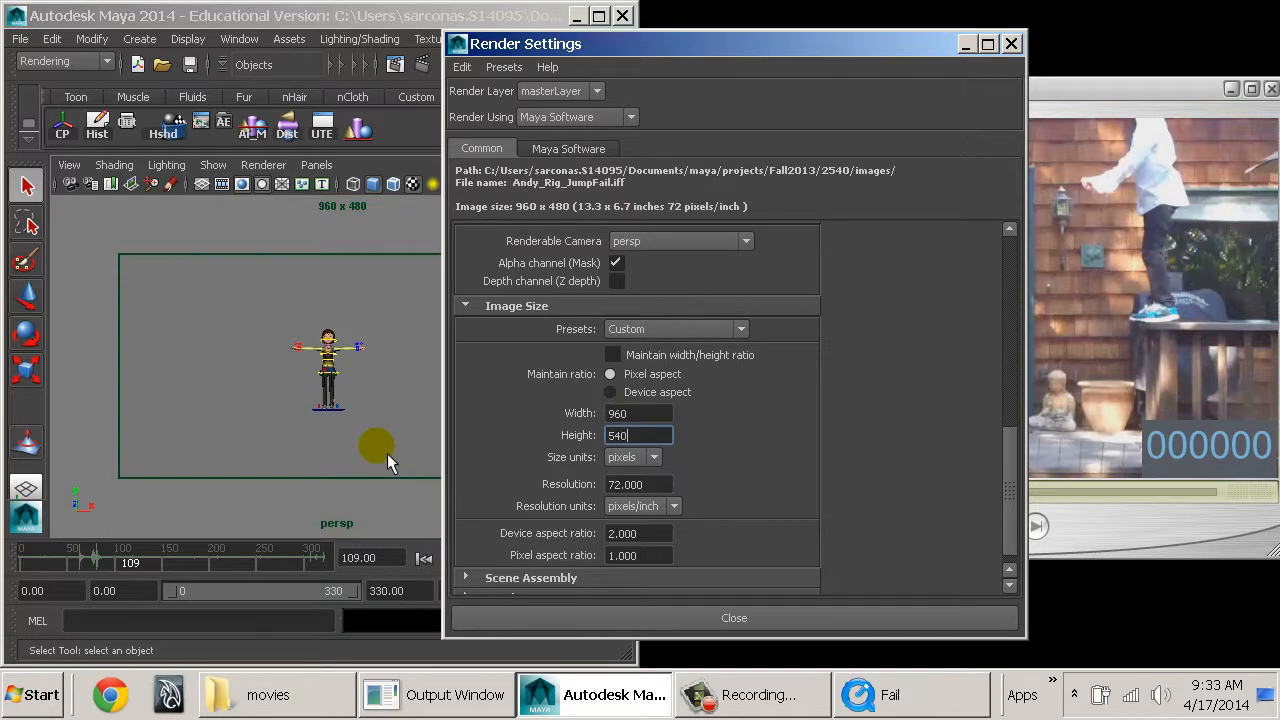
pyautogui.press('Return')
pyautogui.click(659, 432)
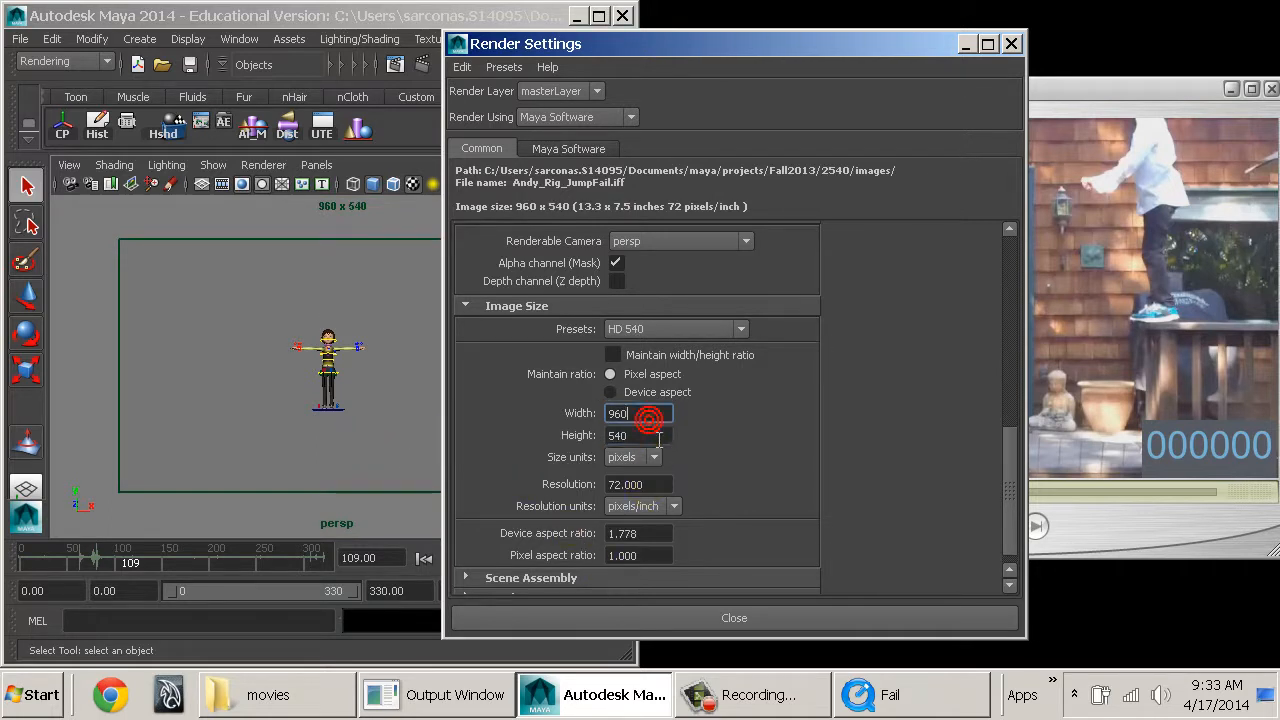
pyautogui.click(651, 623)
# Create a polygon cube at the character's position and scale it up uniformly to about 13.8.
pyautogui.keyDown('alt'); pyautogui.moveTo(475, 413); pyautogui.dragTo(534, 377, button='middle'); pyautogui.keyUp('alt')
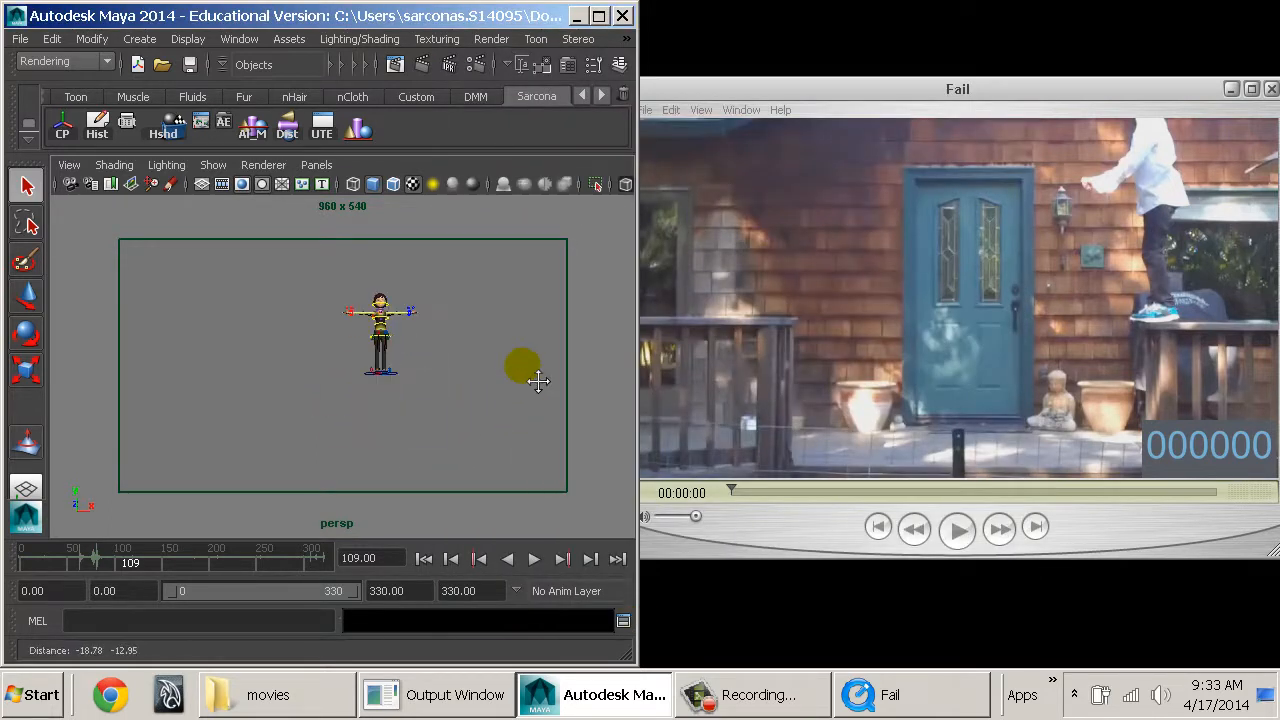
pyautogui.click(1055, 97)
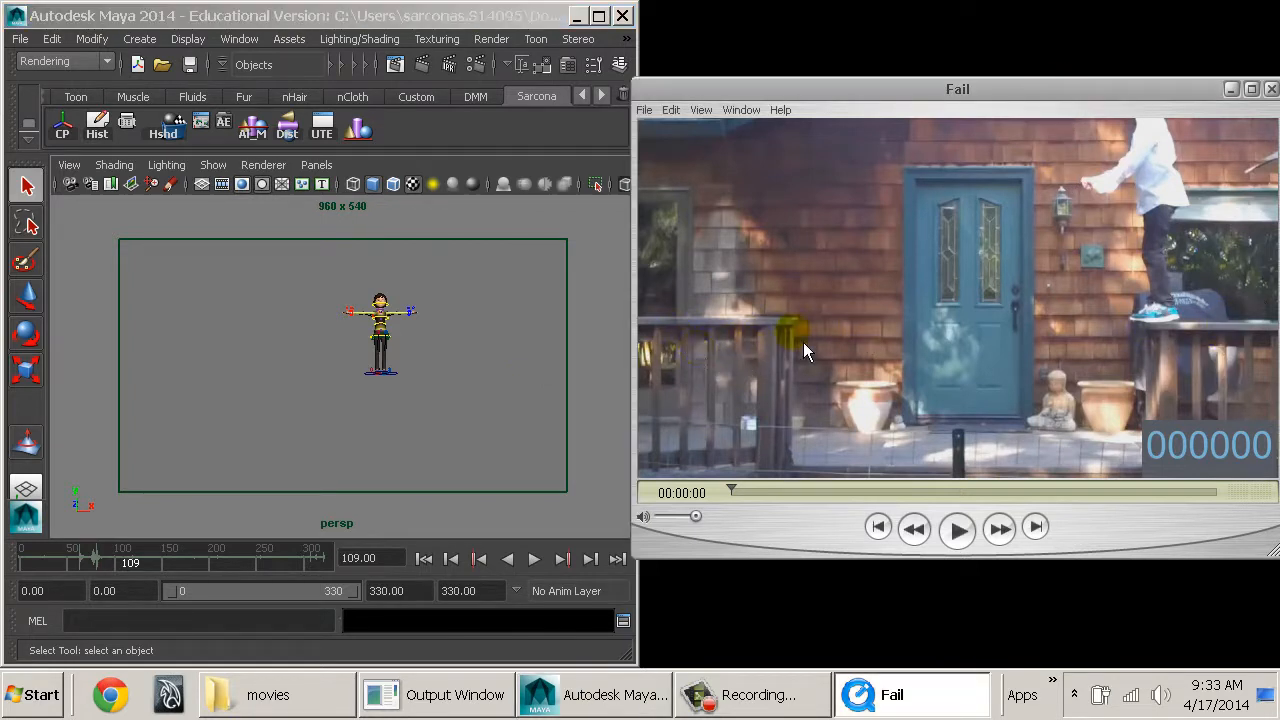
pyautogui.click(139, 38)
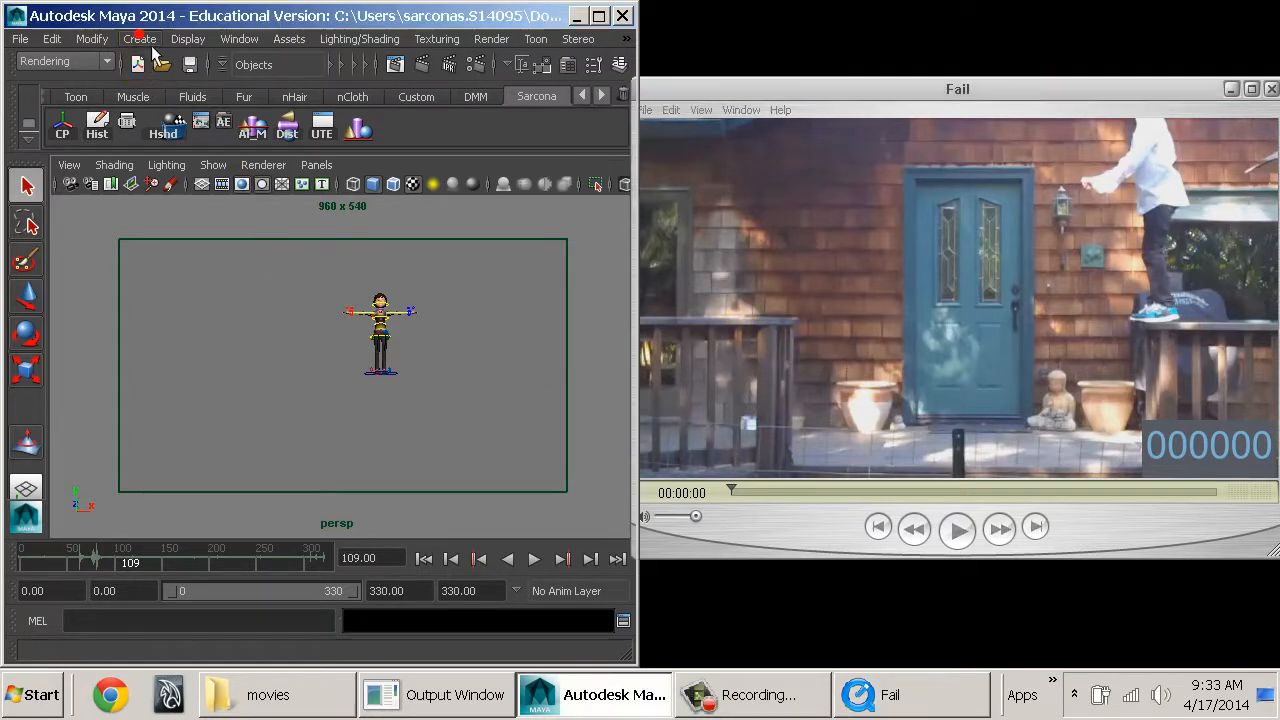
pyautogui.moveTo(230, 107)
pyautogui.moveTo(294, 89)
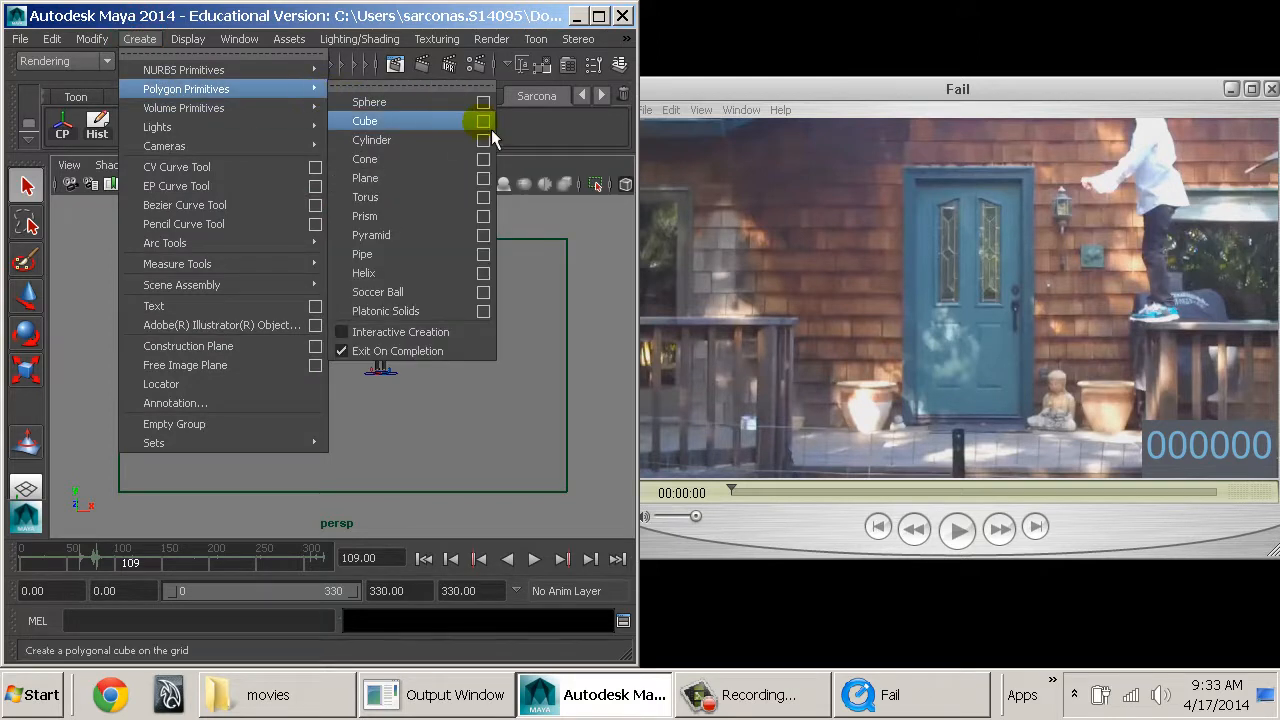
pyautogui.click(429, 125)
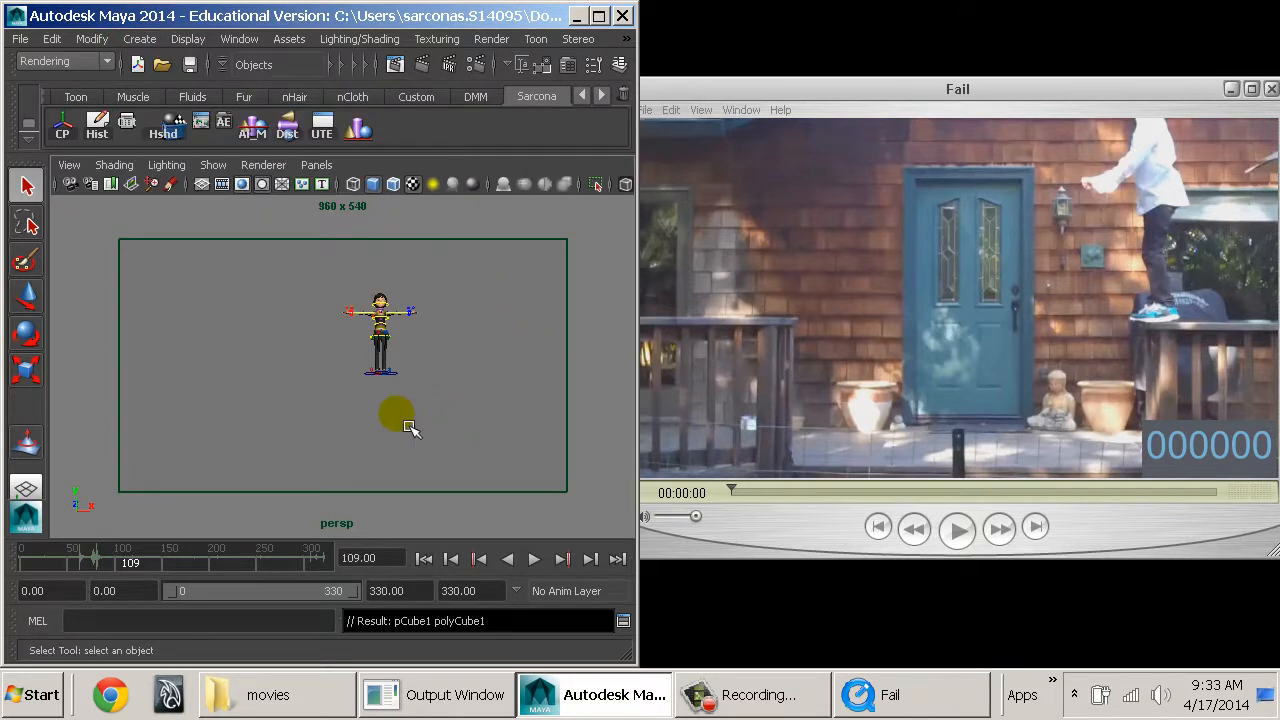
pyautogui.press('r')
pyautogui.moveTo(352, 419); pyautogui.dragTo(448, 400, button='middle')
# Lower the cube vertically until its top face sits just beneath the character's feet.
pyautogui.press('w')
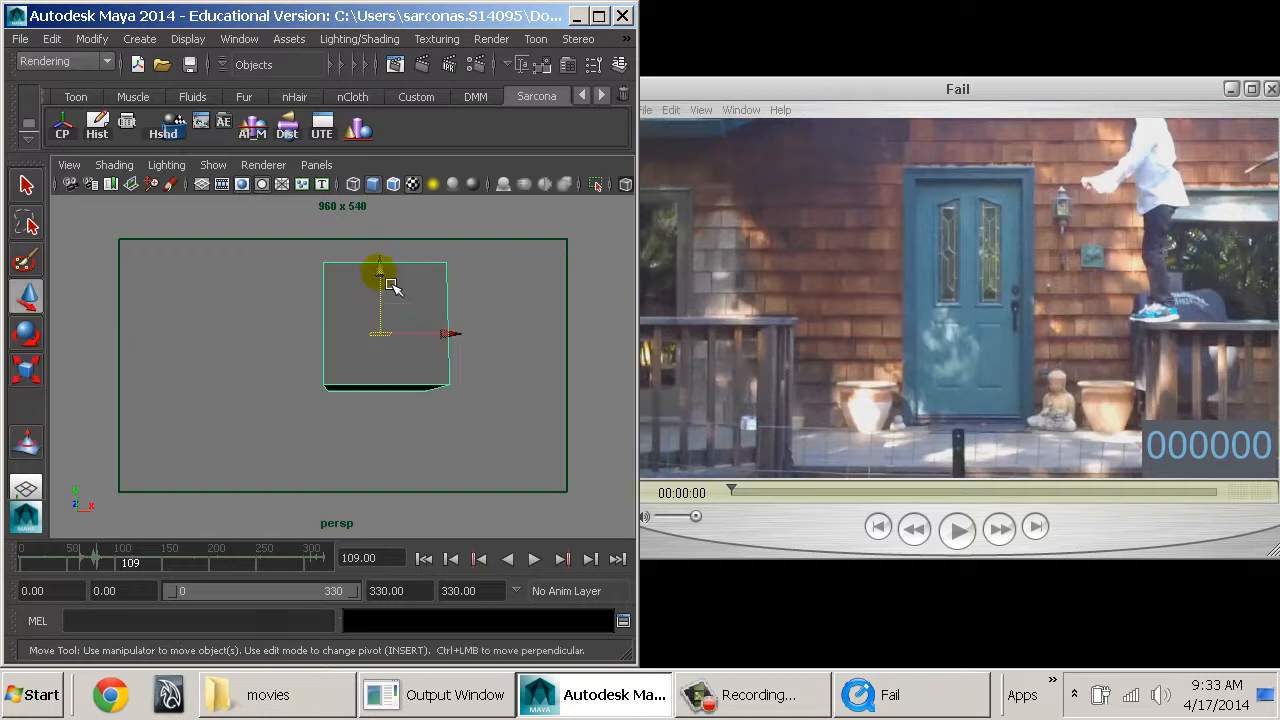
pyautogui.moveTo(391, 286); pyautogui.dragTo(445, 485)
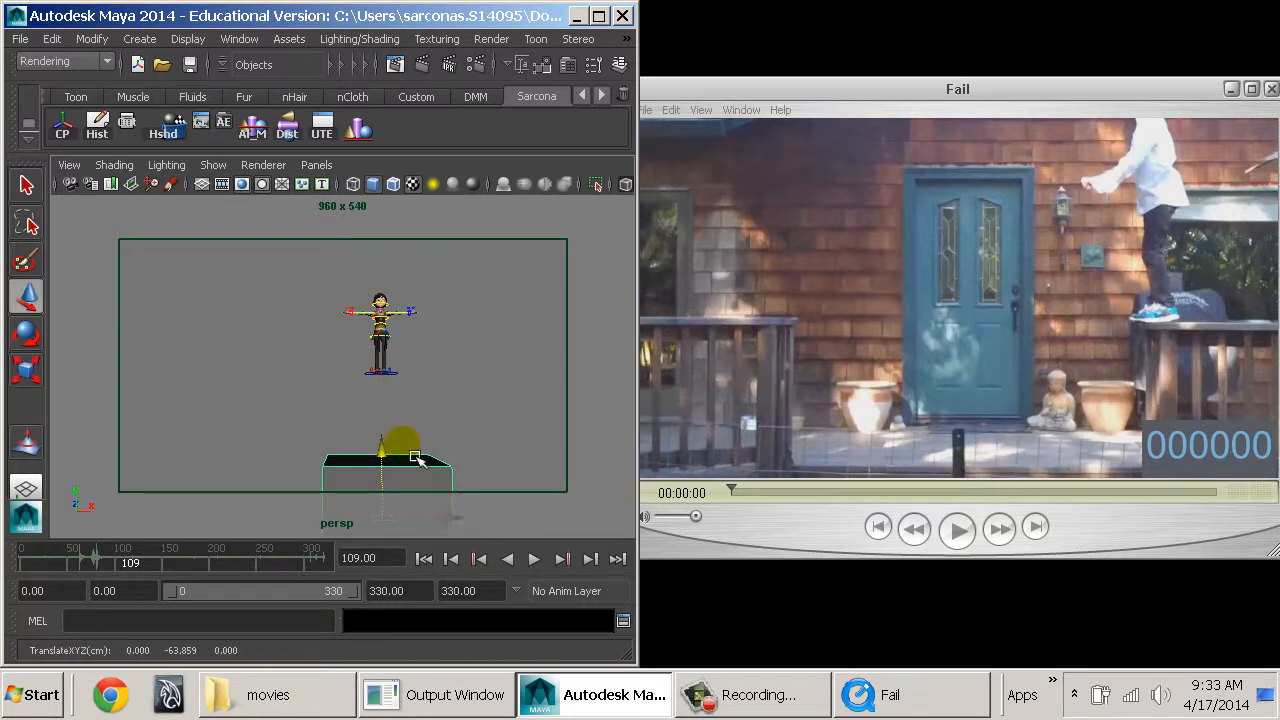
pyautogui.moveTo(381, 447); pyautogui.dragTo(394, 388)
pyautogui.keyDown('alt'); pyautogui.moveTo(406, 399); pyautogui.dragTo(414, 466, button='middle'); pyautogui.keyUp('alt')
pyautogui.keyDown('alt'); pyautogui.moveTo(414, 466); pyautogui.dragTo(433, 464, button='right'); pyautogui.keyUp('alt')
pyautogui.keyDown('alt'); pyautogui.moveTo(433, 464); pyautogui.dragTo(426, 455, button='middle'); pyautogui.keyUp('alt')
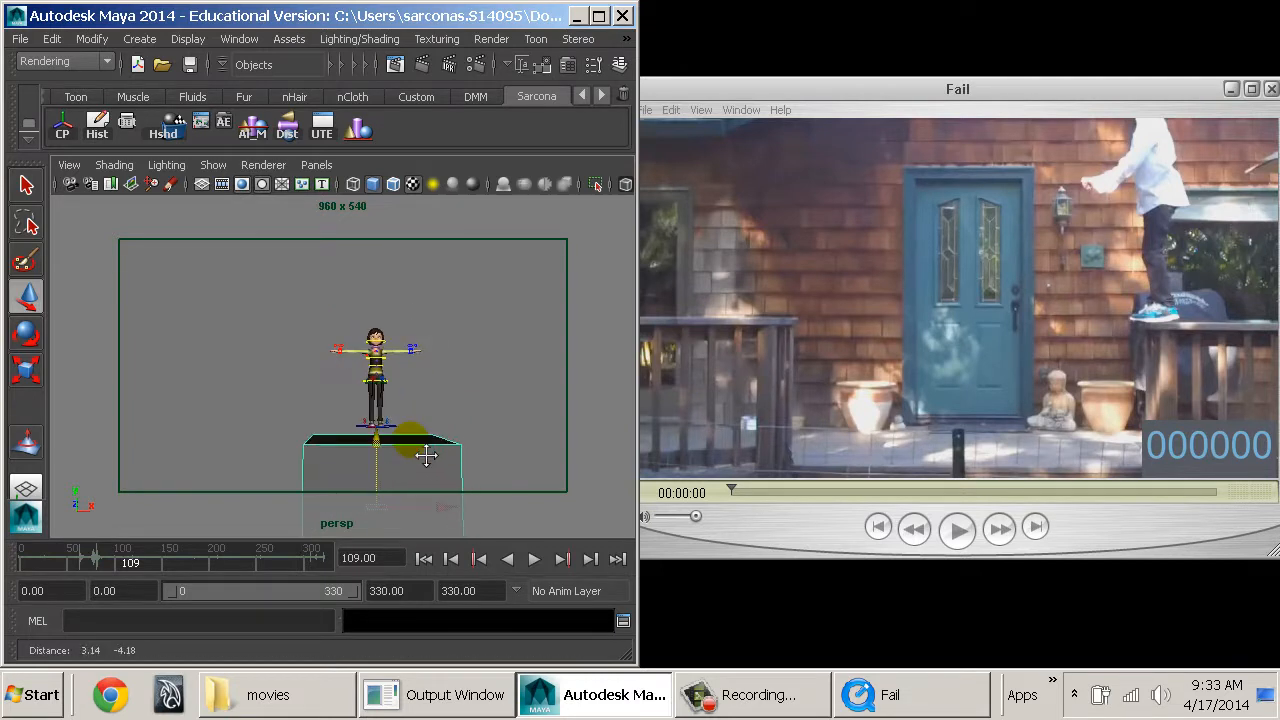
pyautogui.keyDown('alt'); pyautogui.moveTo(426, 455); pyautogui.dragTo(434, 456, button='right'); pyautogui.keyUp('alt')
pyautogui.keyDown('alt'); pyautogui.moveTo(434, 456); pyautogui.dragTo(427, 448, button='middle'); pyautogui.keyUp('alt')
# Stretch the cube along the X axis to a scale of about 47 so it spans the whole camera frame as ground.
pyautogui.press('r')
pyautogui.moveTo(471, 519); pyautogui.dragTo(677, 497)
pyautogui.keyDown('alt'); pyautogui.moveTo(420, 437); pyautogui.dragTo(415, 465); pyautogui.keyUp('alt')
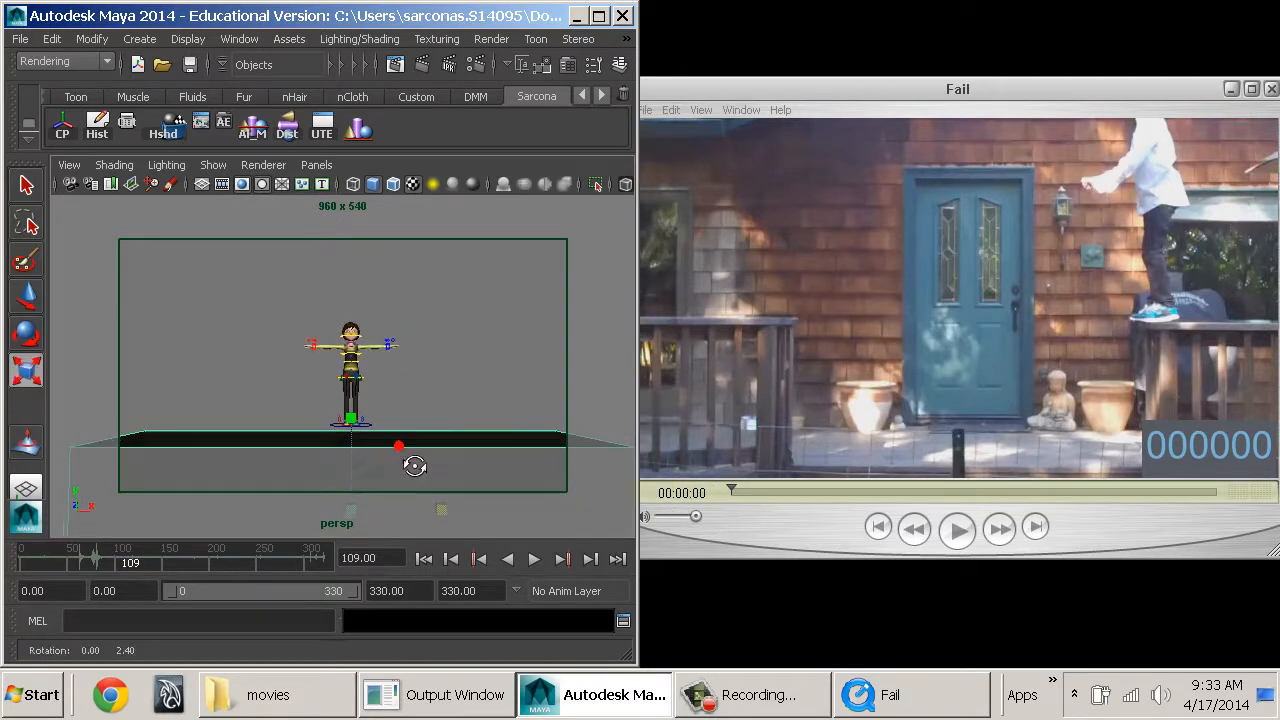
pyautogui.keyDown('alt'); pyautogui.moveTo(413, 464); pyautogui.dragTo(387, 435, button='middle'); pyautogui.keyUp('alt')
pyautogui.keyDown('alt'); pyautogui.moveTo(387, 435); pyautogui.dragTo(414, 440, button='right'); pyautogui.keyUp('alt')
pyautogui.keyDown('alt'); pyautogui.moveTo(414, 440); pyautogui.dragTo(407, 449, button='middle'); pyautogui.keyUp('alt')
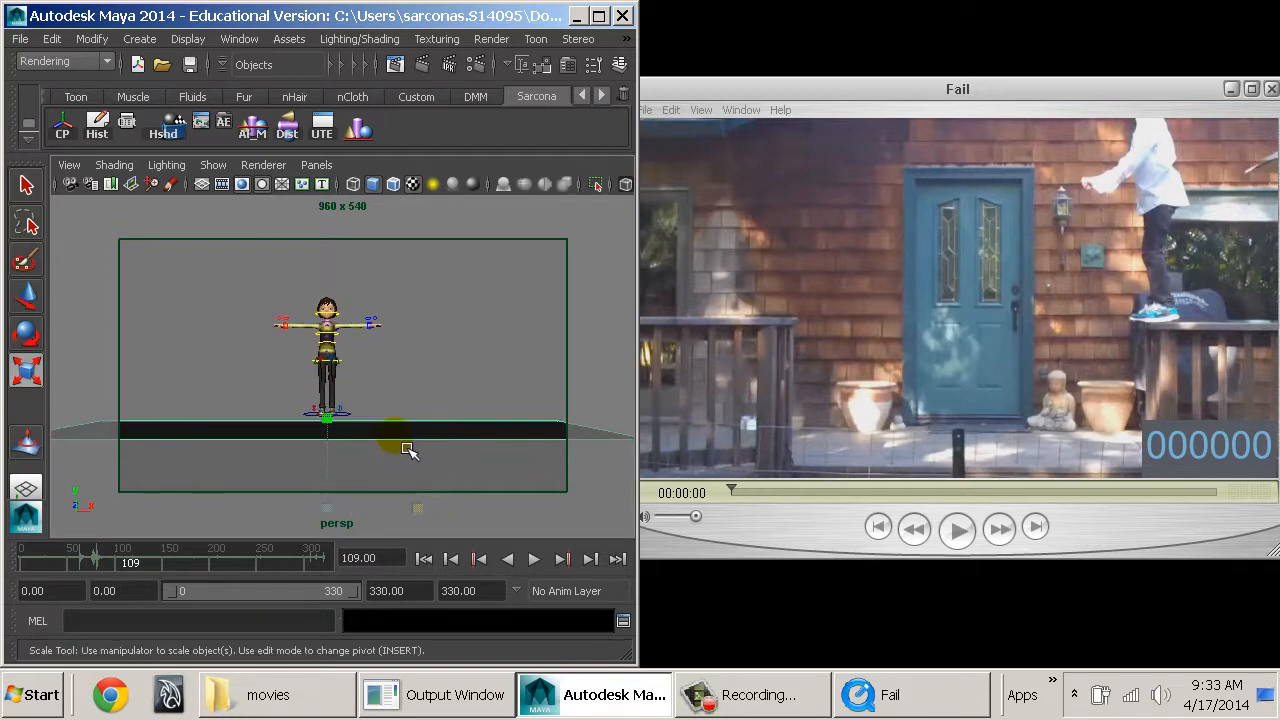
pyautogui.keyDown('alt'); pyautogui.moveTo(411, 438); pyautogui.dragTo(337, 528); pyautogui.keyUp('alt')
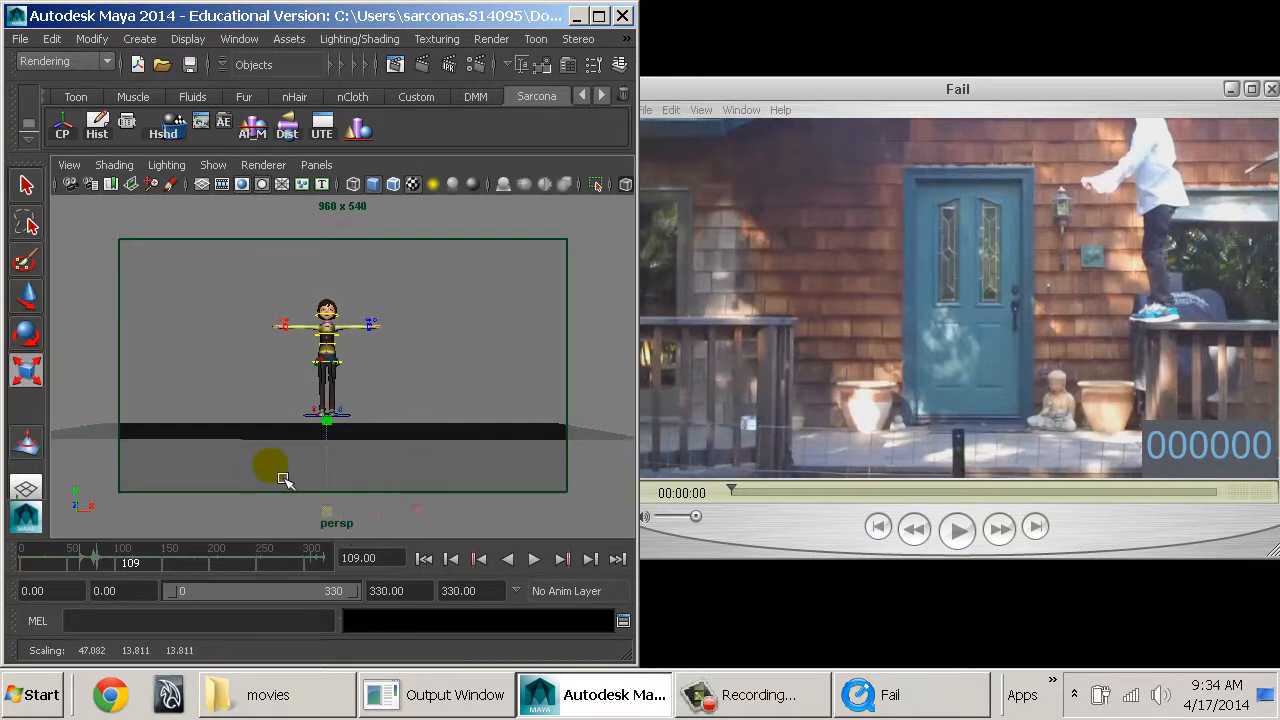
# Build a higher platform on the right-hand side of the character from a copy of the ground cube, moved sideways and scaled.
pyautogui.press('w')
pyautogui.click(393, 417)
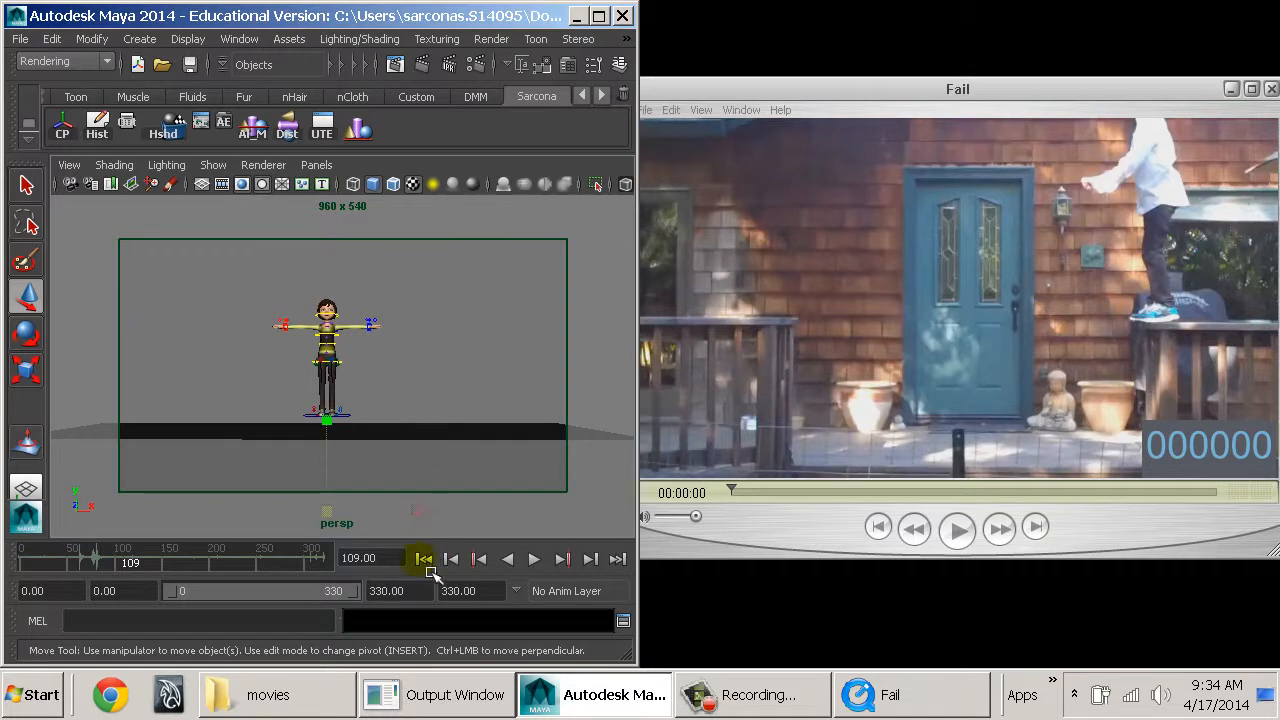
pyautogui.press('[')
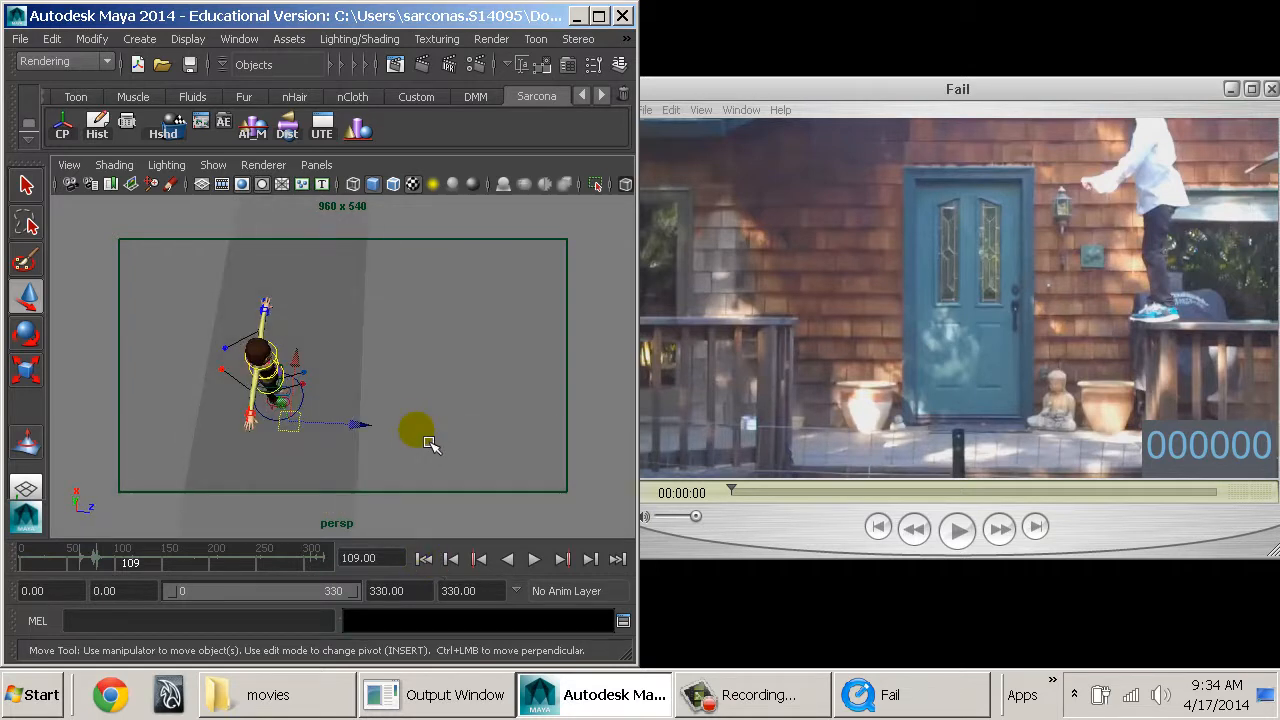
pyautogui.keyDown('alt'); pyautogui.moveTo(426, 440); pyautogui.dragTo(406, 420); pyautogui.keyUp('alt')
pyautogui.moveTo(285, 415); pyautogui.dragTo(278, 384)
pyautogui.moveTo(353, 402); pyautogui.dragTo(413, 410)
pyautogui.keyDown('alt'); pyautogui.moveTo(540, 440); pyautogui.dragTo(472, 410); pyautogui.keyUp('alt')
pyautogui.moveTo(342, 459); pyautogui.dragTo(531, 415)
pyautogui.press('r')
pyautogui.moveTo(480, 314); pyautogui.dragTo(505, 212)
pyautogui.moveTo(516, 443)
pyautogui.mouseDown()
pyautogui.moveTo(500, 423)
pyautogui.moveTo(511, 443)
pyautogui.mouseUp()
# Place a copy of the higher platform on the opposite side of the character, leaving a gap of lower ground between the two.
pyautogui.press('w')
pyautogui.keyDown('alt'); pyautogui.moveTo(574, 418); pyautogui.dragTo(183, 456); pyautogui.keyUp('alt')
pyautogui.keyDown('alt'); pyautogui.moveTo(281, 448); pyautogui.dragTo(394, 460, button='middle'); pyautogui.keyUp('alt')
pyautogui.keyDown('alt'); pyautogui.moveTo(394, 460); pyautogui.dragTo(390, 410); pyautogui.keyUp('alt')
pyautogui.moveTo(390, 410)
pyautogui.keyDown('alt'); pyautogui.mouseDown(button='middle')
pyautogui.moveTo(292, 395)
pyautogui.moveTo(374, 394)
pyautogui.mouseUp(button='middle'); pyautogui.keyUp('alt')
pyautogui.keyDown('alt'); pyautogui.moveTo(374, 394); pyautogui.dragTo(371, 402); pyautogui.keyUp('alt')
pyautogui.moveTo(371, 436); pyautogui.dragTo(345, 437, button='middle')
pyautogui.keyDown('alt'); pyautogui.moveTo(432, 445); pyautogui.dragTo(434, 444); pyautogui.keyUp('alt')
pyautogui.click(553, 404)
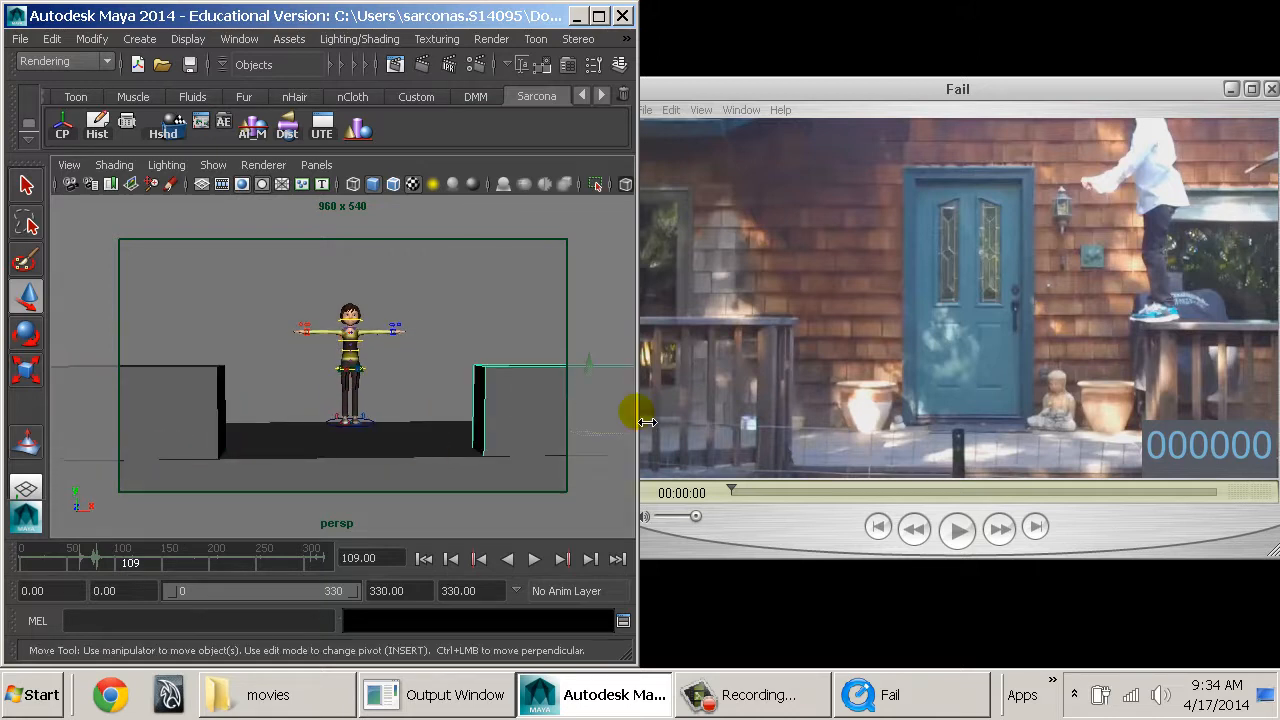
# Reframe the perspective camera so the character and both platforms sit lower and slightly smaller in the 960 x 540 frame.
pyautogui.click(638, 442)
pyautogui.hotkey('ctrl', 'z')
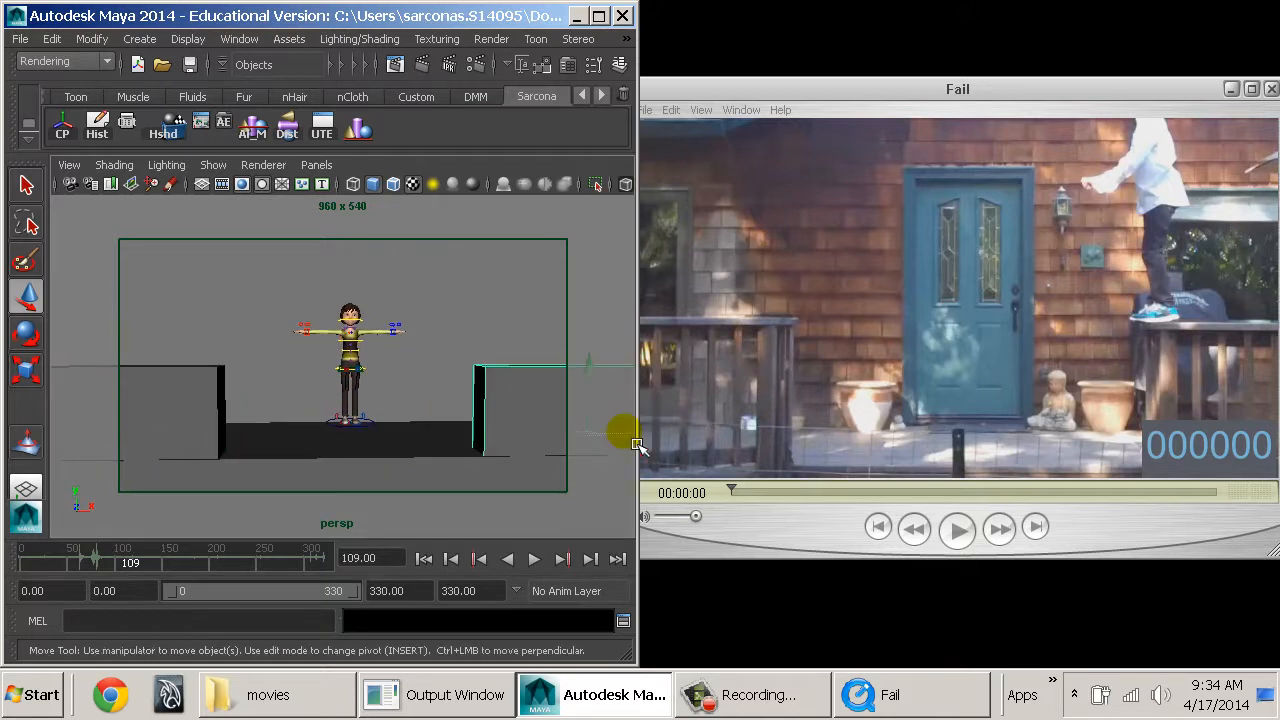
pyautogui.moveTo(637, 443); pyautogui.dragTo(646, 446)
pyautogui.keyDown('alt'); pyautogui.moveTo(622, 457); pyautogui.dragTo(603, 458, button='right'); pyautogui.keyUp('alt')
pyautogui.keyDown('alt'); pyautogui.moveTo(575, 449); pyautogui.dragTo(557, 466, button='middle'); pyautogui.keyUp('alt')
pyautogui.keyDown('alt'); pyautogui.moveTo(552, 468); pyautogui.dragTo(547, 462); pyautogui.keyUp('alt')
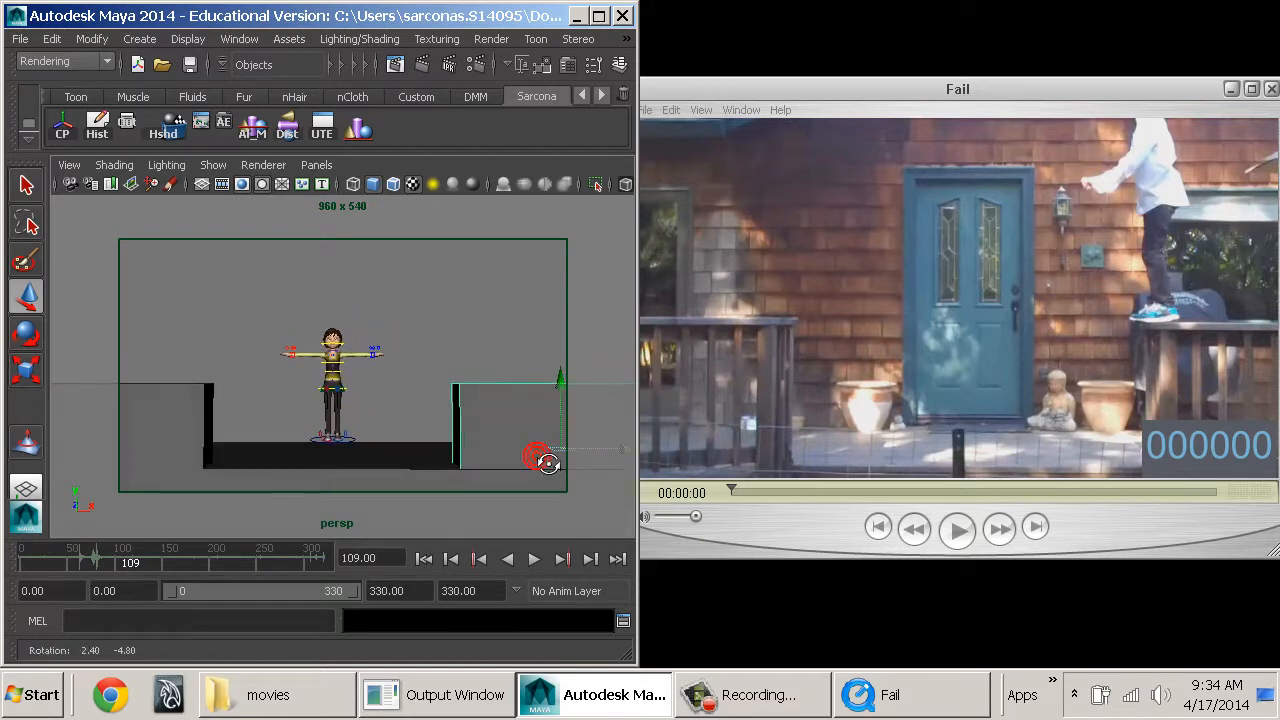
pyautogui.keyDown('alt'); pyautogui.moveTo(541, 453); pyautogui.dragTo(538, 466, button='middle'); pyautogui.keyUp('alt')
pyautogui.keyDown('alt'); pyautogui.moveTo(538, 466); pyautogui.dragTo(535, 466, button='right'); pyautogui.keyUp('alt')
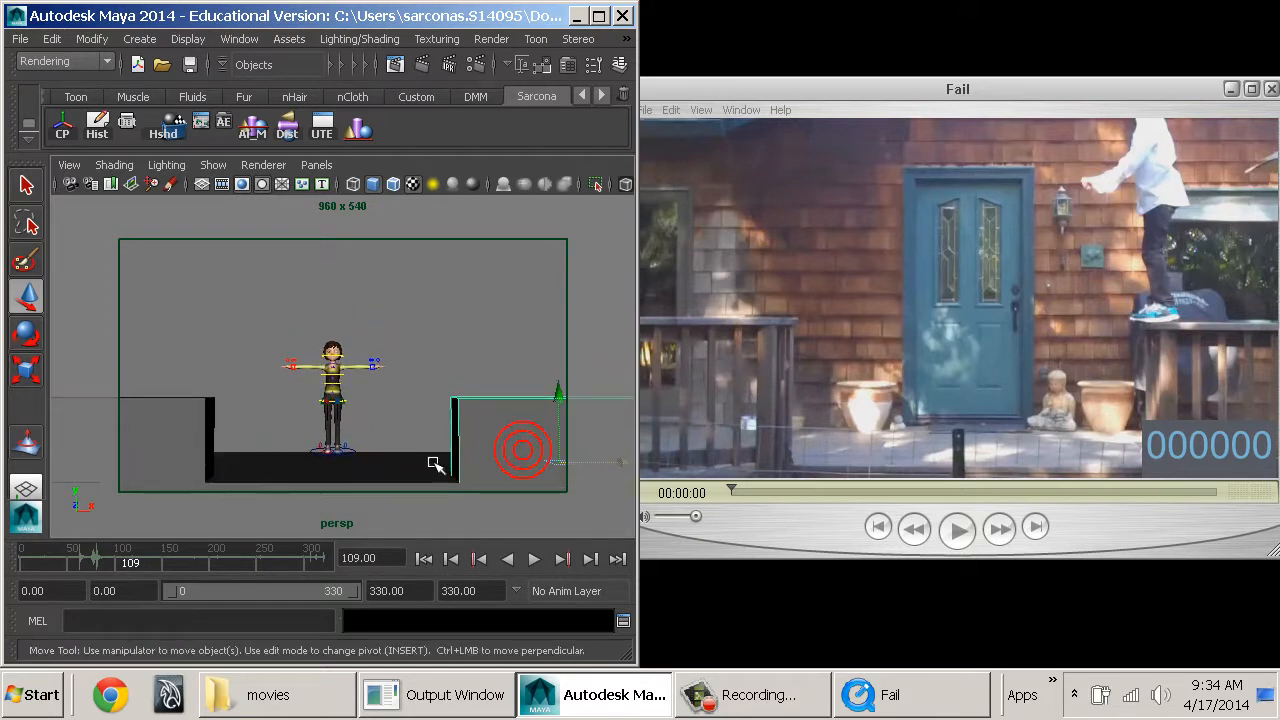
# Move the whole character onto the inner edge of the right-hand platform and set its Rotate Y to -90.
pyautogui.click(372, 457)
pyautogui.moveTo(334, 451); pyautogui.dragTo(372, 424)
pyautogui.press('e')
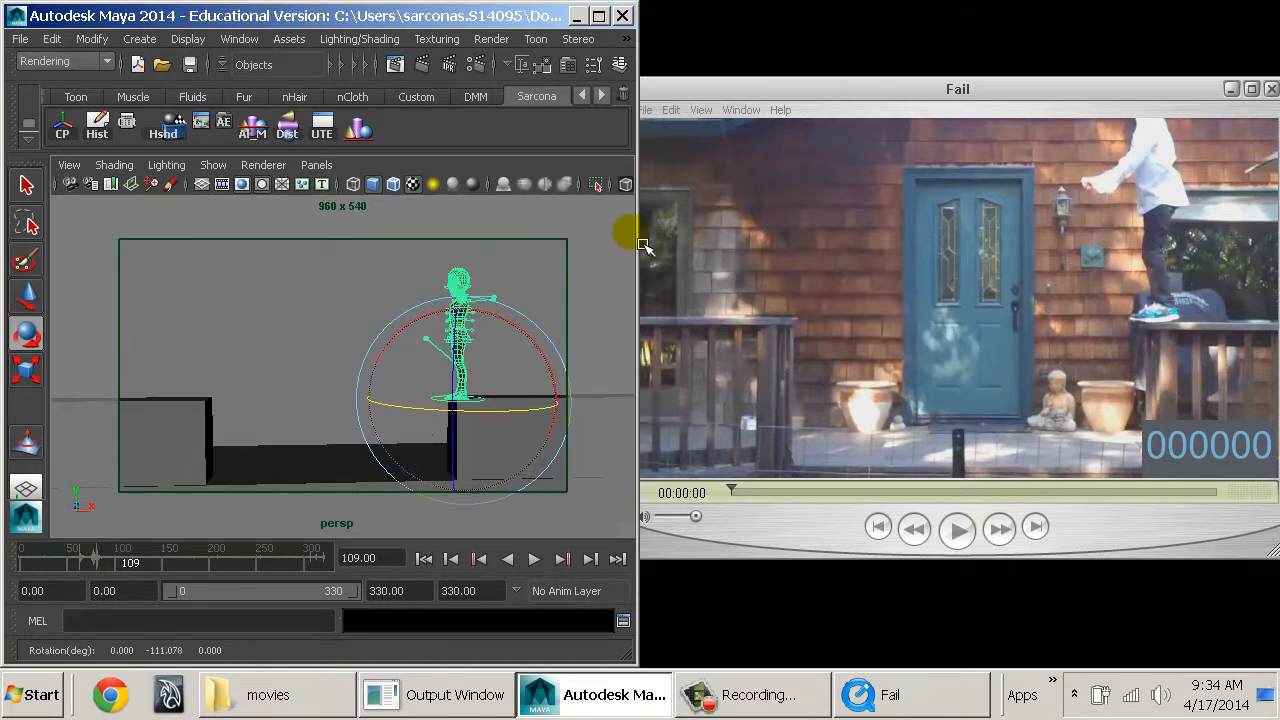
pyautogui.click(629, 77)
pyautogui.doubleClick(580, 310)
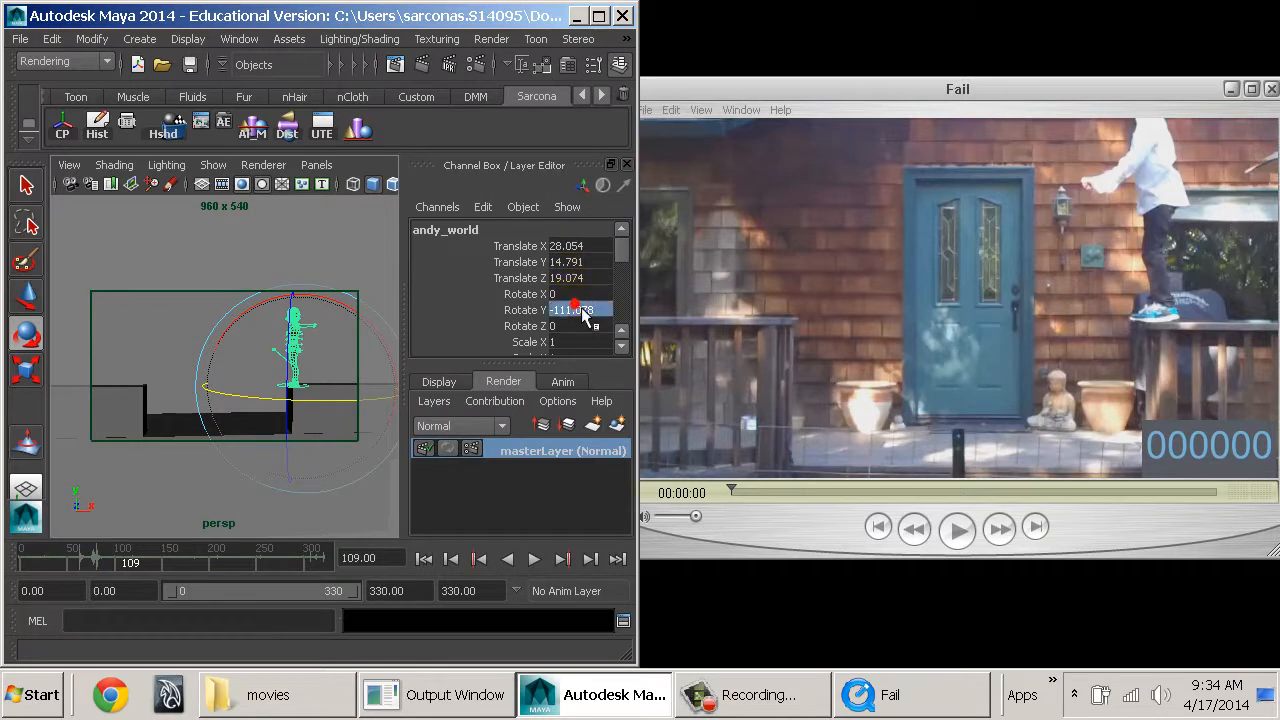
pyautogui.write('-90')
pyautogui.press('Return')
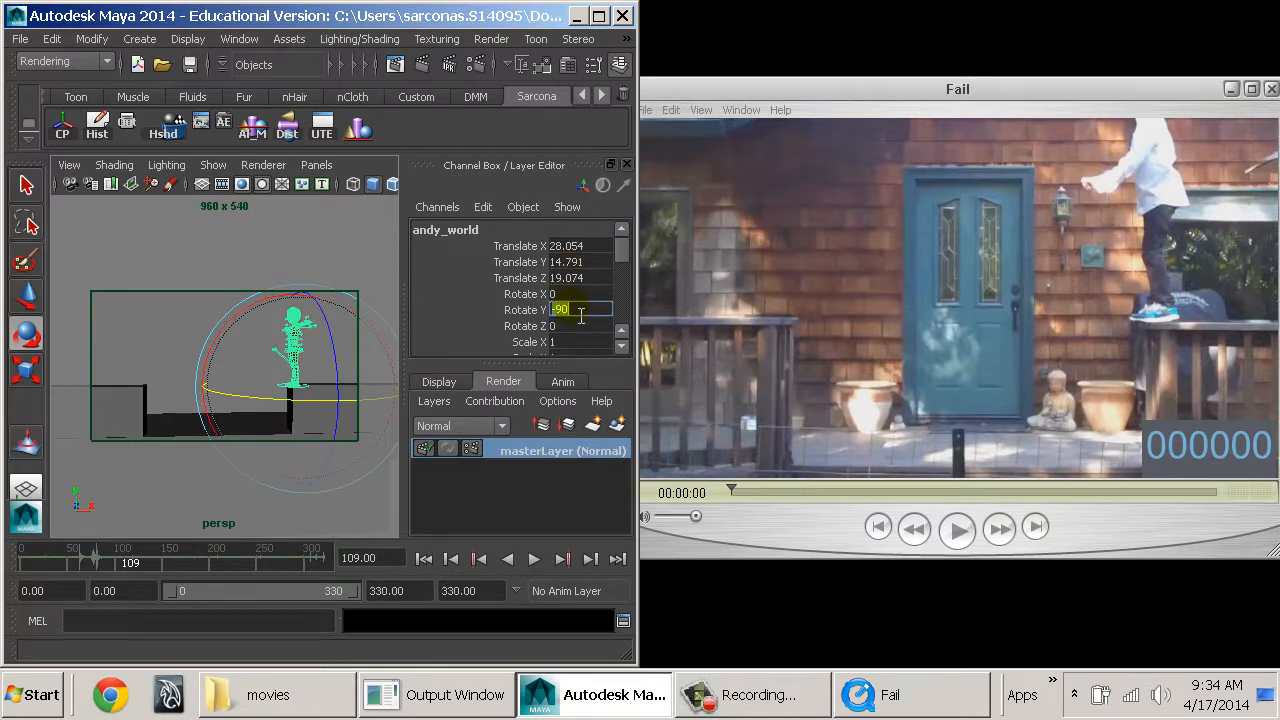
pyautogui.click(627, 165)
# Select both platforms and raise them together to a Y translation of about -6.
pyautogui.keyDown('alt'); pyautogui.moveTo(474, 387); pyautogui.dragTo(259, 370); pyautogui.keyUp('alt')
pyautogui.press('w')
pyautogui.hotkey('ctrl', 'z')
pyautogui.click(186, 423)
pyautogui.keyDown('shift'); pyautogui.click(458, 447); pyautogui.keyUp('shift')
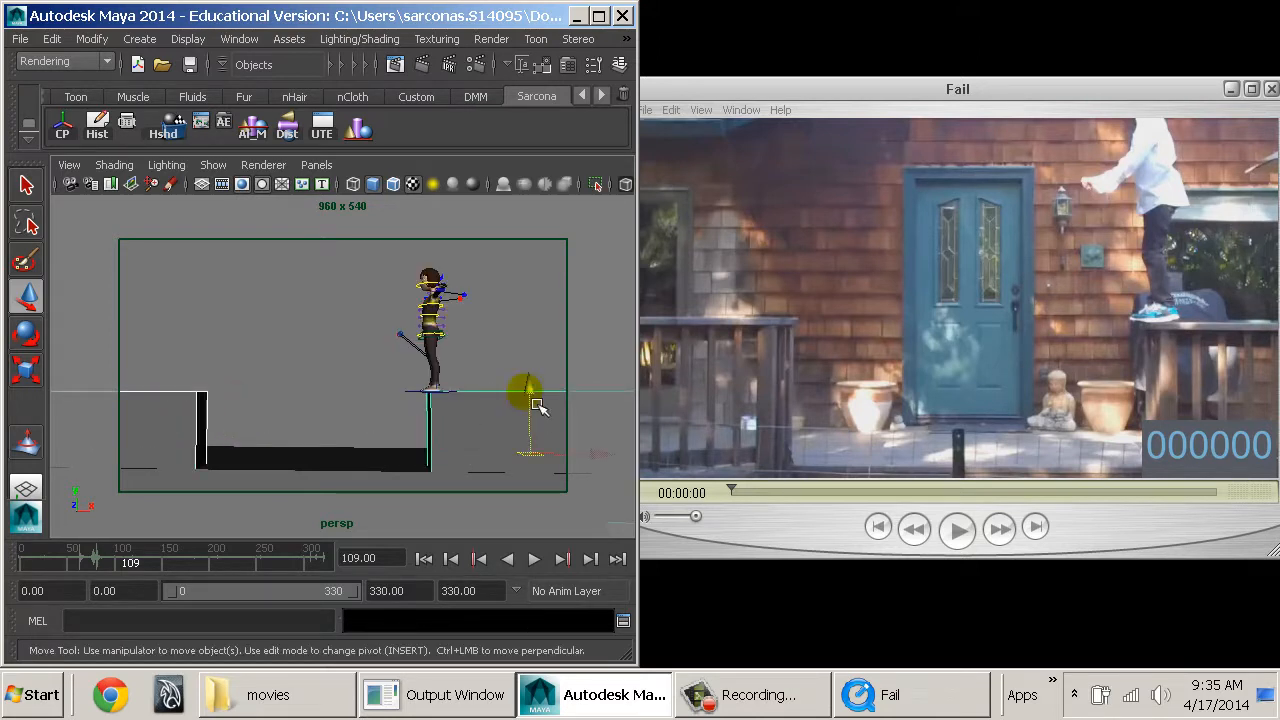
pyautogui.moveTo(533, 400); pyautogui.dragTo(541, 370)
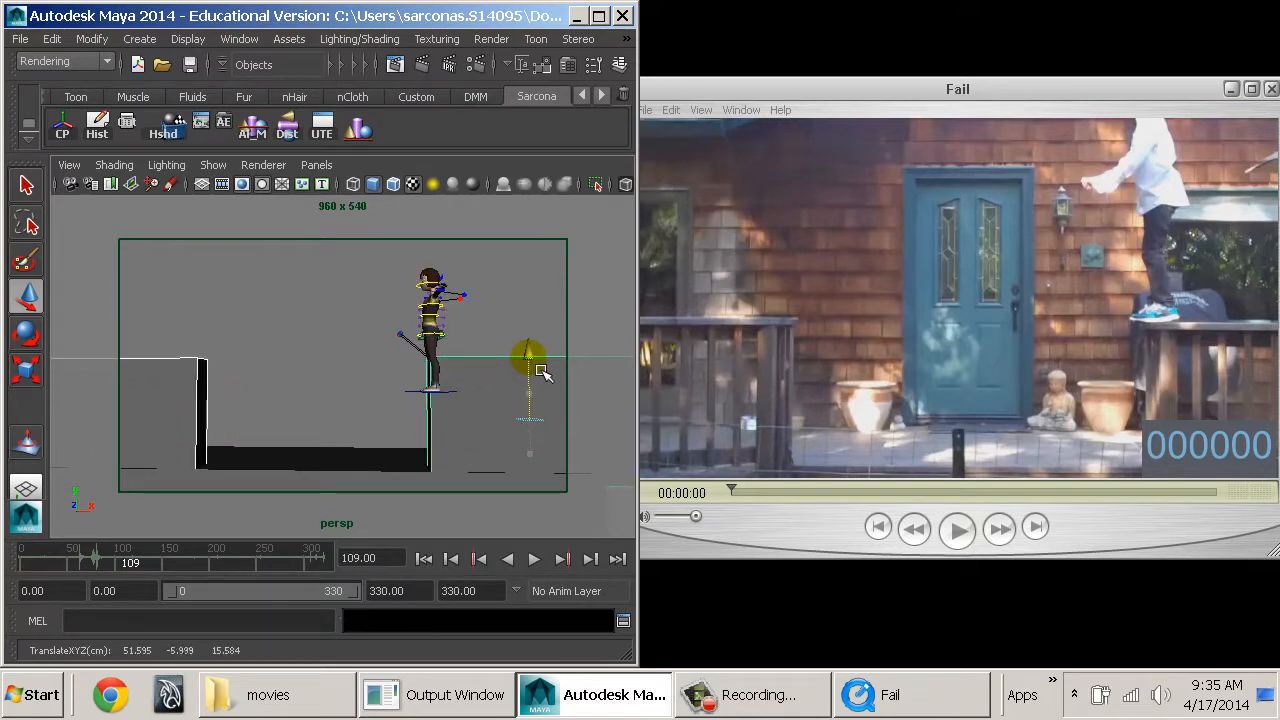
# Raise the whole character rig vertically until its feet rest on top of the raised platform.
pyautogui.click(428, 398)
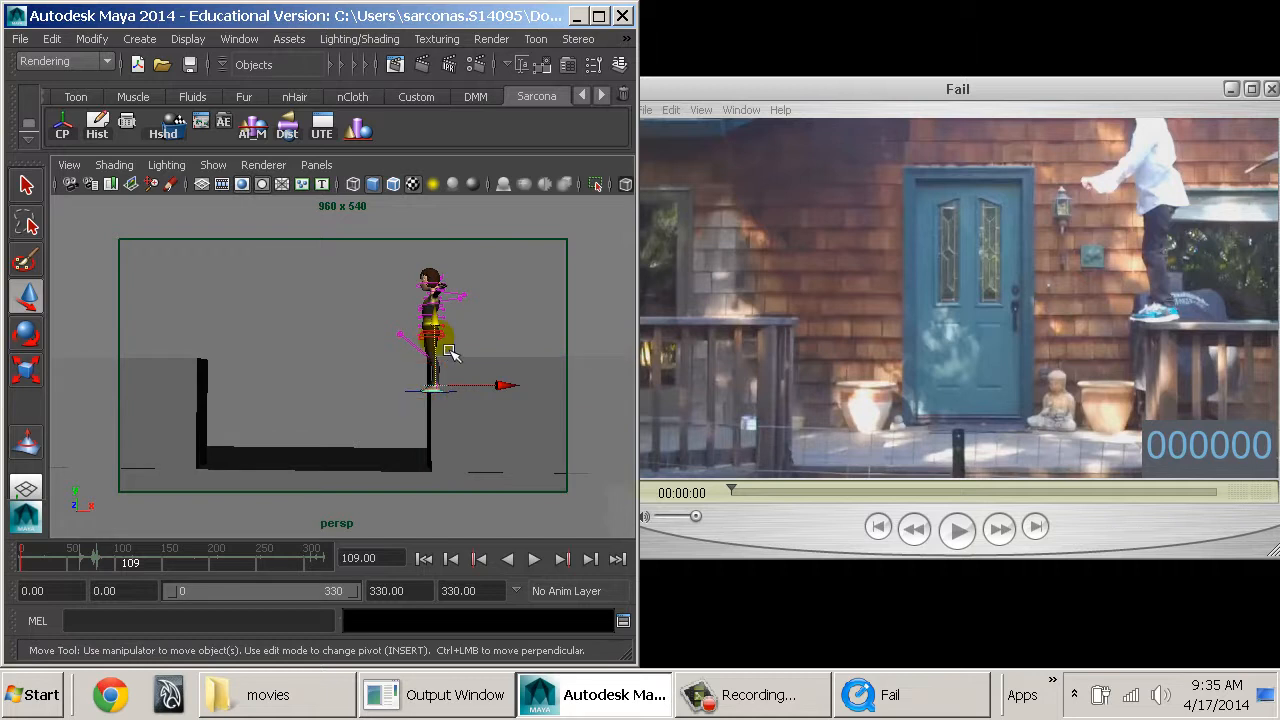
pyautogui.click(432, 385)
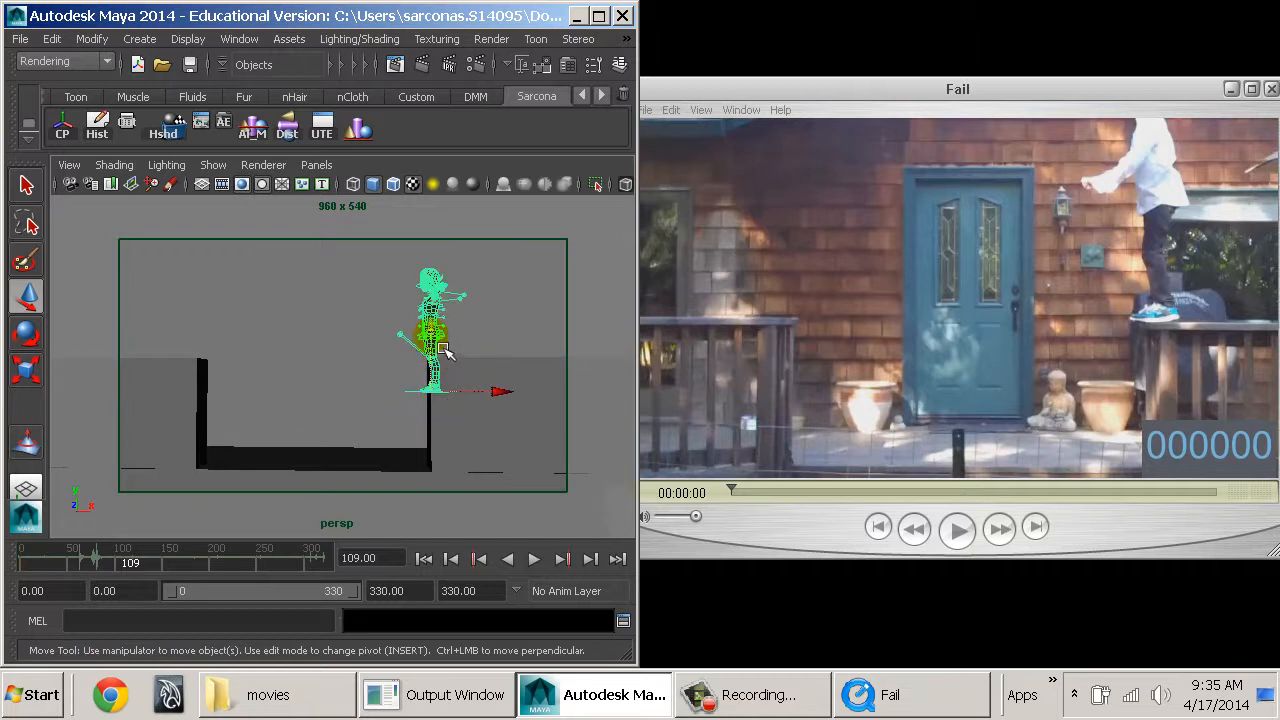
pyautogui.moveTo(431, 335); pyautogui.dragTo(431, 302)
# Adjust the camera angle and framing so the platform tops appear edge-on and centred around the gap.
pyautogui.keyDown('alt'); pyautogui.moveTo(441, 354); pyautogui.dragTo(448, 387, button='middle'); pyautogui.keyUp('alt')
pyautogui.keyDown('alt'); pyautogui.moveTo(448, 386); pyautogui.dragTo(421, 380, button='right'); pyautogui.keyUp('alt')
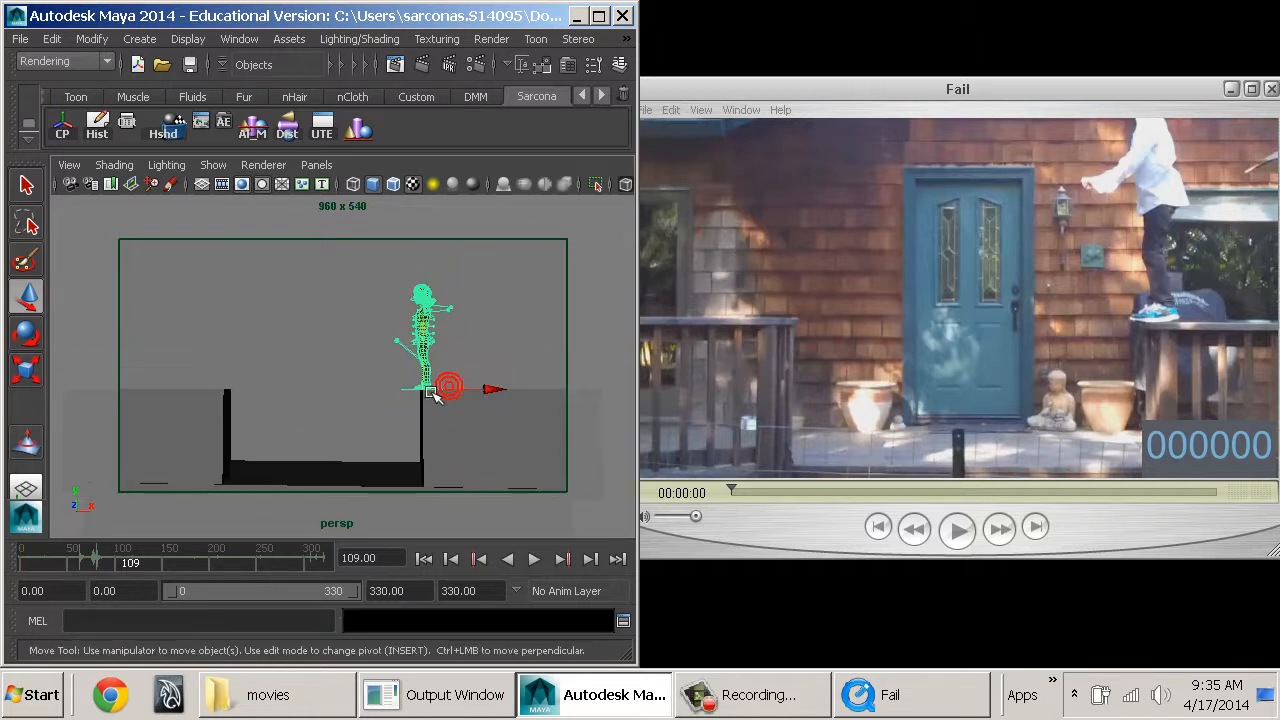
pyautogui.moveTo(432, 393)
pyautogui.keyDown('alt'); pyautogui.mouseDown()
pyautogui.moveTo(449, 372)
pyautogui.moveTo(448, 384)
pyautogui.mouseUp(); pyautogui.keyUp('alt')
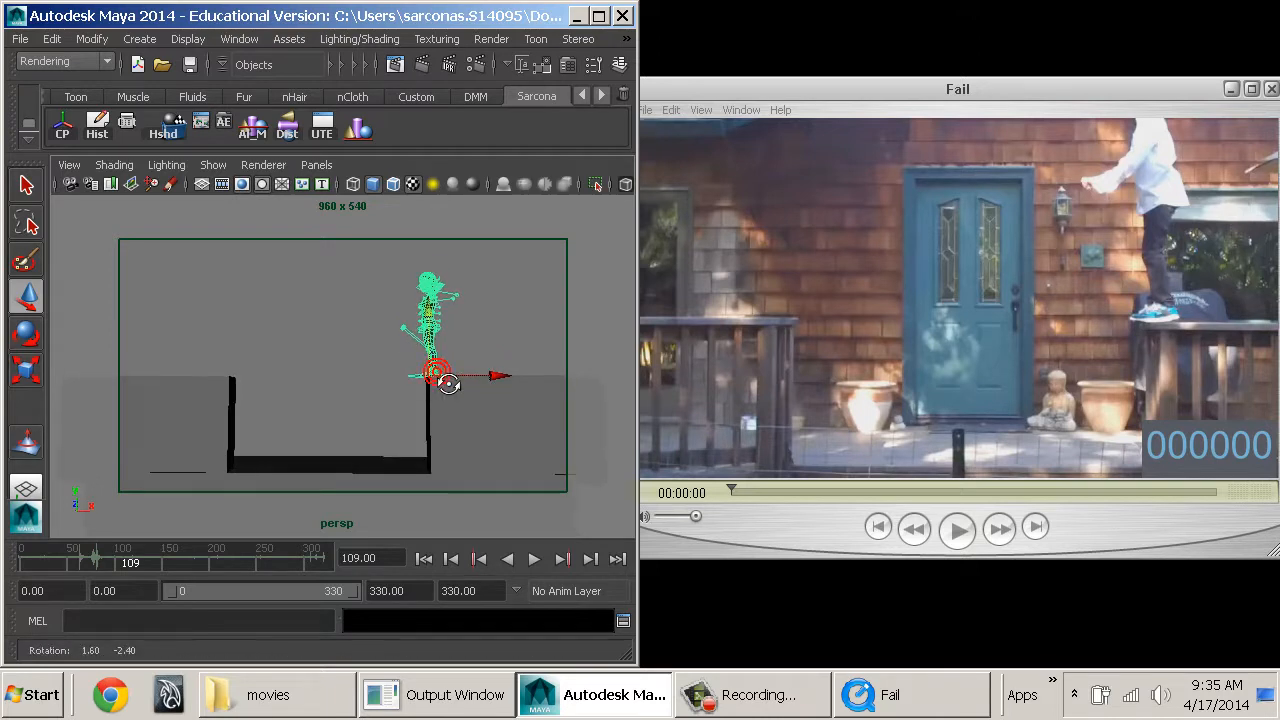
pyautogui.keyDown('alt'); pyautogui.moveTo(445, 380); pyautogui.dragTo(449, 380, button='middle'); pyautogui.keyUp('alt')
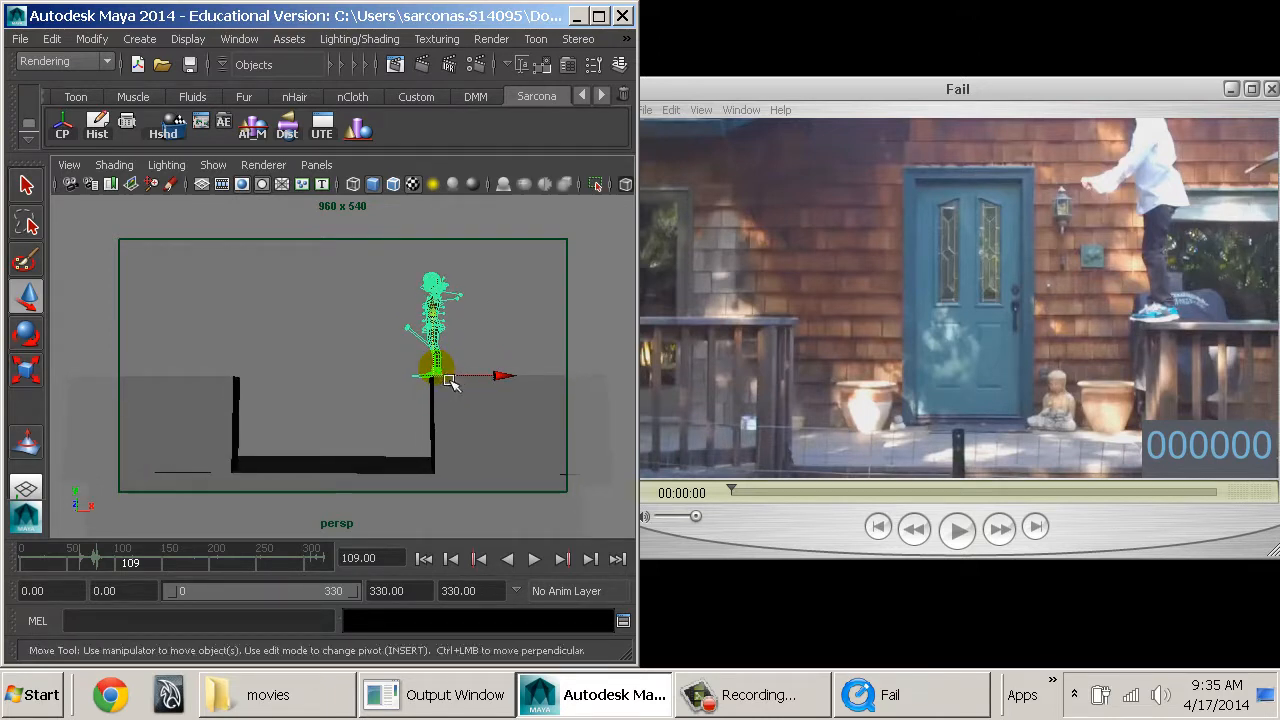
pyautogui.keyDown('alt'); pyautogui.moveTo(449, 380); pyautogui.dragTo(461, 390); pyautogui.keyUp('alt')
pyautogui.keyDown('alt'); pyautogui.moveTo(463, 391); pyautogui.dragTo(460, 391, button='middle'); pyautogui.keyUp('alt')
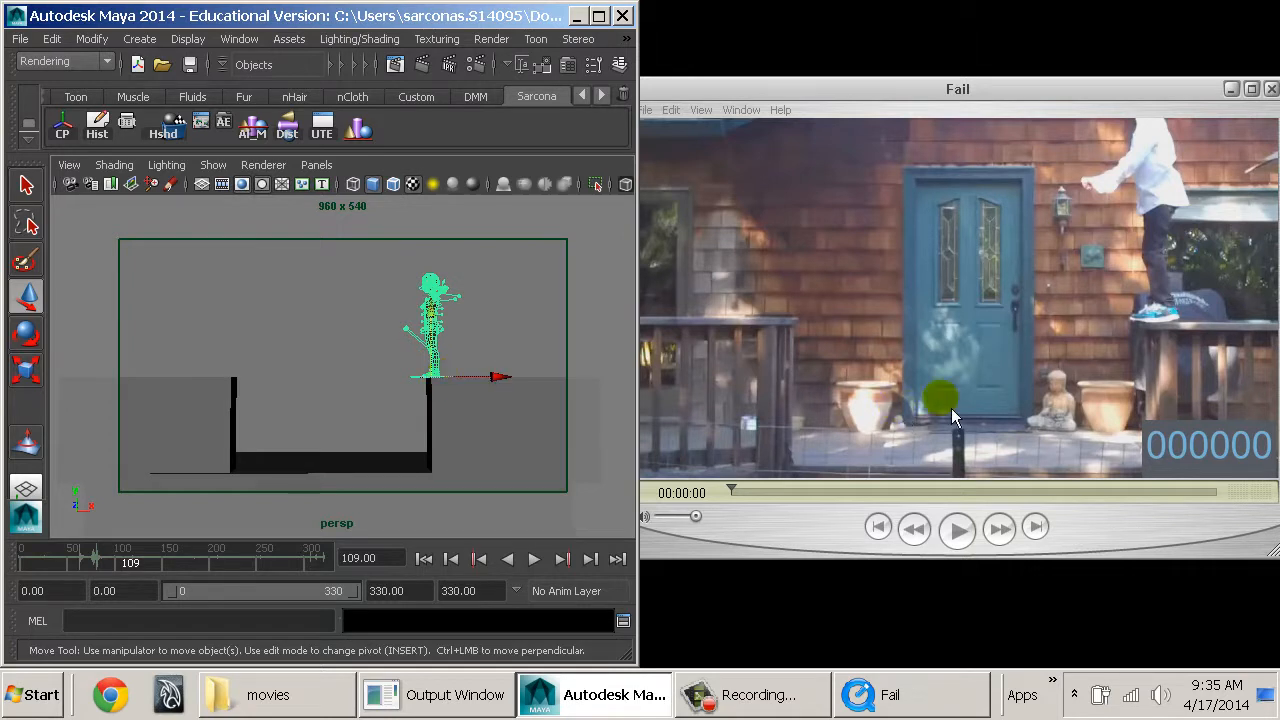
# Compare with the reference movie and scale the whole character down slightly.
pyautogui.click(1007, 304)
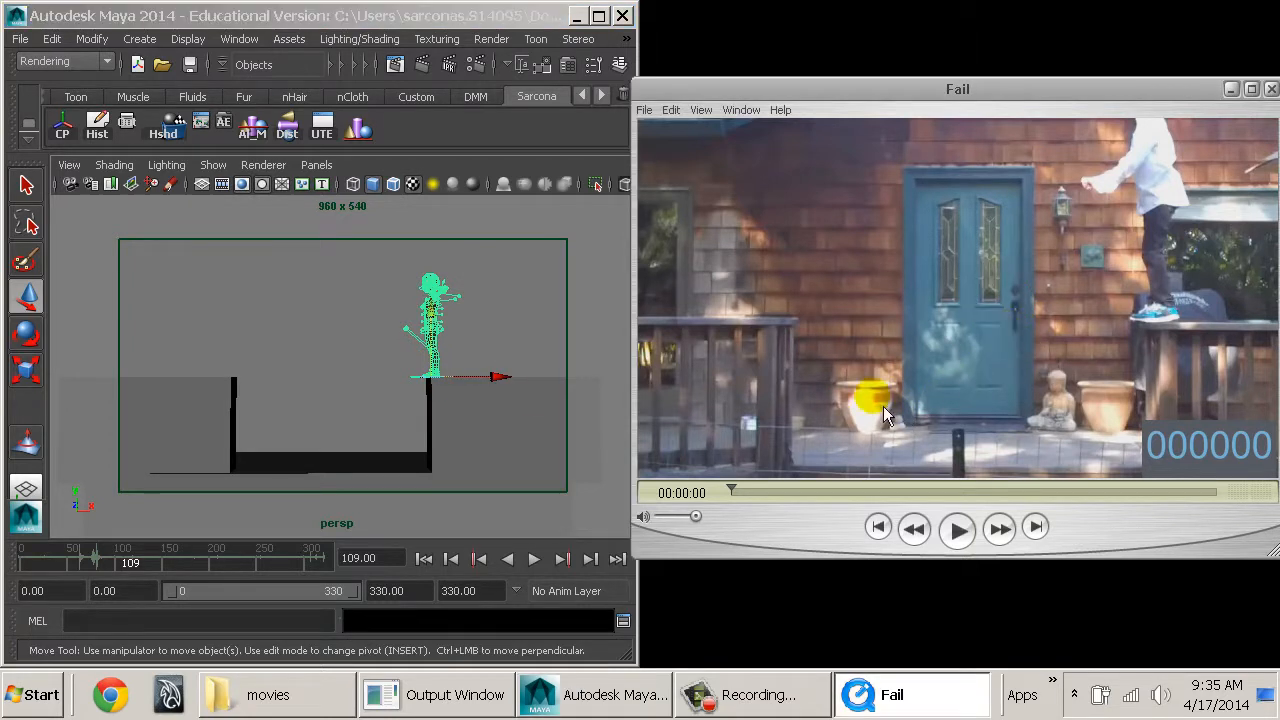
pyautogui.click(300, 341)
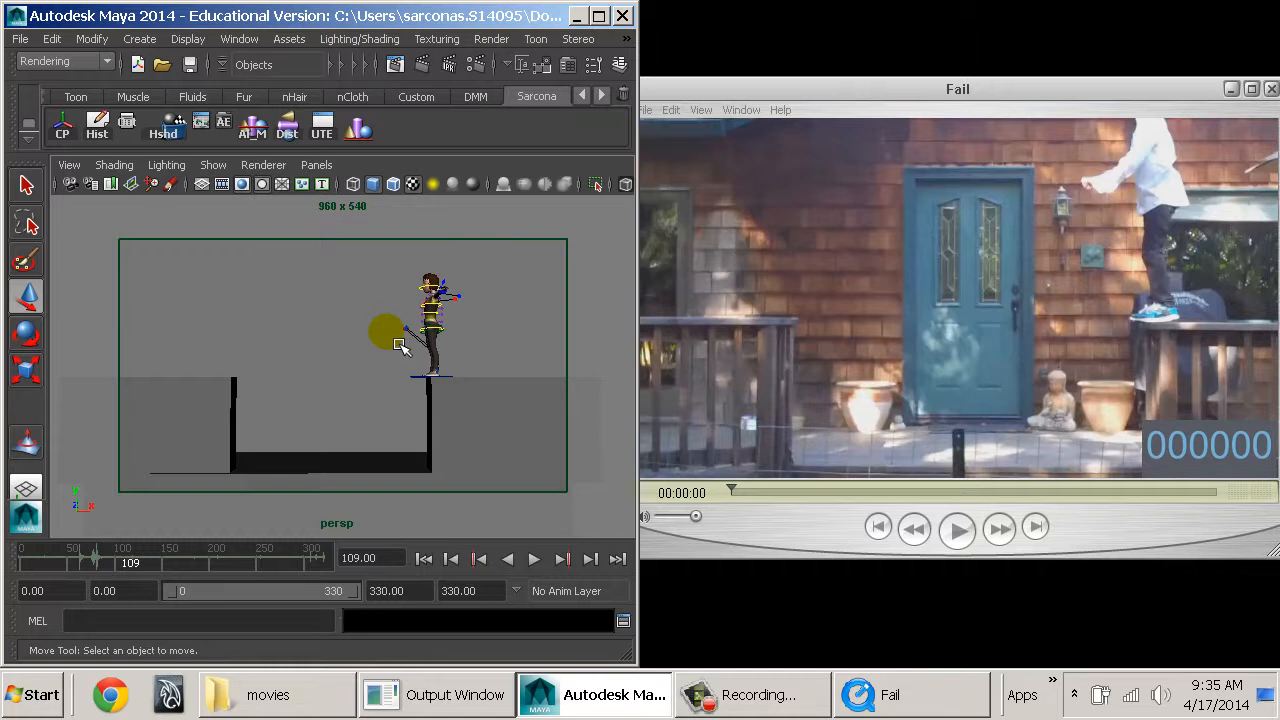
pyautogui.click(418, 370)
pyautogui.press('r')
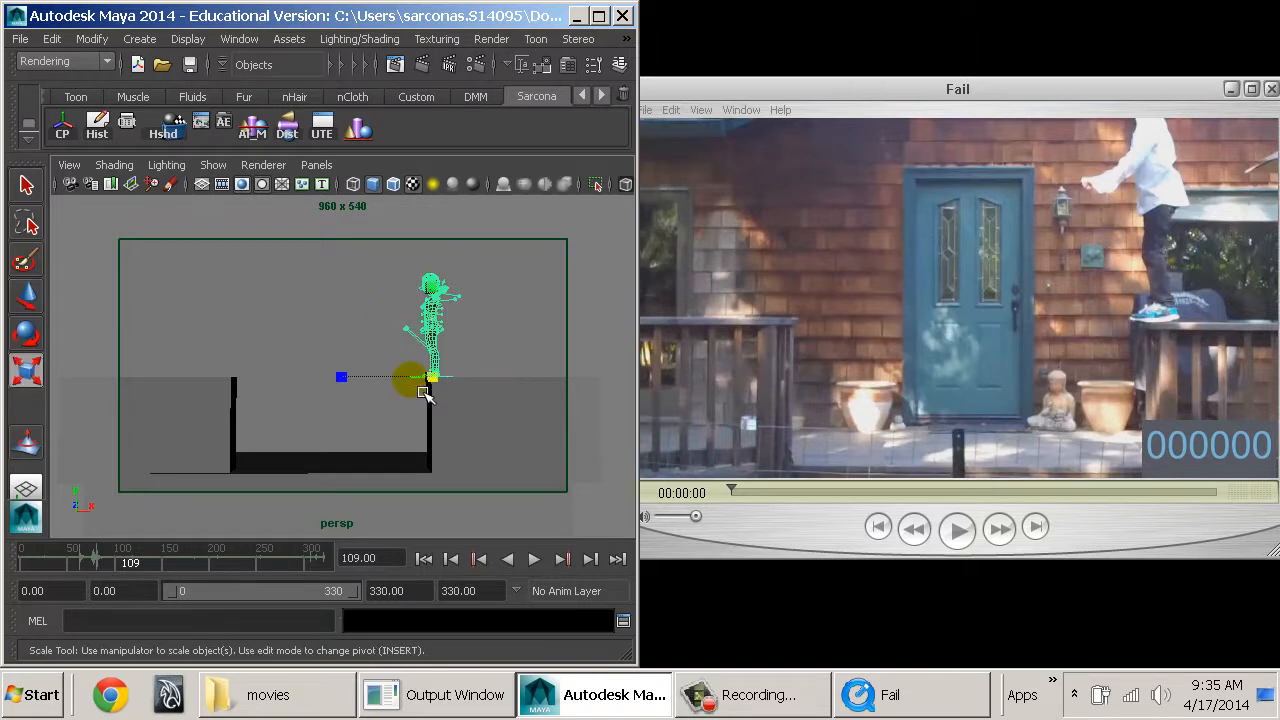
pyautogui.moveTo(424, 392); pyautogui.dragTo(221, 429)
# Lower both platforms together and move the character down so its feet rest on the platform top.
pyautogui.click(509, 420)
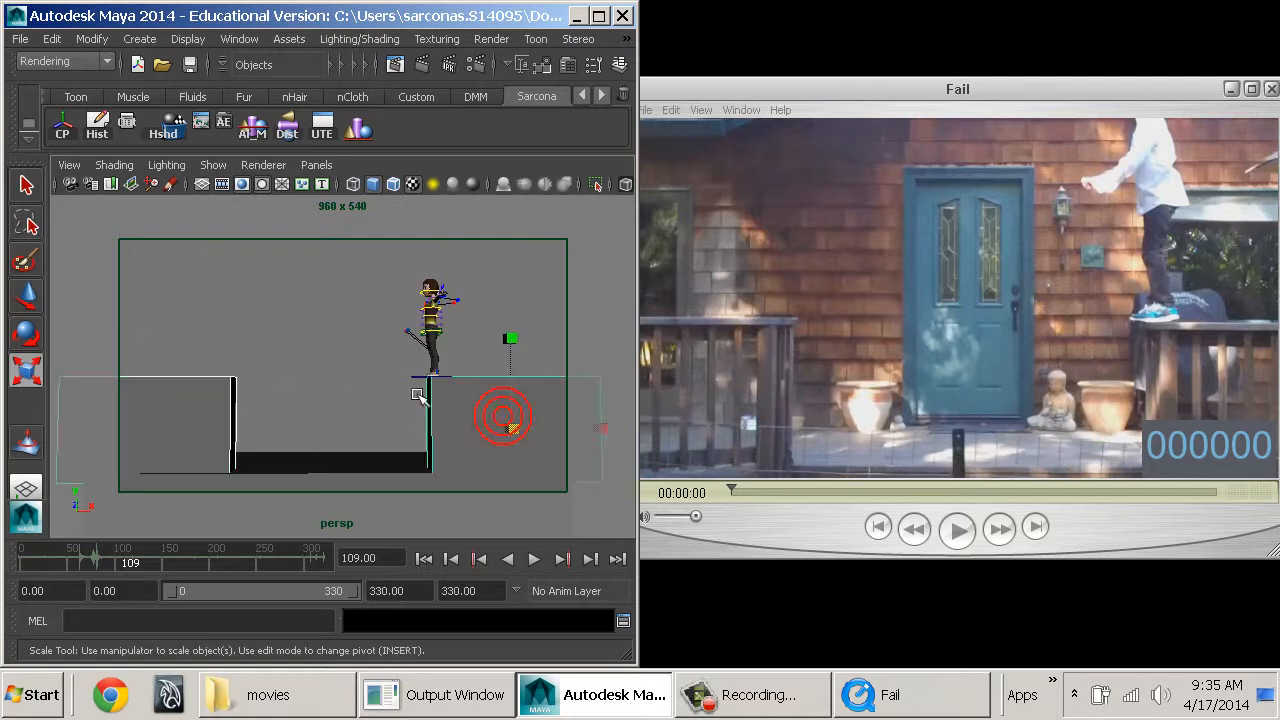
pyautogui.press('w')
pyautogui.moveTo(517, 374); pyautogui.dragTo(460, 390)
pyautogui.click(451, 377)
pyautogui.moveTo(433, 313); pyautogui.dragTo(433, 331)
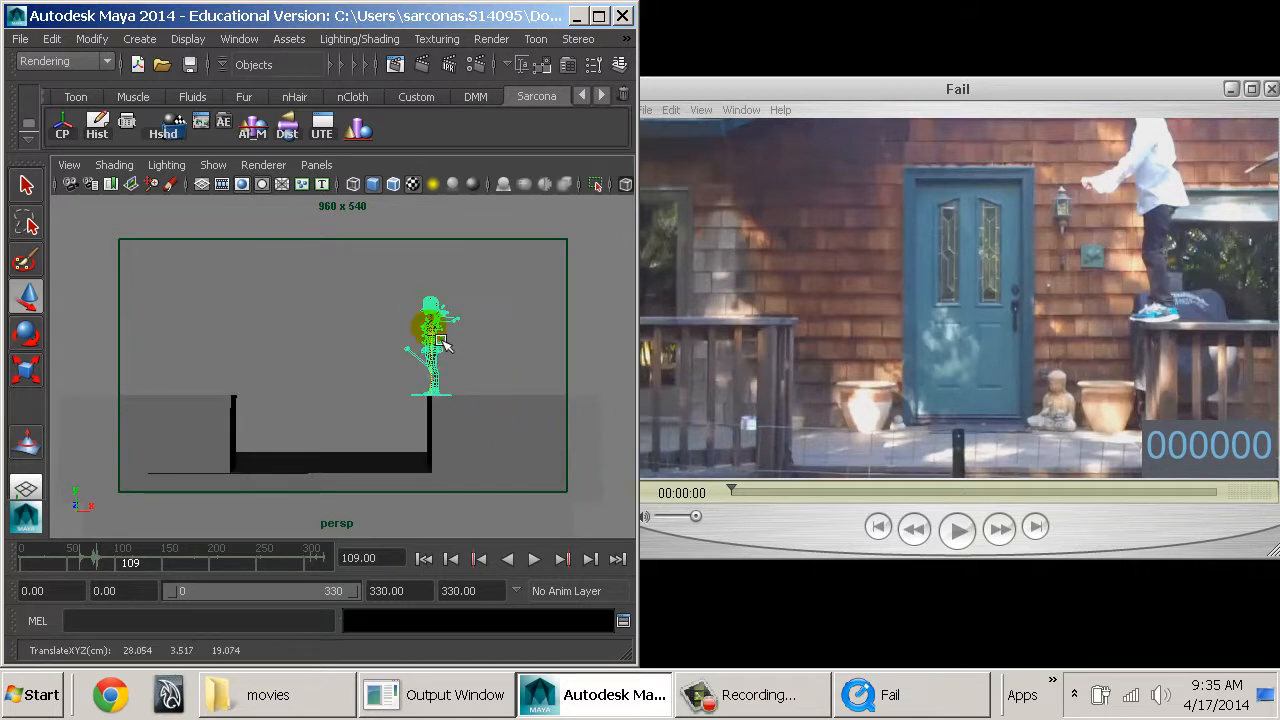
# Shift the character back from the platform edge and scale it up slightly.
pyautogui.moveTo(488, 405); pyautogui.dragTo(506, 408)
pyautogui.press('r')
pyautogui.moveTo(484, 417); pyautogui.dragTo(503, 422, button='middle')
pyautogui.click(529, 343)
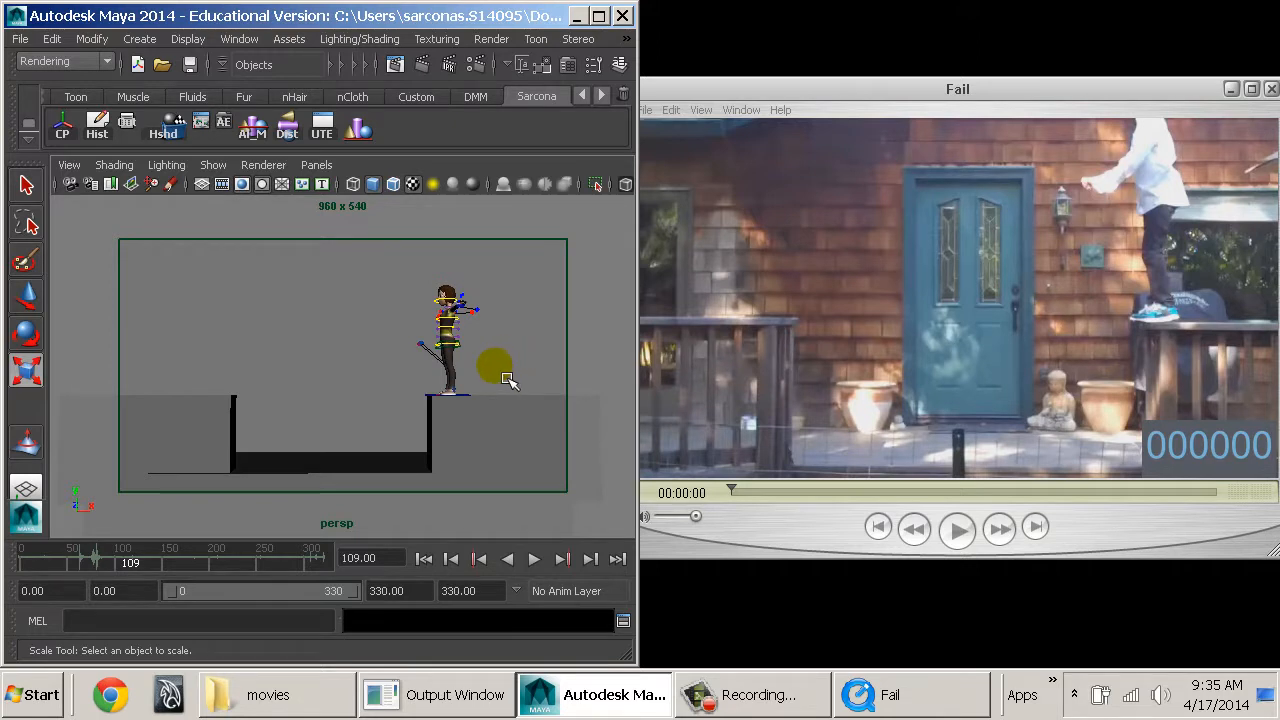
# Fine-tune the camera height and angle so the ground strip looks thinner, and compare the shot with the reference movie.
pyautogui.keyDown('alt'); pyautogui.moveTo(507, 380); pyautogui.dragTo(451, 425); pyautogui.keyUp('alt')
pyautogui.click(465, 433)
pyautogui.press('w')
pyautogui.click(523, 328)
pyautogui.keyDown('alt'); pyautogui.moveTo(487, 360); pyautogui.dragTo(480, 294); pyautogui.keyUp('alt')
pyautogui.keyDown('alt'); pyautogui.moveTo(455, 345); pyautogui.dragTo(459, 337, button='middle'); pyautogui.keyUp('alt')
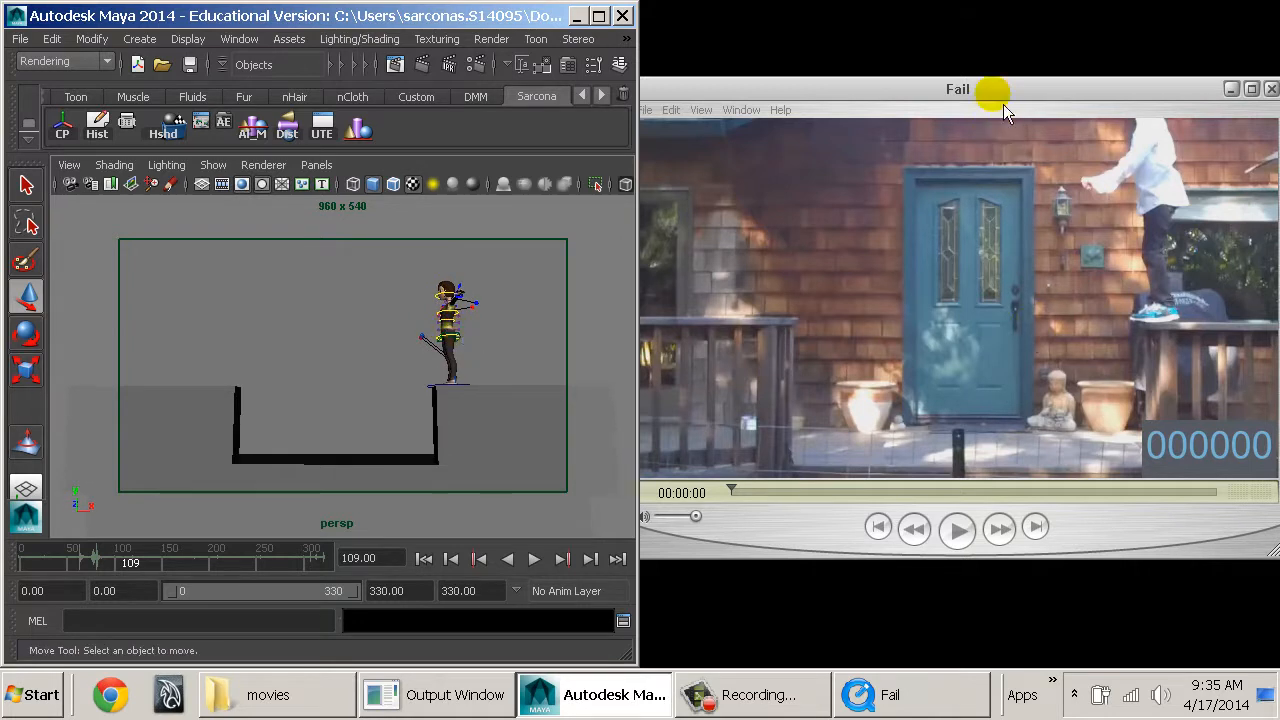
pyautogui.click(1000, 95)
pyautogui.click(352, 350)
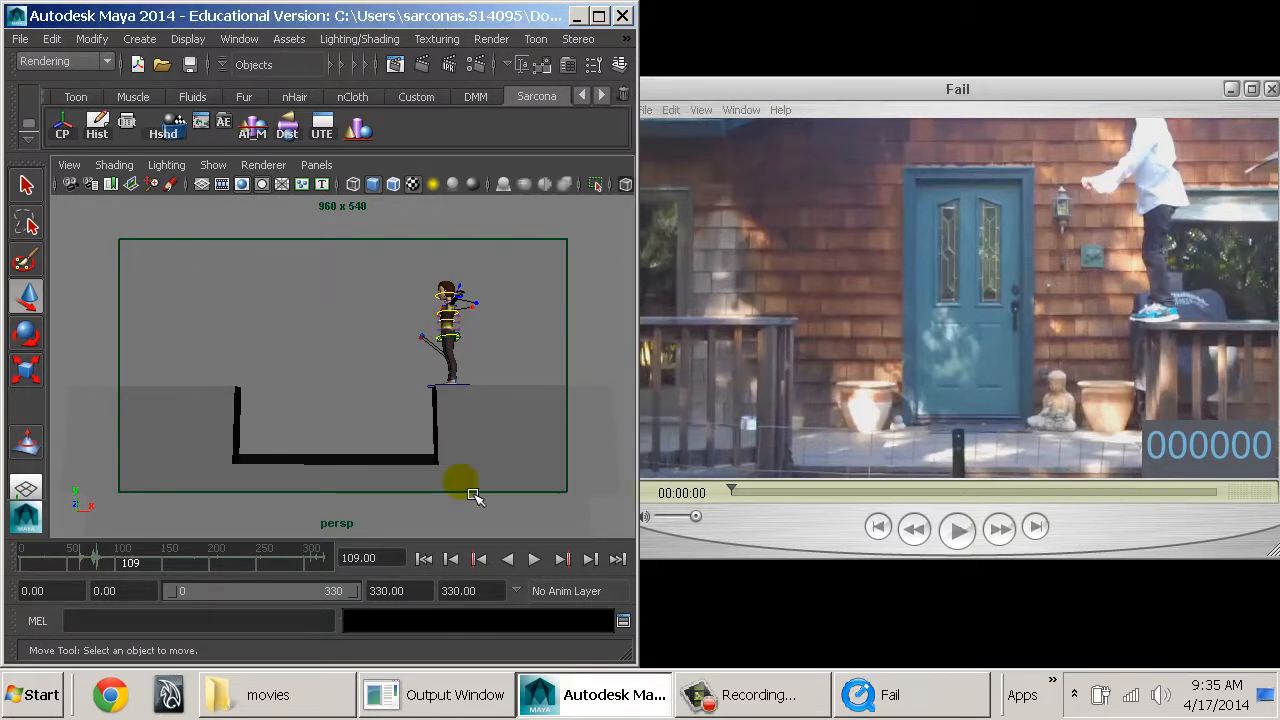
# Look up the camera's options for importing an image or a movie as an image plane.
pyautogui.click(68, 165)
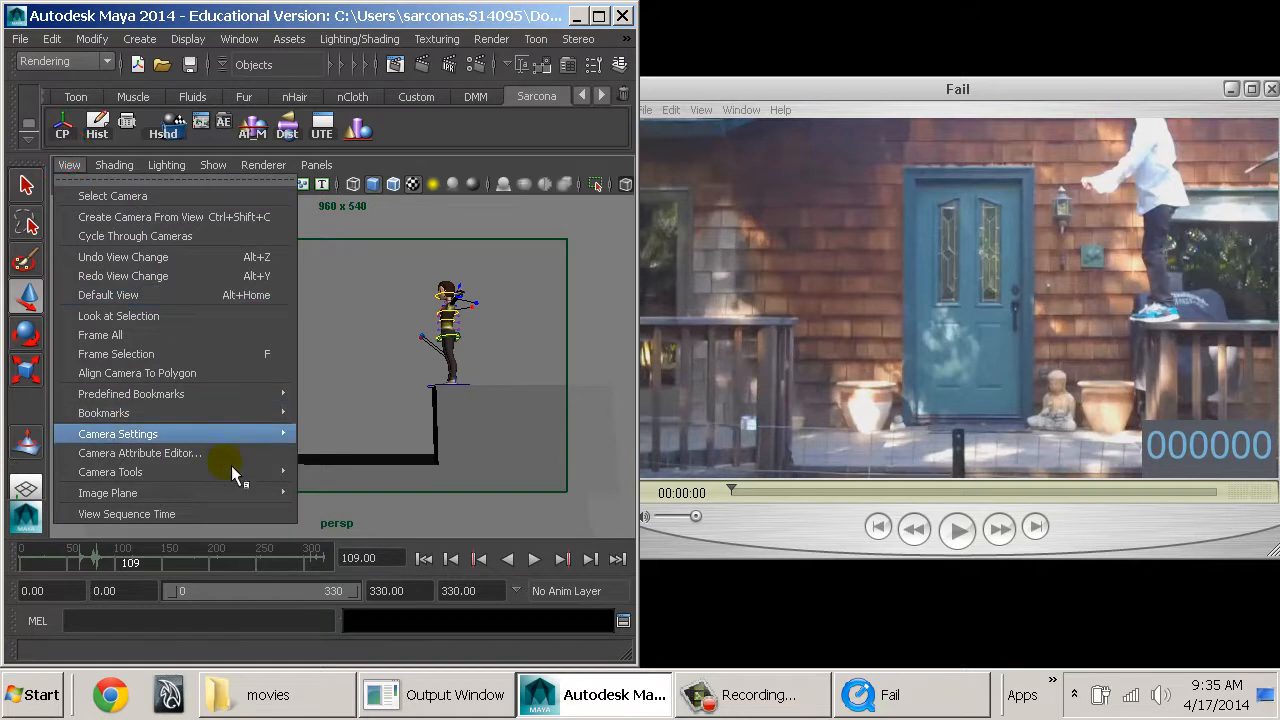
pyautogui.moveTo(251, 492)
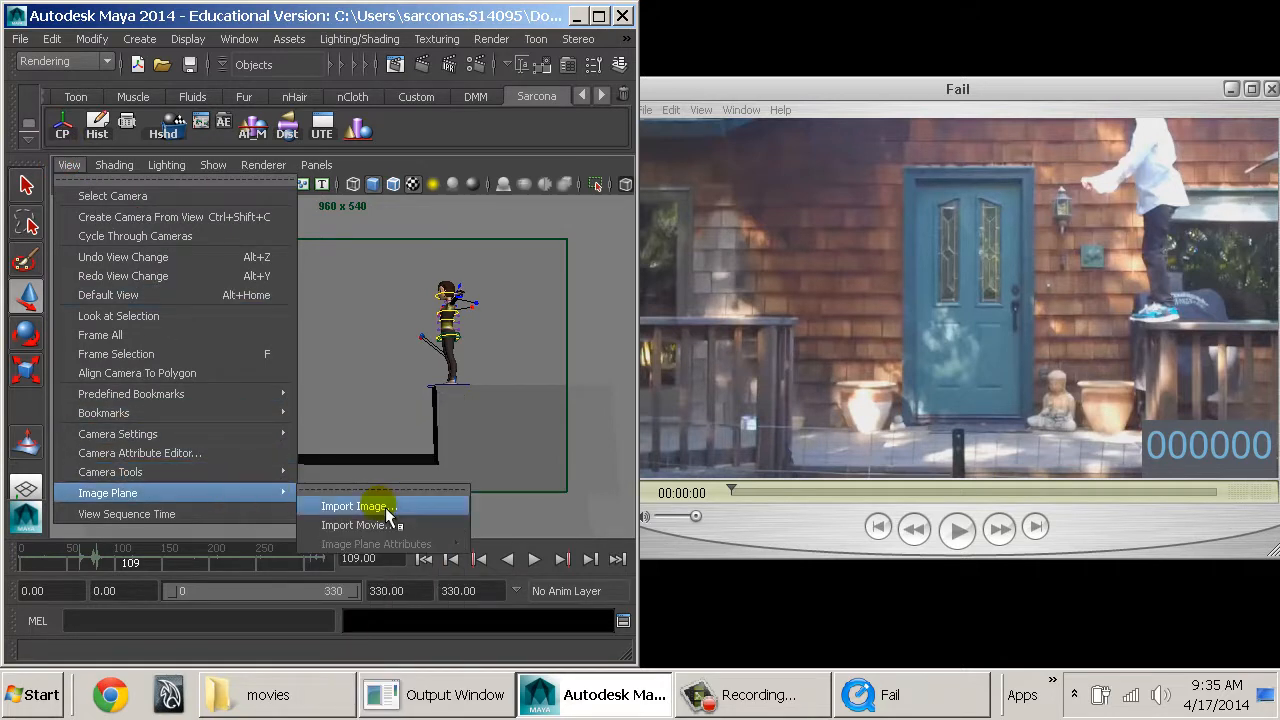
pyautogui.click(534, 337)
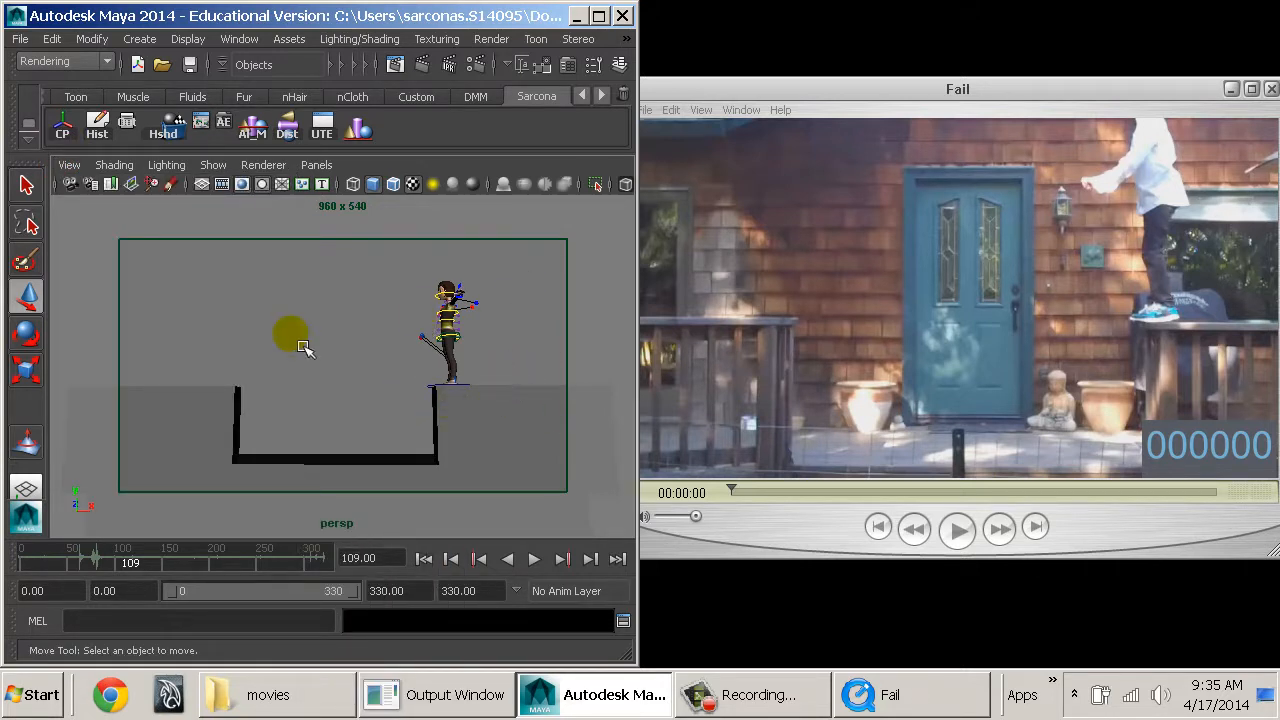
# Return the animation timeline to frame 0.
pyautogui.click(388, 381)
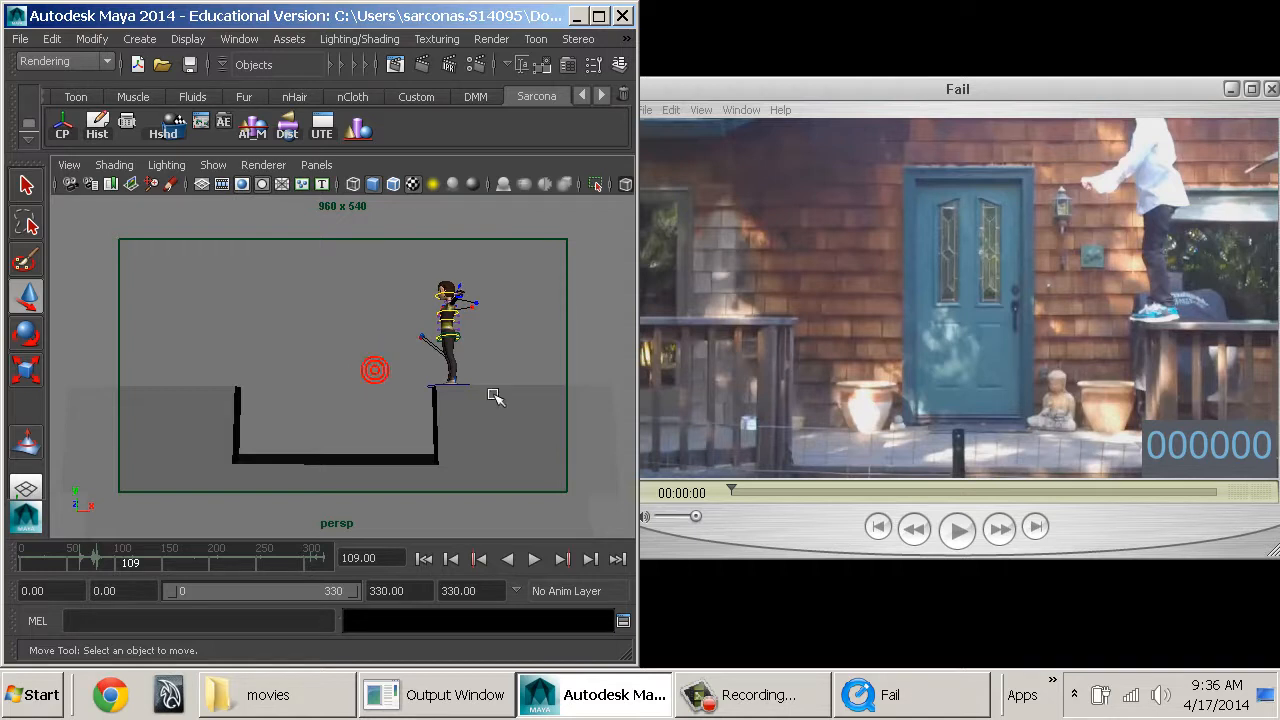
pyautogui.click(387, 374)
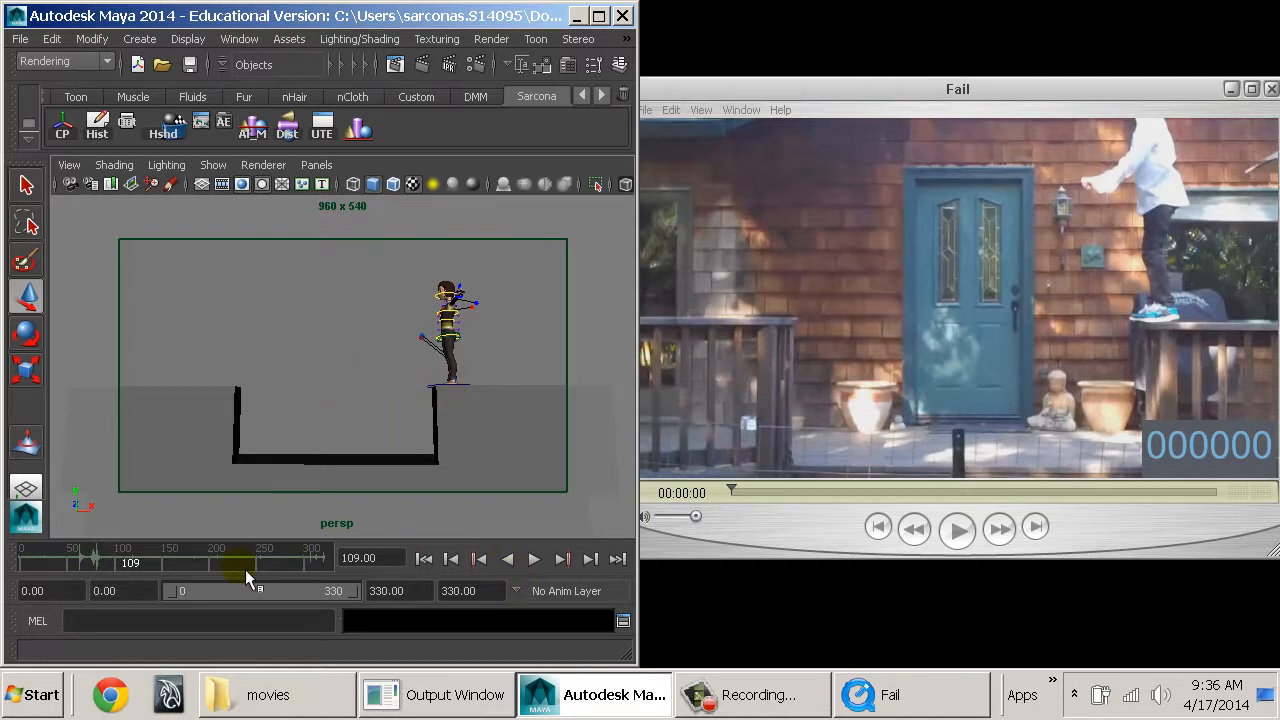
pyautogui.click(423, 559)
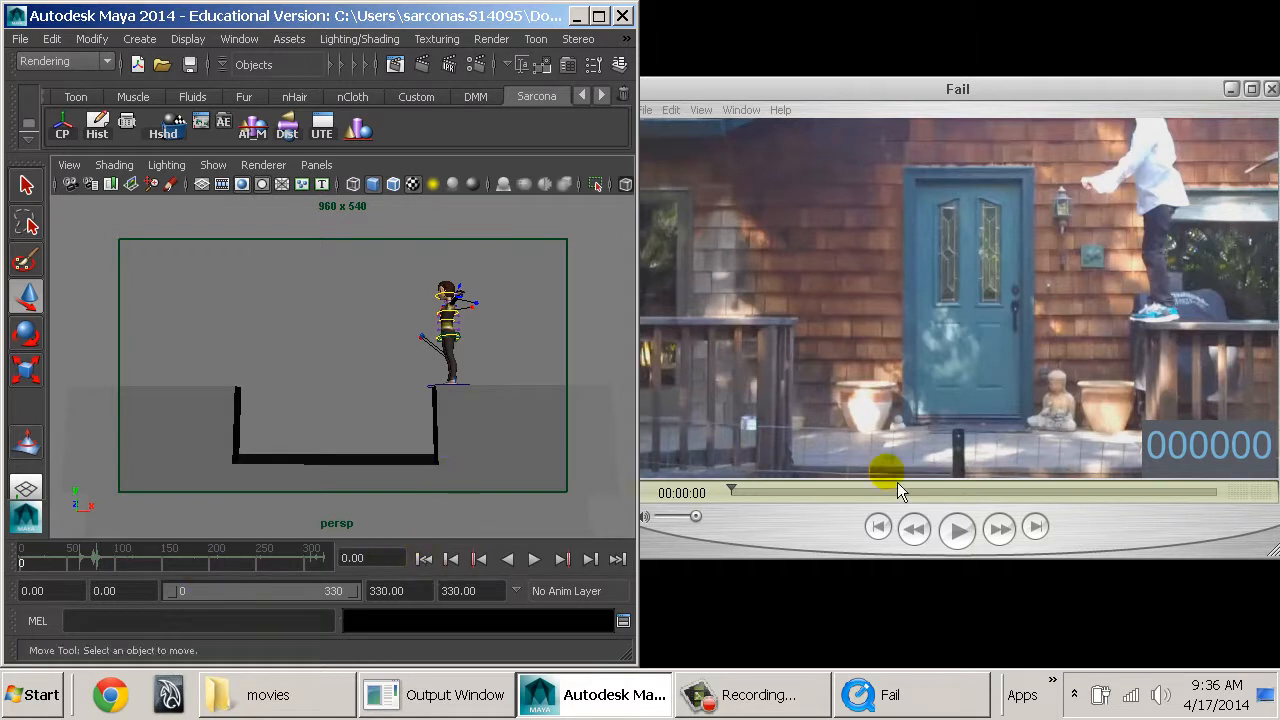
pyautogui.click(295, 350)
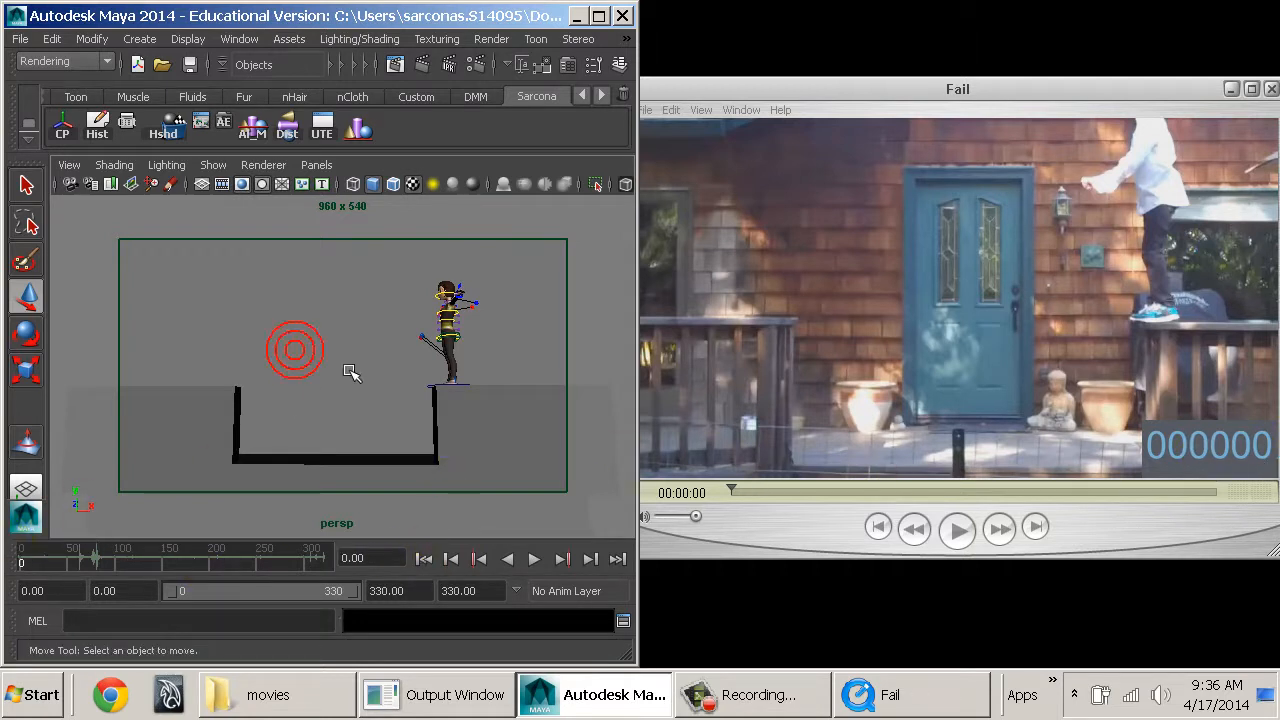
# Switch to the Fail movie in QuickTime and step it forward frame by frame to frame 17.
pyautogui.click(764, 508)
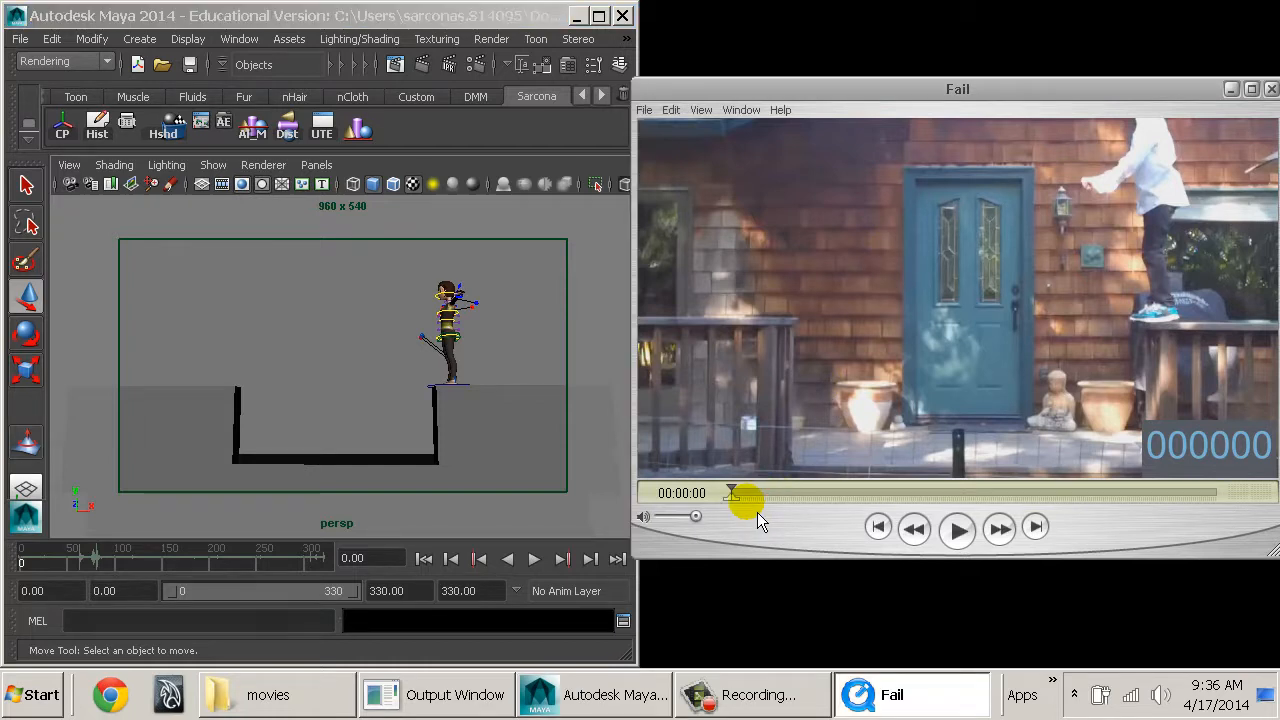
pyautogui.press('Right')
pyautogui.press('Right')
pyautogui.press('Right')
pyautogui.press('Right')
pyautogui.press('Right')
pyautogui.press('Right')
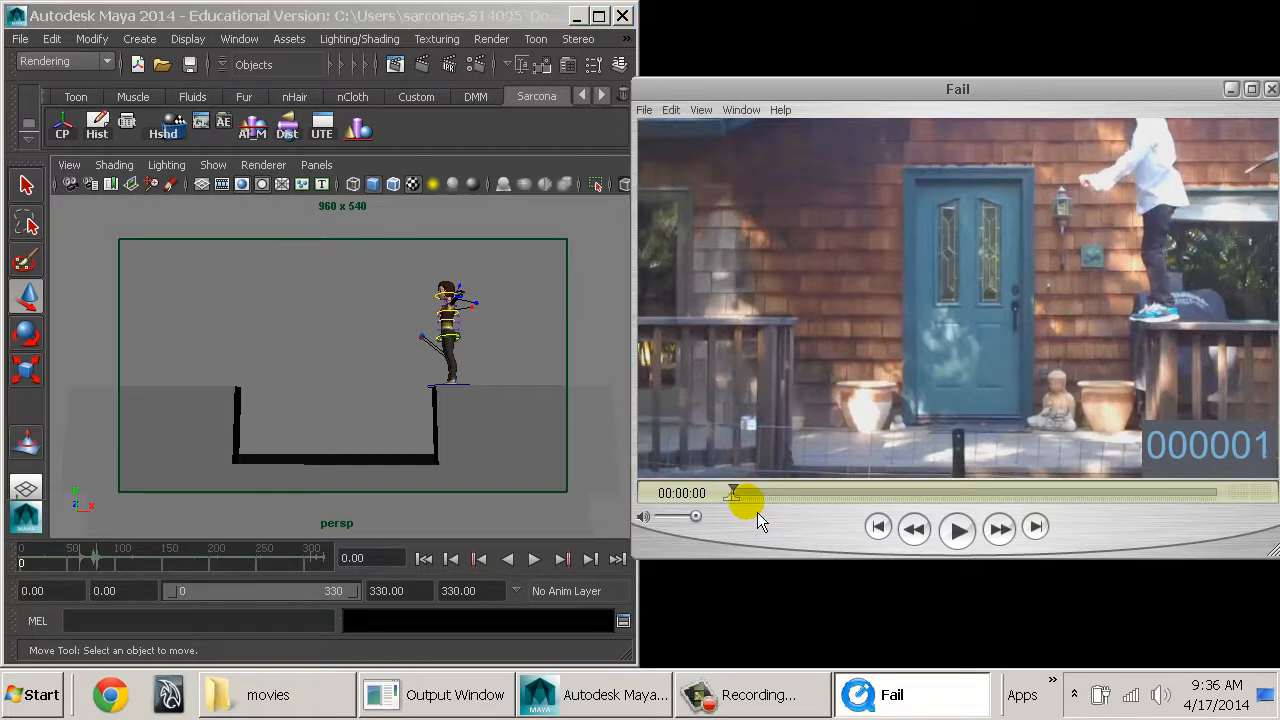
pyautogui.press('Right')
pyautogui.press('Right')
pyautogui.press('Right')
pyautogui.press('Right')
pyautogui.press('Right')
pyautogui.press('Right')
pyautogui.press('Right')
pyautogui.press('Right')
pyautogui.press('Right')
pyautogui.press('Right')
pyautogui.press('Right')
pyautogui.press('Right')
pyautogui.press('Right')
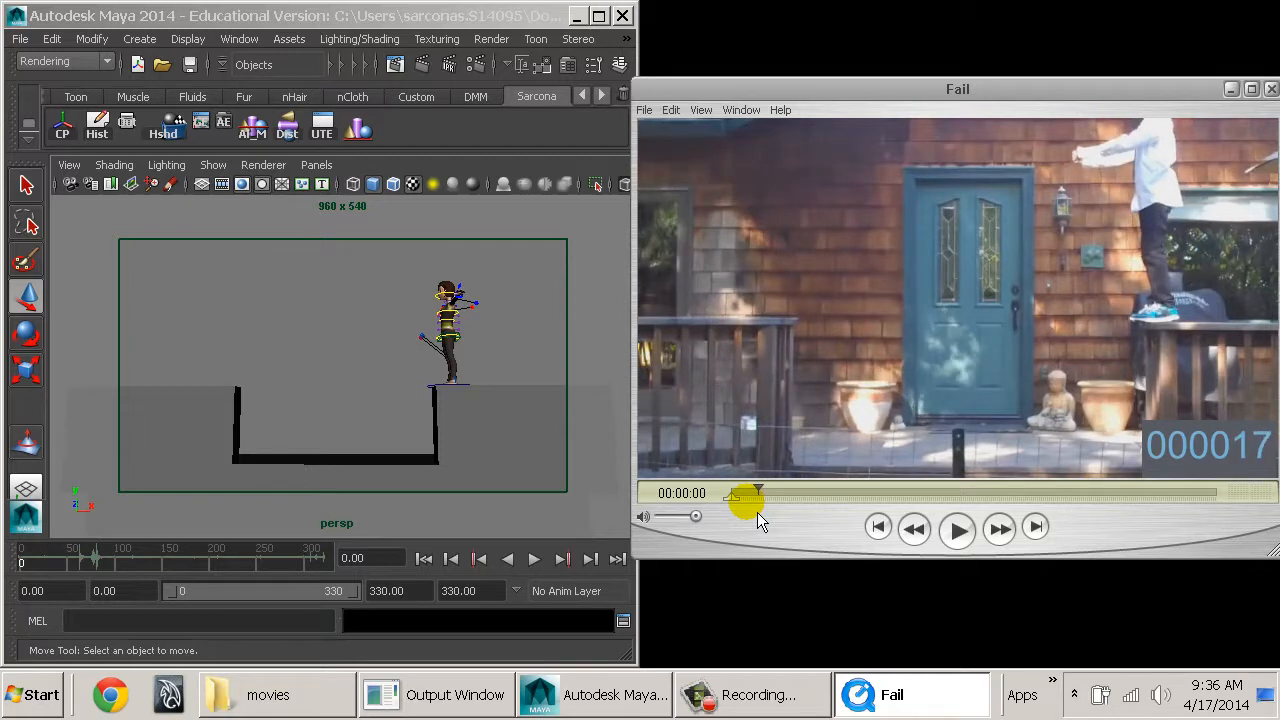
# Step the Fail movie forward to frame 27 and back to frame 0 to examine the opening standing pose.
pyautogui.press('Right')
pyautogui.press('Right')
pyautogui.press('Right')
pyautogui.press('Right')
pyautogui.press('Right')
pyautogui.press('Right')
pyautogui.press('Right')
pyautogui.press('Right')
pyautogui.press('Right')
pyautogui.press('Right')
pyautogui.press('Right')
pyautogui.press('Right')
pyautogui.press('Right')
pyautogui.press('Right')
pyautogui.press('Right')
pyautogui.press('Right')
pyautogui.press('Right')
pyautogui.press('Right')
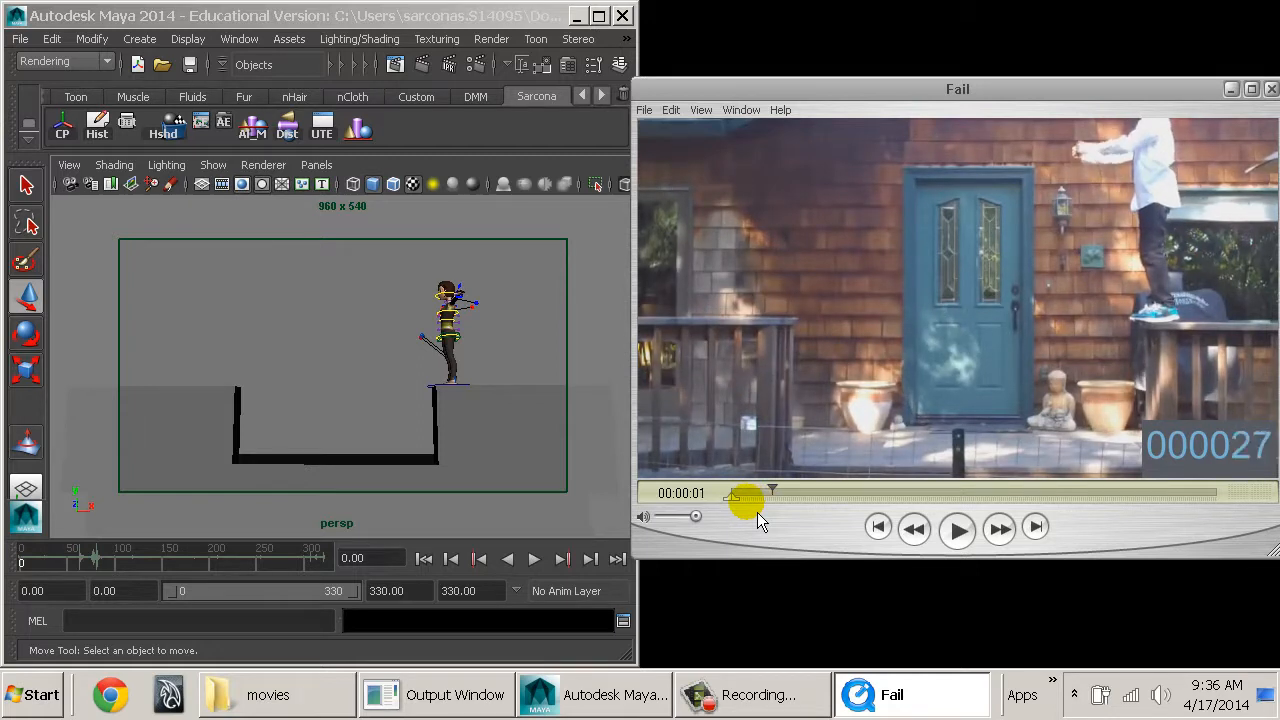
pyautogui.press('Left')
pyautogui.press('Left')
pyautogui.press('Left')
pyautogui.press('Left')
pyautogui.press('Left')
pyautogui.press('Left')
pyautogui.press('Left')
pyautogui.press('Left')
pyautogui.press('Left')
pyautogui.press('Left')
pyautogui.press('Left')
pyautogui.press('Left')
pyautogui.press('Left')
pyautogui.press('Left')
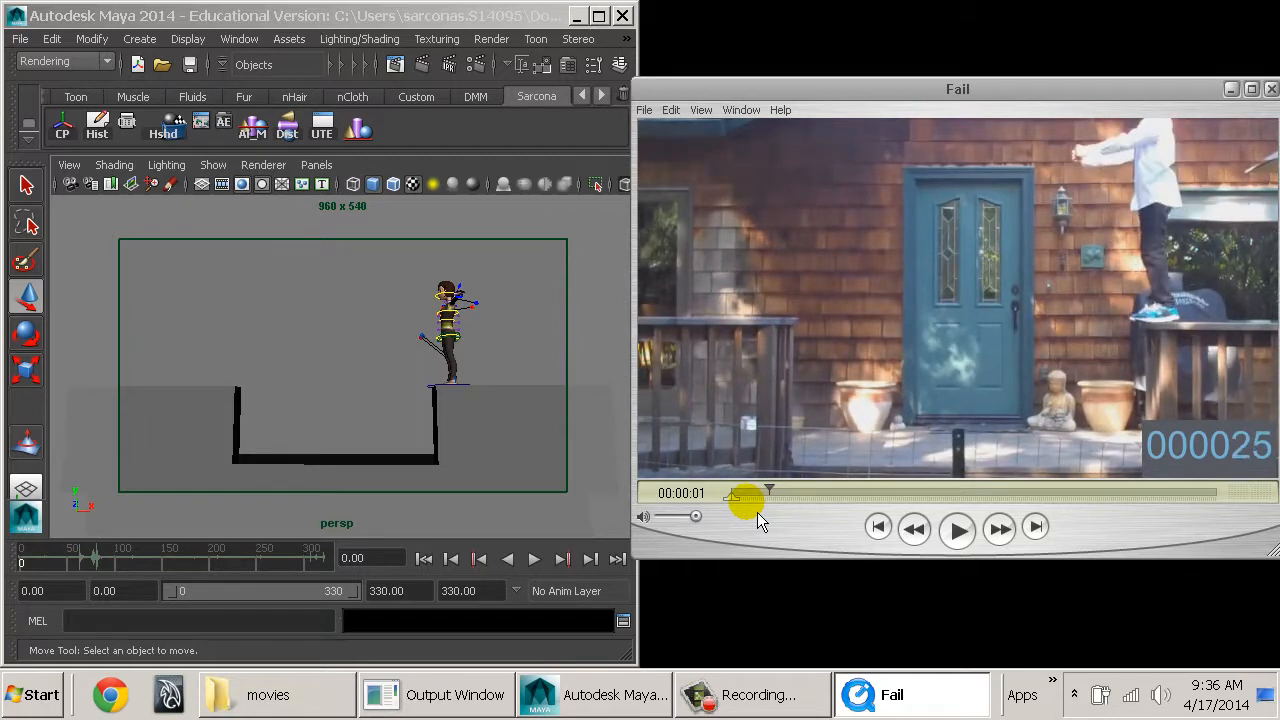
pyautogui.press('Left')
pyautogui.press('Left')
pyautogui.press('Left')
pyautogui.press('Left')
pyautogui.press('Left')
pyautogui.press('Left')
pyautogui.press('Left')
pyautogui.press('Left')
pyautogui.press('Left')
pyautogui.press('Left')
pyautogui.press('Left')
pyautogui.press('Left')
pyautogui.press('Left')
pyautogui.press('Left')
pyautogui.press('Left')
pyautogui.press('Left')
pyautogui.press('Left')
pyautogui.press('Left')
pyautogui.press('Left')
pyautogui.press('Left')
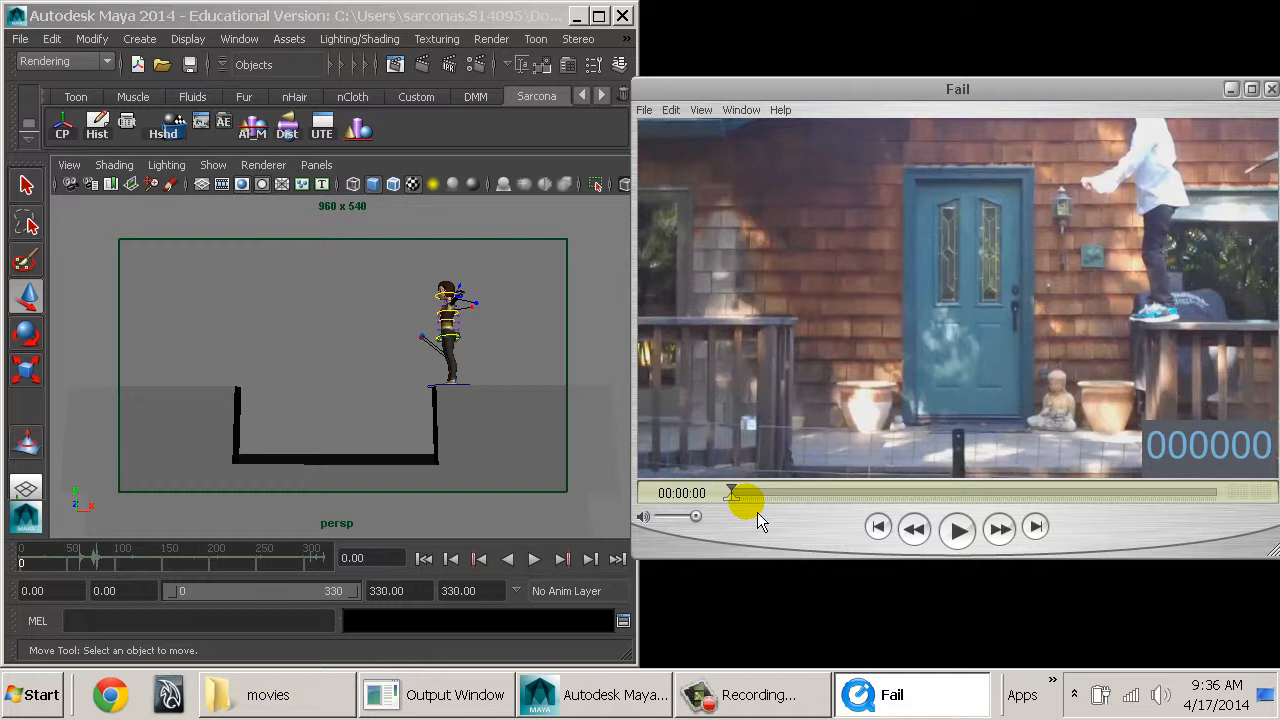
# Step the Fail movie from frame 0 to frame 39 to study how the jumper starts to crouch.
pyautogui.press('Right')
pyautogui.press('Right')
pyautogui.press('Right')
pyautogui.press('Right')
pyautogui.press('Right')
pyautogui.press('Right')
pyautogui.press('Right')
pyautogui.press('Right')
pyautogui.press('Right')
pyautogui.press('Right')
pyautogui.press('Right')
pyautogui.press('Right')
pyautogui.press('Right')
pyautogui.press('Right')
pyautogui.press('Right')
pyautogui.press('Right')
pyautogui.press('Right')
pyautogui.press('Right')
pyautogui.press('Right')
pyautogui.press('Right')
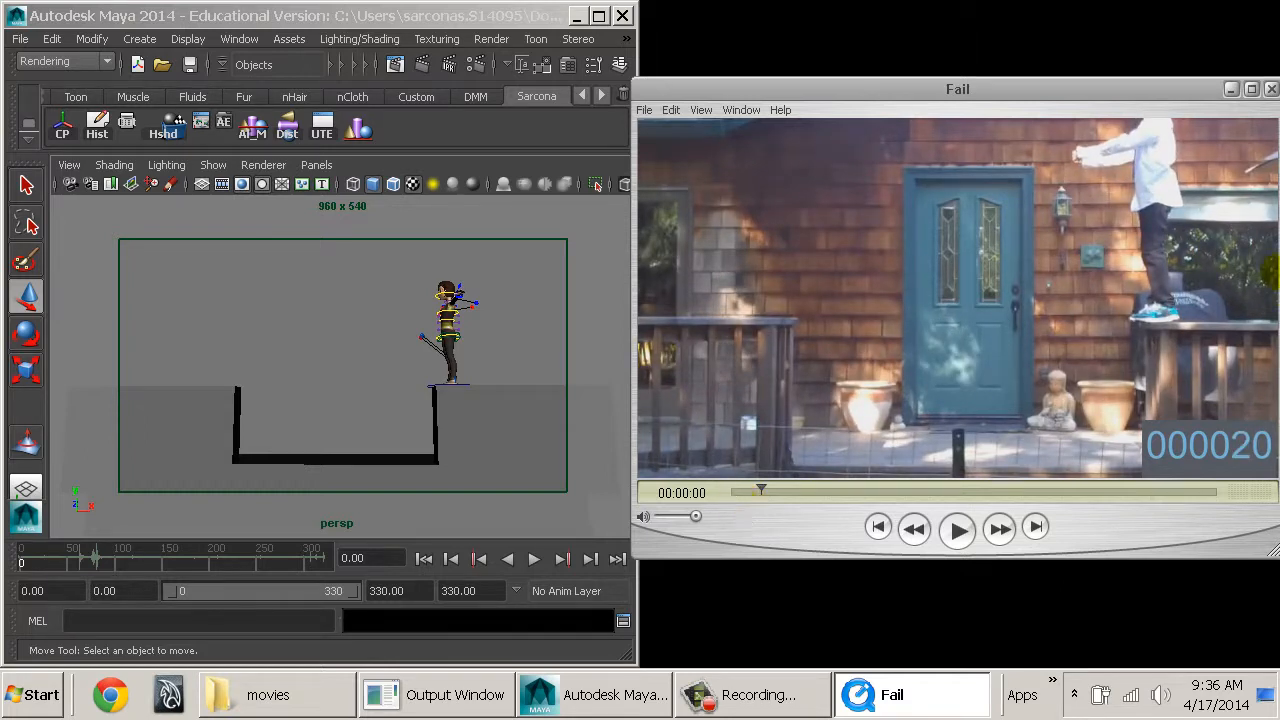
pyautogui.press('Right')
pyautogui.press('Right')
pyautogui.press('Right')
pyautogui.press('Right')
pyautogui.press('Right')
pyautogui.press('Right')
pyautogui.press('Right')
pyautogui.press('Right')
pyautogui.press('Right')
pyautogui.press('Right')
pyautogui.press('Right')
pyautogui.press('Right')
pyautogui.press('Right')
pyautogui.press('Right')
pyautogui.press('Right')
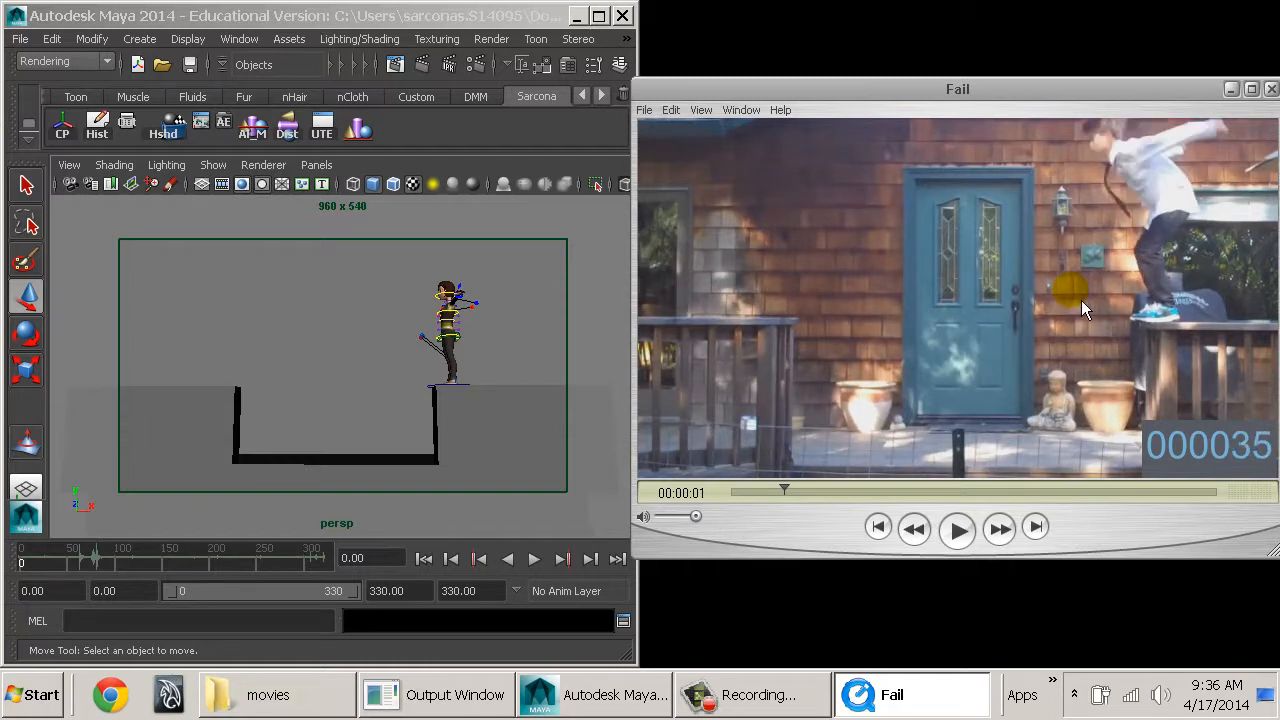
pyautogui.press('Right')
pyautogui.press('Right')
pyautogui.press('Right')
# Step back and forth around frame 38 of the movie to examine the crouch with the arms swung back.
pyautogui.press('Right')
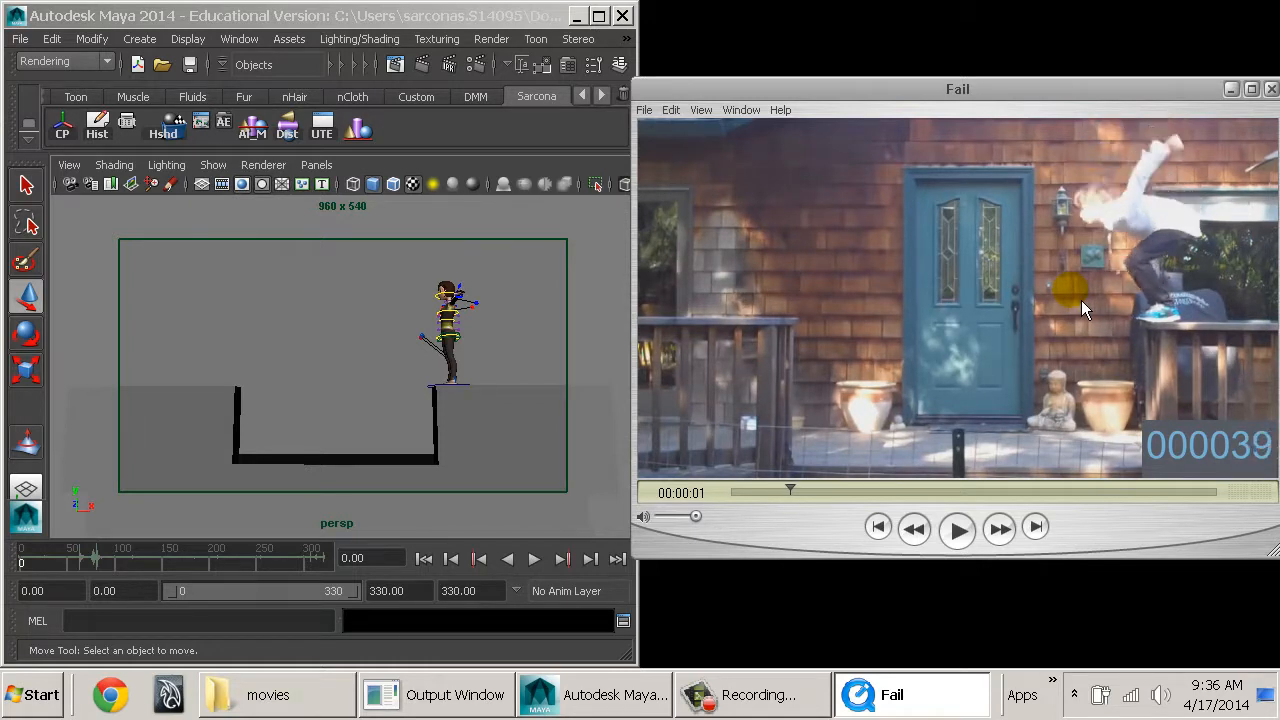
pyautogui.press('Left')
pyautogui.press('Right')
pyautogui.press('Left')
pyautogui.press('Left')
pyautogui.press('Left')
pyautogui.press('Right')
pyautogui.press('Right')
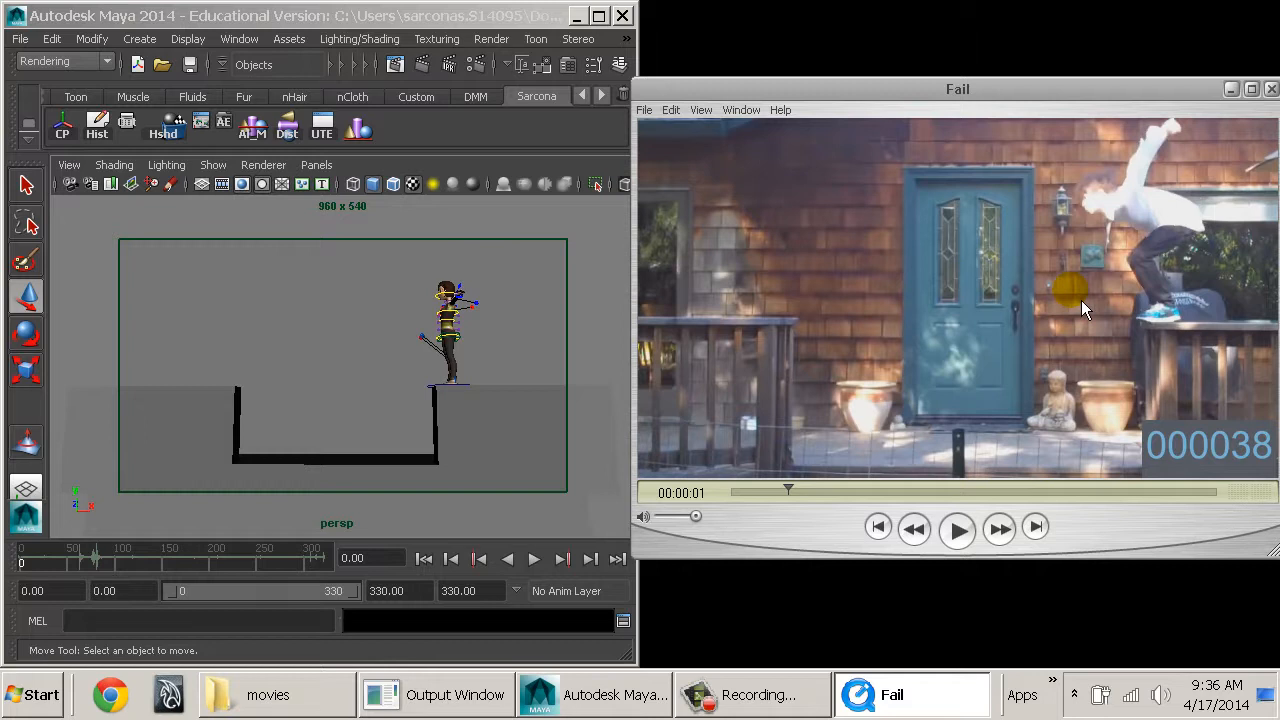
# Step the movie forward to frame 49 to study the arm swing and the push-off from the railing.
pyautogui.press('Right')
pyautogui.press('Right')
pyautogui.press('Right')
pyautogui.press('Right')
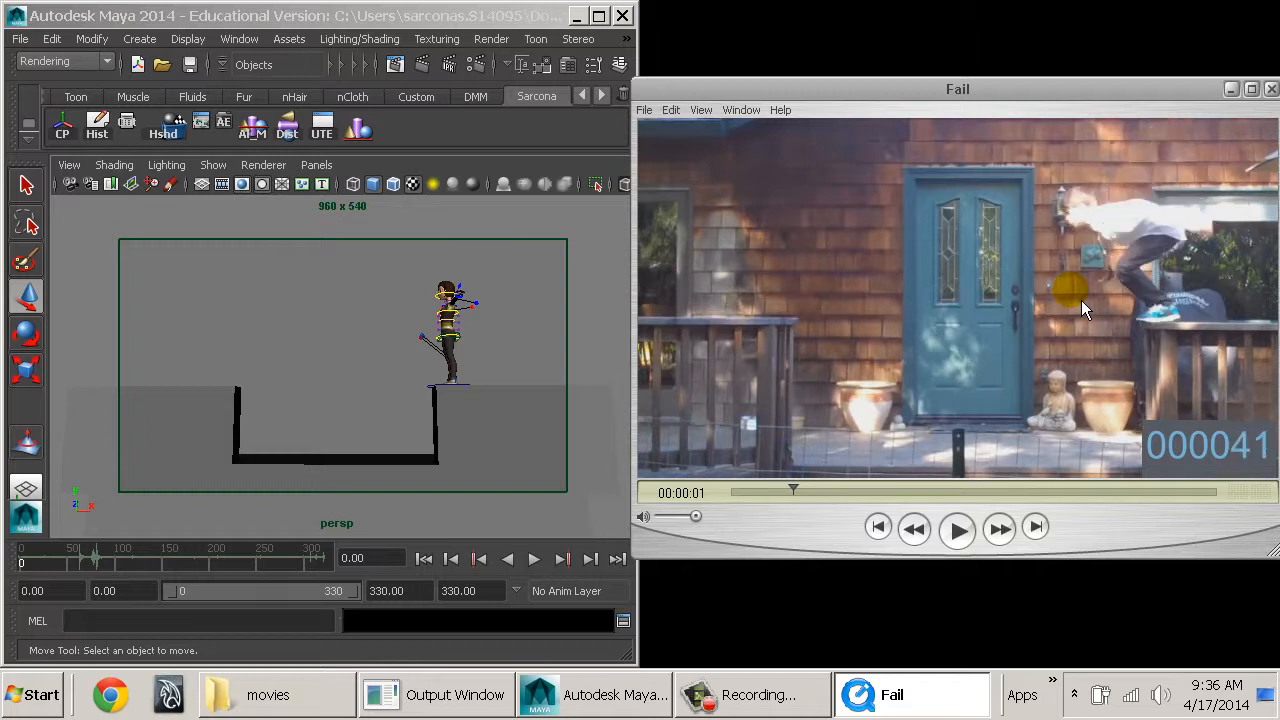
pyautogui.press('Right')
pyautogui.press('Right')
pyautogui.press('Right')
pyautogui.press('Right')
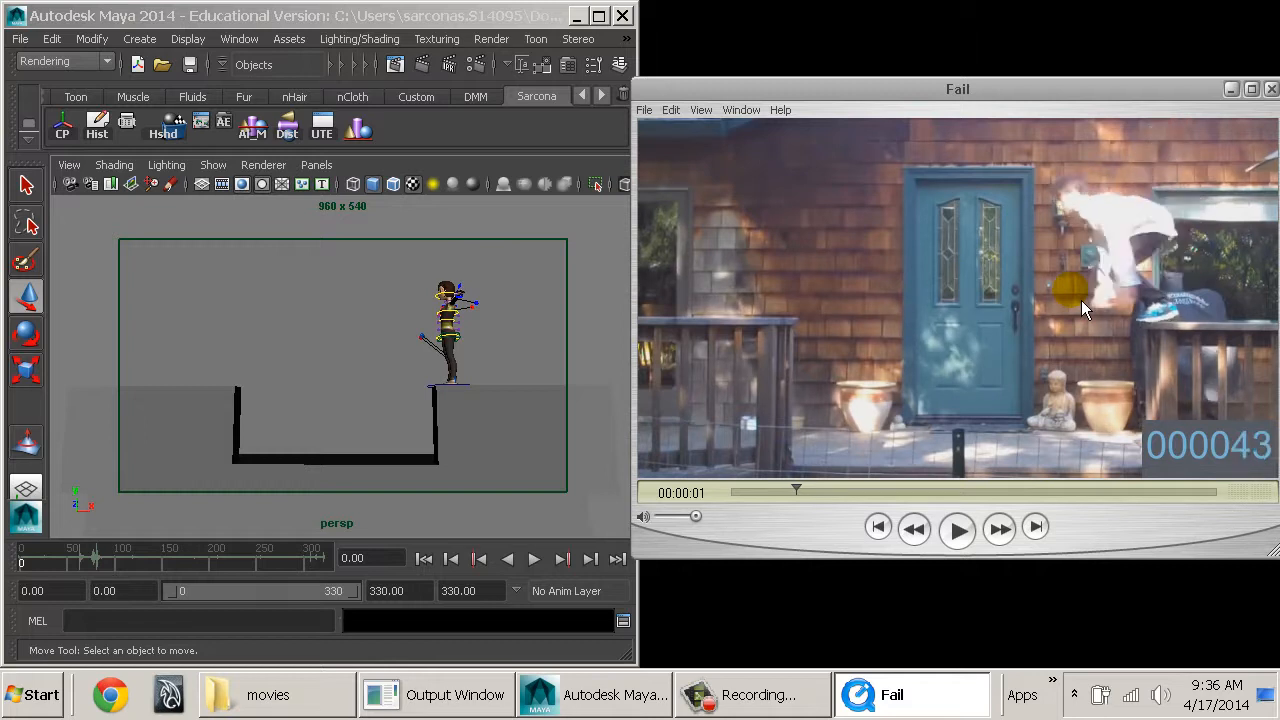
pyautogui.press('Right')
pyautogui.press('Right')
pyautogui.press('Right')
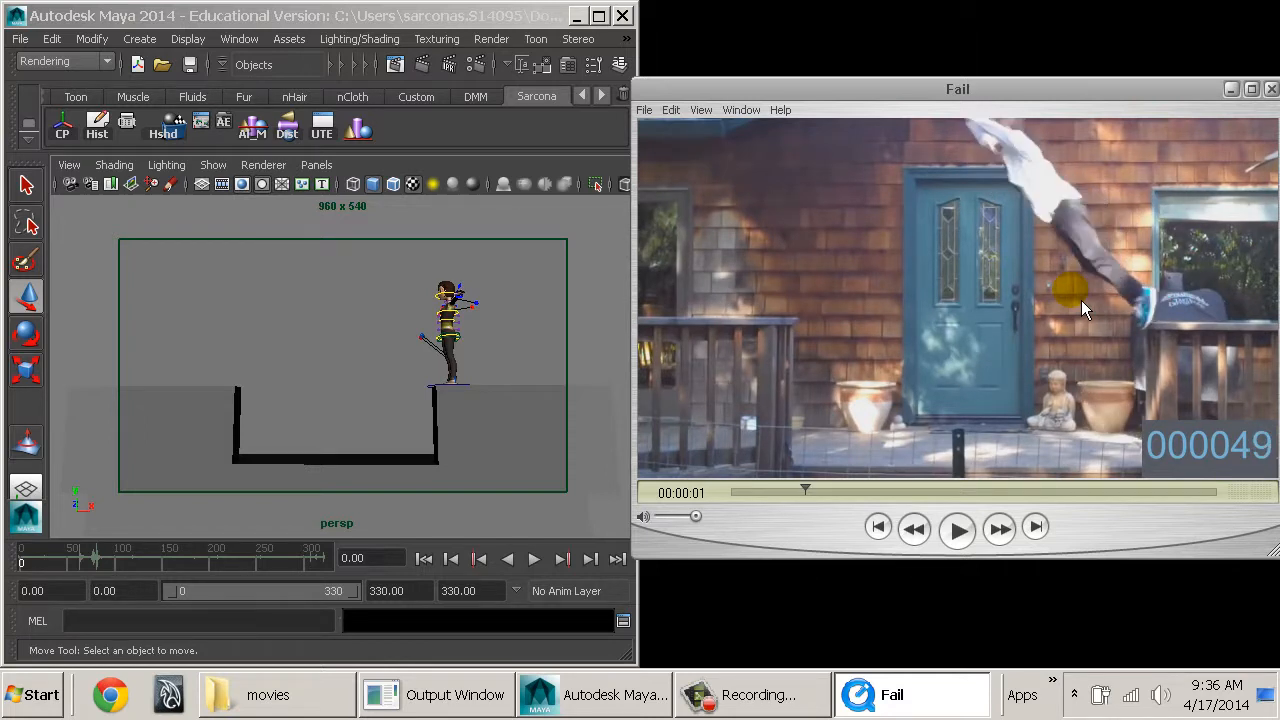
# Step the movie through the airborne poses to frame 60, where the jumper reaches the opposite railing.
pyautogui.press('Right')
pyautogui.press('Right')
pyautogui.press('Right')
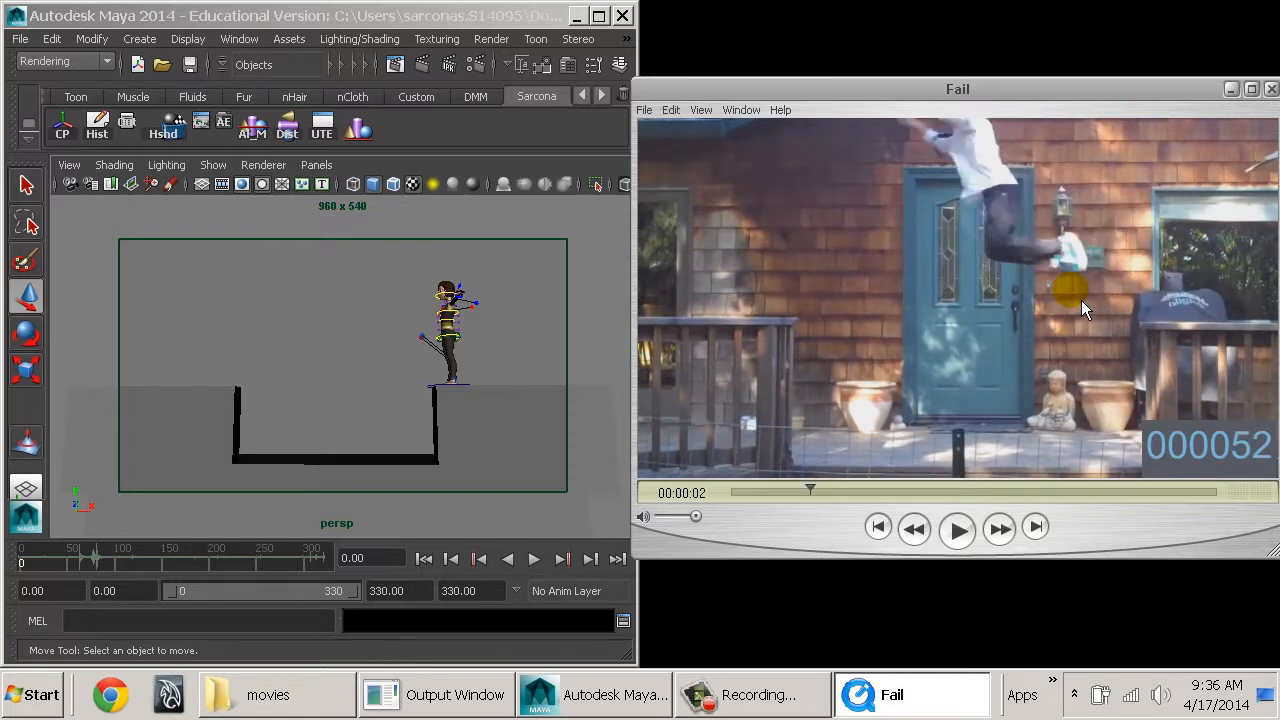
pyautogui.press('Right')
pyautogui.press('Right')
pyautogui.press('Right')
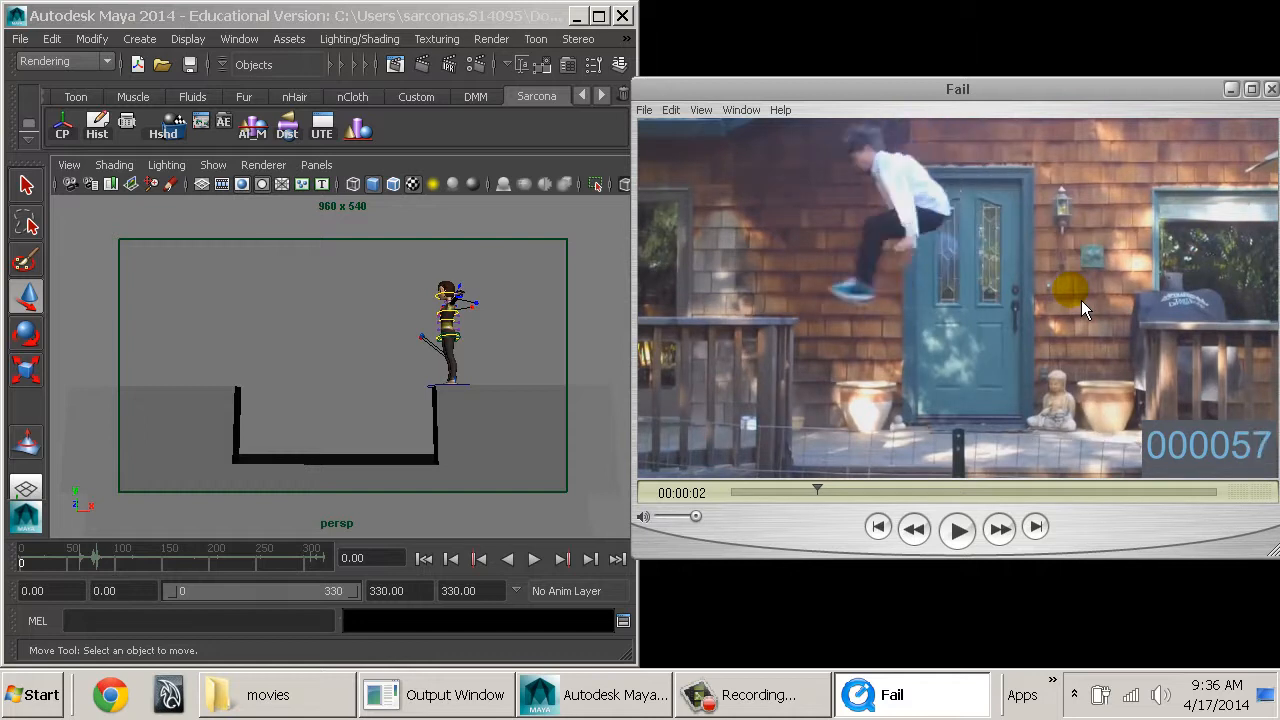
pyautogui.press('Left')
pyautogui.press('Right')
pyautogui.press('Right')
pyautogui.press('Right')
pyautogui.press('Right')
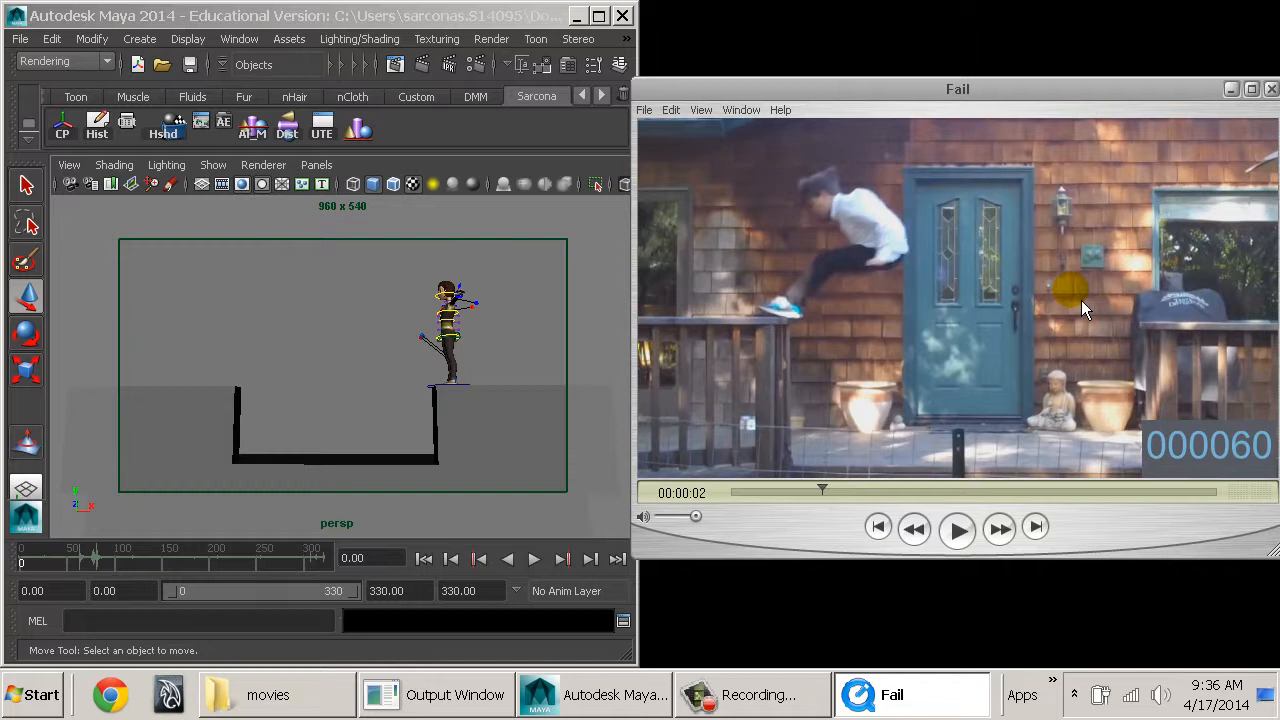
# Step the movie from frame 61 to frame 67 to examine the railing contact and the backward slip.
pyautogui.press('Right')
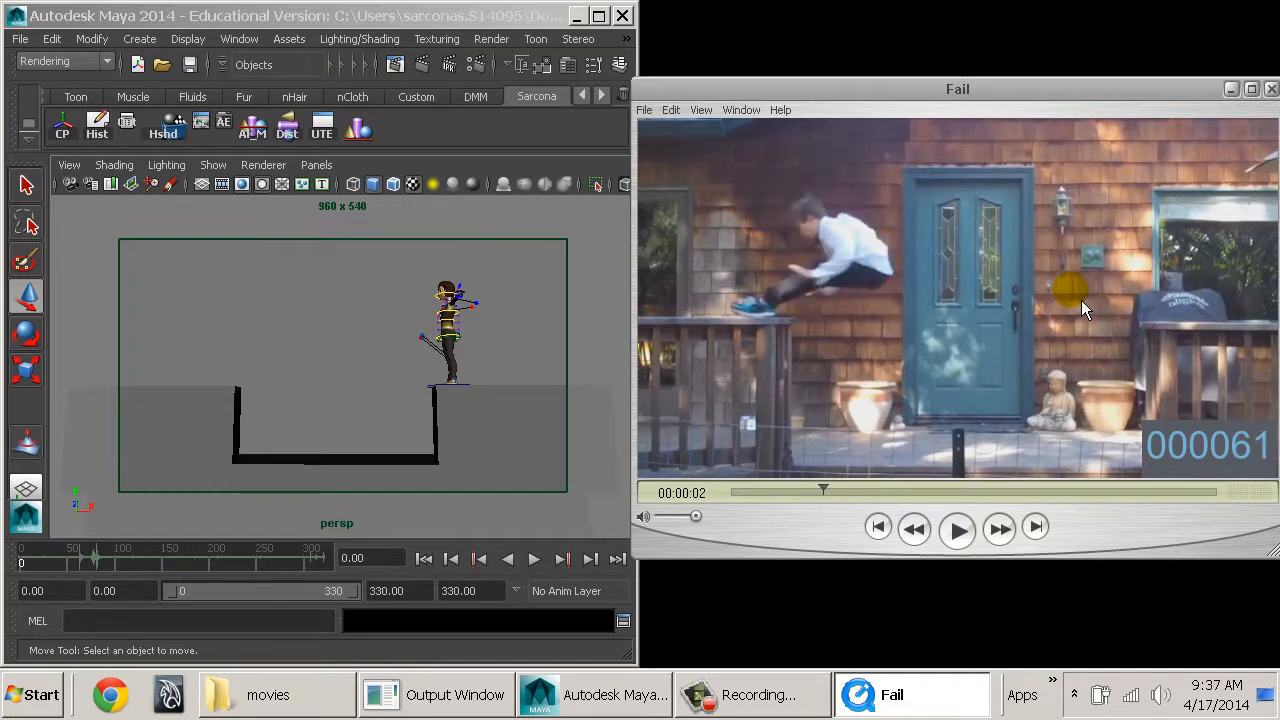
pyautogui.press('Right')
pyautogui.press('Right')
pyautogui.press('Right')
pyautogui.press('Right')
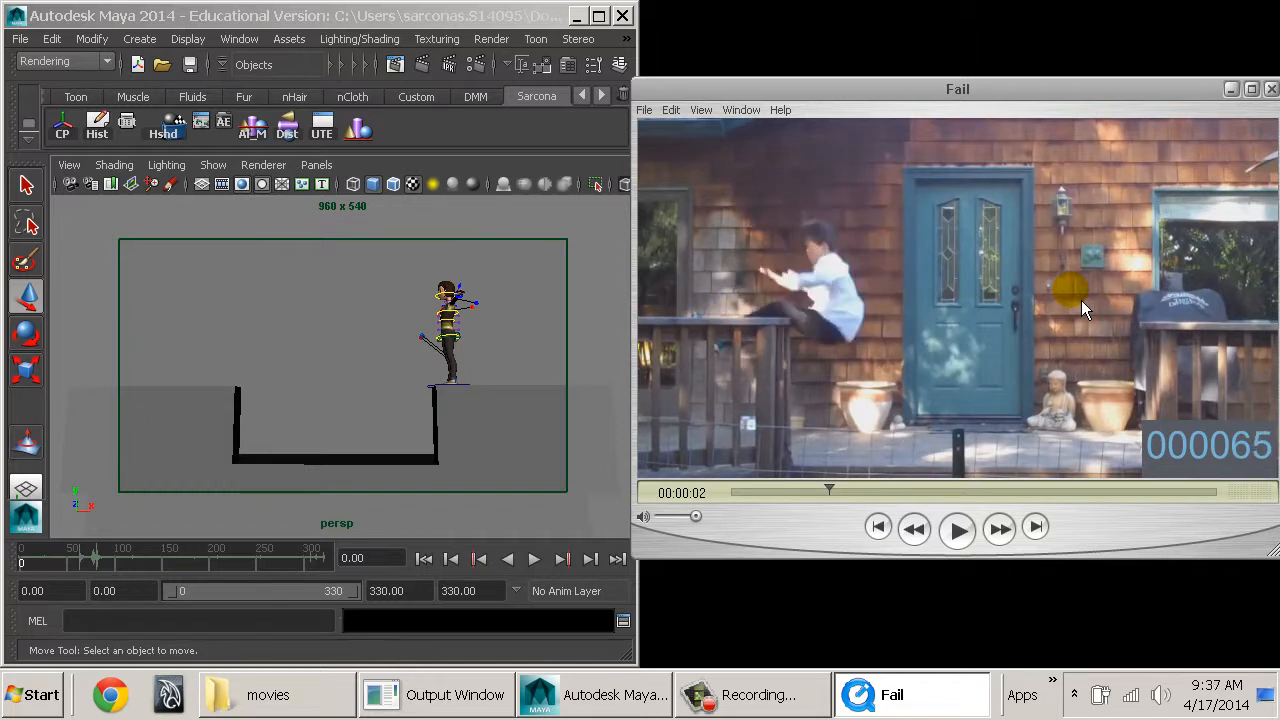
pyautogui.press('Right')
pyautogui.press('Left')
pyautogui.press('Right')
pyautogui.press('Right')
pyautogui.press('Right')
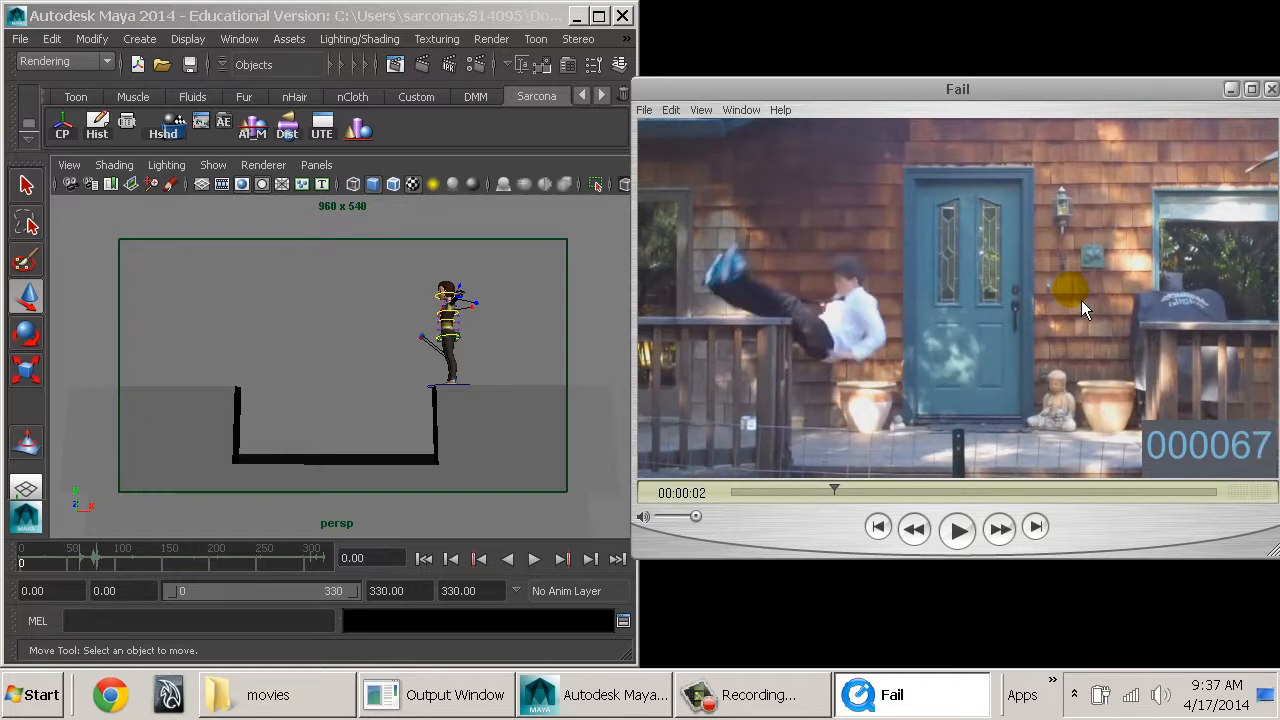
# Step the movie forward to frame 76 to study the fall and the impact with the deck.
pyautogui.press('Right')
pyautogui.press('Right')
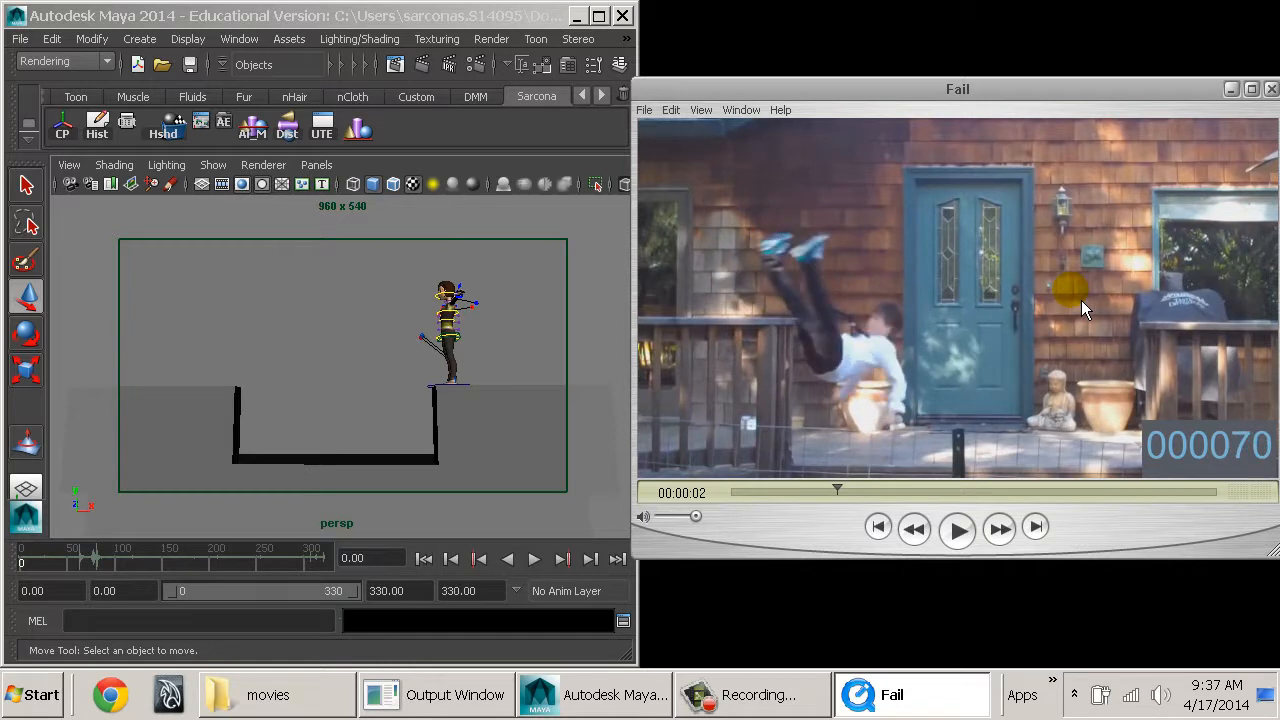
pyautogui.press('Right')
pyautogui.press('Right')
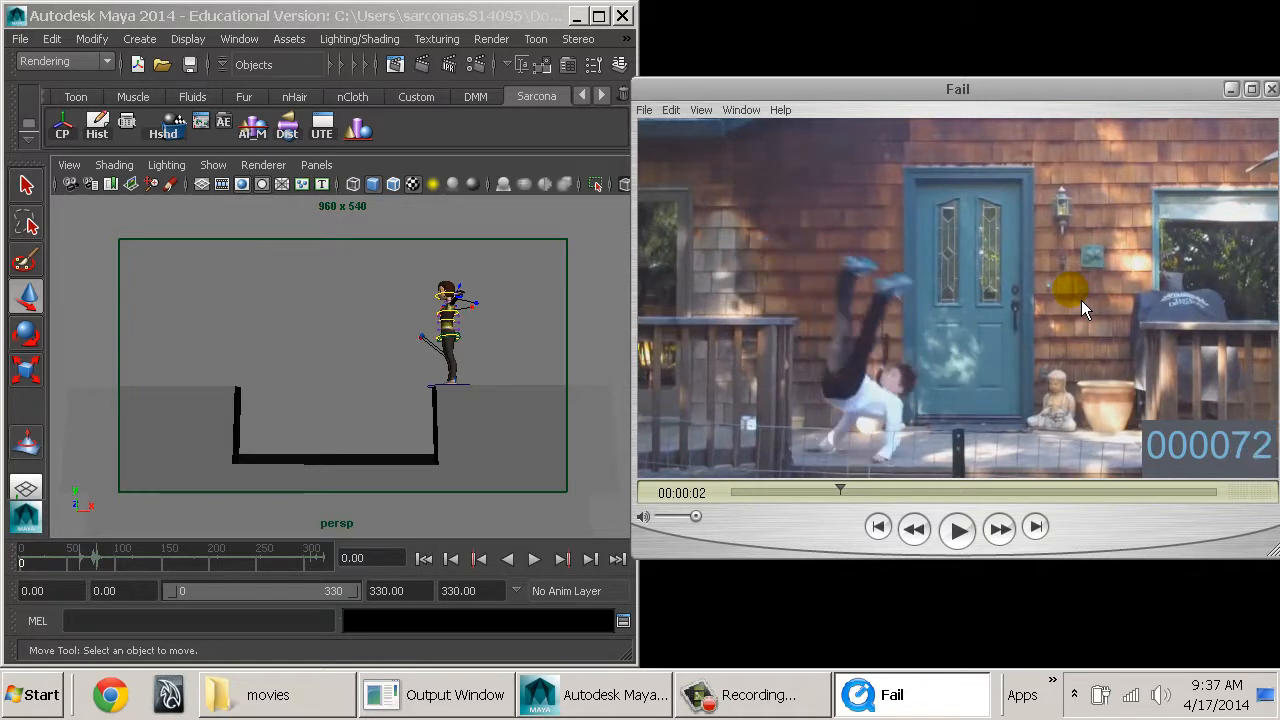
pyautogui.press('Right')
# Step the movie forward to frame 84 to examine how the jumper rolls over after landing.
pyautogui.press('Right')
pyautogui.press('Right')
pyautogui.press('Right')
pyautogui.press('Right')
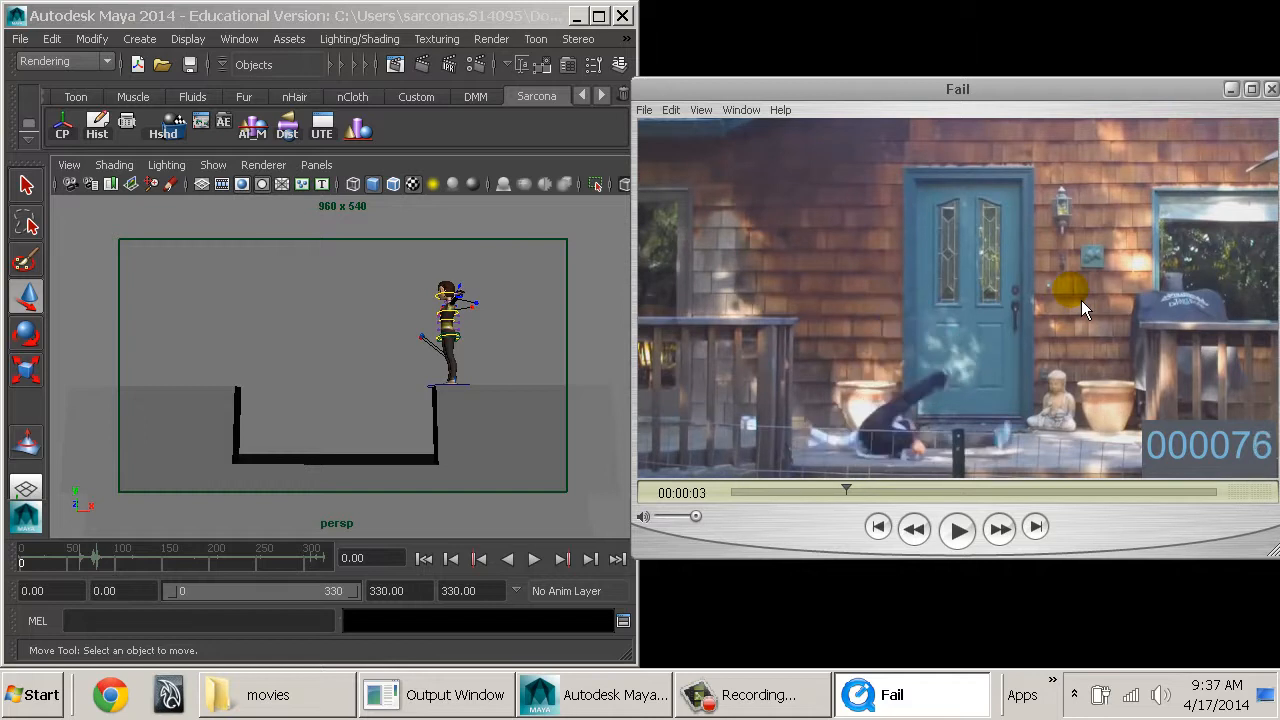
pyautogui.press('Right')
pyautogui.press('Right')
pyautogui.press('Right')
pyautogui.press('Right')
pyautogui.press('Right')
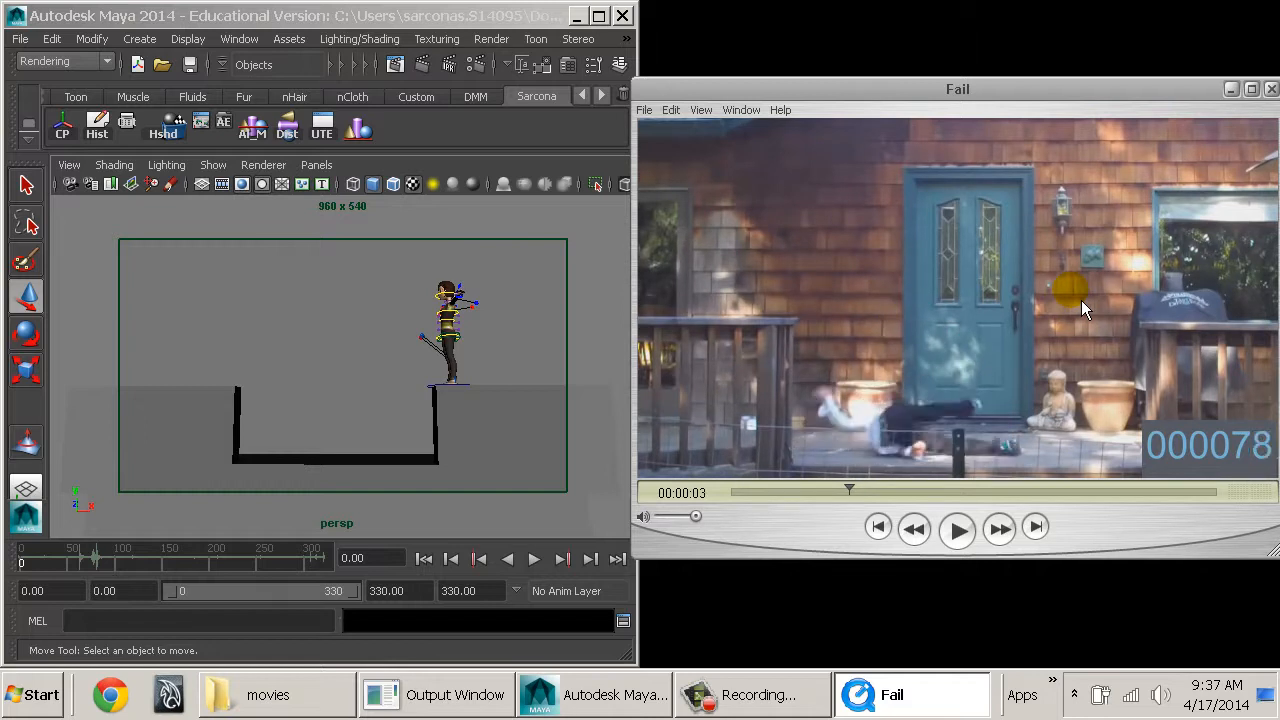
pyautogui.press('Right')
pyautogui.press('Right')
pyautogui.press('Right')
pyautogui.press('Right')
pyautogui.press('Right')
pyautogui.press('Right')
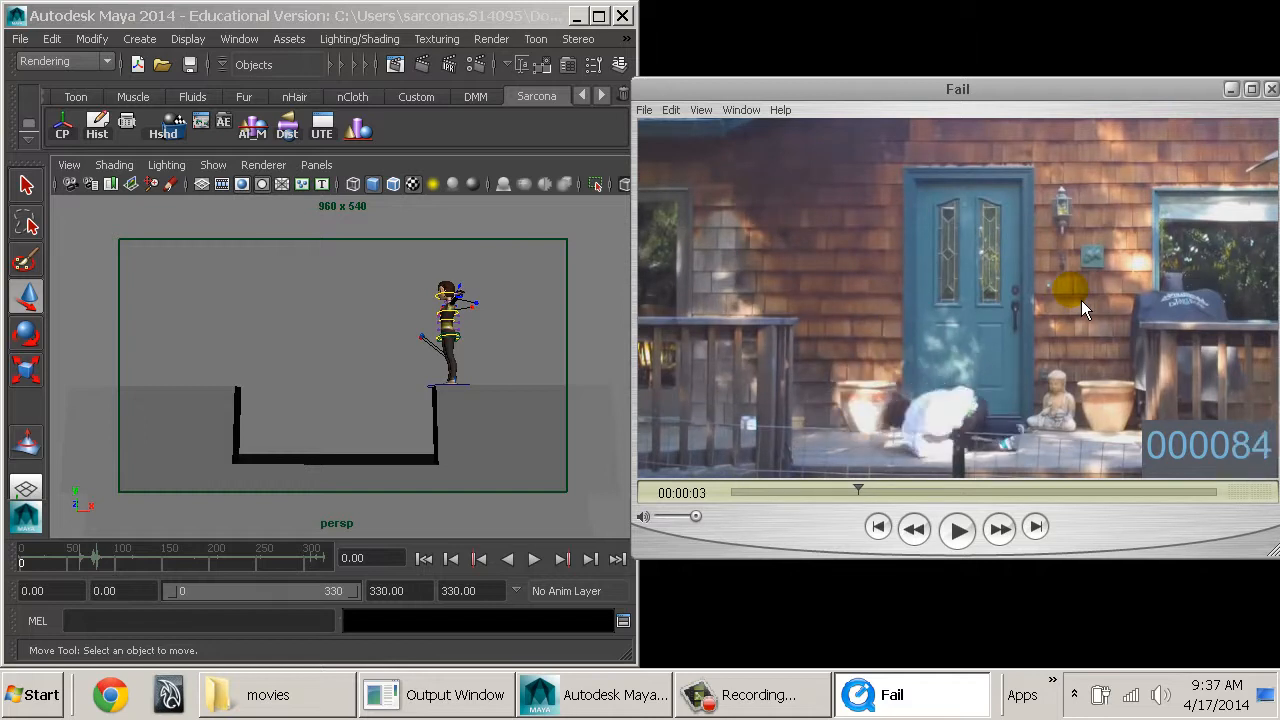
# Step the Fail movie back through the jump to frame 0.
pyautogui.press('Left')
pyautogui.press('Left')
pyautogui.press('Left')
pyautogui.press('Left')
pyautogui.press('Left')
pyautogui.press('Left')
pyautogui.press('Left')
pyautogui.press('Left')
pyautogui.press('Left')
pyautogui.press('Left')
pyautogui.press('Left')
pyautogui.press('Left')
pyautogui.press('Left')
pyautogui.press('Left')
pyautogui.press('Left')
pyautogui.press('Left')
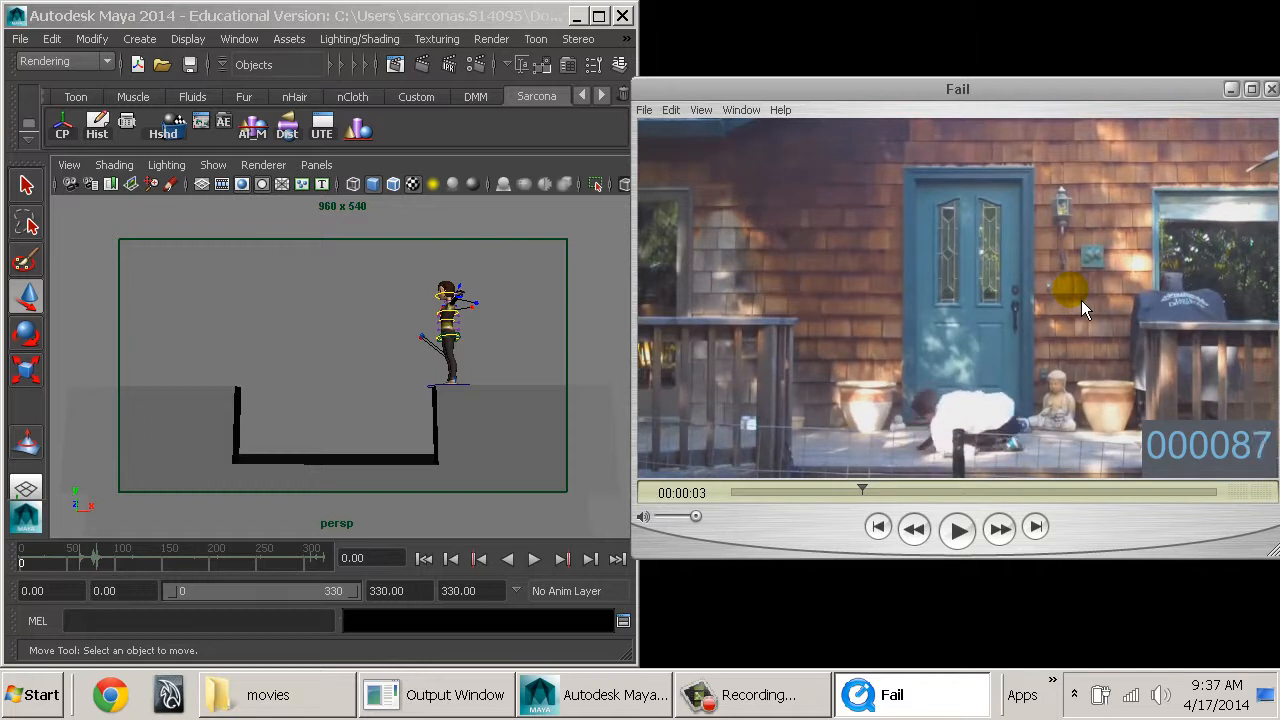
pyautogui.press('Left')
pyautogui.press('Left')
pyautogui.press('Left')
pyautogui.press('Left')
pyautogui.press('Left')
pyautogui.press('Left')
pyautogui.press('Left')
pyautogui.press('Left')
pyautogui.press('Left')
pyautogui.press('Left')
pyautogui.press('Left')
pyautogui.press('Left')
pyautogui.press('Left')
pyautogui.press('Left')
pyautogui.press('Left')
pyautogui.press('Left')
pyautogui.press('Left')
pyautogui.press('Left')
pyautogui.press('Left')
pyautogui.press('Left')
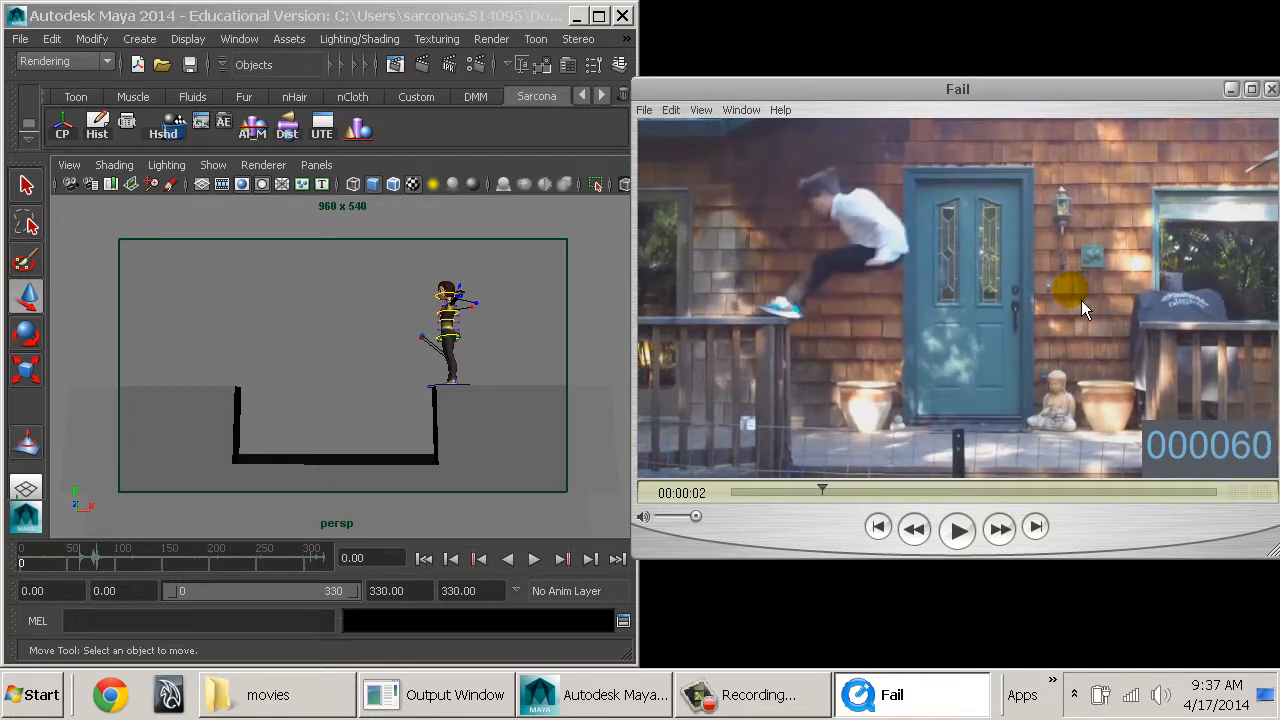
pyautogui.press('Left')
pyautogui.press('Left')
pyautogui.press('Left')
pyautogui.press('Left')
pyautogui.press('Left')
pyautogui.press('Left')
pyautogui.press('Left')
pyautogui.press('Left')
pyautogui.press('Left')
pyautogui.press('Left')
pyautogui.press('Left')
pyautogui.press('Left')
pyautogui.press('Left')
pyautogui.press('Left')
pyautogui.press('Left')
pyautogui.press('Left')
pyautogui.press('Left')
pyautogui.press('Left')
pyautogui.press('Left')
pyautogui.press('Left')
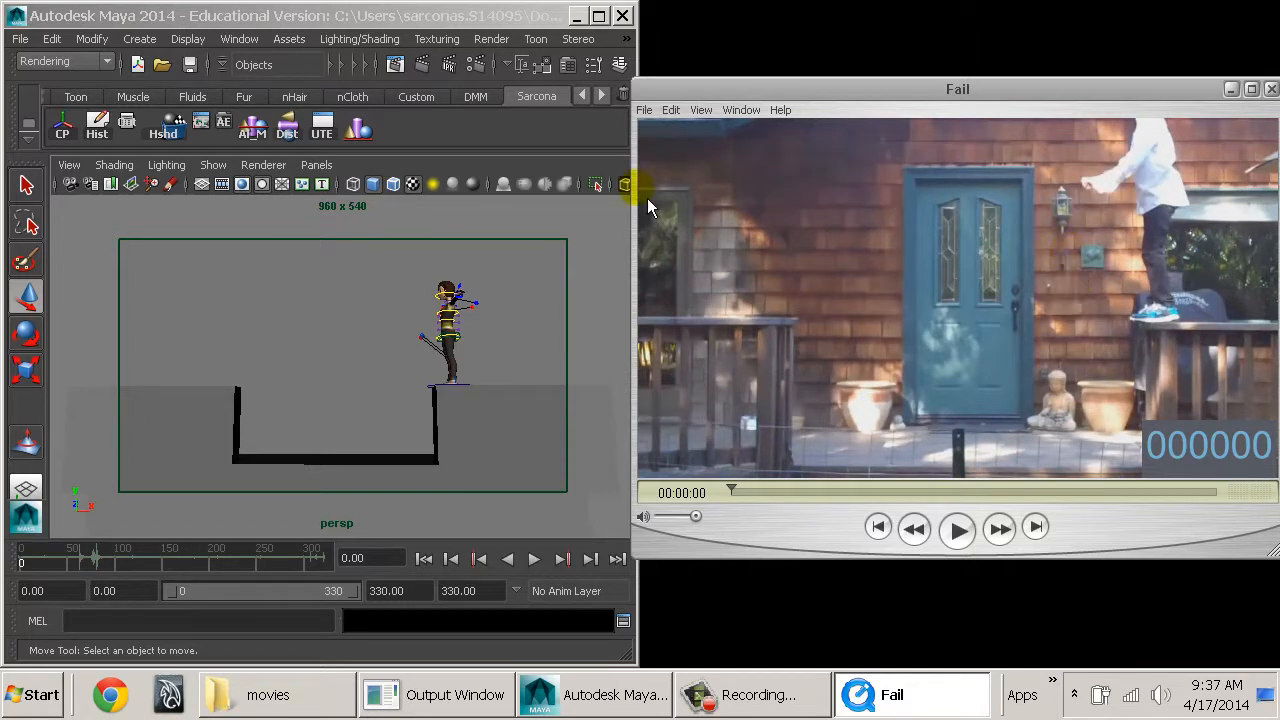
# Switch to Maya, maximize its window, set the current character set to Andy and check its subsets.
pyautogui.click(329, 323)
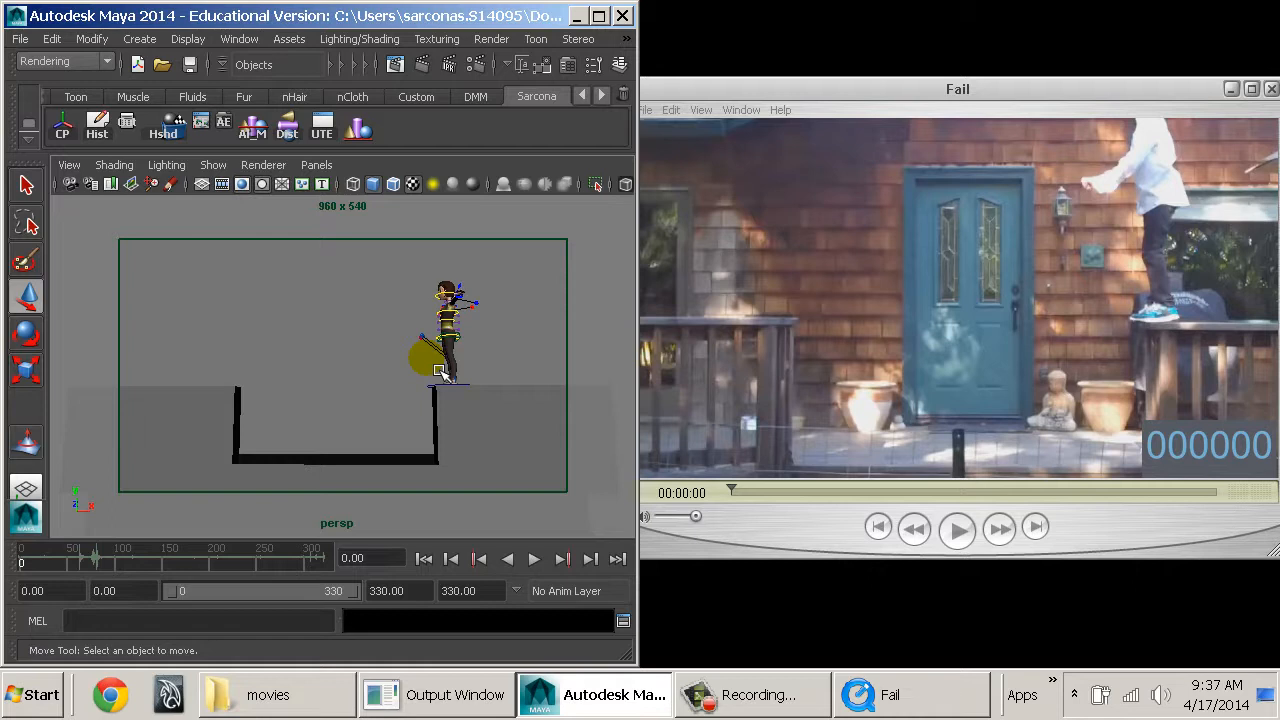
pyautogui.click(415, 351)
pyautogui.click(563, 600)
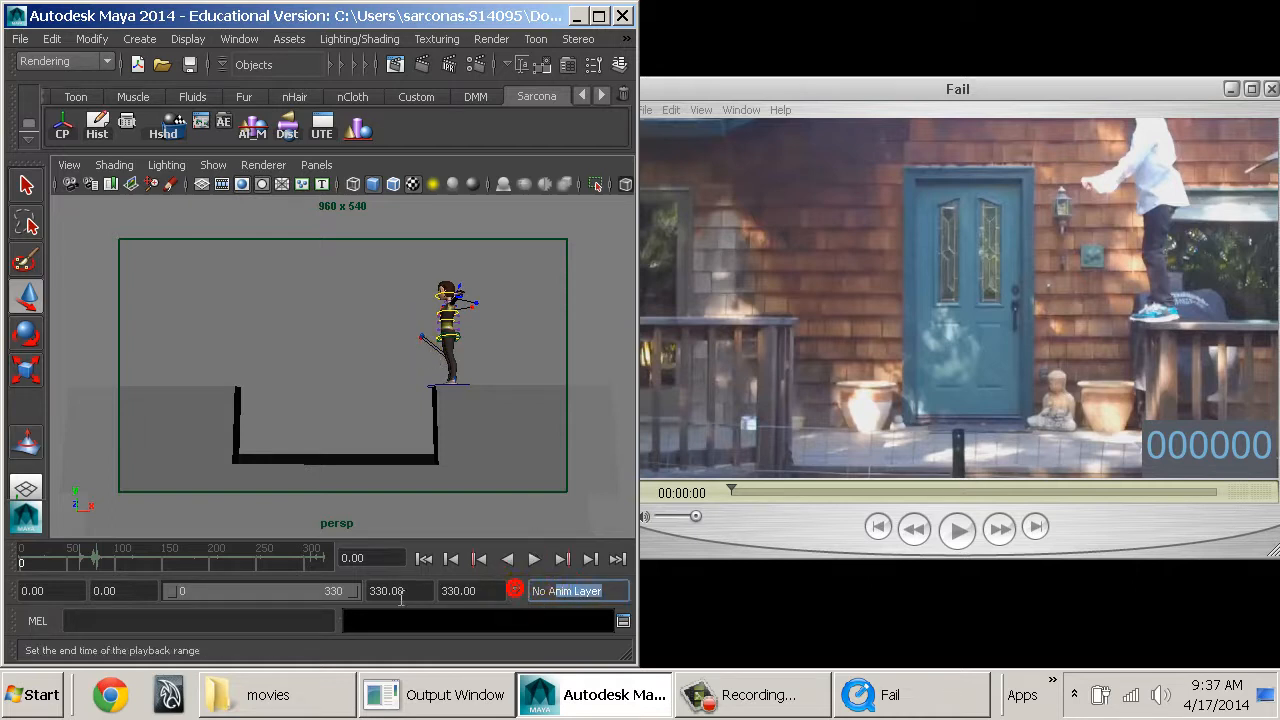
pyautogui.click(598, 15)
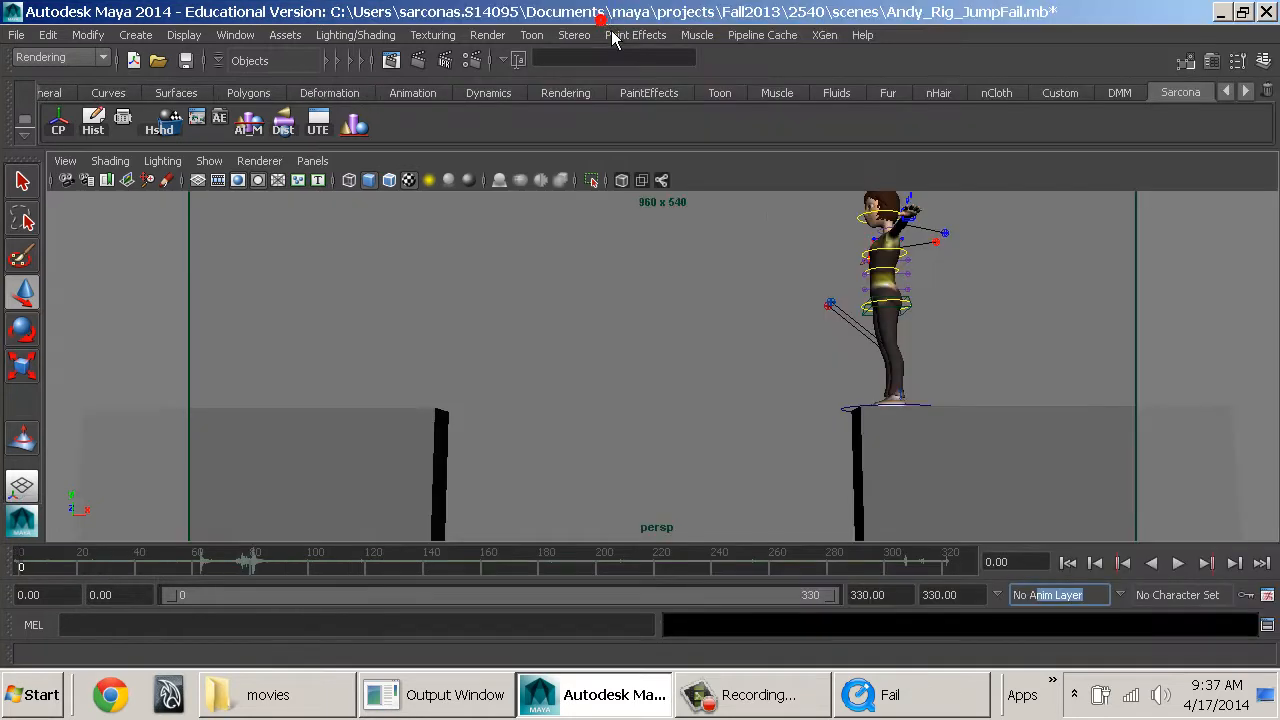
pyautogui.click(1168, 601)
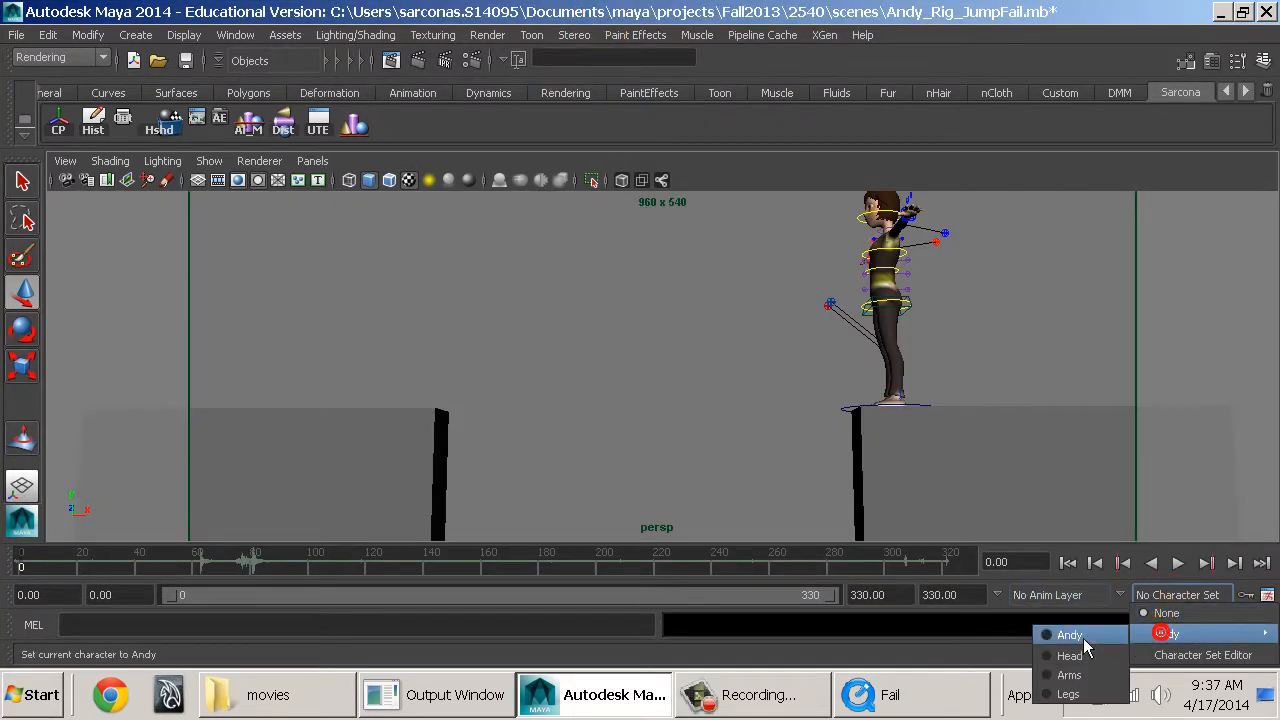
pyautogui.click(1072, 627)
pyautogui.click(1162, 606)
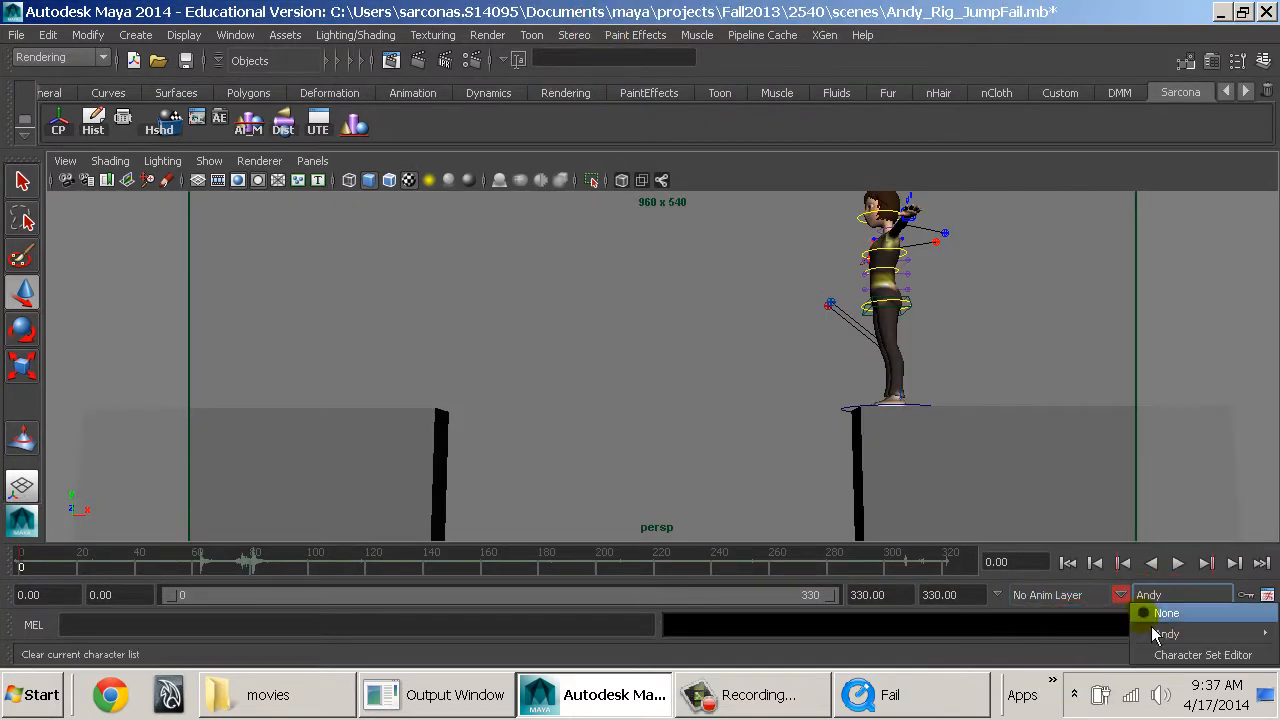
pyautogui.moveTo(1160, 634)
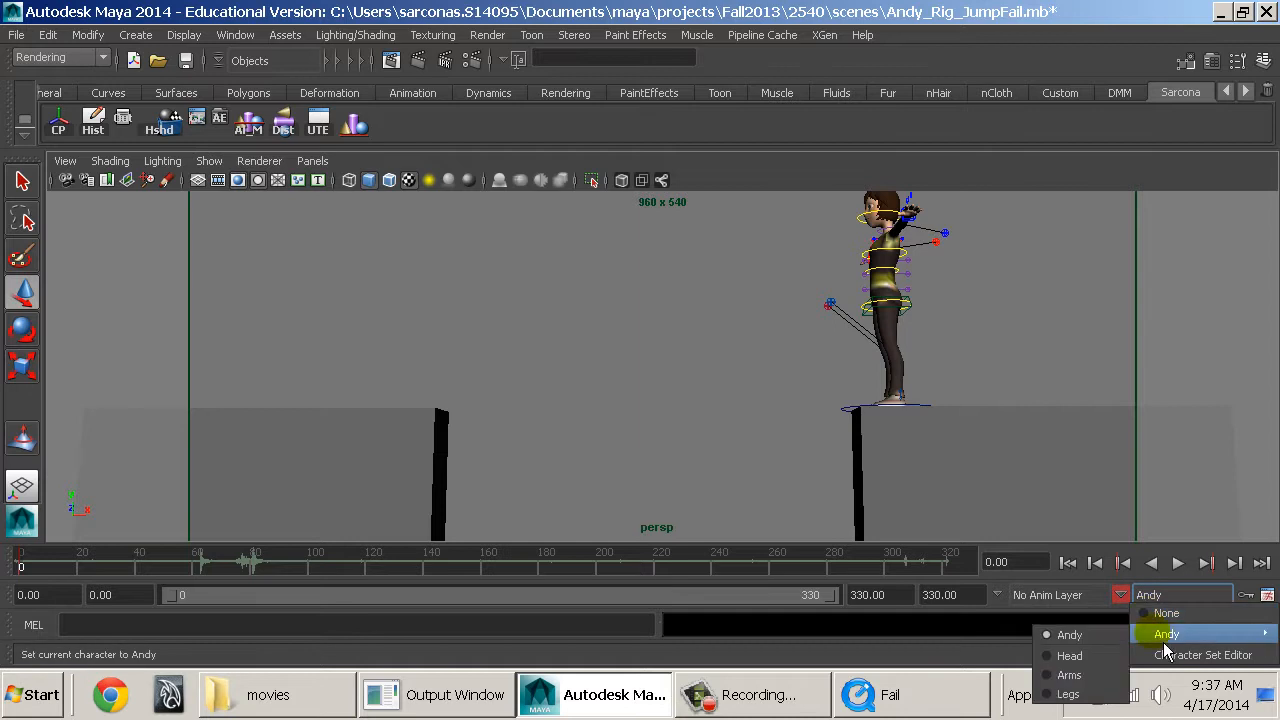
# Restore the Maya window from full size and narrow it so it sits beside the reference movie.
pyautogui.click(1241, 12)
pyautogui.click(1241, 12)
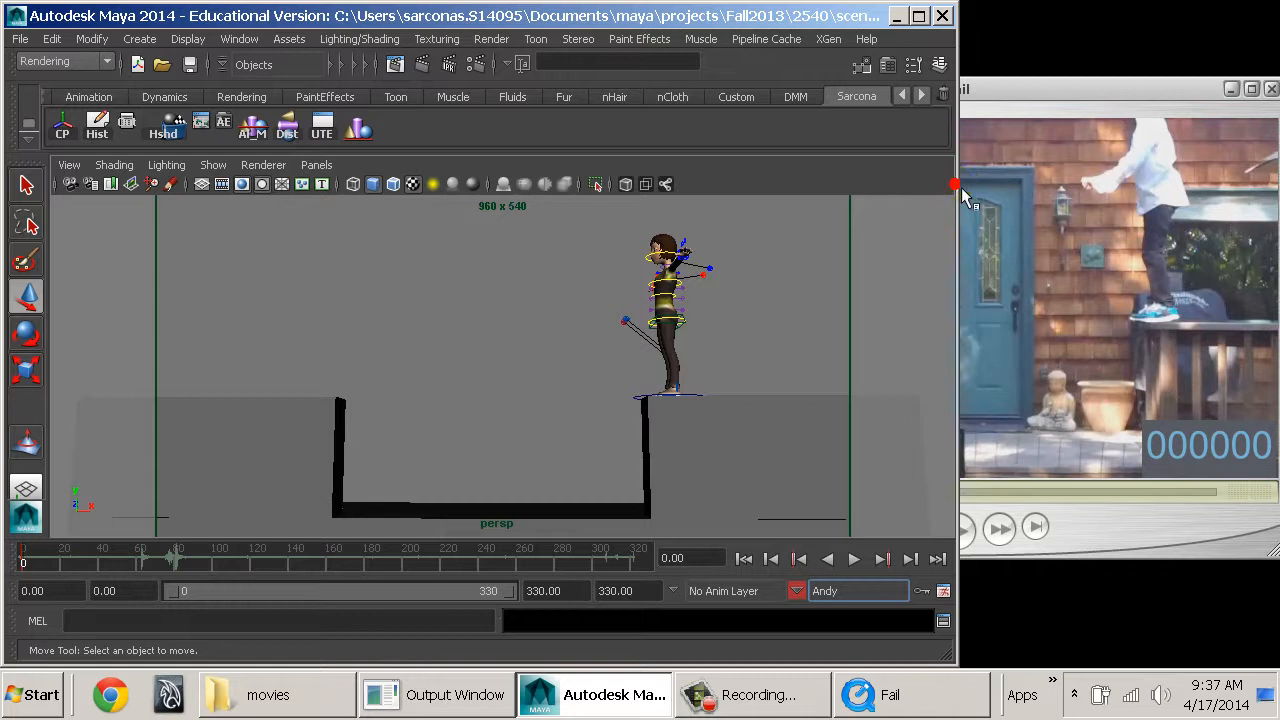
pyautogui.moveTo(958, 186); pyautogui.dragTo(723, 206)
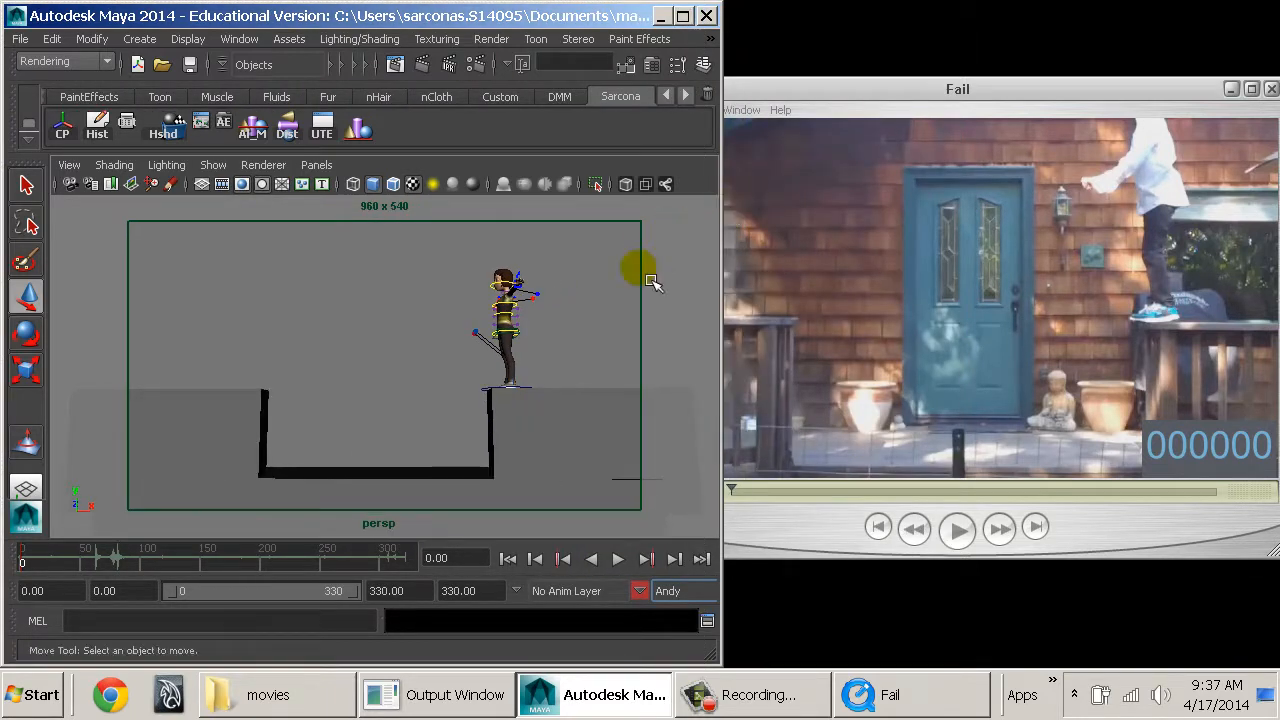
pyautogui.click(603, 320)
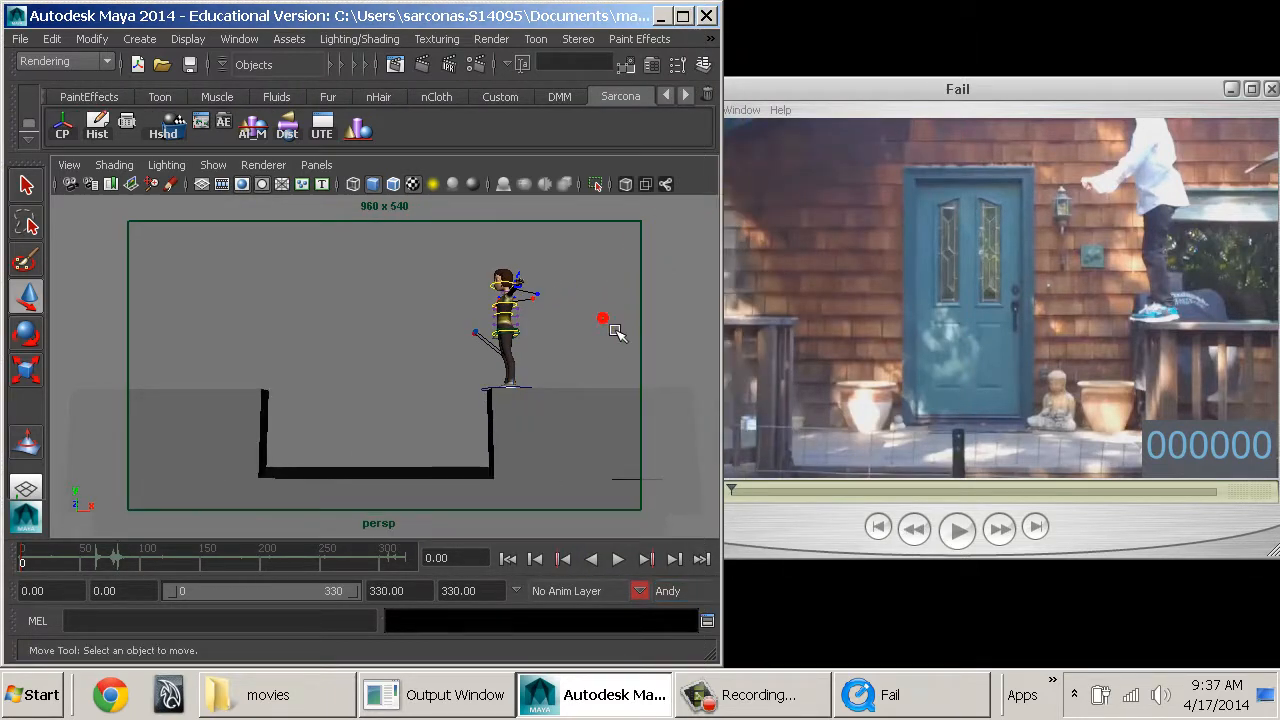
# Move the whole Andy character slightly forward to the inner edge of the raised ledge and select the view's camera.
pyautogui.click(498, 392)
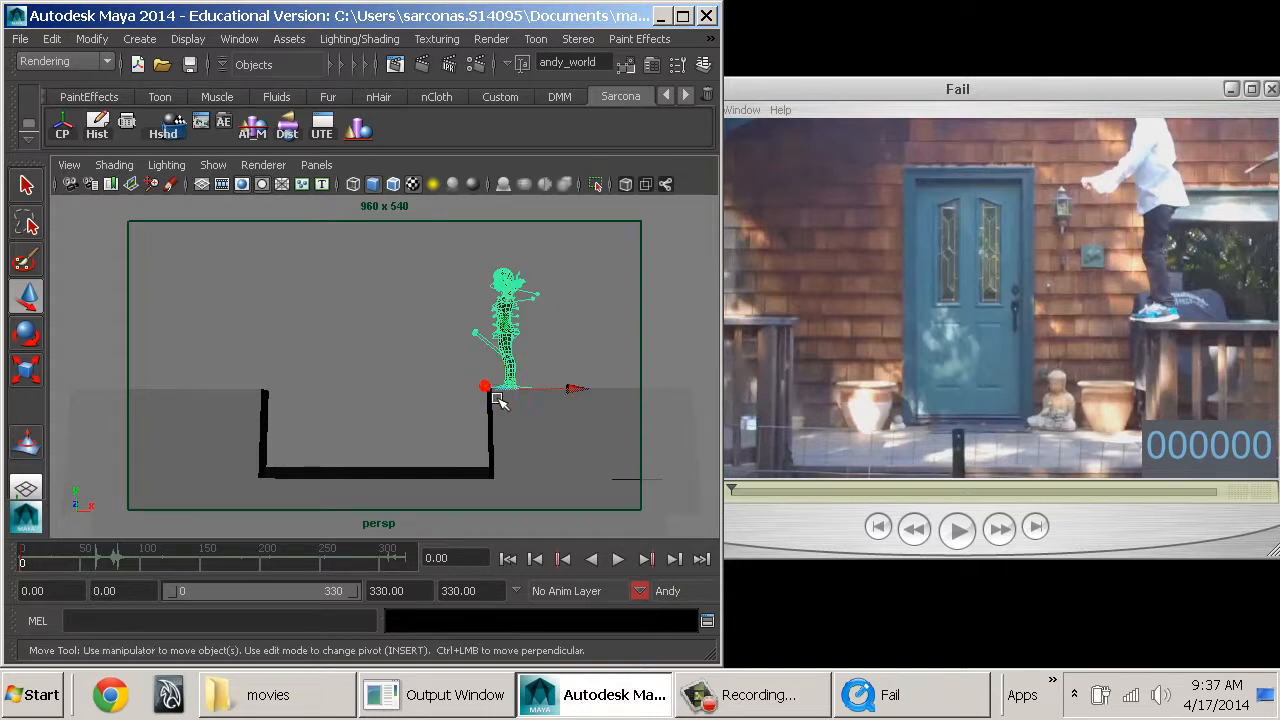
pyautogui.click(550, 408)
pyautogui.hotkey('ctrl', 'z')
pyautogui.press('w')
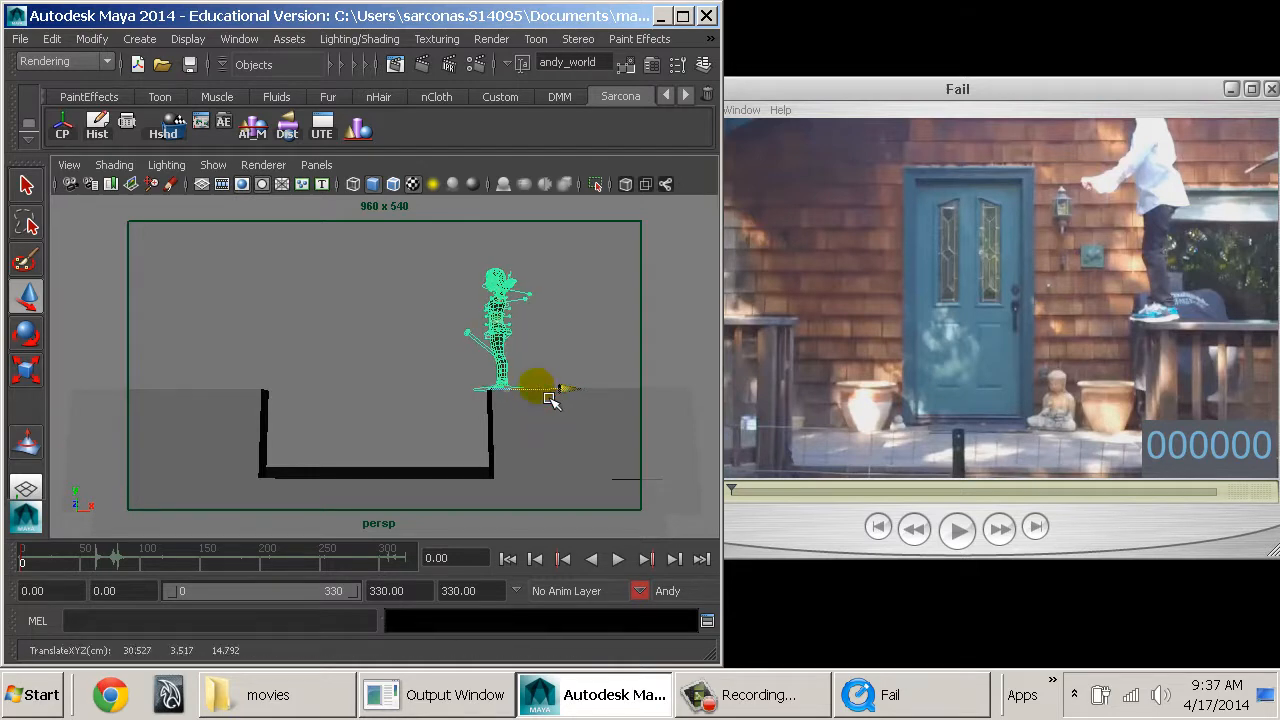
pyautogui.press('e')
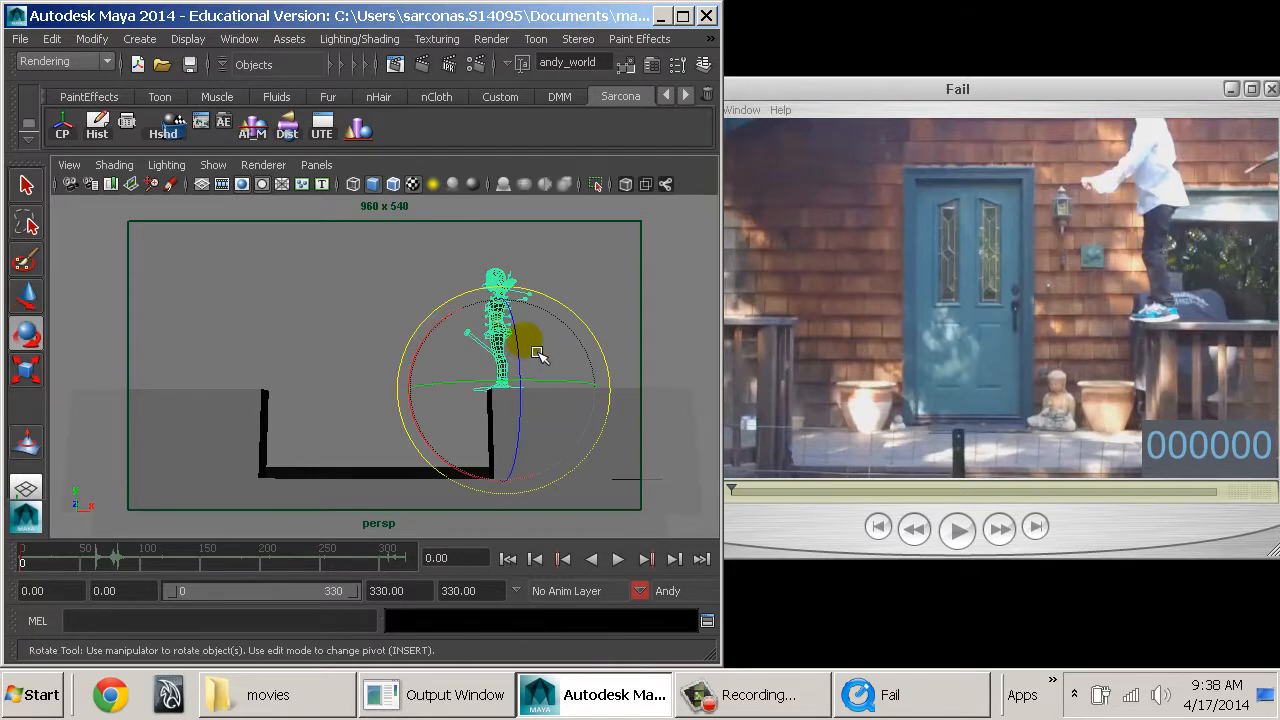
pyautogui.click(77, 183)
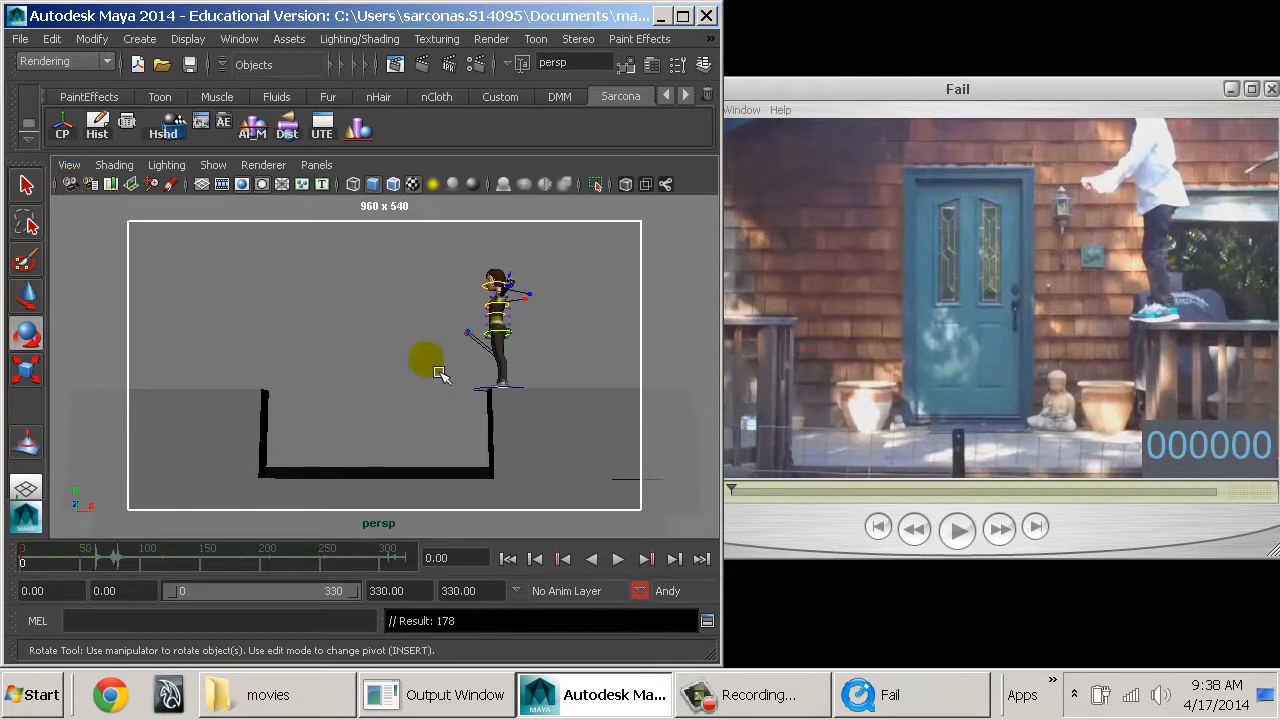
# Bring Andy's outstretched left arm down toward the waist using its IK control.
pyautogui.keyDown('alt'); pyautogui.moveTo(394, 331); pyautogui.dragTo(486, 366); pyautogui.keyUp('alt')
pyautogui.keyDown('alt'); pyautogui.moveTo(471, 419); pyautogui.dragTo(503, 389, button='right'); pyautogui.keyUp('alt')
pyautogui.keyDown('alt'); pyautogui.moveTo(481, 451); pyautogui.dragTo(494, 433, button='middle'); pyautogui.keyUp('alt')
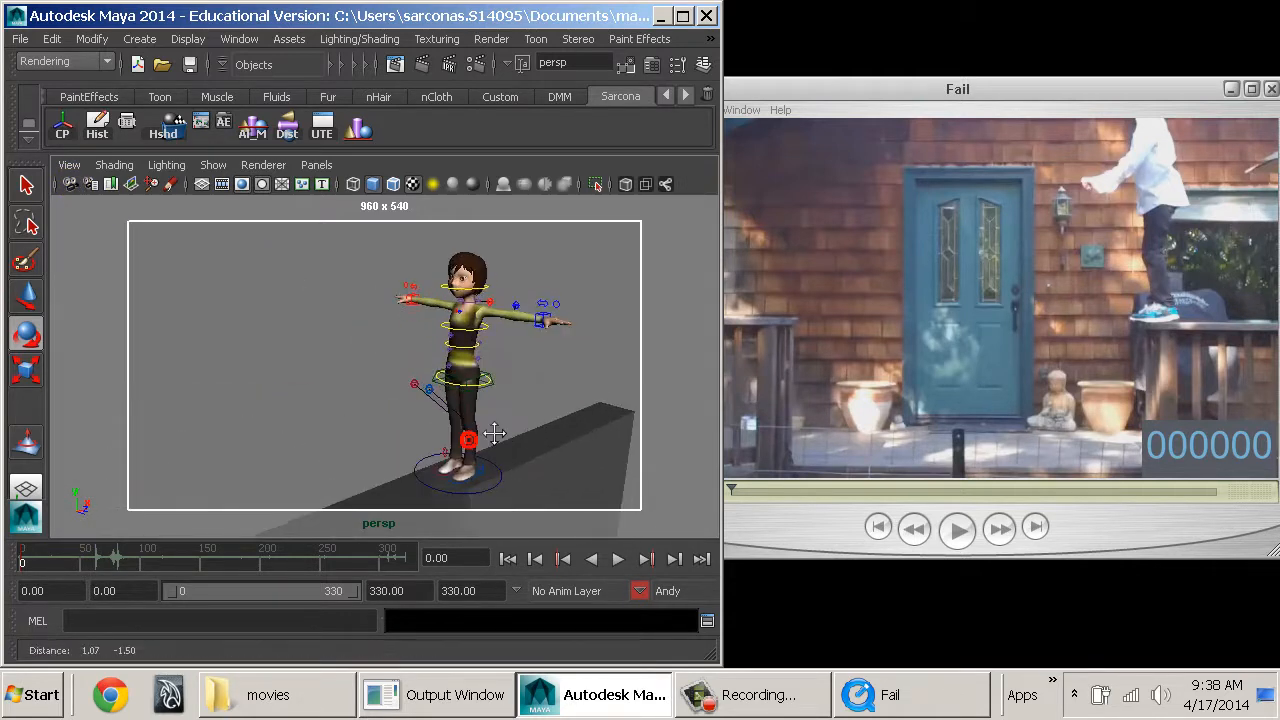
pyautogui.keyDown('alt'); pyautogui.moveTo(490, 435); pyautogui.dragTo(523, 429, button='right'); pyautogui.keyUp('alt')
pyautogui.keyDown('alt'); pyautogui.moveTo(523, 429); pyautogui.dragTo(436, 472, button='middle'); pyautogui.keyUp('alt')
pyautogui.click(500, 352)
pyautogui.press('w')
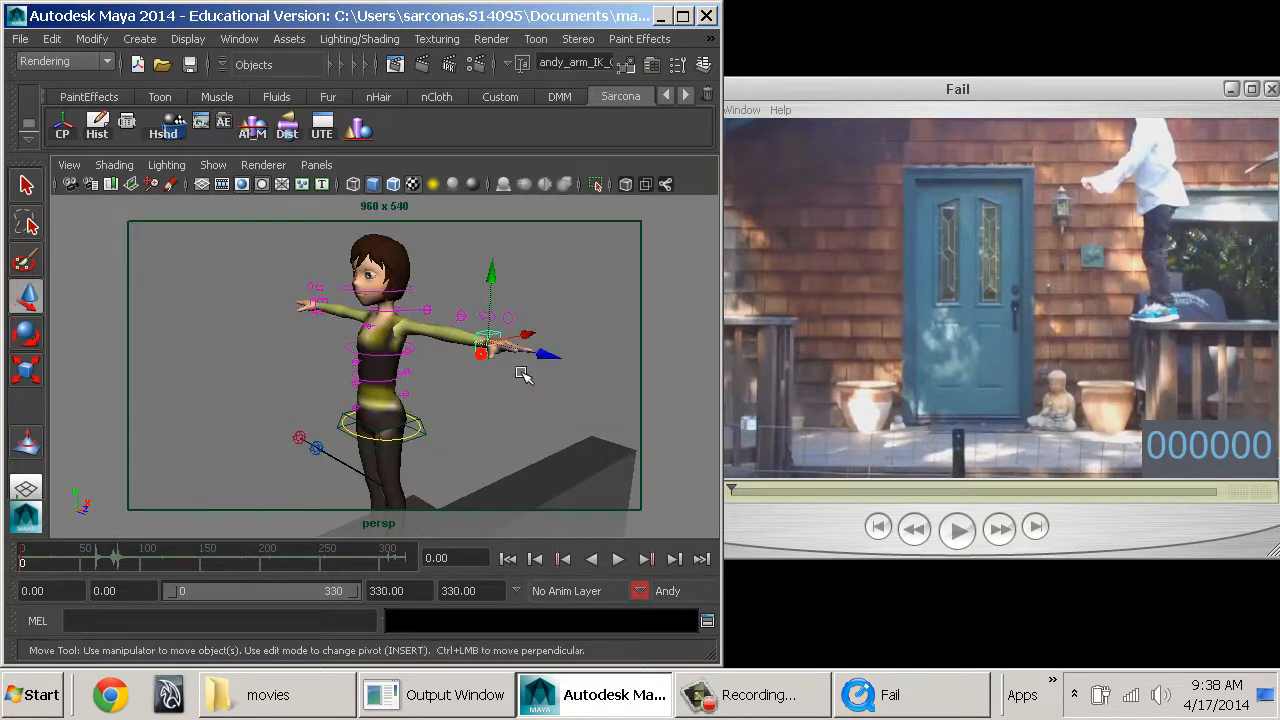
pyautogui.moveTo(528, 364); pyautogui.dragTo(460, 345)
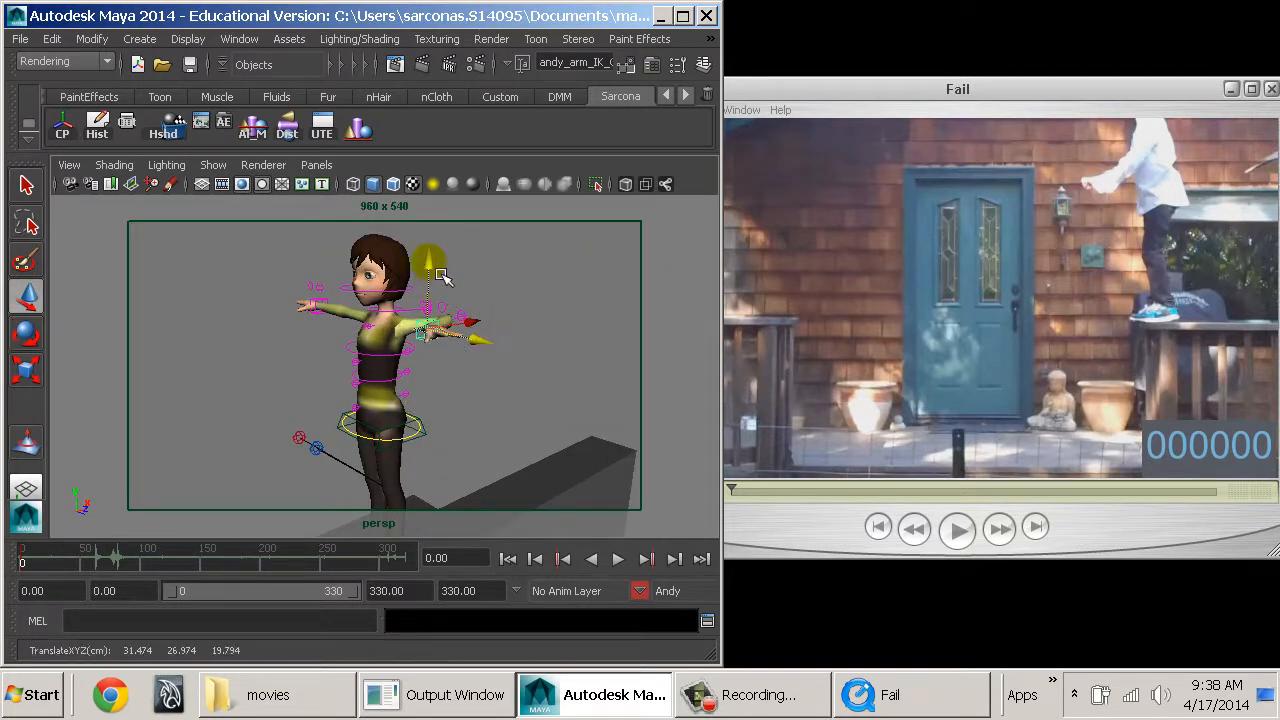
# Rotate Andy's left hand to a relaxed angle and reposition its IK control close to the hip.
pyautogui.press('e')
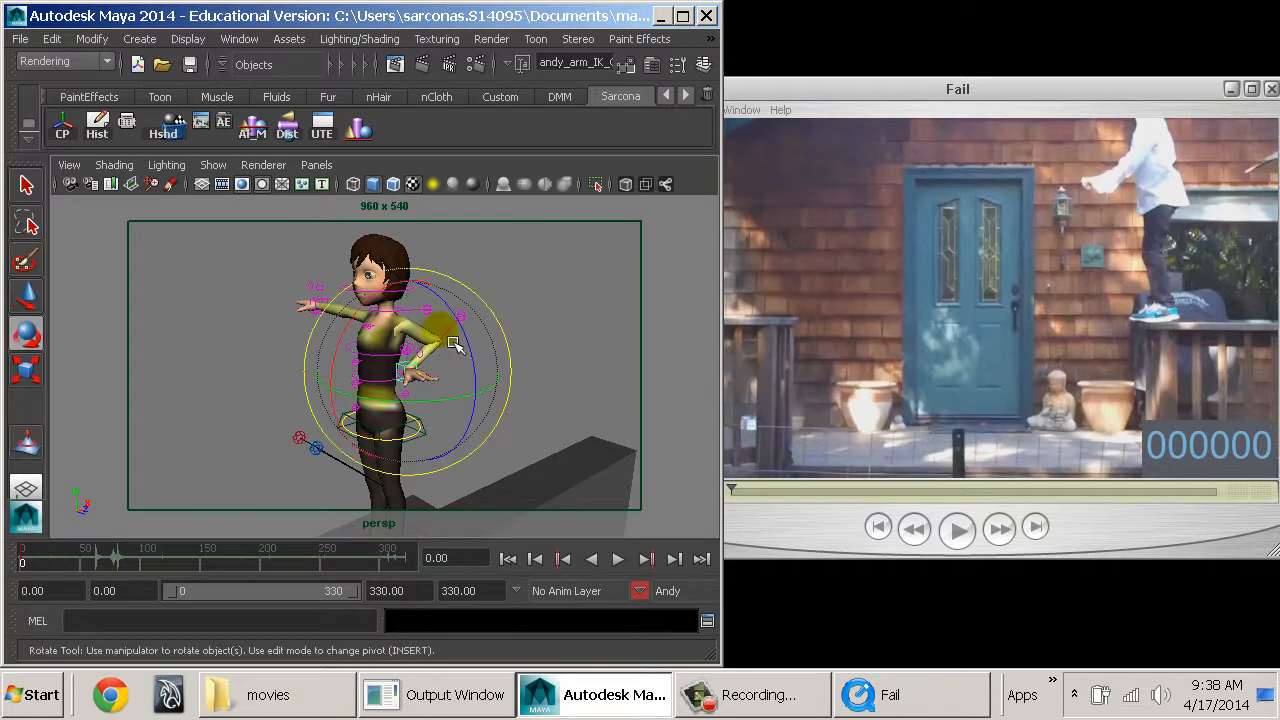
pyautogui.moveTo(474, 344); pyautogui.dragTo(464, 487)
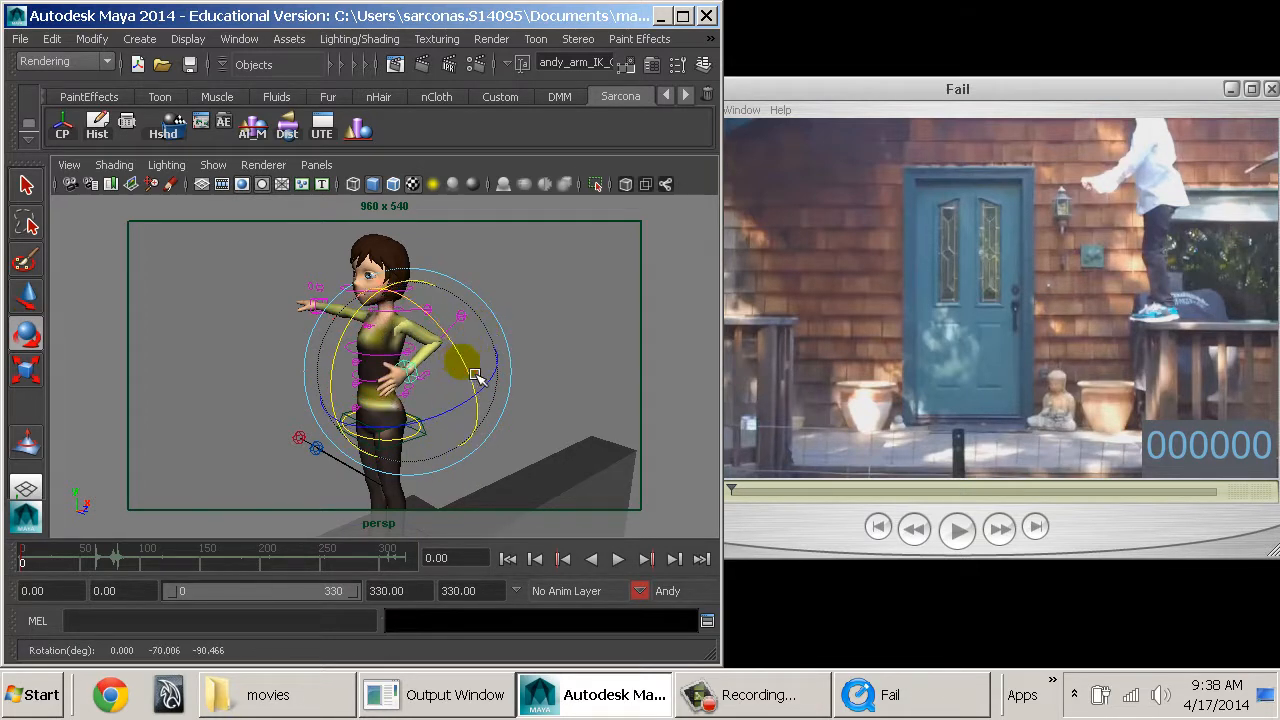
pyautogui.press('w')
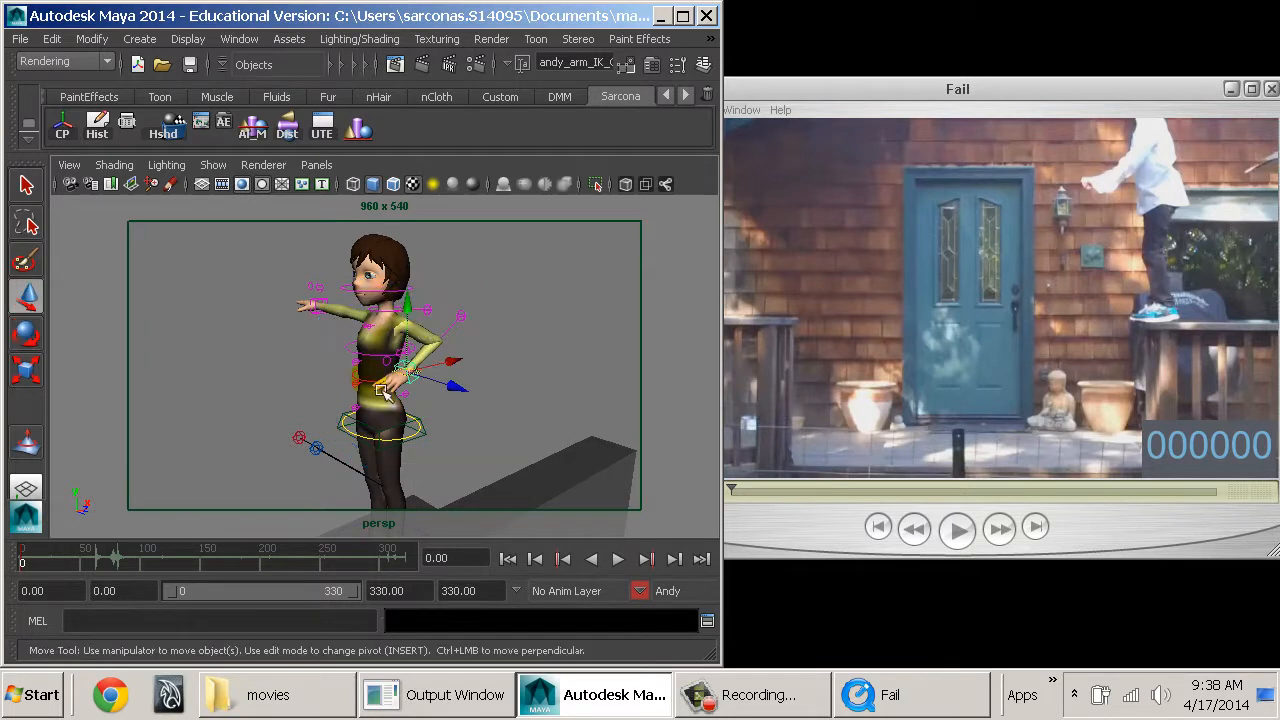
pyautogui.scroll(4, 458, 373)
pyautogui.moveTo(458, 373); pyautogui.dragTo(395, 397)
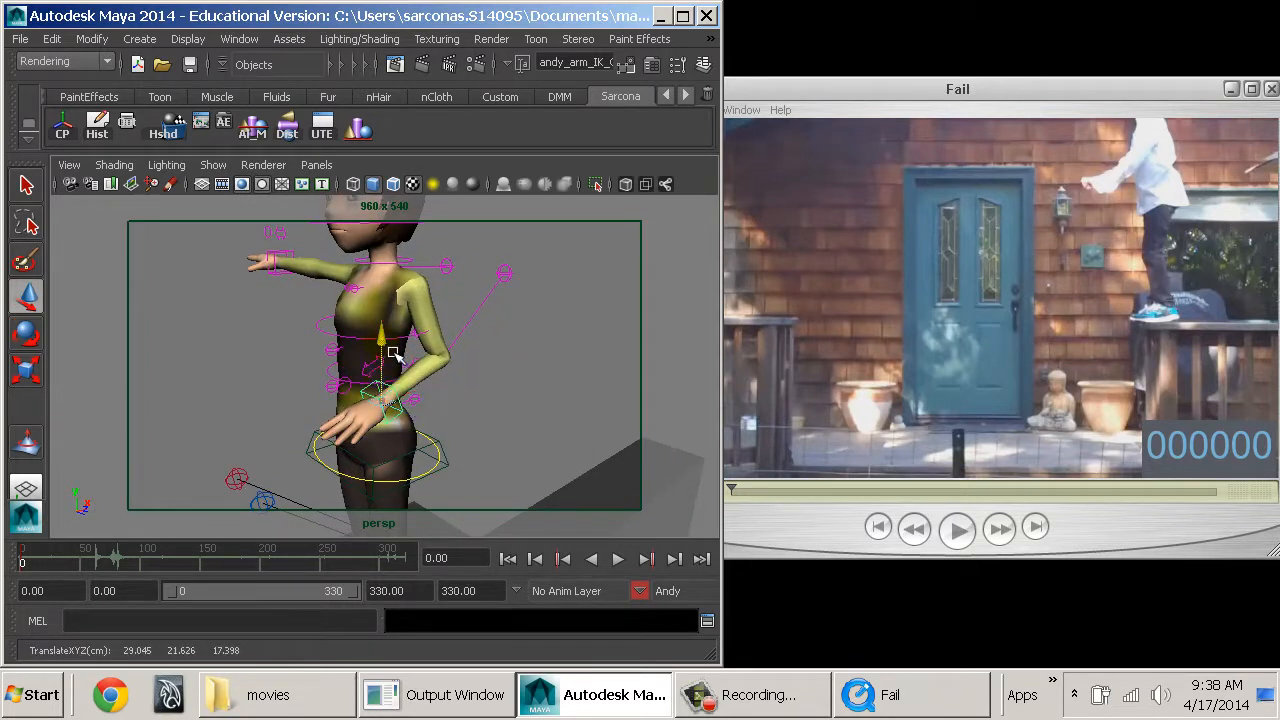
pyautogui.keyDown('alt'); pyautogui.moveTo(393, 353); pyautogui.dragTo(540, 308); pyautogui.keyUp('alt')
pyautogui.keyDown('alt'); pyautogui.moveTo(540, 308); pyautogui.dragTo(586, 263, button='middle'); pyautogui.keyUp('alt')
pyautogui.keyDown('alt'); pyautogui.moveTo(470, 370); pyautogui.dragTo(603, 463, button='right'); pyautogui.keyUp('alt')
pyautogui.keyDown('alt'); pyautogui.moveTo(500, 400); pyautogui.dragTo(478, 363, button='middle'); pyautogui.keyUp('alt')
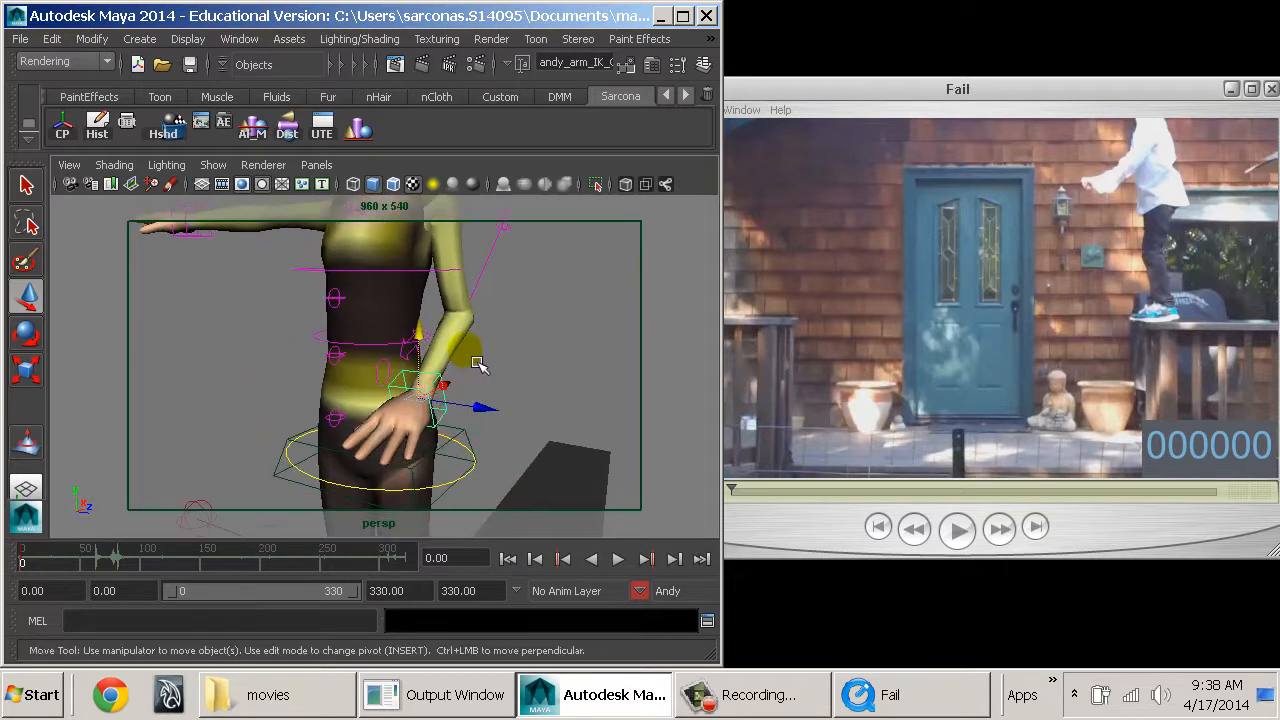
# Show an enlarged Channel Box for the left finger control and set Index, Middle, Ring and Pinky 1 to 3 to 2.6.
pyautogui.click(704, 64)
pyautogui.keyDown('alt'); pyautogui.moveTo(366, 349); pyautogui.dragTo(387, 376); pyautogui.keyUp('alt')
pyautogui.click(366, 342)
pyautogui.scroll(-1, 643, 302)
pyautogui.scroll(1, 643, 302)
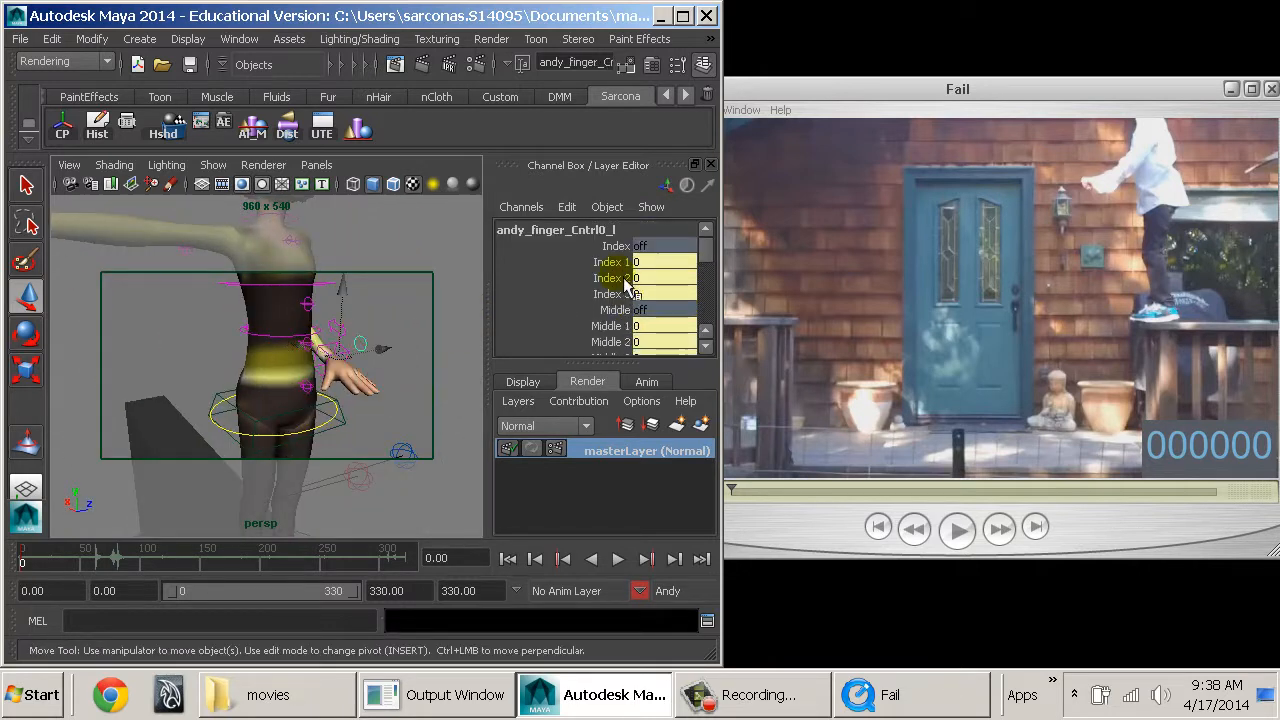
pyautogui.moveTo(617, 261); pyautogui.dragTo(613, 373)
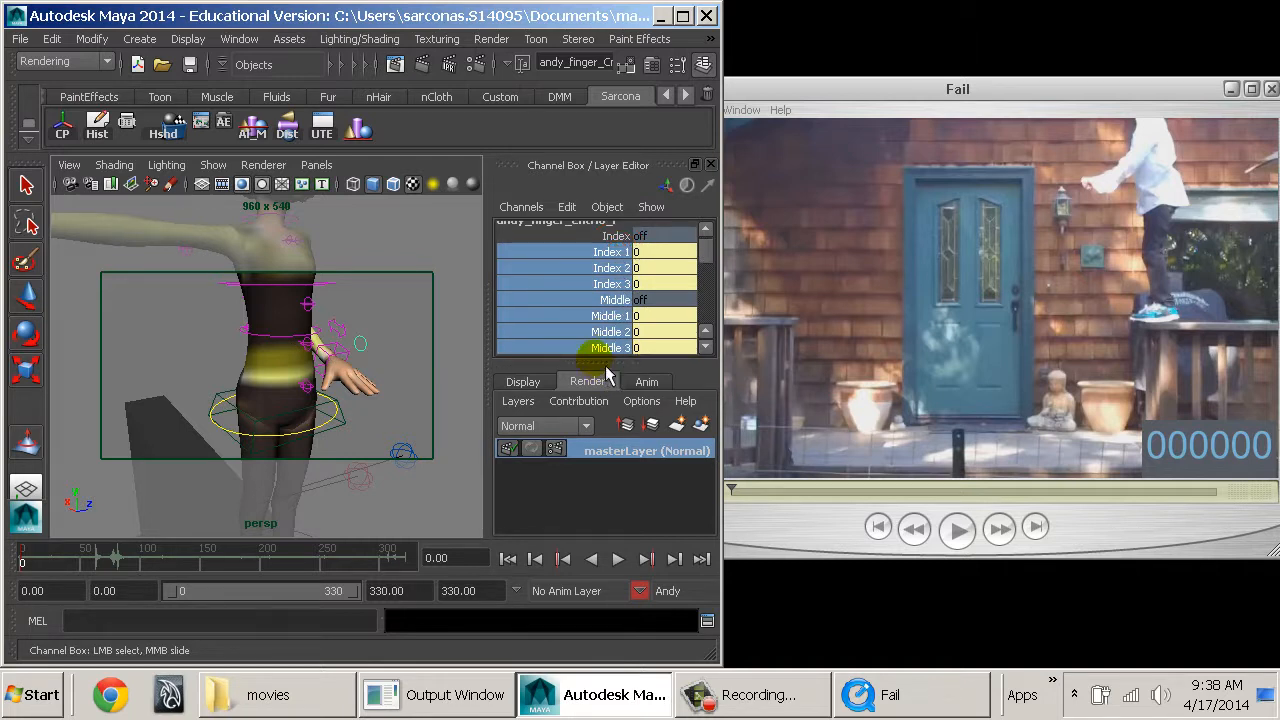
pyautogui.moveTo(610, 412); pyautogui.dragTo(600, 513)
pyautogui.scroll(-1, 626, 395)
pyautogui.keyDown('shift'); pyautogui.click(613, 431); pyautogui.keyUp('shift')
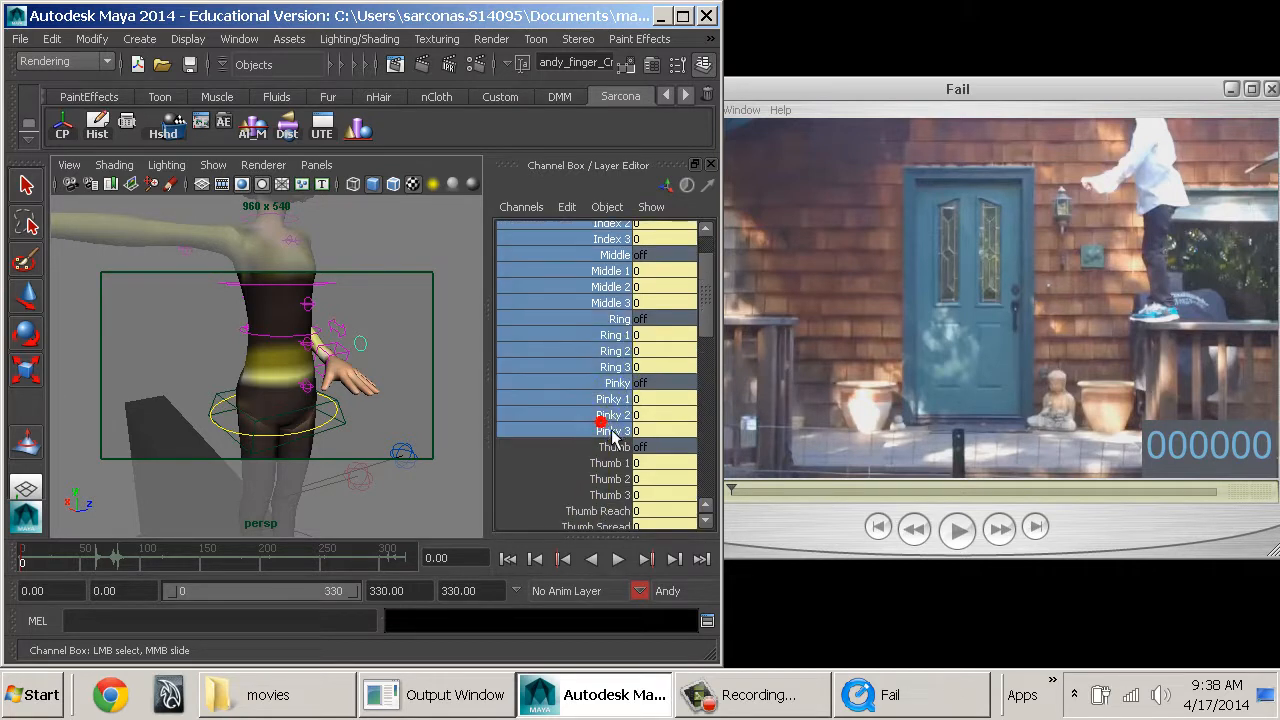
pyautogui.moveTo(416, 379); pyautogui.dragTo(420, 379, button='middle')
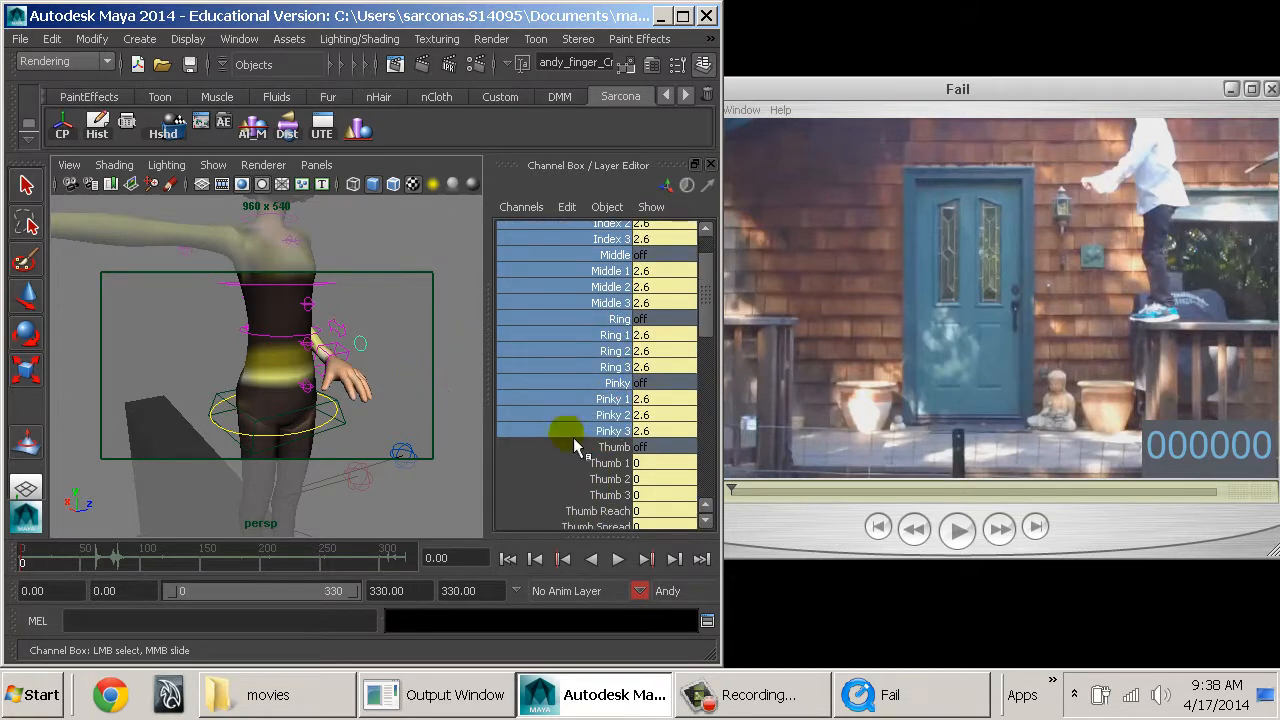
# Set the left hand's Thumb 1, 2 and 3 to 1.6 and its All Spread to -6.2.
pyautogui.moveTo(596, 463); pyautogui.dragTo(596, 495)
pyautogui.moveTo(463, 437); pyautogui.dragTo(440, 438, button='middle')
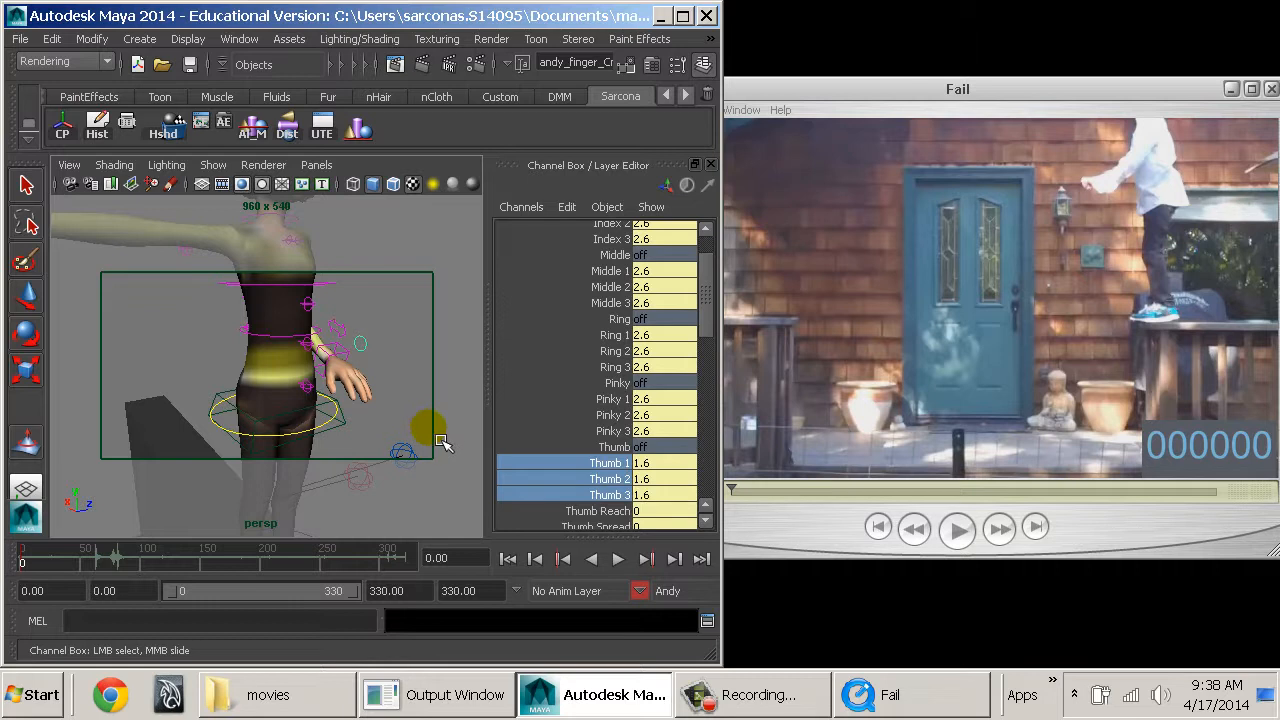
pyautogui.scroll(-3, 600, 412)
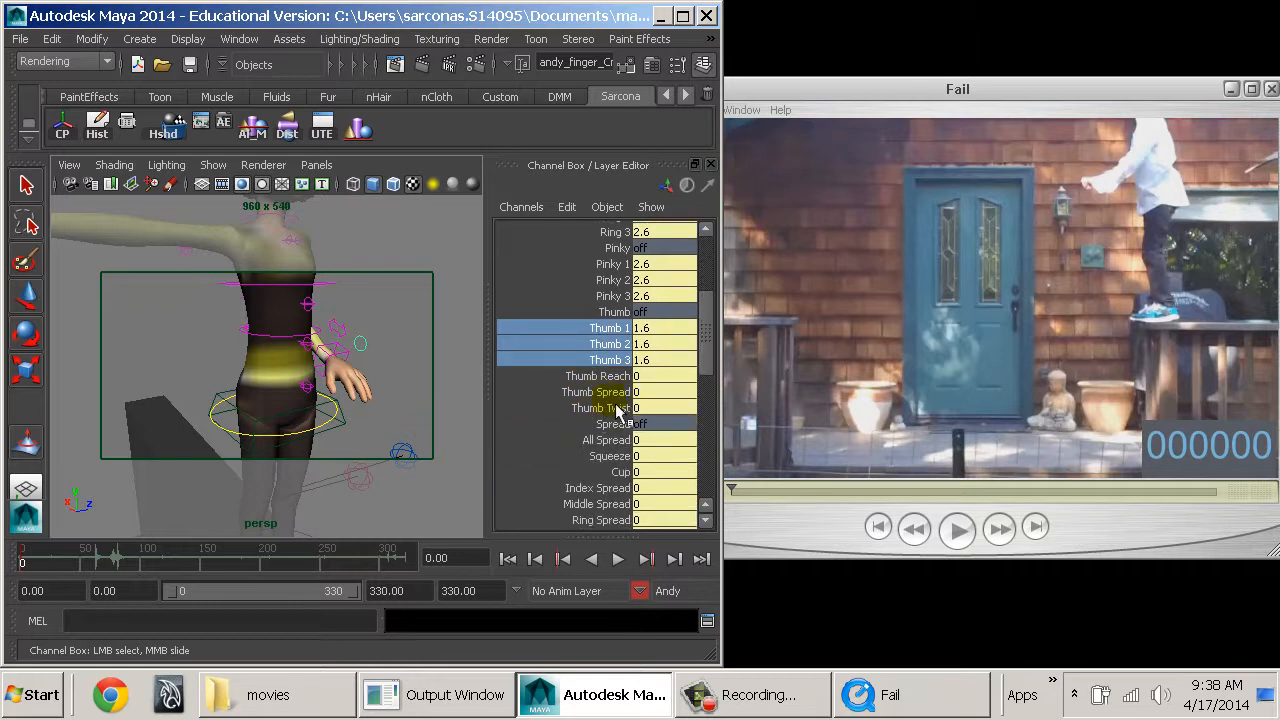
pyautogui.click(606, 440)
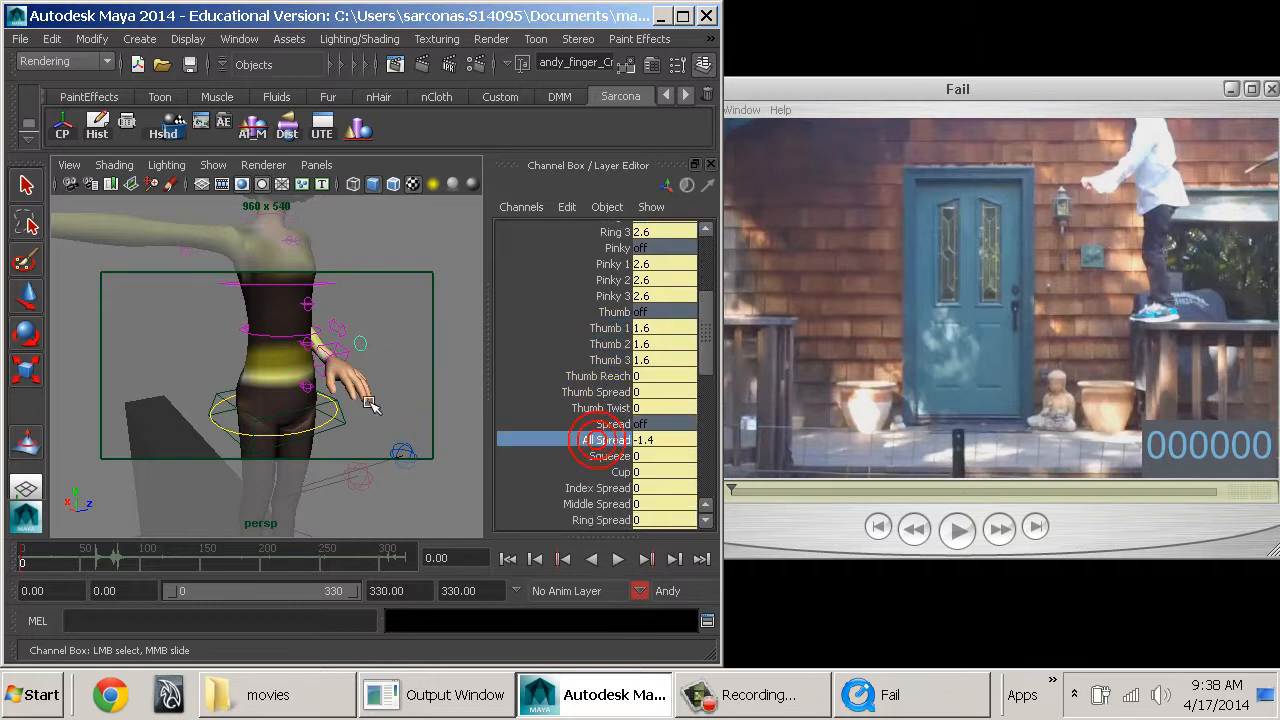
pyautogui.moveTo(369, 402); pyautogui.dragTo(345, 399, button='middle')
pyautogui.keyDown('alt'); pyautogui.moveTo(386, 383); pyautogui.dragTo(319, 349); pyautogui.keyUp('alt')
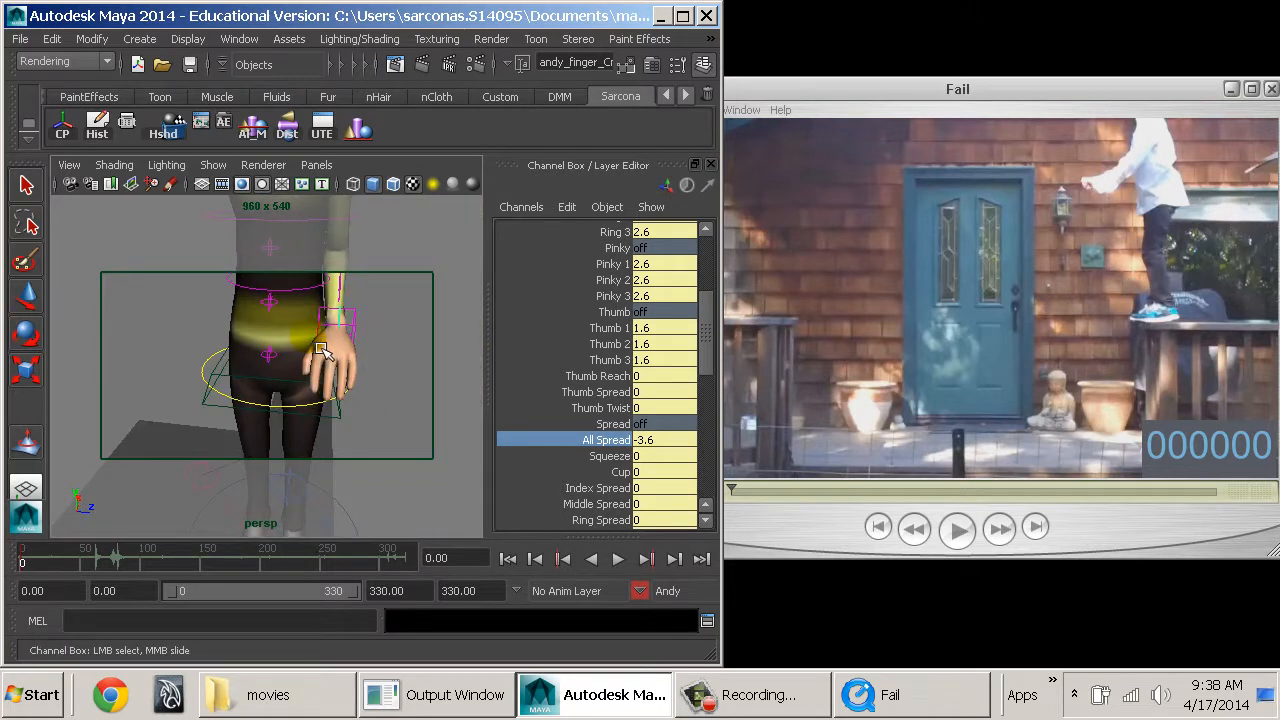
pyautogui.scroll(-1, 631, 428)
pyautogui.moveTo(372, 332); pyautogui.dragTo(318, 334, button='middle')
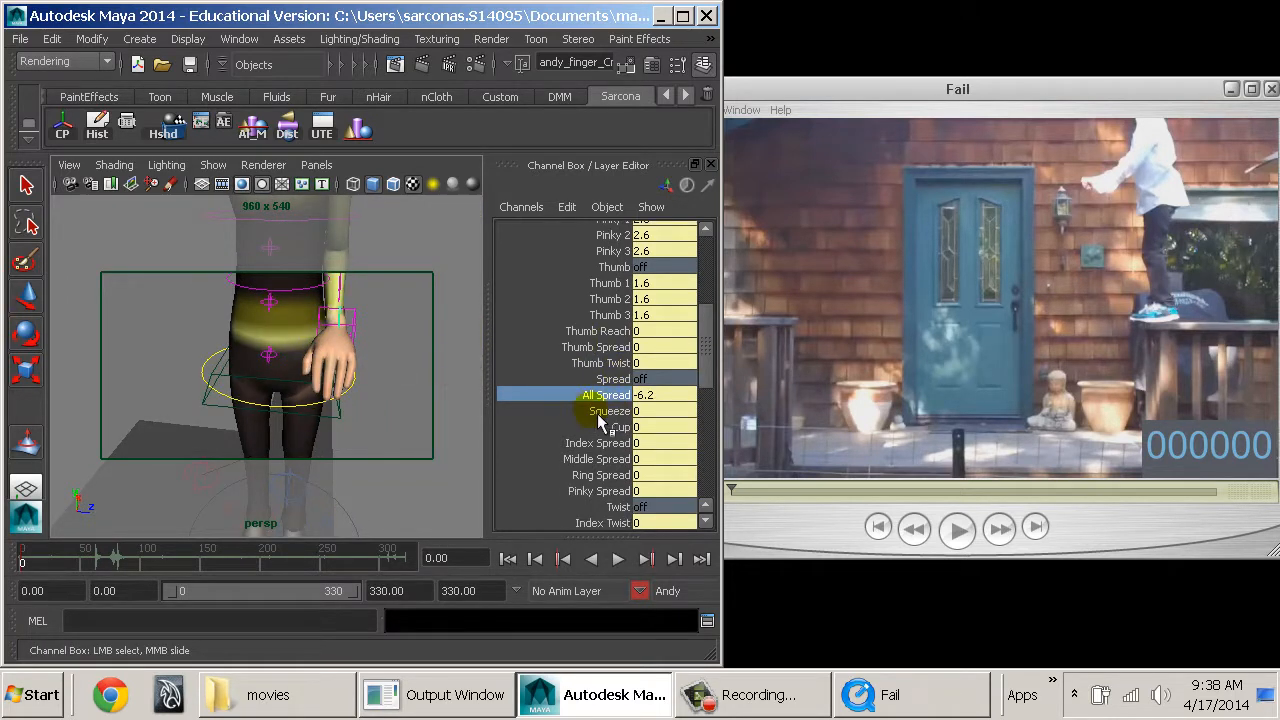
# Curl the left fingers further by setting Index, Middle, Ring and Pinky 1 to 3 to 6.8.
pyautogui.scroll(5, 612, 400)
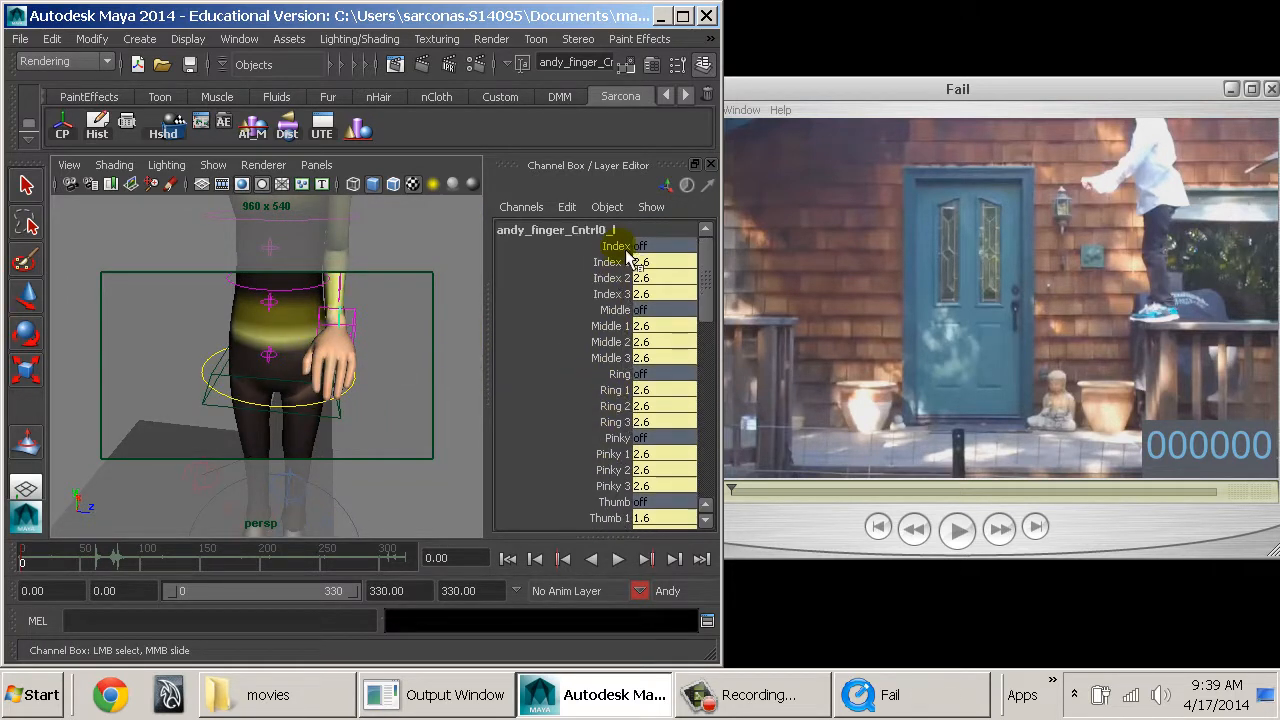
pyautogui.moveTo(618, 270); pyautogui.dragTo(609, 487)
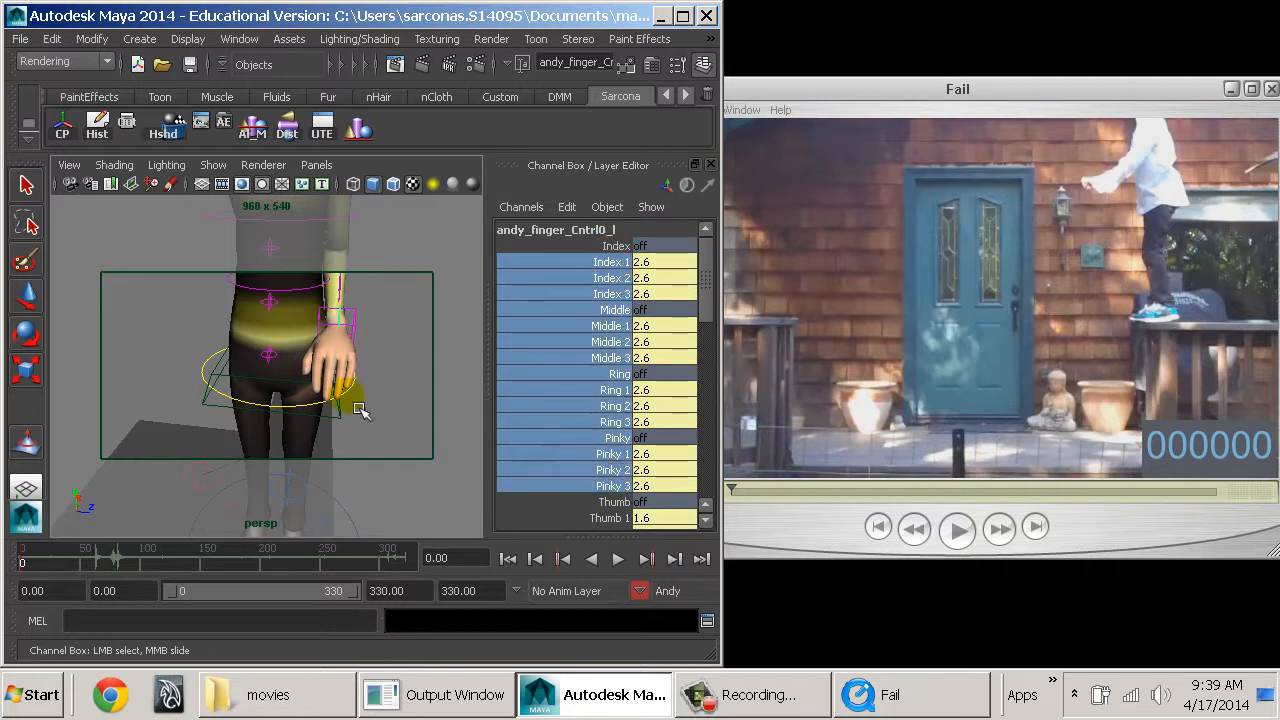
pyautogui.moveTo(350, 398); pyautogui.dragTo(405, 410, button='middle')
pyautogui.keyDown('alt'); pyautogui.moveTo(453, 381); pyautogui.dragTo(60, 238); pyautogui.keyUp('alt')
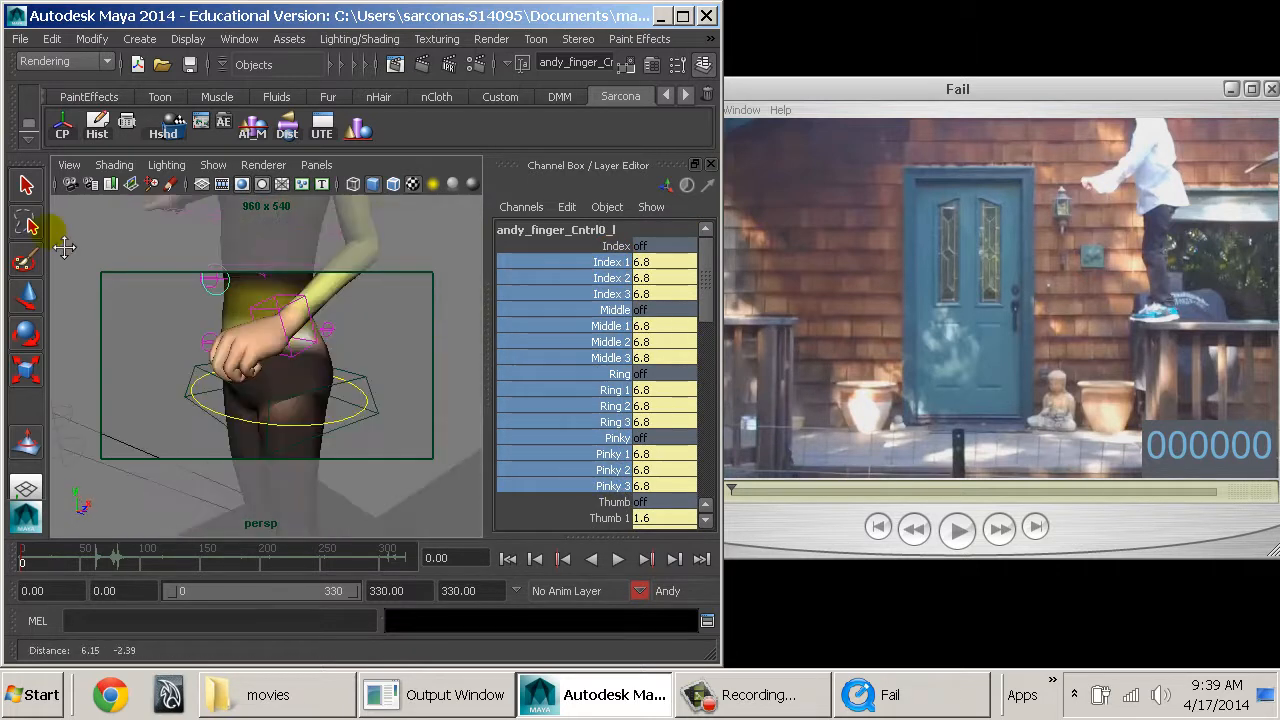
pyautogui.keyDown('alt'); pyautogui.moveTo(213, 416); pyautogui.dragTo(387, 374); pyautogui.keyUp('alt')
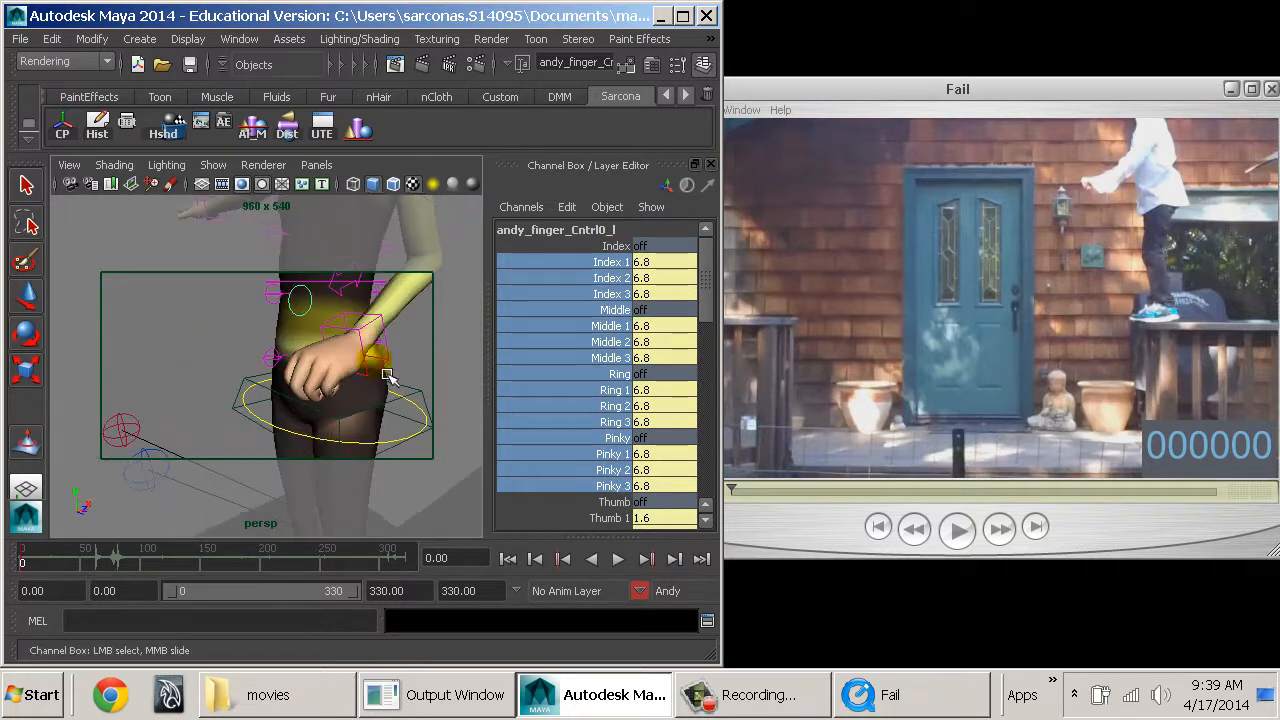
# Set the left hand's base finger joints, Index 1, Middle 1, Ring 1 and Pinky 1, to 9.4.
pyautogui.click(614, 262)
pyautogui.keyDown('ctrl'); pyautogui.click(613, 324); pyautogui.keyUp('ctrl')
pyautogui.keyDown('ctrl'); pyautogui.click(613, 390); pyautogui.keyUp('ctrl')
pyautogui.keyDown('ctrl'); pyautogui.click(612, 454); pyautogui.keyUp('ctrl')
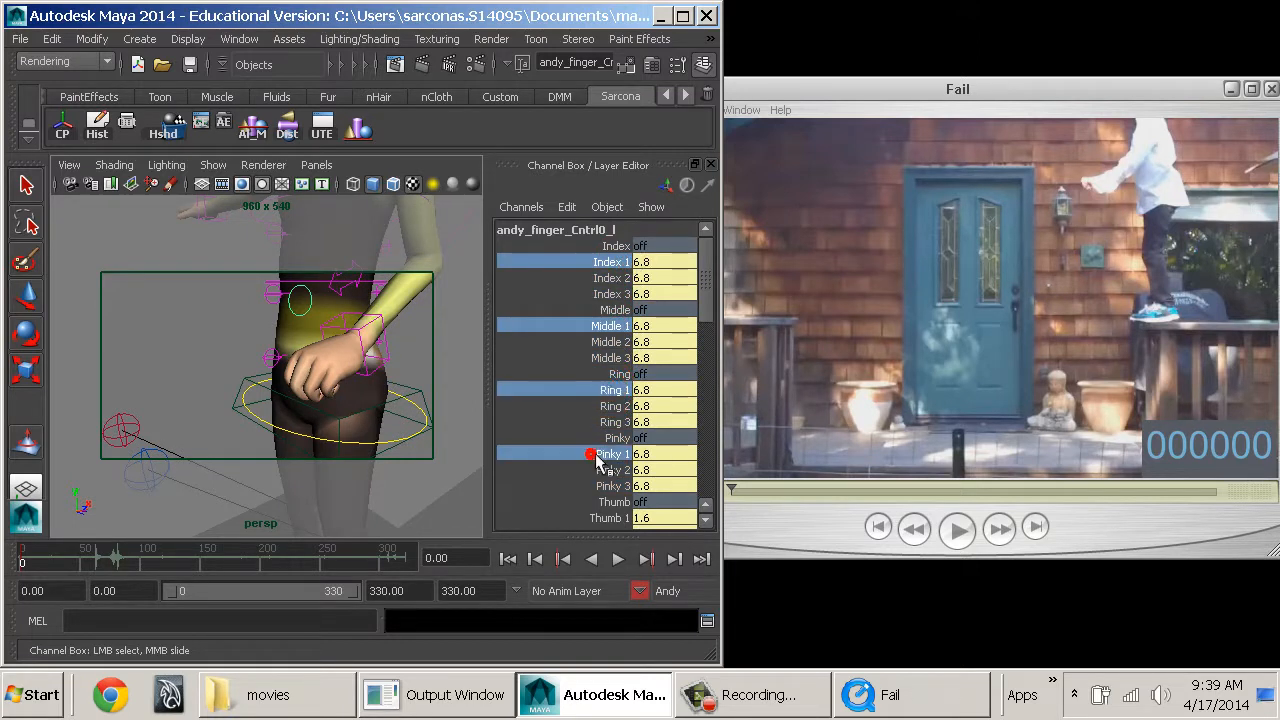
pyautogui.moveTo(356, 402); pyautogui.dragTo(381, 405, button='middle')
pyautogui.keyDown('alt'); pyautogui.moveTo(360, 402); pyautogui.dragTo(500, 391); pyautogui.keyUp('alt')
# Bend the left thumb inward by setting Thumb 1 to 3.2 and Thumb 3 to 4.6.
pyautogui.scroll(-3, 627, 447)
pyautogui.click(612, 428)
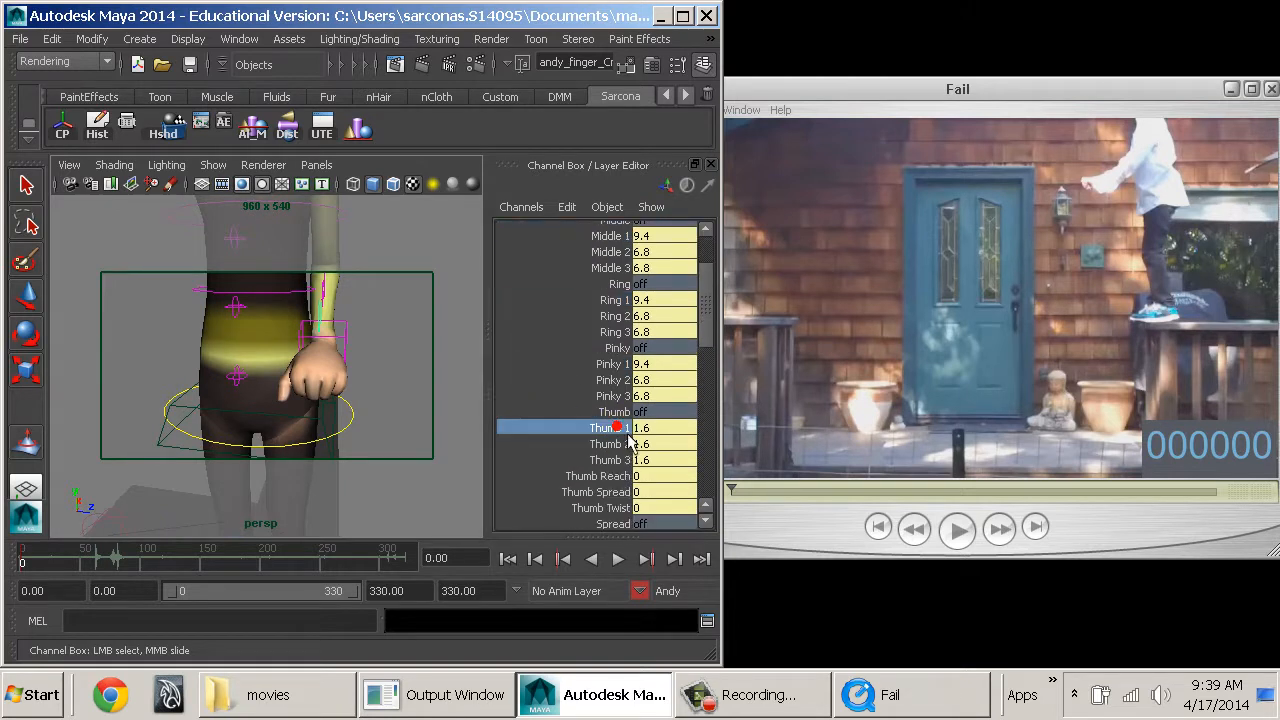
pyautogui.moveTo(404, 400); pyautogui.dragTo(456, 426, button='middle')
pyautogui.click(606, 461)
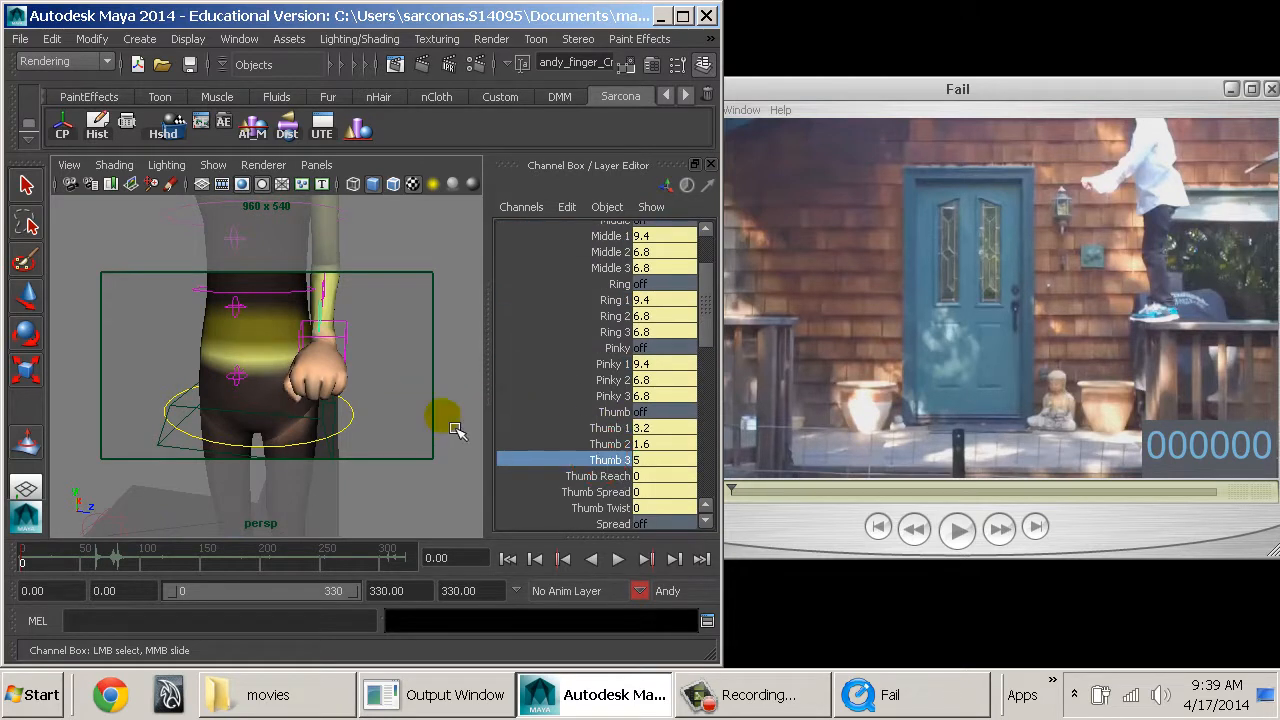
pyautogui.keyDown('alt'); pyautogui.moveTo(427, 334); pyautogui.dragTo(326, 360); pyautogui.keyUp('alt')
pyautogui.keyDown('alt'); pyautogui.moveTo(326, 360); pyautogui.dragTo(405, 394, button='middle'); pyautogui.keyUp('alt')
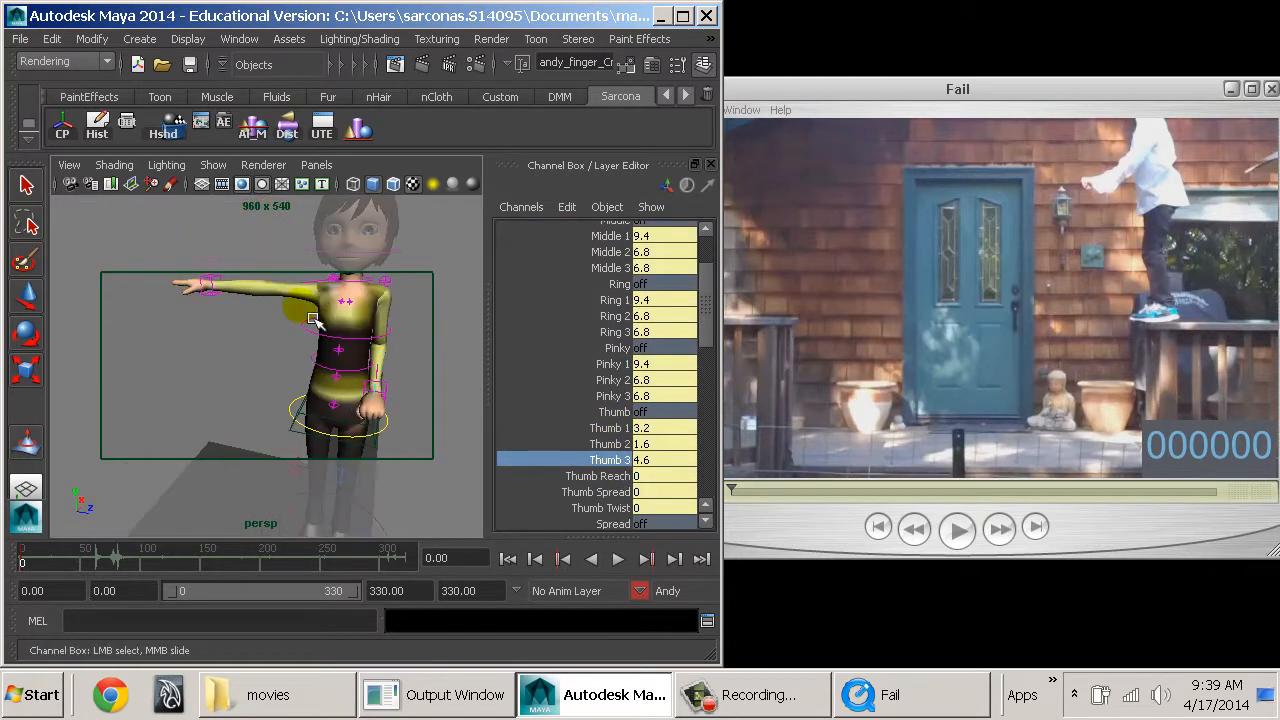
# Bring Andy's outstretched right arm down beside the body using its IK control.
pyautogui.click(222, 287)
pyautogui.press('w')
pyautogui.moveTo(226, 288); pyautogui.dragTo(315, 402)
pyautogui.keyDown('alt'); pyautogui.moveTo(237, 428); pyautogui.dragTo(370, 404, button='right'); pyautogui.keyUp('alt')
pyautogui.keyDown('alt'); pyautogui.moveTo(370, 404); pyautogui.dragTo(246, 417, button='middle'); pyautogui.keyUp('alt')
pyautogui.keyDown('alt'); pyautogui.moveTo(246, 417); pyautogui.dragTo(423, 344); pyautogui.keyUp('alt')
# Rotate Andy's right hand and reposition its IK control near the front of the hip.
pyautogui.moveTo(248, 380)
pyautogui.mouseDown()
pyautogui.moveTo(215, 390)
pyautogui.moveTo(248, 398)
pyautogui.moveTo(281, 386)
pyautogui.moveTo(268, 386)
pyautogui.moveTo(285, 370)
pyautogui.moveTo(230, 420)
pyautogui.moveTo(205, 455)
pyautogui.moveTo(213, 465)
pyautogui.moveTo(340, 440)
pyautogui.moveTo(320, 405)
pyautogui.moveTo(337, 388)
pyautogui.moveTo(272, 378)
pyautogui.mouseUp()
pyautogui.press('e')
pyautogui.press('w')
pyautogui.keyDown('alt'); pyautogui.moveTo(272, 378); pyautogui.dragTo(270, 387, button='middle'); pyautogui.keyUp('alt')
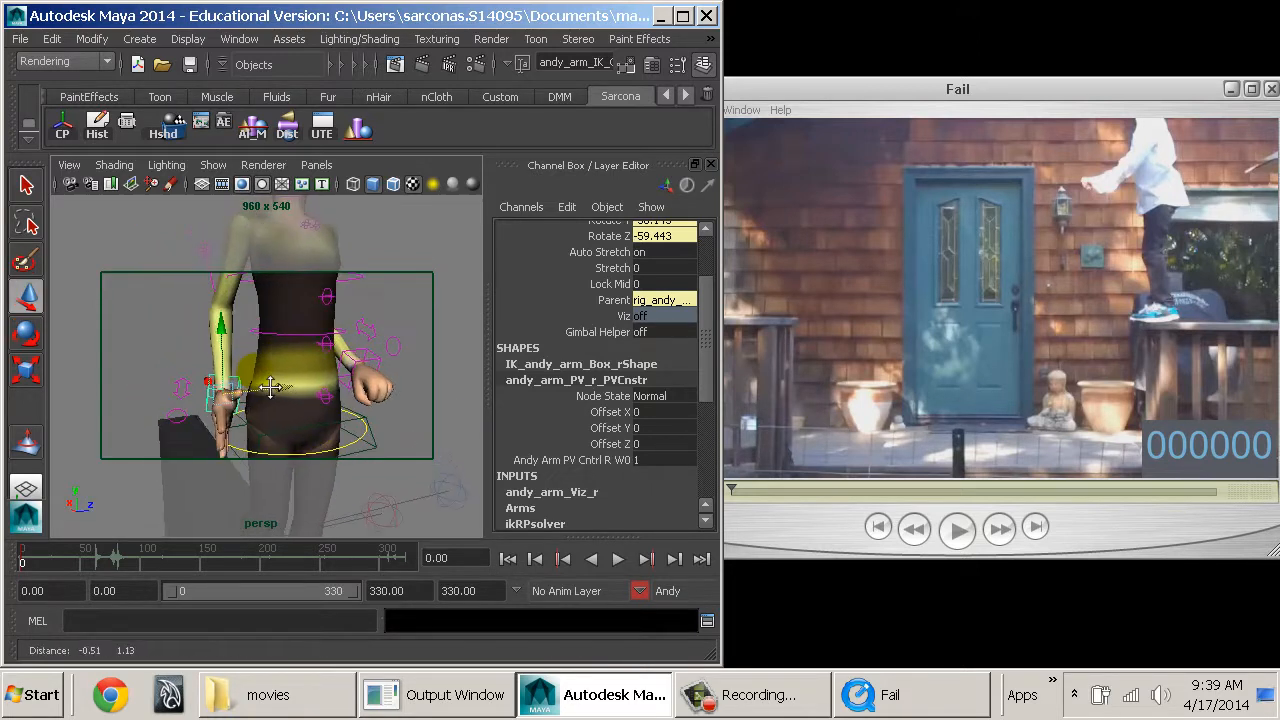
pyautogui.moveTo(210, 382); pyautogui.dragTo(236, 394)
pyautogui.keyDown('alt'); pyautogui.moveTo(209, 376); pyautogui.dragTo(291, 410); pyautogui.keyUp('alt')
pyautogui.press('e')
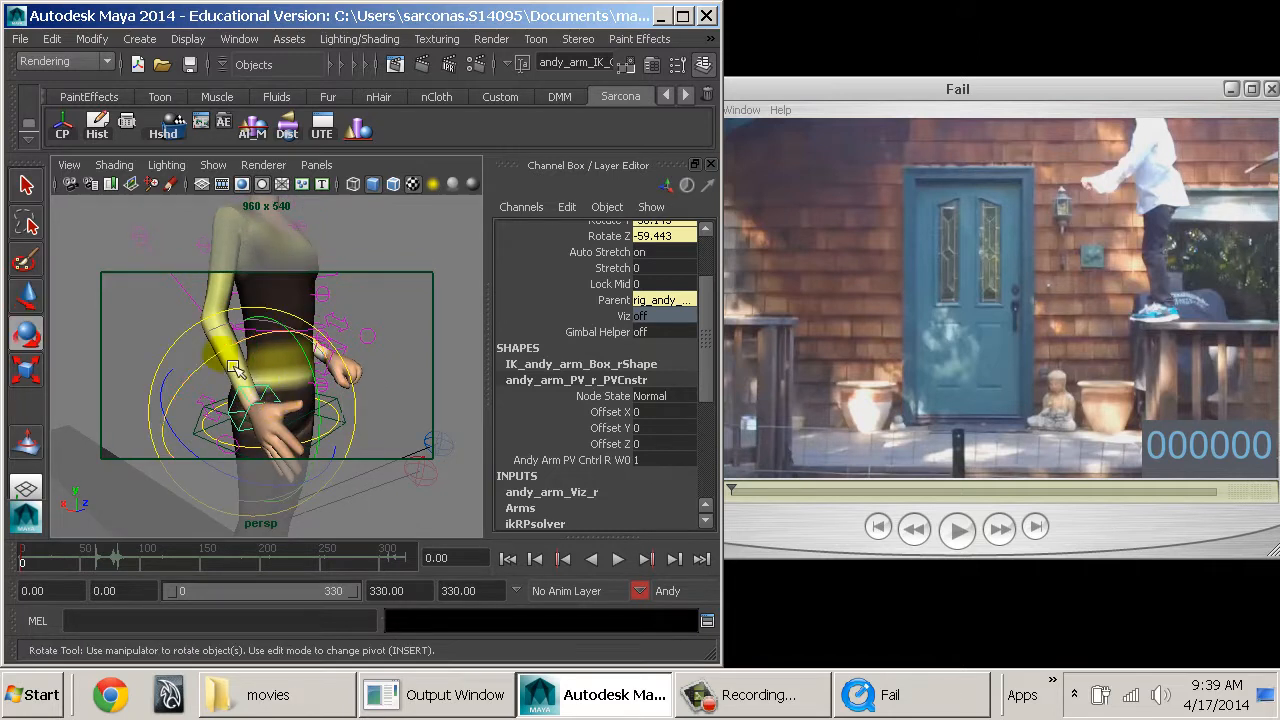
pyautogui.press('w')
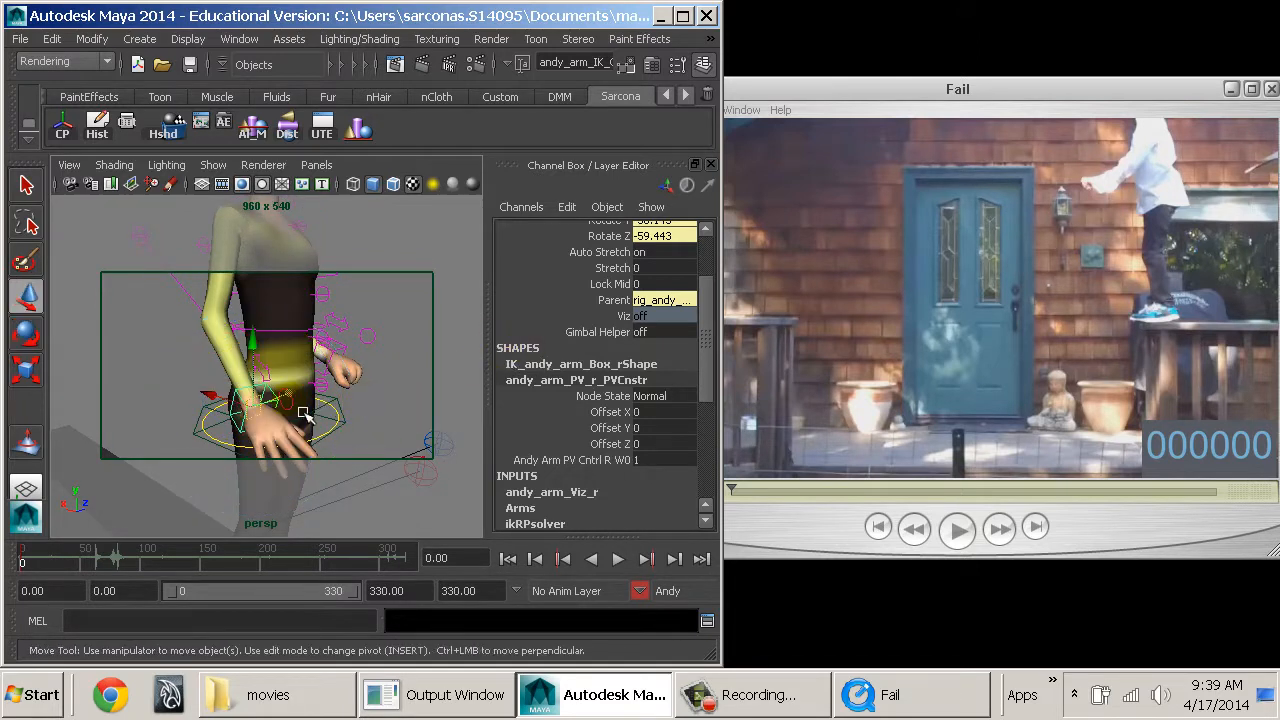
# Set Index 1, Middle 1, Ring 1 and Pinky 1 of the right finger control to 9.2.
pyautogui.click(305, 415)
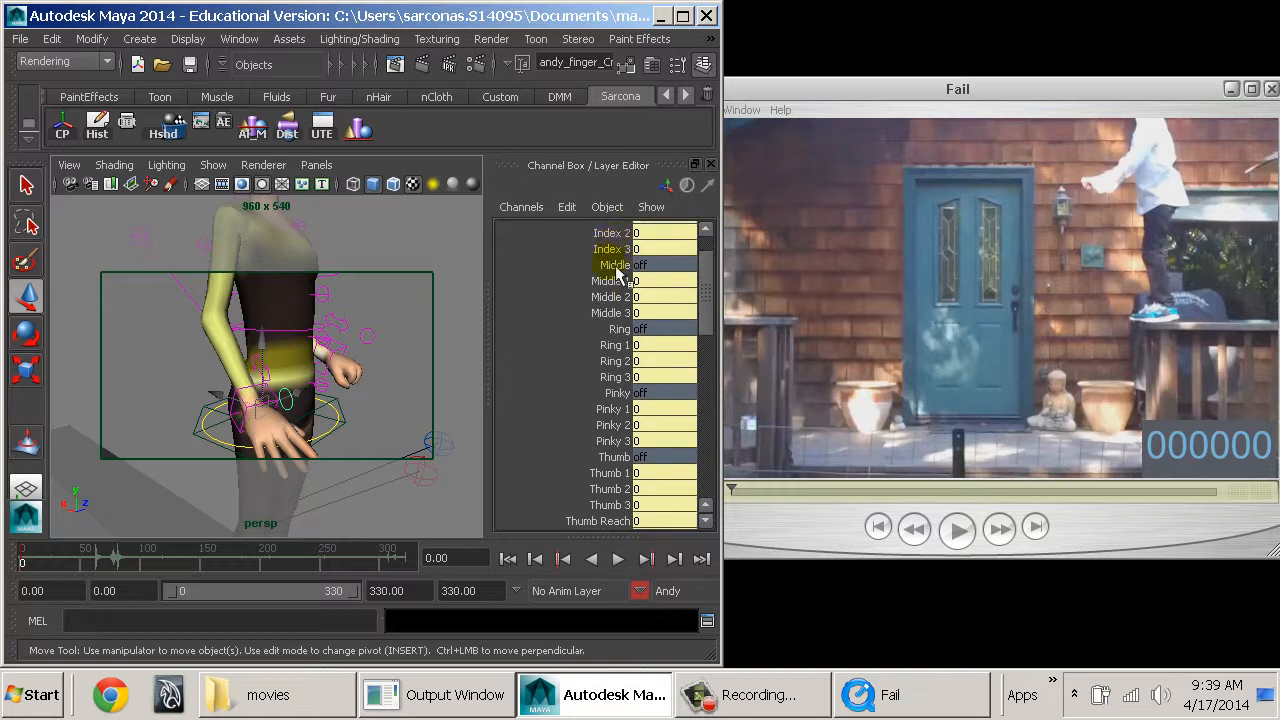
pyautogui.scroll(2, 615, 272)
pyautogui.click(612, 262)
pyautogui.keyDown('ctrl'); pyautogui.click(610, 326); pyautogui.keyUp('ctrl')
pyautogui.keyDown('ctrl'); pyautogui.click(601, 389); pyautogui.keyUp('ctrl')
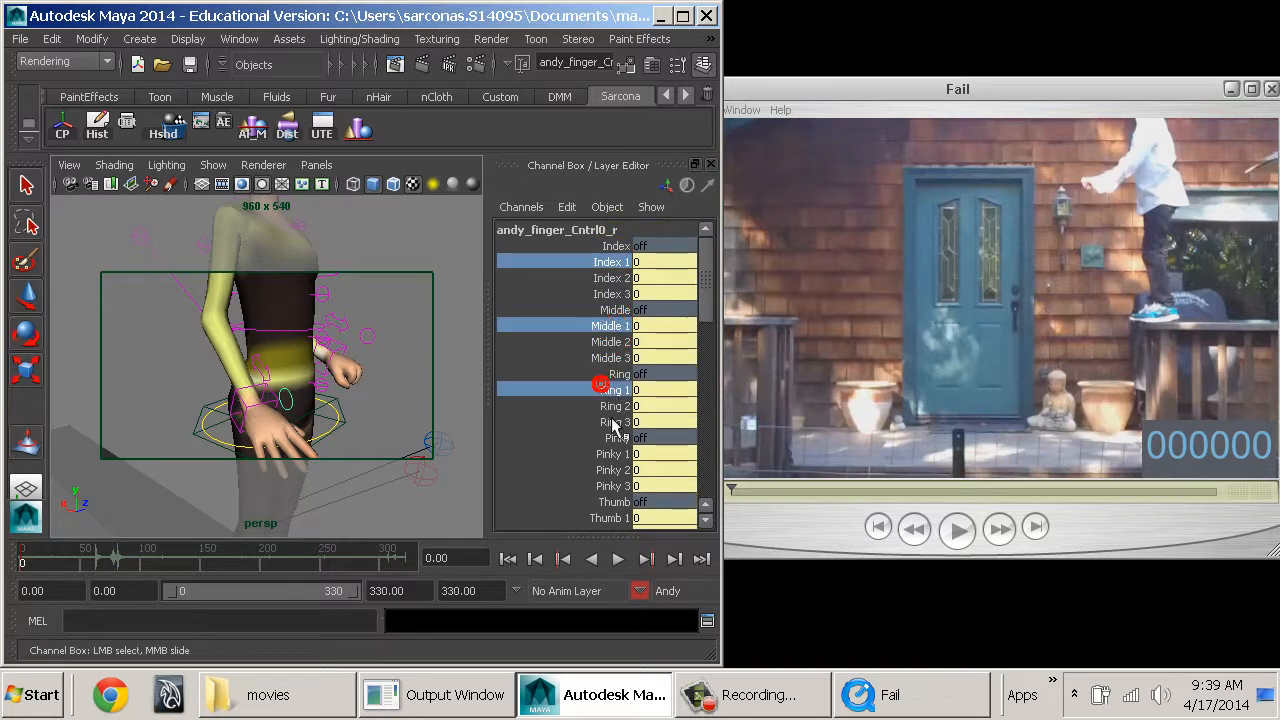
pyautogui.keyDown('ctrl'); pyautogui.click(610, 454); pyautogui.keyUp('ctrl')
pyautogui.moveTo(466, 414); pyautogui.dragTo(491, 434, button='middle')
# Set the second and third joints of the right index, middle, ring and pinky fingers to 5.2.
pyautogui.moveTo(630, 279); pyautogui.dragTo(631, 297)
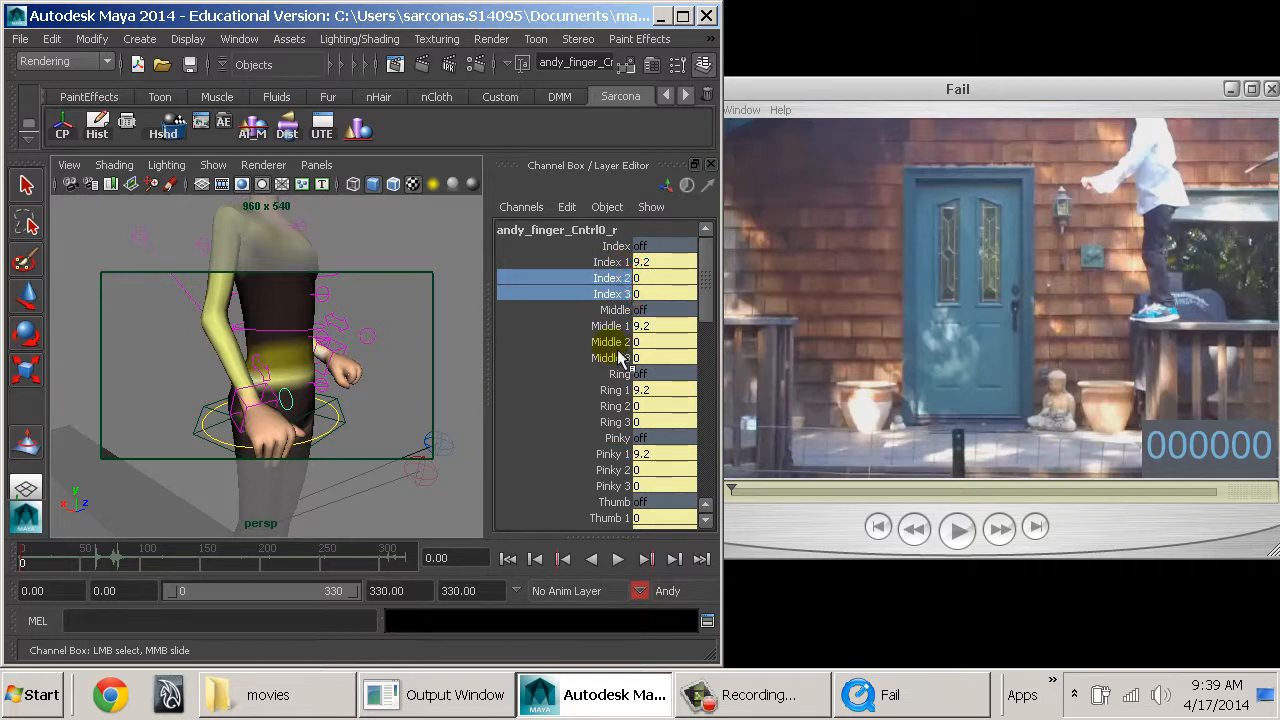
pyautogui.keyDown('ctrl'); pyautogui.moveTo(618, 342); pyautogui.dragTo(616, 360); pyautogui.keyUp('ctrl')
pyautogui.keyDown('ctrl'); pyautogui.moveTo(601, 403); pyautogui.dragTo(612, 423); pyautogui.keyUp('ctrl')
pyautogui.keyDown('ctrl'); pyautogui.moveTo(610, 478); pyautogui.dragTo(612, 486); pyautogui.keyUp('ctrl')
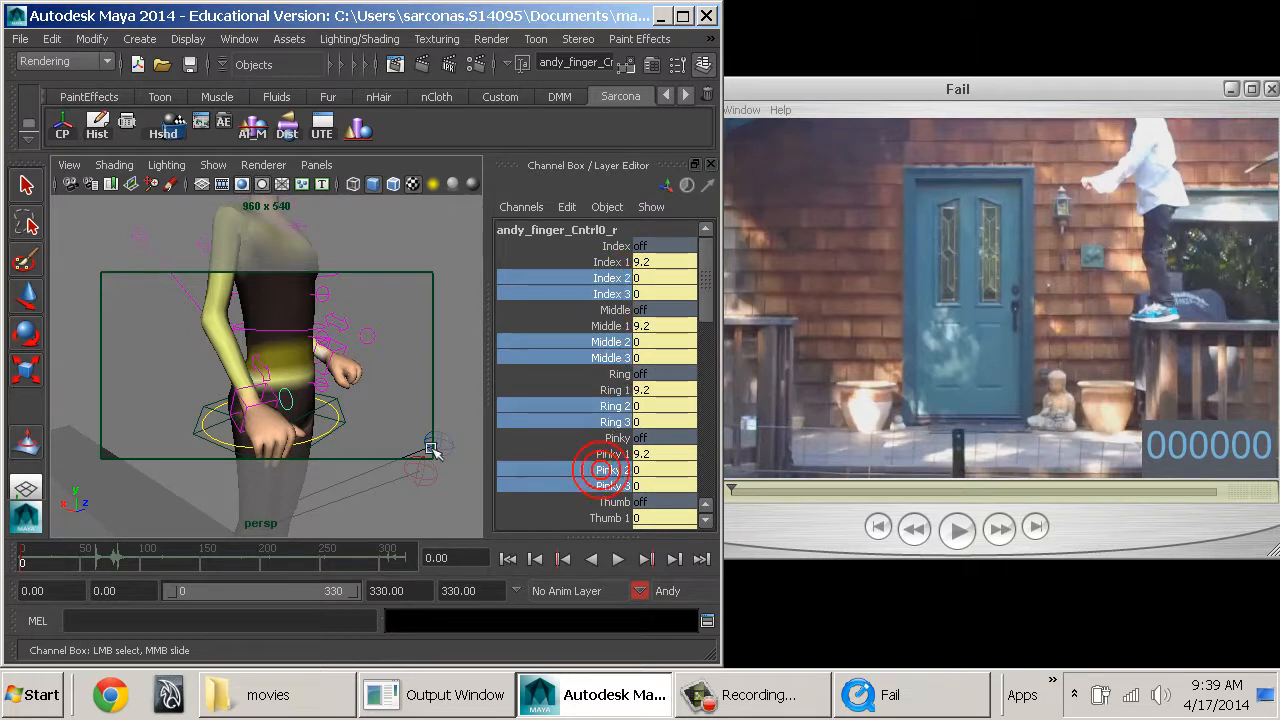
pyautogui.moveTo(428, 443); pyautogui.dragTo(458, 457, button='middle')
# Set Thumb 1, Thumb 2 and Thumb 3 of the right finger control to 2.
pyautogui.keyDown('alt'); pyautogui.moveTo(354, 388); pyautogui.dragTo(182, 340); pyautogui.keyUp('alt')
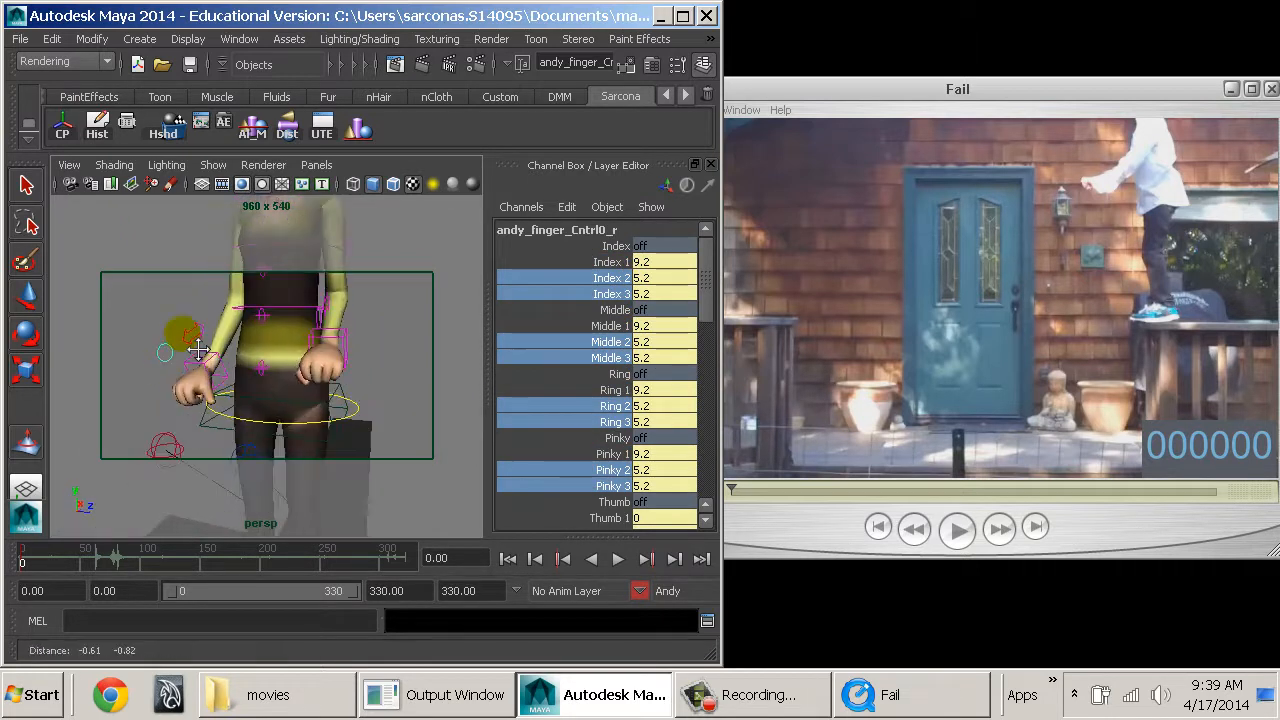
pyautogui.keyDown('alt'); pyautogui.moveTo(180, 337); pyautogui.dragTo(236, 340, button='right'); pyautogui.keyUp('alt')
pyautogui.scroll(-2, 580, 424)
pyautogui.moveTo(580, 424); pyautogui.dragTo(602, 460)
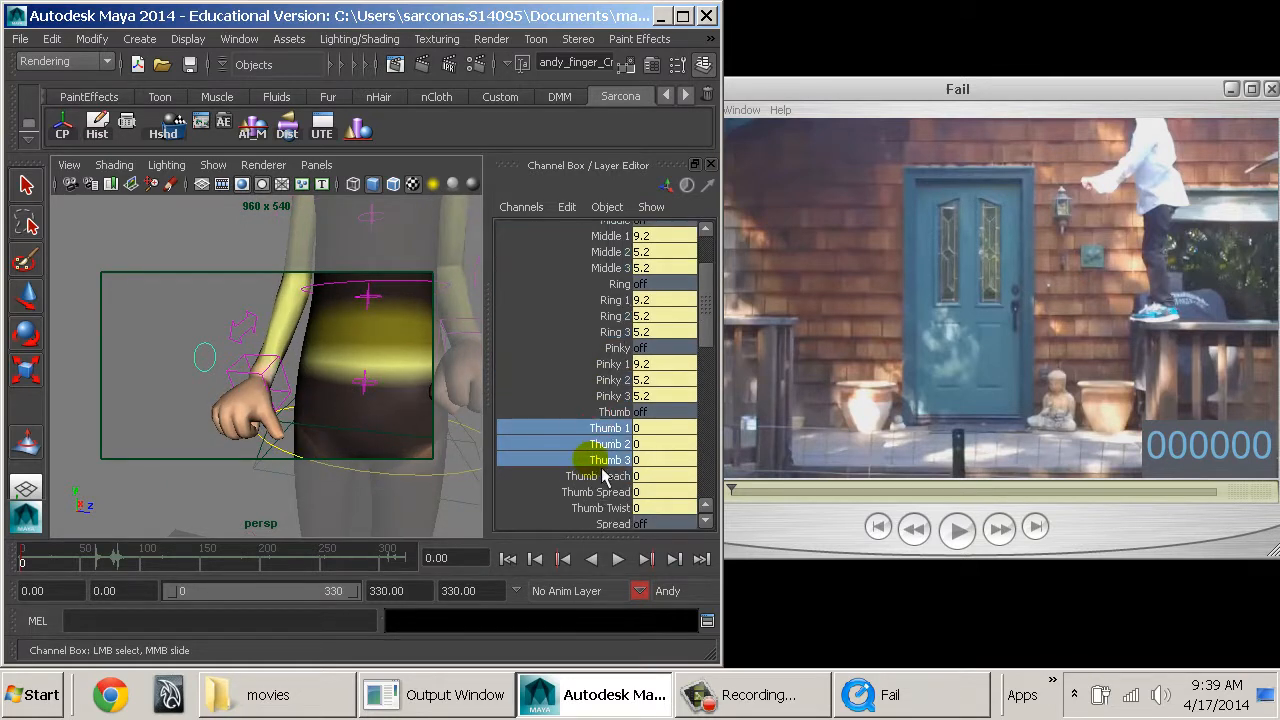
pyautogui.moveTo(325, 420); pyautogui.dragTo(345, 420, button='middle')
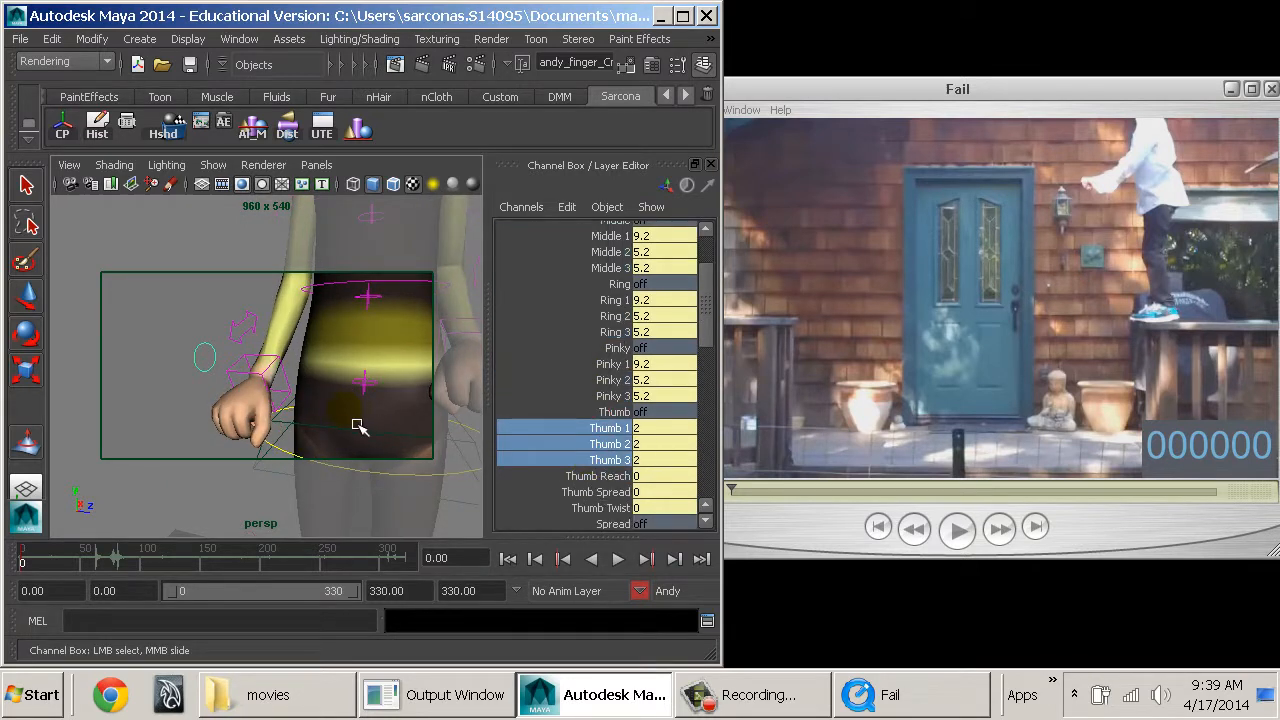
pyautogui.click(180, 390)
# Raise Andy's right arm IK control to Translate X 7.384, Y 5.775 and Z -2.232.
pyautogui.keyDown('alt'); pyautogui.moveTo(335, 425); pyautogui.dragTo(397, 438); pyautogui.keyUp('alt')
pyautogui.click(257, 367)
pyautogui.moveTo(254, 308); pyautogui.dragTo(254, 281)
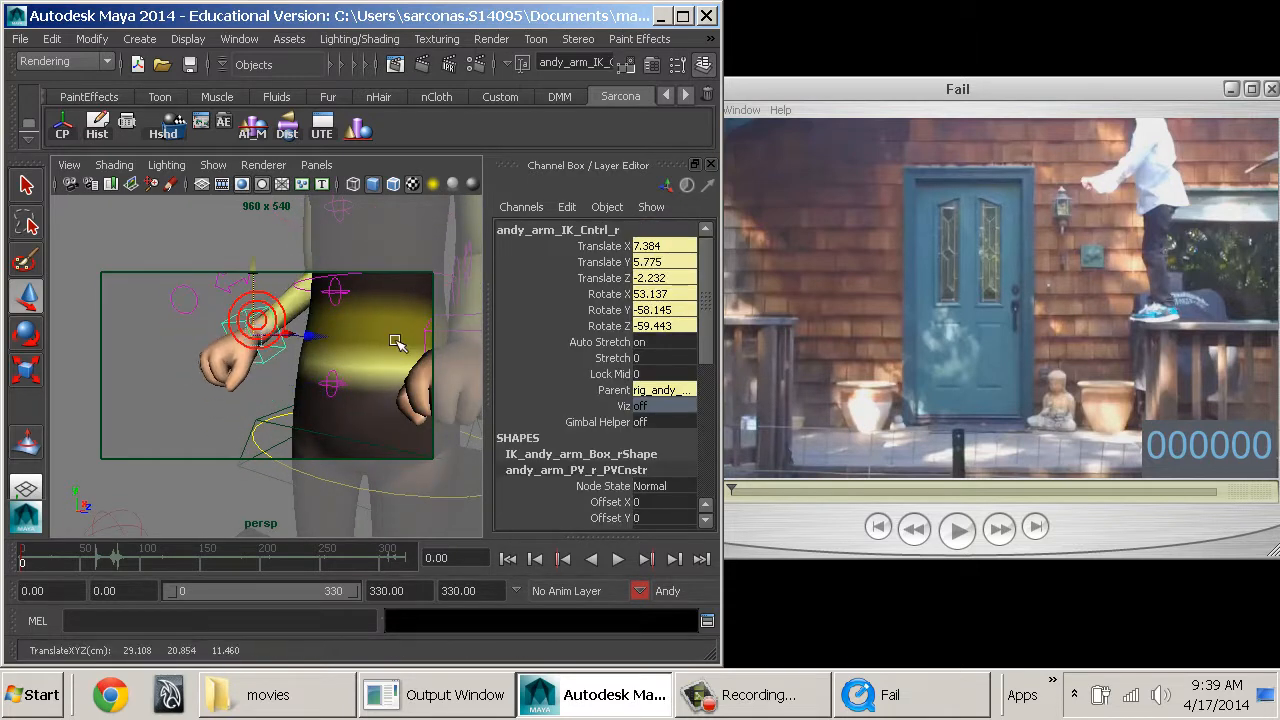
pyautogui.keyDown('alt'); pyautogui.moveTo(395, 345); pyautogui.dragTo(126, 277, button='right'); pyautogui.keyUp('alt')
pyautogui.keyDown('alt'); pyautogui.moveTo(316, 298); pyautogui.dragTo(284, 301); pyautogui.keyUp('alt')
# Set Foot Roll to 0.4 on both of Andy's leg IK controls.
pyautogui.keyDown('alt'); pyautogui.moveTo(300, 330); pyautogui.dragTo(371, 394, button='right'); pyautogui.keyUp('alt')
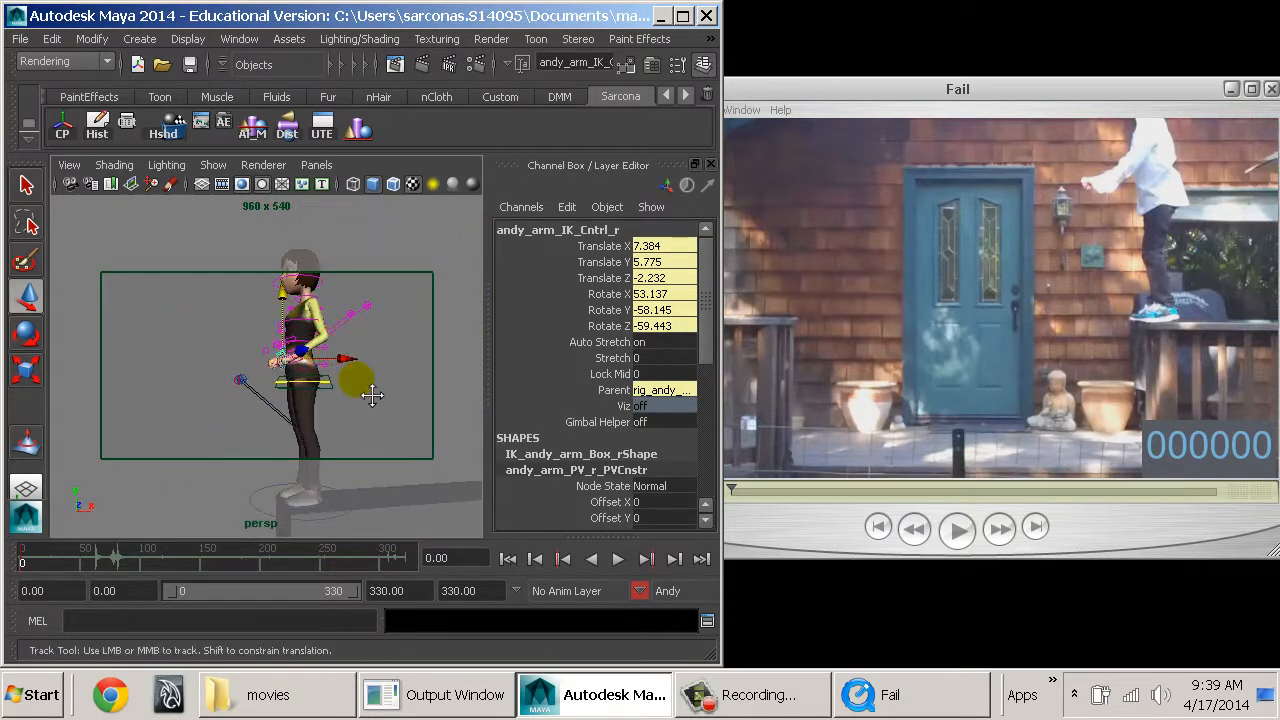
pyautogui.keyDown('alt'); pyautogui.moveTo(371, 394); pyautogui.dragTo(369, 356, button='middle'); pyautogui.keyUp('alt')
pyautogui.keyDown('alt'); pyautogui.moveTo(440, 402); pyautogui.dragTo(444, 345, button='middle'); pyautogui.keyUp('alt')
pyautogui.keyDown('alt'); pyautogui.moveTo(360, 355); pyautogui.dragTo(443, 377, button='right'); pyautogui.keyUp('alt')
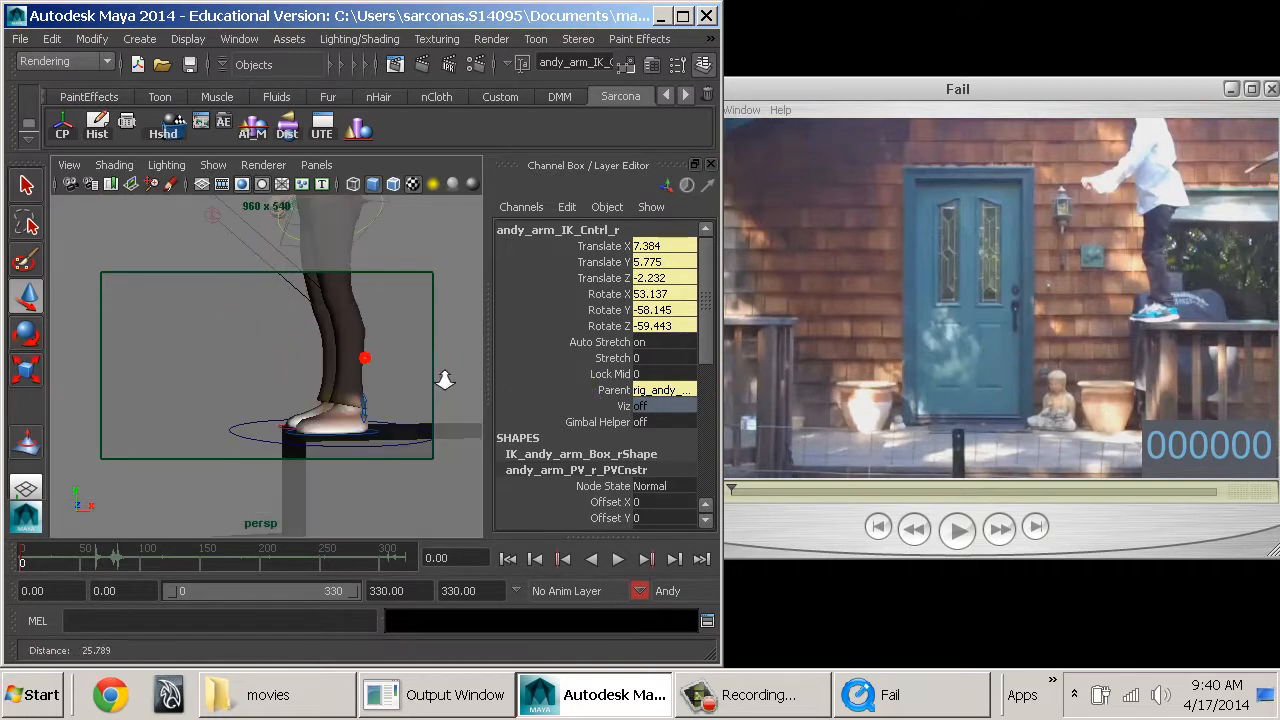
pyautogui.keyDown('alt'); pyautogui.moveTo(425, 377); pyautogui.dragTo(386, 382); pyautogui.keyUp('alt')
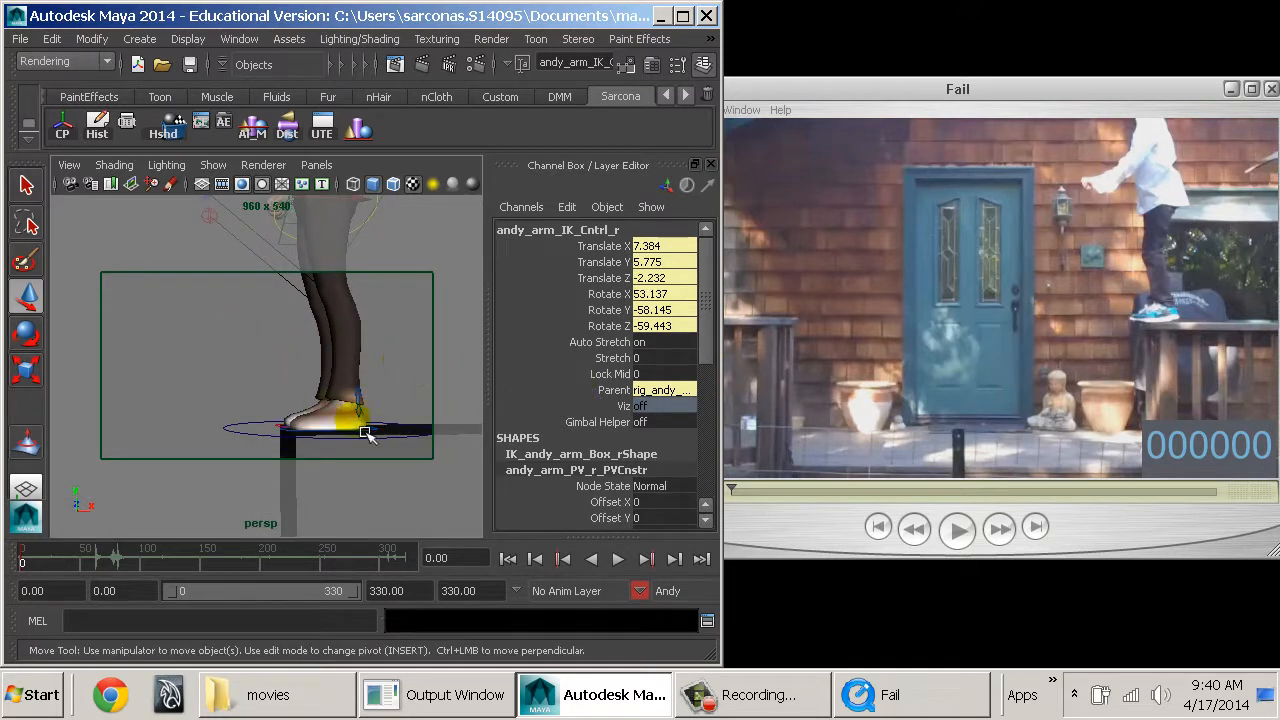
pyautogui.click(294, 440)
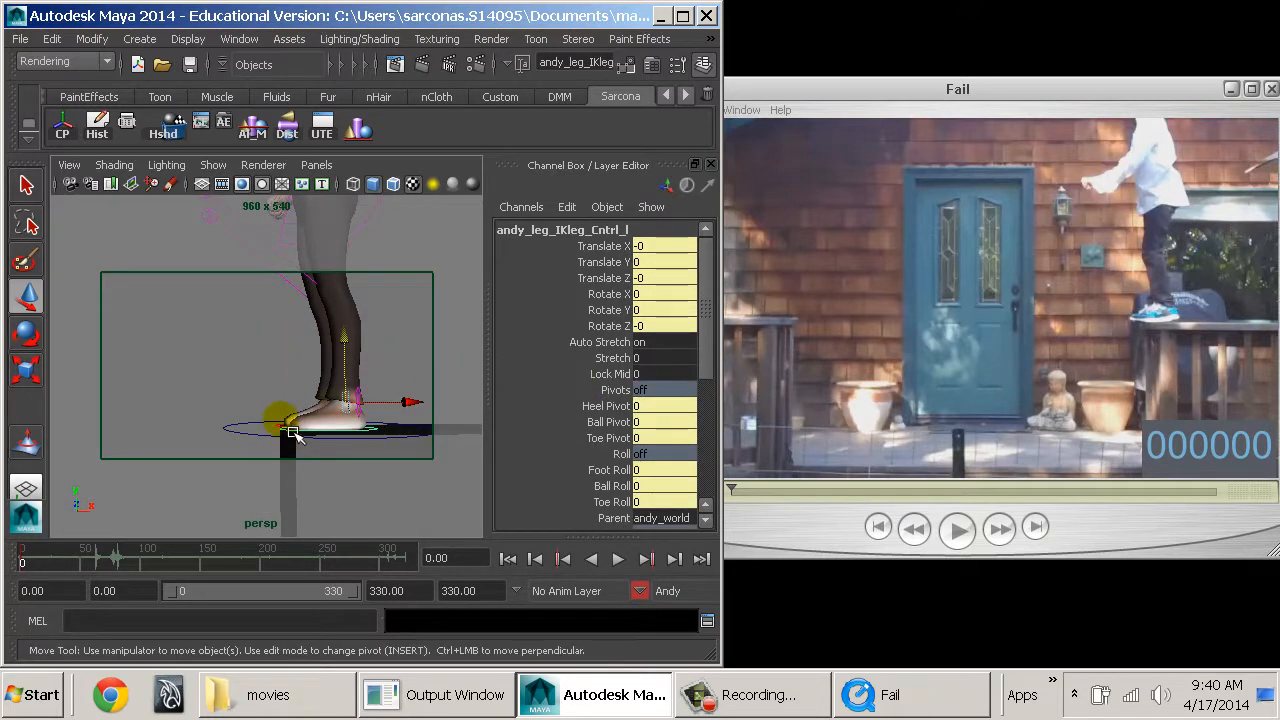
pyautogui.click(606, 408)
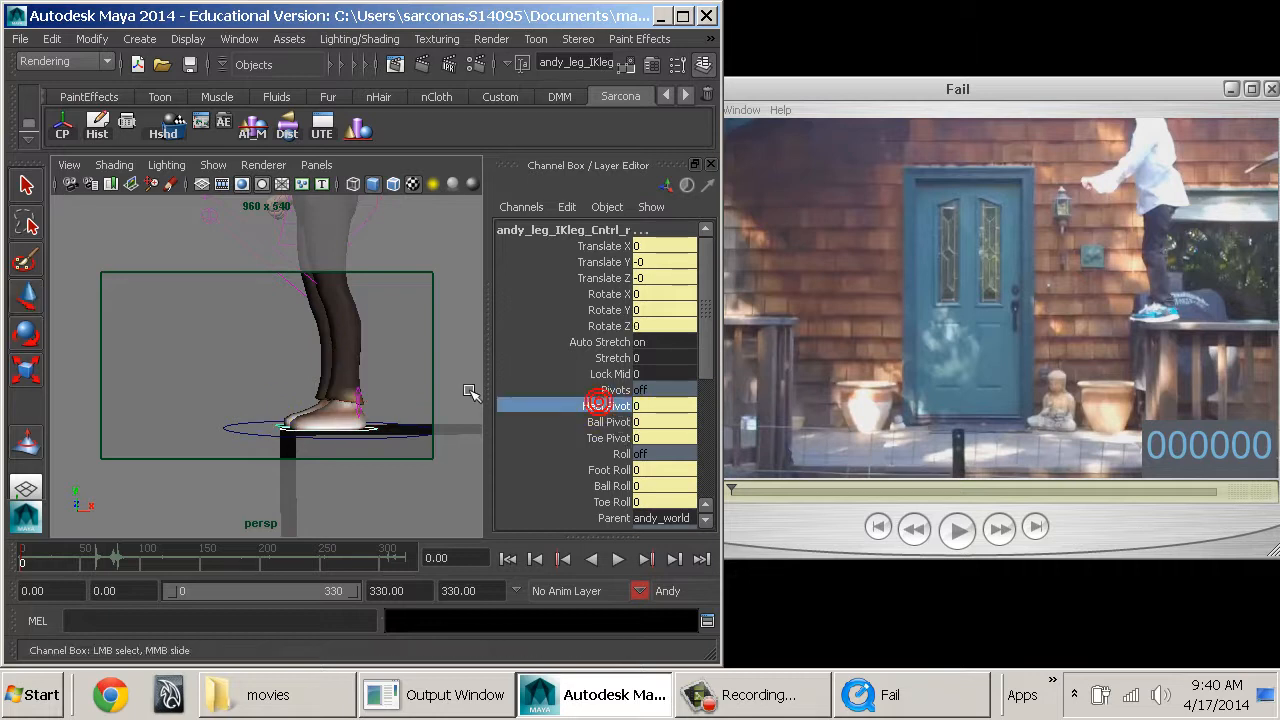
pyautogui.click(604, 470)
pyautogui.moveTo(406, 431); pyautogui.dragTo(406, 428, button='middle')
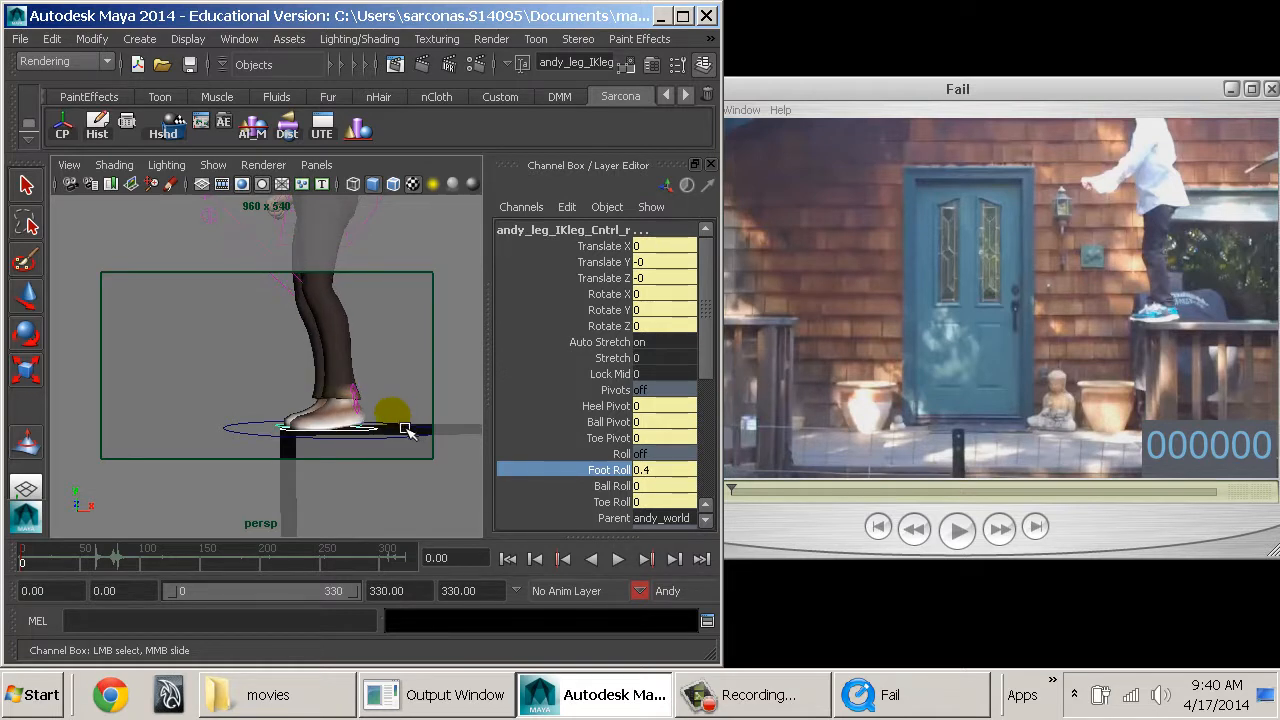
# Lower Andy's hips slightly by moving the spine root control to Translate Y -0.135.
pyautogui.keyDown('alt'); pyautogui.moveTo(416, 412); pyautogui.dragTo(396, 391); pyautogui.keyUp('alt')
pyautogui.keyDown('alt'); pyautogui.moveTo(396, 352); pyautogui.dragTo(420, 509, button='middle'); pyautogui.keyUp('alt')
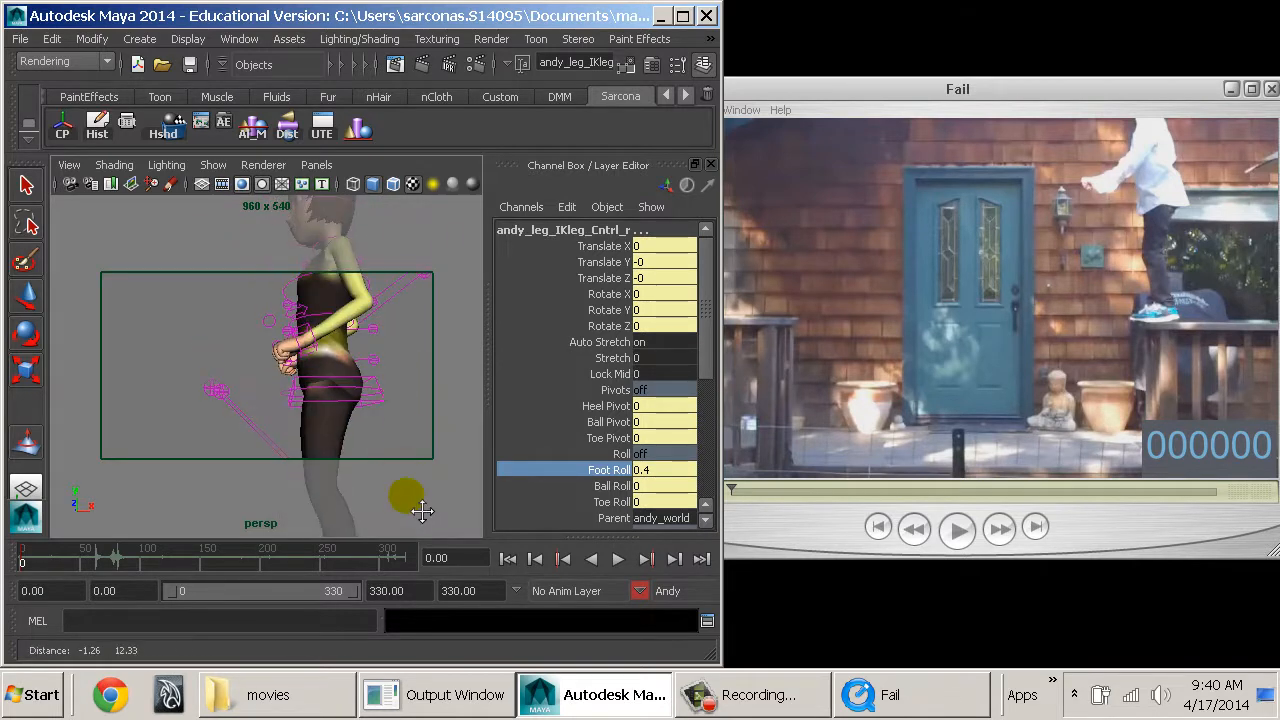
pyautogui.click(378, 364)
pyautogui.press('w')
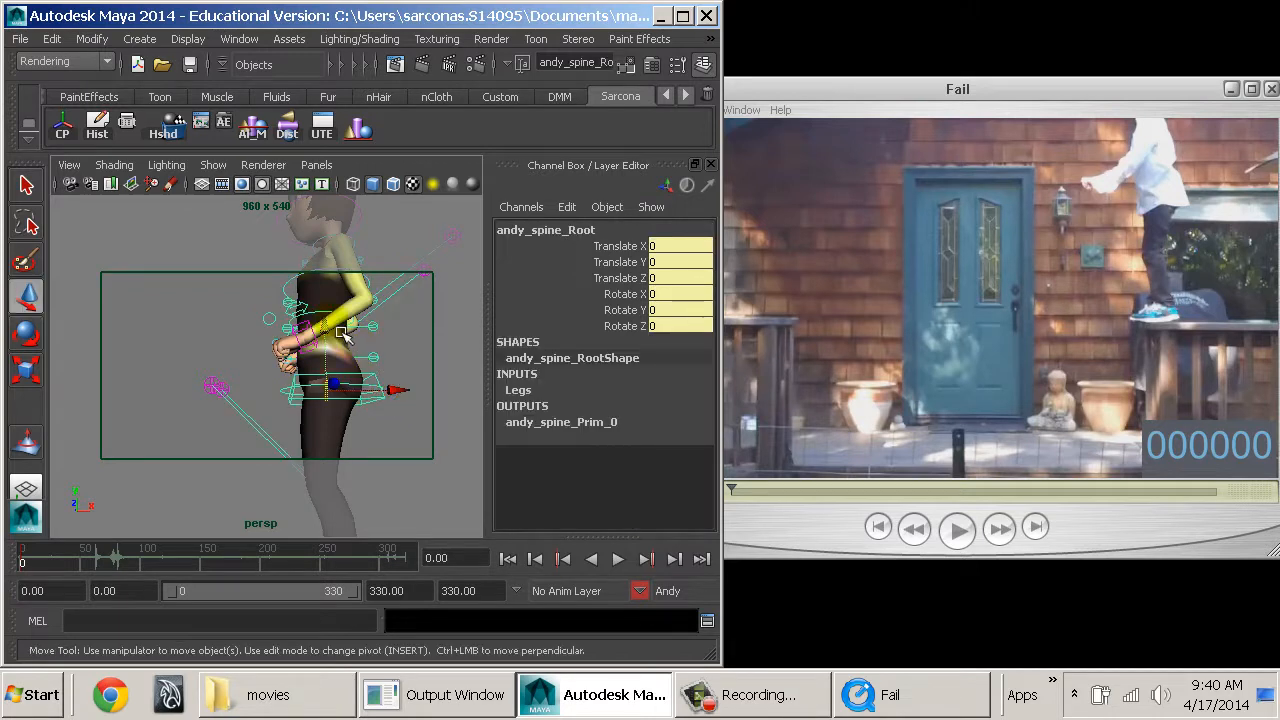
pyautogui.moveTo(341, 333); pyautogui.dragTo(341, 335, button='middle')
pyautogui.keyDown('alt'); pyautogui.moveTo(375, 375); pyautogui.dragTo(320, 374, button='right'); pyautogui.keyUp('alt')
pyautogui.keyDown('alt'); pyautogui.moveTo(313, 356); pyautogui.dragTo(350, 368); pyautogui.keyUp('alt')
pyautogui.keyDown('alt'); pyautogui.moveTo(350, 368); pyautogui.dragTo(383, 418, button='right'); pyautogui.keyUp('alt')
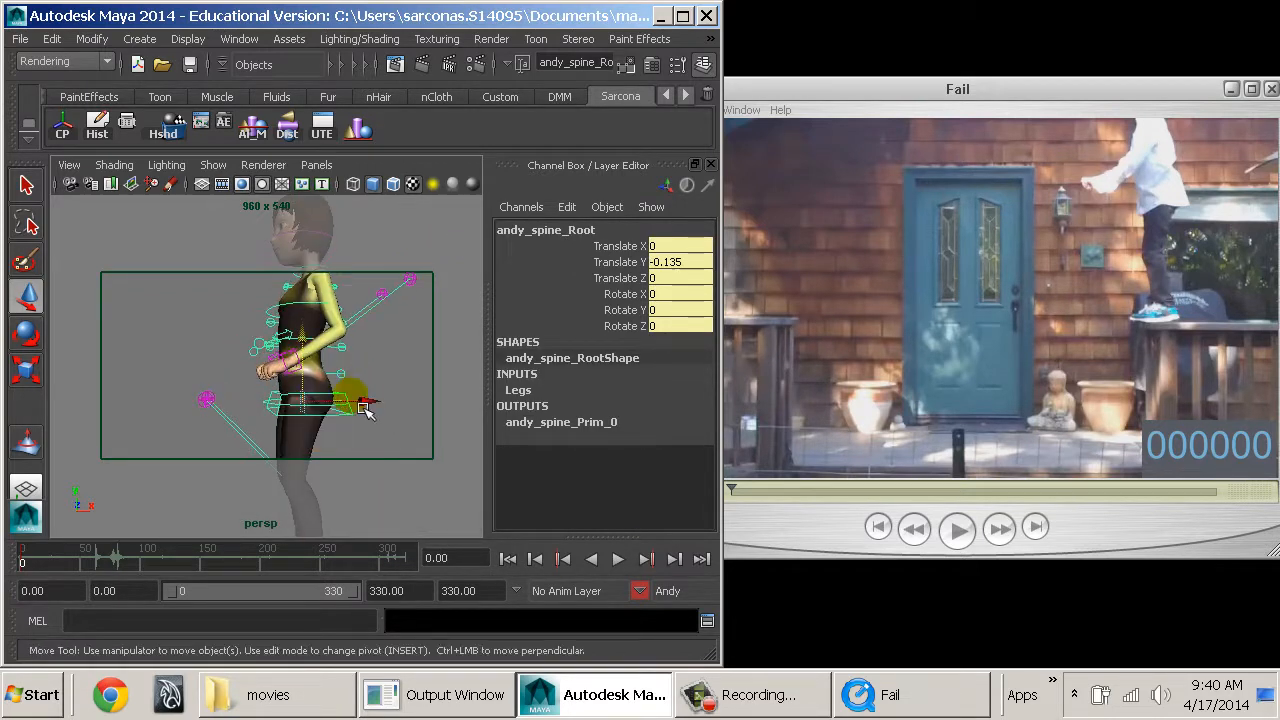
pyautogui.keyDown('alt'); pyautogui.moveTo(366, 409); pyautogui.dragTo(352, 434, button='middle'); pyautogui.keyUp('alt')
# Lean Andy's body forward by rotating the spine root control to Rotate X 5.55.
pyautogui.keyDown('alt'); pyautogui.moveTo(392, 384); pyautogui.dragTo(383, 378); pyautogui.keyUp('alt')
pyautogui.press('e')
pyautogui.keyDown('alt'); pyautogui.moveTo(383, 378); pyautogui.dragTo(350, 398, button='right'); pyautogui.keyUp('alt')
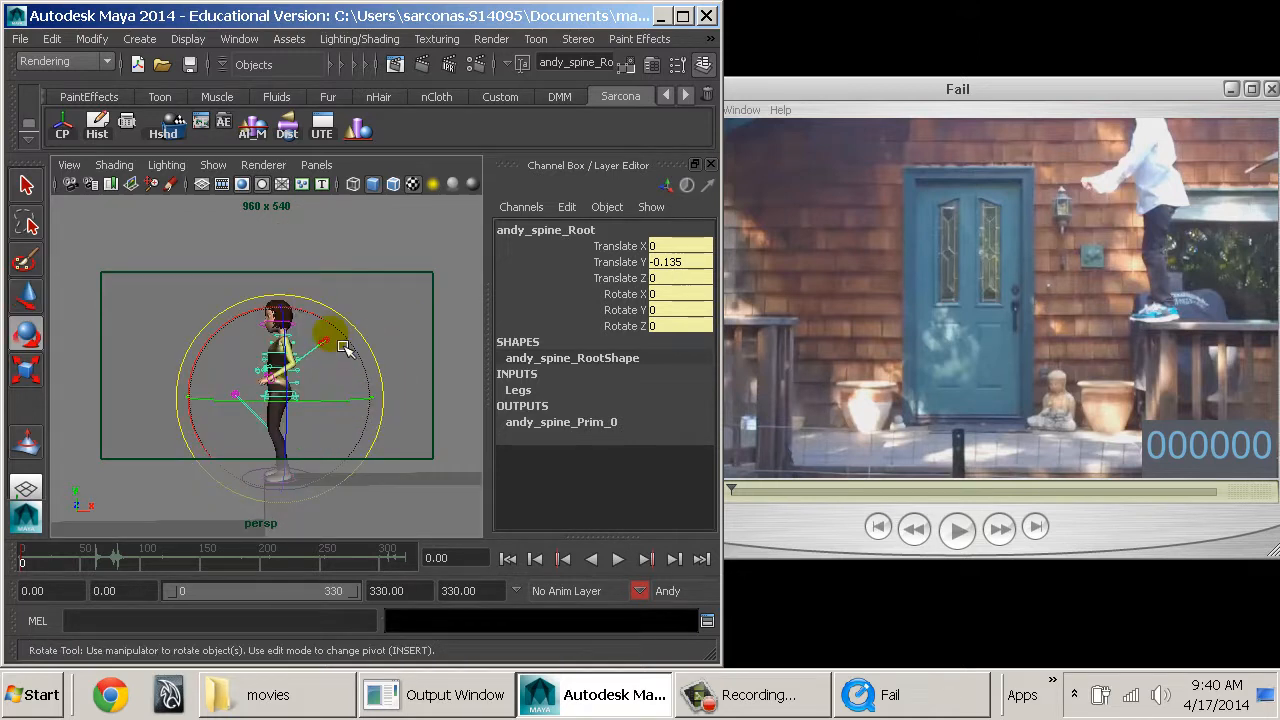
pyautogui.click(343, 347)
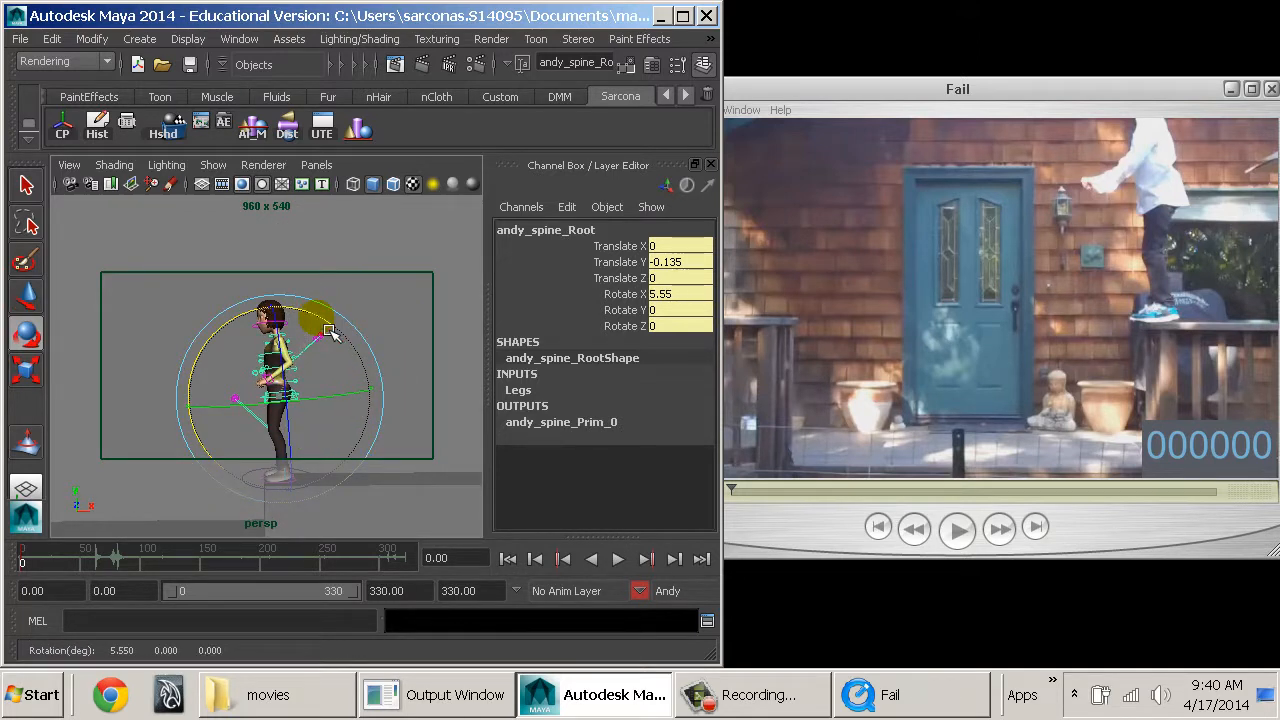
# Move both arm IK controls forward in front of the hips, bringing the right one to Translate Y 4.881 and Z -4.98.
pyautogui.press('w')
pyautogui.keyDown('alt'); pyautogui.moveTo(316, 385); pyautogui.dragTo(370, 394, button='right'); pyautogui.keyUp('alt')
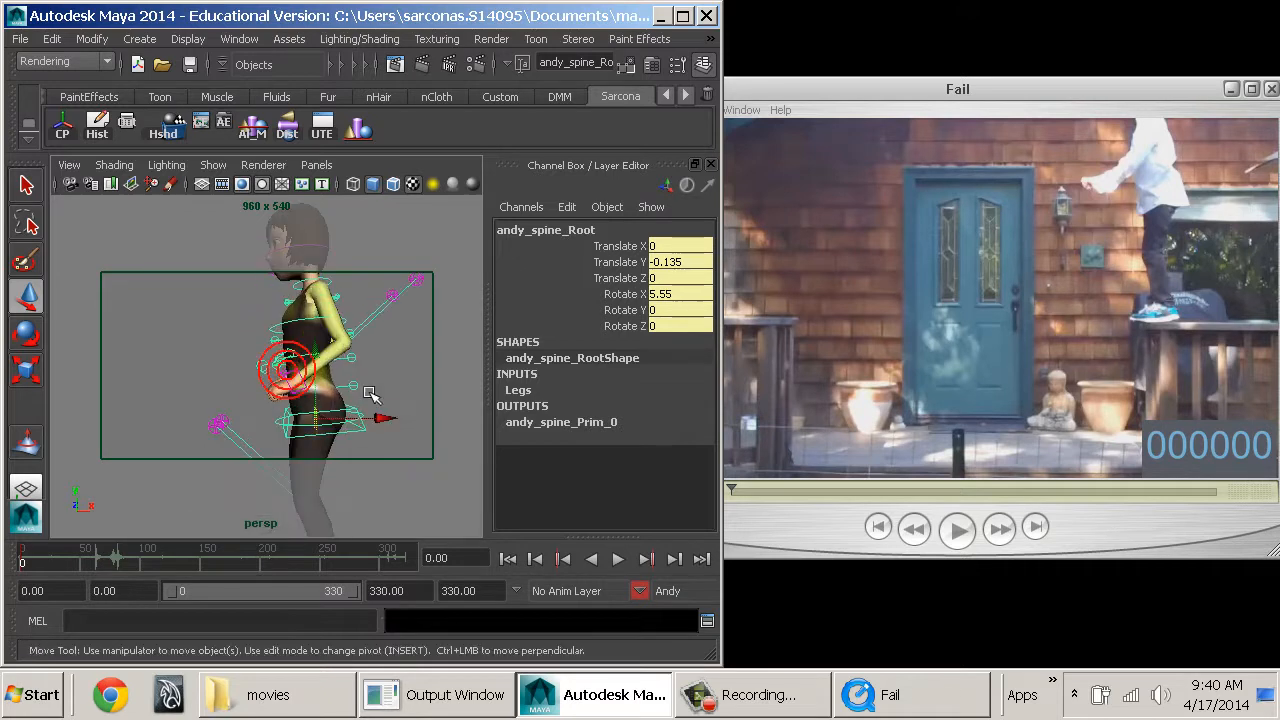
pyautogui.click(305, 382)
pyautogui.keyDown('alt'); pyautogui.moveTo(305, 382); pyautogui.dragTo(297, 390); pyautogui.keyUp('alt')
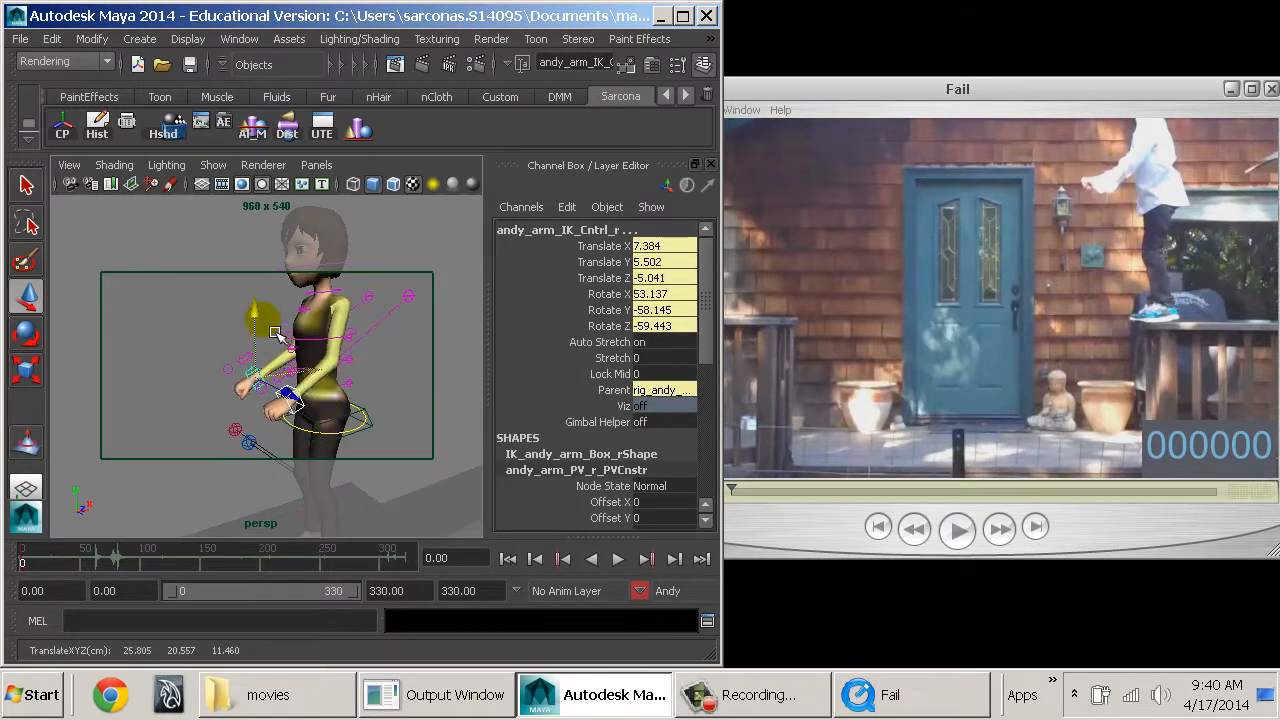
pyautogui.keyDown('alt'); pyautogui.moveTo(267, 317); pyautogui.dragTo(360, 333); pyautogui.keyUp('alt')
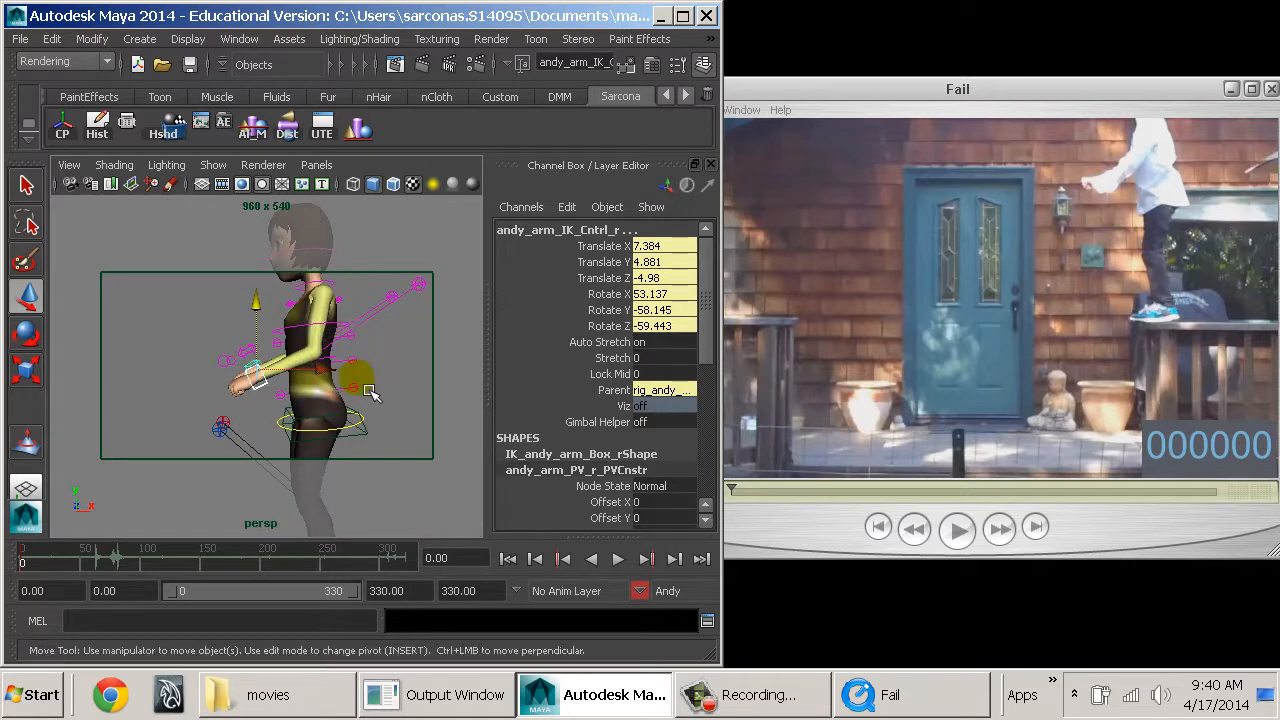
# Curl the torso forward by rotating the spine FK controls together to Rotate X 5.421.
pyautogui.click(354, 361)
pyautogui.press('q')
pyautogui.click(386, 322)
pyautogui.press('e')
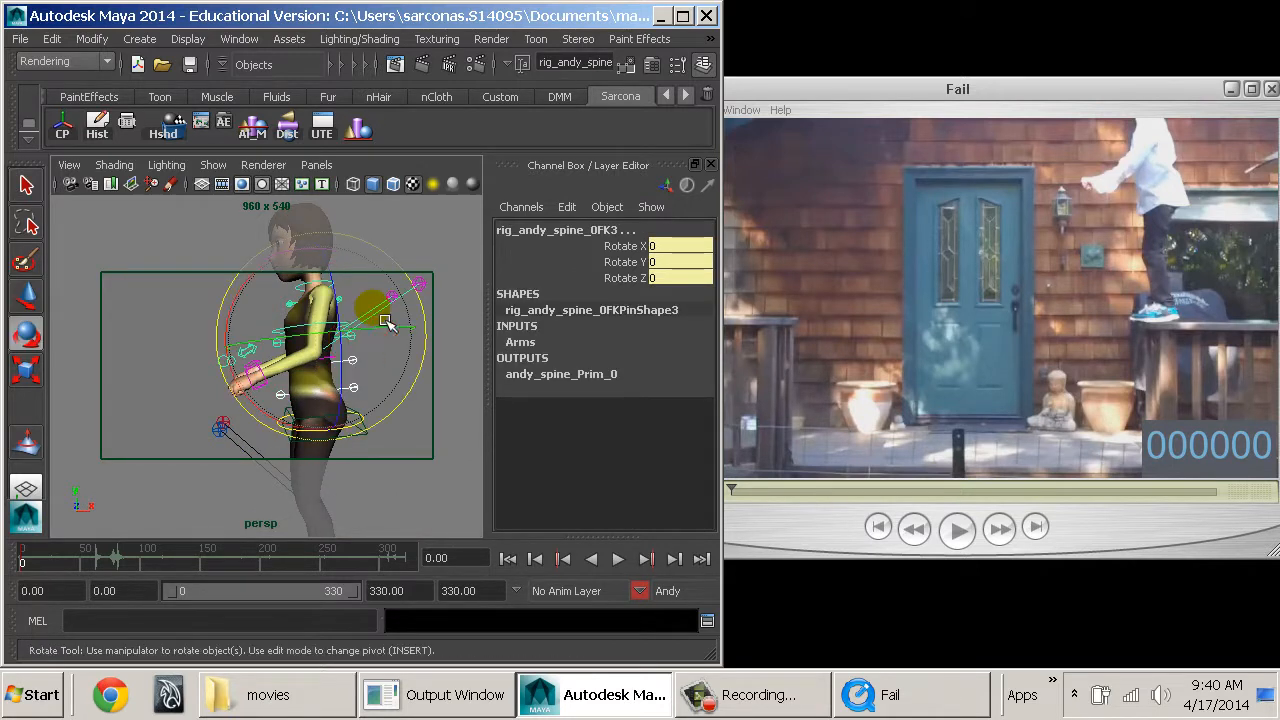
pyautogui.moveTo(251, 278); pyautogui.dragTo(261, 305)
# Tilt Andy's head up by rotating the neck IK control to Rotate X -25.095.
pyautogui.keyDown('alt'); pyautogui.moveTo(270, 340); pyautogui.dragTo(312, 385, button='right'); pyautogui.keyUp('alt')
pyautogui.keyDown('alt'); pyautogui.moveTo(312, 385); pyautogui.dragTo(362, 407, button='middle'); pyautogui.keyUp('alt')
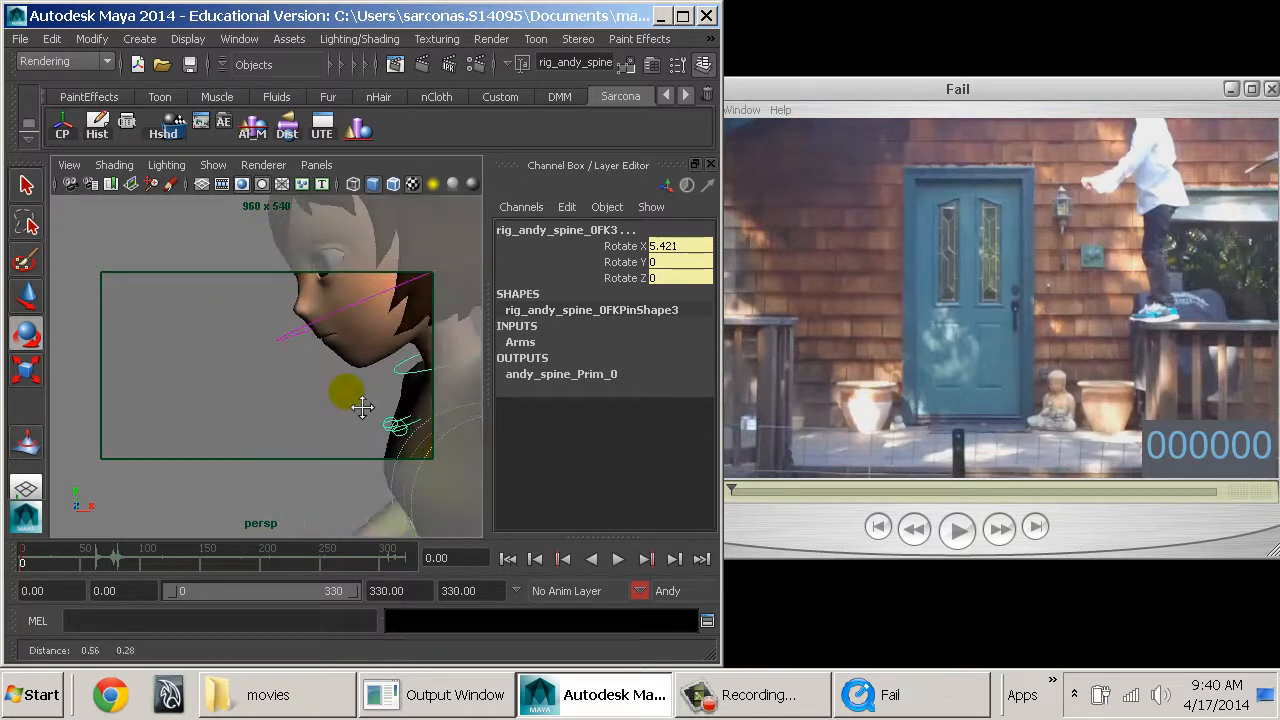
pyautogui.click(274, 337)
pyautogui.moveTo(359, 364); pyautogui.dragTo(340, 332)
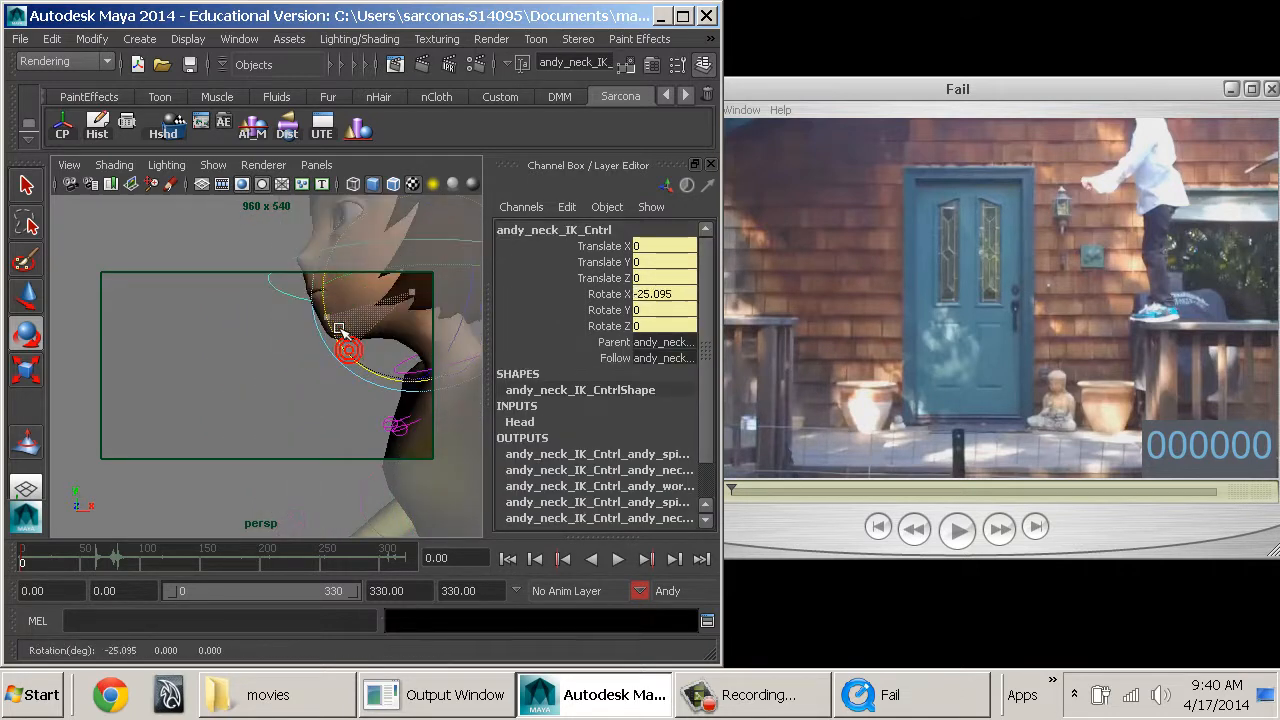
pyautogui.keyDown('alt'); pyautogui.moveTo(370, 411); pyautogui.dragTo(292, 416, button='right'); pyautogui.keyUp('alt')
pyautogui.keyDown('alt'); pyautogui.moveTo(413, 426); pyautogui.dragTo(418, 443, button='middle'); pyautogui.keyUp('alt')
pyautogui.keyDown('alt'); pyautogui.moveTo(418, 443); pyautogui.dragTo(341, 410); pyautogui.keyUp('alt')
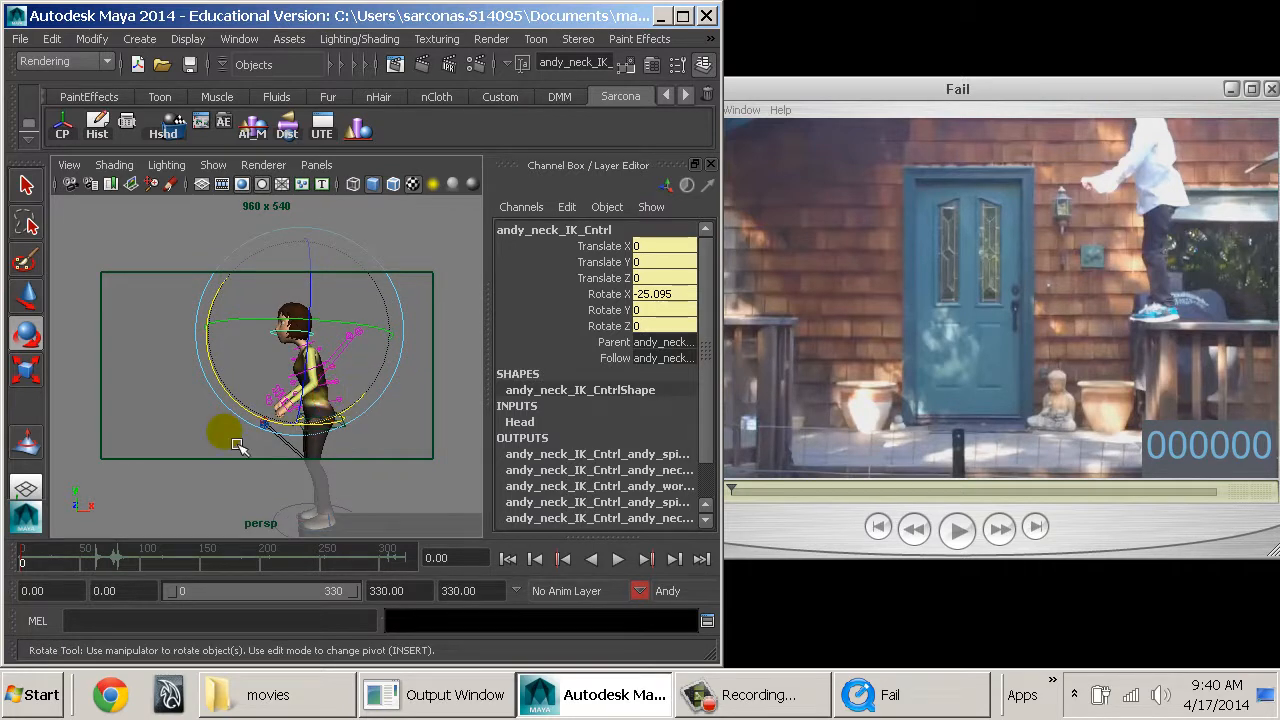
pyautogui.click(226, 433)
# Rotate the left and right clavicle FK controls together to Rotate Z -19.181.
pyautogui.keyDown('alt'); pyautogui.moveTo(223, 434); pyautogui.dragTo(340, 447, button='right'); pyautogui.keyUp('alt')
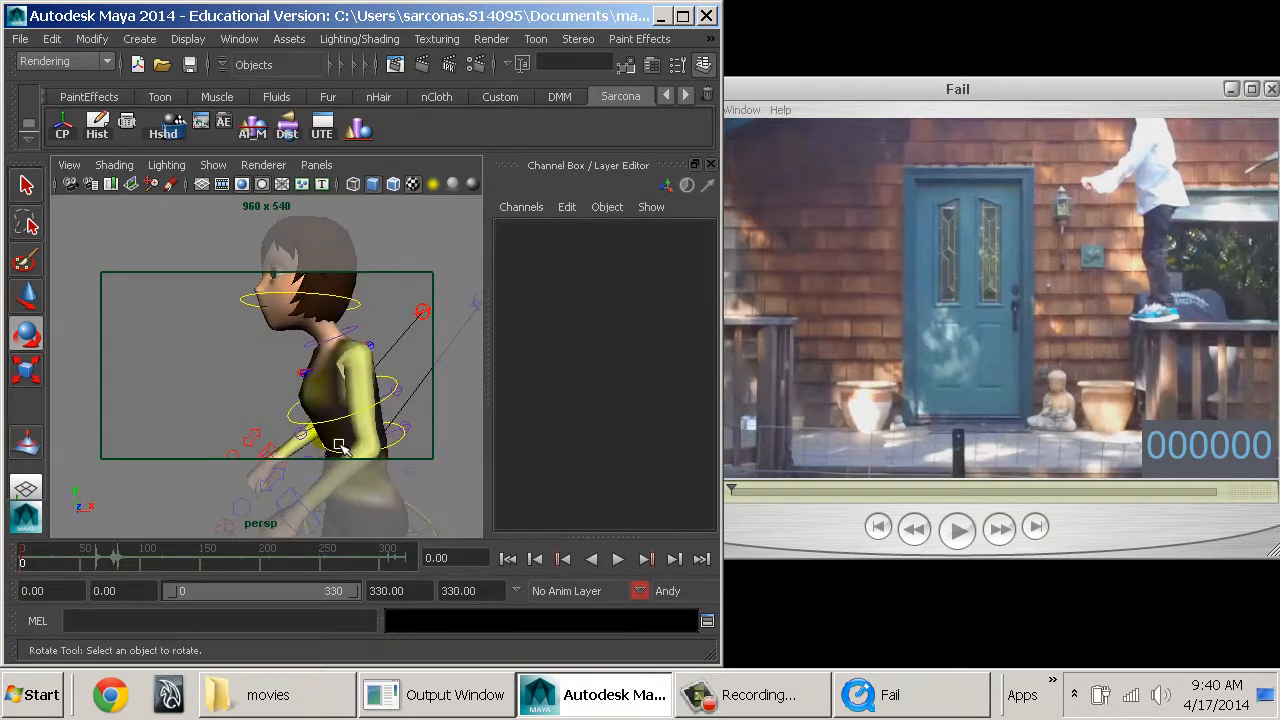
pyautogui.click(308, 379)
pyautogui.press('q')
pyautogui.click(309, 382)
pyautogui.press('e')
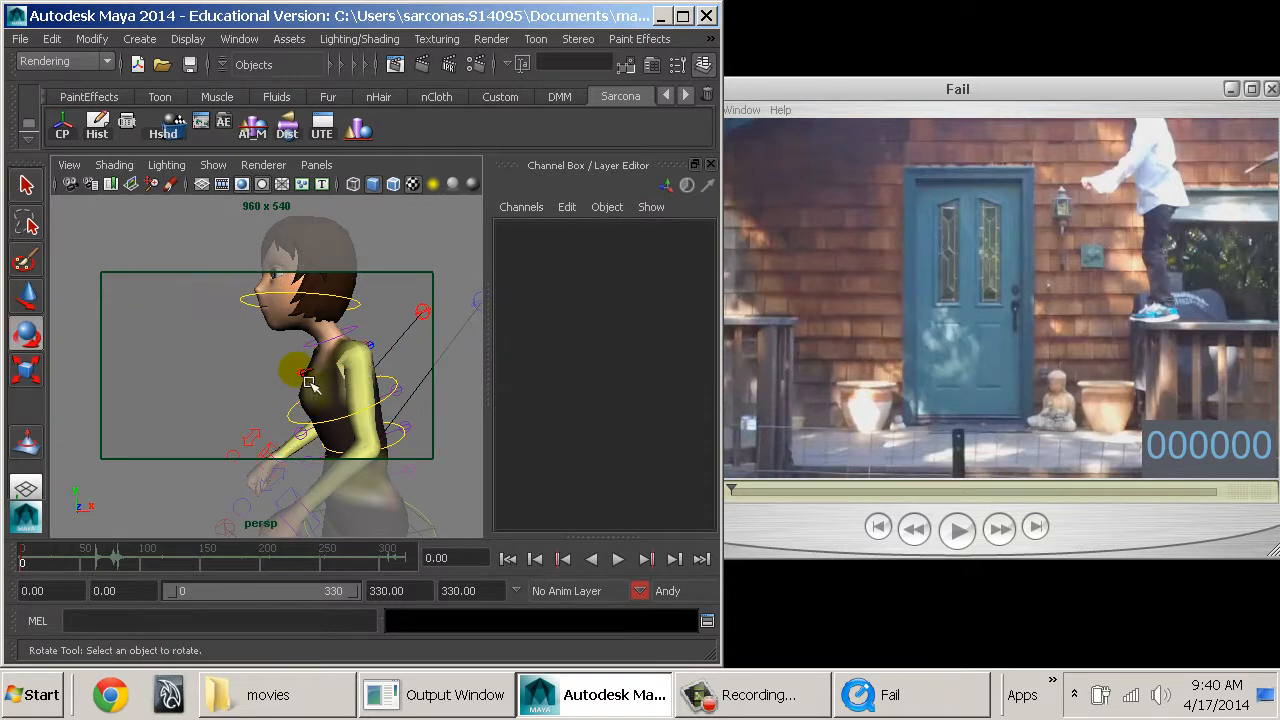
pyautogui.keyDown('alt'); pyautogui.moveTo(305, 390); pyautogui.dragTo(475, 440, button='right'); pyautogui.keyUp('alt')
pyautogui.click(386, 371)
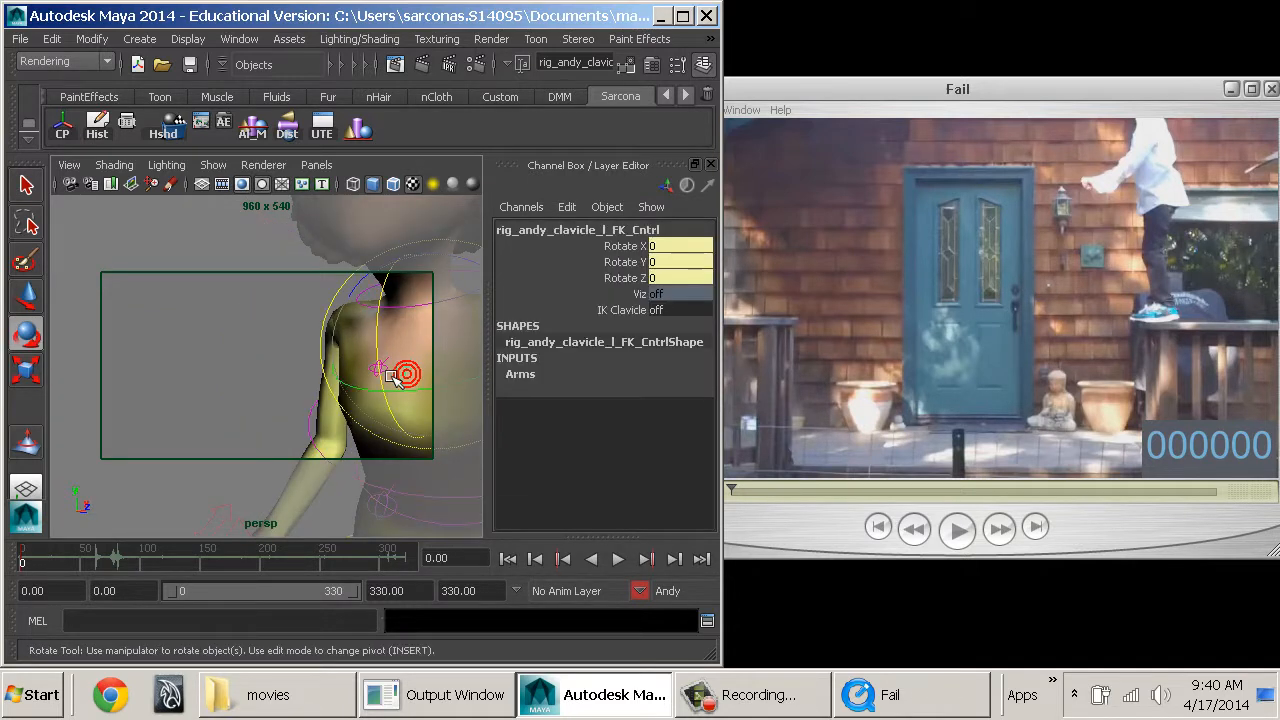
pyautogui.press('q')
pyautogui.keyDown('alt'); pyautogui.moveTo(403, 375); pyautogui.dragTo(337, 377, button='middle'); pyautogui.keyUp('alt')
pyautogui.press('e')
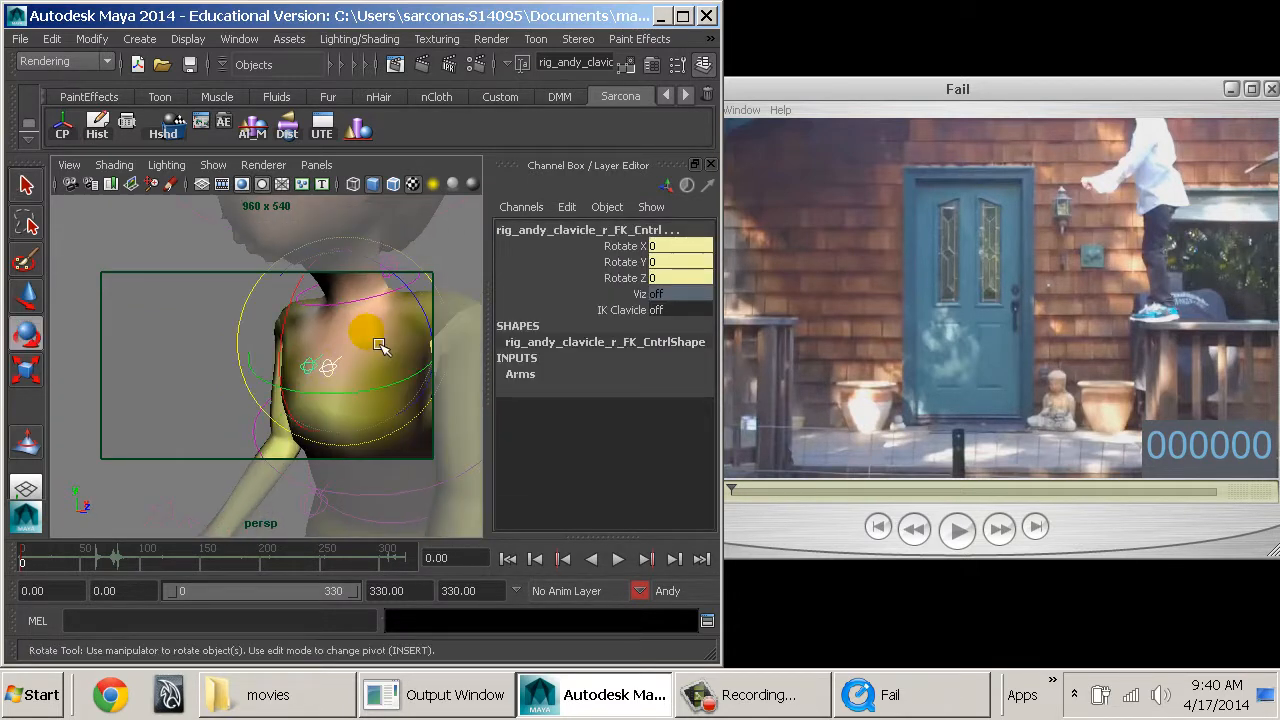
pyautogui.moveTo(410, 301); pyautogui.dragTo(436, 387)
# Readjust both clavicle FK controls to Rotate Z -20.591 and clear the selection.
pyautogui.scroll(-5, 436, 387)
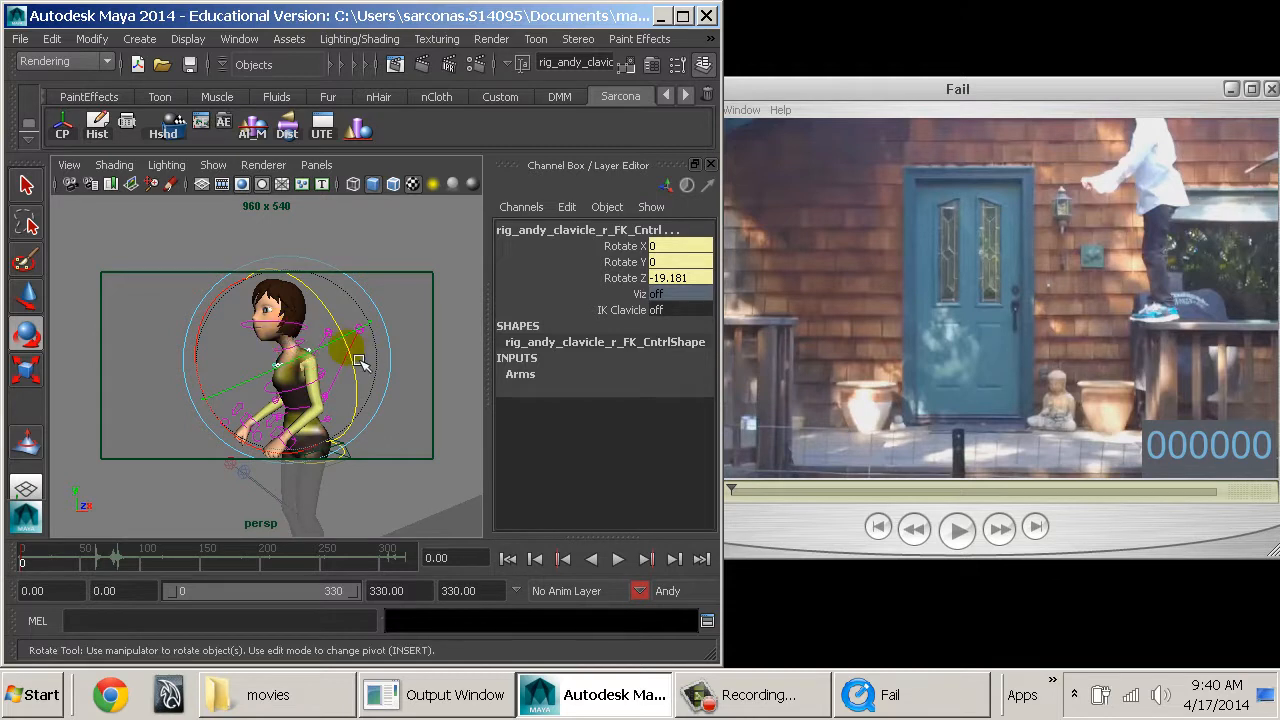
pyautogui.moveTo(343, 345)
pyautogui.keyDown('alt'); pyautogui.mouseDown()
pyautogui.moveTo(88, 352)
pyautogui.moveTo(362, 345)
pyautogui.moveTo(349, 300)
pyautogui.moveTo(386, 390)
pyautogui.moveTo(381, 357)
pyautogui.moveTo(363, 374)
pyautogui.moveTo(395, 362)
pyautogui.moveTo(364, 340)
pyautogui.mouseUp(); pyautogui.keyUp('alt')
pyautogui.hotkey('ctrl', 'z')
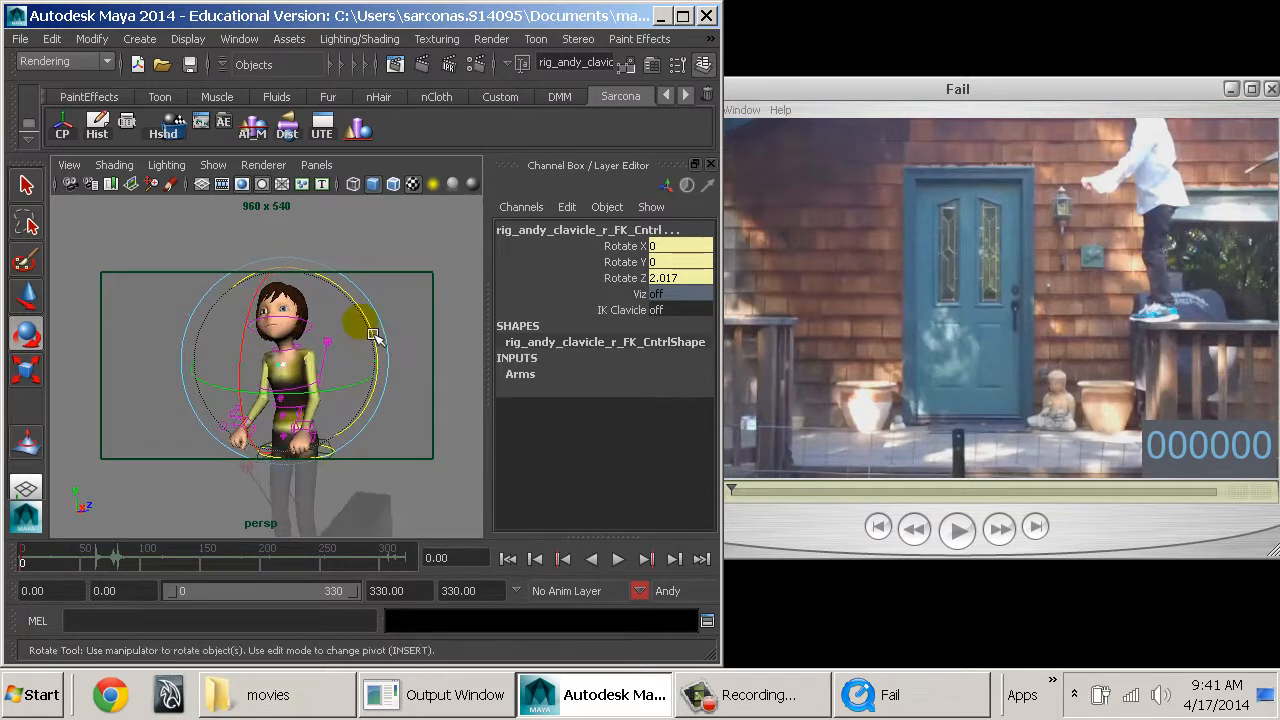
pyautogui.click(376, 332)
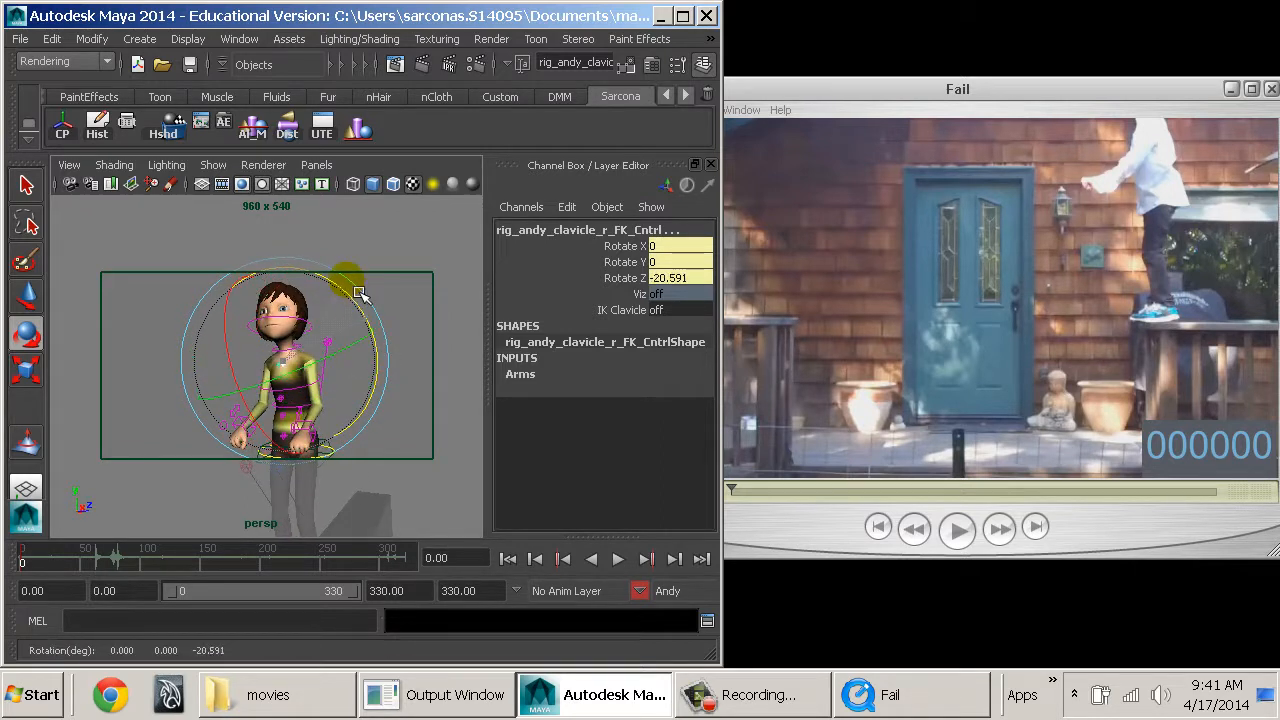
pyautogui.click(439, 422)
# Rotate the left arm IK control to Rotate X 94.695, Y -80.452 and Z -92.957 and clear the selection.
pyautogui.keyDown('alt'); pyautogui.moveTo(442, 428); pyautogui.dragTo(374, 427); pyautogui.keyUp('alt')
pyautogui.keyDown('alt'); pyautogui.moveTo(374, 427); pyautogui.dragTo(262, 420, button='right'); pyautogui.keyUp('alt')
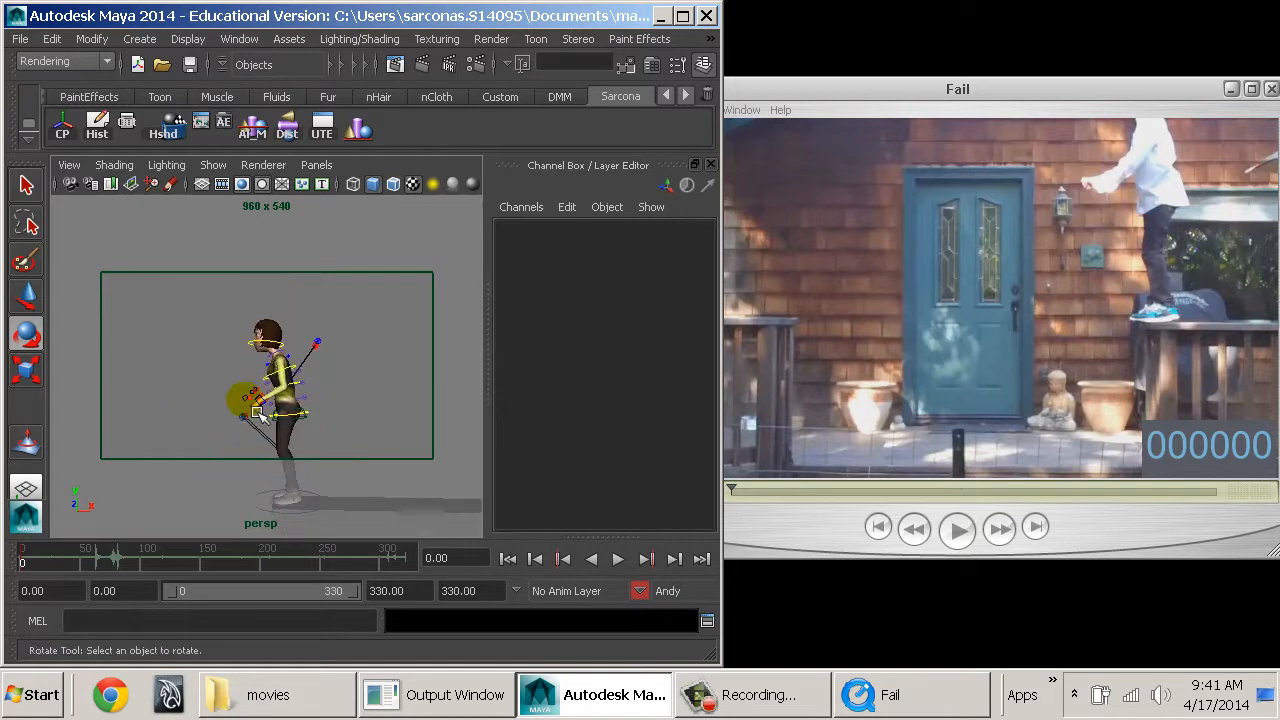
pyautogui.keyDown('alt'); pyautogui.moveTo(262, 420); pyautogui.dragTo(302, 382, button='middle'); pyautogui.keyUp('alt')
pyautogui.keyDown('alt'); pyautogui.moveTo(302, 382); pyautogui.dragTo(403, 422, button='right'); pyautogui.keyUp('alt')
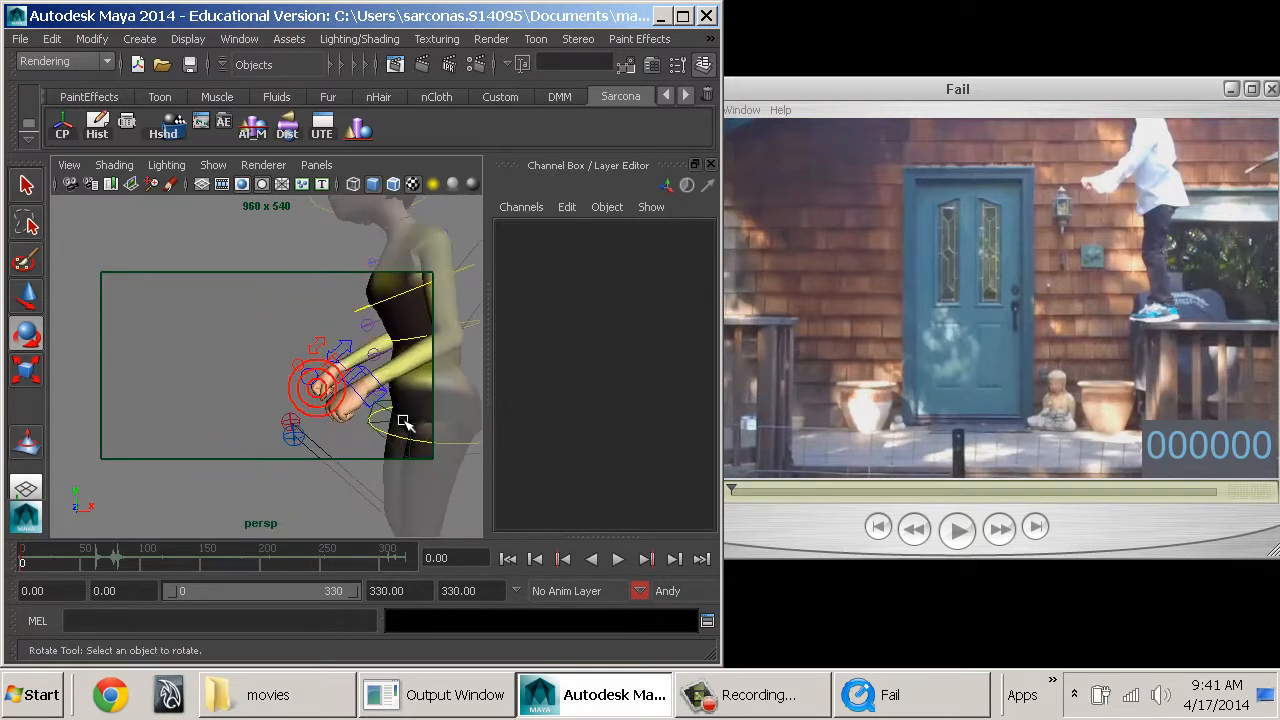
pyautogui.click(389, 413)
pyautogui.press('w')
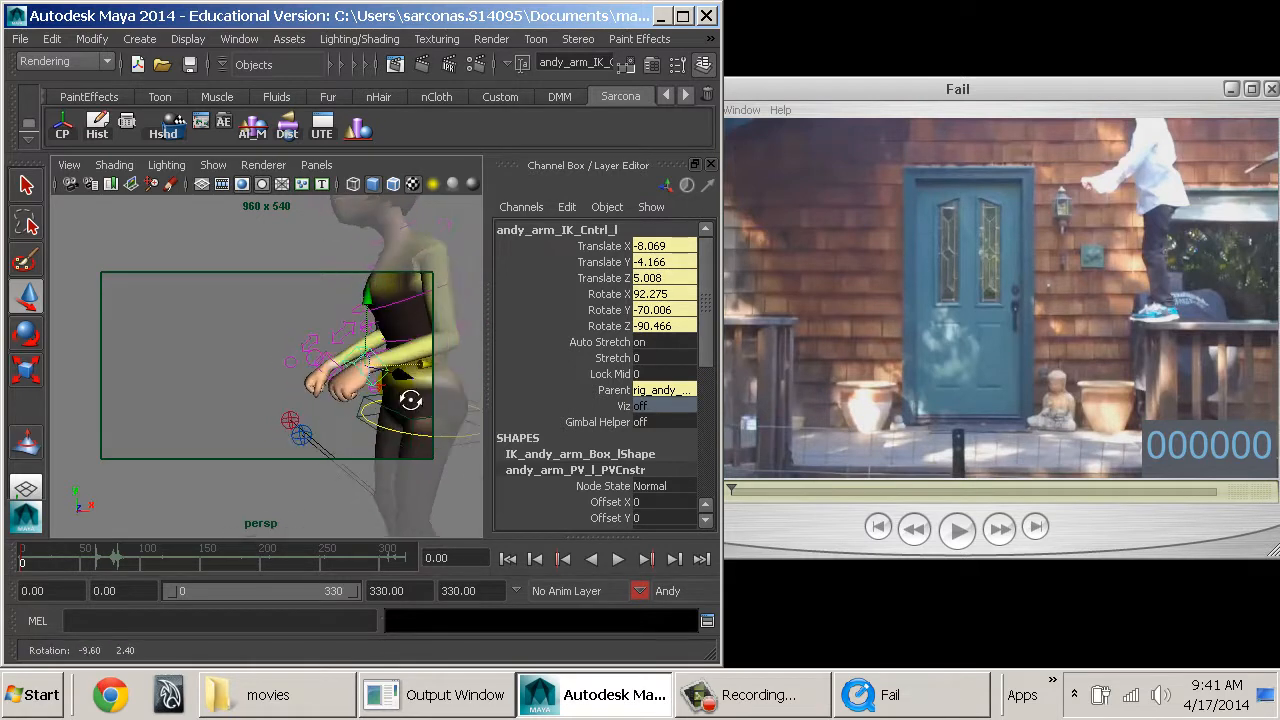
pyautogui.press('e')
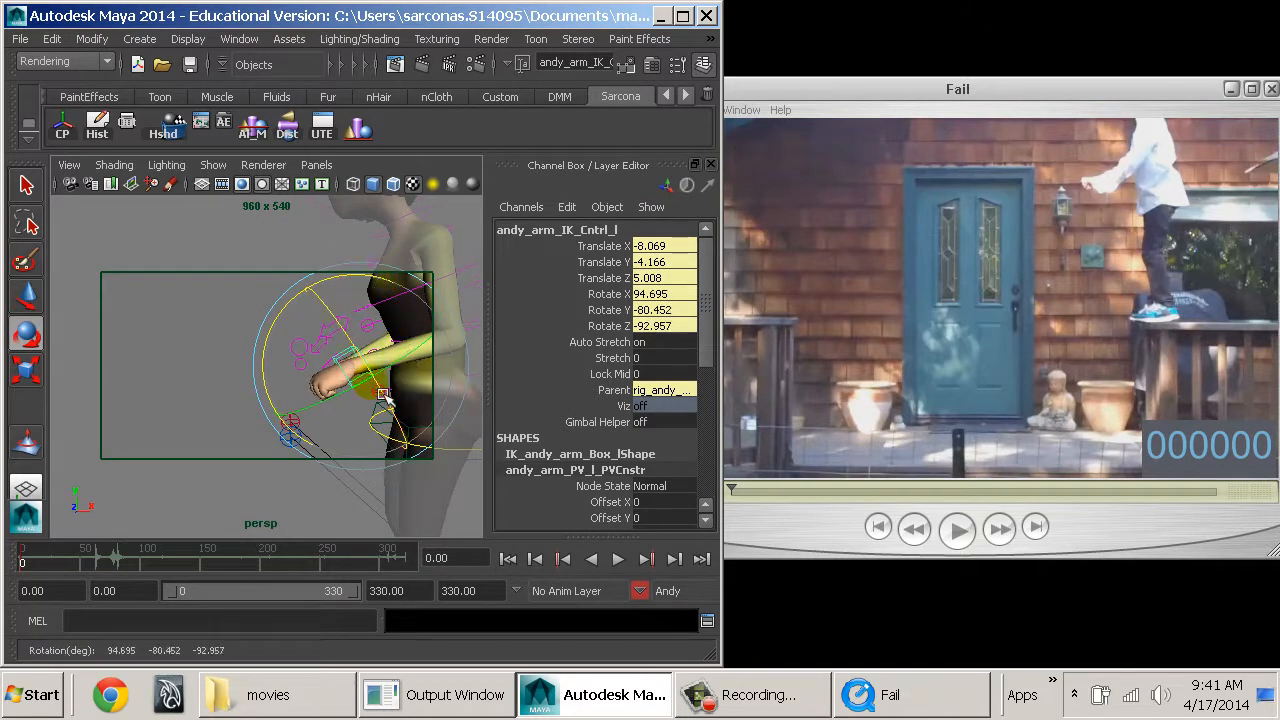
pyautogui.click(234, 391)
# Relax the left hand's index, middle, ring and pinky fingers by setting their first joints to 8 and second and third joints to 5.4.
pyautogui.keyDown('alt'); pyautogui.moveTo(234, 391); pyautogui.dragTo(346, 409); pyautogui.keyUp('alt')
pyautogui.scroll(5, 338, 387)
pyautogui.click(285, 368)
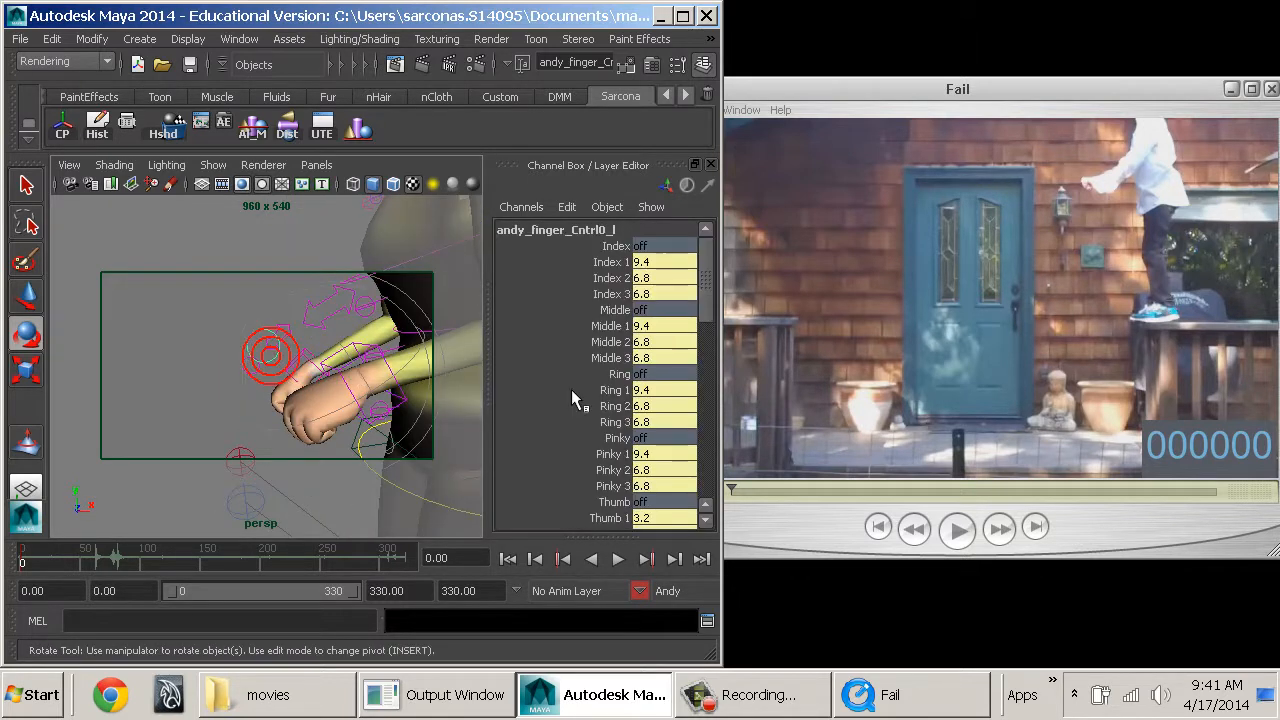
pyautogui.moveTo(617, 378); pyautogui.dragTo(600, 487)
pyautogui.moveTo(411, 428)
pyautogui.mouseDown(button='middle')
pyautogui.moveTo(406, 417)
pyautogui.moveTo(396, 428)
pyautogui.mouseUp(button='middle')
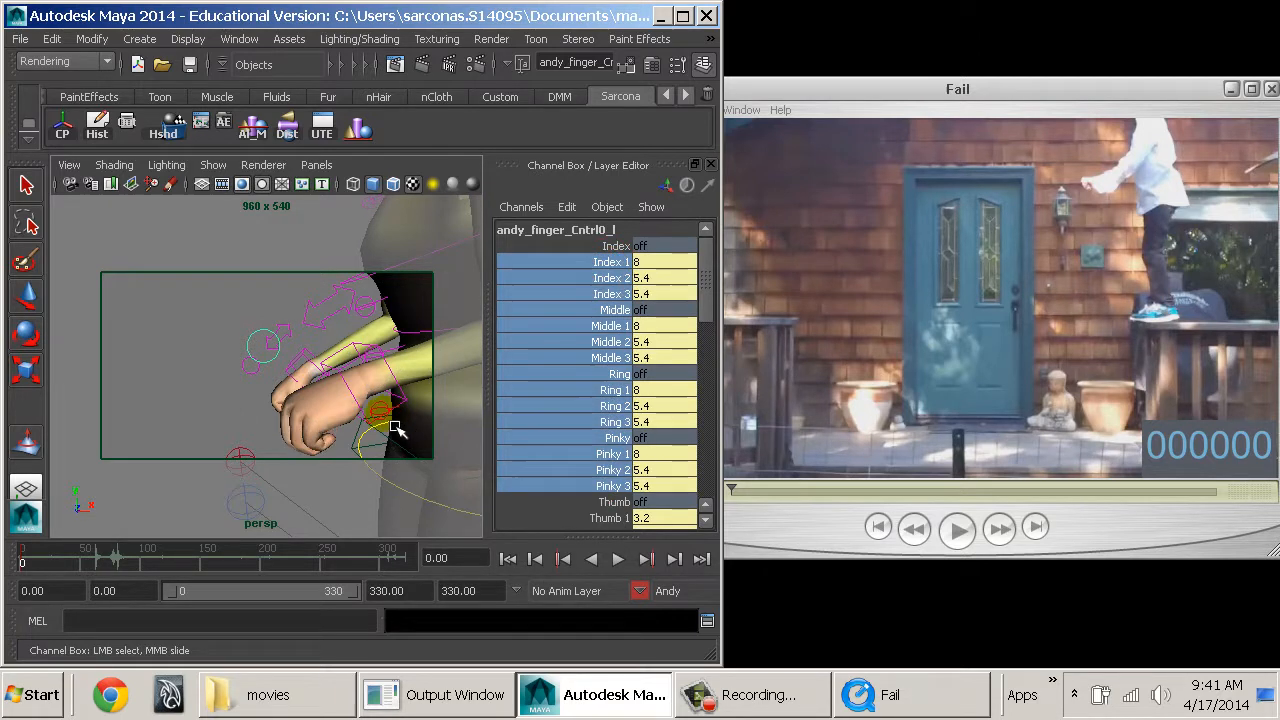
# Relax the right hand's four fingers by setting their first joints to 6.6 and remaining joints to 2.6, and clear the selection.
pyautogui.click(256, 388)
pyautogui.press('e')
pyautogui.moveTo(575, 279); pyautogui.dragTo(601, 488)
pyautogui.moveTo(448, 442); pyautogui.dragTo(440, 443, button='middle')
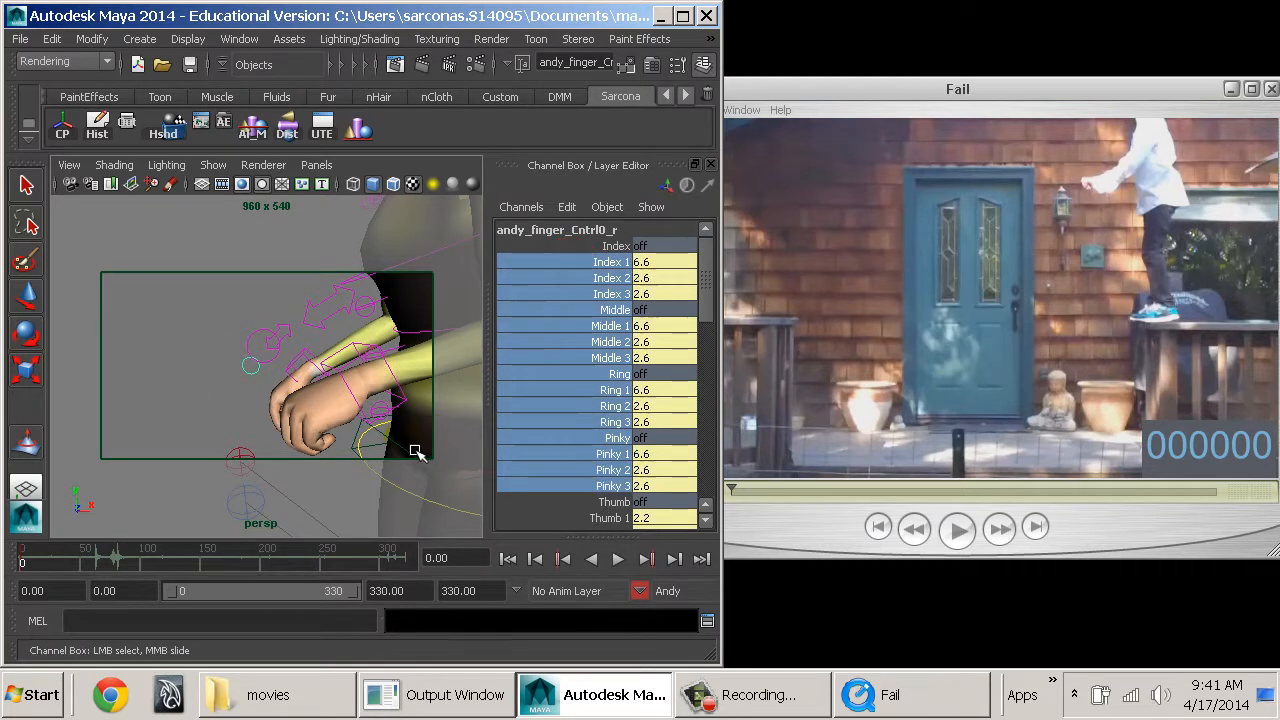
pyautogui.click(220, 404)
# Check Andy's whole pose on the ledge from the side and return to the start of the playback range.
pyautogui.keyDown('alt'); pyautogui.moveTo(407, 446); pyautogui.dragTo(312, 414, button='right'); pyautogui.keyUp('alt')
pyautogui.keyDown('alt'); pyautogui.moveTo(312, 414); pyautogui.dragTo(323, 411); pyautogui.keyUp('alt')
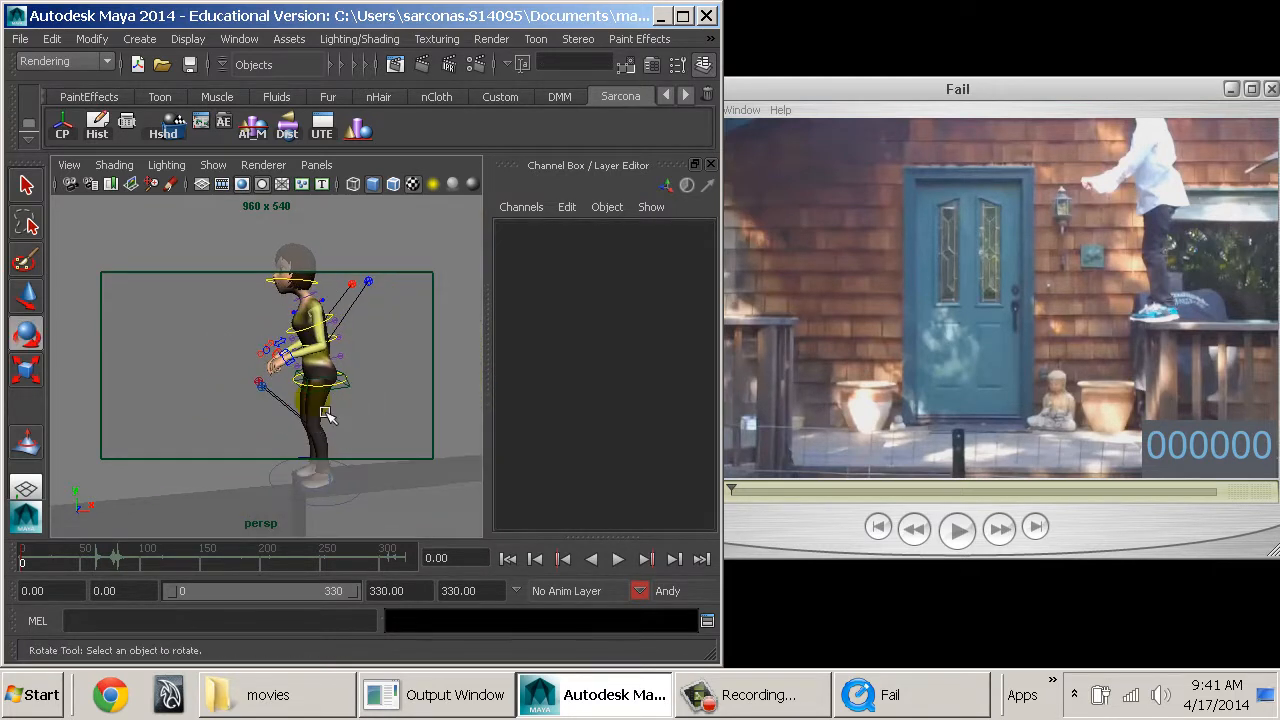
pyautogui.keyDown('alt'); pyautogui.moveTo(391, 437); pyautogui.dragTo(318, 422, button='right'); pyautogui.keyUp('alt')
pyautogui.keyDown('alt'); pyautogui.moveTo(318, 422); pyautogui.dragTo(323, 395); pyautogui.keyUp('alt')
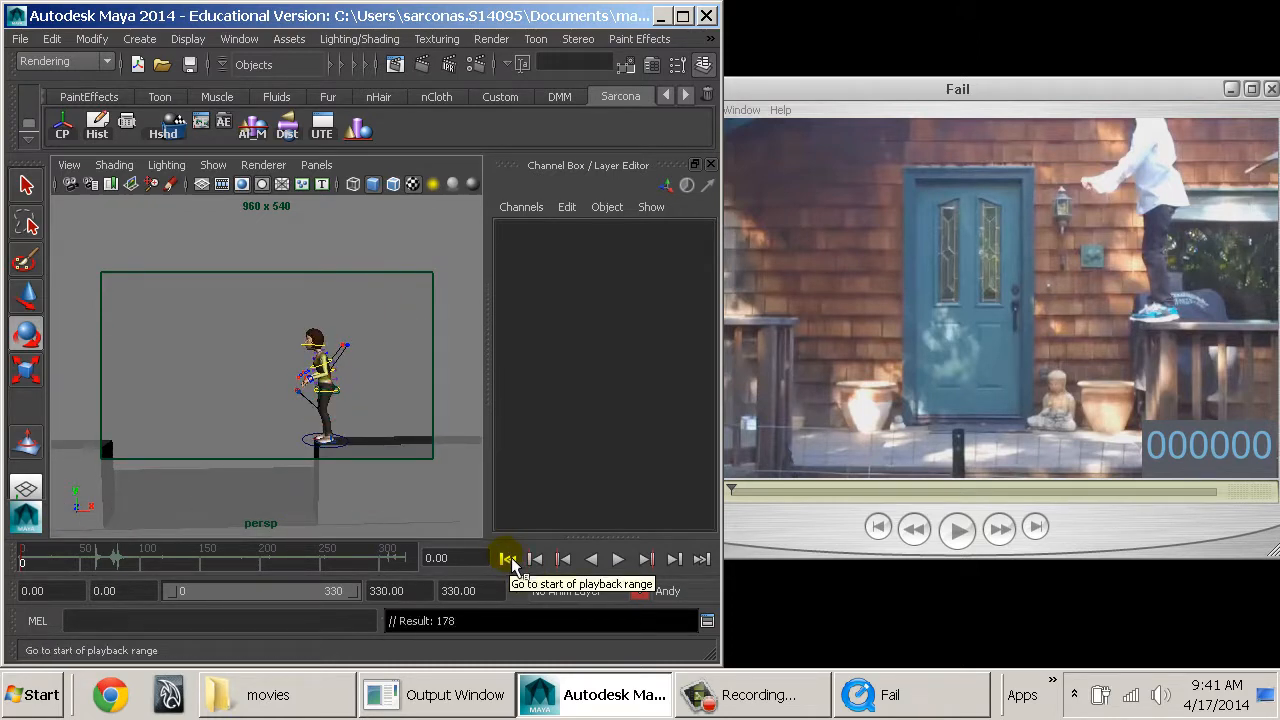
pyautogui.click(508, 559)
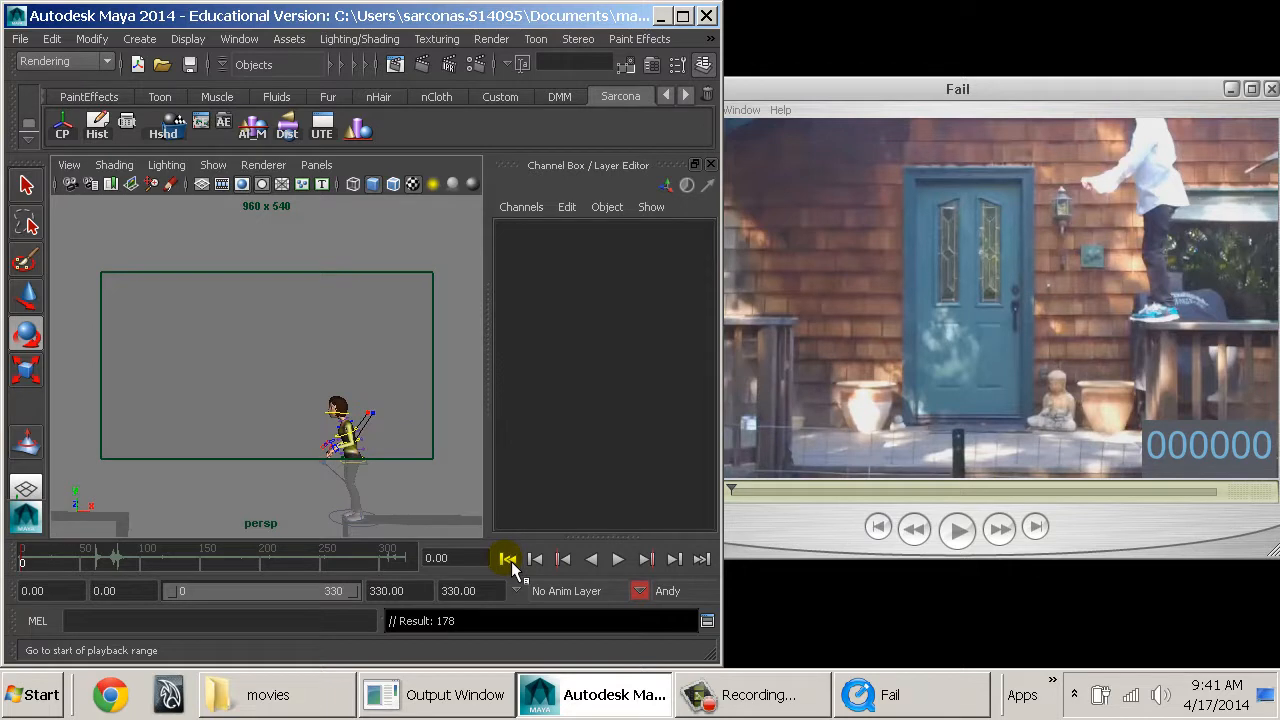
pyautogui.click(308, 364)
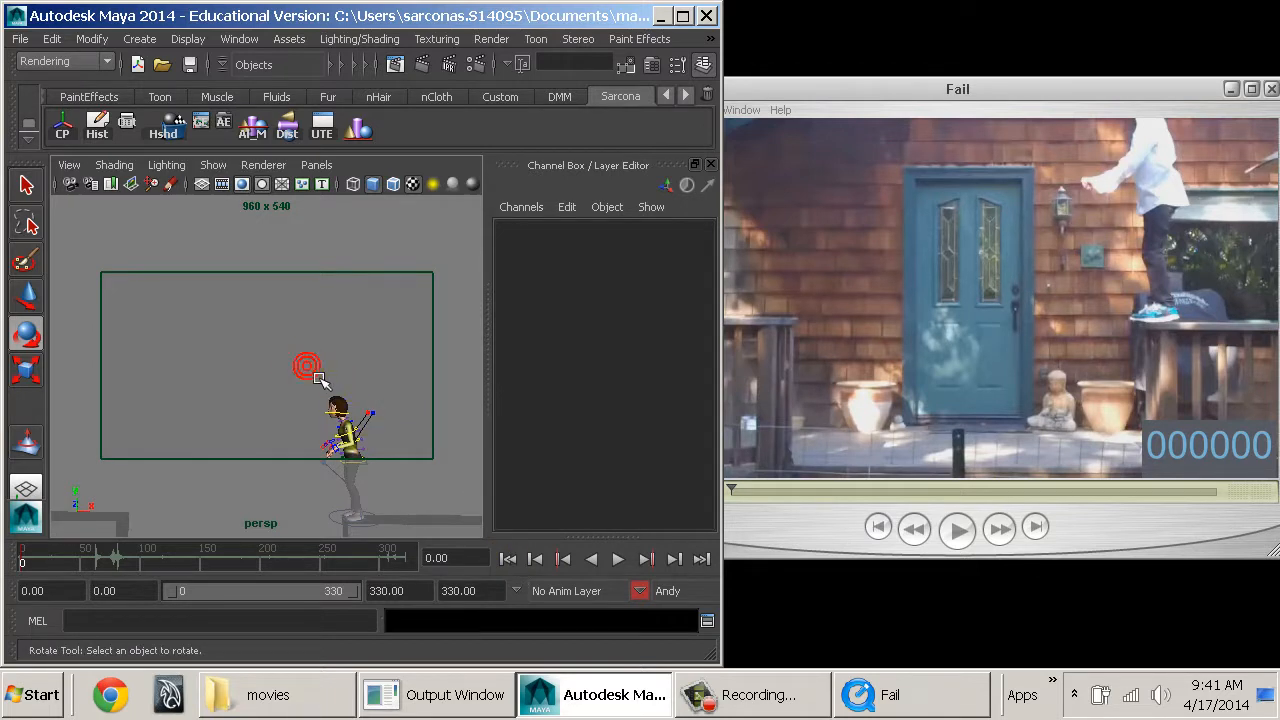
# Select the persp camera and frame Andy and both ledges at Translate -0.519, -0.528, 125.912 and Rotate 5.062, -0.6, 0.
pyautogui.click(135, 220)
pyautogui.click(75, 187)
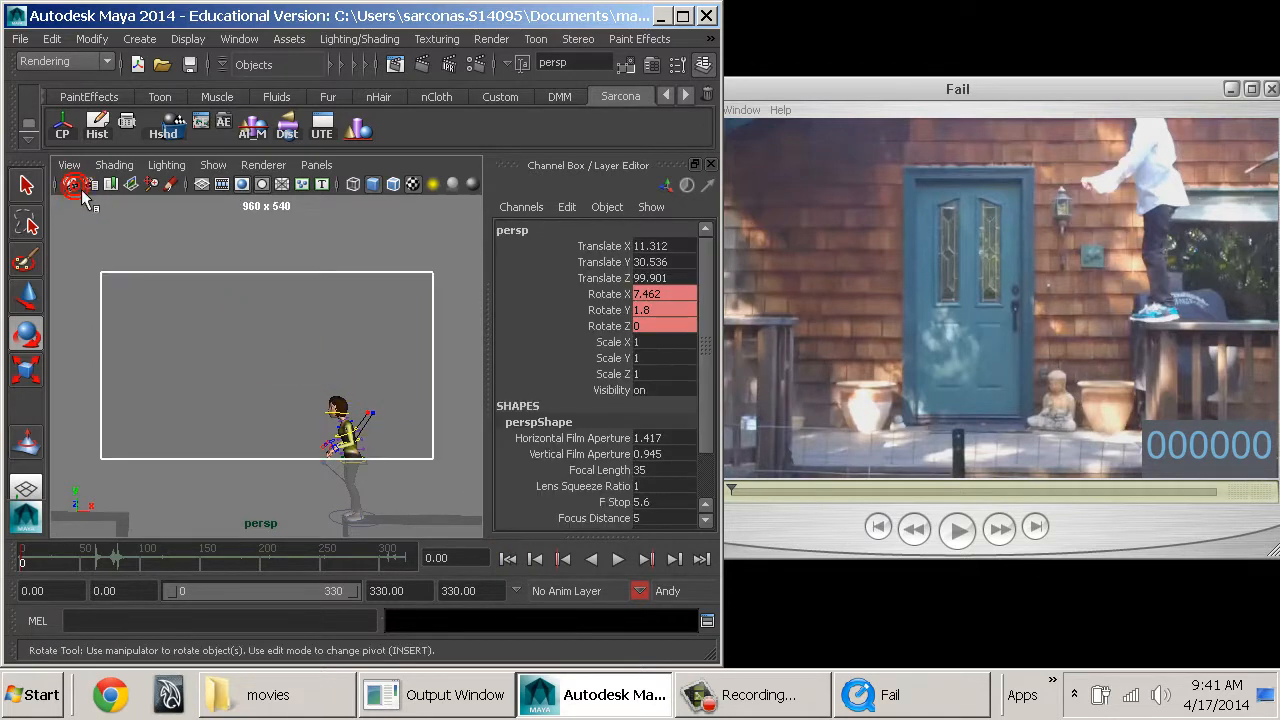
pyautogui.click(325, 241)
pyautogui.keyDown('alt'); pyautogui.moveTo(411, 352); pyautogui.dragTo(404, 316, button='middle'); pyautogui.keyUp('alt')
pyautogui.keyDown('alt'); pyautogui.moveTo(404, 316); pyautogui.dragTo(355, 346, button='right'); pyautogui.keyUp('alt')
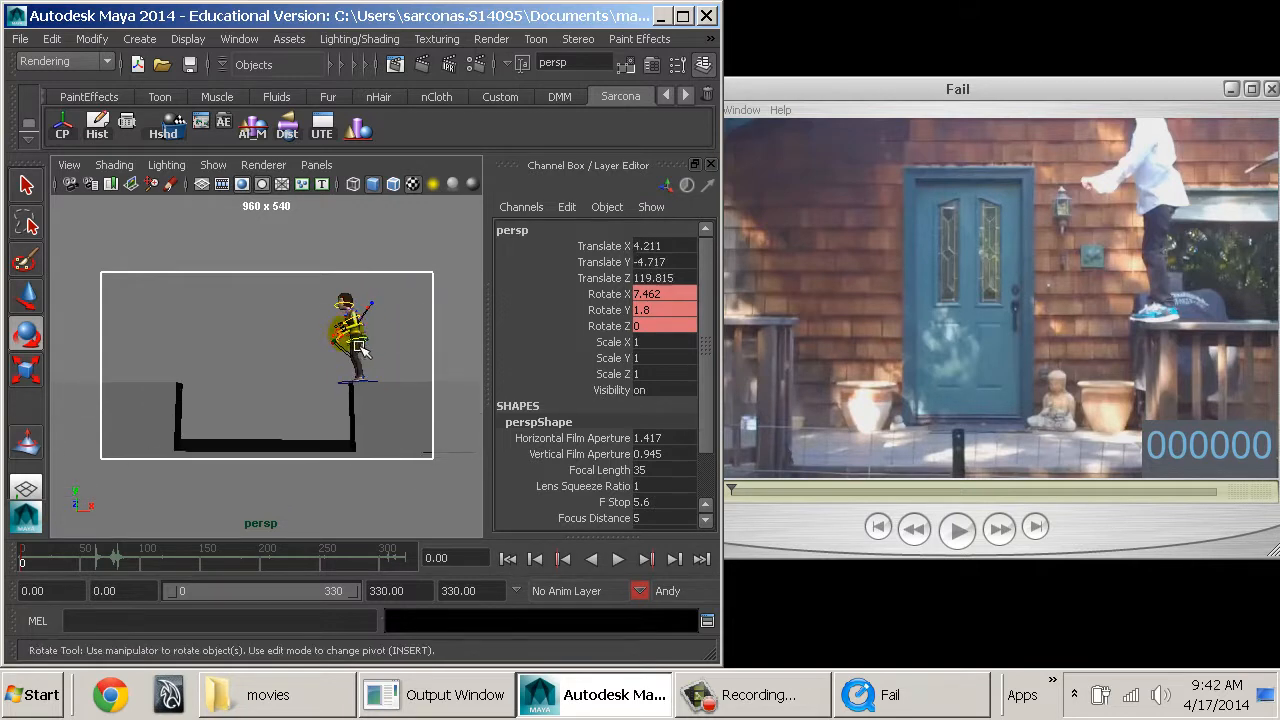
pyautogui.keyDown('alt'); pyautogui.moveTo(362, 348); pyautogui.dragTo(353, 356); pyautogui.keyUp('alt')
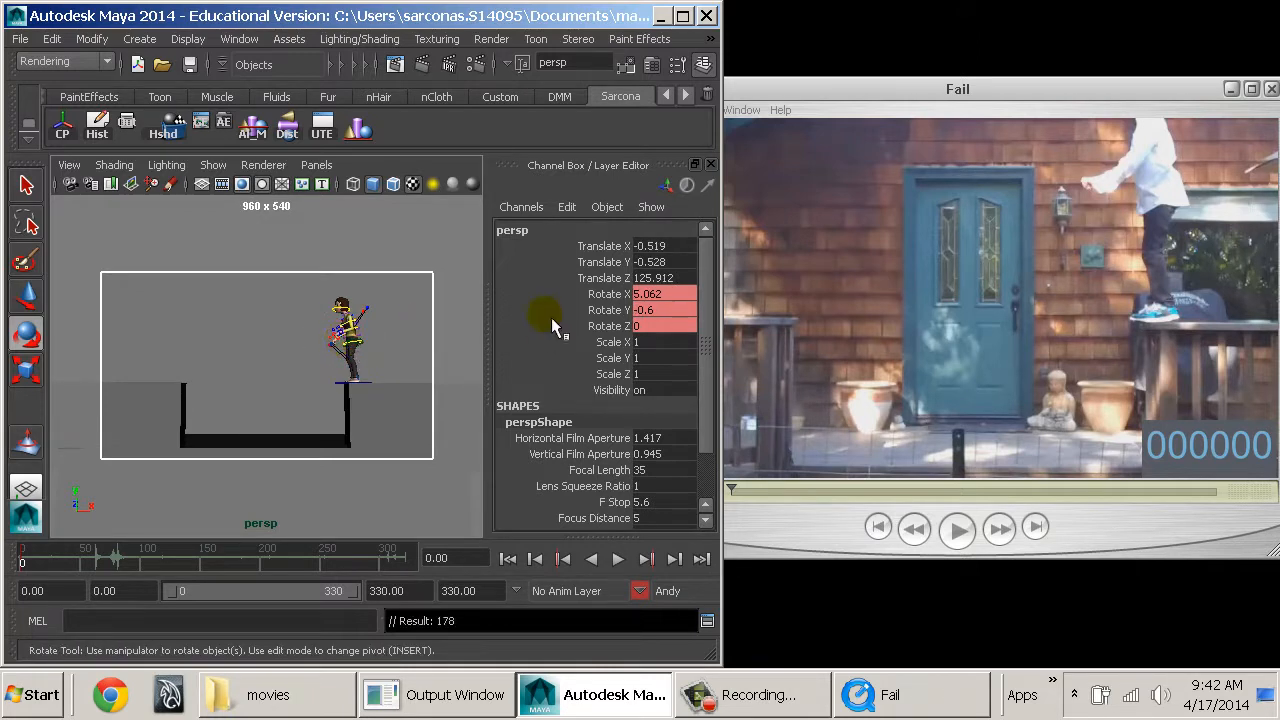
# Key all channels of the persp camera at frame 0, including its three translate channels, and clear the selection.
pyautogui.moveTo(575, 246); pyautogui.dragTo(588, 278)
pyautogui.click(595, 264)
pyautogui.rightClick(590, 257)
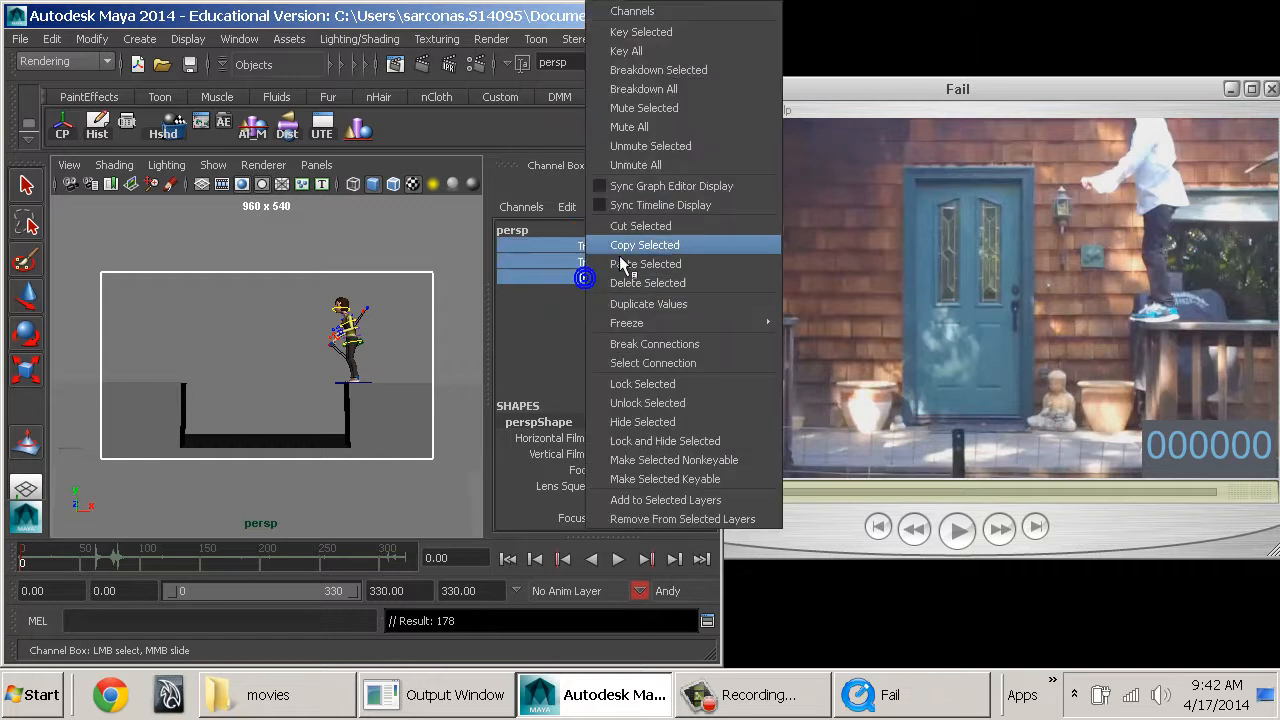
pyautogui.click(680, 46)
pyautogui.click(374, 269)
# Open the hotbox over the perspective view.
pyautogui.press('space')
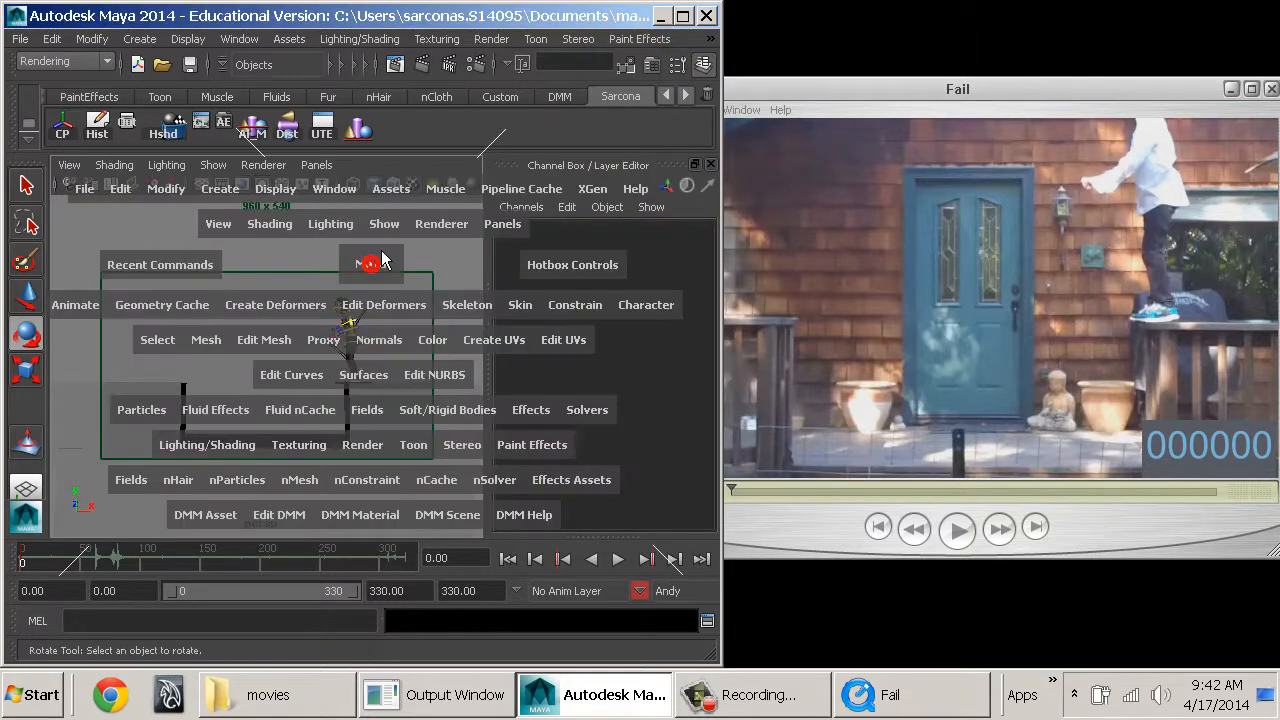
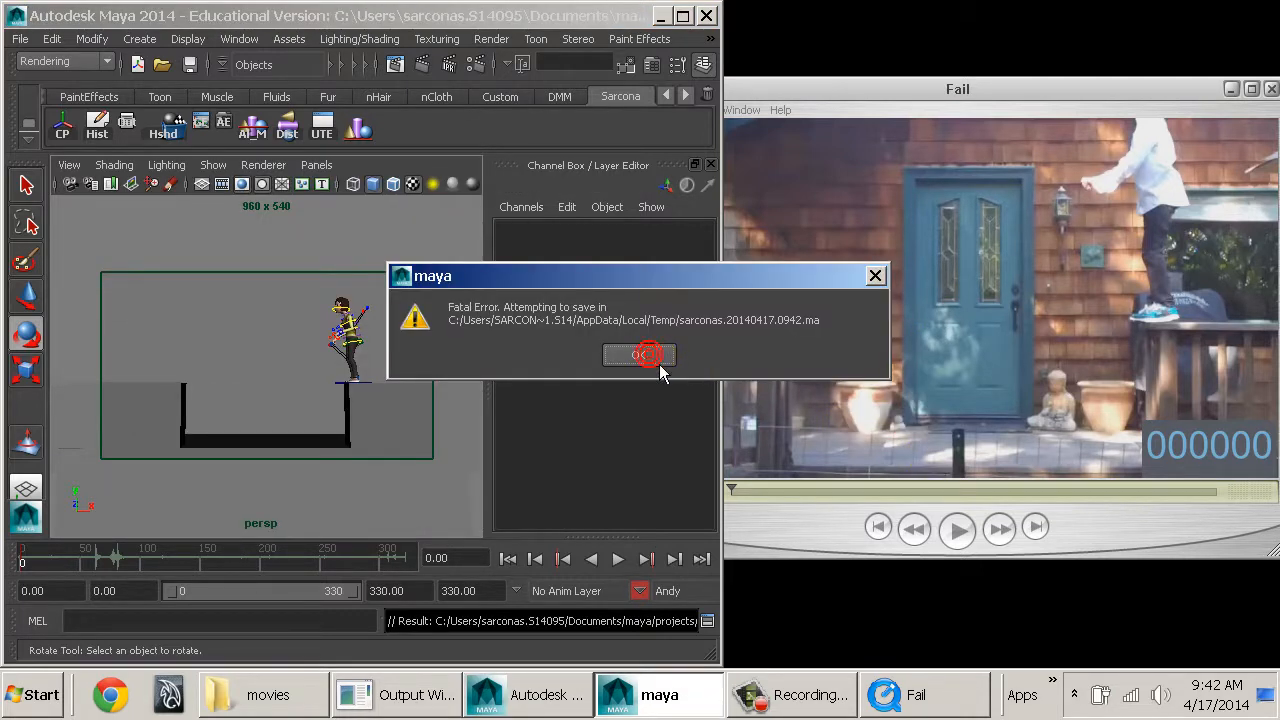
# Dismiss the fatal error message.
pyautogui.click(662, 366)
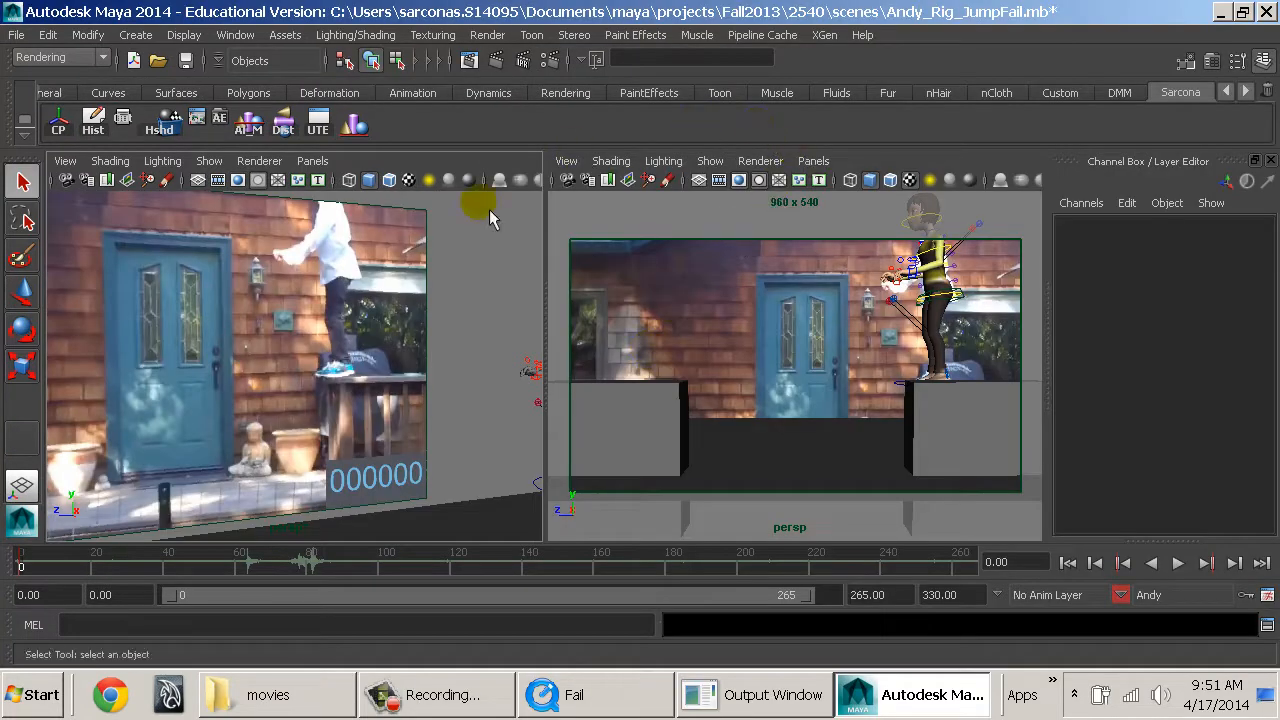
# Select the movie image plane and examine its placement behind Andy and the ledges in the persp1 view.
pyautogui.keyDown('alt'); pyautogui.moveTo(489, 209); pyautogui.dragTo(334, 311, button='right'); pyautogui.keyUp('alt')
pyautogui.hotkey('ctrl', 's')
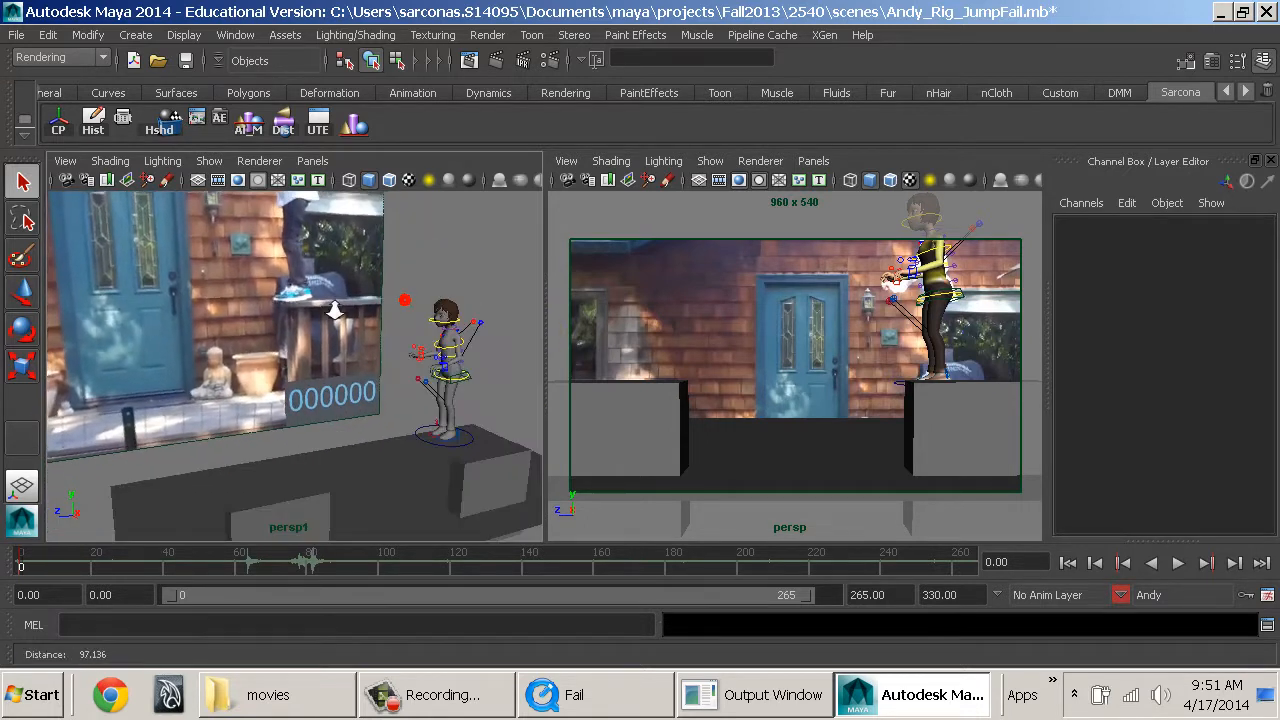
pyautogui.keyDown('alt'); pyautogui.moveTo(335, 311); pyautogui.dragTo(371, 297); pyautogui.keyUp('alt')
pyautogui.keyDown('alt'); pyautogui.moveTo(371, 297); pyautogui.dragTo(366, 337, button='middle'); pyautogui.keyUp('alt')
pyautogui.keyDown('alt'); pyautogui.moveTo(366, 337); pyautogui.dragTo(415, 289, button='right'); pyautogui.keyUp('alt')
pyautogui.click(407, 275)
pyautogui.keyDown('alt'); pyautogui.moveTo(337, 322); pyautogui.dragTo(391, 343); pyautogui.keyUp('alt')
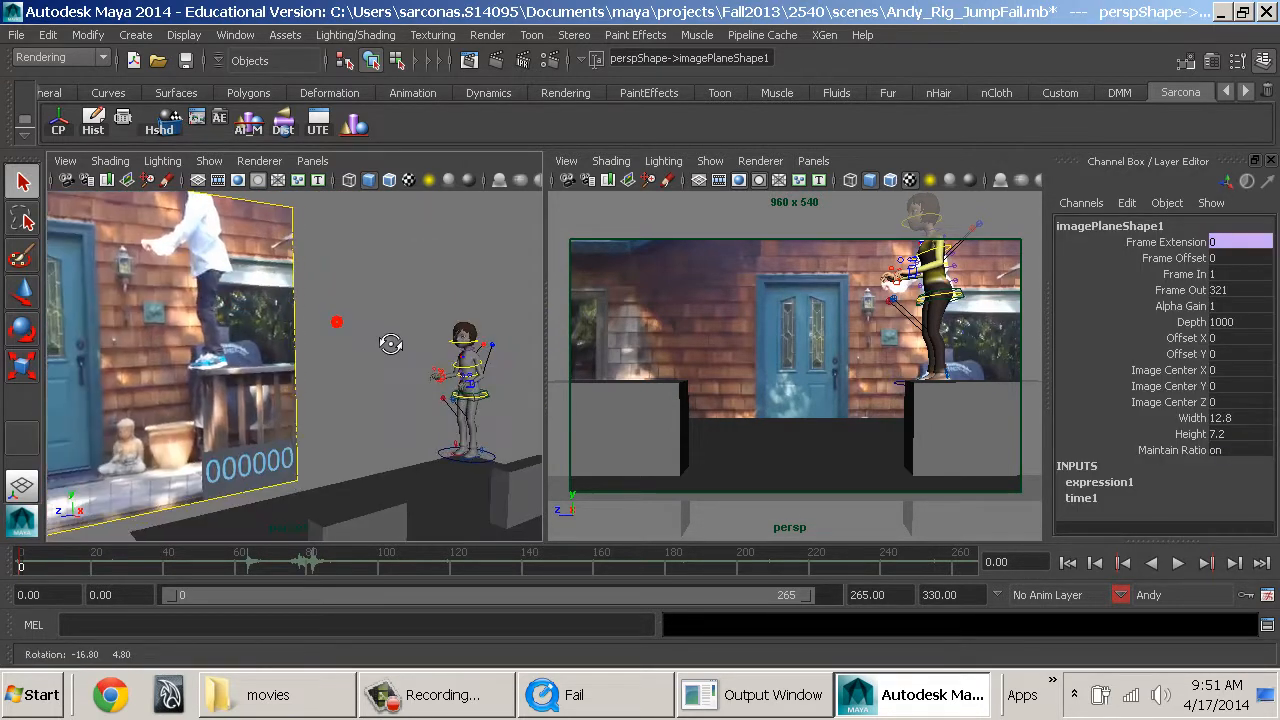
pyautogui.keyDown('alt'); pyautogui.moveTo(391, 343); pyautogui.dragTo(338, 325, button='right'); pyautogui.keyUp('alt')
pyautogui.keyDown('alt'); pyautogui.moveTo(212, 412); pyautogui.dragTo(455, 419, button='middle'); pyautogui.keyUp('alt')
pyautogui.keyDown('alt'); pyautogui.moveTo(455, 419); pyautogui.dragTo(381, 368, button='right'); pyautogui.keyUp('alt')
pyautogui.keyDown('alt'); pyautogui.moveTo(381, 368); pyautogui.dragTo(414, 398); pyautogui.keyUp('alt')
pyautogui.keyDown('alt'); pyautogui.moveTo(414, 398); pyautogui.dragTo(208, 326, button='right'); pyautogui.keyUp('alt')
pyautogui.keyDown('alt'); pyautogui.moveTo(208, 333); pyautogui.dragTo(445, 375); pyautogui.keyUp('alt')
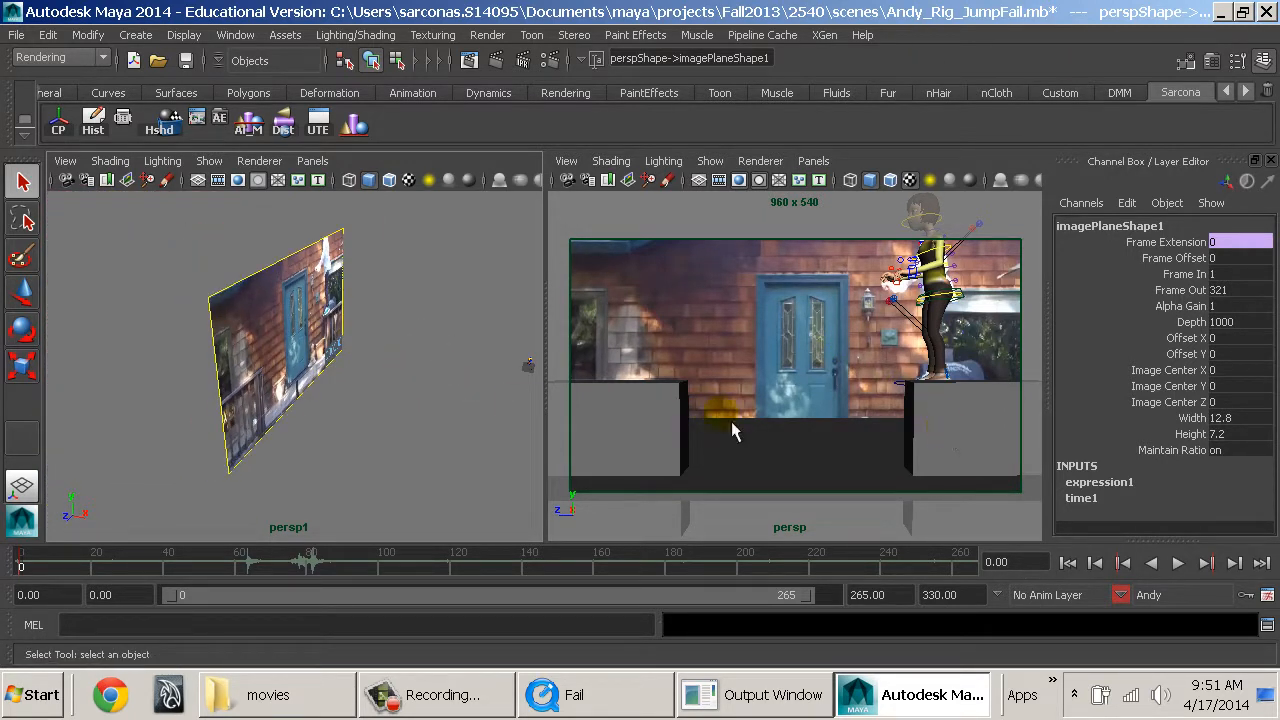
pyautogui.keyDown('alt'); pyautogui.moveTo(508, 408); pyautogui.dragTo(315, 388); pyautogui.keyUp('alt')
pyautogui.keyDown('alt'); pyautogui.moveTo(315, 388); pyautogui.dragTo(106, 342, button='middle'); pyautogui.keyUp('alt')
pyautogui.keyDown('alt'); pyautogui.moveTo(106, 342); pyautogui.dragTo(472, 391, button='right'); pyautogui.keyUp('alt')
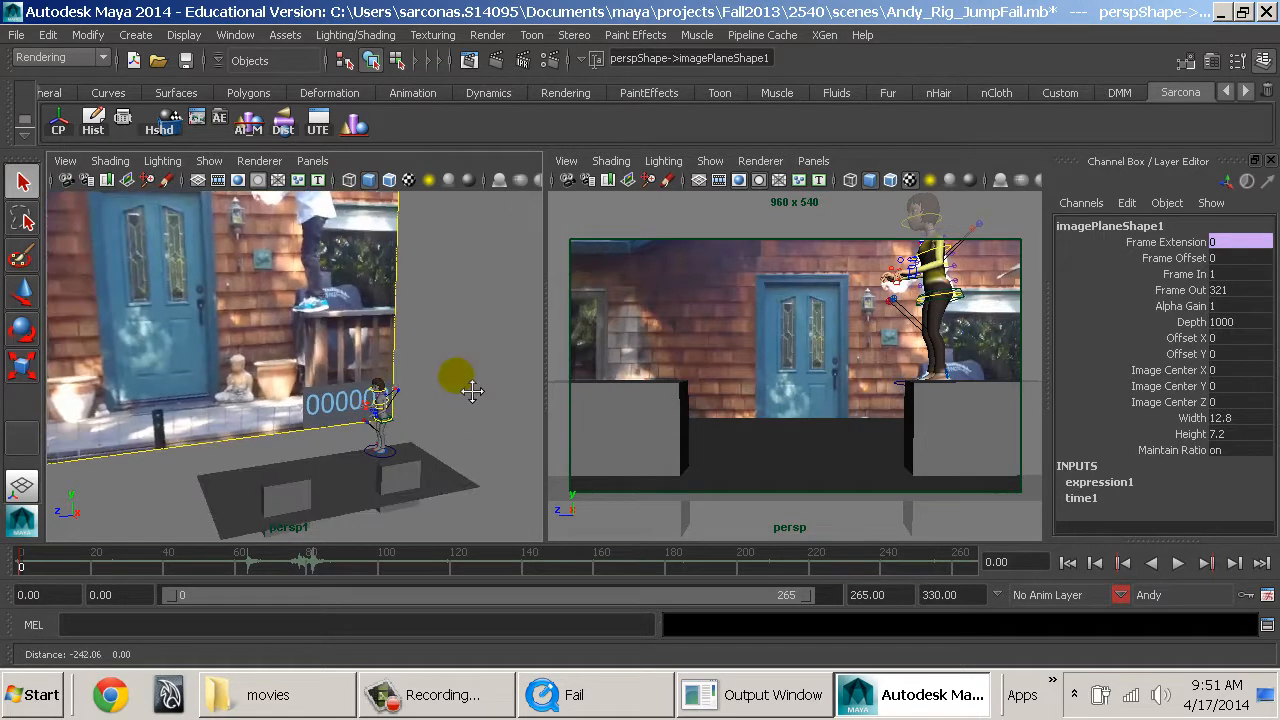
pyautogui.keyDown('alt'); pyautogui.moveTo(472, 391); pyautogui.dragTo(456, 376); pyautogui.keyUp('alt')
# Play the scene through to frame 60 and watch the movie on the image plane in both perspective views.
pyautogui.doubleClick(676, 12)
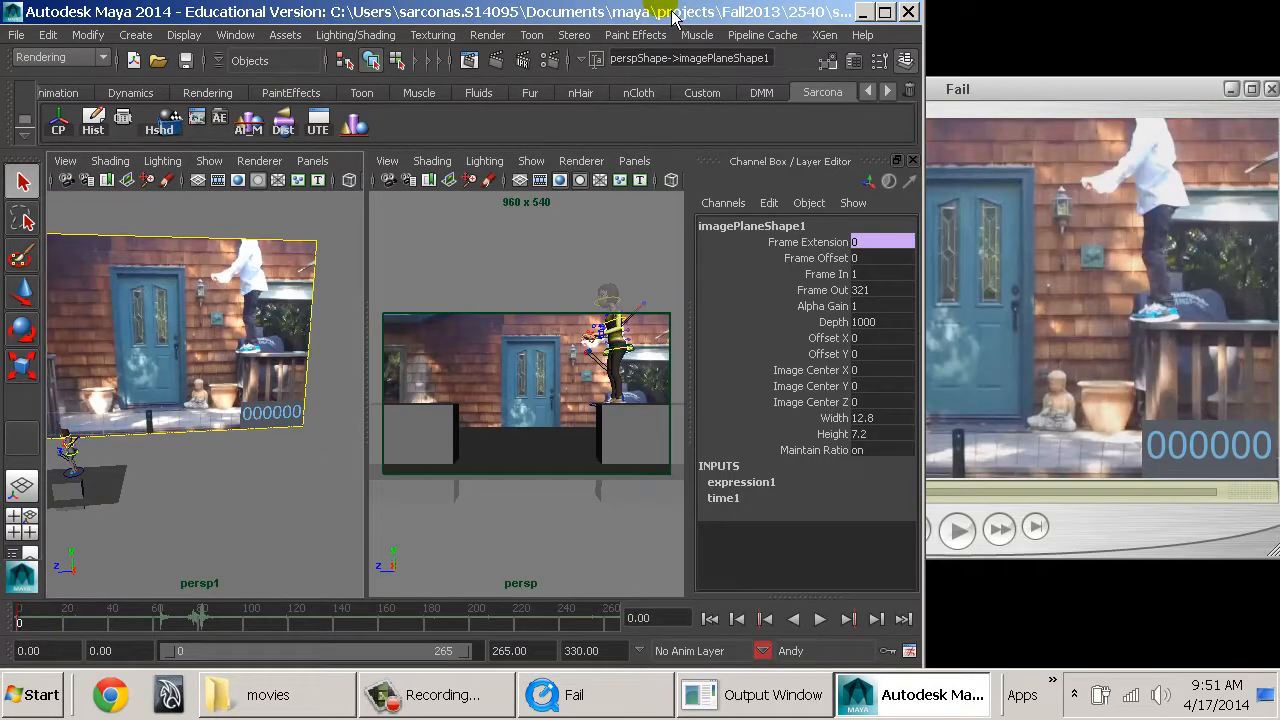
pyautogui.doubleClick(676, 12)
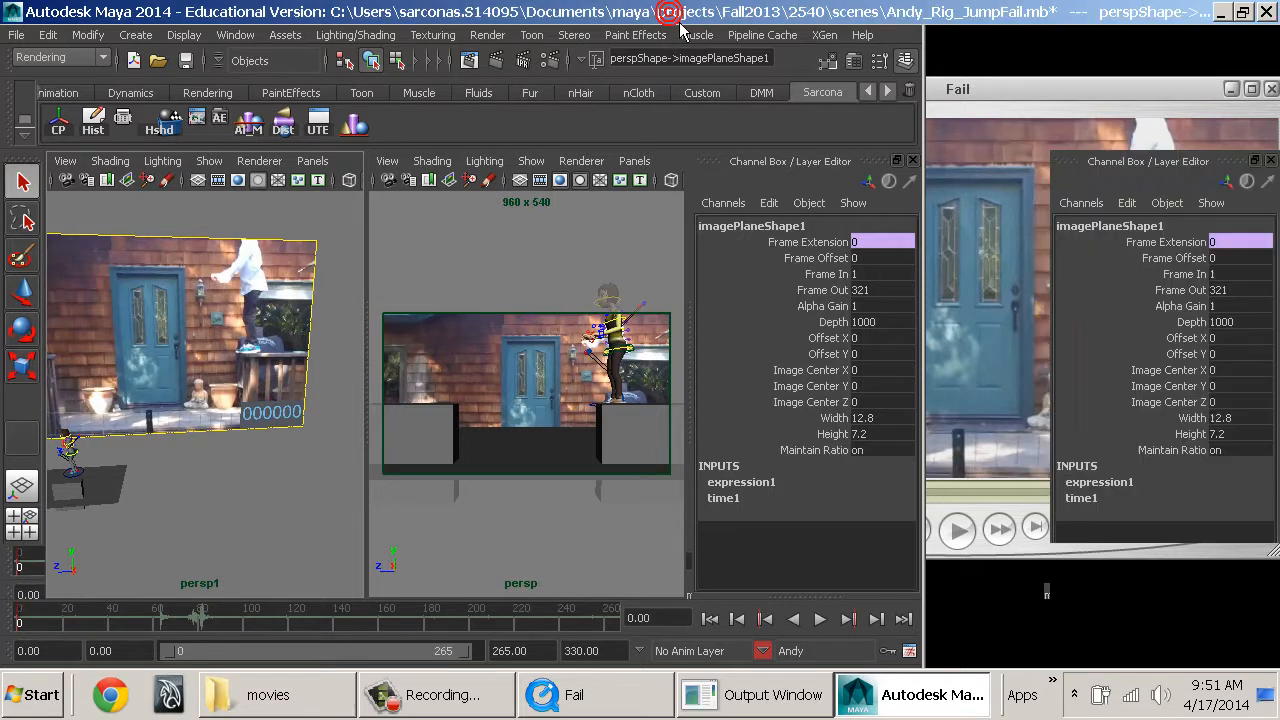
pyautogui.keyDown('alt'); pyautogui.moveTo(302, 430); pyautogui.dragTo(259, 309); pyautogui.keyUp('alt')
pyautogui.hotkey('alt', 'v')
pyautogui.press('Escape')
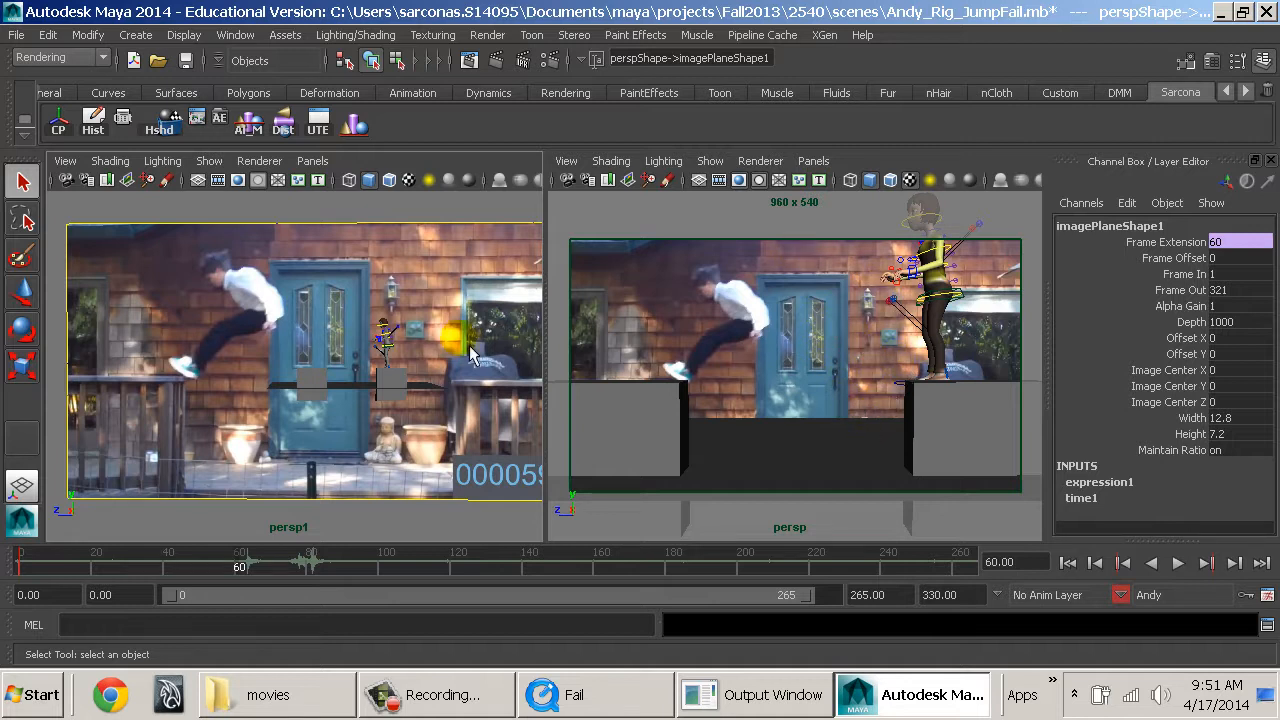
# Try moving Andy's left arm IK control at frame 60, undo the move and return to frame 0.
pyautogui.keyDown('alt'); pyautogui.moveTo(330, 365); pyautogui.dragTo(276, 367); pyautogui.keyUp('alt')
pyautogui.keyDown('alt'); pyautogui.moveTo(276, 367); pyautogui.dragTo(360, 423, button='right'); pyautogui.keyUp('alt')
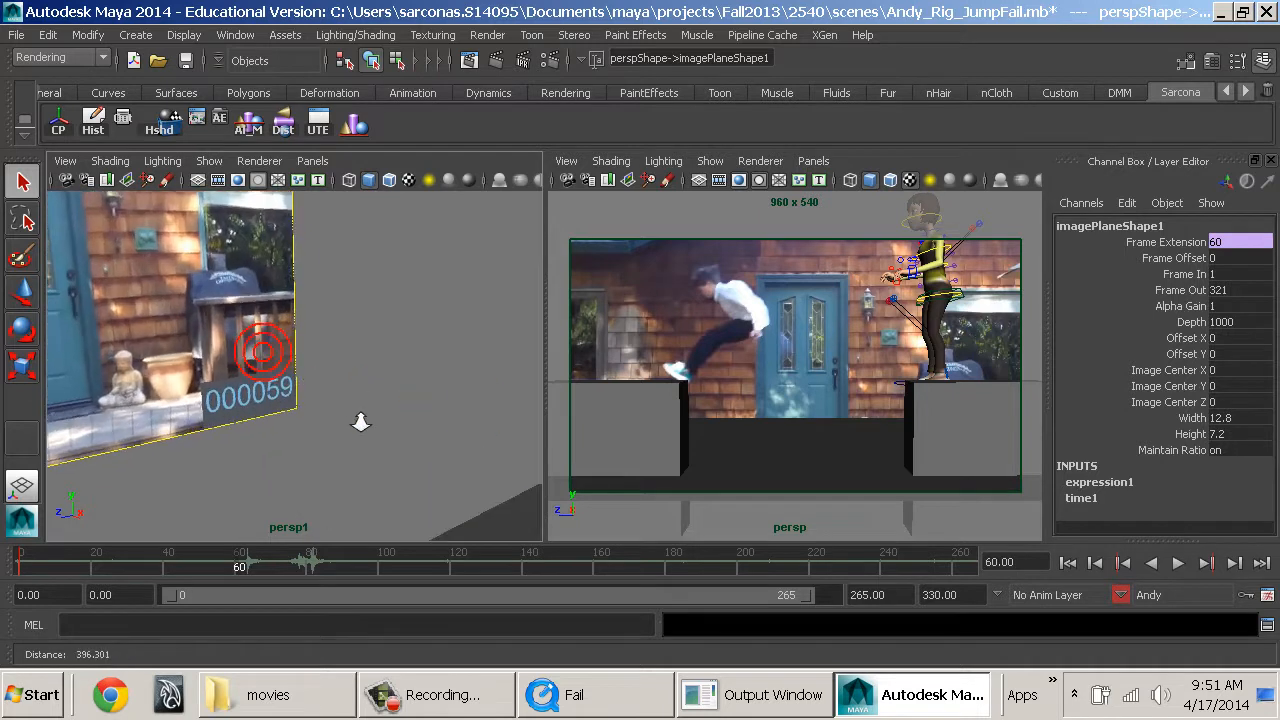
pyautogui.keyDown('alt'); pyautogui.moveTo(360, 423); pyautogui.dragTo(306, 409, button='middle'); pyautogui.keyUp('alt')
pyautogui.keyDown('alt'); pyautogui.moveTo(306, 409); pyautogui.dragTo(318, 417, button='right'); pyautogui.keyUp('alt')
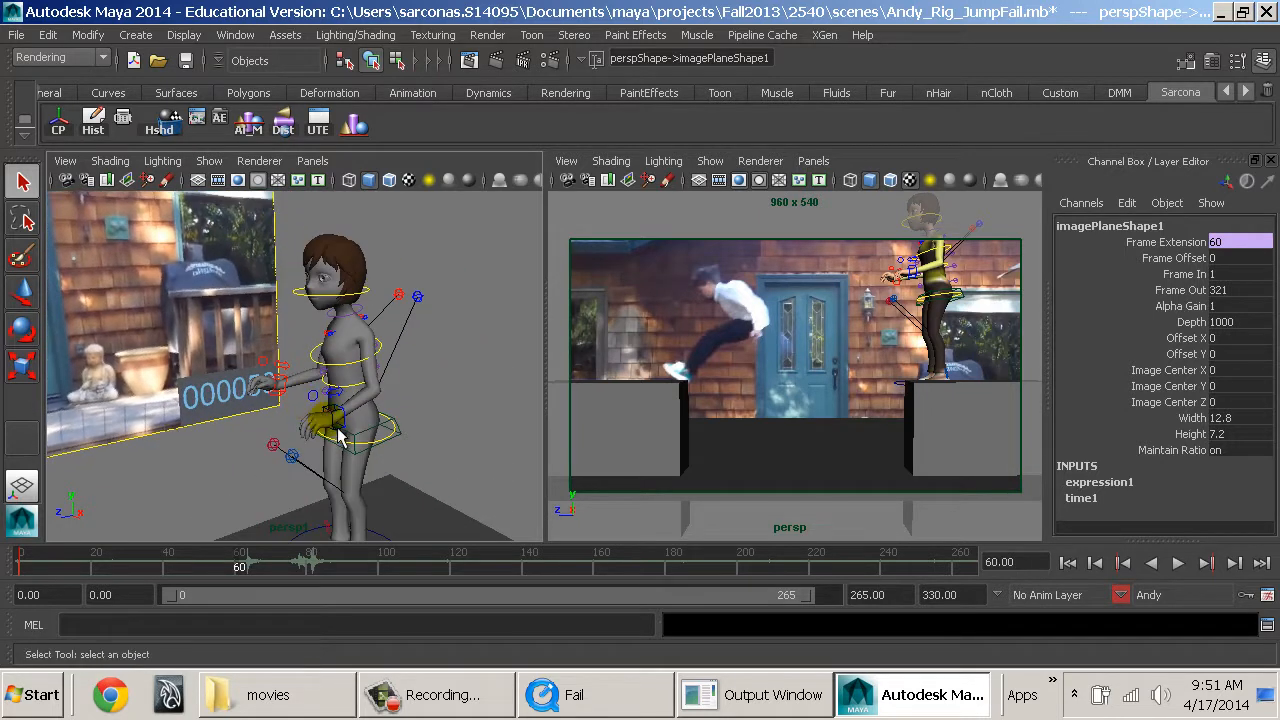
pyautogui.click(338, 435)
pyautogui.press('w')
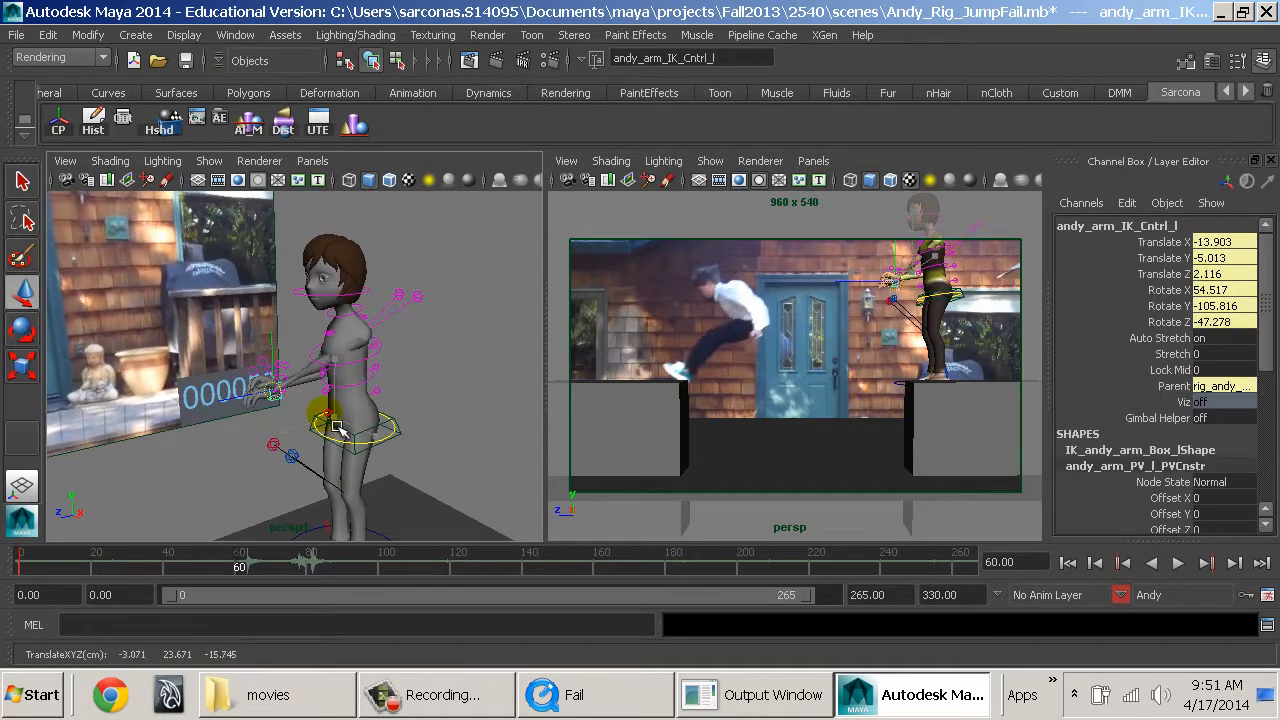
pyautogui.hotkey('ctrl', 'z')
pyautogui.click(1066, 563)
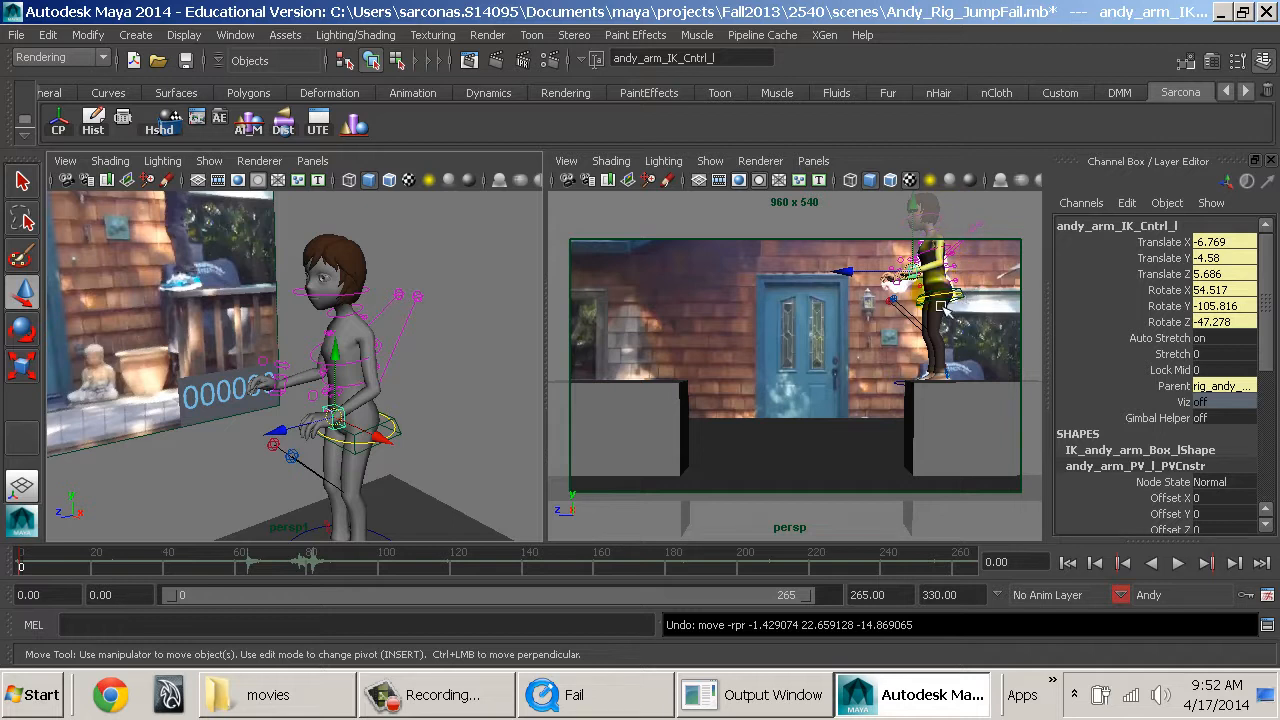
# Enlarge the persp view and move the ledge under Andy along Z to -18.497.
pyautogui.press('space')
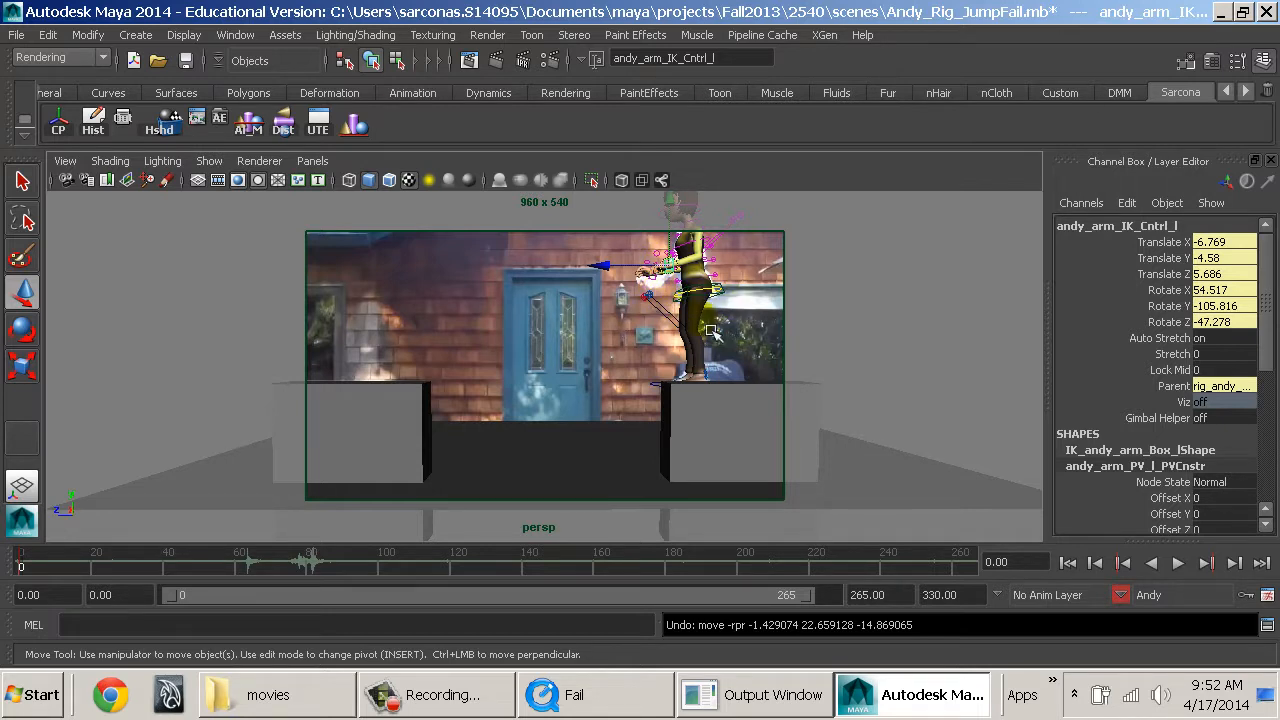
pyautogui.click(737, 409)
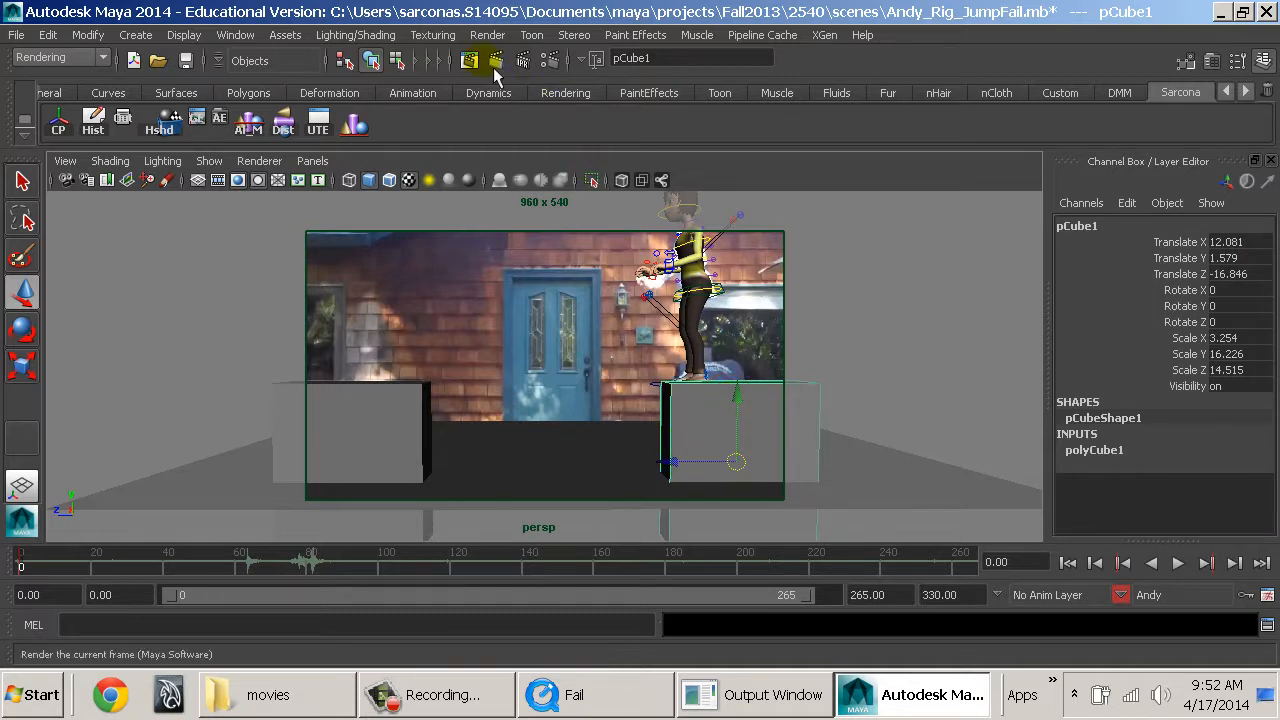
pyautogui.click(439, 69)
pyautogui.click(439, 69)
pyautogui.click(430, 64)
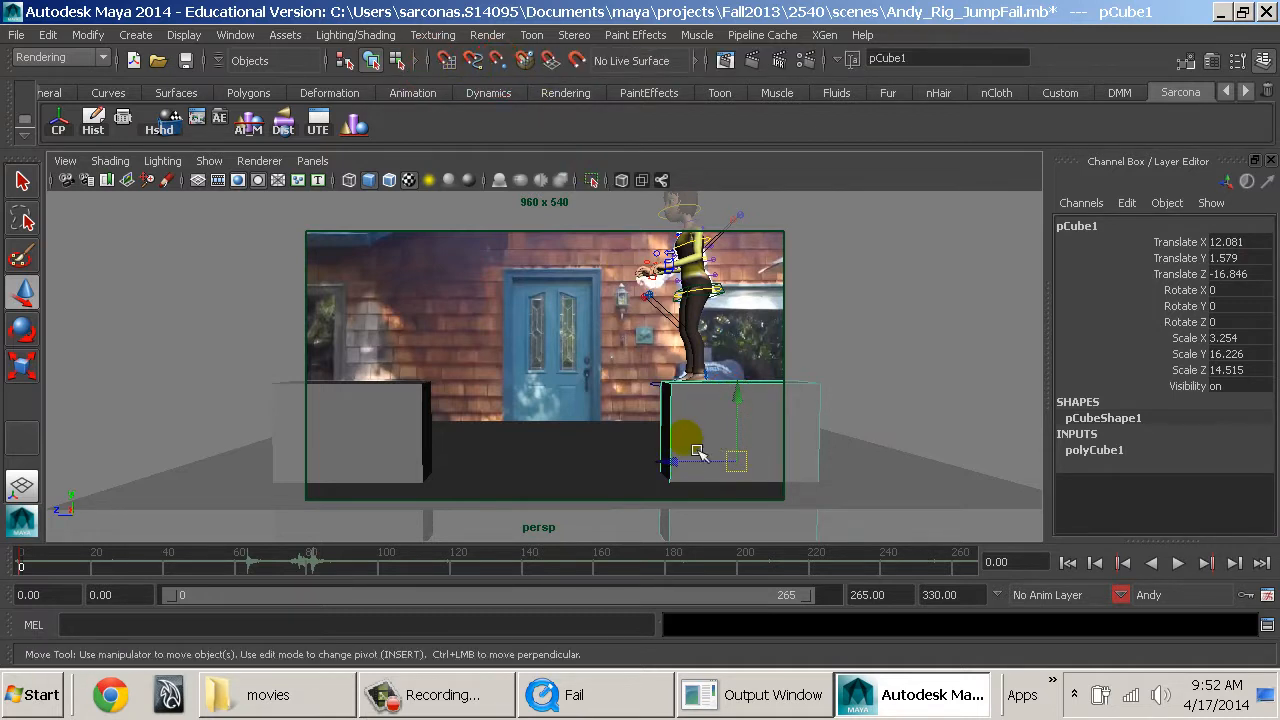
pyautogui.moveTo(668, 462); pyautogui.dragTo(701, 490)
# Review the persp view's option for importing a movie as an image plane, clear the selection and restore the side-by-side views.
pyautogui.click(66, 162)
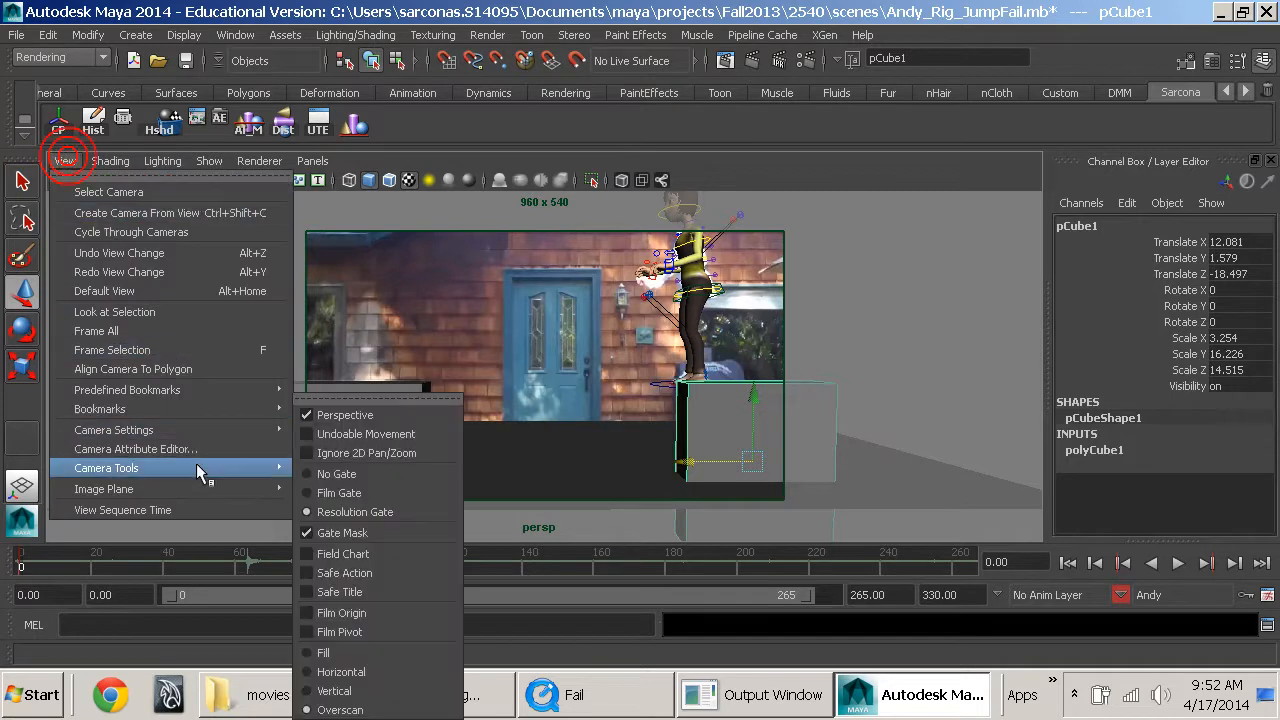
pyautogui.moveTo(228, 498)
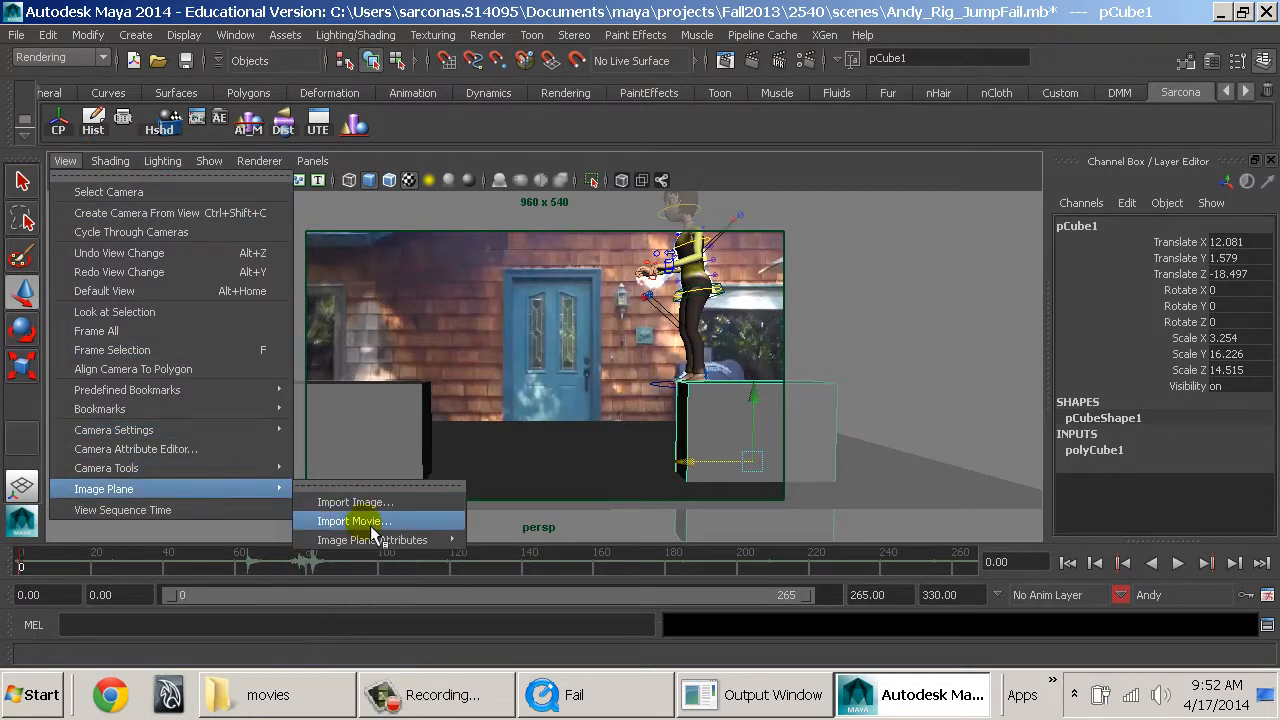
pyautogui.click(869, 328)
pyautogui.press('space')
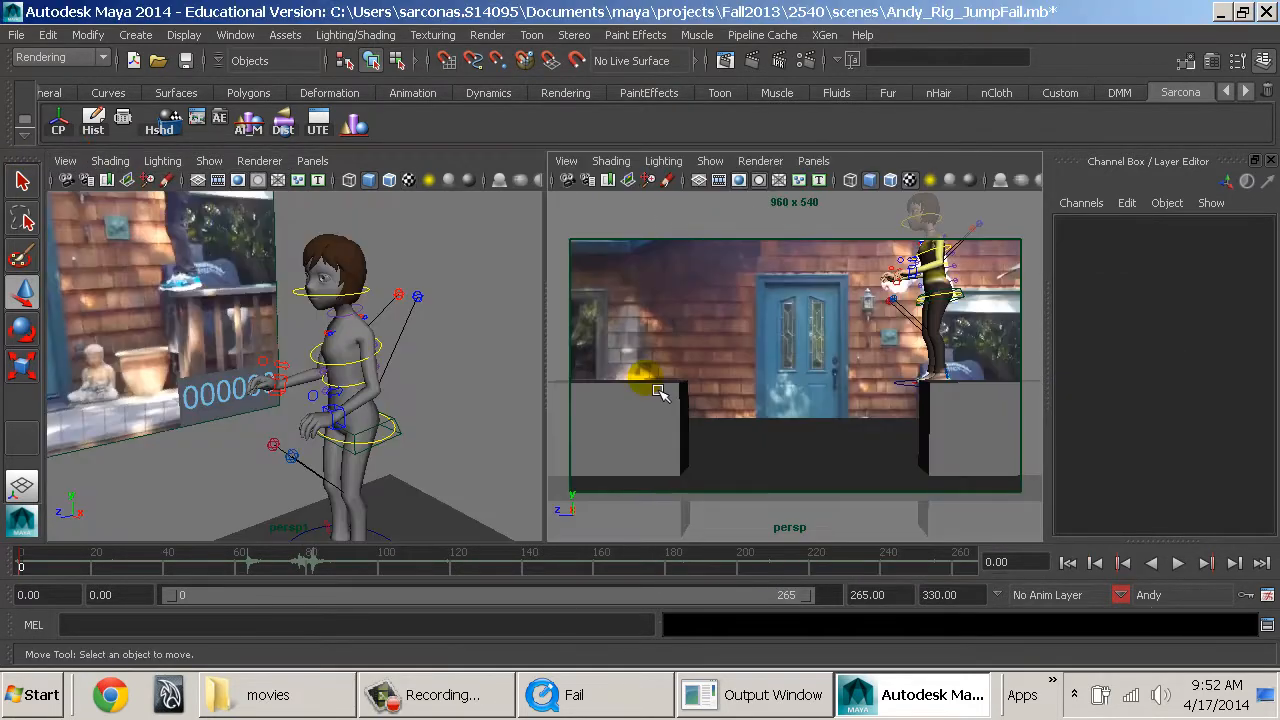
# Try moving Andy's world control beside the ledges and undo the move.
pyautogui.scroll(-3, 430, 402)
pyautogui.moveTo(430, 402)
pyautogui.keyDown('alt'); pyautogui.mouseDown()
pyautogui.moveTo(388, 402)
pyautogui.moveTo(431, 420)
pyautogui.mouseUp(); pyautogui.keyUp('alt')
pyautogui.moveTo(493, 485); pyautogui.dragTo(440, 535)
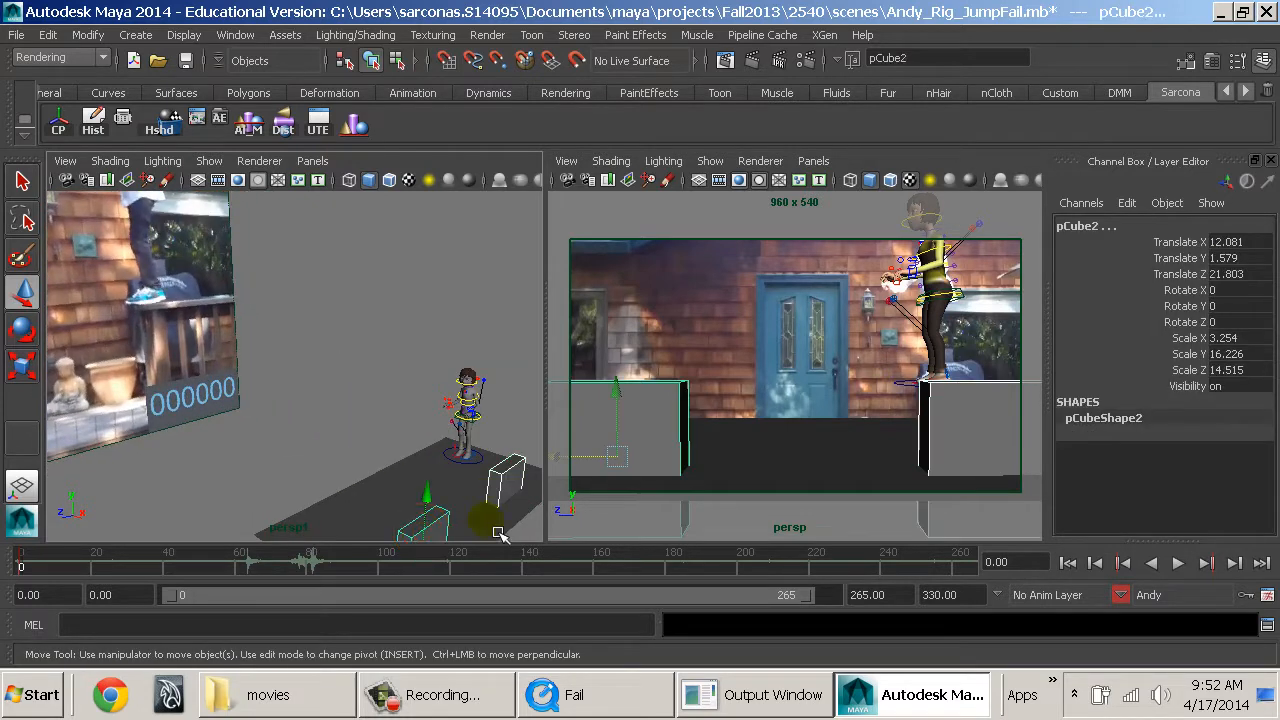
pyautogui.click(480, 467)
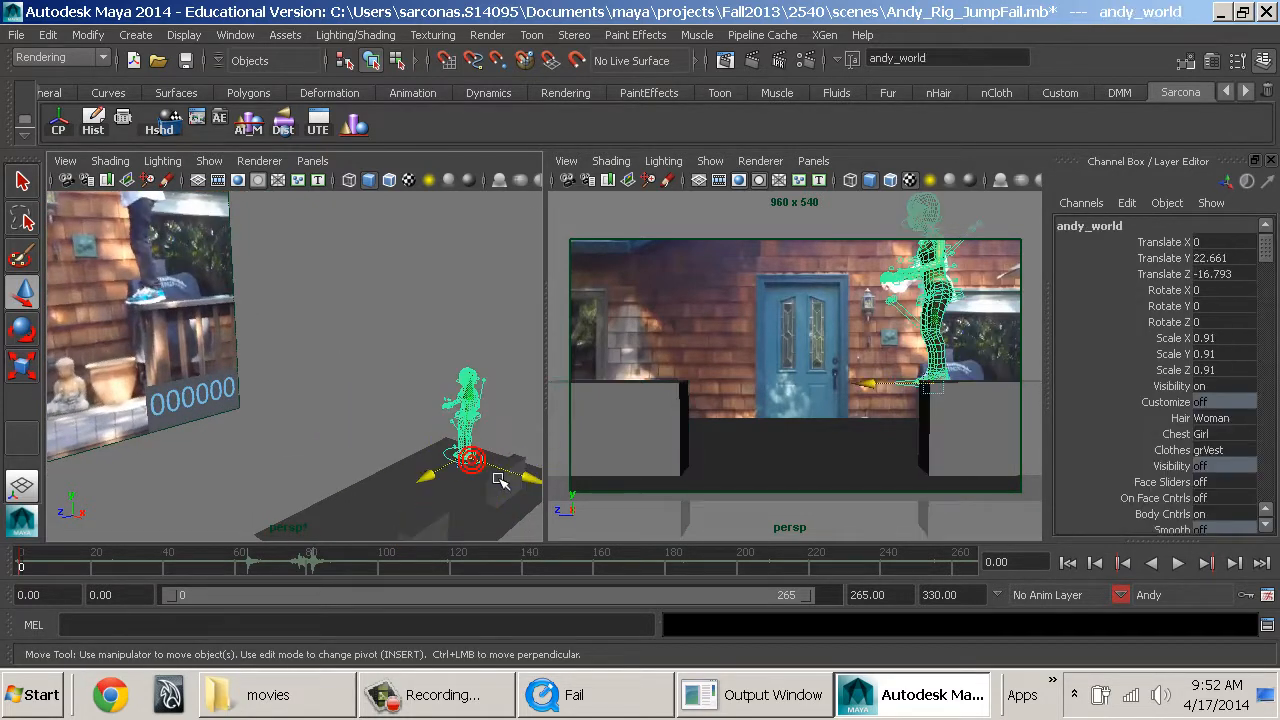
pyautogui.moveTo(514, 474); pyautogui.dragTo(511, 500)
pyautogui.hotkey('ctrl', 'z')
pyautogui.keyDown('alt'); pyautogui.moveTo(511, 500); pyautogui.dragTo(455, 485, button='middle'); pyautogui.keyUp('alt')
# Select both ledge cubes and move them together along X to 0.162, beneath Andy's feet.
pyautogui.click(505, 443)
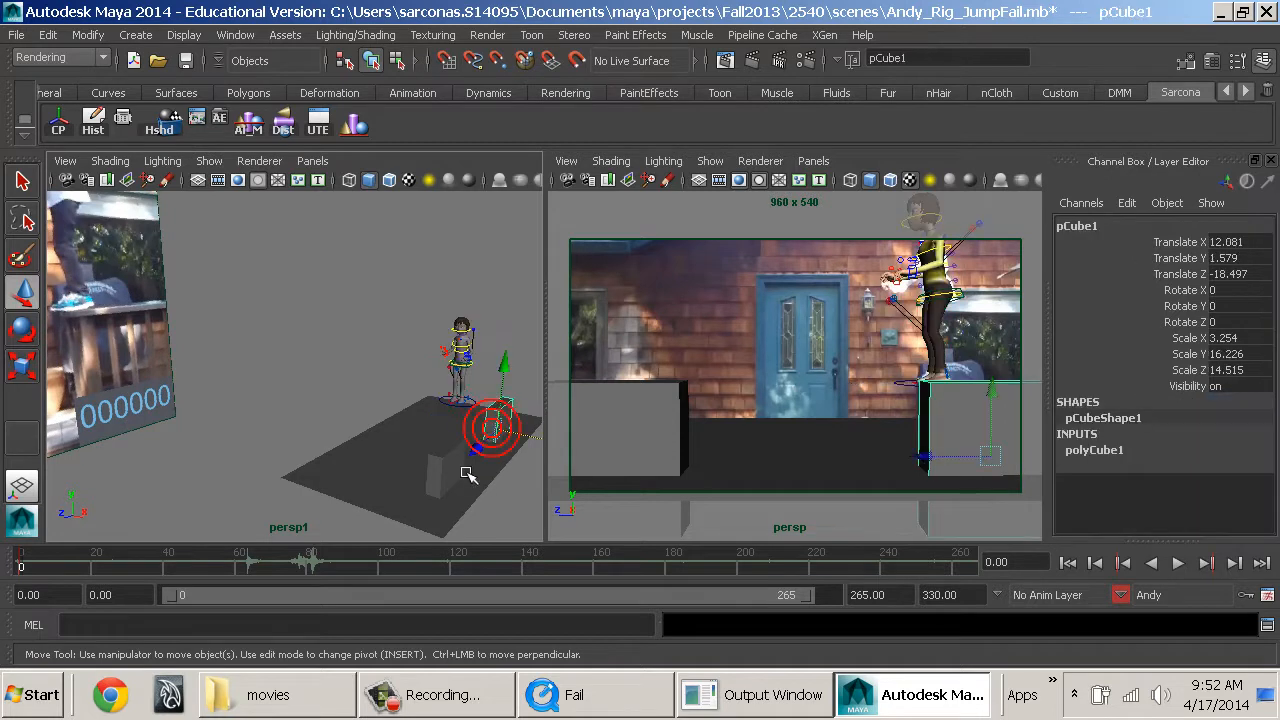
pyautogui.keyDown('shift'); pyautogui.click(478, 470); pyautogui.keyUp('shift')
pyautogui.moveTo(507, 505); pyautogui.dragTo(454, 496)
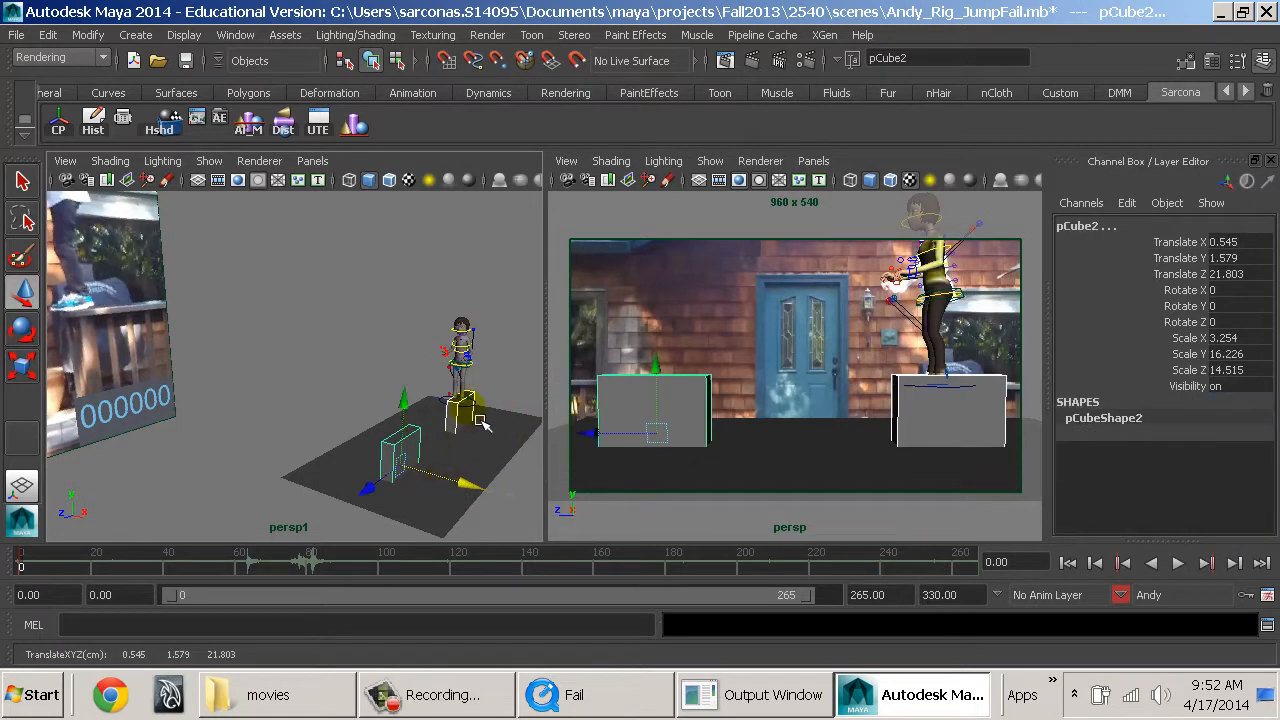
pyautogui.keyDown('ctrl'); pyautogui.keyDown('alt'); pyautogui.moveTo(444, 393); pyautogui.dragTo(490, 448); pyautogui.keyUp('alt'); pyautogui.keyUp('ctrl')
pyautogui.moveTo(500, 475); pyautogui.dragTo(475, 472, button='middle')
pyautogui.moveTo(478, 474)
pyautogui.keyDown('alt'); pyautogui.mouseDown()
pyautogui.moveTo(503, 478)
pyautogui.moveTo(466, 462)
pyautogui.mouseUp(); pyautogui.keyUp('alt')
pyautogui.keyDown('alt'); pyautogui.moveTo(466, 462); pyautogui.dragTo(457, 371, button='middle'); pyautogui.keyUp('alt')
pyautogui.keyDown('alt'); pyautogui.moveTo(457, 371); pyautogui.dragTo(323, 374, button='right'); pyautogui.keyUp('alt')
pyautogui.keyDown('alt'); pyautogui.moveTo(323, 374); pyautogui.dragTo(400, 348, button='middle'); pyautogui.keyUp('alt')
pyautogui.keyDown('alt'); pyautogui.moveTo(400, 348); pyautogui.dragTo(258, 380, button='right'); pyautogui.keyUp('alt')
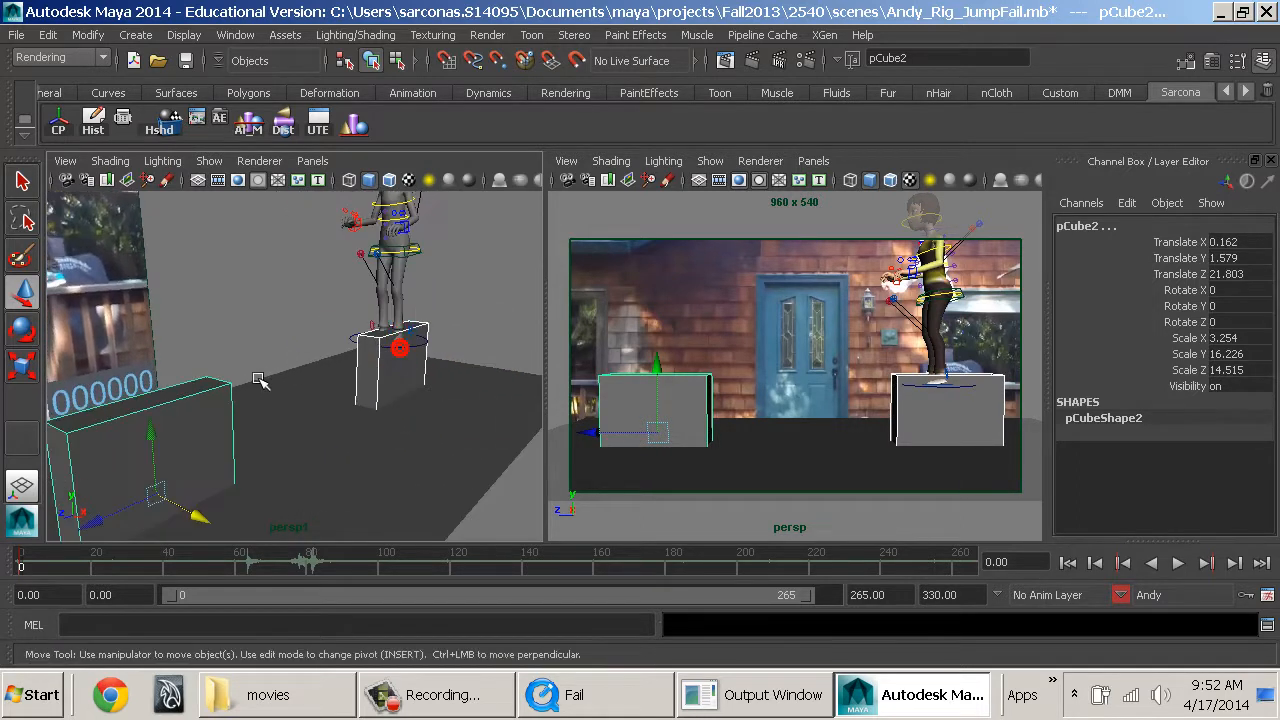
# Lower both ledges to Translate Y 0.361 so their tops meet the soles of Andy's feet.
pyautogui.moveTo(168, 440); pyautogui.dragTo(169, 457, button='middle')
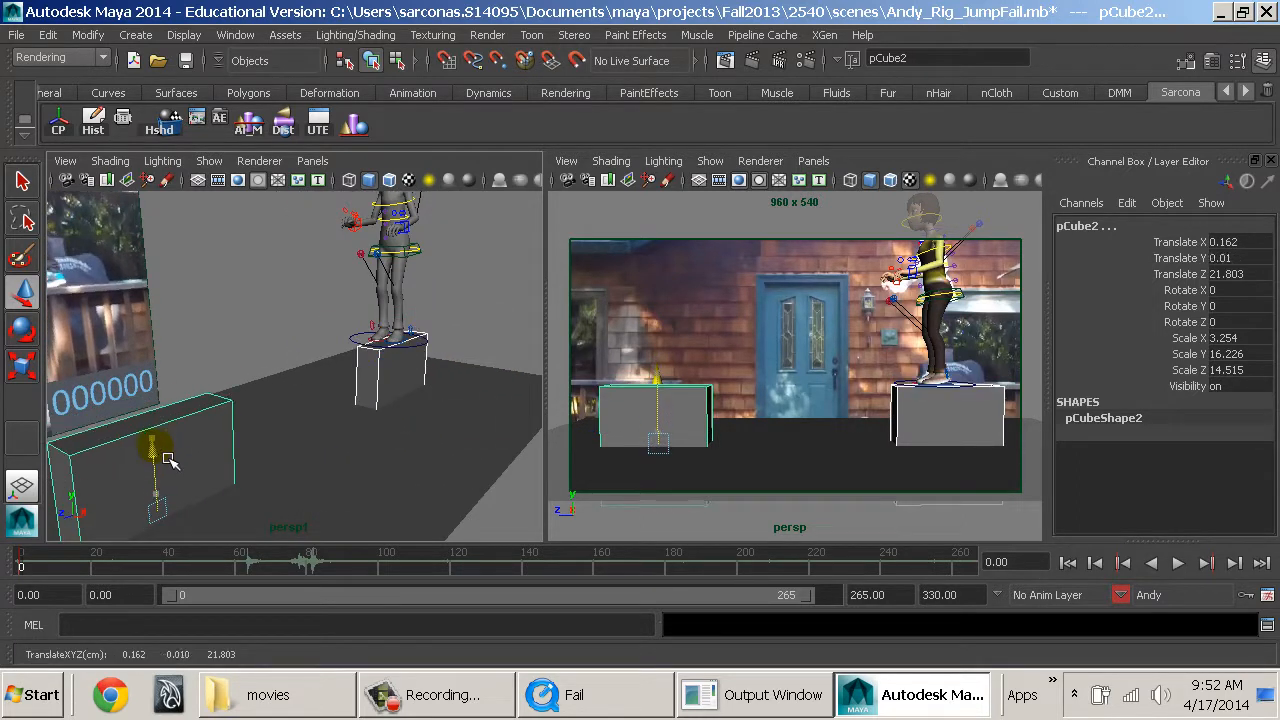
pyautogui.keyDown('alt'); pyautogui.moveTo(343, 332); pyautogui.dragTo(463, 440, button='right'); pyautogui.keyUp('alt')
pyautogui.keyDown('alt'); pyautogui.moveTo(463, 440); pyautogui.dragTo(357, 420); pyautogui.keyUp('alt')
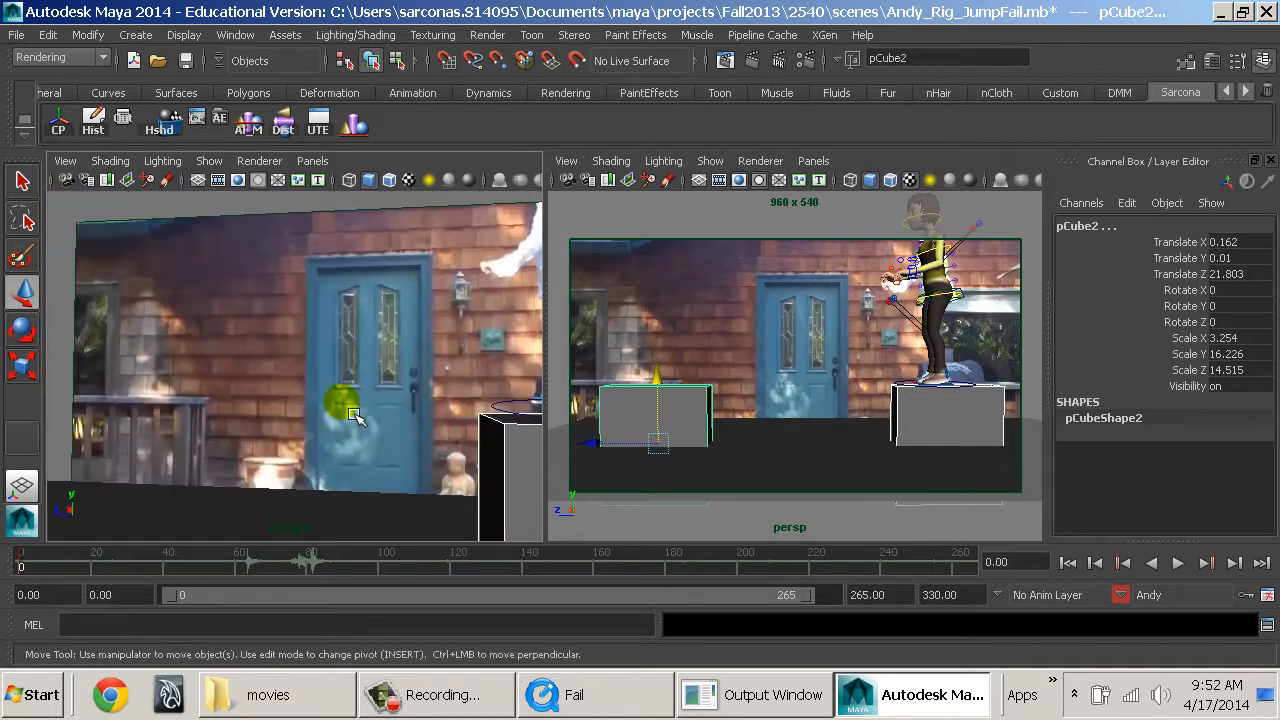
pyautogui.keyDown('alt'); pyautogui.moveTo(357, 420); pyautogui.dragTo(145, 382, button='middle'); pyautogui.keyUp('alt')
pyautogui.moveTo(380, 438); pyautogui.dragTo(374, 428, button='middle')
pyautogui.keyDown('alt'); pyautogui.moveTo(272, 441); pyautogui.dragTo(369, 469); pyautogui.keyUp('alt')
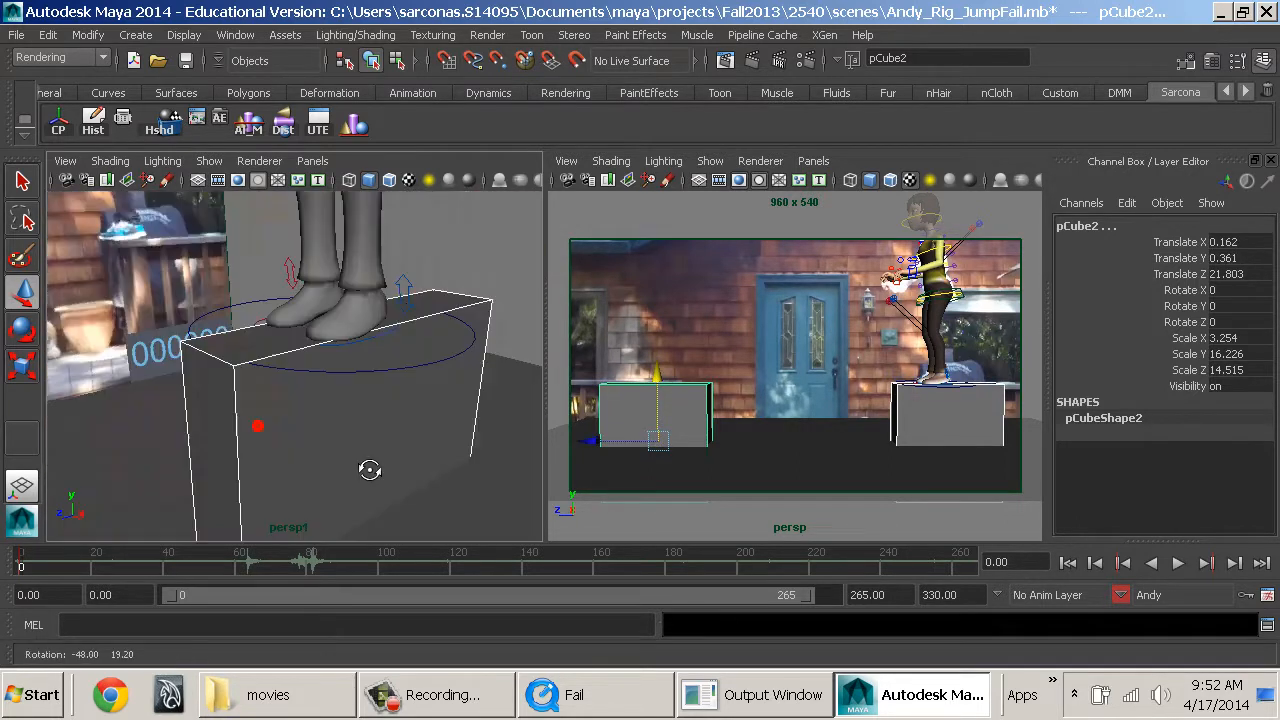
pyautogui.keyDown('alt'); pyautogui.moveTo(369, 469); pyautogui.dragTo(300, 419, button='right'); pyautogui.keyUp('alt')
pyautogui.keyDown('alt'); pyautogui.moveTo(300, 419); pyautogui.dragTo(333, 414, button='middle'); pyautogui.keyUp('alt')
# Select only the ledge under Andy and move it along Z to -23.596.
pyautogui.click(351, 378)
pyautogui.keyDown('alt'); pyautogui.moveTo(383, 463); pyautogui.dragTo(437, 463); pyautogui.keyUp('alt')
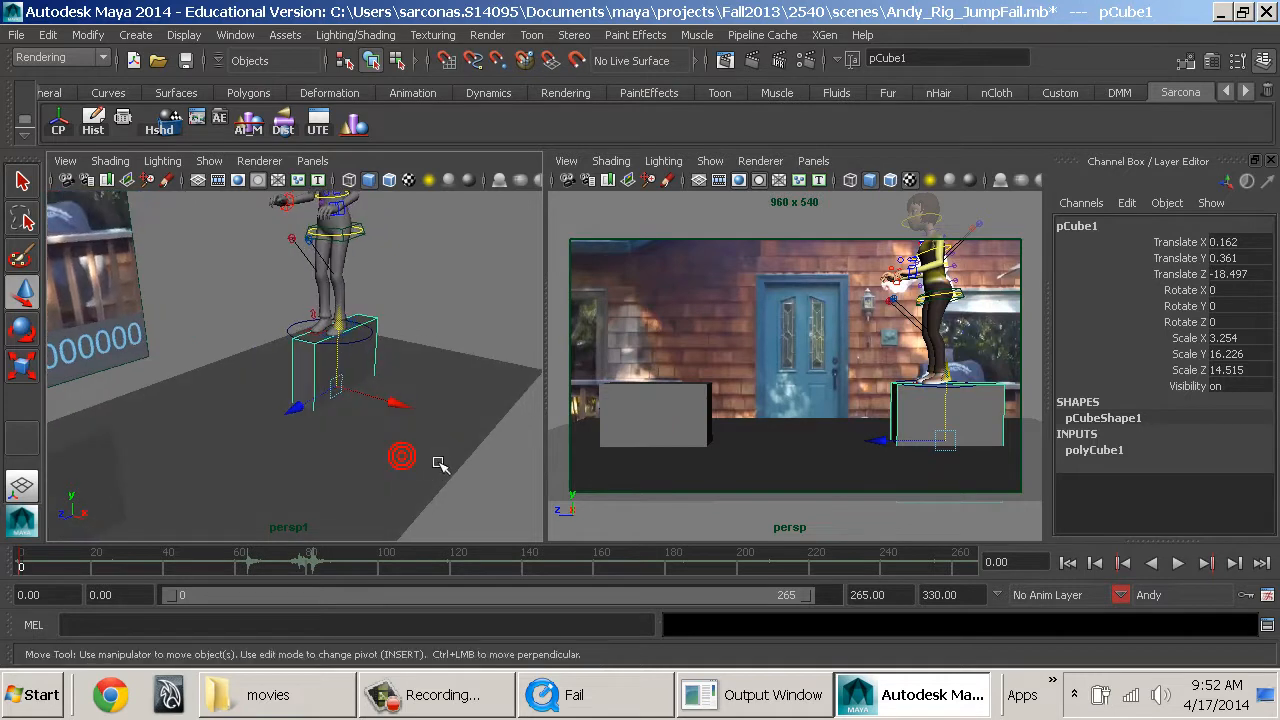
pyautogui.keyDown('alt'); pyautogui.moveTo(432, 455); pyautogui.dragTo(398, 452, button='right'); pyautogui.keyUp('alt')
pyautogui.moveTo(313, 416); pyautogui.dragTo(230, 458)
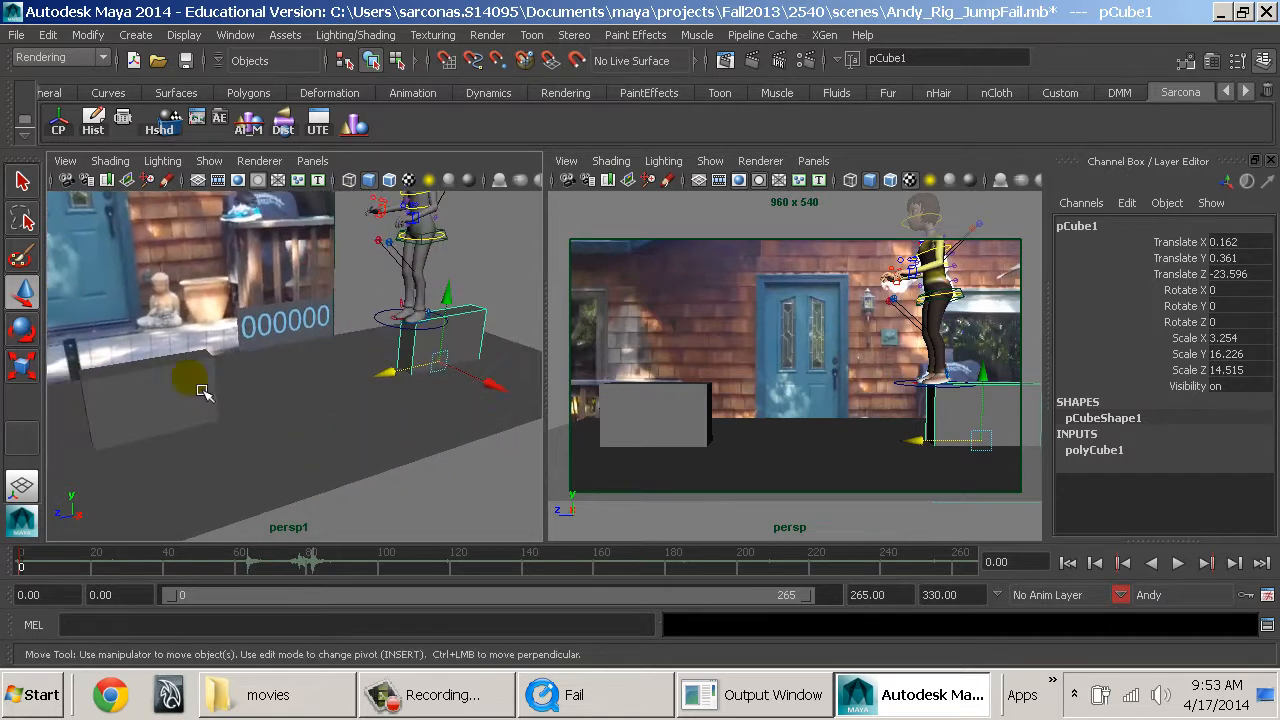
# Move the landing ledge outward along Z to widen the gap between the ledges, and clear the selection.
pyautogui.click(192, 380)
pyautogui.moveTo(80, 449); pyautogui.dragTo(23, 460)
pyautogui.keyDown('alt'); pyautogui.moveTo(257, 451); pyautogui.dragTo(362, 444); pyautogui.keyUp('alt')
pyautogui.click(524, 335)
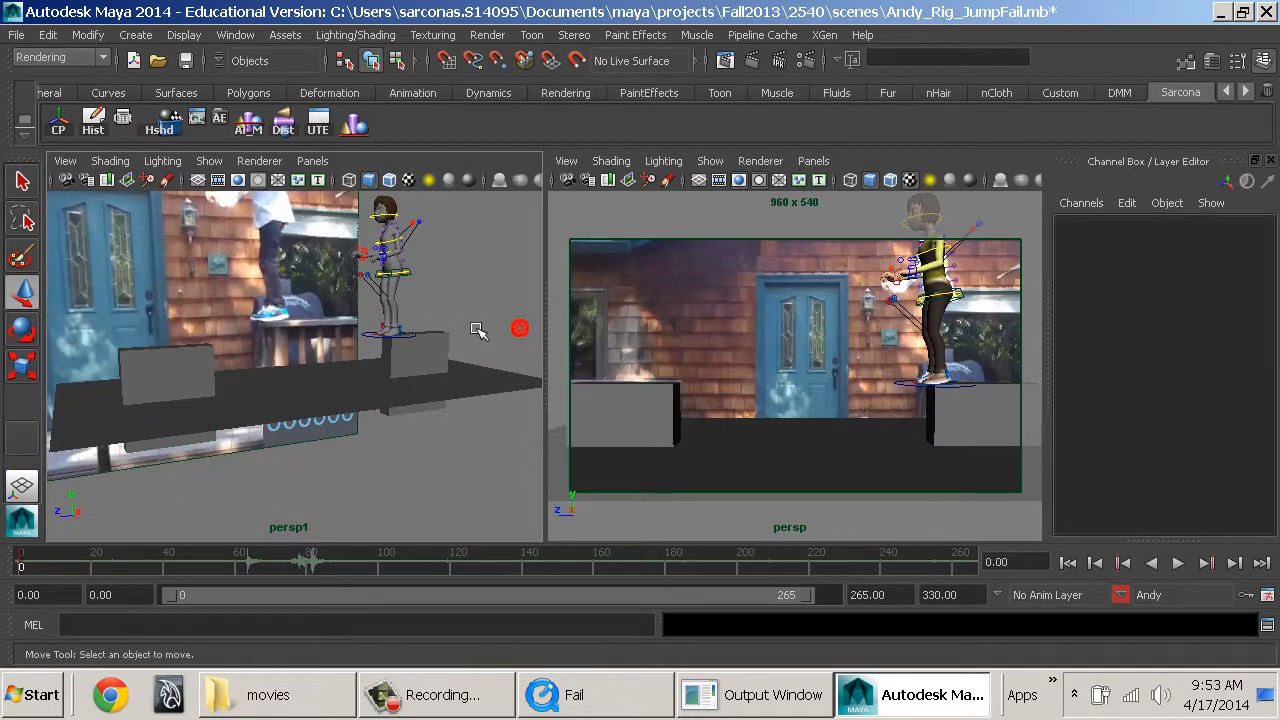
# Nudge Andy's ledge along Z toward the gap so its front edge supports his feet, and clear the selection.
pyautogui.keyDown('alt'); pyautogui.moveTo(460, 345); pyautogui.dragTo(386, 418); pyautogui.keyUp('alt')
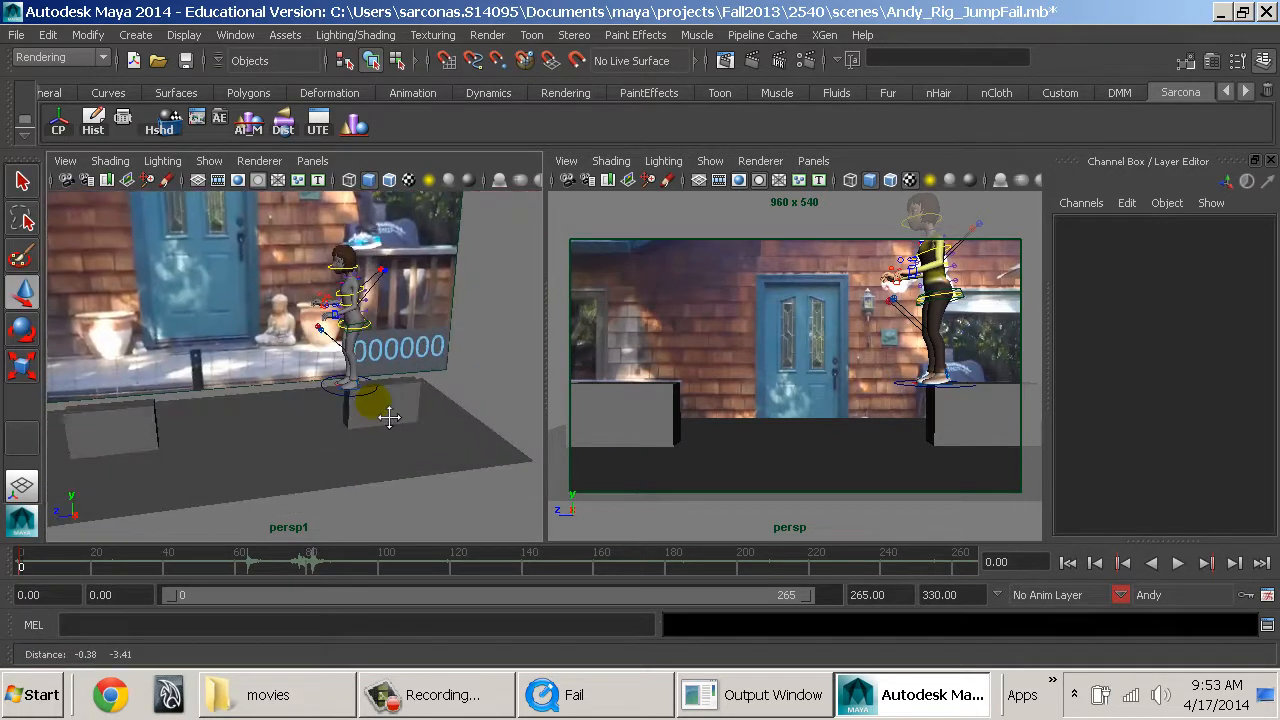
pyautogui.scroll(4, 386, 417)
pyautogui.moveTo(387, 415)
pyautogui.keyDown('alt'); pyautogui.mouseDown(button='middle')
pyautogui.moveTo(395, 432)
pyautogui.moveTo(378, 438)
pyautogui.mouseUp(button='middle'); pyautogui.keyUp('alt')
pyautogui.keyDown('alt'); pyautogui.moveTo(363, 426); pyautogui.dragTo(560, 506, button='right'); pyautogui.keyUp('alt')
pyautogui.keyDown('alt'); pyautogui.moveTo(457, 470); pyautogui.dragTo(438, 400, button='middle'); pyautogui.keyUp('alt')
pyautogui.keyDown('alt'); pyautogui.moveTo(407, 398); pyautogui.dragTo(395, 470); pyautogui.keyUp('alt')
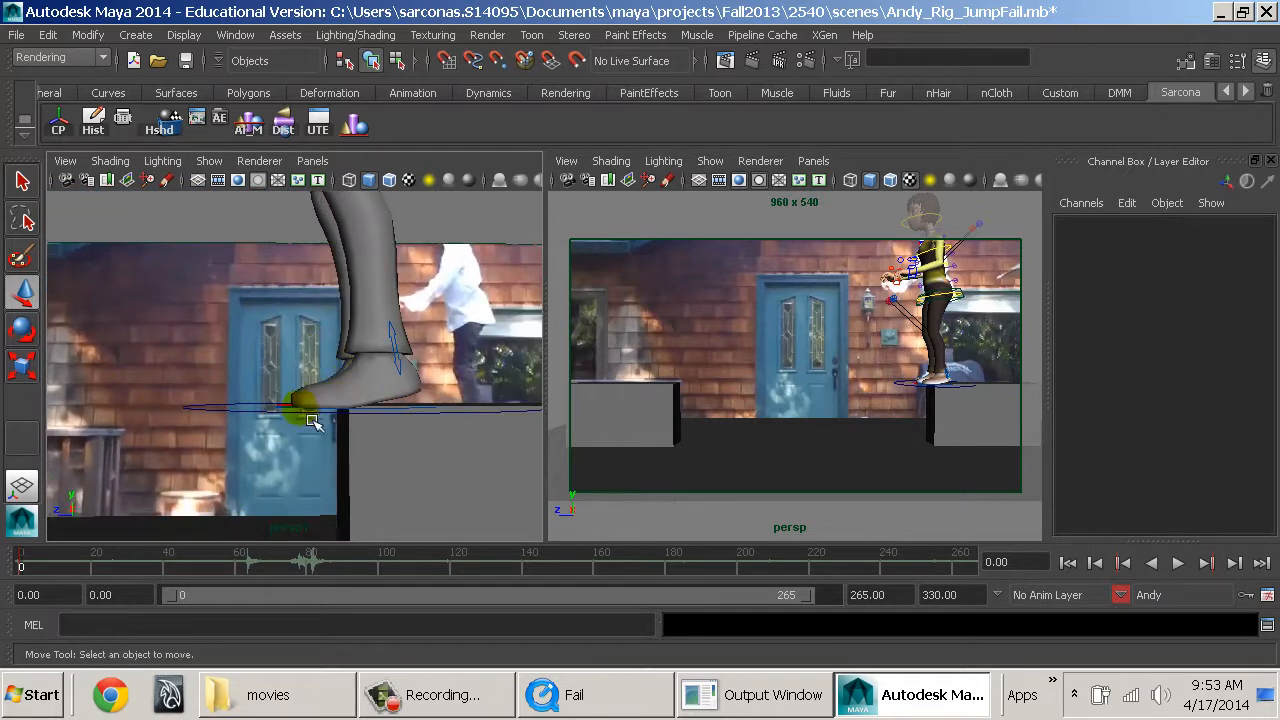
pyautogui.click(355, 468)
pyautogui.keyDown('alt'); pyautogui.moveTo(430, 497); pyautogui.dragTo(332, 520, button='right'); pyautogui.keyUp('alt')
pyautogui.moveTo(388, 527); pyautogui.dragTo(359, 530)
pyautogui.keyDown('alt'); pyautogui.moveTo(318, 449); pyautogui.dragTo(388, 455); pyautogui.keyUp('alt')
pyautogui.click(499, 328)
pyautogui.keyDown('alt'); pyautogui.moveTo(455, 345); pyautogui.dragTo(475, 470, button='middle'); pyautogui.keyUp('alt')
pyautogui.keyDown('alt'); pyautogui.moveTo(473, 467); pyautogui.dragTo(402, 400, button='right'); pyautogui.keyUp('alt')
pyautogui.keyDown('alt'); pyautogui.moveTo(402, 400); pyautogui.dragTo(398, 356); pyautogui.keyUp('alt')
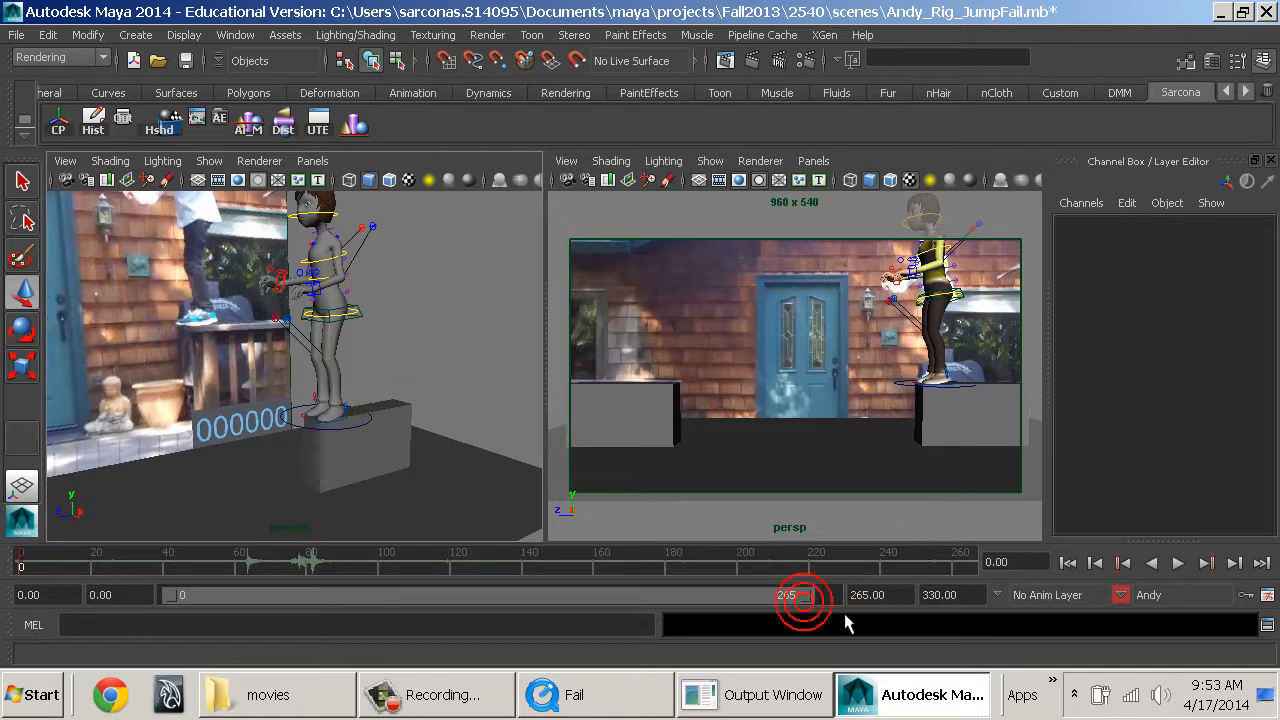
# Set the end of the playback range to frame 275.
pyautogui.moveTo(822, 605); pyautogui.dragTo(696, 609)
pyautogui.moveTo(814, 599); pyautogui.dragTo(843, 609)
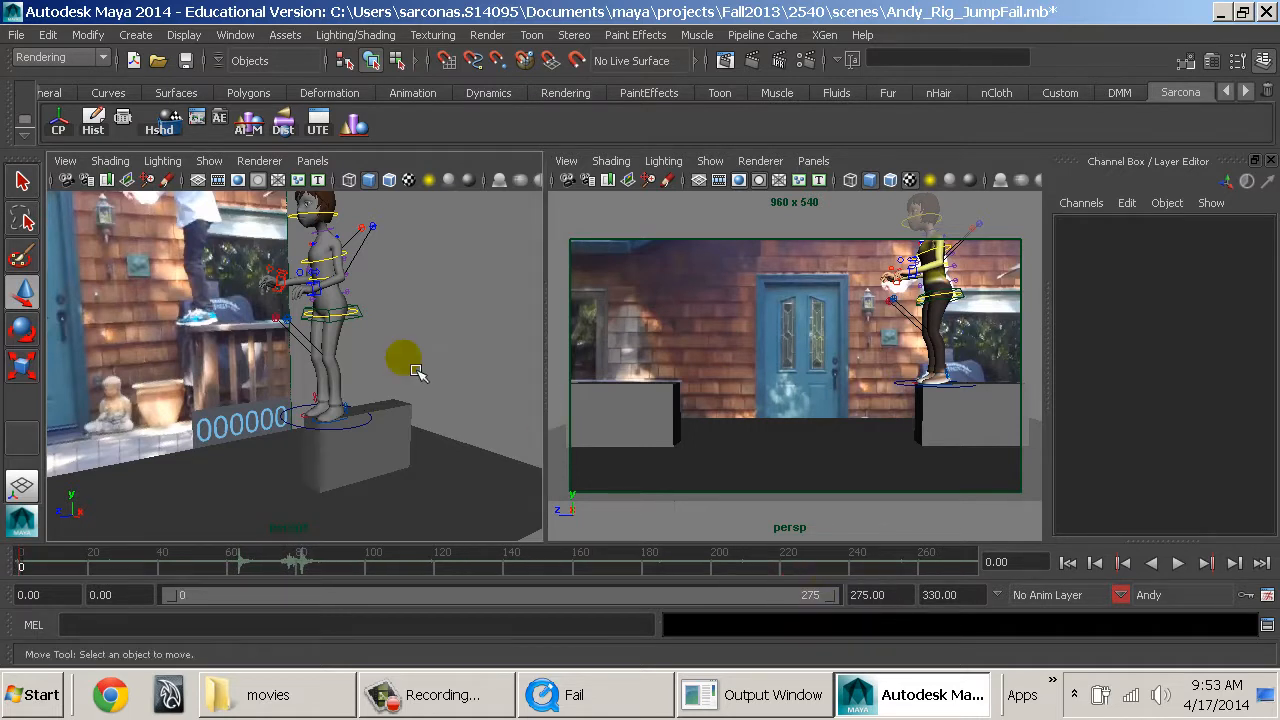
# At frame 40, move and rotate Andy's left arm IK control so the hand extends out behind his body.
pyautogui.keyDown('alt'); pyautogui.moveTo(344, 360); pyautogui.dragTo(364, 445, button='middle'); pyautogui.keyUp('alt')
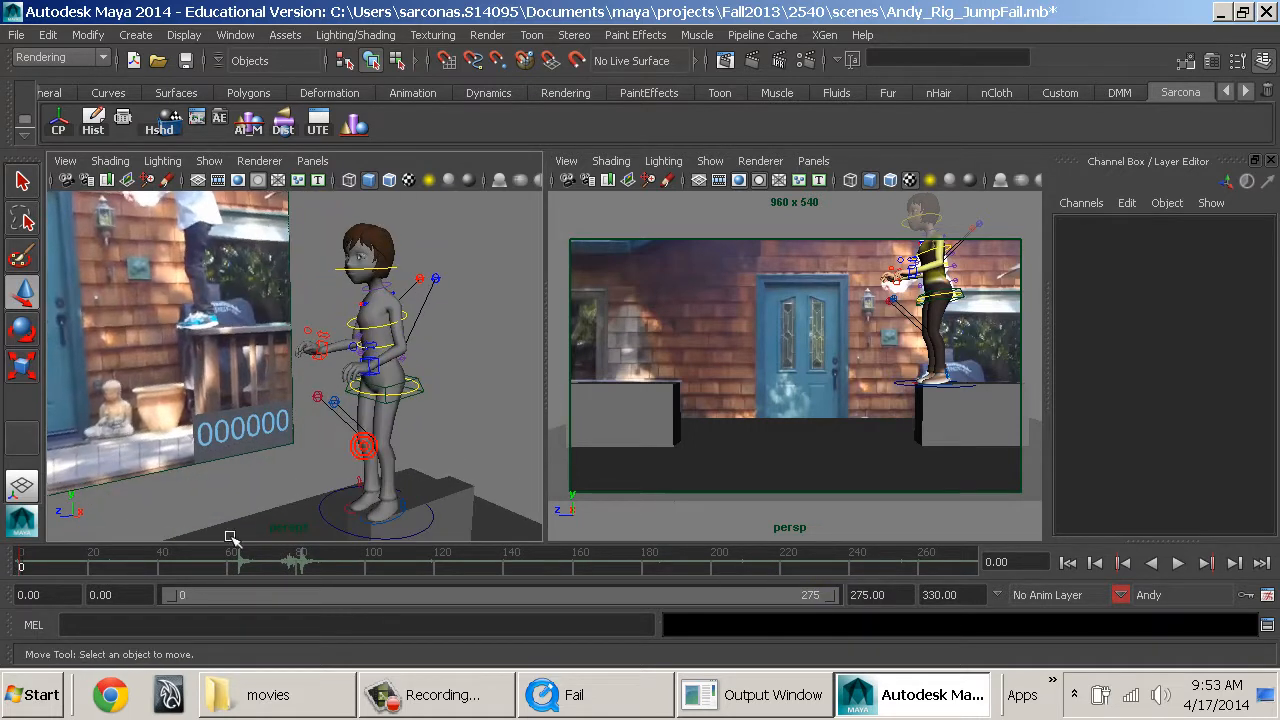
pyautogui.click(163, 567)
pyautogui.click(392, 378)
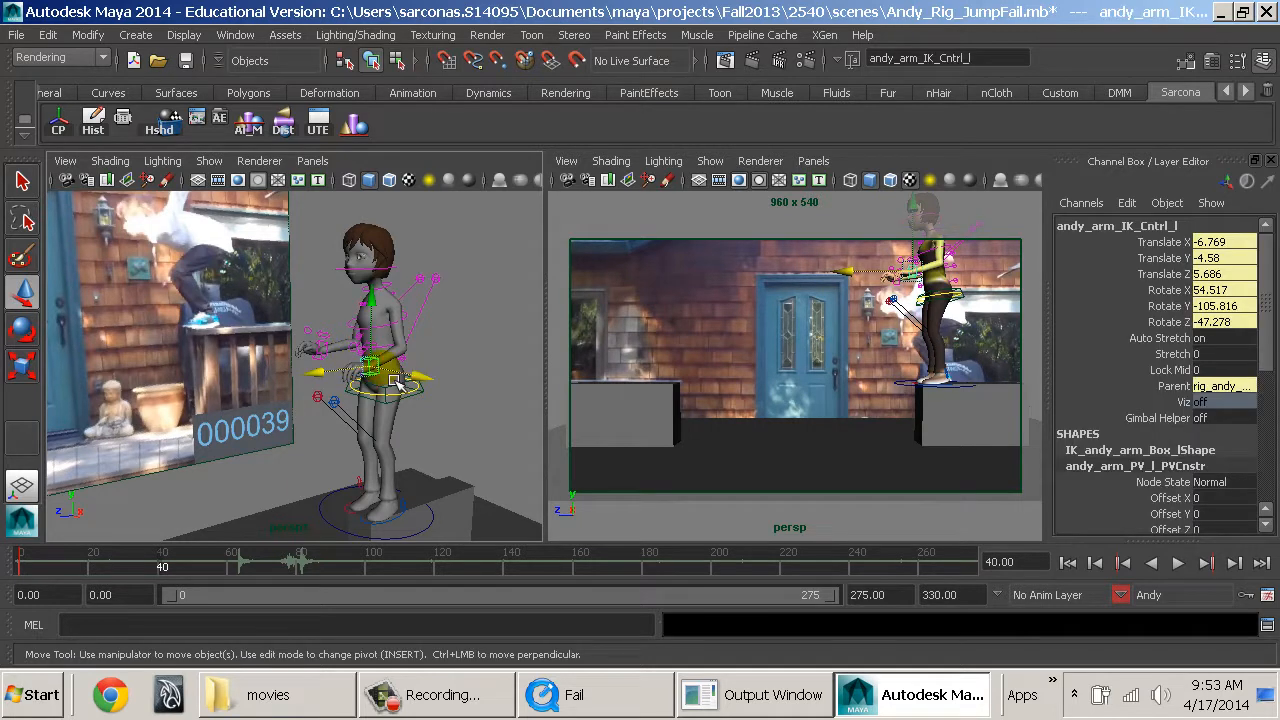
pyautogui.moveTo(396, 381); pyautogui.dragTo(465, 342)
pyautogui.press('e')
pyautogui.moveTo(458, 296); pyautogui.dragTo(397, 384)
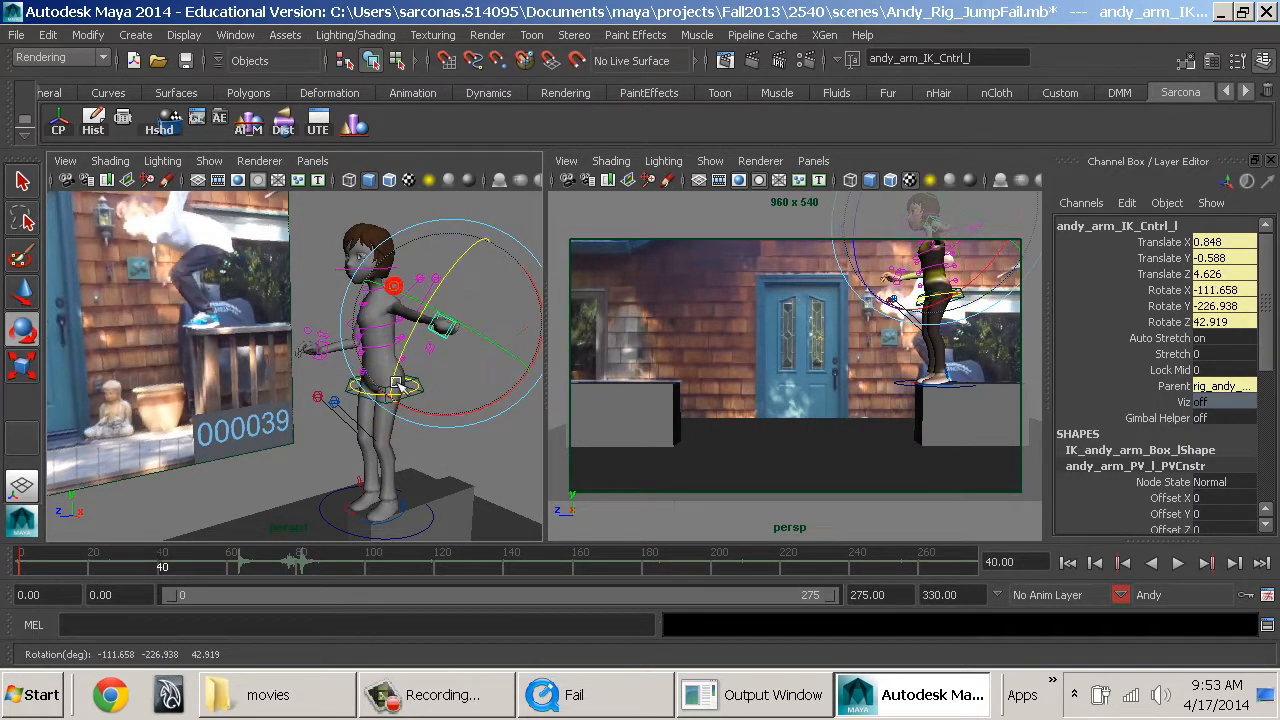
# Move Andy's right arm IK control about -12.66 along Z and rotate it so the hand swings behind him.
pyautogui.click(318, 352)
pyautogui.press('w')
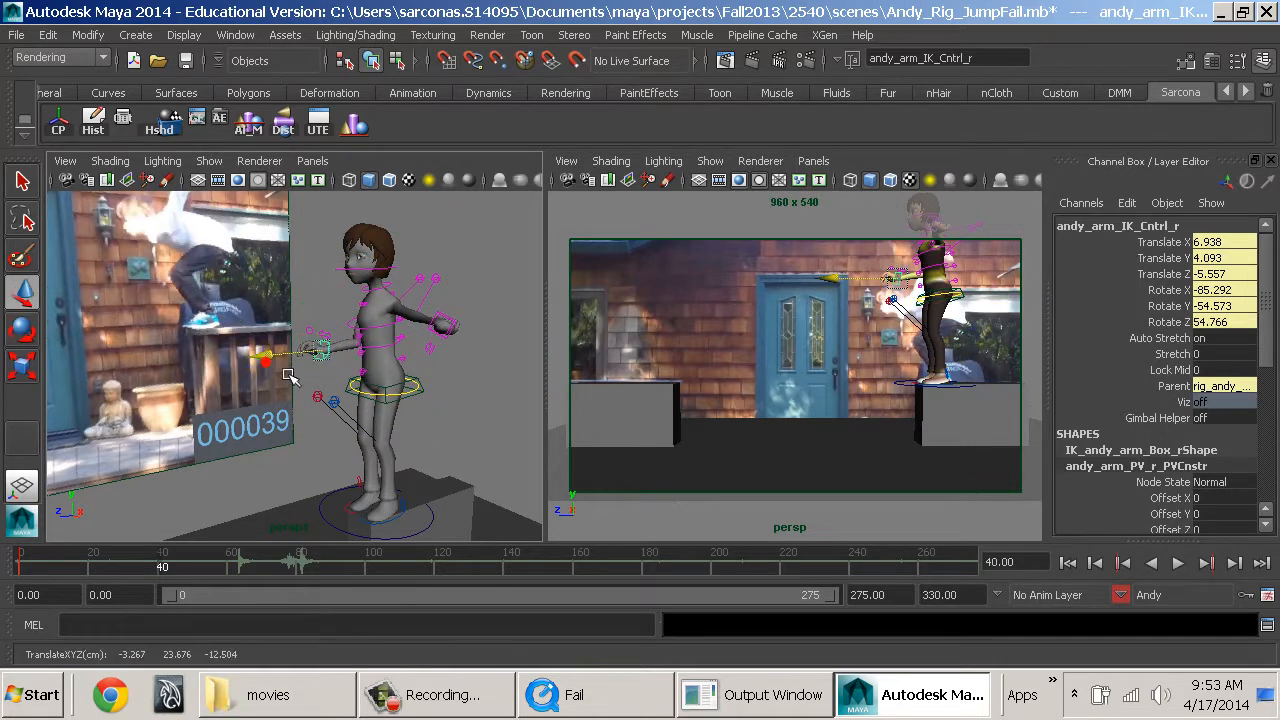
pyautogui.moveTo(286, 366); pyautogui.dragTo(457, 374)
pyautogui.press('e')
pyautogui.press('w')
# Lower Andy's spine root by about 4.5 into a crouch, and adjust his elbow pole vectors and neck rotation to suit.
pyautogui.click(426, 389)
pyautogui.click(432, 328)
pyautogui.click(388, 352)
pyautogui.press('e')
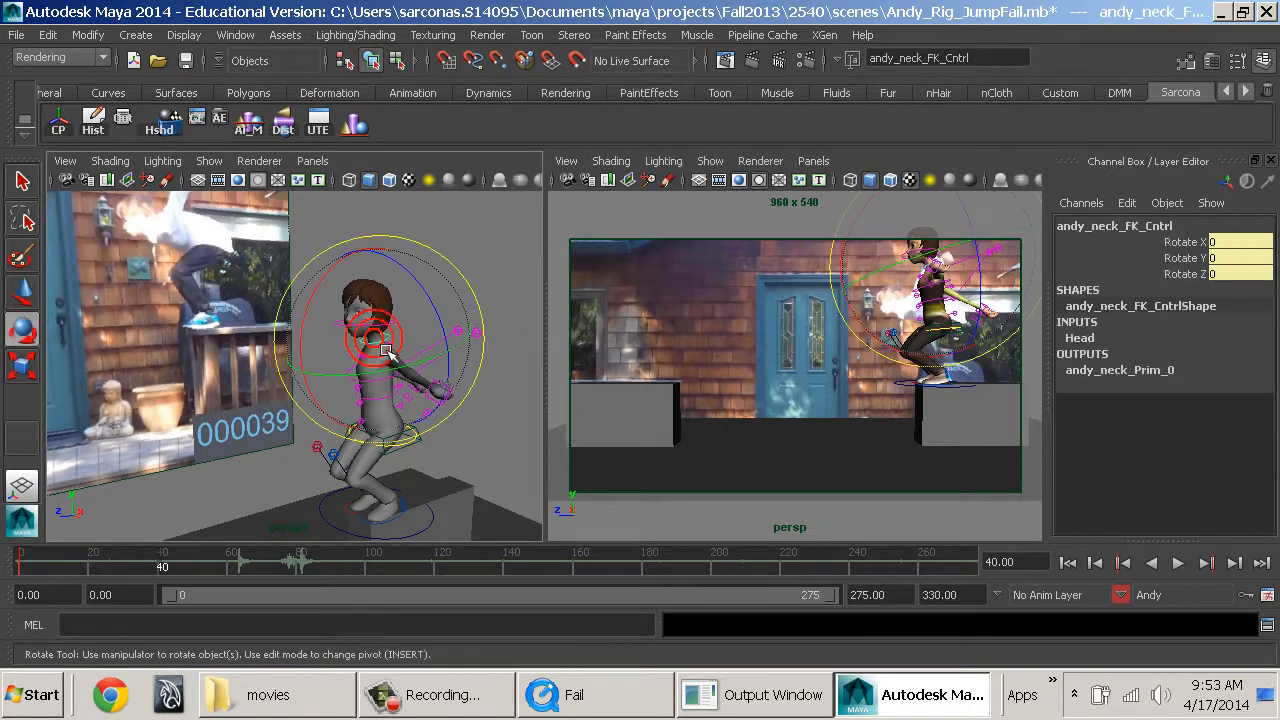
# Move the left leg pole vector about 9.3 and the right one about 6 along X, and clear the selection.
pyautogui.click(334, 456)
pyautogui.press('w')
pyautogui.moveTo(377, 480); pyautogui.dragTo(458, 517)
pyautogui.click(318, 444)
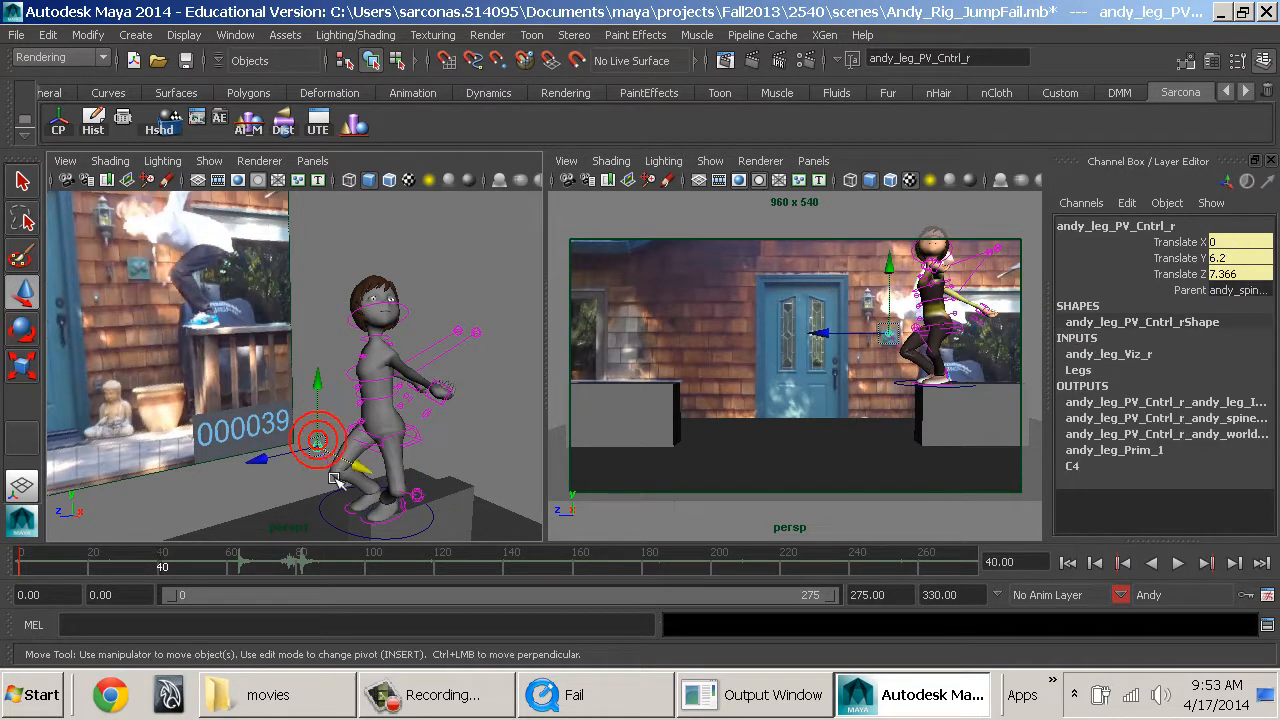
pyautogui.moveTo(361, 467); pyautogui.dragTo(397, 485)
pyautogui.click(463, 429)
# Jump to frame 20 and return to frame 40 to test whether the unkeyed pose holds.
pyautogui.keyDown('alt'); pyautogui.moveTo(464, 441); pyautogui.dragTo(362, 446); pyautogui.keyUp('alt')
pyautogui.keyDown('alt'); pyautogui.moveTo(362, 446); pyautogui.dragTo(334, 440, button='right'); pyautogui.keyUp('alt')
pyautogui.keyDown('alt'); pyautogui.moveTo(334, 440); pyautogui.dragTo(370, 414); pyautogui.keyUp('alt')
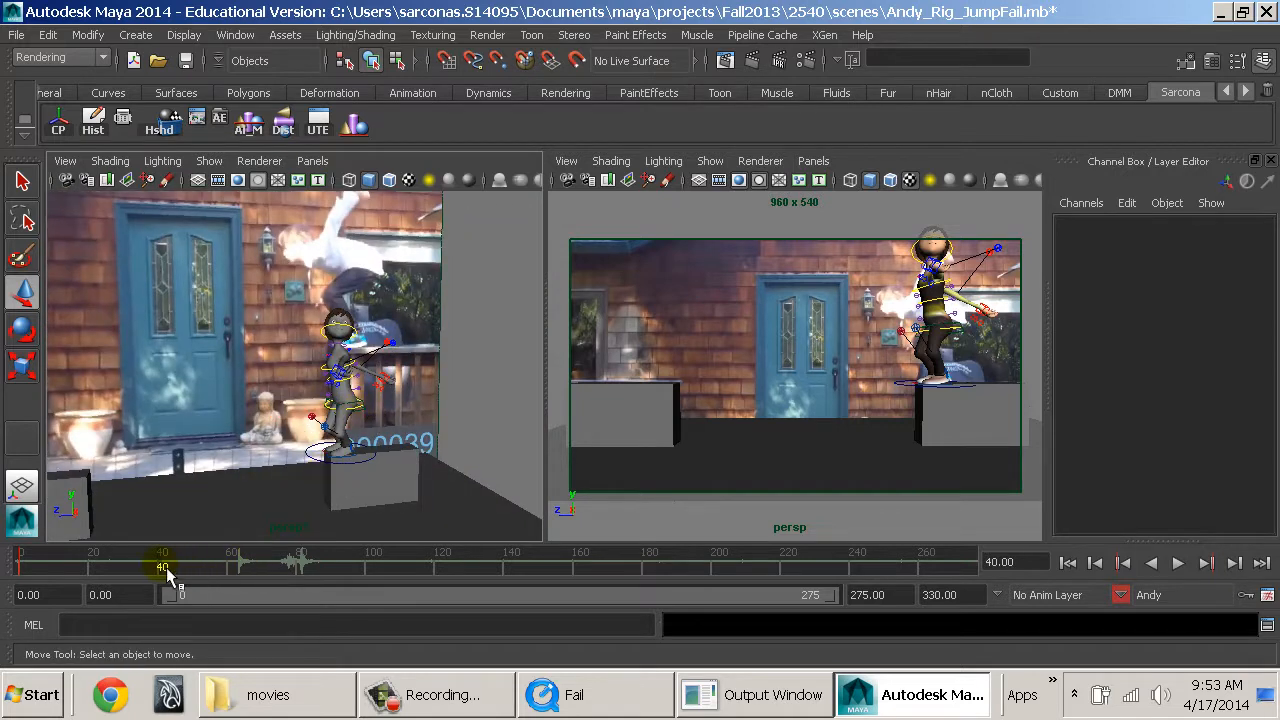
pyautogui.click(92, 563)
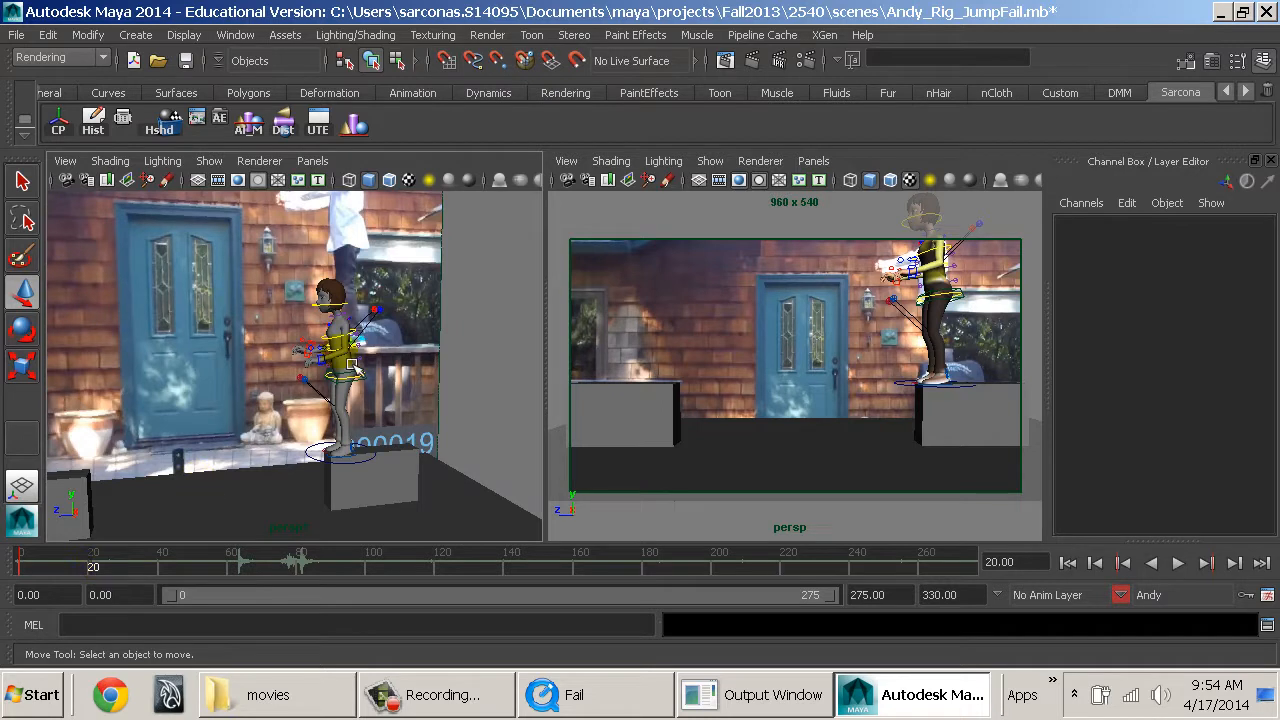
pyautogui.click(164, 567)
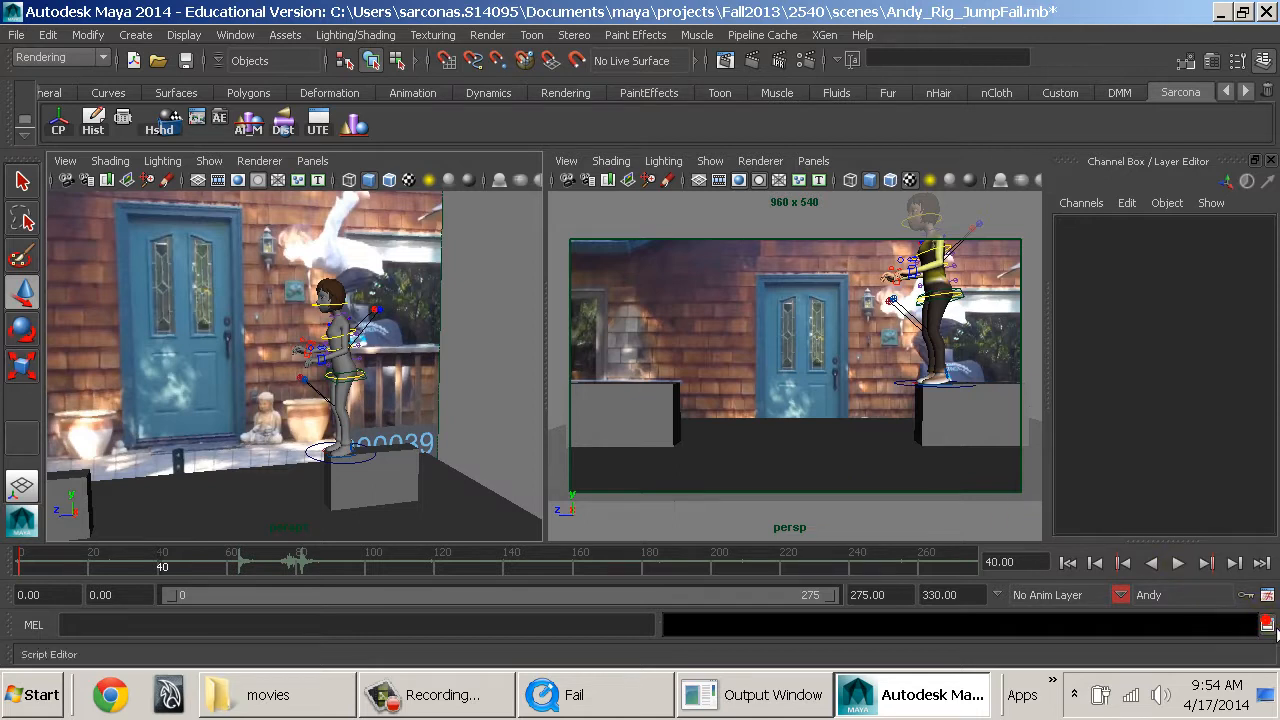
# Open the Script Editor and clear all old commands from the last MEL script.
pyautogui.click(1267, 624)
pyautogui.hotkey('ctrl', 'a')
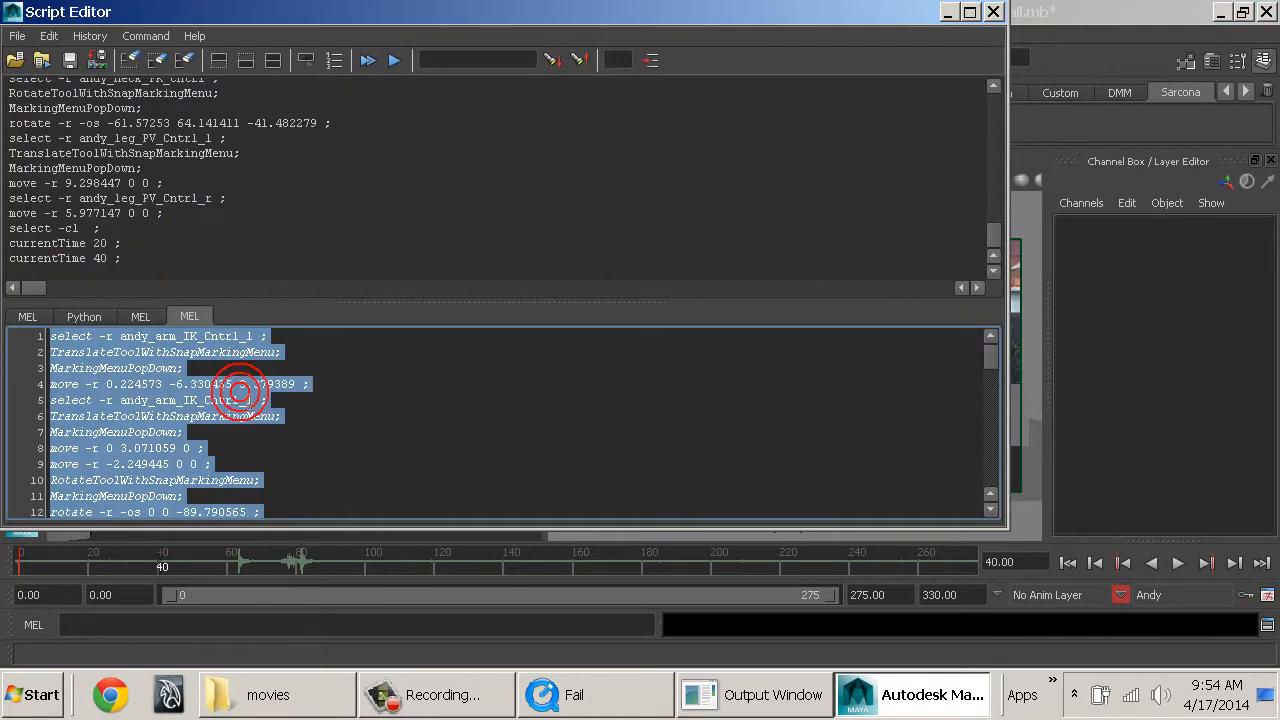
pyautogui.press('Delete')
# Copy the recorded posing commands, from selecting andy_arm_IK_Cntrl_l through select -cl, from the history into the empty MEL script.
pyautogui.scroll(2, 226, 264)
pyautogui.scroll(9, 226, 264)
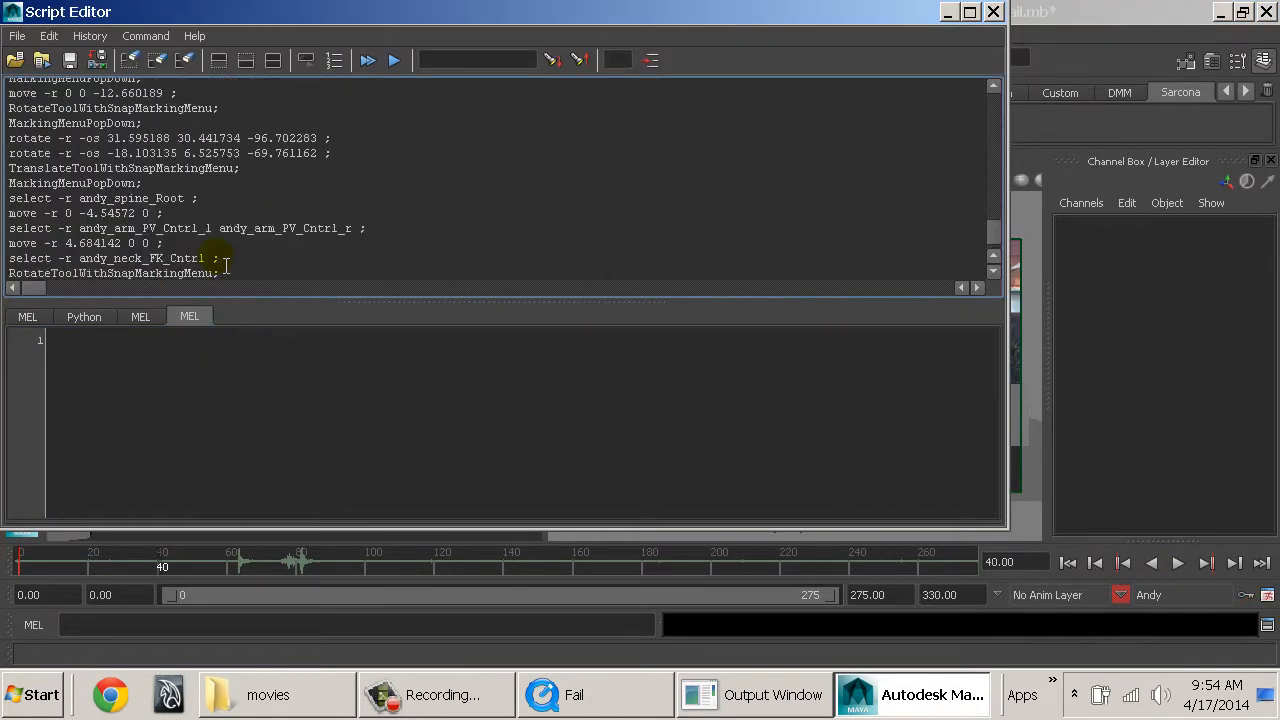
pyautogui.scroll(2, 226, 264)
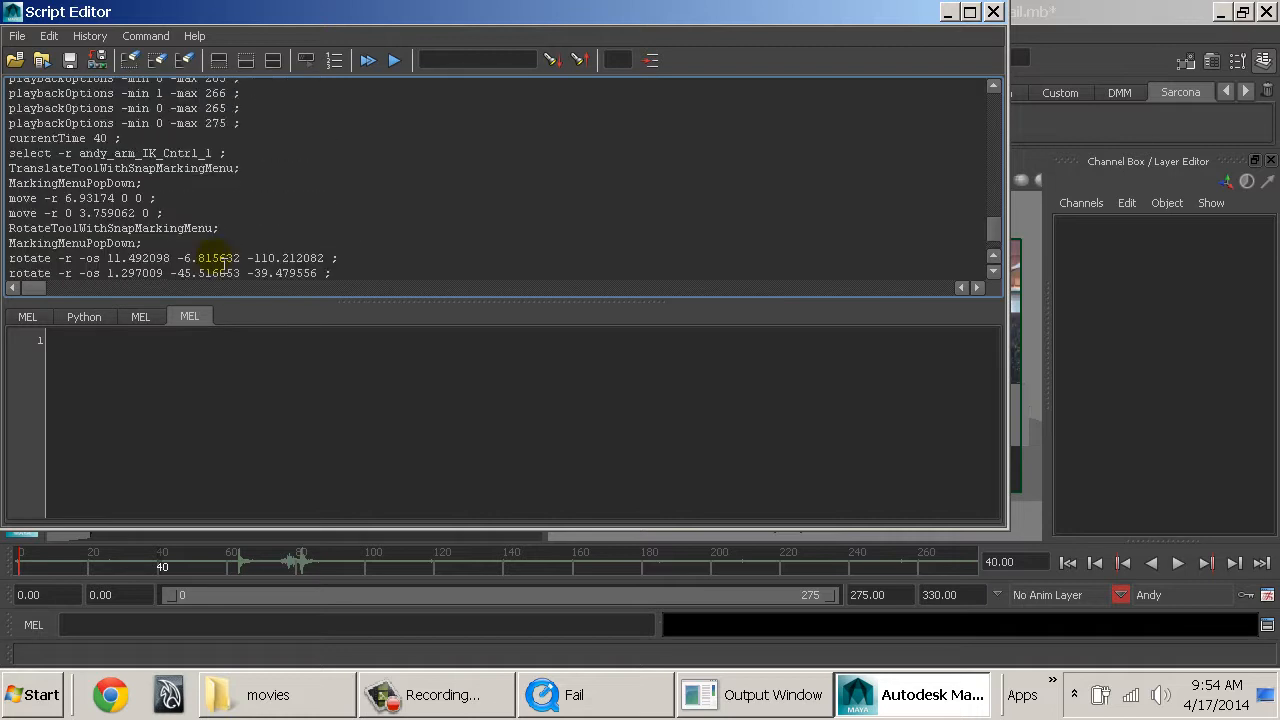
pyautogui.moveTo(251, 312); pyautogui.dragTo(259, 473)
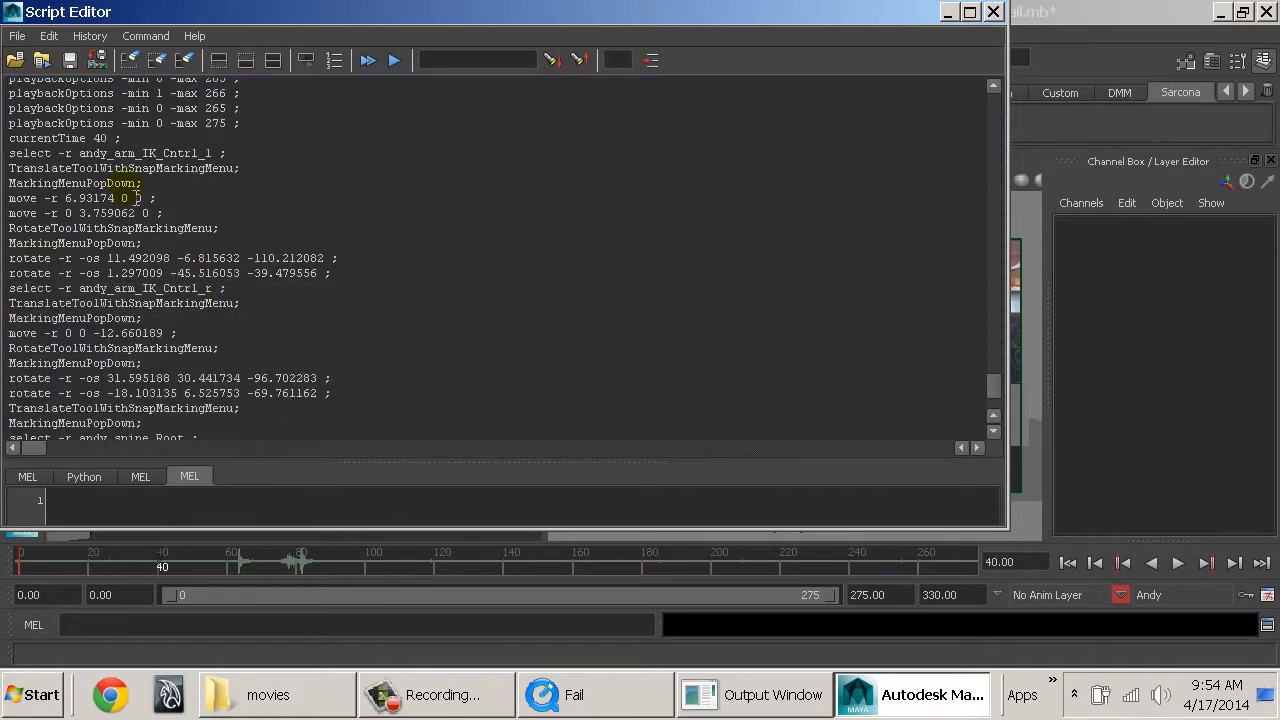
pyautogui.doubleClick(18, 139)
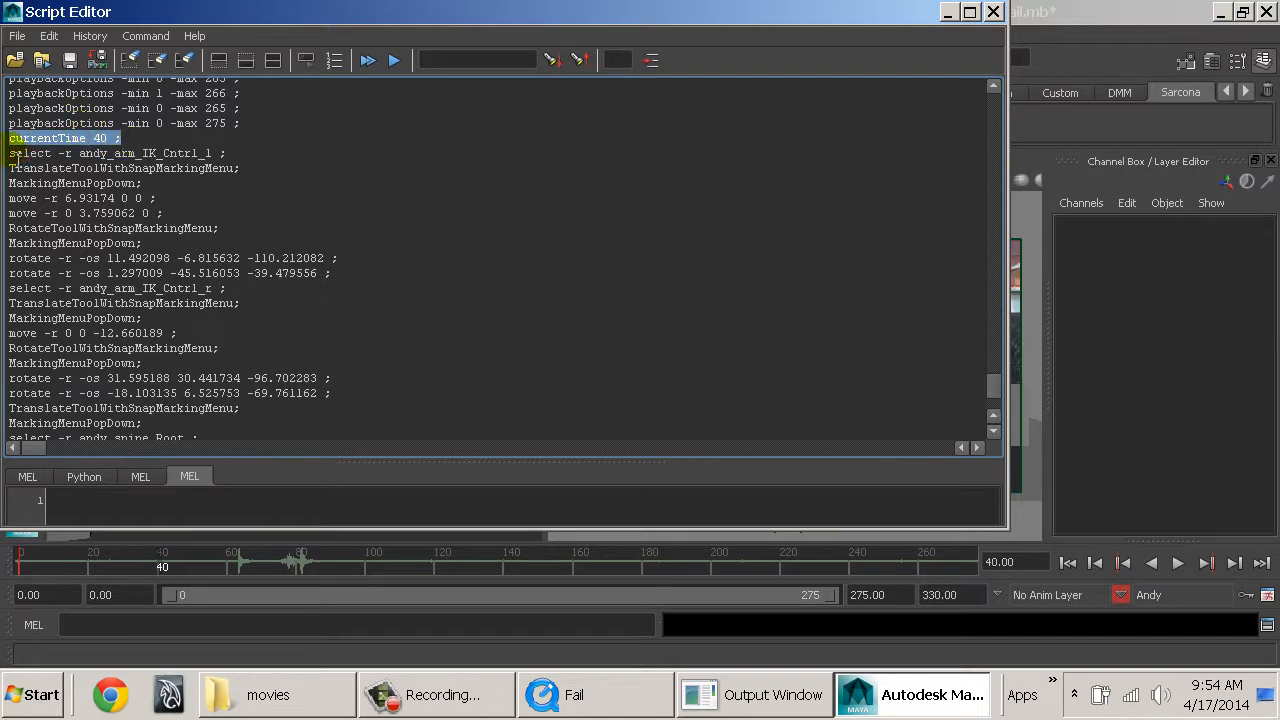
pyautogui.moveTo(18, 157); pyautogui.dragTo(328, 389)
pyautogui.hotkey('ctrl', 'c')
pyautogui.scroll(-5, 354, 269)
pyautogui.scroll(-1, 356, 275)
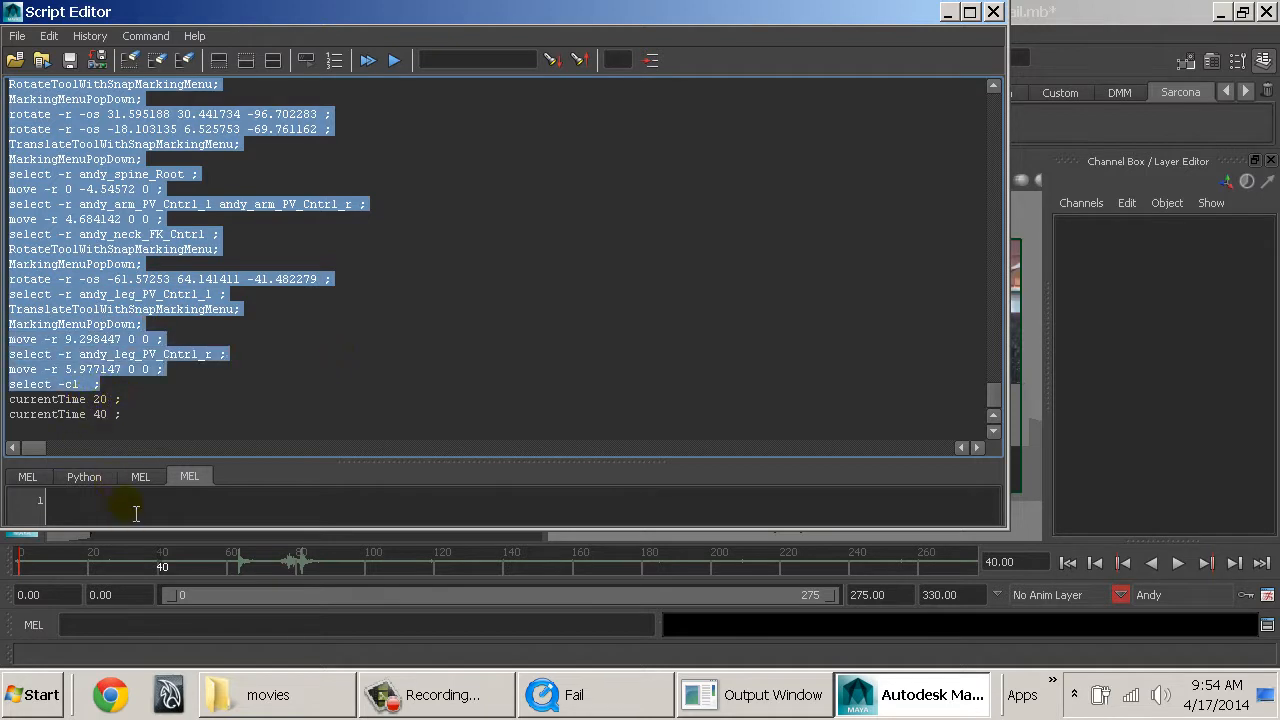
pyautogui.scroll(5, 118, 210)
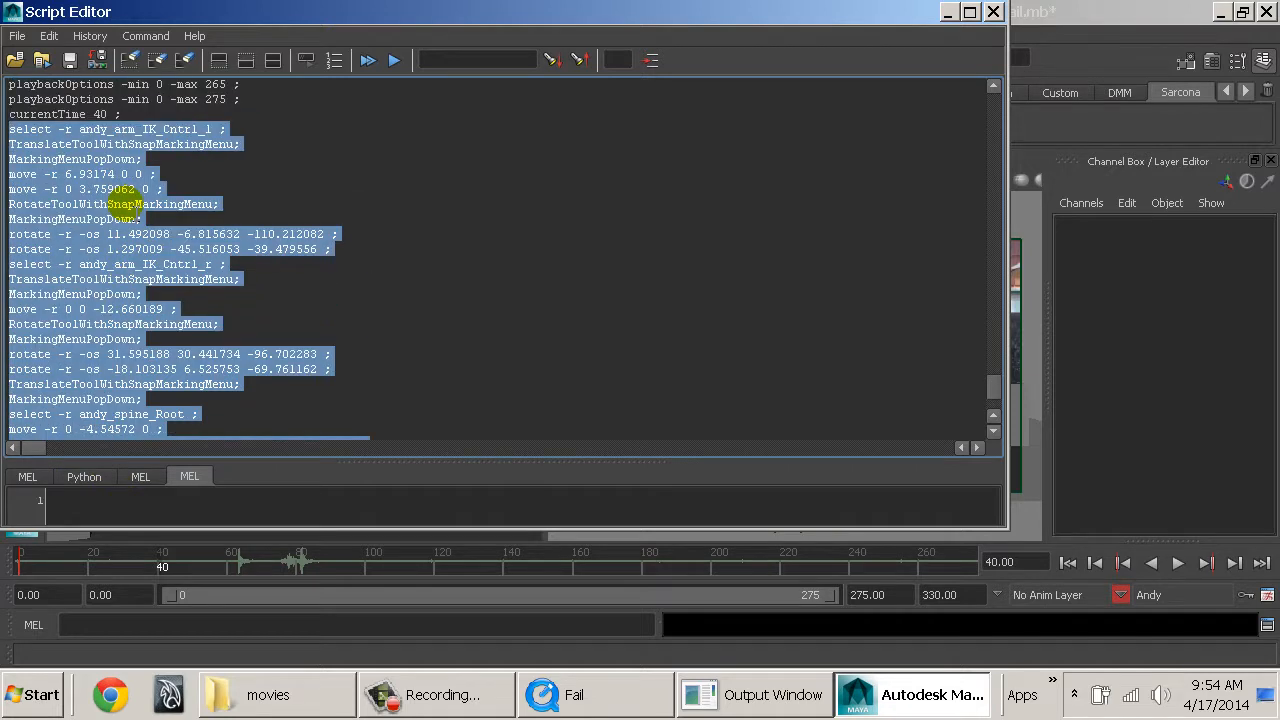
pyautogui.scroll(-5, 122, 205)
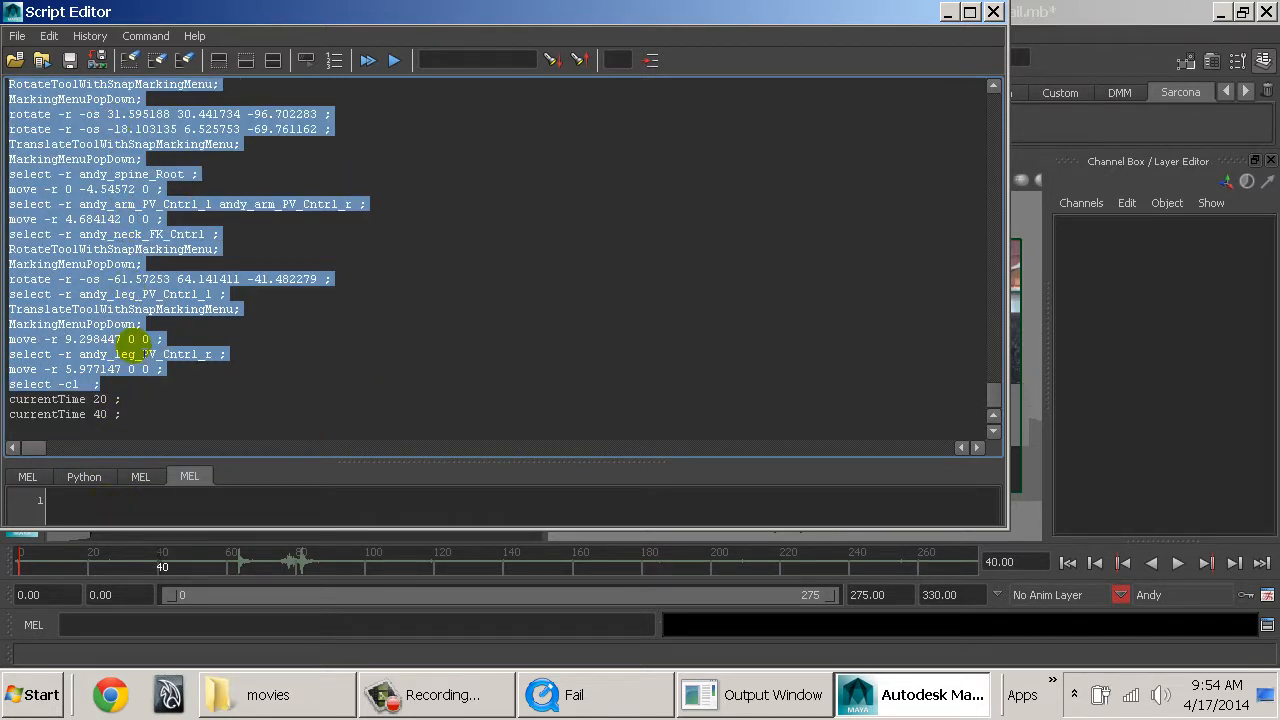
pyautogui.click(131, 508)
pyautogui.hotkey('ctrl', 'v')
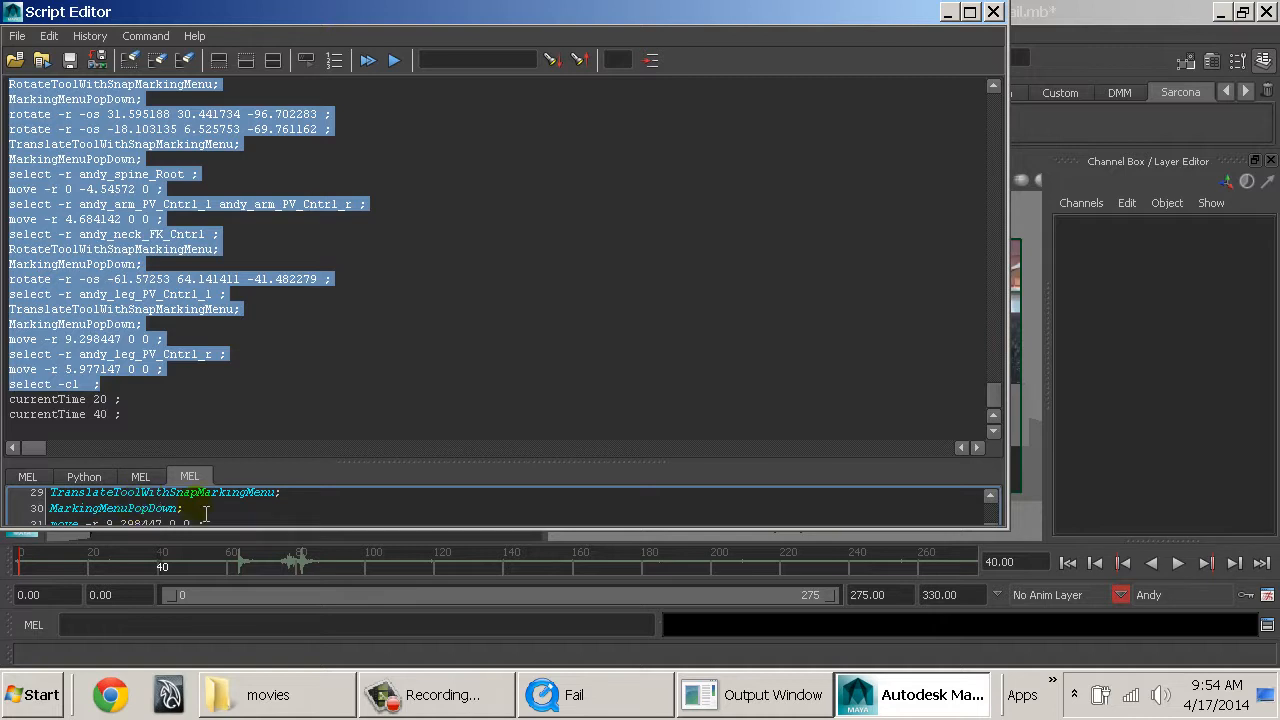
# Enlarge the script input area, run the pasted commands to restore the frame 40 pose, and close the Script Editor.
pyautogui.click(326, 518)
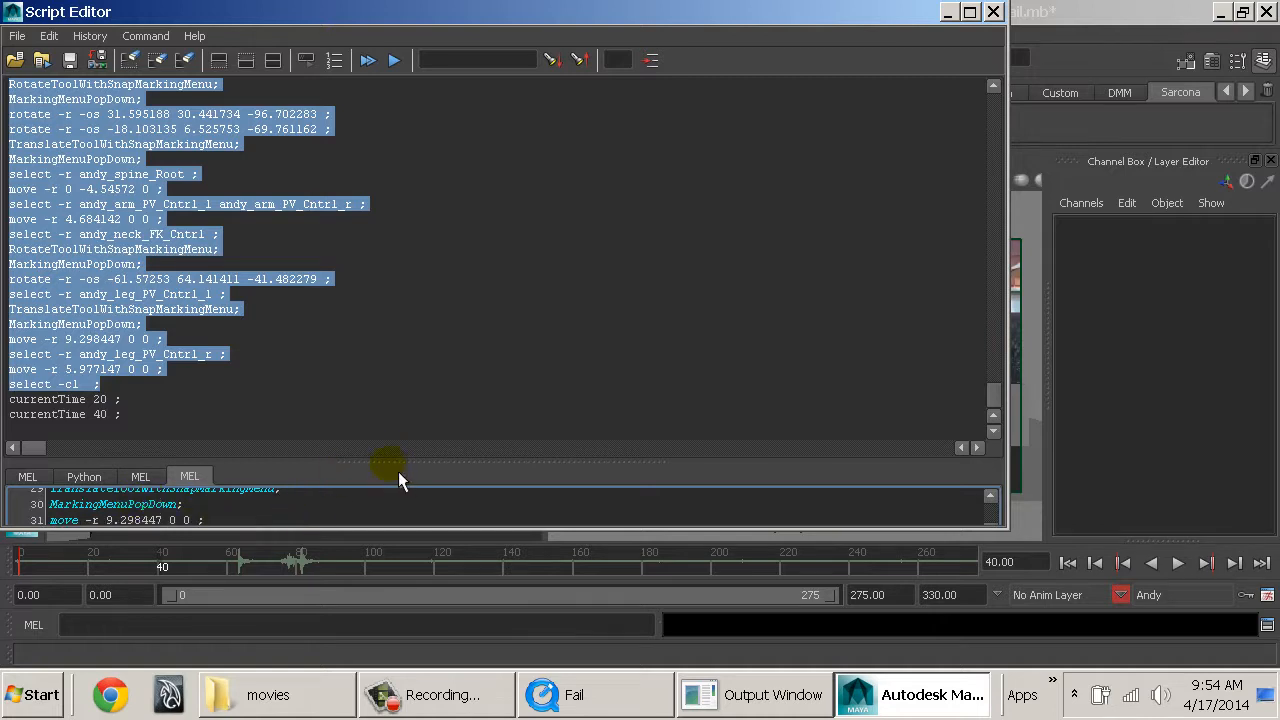
pyautogui.moveTo(398, 468); pyautogui.dragTo(443, 141)
pyautogui.click(418, 497)
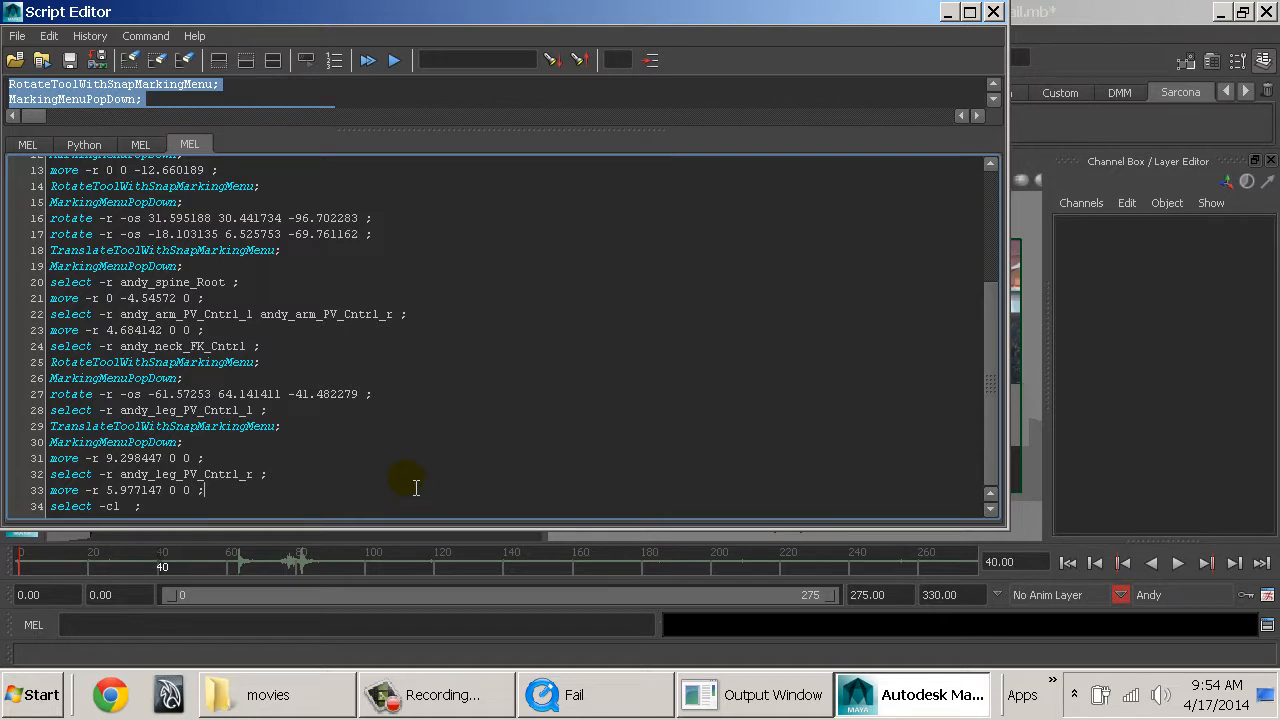
pyautogui.hotkey('ctrl', 'Return')
pyautogui.click(995, 12)
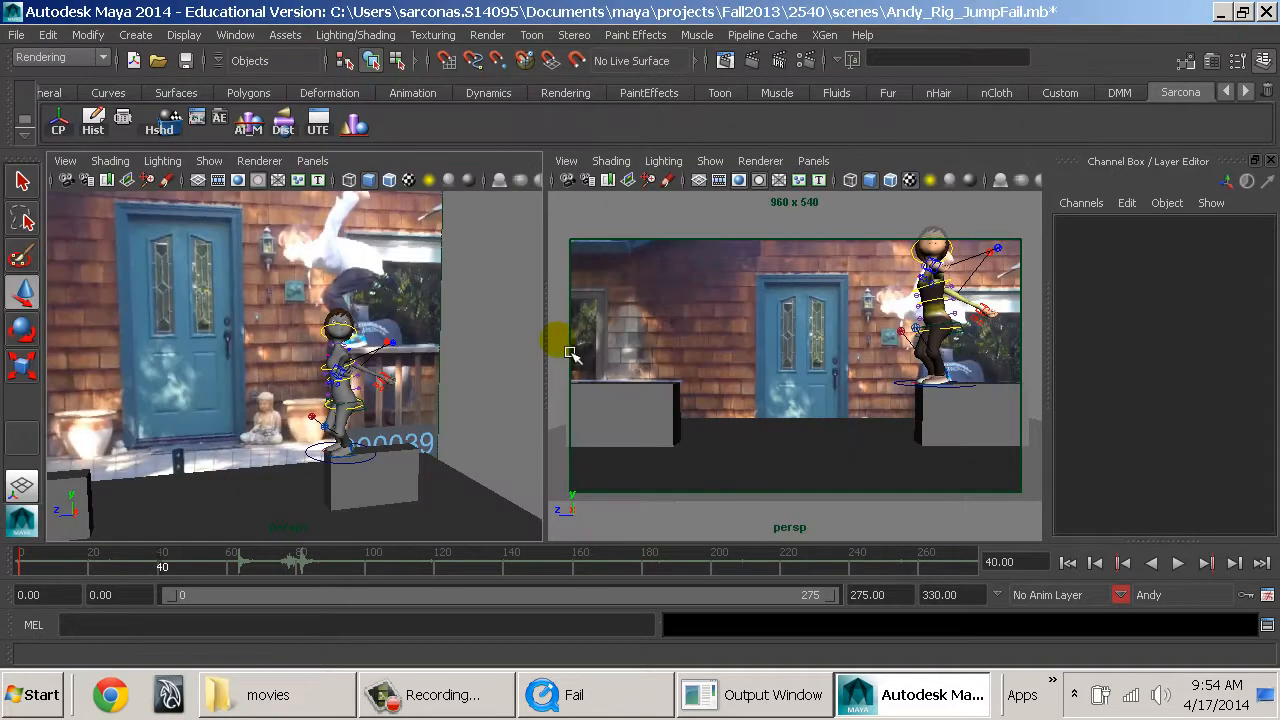
# Examine Andy's restored pose from another angle and scrub the time back to frame 0.
pyautogui.keyDown('alt'); pyautogui.moveTo(345, 395); pyautogui.dragTo(496, 457); pyautogui.keyUp('alt')
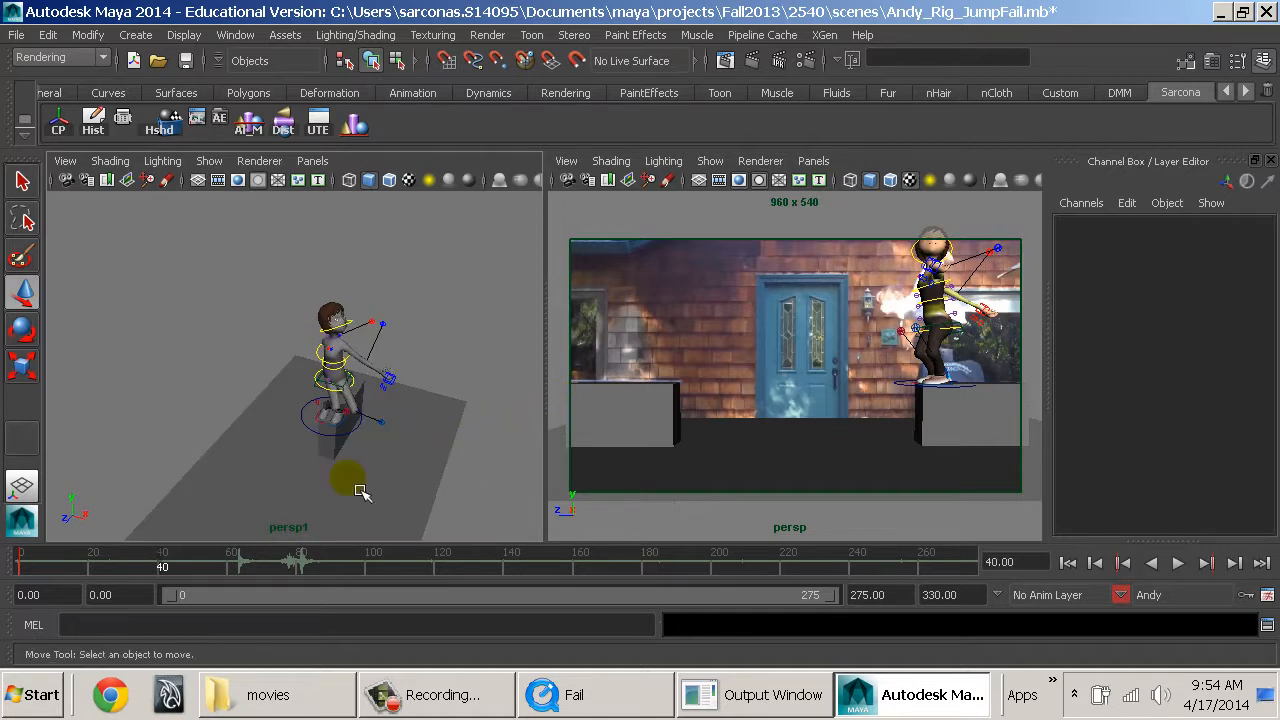
pyautogui.moveTo(180, 568); pyautogui.dragTo(153, 569)
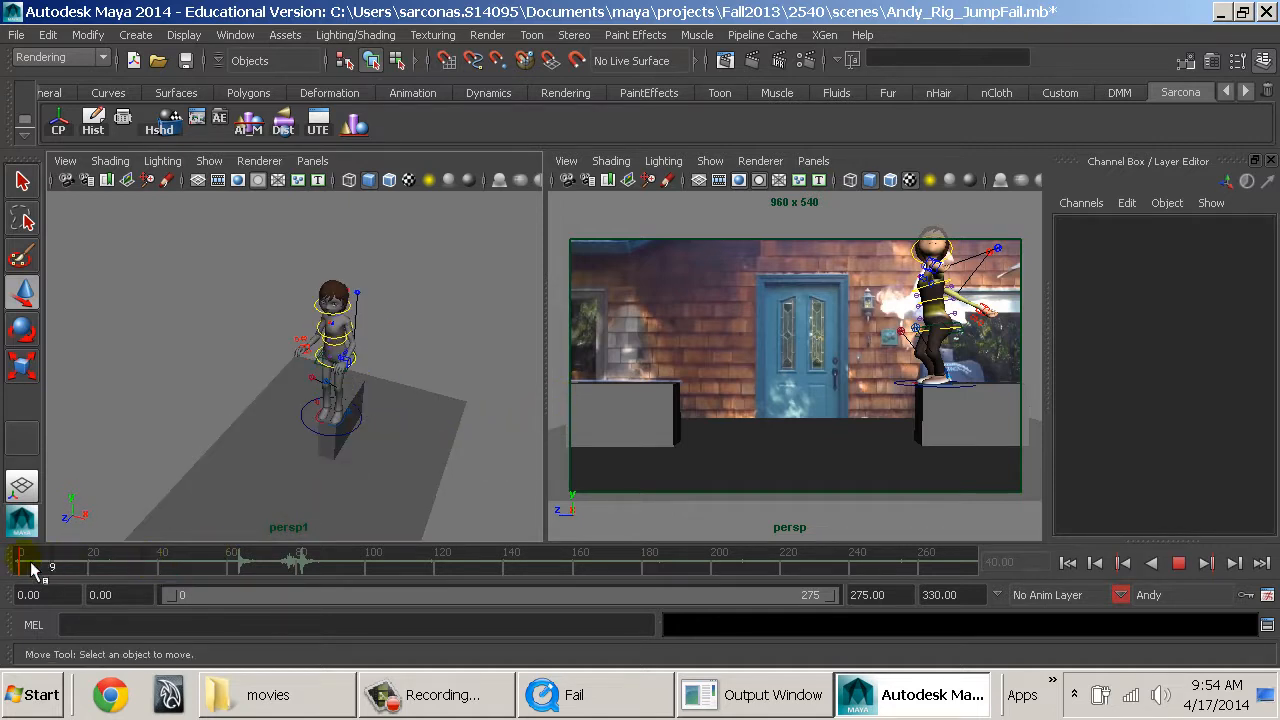
pyautogui.moveTo(31, 564); pyautogui.dragTo(22, 564)
# Scrub through the opening of the reference clip from frame 0 and park the time at frame 15.
pyautogui.keyDown('alt'); pyautogui.moveTo(322, 417); pyautogui.dragTo(358, 385); pyautogui.keyUp('alt')
pyautogui.keyDown('alt'); pyautogui.moveTo(358, 385); pyautogui.dragTo(318, 414, button='middle'); pyautogui.keyUp('alt')
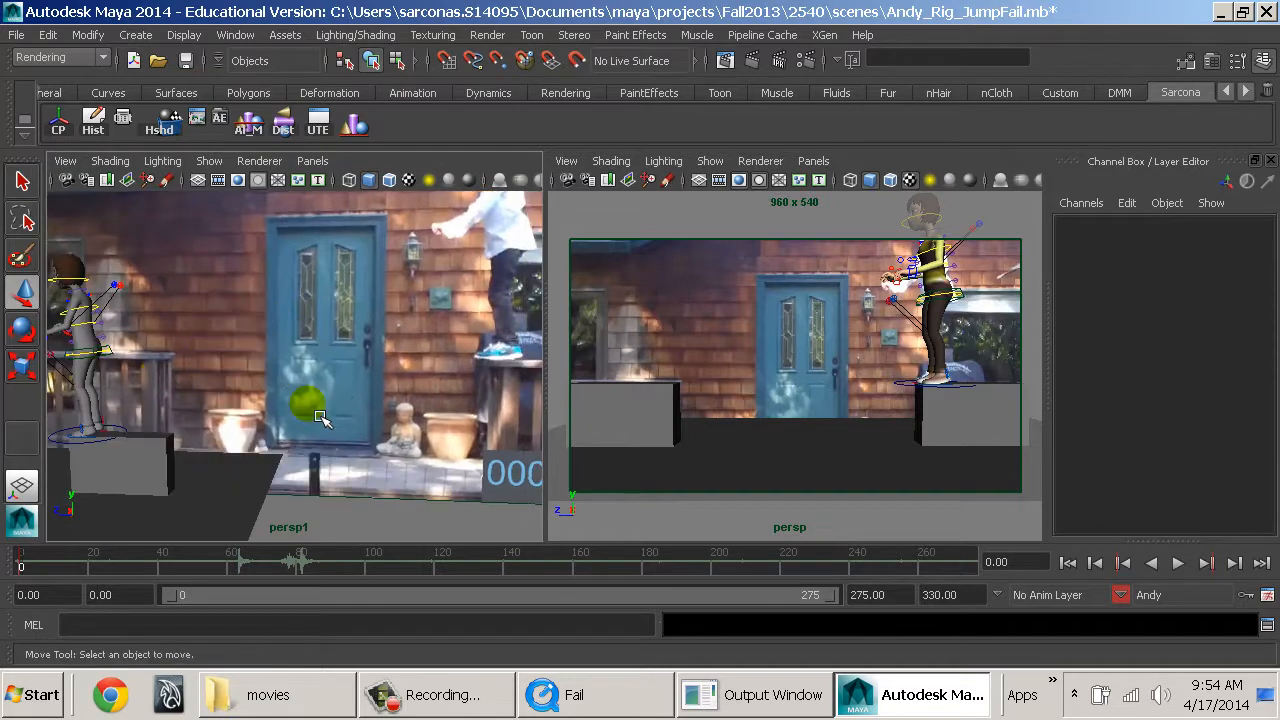
pyautogui.keyDown('alt'); pyautogui.moveTo(322, 417); pyautogui.dragTo(425, 412); pyautogui.keyUp('alt')
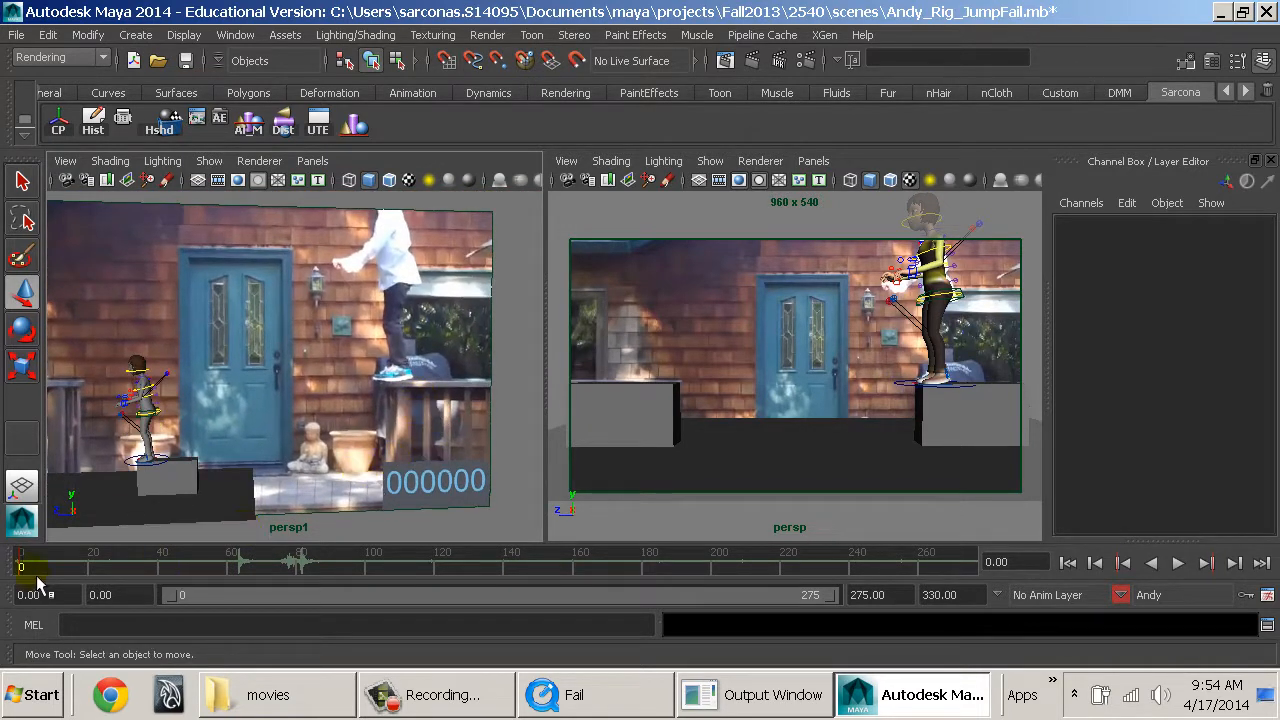
pyautogui.hotkey('alt', 'v')
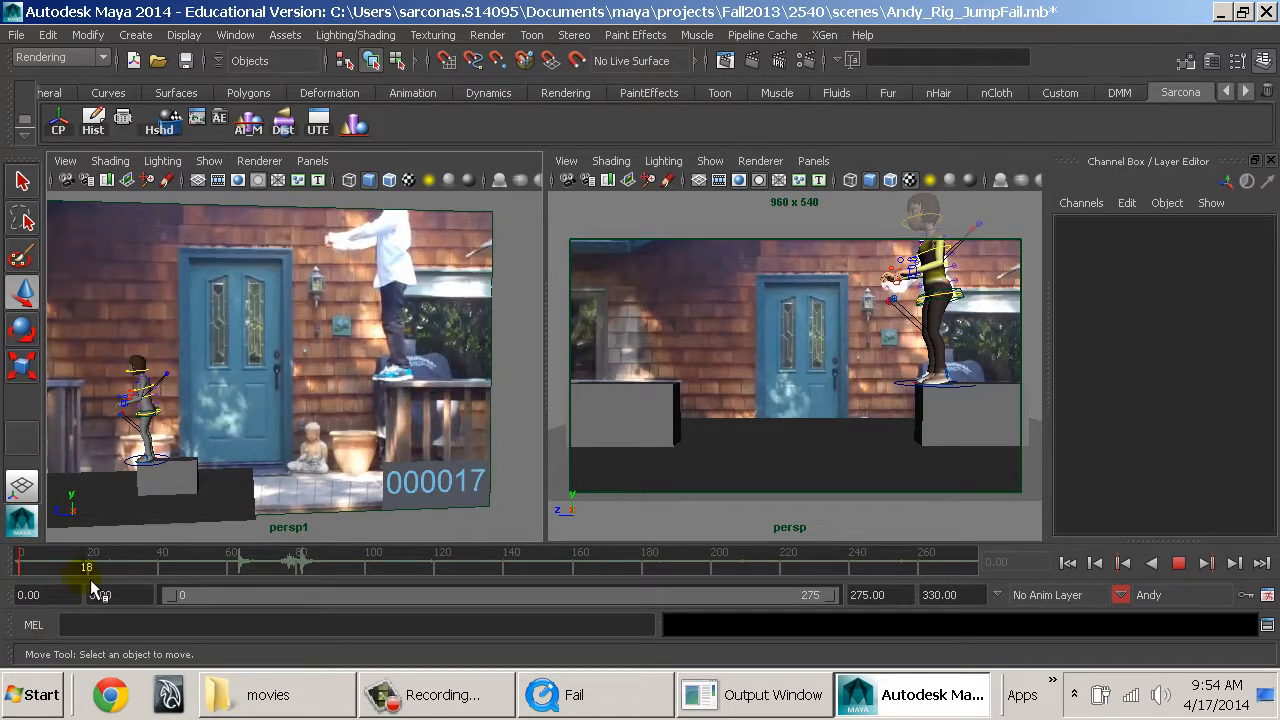
pyautogui.moveTo(96, 584); pyautogui.dragTo(17, 581)
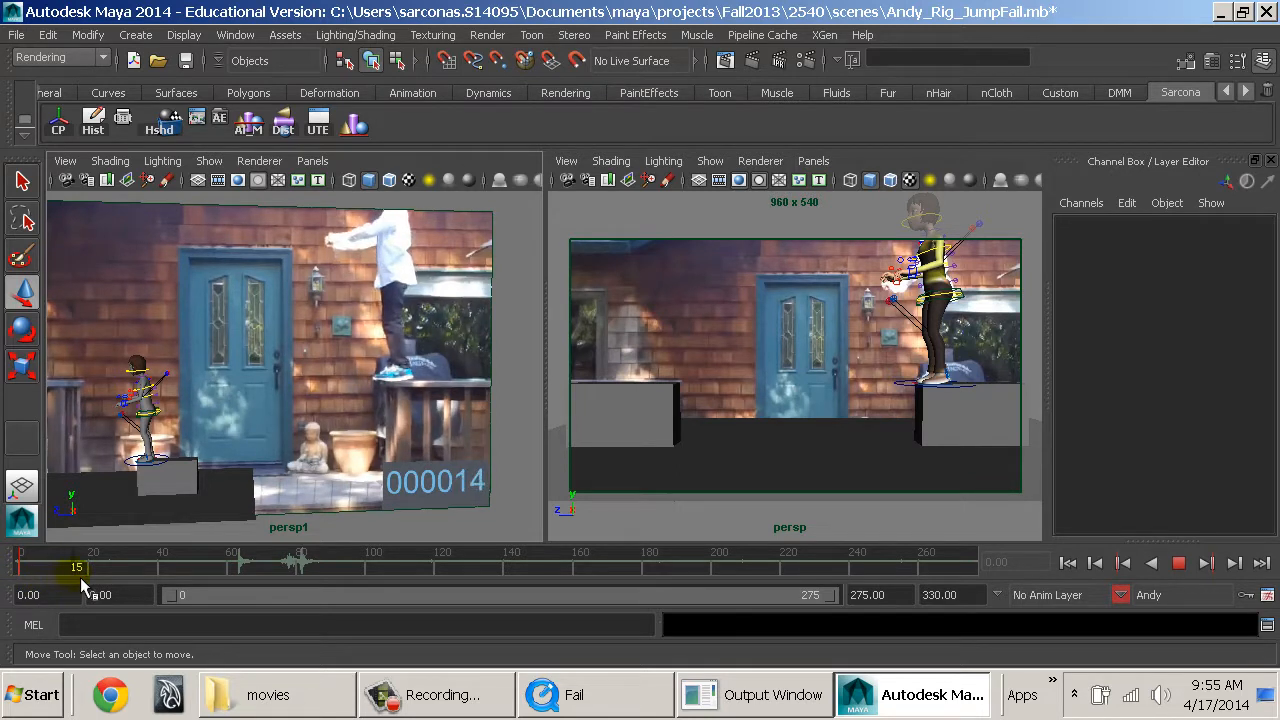
pyautogui.moveTo(74, 579); pyautogui.dragTo(70, 579)
# At frame 15, move Andy's arm IK controls forward so both hands reach out toward the gap as in the clip.
pyautogui.keyDown('alt'); pyautogui.moveTo(168, 462); pyautogui.dragTo(303, 414, button='middle'); pyautogui.keyUp('alt')
pyautogui.scroll(3, 303, 414)
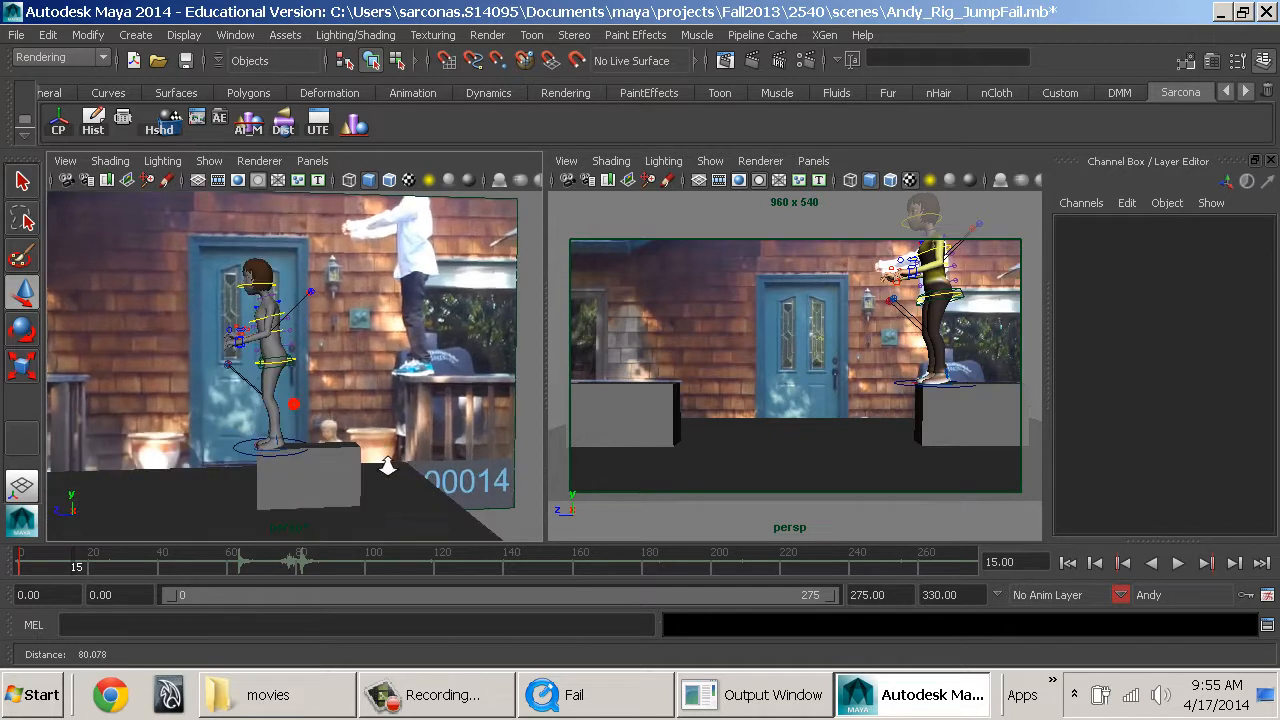
pyautogui.keyDown('alt'); pyautogui.moveTo(303, 414); pyautogui.dragTo(289, 448); pyautogui.keyUp('alt')
pyautogui.keyDown('alt'); pyautogui.moveTo(280, 446); pyautogui.dragTo(309, 450, button='middle'); pyautogui.keyUp('alt')
pyautogui.keyDown('alt'); pyautogui.moveTo(309, 448); pyautogui.dragTo(322, 460); pyautogui.keyUp('alt')
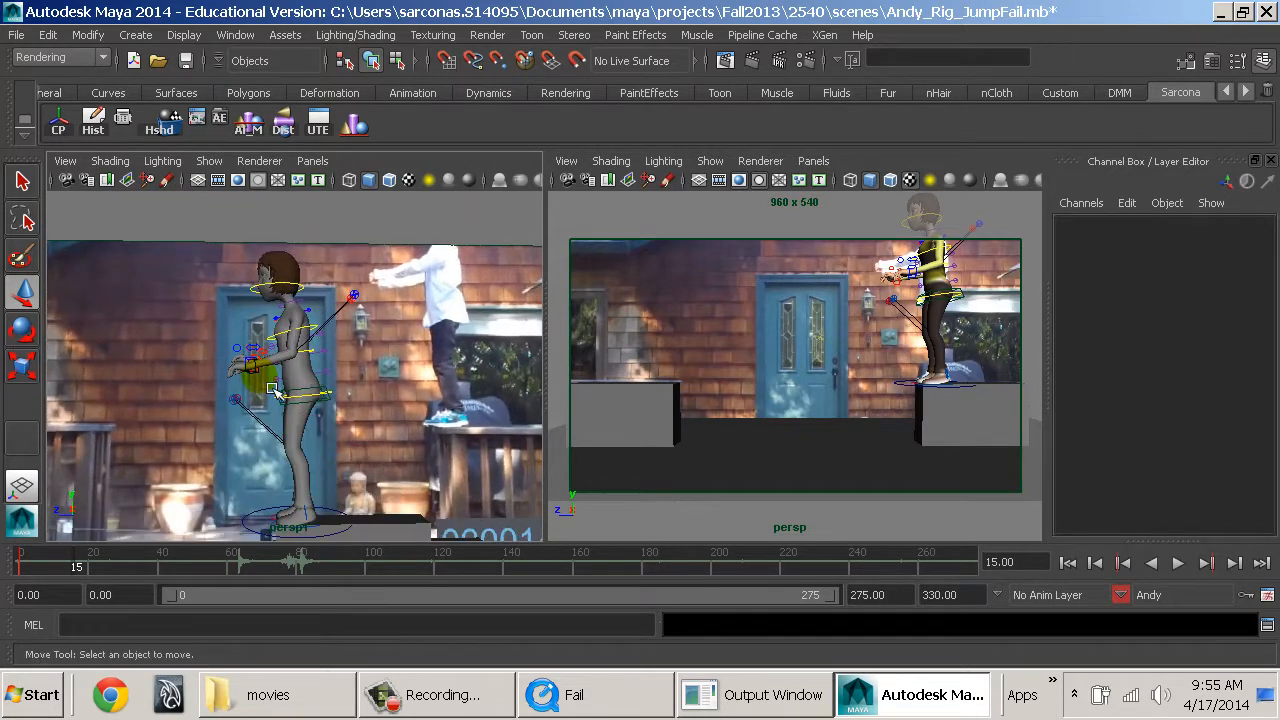
pyautogui.click(250, 365)
pyautogui.press('q')
pyautogui.moveTo(250, 375)
pyautogui.keyDown('alt'); pyautogui.mouseDown()
pyautogui.moveTo(297, 470)
pyautogui.moveTo(270, 420)
pyautogui.moveTo(273, 337)
pyautogui.moveTo(242, 388)
pyautogui.mouseUp(); pyautogui.keyUp('alt')
pyautogui.press('w')
pyautogui.click(296, 385)
pyautogui.hotkey('ctrl', 'z')
# Select both arm pole vector controls and lower the elbows, bringing the left one to Translate Y -4.726 and Z -5.013.
pyautogui.click(398, 328)
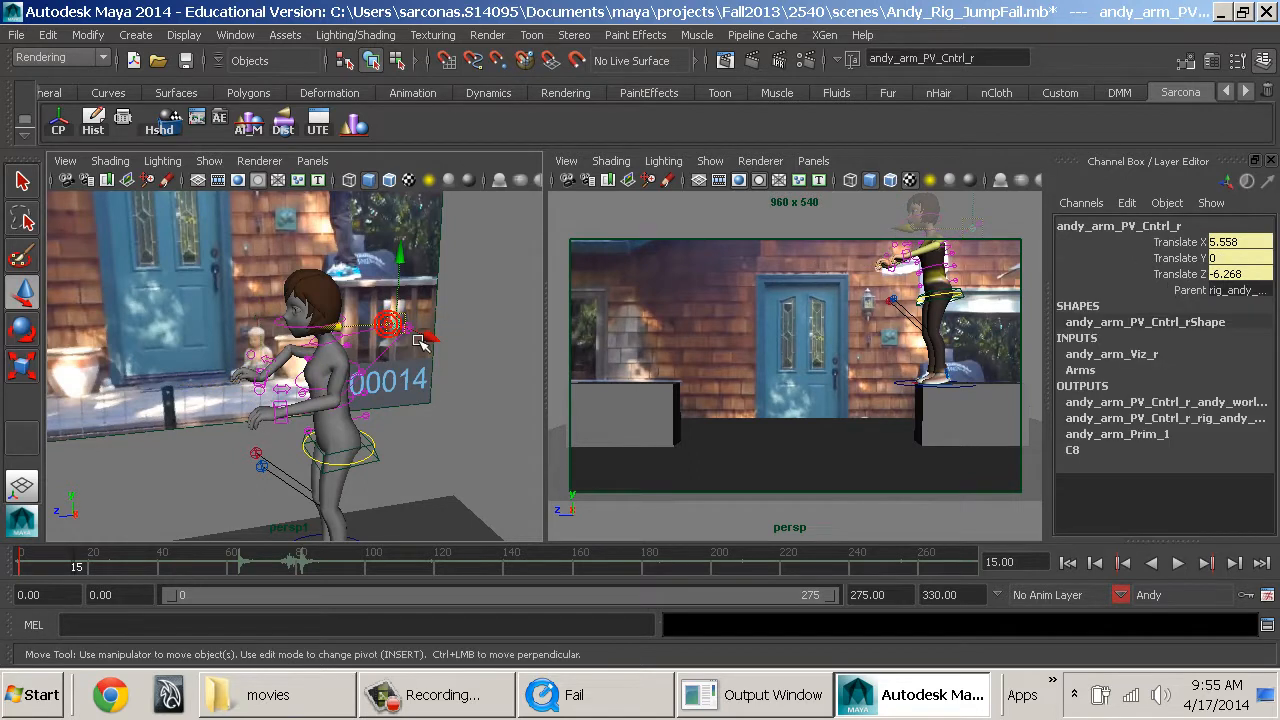
pyautogui.press('q')
pyautogui.click(414, 340)
pyautogui.press('w')
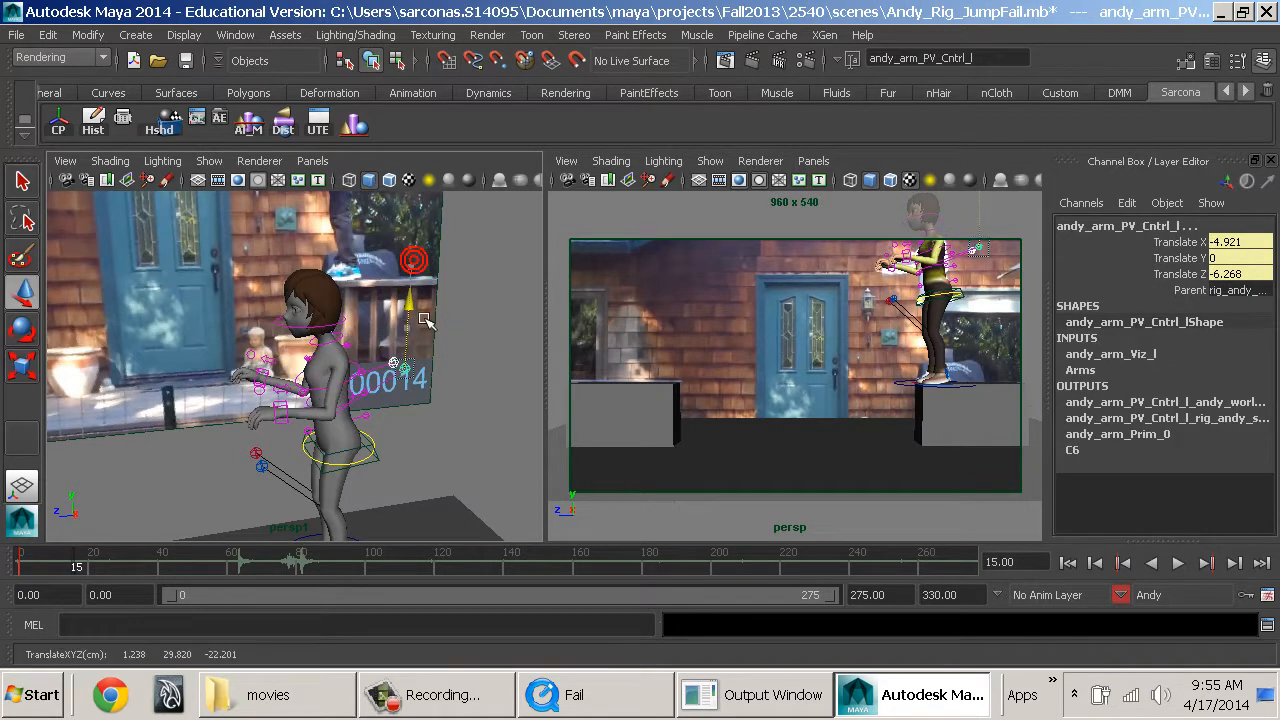
pyautogui.moveTo(421, 335); pyautogui.dragTo(420, 347)
pyautogui.keyDown('alt'); pyautogui.moveTo(420, 347); pyautogui.dragTo(358, 428); pyautogui.keyUp('alt')
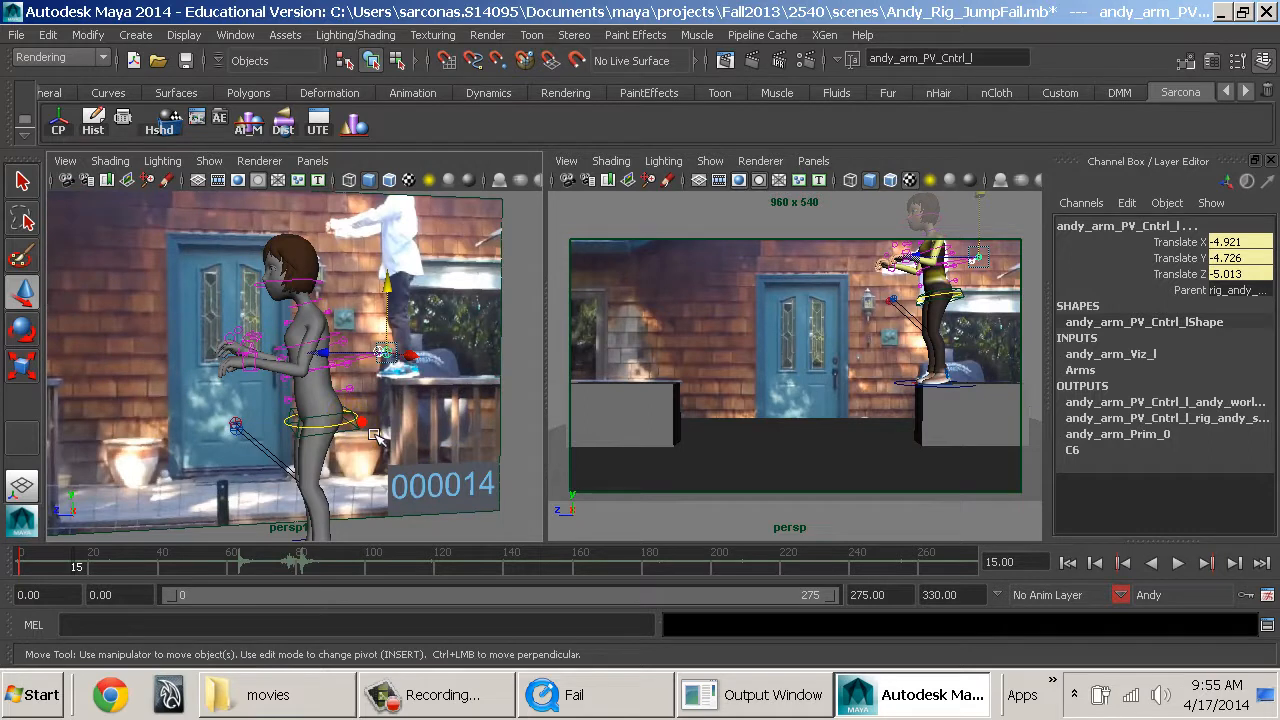
# Reset the spine root's Translate Z and Rotate X to 0 and raise it to Translate Y 0.173.
pyautogui.click(361, 421)
pyautogui.moveTo(1231, 275); pyautogui.dragTo(1233, 289)
pyautogui.write('0')
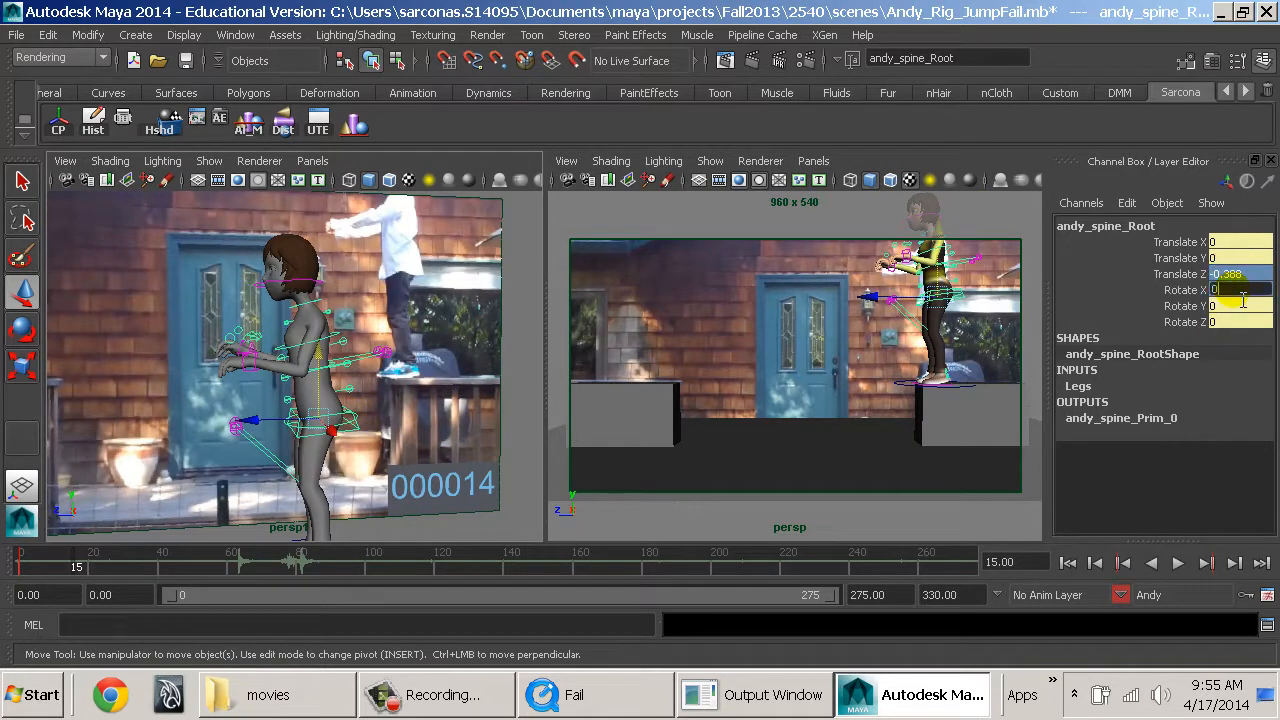
pyautogui.press('Return')
pyautogui.keyDown('alt'); pyautogui.moveTo(362, 384); pyautogui.dragTo(389, 384); pyautogui.keyUp('alt')
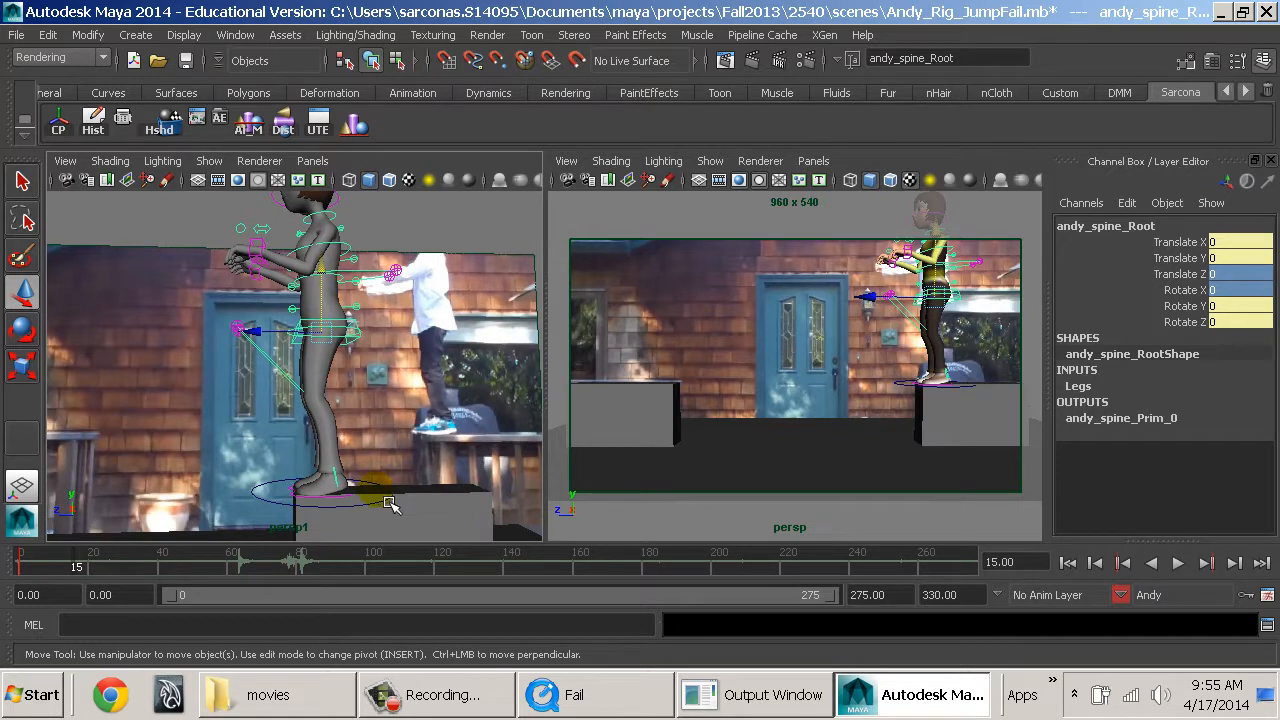
pyautogui.moveTo(332, 297); pyautogui.dragTo(333, 293)
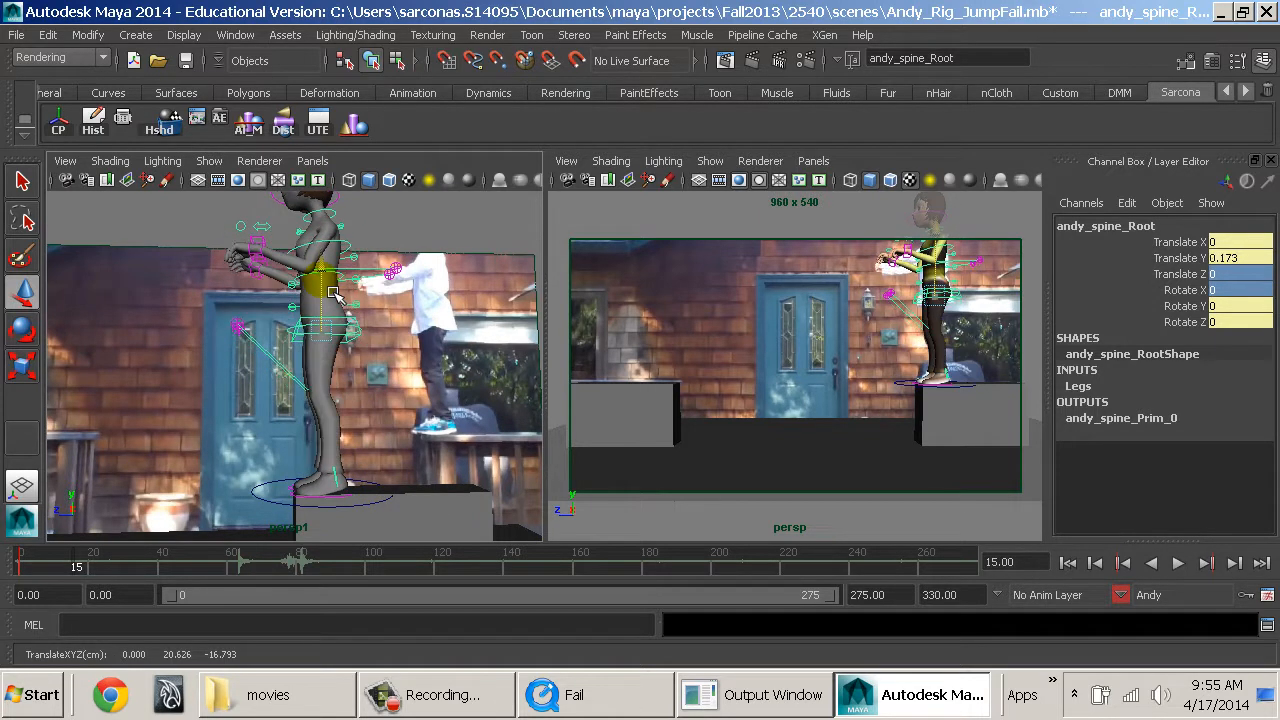
# Set the spine root's Translate Y to 0.2.
pyautogui.moveTo(388, 372)
pyautogui.keyDown('alt'); pyautogui.mouseDown()
pyautogui.moveTo(395, 410)
pyautogui.moveTo(384, 403)
pyautogui.moveTo(375, 418)
pyautogui.moveTo(389, 433)
pyautogui.moveTo(380, 374)
pyautogui.mouseUp(); pyautogui.keyUp('alt')
pyautogui.moveTo(380, 374); pyautogui.dragTo(379, 371, button='middle')
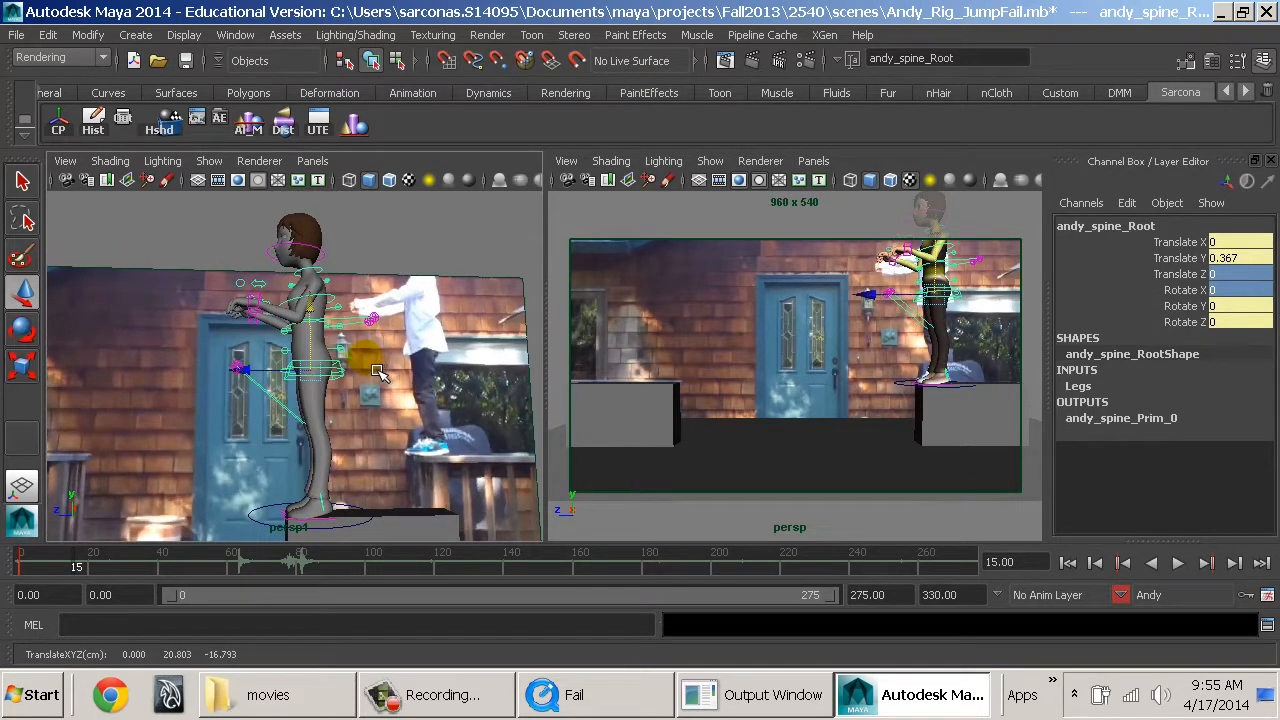
pyautogui.hotkey('ctrl', 'z')
pyautogui.click(1249, 262)
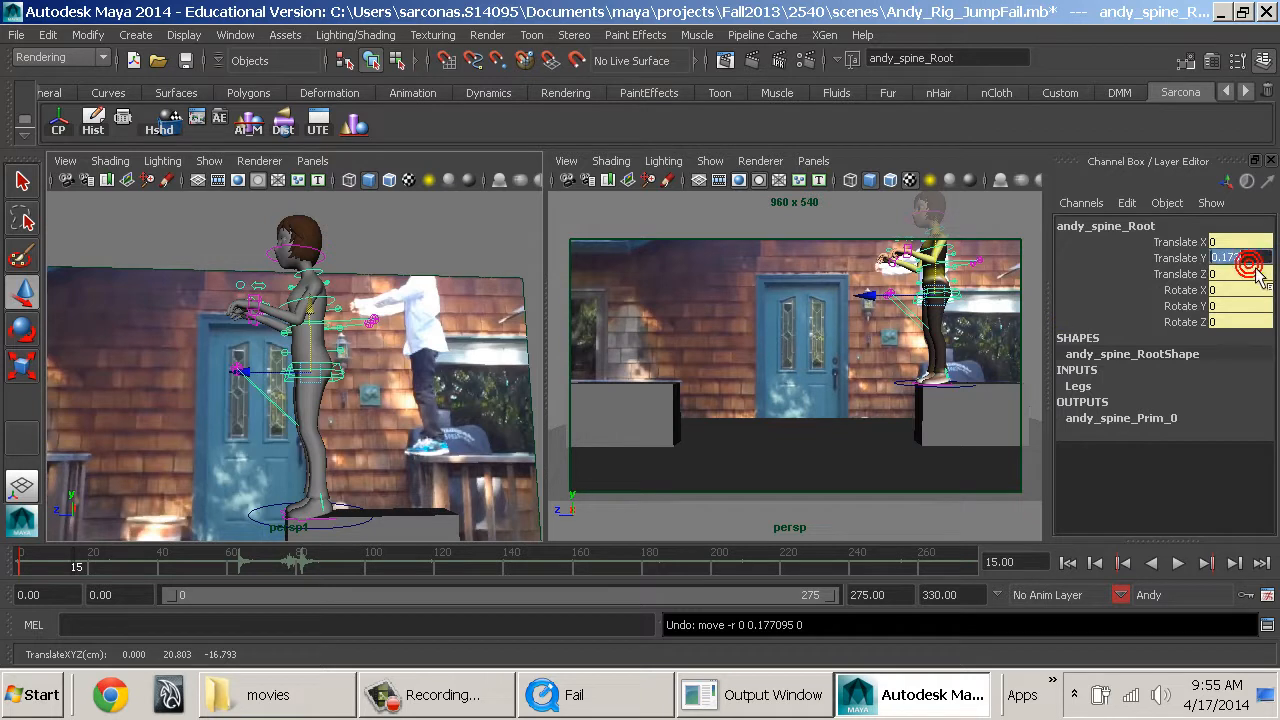
pyautogui.write('0.2')
pyautogui.press('Return')
# Reach Andy's left hand further forward with its arm IK control at Translate Y -1.524, Translate Z 7.735 and Rotate X 24.153.
pyautogui.keyDown('alt'); pyautogui.moveTo(406, 312); pyautogui.dragTo(400, 322, button='middle'); pyautogui.keyUp('alt')
pyautogui.click(270, 332)
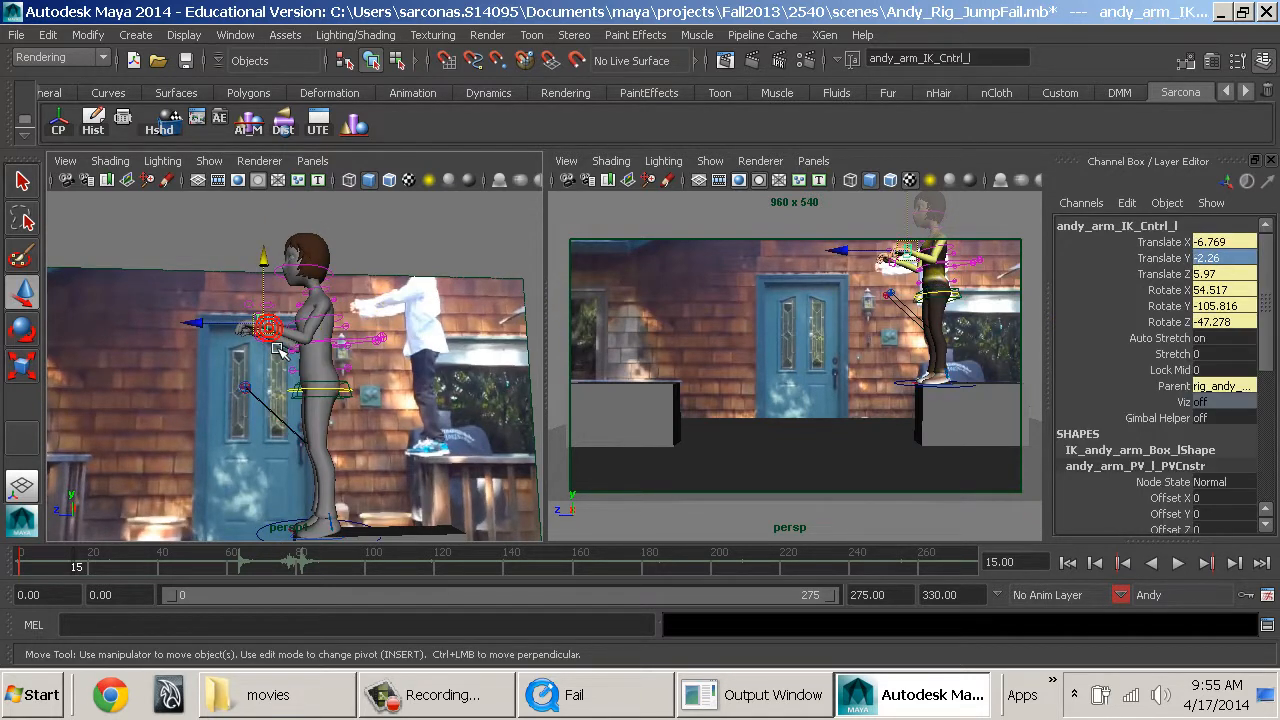
pyautogui.keyDown('shift'); pyautogui.click(272, 350); pyautogui.keyUp('shift')
pyautogui.moveTo(241, 347); pyautogui.dragTo(223, 346)
pyautogui.keyDown('alt'); pyautogui.moveTo(290, 372); pyautogui.dragTo(420, 408); pyautogui.keyUp('alt')
pyautogui.click(437, 355)
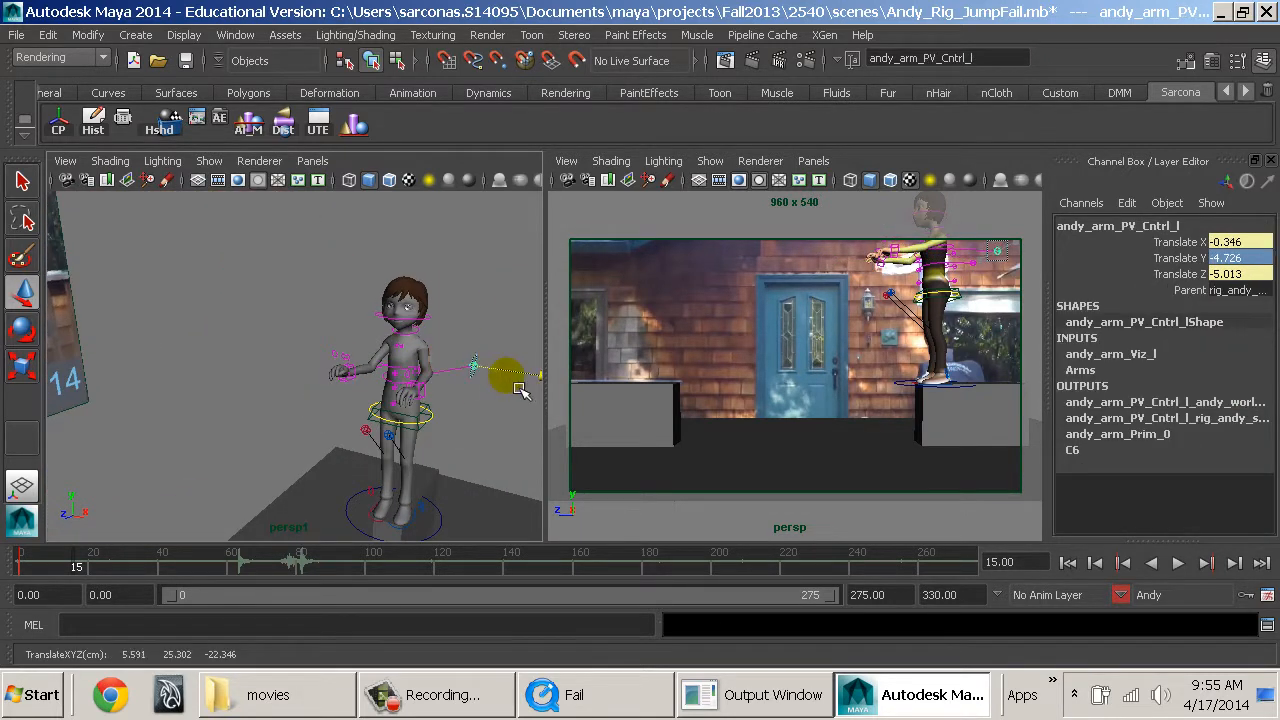
pyautogui.keyDown('alt'); pyautogui.moveTo(366, 343); pyautogui.dragTo(426, 386); pyautogui.keyUp('alt')
pyautogui.keyDown('alt'); pyautogui.moveTo(426, 386); pyautogui.dragTo(480, 445, button='right'); pyautogui.keyUp('alt')
pyautogui.keyDown('alt'); pyautogui.moveTo(480, 445); pyautogui.dragTo(388, 372); pyautogui.keyUp('alt')
pyautogui.click(409, 352)
pyautogui.click(400, 430)
pyautogui.press('e')
pyautogui.press('w')
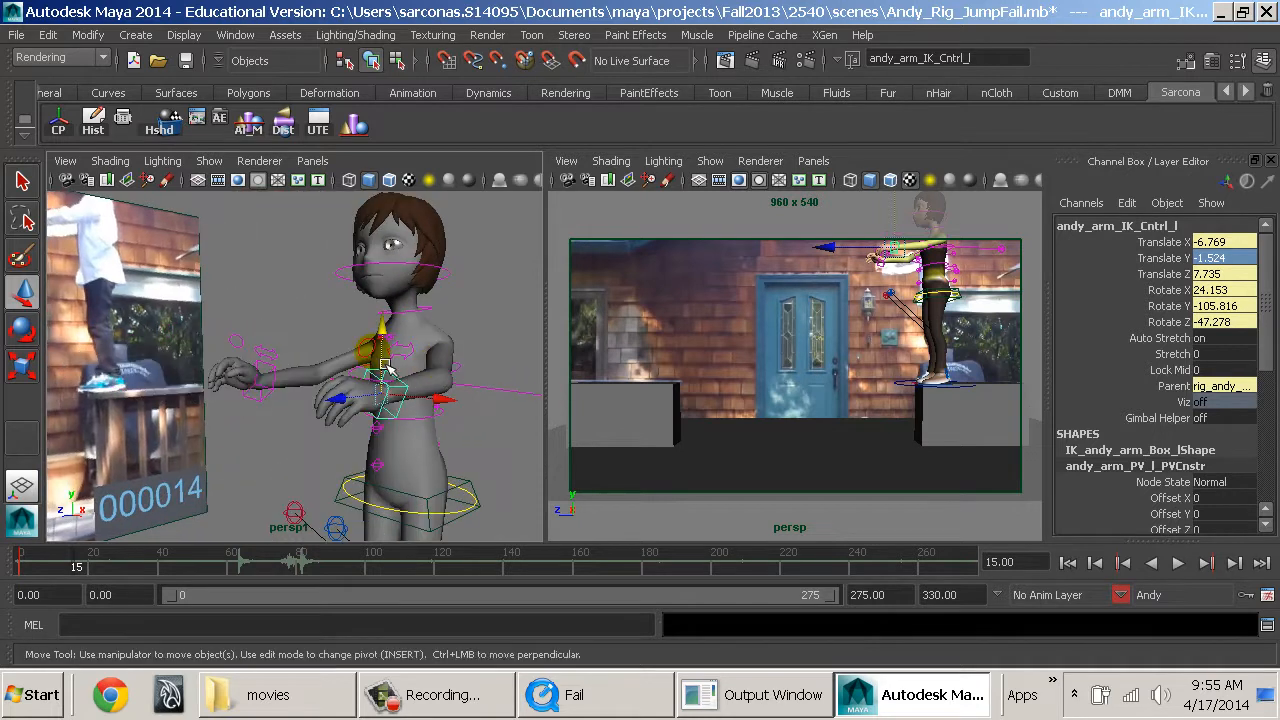
# Rotate the right arm IK control to -75.269, -79.216, 44.123 and lower it to Translate Y 0.843, Translate Z -7.982.
pyautogui.click(275, 381)
pyautogui.press('e')
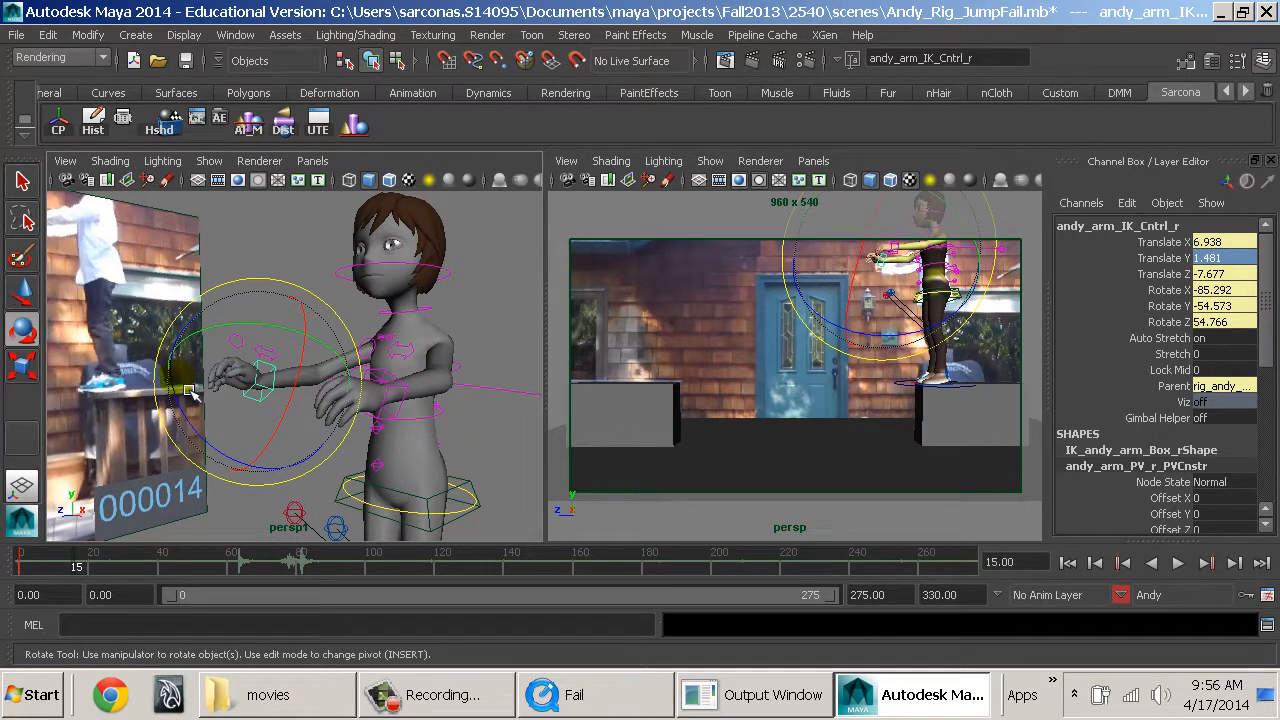
pyautogui.moveTo(190, 390); pyautogui.dragTo(200, 420)
pyautogui.press('w')
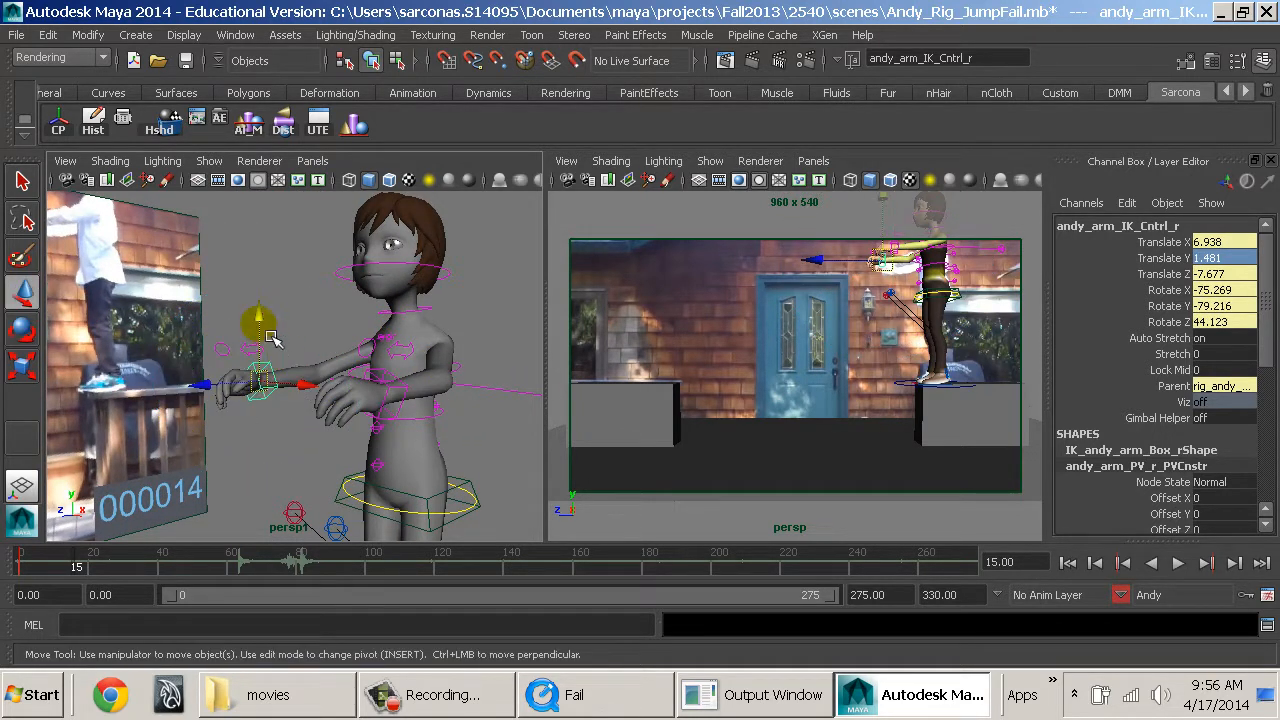
pyautogui.moveTo(270, 338); pyautogui.dragTo(299, 427)
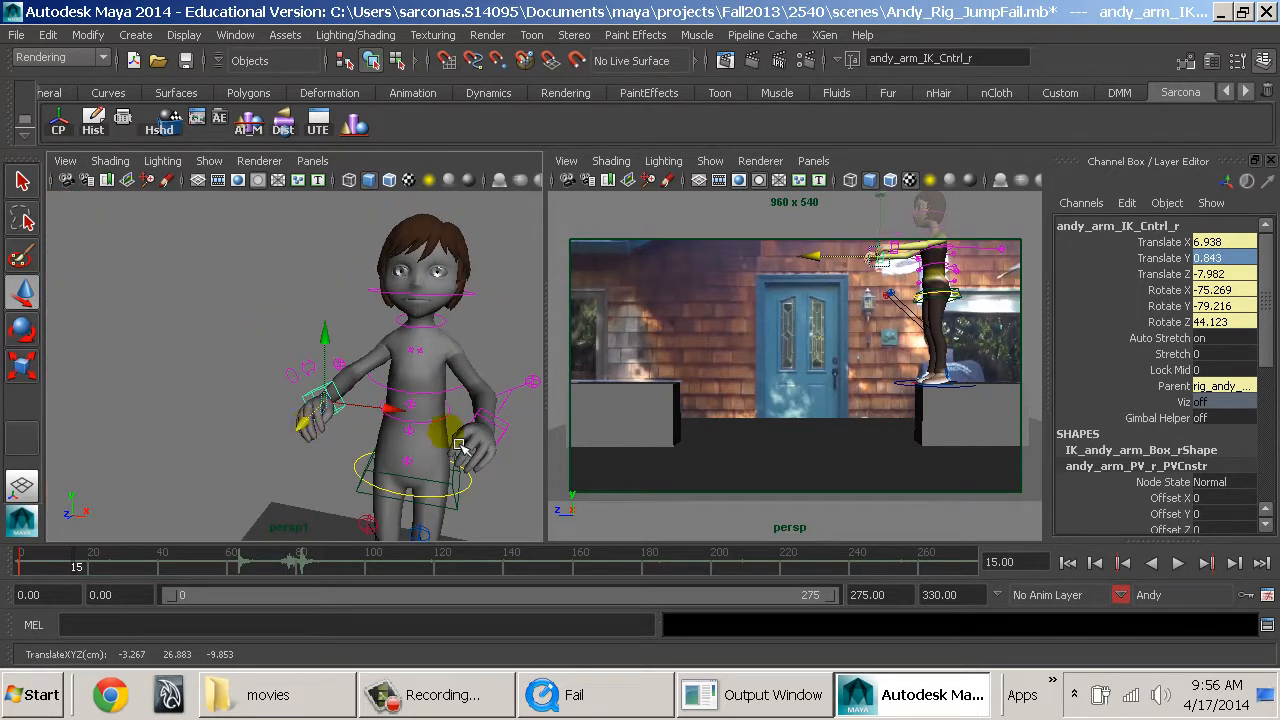
# Rotate both clavicle controls to Rotate Z -7.434 and key the arms-forward pose at frame 14.
pyautogui.keyDown('alt'); pyautogui.moveTo(460, 446); pyautogui.dragTo(440, 434); pyautogui.keyUp('alt')
pyautogui.click(383, 351)
pyautogui.press('q')
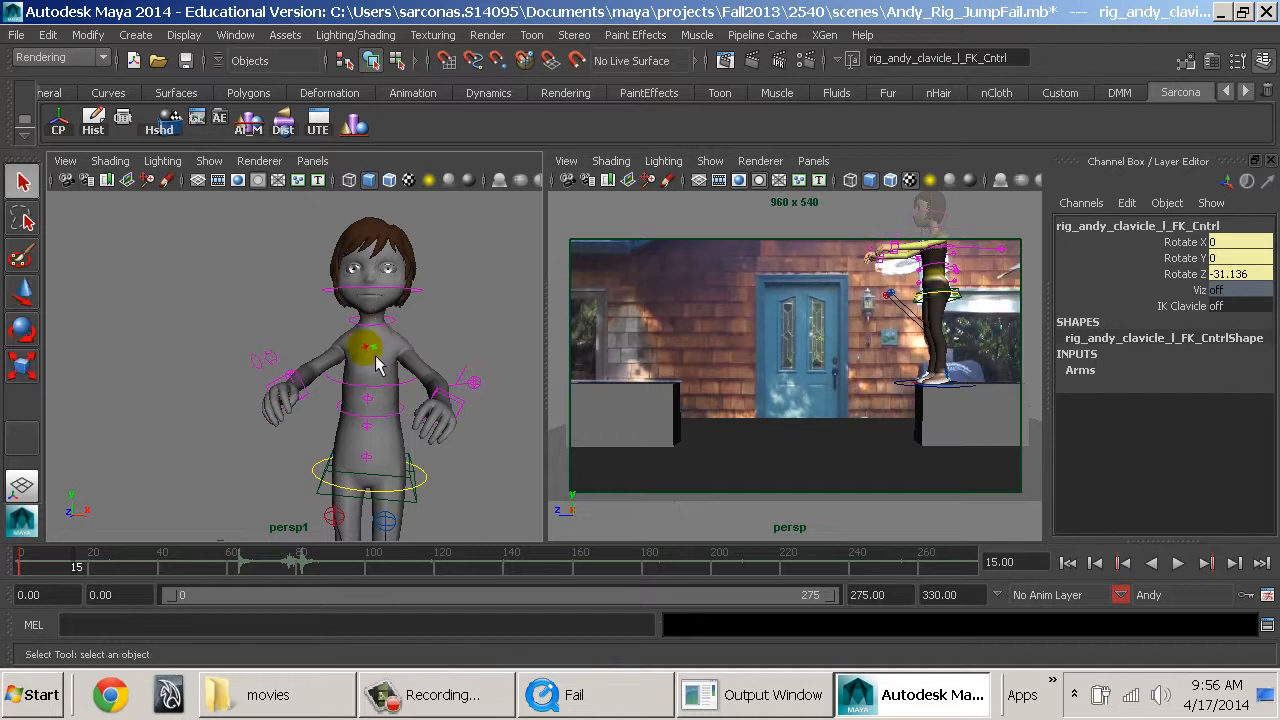
pyautogui.keyDown('shift'); pyautogui.click(374, 353); pyautogui.keyUp('shift')
pyautogui.press('e')
pyautogui.moveTo(454, 296); pyautogui.dragTo(469, 344)
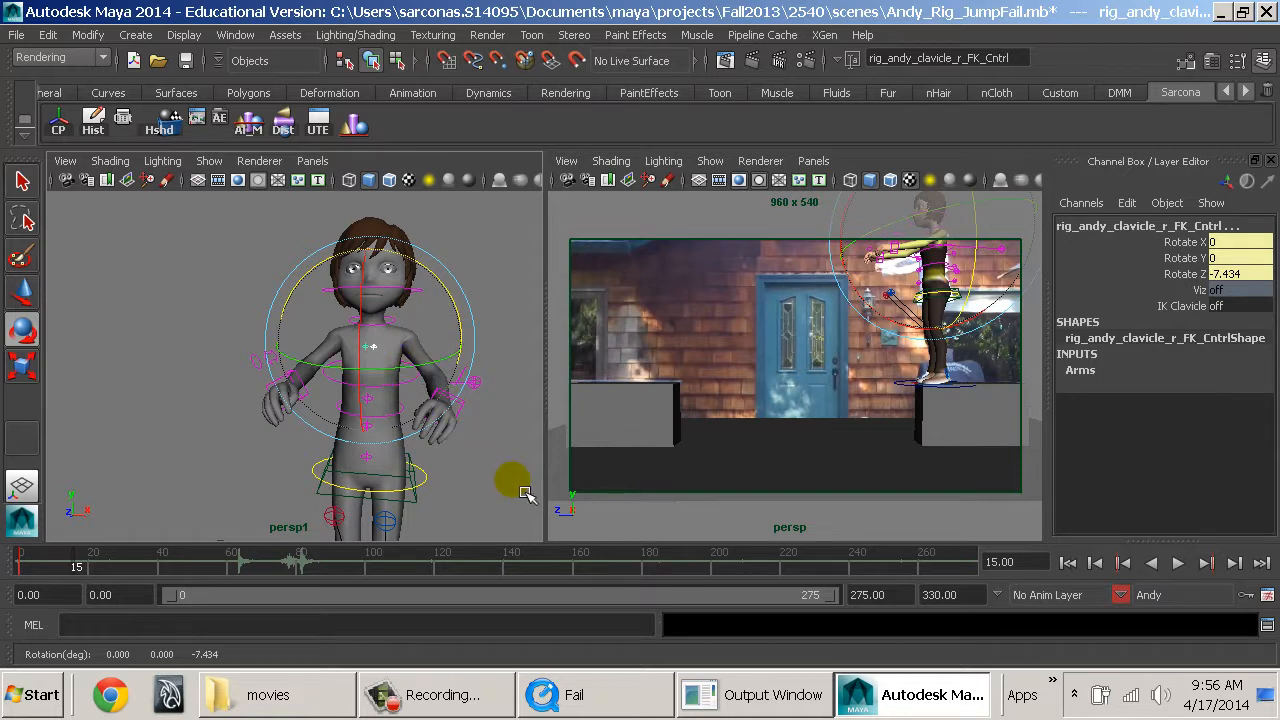
pyautogui.keyDown('alt'); pyautogui.moveTo(509, 486); pyautogui.dragTo(313, 405); pyautogui.keyUp('alt')
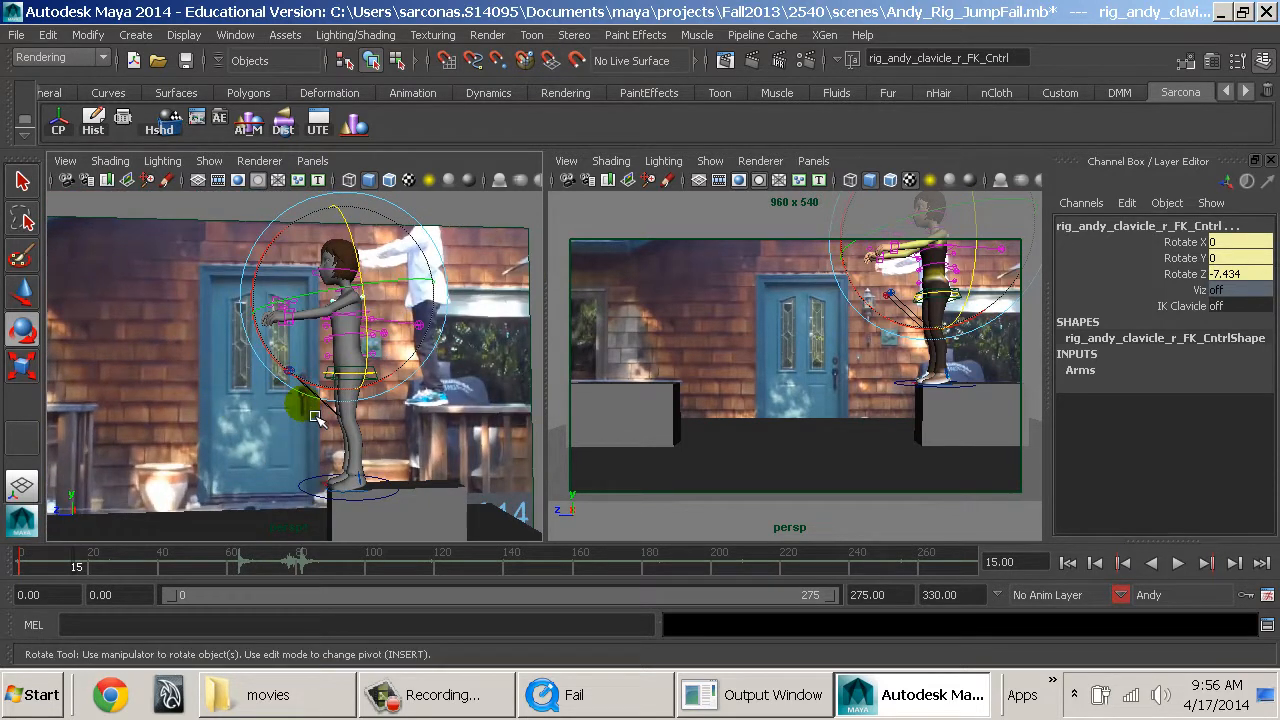
pyautogui.keyDown('alt'); pyautogui.moveTo(487, 487); pyautogui.dragTo(503, 482); pyautogui.keyUp('alt')
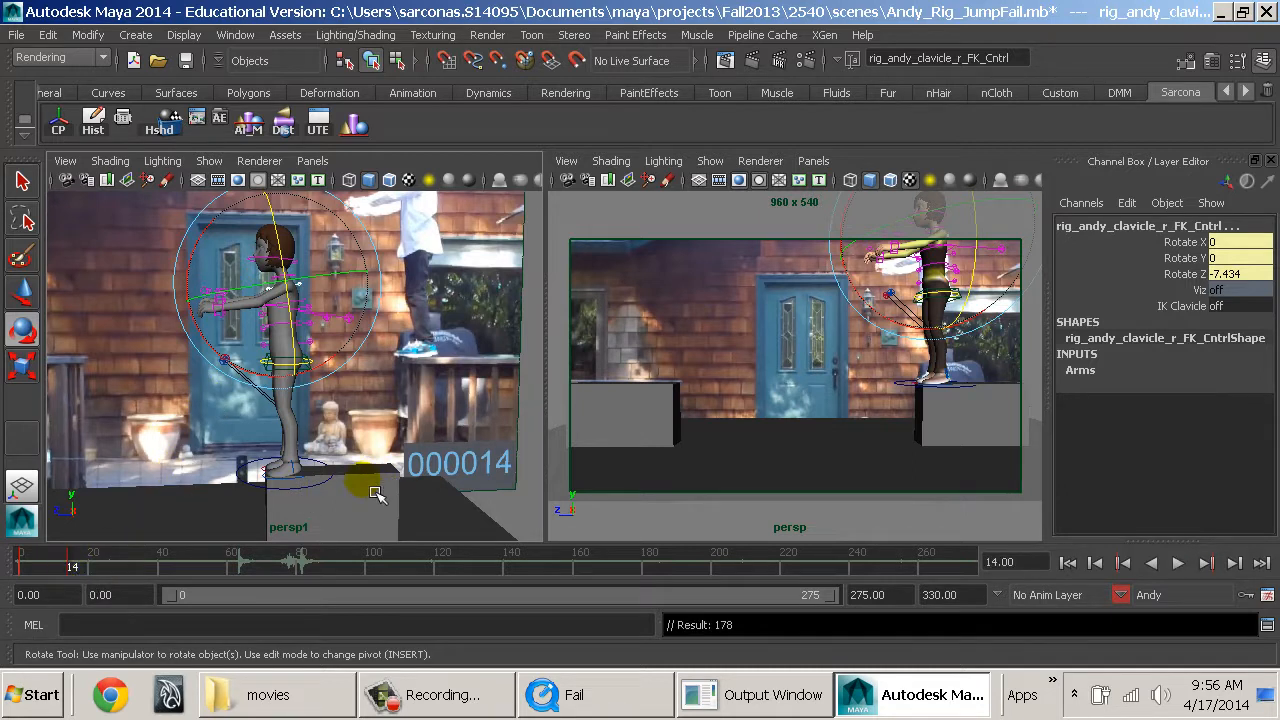
# Scrub between the start of the timeline and frame 14 to compare Andy's arm raise with the reference clip.
pyautogui.keyDown('alt'); pyautogui.moveTo(370, 479); pyautogui.dragTo(380, 484); pyautogui.keyUp('alt')
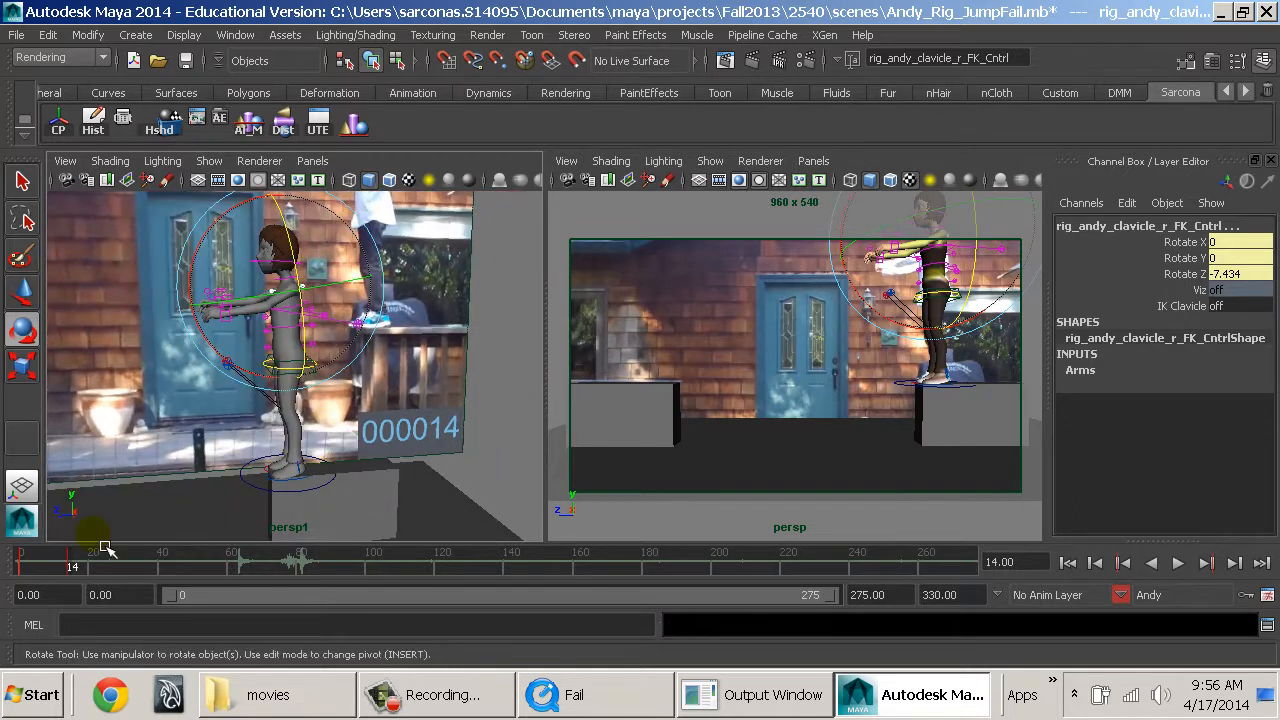
pyautogui.click(30, 567)
pyautogui.moveTo(21, 573); pyautogui.dragTo(70, 568)
pyautogui.keyDown('alt'); pyautogui.moveTo(363, 403); pyautogui.dragTo(272, 432); pyautogui.keyUp('alt')
pyautogui.keyDown('alt'); pyautogui.moveTo(270, 430); pyautogui.dragTo(284, 408); pyautogui.keyUp('alt')
pyautogui.moveTo(283, 406)
pyautogui.keyDown('alt'); pyautogui.mouseDown()
pyautogui.moveTo(281, 423)
pyautogui.moveTo(300, 428)
pyautogui.moveTo(291, 422)
pyautogui.mouseUp(); pyautogui.keyUp('alt')
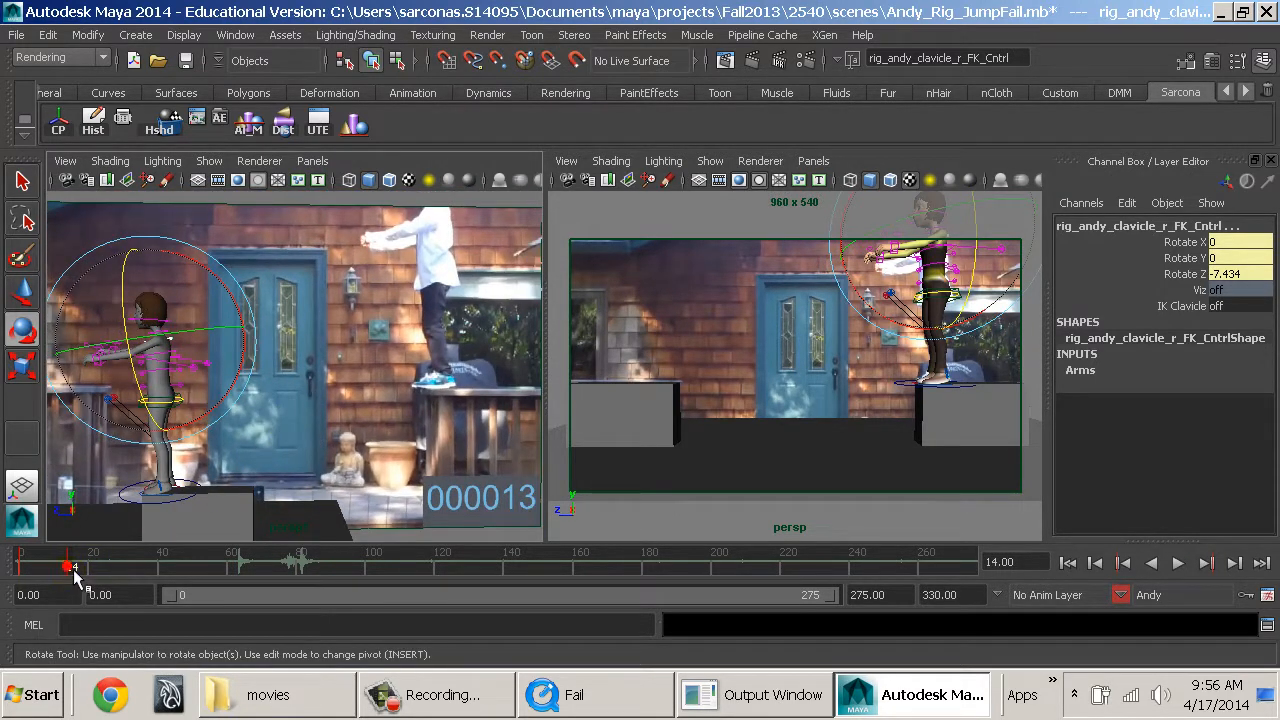
pyautogui.hotkey('alt', 'v')
pyautogui.moveTo(67, 578); pyautogui.dragTo(20, 568)
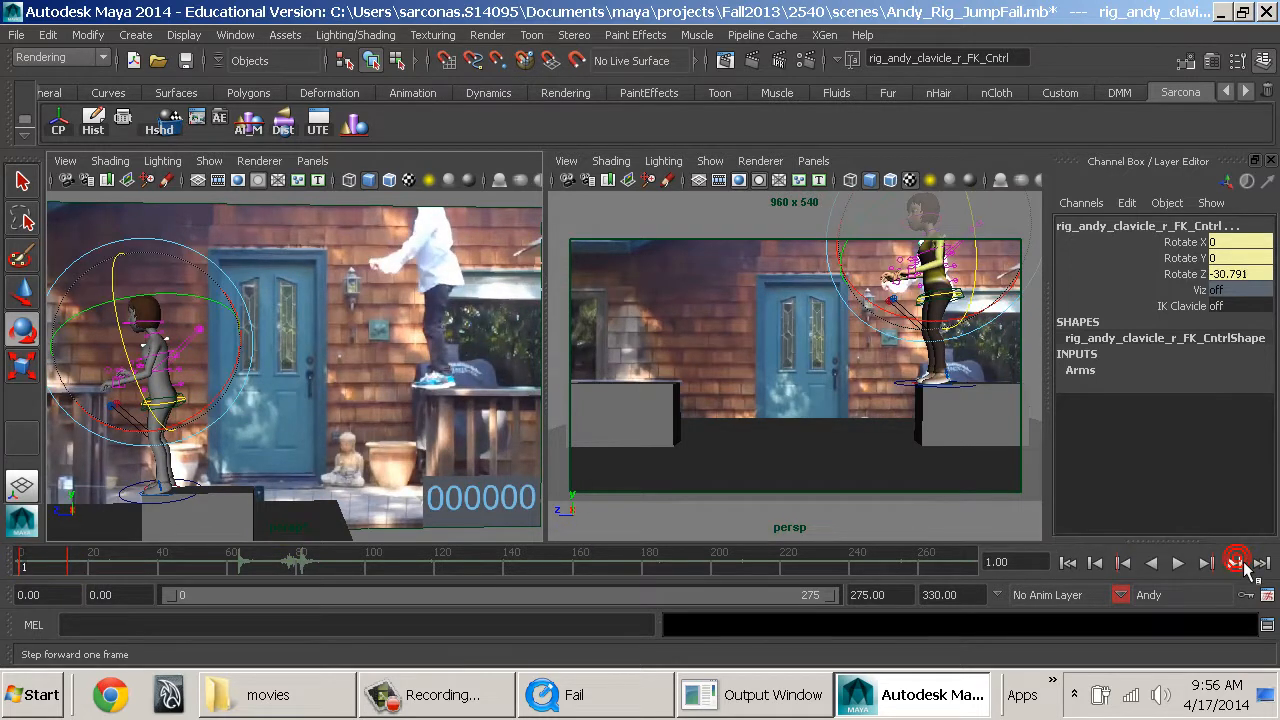
# Step frame by frame from frame 1 to frame 14 to check Andy's arm timing against the reference.
pyautogui.click(1236, 563)
pyautogui.click(1240, 564)
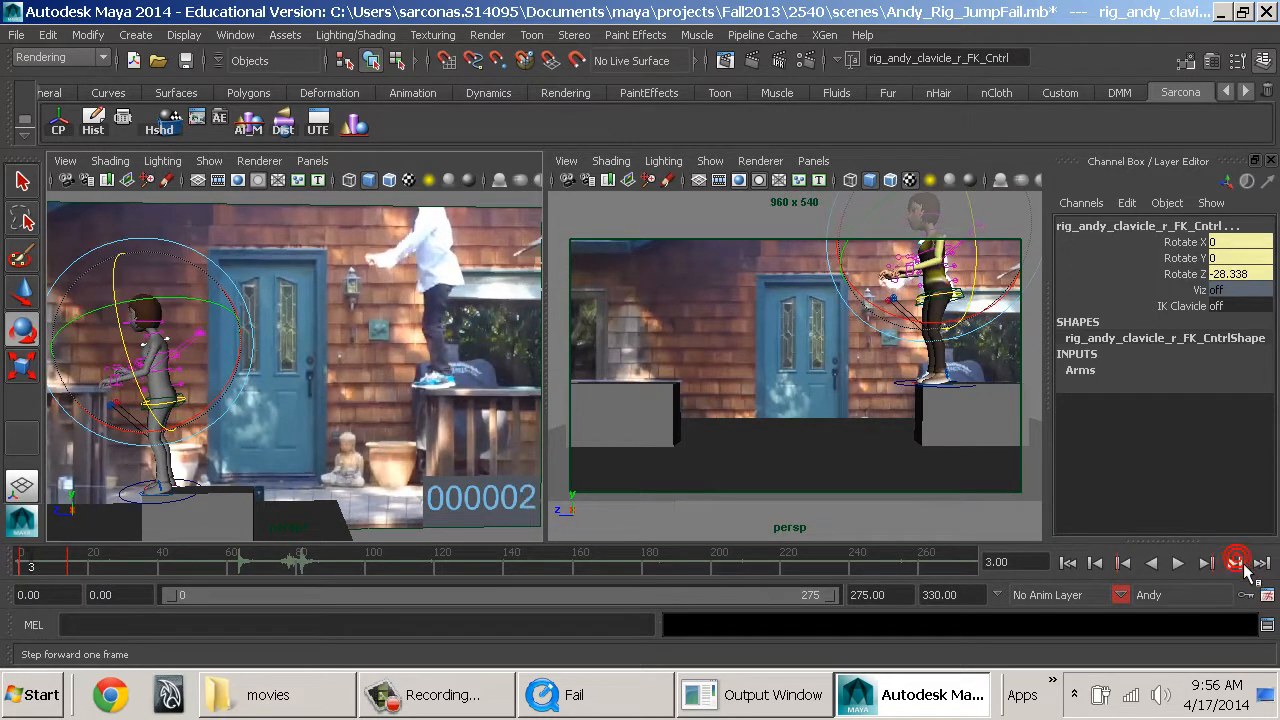
pyautogui.click(1240, 564)
pyautogui.click(1238, 564)
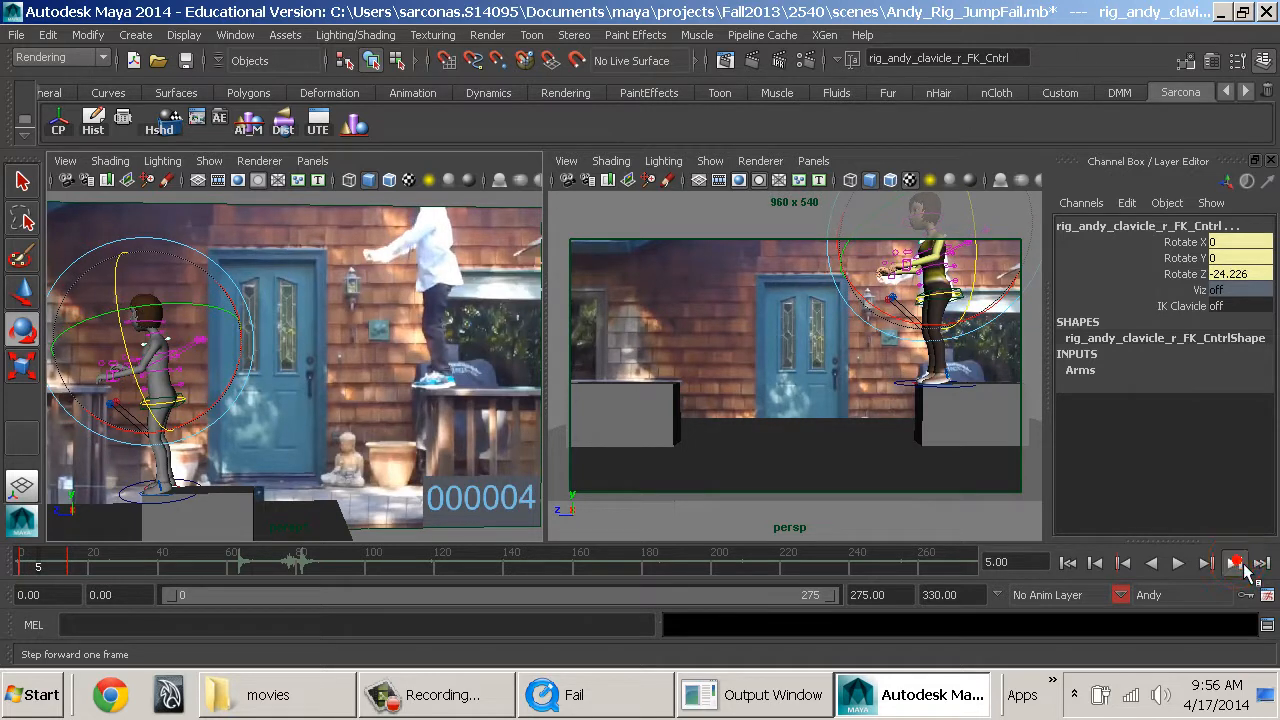
pyautogui.click(1238, 564)
pyautogui.click(1238, 564)
pyautogui.click(1238, 564)
pyautogui.click(1238, 564)
pyautogui.click(1238, 564)
pyautogui.click(1238, 564)
pyautogui.click(1238, 564)
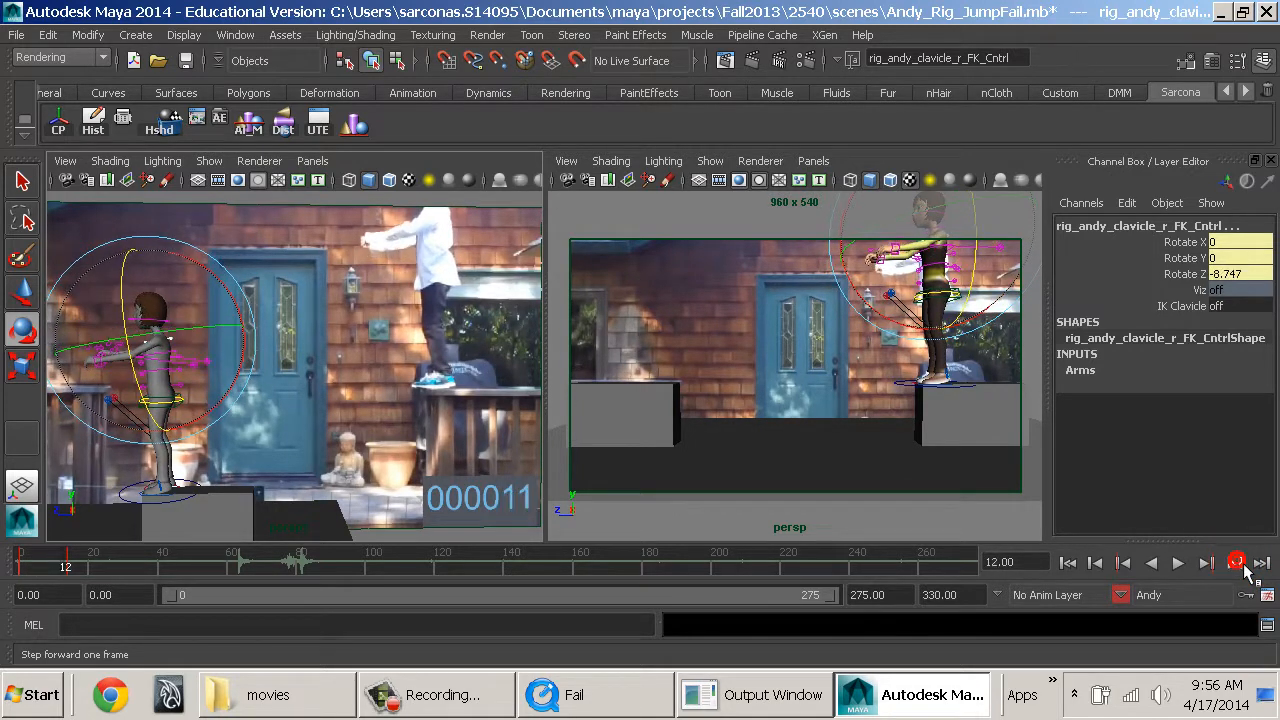
pyautogui.click(1238, 564)
pyautogui.click(1238, 564)
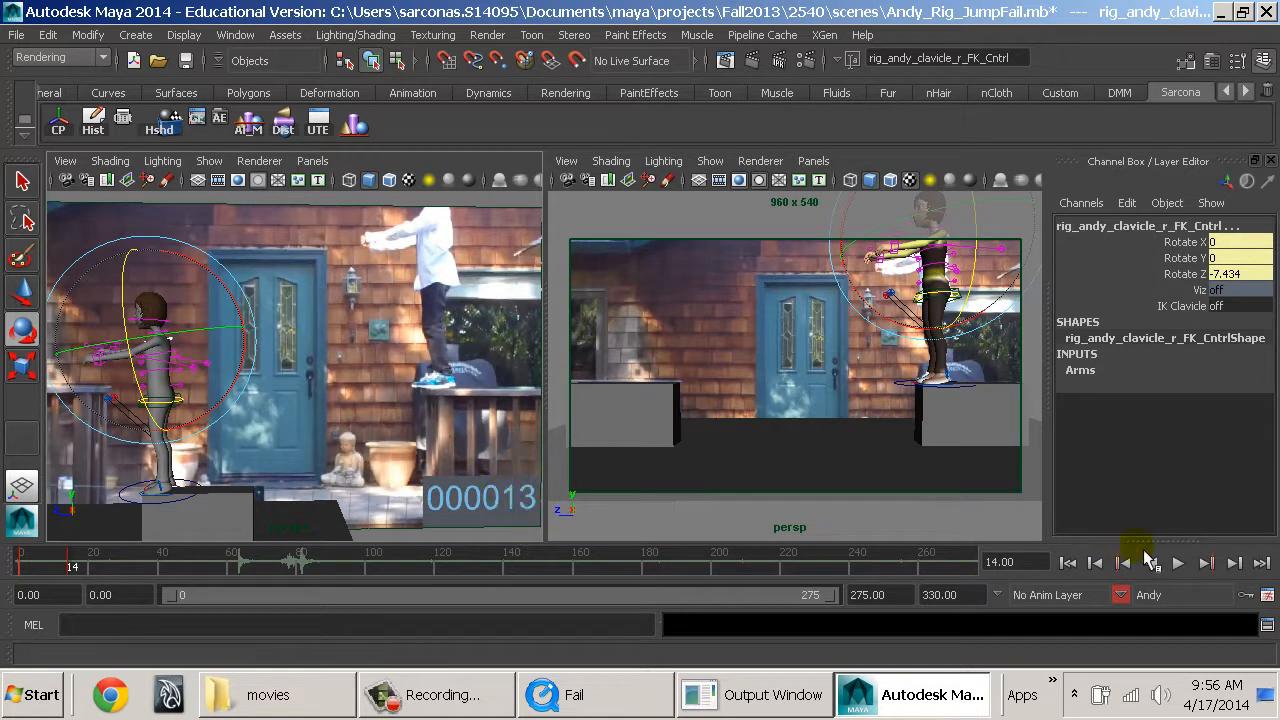
pyautogui.click(1095, 563)
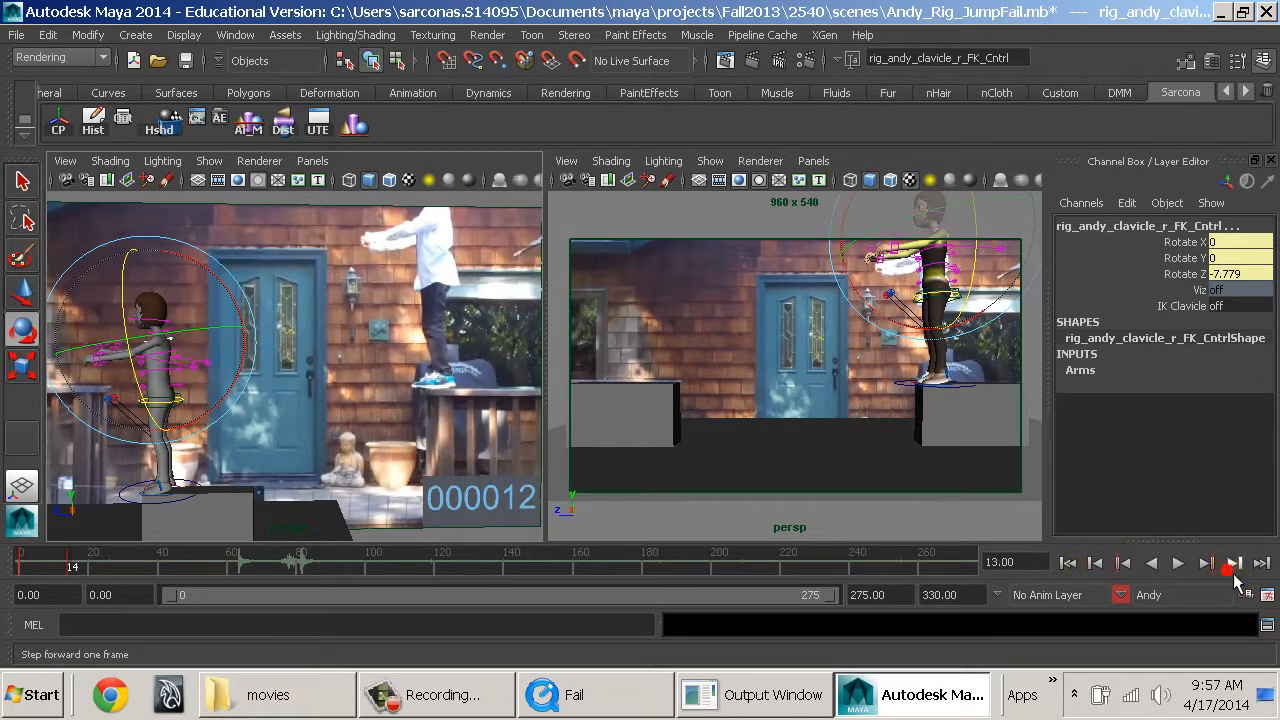
pyautogui.click(1231, 566)
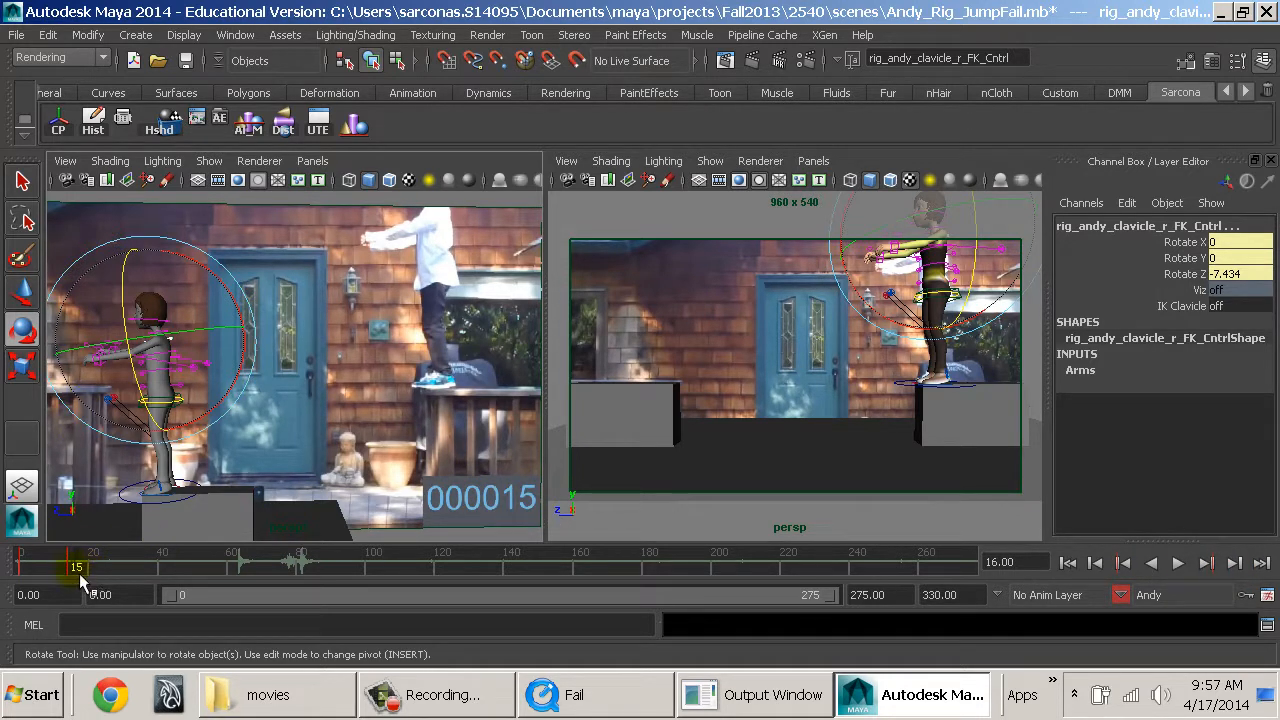
# Scrub the reference ahead to frame 165 and back to frame 16, then examine the arms up to frame 28 for the next pose.
pyautogui.moveTo(175, 575); pyautogui.dragTo(581, 595)
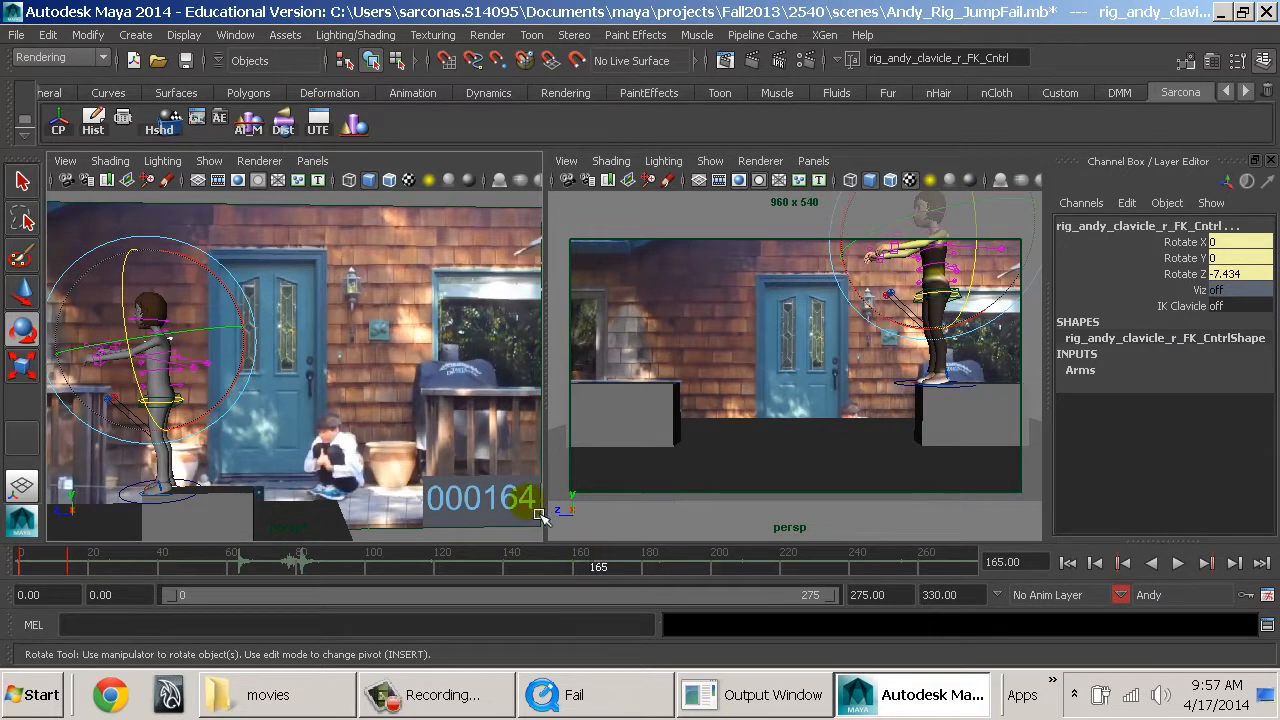
pyautogui.moveTo(283, 567); pyautogui.dragTo(114, 567)
pyautogui.keyDown('alt'); pyautogui.moveTo(279, 470); pyautogui.dragTo(340, 494); pyautogui.keyUp('alt')
pyautogui.keyDown('alt'); pyautogui.moveTo(406, 449); pyautogui.dragTo(237, 531); pyautogui.keyUp('alt')
pyautogui.moveTo(101, 569); pyautogui.dragTo(76, 567)
pyautogui.keyDown('alt'); pyautogui.moveTo(418, 396); pyautogui.dragTo(382, 487); pyautogui.keyUp('alt')
pyautogui.keyDown('alt'); pyautogui.moveTo(382, 487); pyautogui.dragTo(366, 478, button='middle'); pyautogui.keyUp('alt')
pyautogui.keyDown('alt'); pyautogui.moveTo(360, 423); pyautogui.dragTo(262, 420, button='middle'); pyautogui.keyUp('alt')
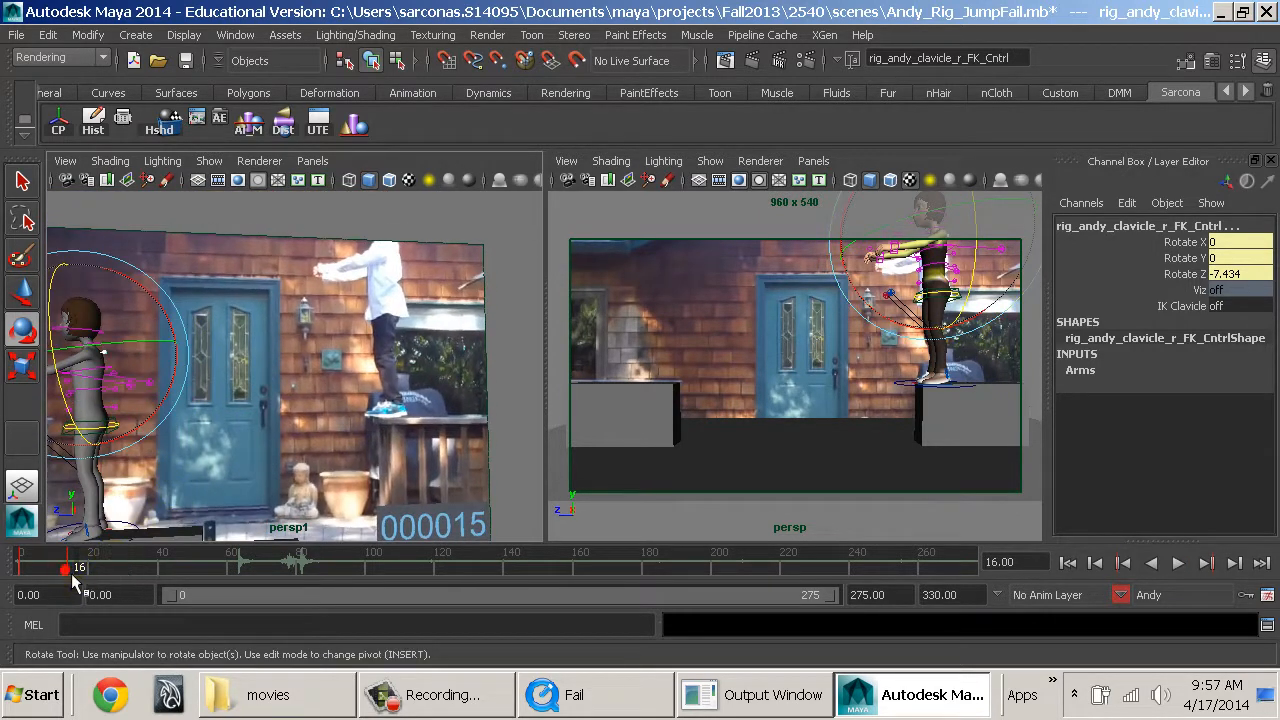
pyautogui.moveTo(71, 573); pyautogui.dragTo(118, 572)
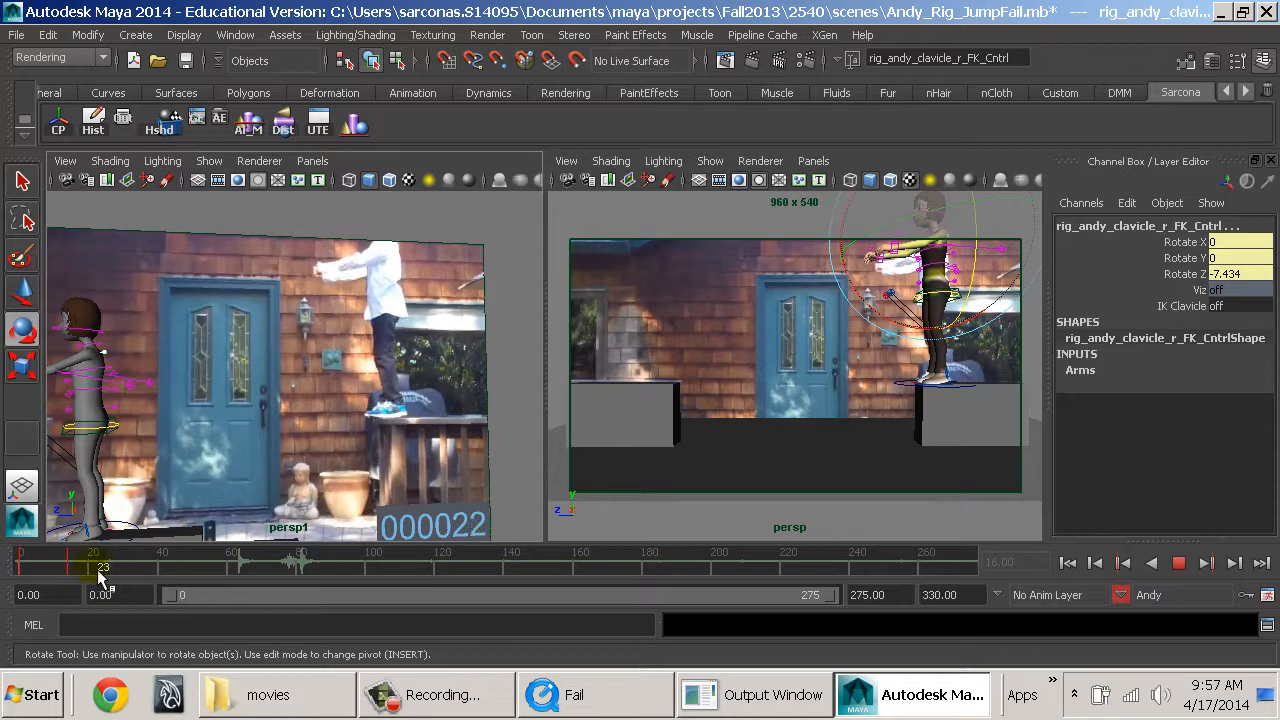
pyautogui.moveTo(101, 577); pyautogui.dragTo(121, 579)
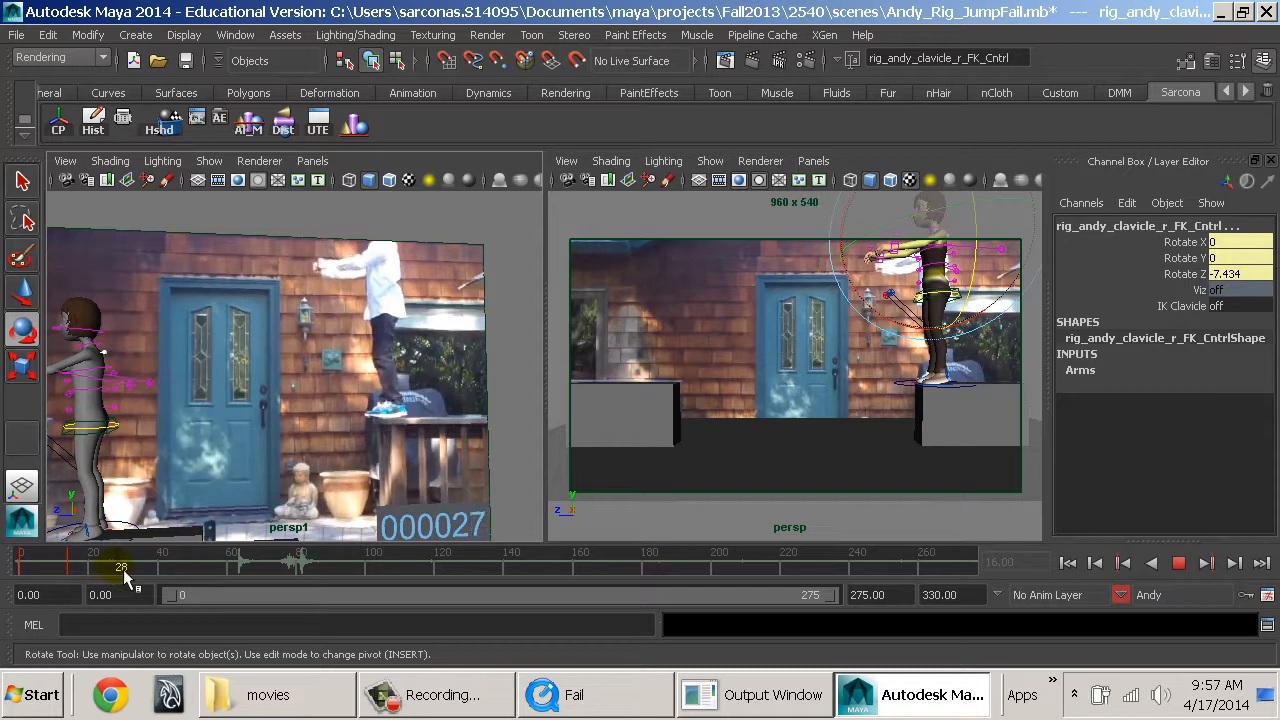
# At frame 27, raise the left arm IK control to Translate Y -0.963 and Translate Z 7.645.
pyautogui.press('f')
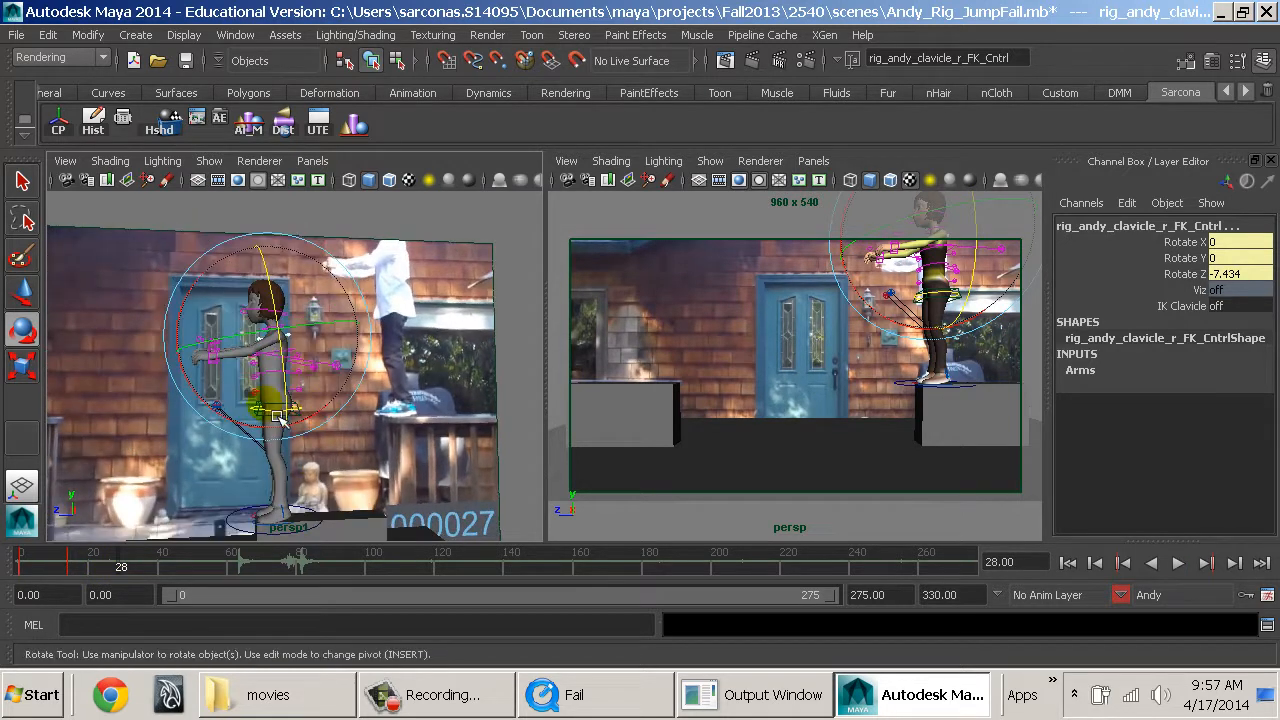
pyautogui.keyDown('alt'); pyautogui.moveTo(277, 415); pyautogui.dragTo(269, 456); pyautogui.keyUp('alt')
pyautogui.press('w')
pyautogui.keyDown('alt'); pyautogui.moveTo(201, 393); pyautogui.dragTo(255, 438); pyautogui.keyUp('alt')
pyautogui.keyDown('alt'); pyautogui.moveTo(255, 438); pyautogui.dragTo(329, 452, button='right'); pyautogui.keyUp('alt')
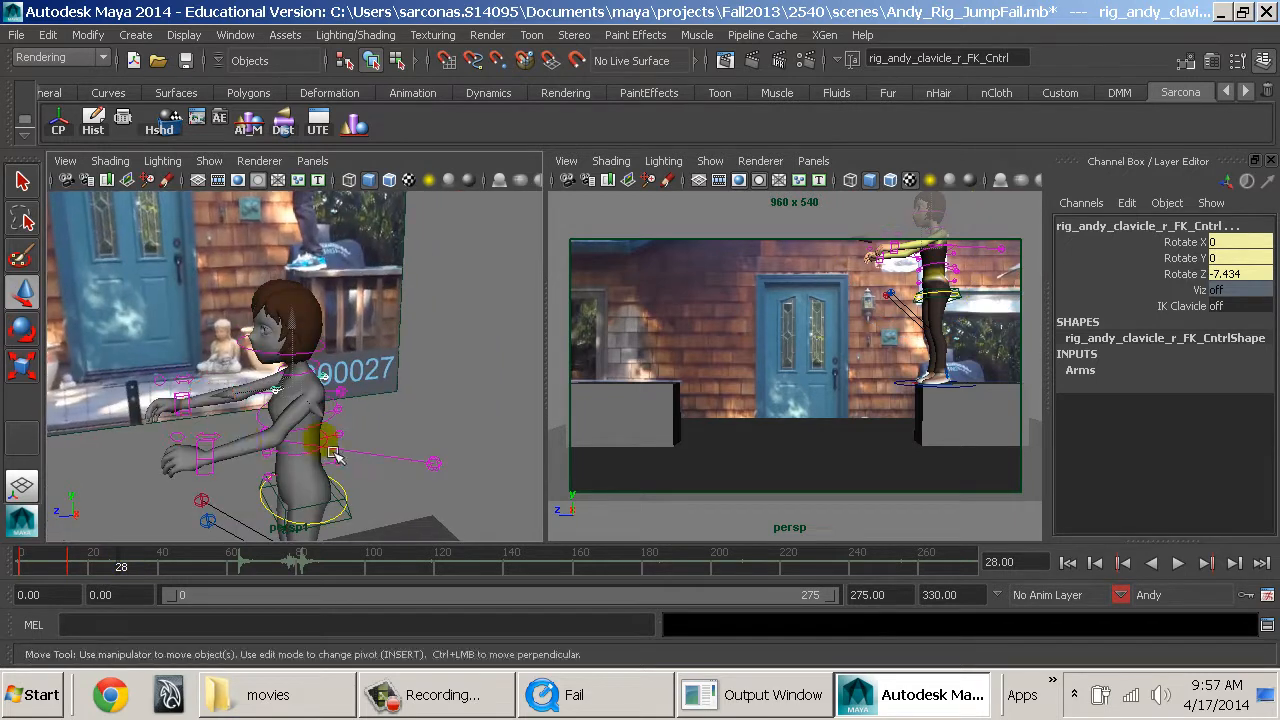
pyautogui.click(119, 566)
pyautogui.click(222, 482)
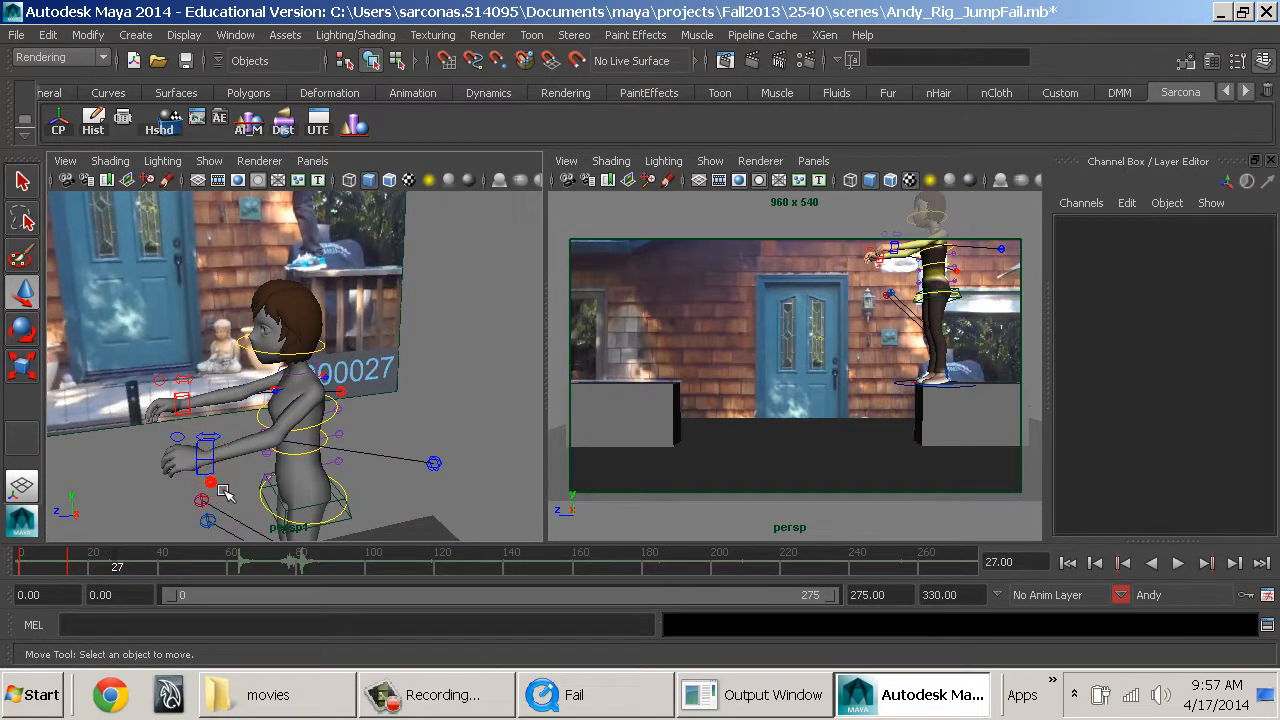
pyautogui.click(214, 476)
pyautogui.keyDown('alt'); pyautogui.moveTo(214, 476); pyautogui.dragTo(284, 467); pyautogui.keyUp('alt')
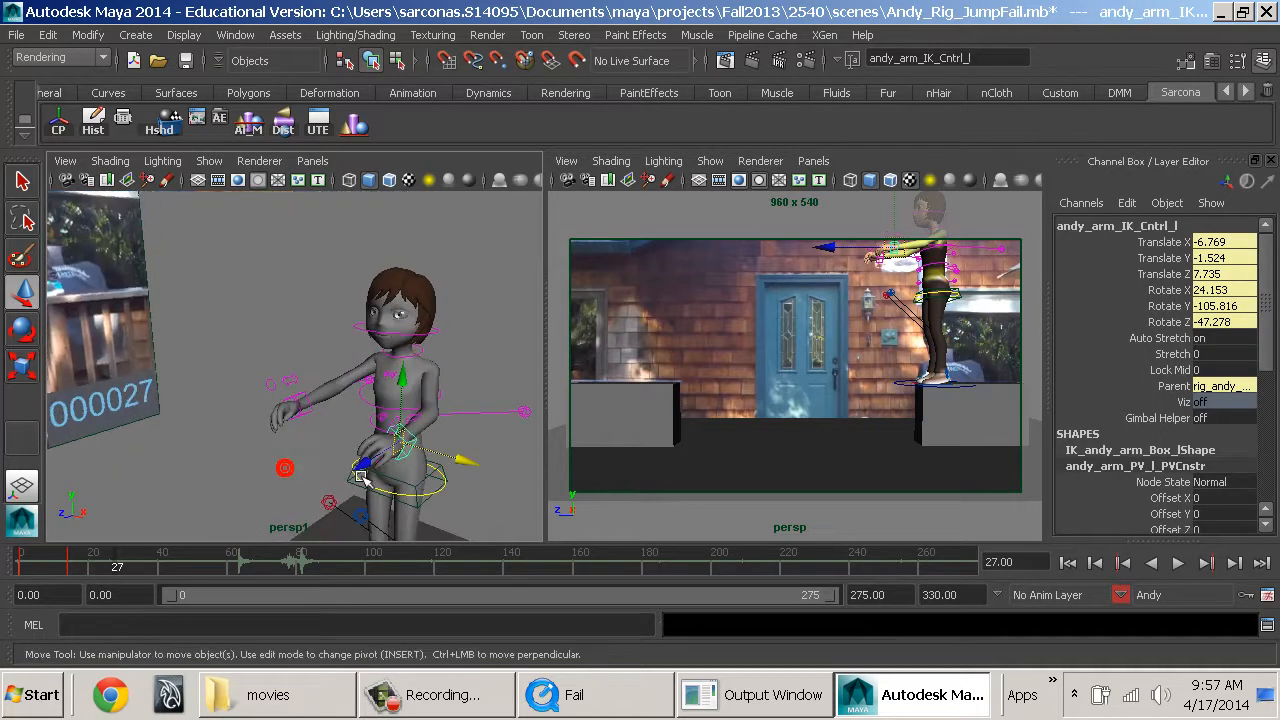
pyautogui.moveTo(403, 382); pyautogui.dragTo(404, 382)
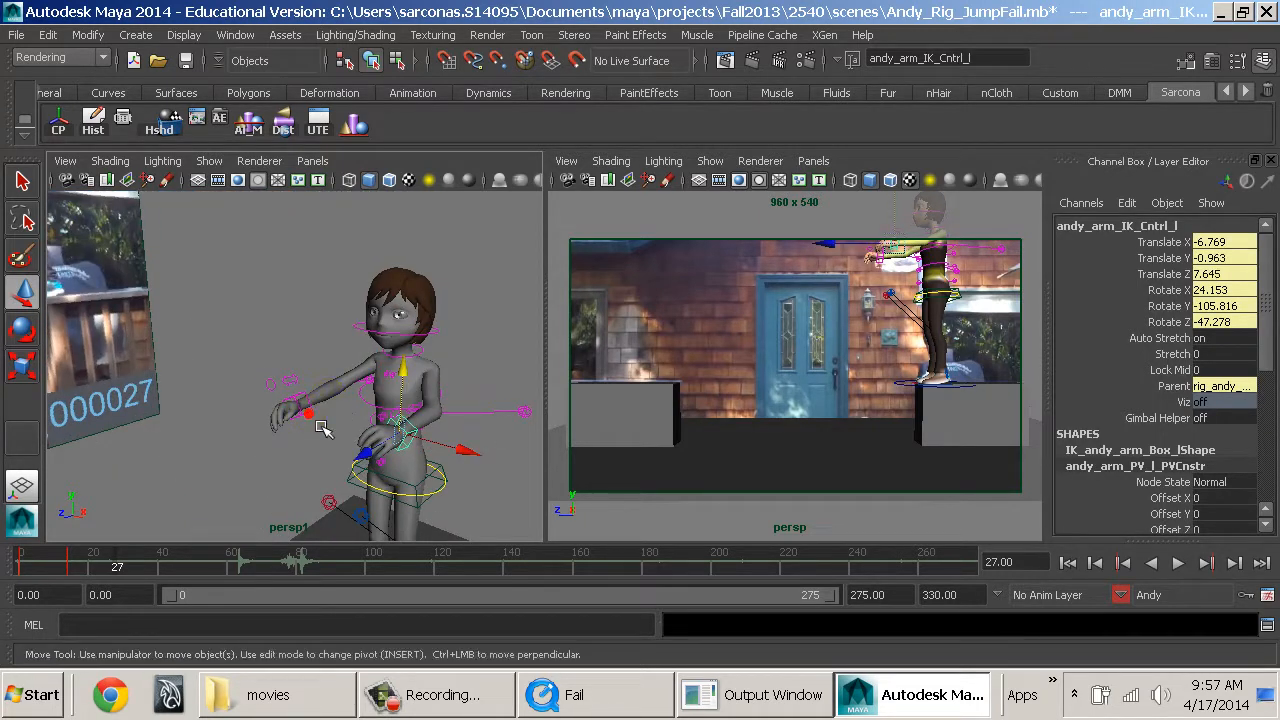
# Move the right arm IK control to 7.267, 0.052, -7.856, set the left one's Translate X to -7.255, and key the pose at frame 27.
pyautogui.click(305, 370)
pyautogui.moveTo(338, 406); pyautogui.dragTo(343, 407)
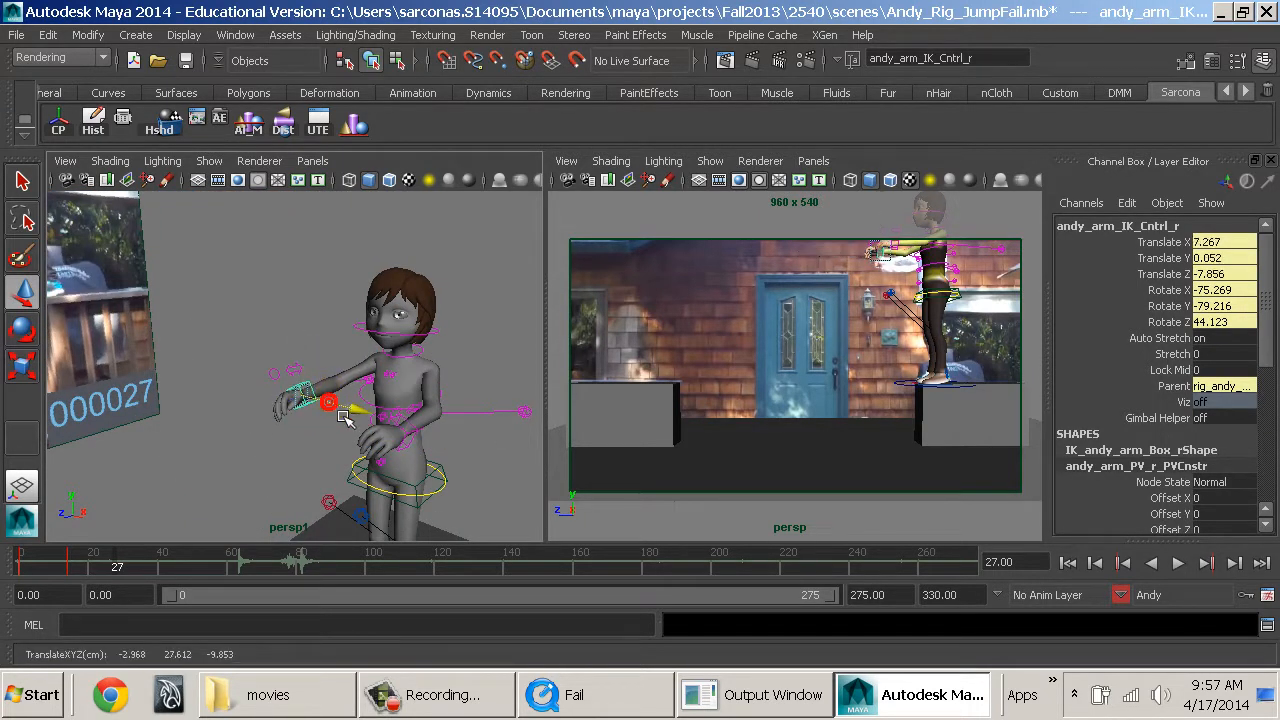
pyautogui.click(421, 463)
pyautogui.click(424, 460)
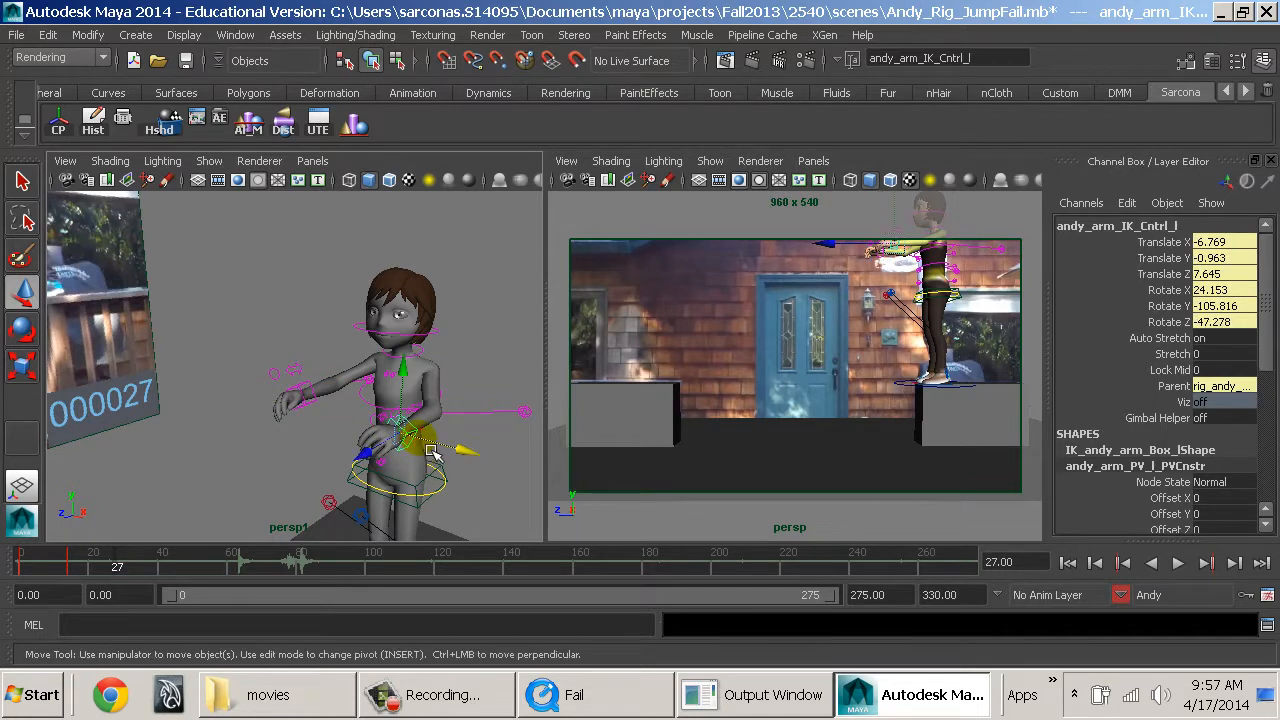
pyautogui.moveTo(430, 452); pyautogui.dragTo(384, 437)
pyautogui.press('s')
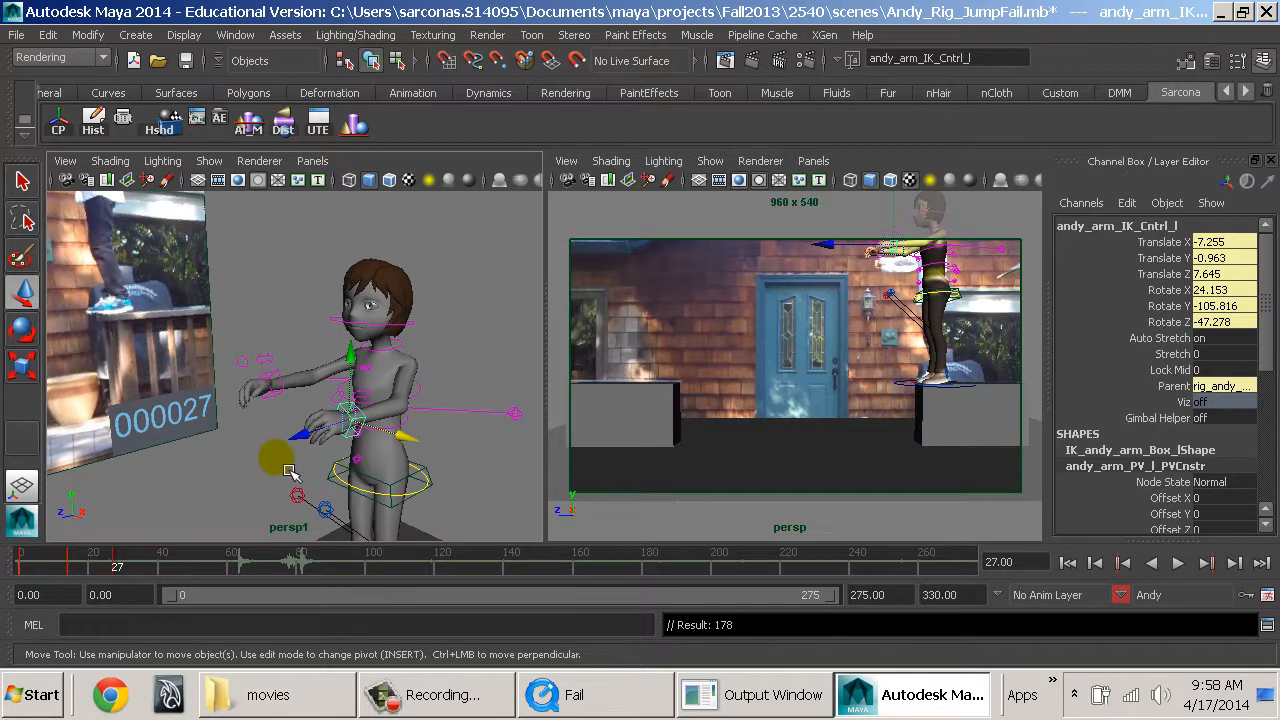
# Scrub the reference from frame 27 to 39 and back to frame 37 to choose the crouch pose.
pyautogui.keyDown('alt'); pyautogui.moveTo(281, 462); pyautogui.dragTo(116, 563); pyautogui.keyUp('alt')
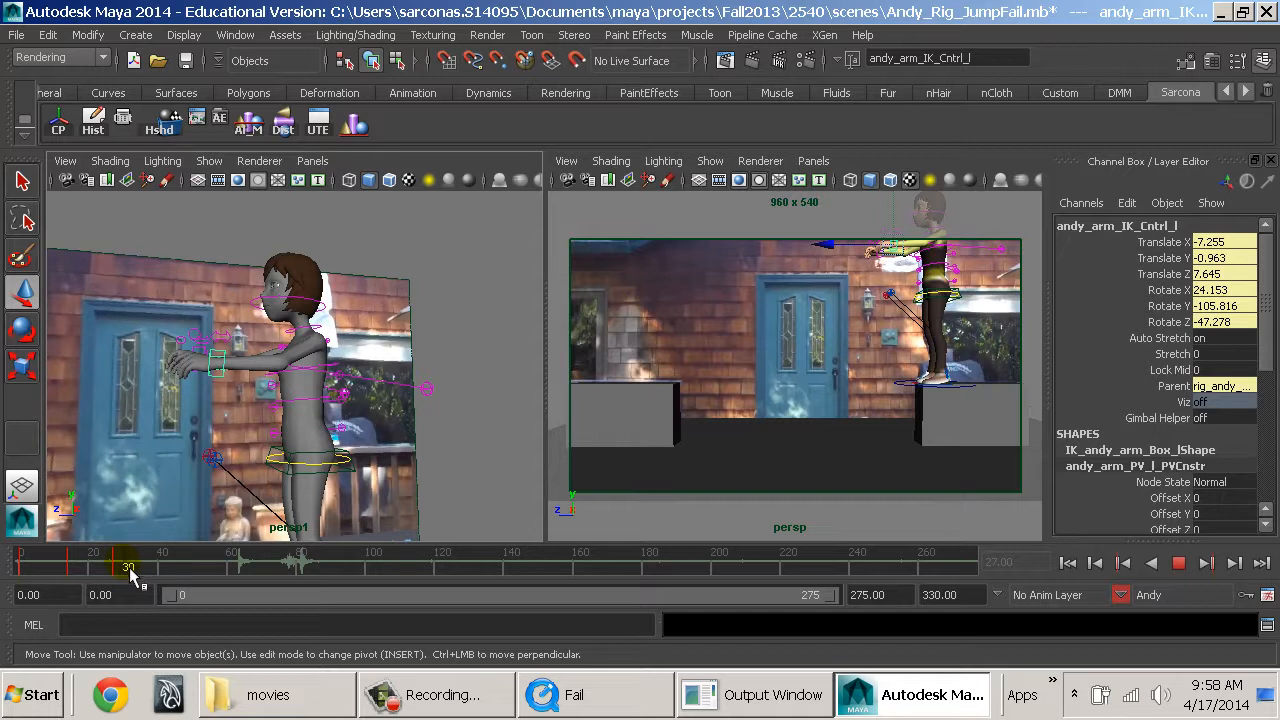
pyautogui.moveTo(130, 569); pyautogui.dragTo(129, 569)
pyautogui.keyDown('alt'); pyautogui.moveTo(416, 459); pyautogui.dragTo(335, 494); pyautogui.keyUp('alt')
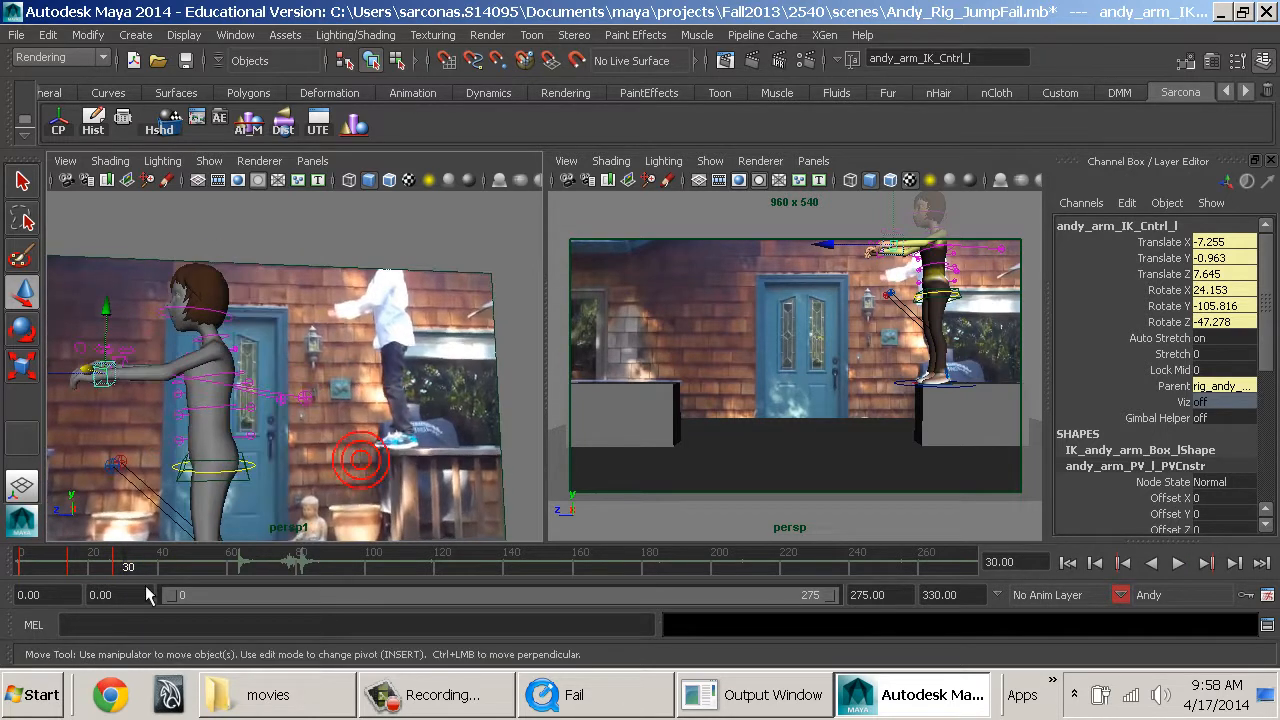
pyautogui.click(117, 564)
pyautogui.moveTo(128, 568); pyautogui.dragTo(163, 586)
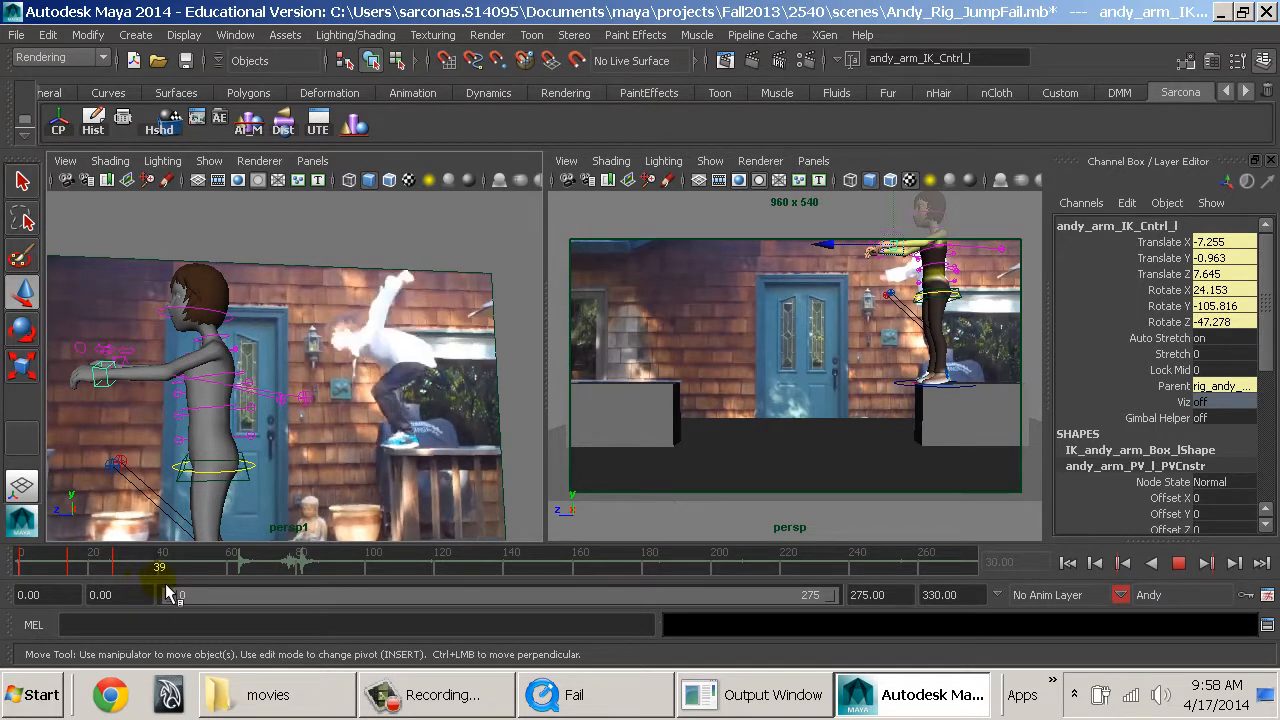
pyautogui.moveTo(162, 585); pyautogui.dragTo(154, 585)
pyautogui.keyDown('alt'); pyautogui.moveTo(400, 494); pyautogui.dragTo(403, 530); pyautogui.keyUp('alt')
pyautogui.keyDown('alt'); pyautogui.moveTo(403, 530); pyautogui.dragTo(343, 491, button='right'); pyautogui.keyUp('alt')
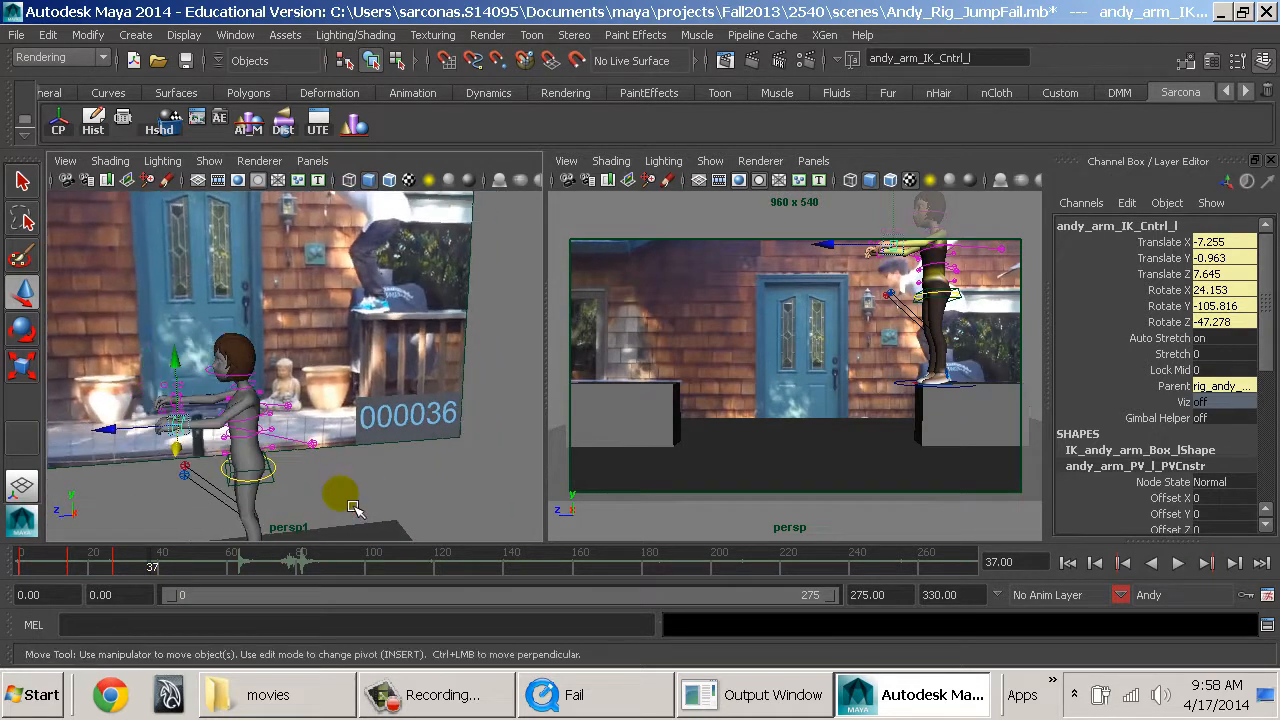
# At frame 37, set the spine root control to Translate Y -3.861, Translate Z -3.822 and Rotate X 25.843 for the crouch.
pyautogui.keyDown('alt'); pyautogui.moveTo(343, 471); pyautogui.dragTo(301, 425); pyautogui.keyUp('alt')
pyautogui.click(277, 426)
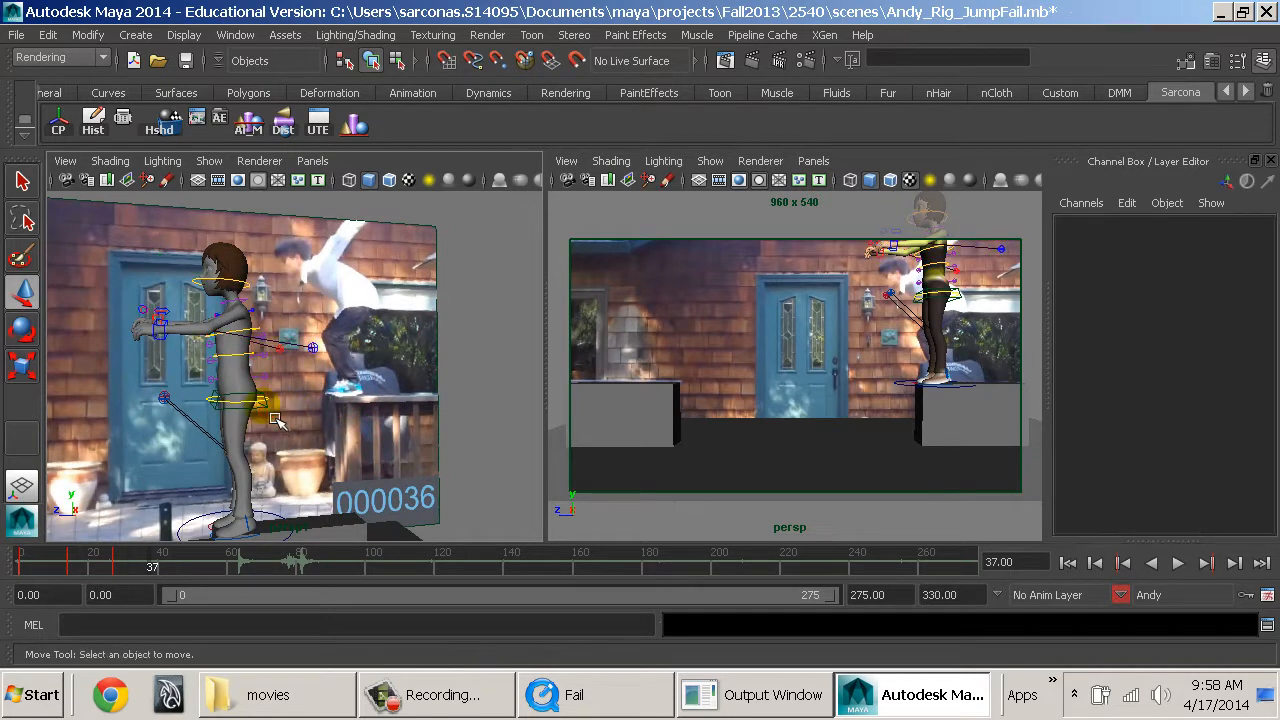
pyautogui.click(279, 404)
pyautogui.moveTo(254, 354); pyautogui.dragTo(239, 389)
pyautogui.moveTo(178, 438); pyautogui.dragTo(281, 460)
pyautogui.keyDown('alt'); pyautogui.moveTo(281, 460); pyautogui.dragTo(326, 418, button='middle'); pyautogui.keyUp('alt')
pyautogui.press('e')
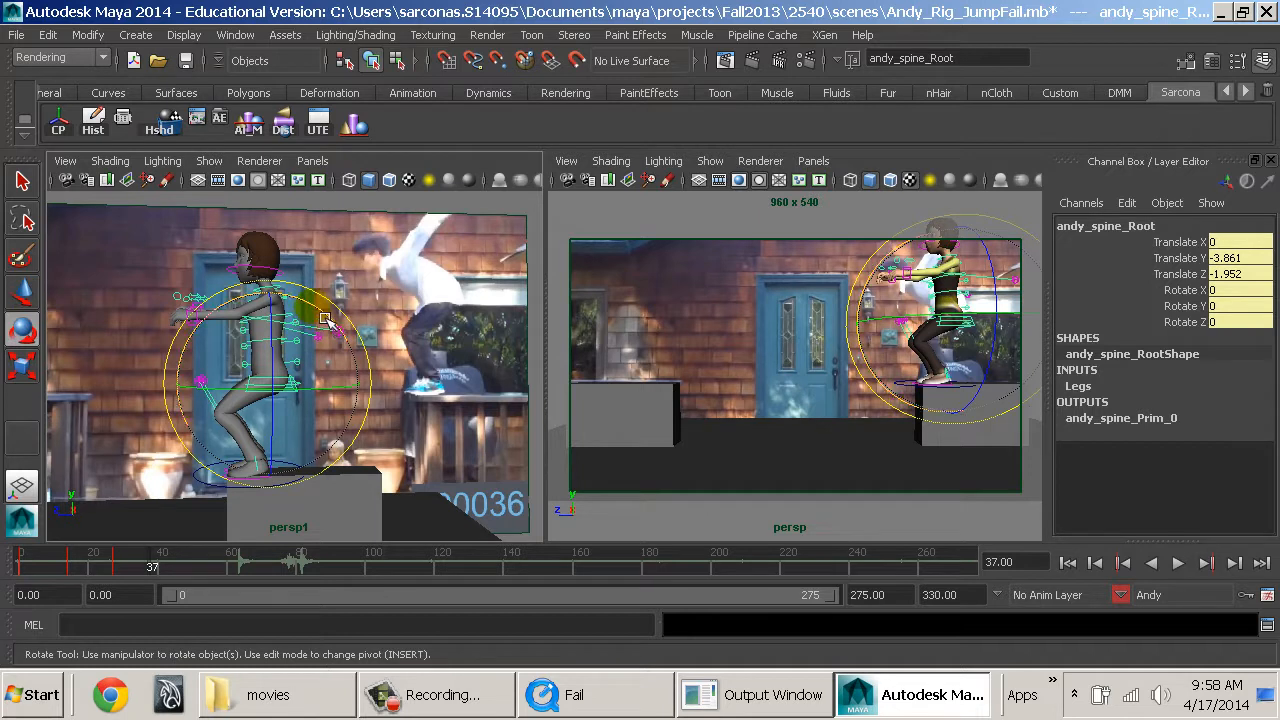
pyautogui.moveTo(326, 318); pyautogui.dragTo(330, 390)
pyautogui.press('w')
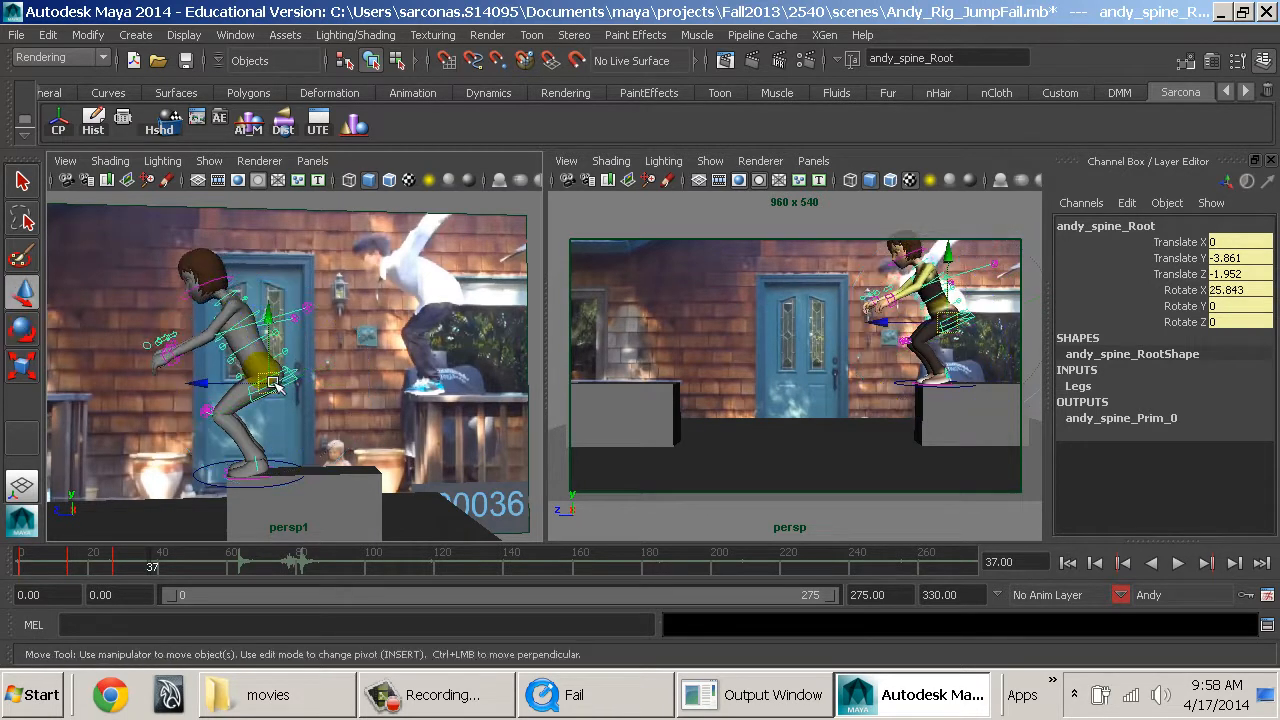
pyautogui.moveTo(250, 392); pyautogui.dragTo(268, 398)
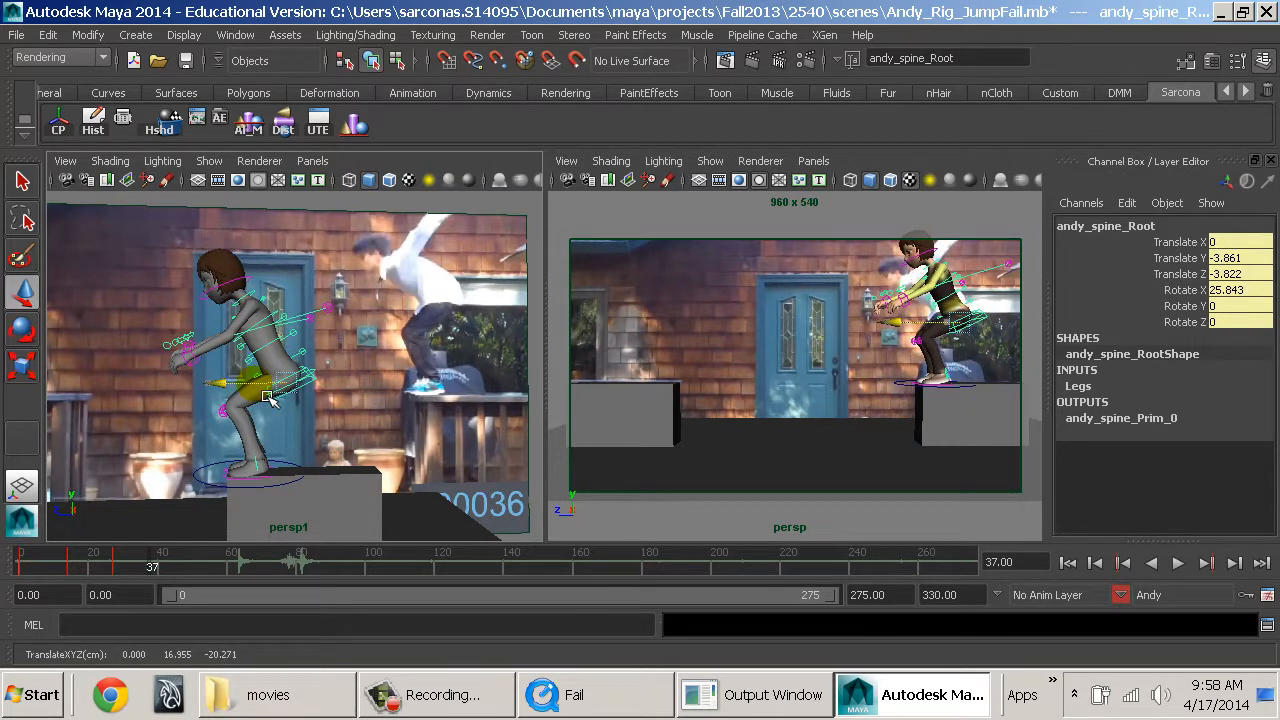
# Bend Andy's torso forward by rotating the spine FK controls together to Rotate X 9.614.
pyautogui.click(314, 364)
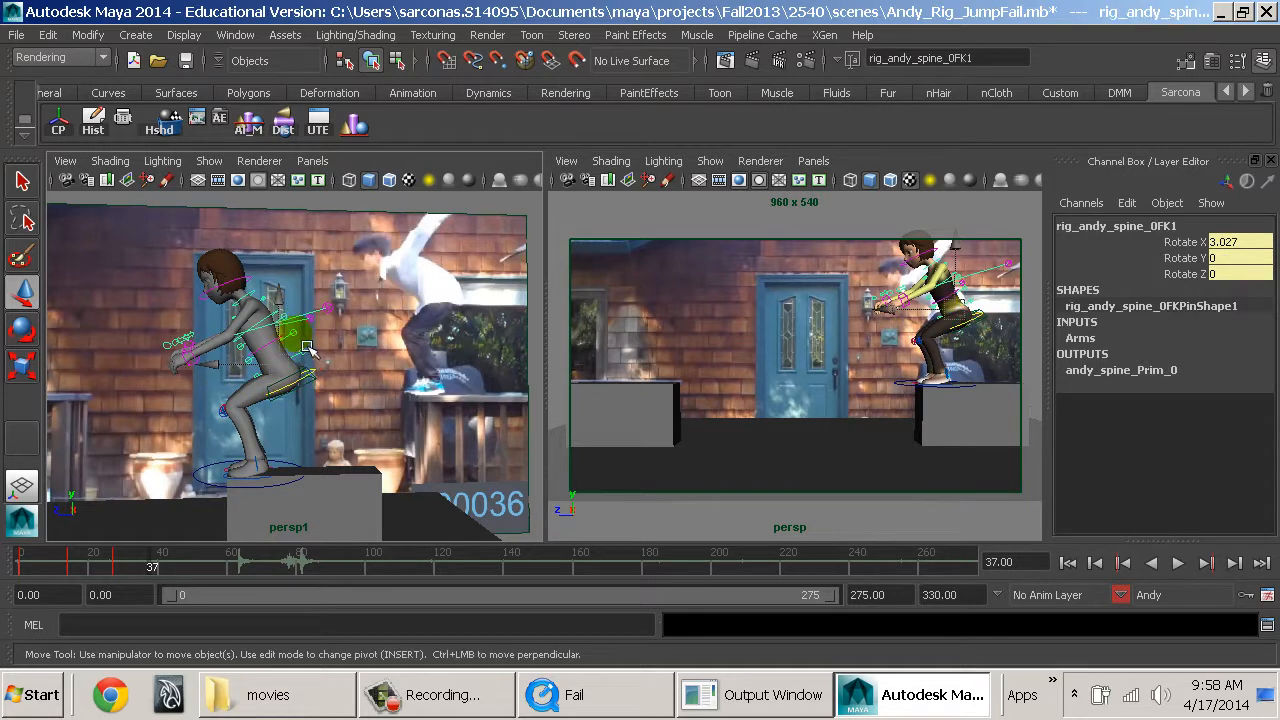
pyautogui.press('q')
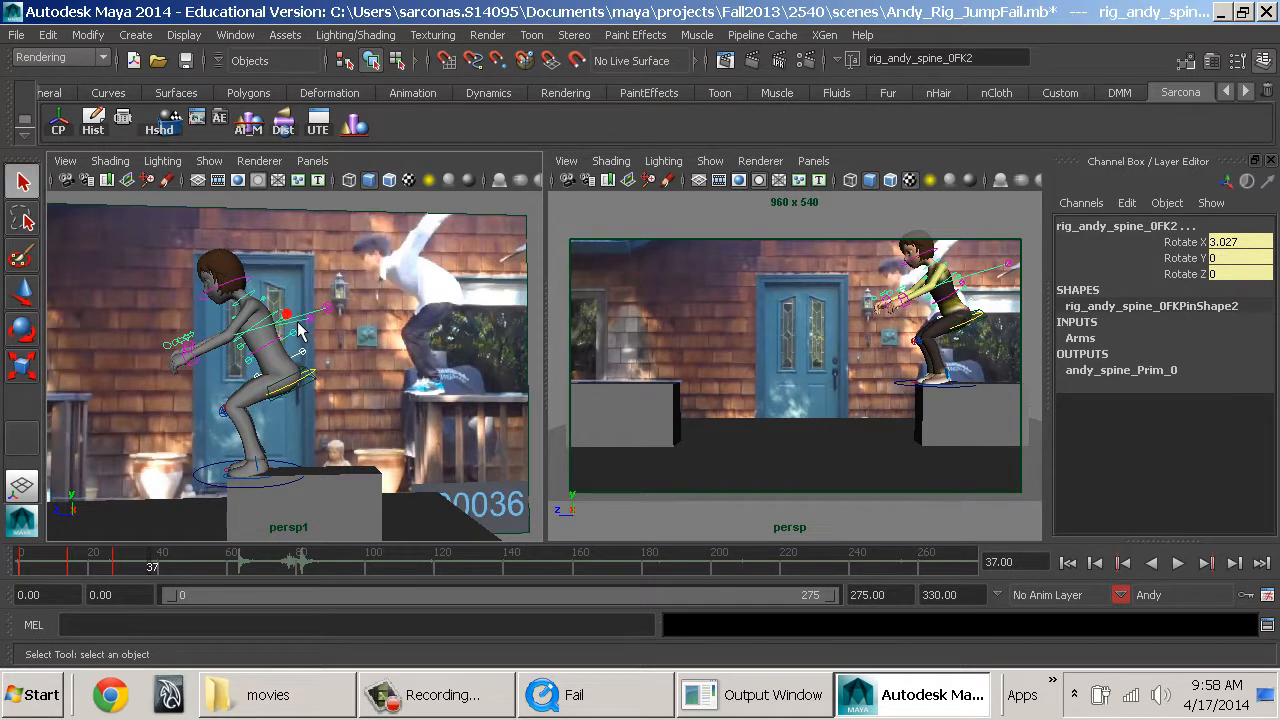
pyautogui.keyDown('shift'); pyautogui.click(287, 315); pyautogui.keyUp('shift')
pyautogui.press('e')
pyautogui.moveTo(256, 419); pyautogui.dragTo(278, 438)
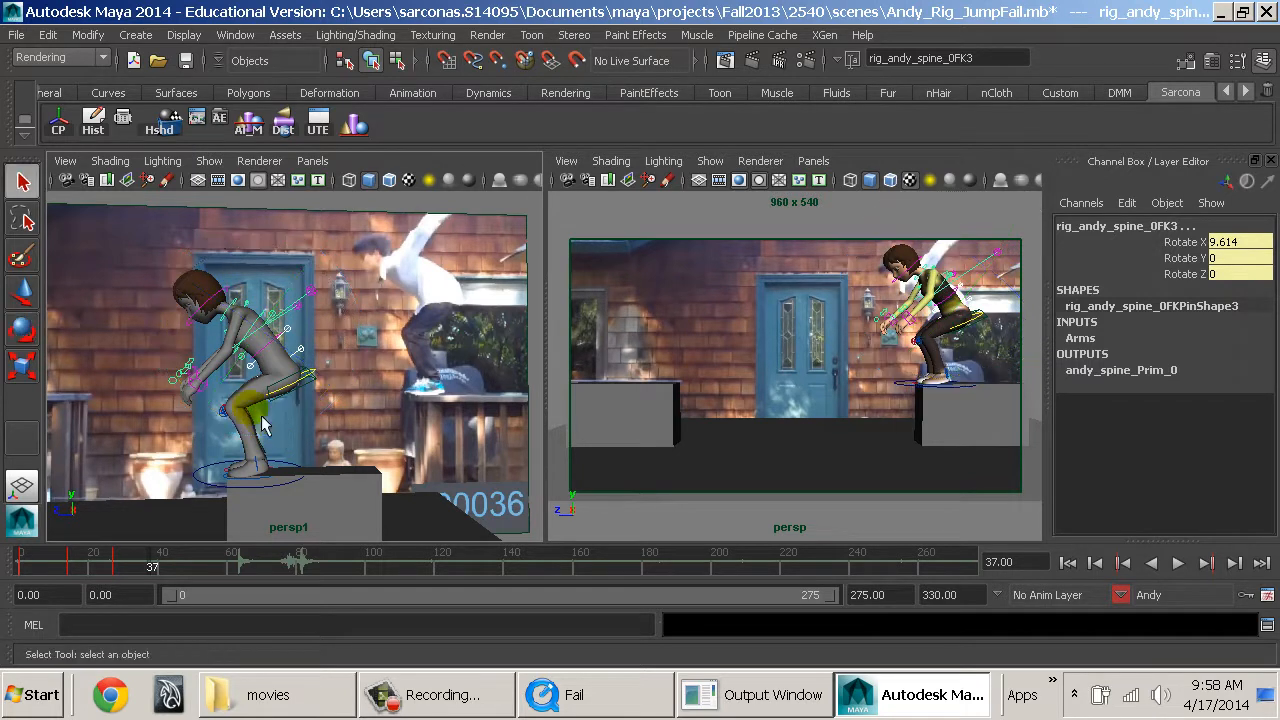
# Swing the left arm IK control back behind the body to Translate Y -5.386 and Translate Z -6.292.
pyautogui.click(220, 403)
pyautogui.press('w')
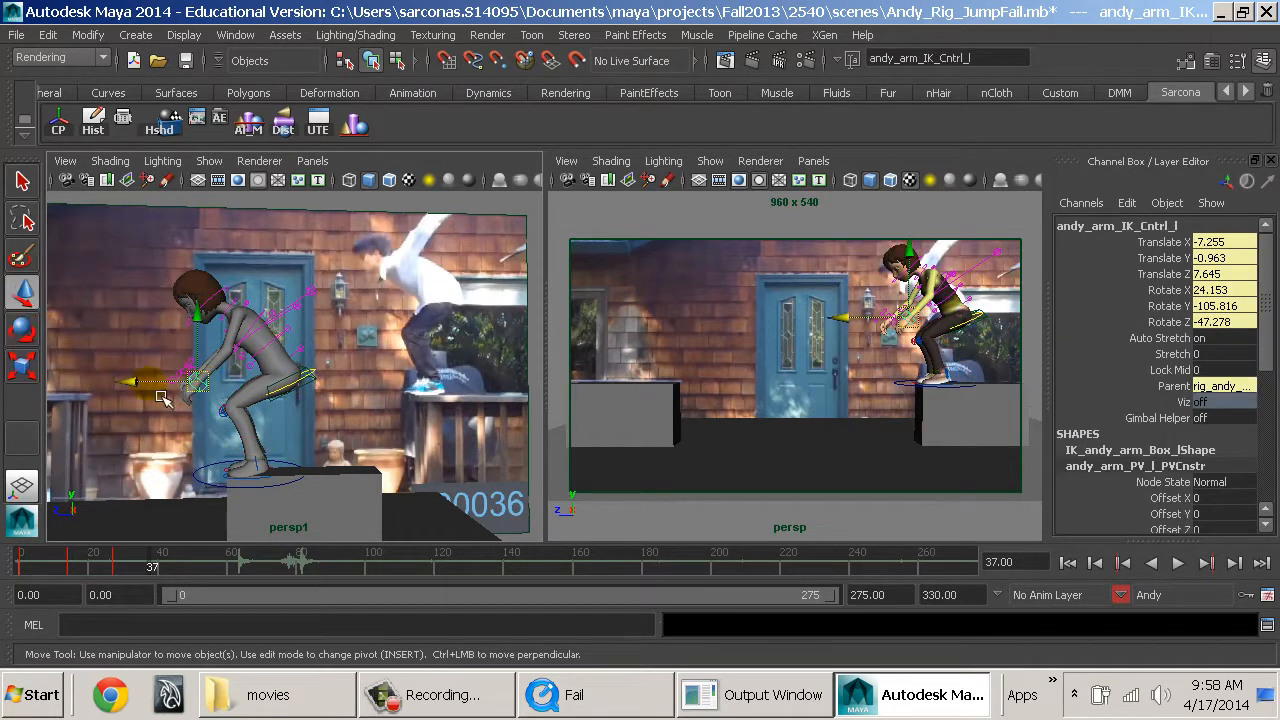
pyautogui.moveTo(155, 398); pyautogui.dragTo(305, 385)
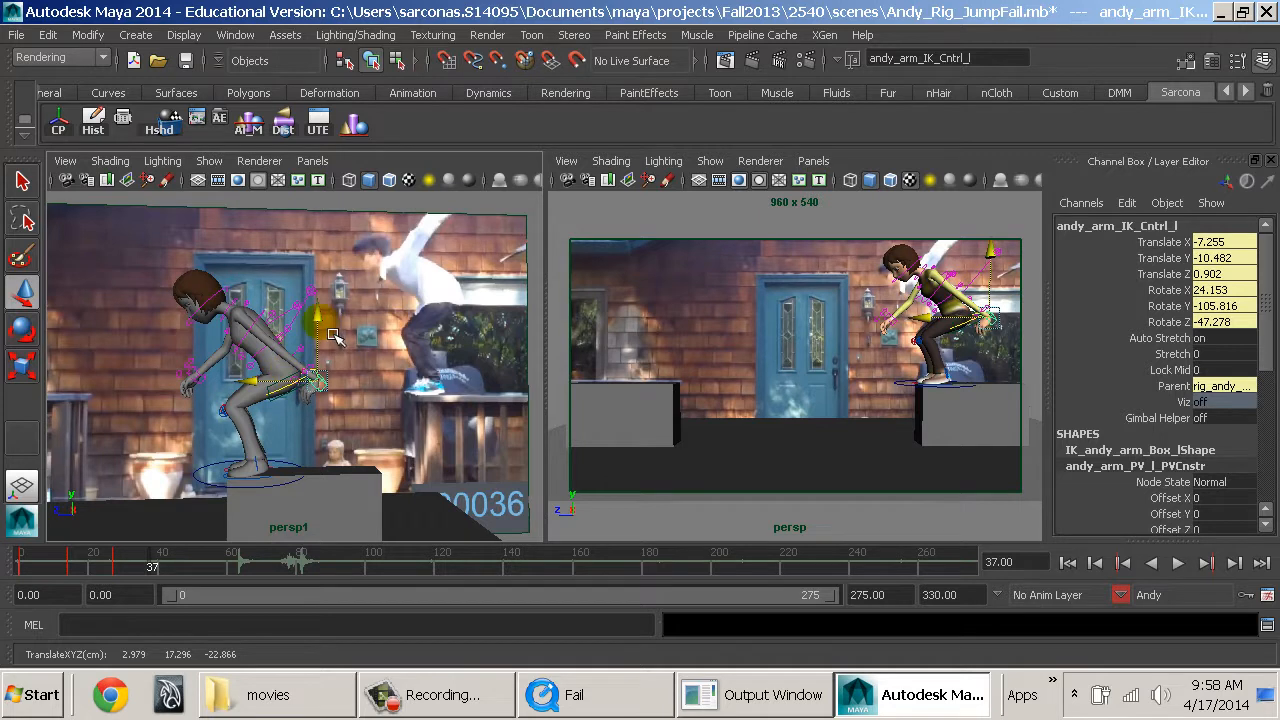
pyautogui.moveTo(333, 335); pyautogui.dragTo(314, 232)
pyautogui.press('e')
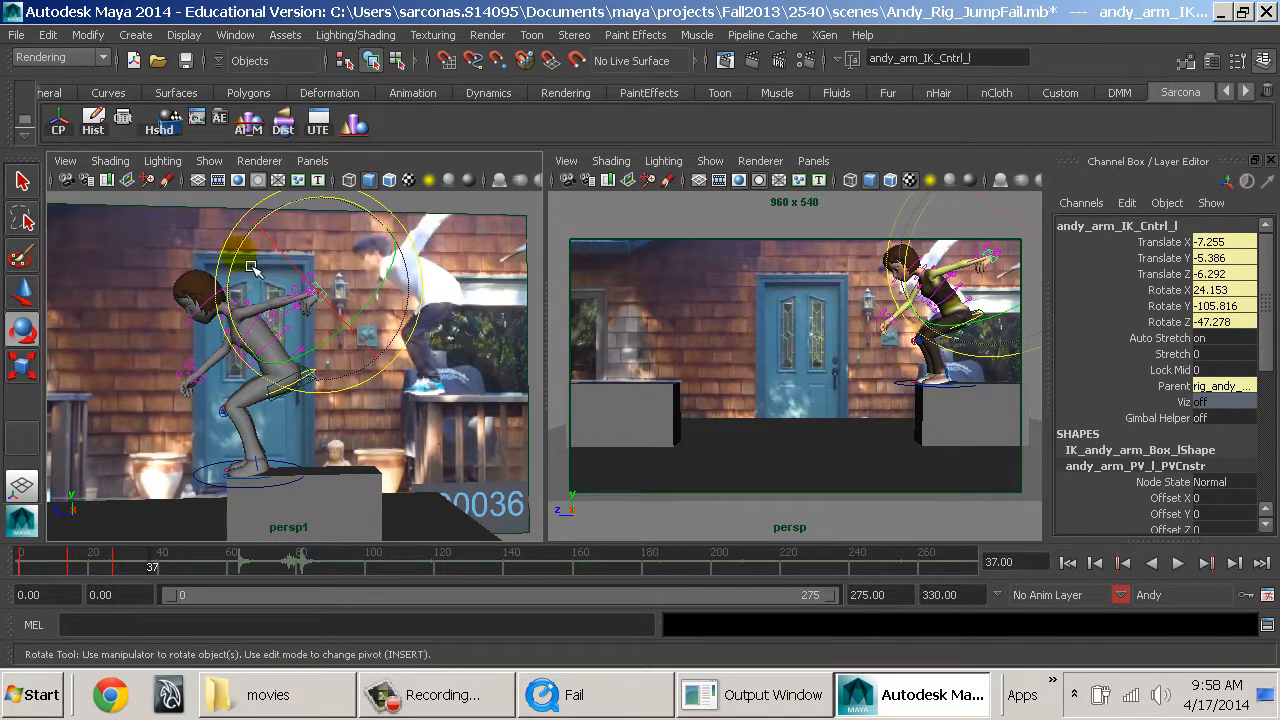
pyautogui.moveTo(251, 268); pyautogui.dragTo(316, 421)
# Swing the right arm IK control back and up behind the body to match the left arm.
pyautogui.click(302, 428)
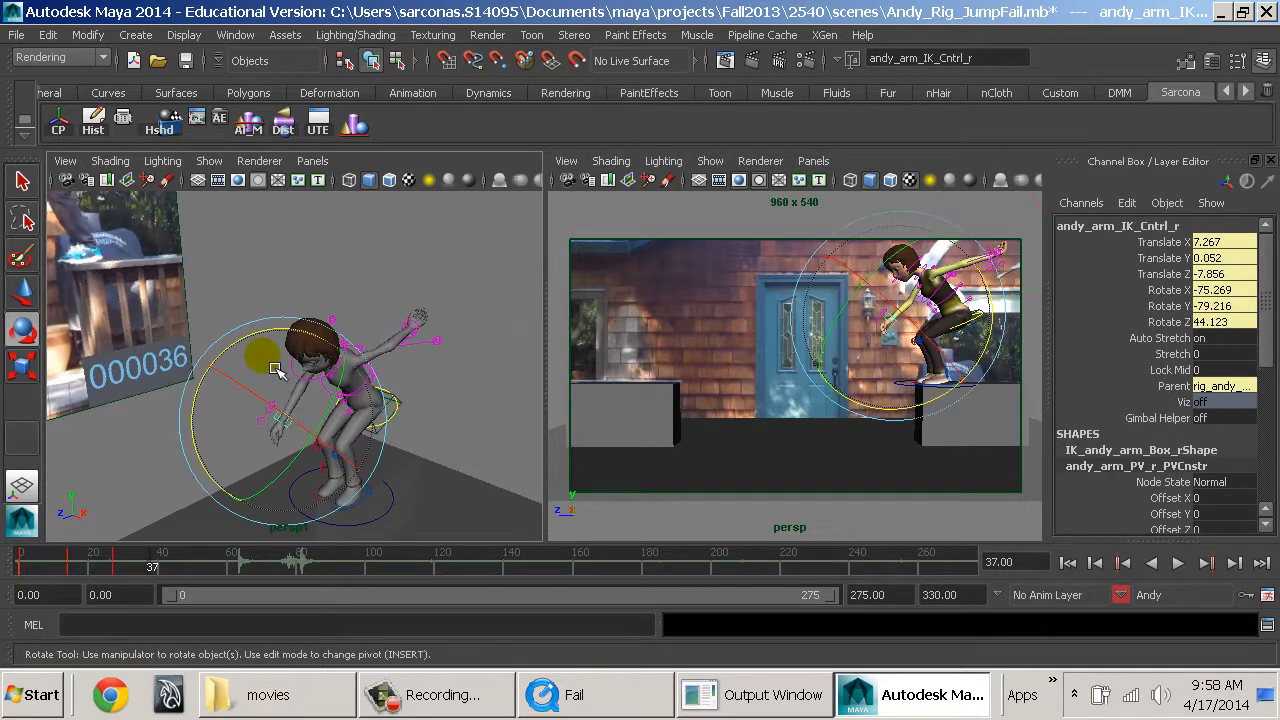
pyautogui.press('w')
pyautogui.moveTo(241, 441); pyautogui.dragTo(381, 383)
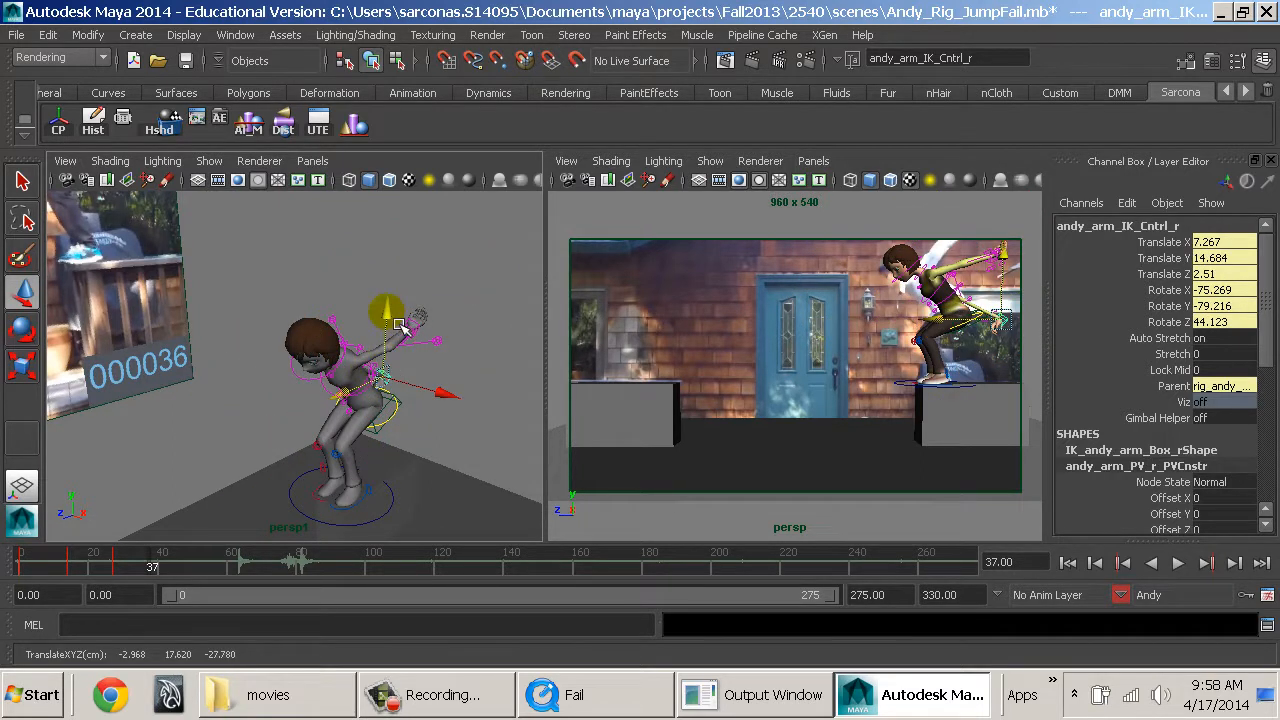
pyautogui.moveTo(400, 325); pyautogui.dragTo(412, 385)
pyautogui.press('e')
pyautogui.press('w')
pyautogui.keyDown('alt'); pyautogui.moveTo(412, 385); pyautogui.dragTo(337, 430, button='middle'); pyautogui.keyUp('alt')
pyautogui.keyDown('alt'); pyautogui.moveTo(337, 430); pyautogui.dragTo(389, 437, button='right'); pyautogui.keyUp('alt')
pyautogui.keyDown('alt'); pyautogui.moveTo(389, 437); pyautogui.dragTo(278, 414); pyautogui.keyUp('alt')
pyautogui.keyDown('alt'); pyautogui.moveTo(278, 414); pyautogui.dragTo(326, 408, button='middle'); pyautogui.keyUp('alt')
pyautogui.keyDown('alt'); pyautogui.moveTo(326, 408); pyautogui.dragTo(397, 400); pyautogui.keyUp('alt')
pyautogui.keyDown('alt'); pyautogui.moveTo(397, 400); pyautogui.dragTo(368, 443, button='right'); pyautogui.keyUp('alt')
# Rotate both clavicle FK controls to Rotate Z -8.851 so the shoulders follow the arms.
pyautogui.click(432, 457)
pyautogui.keyDown('shift'); pyautogui.click(413, 453); pyautogui.keyUp('shift')
pyautogui.press('e')
pyautogui.moveTo(378, 343); pyautogui.dragTo(453, 370)
pyautogui.hotkey('ctrl', 'z')
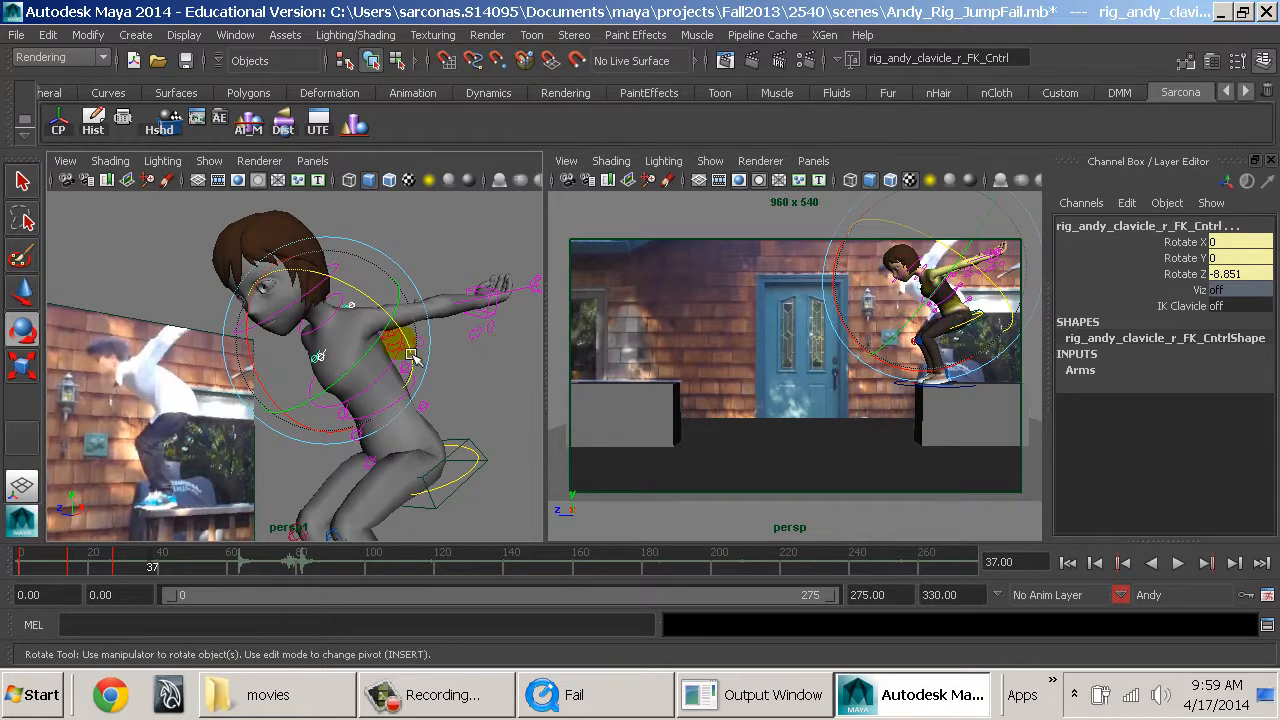
pyautogui.click(368, 228)
# Tilt Andy's head up to look forward and rotate the neck FK control to Rotate X -12.973.
pyautogui.click(349, 275)
pyautogui.moveTo(222, 274); pyautogui.dragTo(270, 226)
pyautogui.press('q')
pyautogui.click(350, 307)
pyautogui.press('e')
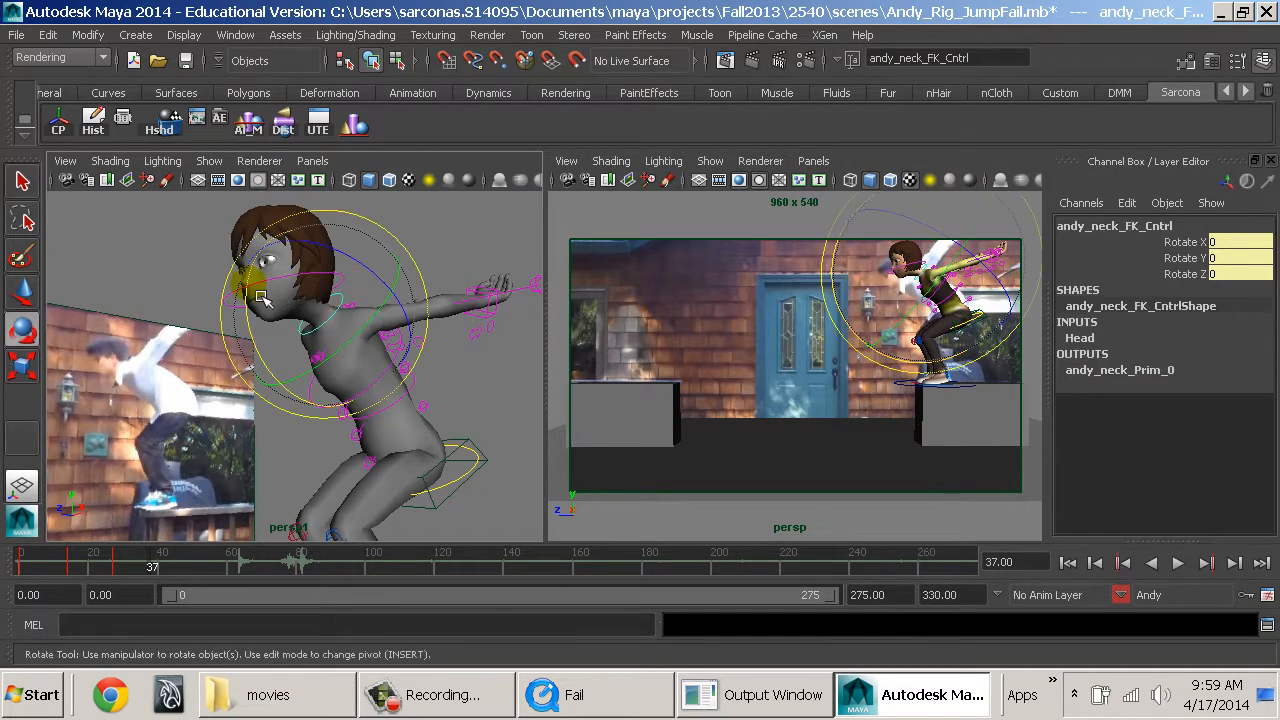
pyautogui.moveTo(251, 305); pyautogui.dragTo(280, 352)
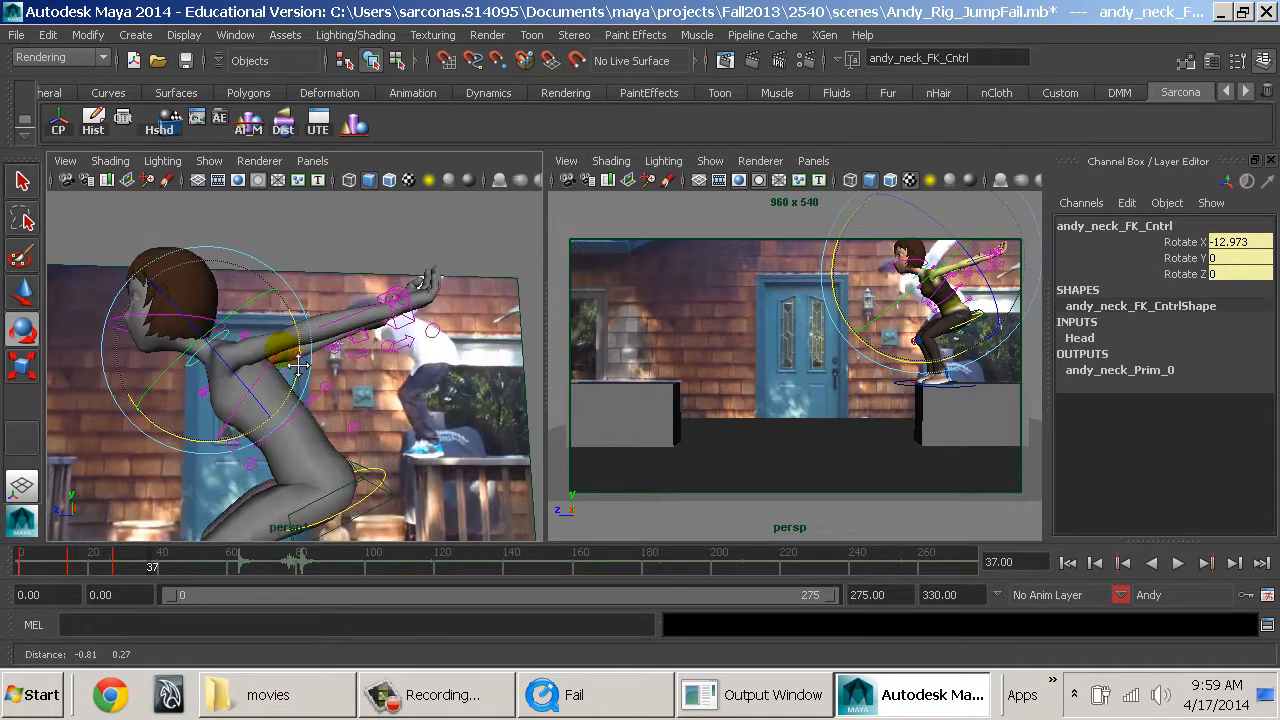
pyautogui.keyDown('alt'); pyautogui.moveTo(280, 352); pyautogui.dragTo(378, 370, button='middle'); pyautogui.keyUp('alt')
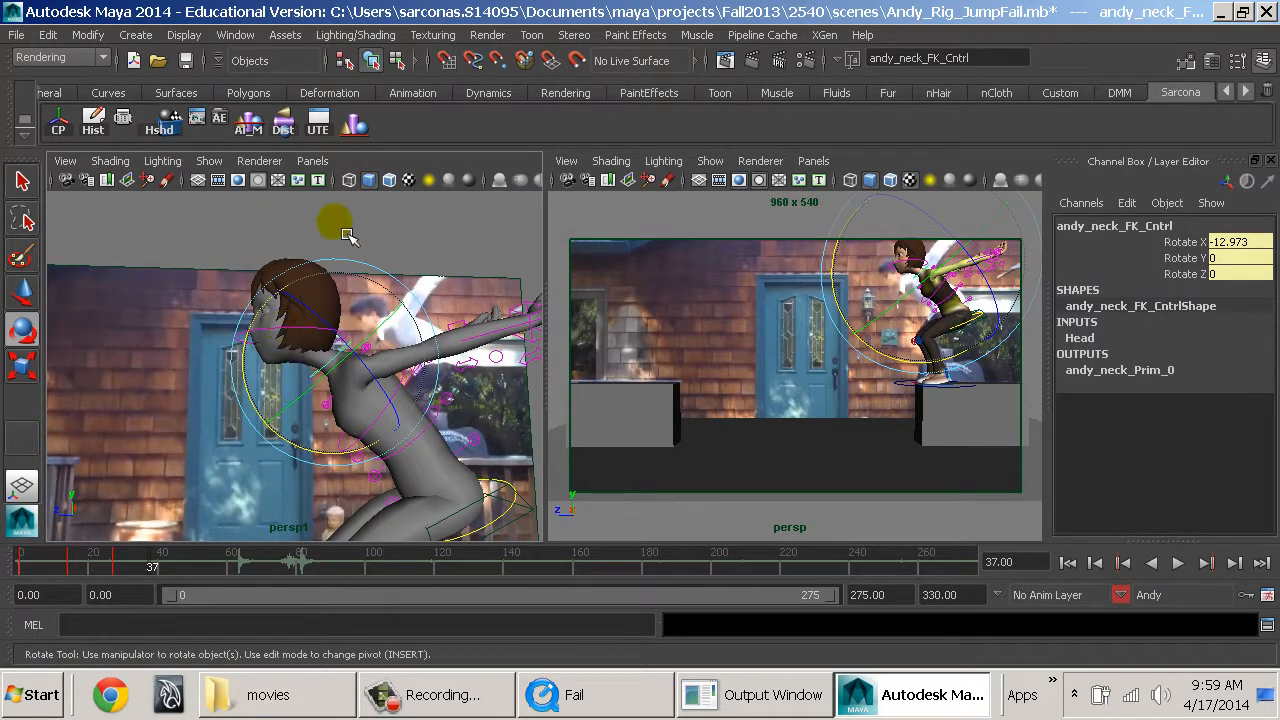
# Readjust the neck FK rotation and set the neck IK control to Translate Y -0.178, Translate Z -0.531 and Rotate X -26.967.
pyautogui.click(345, 234)
pyautogui.click(238, 343)
pyautogui.press('w')
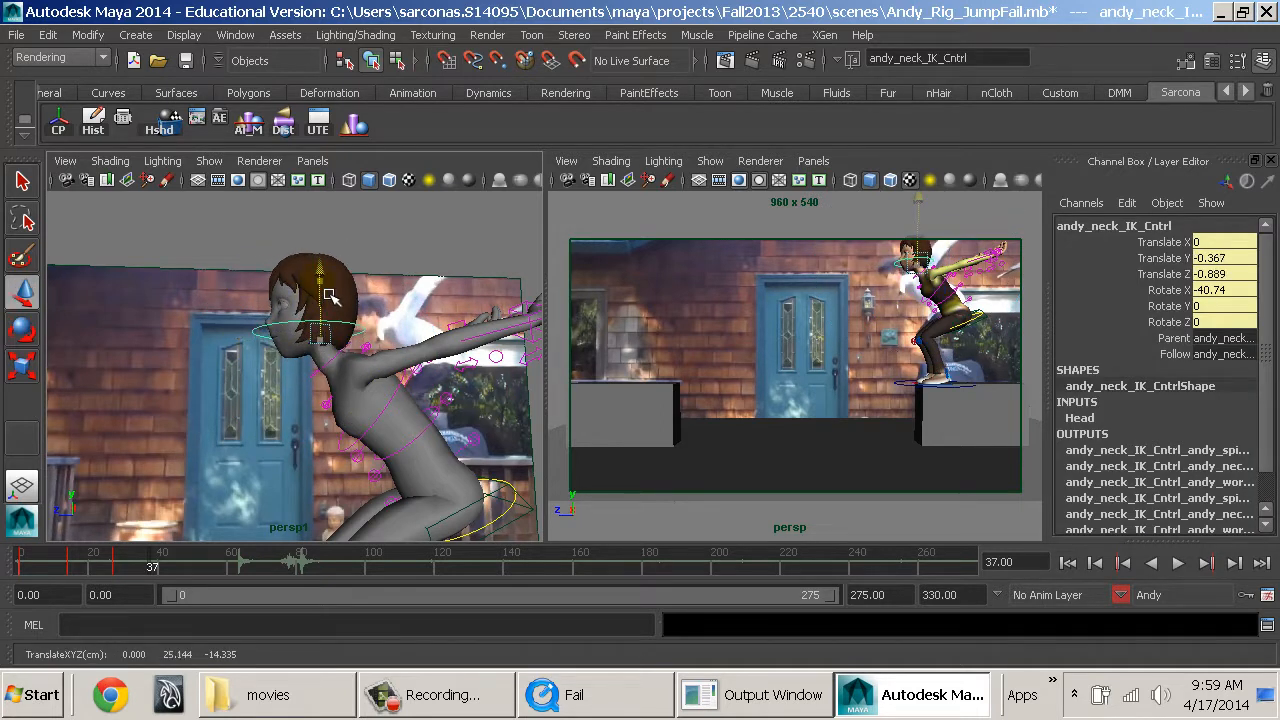
pyautogui.click(333, 385)
pyautogui.press('e')
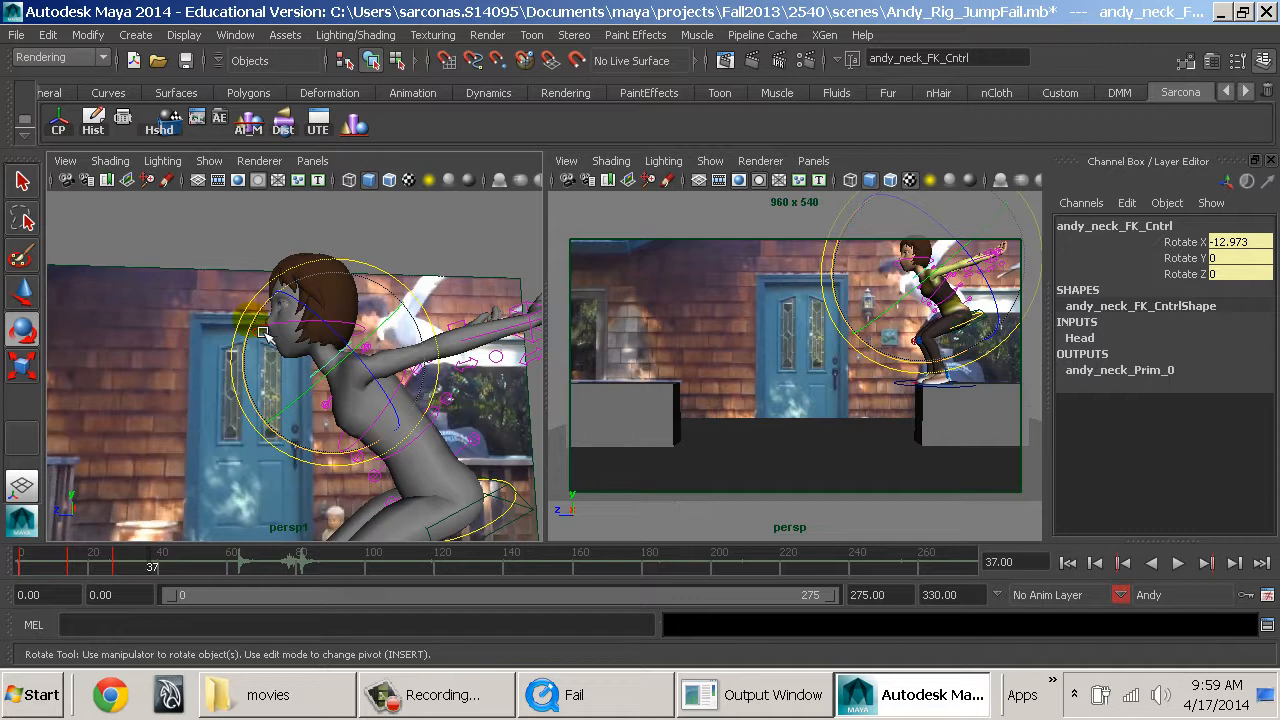
pyautogui.moveTo(247, 332)
pyautogui.mouseDown()
pyautogui.moveTo(262, 296)
pyautogui.moveTo(289, 343)
pyautogui.moveTo(268, 341)
pyautogui.mouseUp()
pyautogui.press('q')
pyautogui.click(267, 313)
pyautogui.press('e')
pyautogui.press('w')
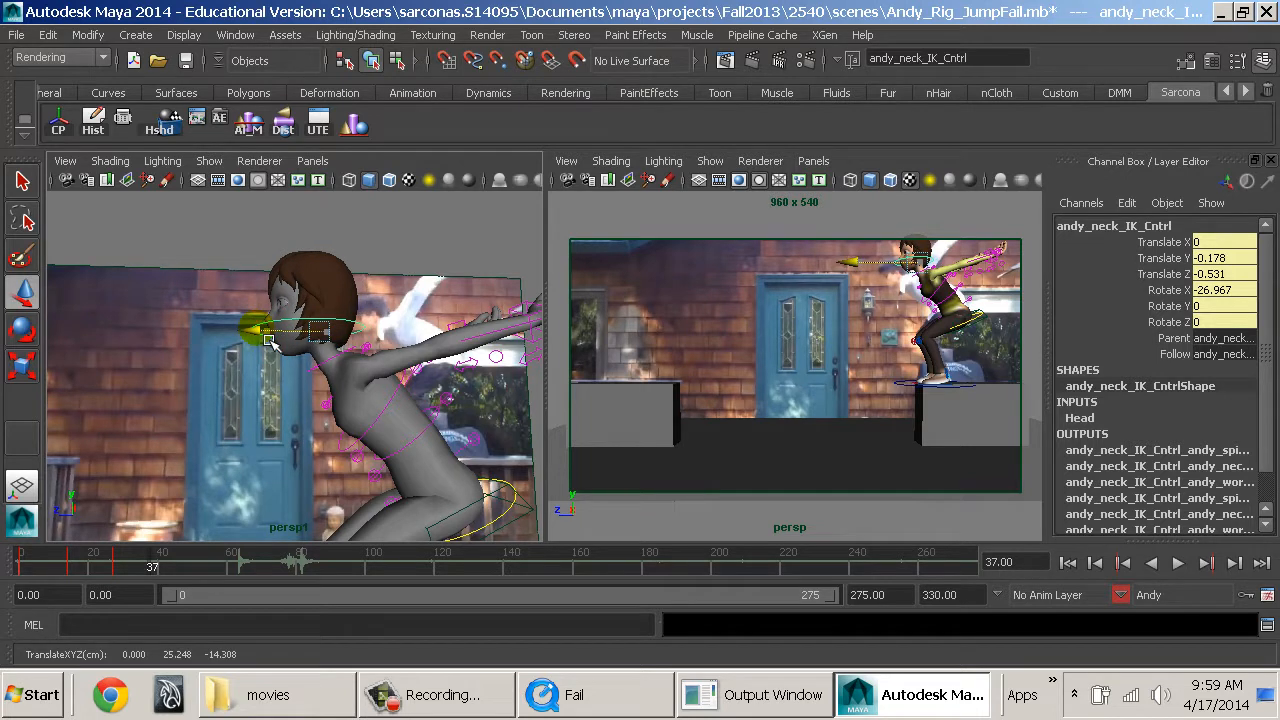
# Rotate the spine FK control at mid-torso to bend Andy's upper body further forward.
pyautogui.keyDown('alt'); pyautogui.moveTo(352, 396); pyautogui.dragTo(357, 401); pyautogui.keyUp('alt')
pyautogui.keyDown('alt'); pyautogui.moveTo(357, 401); pyautogui.dragTo(301, 394, button='middle'); pyautogui.keyUp('alt')
pyautogui.keyDown('alt'); pyautogui.moveTo(301, 394); pyautogui.dragTo(272, 392, button='right'); pyautogui.keyUp('alt')
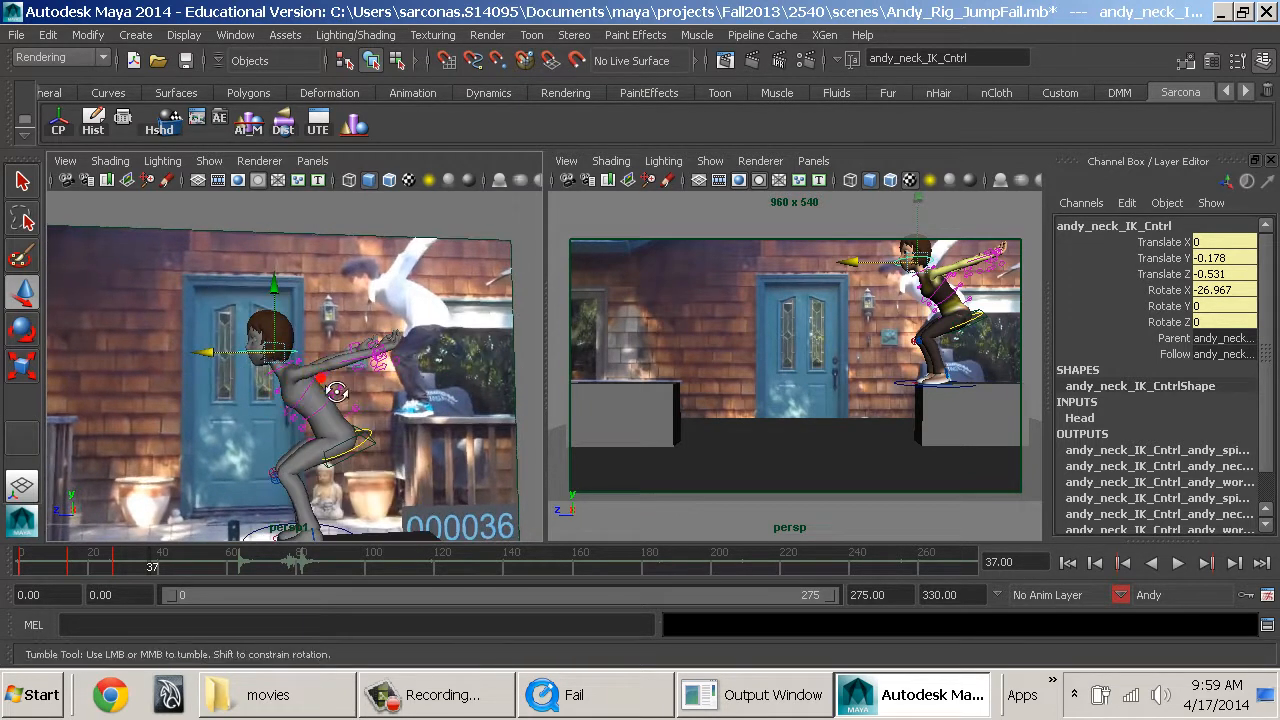
pyautogui.keyDown('alt'); pyautogui.moveTo(329, 392); pyautogui.dragTo(370, 400); pyautogui.keyUp('alt')
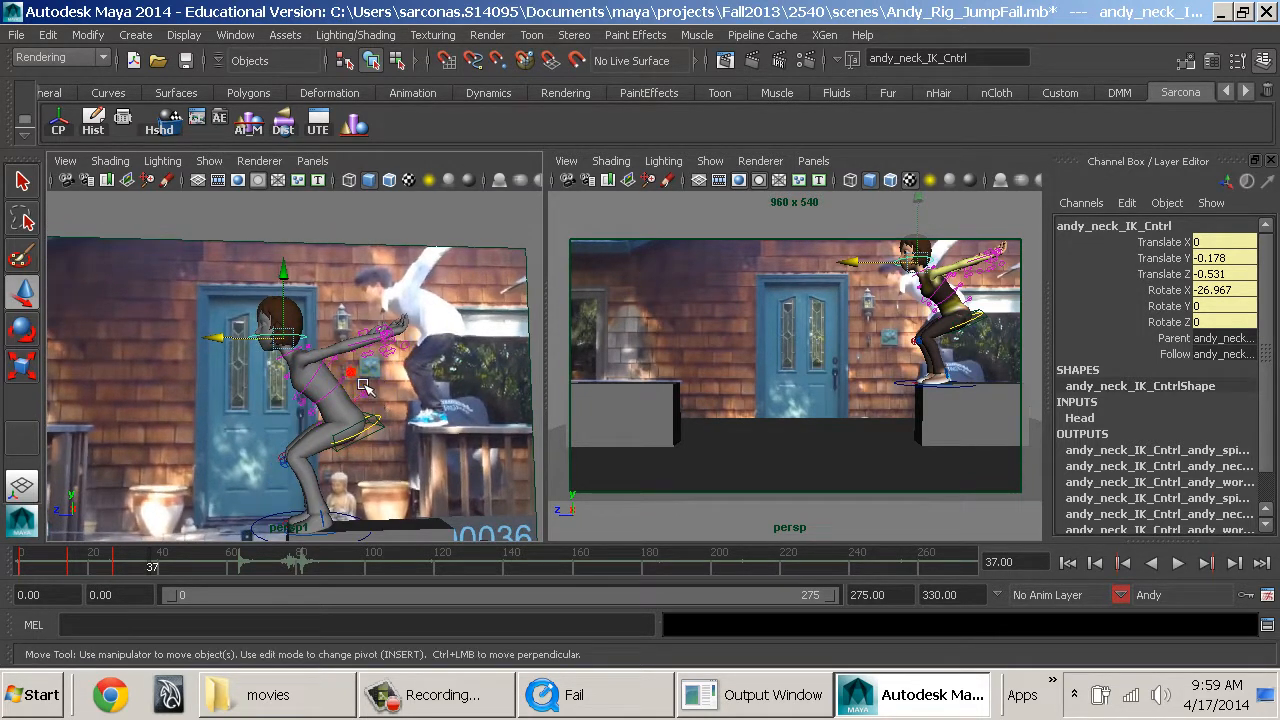
pyautogui.click(363, 387)
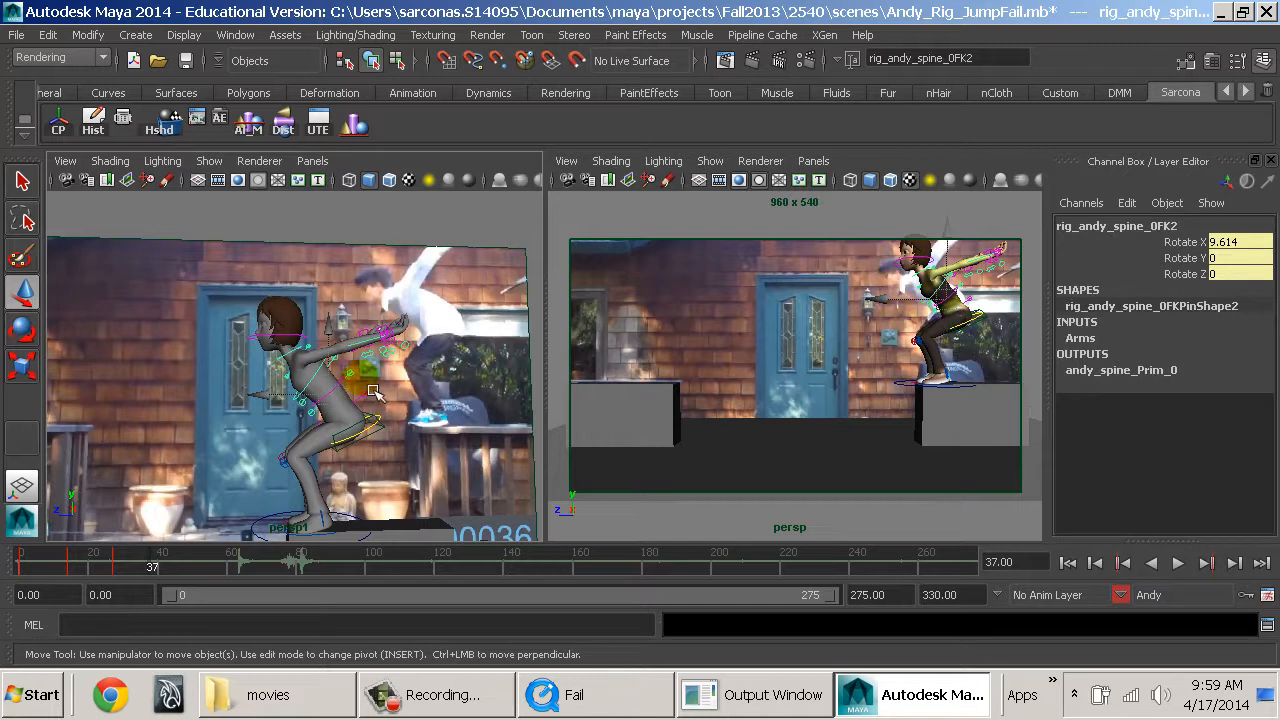
pyautogui.keyDown('alt'); pyautogui.moveTo(365, 390); pyautogui.dragTo(313, 335); pyautogui.keyUp('alt')
pyautogui.press('e')
pyautogui.click(329, 224)
pyautogui.keyDown('alt'); pyautogui.moveTo(352, 391); pyautogui.dragTo(352, 391, button='middle'); pyautogui.keyUp('alt')
pyautogui.keyDown('alt'); pyautogui.moveTo(352, 391); pyautogui.dragTo(425, 372); pyautogui.keyUp('alt')
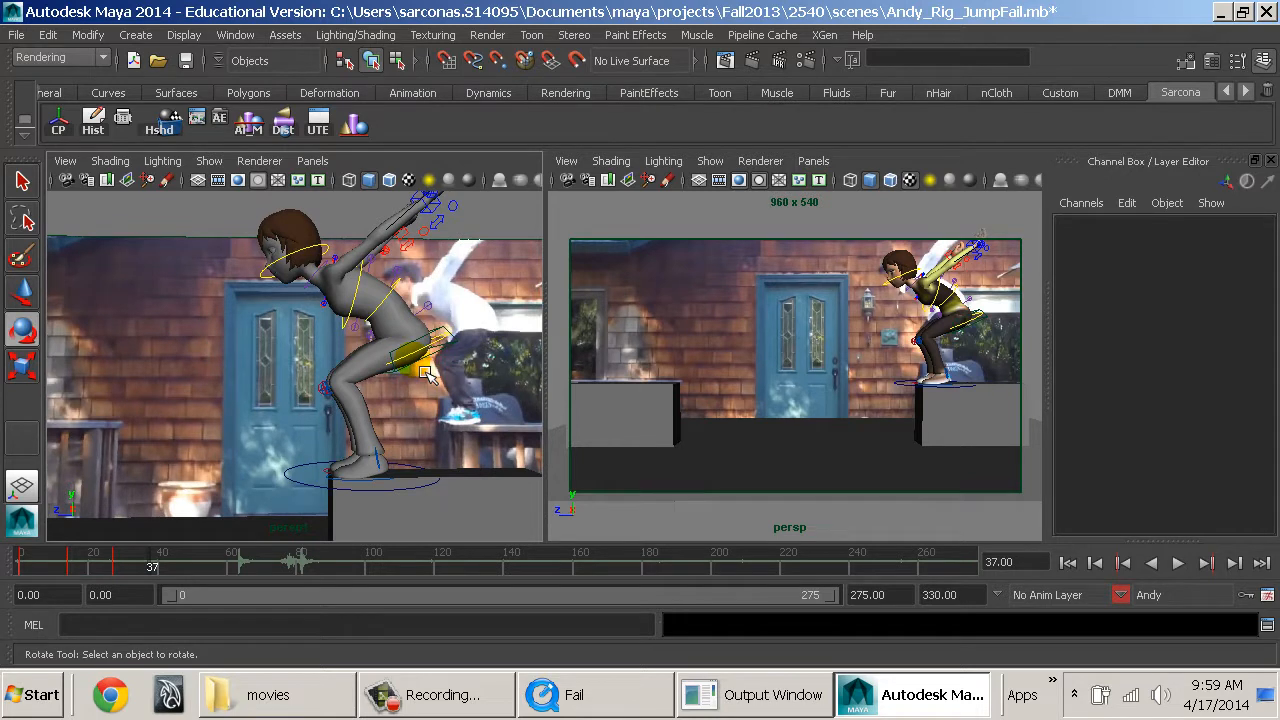
# Move the left arm pole vector control to -2.954, -3.276, -10.94 to correct the left elbow's direction.
pyautogui.keyDown('alt'); pyautogui.moveTo(440, 296); pyautogui.dragTo(402, 362); pyautogui.keyUp('alt')
pyautogui.click(414, 288)
pyautogui.keyDown('alt'); pyautogui.moveTo(404, 310); pyautogui.dragTo(435, 427); pyautogui.keyUp('alt')
pyautogui.press('q')
pyautogui.click(414, 349)
pyautogui.press('w')
pyautogui.click(471, 292)
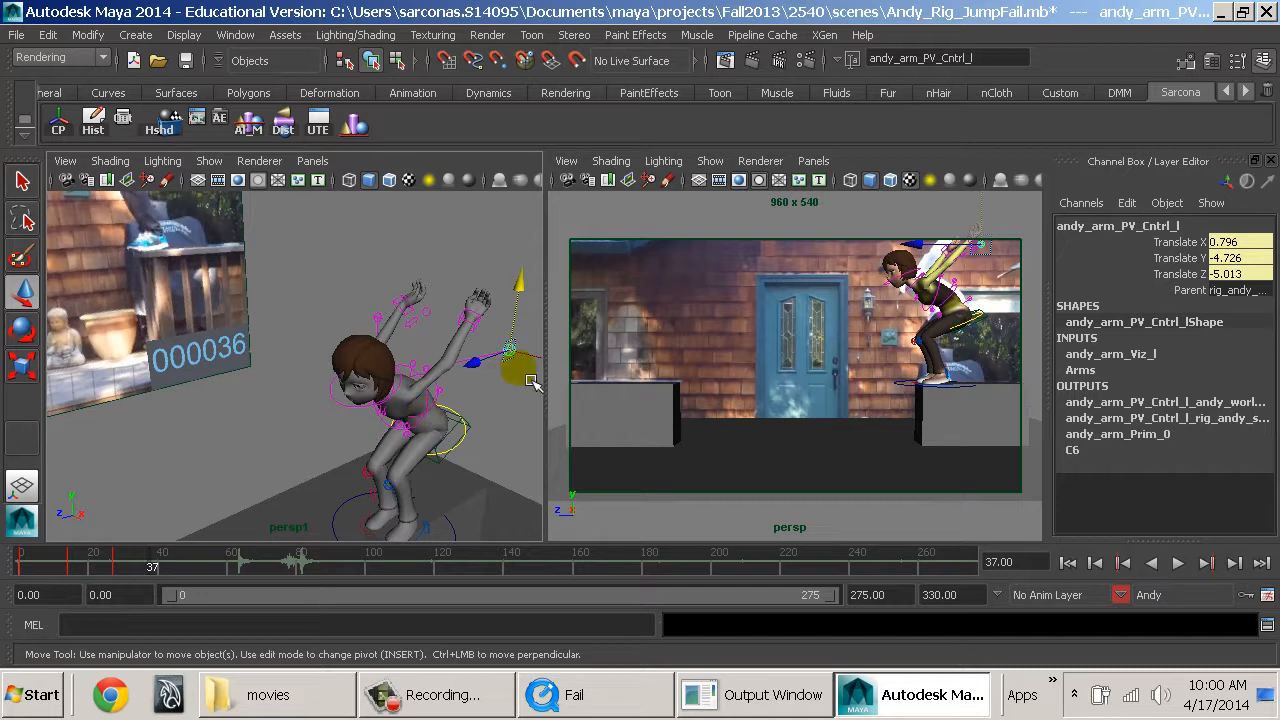
pyautogui.moveTo(530, 360); pyautogui.dragTo(546, 371)
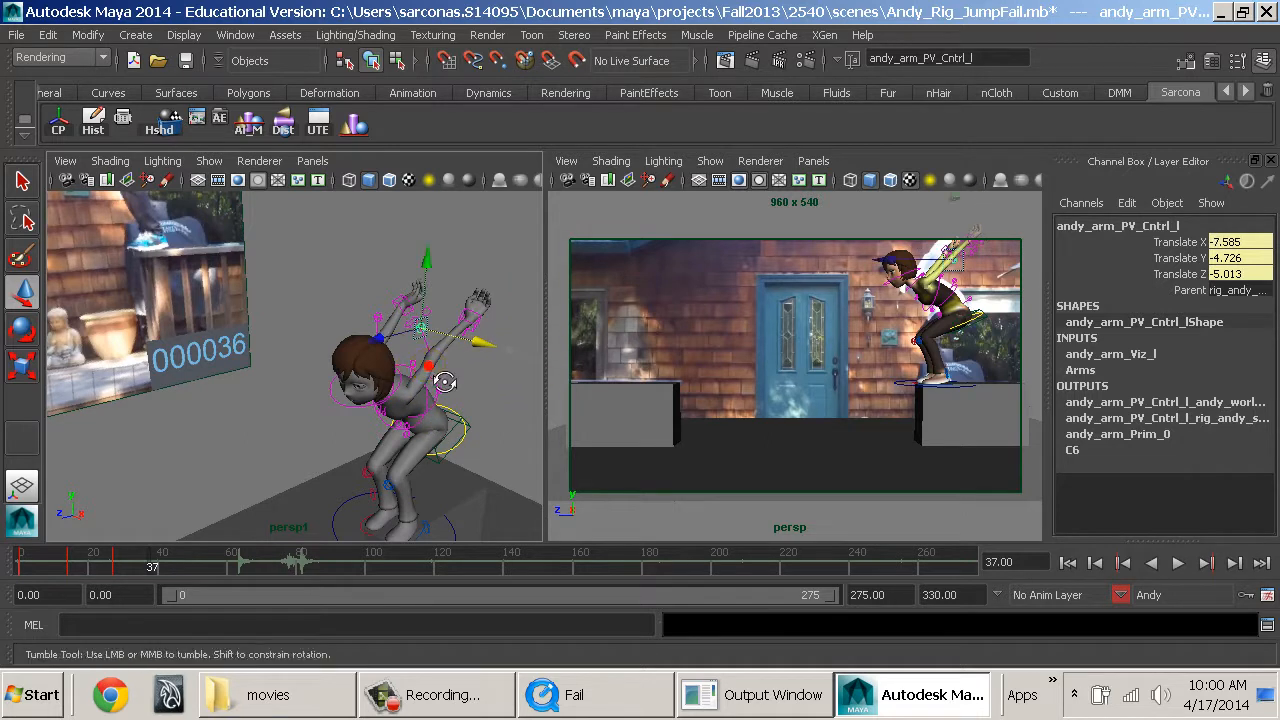
pyautogui.keyDown('alt'); pyautogui.moveTo(438, 377); pyautogui.dragTo(428, 368); pyautogui.keyUp('alt')
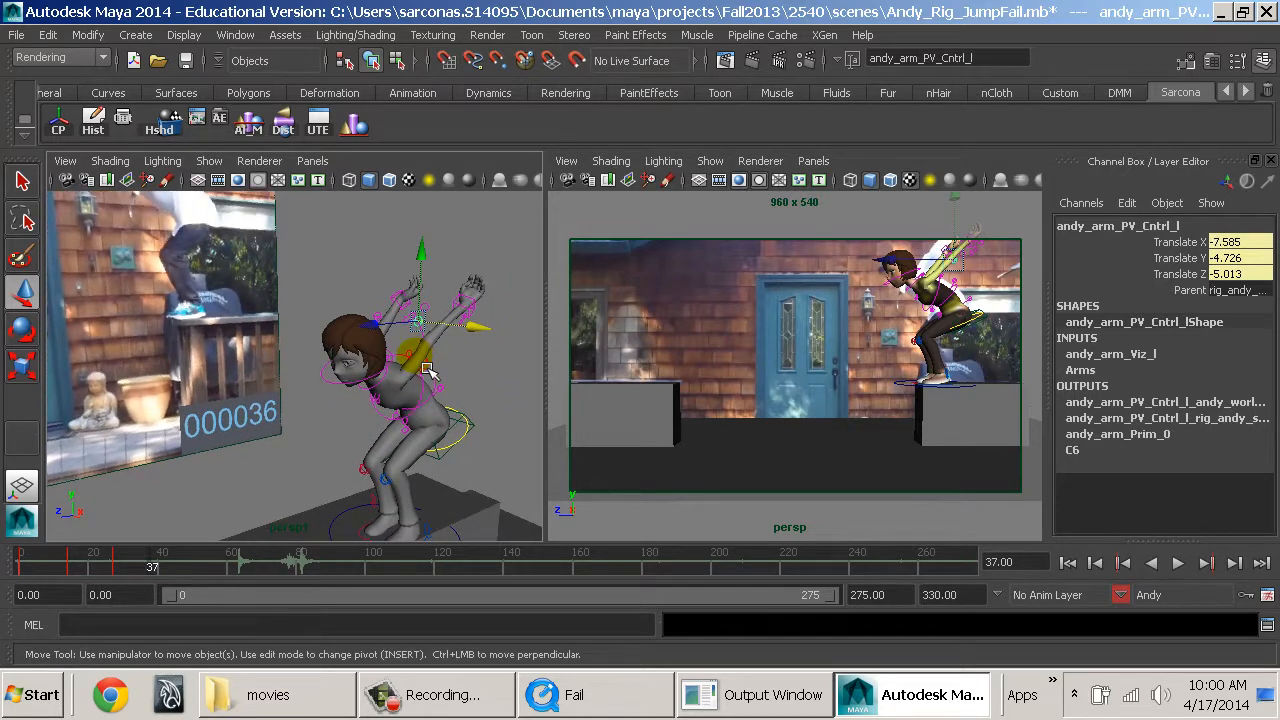
pyautogui.keyDown('alt'); pyautogui.moveTo(418, 372); pyautogui.dragTo(428, 272); pyautogui.keyUp('alt')
pyautogui.hotkey('ctrl', 'z')
pyautogui.moveTo(486, 332); pyautogui.dragTo(448, 333)
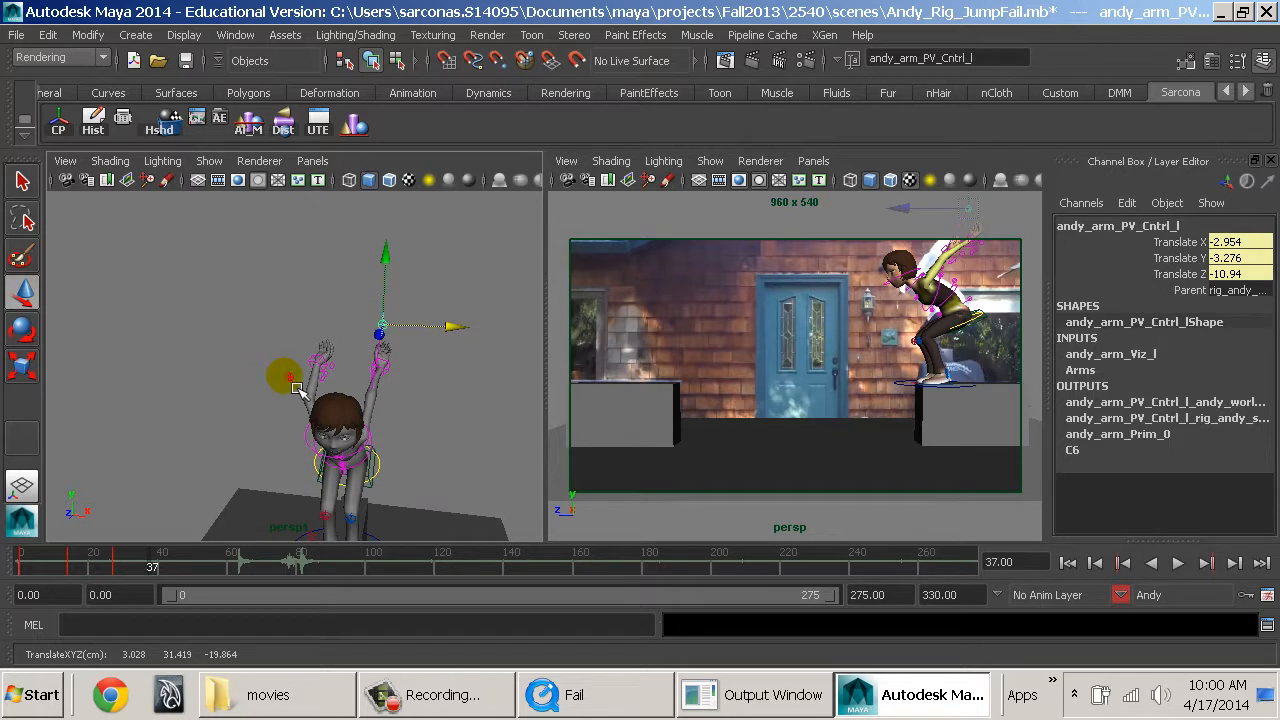
# Move the right arm pole vector control to 3.547, -3.387, -10.484 and check both arms against the reference.
pyautogui.click(293, 382)
pyautogui.keyDown('alt'); pyautogui.moveTo(309, 415); pyautogui.dragTo(348, 408); pyautogui.keyUp('alt')
pyautogui.moveTo(284, 323); pyautogui.dragTo(286, 268)
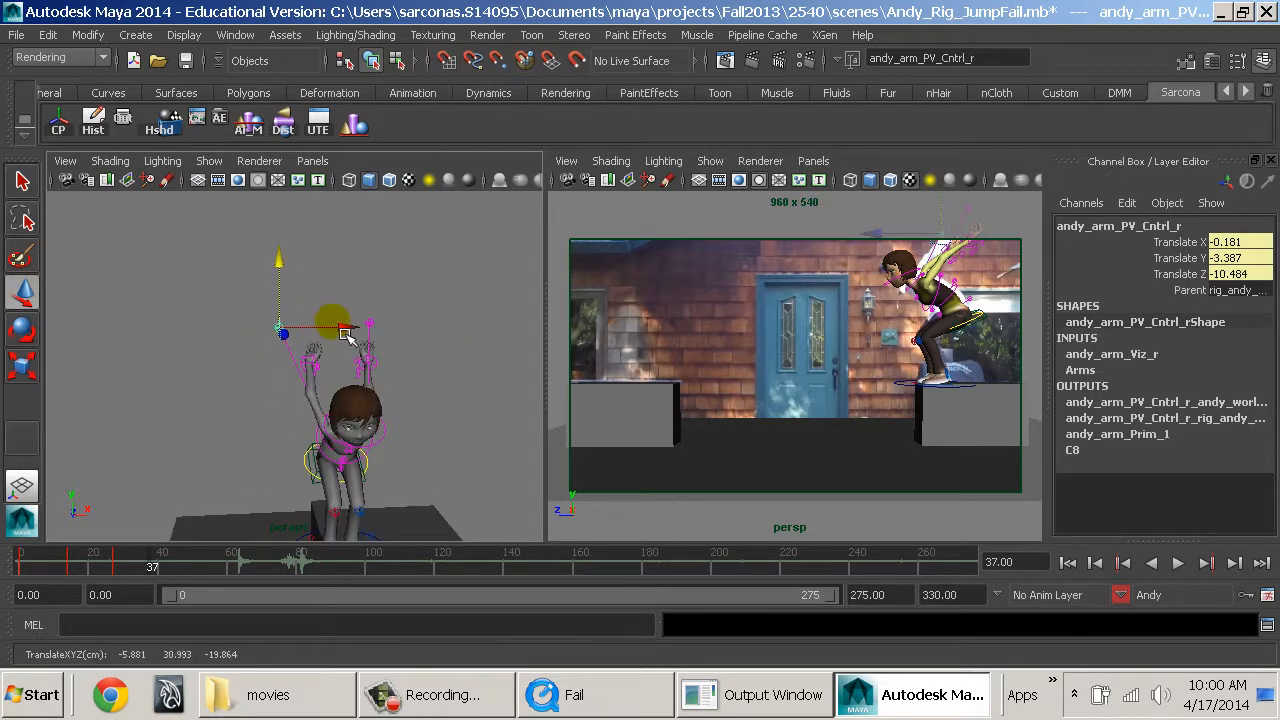
pyautogui.moveTo(345, 334); pyautogui.dragTo(380, 337)
pyautogui.keyDown('alt'); pyautogui.moveTo(460, 397); pyautogui.dragTo(273, 404); pyautogui.keyUp('alt')
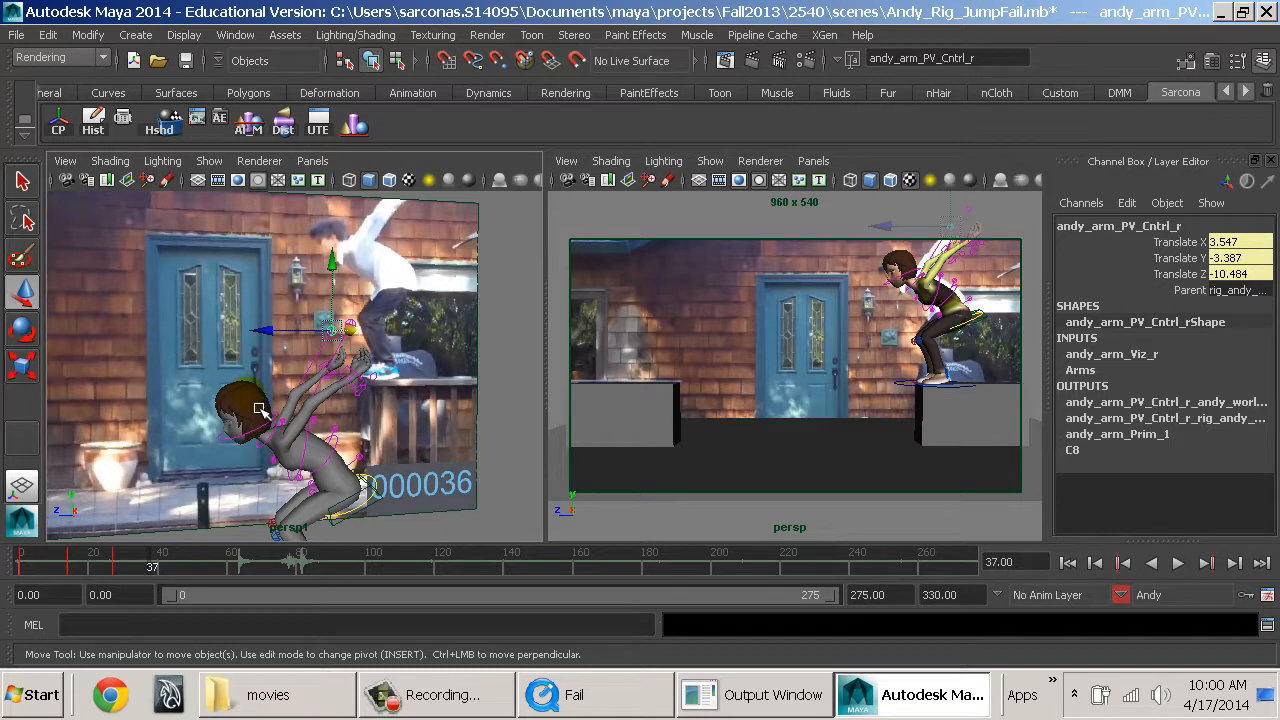
pyautogui.keyDown('alt'); pyautogui.moveTo(263, 403); pyautogui.dragTo(445, 434, button='right'); pyautogui.keyUp('alt')
pyautogui.keyDown('alt'); pyautogui.moveTo(445, 434); pyautogui.dragTo(430, 422, button='middle'); pyautogui.keyUp('alt')
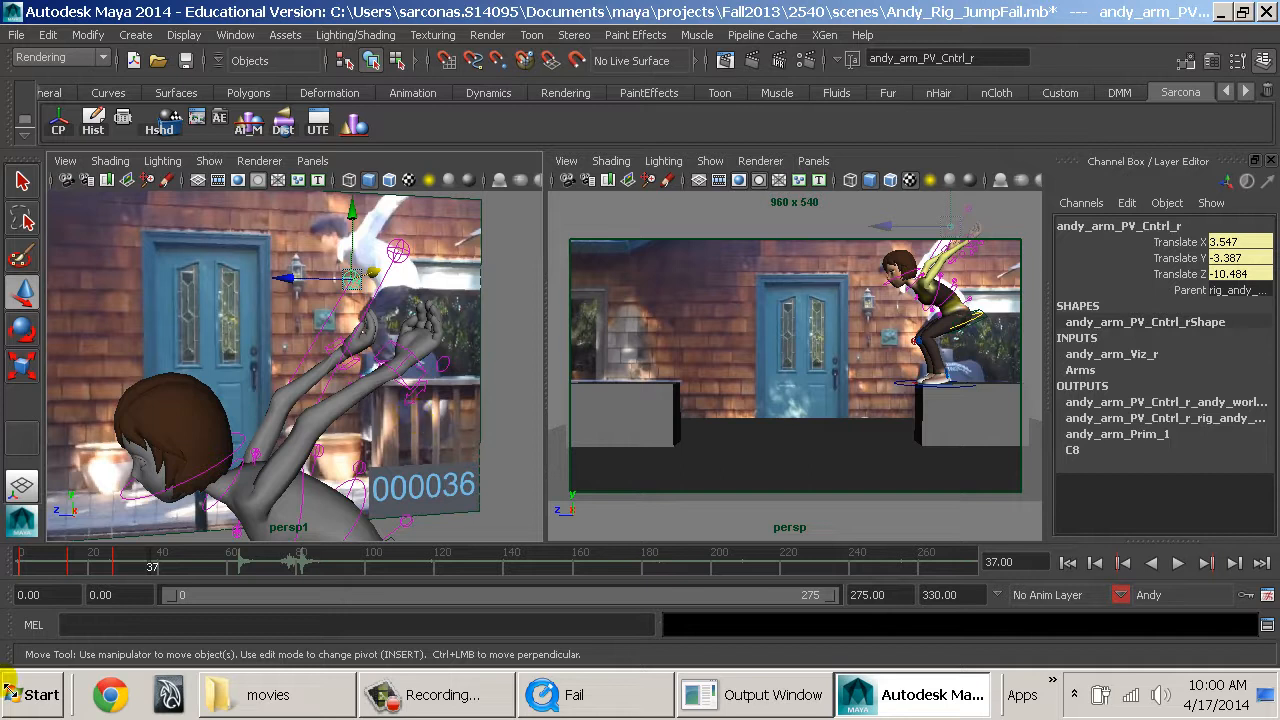
pyautogui.keyDown('alt'); pyautogui.moveTo(400, 407); pyautogui.dragTo(365, 389); pyautogui.keyUp('alt')
pyautogui.keyDown('alt'); pyautogui.moveTo(365, 389); pyautogui.dragTo(368, 336, button='middle'); pyautogui.keyUp('alt')
pyautogui.keyDown('alt'); pyautogui.moveTo(407, 354); pyautogui.dragTo(322, 398); pyautogui.keyUp('alt')
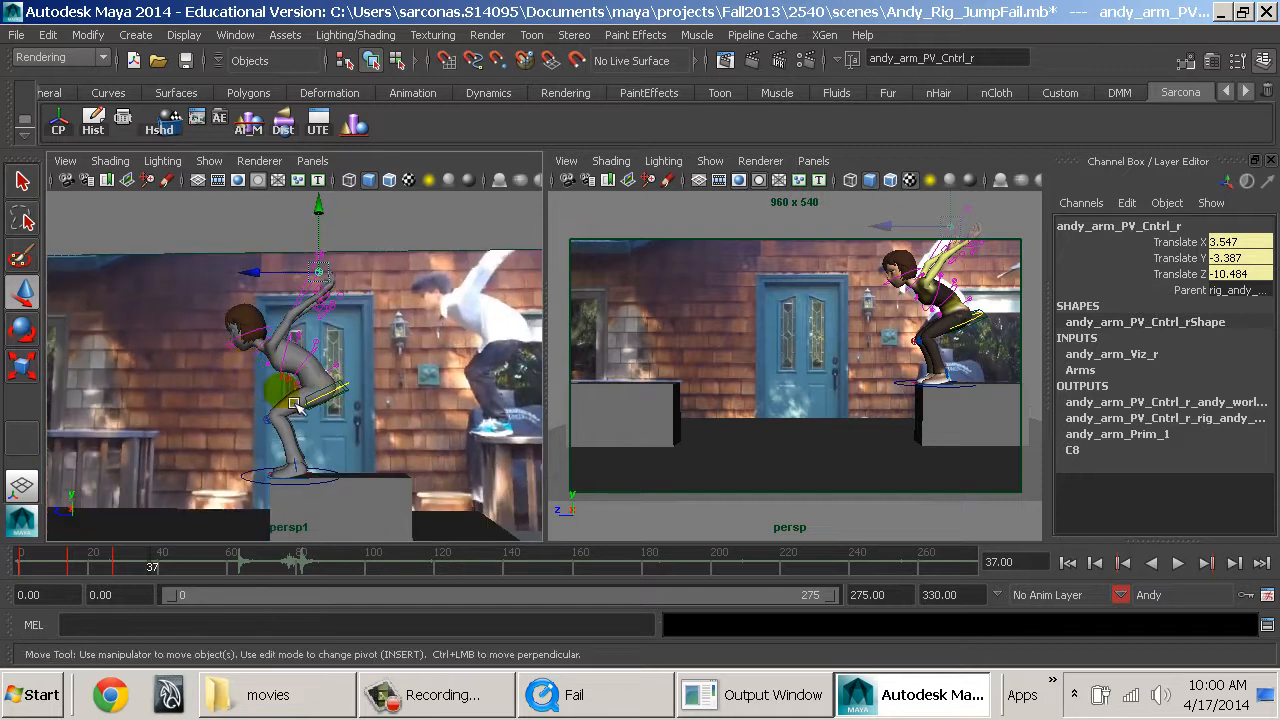
# Play back the animation from frame 0 and examine Andy's arm pose around frame 31 against the reference movie.
pyautogui.keyDown('alt'); pyautogui.moveTo(297, 405); pyautogui.dragTo(356, 386, button='middle'); pyautogui.keyUp('alt')
pyautogui.keyDown('alt'); pyautogui.moveTo(356, 386); pyautogui.dragTo(341, 387, button='right'); pyautogui.keyUp('alt')
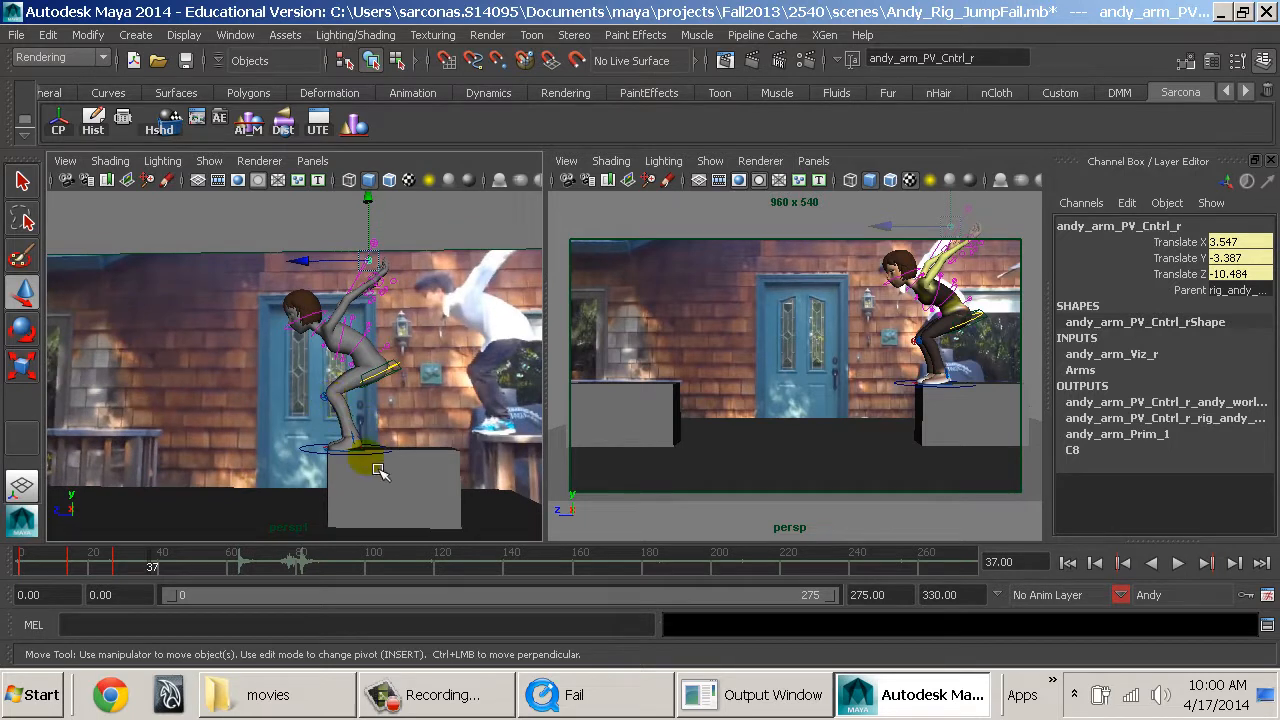
pyautogui.keyDown('alt'); pyautogui.moveTo(370, 465); pyautogui.dragTo(323, 457); pyautogui.keyUp('alt')
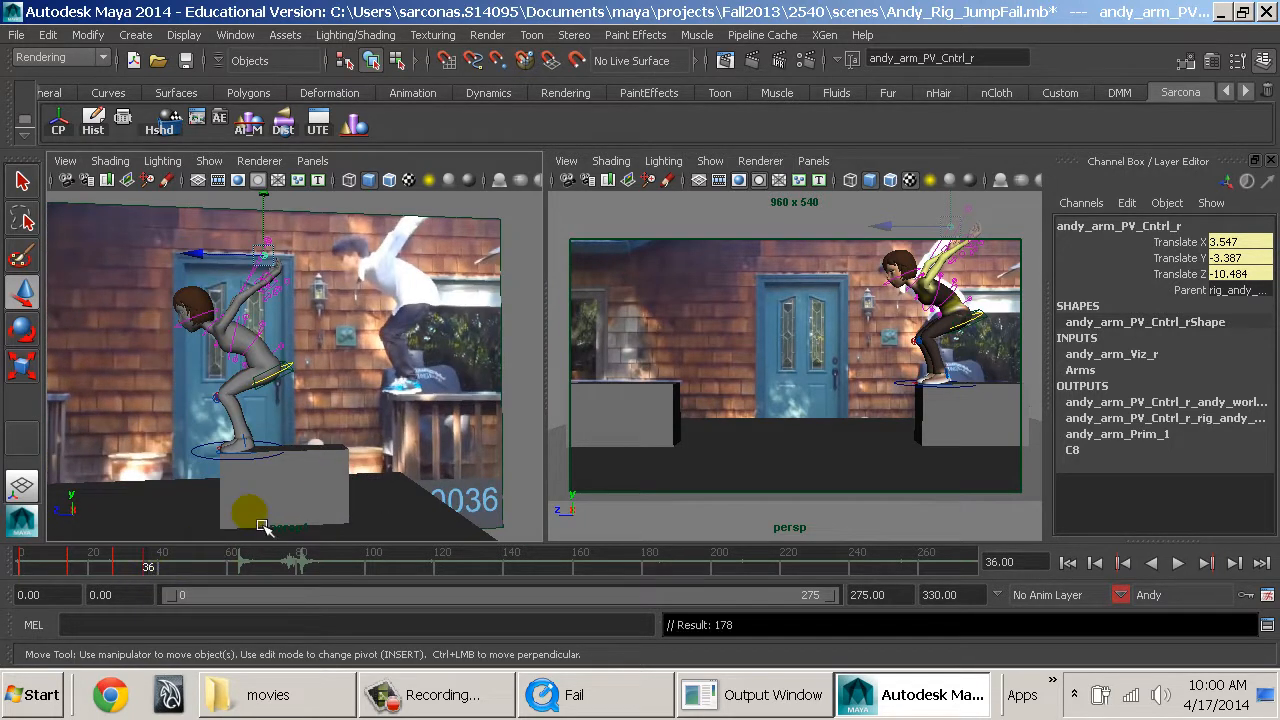
pyautogui.moveTo(147, 570); pyautogui.dragTo(20, 565)
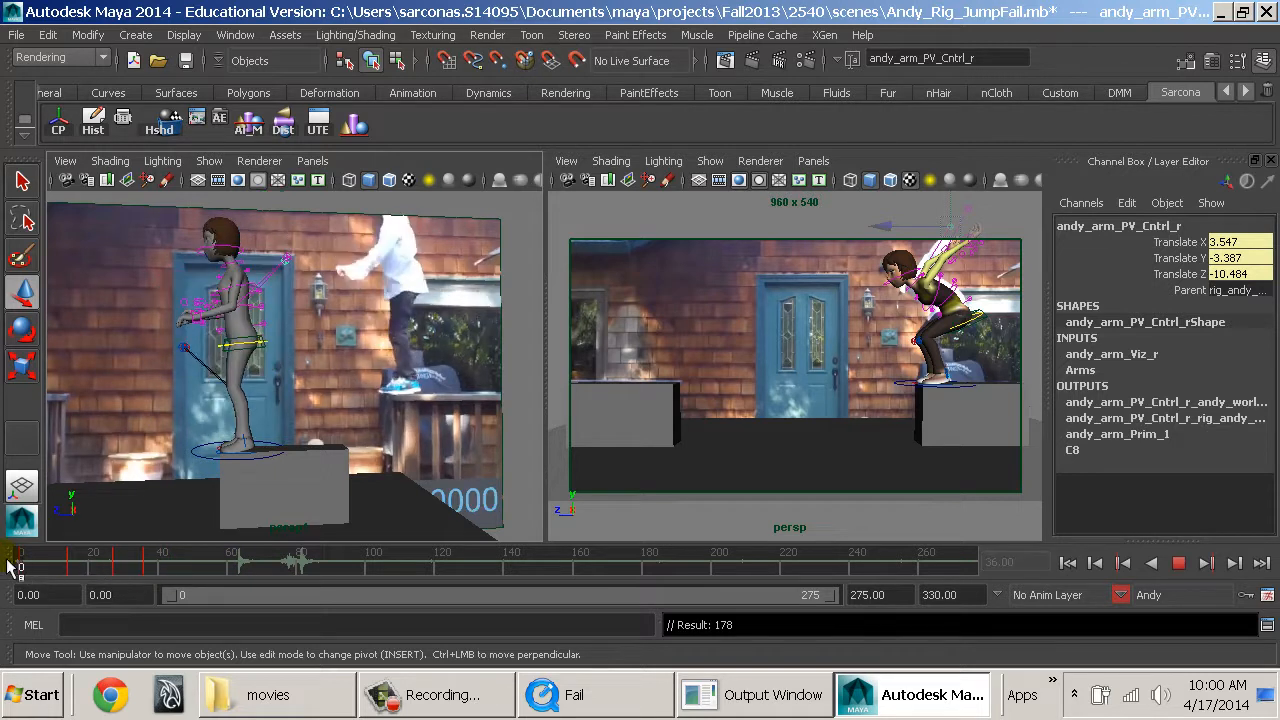
pyautogui.keyDown('alt'); pyautogui.moveTo(349, 405); pyautogui.dragTo(330, 470); pyautogui.keyUp('alt')
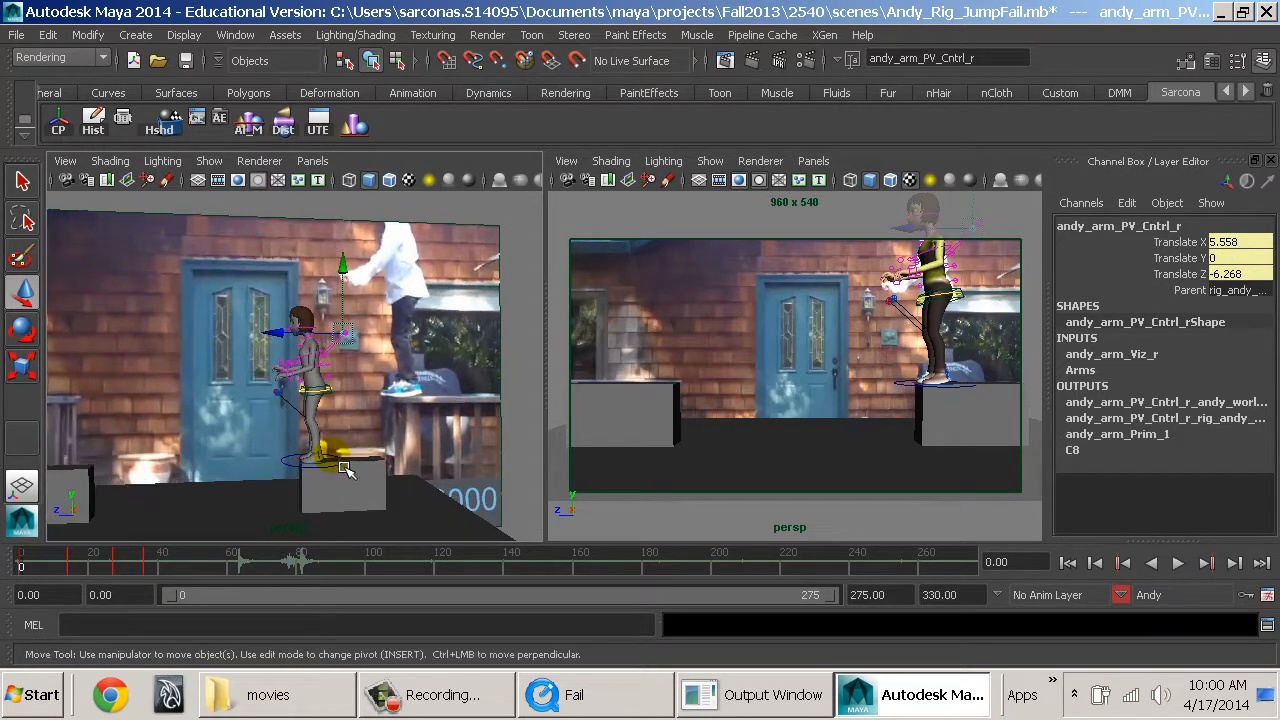
pyautogui.hotkey('alt', 'v')
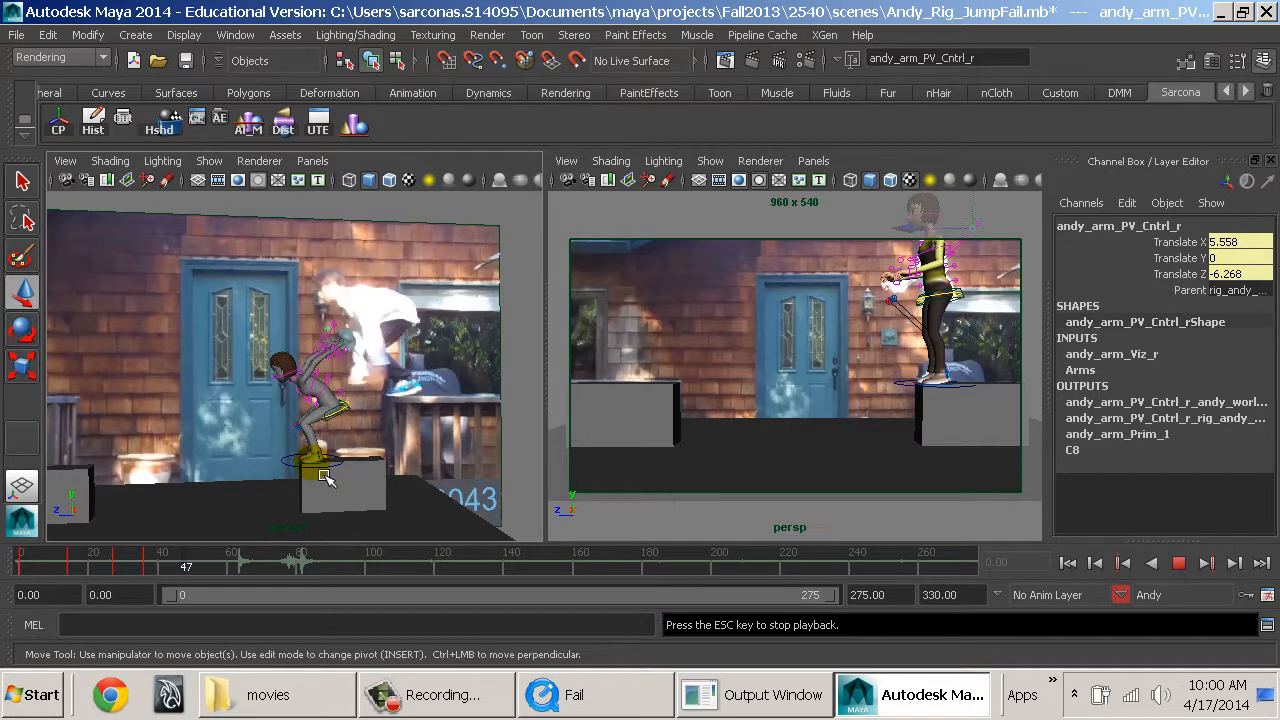
pyautogui.press('Escape')
pyautogui.moveTo(132, 573)
pyautogui.mouseDown()
pyautogui.moveTo(58, 563)
pyautogui.moveTo(156, 572)
pyautogui.moveTo(124, 585)
pyautogui.moveTo(136, 584)
pyautogui.mouseUp()
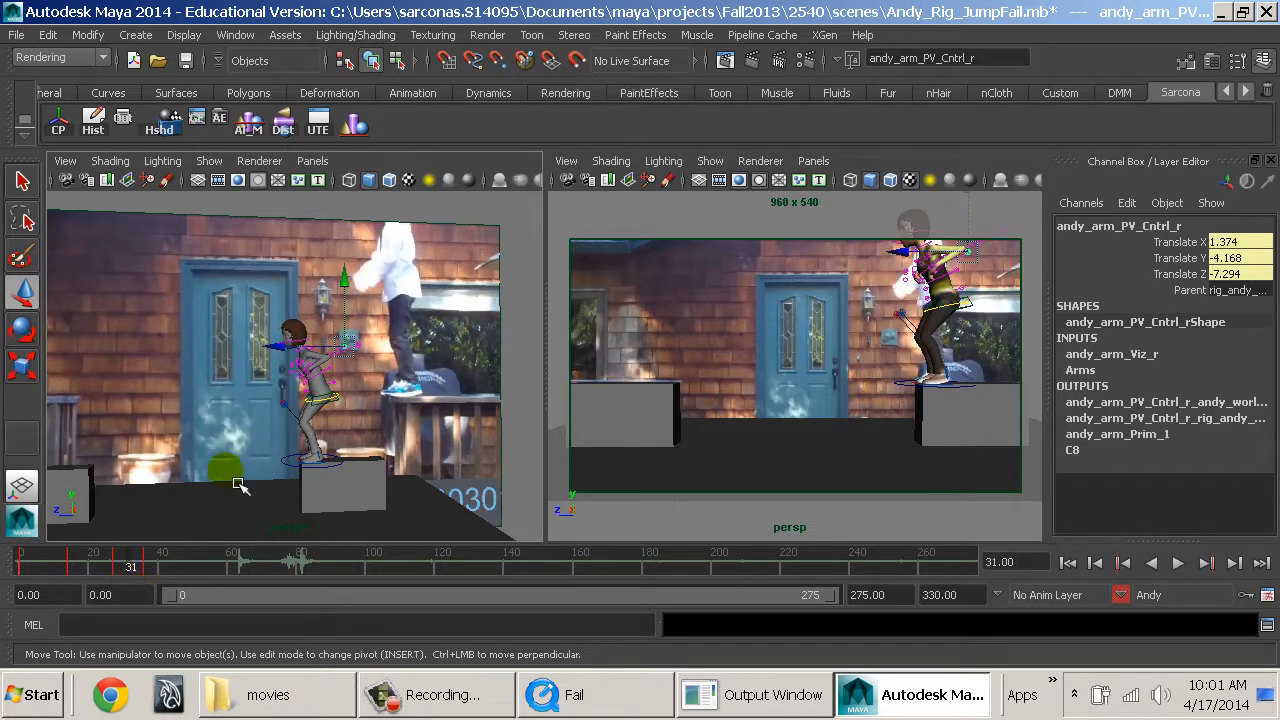
pyautogui.keyDown('alt'); pyautogui.moveTo(240, 484); pyautogui.dragTo(520, 497, button='right'); pyautogui.keyUp('alt')
pyautogui.keyDown('alt'); pyautogui.moveTo(290, 449); pyautogui.dragTo(540, 440); pyautogui.keyUp('alt')
pyautogui.keyDown('alt'); pyautogui.moveTo(455, 445); pyautogui.dragTo(405, 445, button='middle'); pyautogui.keyUp('alt')
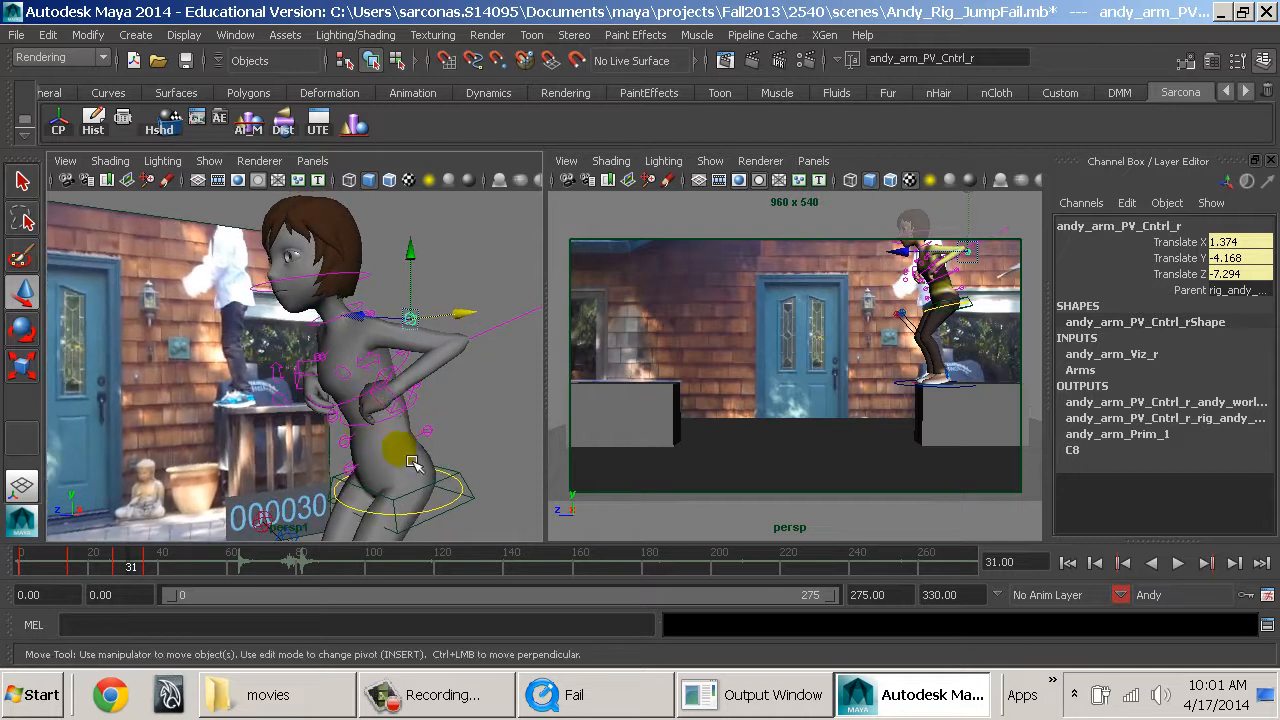
# At frame 41, lower the spine root control to a Translate Y of about -6 to deepen Andy's crouch.
pyautogui.moveTo(146, 574); pyautogui.dragTo(168, 578)
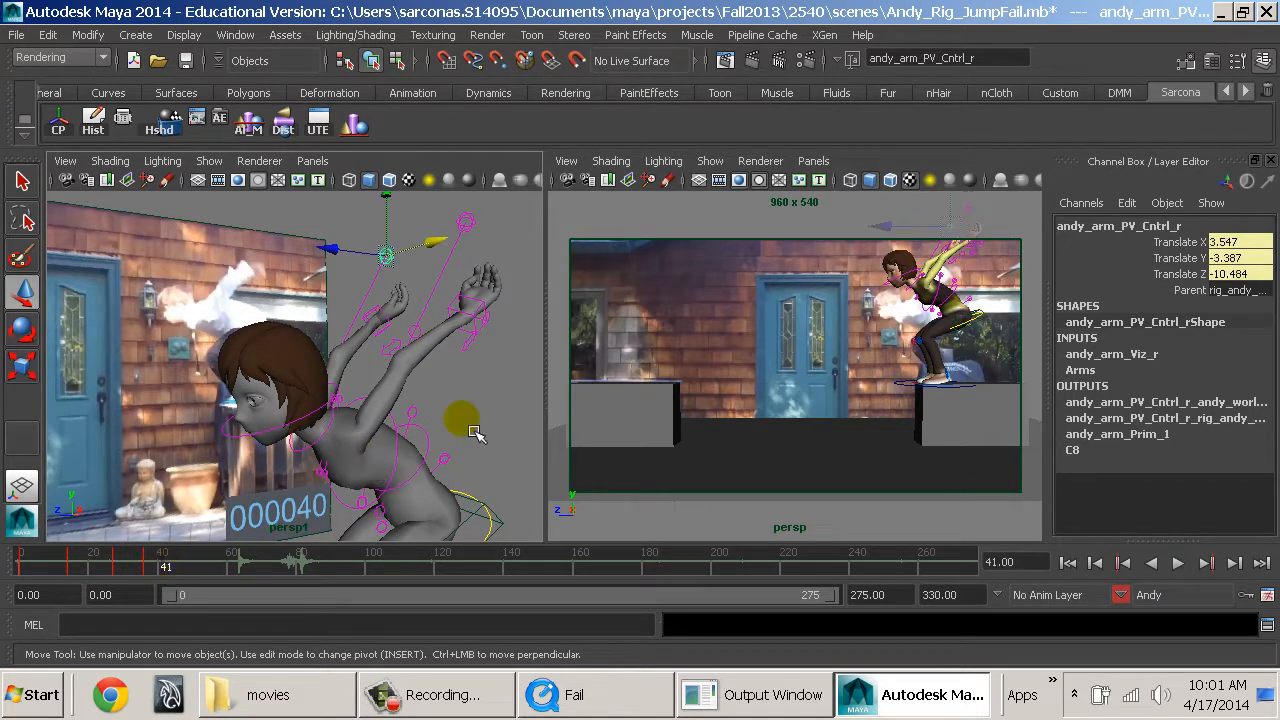
pyautogui.keyDown('alt'); pyautogui.moveTo(452, 420); pyautogui.dragTo(385, 475); pyautogui.keyUp('alt')
pyautogui.scroll(-4, 308, 413)
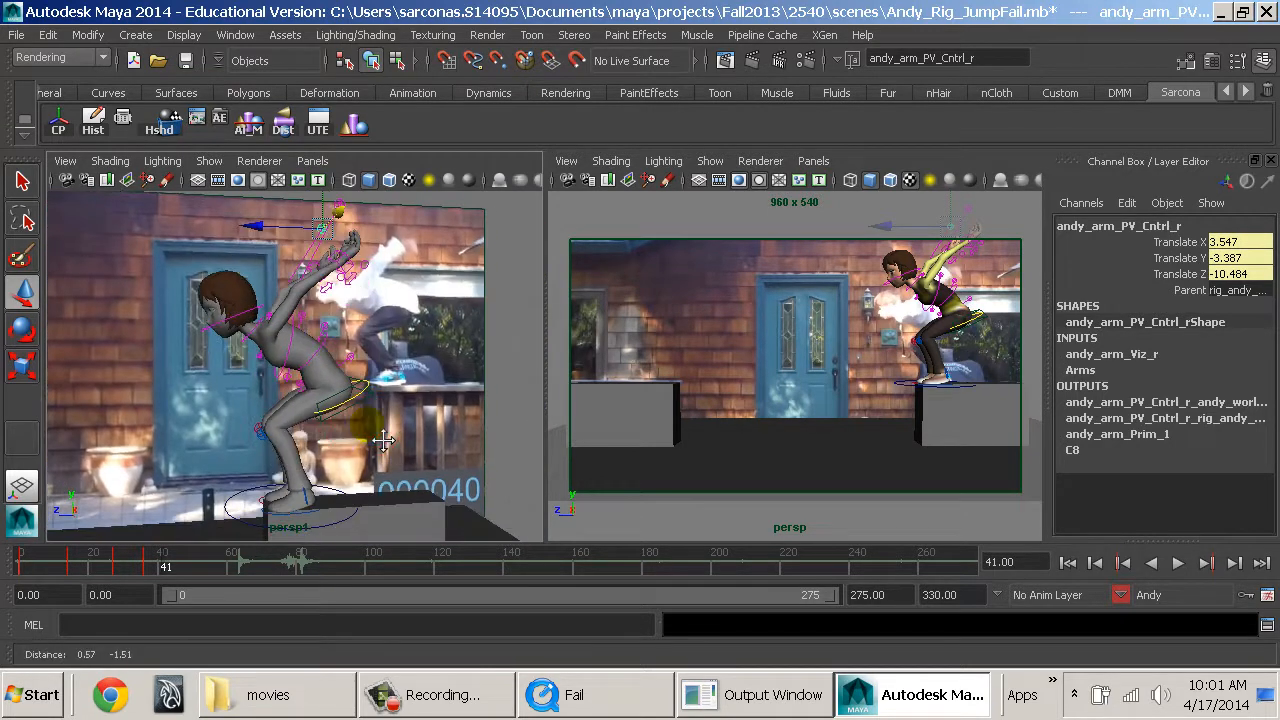
pyautogui.click(338, 426)
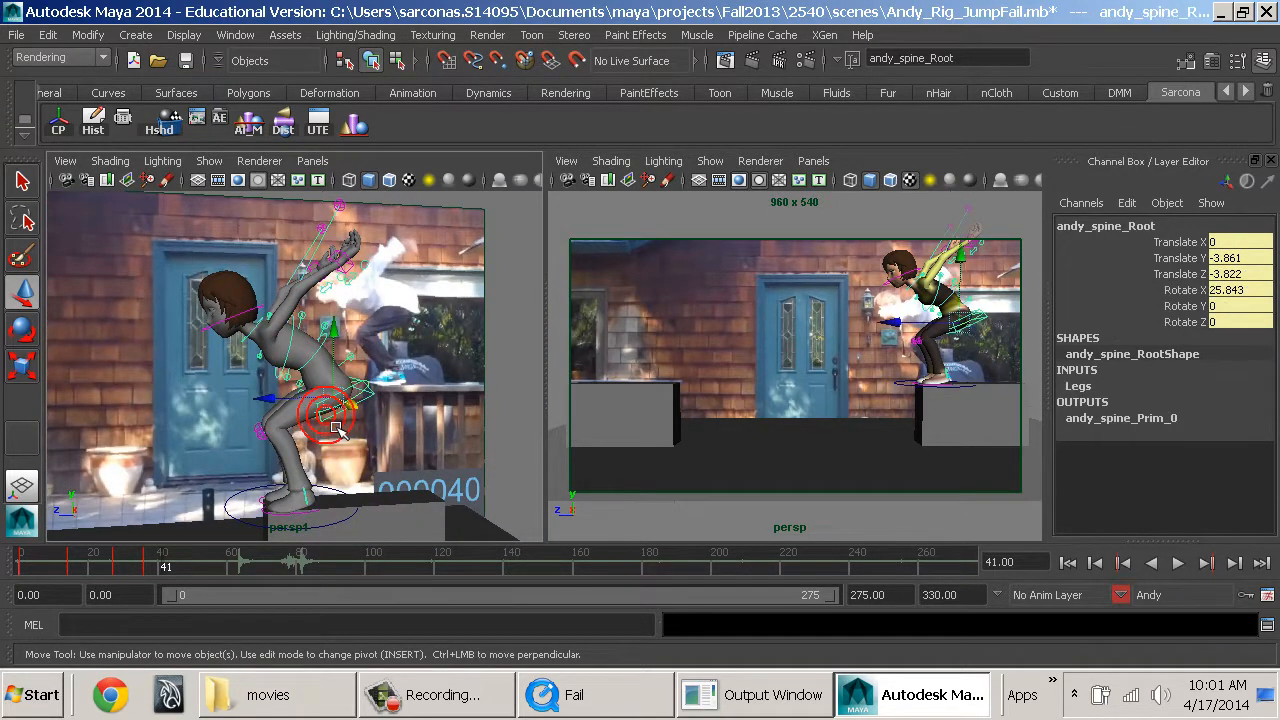
pyautogui.moveTo(347, 365); pyautogui.dragTo(345, 383)
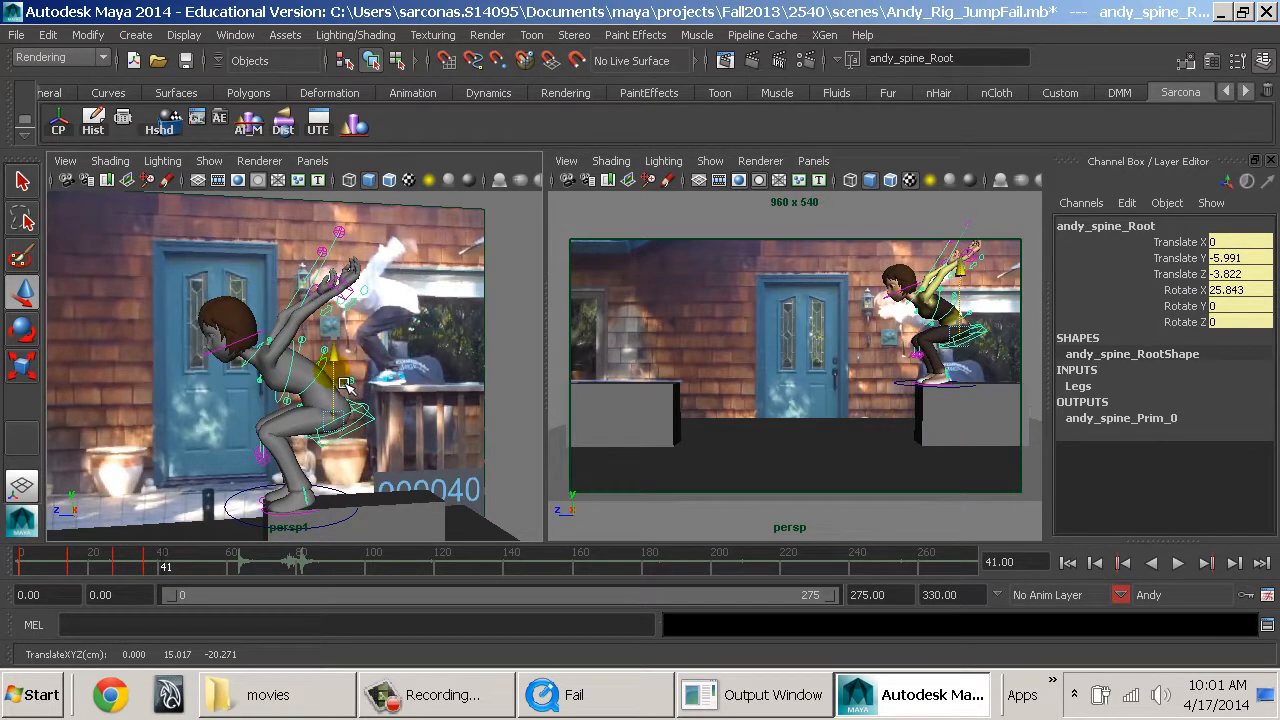
# Rotate the spine FK controls together to bend Andy's upper body further forward at frame 41.
pyautogui.click(355, 388)
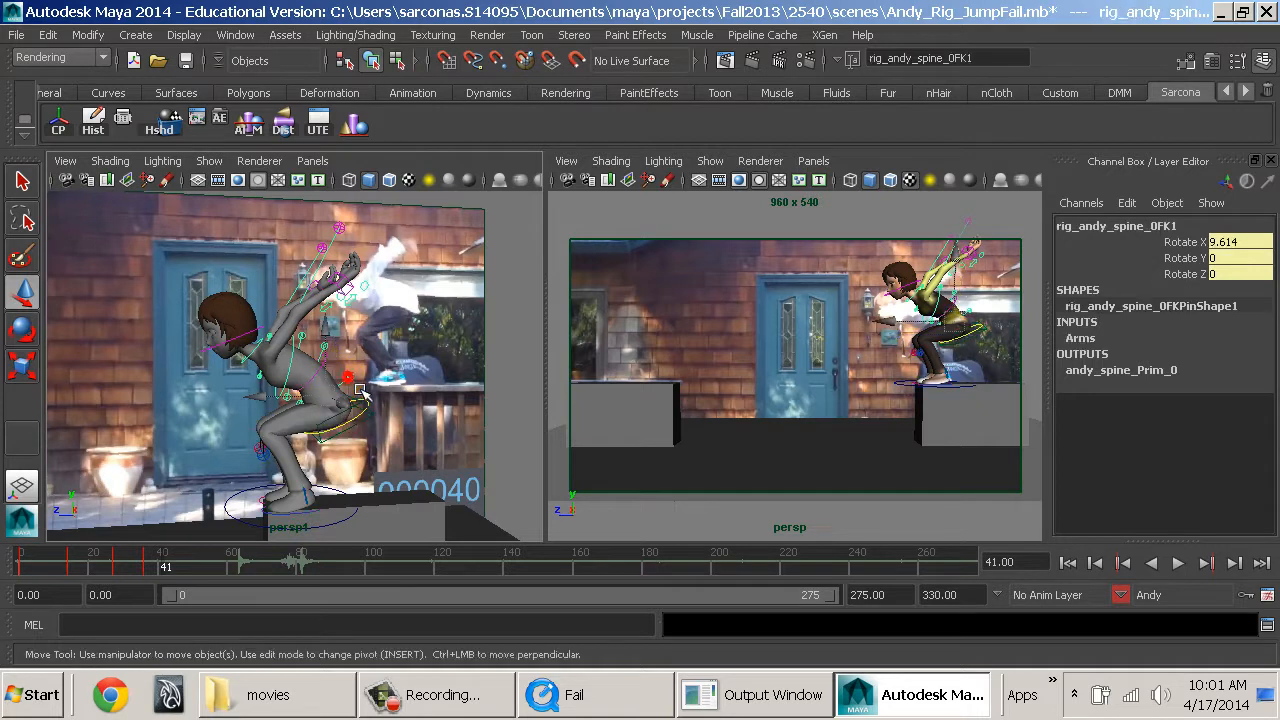
pyautogui.press('q')
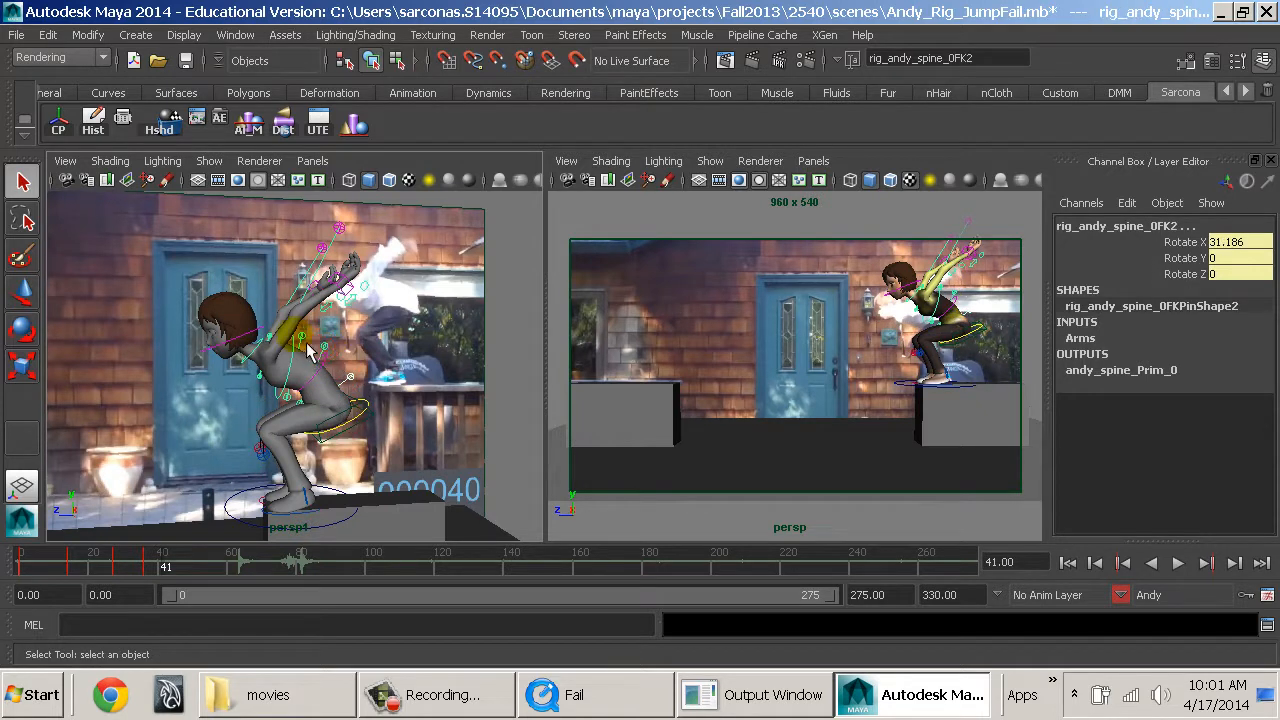
pyautogui.press('e')
pyautogui.moveTo(252, 306); pyautogui.dragTo(305, 308)
# Move both arm IK controls together to swing the hands further back, with the right one at 7.267, 5.432, 5.735.
pyautogui.press('w')
pyautogui.click(325, 282)
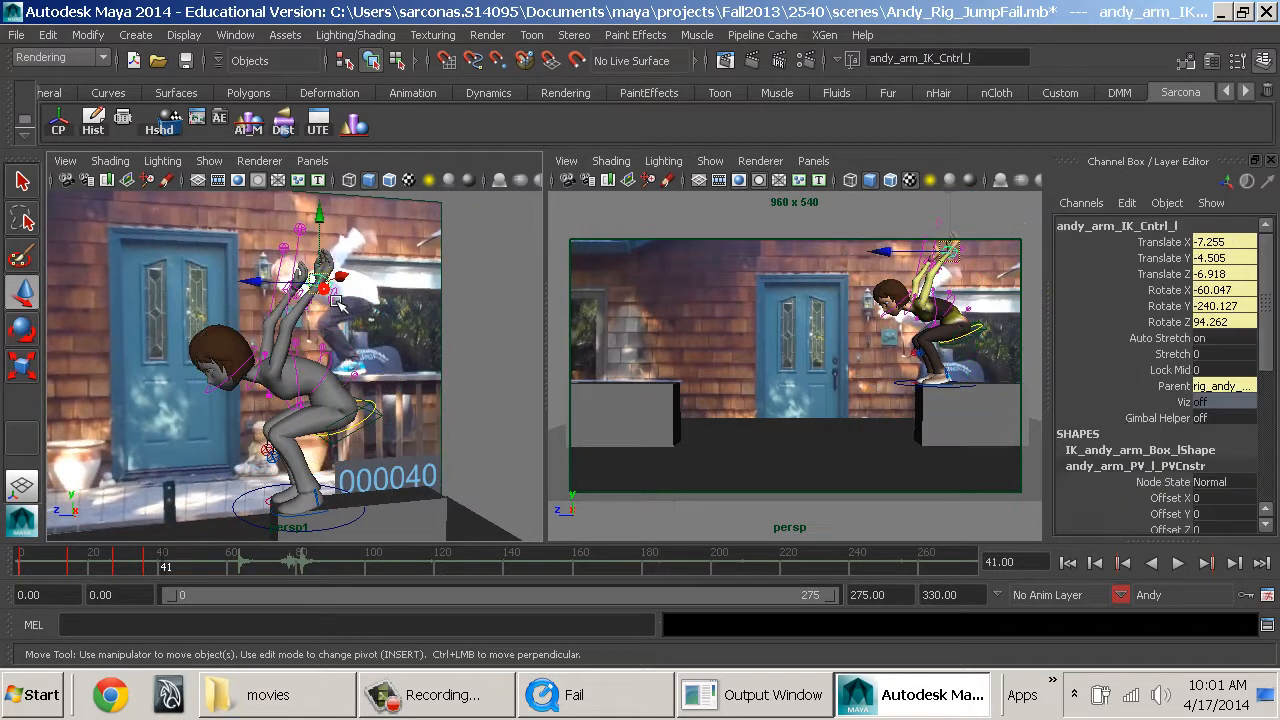
pyautogui.click(286, 304)
pyautogui.moveTo(286, 304)
pyautogui.mouseDown()
pyautogui.moveTo(318, 254)
pyautogui.moveTo(281, 318)
pyautogui.mouseUp()
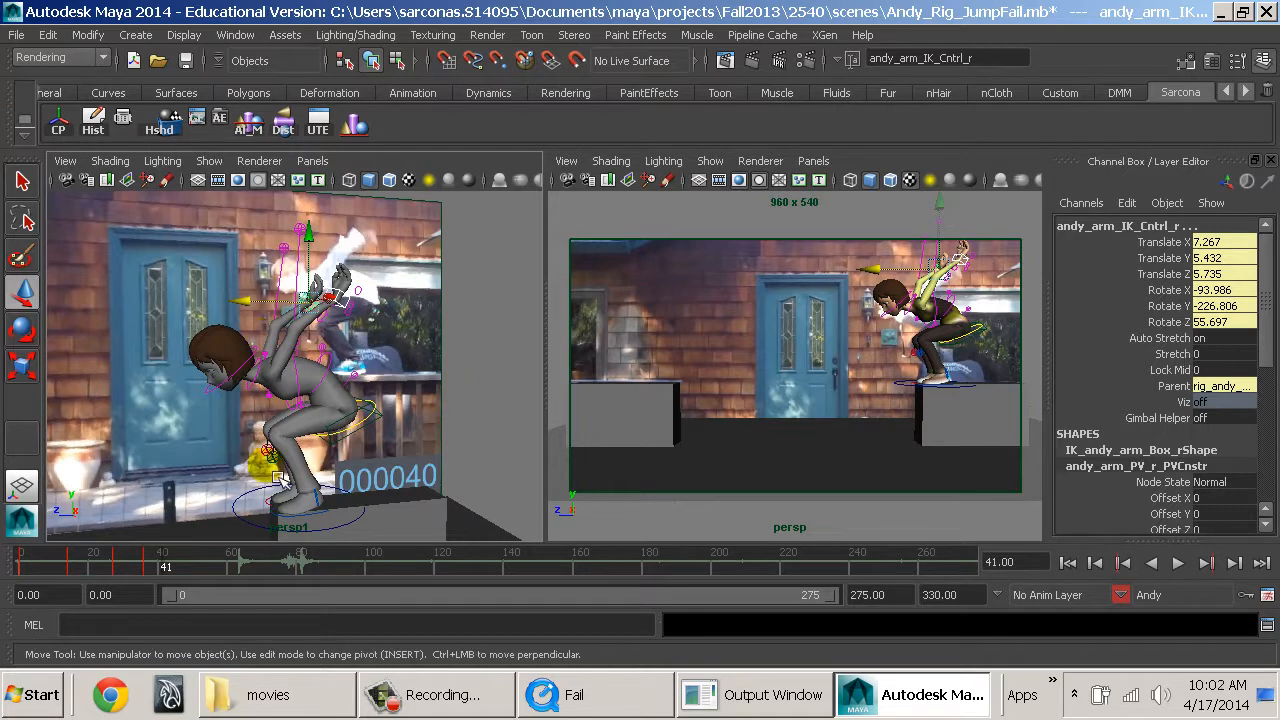
# Shift the left and right arm pole vector controls sideways to correct both elbows' direction, and clear the selection.
pyautogui.keyDown('alt'); pyautogui.moveTo(300, 345); pyautogui.dragTo(448, 376); pyautogui.keyUp('alt')
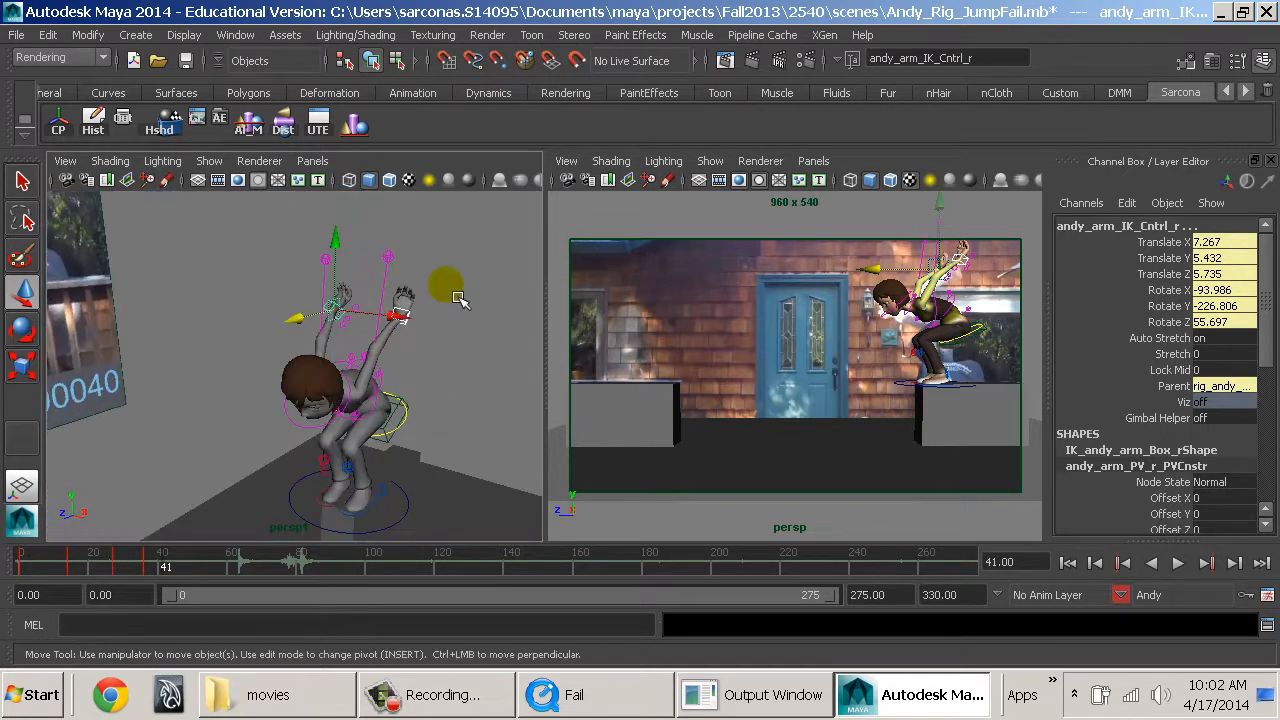
pyautogui.moveTo(371, 250); pyautogui.dragTo(443, 263)
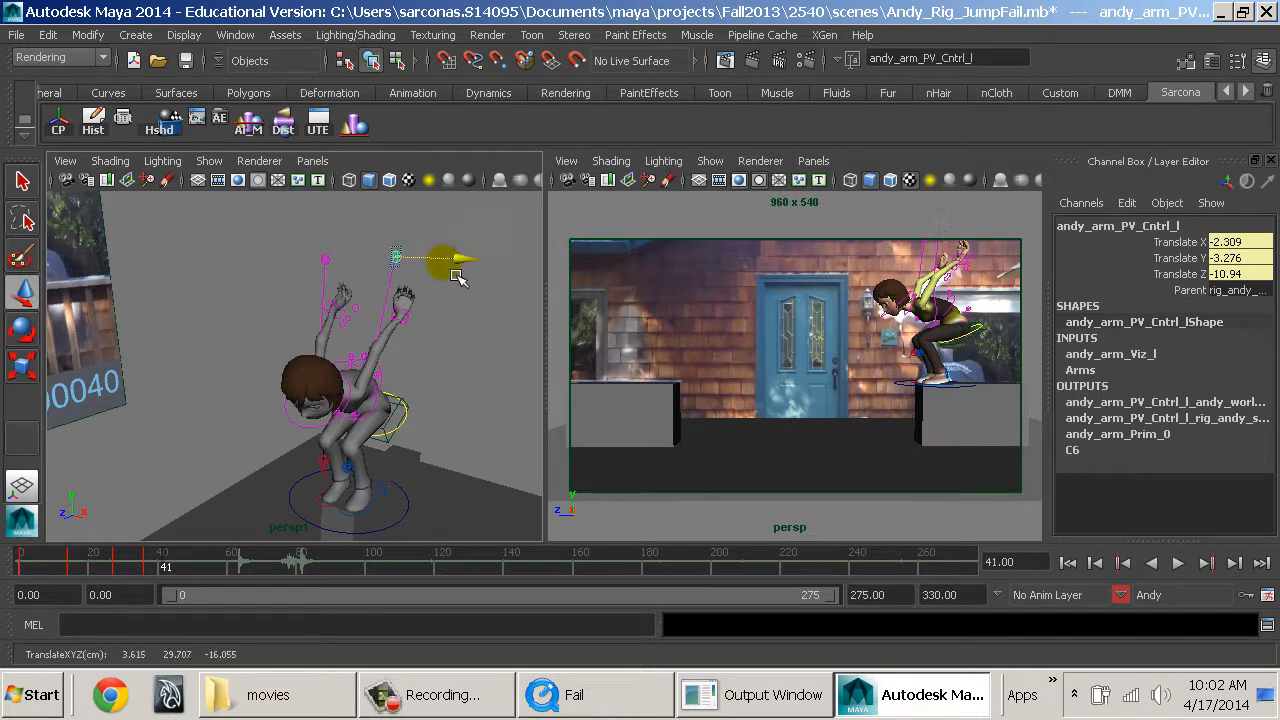
pyautogui.moveTo(311, 243); pyautogui.dragTo(431, 272)
pyautogui.click(461, 391)
# Rotate the neck IK control to raise Andy's head and set the neck FK control to Rotate X -39.945.
pyautogui.keyDown('alt'); pyautogui.moveTo(446, 383); pyautogui.dragTo(328, 378); pyautogui.keyUp('alt')
pyautogui.keyDown('alt'); pyautogui.moveTo(328, 378); pyautogui.dragTo(352, 407, button='middle'); pyautogui.keyUp('alt')
pyautogui.click(352, 407)
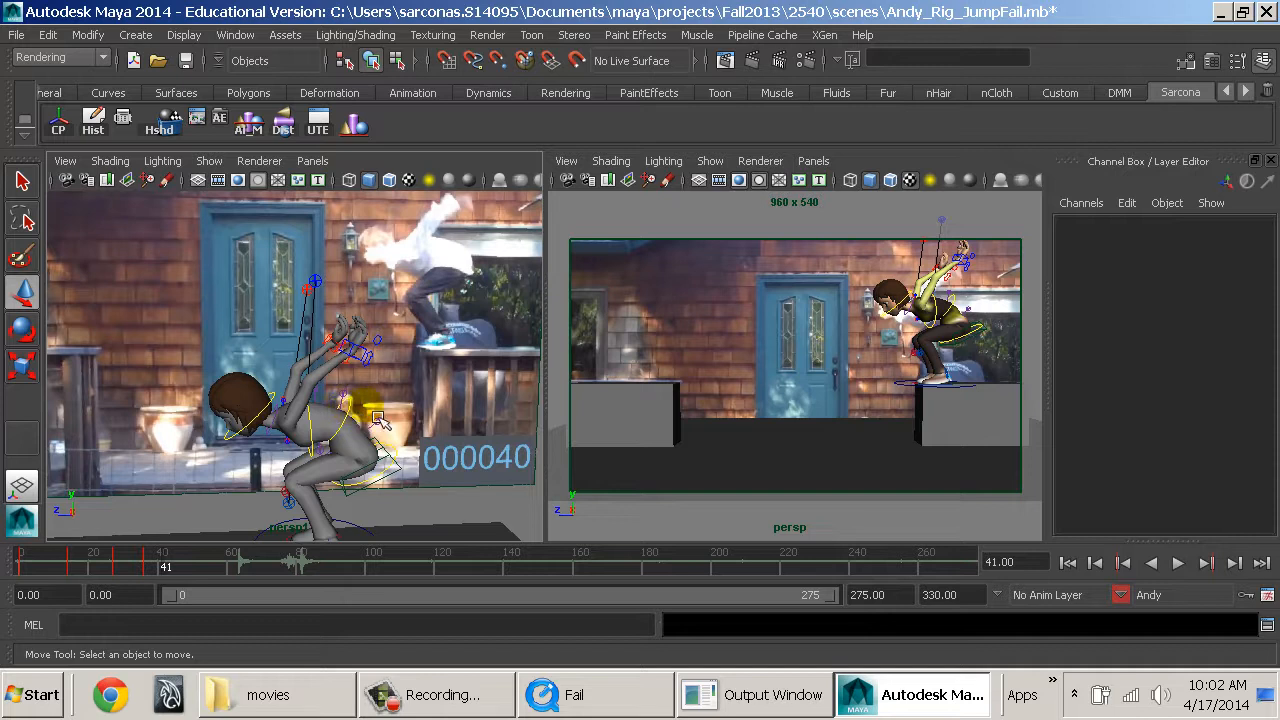
pyautogui.keyDown('alt'); pyautogui.moveTo(404, 458); pyautogui.dragTo(429, 402, button='middle'); pyautogui.keyUp('alt')
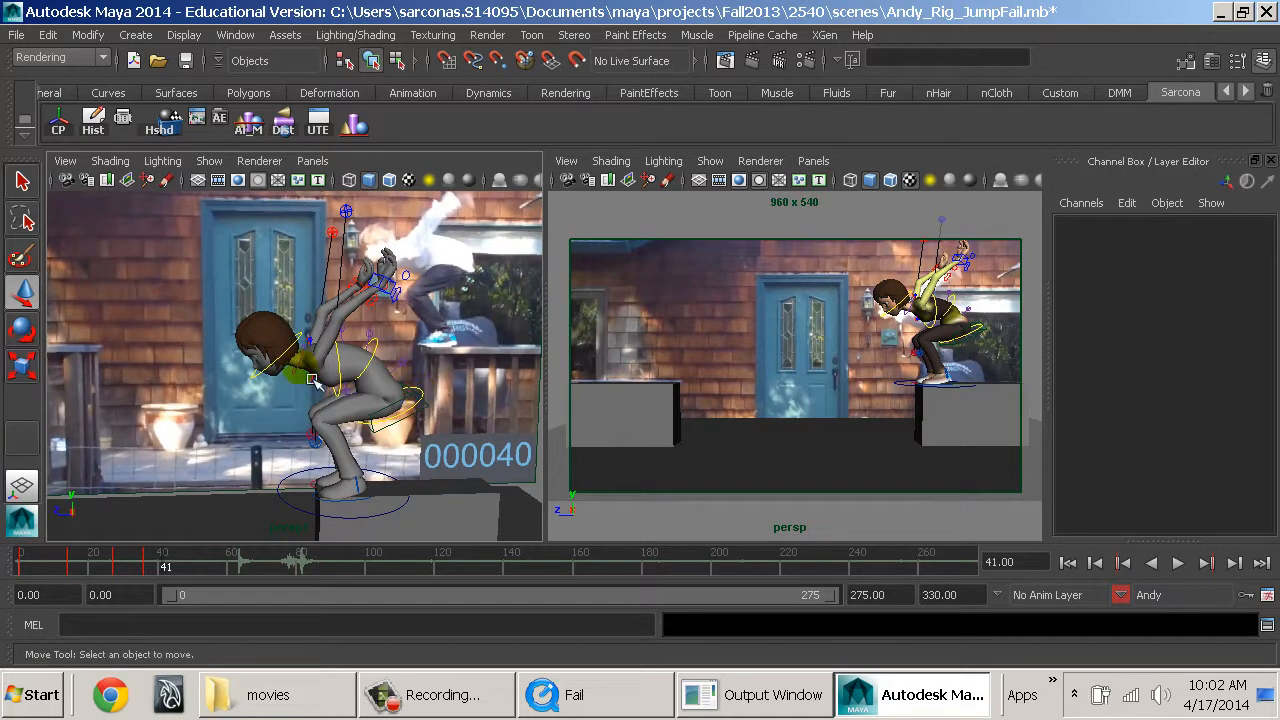
pyautogui.click(260, 375)
pyautogui.press('e')
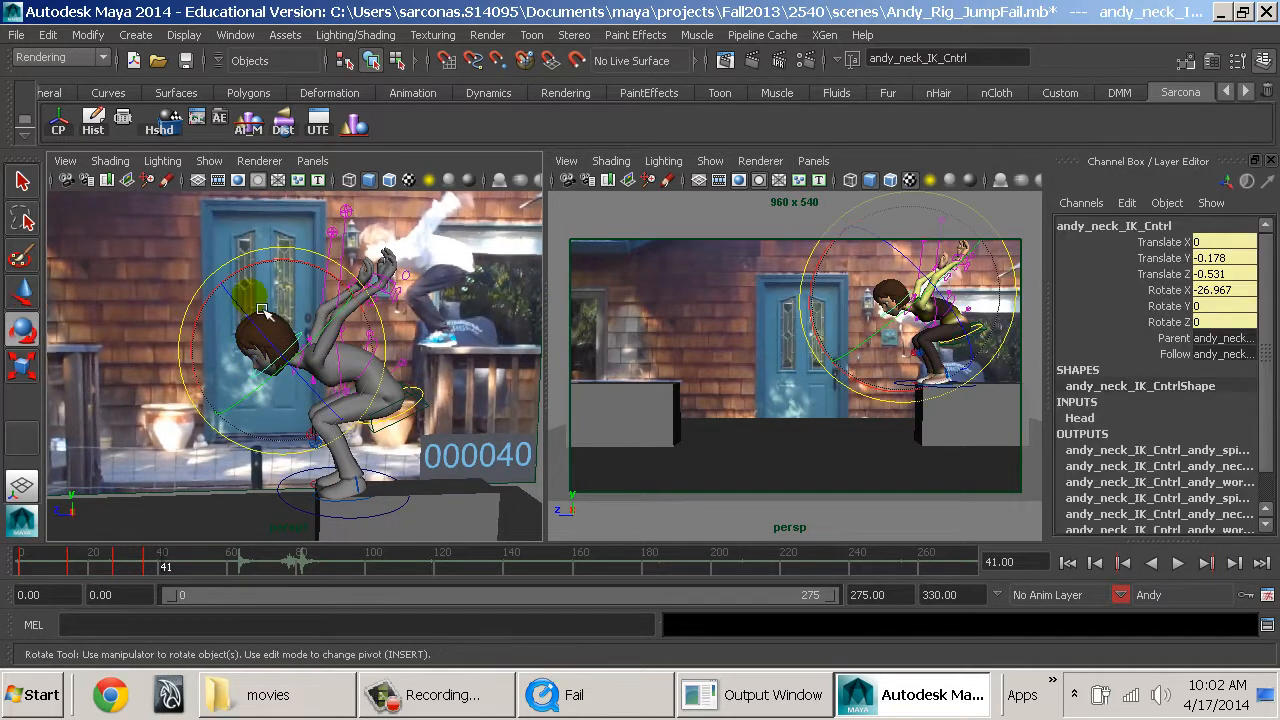
pyautogui.moveTo(262, 266); pyautogui.dragTo(349, 292)
pyautogui.press('q')
pyautogui.click(300, 380)
pyautogui.press('e')
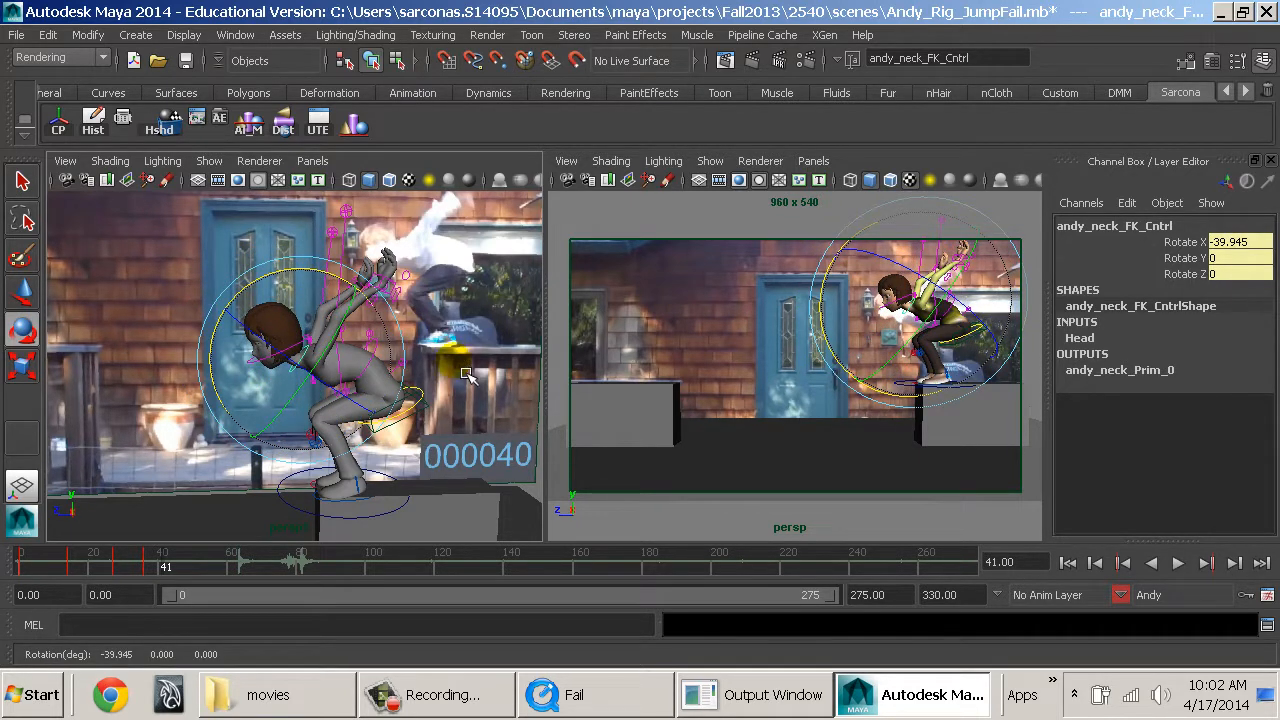
# Key the deep crouch pose and check it against the reference from the front and the side.
pyautogui.moveTo(442, 408)
pyautogui.keyDown('alt'); pyautogui.mouseDown()
pyautogui.moveTo(456, 414)
pyautogui.moveTo(442, 406)
pyautogui.mouseUp(); pyautogui.keyUp('alt')
pyautogui.keyDown('alt'); pyautogui.moveTo(425, 395); pyautogui.dragTo(480, 400, button='right'); pyautogui.keyUp('alt')
pyautogui.keyDown('alt'); pyautogui.moveTo(460, 377); pyautogui.dragTo(528, 382); pyautogui.keyUp('alt')
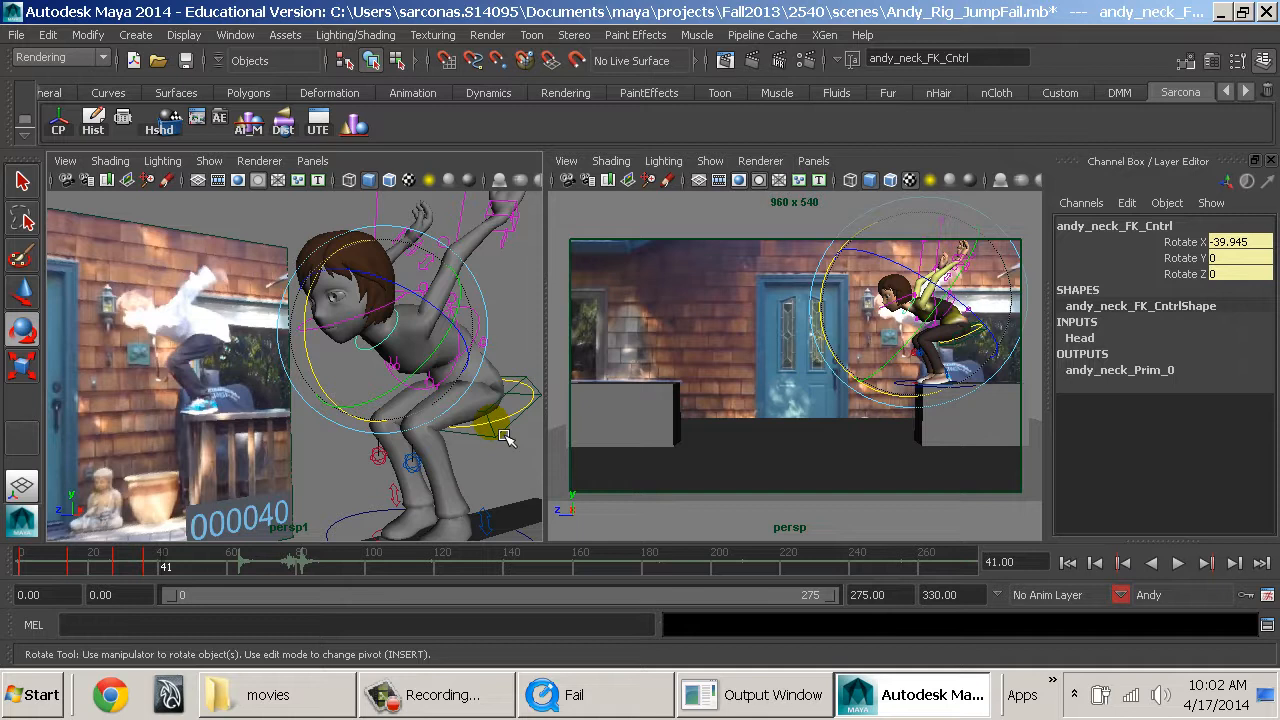
pyautogui.press('w')
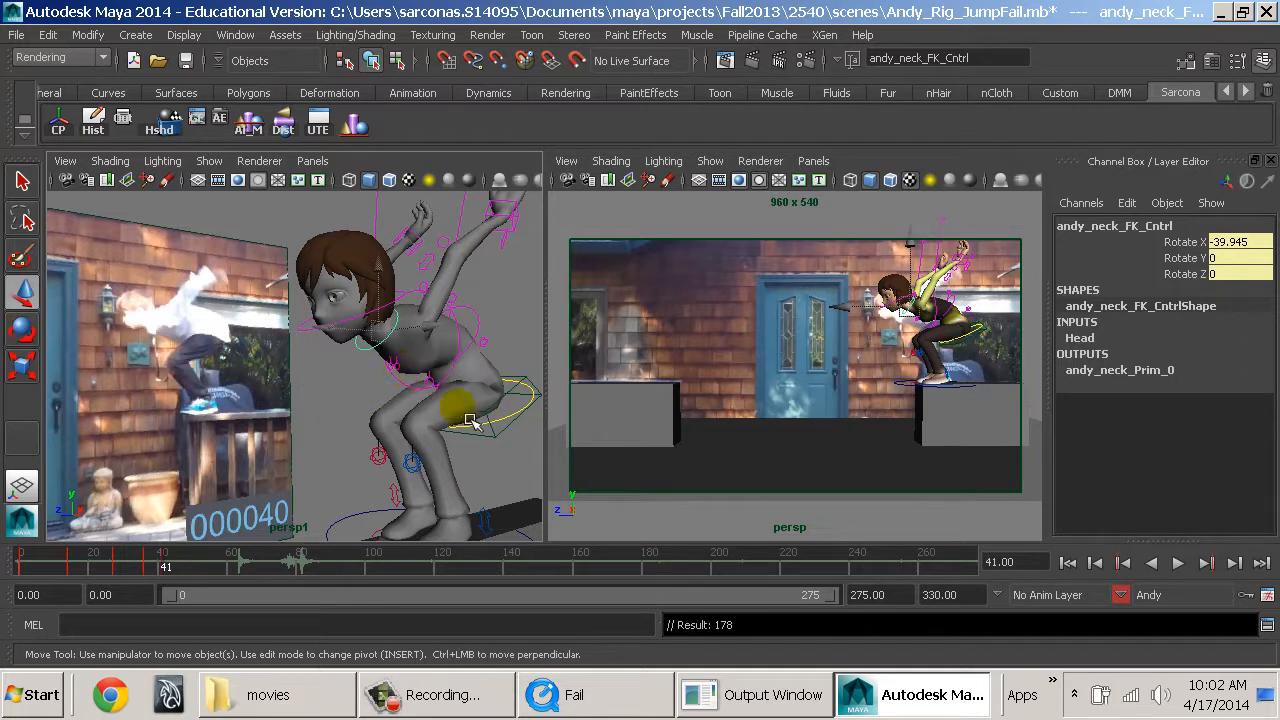
pyautogui.keyDown('alt'); pyautogui.moveTo(440, 405); pyautogui.dragTo(277, 530); pyautogui.keyUp('alt')
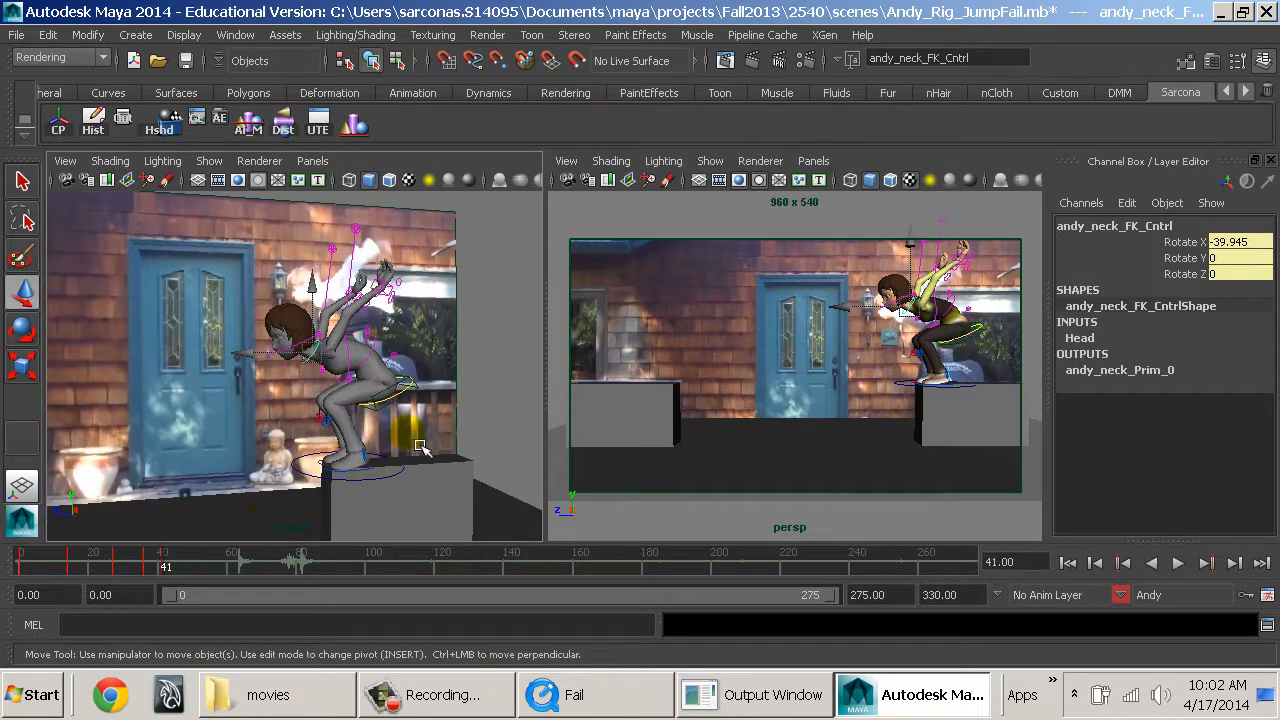
pyautogui.keyDown('alt'); pyautogui.moveTo(421, 447); pyautogui.dragTo(360, 468); pyautogui.keyUp('alt')
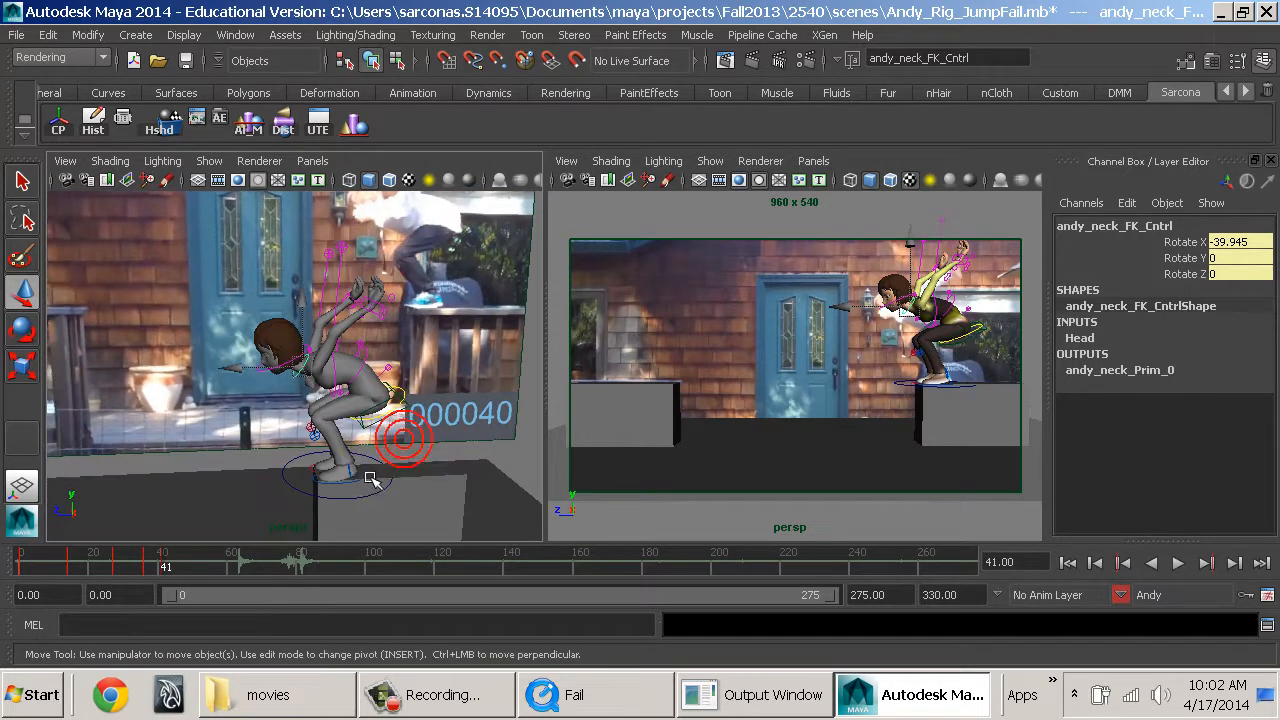
# Delete the keys at frame 41 and go back to frame 35 to compare the crouch with the reference.
pyautogui.click(166, 568)
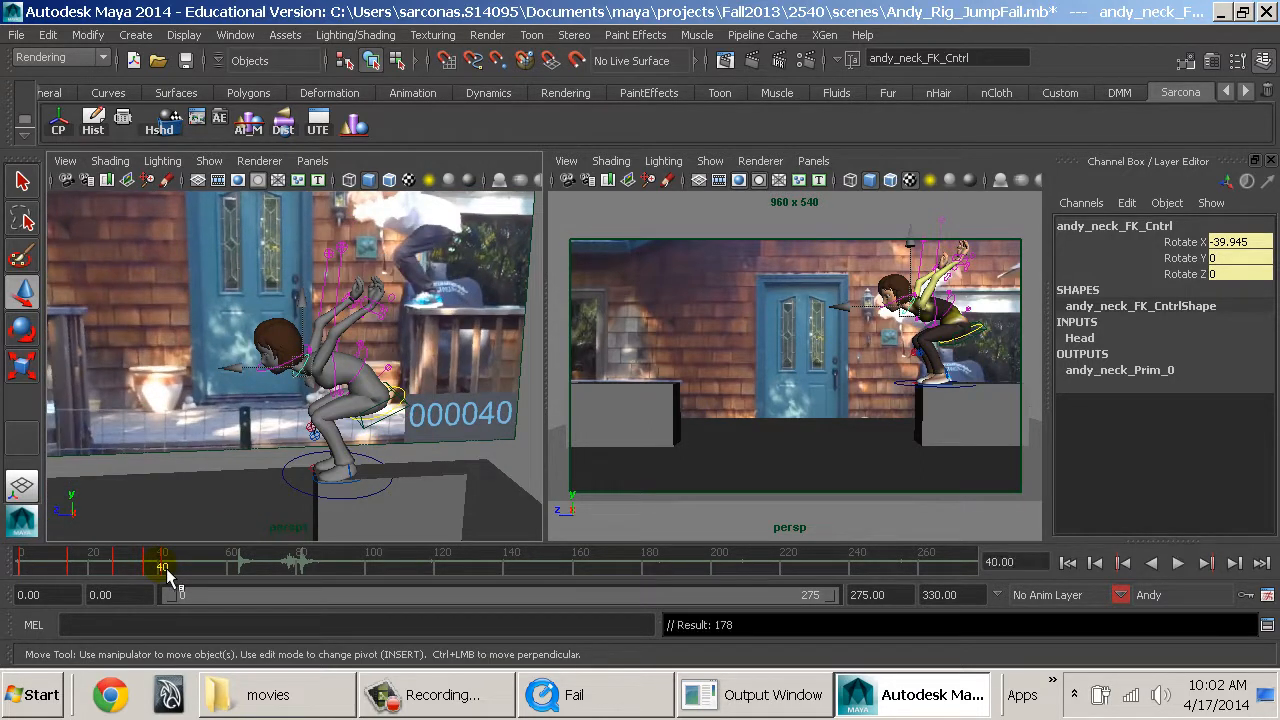
pyautogui.rightClick(169, 573)
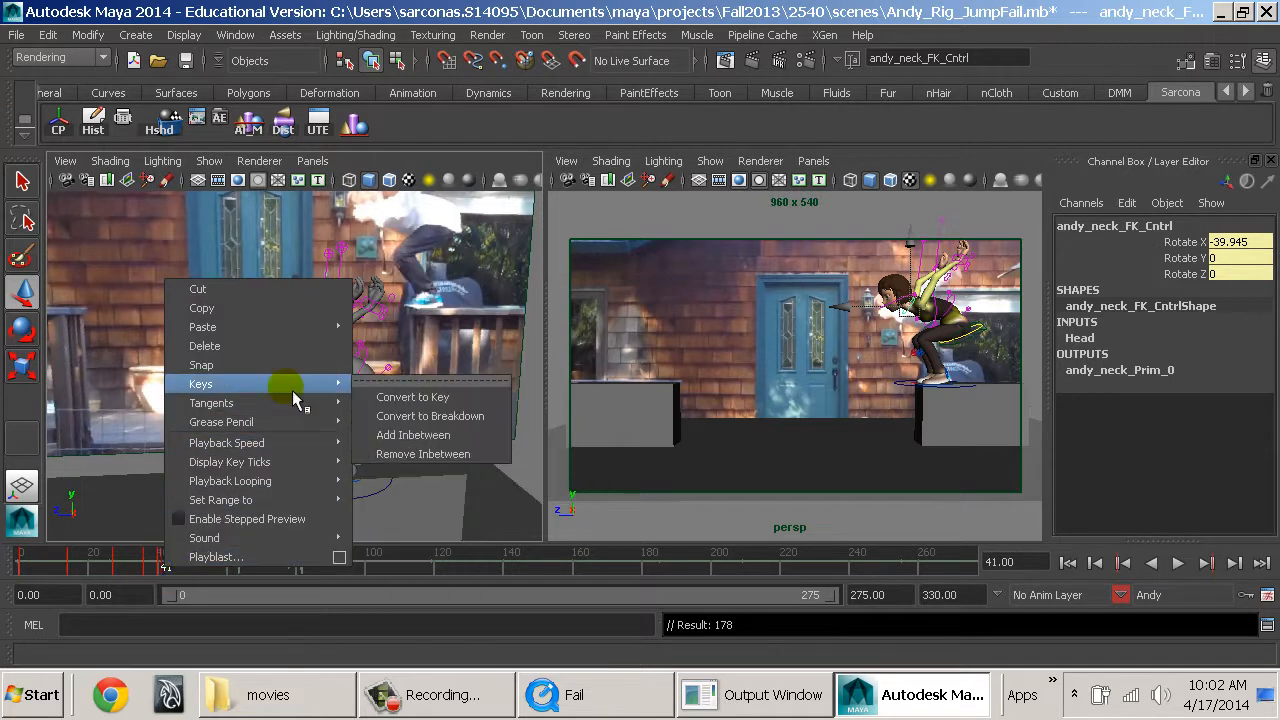
pyautogui.click(296, 345)
pyautogui.moveTo(165, 572); pyautogui.dragTo(145, 572)
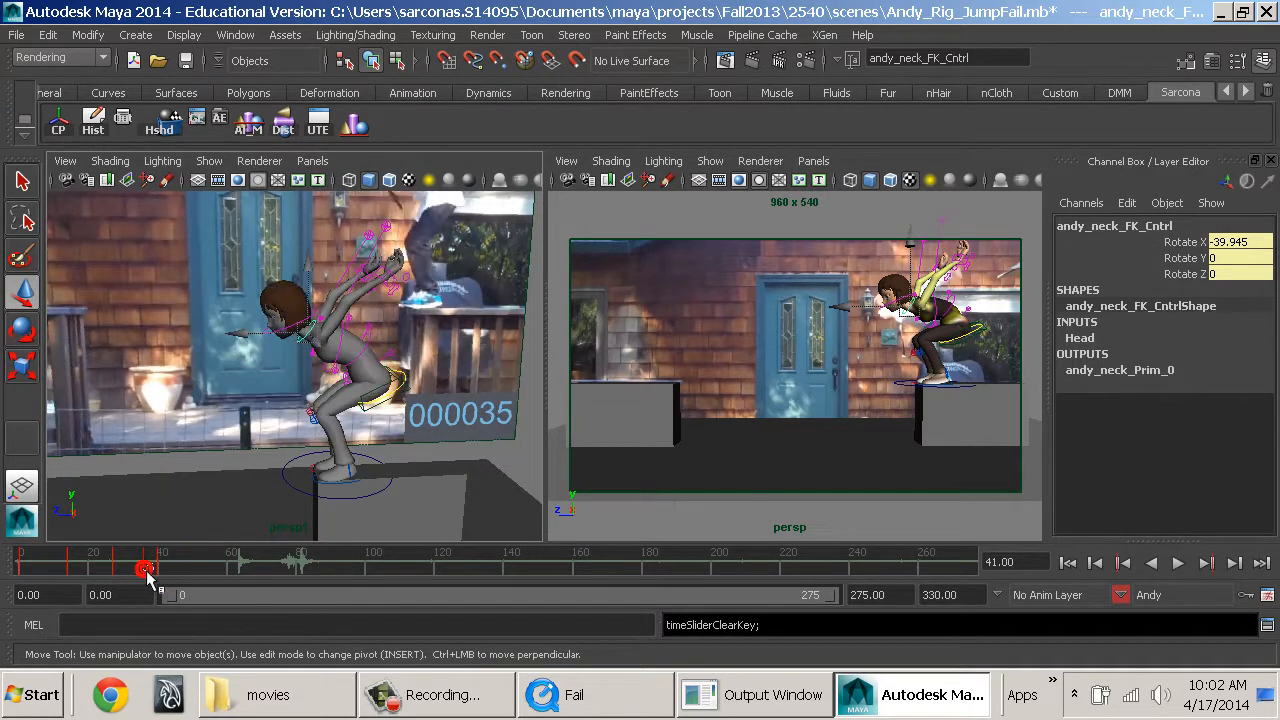
# Set the persp camera's Fail.mov image plane to Frame In 0 and Frame Out 320.
pyautogui.click(66, 180)
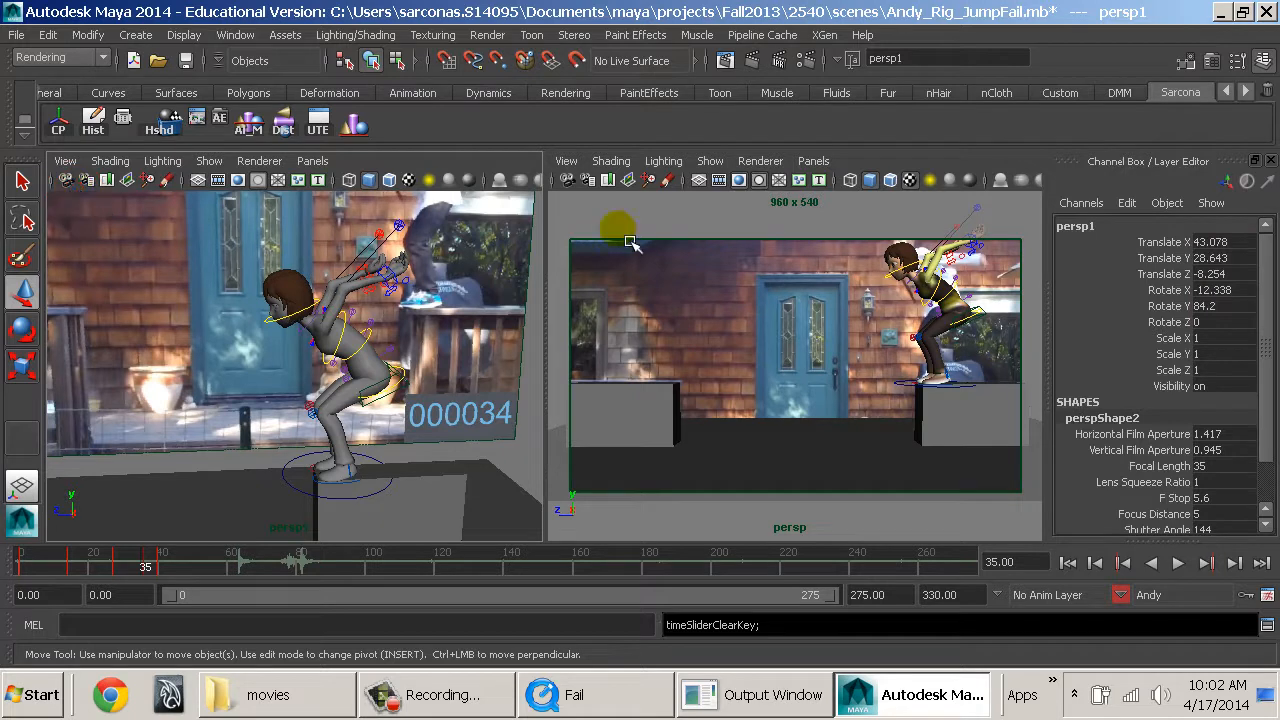
pyautogui.click(560, 178)
pyautogui.hotkey('ctrl', 'a')
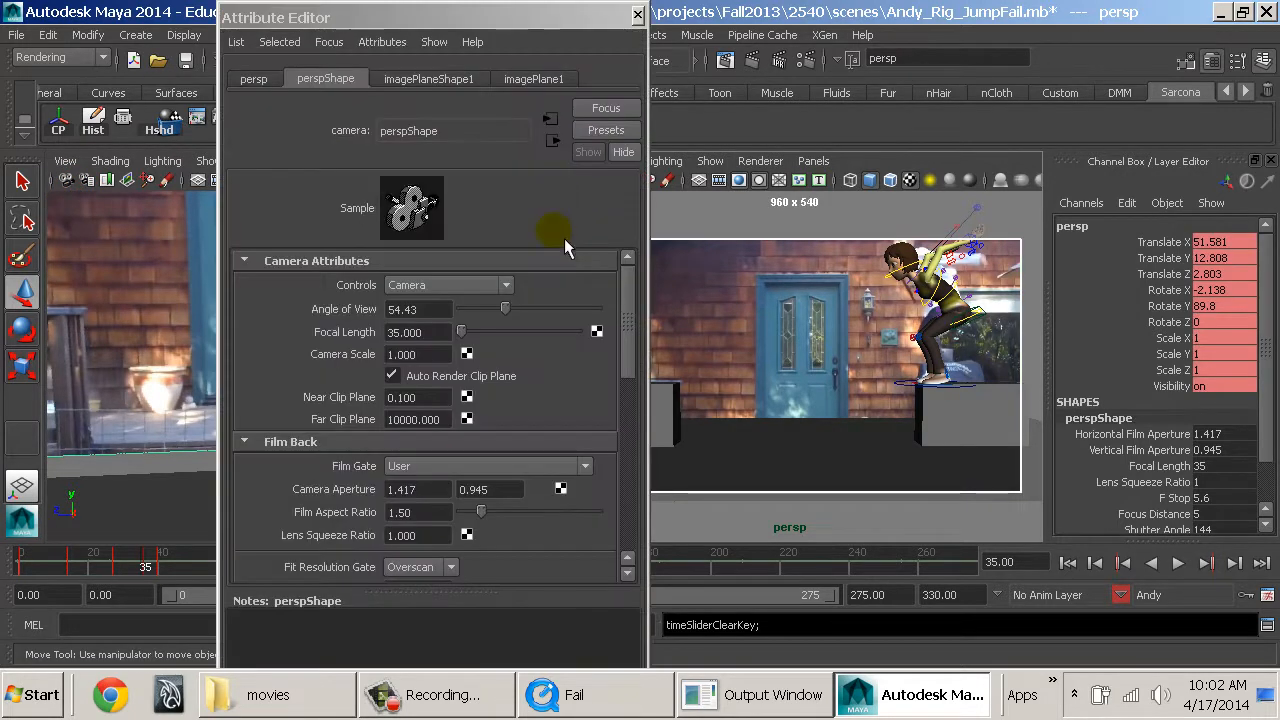
pyautogui.scroll(-3, 440, 350)
pyautogui.scroll(2, 430, 330)
pyautogui.click(392, 80)
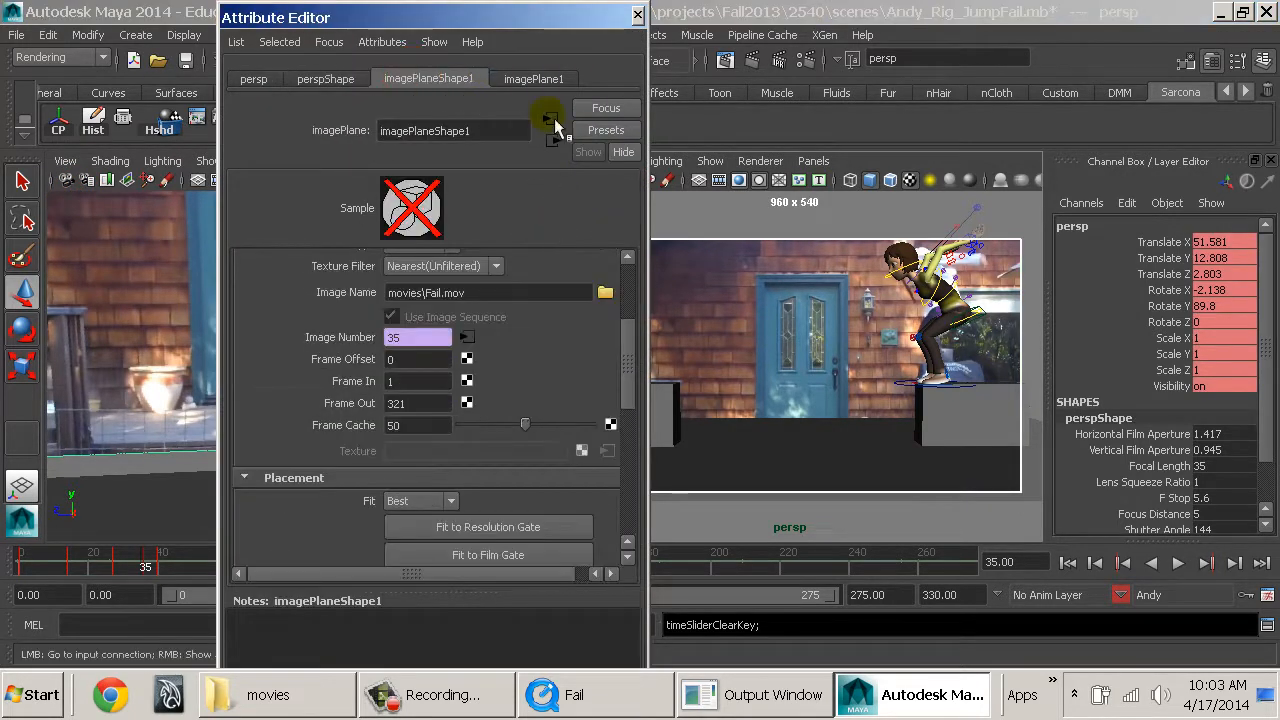
pyautogui.click(405, 381)
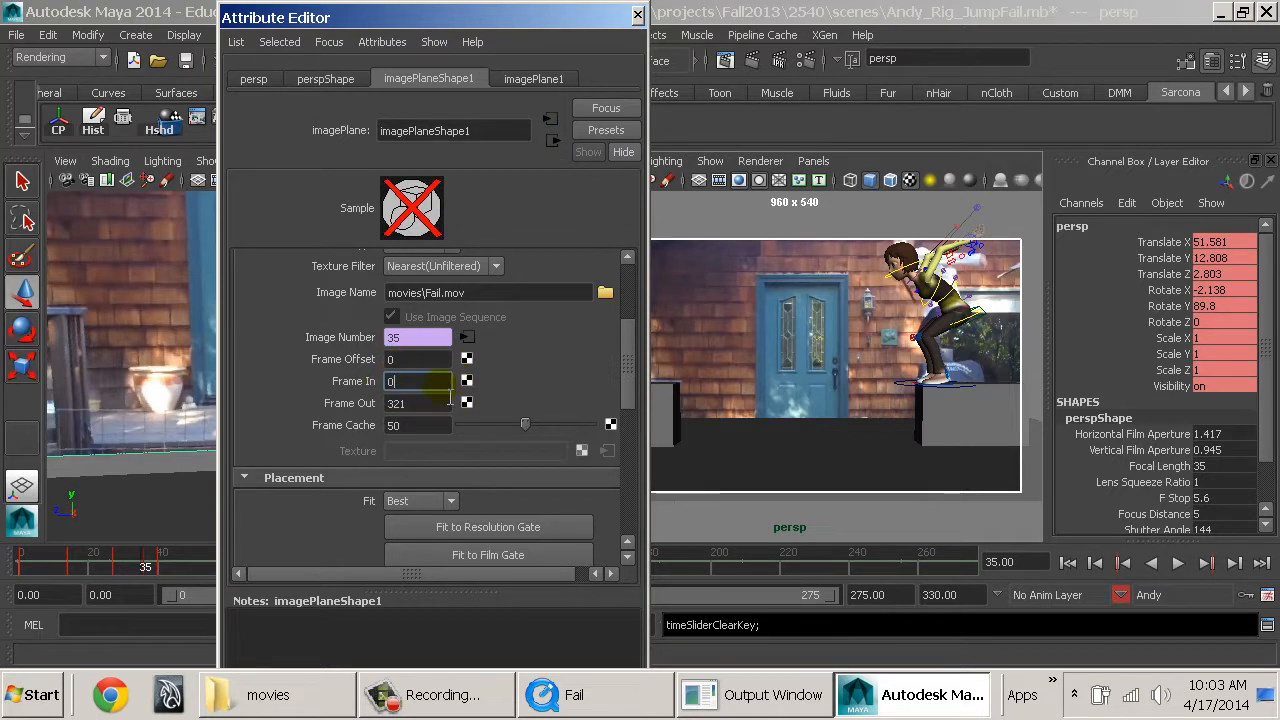
pyautogui.doubleClick(428, 406)
pyautogui.write('320')
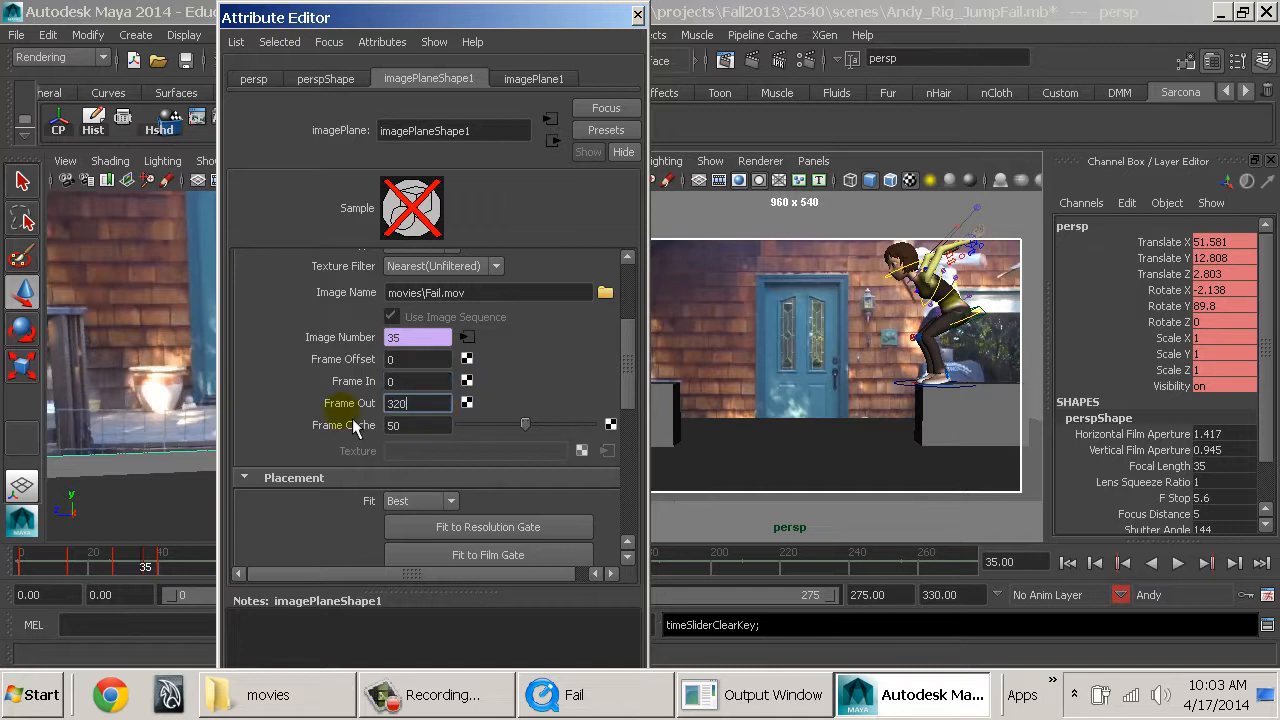
pyautogui.click(637, 15)
# Try a Frame Offset of -1 on the persp camera's Fail.mov image plane at frame 37.
pyautogui.moveTo(178, 574); pyautogui.dragTo(156, 570)
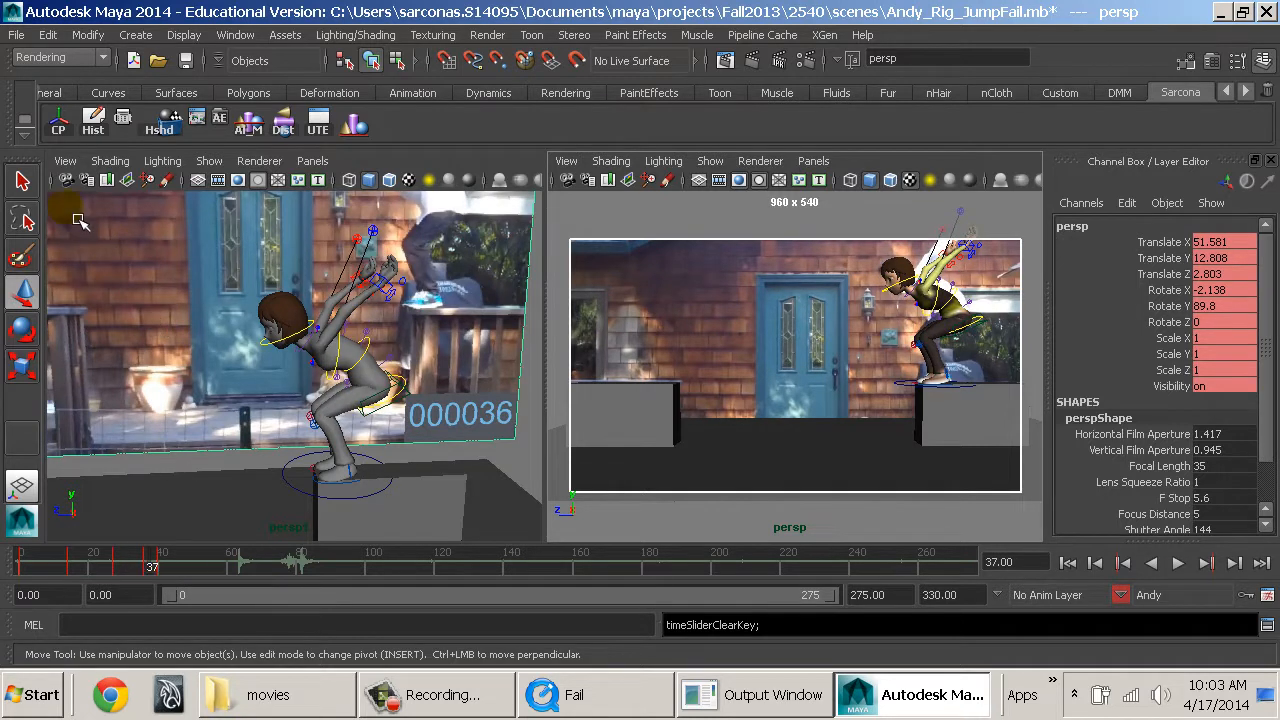
pyautogui.click(65, 179)
pyautogui.click(567, 179)
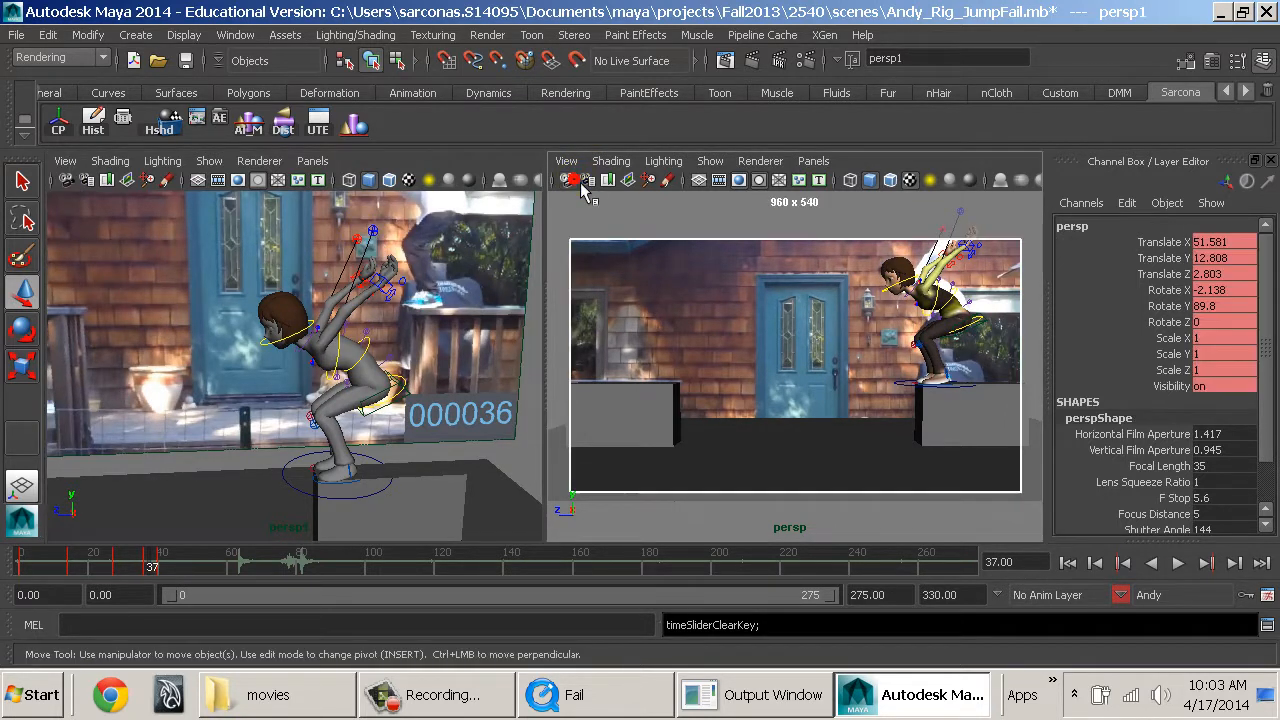
pyautogui.click(587, 179)
pyautogui.click(415, 357)
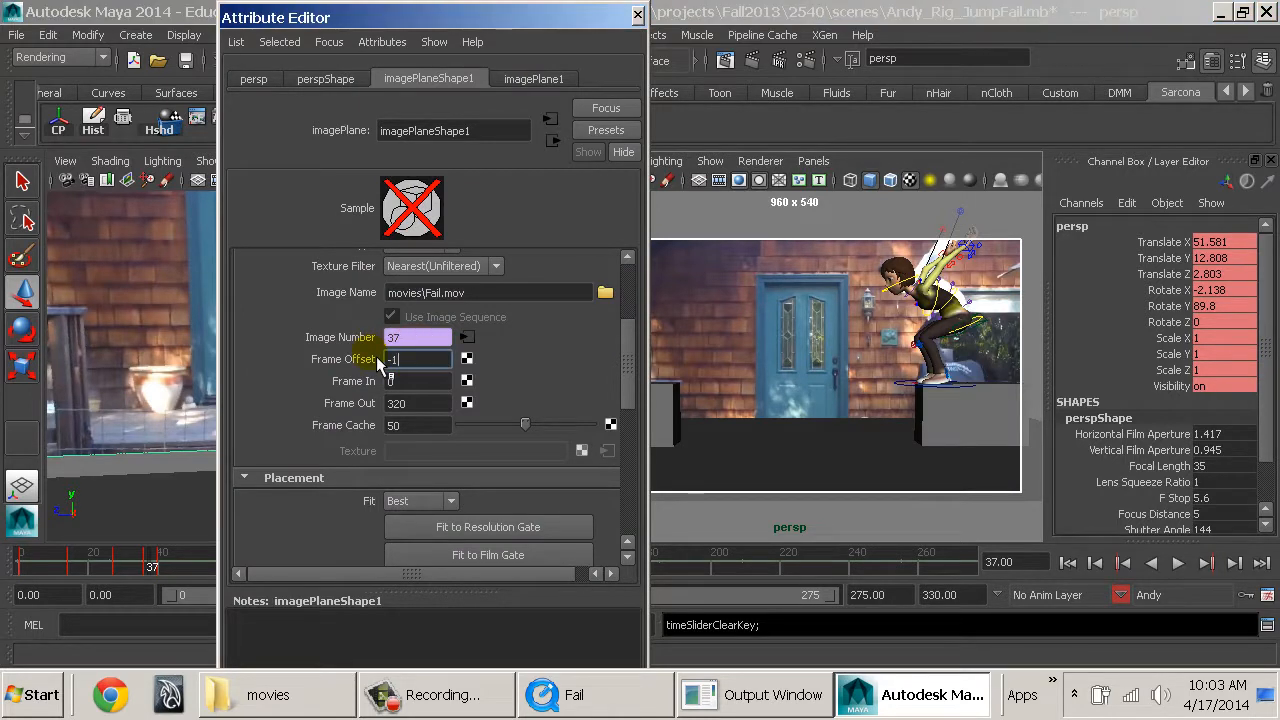
pyautogui.press('Return')
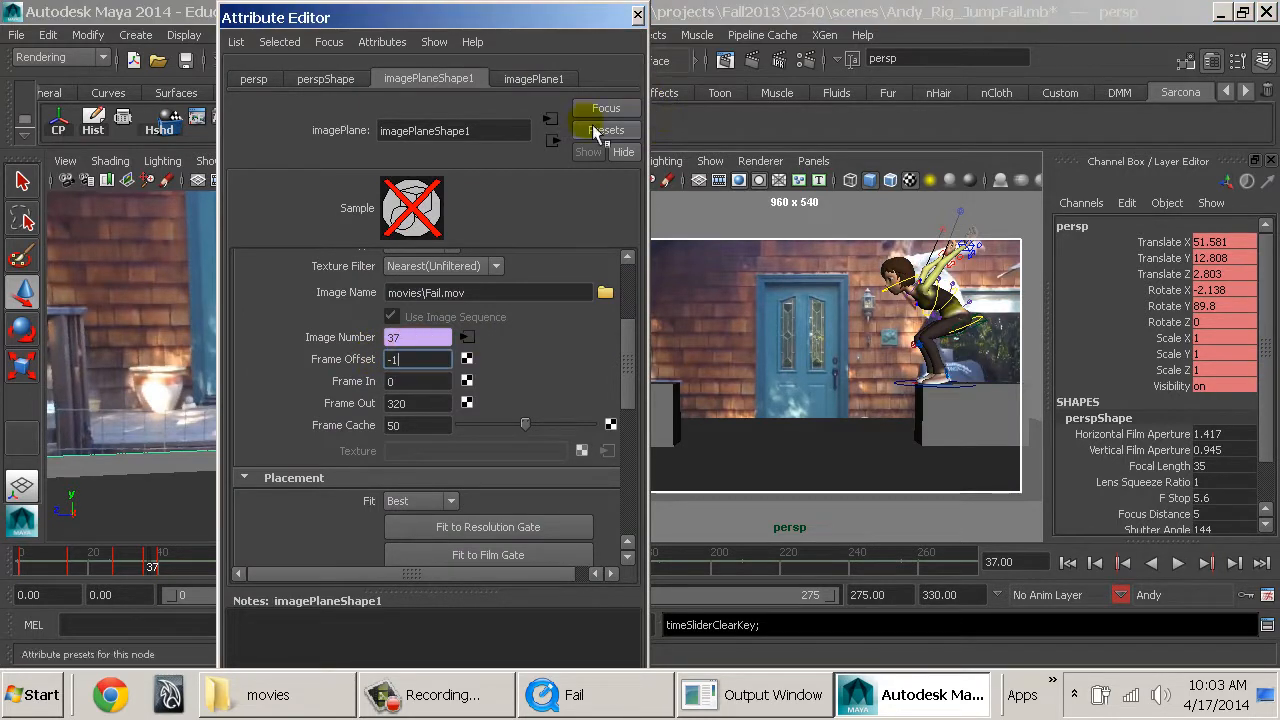
pyautogui.click(637, 16)
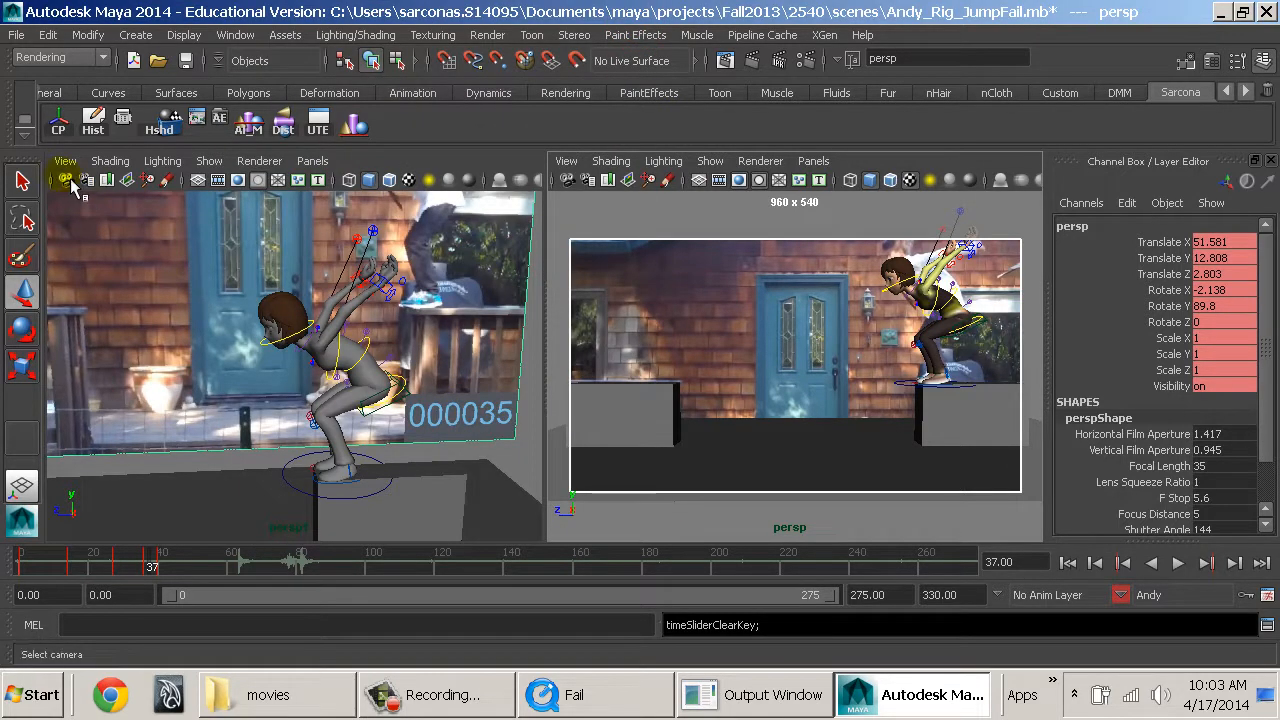
# Set the Fail.mov image plane's Frame Offset to 1.
pyautogui.hotkey('ctrl', 'a')
pyautogui.moveTo(409, 362); pyautogui.dragTo(330, 366)
pyautogui.write('1')
pyautogui.press('Tab')
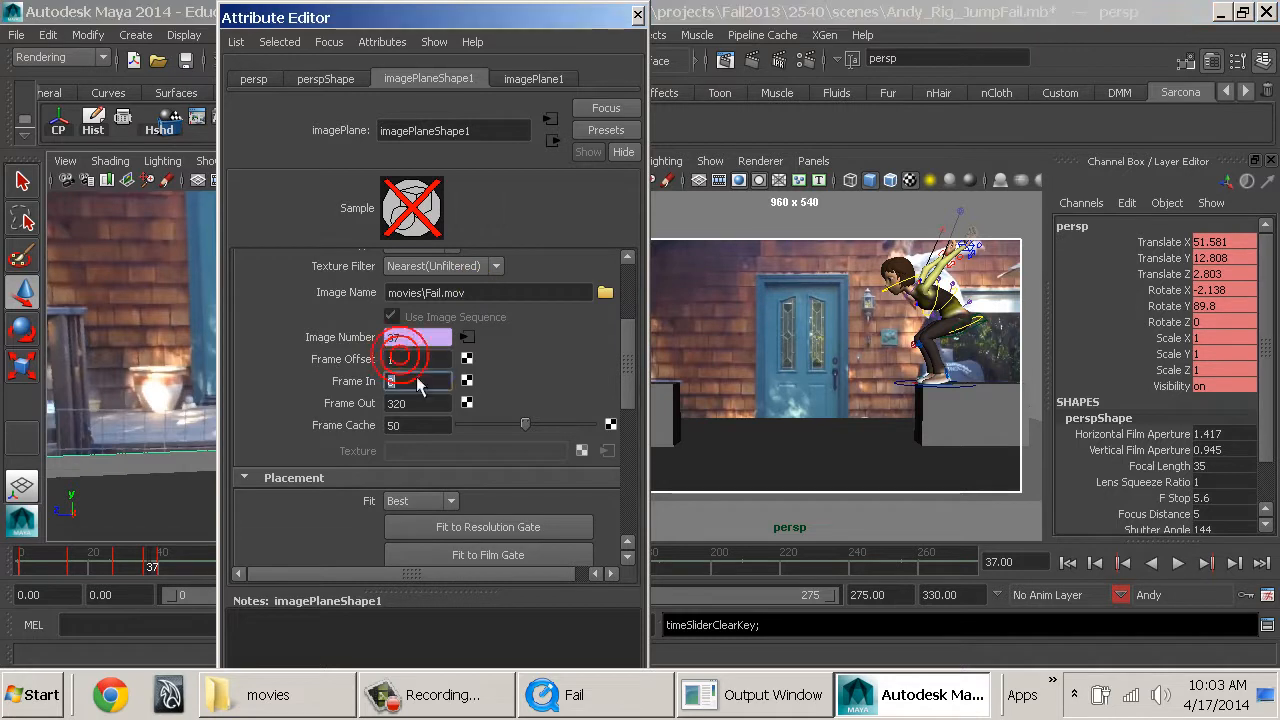
pyautogui.click(637, 16)
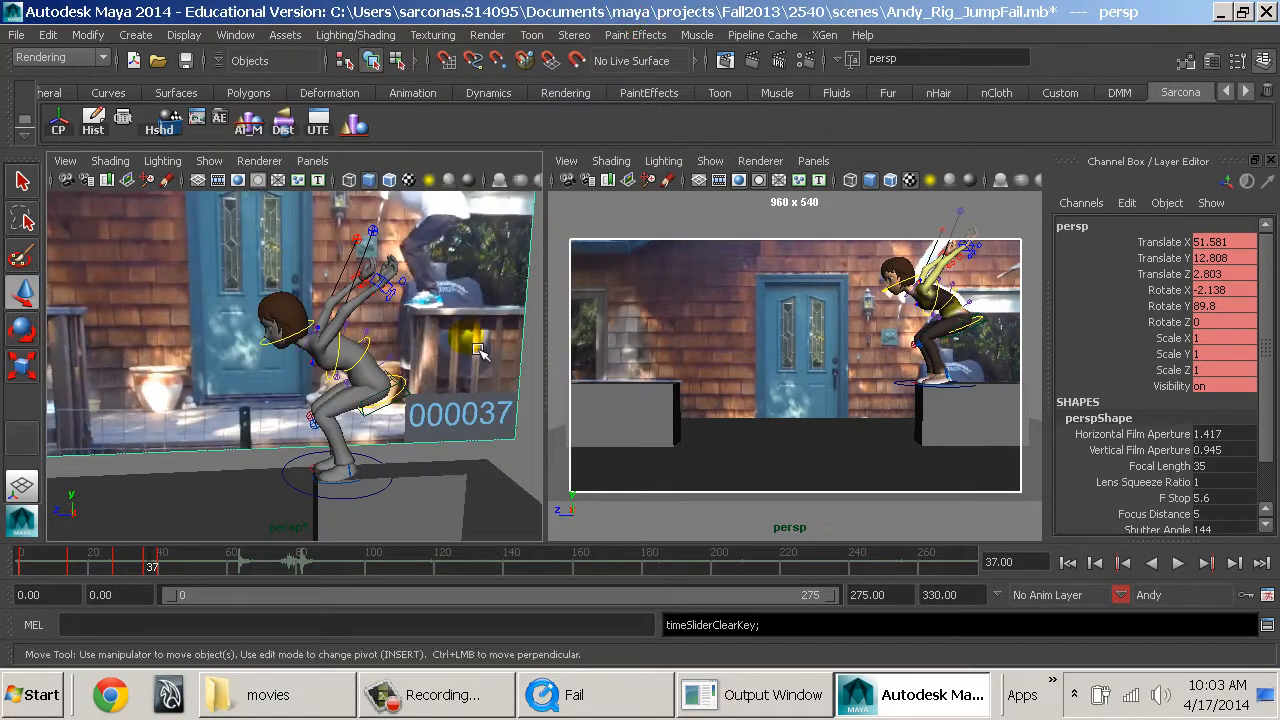
# Scrub through the jump and back to frame 36 to compare the movie's frame numbers with the timeline, and recheck the image plane's Frame Offset.
pyautogui.click(174, 566)
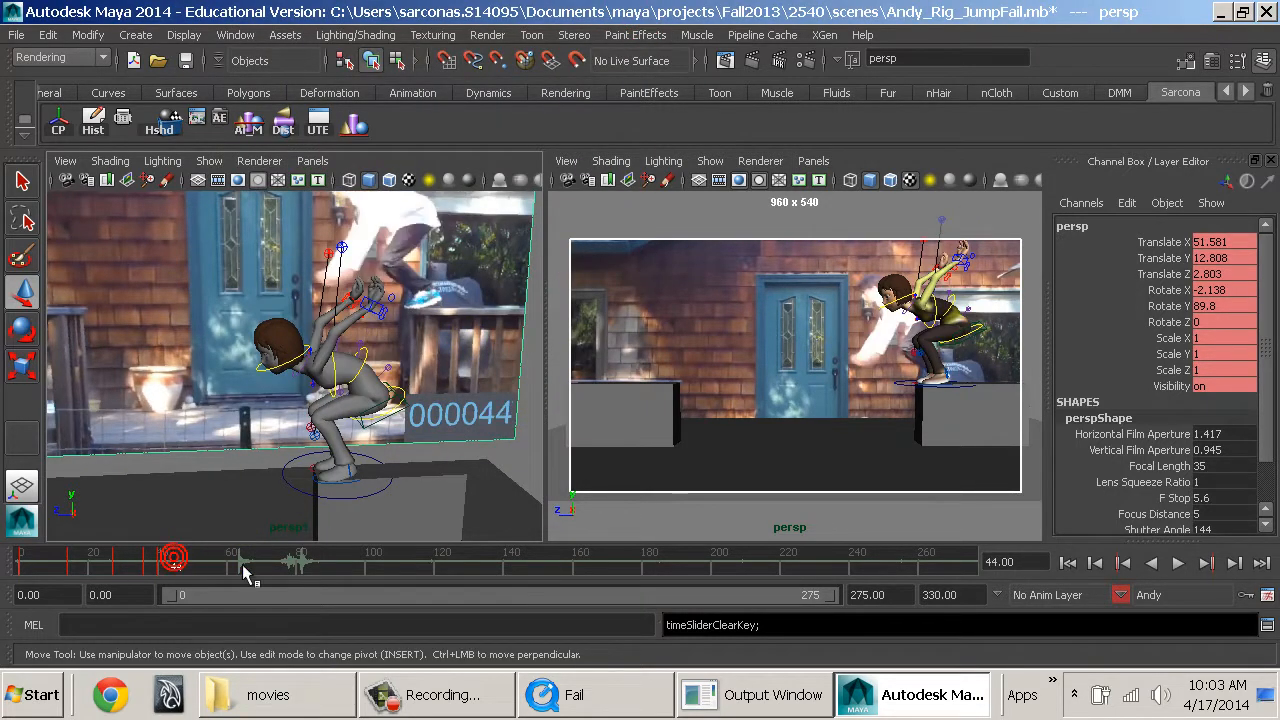
pyautogui.click(253, 568)
pyautogui.moveTo(305, 568); pyautogui.dragTo(148, 567)
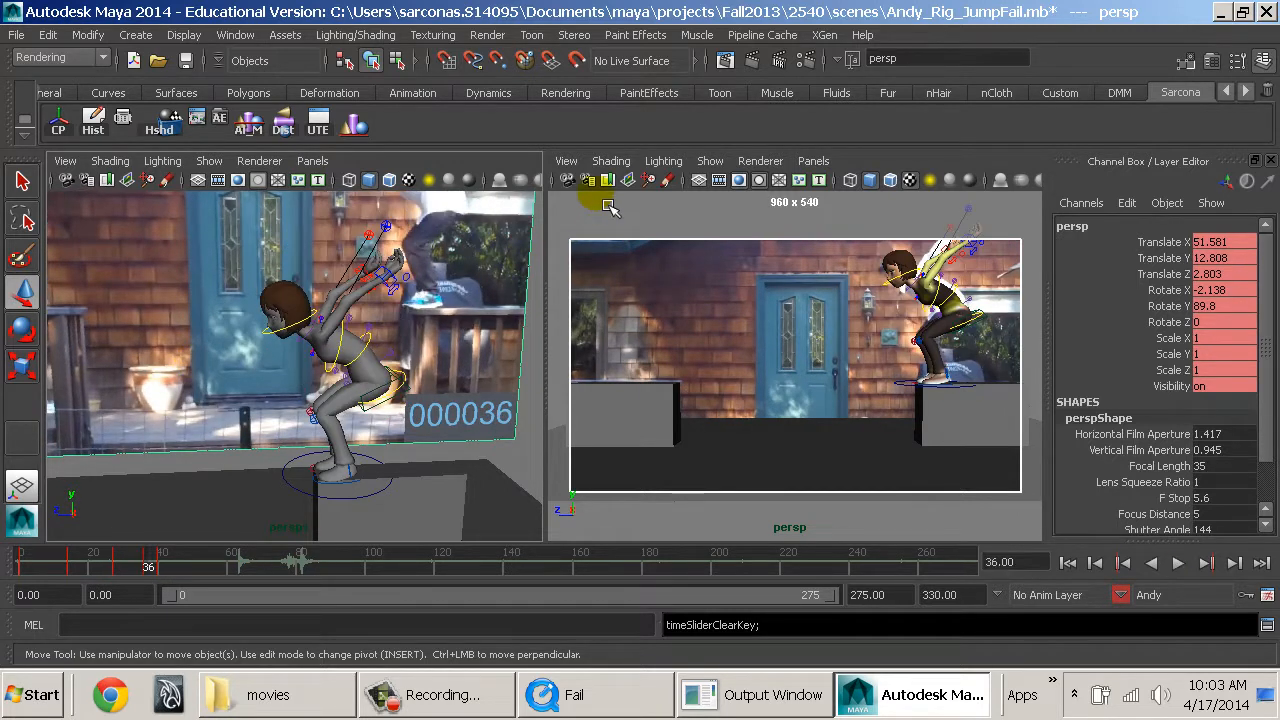
pyautogui.click(578, 182)
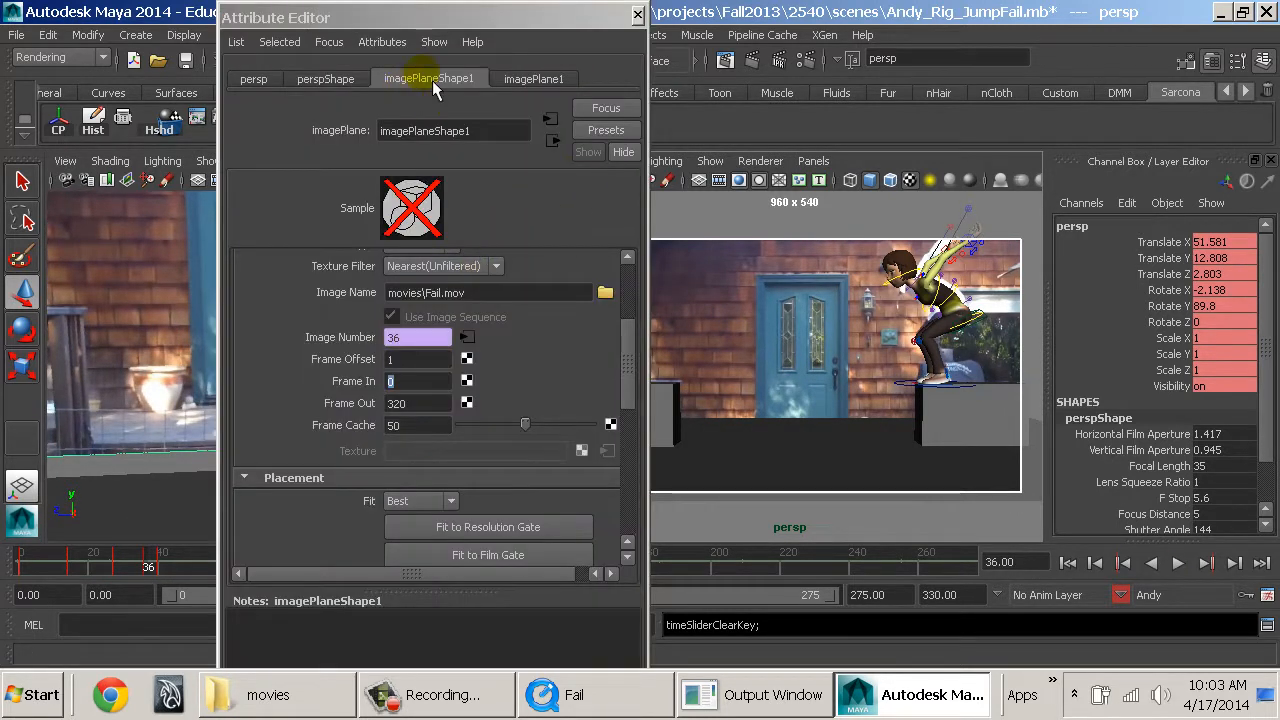
pyautogui.click(420, 362)
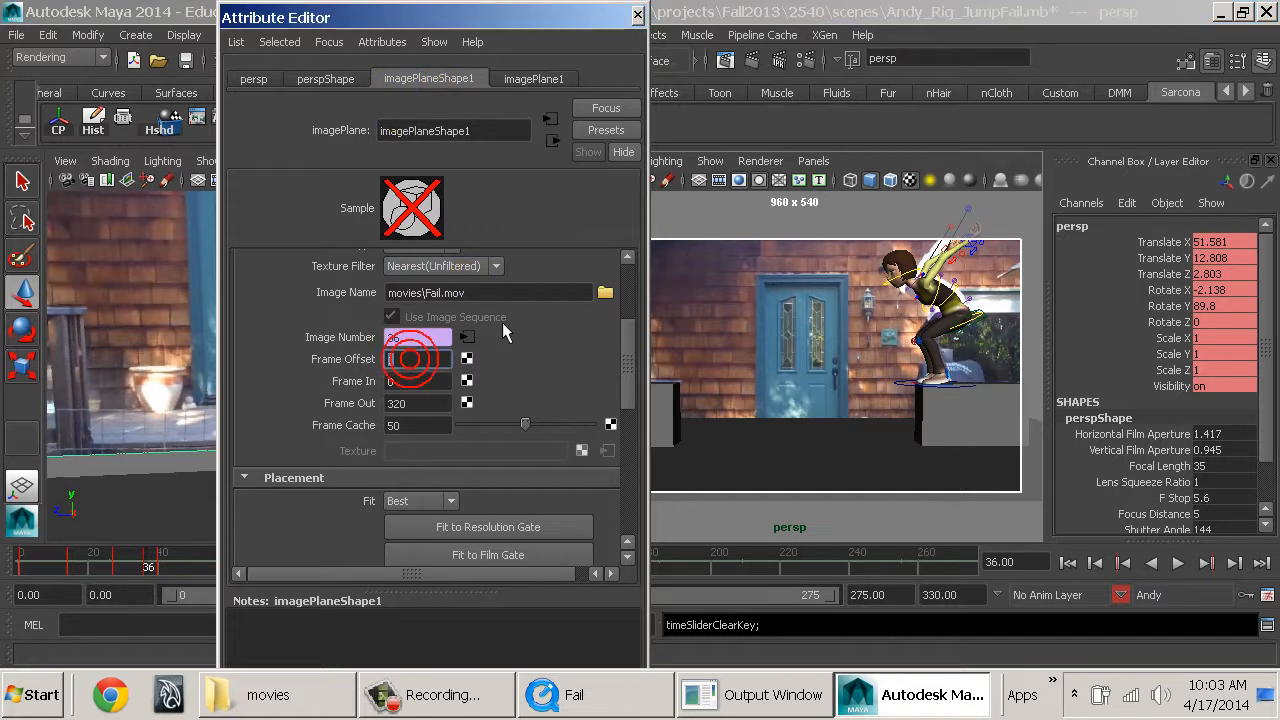
pyautogui.click(637, 15)
pyautogui.keyDown('alt'); pyautogui.moveTo(484, 382); pyautogui.dragTo(372, 485); pyautogui.keyUp('alt')
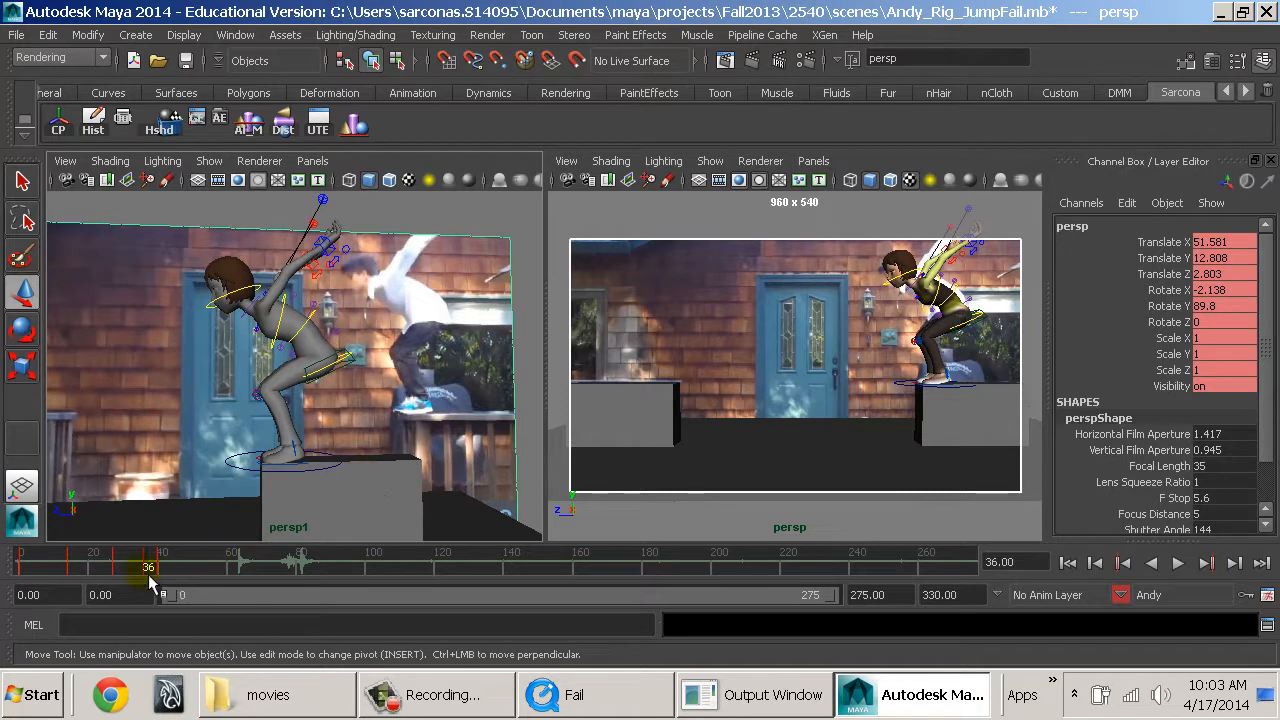
# Go to frame 49 and select both of Andy's leg IK controls at the feet.
pyautogui.moveTo(148, 574); pyautogui.dragTo(203, 597)
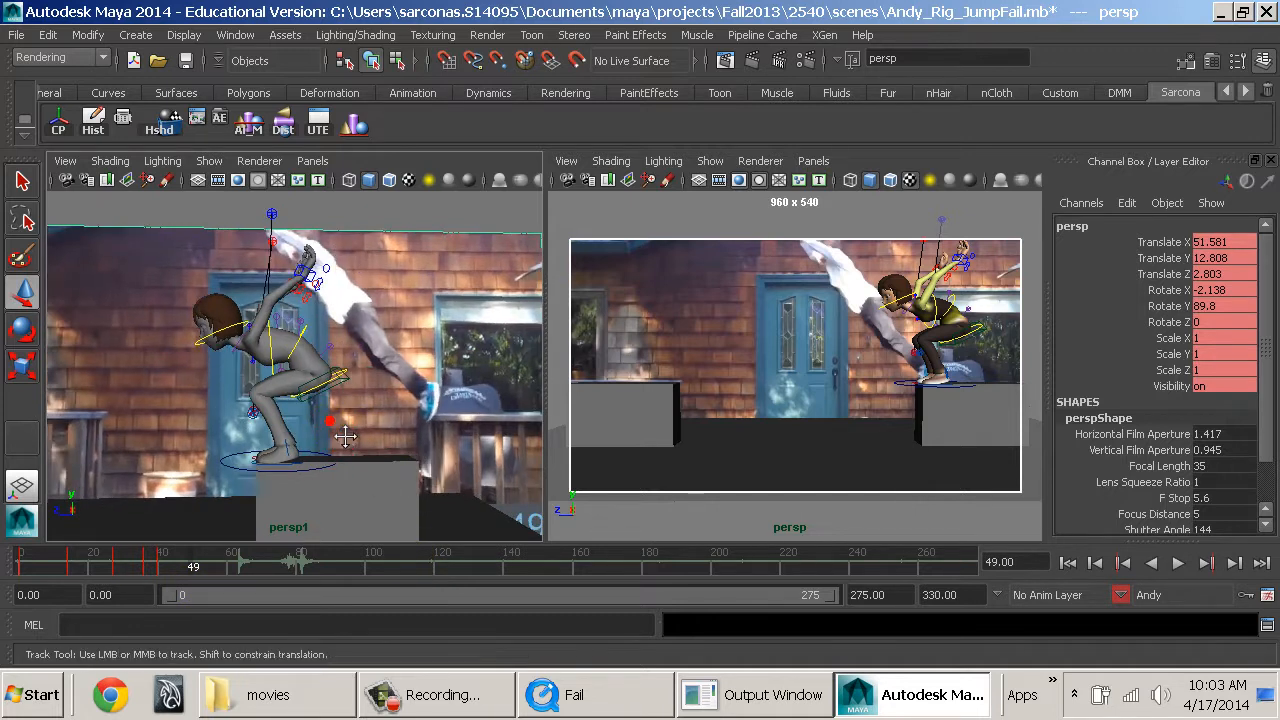
pyautogui.click(268, 483)
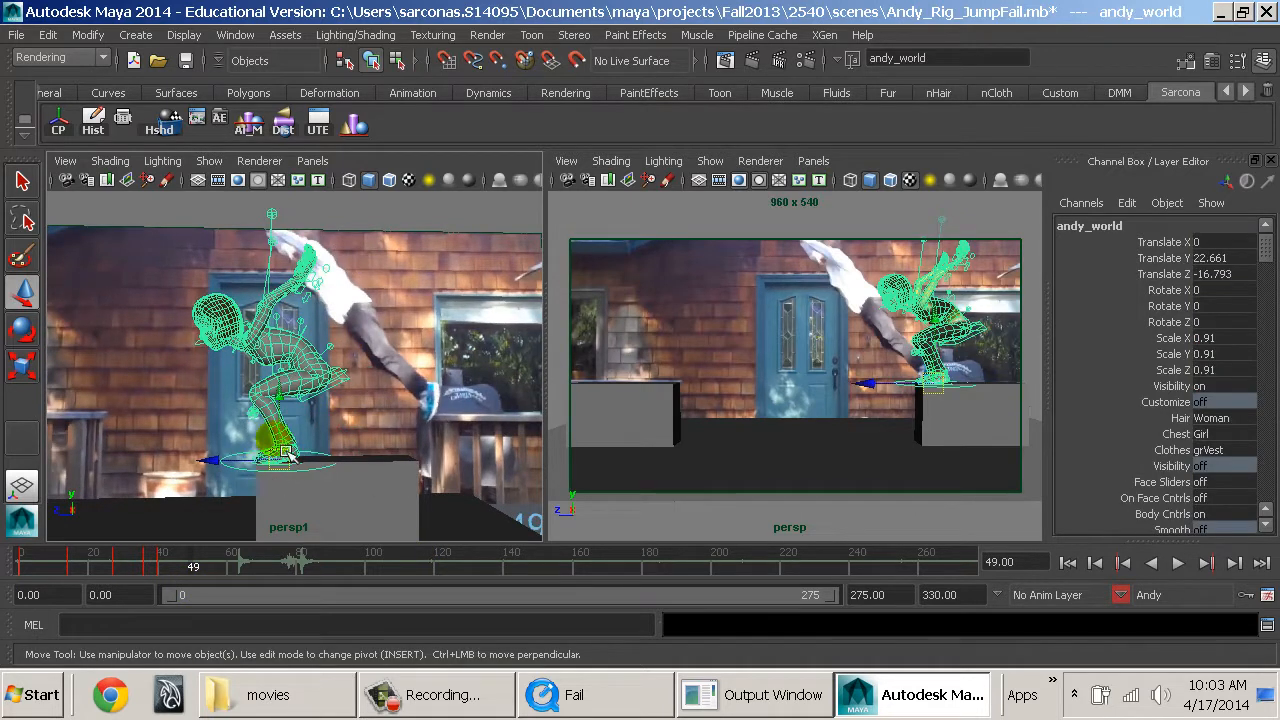
pyautogui.keyDown('alt'); pyautogui.moveTo(325, 410); pyautogui.dragTo(401, 435, button='right'); pyautogui.keyUp('alt')
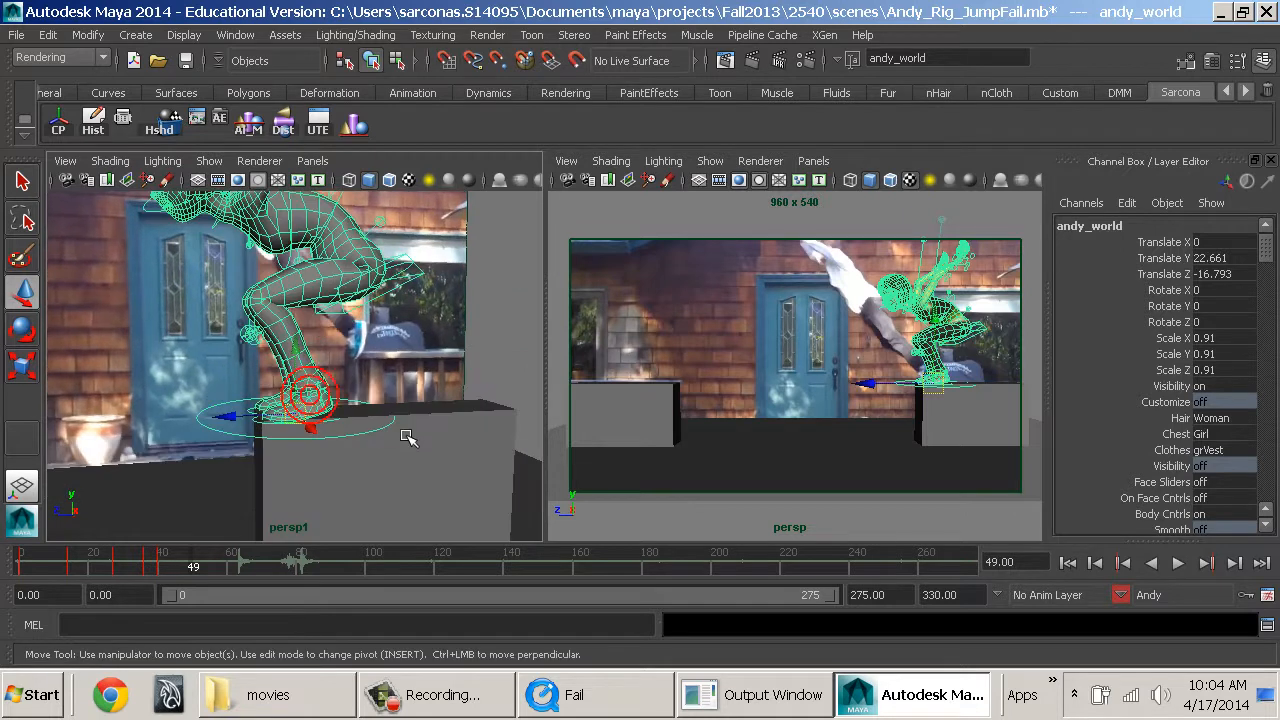
pyautogui.click(400, 437)
pyautogui.click(397, 439)
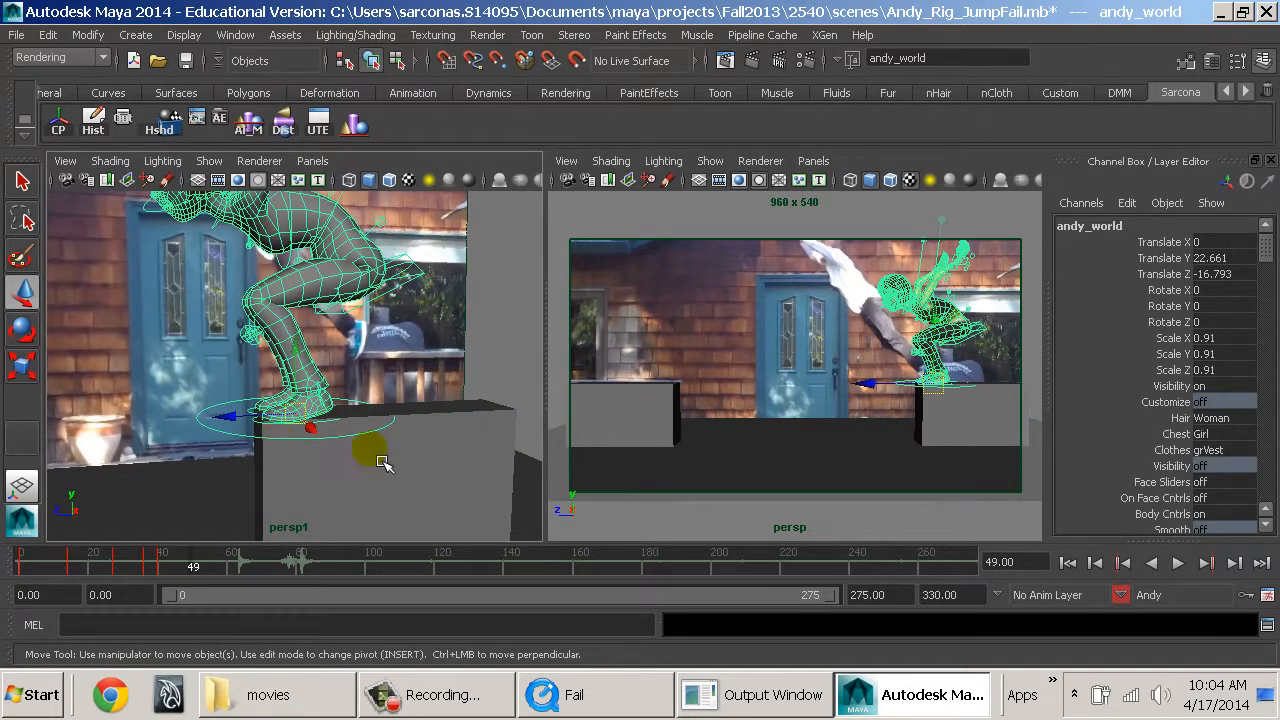
pyautogui.click(268, 426)
pyautogui.press('q')
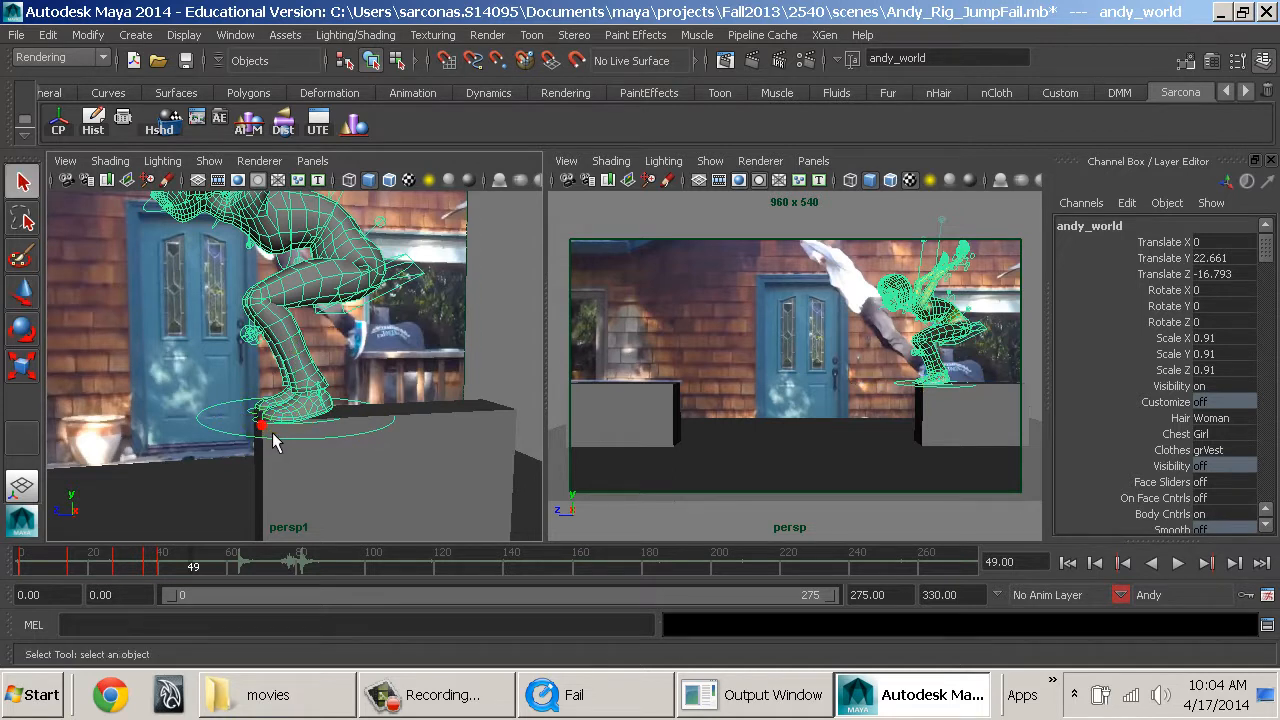
pyautogui.click(270, 436)
pyautogui.click(260, 425)
pyautogui.hotkey('ctrl', 'z')
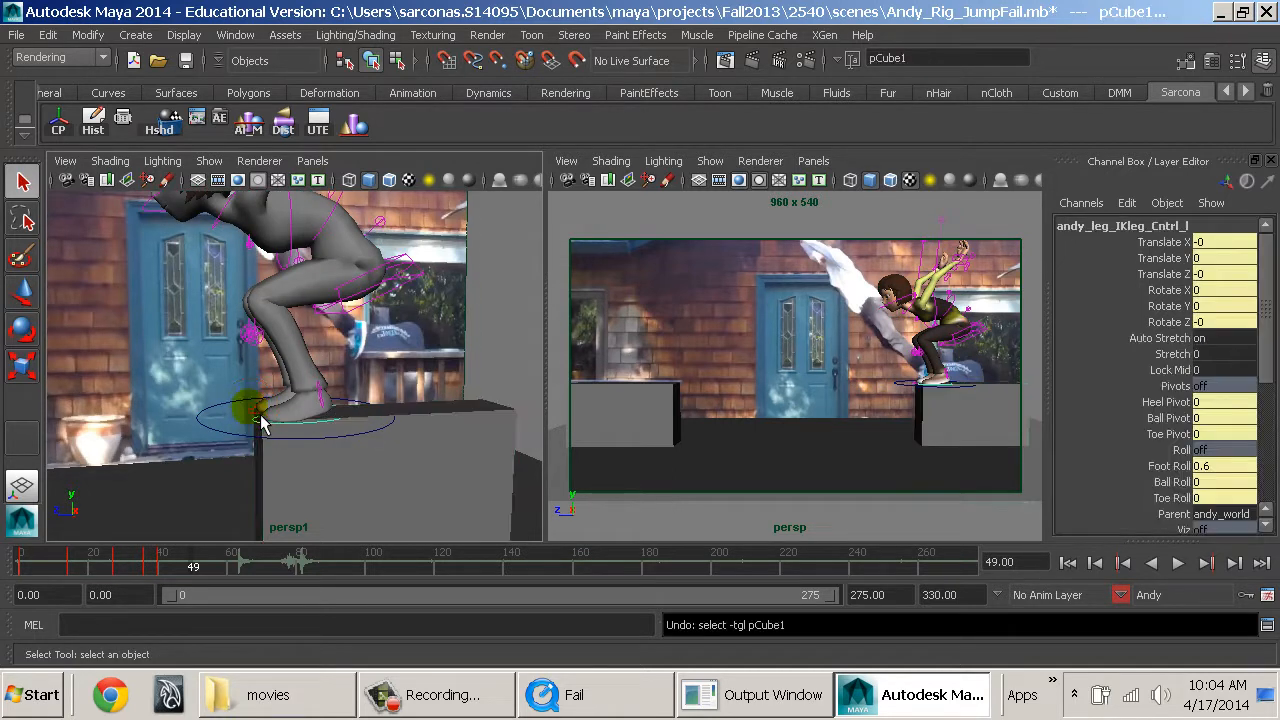
pyautogui.click(258, 424)
# Try to lift Andy's heels with a Foot Roll of 4 on both leg IK controls.
pyautogui.click(1175, 467)
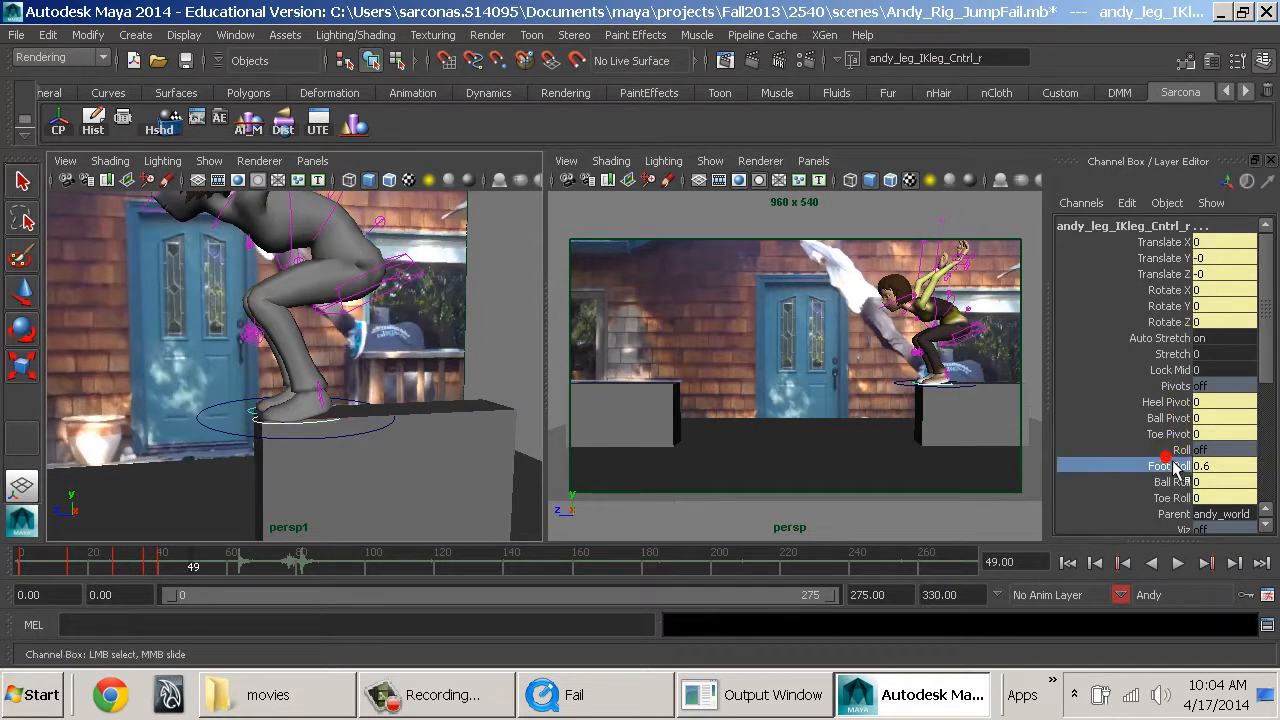
pyautogui.moveTo(613, 420); pyautogui.dragTo(466, 450, button='middle')
pyautogui.click(1172, 498)
pyautogui.hotkey('ctrl', 'z')
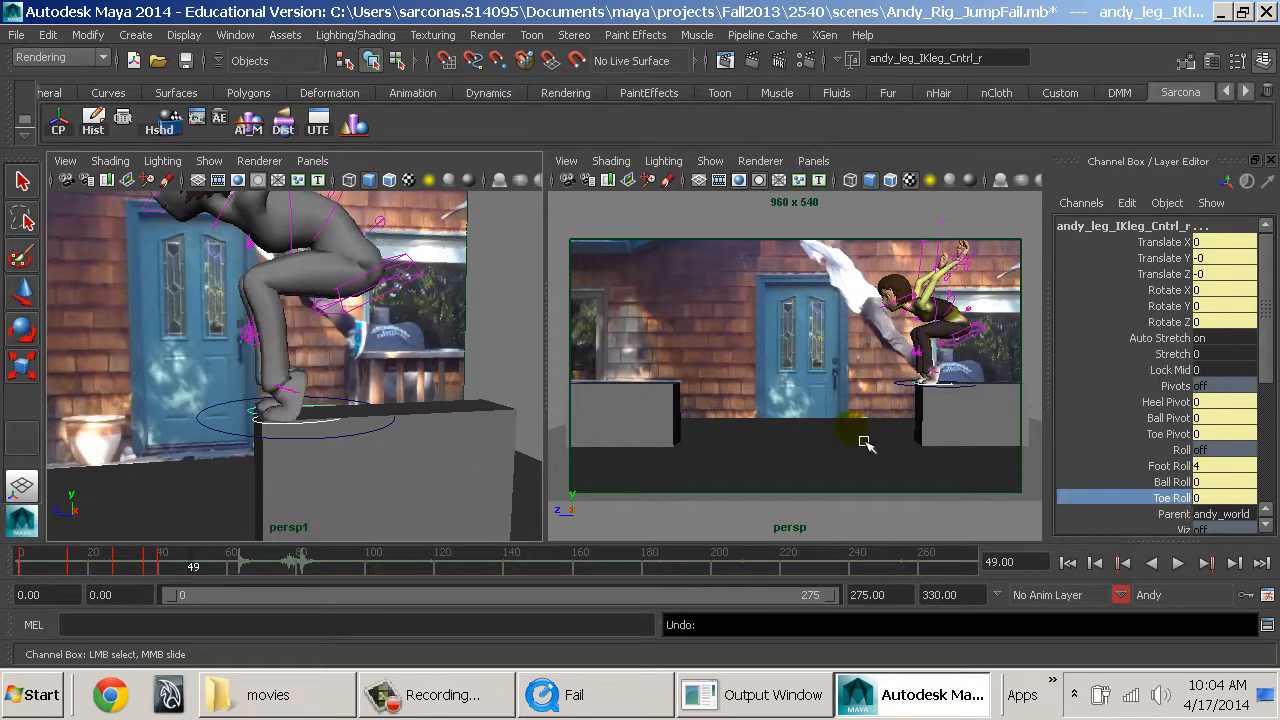
pyautogui.hotkey('ctrl', 'z')
# Set Foot Roll and Ball Roll to 0 and Toe Roll to 4 on both leg IK controls.
pyautogui.click(1204, 482)
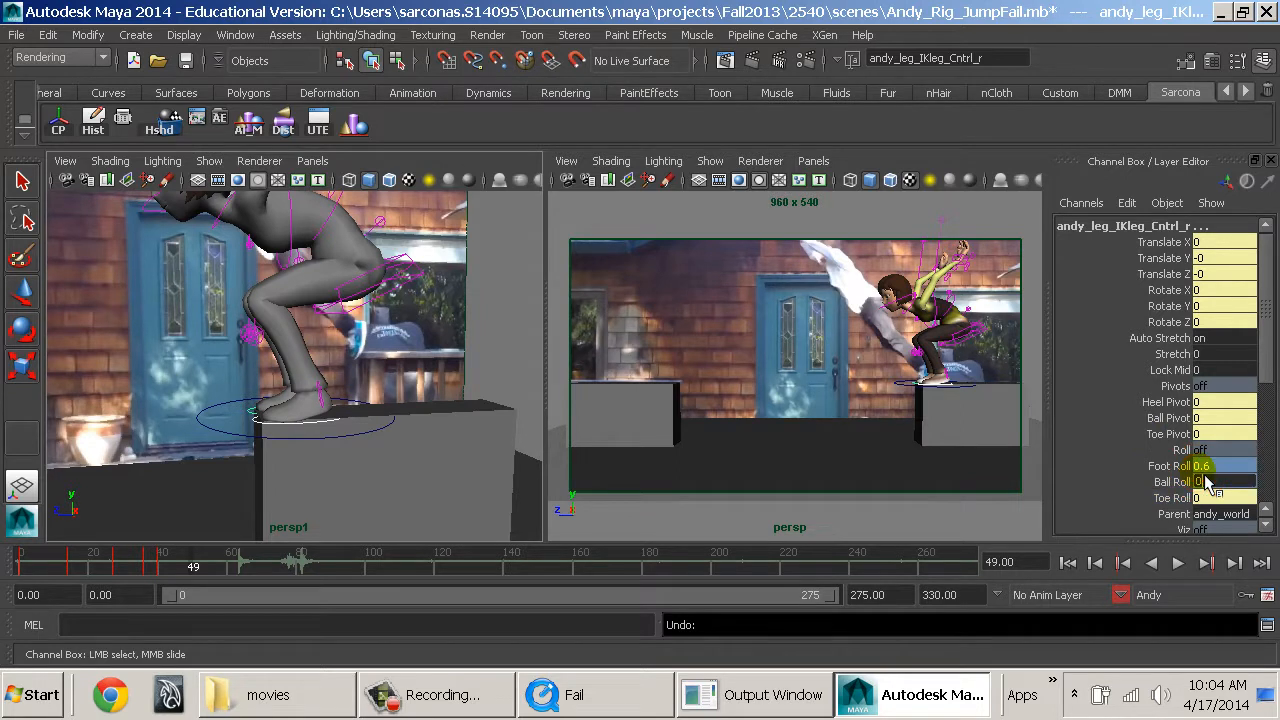
pyautogui.write('0')
pyautogui.press('Return')
pyautogui.click(1178, 498)
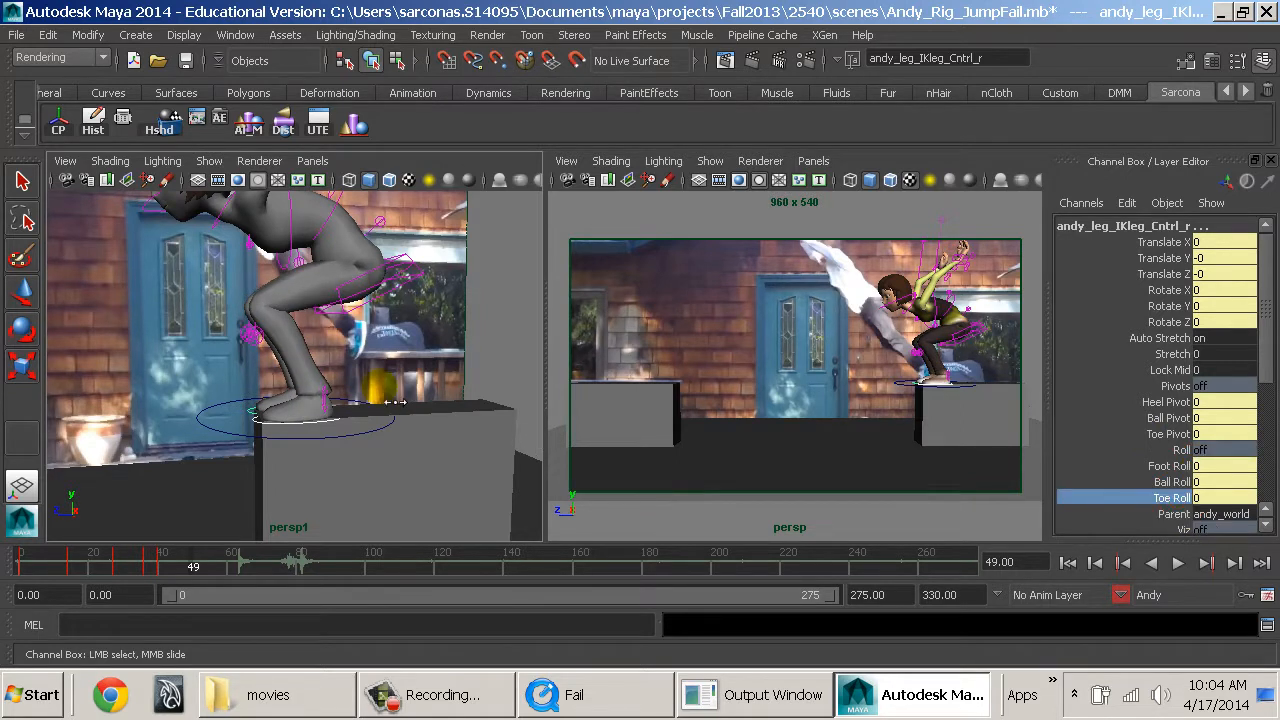
pyautogui.moveTo(396, 402); pyautogui.dragTo(426, 420, button='middle')
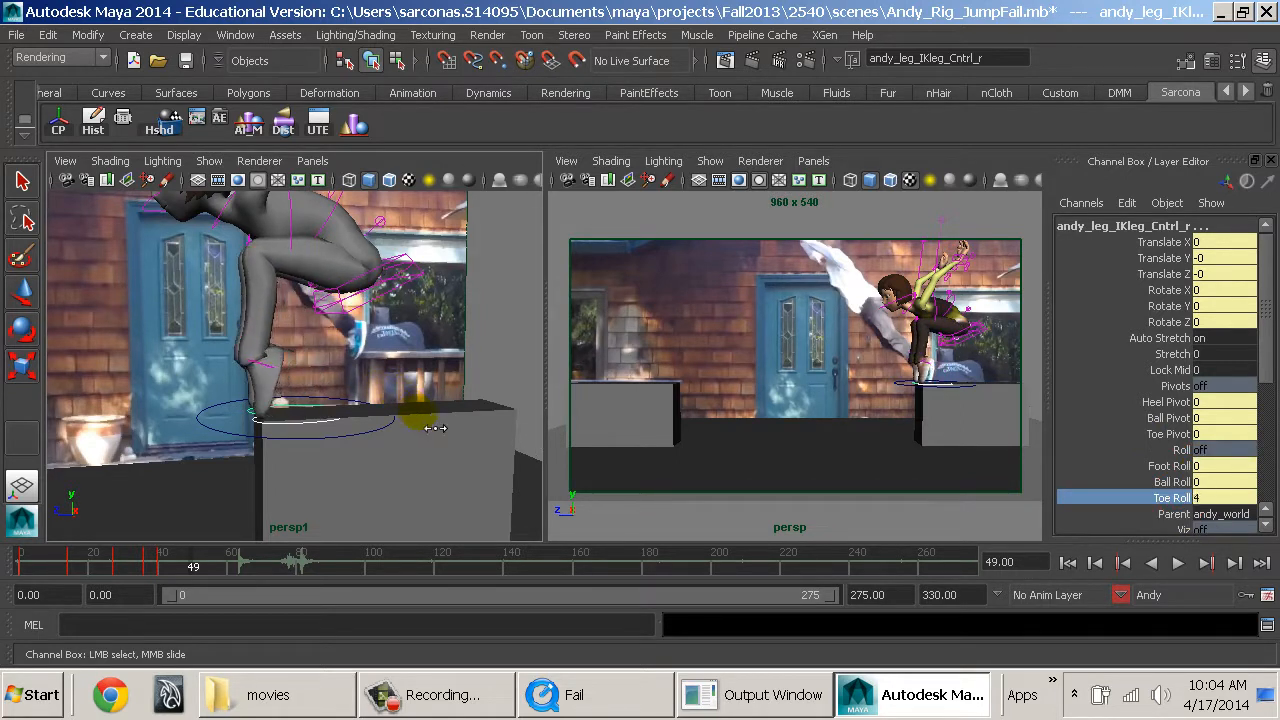
# Move the spine root control forward and up to Translate Y -0.475 and Translate Z 9.836, stretching Andy's legs off the block.
pyautogui.keyDown('alt'); pyautogui.moveTo(435, 428); pyautogui.dragTo(476, 377); pyautogui.keyUp('alt')
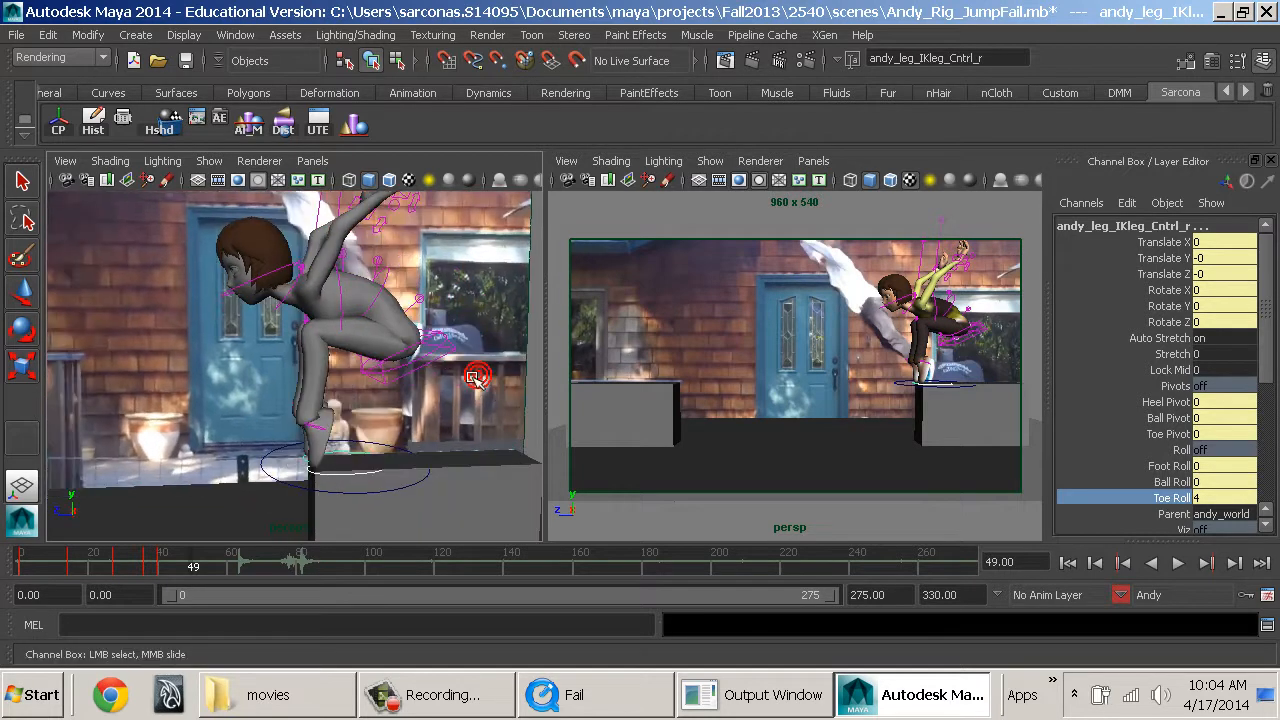
pyautogui.click(462, 352)
pyautogui.press('w')
pyautogui.click(423, 362)
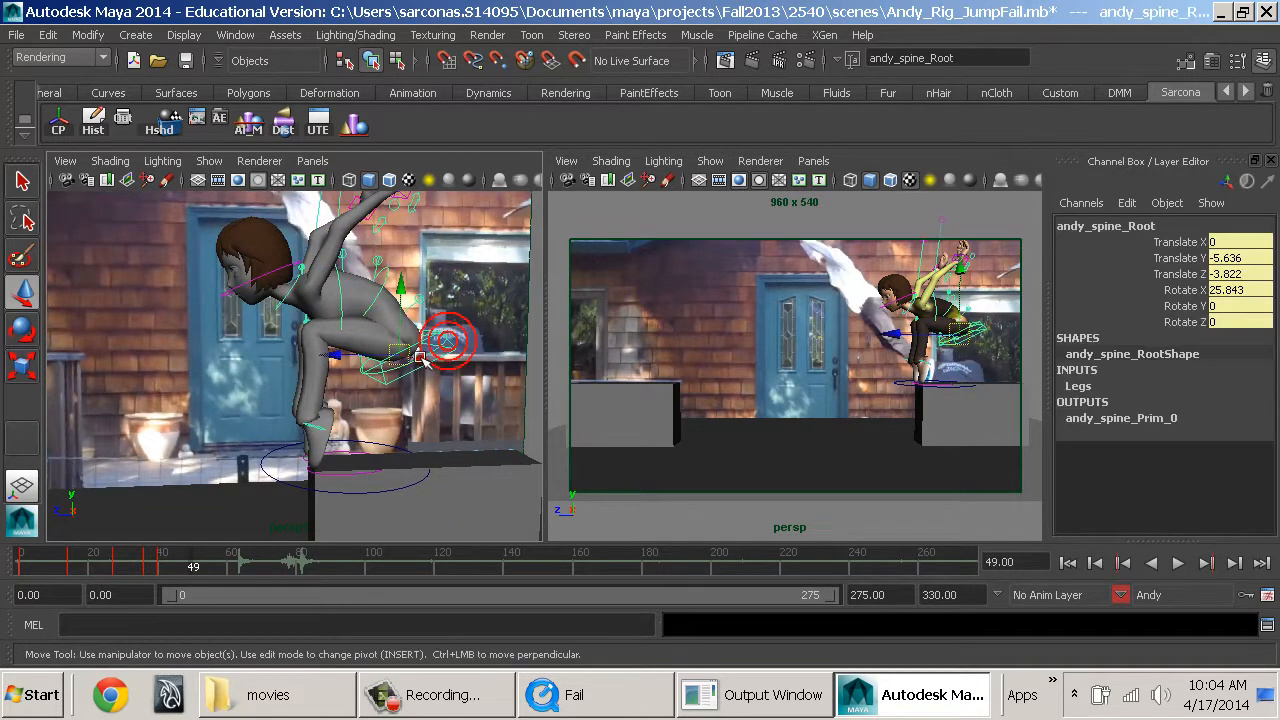
pyautogui.moveTo(380, 368); pyautogui.dragTo(179, 378)
pyautogui.keyDown('alt'); pyautogui.moveTo(368, 381); pyautogui.dragTo(478, 398, button='middle'); pyautogui.keyUp('alt')
pyautogui.keyDown('alt'); pyautogui.moveTo(478, 398); pyautogui.dragTo(438, 420, button='right'); pyautogui.keyUp('alt')
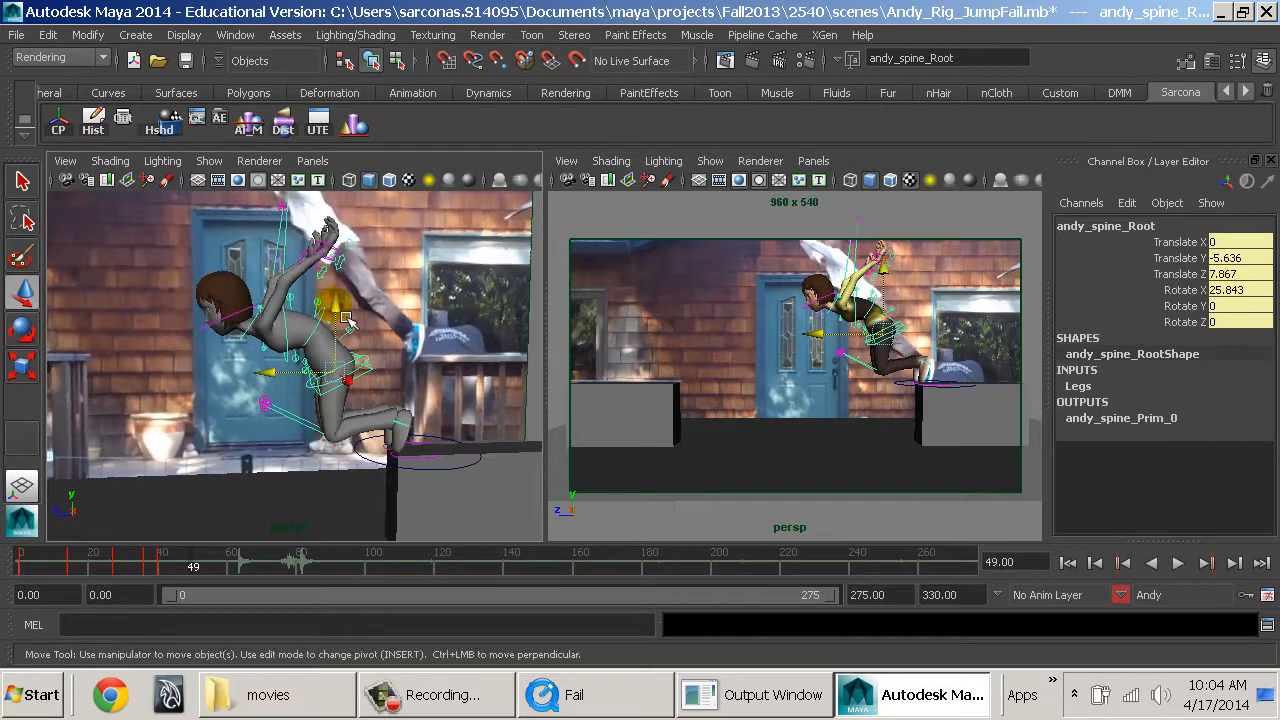
pyautogui.moveTo(341, 309); pyautogui.dragTo(268, 331)
pyautogui.keyDown('alt'); pyautogui.moveTo(362, 340); pyautogui.dragTo(435, 423); pyautogui.keyUp('alt')
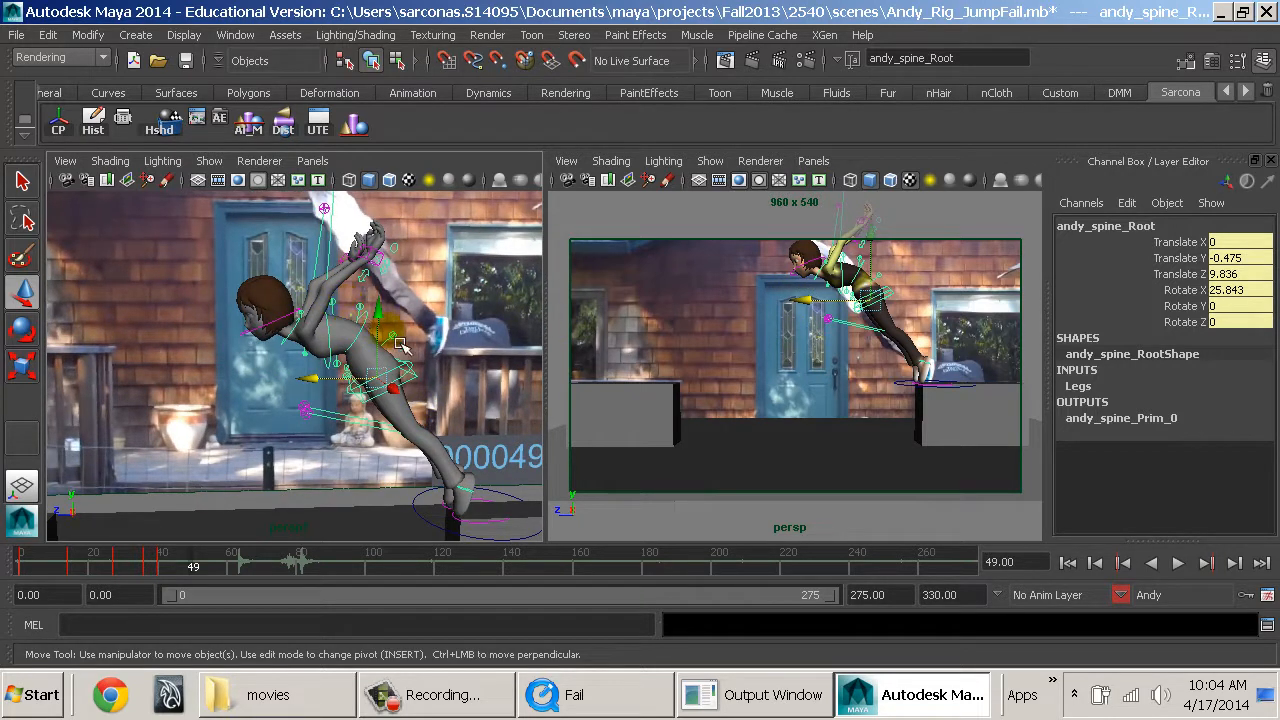
# Try straightening the hips by setting the spine root control's Rotate X to 0.
pyautogui.keyDown('alt'); pyautogui.moveTo(425, 360); pyautogui.dragTo(476, 416); pyautogui.keyUp('alt')
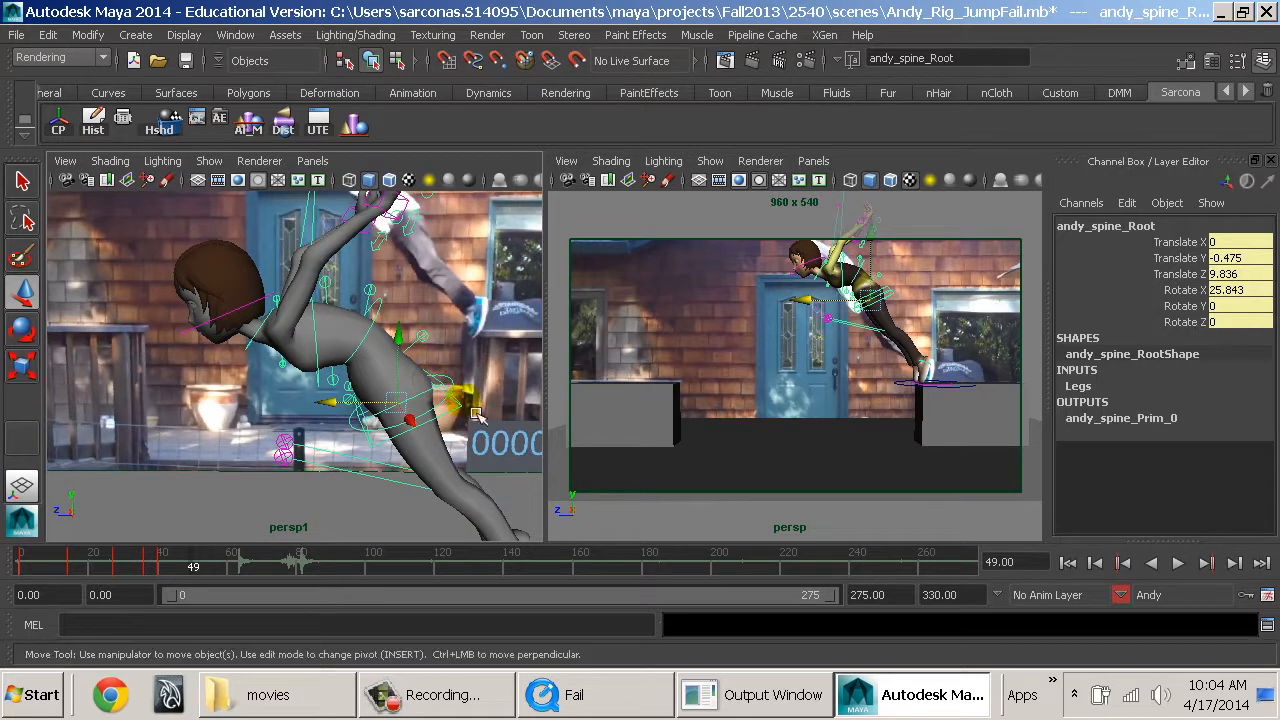
pyautogui.write('0')
pyautogui.press('Return')
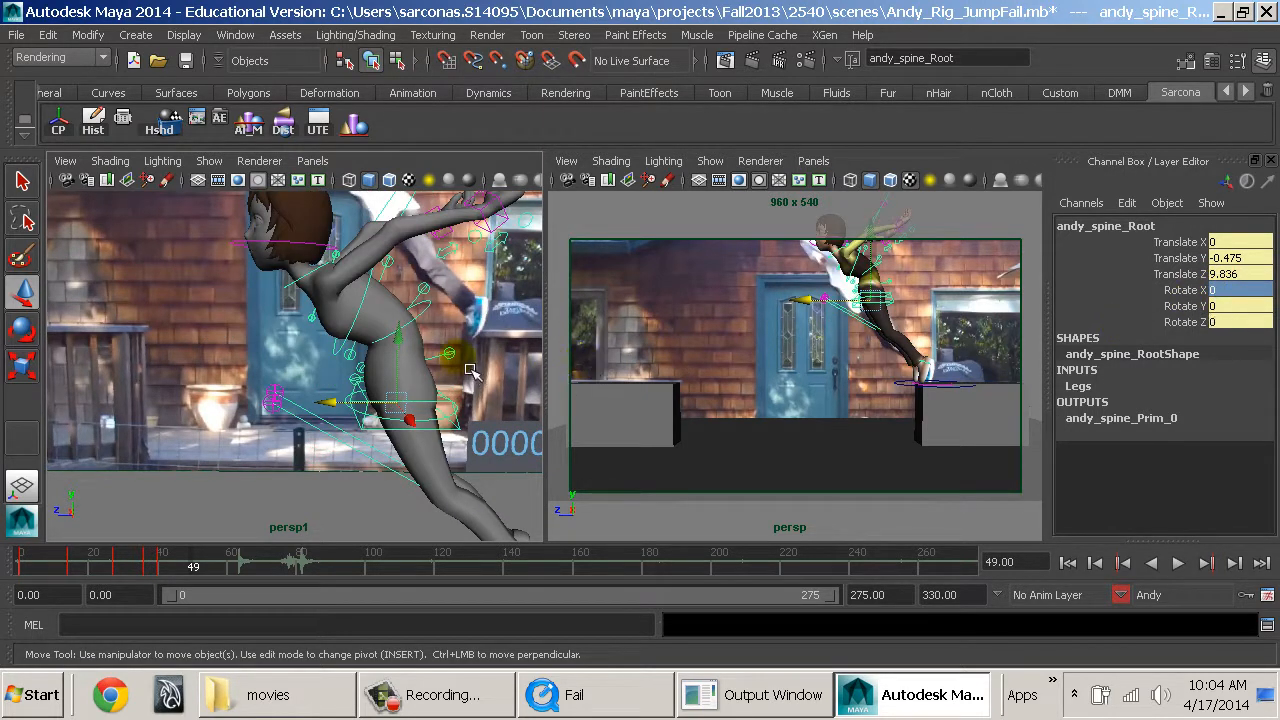
pyautogui.keyDown('alt'); pyautogui.moveTo(463, 370); pyautogui.dragTo(448, 325); pyautogui.keyUp('alt')
pyautogui.press('e')
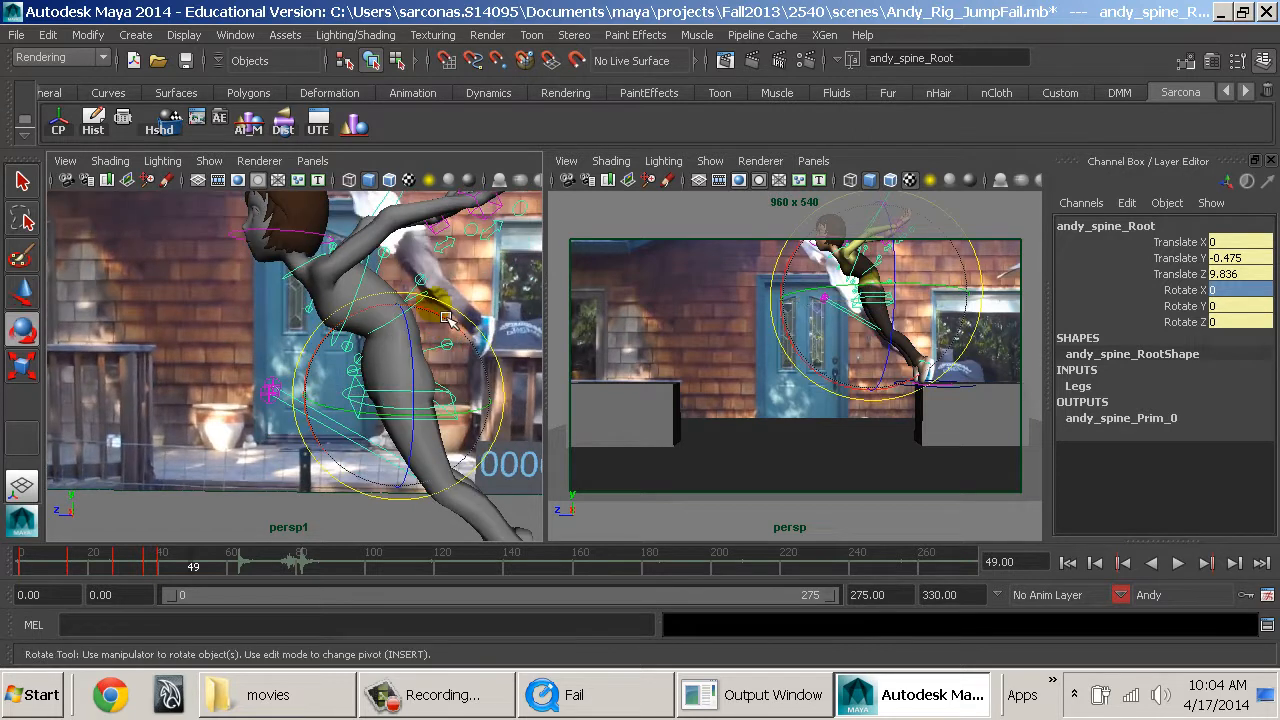
pyautogui.hotkey('ctrl', 'z')
pyautogui.press('q')
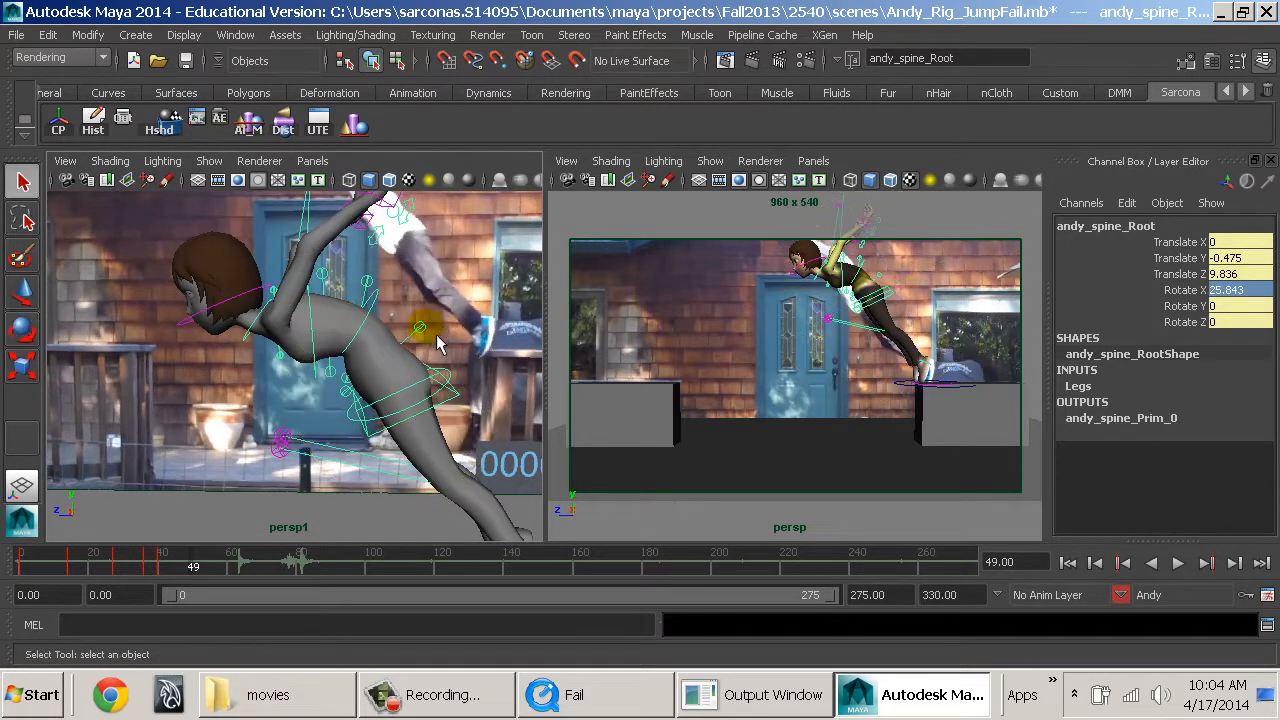
# Set Rotate X, Y and Z to 0 on the spine FK controls to straighten Andy's back.
pyautogui.click(436, 334)
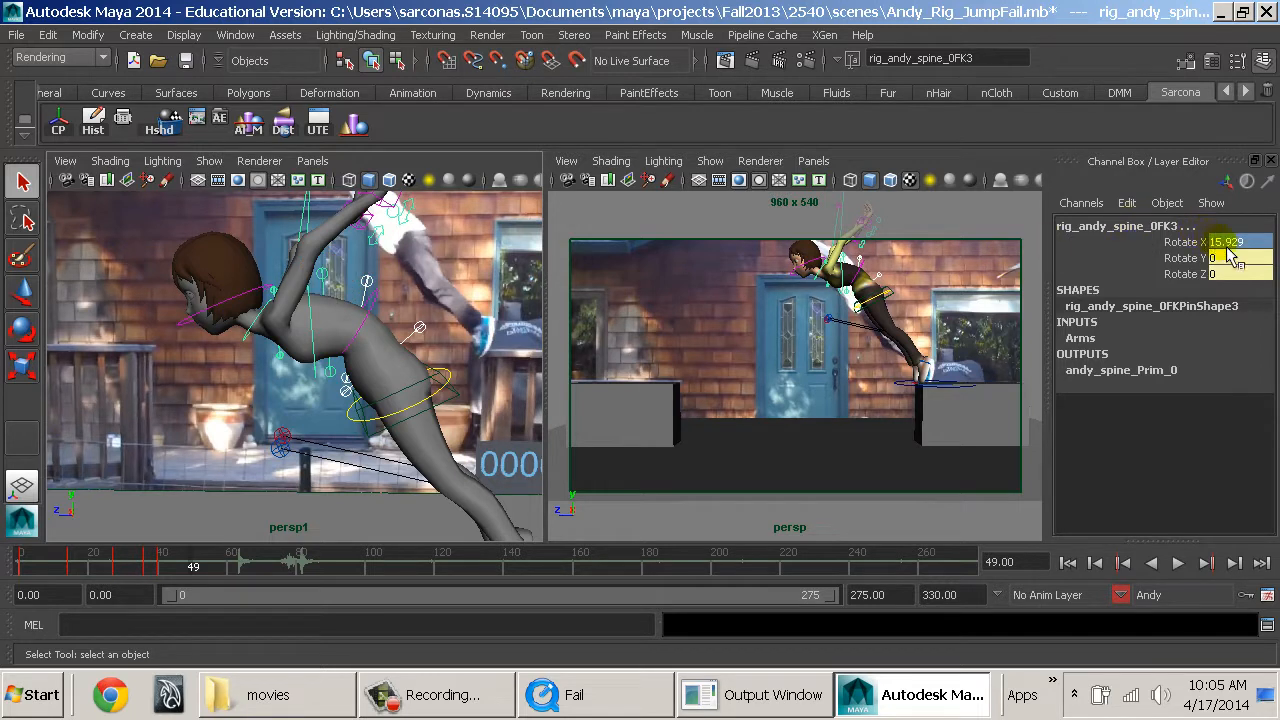
pyautogui.moveTo(1224, 242); pyautogui.dragTo(1240, 282)
pyautogui.press('Return')
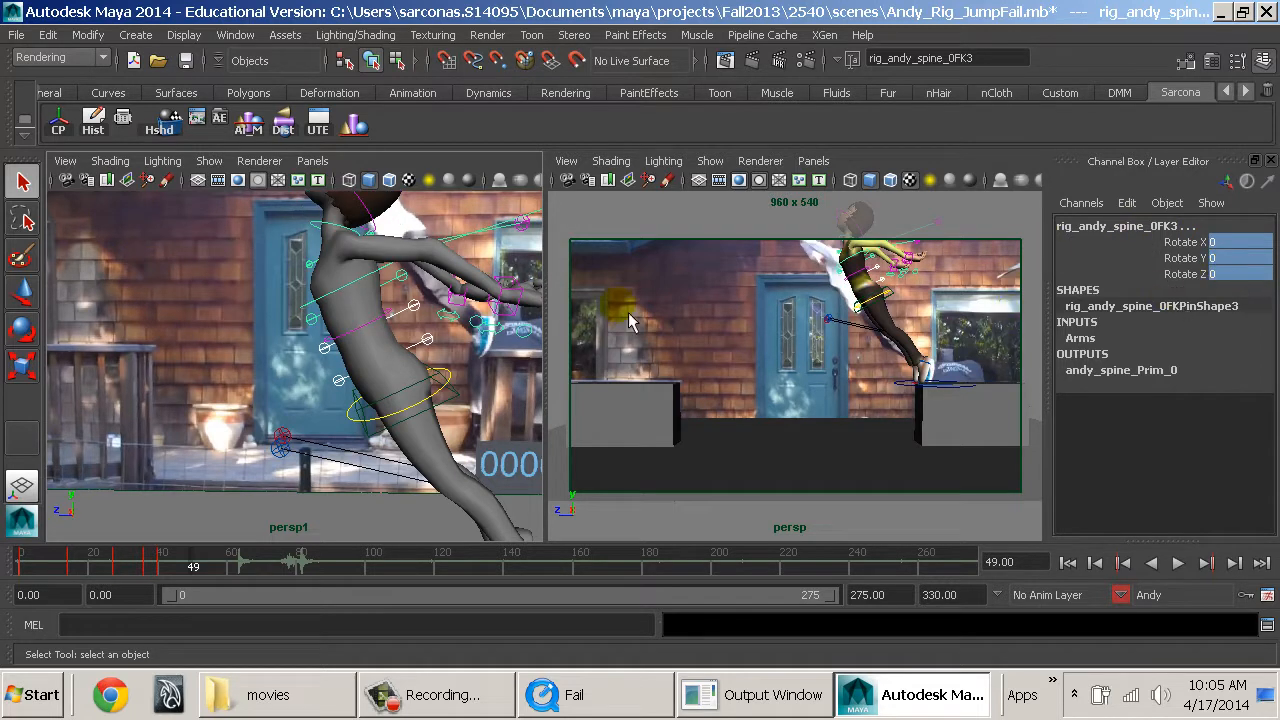
# Lean Andy's hips further forward with the spine root control, reaching Translate Y -1.156, Translate Z 10.64 and Rotate X 36.973.
pyautogui.click(449, 384)
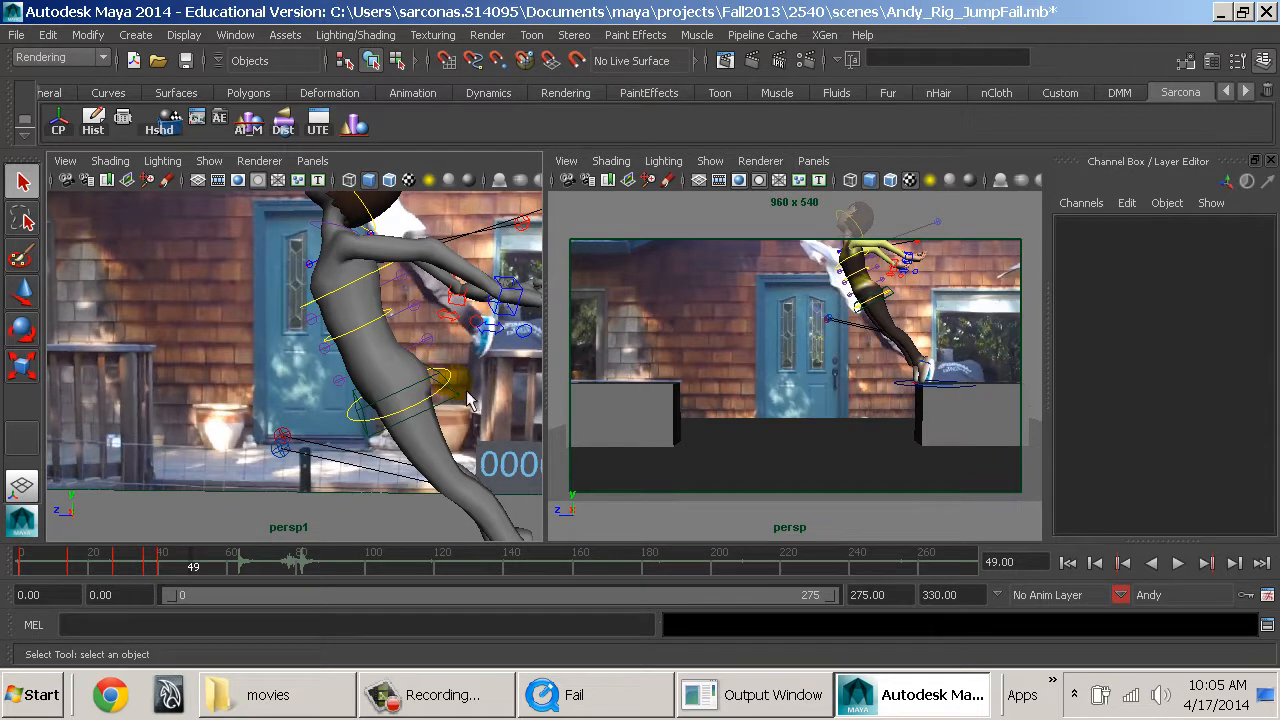
pyautogui.click(460, 394)
pyautogui.press('e')
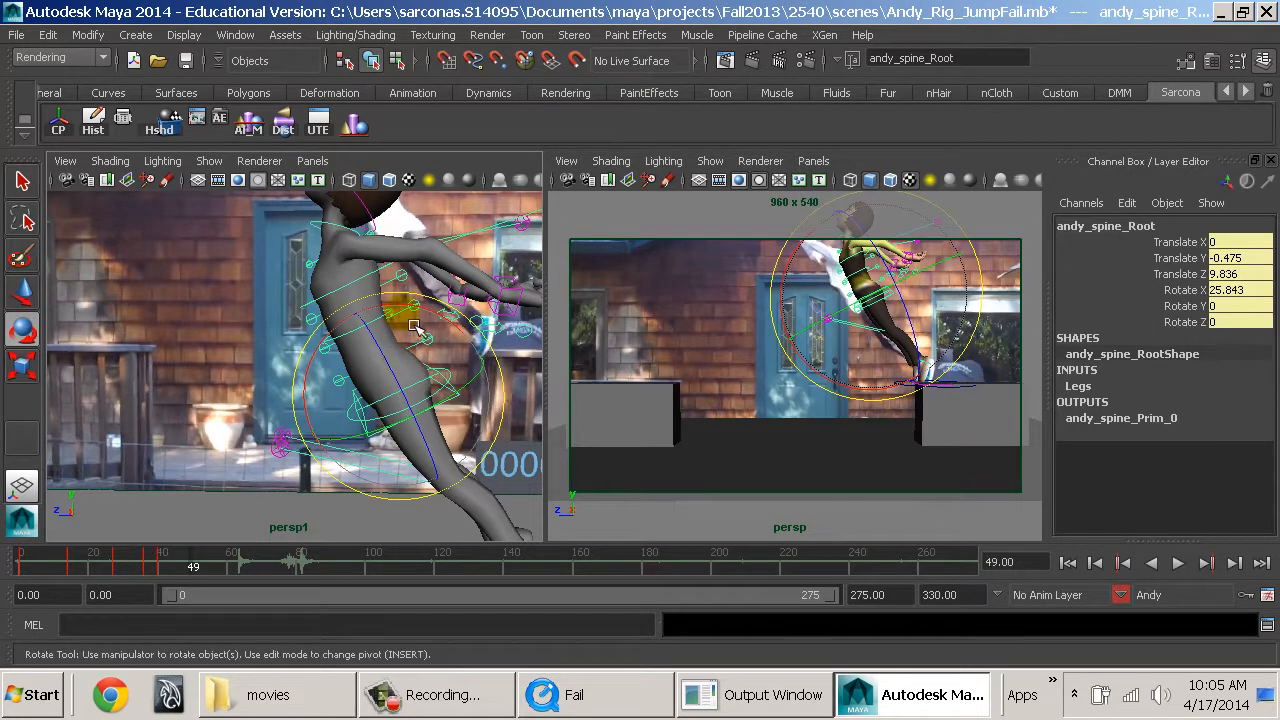
pyautogui.press('w')
pyautogui.moveTo(362, 397); pyautogui.dragTo(333, 411)
pyautogui.hotkey('ctrl', 'z')
pyautogui.moveTo(402, 341); pyautogui.dragTo(328, 434)
pyautogui.keyDown('alt'); pyautogui.moveTo(332, 434); pyautogui.dragTo(452, 424); pyautogui.keyUp('alt')
pyautogui.press('e')
pyautogui.moveTo(424, 370); pyautogui.dragTo(411, 408)
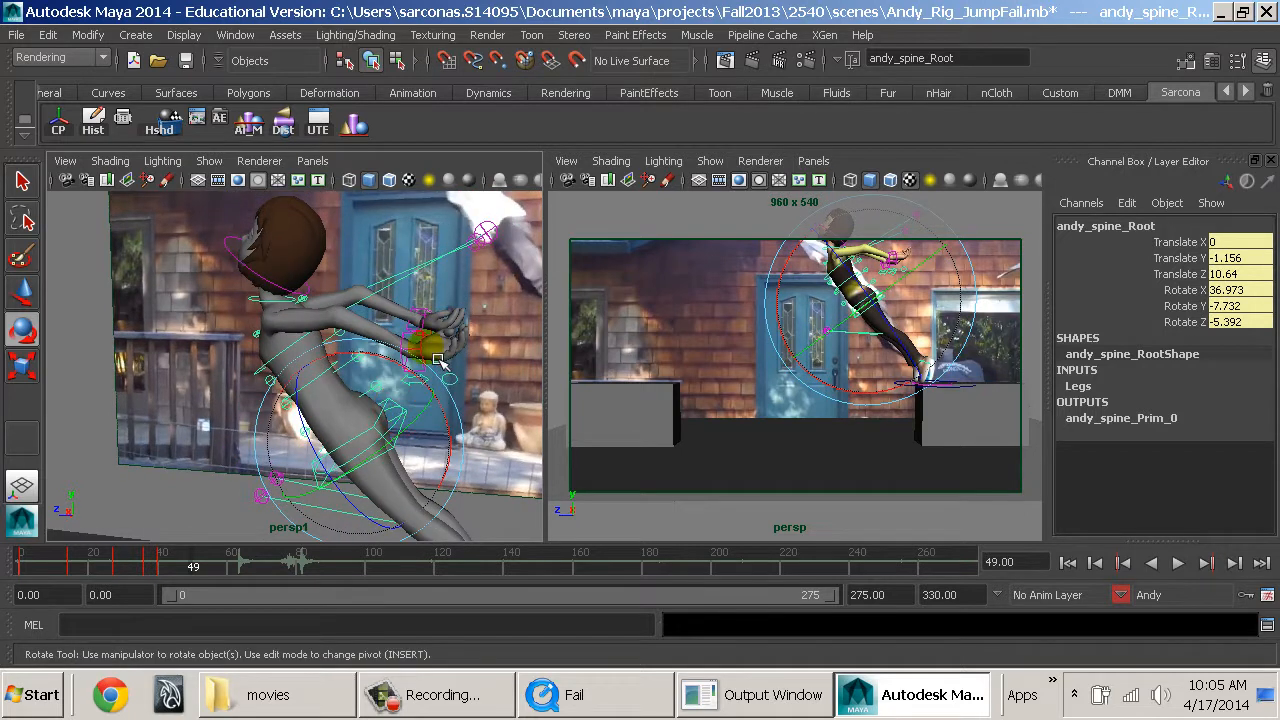
# Swing both arm IK controls from behind Andy to the front of his face, right control at Translate X 8.857, Y -7.417, Z -3.427.
pyautogui.click(431, 354)
pyautogui.press('w')
pyautogui.keyDown('shift'); pyautogui.click(438, 318); pyautogui.keyUp('shift')
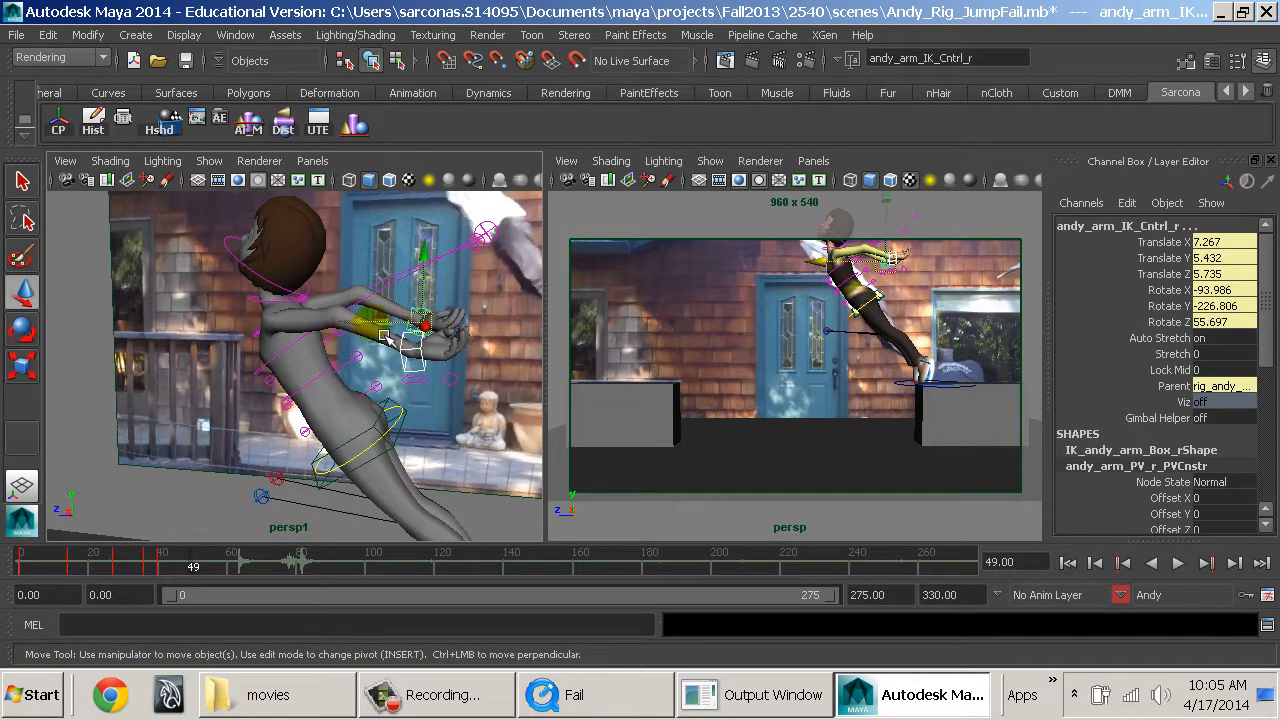
pyautogui.moveTo(378, 320); pyautogui.dragTo(151, 308)
pyautogui.keyDown('alt'); pyautogui.moveTo(342, 372); pyautogui.dragTo(393, 418, button='middle'); pyautogui.keyUp('alt')
pyautogui.keyDown('alt'); pyautogui.moveTo(378, 402); pyautogui.dragTo(277, 241); pyautogui.keyUp('alt')
pyautogui.keyDown('alt'); pyautogui.moveTo(309, 319); pyautogui.dragTo(262, 260); pyautogui.keyUp('alt')
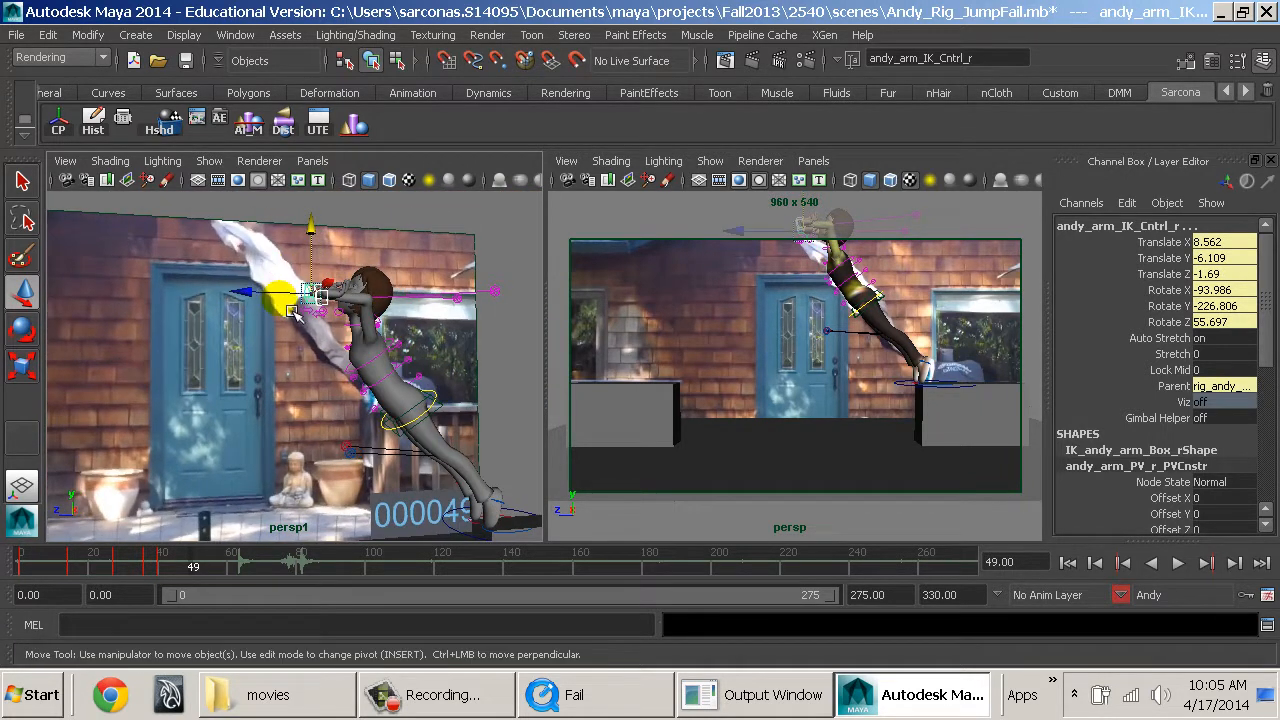
pyautogui.moveTo(293, 309); pyautogui.dragTo(372, 362)
pyautogui.keyDown('alt'); pyautogui.moveTo(372, 362); pyautogui.dragTo(423, 363, button='right'); pyautogui.keyUp('alt')
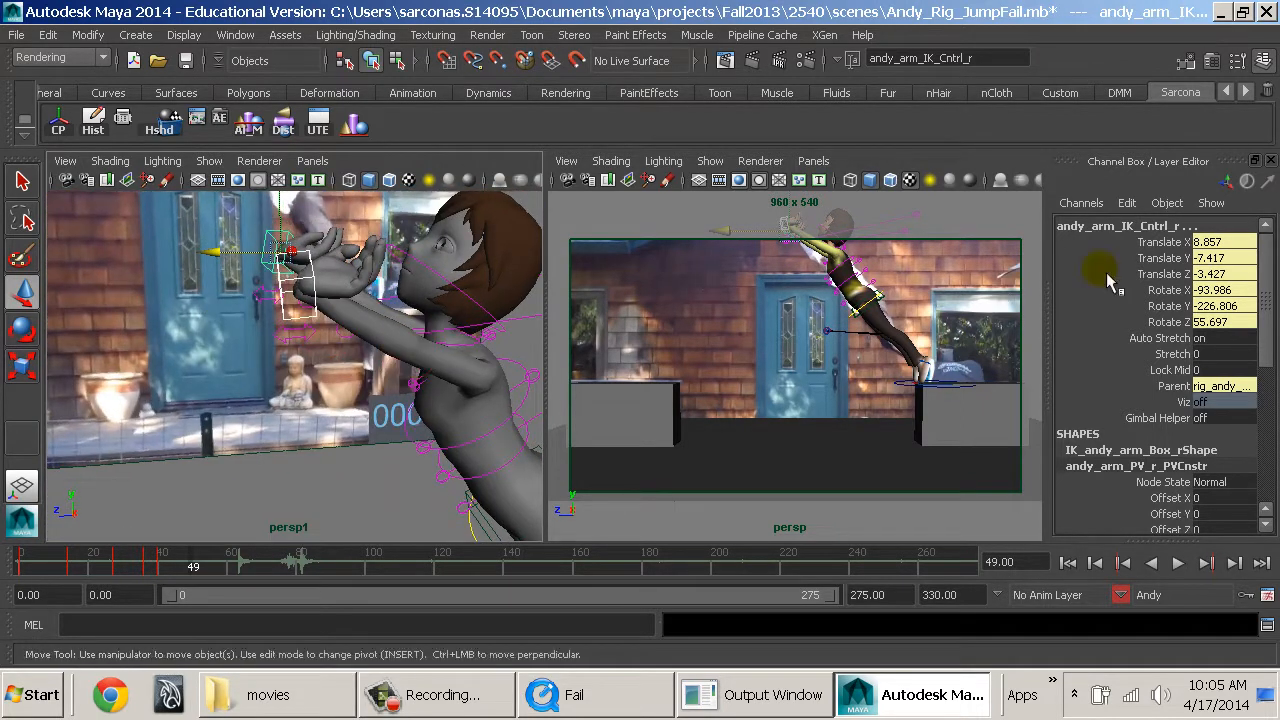
# Set Rotate X, Y and Z to 0 on both arm IK controls.
pyautogui.moveTo(1219, 287); pyautogui.dragTo(1228, 330)
pyautogui.write('0')
pyautogui.press('Return')
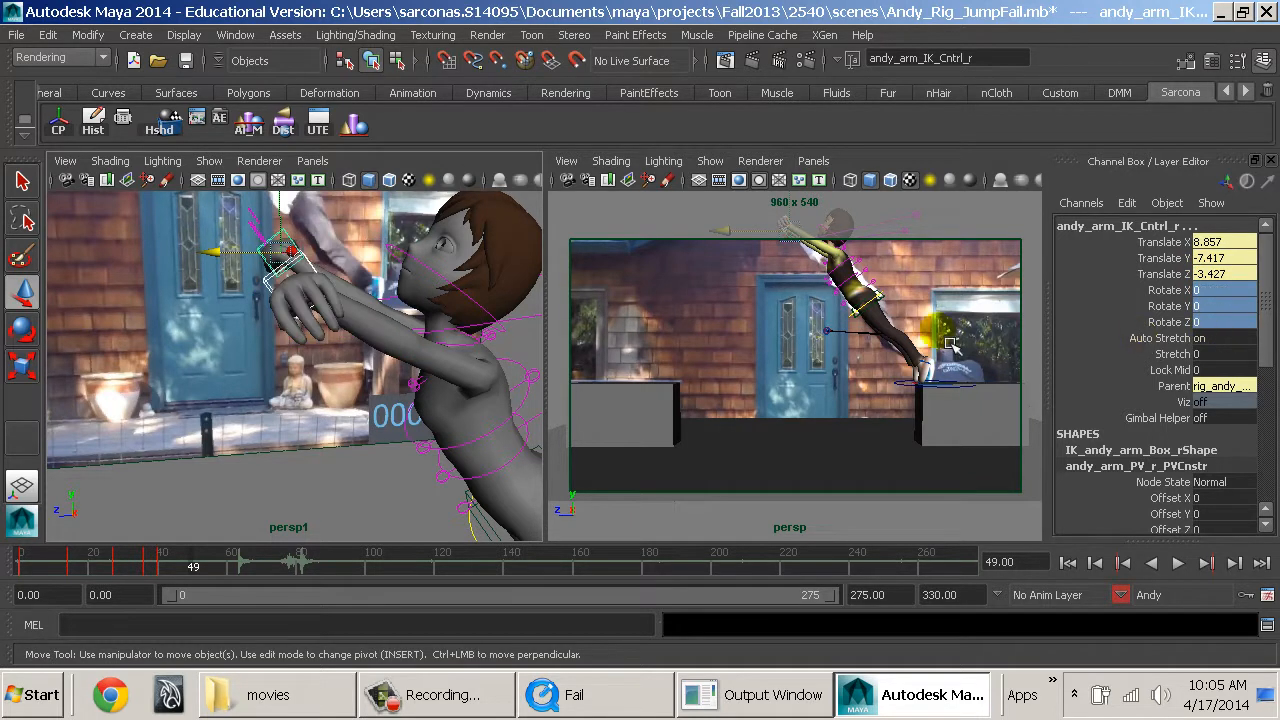
# Rotate both hands to follow the reaching arms, with the left arm IK control at Rotate X -88.689, Y -7.741, Z 89.823.
pyautogui.keyDown('alt'); pyautogui.moveTo(388, 328); pyautogui.dragTo(375, 344); pyautogui.keyUp('alt')
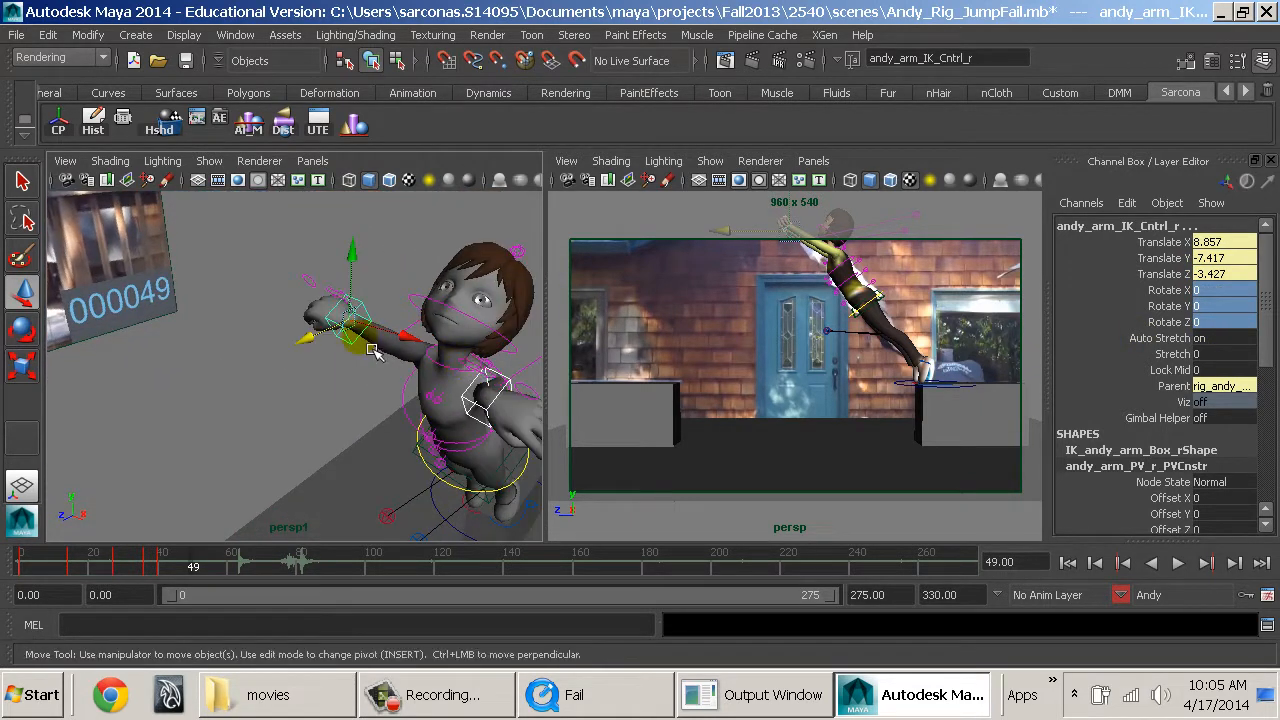
pyautogui.press('e')
pyautogui.moveTo(370, 398); pyautogui.dragTo(485, 295)
pyautogui.click(479, 501)
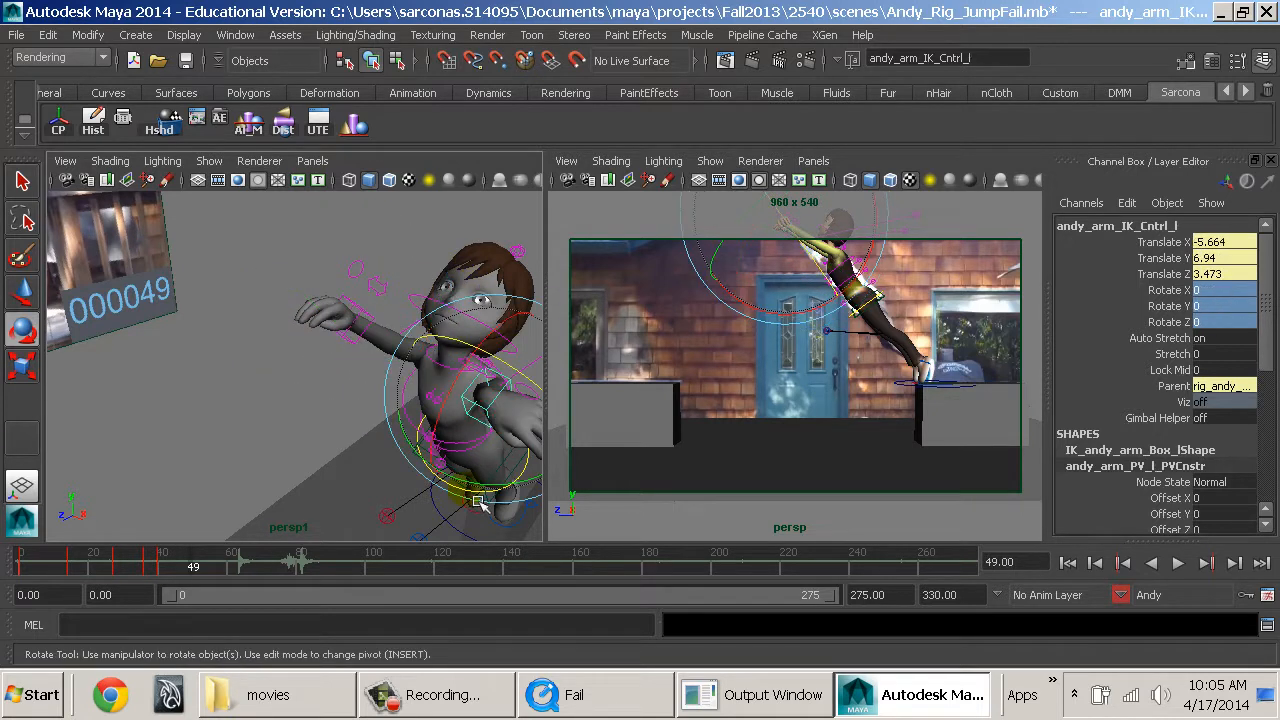
pyautogui.moveTo(505, 500); pyautogui.dragTo(540, 352)
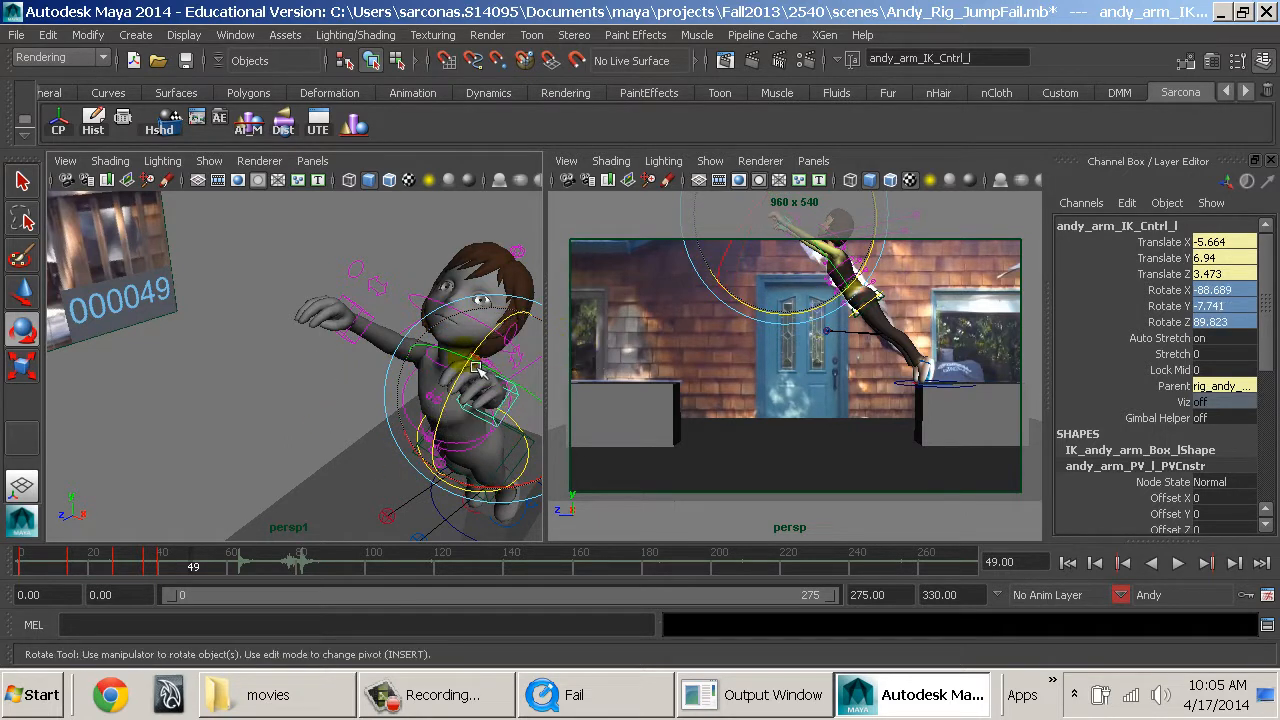
pyautogui.moveTo(455, 360)
pyautogui.keyDown('alt'); pyautogui.mouseDown()
pyautogui.moveTo(433, 367)
pyautogui.moveTo(476, 371)
pyautogui.mouseUp(); pyautogui.keyUp('alt')
# Set Rotate X, Y and Z to 0 on the neck and head FK controls to straighten Andy's head.
pyautogui.press('q')
pyautogui.click(425, 372)
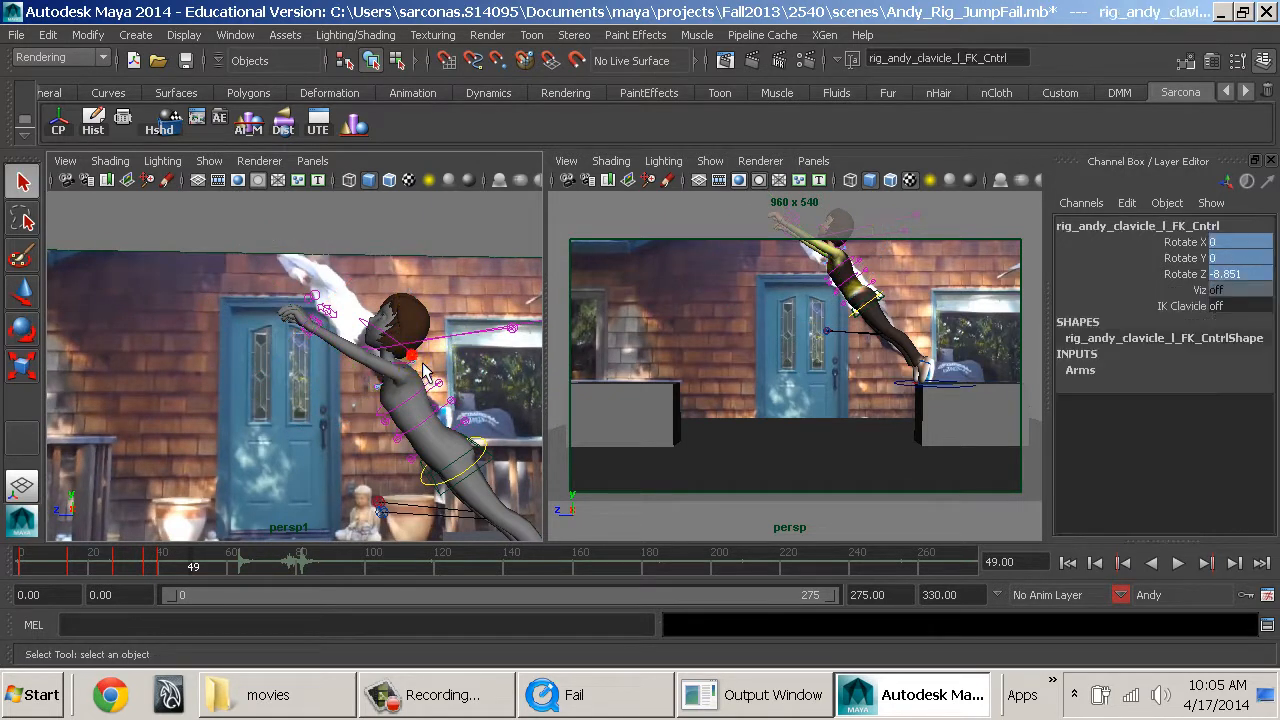
pyautogui.click(392, 345)
pyautogui.keyDown('alt'); pyautogui.moveTo(403, 356); pyautogui.dragTo(461, 434); pyautogui.keyUp('alt')
pyautogui.scroll(5, 461, 436)
pyautogui.click(426, 432)
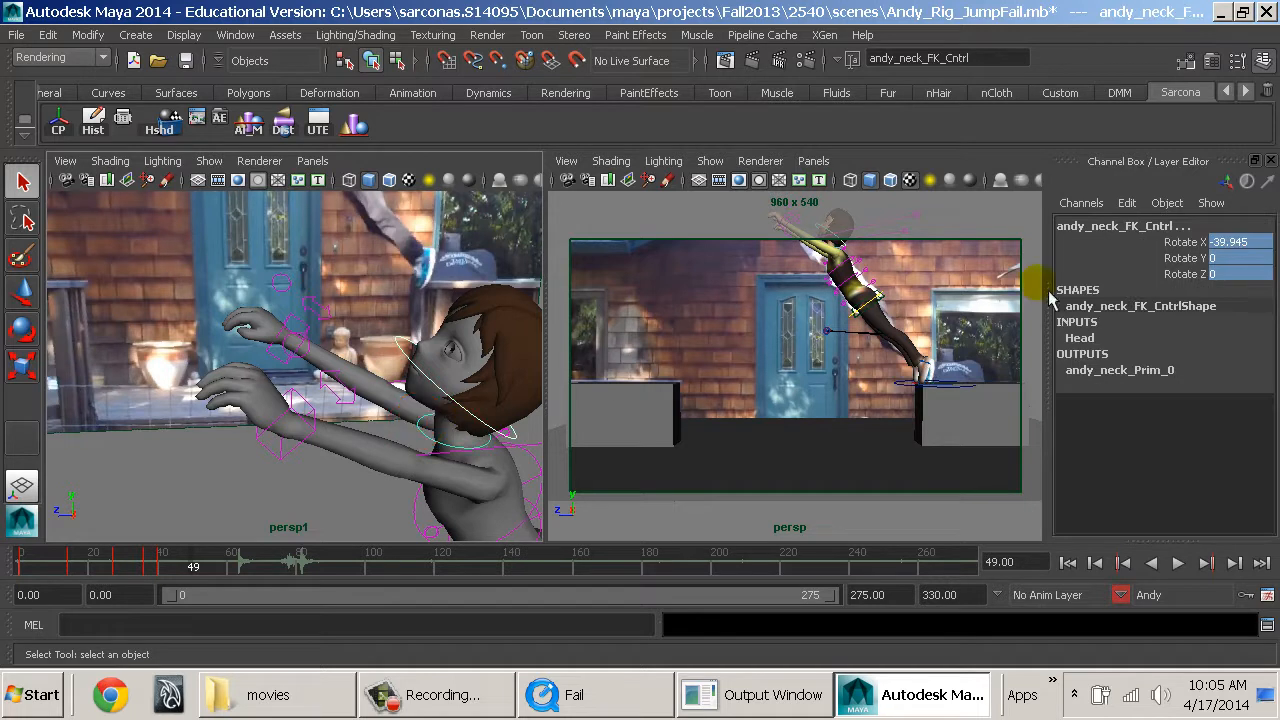
pyautogui.click(1234, 274)
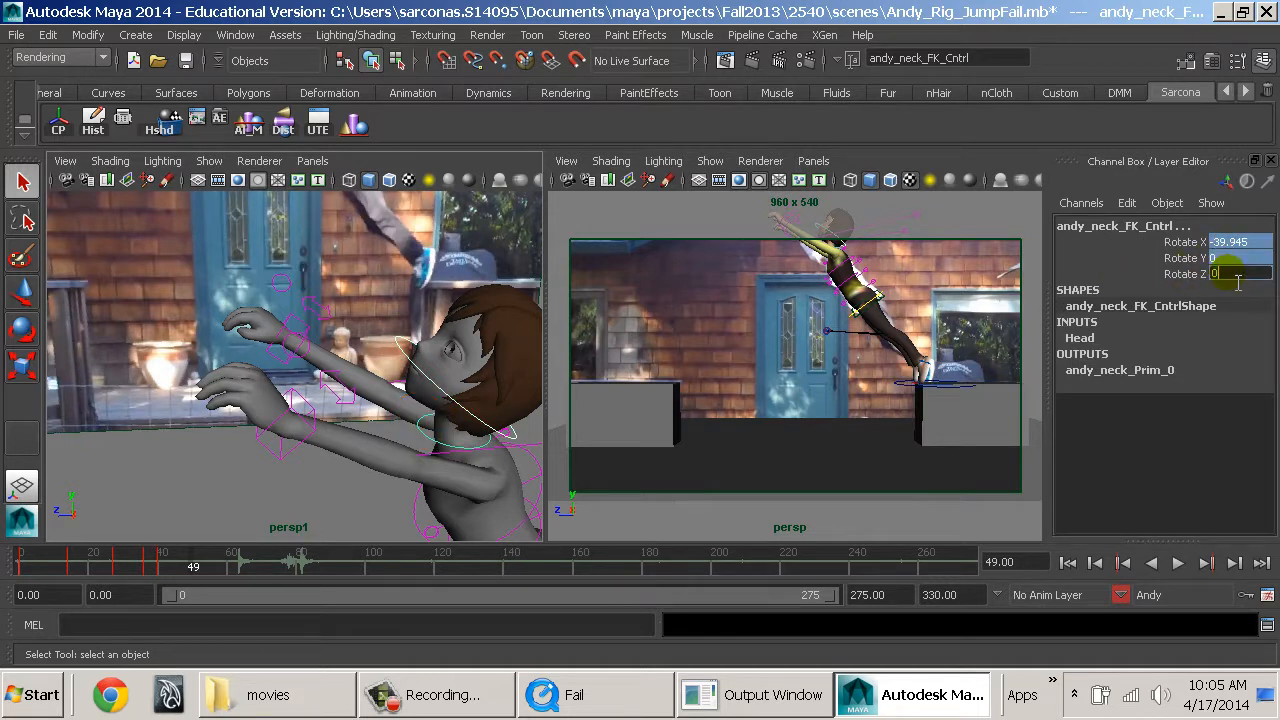
pyautogui.write('0')
pyautogui.press('Return')
# Raise both arm IK controls above Andy's head, bringing the right one to Translate X 8.679, Y -8.069, Z -2.329.
pyautogui.keyDown('alt'); pyautogui.moveTo(468, 383); pyautogui.dragTo(423, 351); pyautogui.keyUp('alt')
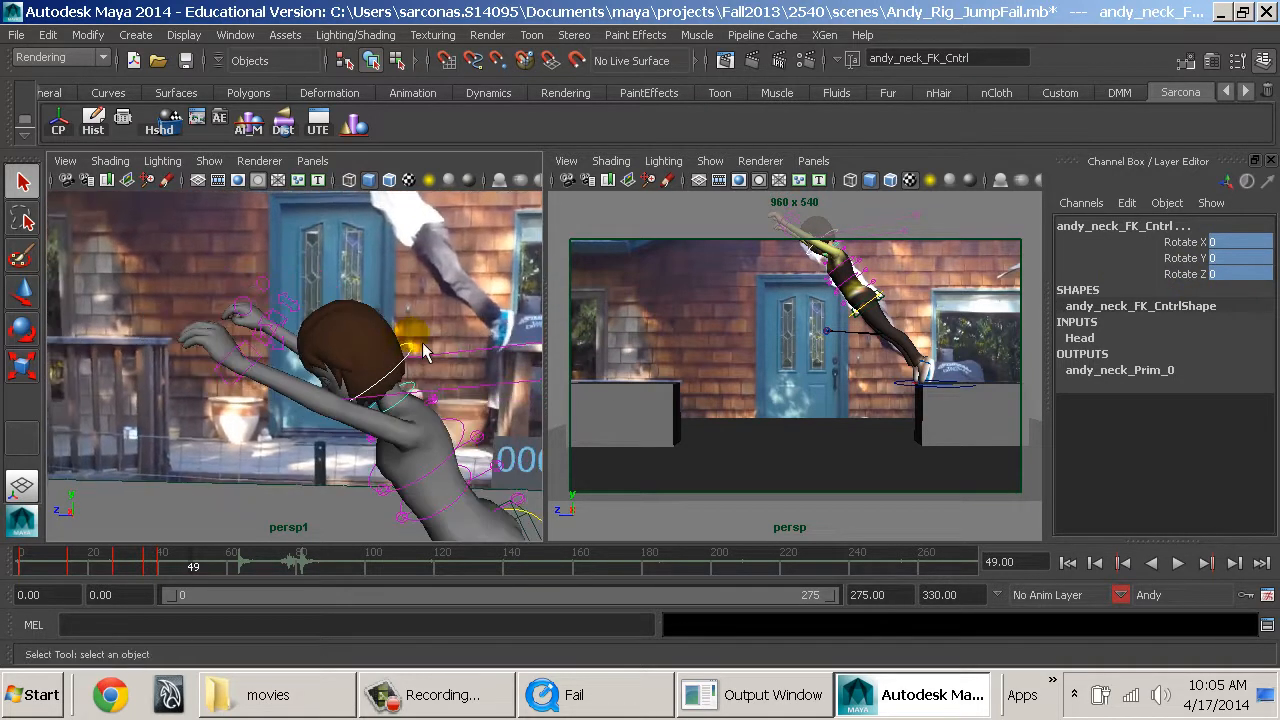
pyautogui.keyDown('alt'); pyautogui.moveTo(423, 351); pyautogui.dragTo(483, 316, button='middle'); pyautogui.keyUp('alt')
pyautogui.scroll(-5, 370, 288)
pyautogui.scroll(5, 368, 289)
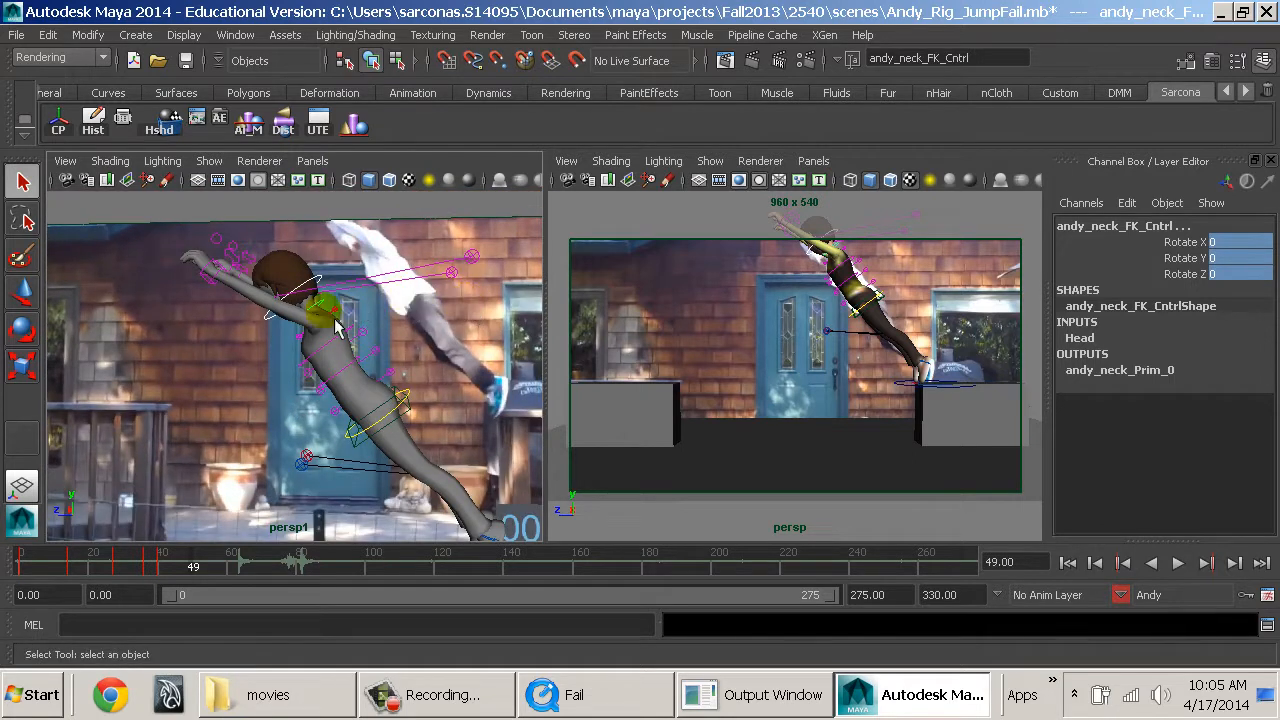
pyautogui.click(230, 285)
pyautogui.keyDown('shift'); pyautogui.click(251, 280); pyautogui.keyUp('shift')
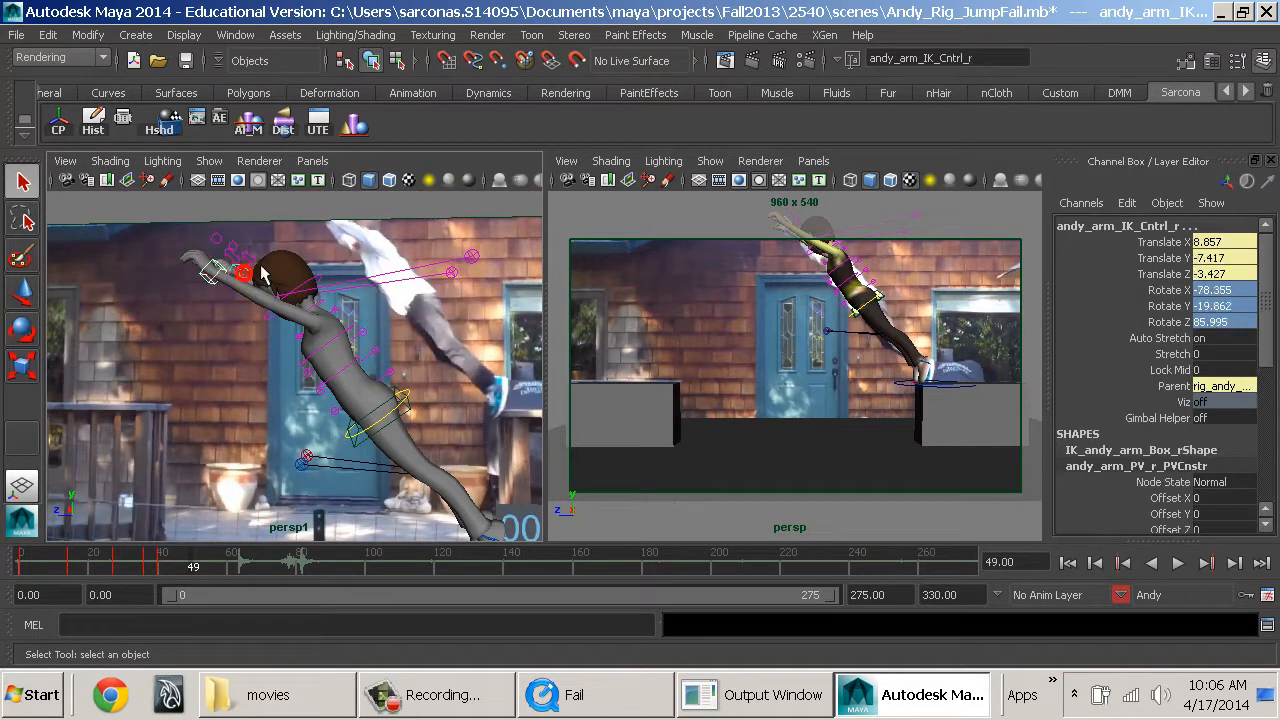
pyautogui.press('w')
pyautogui.moveTo(250, 238); pyautogui.dragTo(245, 230)
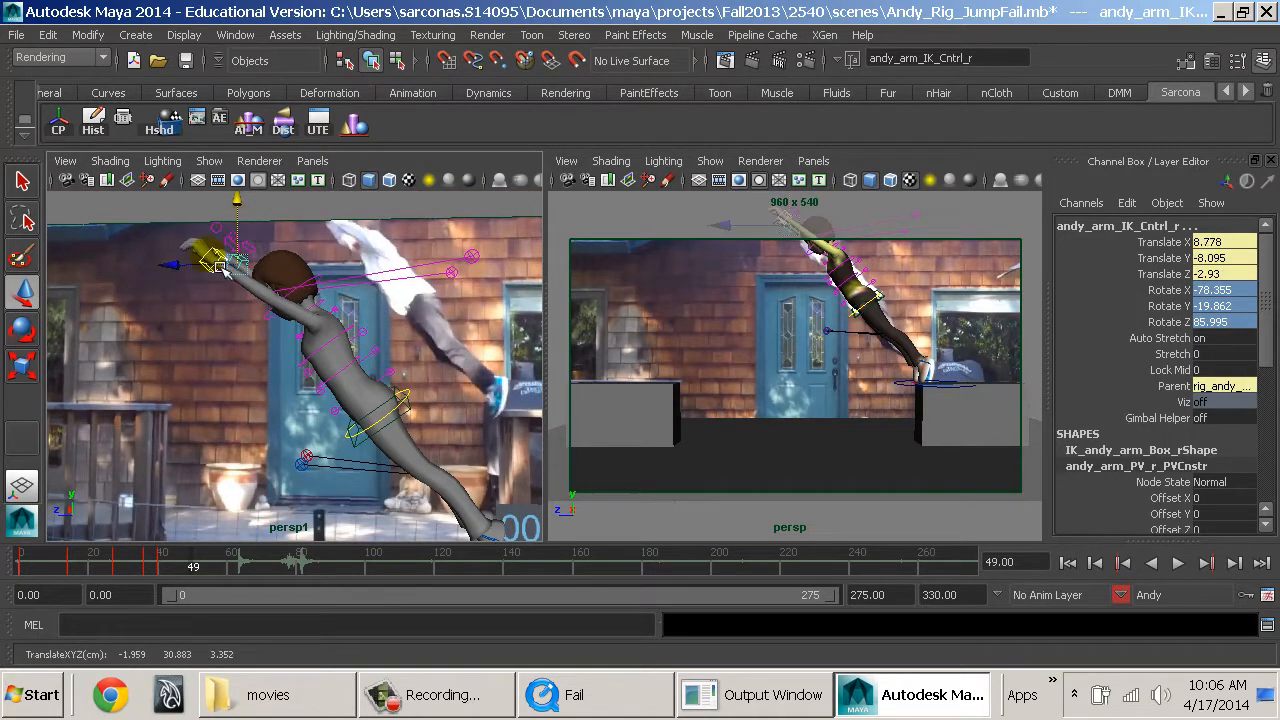
pyautogui.moveTo(190, 270); pyautogui.dragTo(258, 243)
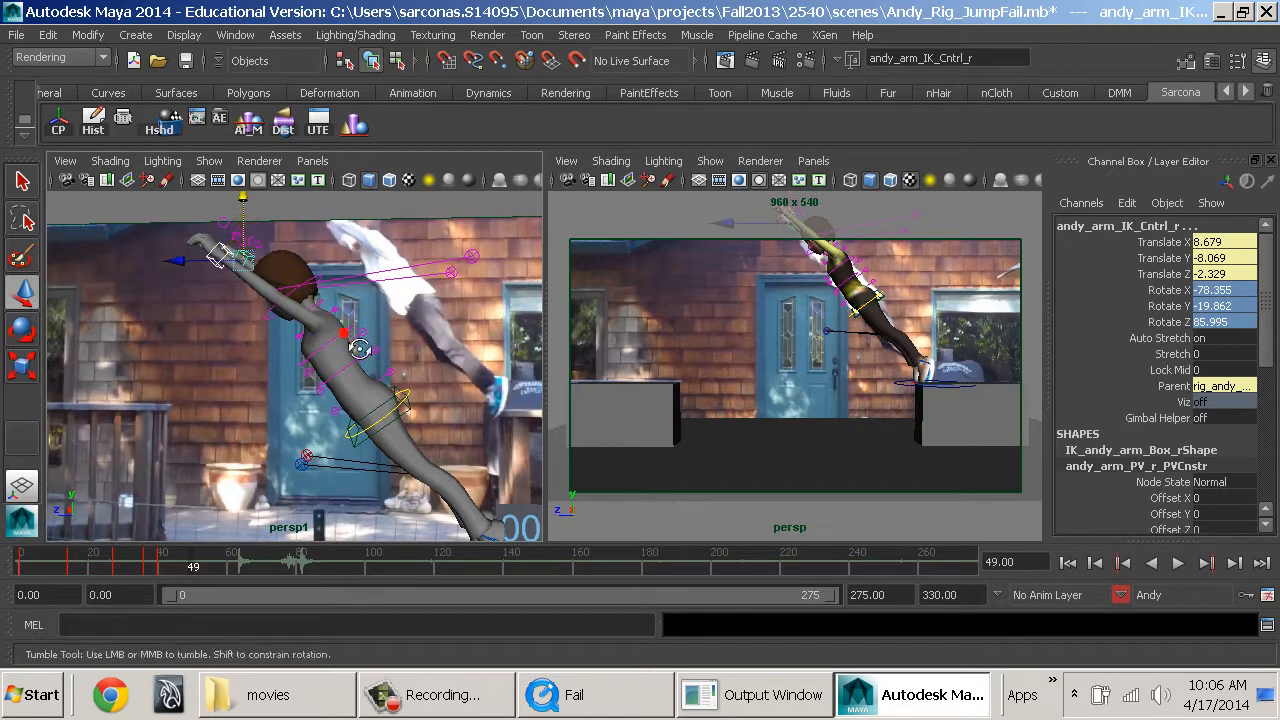
# Rotate both clavicle FK controls to Rotate Z 37.58 so the shoulders lift with the arms.
pyautogui.keyDown('alt'); pyautogui.moveTo(352, 340); pyautogui.dragTo(455, 337); pyautogui.keyUp('alt')
pyautogui.keyDown('alt'); pyautogui.moveTo(455, 337); pyautogui.dragTo(453, 371, button='right'); pyautogui.keyUp('alt')
pyautogui.click(368, 342)
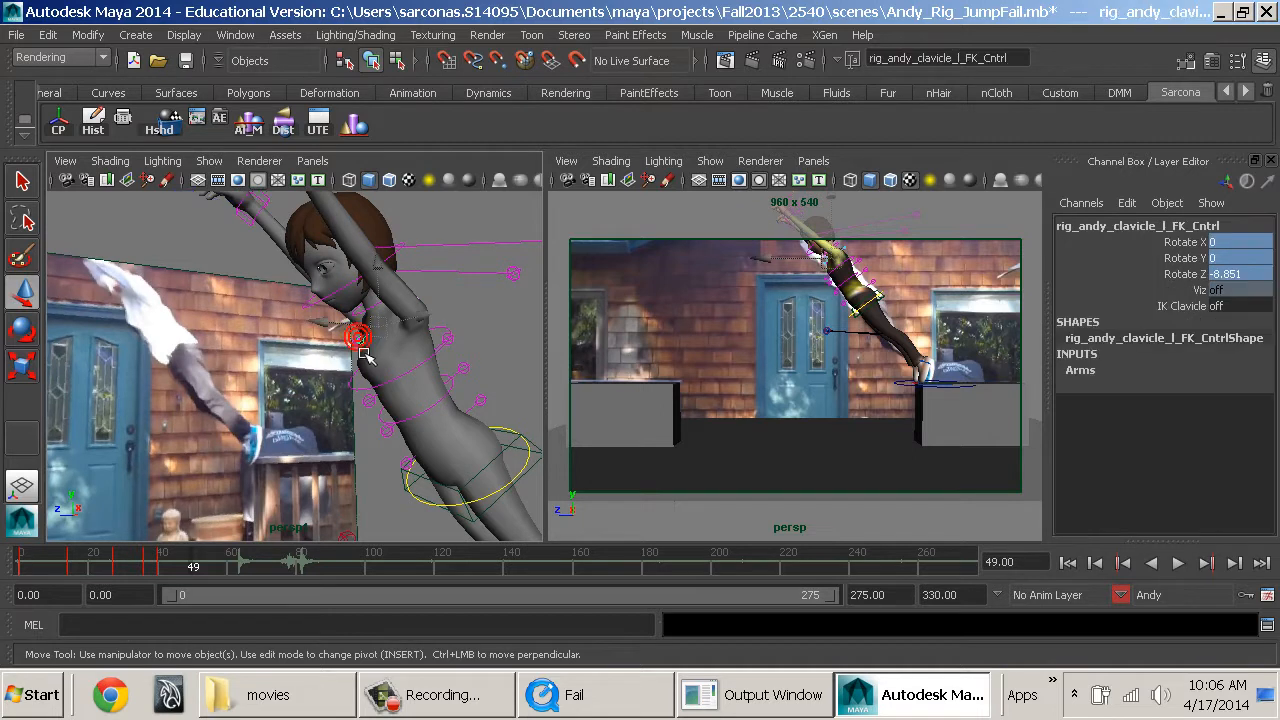
pyautogui.press('e')
pyautogui.moveTo(420, 308); pyautogui.dragTo(448, 383)
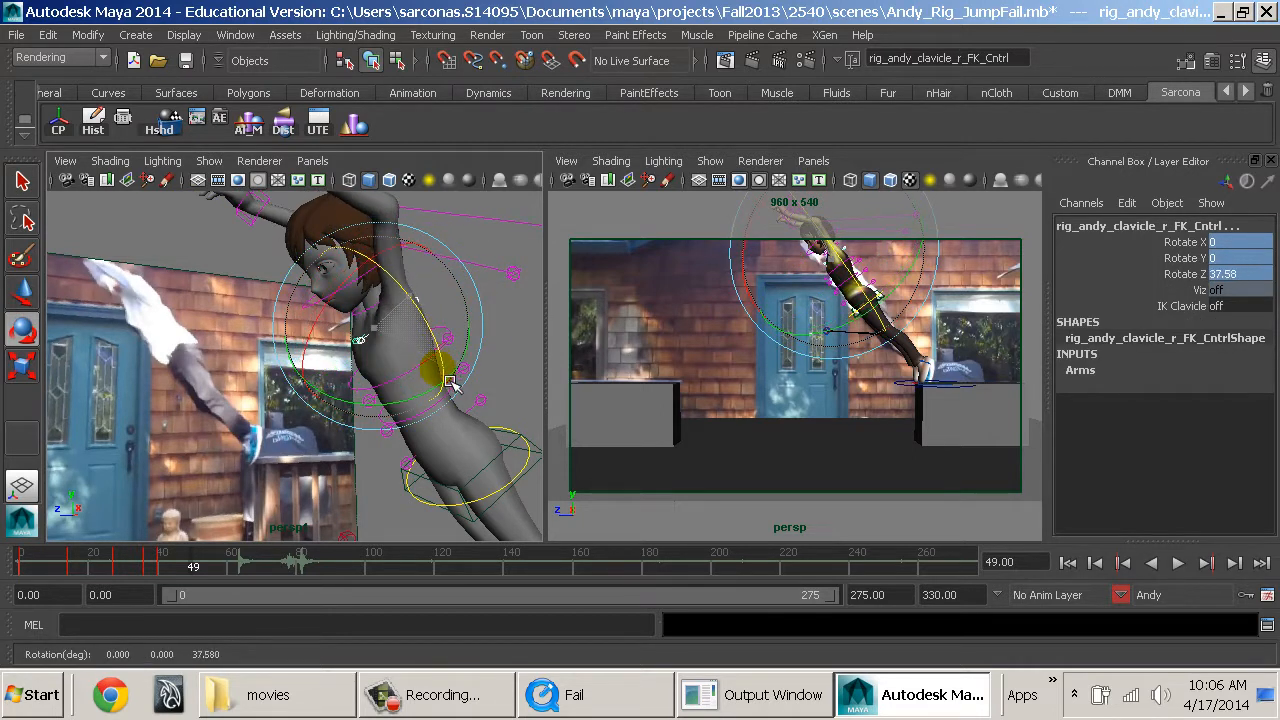
pyautogui.keyDown('alt'); pyautogui.moveTo(454, 333); pyautogui.dragTo(441, 370); pyautogui.keyUp('alt')
pyautogui.keyDown('alt'); pyautogui.moveTo(441, 370); pyautogui.dragTo(470, 450, button='middle'); pyautogui.keyUp('alt')
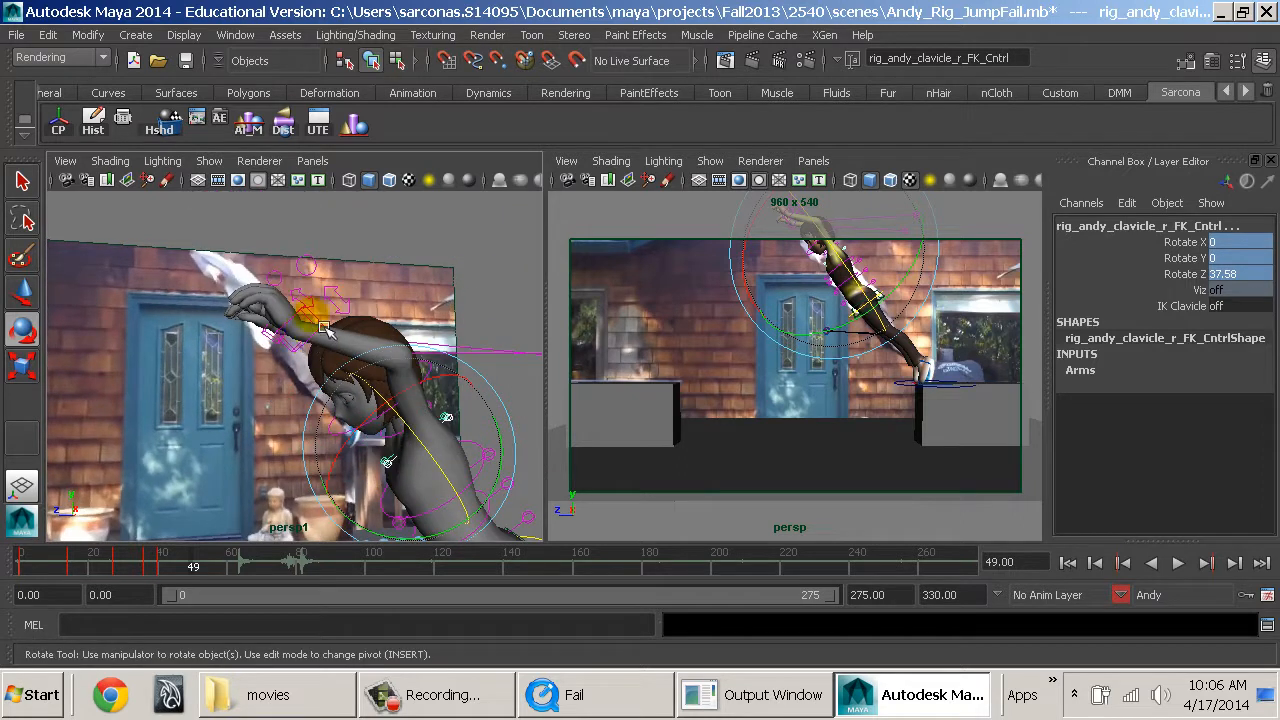
# Adjust the raised arms and spread the elbow pole vector controls outward behind Andy, the right one at Translate X 0.523, Y -3.374, Z -10.08.
pyautogui.click(325, 330)
pyautogui.keyDown('alt'); pyautogui.moveTo(325, 330); pyautogui.dragTo(290, 265); pyautogui.keyUp('alt')
pyautogui.press('w')
pyautogui.keyDown('alt'); pyautogui.moveTo(420, 368); pyautogui.dragTo(269, 396); pyautogui.keyUp('alt')
pyautogui.scroll(-5, 322, 384)
pyautogui.keyDown('alt'); pyautogui.moveTo(396, 387); pyautogui.dragTo(220, 422); pyautogui.keyUp('alt')
pyautogui.click(306, 405)
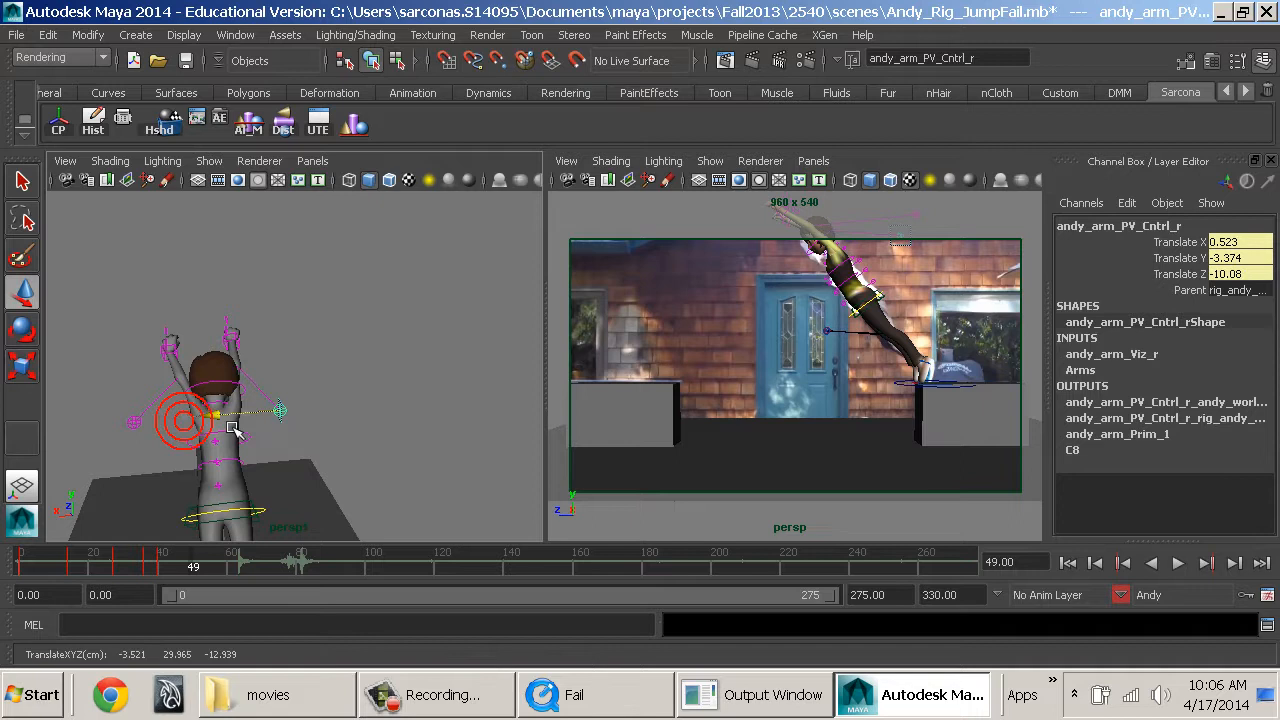
pyautogui.click(132, 426)
pyautogui.moveTo(131, 429); pyautogui.dragTo(112, 431)
# Reposition both arm IK controls overhead, bringing the right one to Translate X 7.762, Y -8.842, Z -2.797.
pyautogui.click(178, 348)
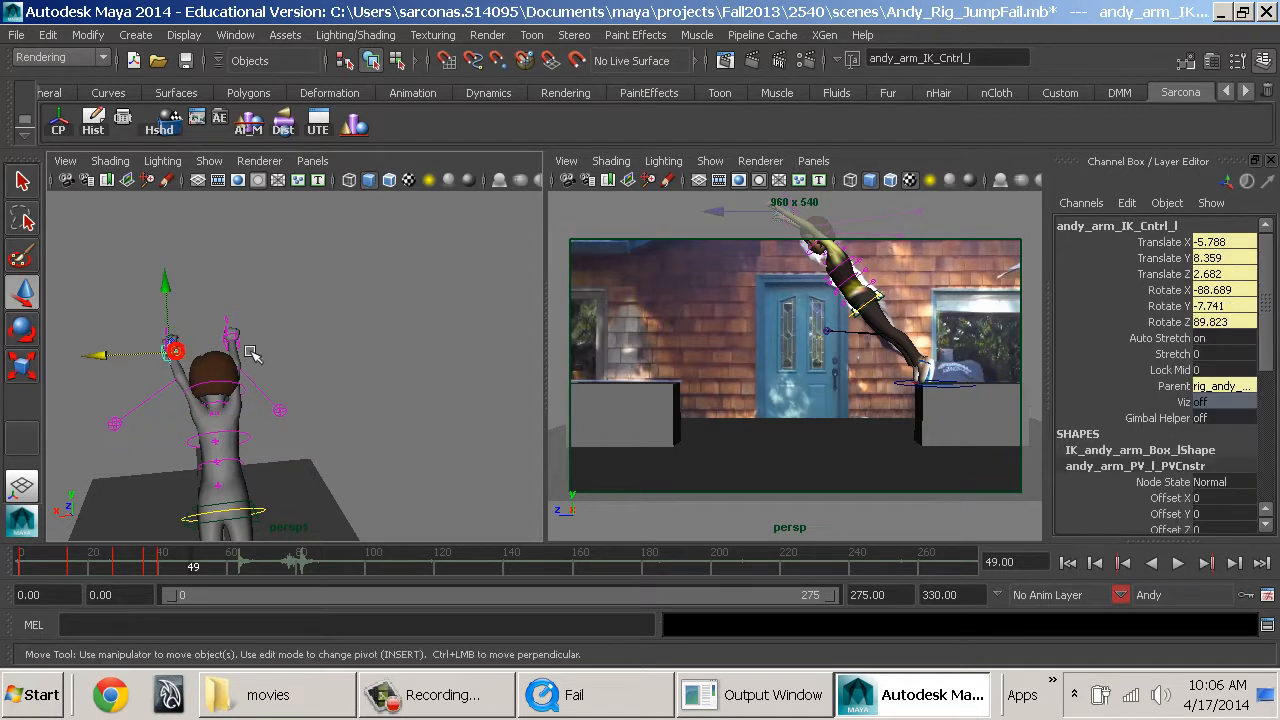
pyautogui.moveTo(166, 352); pyautogui.dragTo(182, 361)
pyautogui.keyDown('alt'); pyautogui.moveTo(255, 390); pyautogui.dragTo(266, 437); pyautogui.keyUp('alt')
pyautogui.keyDown('alt'); pyautogui.moveTo(187, 358); pyautogui.dragTo(346, 360, button='right'); pyautogui.keyUp('alt')
pyautogui.keyDown('alt'); pyautogui.moveTo(350, 391); pyautogui.dragTo(351, 384, button='middle'); pyautogui.keyUp('alt')
pyautogui.keyDown('alt'); pyautogui.moveTo(350, 384); pyautogui.dragTo(355, 390); pyautogui.keyUp('alt')
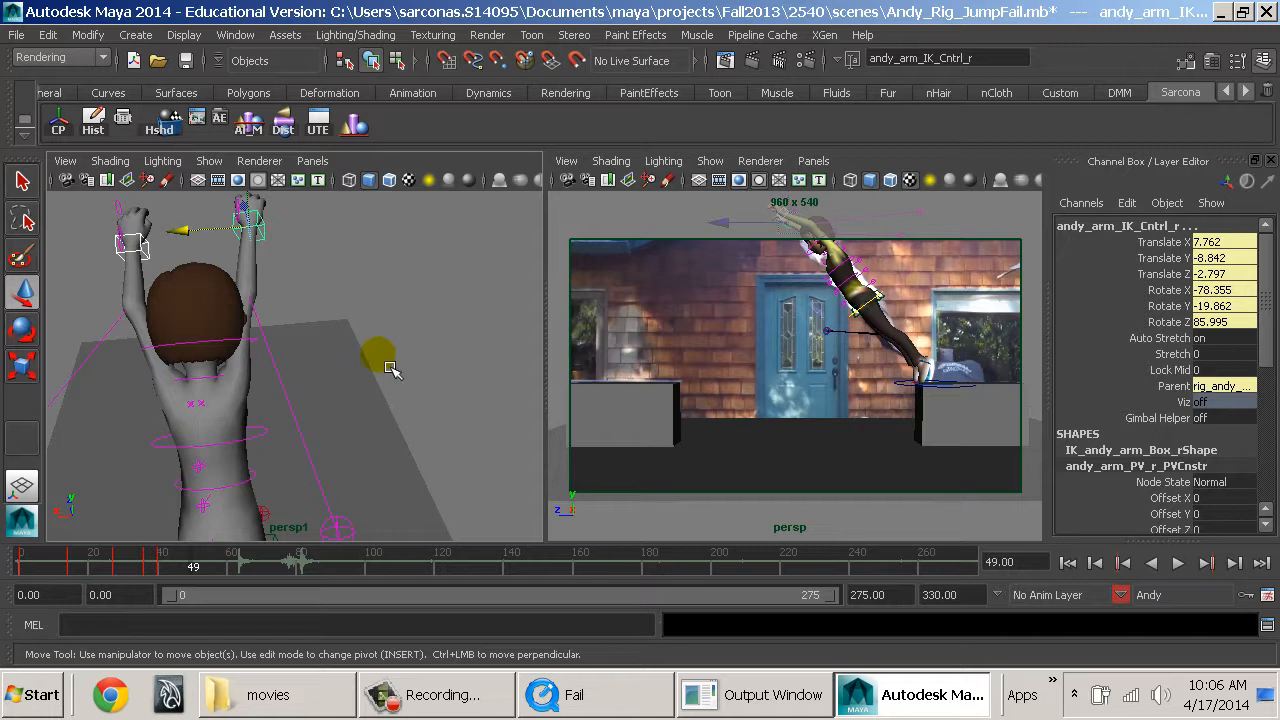
# Pull both elbow pole vector controls out to the sides, the right one to Translate X -6.107, Y 2.03, Z -1.66.
pyautogui.click(355, 530)
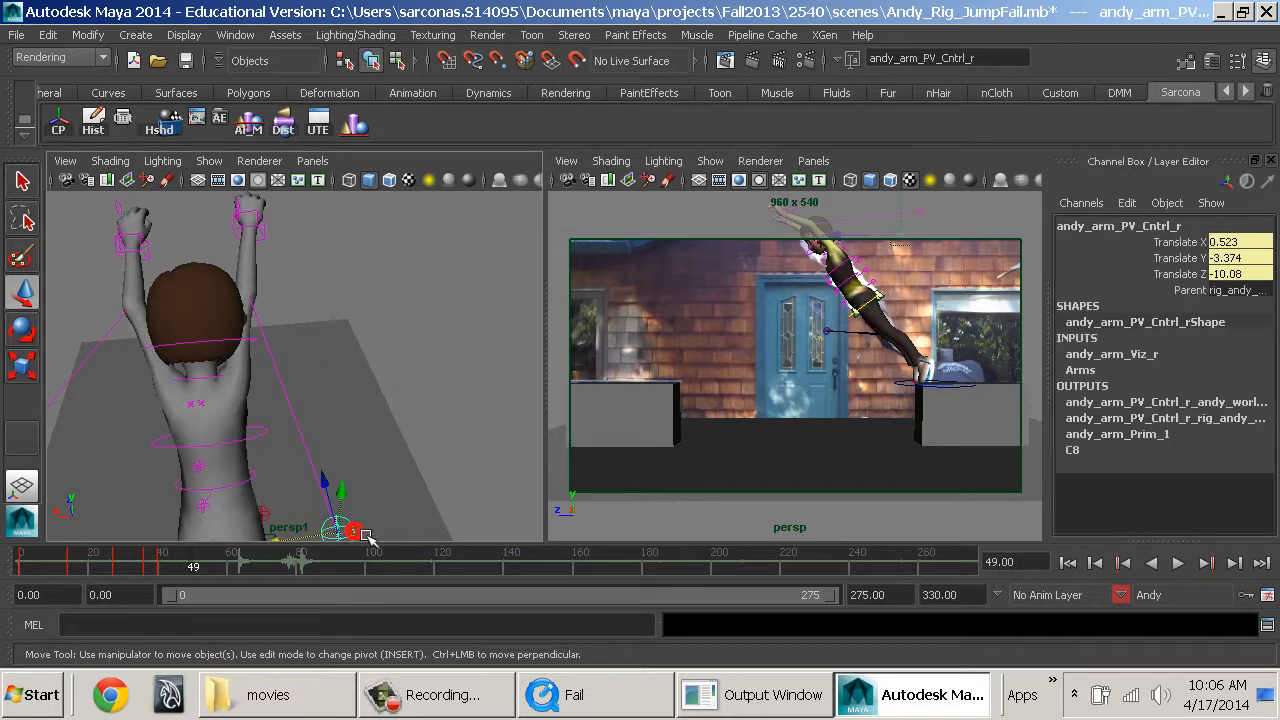
pyautogui.moveTo(335, 497); pyautogui.dragTo(424, 346)
pyautogui.keyDown('alt'); pyautogui.moveTo(339, 342); pyautogui.dragTo(375, 338, button='middle'); pyautogui.keyUp('alt')
pyautogui.scroll(-3, 380, 338)
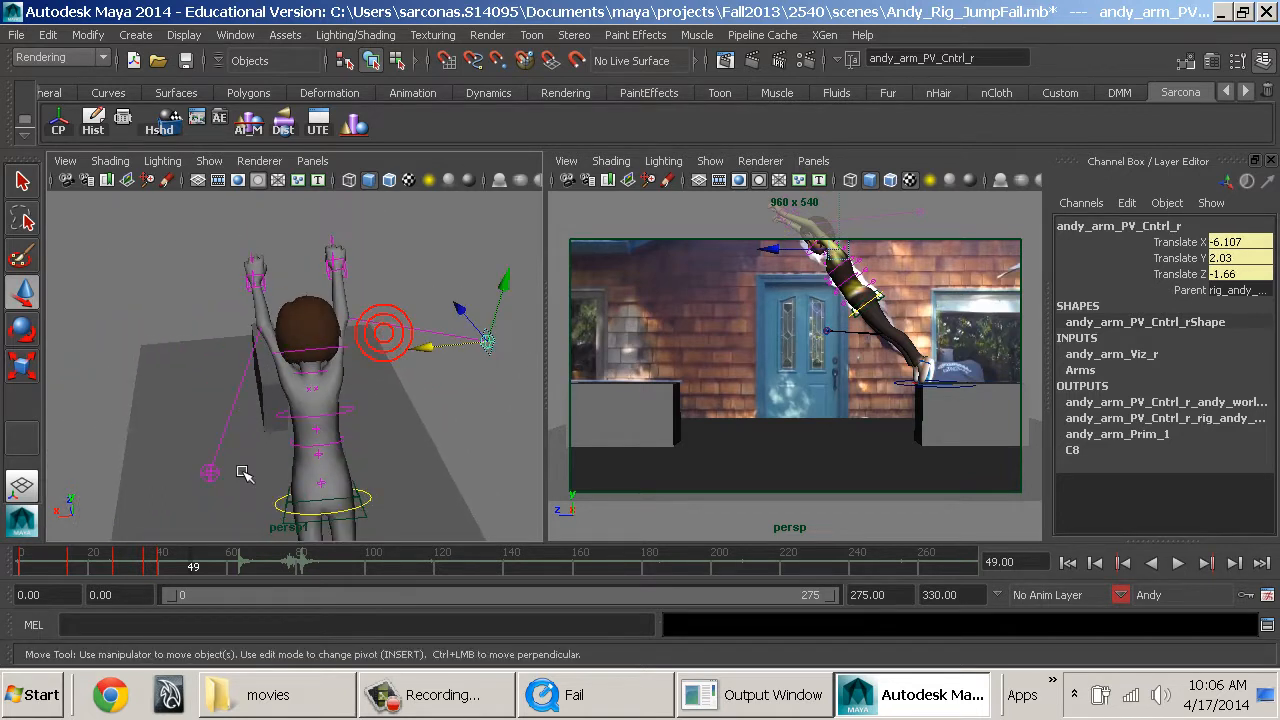
pyautogui.click(213, 479)
pyautogui.moveTo(224, 497); pyautogui.dragTo(165, 396)
# Shift both arm IK controls sideways together, bringing the right one to Translate X 7.139, Y -8.846, Z -2.9.
pyautogui.click(272, 294)
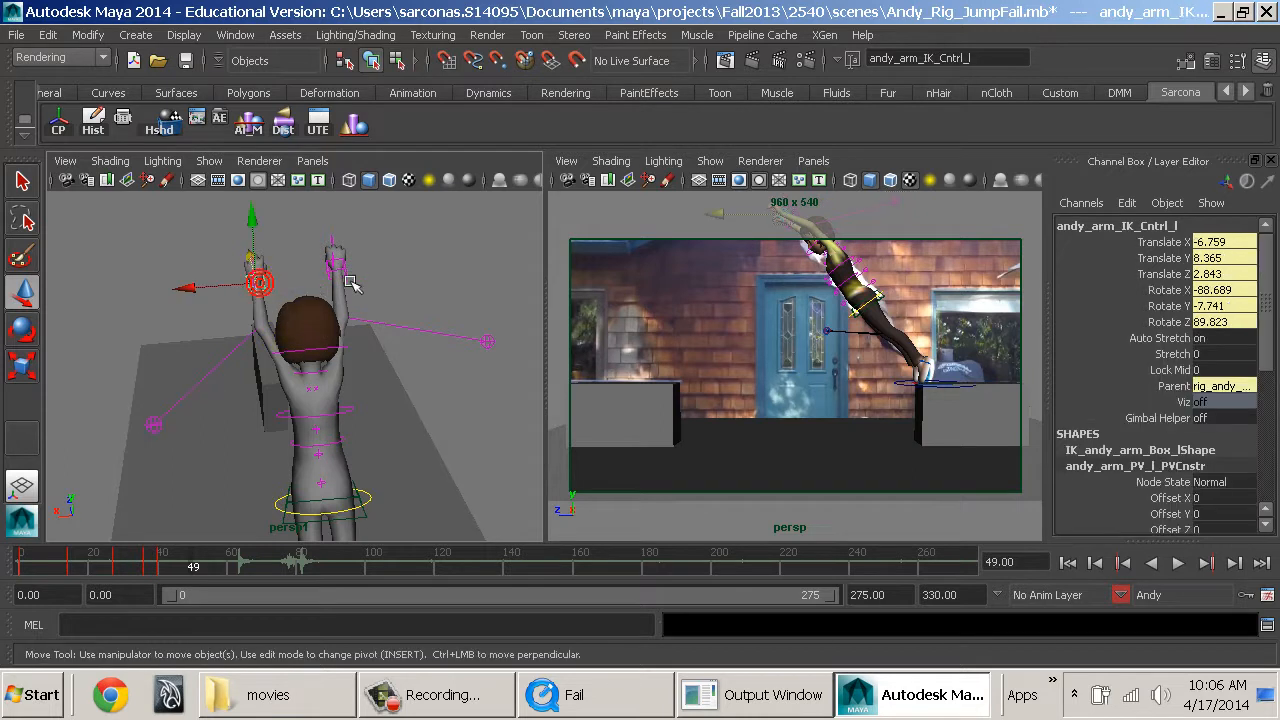
pyautogui.keyDown('shift'); pyautogui.click(340, 268); pyautogui.keyUp('shift')
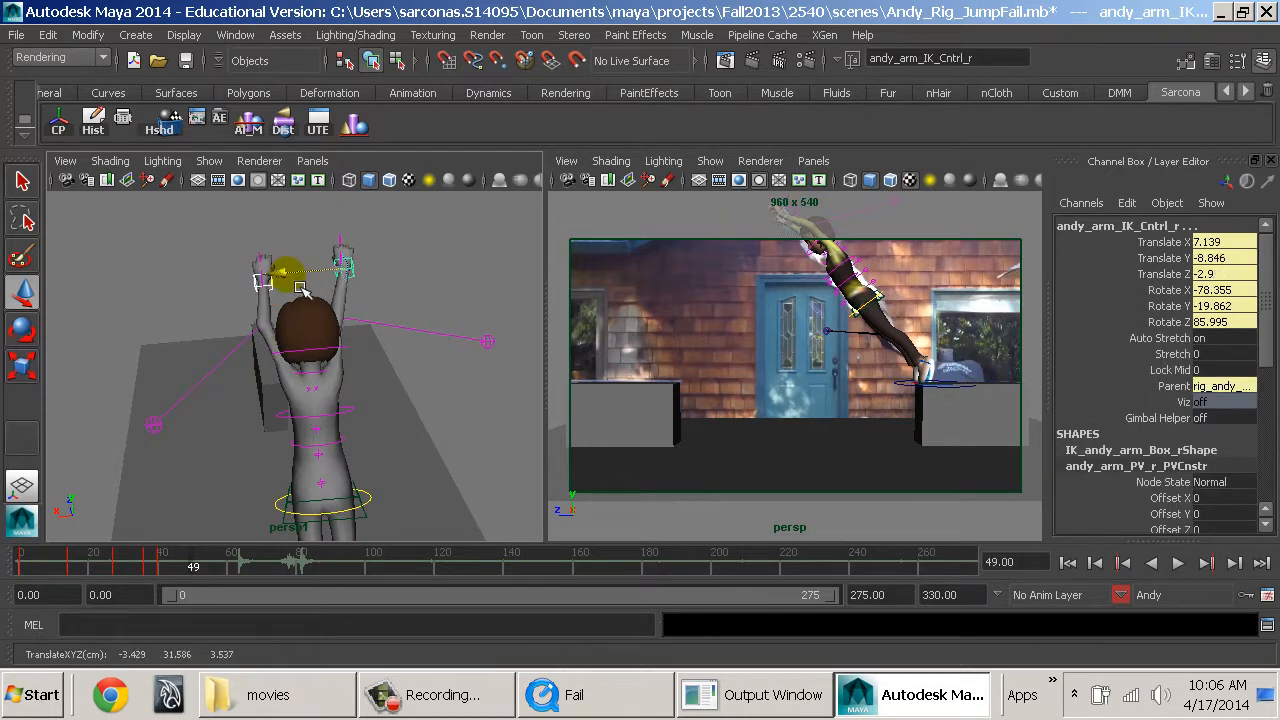
pyautogui.click(486, 341)
pyautogui.keyDown('alt'); pyautogui.moveTo(486, 342); pyautogui.dragTo(528, 402); pyautogui.keyUp('alt')
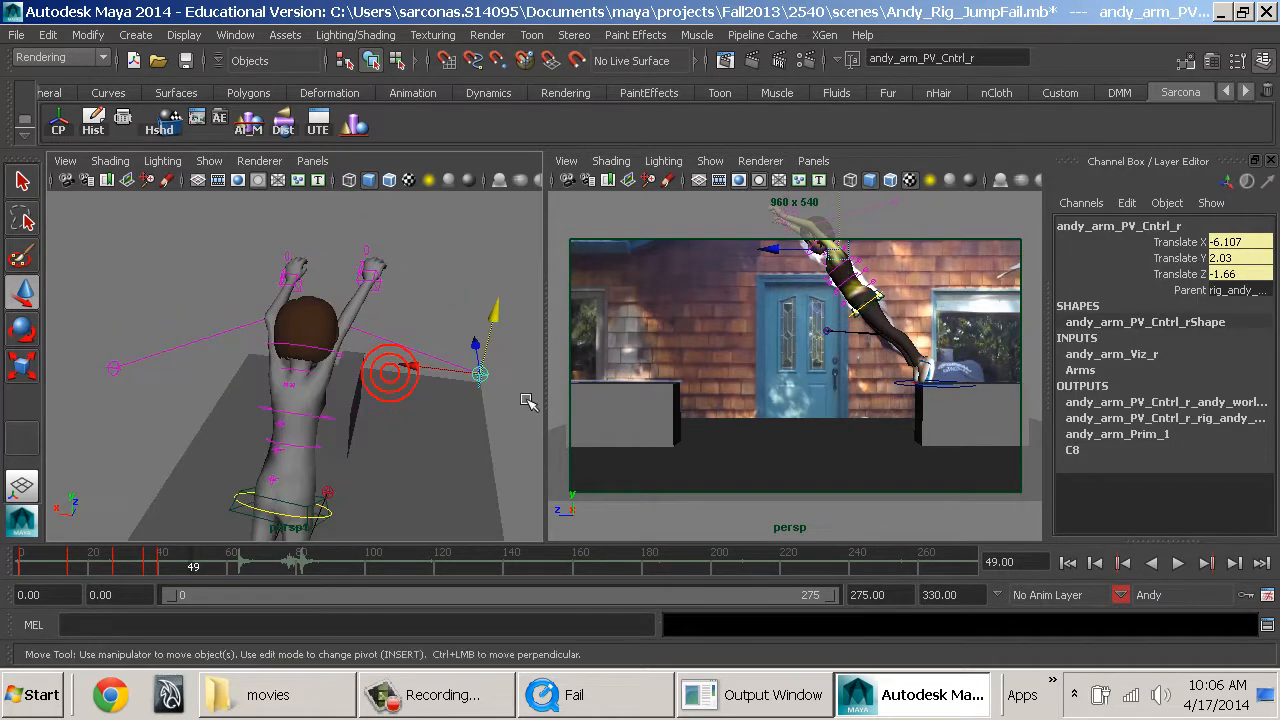
# Even out the hands overhead, moving the left arm IK control to -7.504, 8.522, 3.174 and the right to 7.716, -8.712, -2.627.
pyautogui.click(368, 285)
pyautogui.moveTo(385, 281); pyautogui.dragTo(376, 312)
pyautogui.keyDown('alt'); pyautogui.moveTo(337, 355); pyautogui.dragTo(470, 315); pyautogui.keyUp('alt')
pyautogui.keyDown('alt'); pyautogui.moveTo(470, 315); pyautogui.dragTo(360, 377, button='right'); pyautogui.keyUp('alt')
pyautogui.keyDown('alt'); pyautogui.moveTo(358, 377); pyautogui.dragTo(452, 392); pyautogui.keyUp('alt')
pyautogui.keyDown('alt'); pyautogui.moveTo(272, 307); pyautogui.dragTo(368, 319); pyautogui.keyUp('alt')
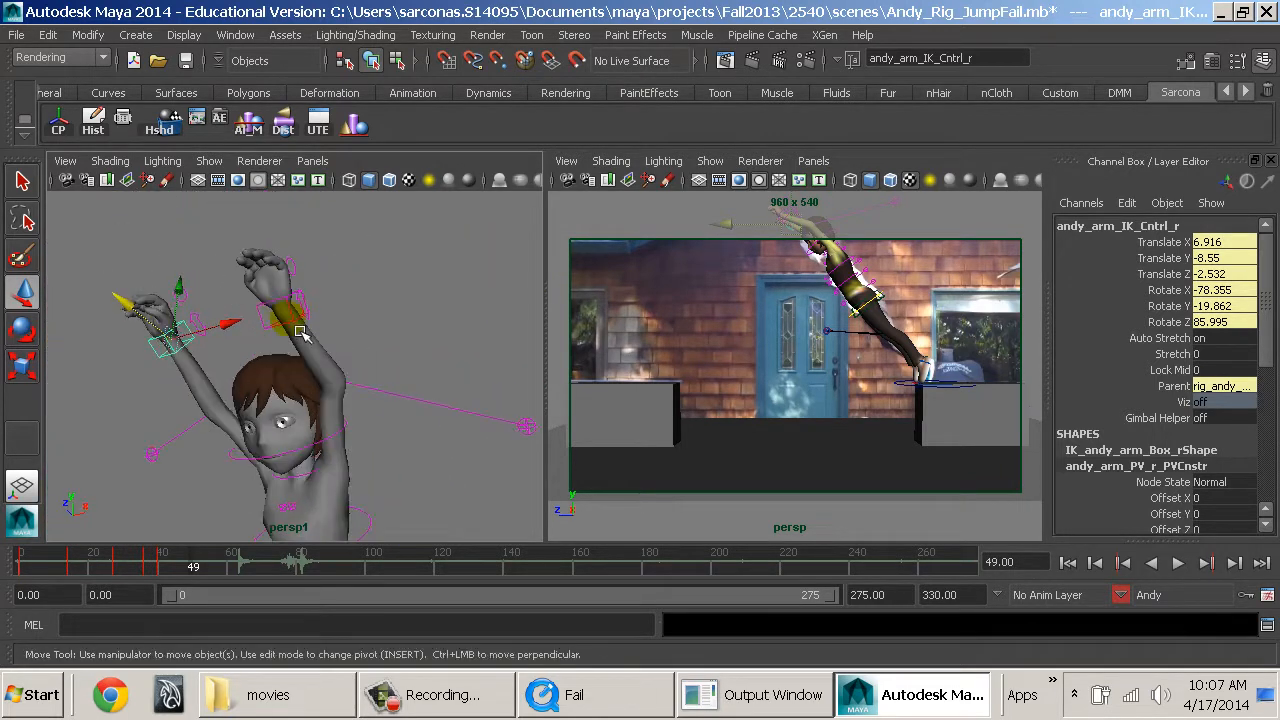
pyautogui.click(288, 302)
pyautogui.moveTo(288, 297); pyautogui.dragTo(268, 300)
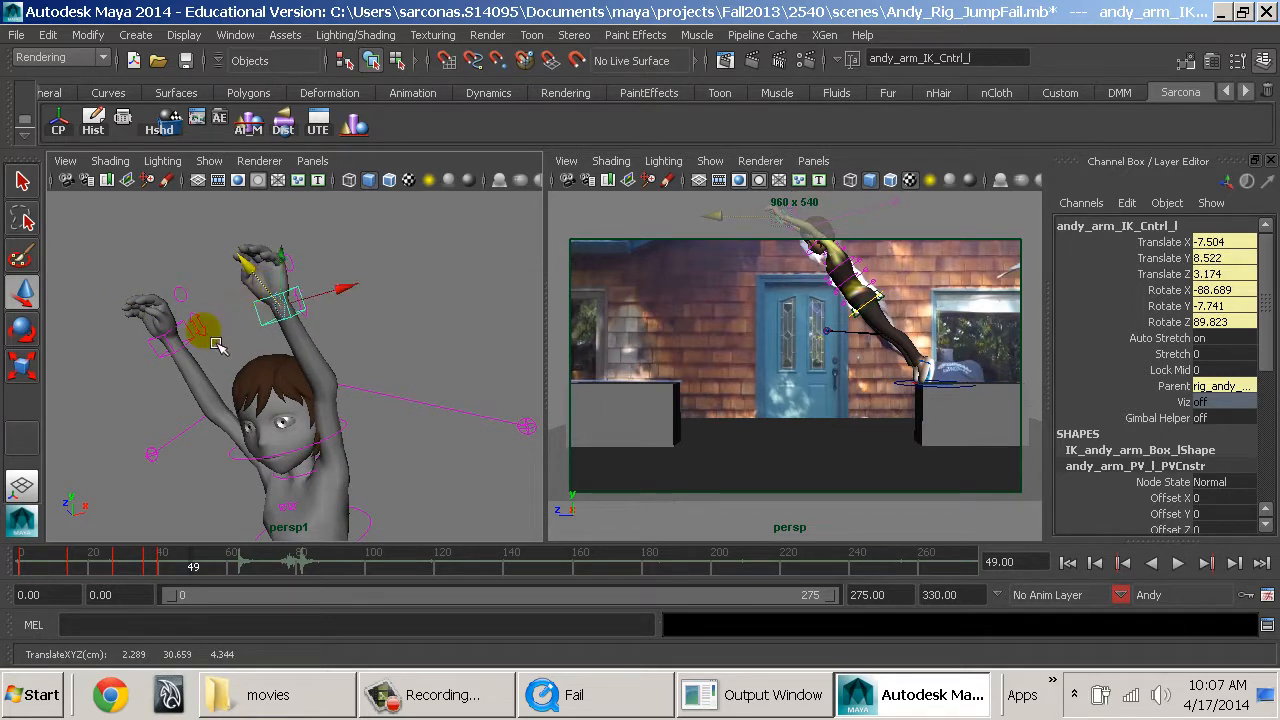
pyautogui.click(163, 343)
pyautogui.keyDown('alt'); pyautogui.moveTo(163, 343); pyautogui.dragTo(186, 259); pyautogui.keyUp('alt')
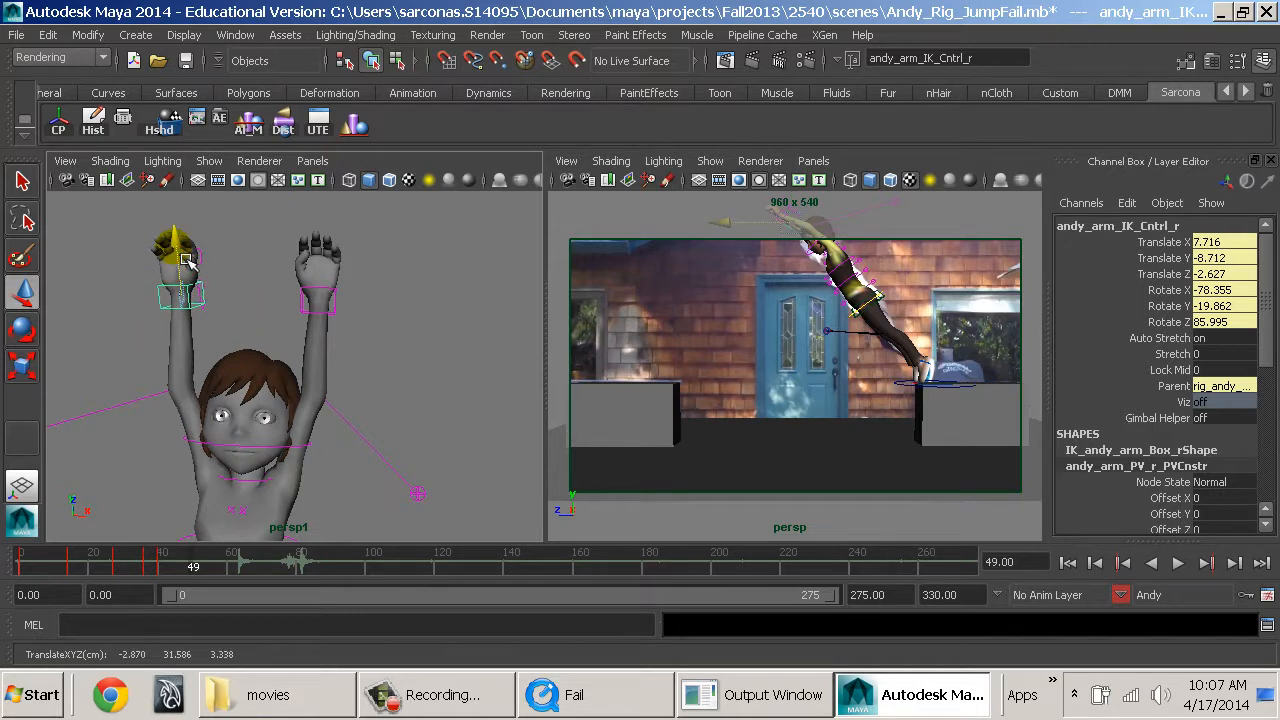
# Tilt Andy's head by rotating the neck IK control to Rotate X -8.492.
pyautogui.click(404, 344)
pyautogui.keyDown('alt'); pyautogui.moveTo(446, 389); pyautogui.dragTo(129, 437); pyautogui.keyUp('alt')
pyautogui.keyDown('alt'); pyautogui.moveTo(330, 470); pyautogui.dragTo(404, 369, button='middle'); pyautogui.keyUp('alt')
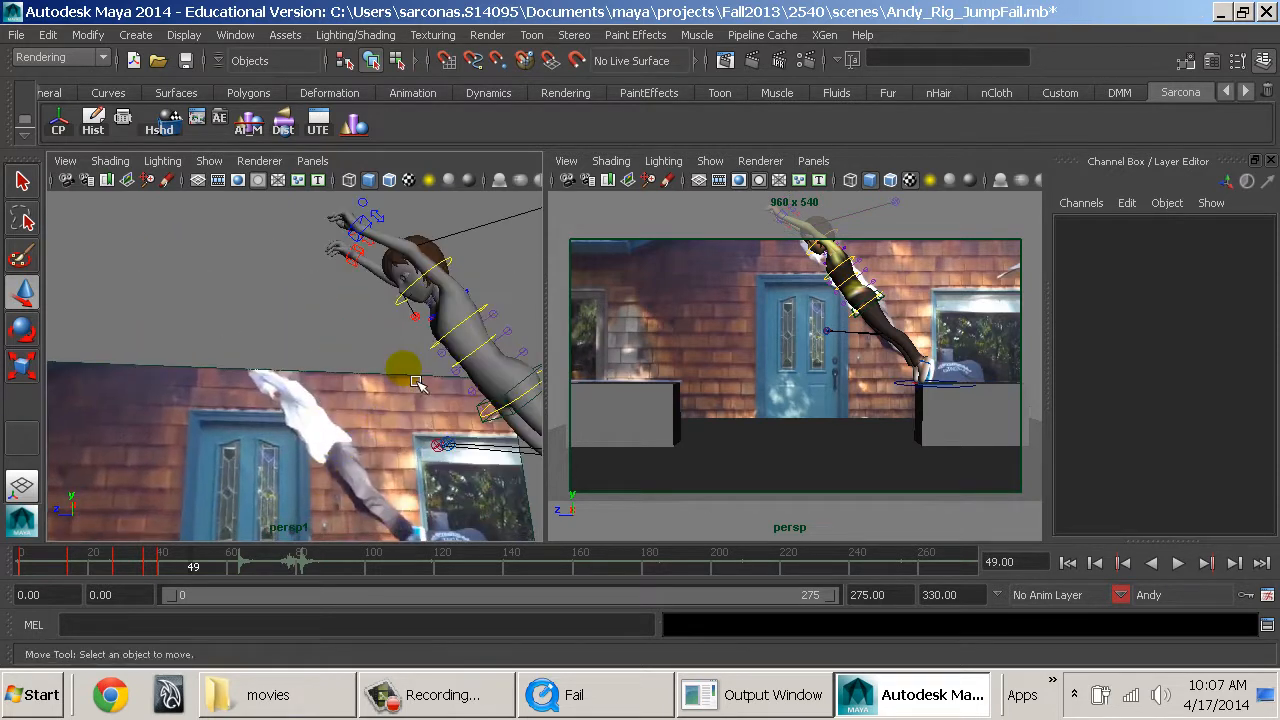
pyautogui.moveTo(396, 377)
pyautogui.keyDown('alt'); pyautogui.mouseDown()
pyautogui.moveTo(350, 367)
pyautogui.moveTo(388, 307)
pyautogui.mouseUp(); pyautogui.keyUp('alt')
pyautogui.click(383, 298)
pyautogui.press('e')
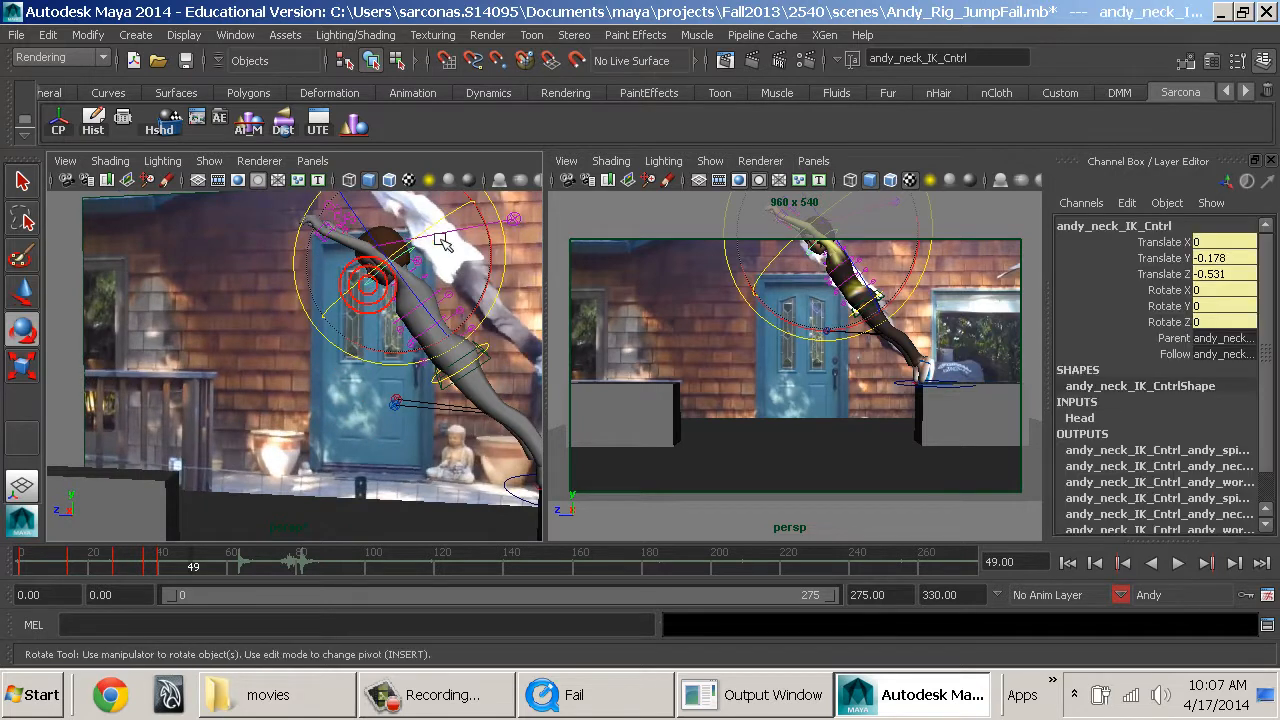
pyautogui.moveTo(495, 262); pyautogui.dragTo(503, 268)
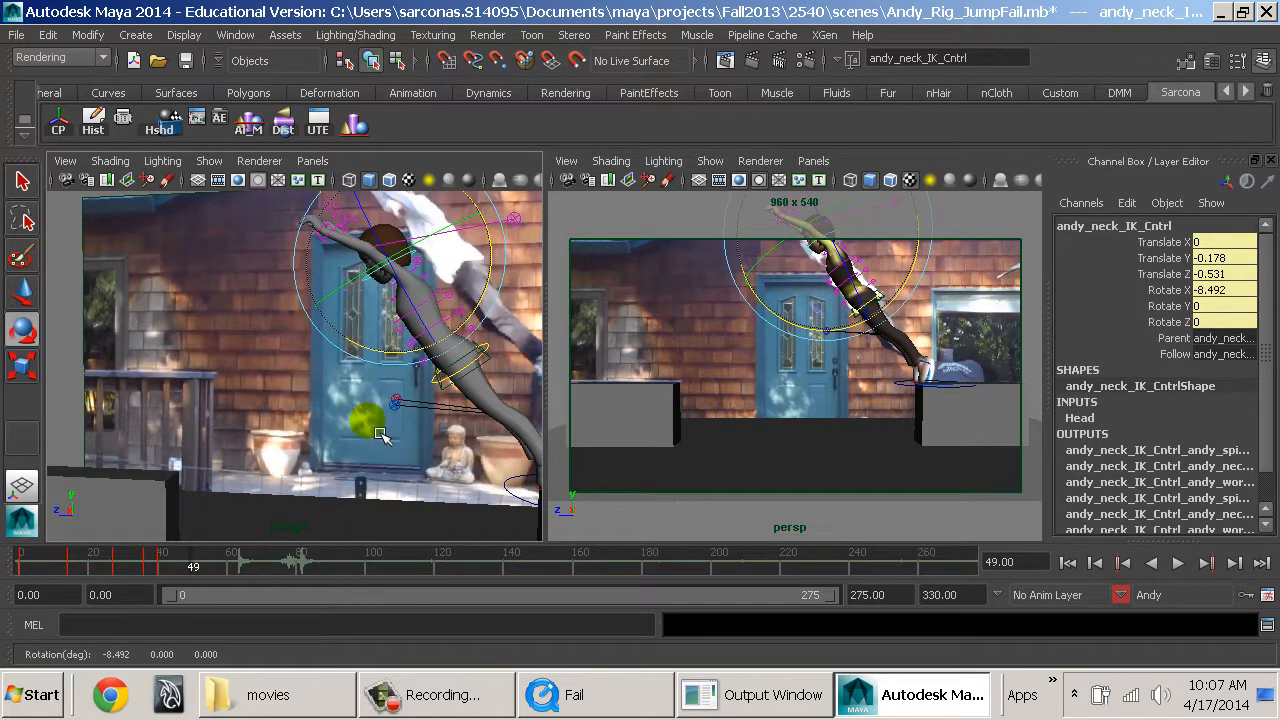
# Play the animation repeatedly from frame 0 to about frame 61 to compare Andy's jump poses with the movie reference.
pyautogui.scroll(-3, 380, 433)
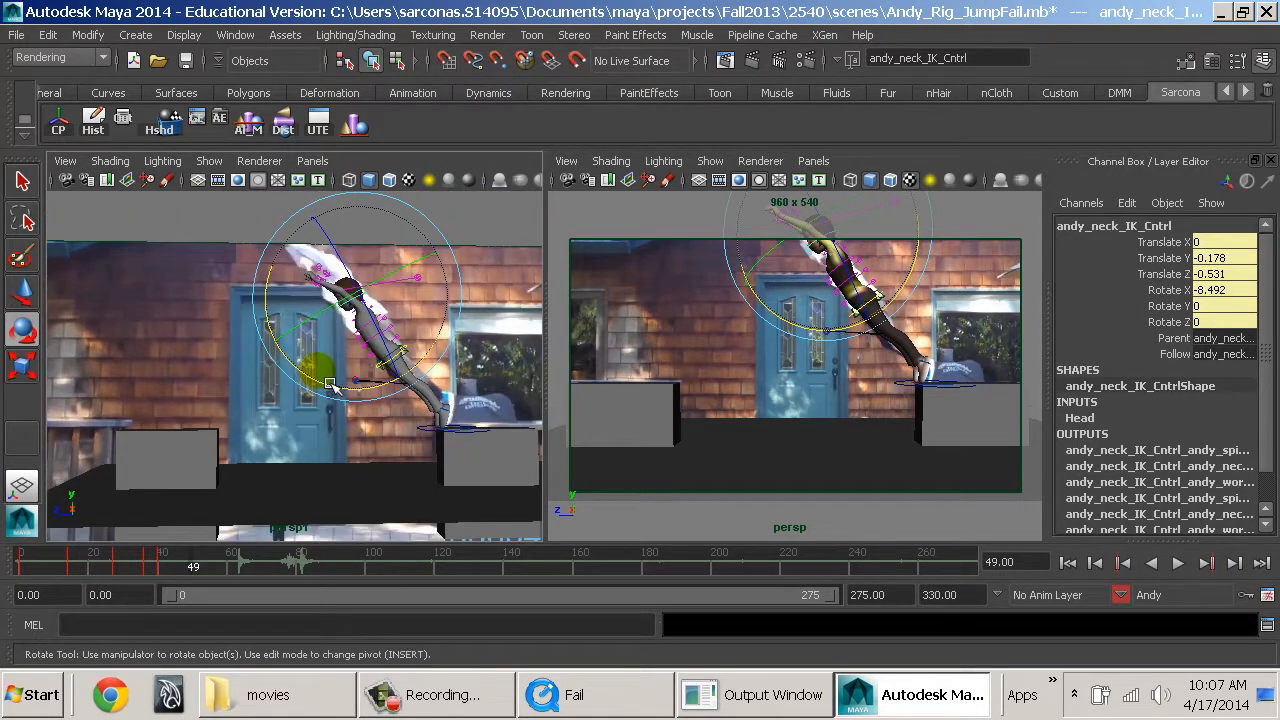
pyautogui.moveTo(92, 571); pyautogui.dragTo(18, 571)
pyautogui.keyDown('alt'); pyautogui.moveTo(392, 431); pyautogui.dragTo(306, 443, button='middle'); pyautogui.keyUp('alt')
pyautogui.keyDown('alt'); pyautogui.moveTo(370, 395); pyautogui.dragTo(407, 398); pyautogui.keyUp('alt')
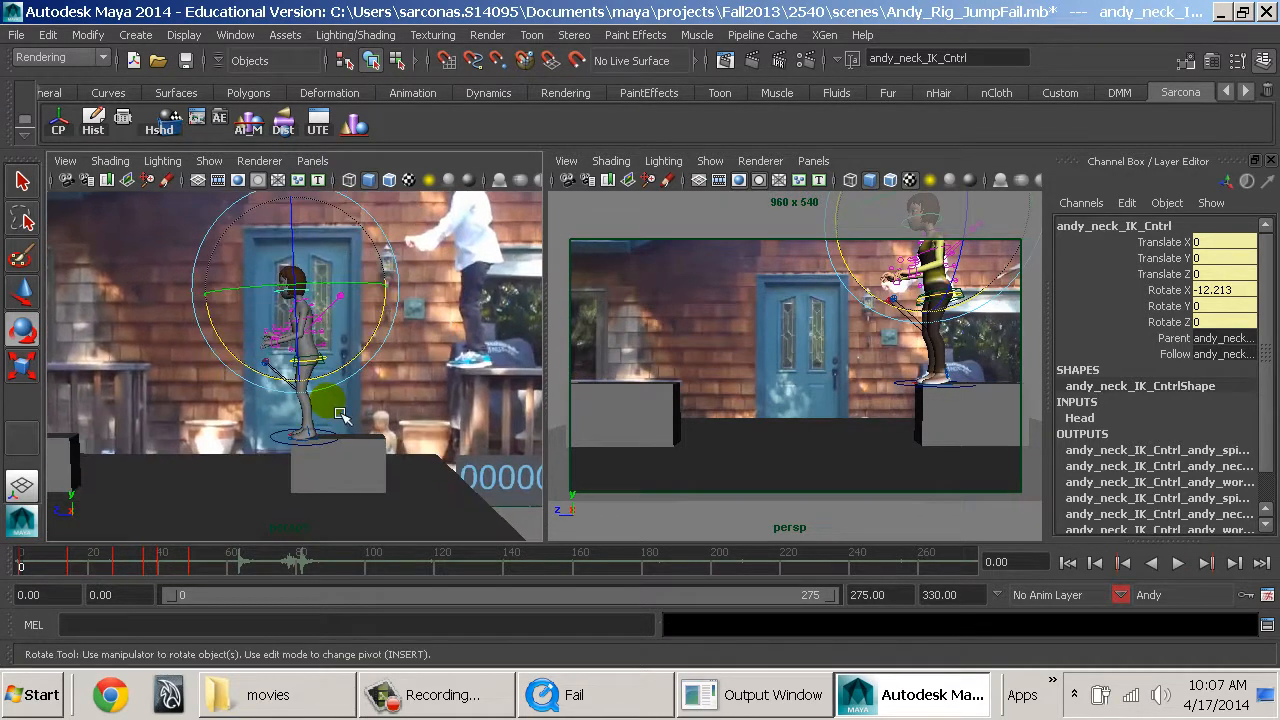
pyautogui.hotkey('alt', 'v')
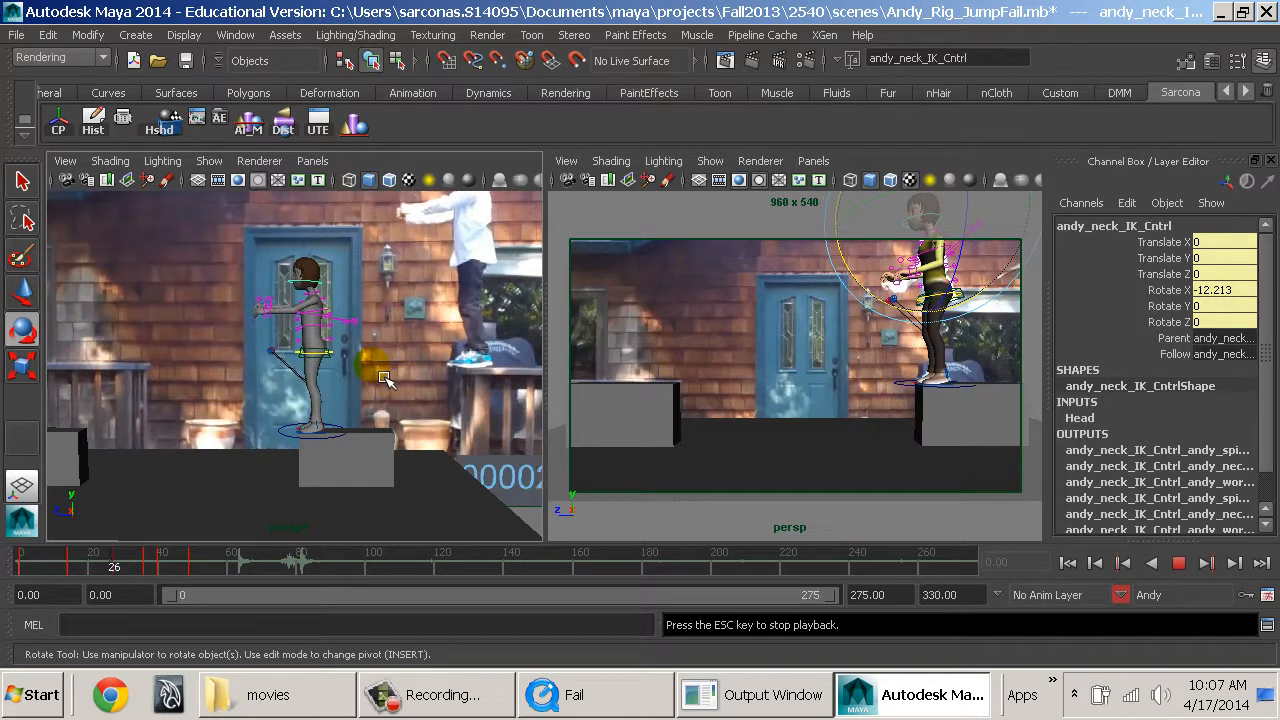
pyautogui.press('Escape')
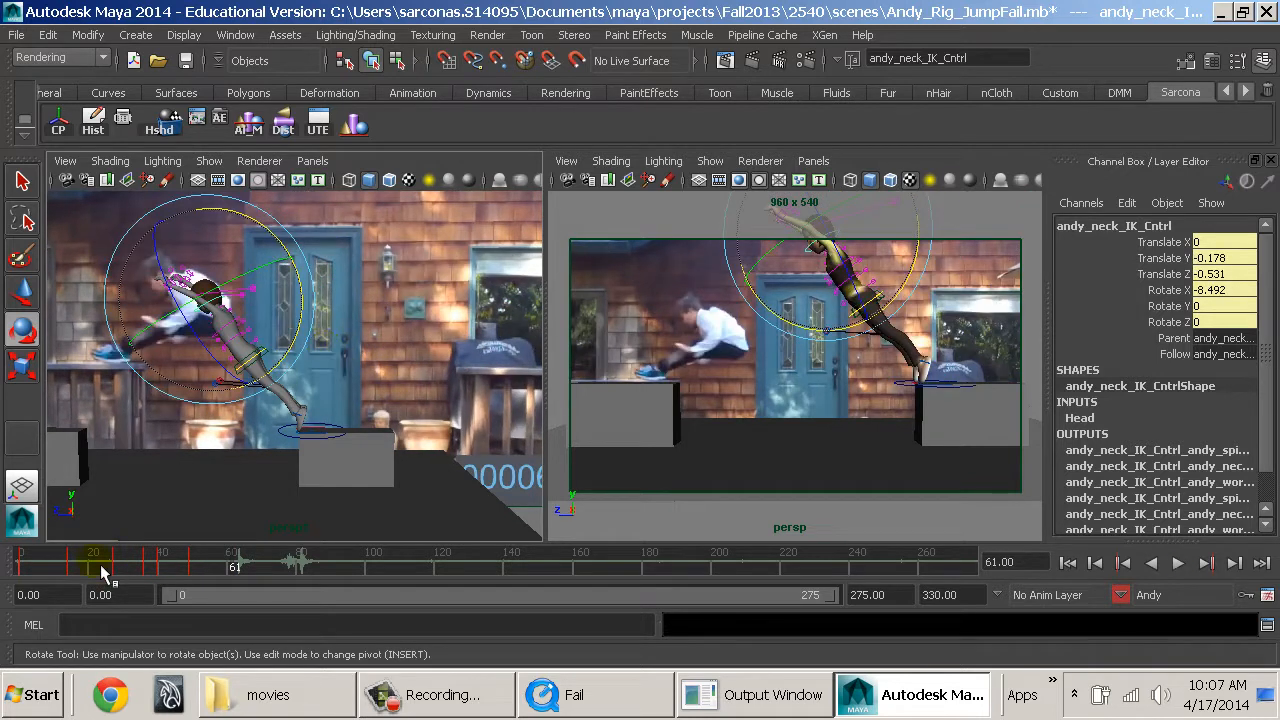
pyautogui.moveTo(103, 572); pyautogui.dragTo(21, 571)
pyautogui.hotkey('alt', 'v')
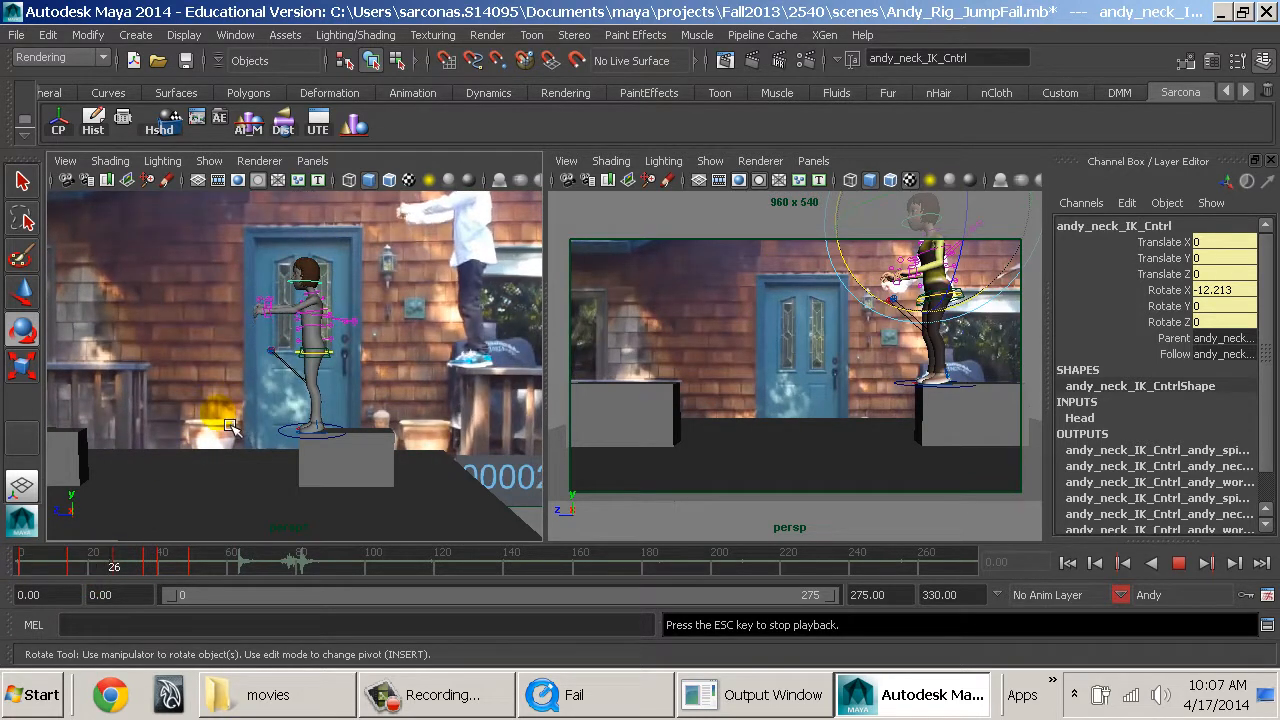
pyautogui.press('Escape')
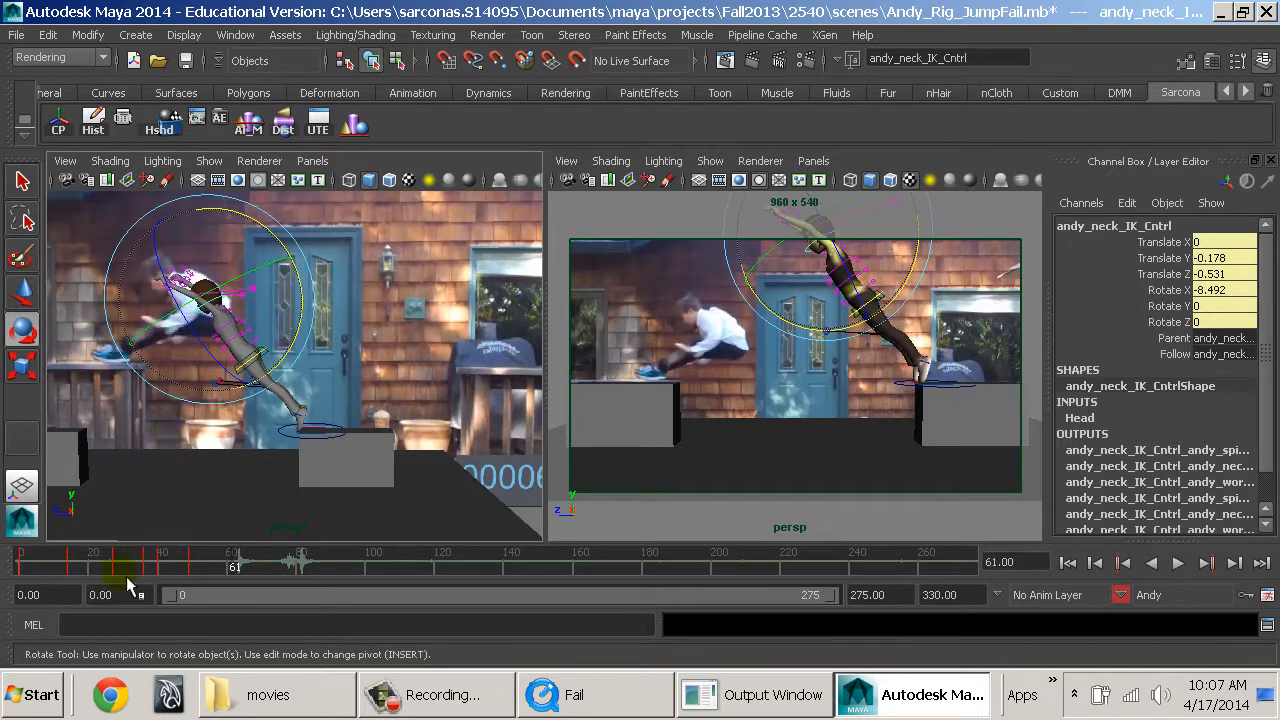
pyautogui.moveTo(115, 570); pyautogui.dragTo(12, 568)
pyautogui.hotkey('alt', 'v')
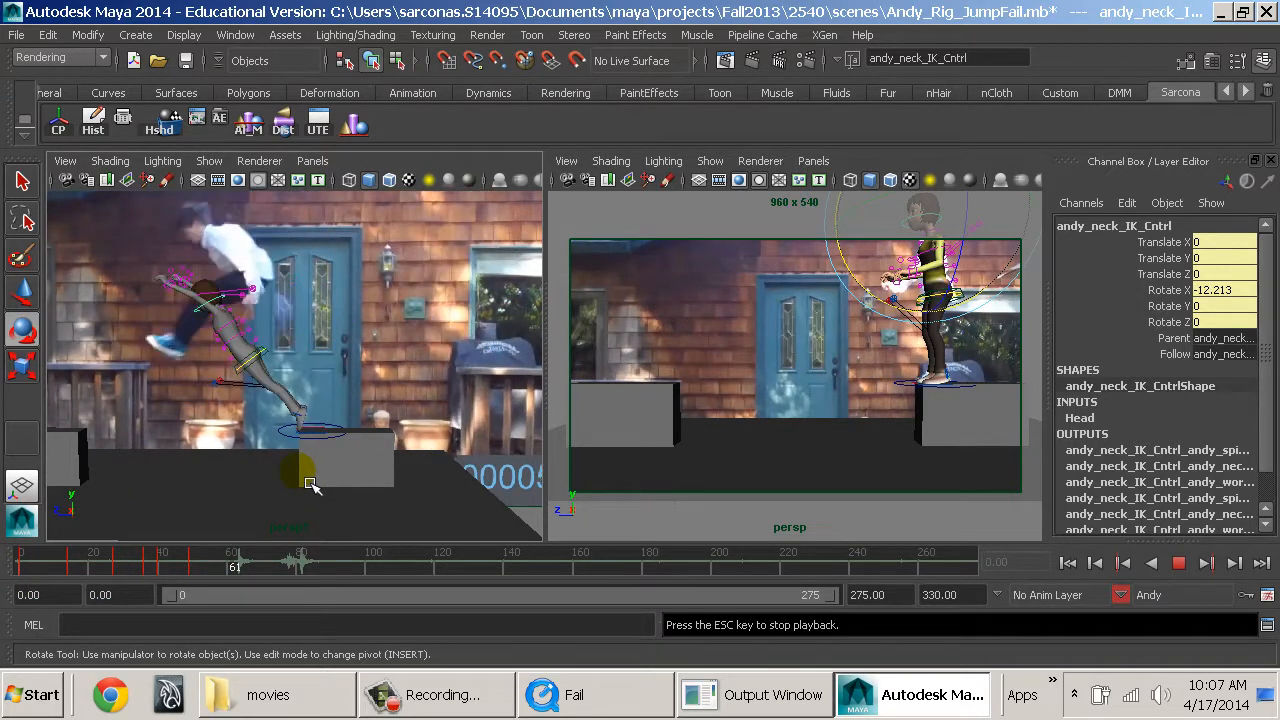
pyautogui.press('Escape')
pyautogui.moveTo(235, 568); pyautogui.dragTo(229, 606)
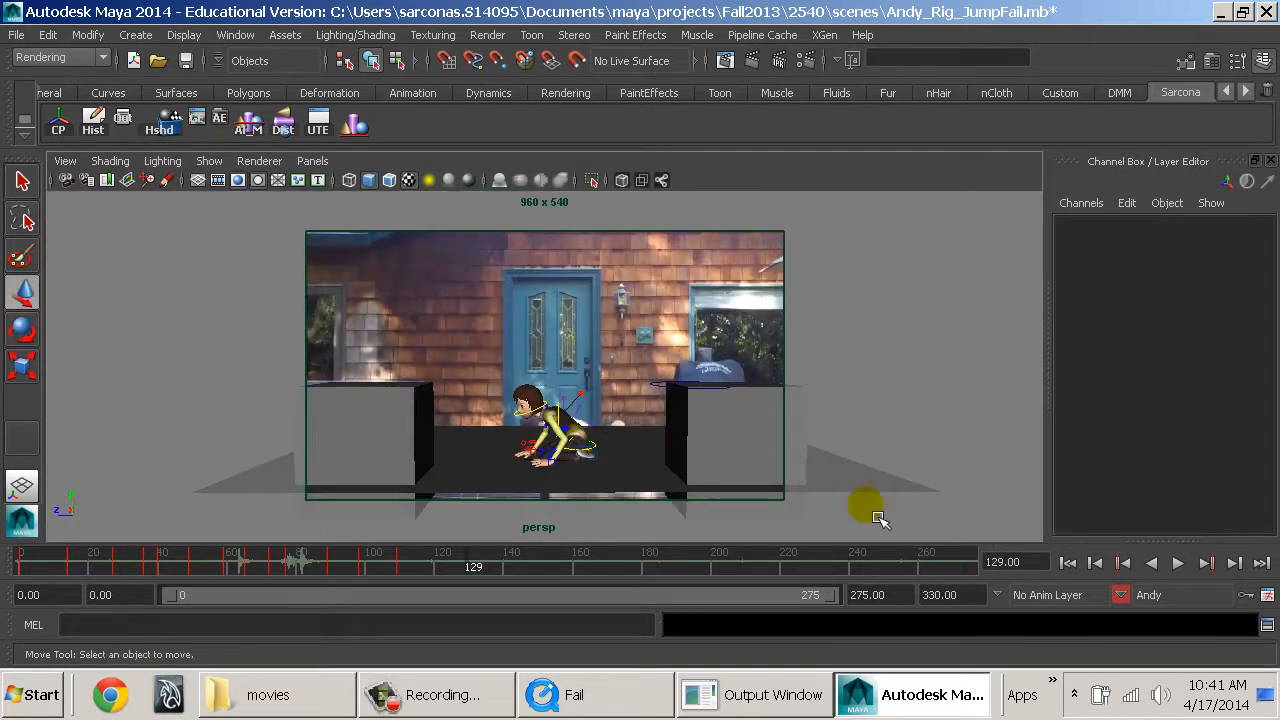
# Set the animation end time to 109 to match the last keyed pose, and return to frame 0.
pyautogui.click(1069, 564)
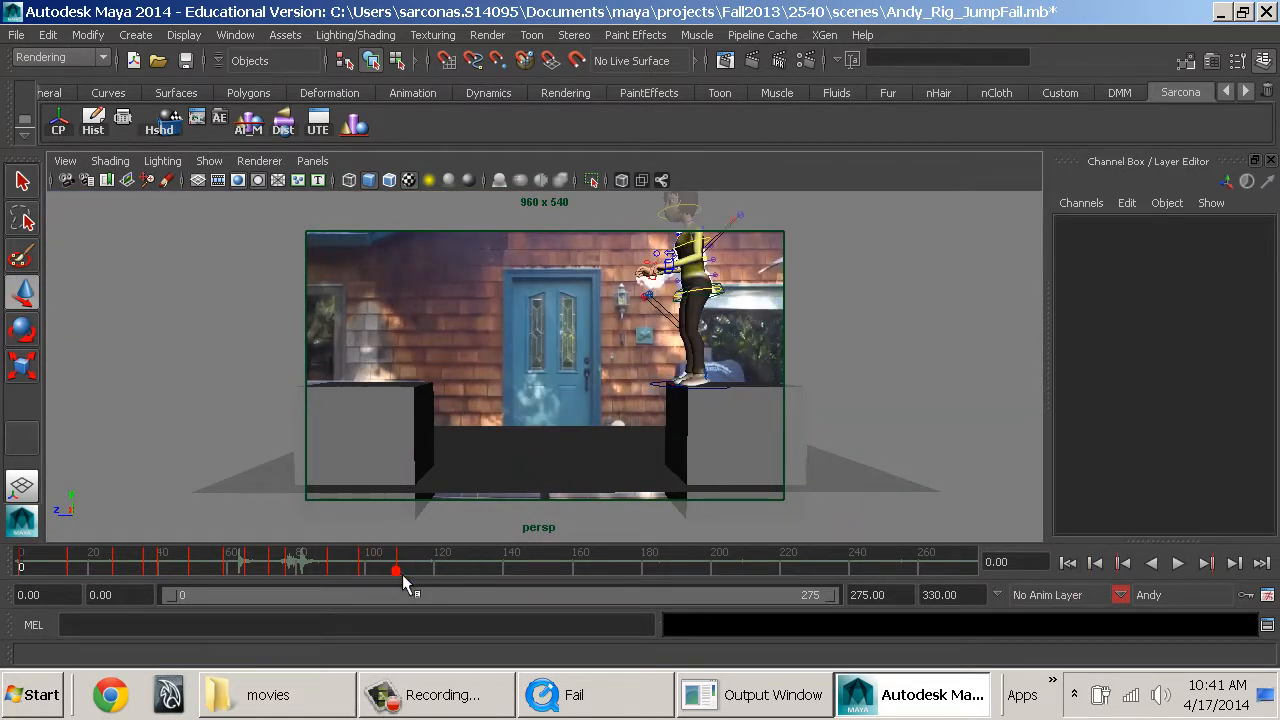
pyautogui.click(402, 574)
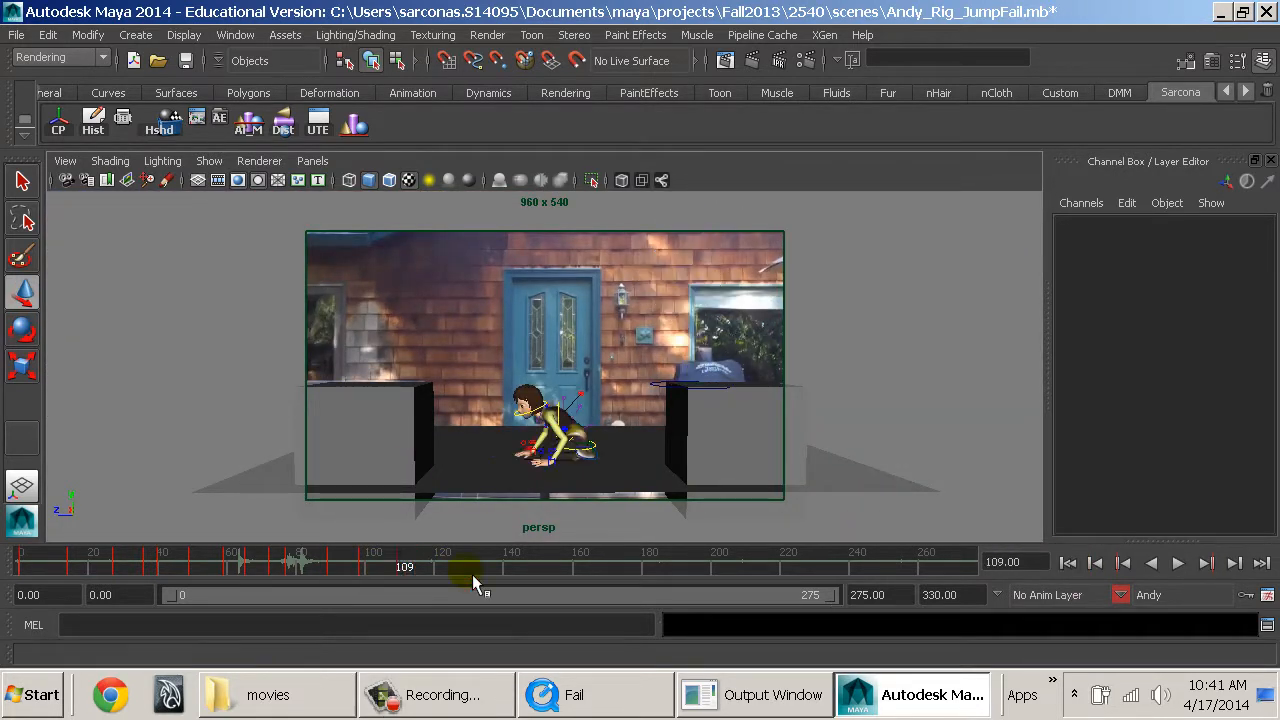
pyautogui.click(1068, 563)
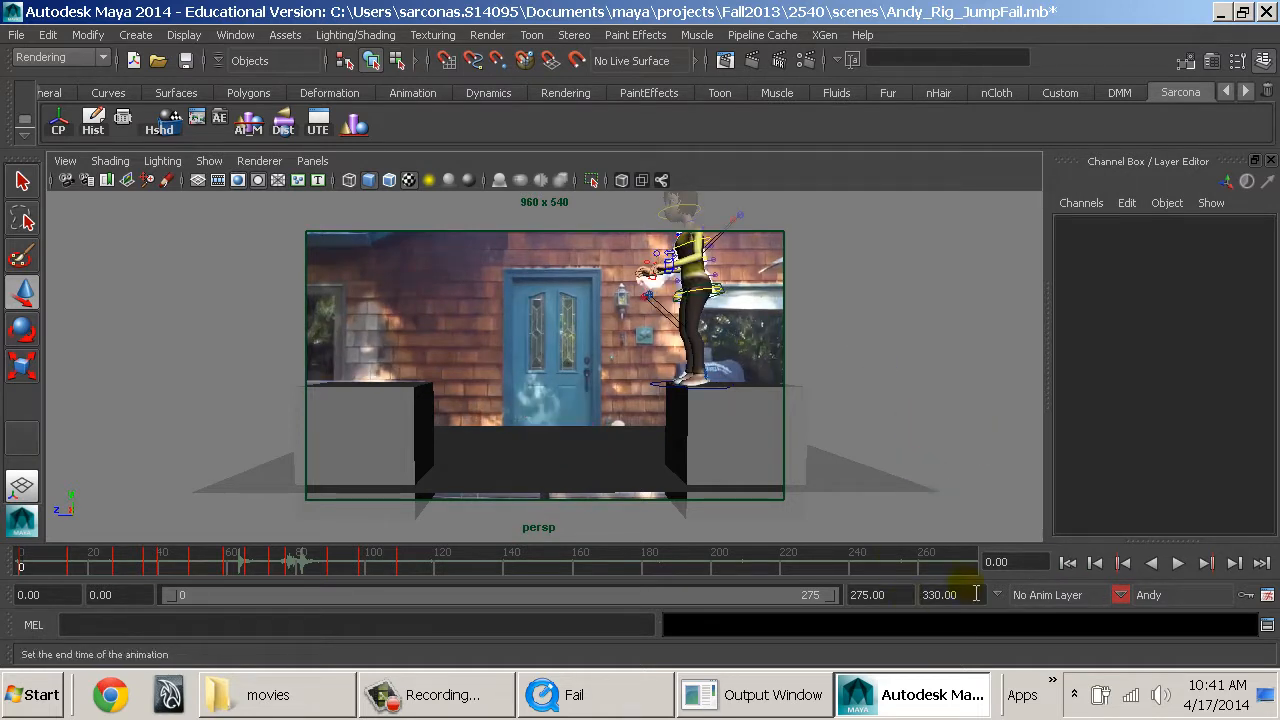
pyautogui.click(926, 604)
pyautogui.write('109')
pyautogui.press('Return')
pyautogui.click(1069, 563)
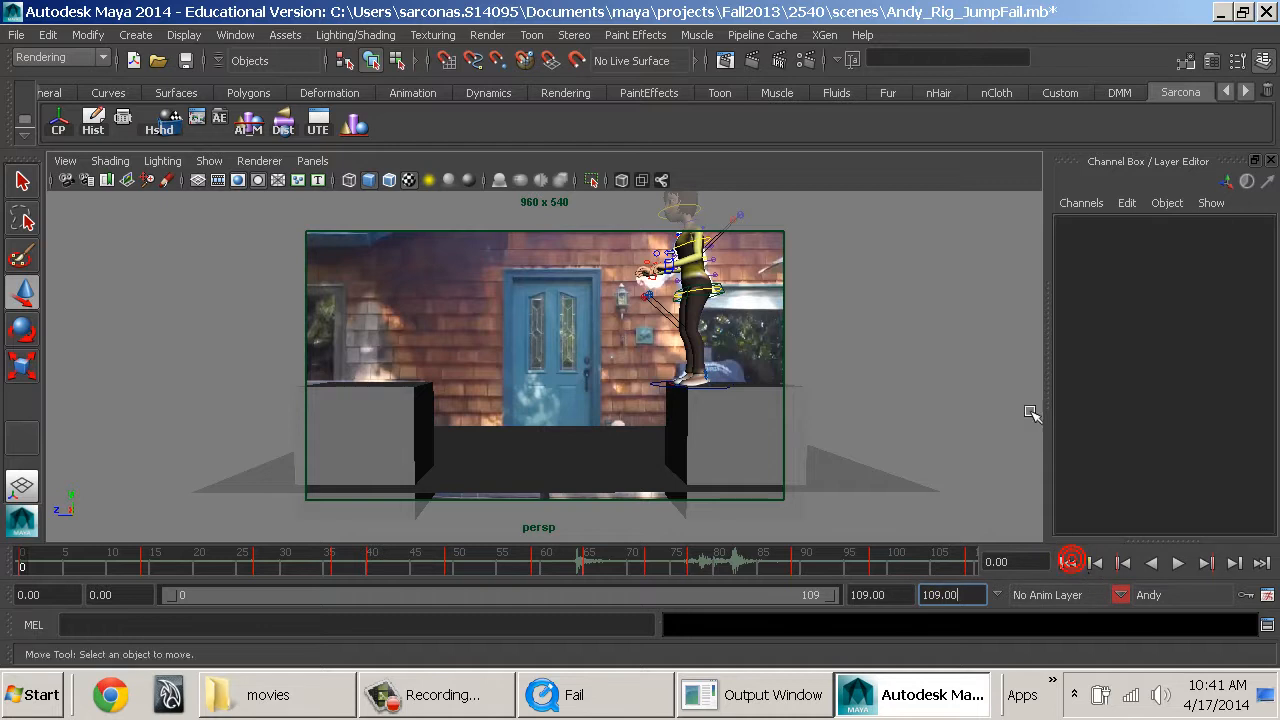
# Play the trimmed animation through the camera view to review the whole jump, fall and landing.
pyautogui.click(609, 455)
pyautogui.press('r')
pyautogui.moveTo(628, 391); pyautogui.dragTo(708, 180, button='right')
pyautogui.click(928, 311)
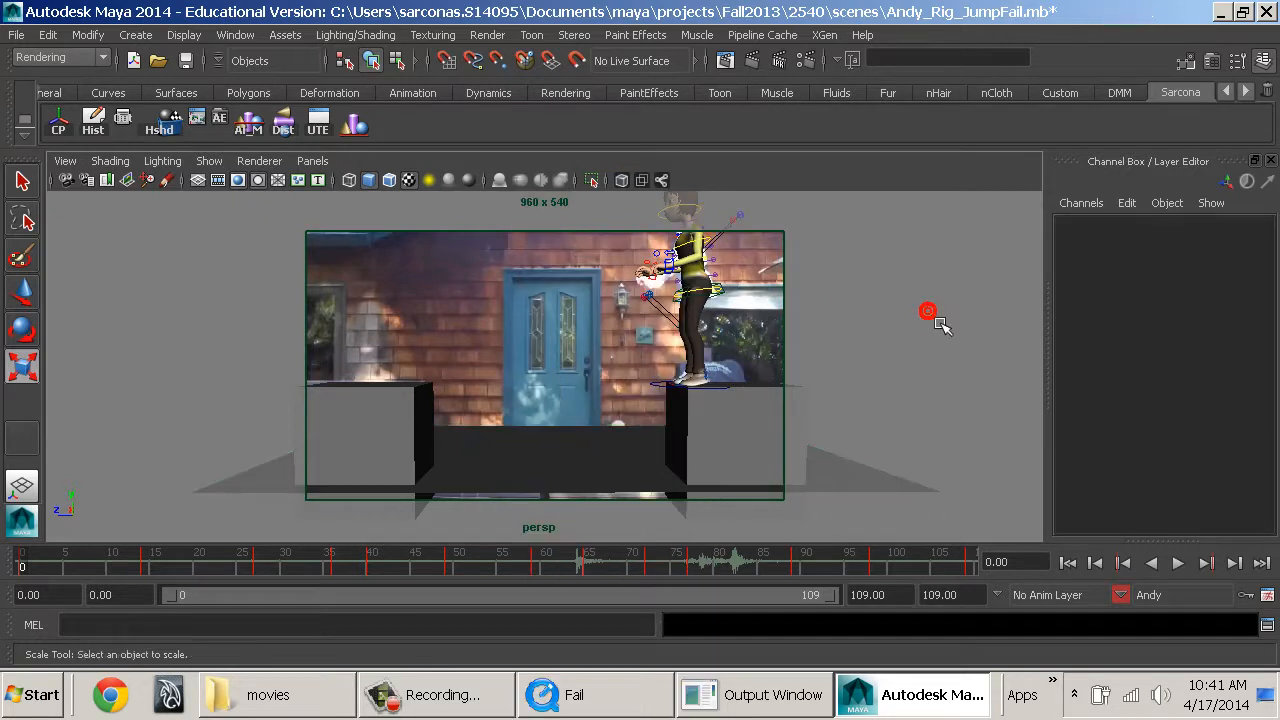
pyautogui.hotkey('alt', 'v')
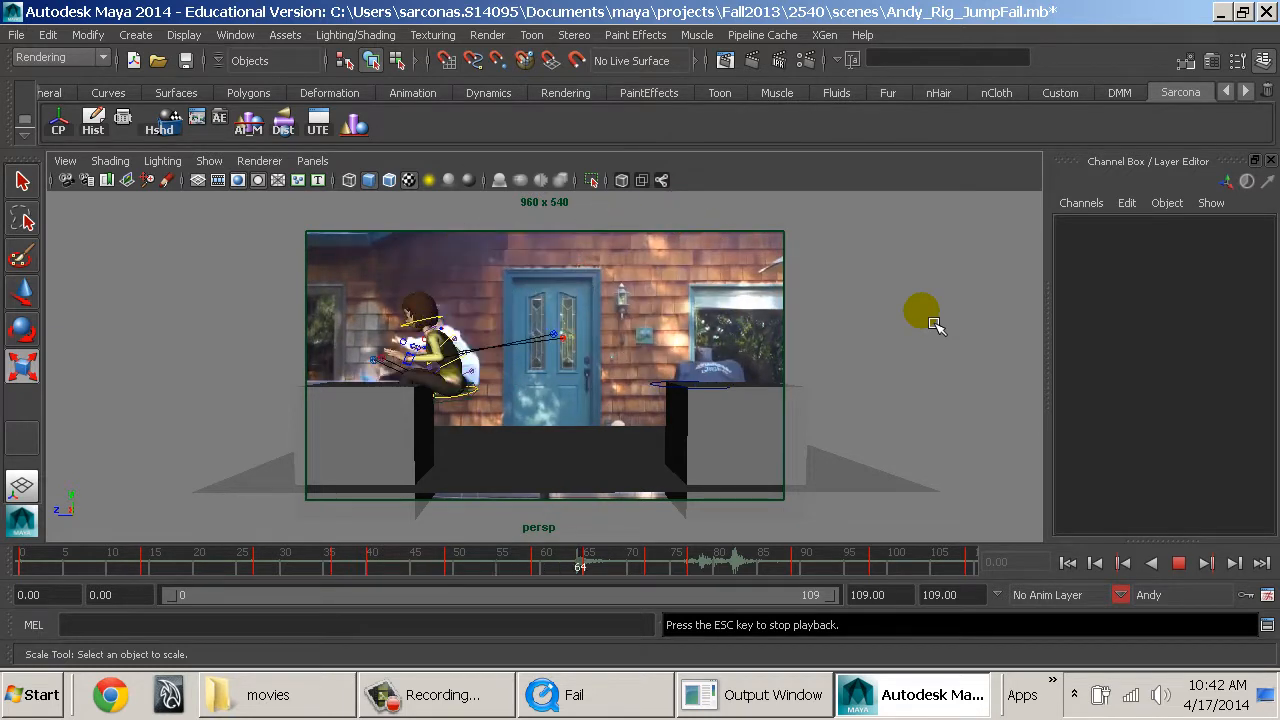
pyautogui.press('Escape')
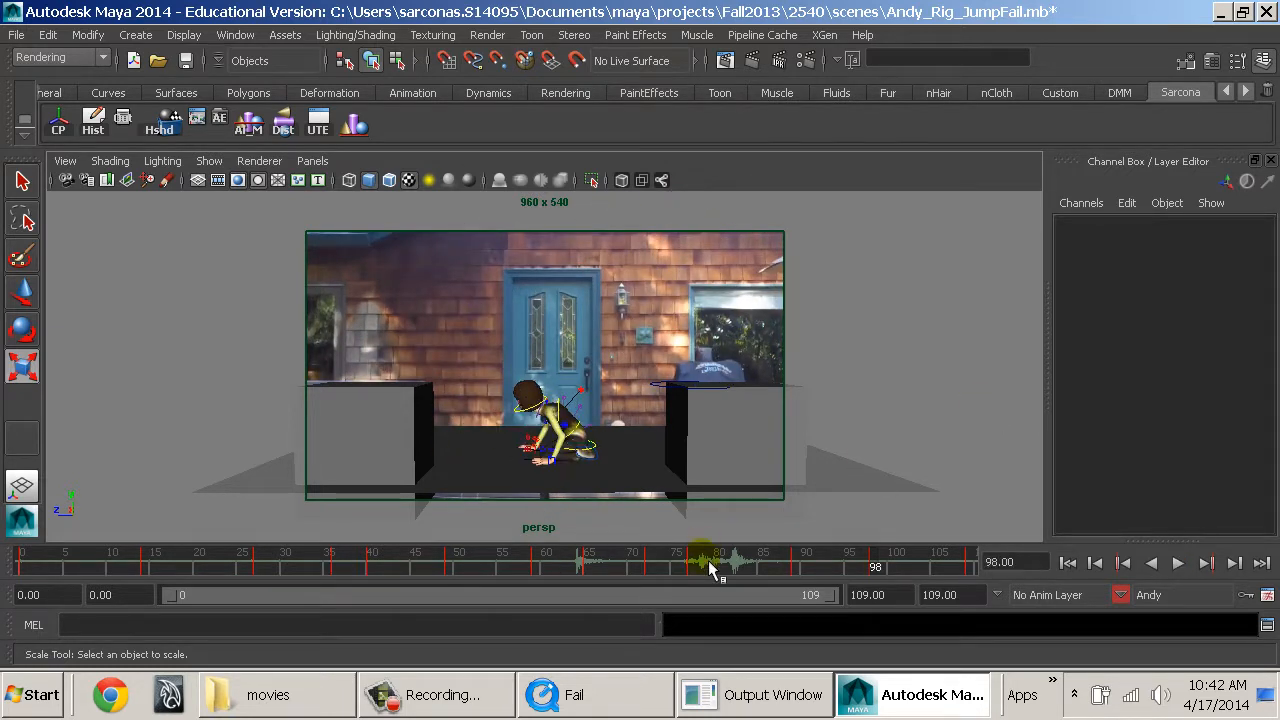
# Examine the fall and landing poses between about frames 56 and 85, including a close view of the body at frame 82.
pyautogui.moveTo(711, 563); pyautogui.dragTo(624, 572)
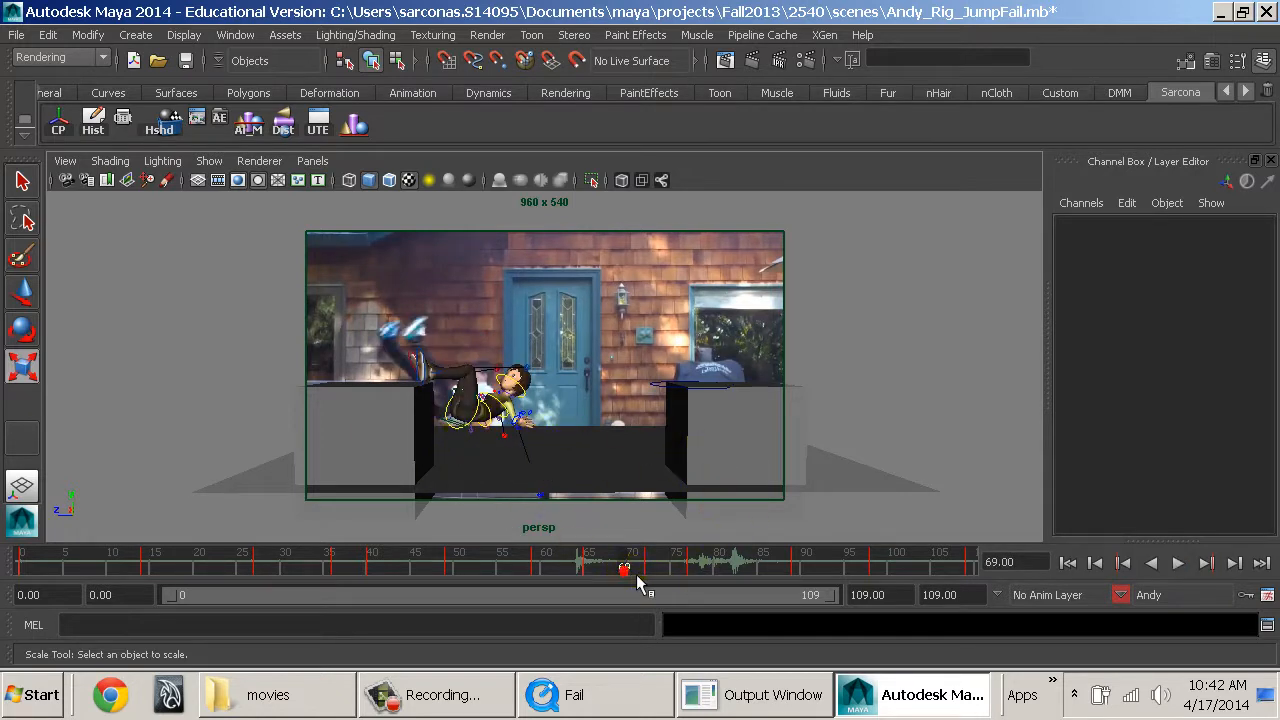
pyautogui.moveTo(636, 574); pyautogui.dragTo(741, 563)
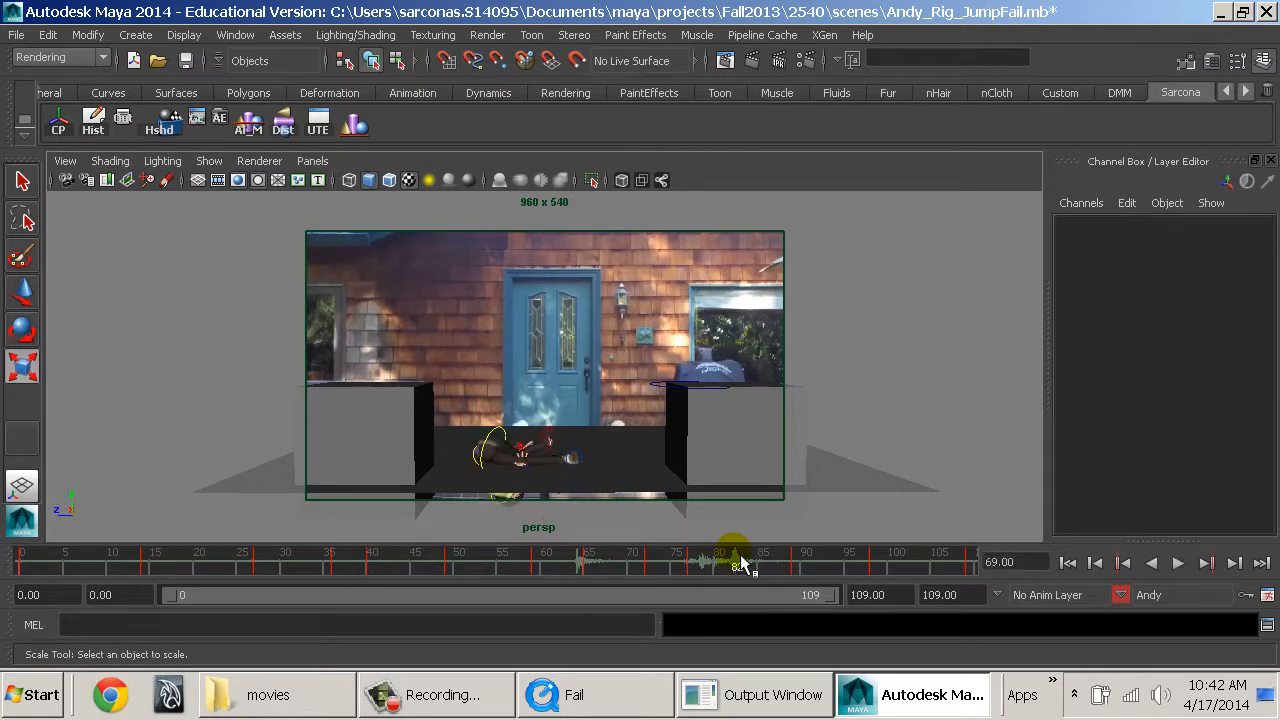
pyautogui.press('space')
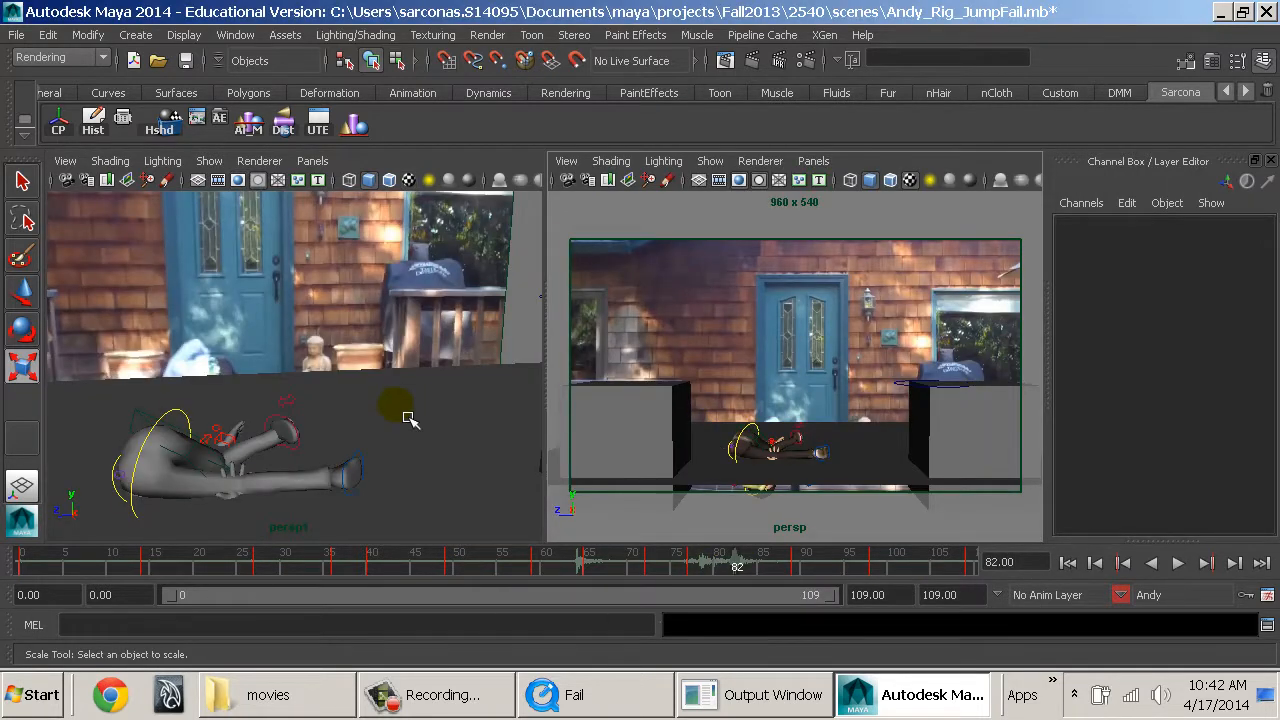
pyautogui.keyDown('alt'); pyautogui.moveTo(408, 418); pyautogui.dragTo(434, 371); pyautogui.keyUp('alt')
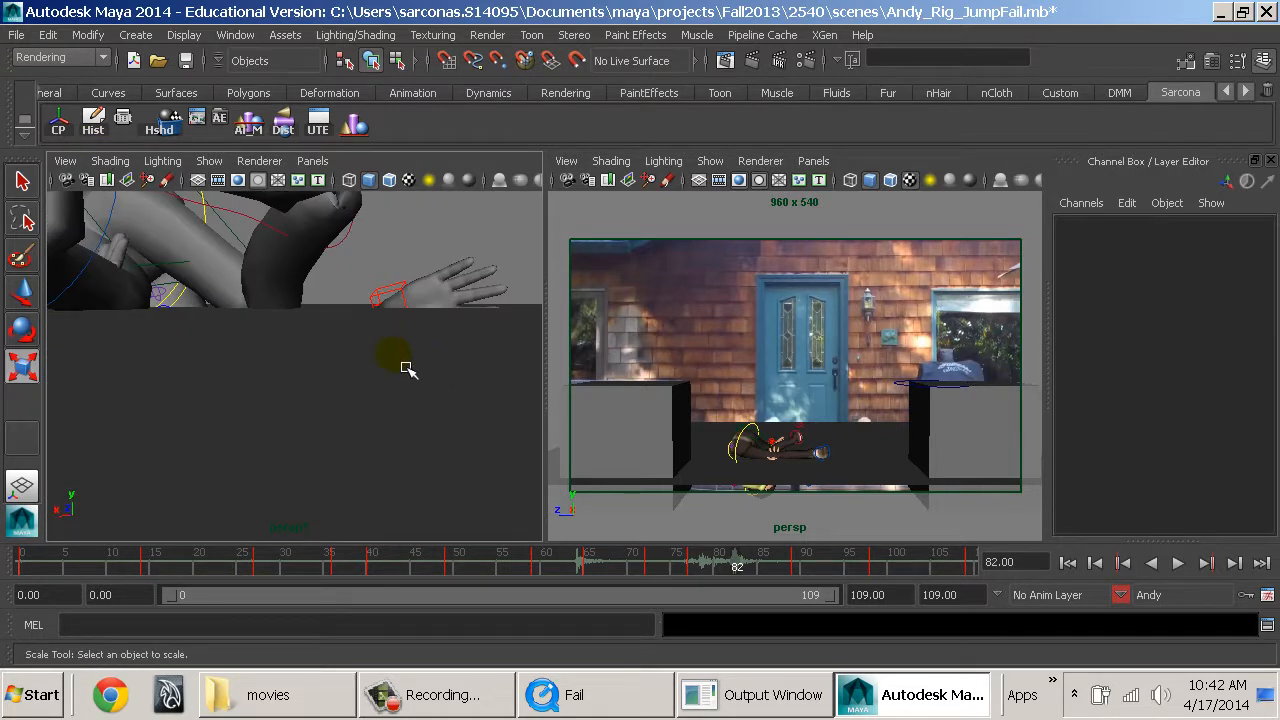
pyautogui.keyDown('alt'); pyautogui.moveTo(393, 368); pyautogui.dragTo(445, 443); pyautogui.keyUp('alt')
pyautogui.click(701, 566)
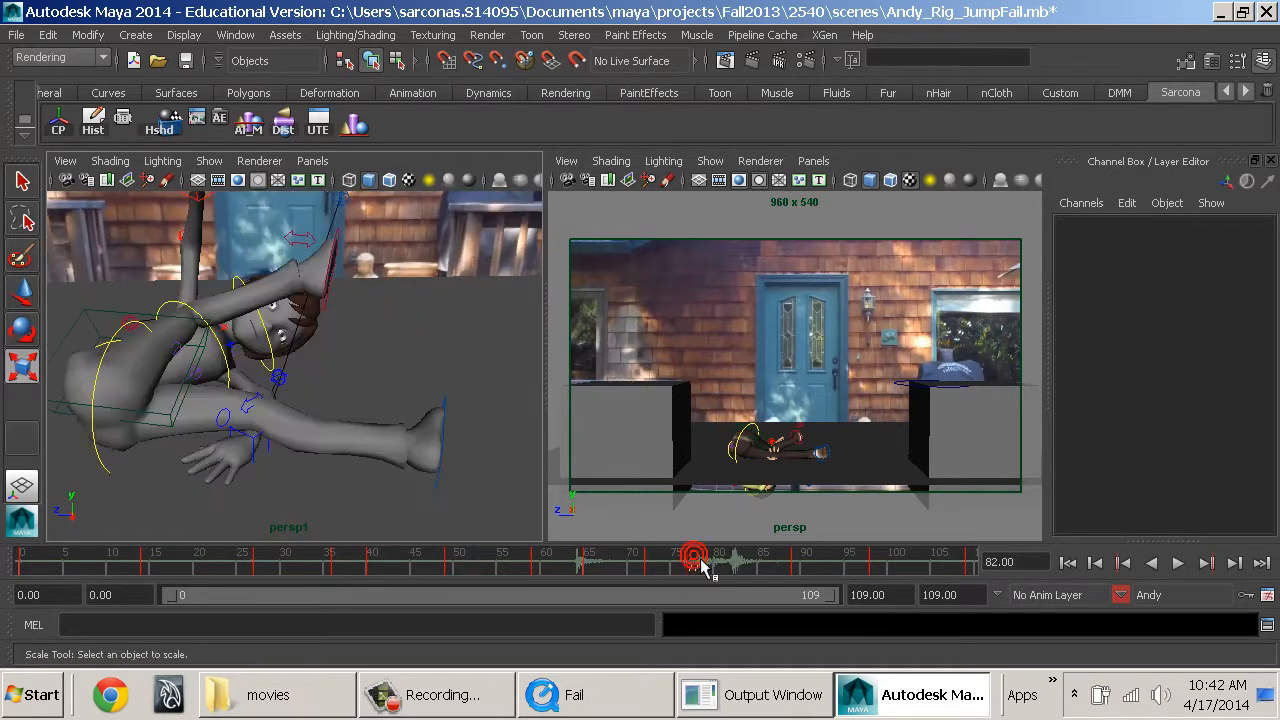
pyautogui.moveTo(697, 566); pyautogui.dragTo(763, 565)
pyautogui.press('space')
pyautogui.moveTo(676, 549)
pyautogui.mouseDown()
pyautogui.moveTo(737, 563)
pyautogui.moveTo(623, 563)
pyautogui.moveTo(850, 566)
pyautogui.moveTo(516, 566)
pyautogui.mouseUp()
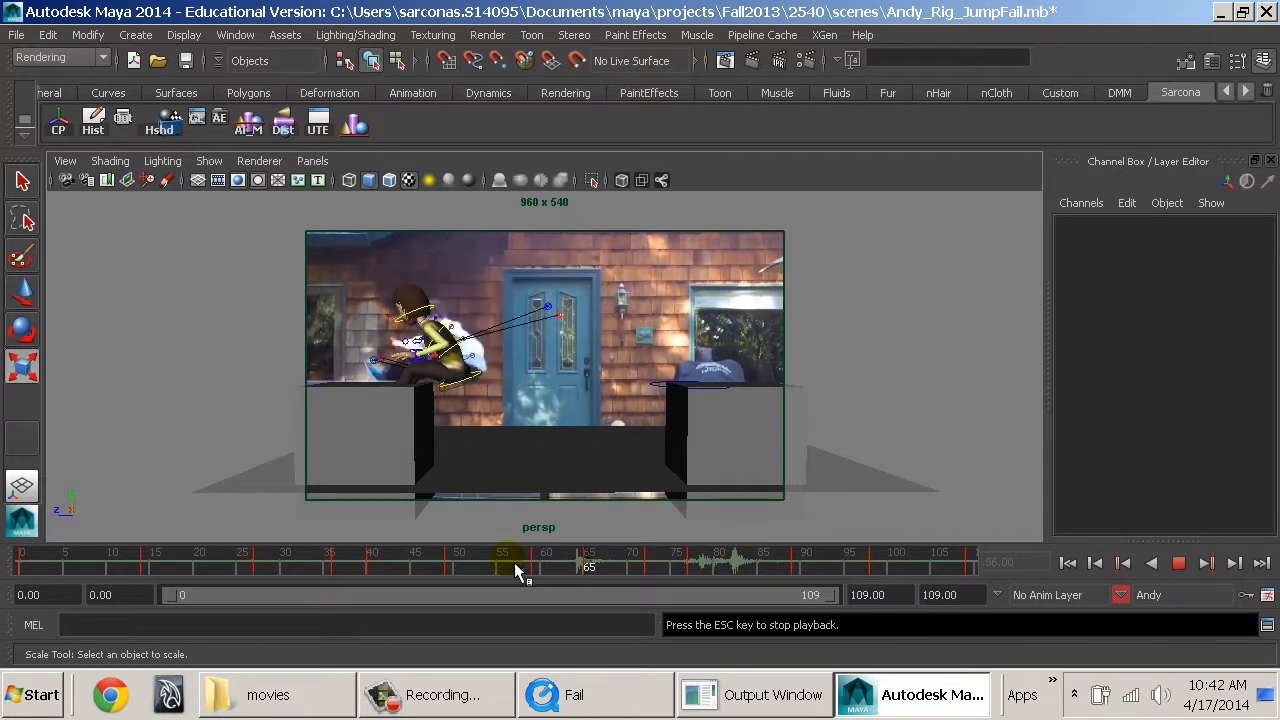
pyautogui.press('Escape')
# At frame 77, open the Graph Editor and select the spine root together with both leg IK controls.
pyautogui.moveTo(745, 570); pyautogui.dragTo(701, 578)
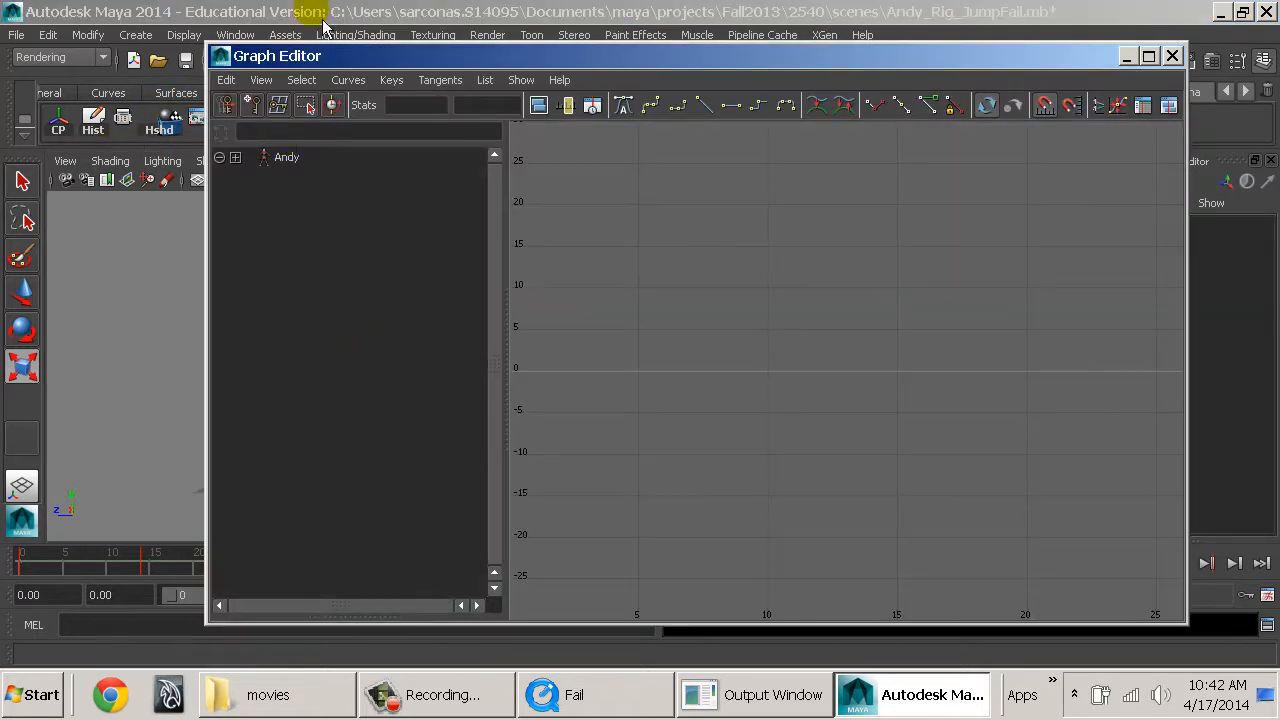
pyautogui.moveTo(337, 64); pyautogui.dragTo(709, 236)
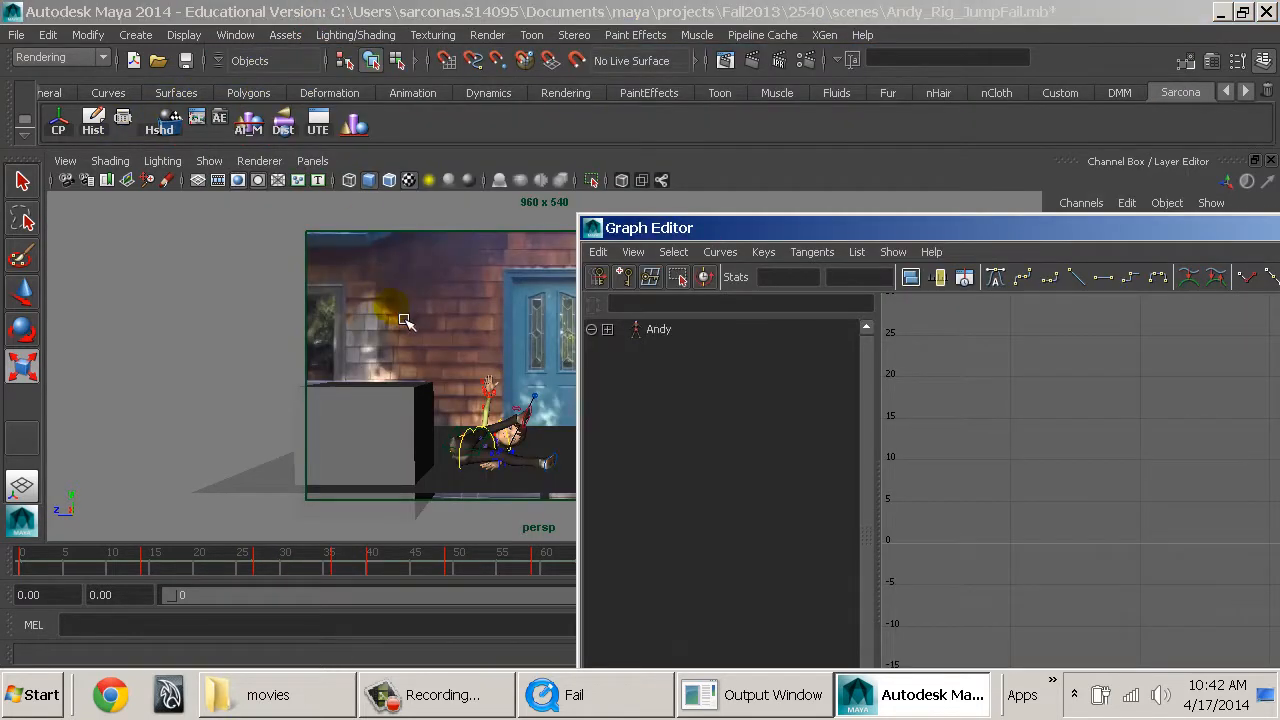
pyautogui.press('space')
pyautogui.click(200, 360)
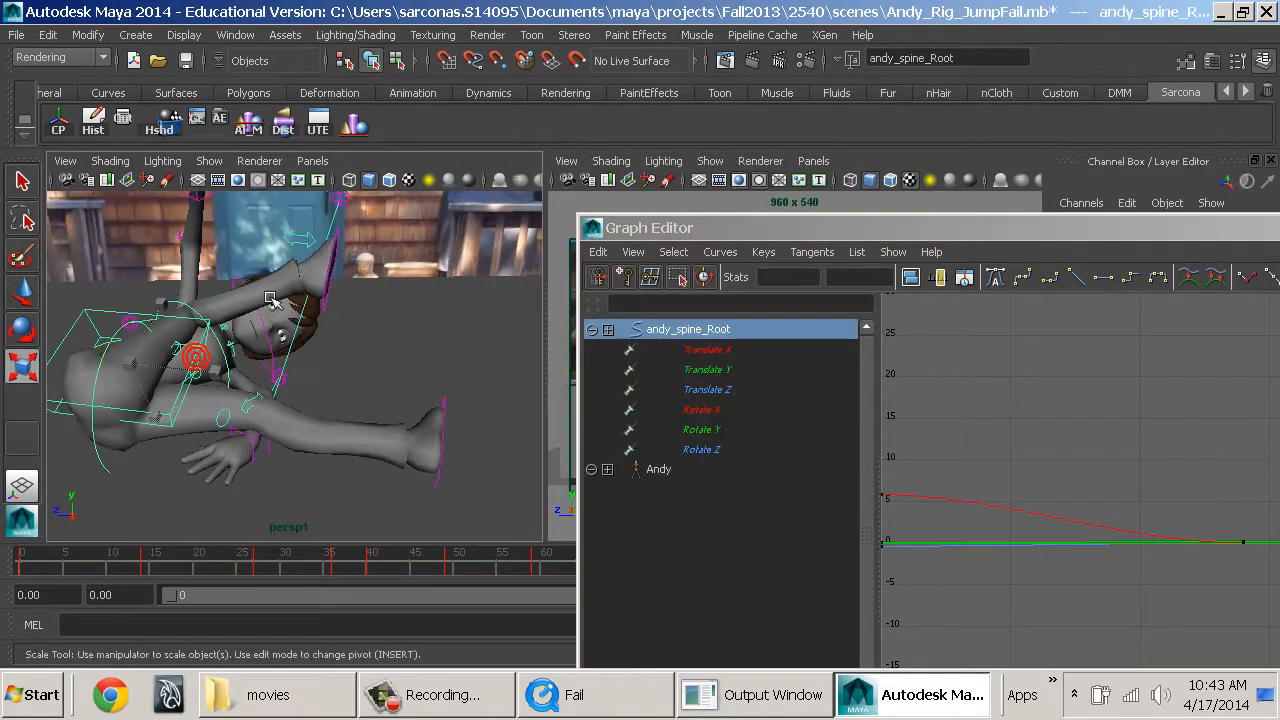
pyautogui.keyDown('shift'); pyautogui.click(432, 385); pyautogui.keyUp('shift')
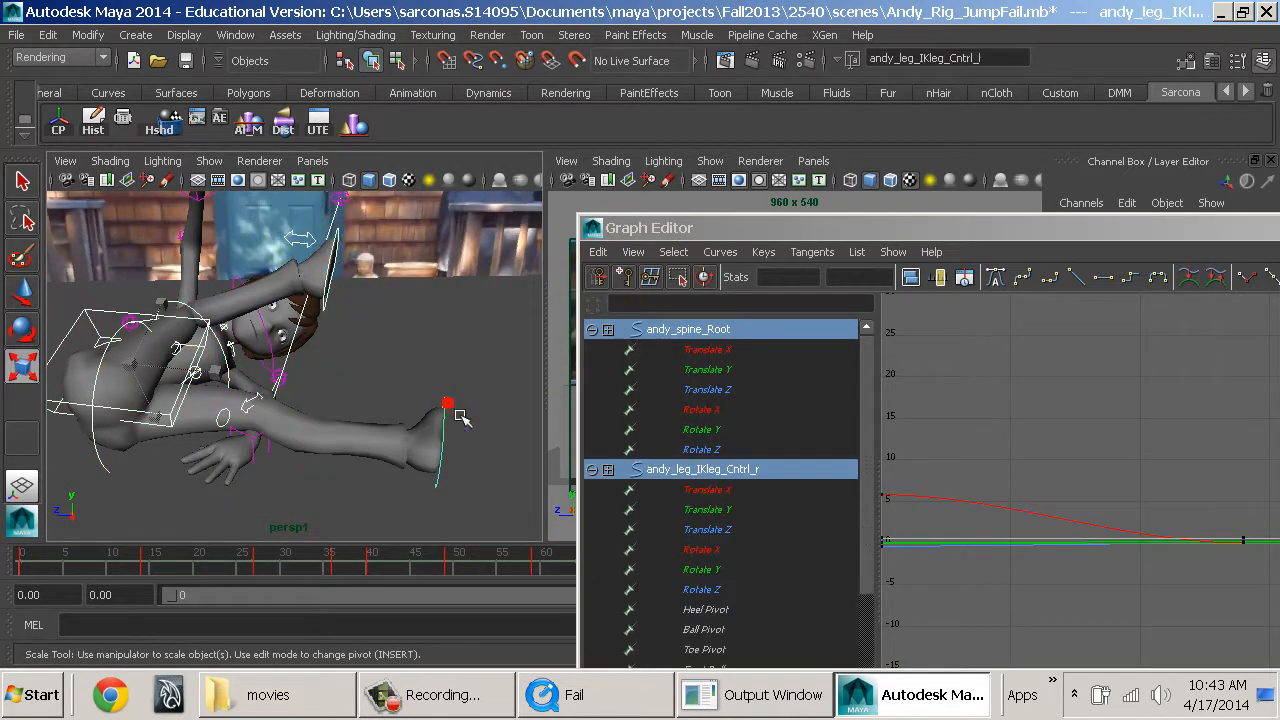
# Try to slide the spine root and both leg IK controls along Z at frame 77, undoing each trial move.
pyautogui.press('w')
pyautogui.moveTo(357, 457); pyautogui.dragTo(588, 435)
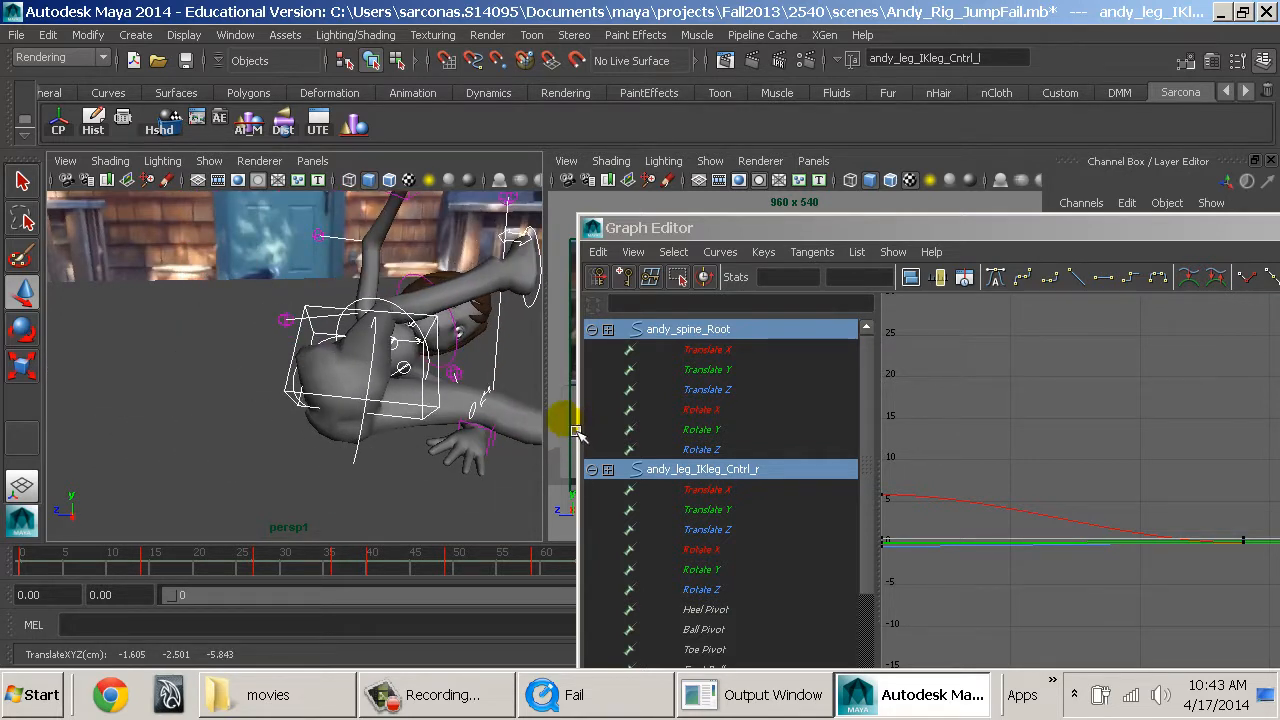
pyautogui.hotkey('ctrl', 'z')
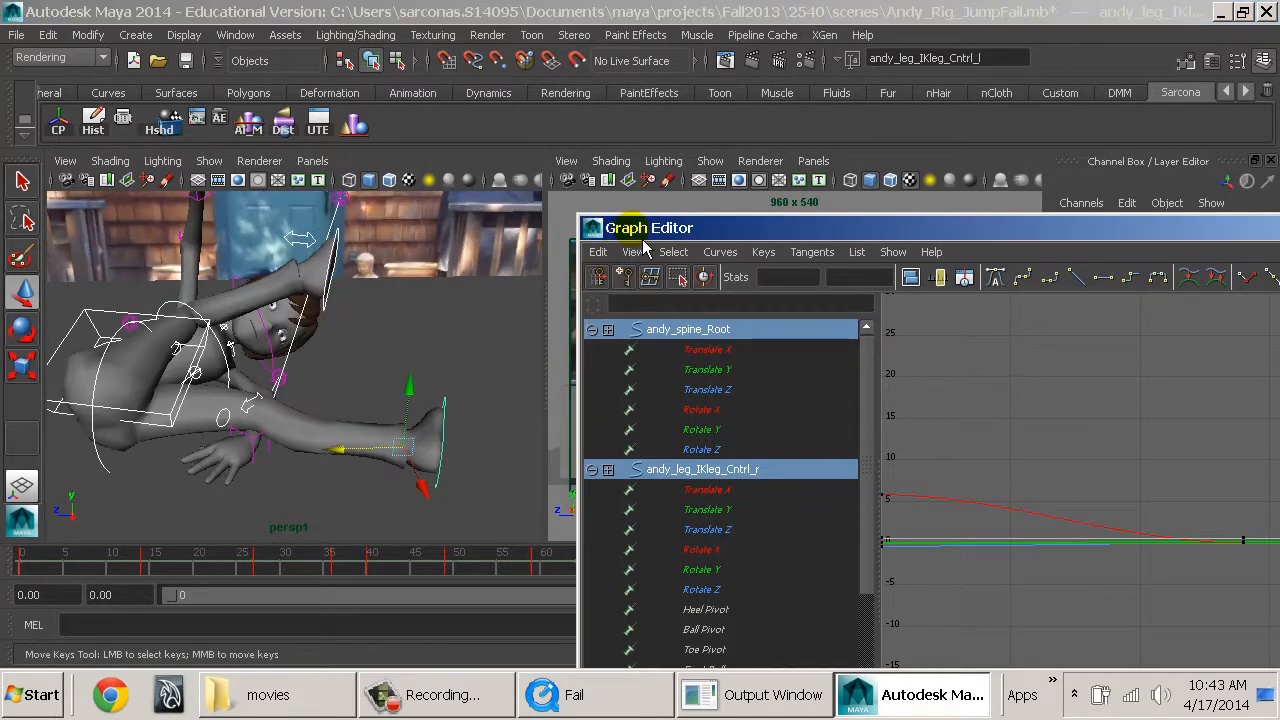
pyautogui.moveTo(643, 237); pyautogui.dragTo(548, 633)
pyautogui.moveTo(706, 566)
pyautogui.mouseDown()
pyautogui.moveTo(805, 570)
pyautogui.moveTo(800, 598)
pyautogui.moveTo(523, 94)
pyautogui.mouseUp()
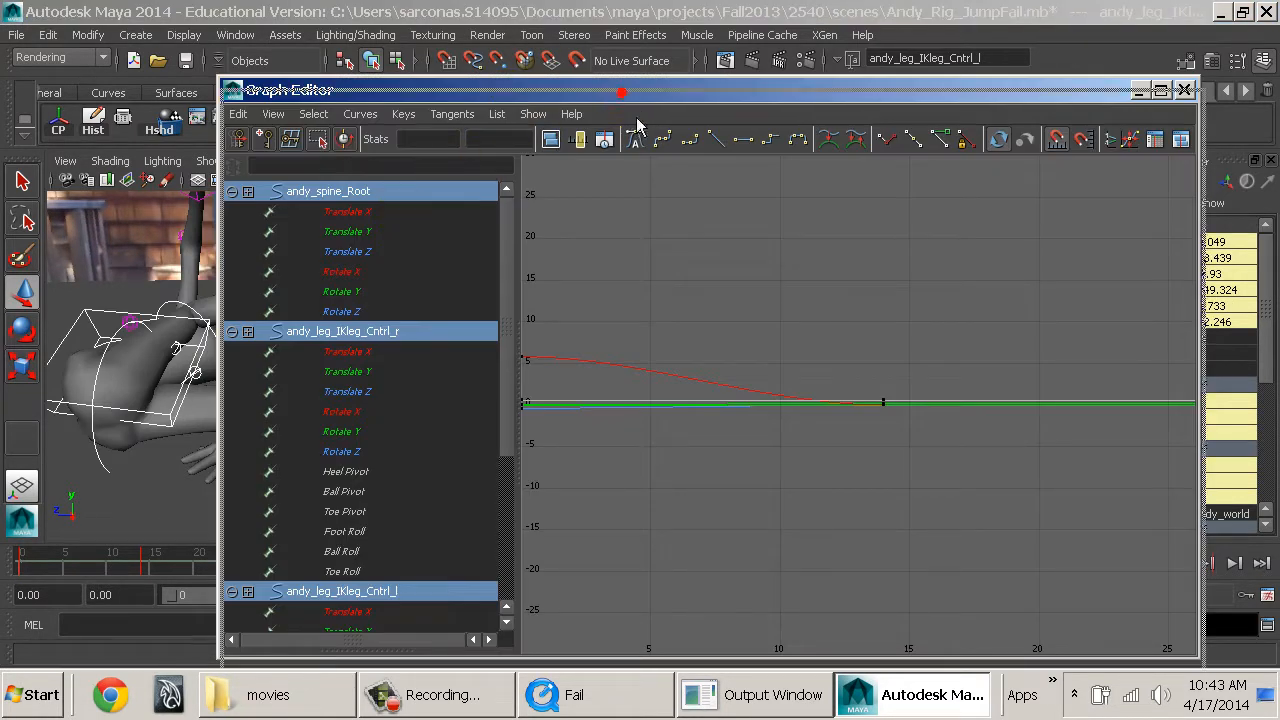
pyautogui.moveTo(600, 90); pyautogui.dragTo(743, 580)
pyautogui.moveTo(345, 451); pyautogui.dragTo(441, 446)
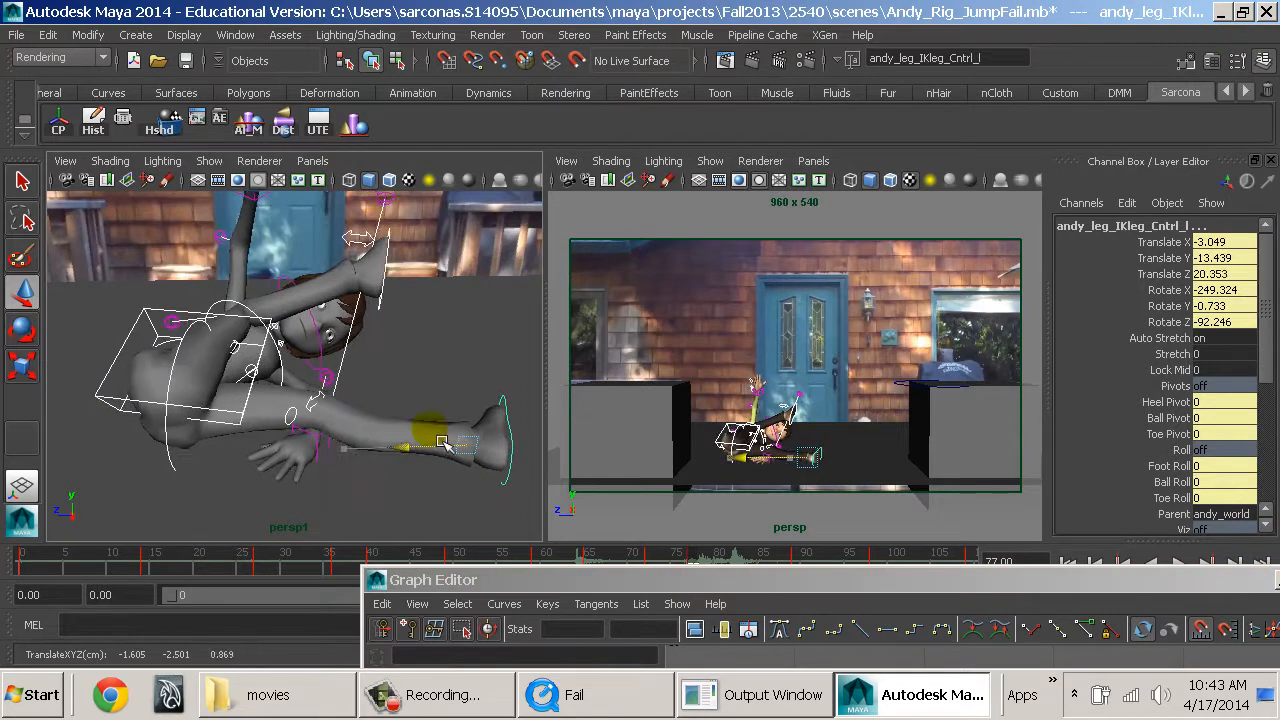
pyautogui.hotkey('ctrl', 'z')
# Isolate and frame the Translate Z curves of the spine root and both leg IK controls in the Graph Editor.
pyautogui.moveTo(668, 586); pyautogui.dragTo(428, 45)
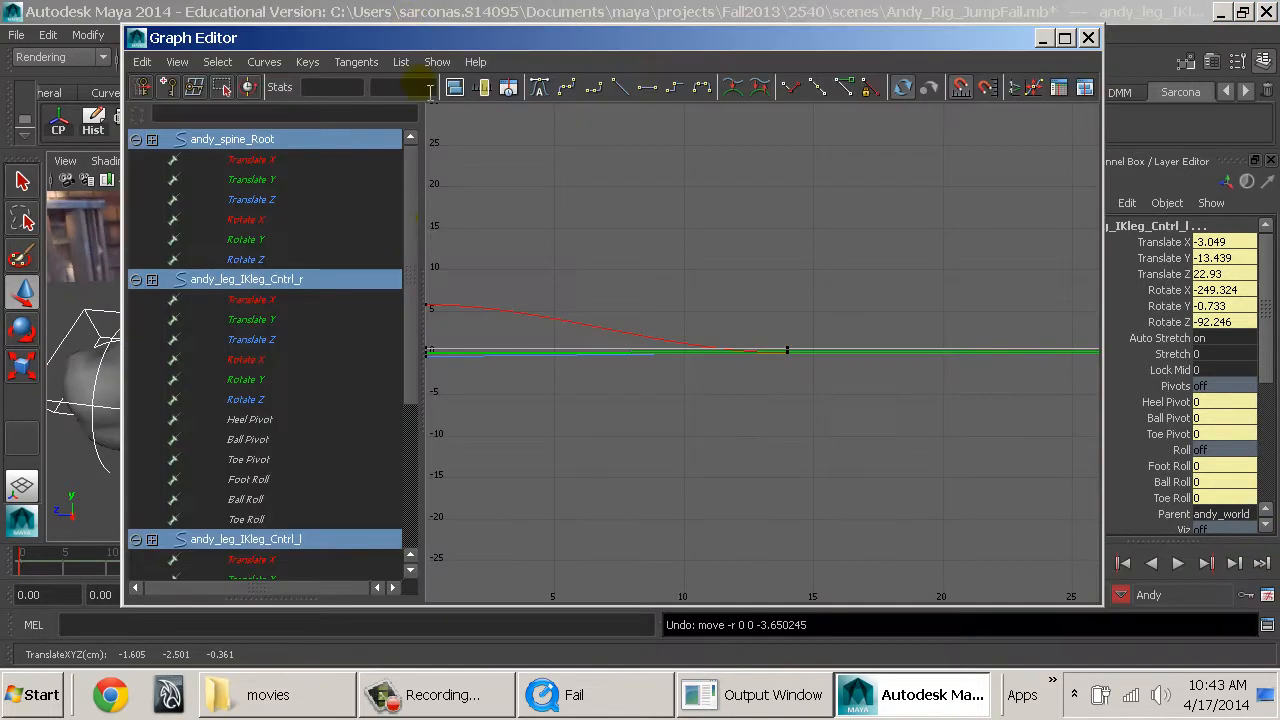
pyautogui.click(303, 200)
pyautogui.keyDown('ctrl'); pyautogui.click(300, 339); pyautogui.keyUp('ctrl')
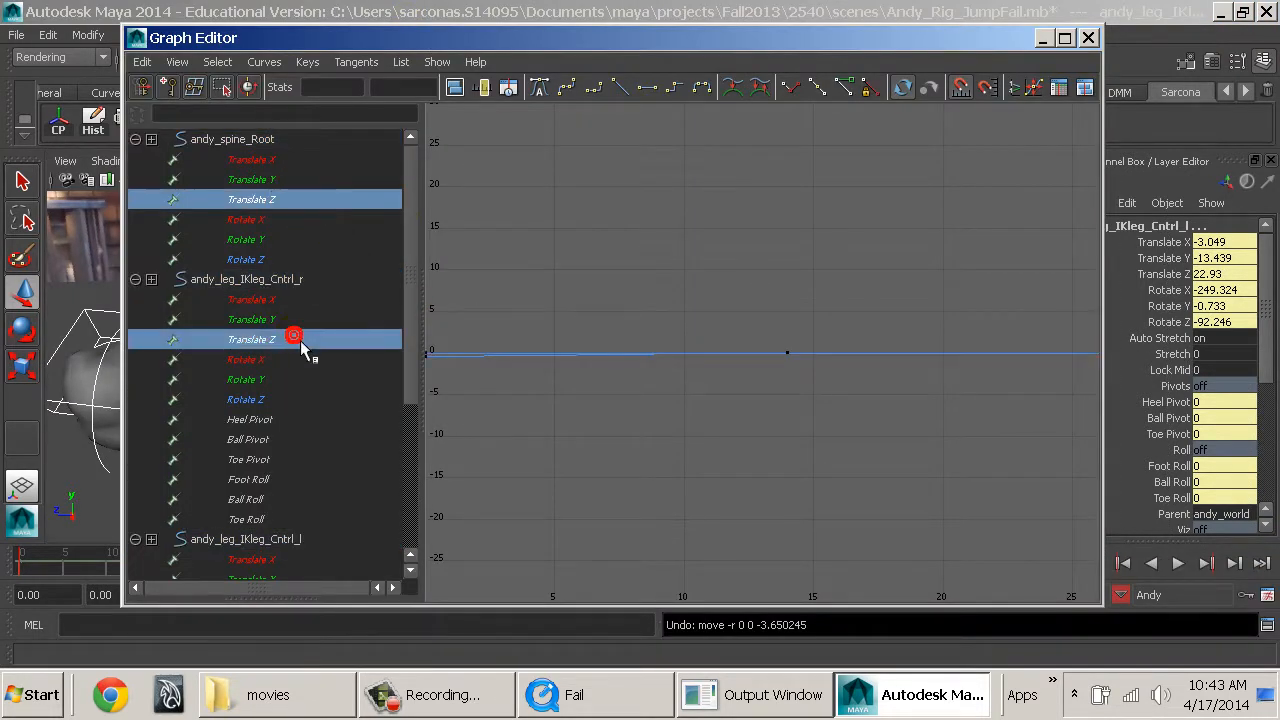
pyautogui.scroll(-4, 300, 370)
pyautogui.keyDown('ctrl'); pyautogui.click(286, 360); pyautogui.keyUp('ctrl')
pyautogui.press('f')
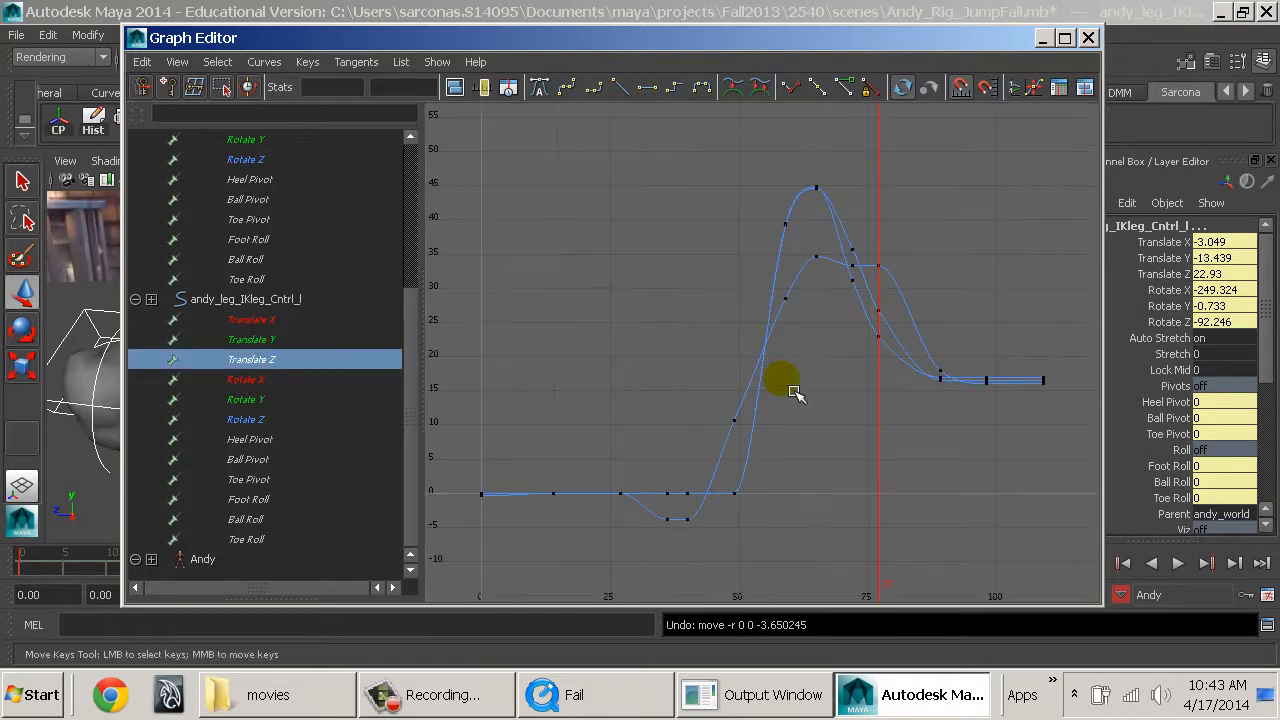
# Lower the Translate Z keys from frame 77 onward together, bringing the left leg IK control to 18.54 at frame 77.
pyautogui.moveTo(882, 248); pyautogui.dragTo(1040, 410)
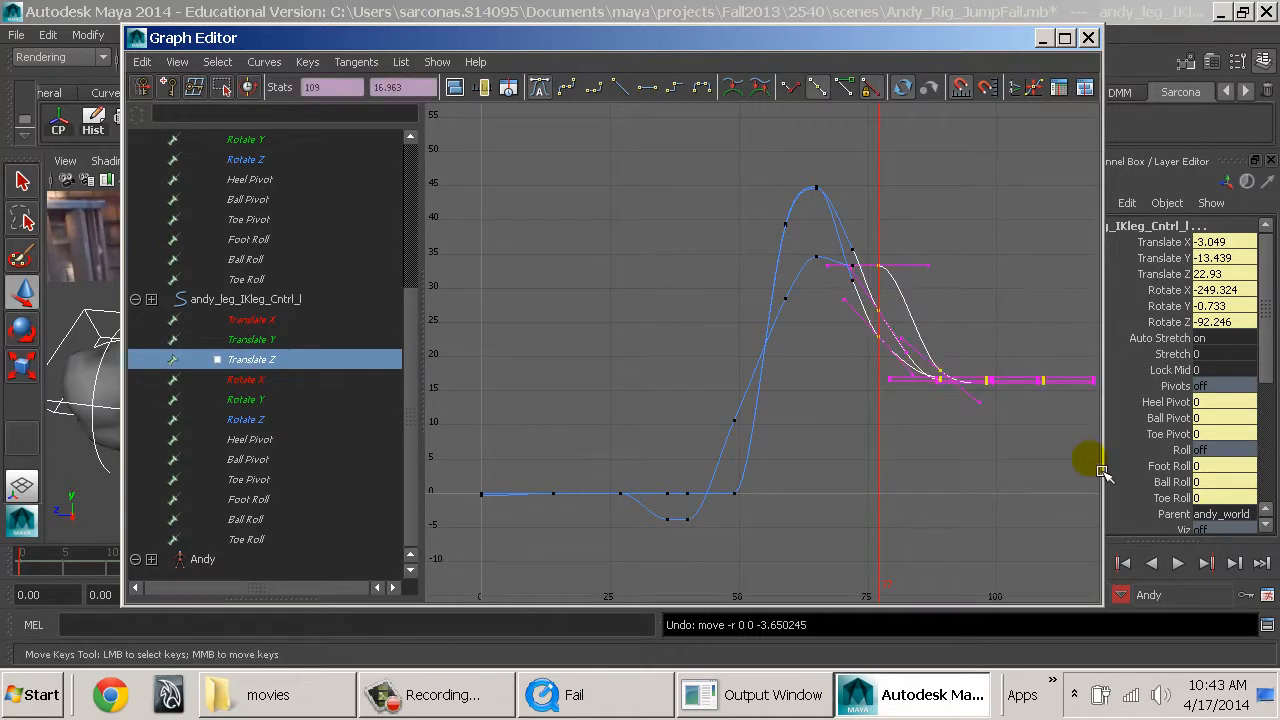
pyautogui.moveTo(858, 38); pyautogui.dragTo(802, 438)
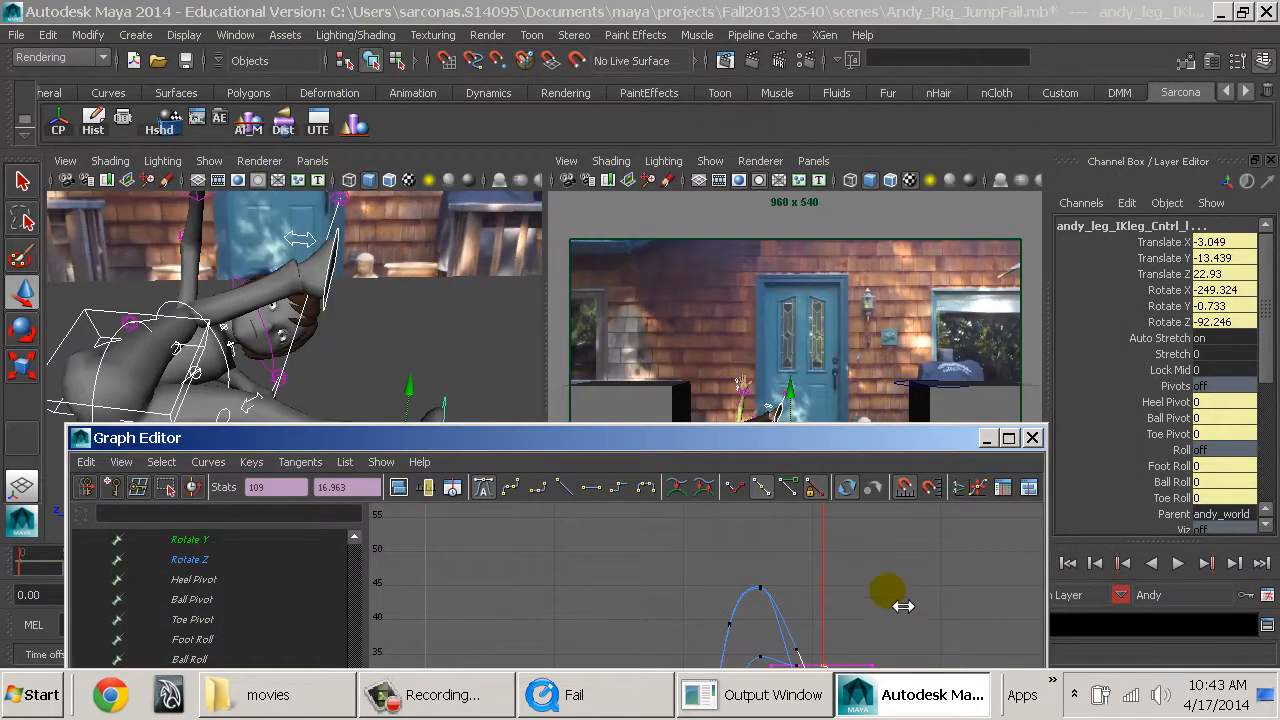
pyautogui.keyDown('shift'); pyautogui.moveTo(902, 583); pyautogui.dragTo(808, 496, button='middle'); pyautogui.keyUp('shift')
pyautogui.keyDown('shift'); pyautogui.moveTo(815, 580); pyautogui.dragTo(814, 591, button='middle'); pyautogui.keyUp('shift')
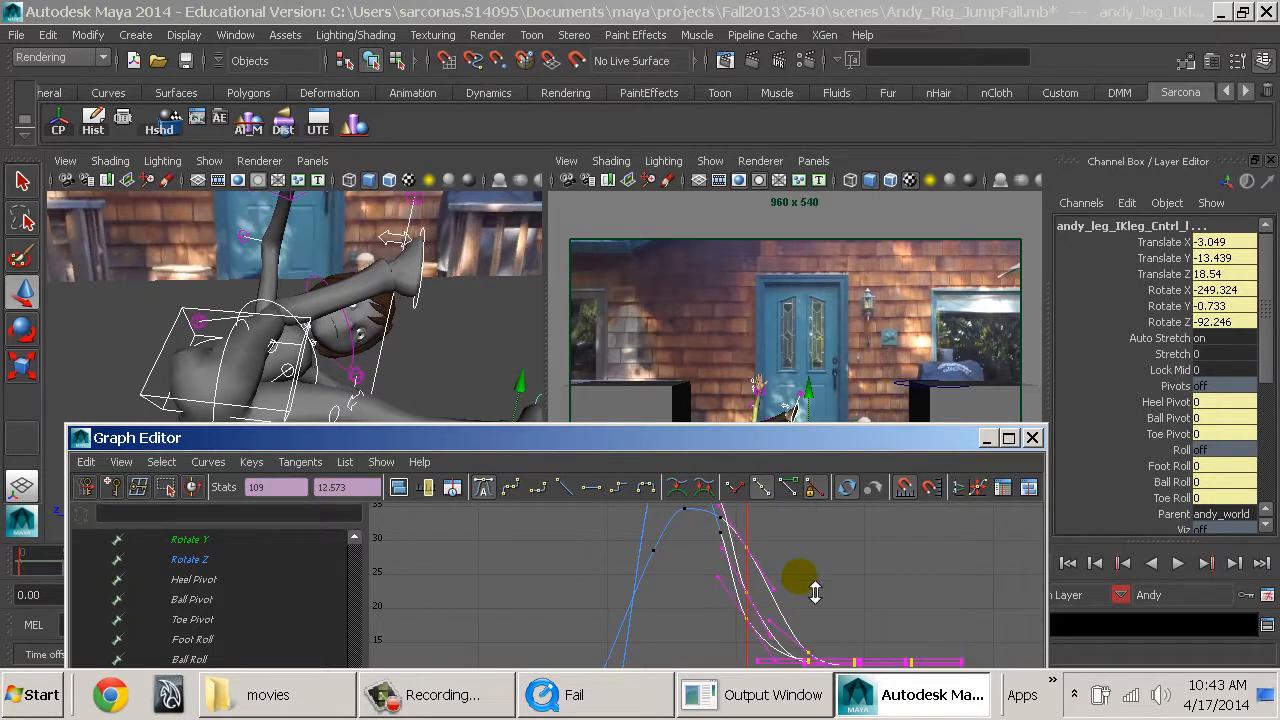
# Play back the animation to check the fall, stop it, and scrub to frame 72.
pyautogui.moveTo(786, 442); pyautogui.dragTo(775, 642)
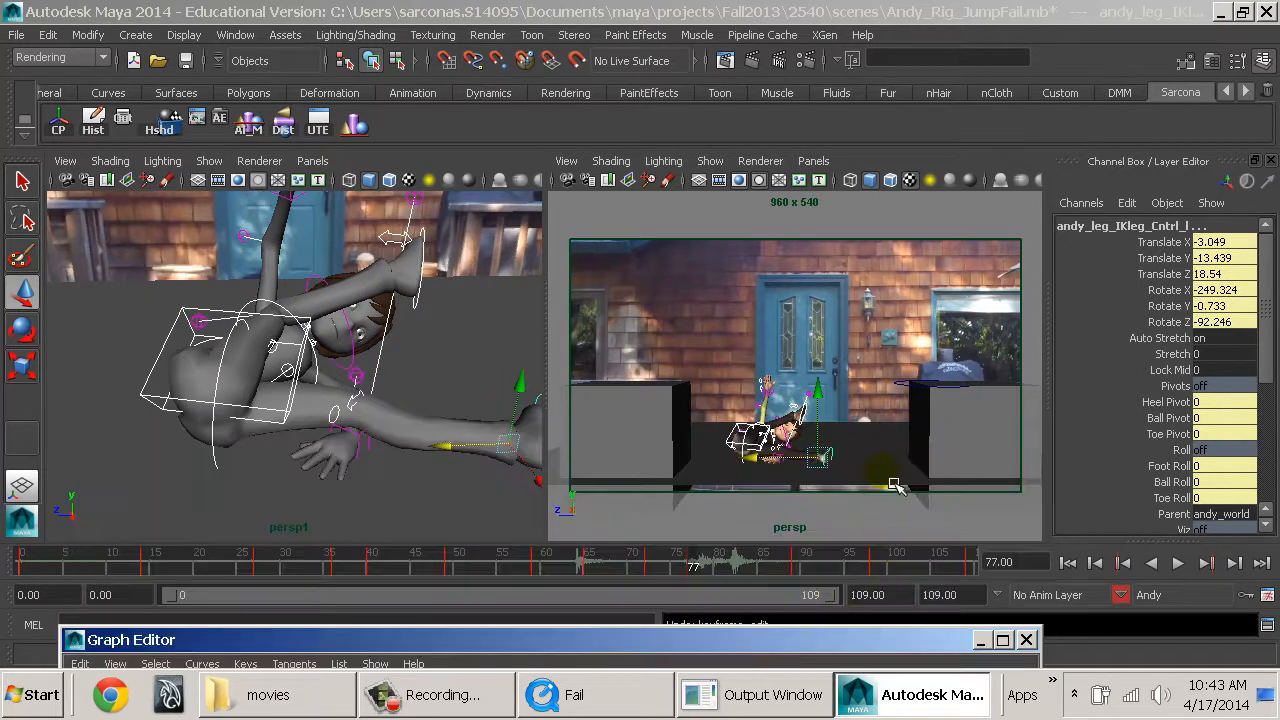
pyautogui.hotkey('alt', 'v')
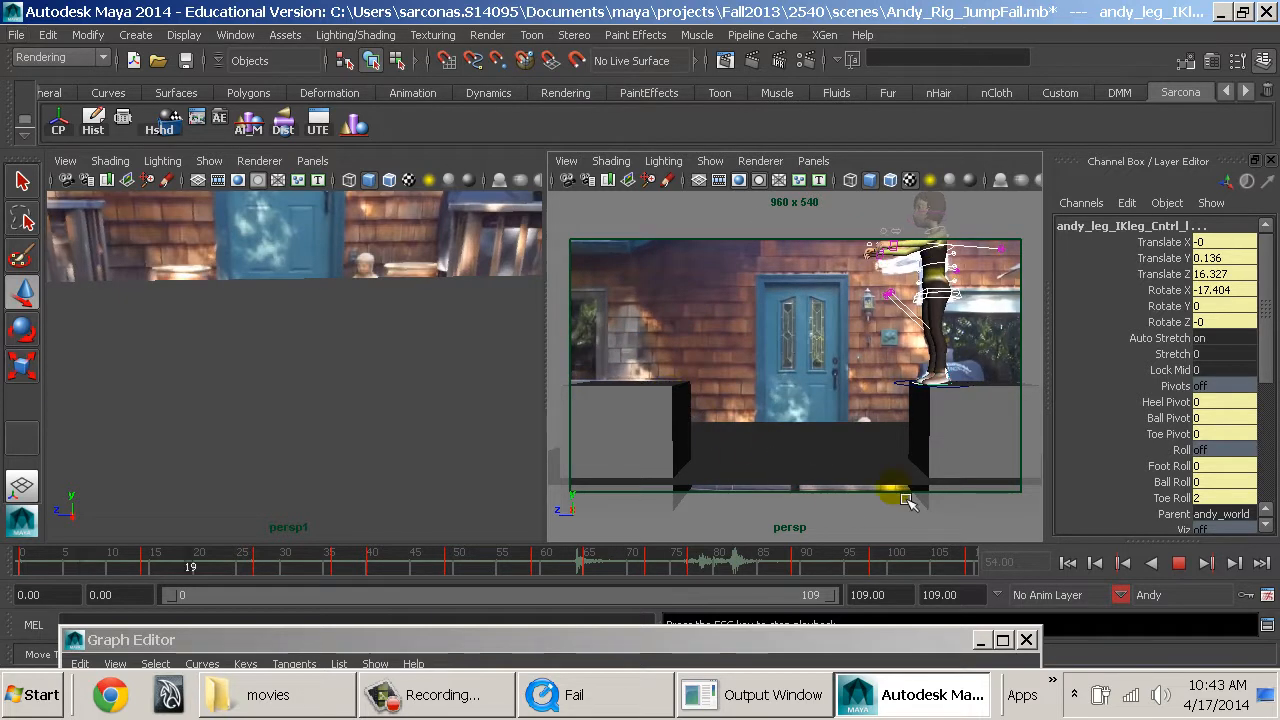
pyautogui.press('Escape')
pyautogui.moveTo(586, 572); pyautogui.dragTo(654, 578)
# Lower the Translate Z keys of the spine root and both leg IK controls at frame 72, bringing the left leg to 27.332.
pyautogui.moveTo(657, 639); pyautogui.dragTo(563, 127)
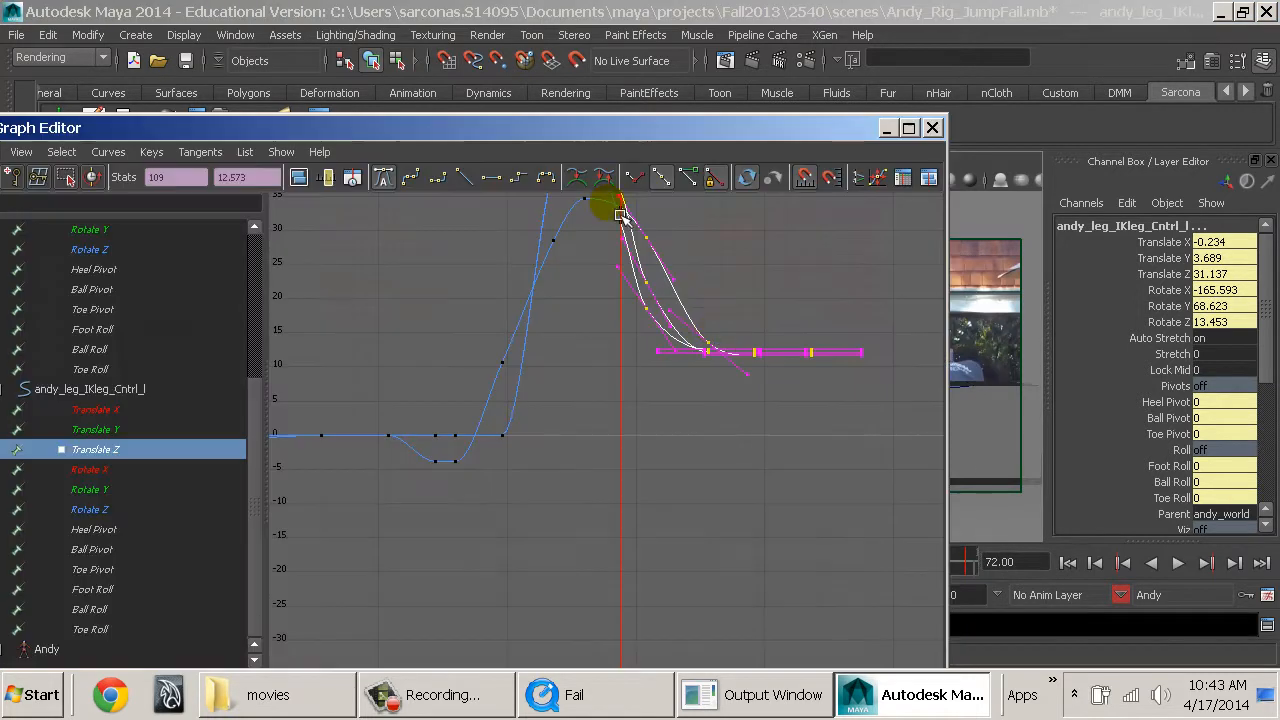
pyautogui.keyDown('alt'); pyautogui.moveTo(643, 380); pyautogui.dragTo(648, 537, button='middle'); pyautogui.keyUp('alt')
pyautogui.moveTo(618, 480); pyautogui.dragTo(664, 337)
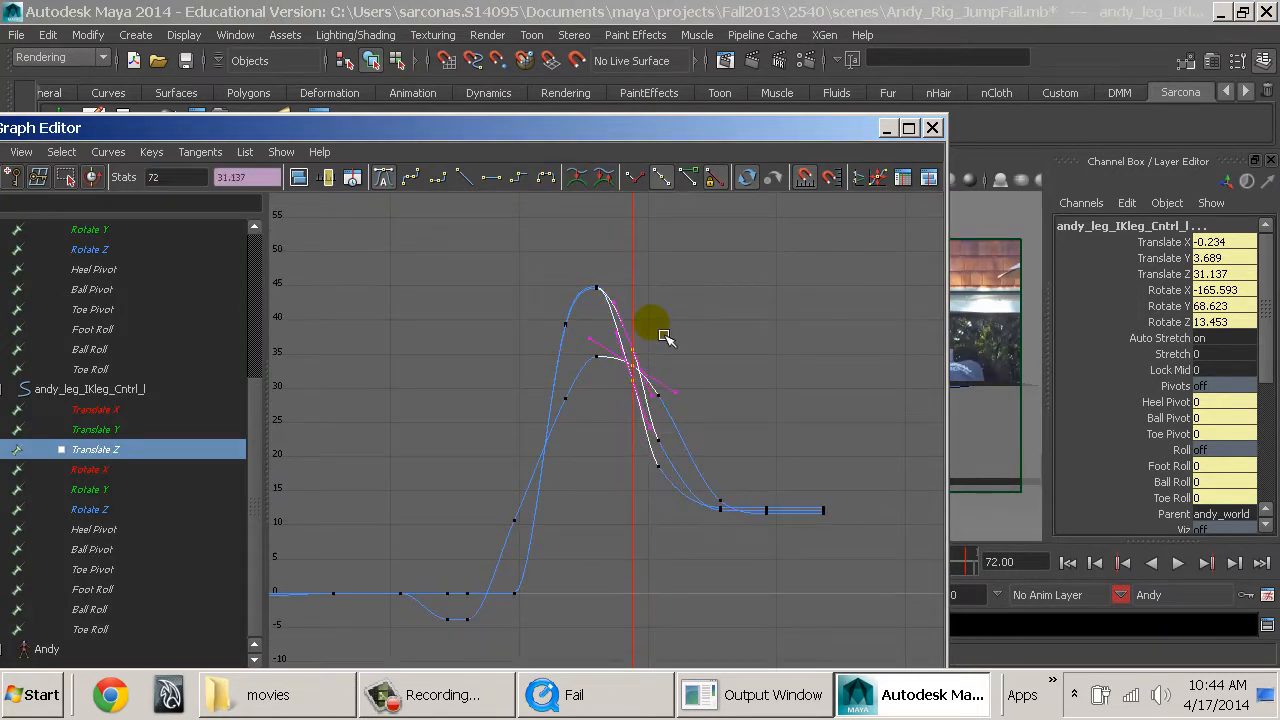
pyautogui.moveTo(667, 357); pyautogui.dragTo(669, 372, button='middle')
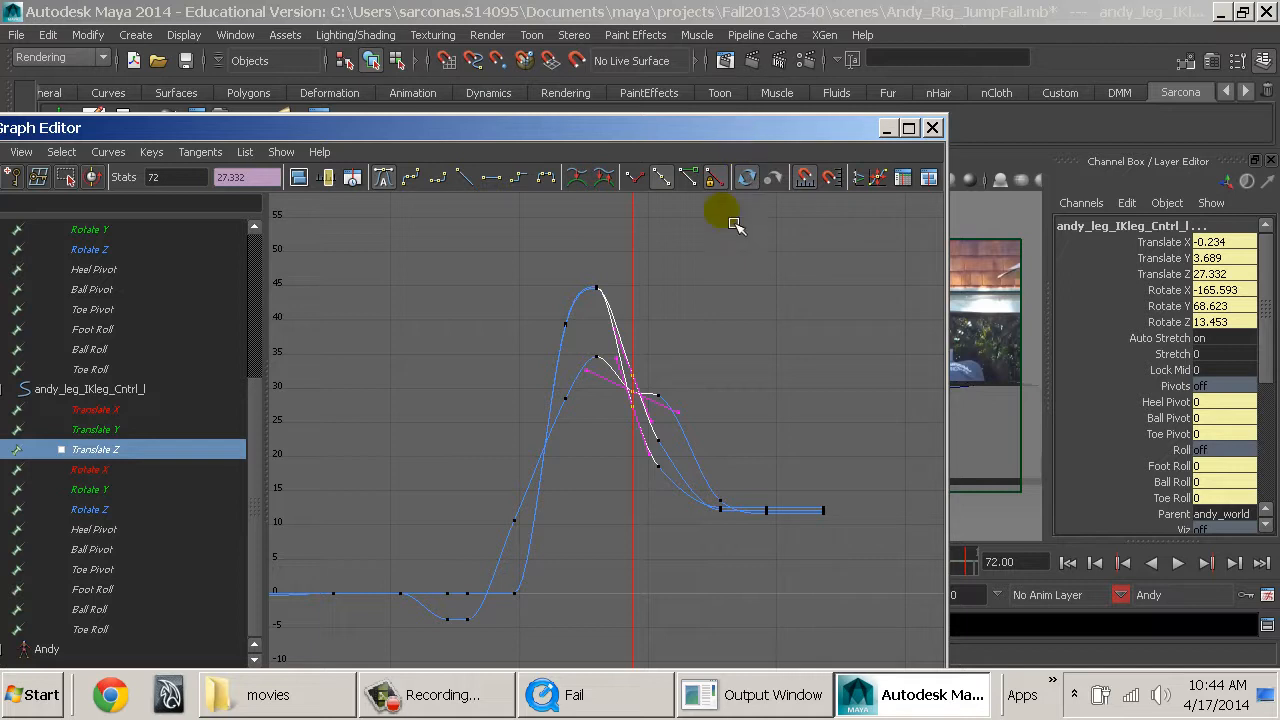
pyautogui.moveTo(667, 378); pyautogui.dragTo(666, 375, button='middle')
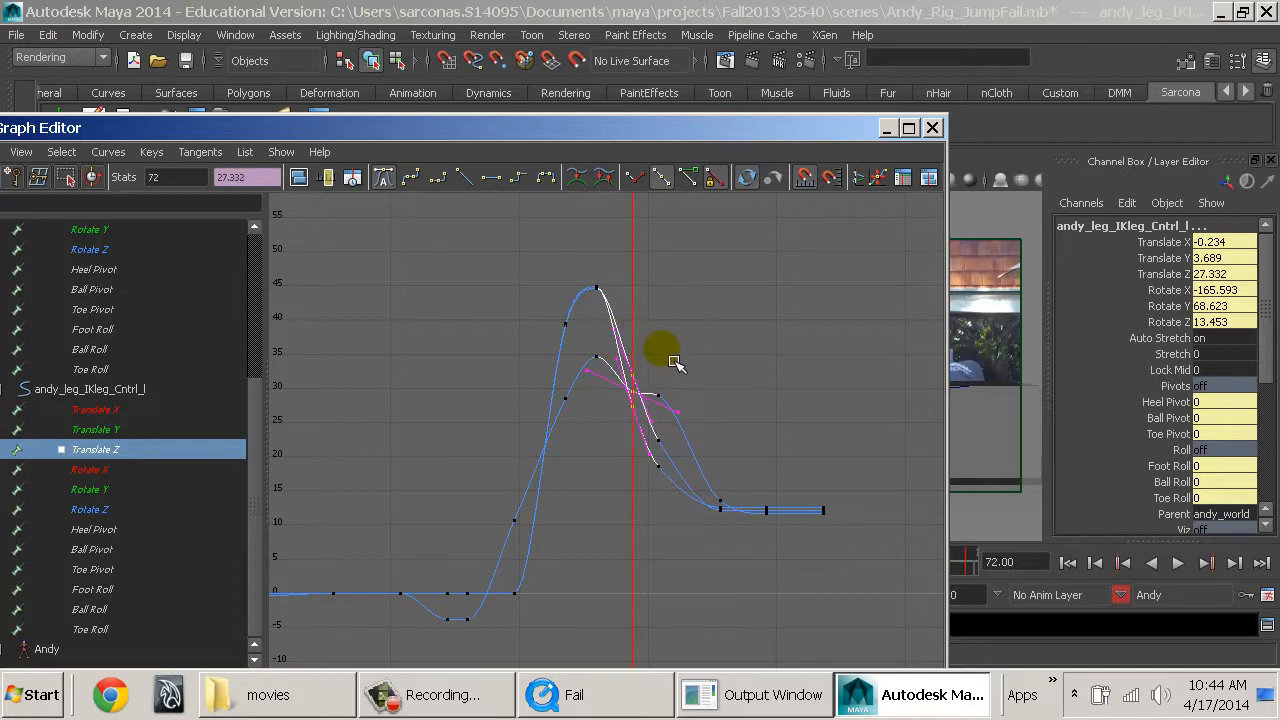
# Lower the Translate Z keys from frame 77 onward together, bringing the left leg IK control's final key to 10.817.
pyautogui.moveTo(690, 437); pyautogui.dragTo(872, 630)
pyautogui.moveTo(868, 548); pyautogui.dragTo(870, 562, button='middle')
pyautogui.moveTo(809, 133); pyautogui.dragTo(875, 641)
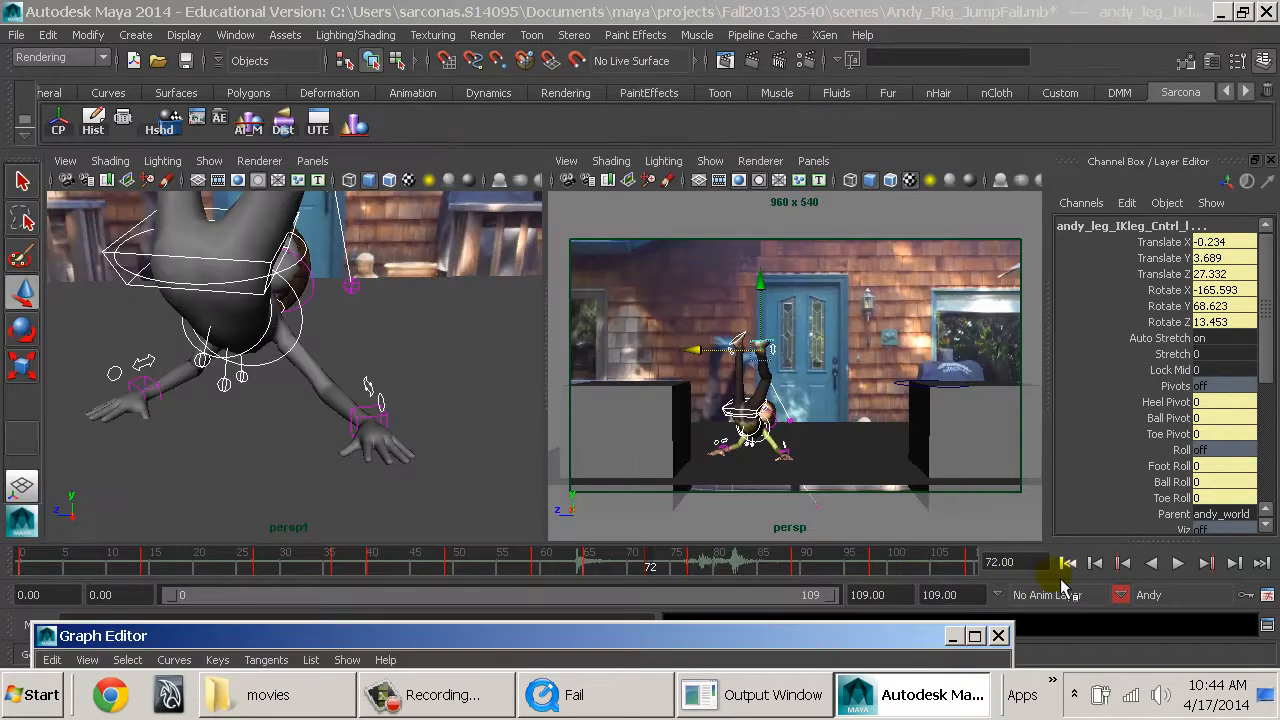
# Return to the first frame and play the animation through the fall to review the adjusted Translate Z timing.
pyautogui.click(1067, 565)
pyautogui.hotkey('alt', 'v')
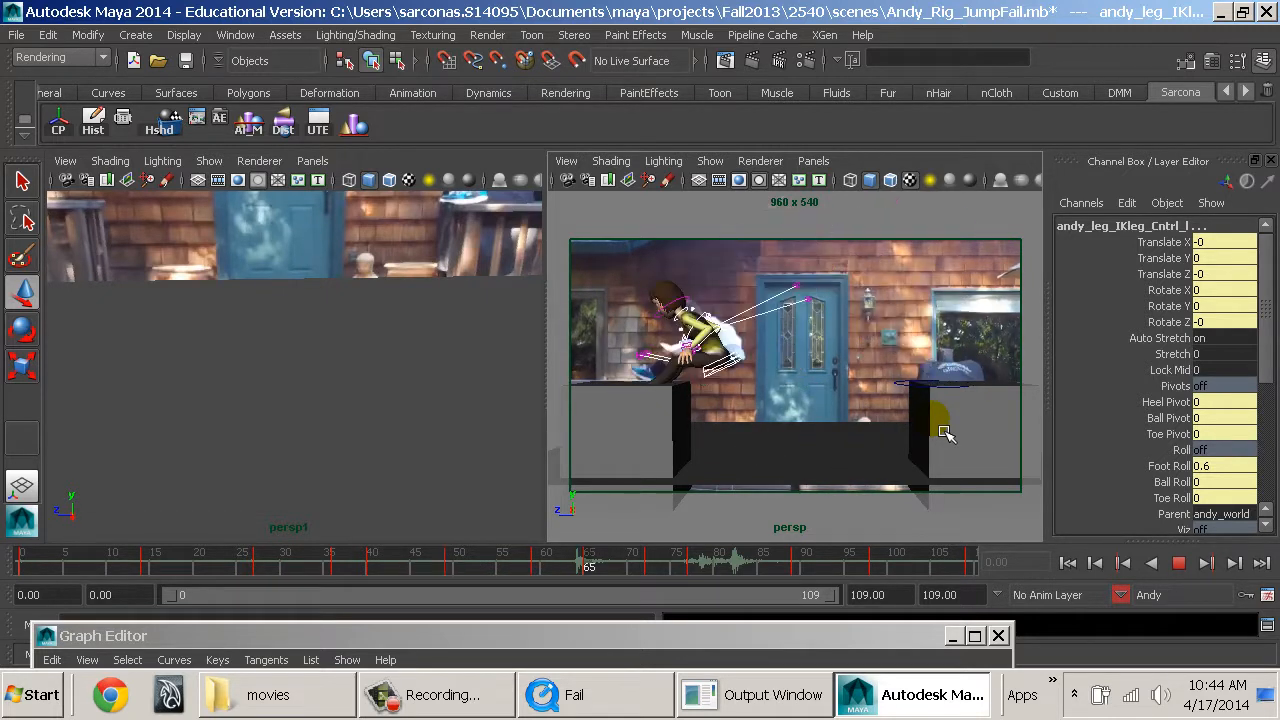
pyautogui.press('Escape')
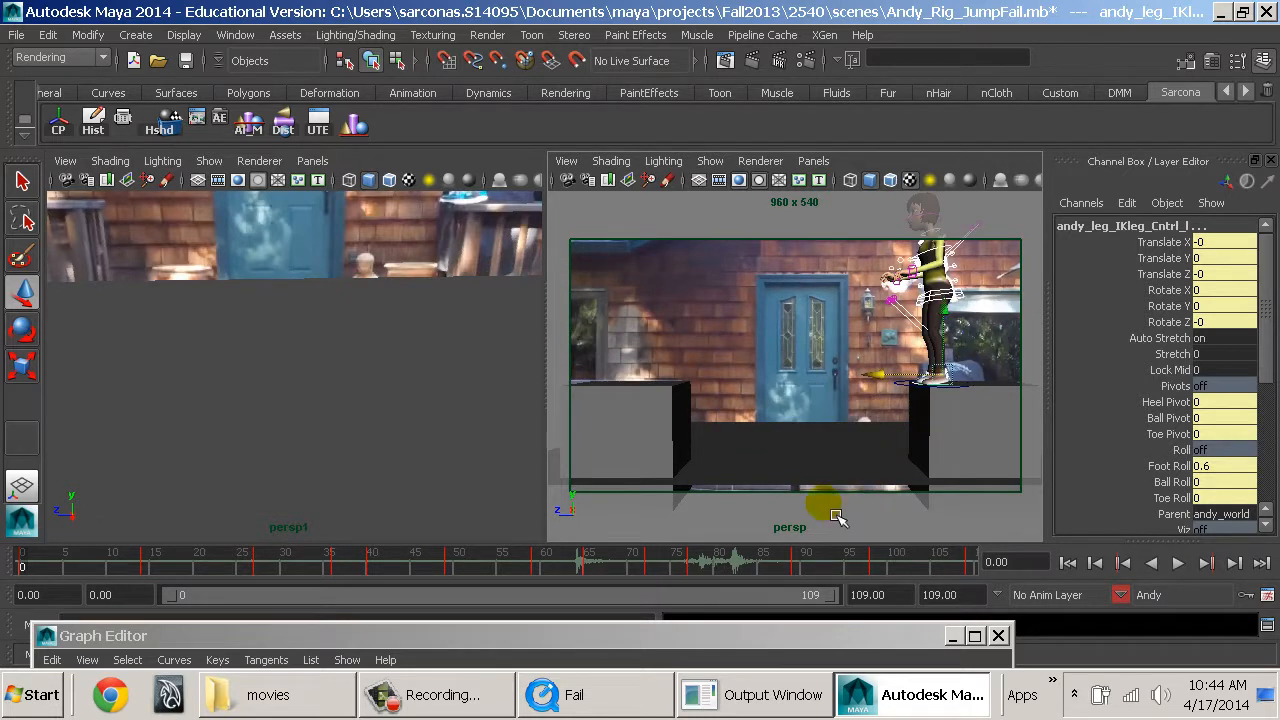
# At frame 71, raise the Translate Z keys around frames 72 and 77, bringing the left leg IK control's frame 72 key to 29.089.
pyautogui.moveTo(565, 578); pyautogui.dragTo(647, 572)
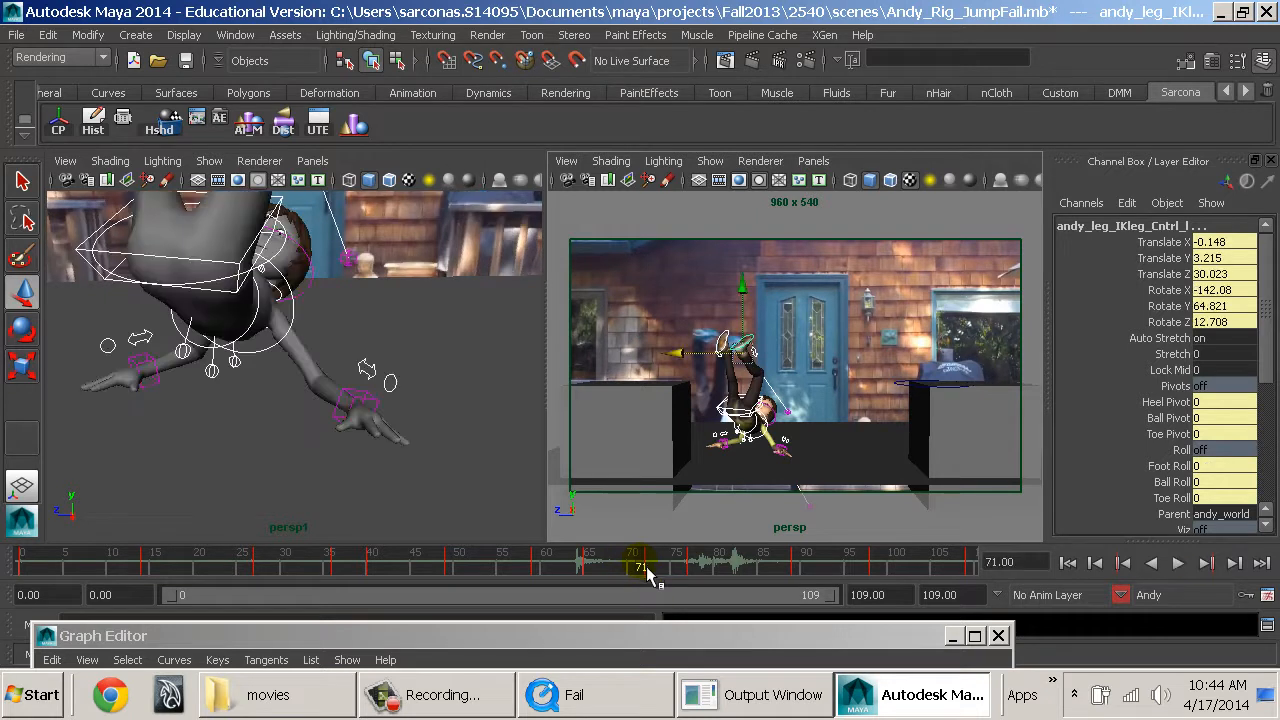
pyautogui.moveTo(658, 629); pyautogui.dragTo(640, 239)
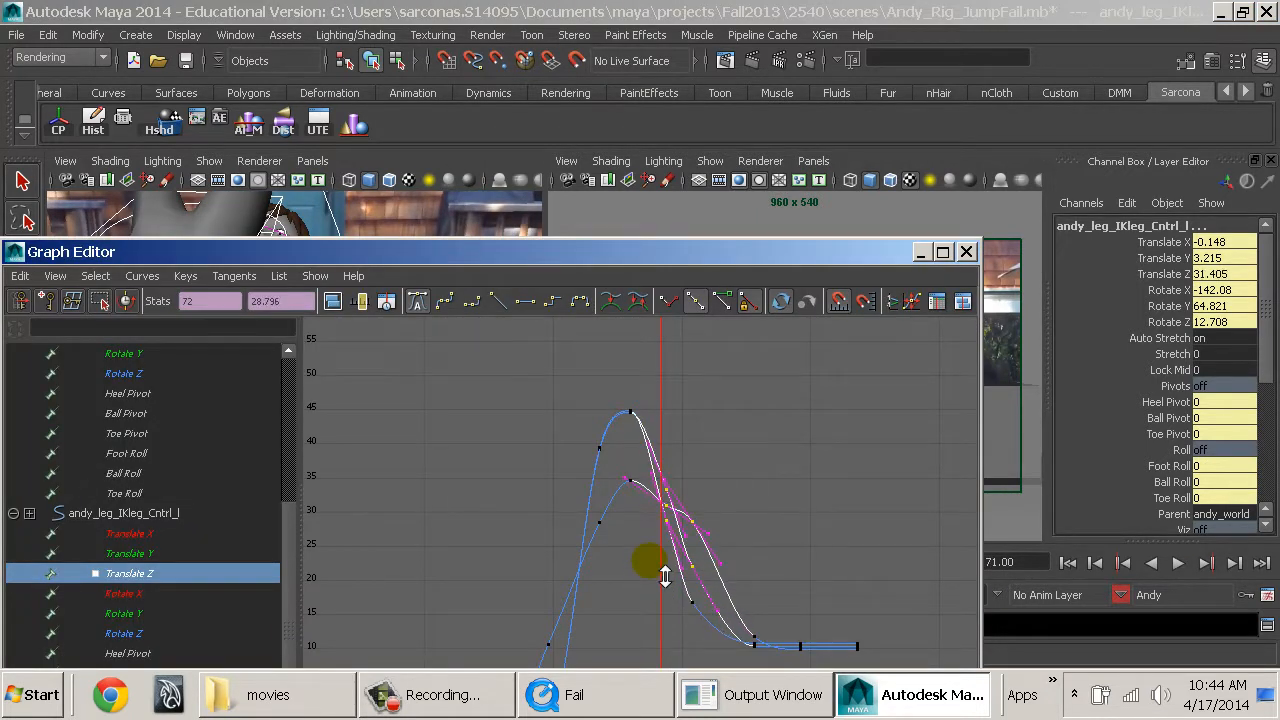
pyautogui.keyDown('shift'); pyautogui.moveTo(665, 576); pyautogui.dragTo(665, 574, button='middle'); pyautogui.keyUp('shift')
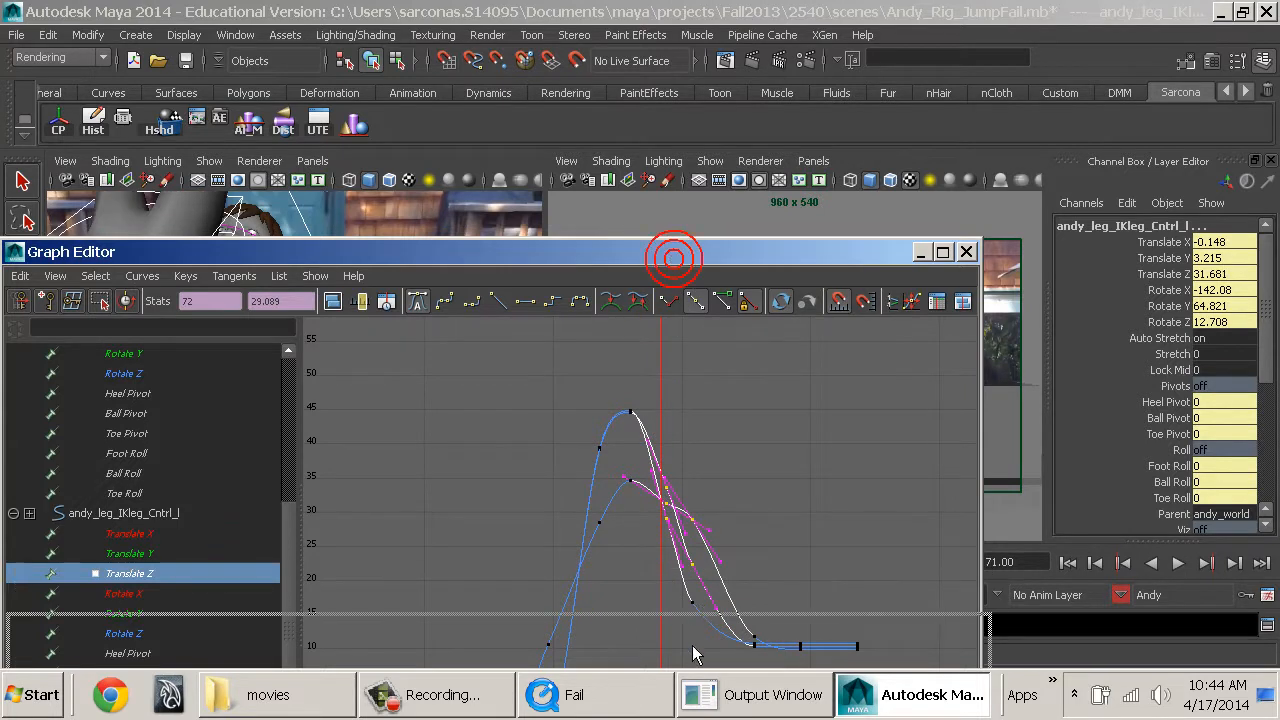
# Scrub through the landing frames, then replay the animation from the start to check the raised fall keys.
pyautogui.moveTo(663, 251); pyautogui.dragTo(670, 630)
pyautogui.moveTo(637, 570)
pyautogui.mouseDown()
pyautogui.moveTo(622, 568)
pyautogui.moveTo(924, 566)
pyautogui.moveTo(904, 567)
pyautogui.mouseUp()
pyautogui.click(1066, 563)
pyautogui.hotkey('alt', 'v')
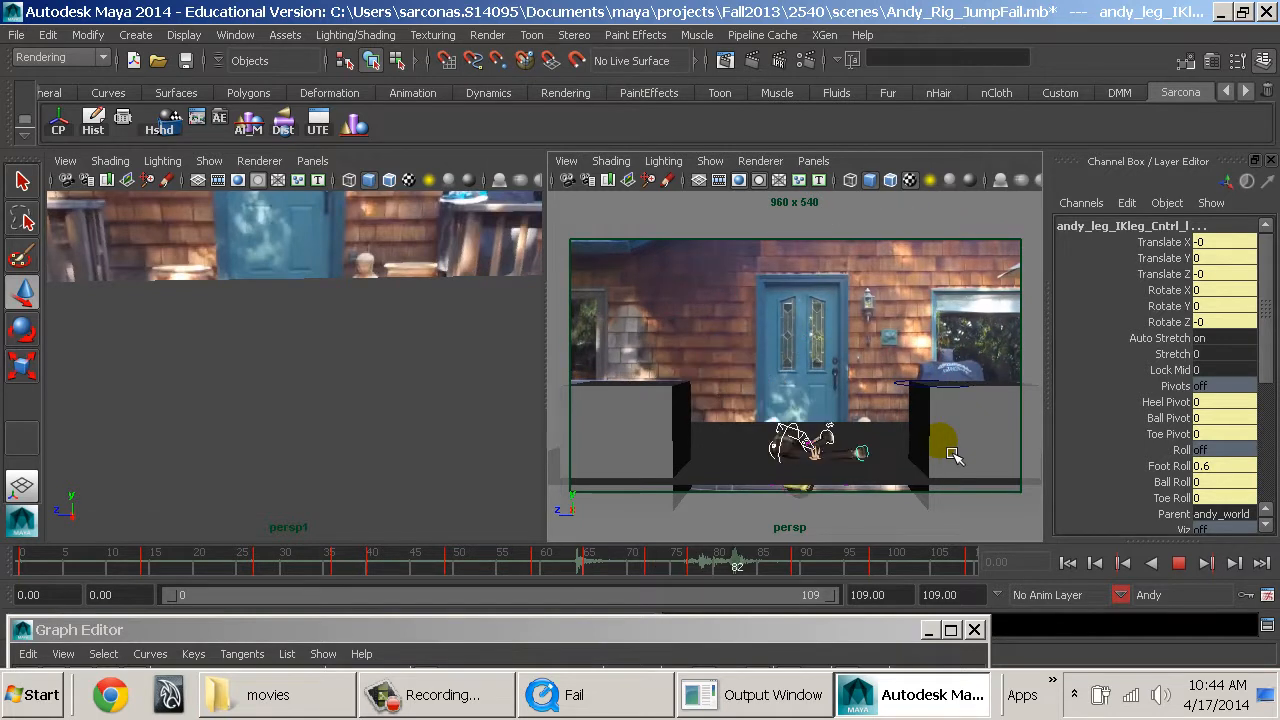
# Select the Translate Z landing keys from frame 77 onward, leaving out the highest frame 77 key, and nudge them together.
pyautogui.moveTo(866, 629); pyautogui.dragTo(842, 103)
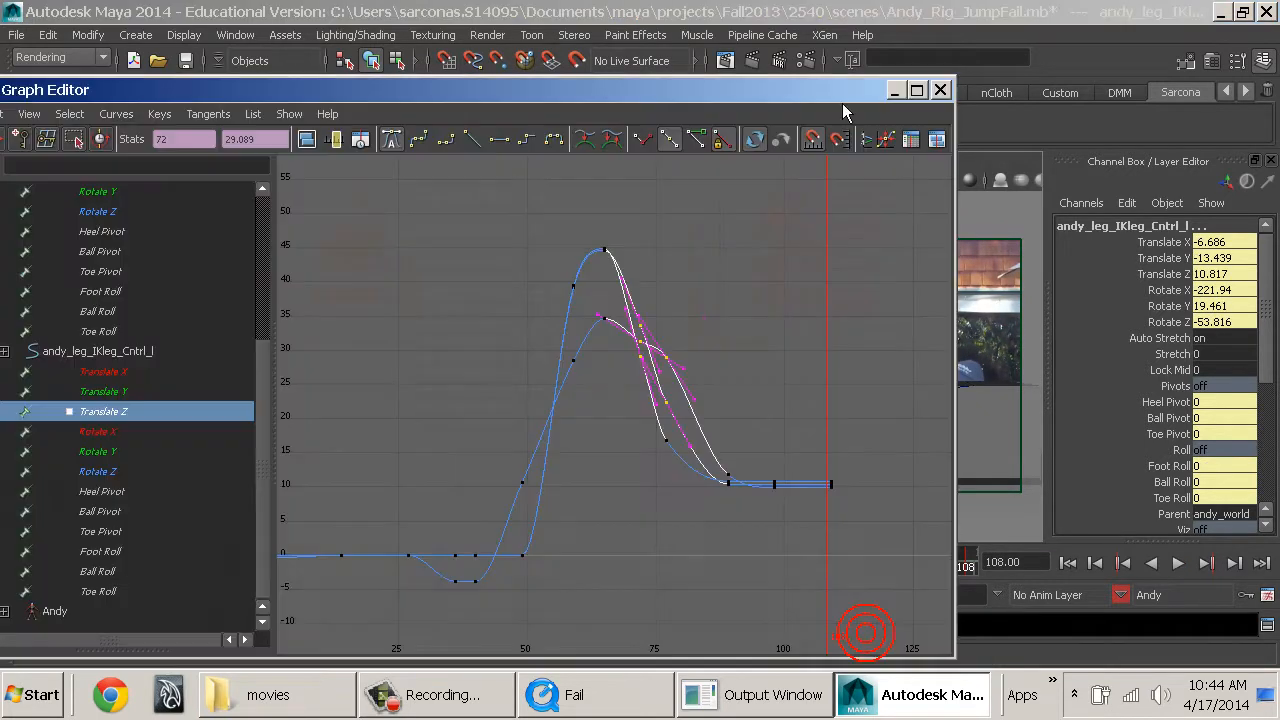
pyautogui.moveTo(868, 373); pyautogui.dragTo(880, 413)
pyautogui.moveTo(644, 572); pyautogui.dragTo(704, 588)
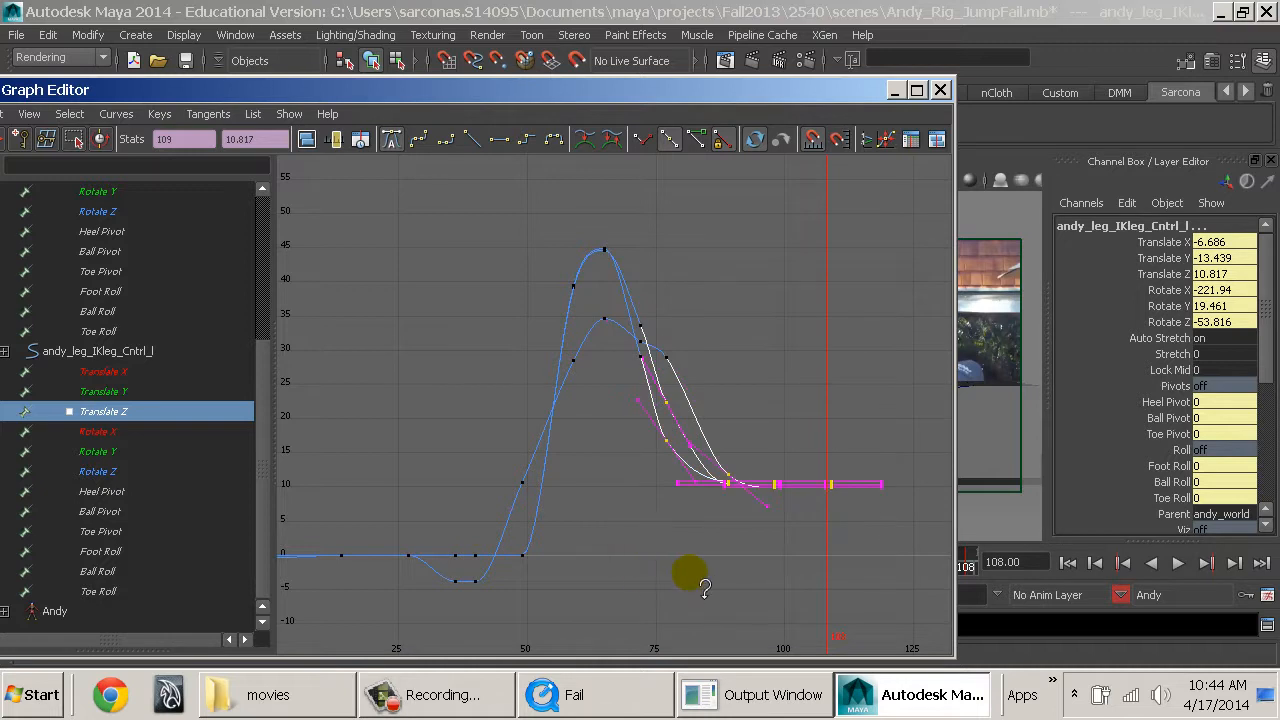
# Rewind to the start and play the animation again to review the shifted landing.
pyautogui.moveTo(882, 98); pyautogui.dragTo(938, 638)
pyautogui.click(1069, 563)
pyautogui.hotkey('alt', 'v')
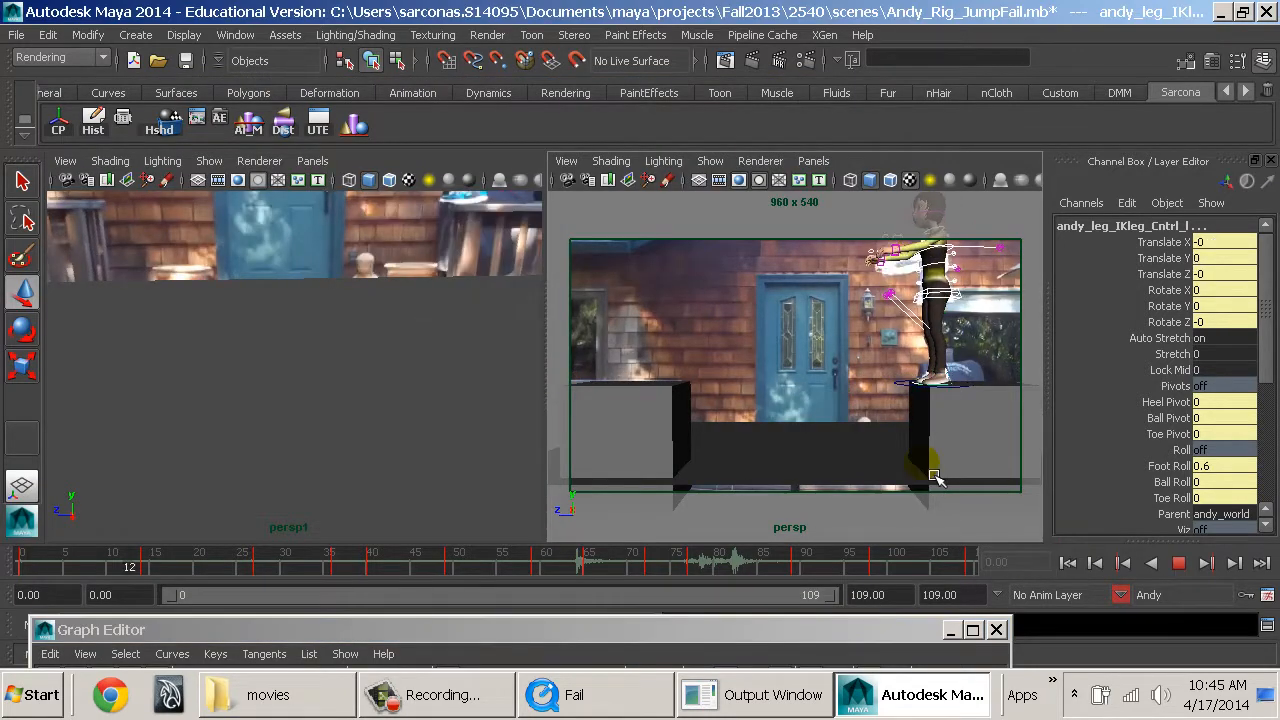
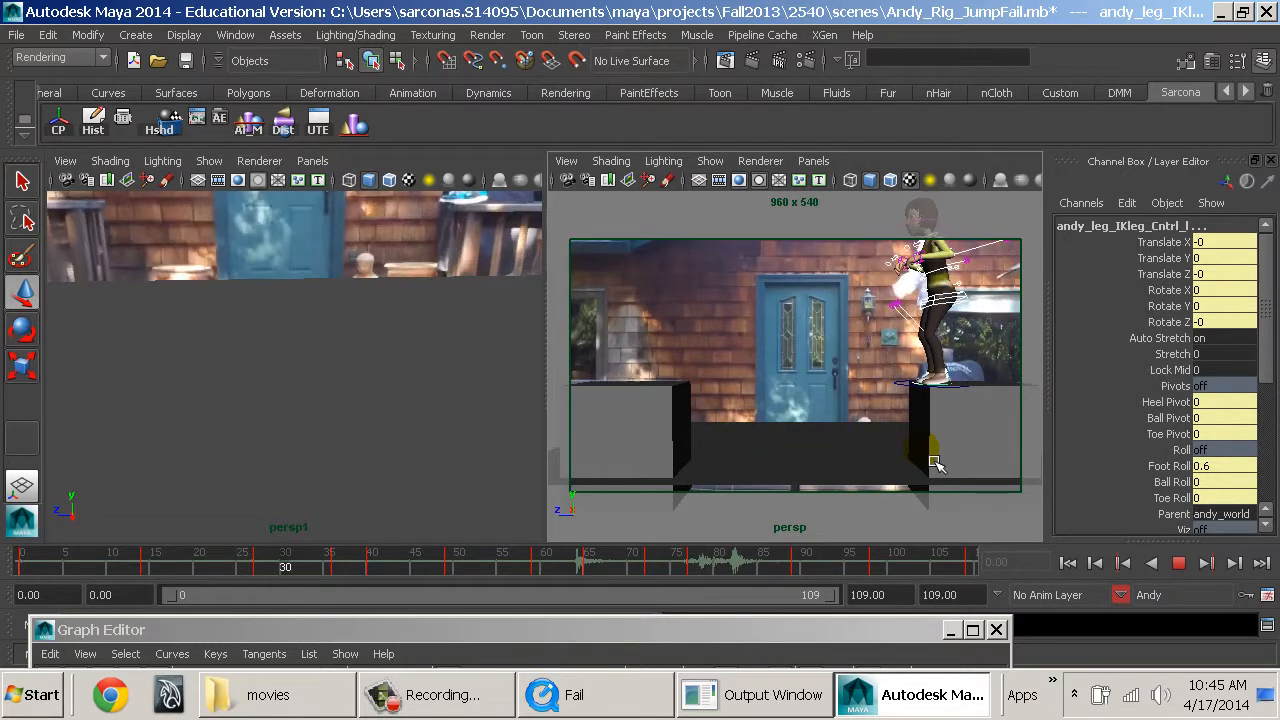
# Stop the playback, close the Graph Editor and deselect the leg control to get a clear perspective view of Andy's arms.
pyautogui.press('Escape')
pyautogui.click(997, 629)
pyautogui.click(429, 366)
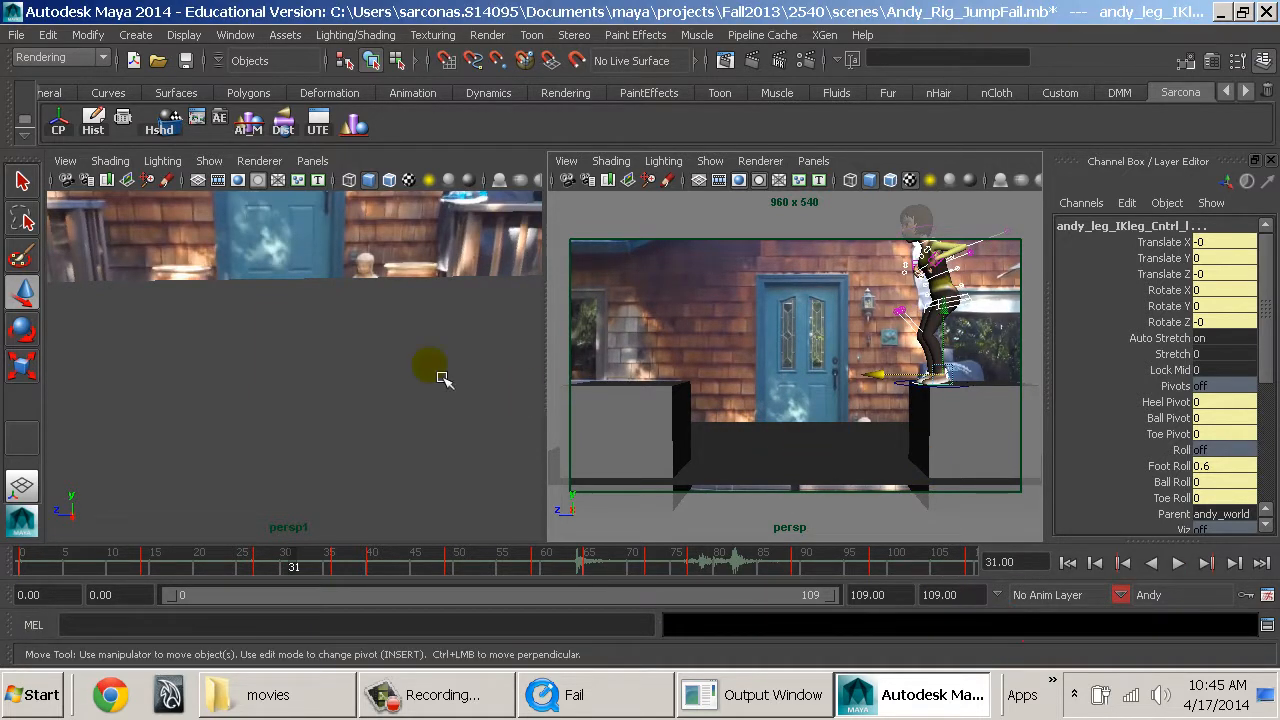
pyautogui.click(300, 400)
pyautogui.keyDown('alt'); pyautogui.moveTo(312, 409); pyautogui.dragTo(283, 477); pyautogui.keyUp('alt')
pyautogui.click(440, 514)
pyautogui.keyDown('alt'); pyautogui.moveTo(283, 477); pyautogui.dragTo(323, 476, button='middle'); pyautogui.keyUp('alt')
pyautogui.keyDown('alt'); pyautogui.moveTo(323, 476); pyautogui.dragTo(485, 460, button='right'); pyautogui.keyUp('alt')
pyautogui.keyDown('alt'); pyautogui.moveTo(489, 460); pyautogui.dragTo(414, 465); pyautogui.keyUp('alt')
pyautogui.keyDown('alt'); pyautogui.moveTo(414, 465); pyautogui.dragTo(431, 491, button='middle'); pyautogui.keyUp('alt')
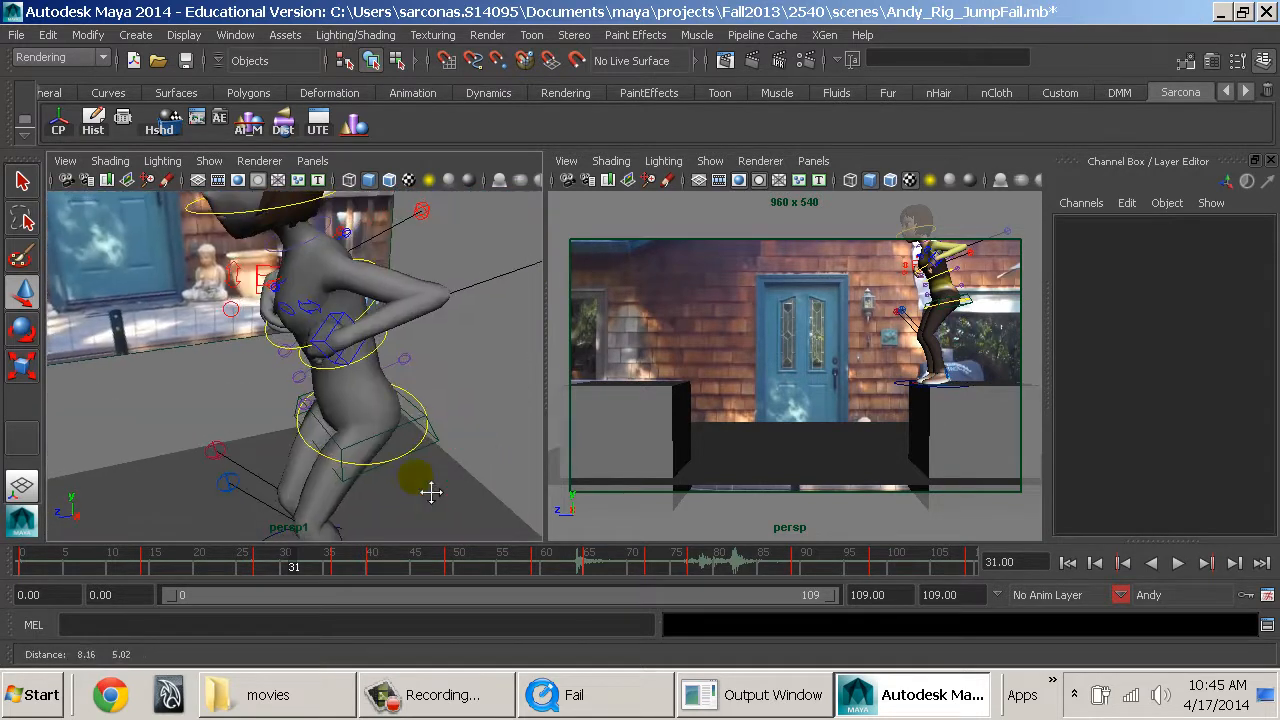
pyautogui.keyDown('alt'); pyautogui.moveTo(414, 423); pyautogui.dragTo(525, 418); pyautogui.keyUp('alt')
pyautogui.keyDown('alt'); pyautogui.moveTo(427, 460); pyautogui.dragTo(436, 478, button='middle'); pyautogui.keyUp('alt')
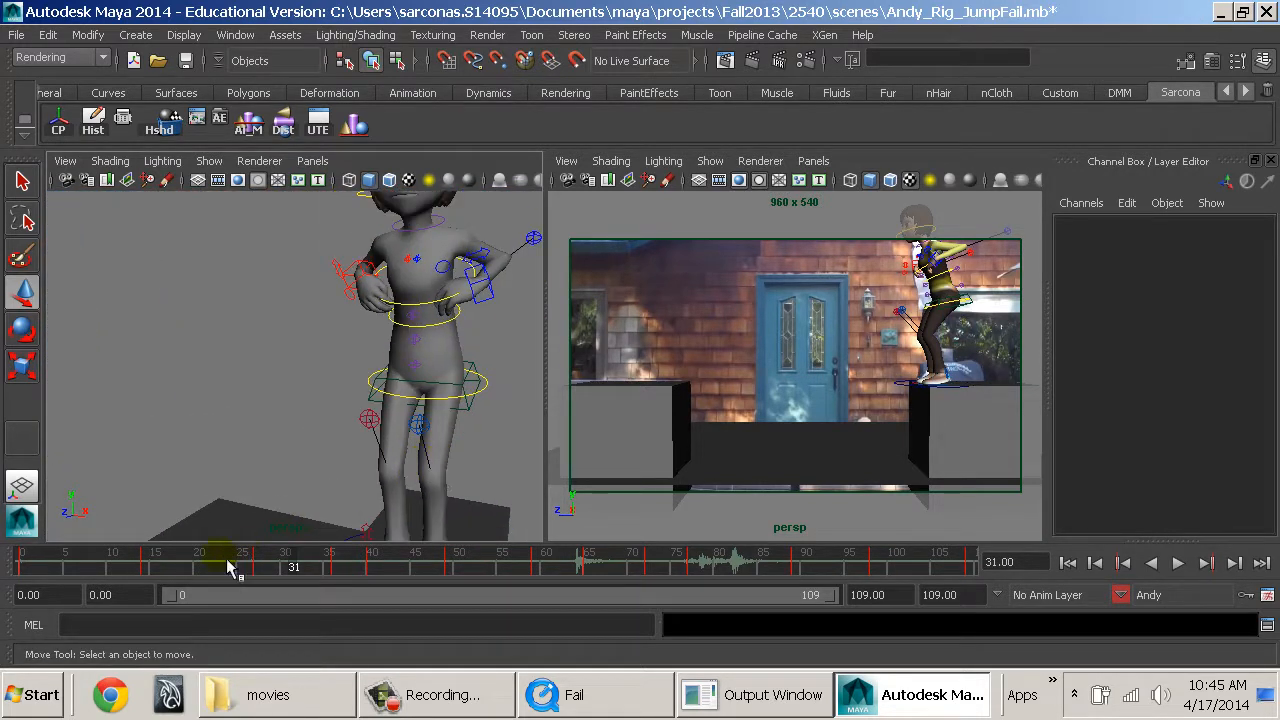
# Return to frame 0 and scrub to frame 3 to examine Andy's arms and hands up close.
pyautogui.moveTo(228, 567); pyautogui.dragTo(20, 567)
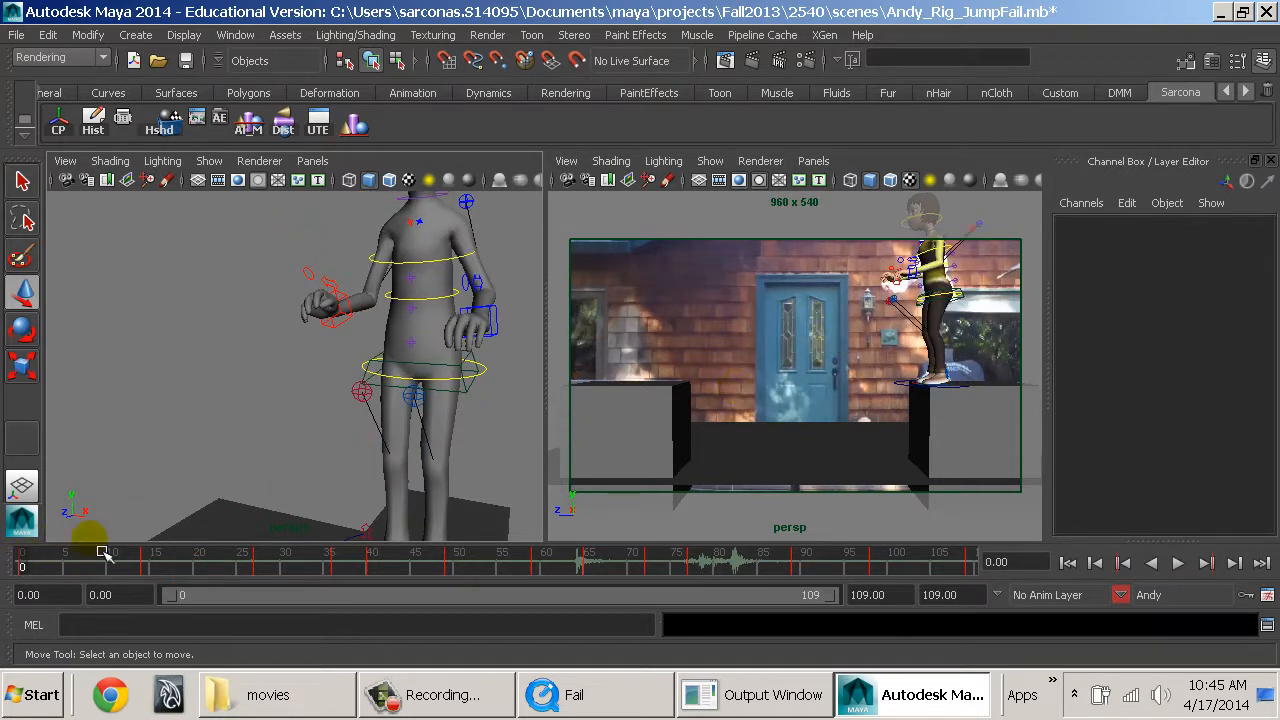
pyautogui.keyDown('alt'); pyautogui.moveTo(392, 424); pyautogui.dragTo(366, 419); pyautogui.keyUp('alt')
pyautogui.keyDown('alt'); pyautogui.moveTo(366, 419); pyautogui.dragTo(362, 460, button='middle'); pyautogui.keyUp('alt')
pyautogui.keyDown('alt'); pyautogui.moveTo(362, 460); pyautogui.dragTo(396, 428, button='right'); pyautogui.keyUp('alt')
pyautogui.keyDown('alt'); pyautogui.moveTo(396, 428); pyautogui.dragTo(354, 430); pyautogui.keyUp('alt')
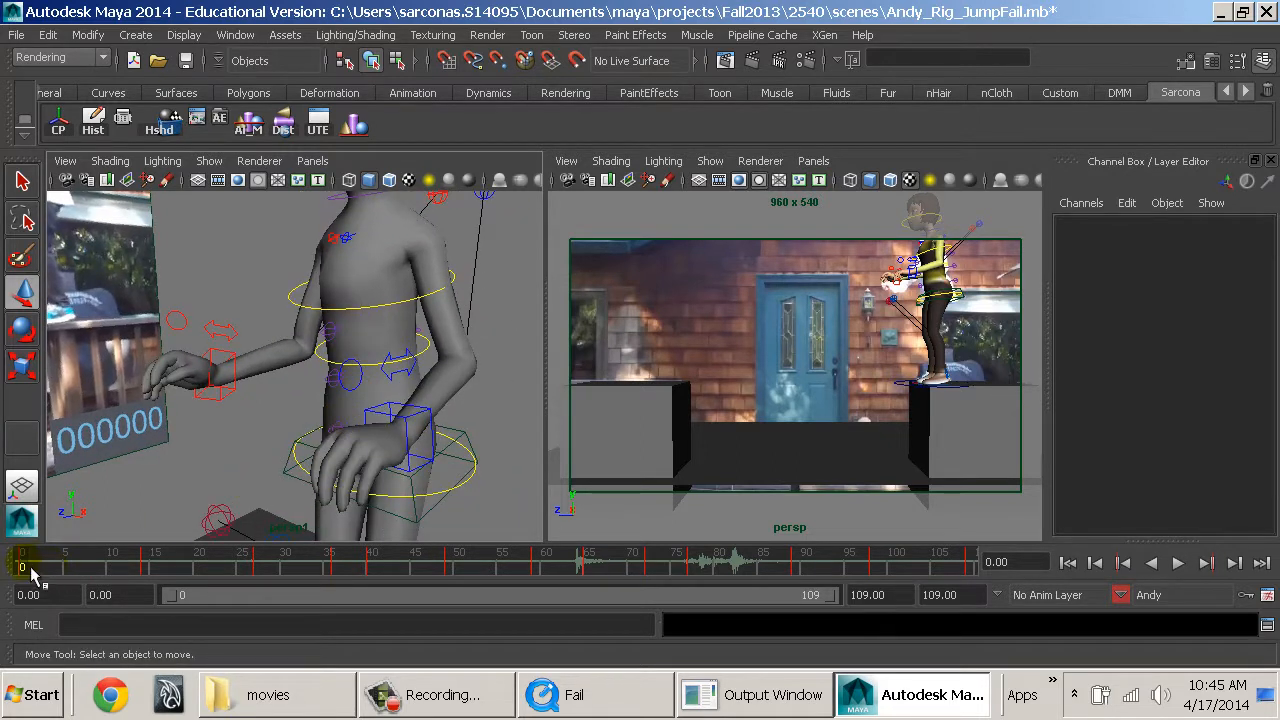
pyautogui.moveTo(33, 573); pyautogui.dragTo(47, 570)
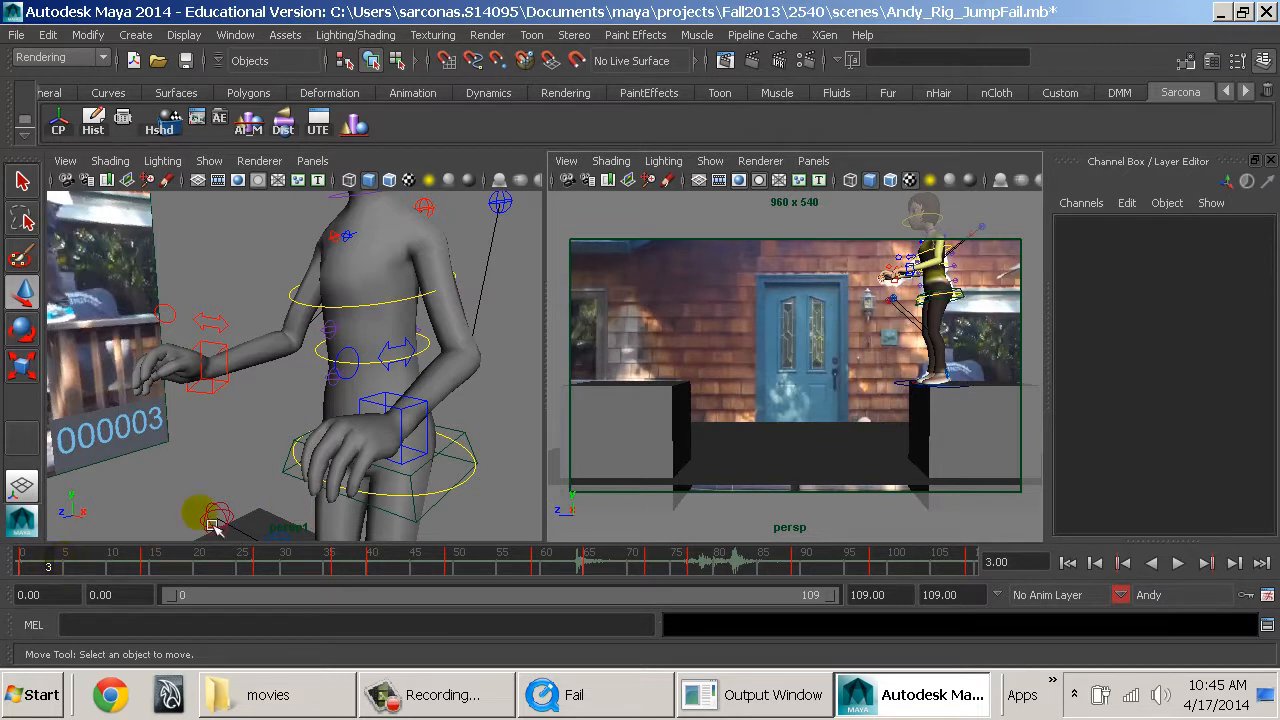
# Hide NURBS curves in the camera view and play the animation to review the arm motion.
pyautogui.click(725, 172)
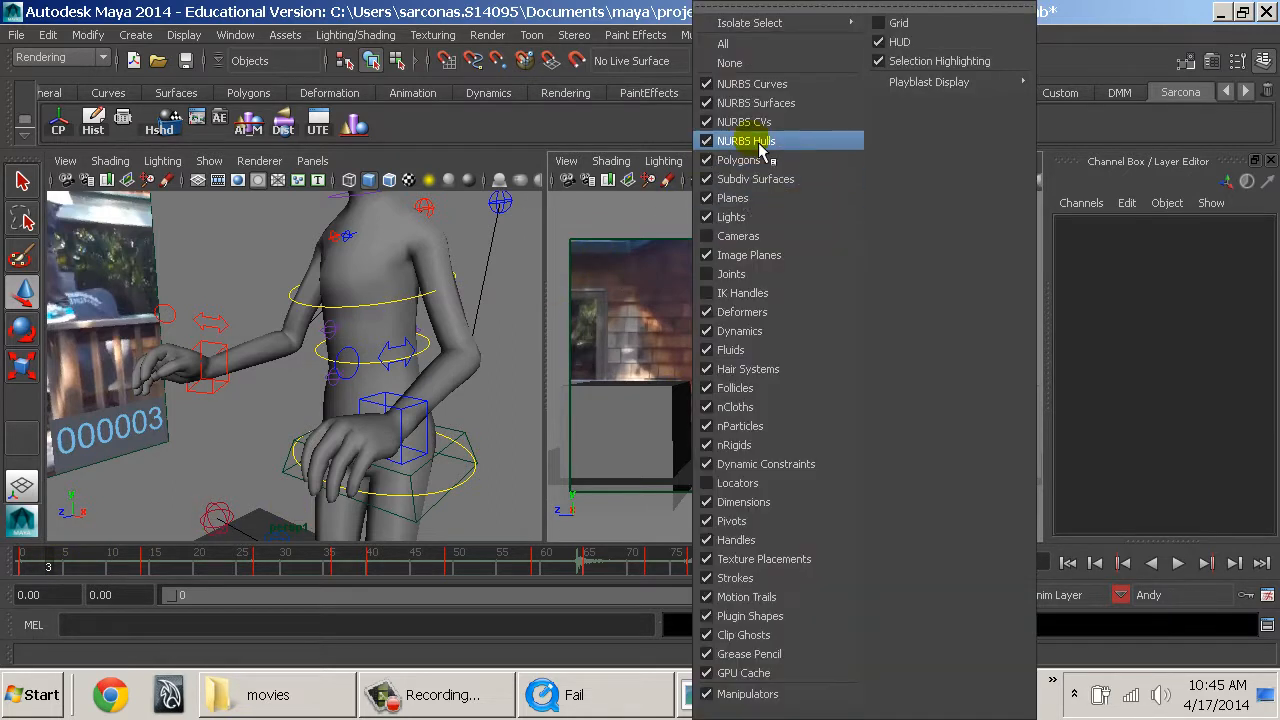
pyautogui.click(771, 85)
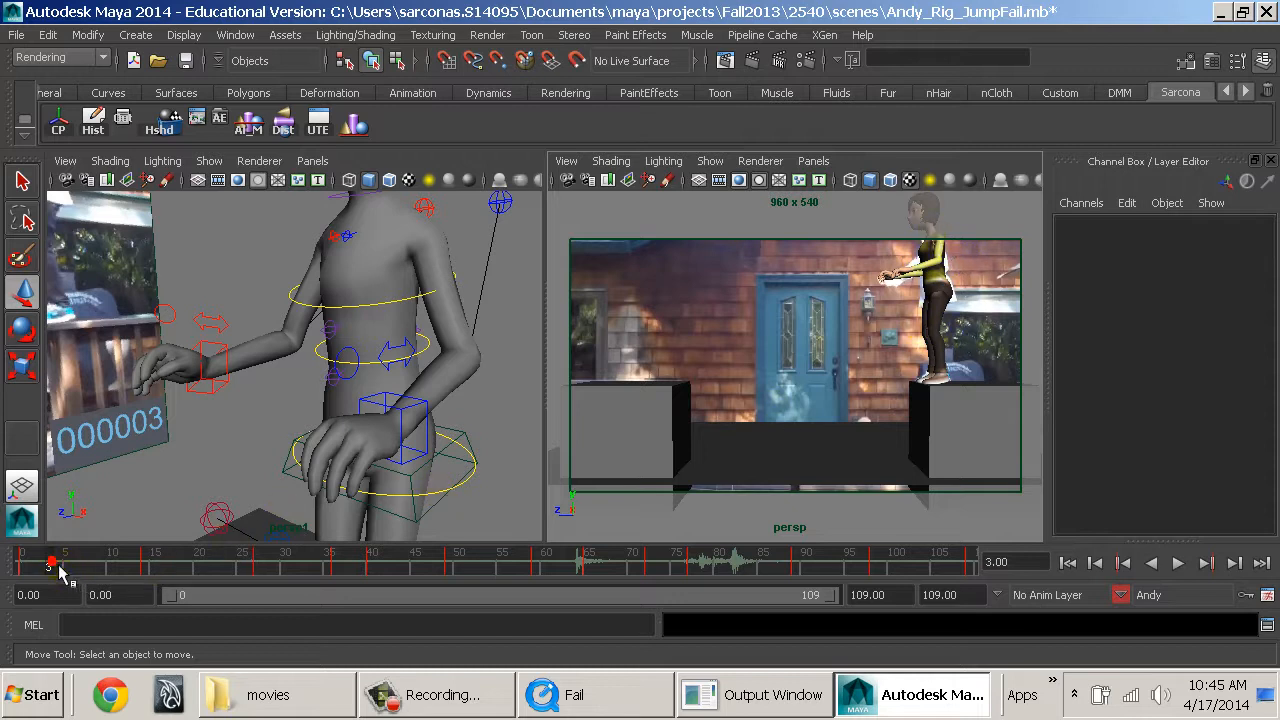
pyautogui.hotkey('alt', 'v')
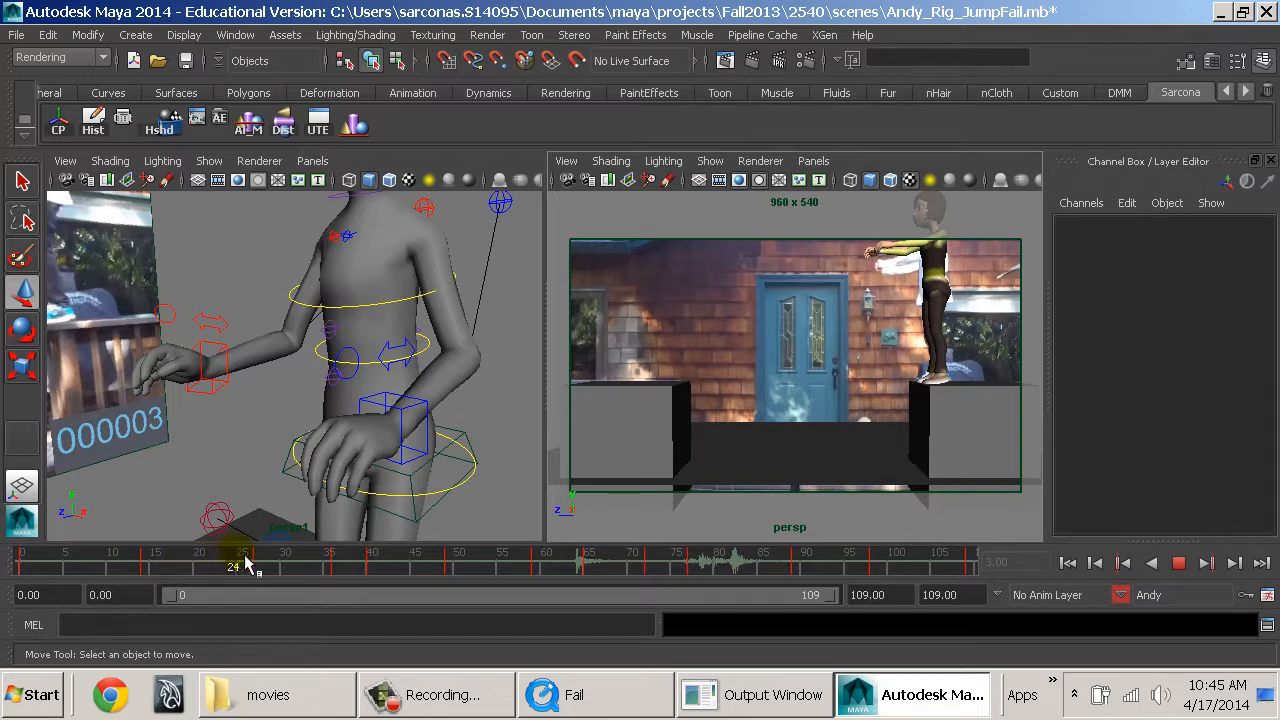
# At frame 31, lower both arm IK controls so Andy's hands hang down beside the hips.
pyautogui.click(303, 567)
pyautogui.click(318, 320)
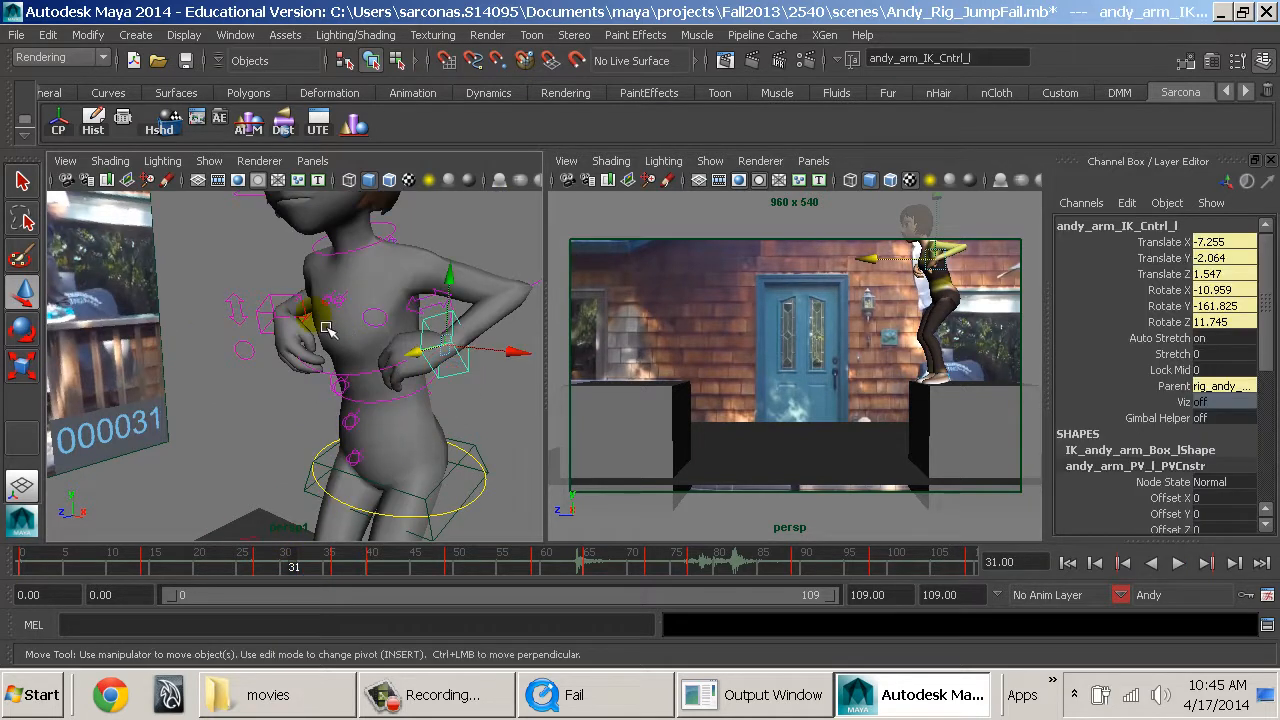
pyautogui.moveTo(288, 258); pyautogui.dragTo(288, 404)
pyautogui.moveTo(256, 485); pyautogui.dragTo(254, 486)
# Rotate both hand IK controls at frame 31 so the palms face the thighs, turning the left one to about -119, -100, 102.
pyautogui.press('e')
pyautogui.moveTo(322, 420); pyautogui.dragTo(400, 480)
pyautogui.click(460, 538)
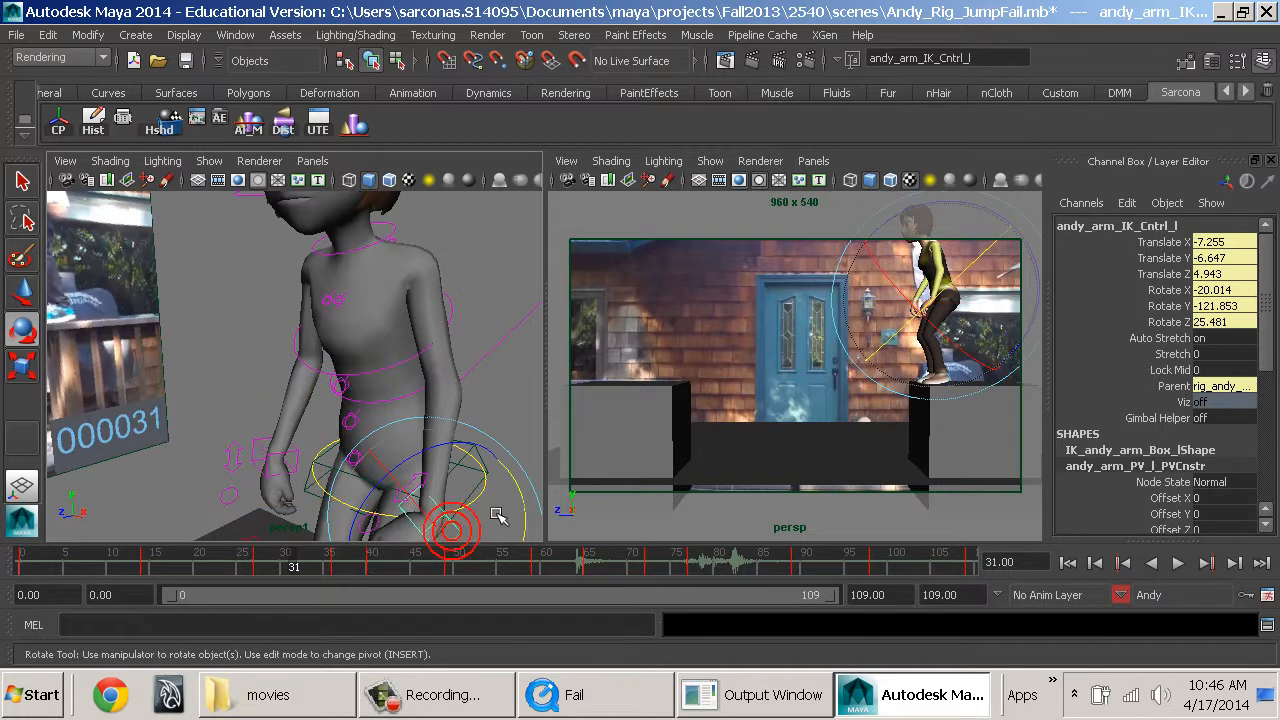
pyautogui.moveTo(536, 510); pyautogui.dragTo(513, 426)
pyautogui.keyDown('alt'); pyautogui.moveTo(491, 409); pyautogui.dragTo(448, 338, button='middle'); pyautogui.keyUp('alt')
pyautogui.moveTo(425, 412); pyautogui.dragTo(453, 443)
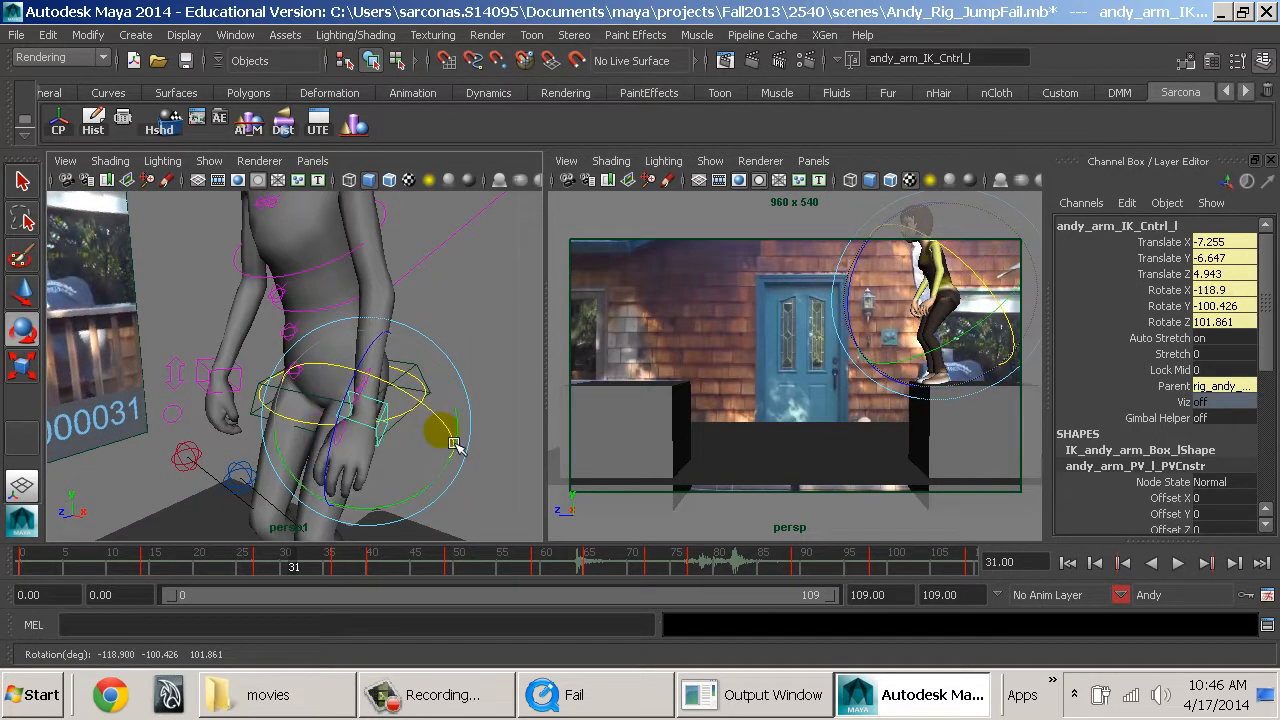
pyautogui.click(268, 392)
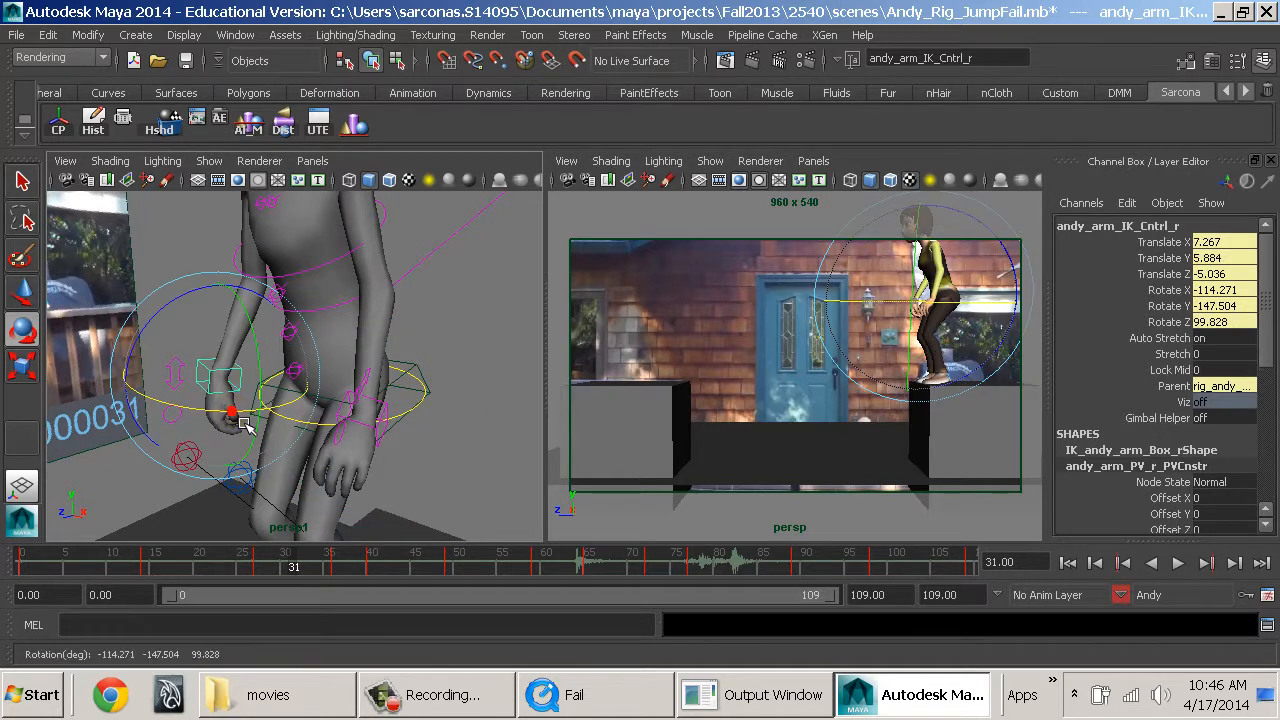
pyautogui.click(392, 430)
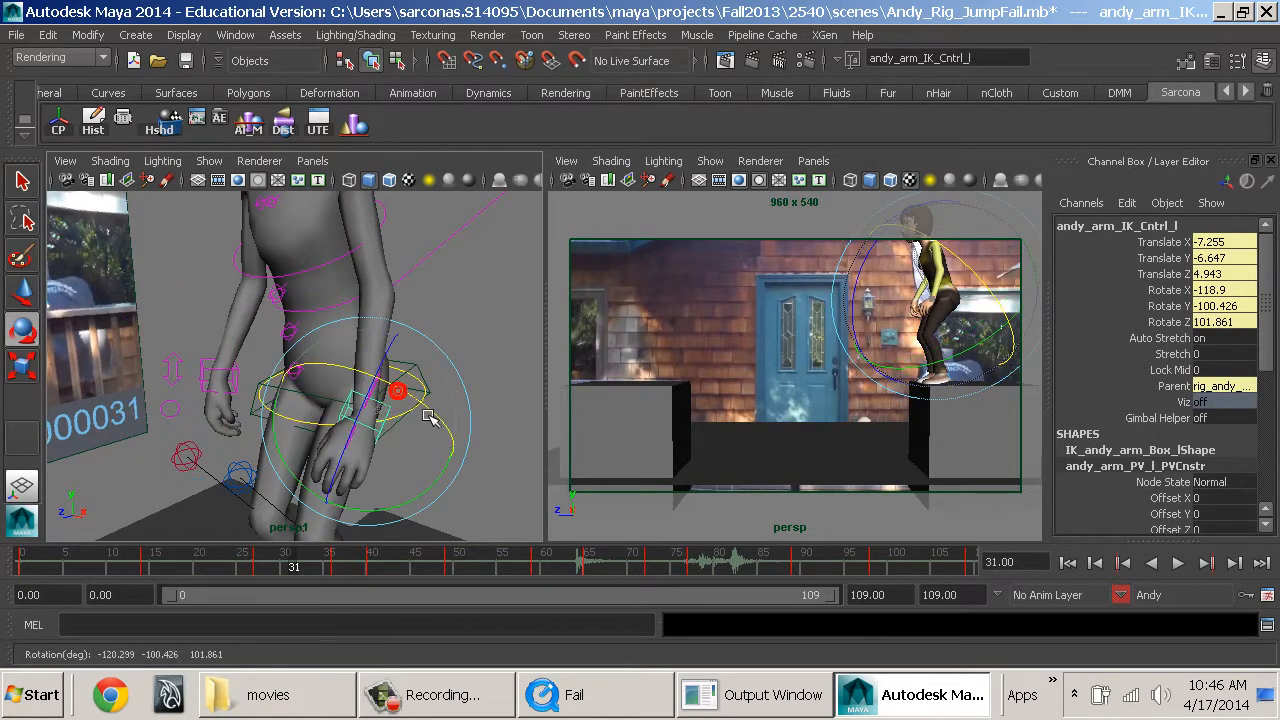
# At frame 34, lower the left and right arm IK controls so both arms reach back behind the body.
pyautogui.moveTo(288, 562); pyautogui.dragTo(326, 566)
pyautogui.keyDown('alt'); pyautogui.moveTo(493, 409); pyautogui.dragTo(361, 392); pyautogui.keyUp('alt')
pyautogui.press('w')
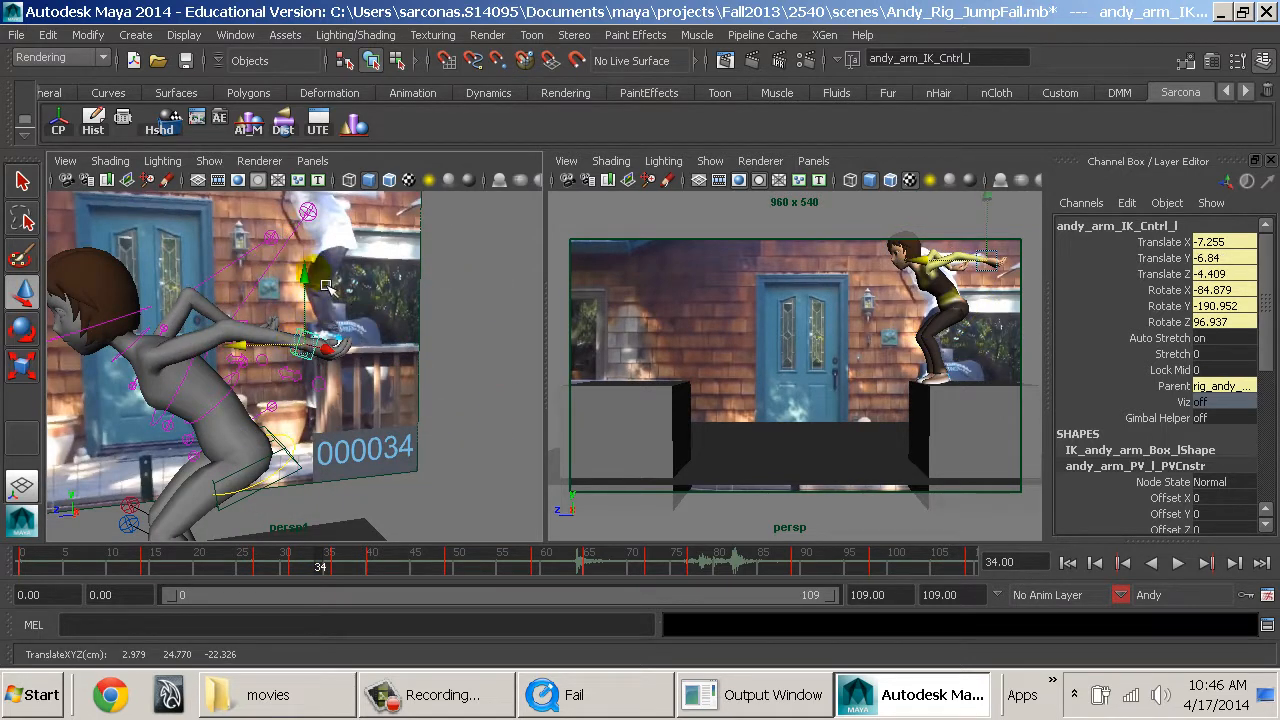
pyautogui.click(246, 326)
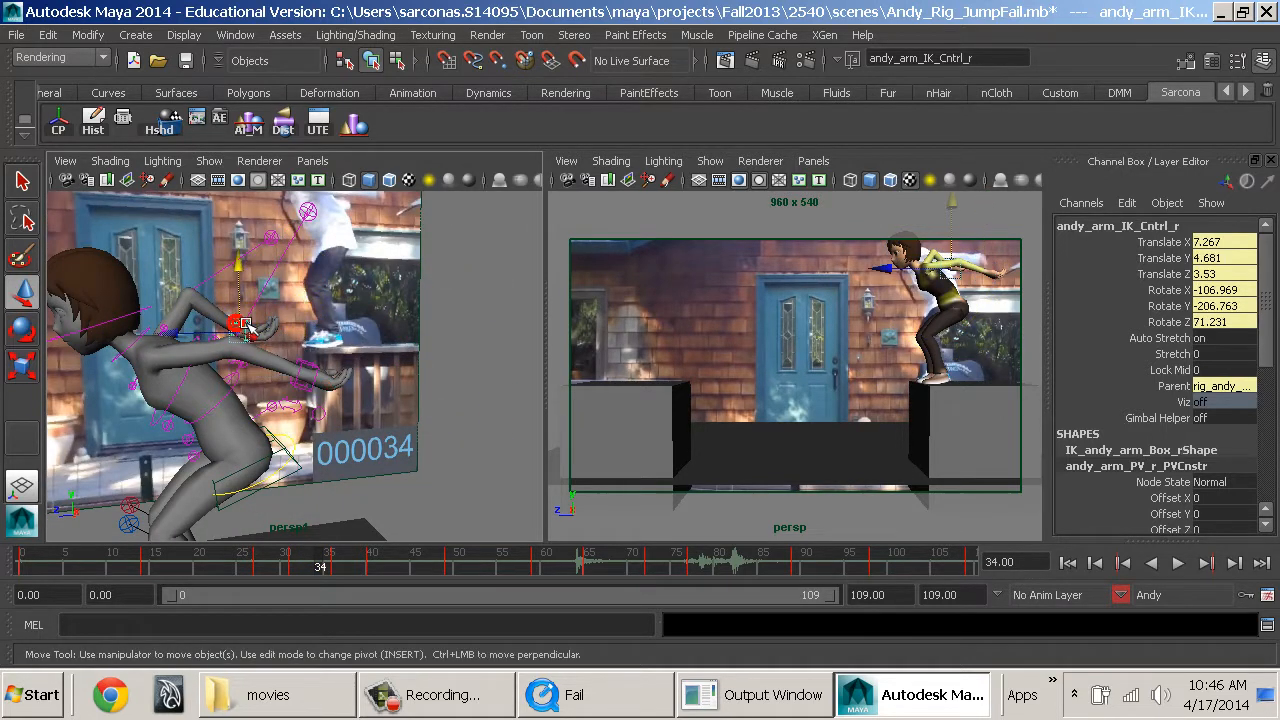
pyautogui.moveTo(247, 306); pyautogui.dragTo(400, 568)
# At frame 43, move the left arm IK control down beside the knee to Translate X -6.982, Y -0.53, Z 7.193.
pyautogui.keyDown('alt'); pyautogui.moveTo(506, 404); pyautogui.dragTo(408, 438); pyautogui.keyUp('alt')
pyautogui.click(463, 366)
pyautogui.moveTo(335, 313); pyautogui.dragTo(311, 522)
pyautogui.keyDown('alt'); pyautogui.moveTo(336, 493); pyautogui.dragTo(364, 420, button='middle'); pyautogui.keyUp('alt')
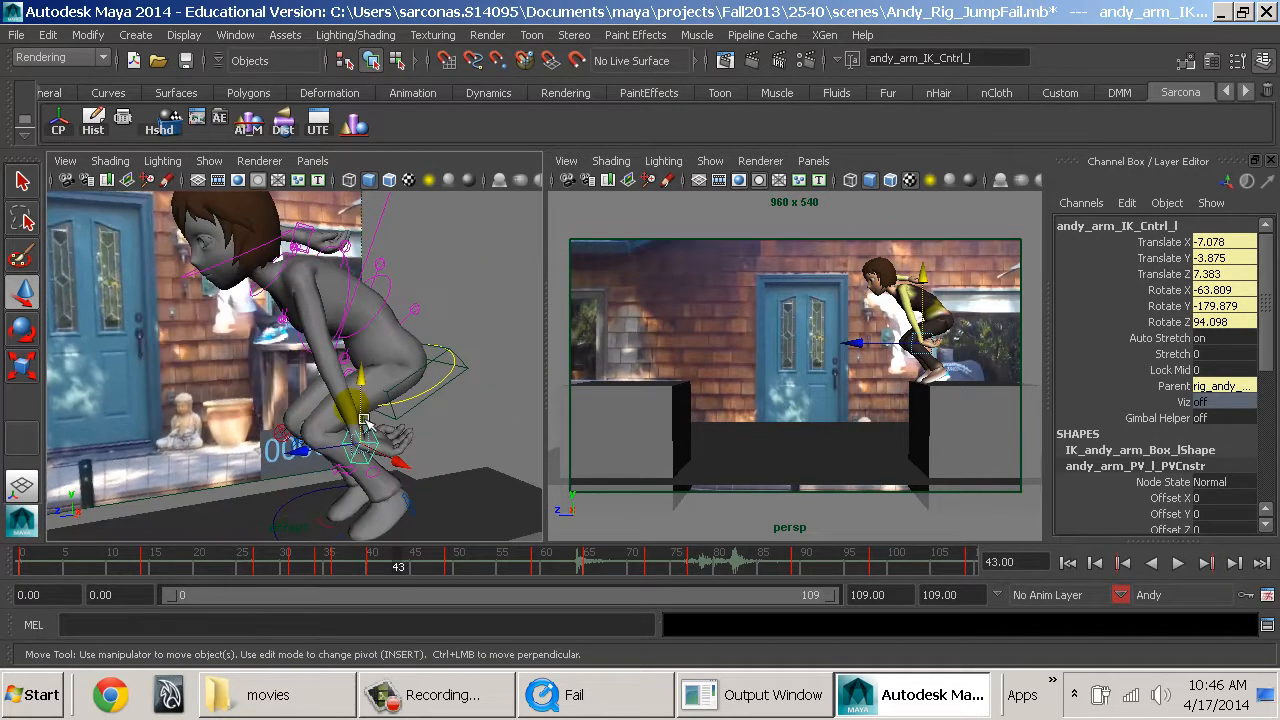
pyautogui.moveTo(378, 390); pyautogui.dragTo(250, 403)
# Reset the left arm IK control's Rotate X, Y and Z to 0 at frame 43.
pyautogui.press('e')
pyautogui.moveTo(296, 506); pyautogui.dragTo(425, 472)
pyautogui.keyDown('alt'); pyautogui.moveTo(425, 472); pyautogui.dragTo(438, 457, button='middle'); pyautogui.keyUp('alt')
pyautogui.keyDown('alt'); pyautogui.moveTo(438, 457); pyautogui.dragTo(496, 463); pyautogui.keyUp('alt')
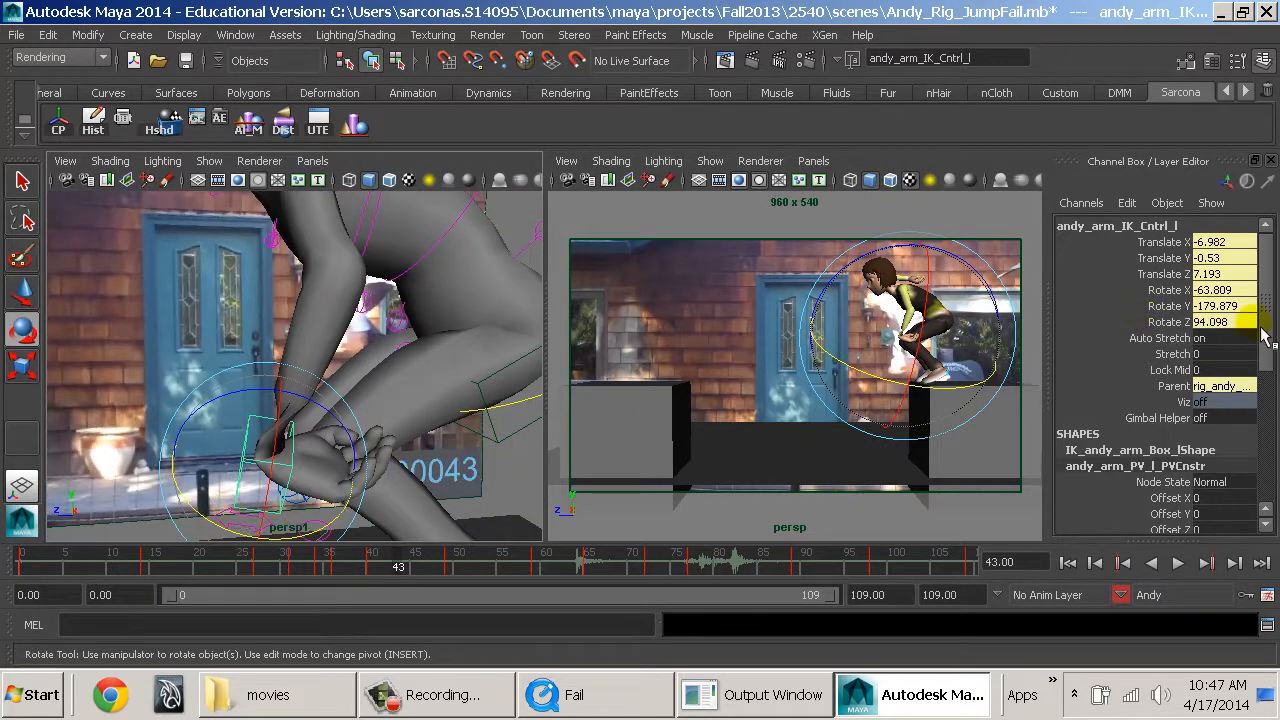
pyautogui.click(1222, 322)
pyautogui.write('0')
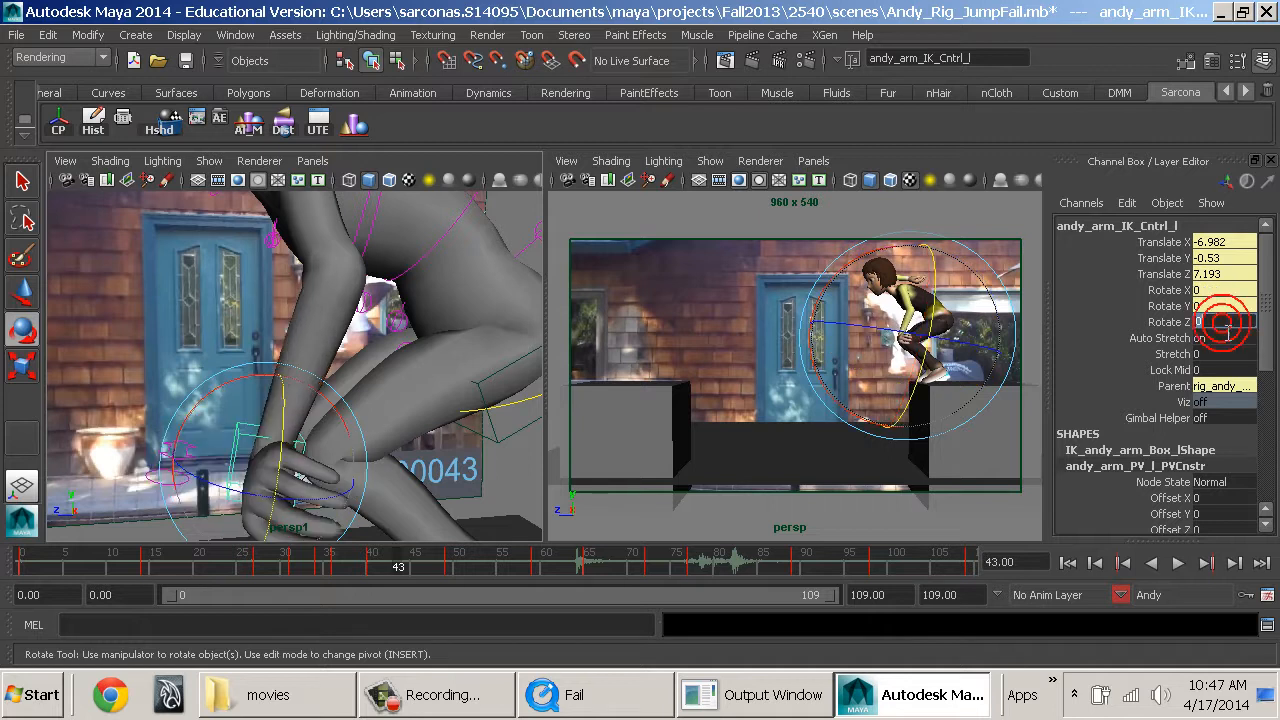
# Rotate the left arm IK control to Rotate X -36.748 and Rotate Y -77.765 so the hand lines up with the forearm.
pyautogui.moveTo(300, 432); pyautogui.dragTo(454, 454)
pyautogui.keyDown('alt'); pyautogui.moveTo(454, 454); pyautogui.dragTo(398, 450, button='middle'); pyautogui.keyUp('alt')
pyautogui.keyDown('alt'); pyautogui.moveTo(398, 450); pyautogui.dragTo(368, 468, button='right'); pyautogui.keyUp('alt')
pyautogui.keyDown('alt'); pyautogui.moveTo(368, 468); pyautogui.dragTo(298, 451, button='middle'); pyautogui.keyUp('alt')
pyautogui.keyDown('alt'); pyautogui.moveTo(294, 441); pyautogui.dragTo(377, 343); pyautogui.keyUp('alt')
pyautogui.keyDown('alt'); pyautogui.moveTo(369, 263); pyautogui.dragTo(350, 374, button='middle'); pyautogui.keyUp('alt')
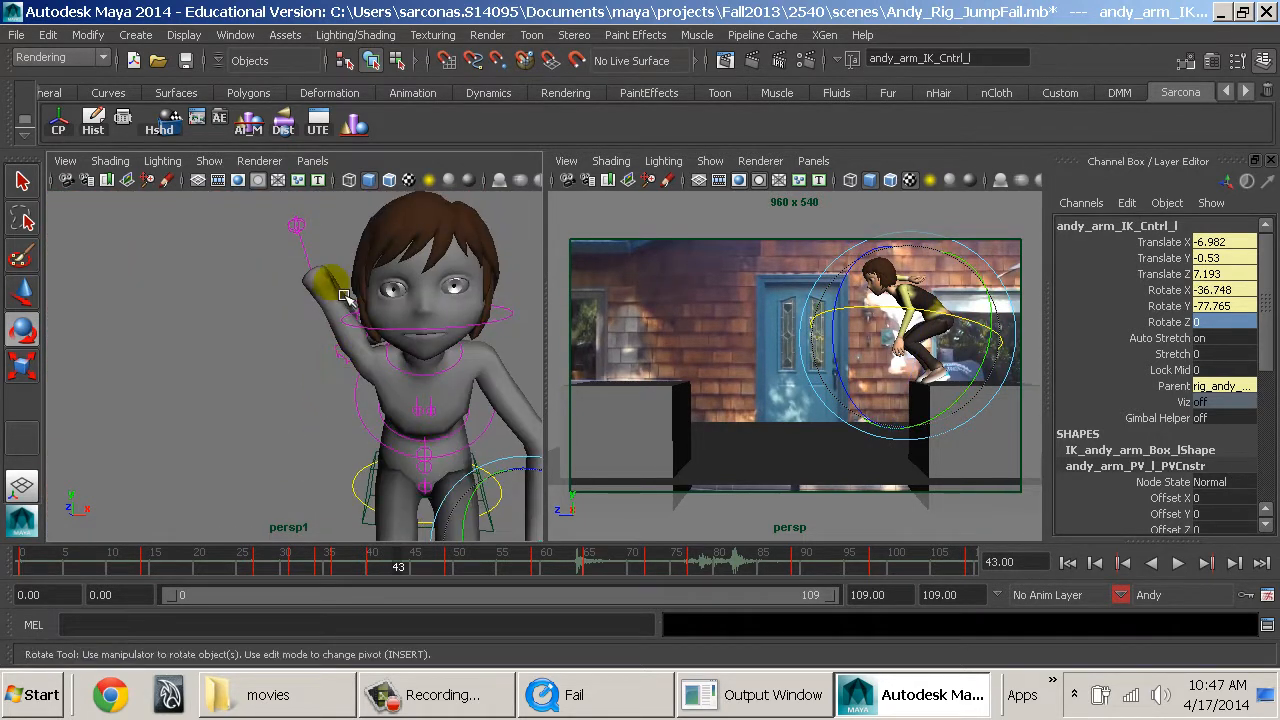
# Move the right arm IK control down beside the knee to Translate X 7.721, Y 0.773, Z -7.914 at frame 43.
pyautogui.keyDown('alt'); pyautogui.moveTo(283, 351); pyautogui.dragTo(403, 350); pyautogui.keyUp('alt')
pyautogui.click(402, 339)
pyautogui.press('w')
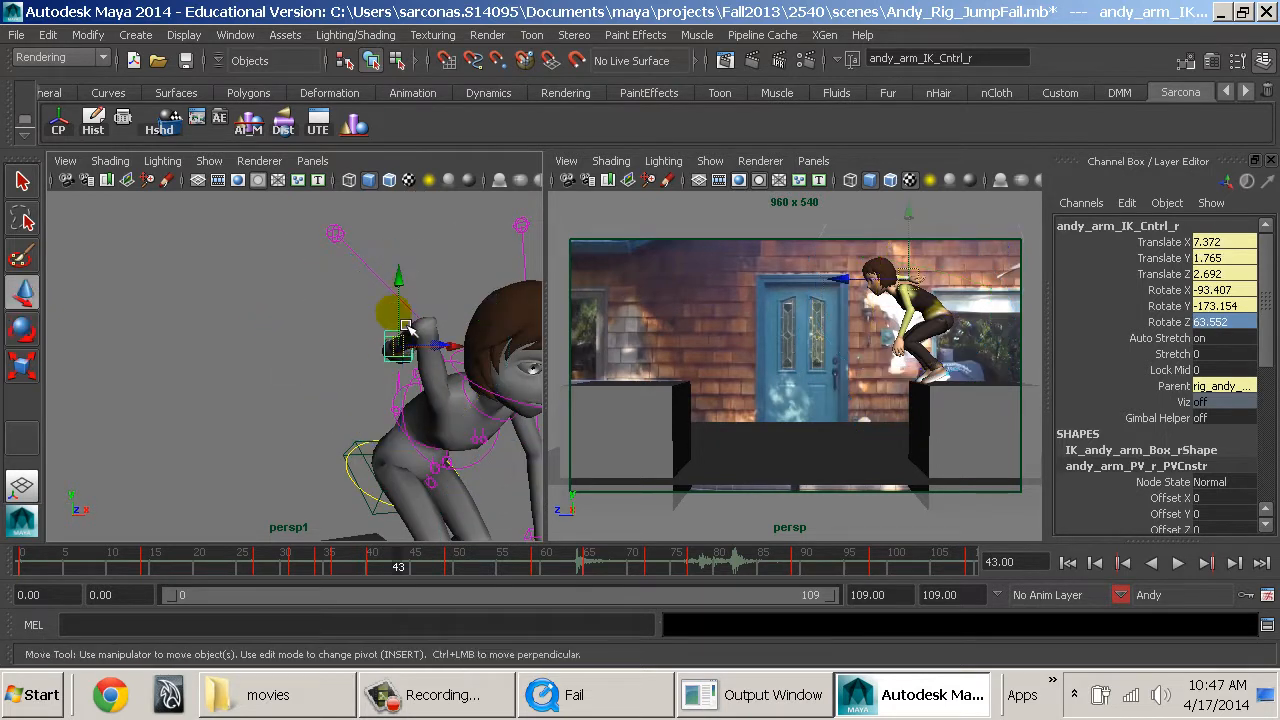
pyautogui.moveTo(401, 287); pyautogui.dragTo(402, 492)
pyautogui.keyDown('alt'); pyautogui.moveTo(402, 492); pyautogui.dragTo(366, 408, button='middle'); pyautogui.keyUp('alt')
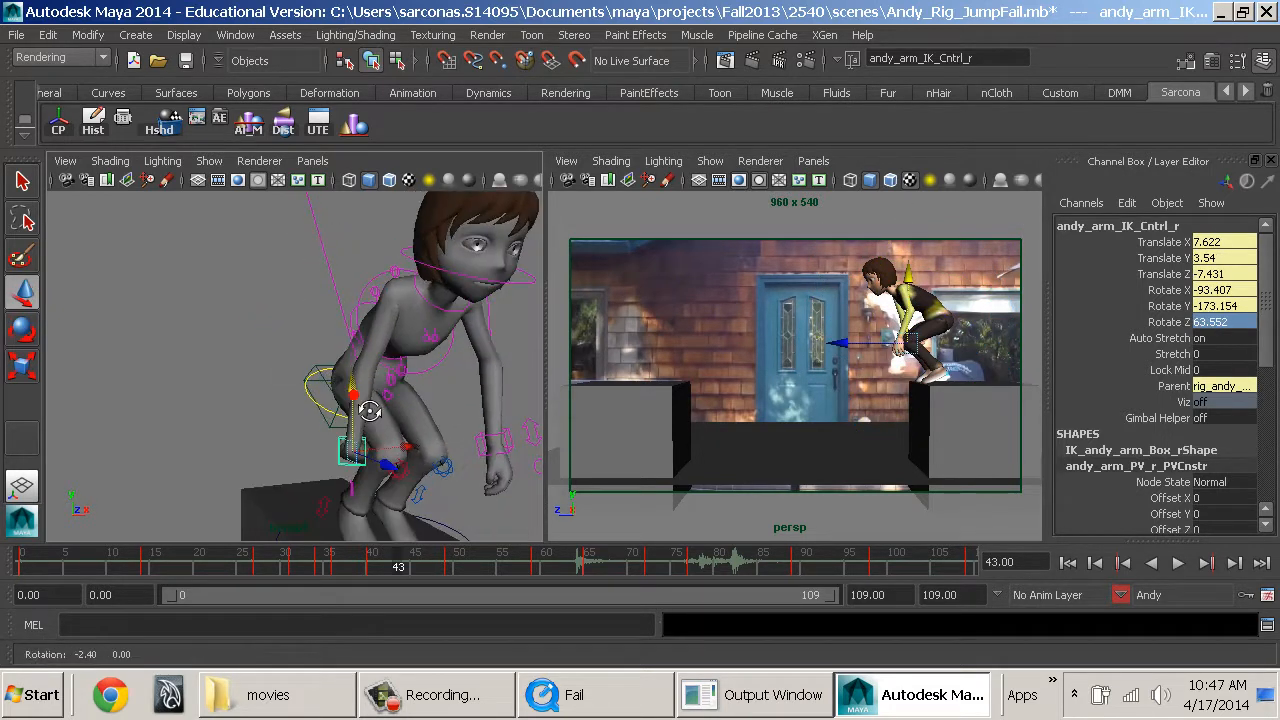
pyautogui.keyDown('alt'); pyautogui.moveTo(366, 408); pyautogui.dragTo(433, 337); pyautogui.keyUp('alt')
# Rotate the right arm IK control to Rotate X -312.276, Y -100.856, Z 225.192 so the hand follows the forearm.
pyautogui.press('e')
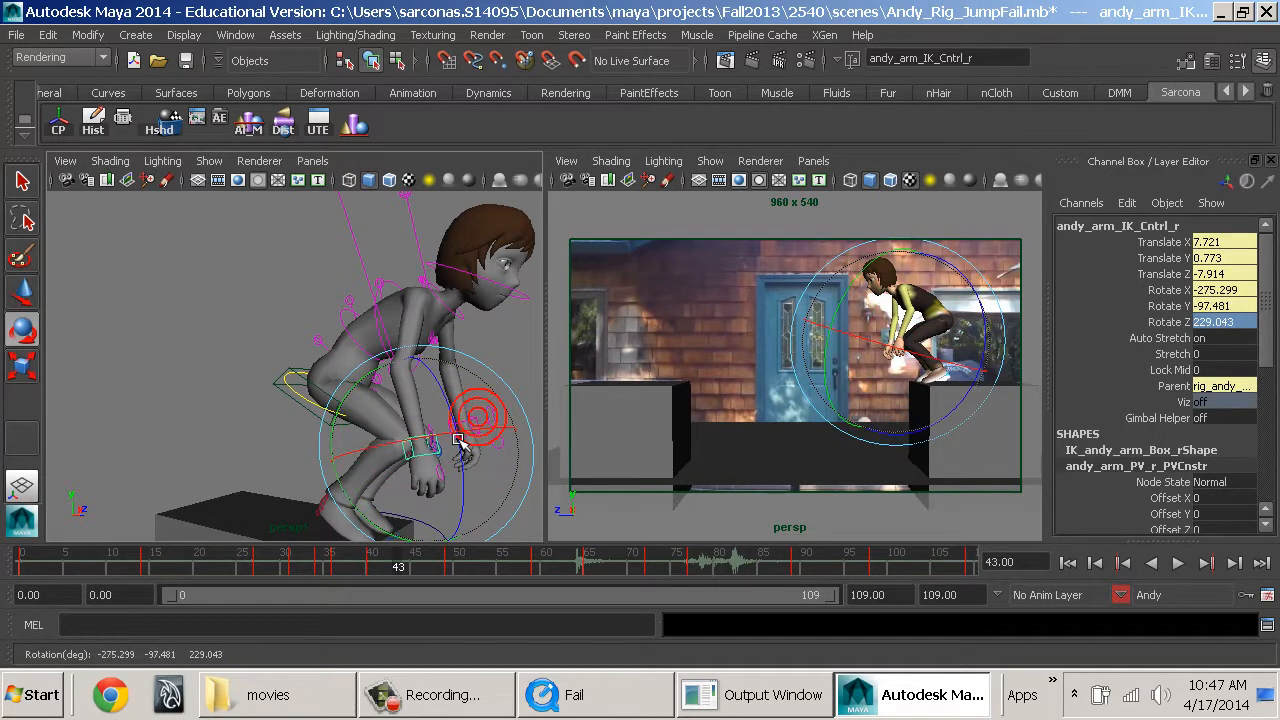
pyautogui.moveTo(457, 440); pyautogui.dragTo(467, 440)
pyautogui.moveTo(368, 455); pyautogui.dragTo(343, 448)
pyautogui.keyDown('alt'); pyautogui.moveTo(435, 444); pyautogui.dragTo(257, 407); pyautogui.keyUp('alt')
# Nudge both arm IK controls slightly lower together at frame 43, bringing the left one to Translate Y -0.689, Z 8.097.
pyautogui.keyDown('shift'); pyautogui.click(322, 443); pyautogui.keyUp('shift')
pyautogui.press('w')
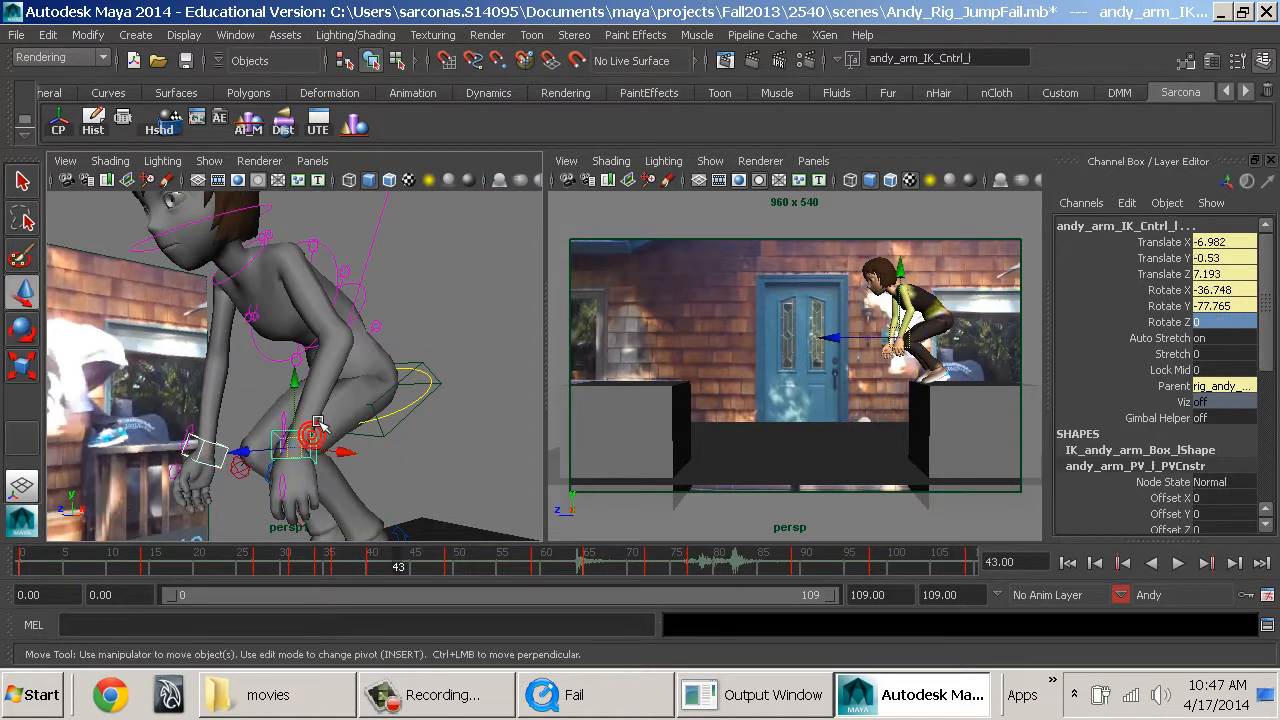
pyautogui.moveTo(304, 391); pyautogui.dragTo(334, 458)
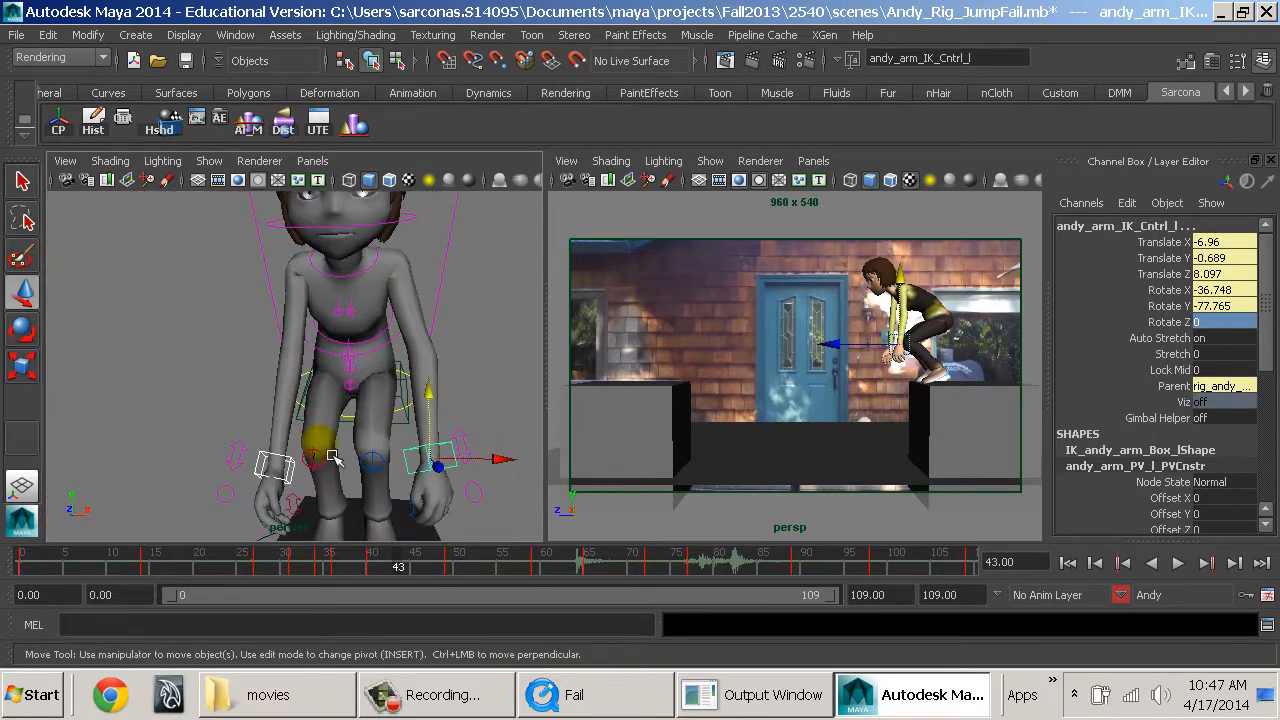
pyautogui.click(273, 466)
pyautogui.moveTo(283, 424); pyautogui.dragTo(391, 427)
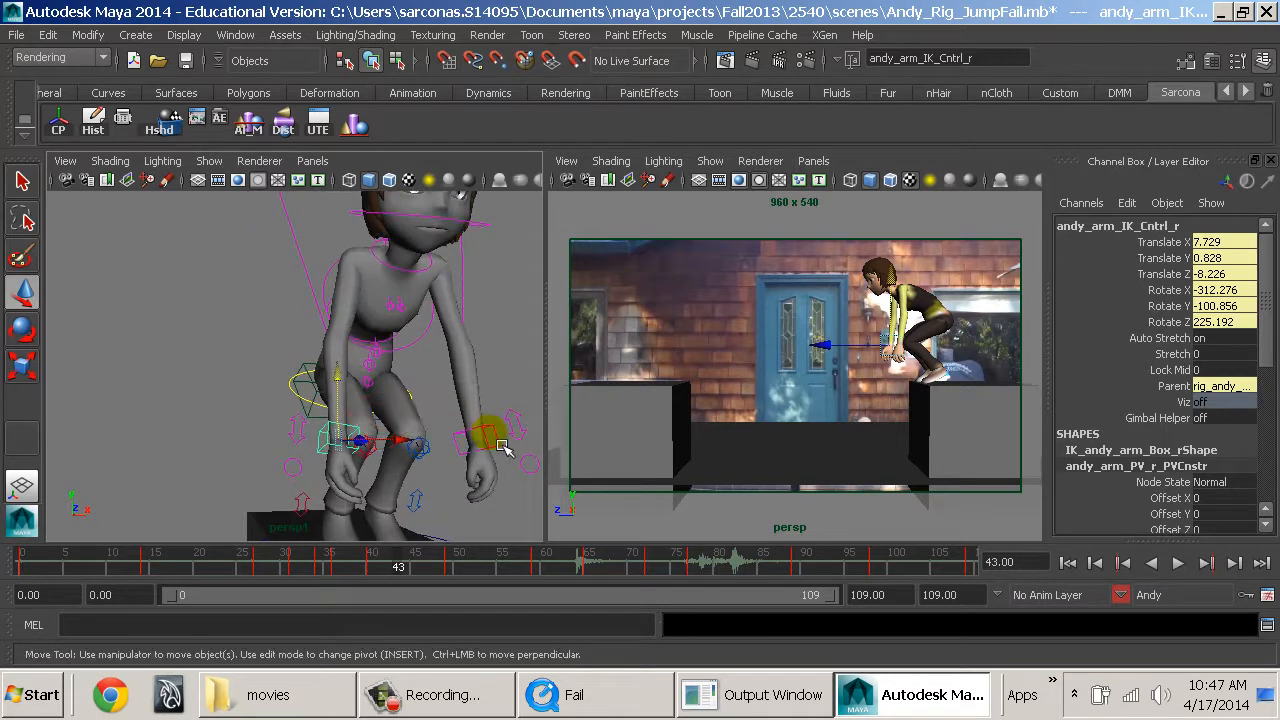
# Reposition the elbow pole vector controls above and behind Andy's back and key the arm pose at frame 43.
pyautogui.click(501, 446)
pyautogui.keyDown('alt'); pyautogui.moveTo(520, 443); pyautogui.dragTo(368, 220); pyautogui.keyUp('alt')
pyautogui.moveTo(219, 250); pyautogui.dragTo(294, 248)
pyautogui.keyDown('alt'); pyautogui.moveTo(373, 304); pyautogui.dragTo(285, 295); pyautogui.keyUp('alt')
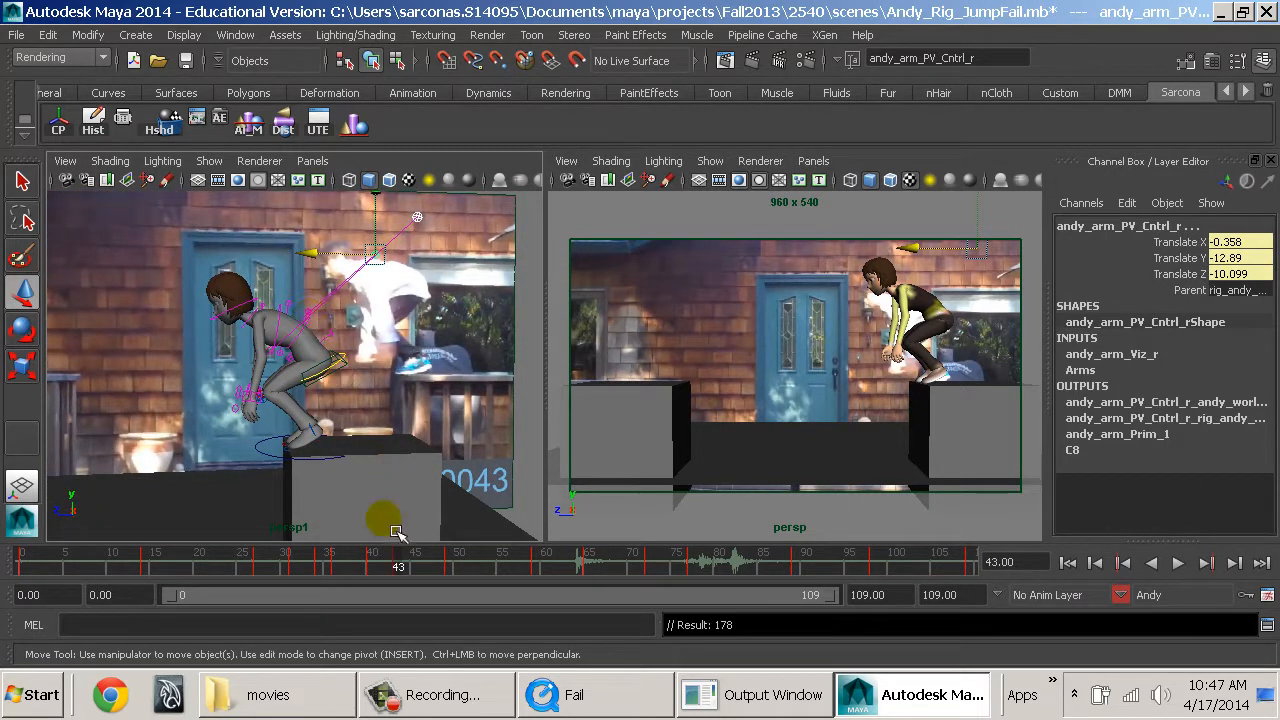
# At frame 41, move both arm IK controls to extend the arms straight back over the hips, and key them.
pyautogui.moveTo(397, 566); pyautogui.dragTo(389, 566)
pyautogui.click(344, 319)
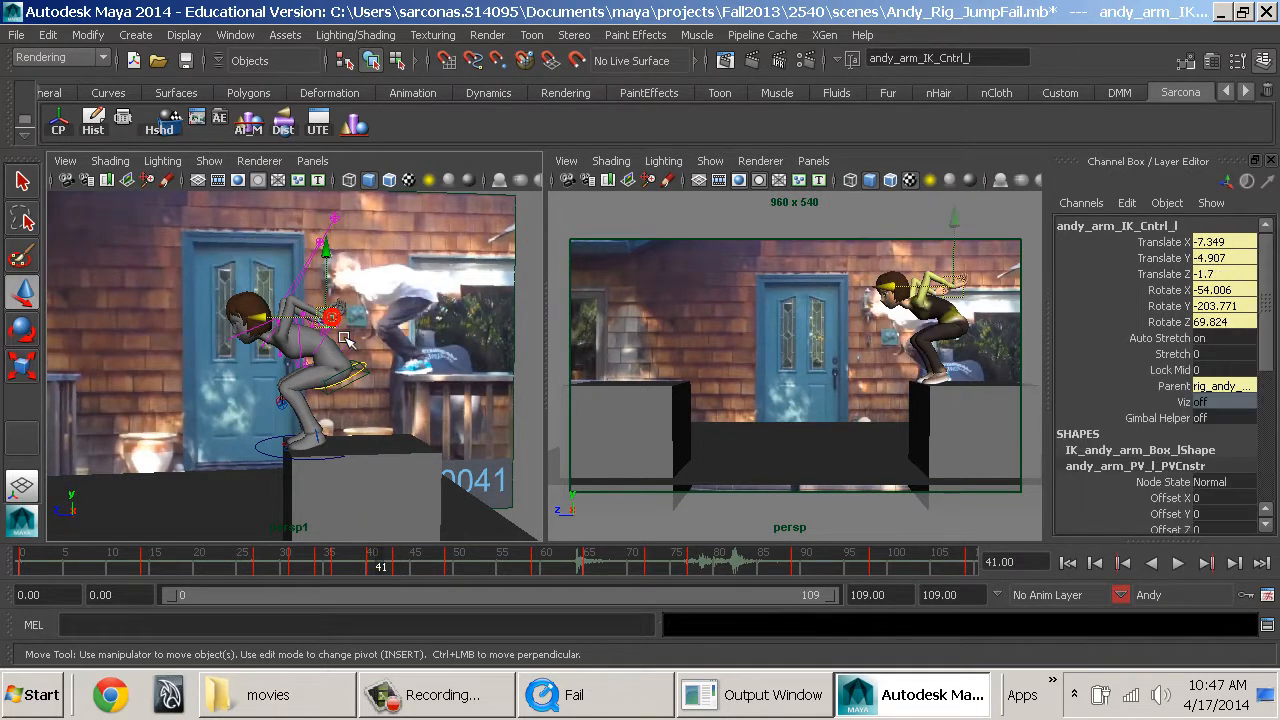
pyautogui.press('f')
pyautogui.keyDown('alt'); pyautogui.moveTo(341, 338); pyautogui.dragTo(380, 363); pyautogui.keyUp('alt')
pyautogui.keyDown('shift'); pyautogui.click(364, 262); pyautogui.keyUp('shift')
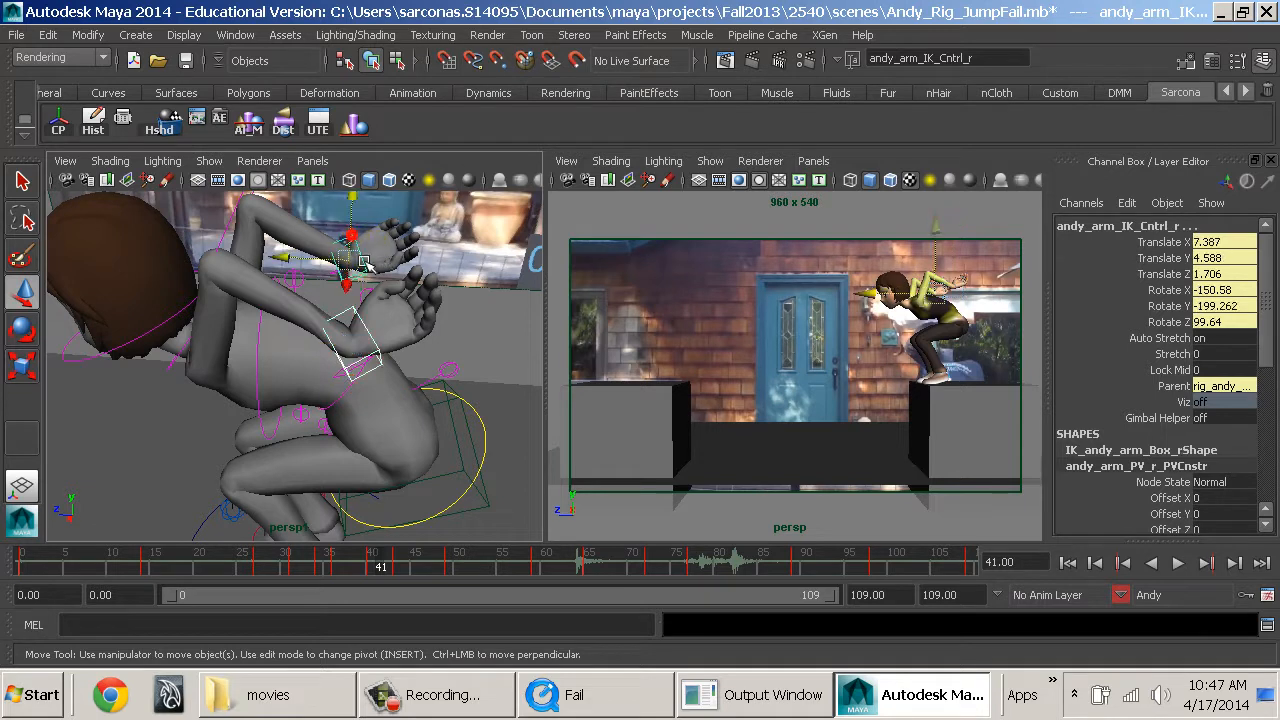
pyautogui.moveTo(290, 266); pyautogui.dragTo(403, 287)
pyautogui.moveTo(470, 217); pyautogui.dragTo(365, 362)
pyautogui.press('s')
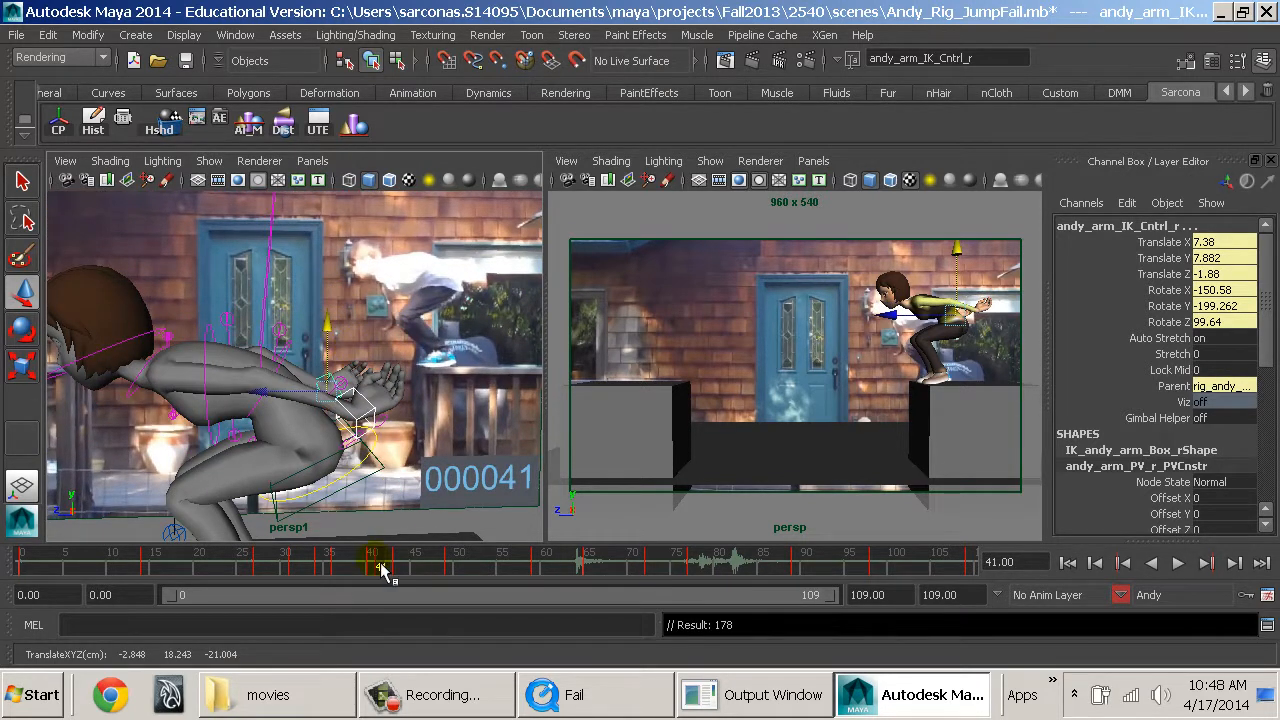
# At frame 47, lower both elbow pole vector controls, bringing the right one to Translate X -4.444, Y -7.409, Z 1.877.
pyautogui.moveTo(381, 568); pyautogui.dragTo(447, 568)
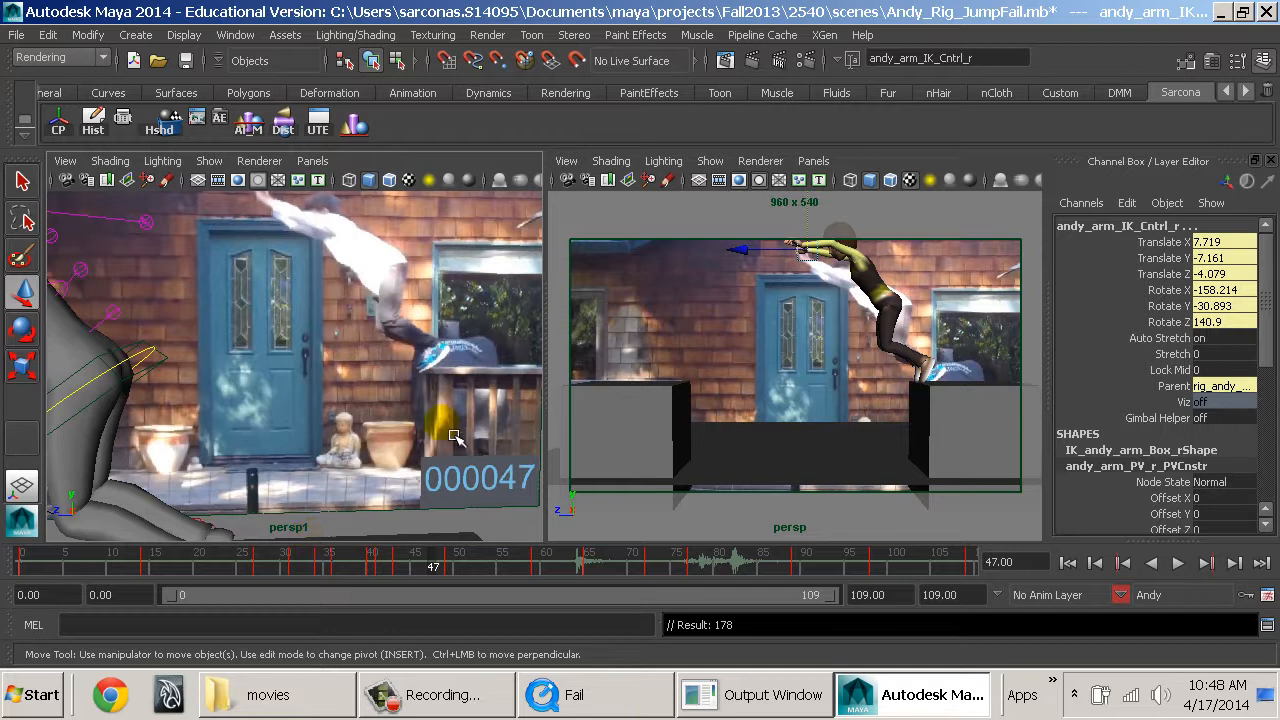
pyautogui.keyDown('alt'); pyautogui.moveTo(454, 437); pyautogui.dragTo(450, 363); pyautogui.keyUp('alt')
pyautogui.click(483, 345)
pyautogui.click(276, 310)
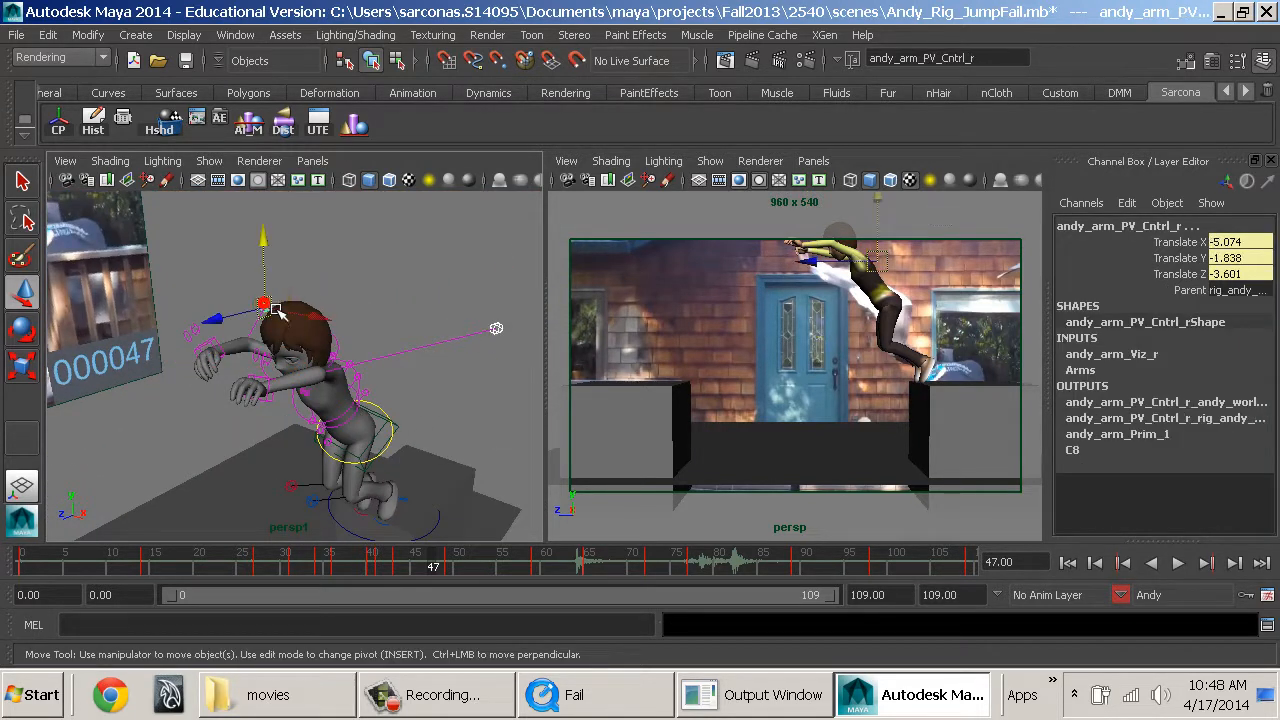
pyautogui.moveTo(264, 236); pyautogui.dragTo(248, 323)
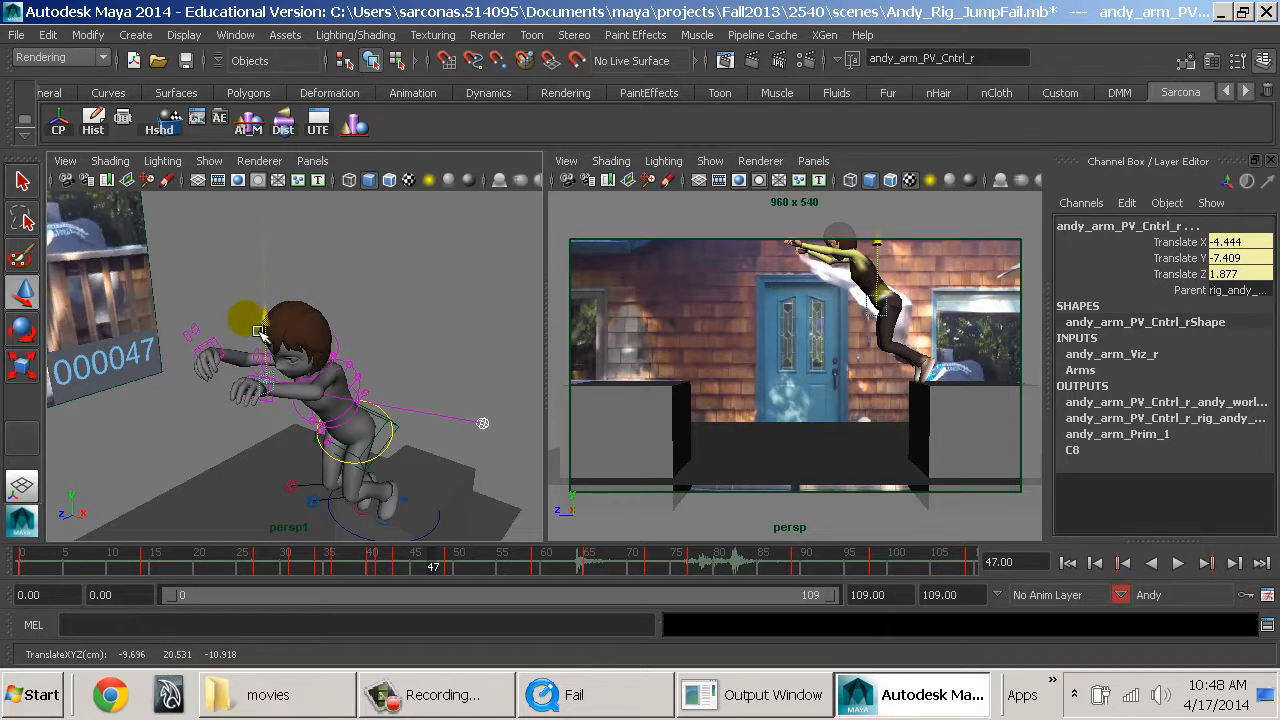
# At frame 47, rotate both hands with the arm IK controls, bringing the left one to Rotate X -100.493.
pyautogui.click(270, 405)
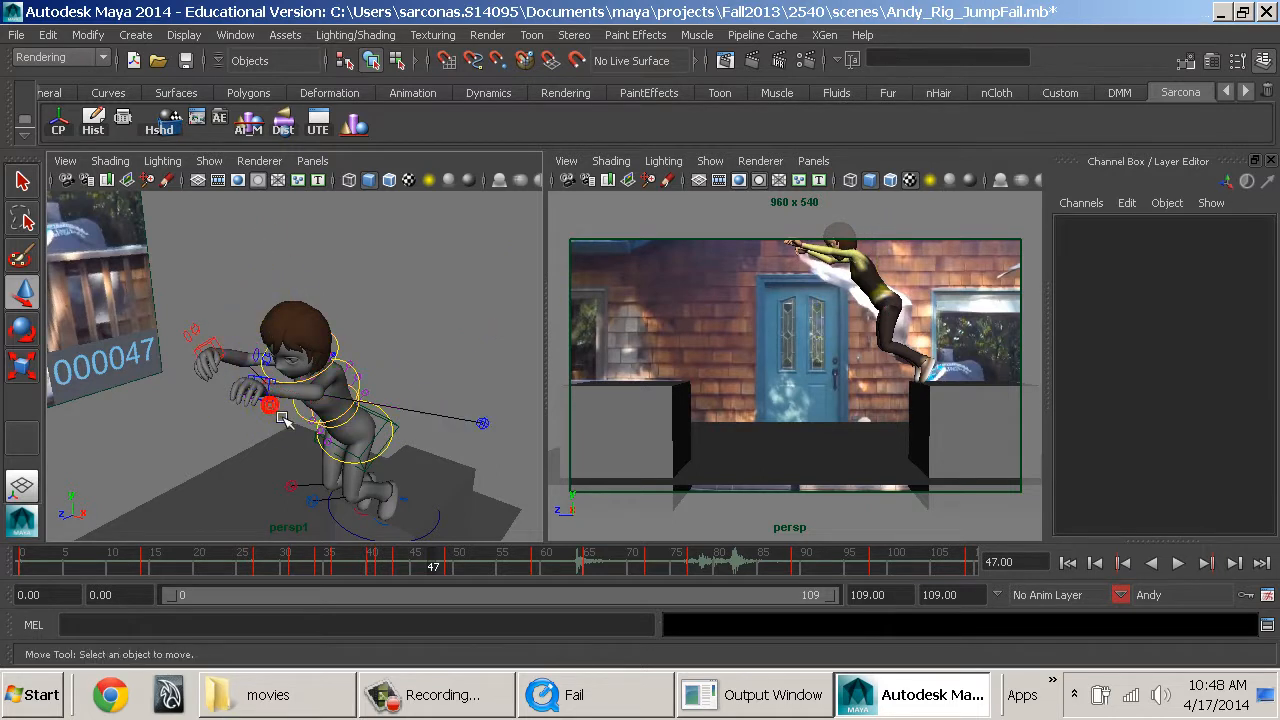
pyautogui.click(210, 335)
pyautogui.keyDown('shift'); pyautogui.click(278, 408); pyautogui.keyUp('shift')
pyautogui.moveTo(230, 402); pyautogui.dragTo(208, 350)
pyautogui.click(220, 354)
pyautogui.press('e')
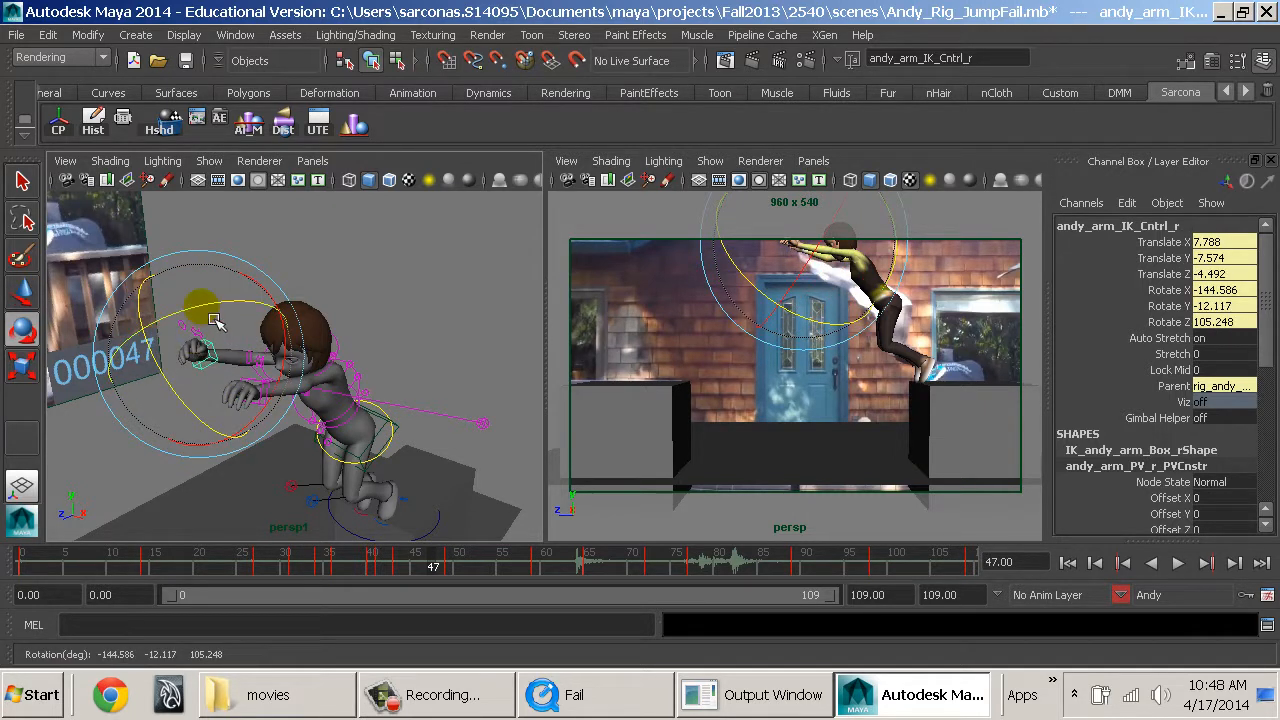
pyautogui.moveTo(208, 306); pyautogui.dragTo(189, 320)
pyautogui.press('w')
pyautogui.click(259, 404)
pyautogui.press('e')
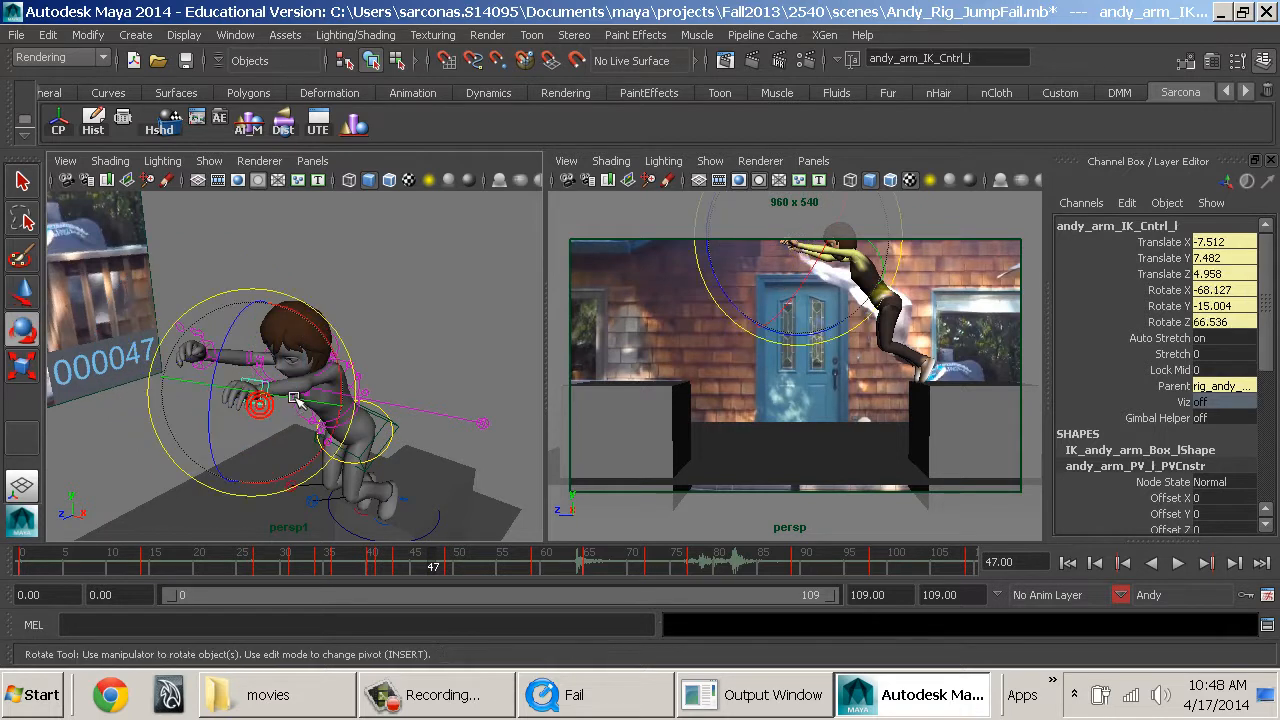
pyautogui.moveTo(336, 365); pyautogui.dragTo(357, 333)
pyautogui.press('w')
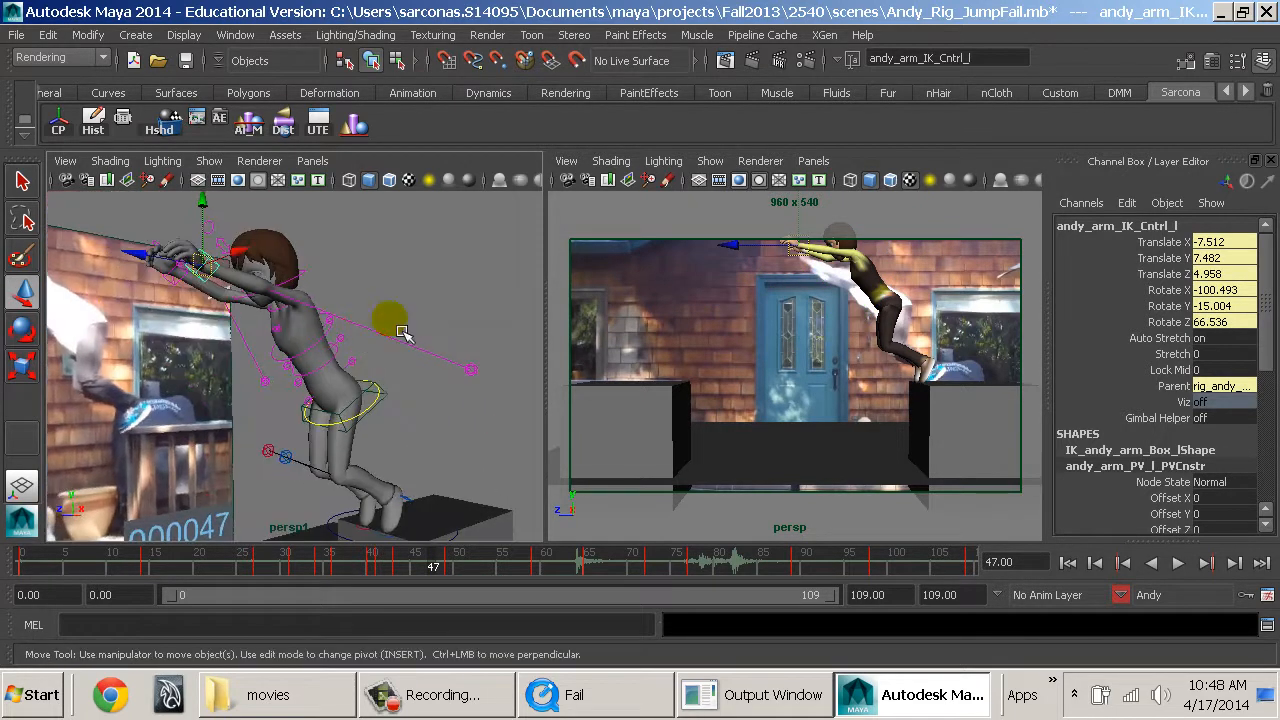
# Reposition the left elbow pole vector control behind Andy's back at frame 47, to Translate X -2.42, Y -11.594, Z -1.213.
pyautogui.click(471, 371)
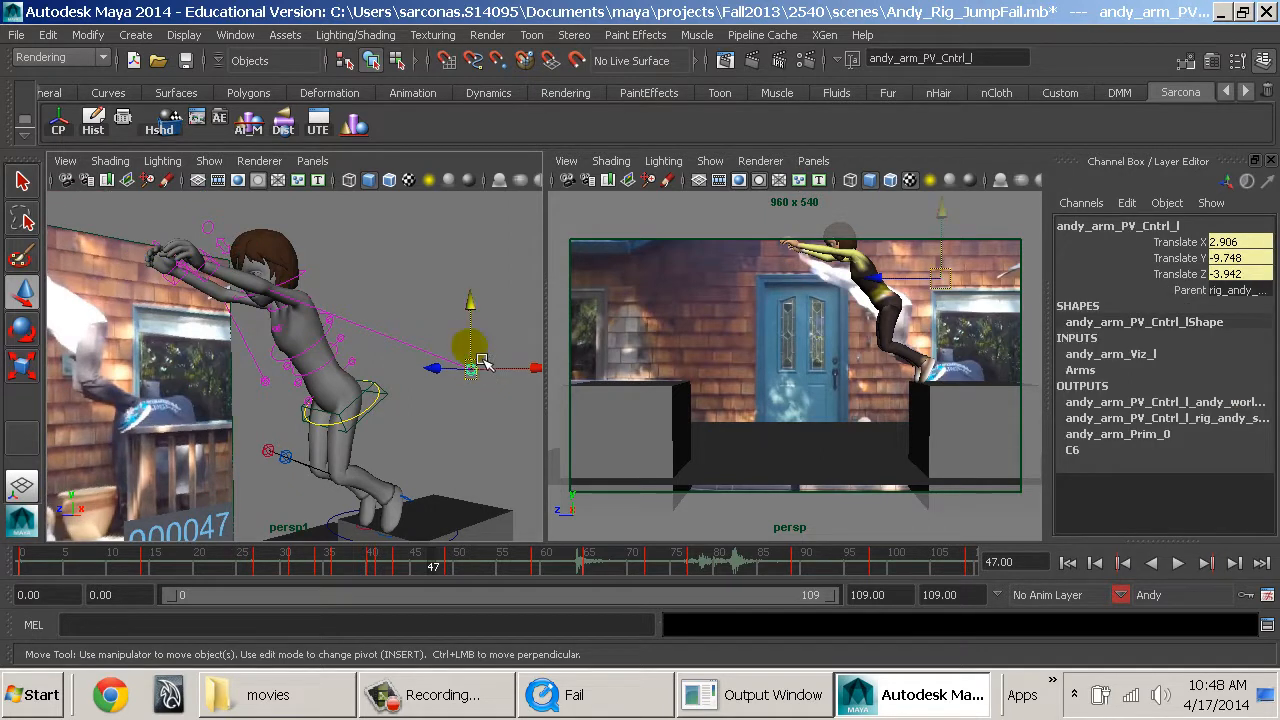
pyautogui.moveTo(468, 339); pyautogui.dragTo(420, 402)
pyautogui.hotkey('alt', 'v')
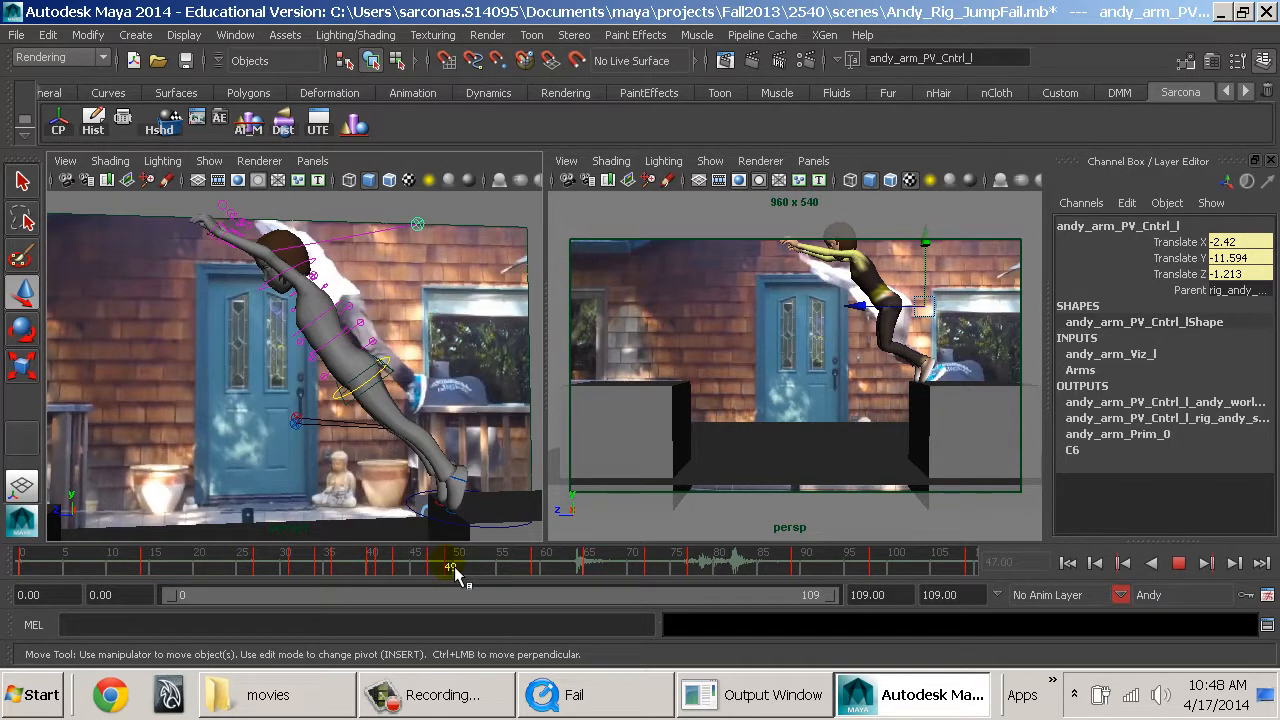
# At frame 49, reposition both elbow pole vector controls, bringing the right one to Translate X -0.632, Y -4.87, Z 2.604, and key the pose.
pyautogui.keyDown('alt'); pyautogui.moveTo(332, 364); pyautogui.dragTo(449, 457); pyautogui.keyUp('alt')
pyautogui.moveTo(504, 287); pyautogui.dragTo(503, 370)
pyautogui.moveTo(534, 436); pyautogui.dragTo(484, 391)
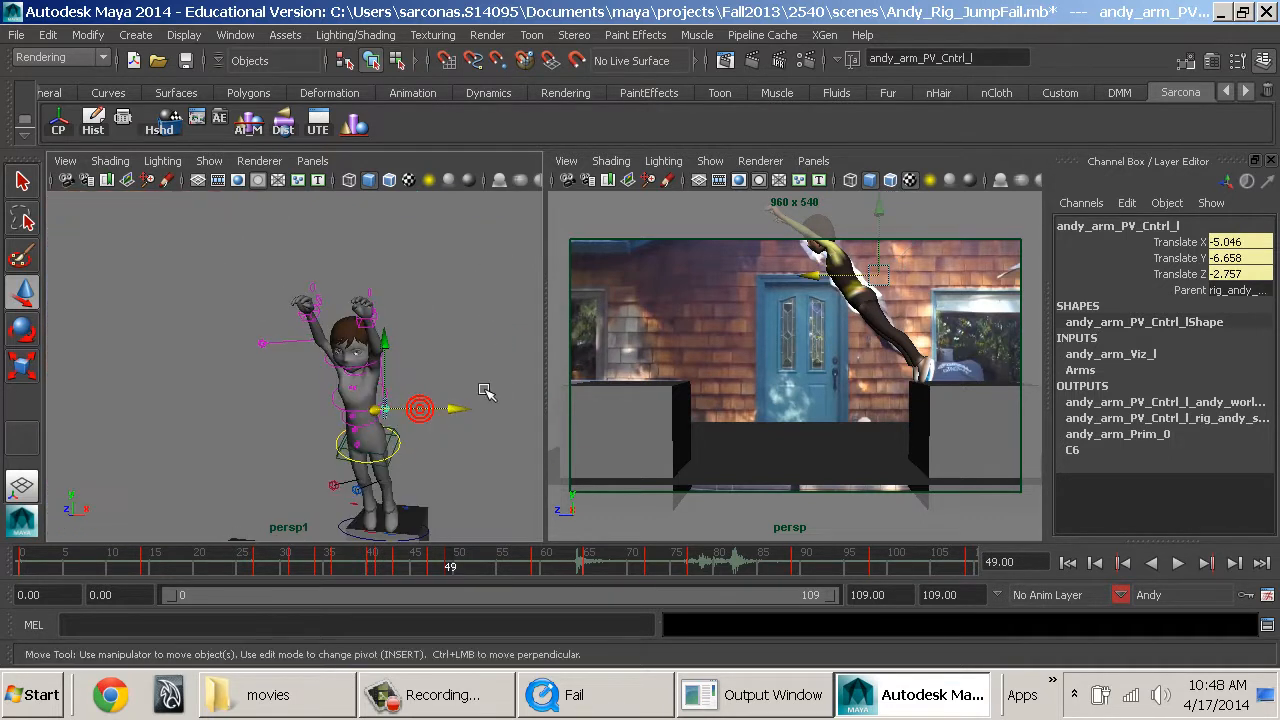
pyautogui.click(281, 345)
pyautogui.moveTo(259, 284); pyautogui.dragTo(278, 358)
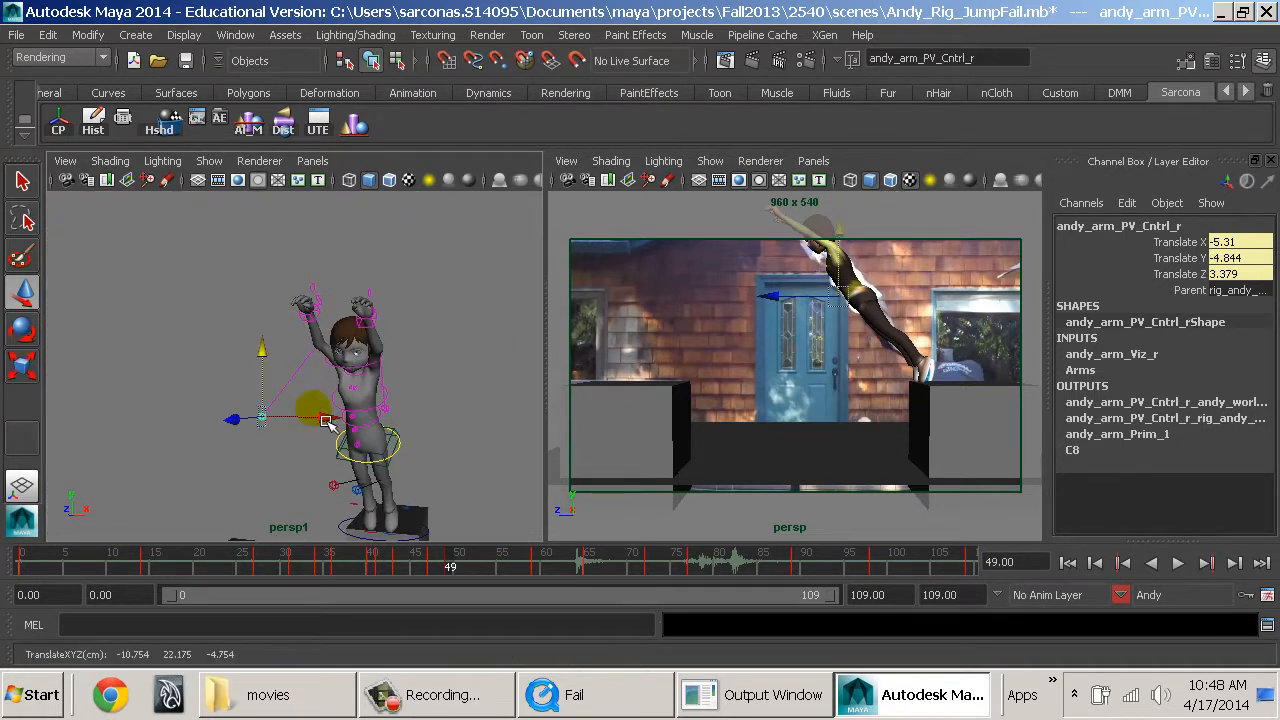
pyautogui.moveTo(324, 419); pyautogui.dragTo(266, 439)
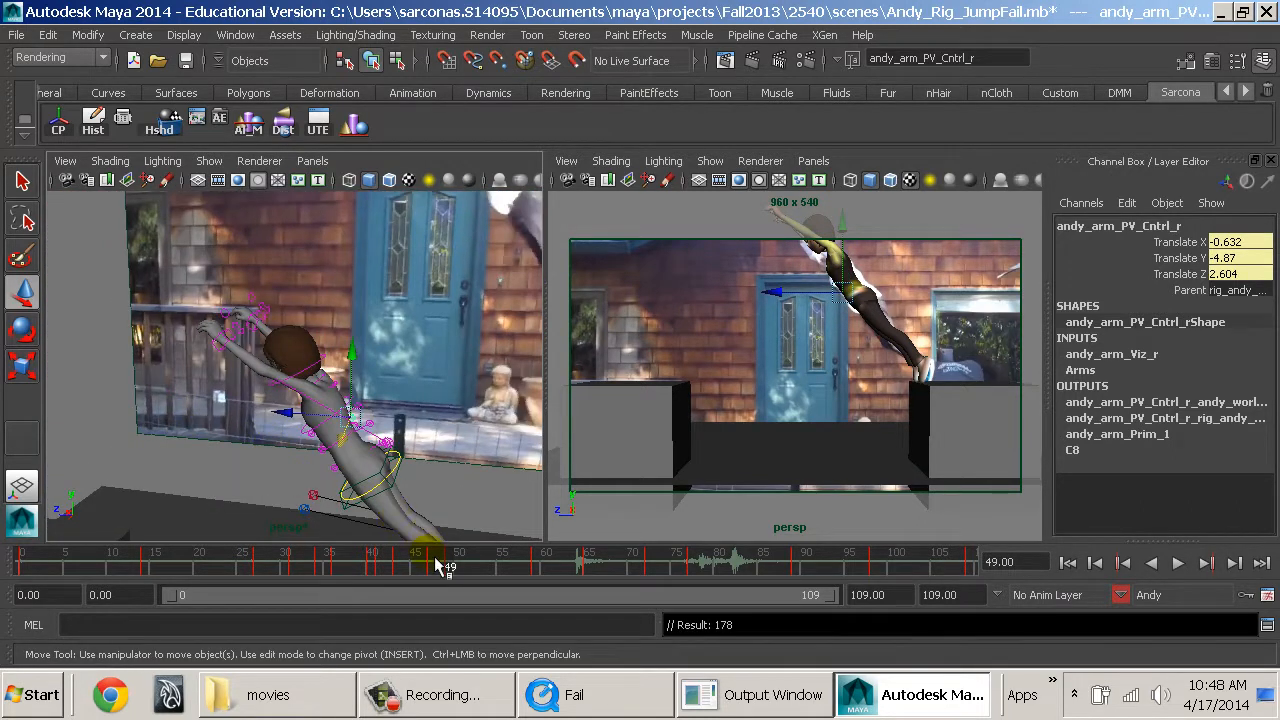
# Scrub to frame 51, then play the animation from frame 0 to check the arm swing against the movie reference.
pyautogui.moveTo(438, 566)
pyautogui.mouseDown()
pyautogui.moveTo(400, 568)
pyautogui.moveTo(472, 580)
pyautogui.moveTo(460, 565)
pyautogui.mouseUp()
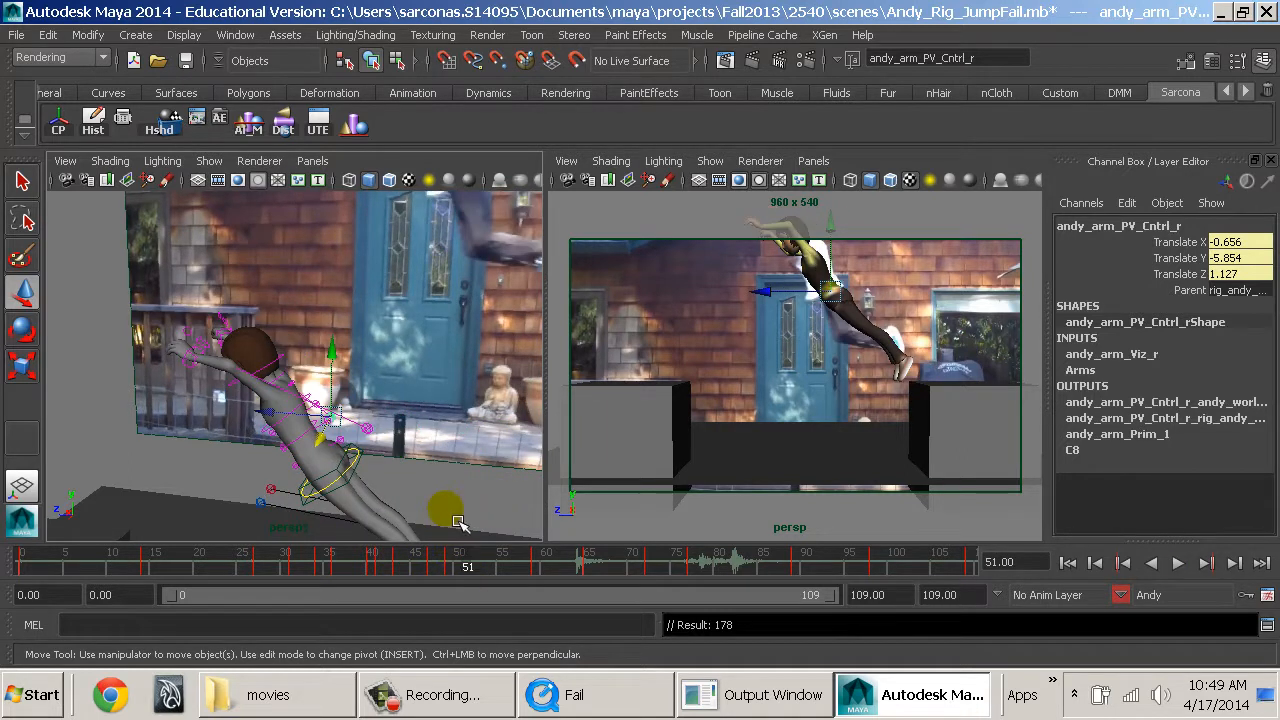
pyautogui.keyDown('alt'); pyautogui.moveTo(455, 488); pyautogui.dragTo(522, 474); pyautogui.keyUp('alt')
pyautogui.keyDown('alt'); pyautogui.moveTo(522, 474); pyautogui.dragTo(464, 488, button='right'); pyautogui.keyUp('alt')
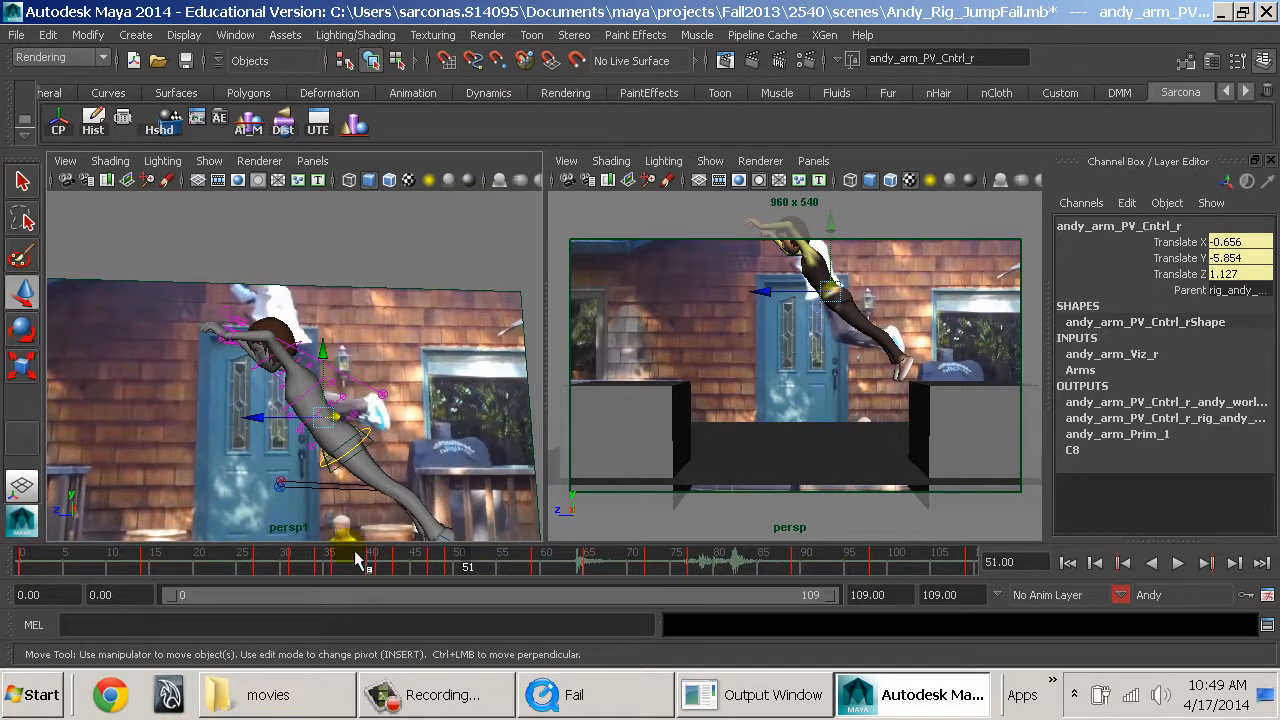
pyautogui.moveTo(298, 568); pyautogui.dragTo(60, 568)
pyautogui.middleClick(707, 421)
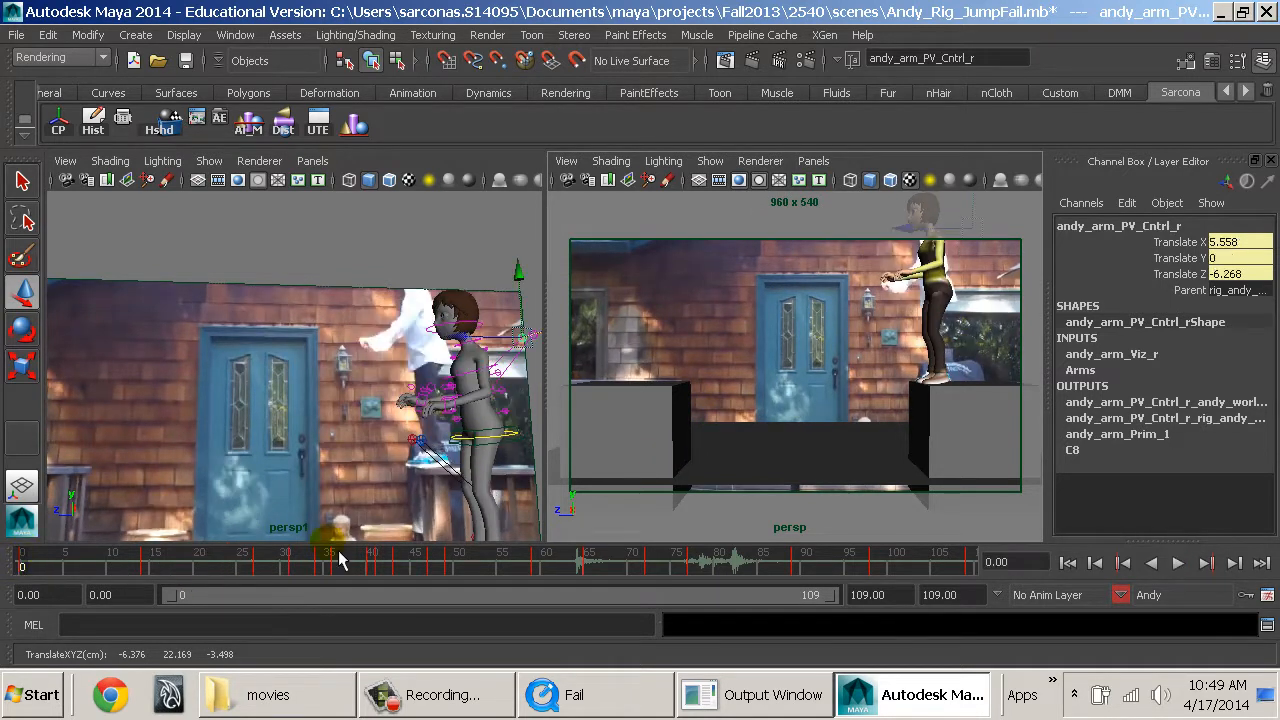
pyautogui.hotkey('alt', 'v')
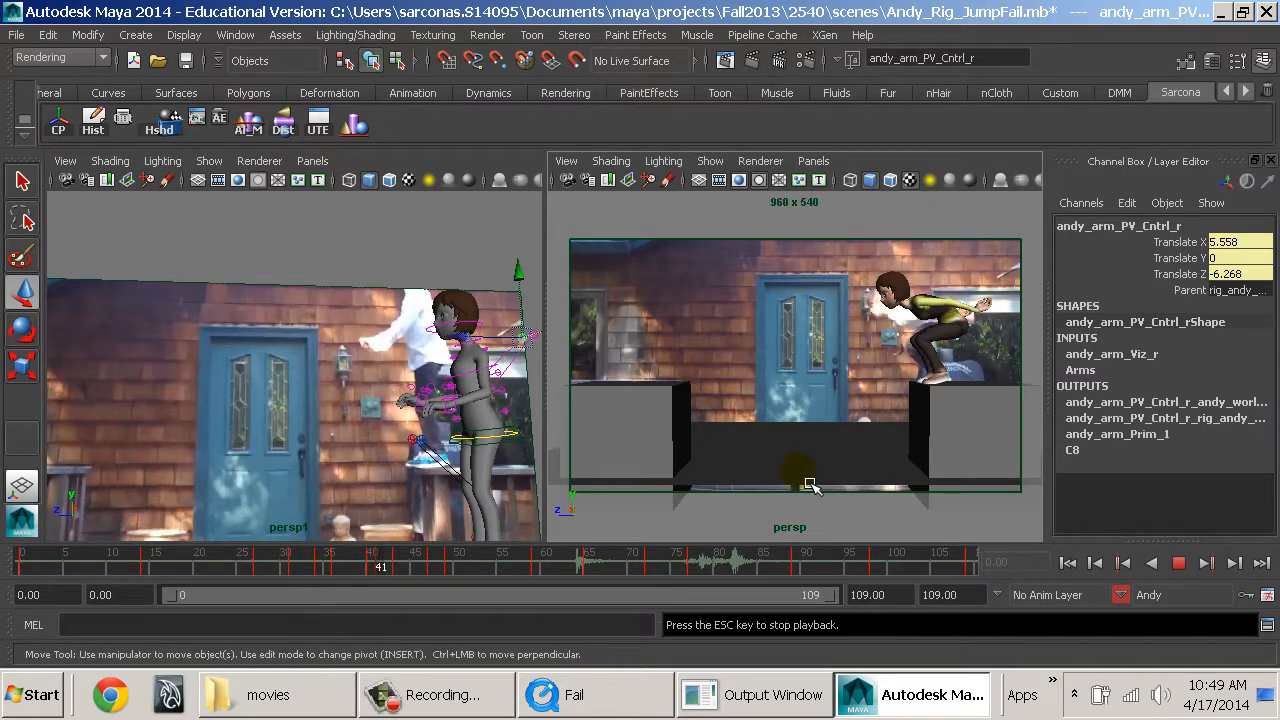
pyautogui.press('Escape')
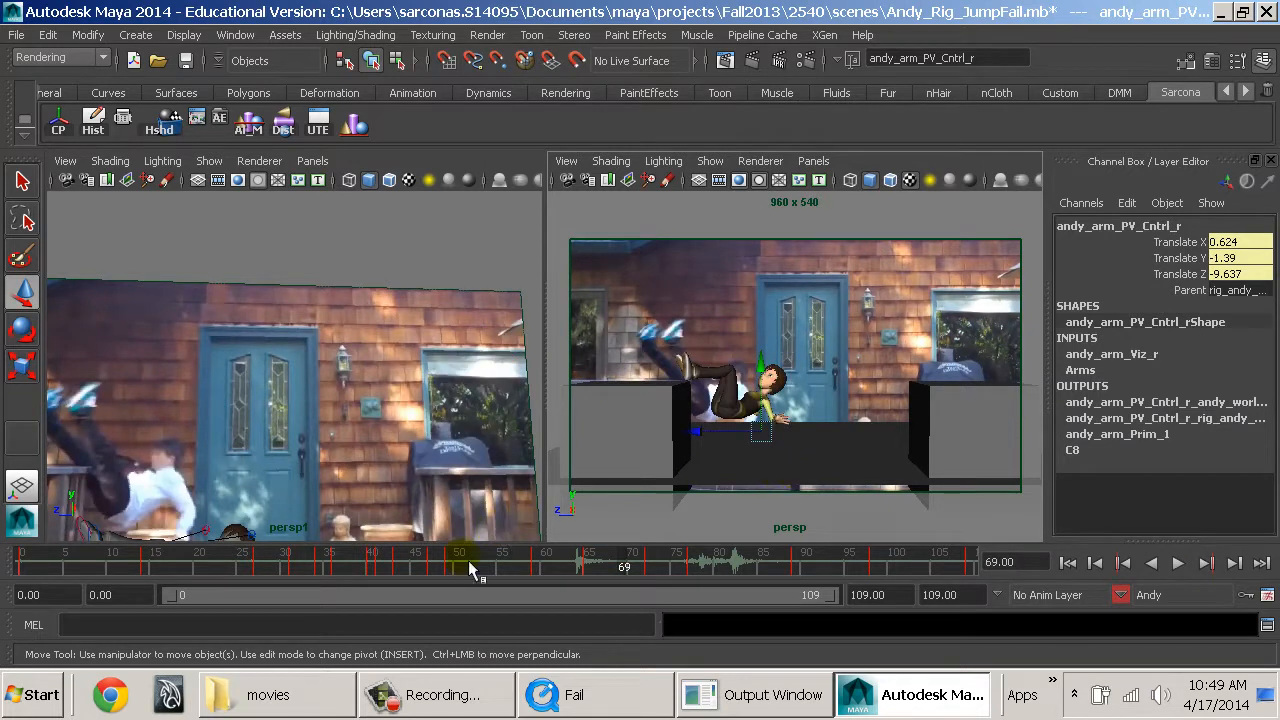
# At frame 54, set Toe Roll to 0 on the right leg IK control.
pyautogui.moveTo(440, 567); pyautogui.dragTo(499, 551)
pyautogui.keyDown('alt'); pyautogui.moveTo(480, 500); pyautogui.dragTo(428, 363, button='middle'); pyautogui.keyUp('alt')
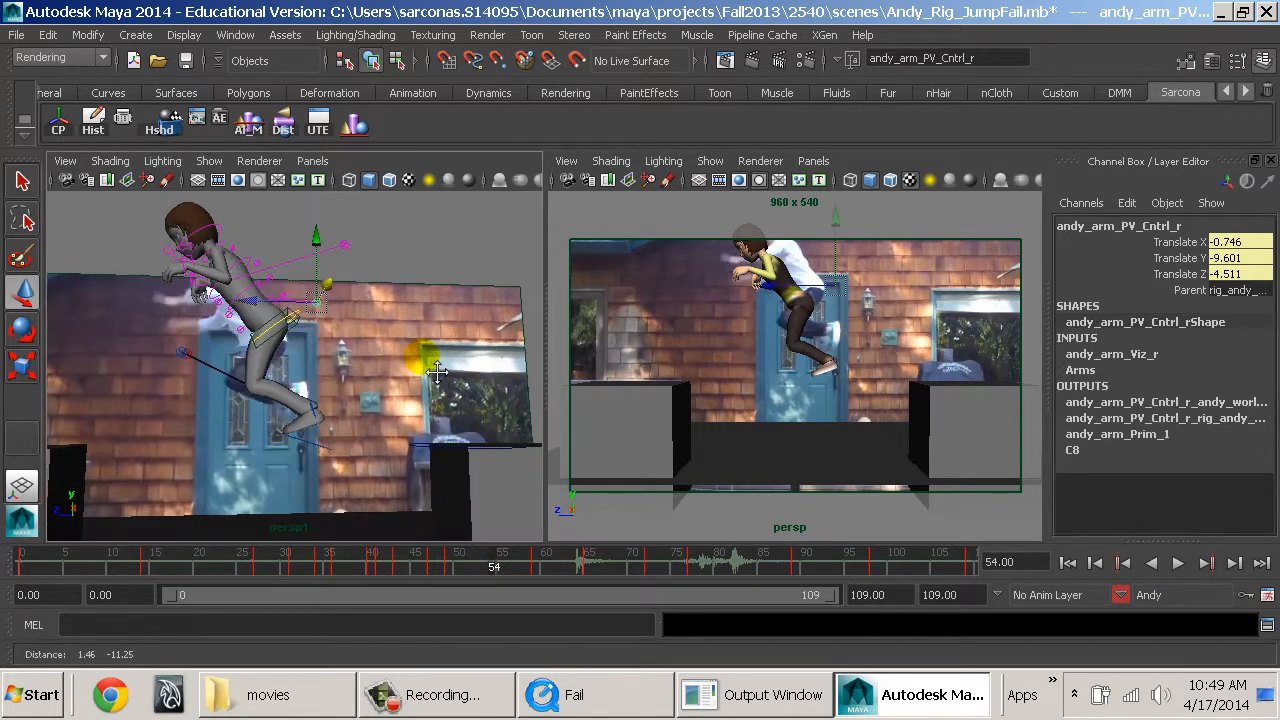
pyautogui.click(307, 456)
pyautogui.click(316, 452)
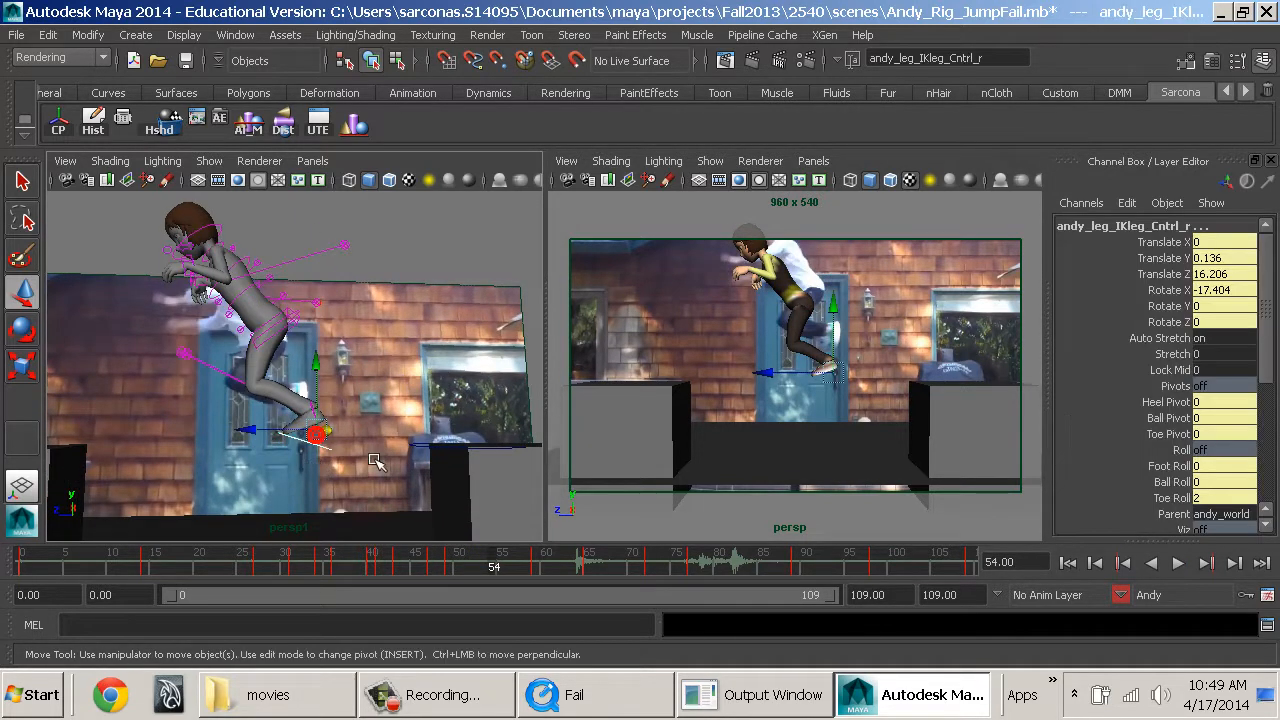
pyautogui.scroll(-2, 1218, 475)
pyautogui.click(1215, 454)
pyautogui.write('0')
pyautogui.press('Return')
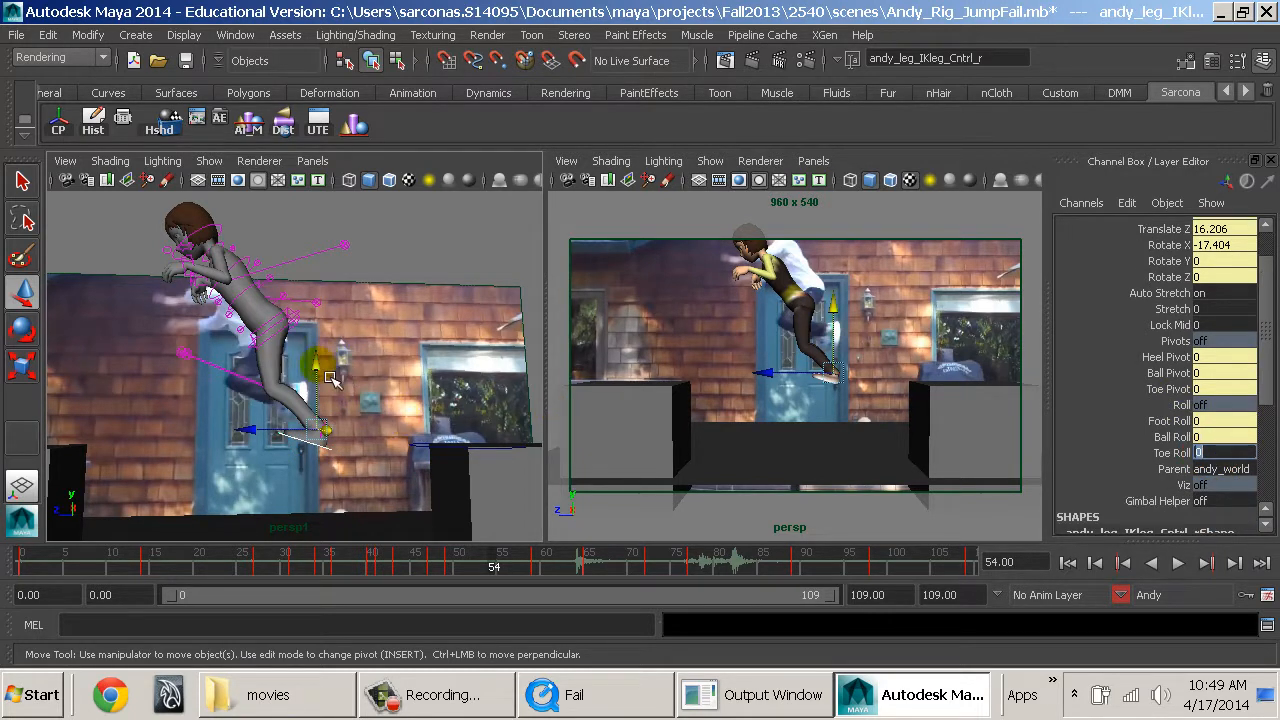
# Raise the right foot behind Andy at frame 54 and rotate its leg IK control to Rotate X 74.585.
pyautogui.moveTo(316, 363); pyautogui.dragTo(268, 411)
pyautogui.press('e')
pyautogui.press('w')
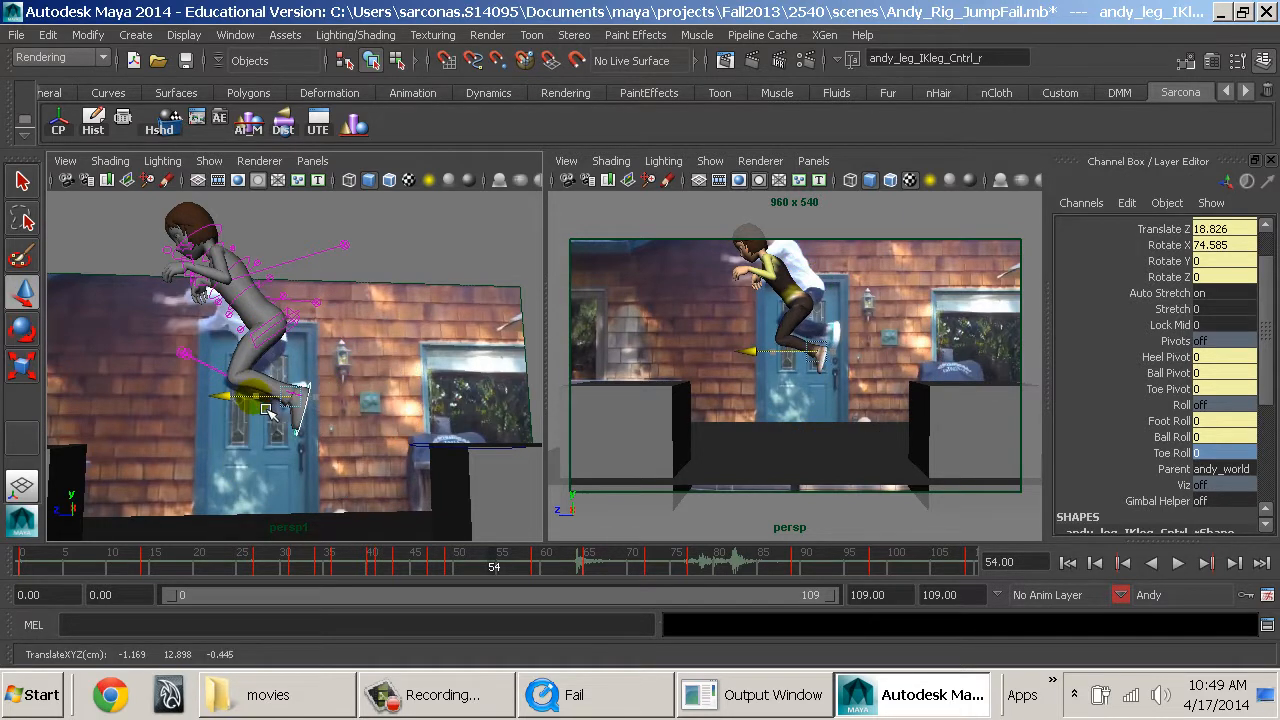
pyautogui.moveTo(291, 338); pyautogui.dragTo(291, 333)
# Raise and rotate the left arm IK control at frame 54, and move its elbow pole vector to Translate X -4.441, Y -12.119, Z -4.906.
pyautogui.keyDown('alt'); pyautogui.moveTo(296, 338); pyautogui.dragTo(350, 402, button='middle'); pyautogui.keyUp('alt')
pyautogui.keyDown('alt'); pyautogui.moveTo(350, 402); pyautogui.dragTo(380, 413, button='right'); pyautogui.keyUp('alt')
pyautogui.keyDown('alt'); pyautogui.moveTo(381, 413); pyautogui.dragTo(431, 398); pyautogui.keyUp('alt')
pyautogui.click(299, 368)
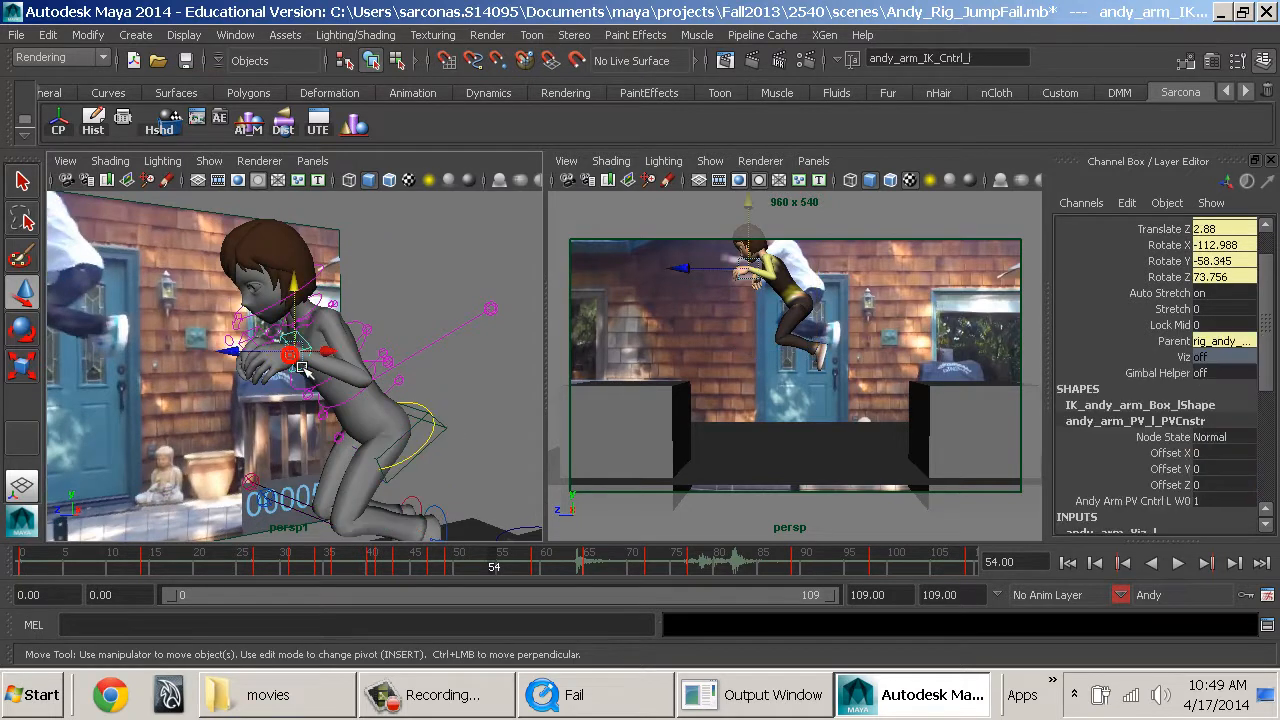
pyautogui.moveTo(310, 313); pyautogui.dragTo(224, 308)
pyautogui.press('e')
pyautogui.moveTo(410, 288); pyautogui.dragTo(532, 377)
pyautogui.press('w')
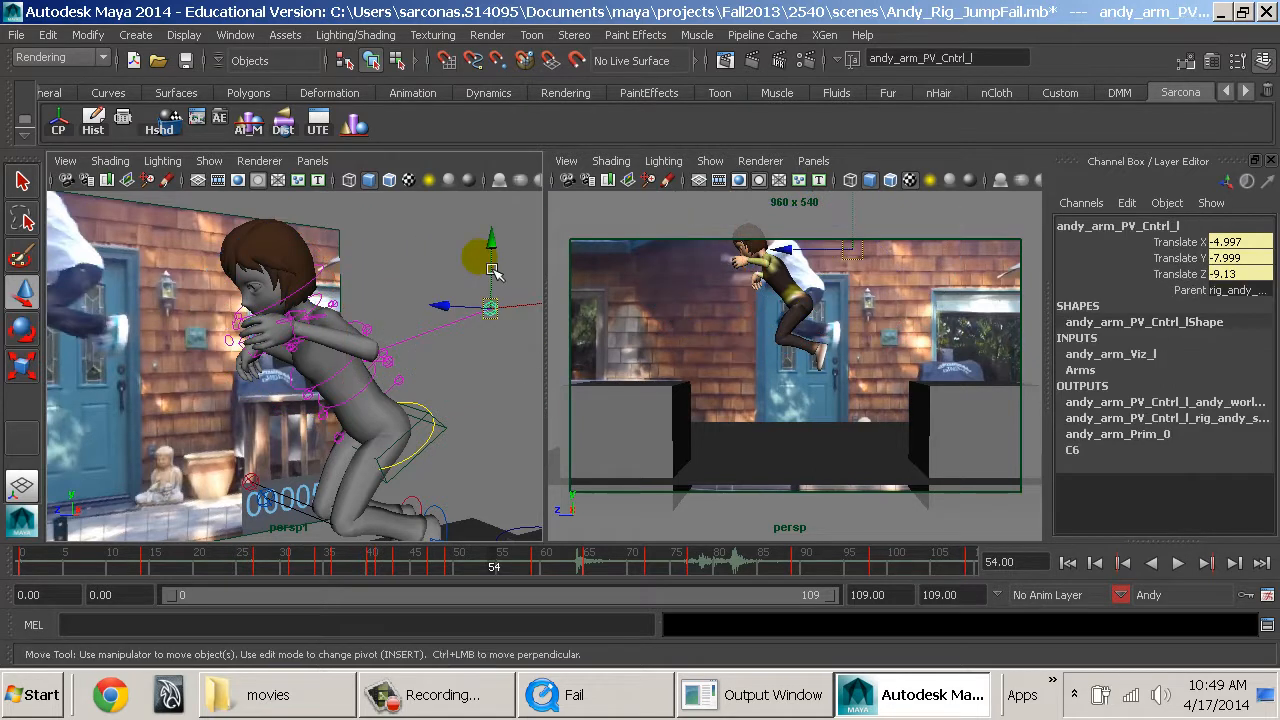
pyautogui.moveTo(489, 252); pyautogui.dragTo(492, 358)
pyautogui.keyDown('alt'); pyautogui.moveTo(449, 368); pyautogui.dragTo(404, 391, button='middle'); pyautogui.keyUp('alt')
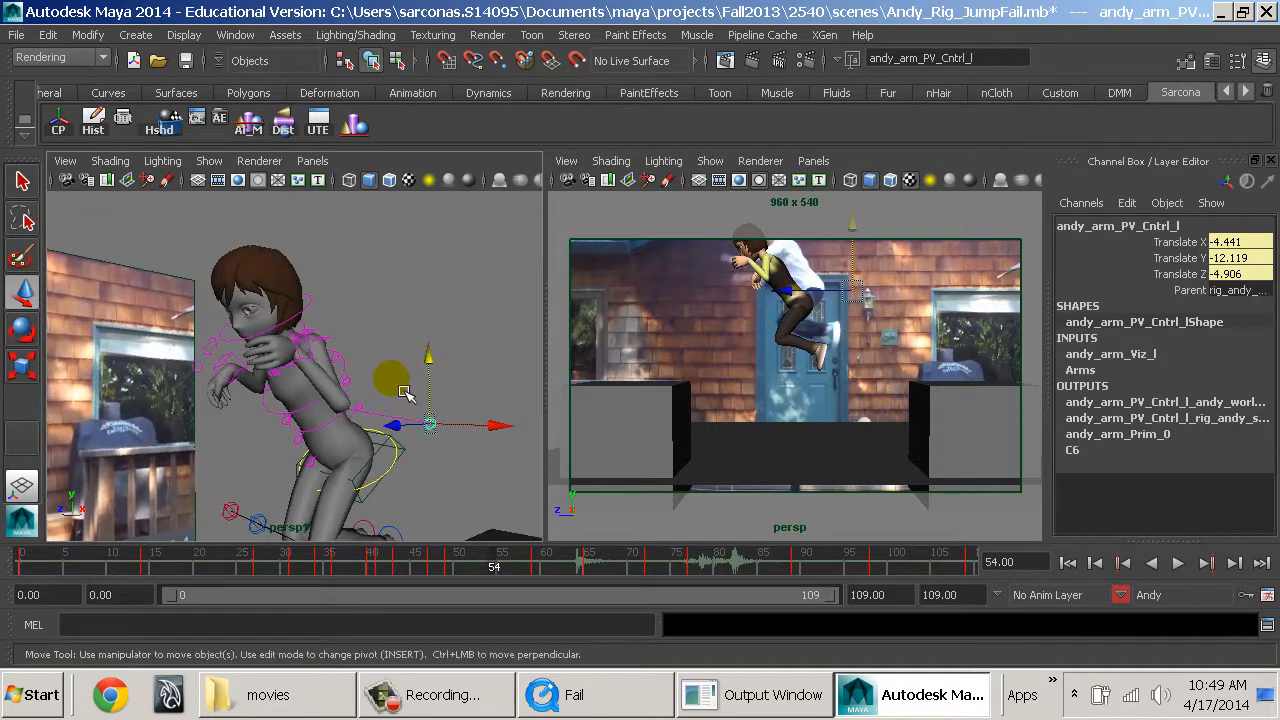
# Bring the right arm forward at frame 54 and rotate the right hand with its arm IK control.
pyautogui.click(313, 366)
pyautogui.moveTo(300, 350); pyautogui.dragTo(530, 359)
pyautogui.click(304, 386)
pyautogui.press('e')
pyautogui.moveTo(366, 365); pyautogui.dragTo(306, 467)
pyautogui.press('w')
# Reposition the right elbow pole vector control outward behind Andy's back at frame 54, around Translate X 1.967, Y -10.68, Z -3.655.
pyautogui.click(268, 450)
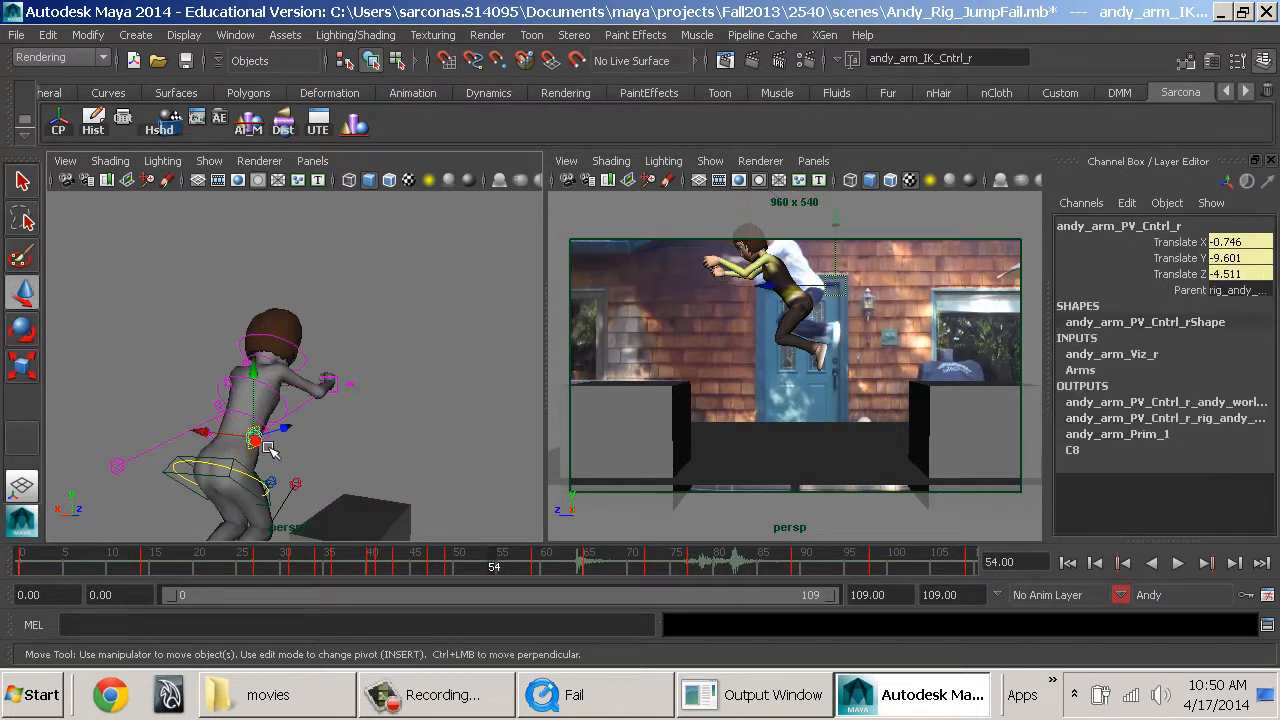
pyautogui.moveTo(268, 372); pyautogui.dragTo(329, 409)
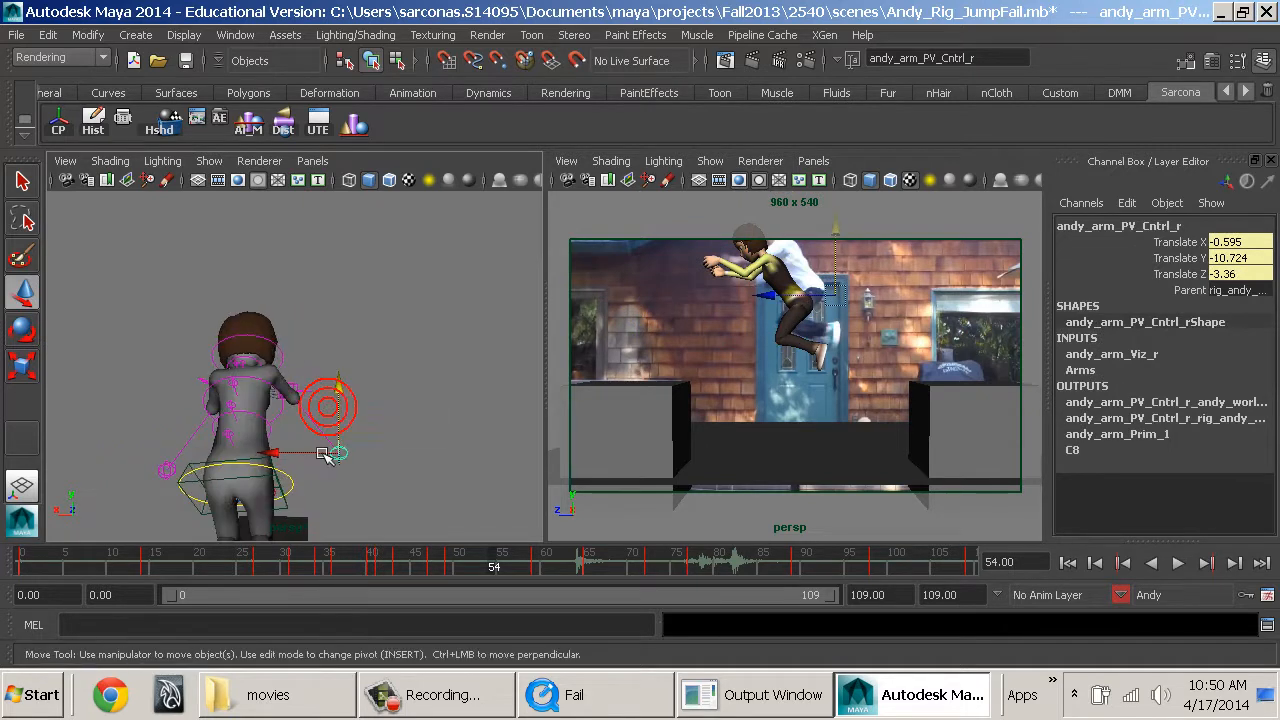
pyautogui.moveTo(306, 459); pyautogui.dragTo(451, 457)
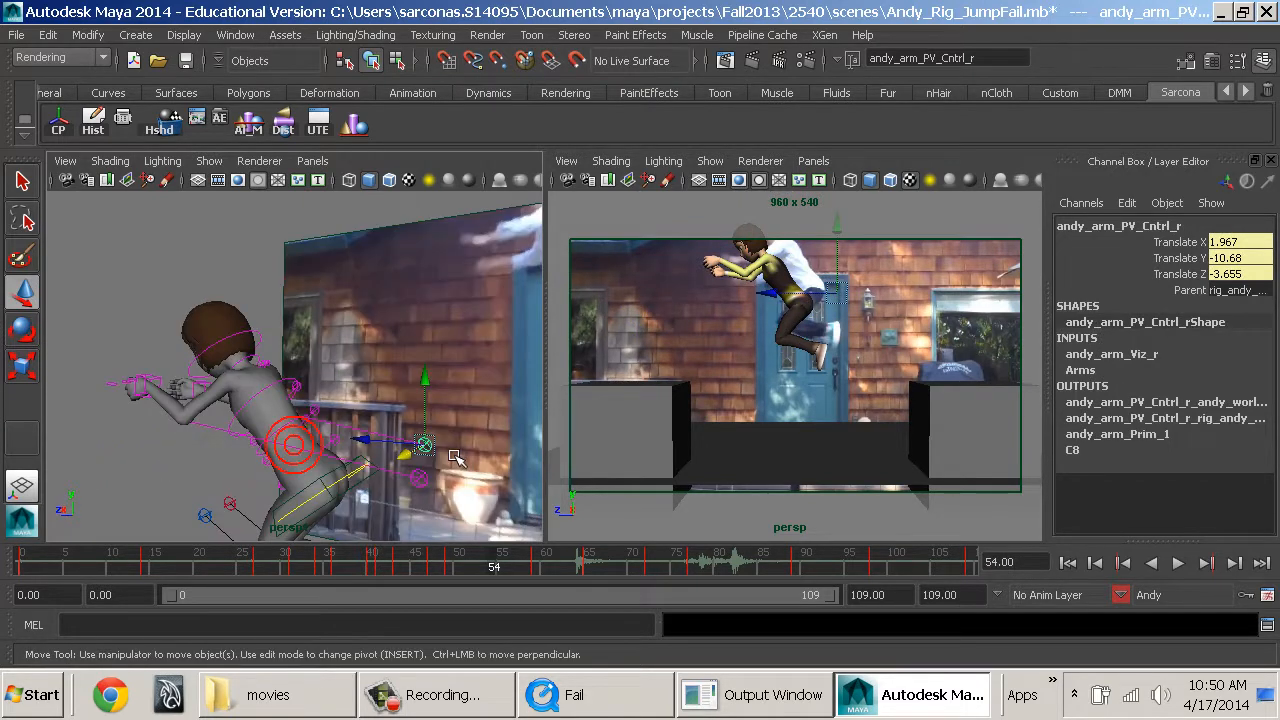
pyautogui.keyDown('alt'); pyautogui.moveTo(420, 402); pyautogui.dragTo(461, 416); pyautogui.keyUp('alt')
# Rotate the upper spine FK control to Rotate X -7.2 at frame 54.
pyautogui.click(334, 358)
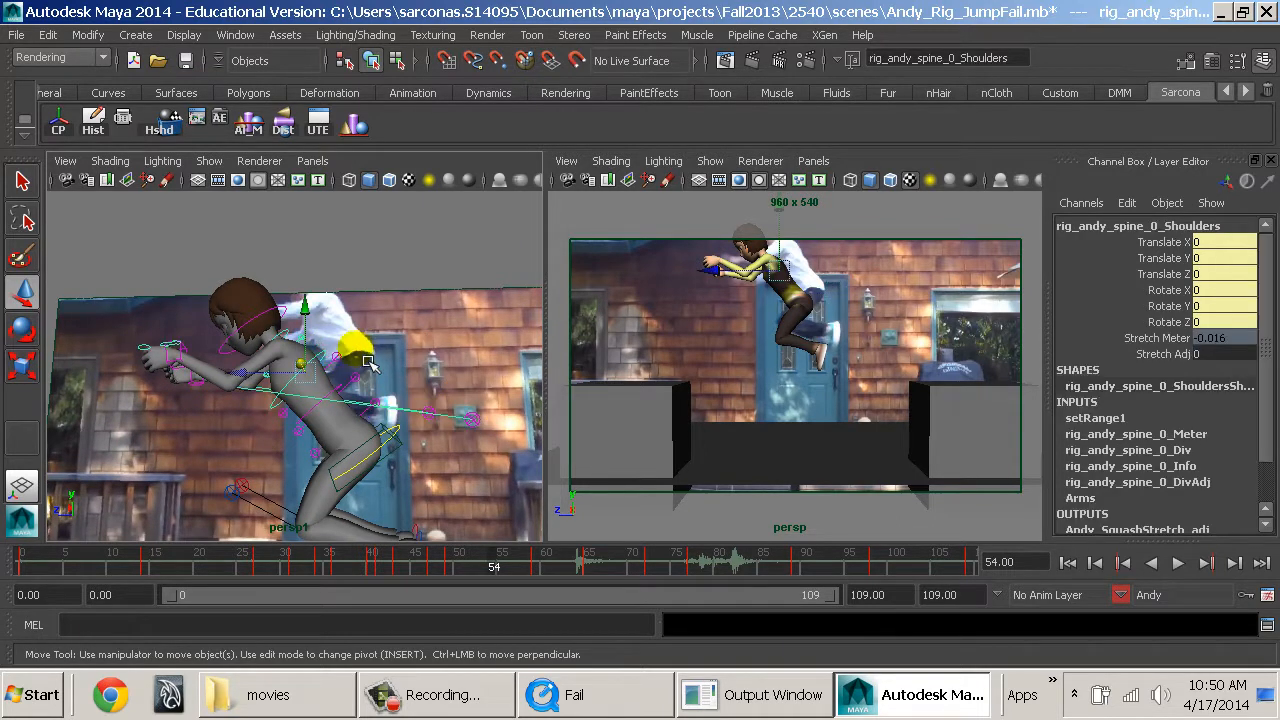
pyautogui.click(373, 352)
pyautogui.press('e')
pyautogui.moveTo(390, 345)
pyautogui.mouseDown()
pyautogui.moveTo(560, 437)
pyautogui.moveTo(468, 428)
pyautogui.moveTo(455, 440)
pyautogui.mouseUp()
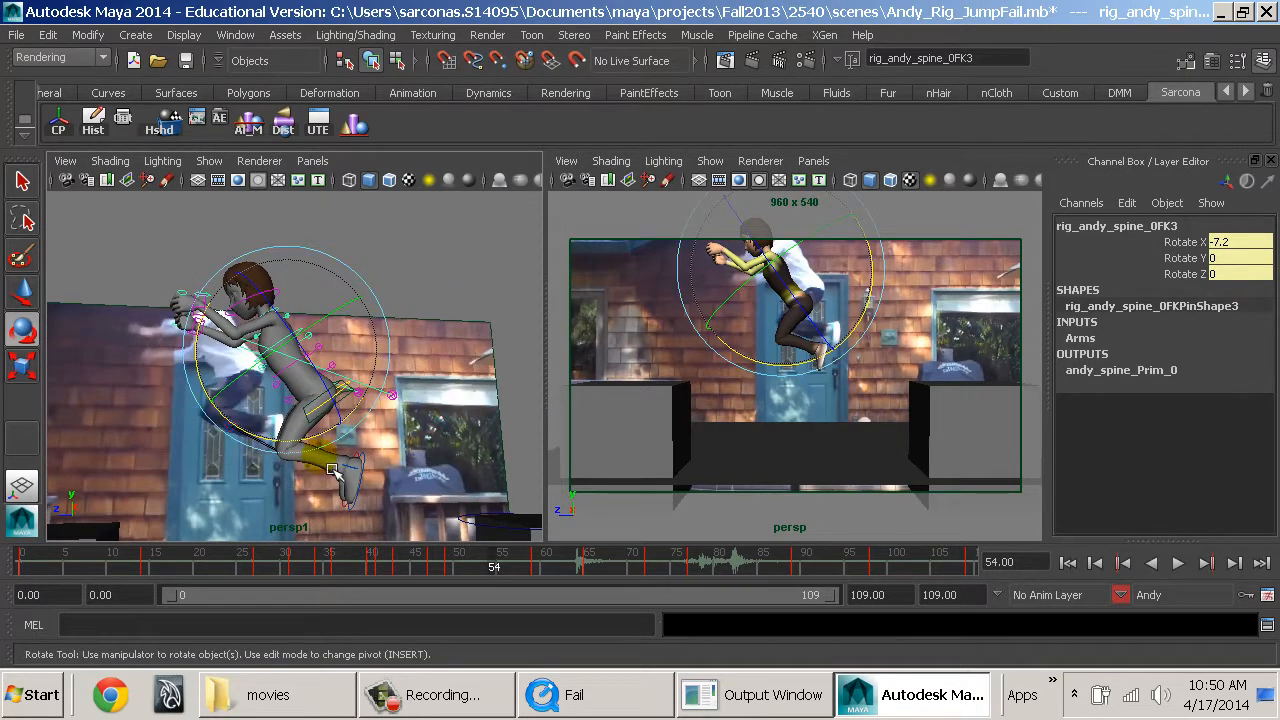
# Adjust the right leg IK control's position to refine the tucked leg at frame 54, and key the pose.
pyautogui.keyDown('alt'); pyautogui.moveTo(333, 470); pyautogui.dragTo(360, 475); pyautogui.keyUp('alt')
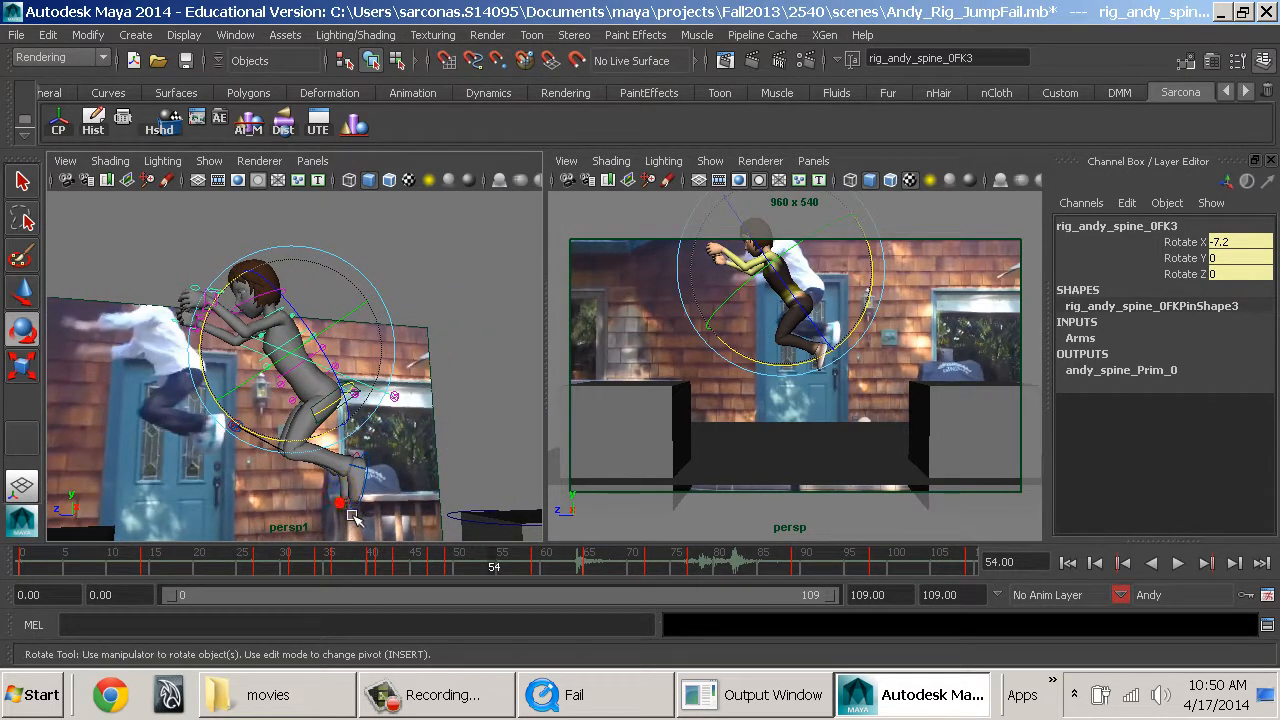
pyautogui.click(342, 492)
pyautogui.press('w')
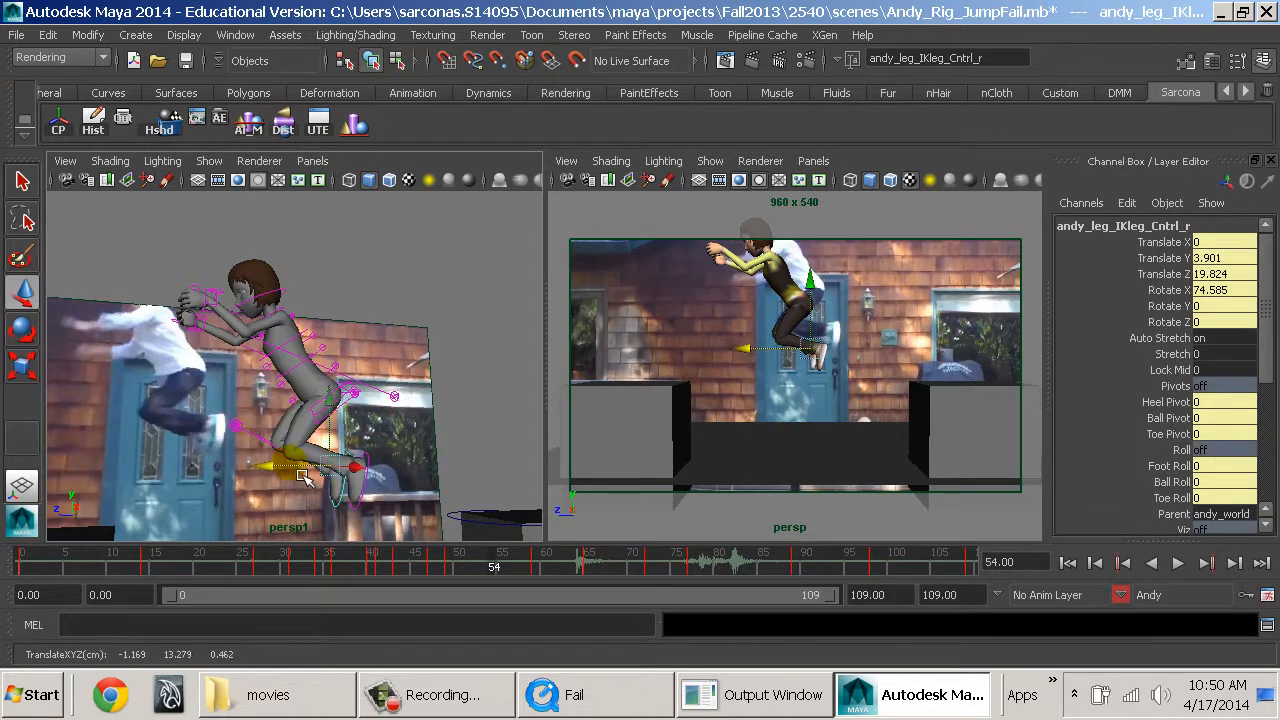
pyautogui.click(455, 455)
pyautogui.keyDown('alt'); pyautogui.moveTo(457, 449); pyautogui.dragTo(475, 455); pyautogui.keyUp('alt')
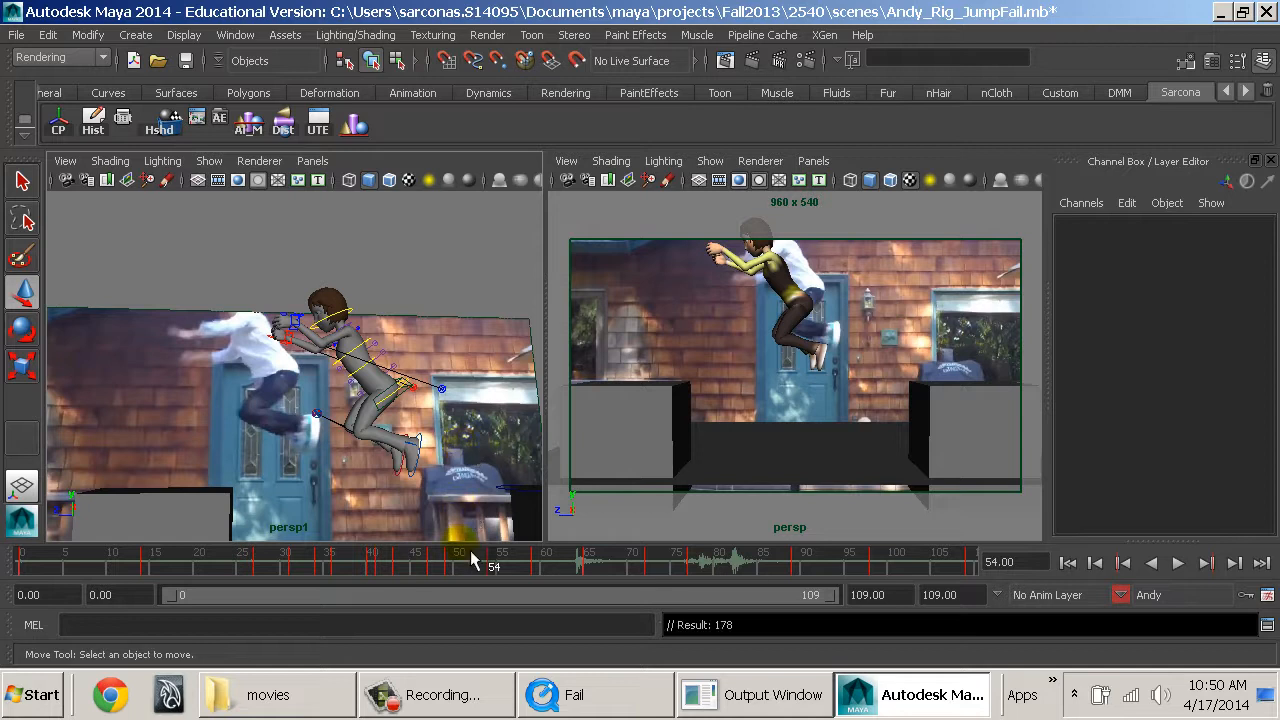
# At frame 56, move the left arm IK control back toward the thigh and rotate the hand to match the reference.
pyautogui.moveTo(484, 570)
pyautogui.mouseDown()
pyautogui.moveTo(449, 570)
pyautogui.moveTo(519, 578)
pyautogui.mouseUp()
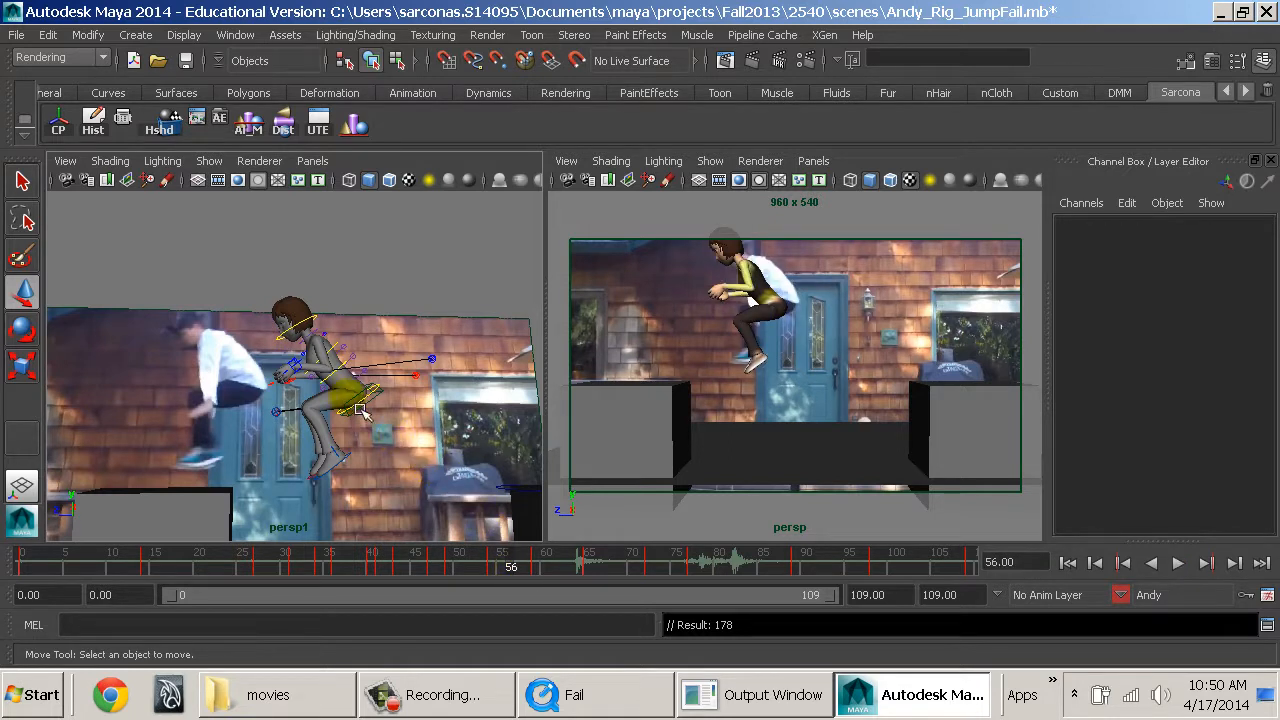
pyautogui.scroll(4, 362, 412)
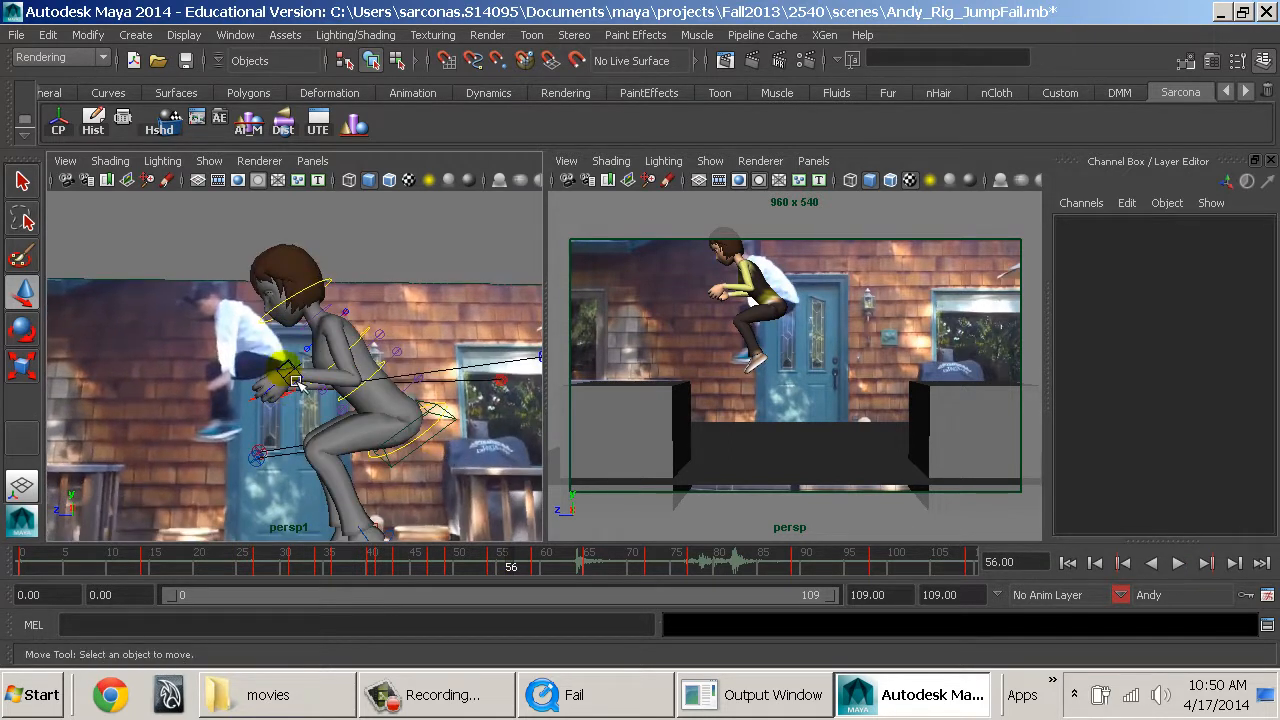
pyautogui.click(297, 383)
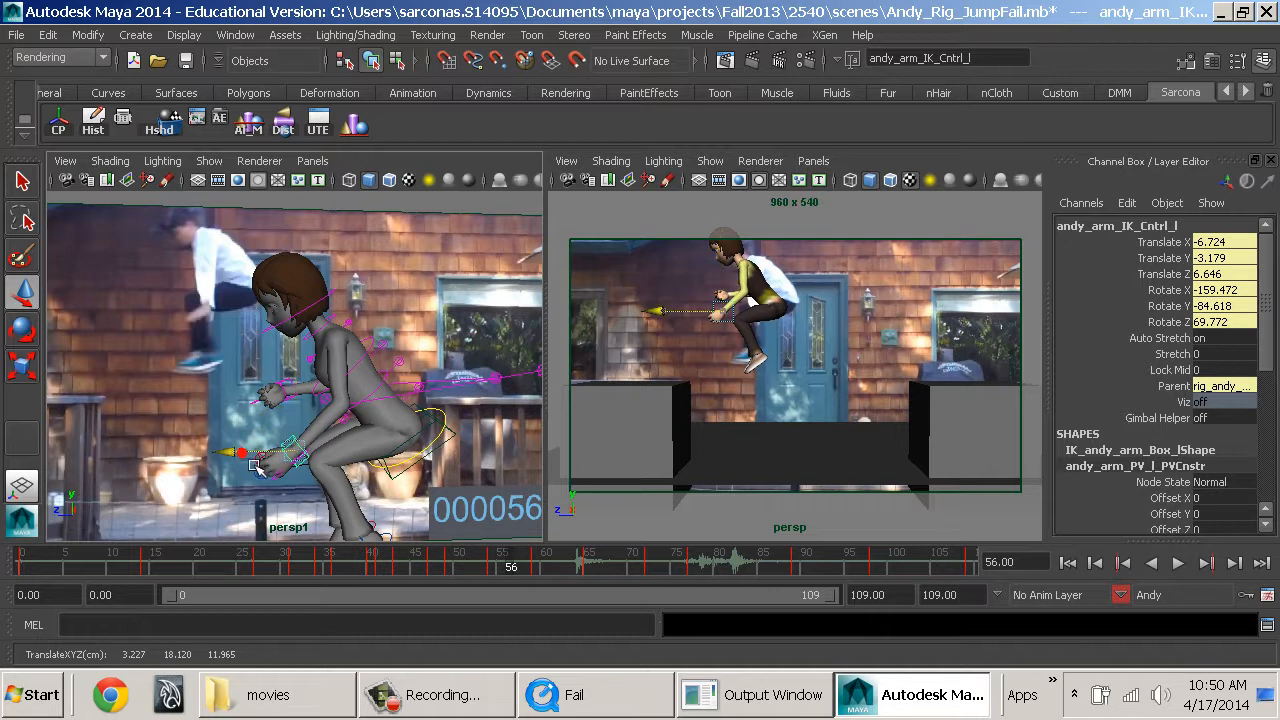
pyautogui.moveTo(255, 467); pyautogui.dragTo(311, 393)
pyautogui.press('e')
pyautogui.moveTo(343, 437); pyautogui.dragTo(390, 398)
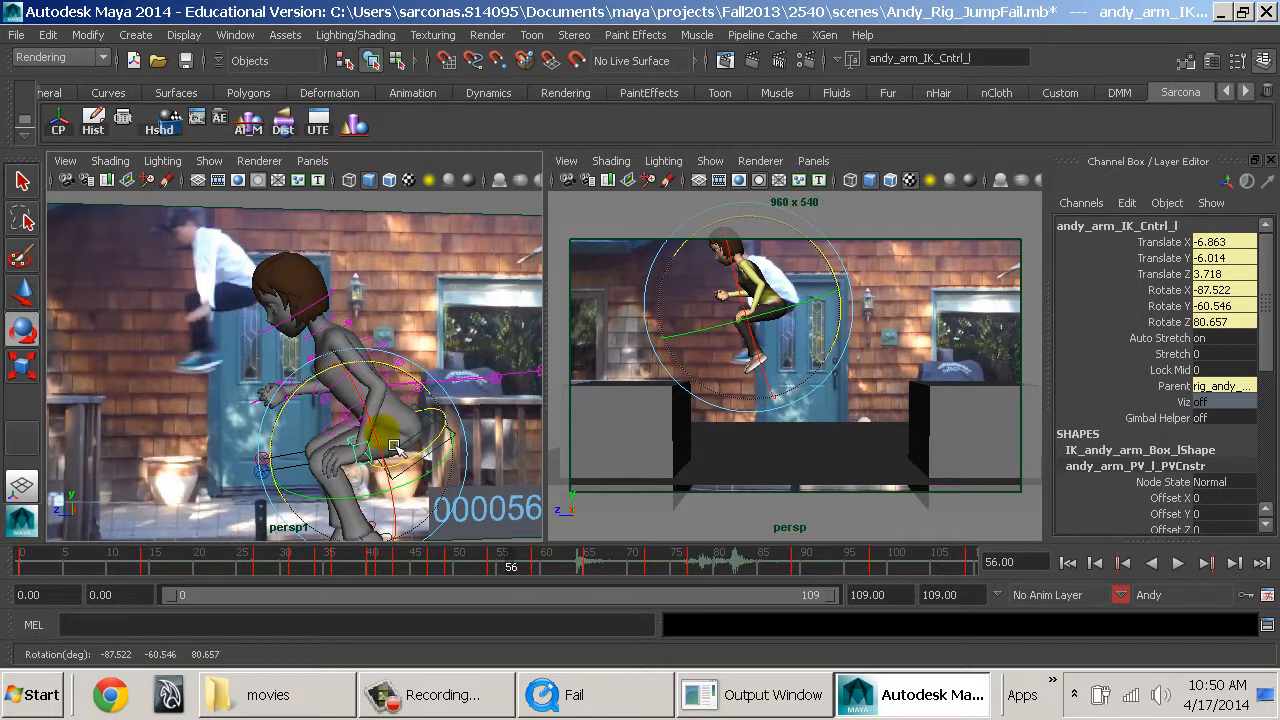
pyautogui.moveTo(386, 457); pyautogui.dragTo(430, 462)
# At frame 56, rotate the right arm IK control to 273.409, -64.33, -274.047 and lower it to Translate X 8.321, Y 2.888, Z -7.099.
pyautogui.click(322, 393)
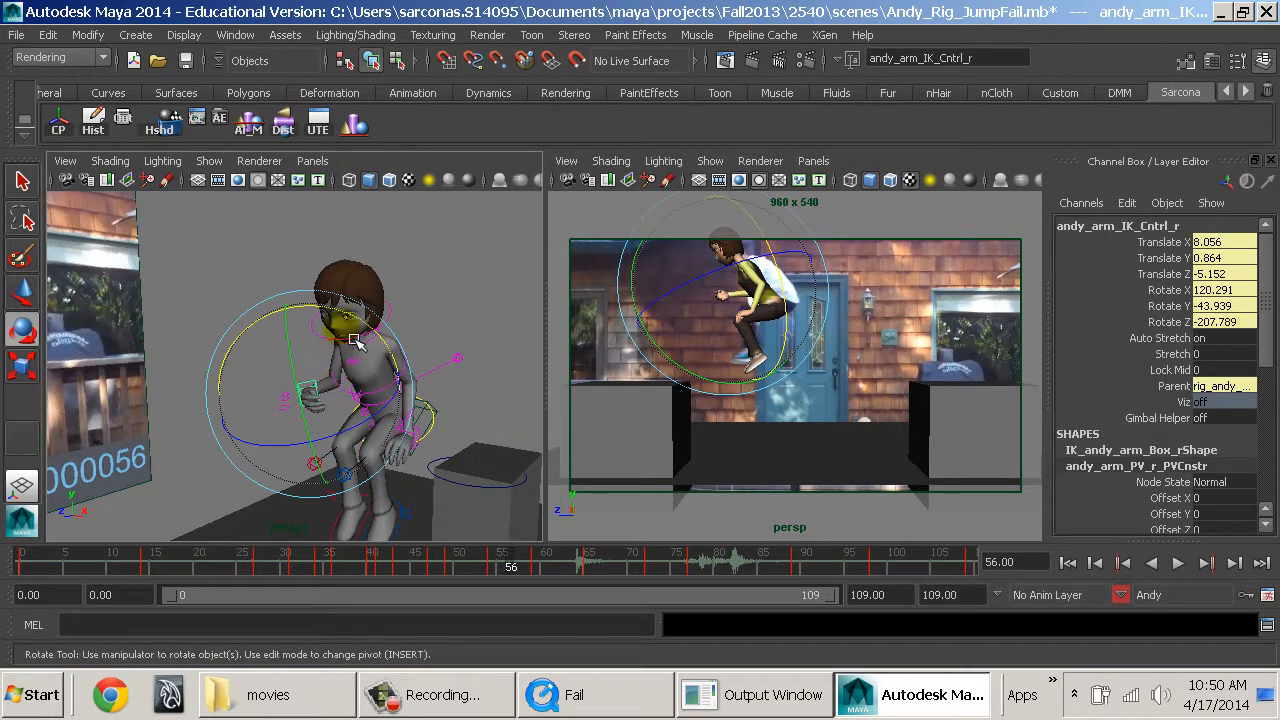
pyautogui.moveTo(352, 325); pyautogui.dragTo(305, 395)
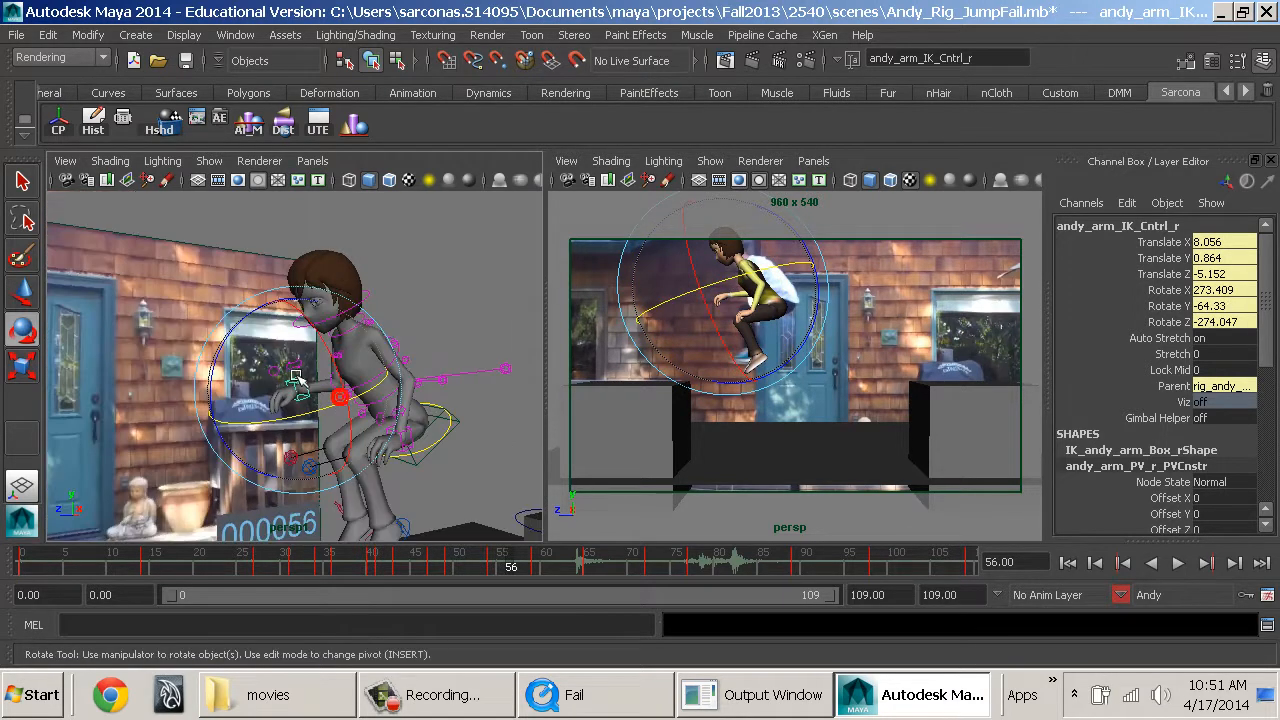
pyautogui.press('w')
pyautogui.moveTo(303, 343); pyautogui.dragTo(315, 371)
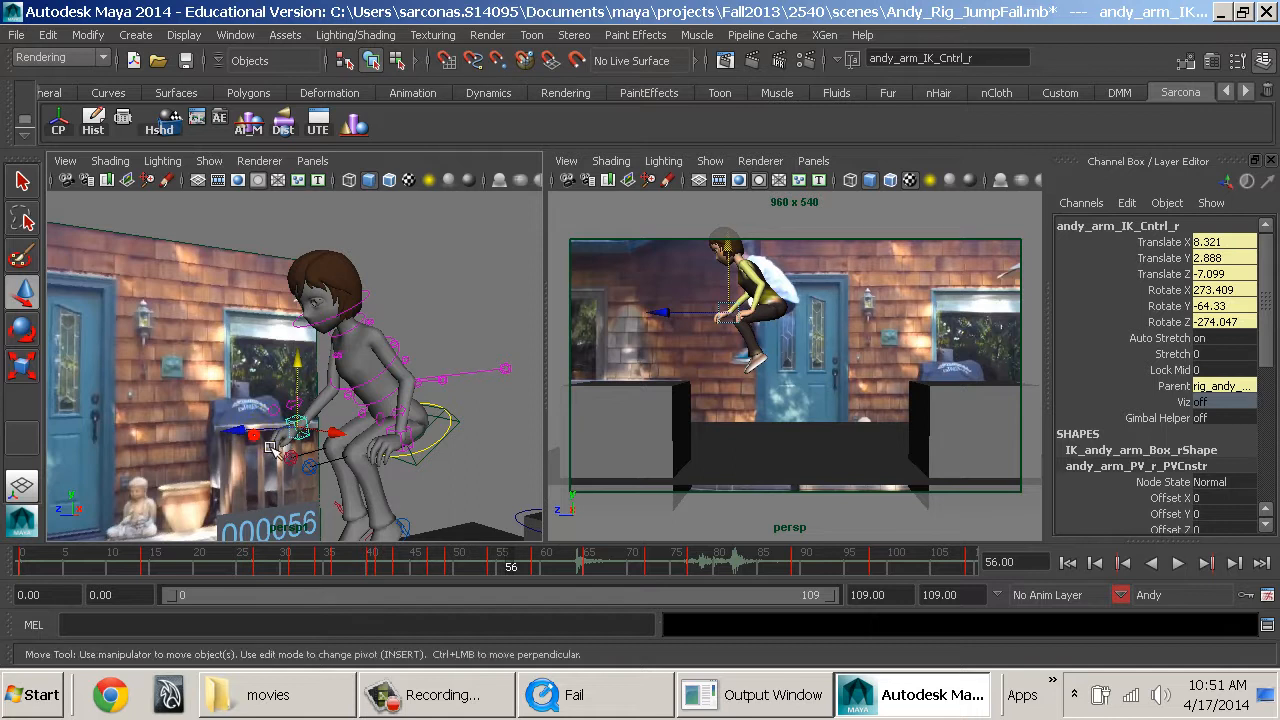
# Reposition the right arm IK control at frame 56 so the hand sits just above the knee.
pyautogui.moveTo(266, 447); pyautogui.dragTo(271, 445)
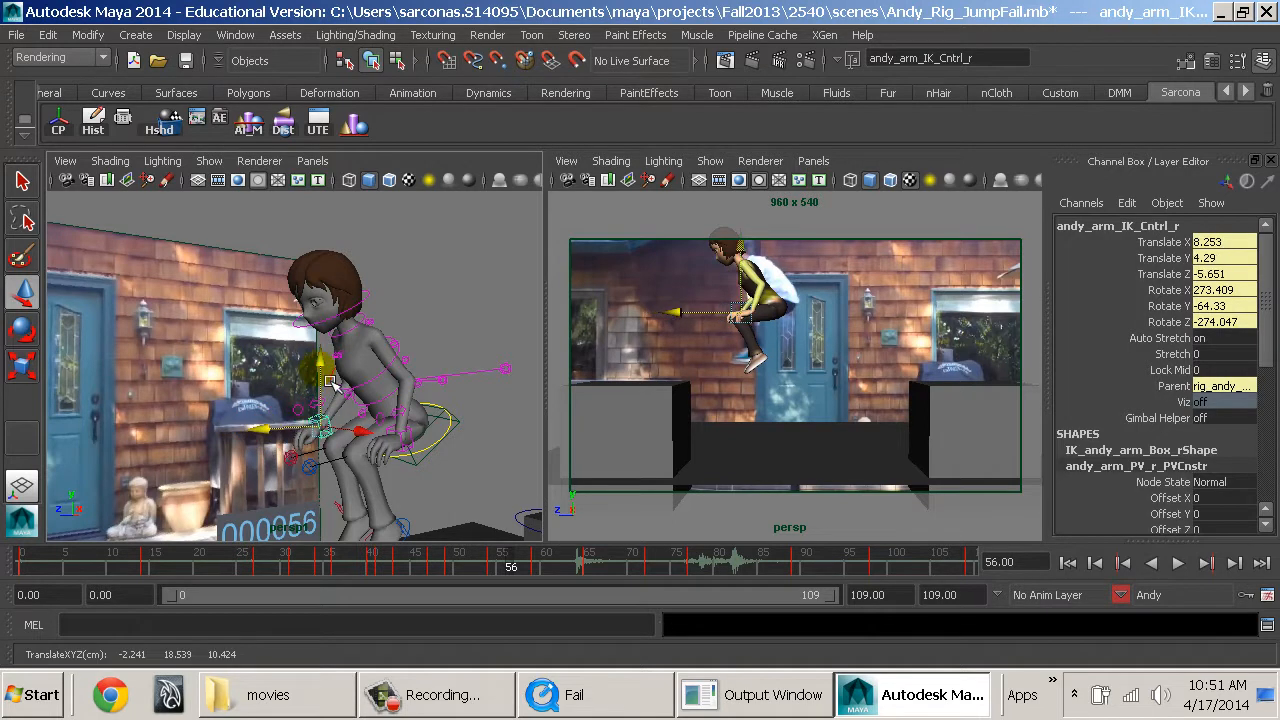
pyautogui.keyDown('alt'); pyautogui.moveTo(316, 400); pyautogui.dragTo(266, 436); pyautogui.keyUp('alt')
pyautogui.moveTo(259, 434); pyautogui.dragTo(297, 432)
pyautogui.moveTo(335, 440)
pyautogui.keyDown('alt'); pyautogui.mouseDown()
pyautogui.moveTo(272, 423)
pyautogui.moveTo(330, 430)
pyautogui.moveTo(292, 425)
pyautogui.moveTo(340, 445)
pyautogui.moveTo(343, 430)
pyautogui.mouseUp(); pyautogui.keyUp('alt')
# At frame 56, move the left arm IK control to Translate X -6.728, Y -5.889, Z 5.277.
pyautogui.keyDown('shift'); pyautogui.click(373, 423); pyautogui.keyUp('shift')
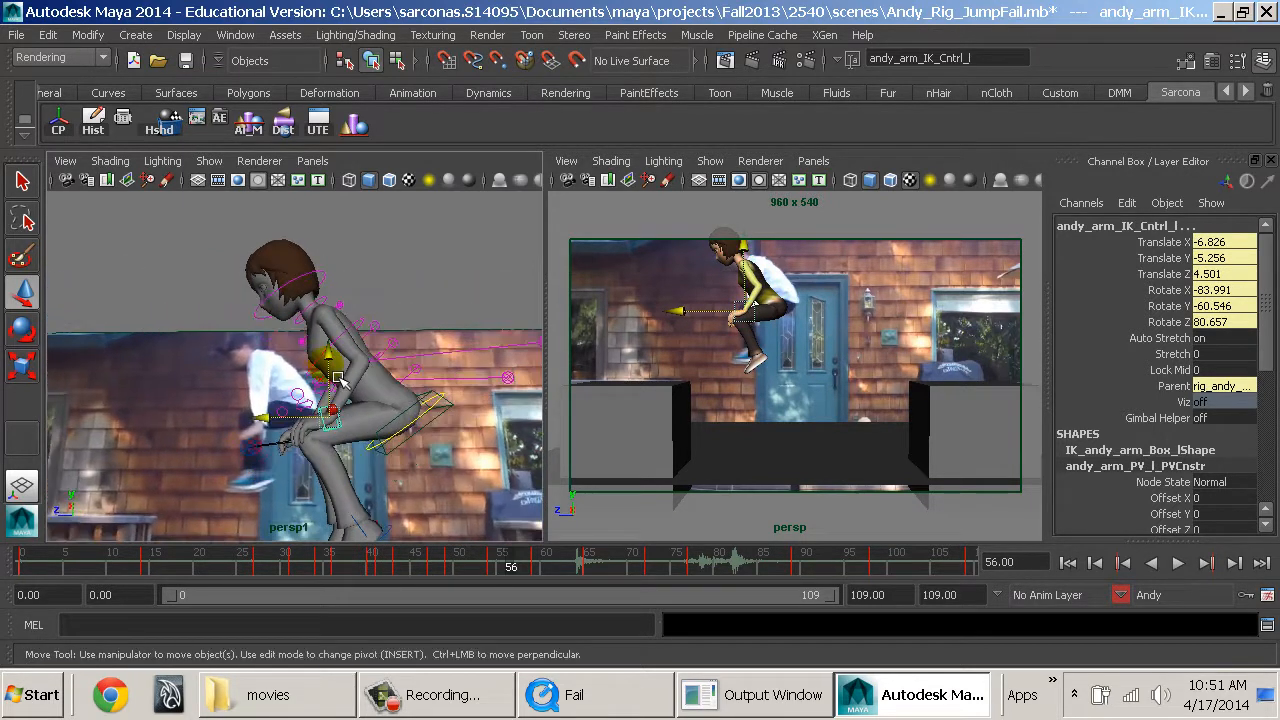
pyautogui.moveTo(332, 375); pyautogui.dragTo(342, 394)
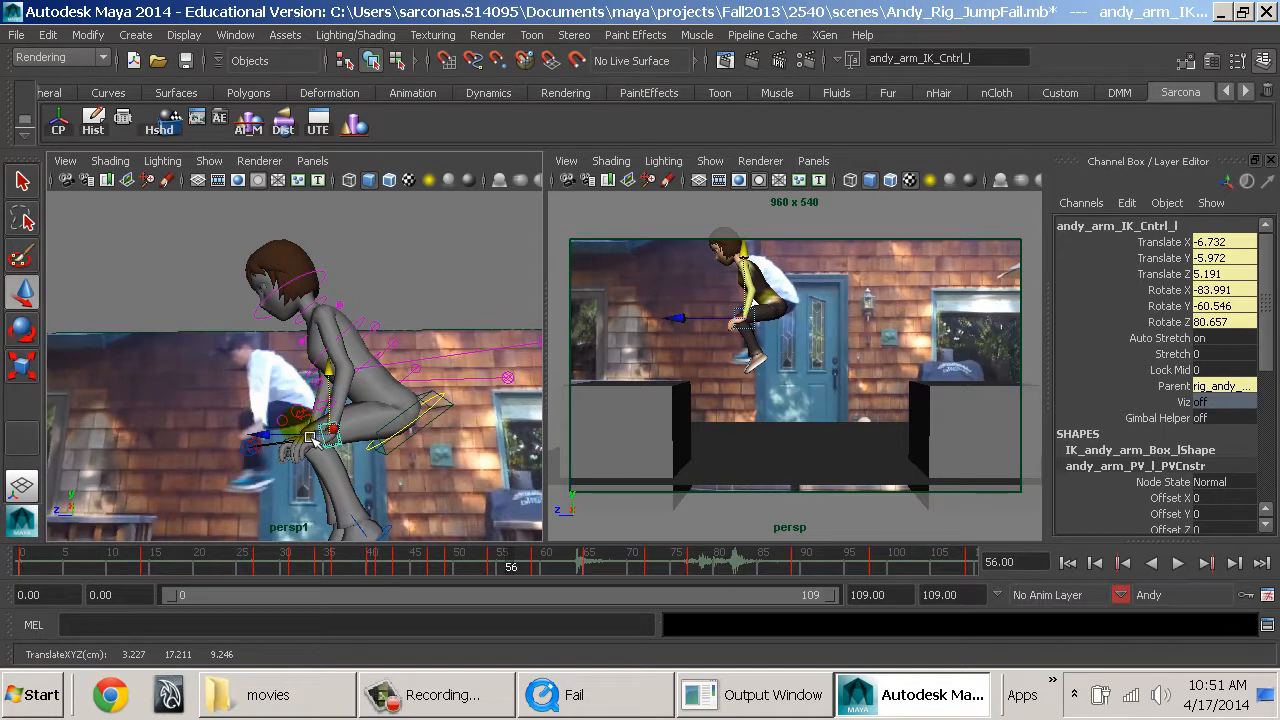
pyautogui.moveTo(306, 442); pyautogui.dragTo(299, 440)
pyautogui.keyDown('alt'); pyautogui.moveTo(417, 488); pyautogui.dragTo(417, 477); pyautogui.keyUp('alt')
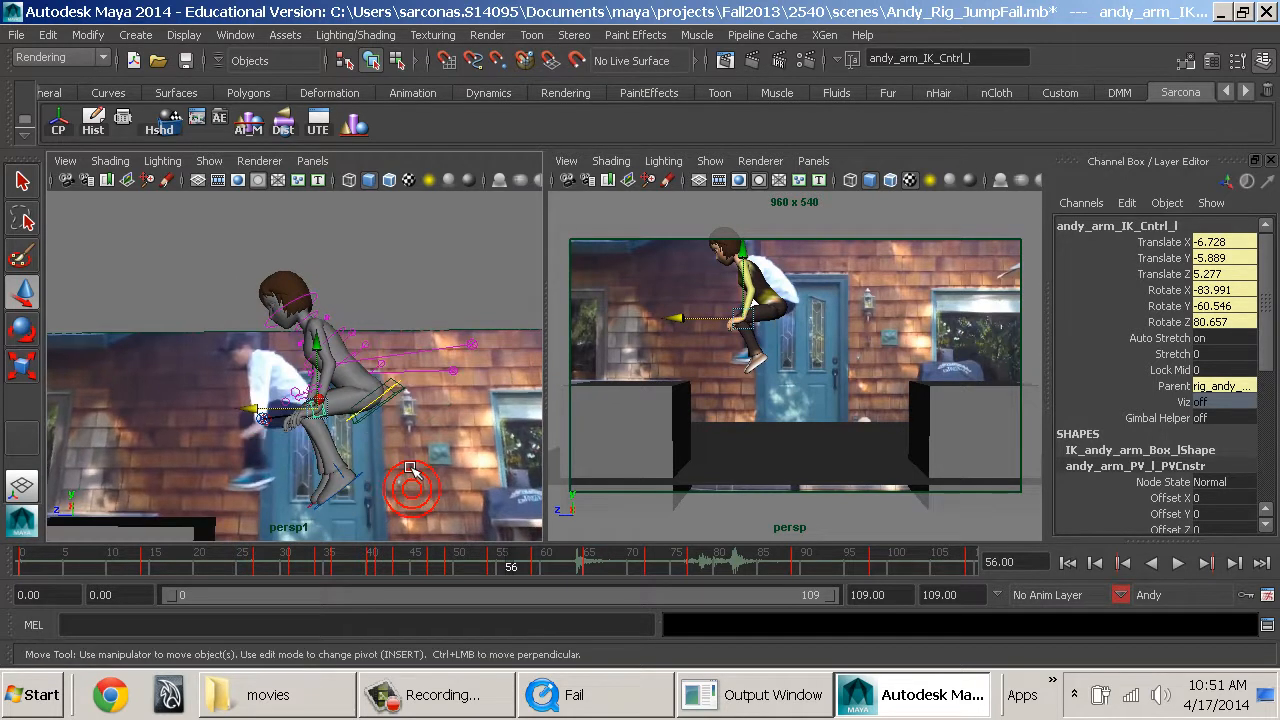
pyautogui.keyDown('alt'); pyautogui.moveTo(417, 477); pyautogui.dragTo(422, 484, button='right'); pyautogui.keyUp('alt')
# Move the right leg IK control to Translate Z 29.902, rotate it to Rotate X 14.263, and key the pose at frame 56.
pyautogui.click(362, 498)
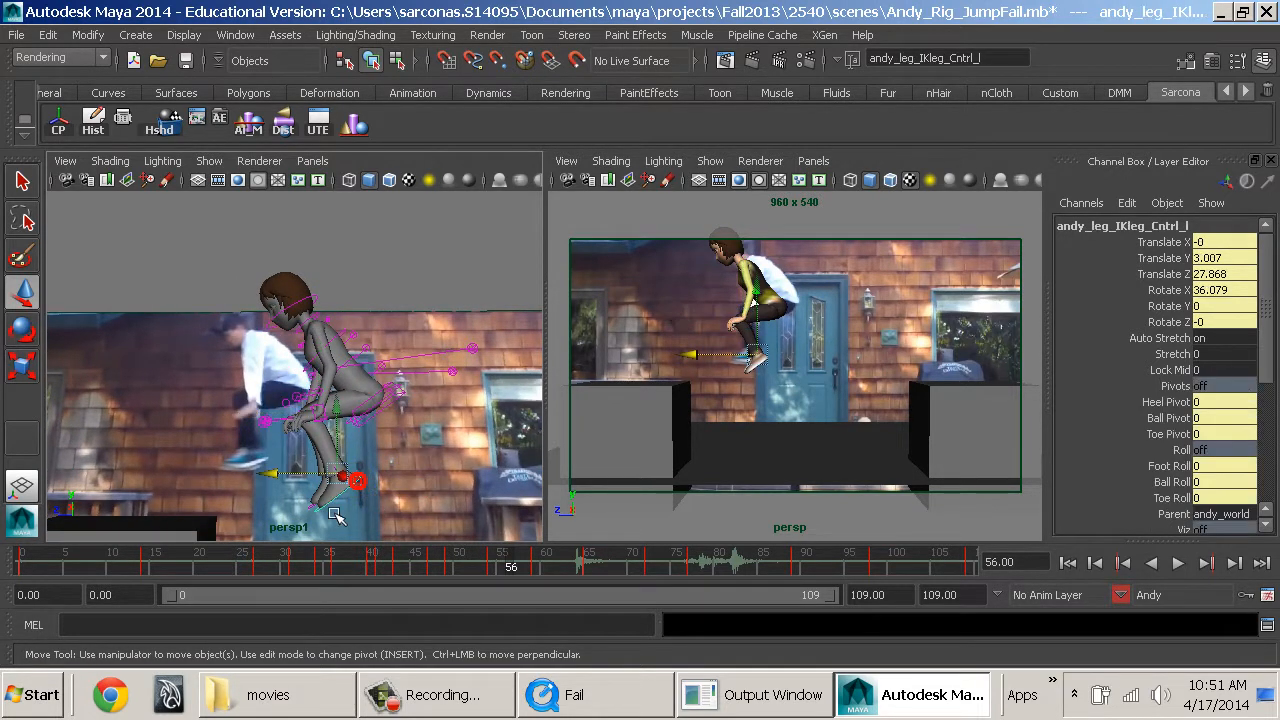
pyautogui.click(320, 465)
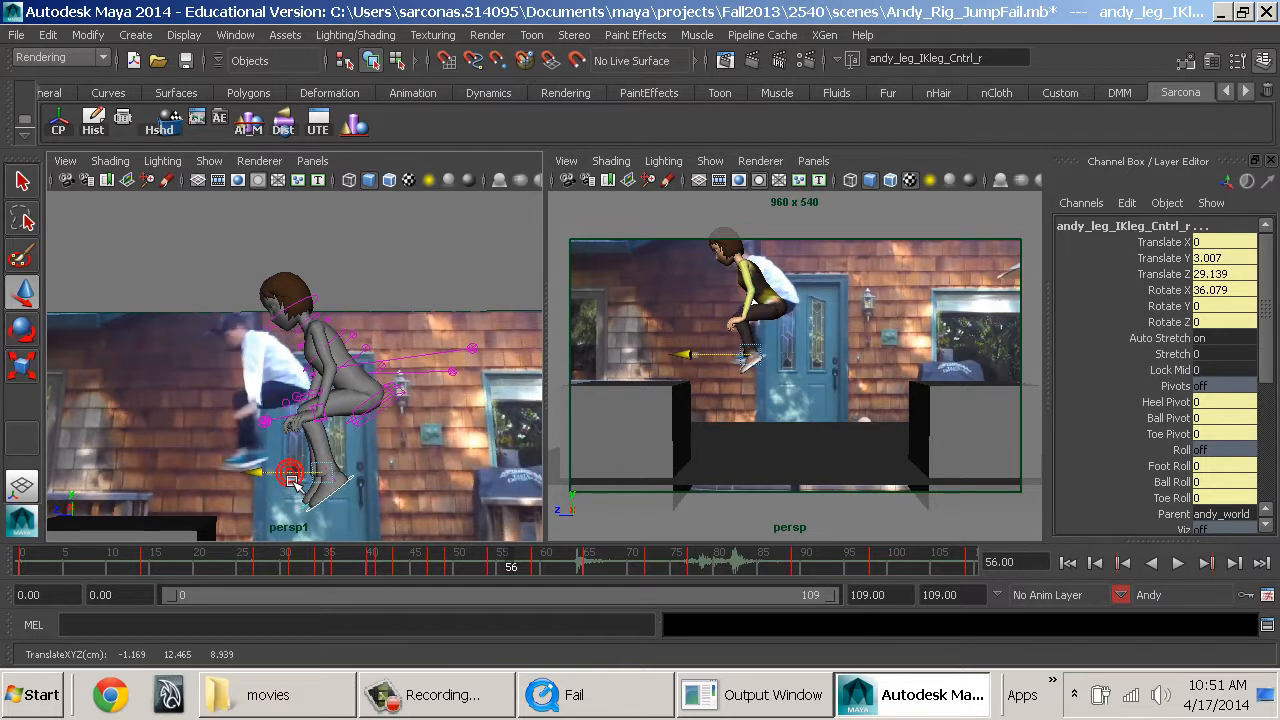
pyautogui.press('e')
pyautogui.moveTo(343, 440); pyautogui.dragTo(388, 425)
pyautogui.press('s')
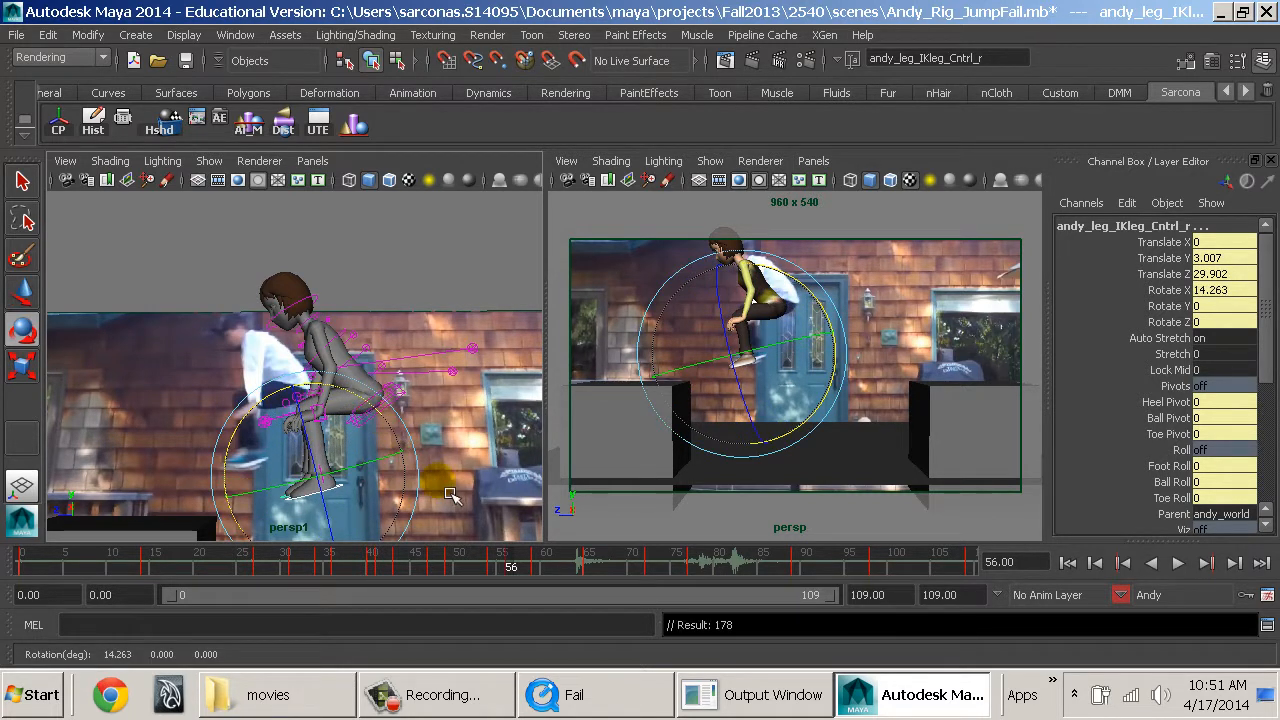
# Rotate the neck IK and neck FK controls to refine the head tilt at frame 56, and key the pose.
pyautogui.keyDown('alt'); pyautogui.moveTo(489, 502); pyautogui.dragTo(466, 466); pyautogui.keyUp('alt')
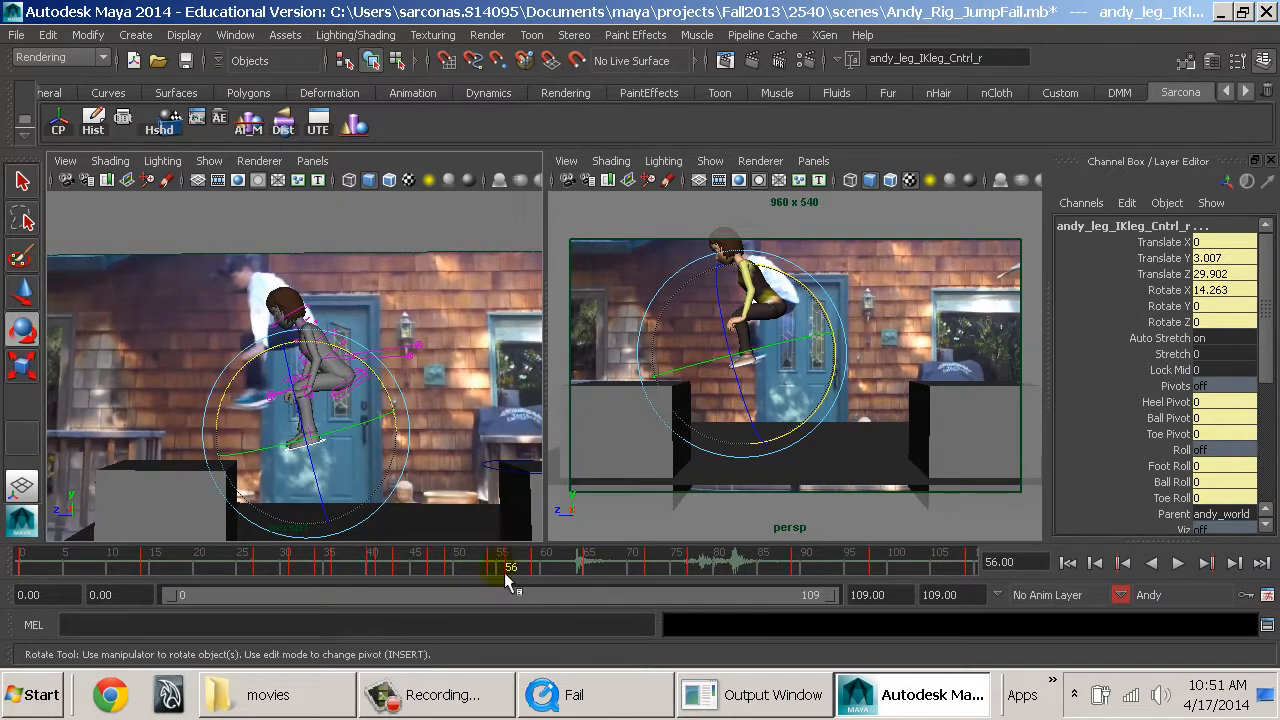
pyautogui.click(325, 313)
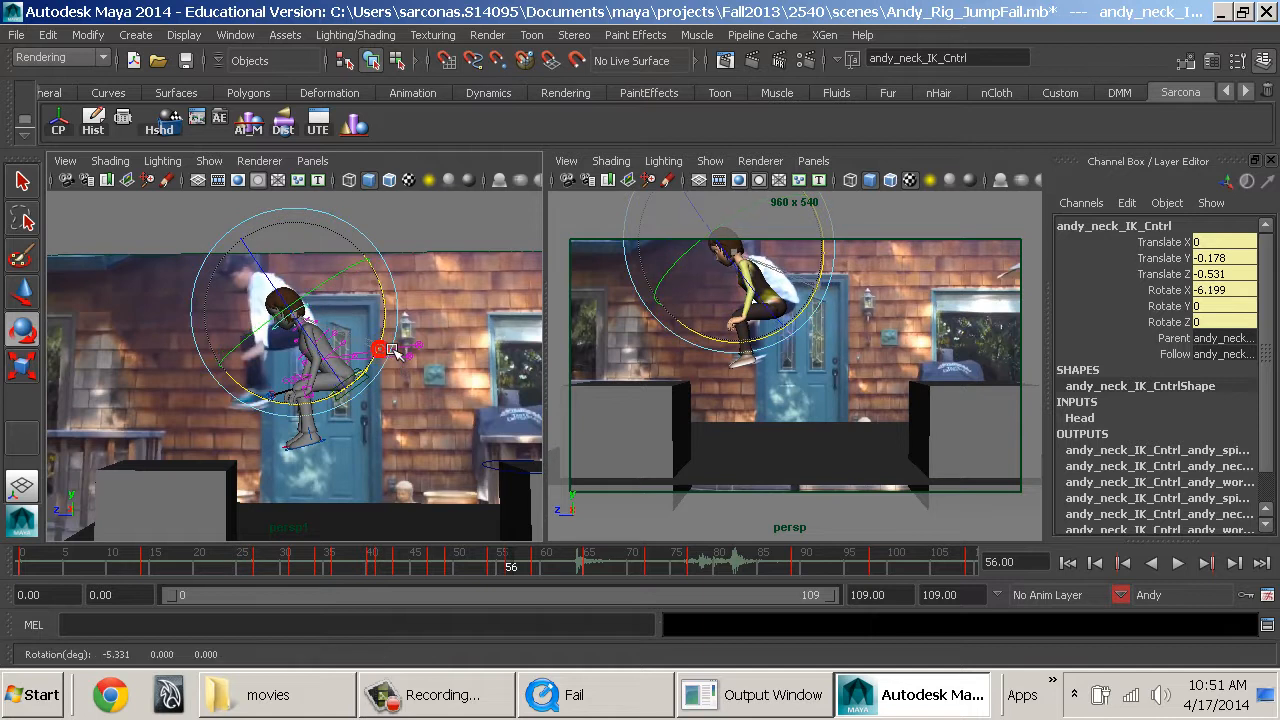
pyautogui.press('w')
pyautogui.click(378, 348)
pyautogui.press('e')
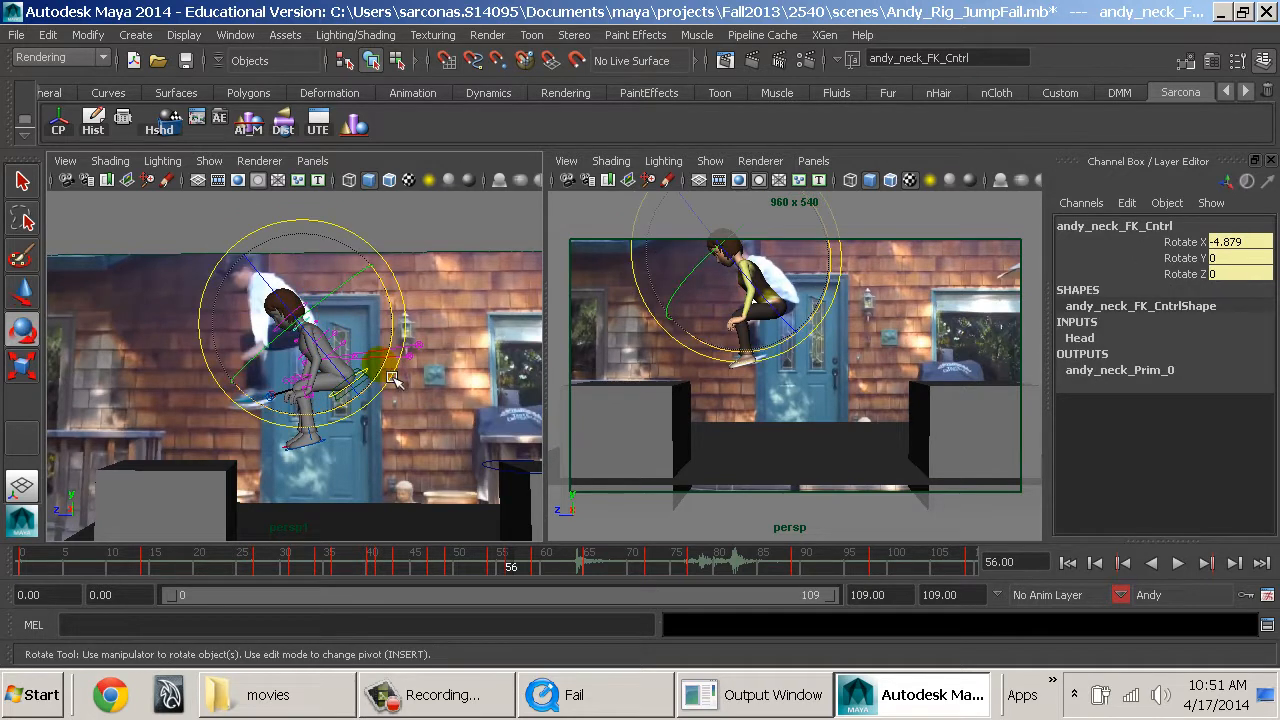
pyautogui.click(433, 227)
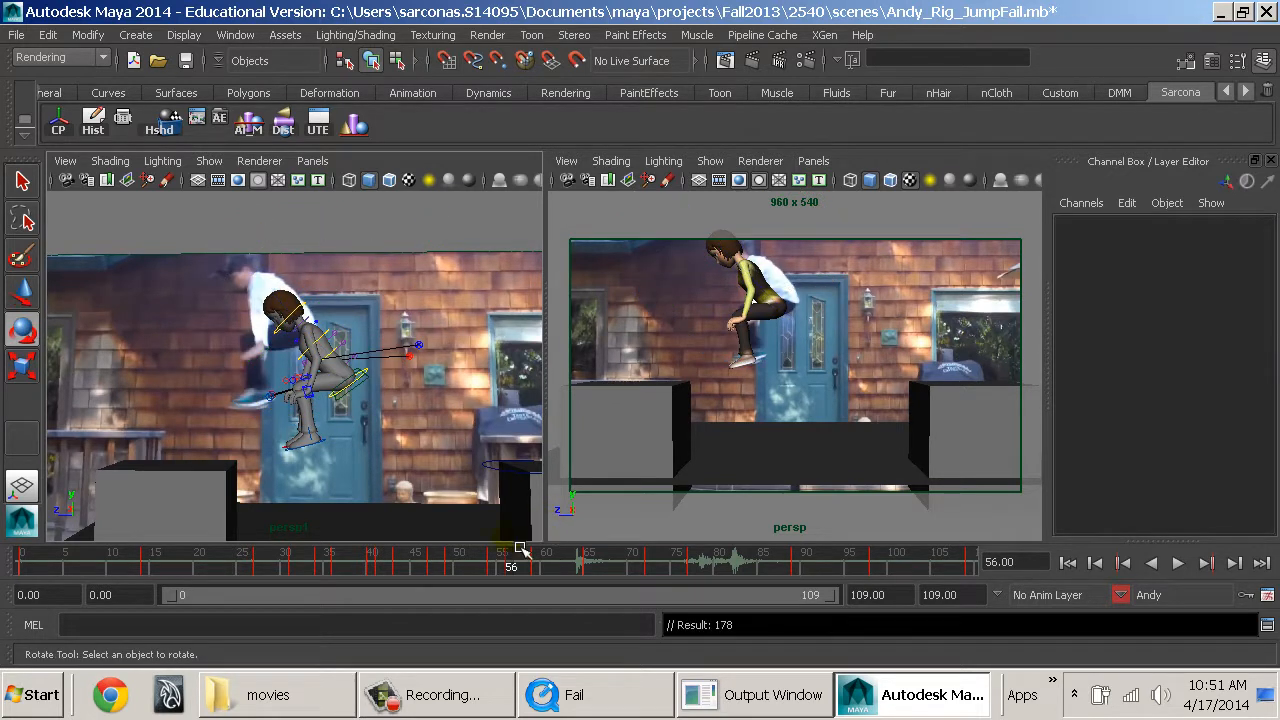
# Scrub past frame 56 and play back the animation to review the jump against the reference.
pyautogui.moveTo(507, 567); pyautogui.dragTo(561, 594)
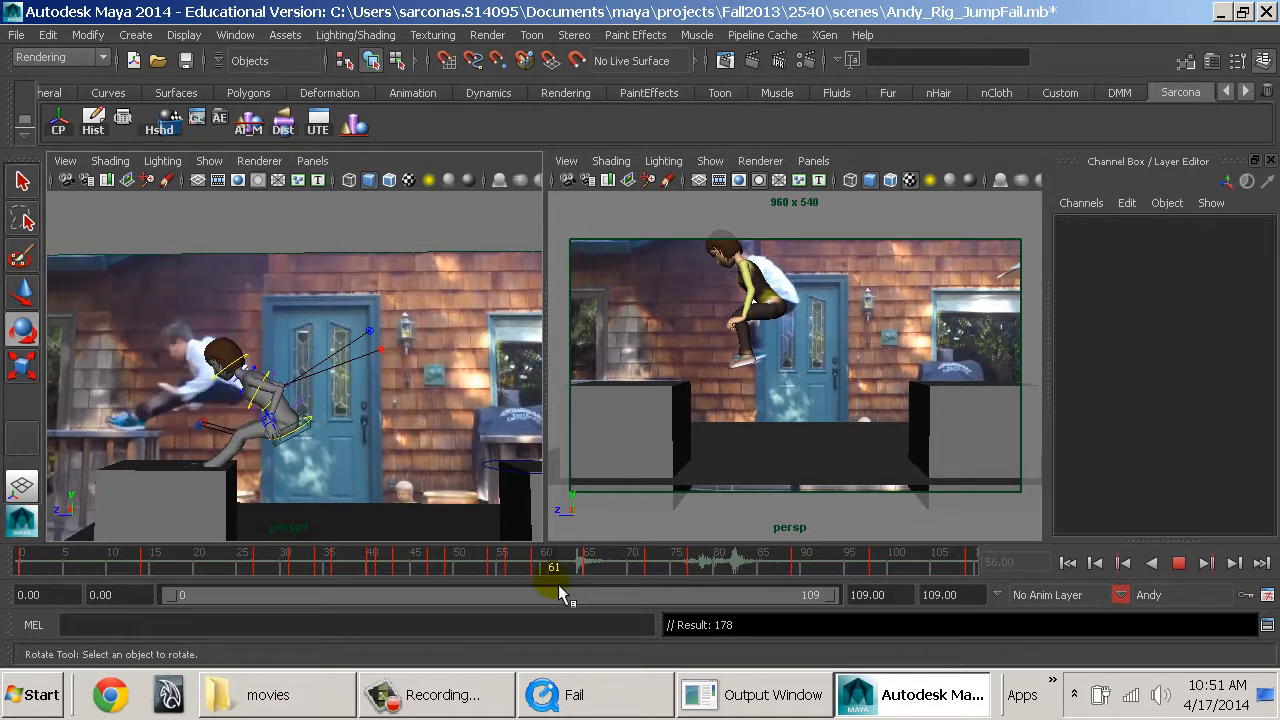
pyautogui.hotkey('alt', 'v')
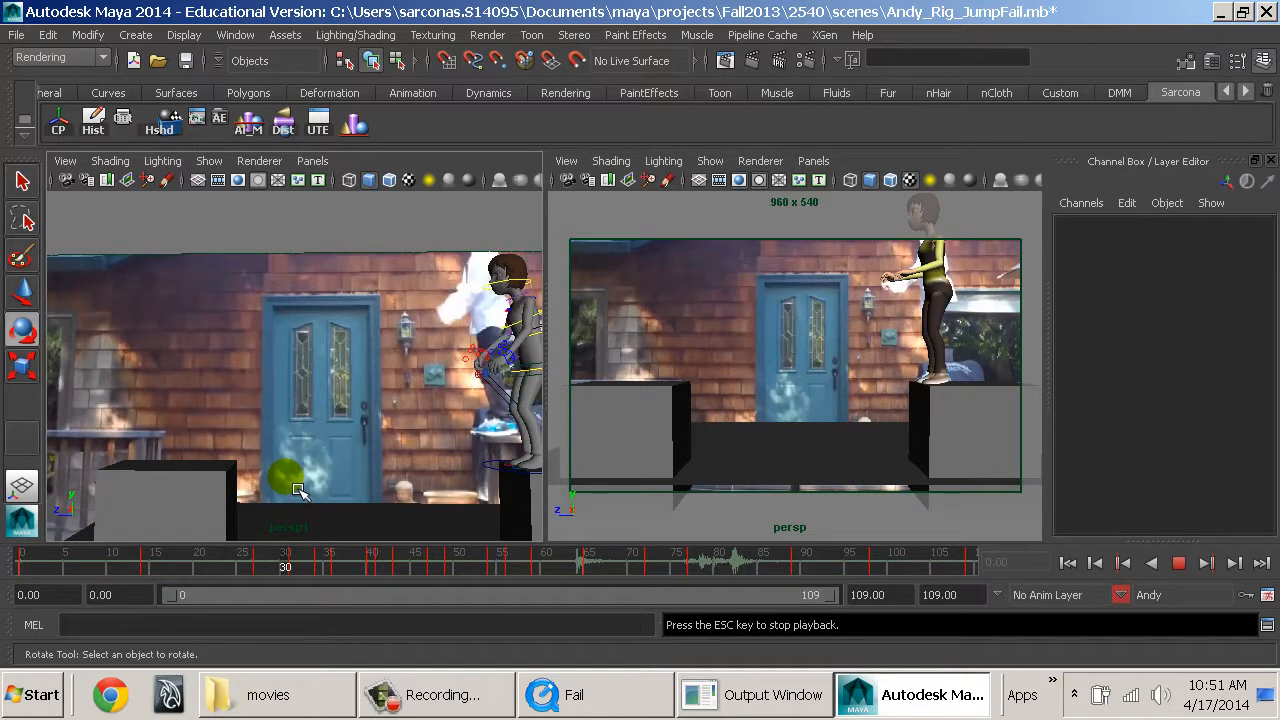
pyautogui.press('Escape')
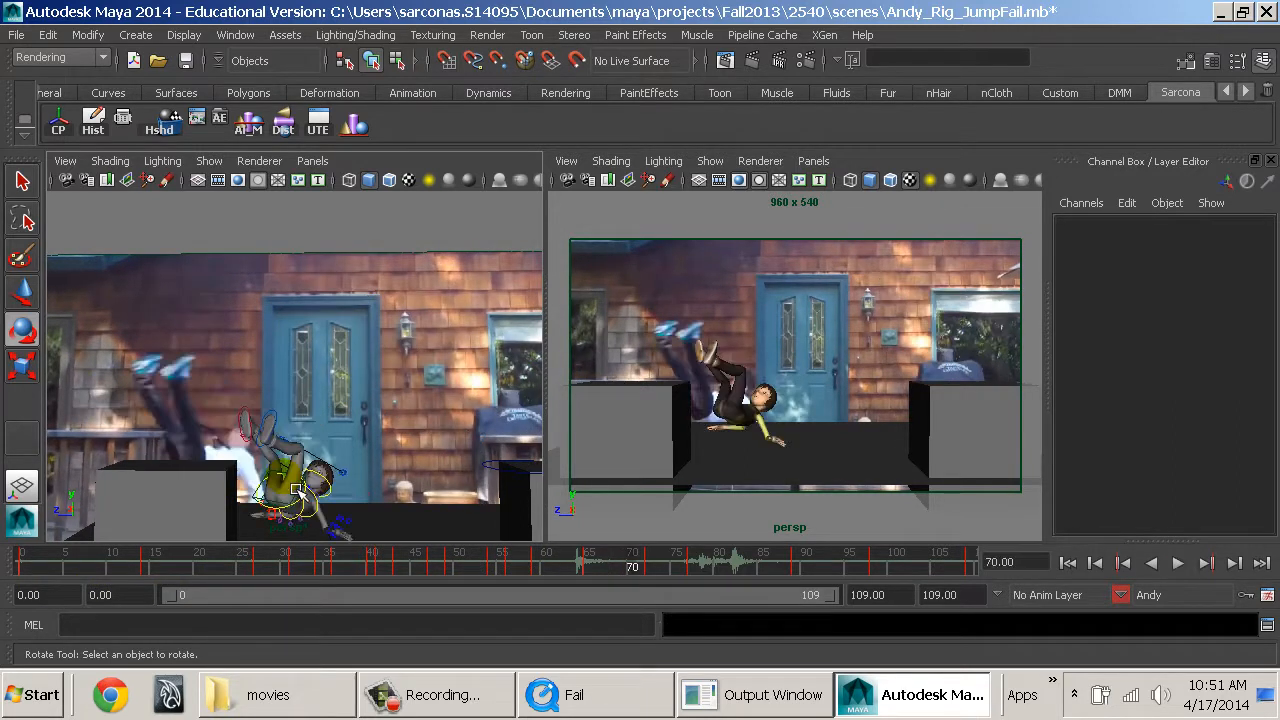
pyautogui.moveTo(405, 577); pyautogui.dragTo(14, 571)
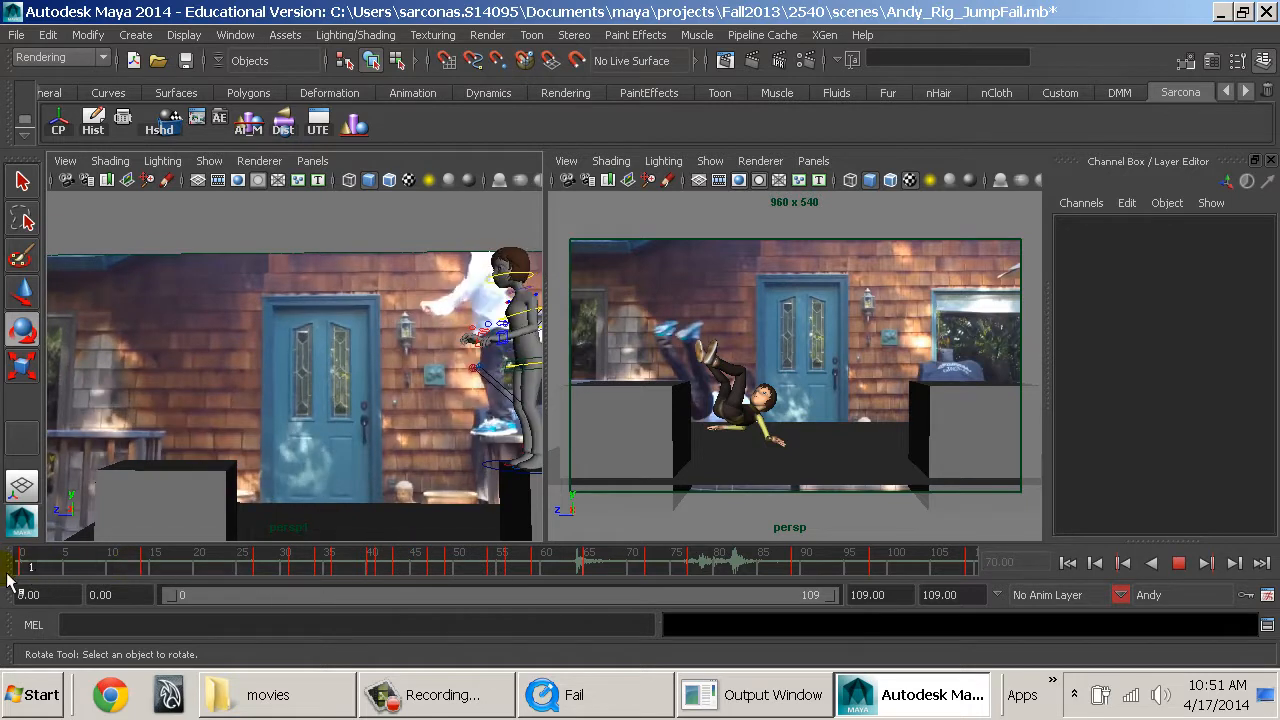
# Playblast the camera view from the start with image format and maya encoding, watch it, and close the preview.
pyautogui.rightClick(247, 566)
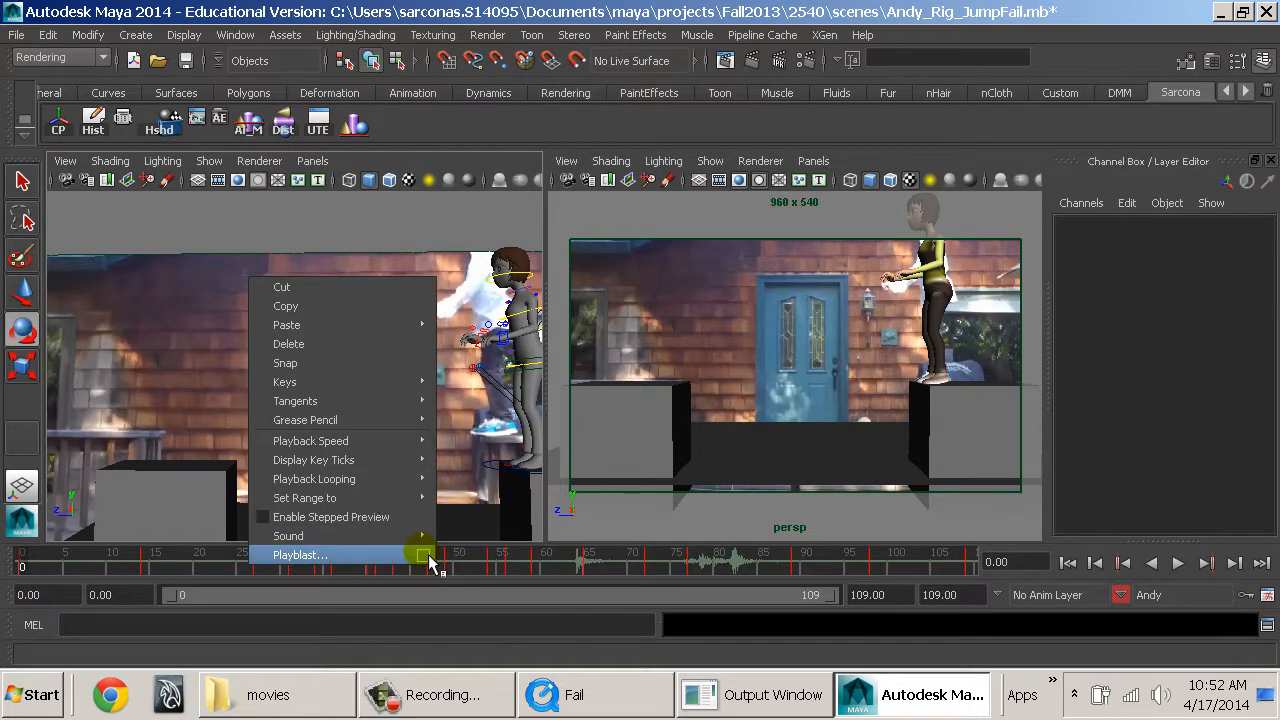
pyautogui.click(423, 555)
pyautogui.click(650, 393)
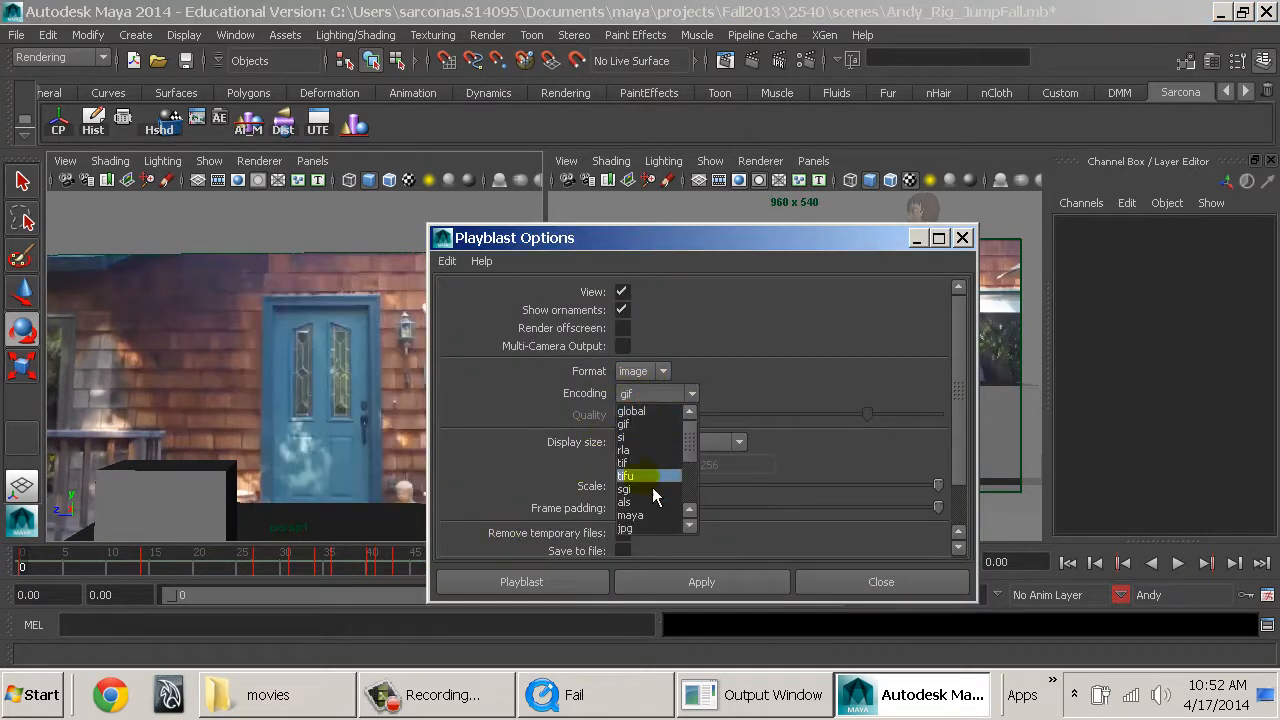
pyautogui.click(652, 515)
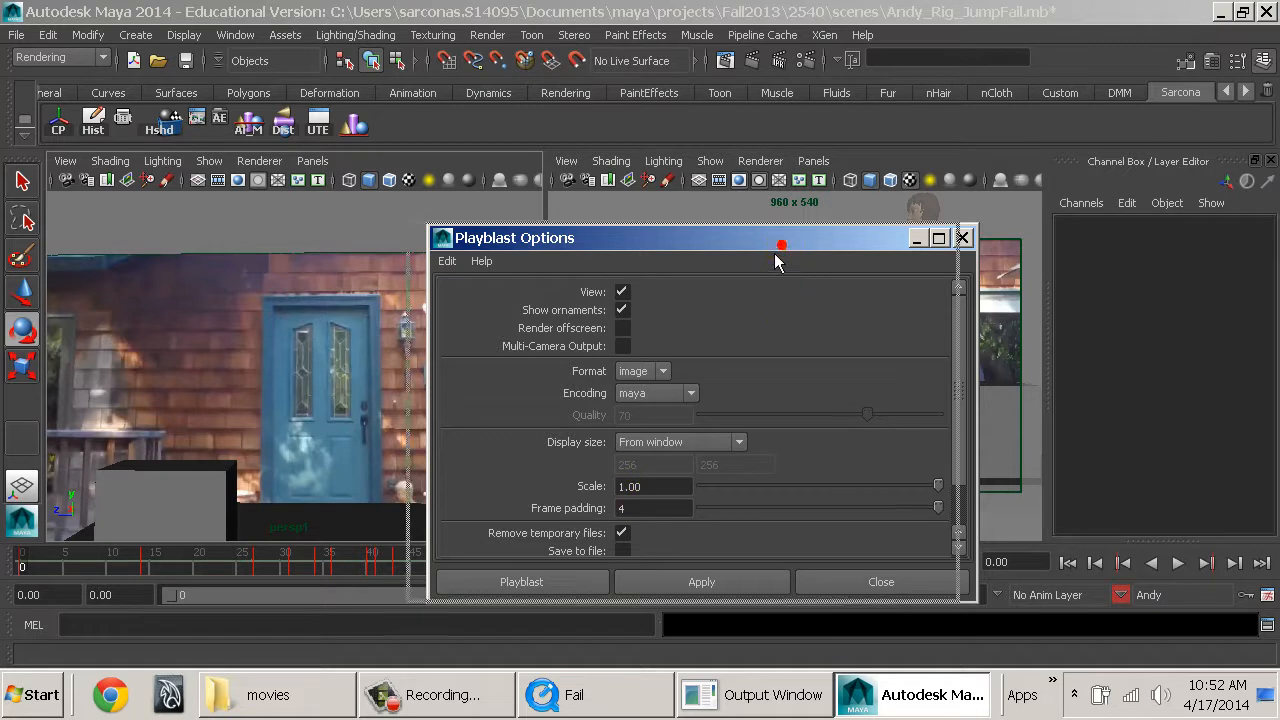
pyautogui.moveTo(780, 246); pyautogui.dragTo(490, 231)
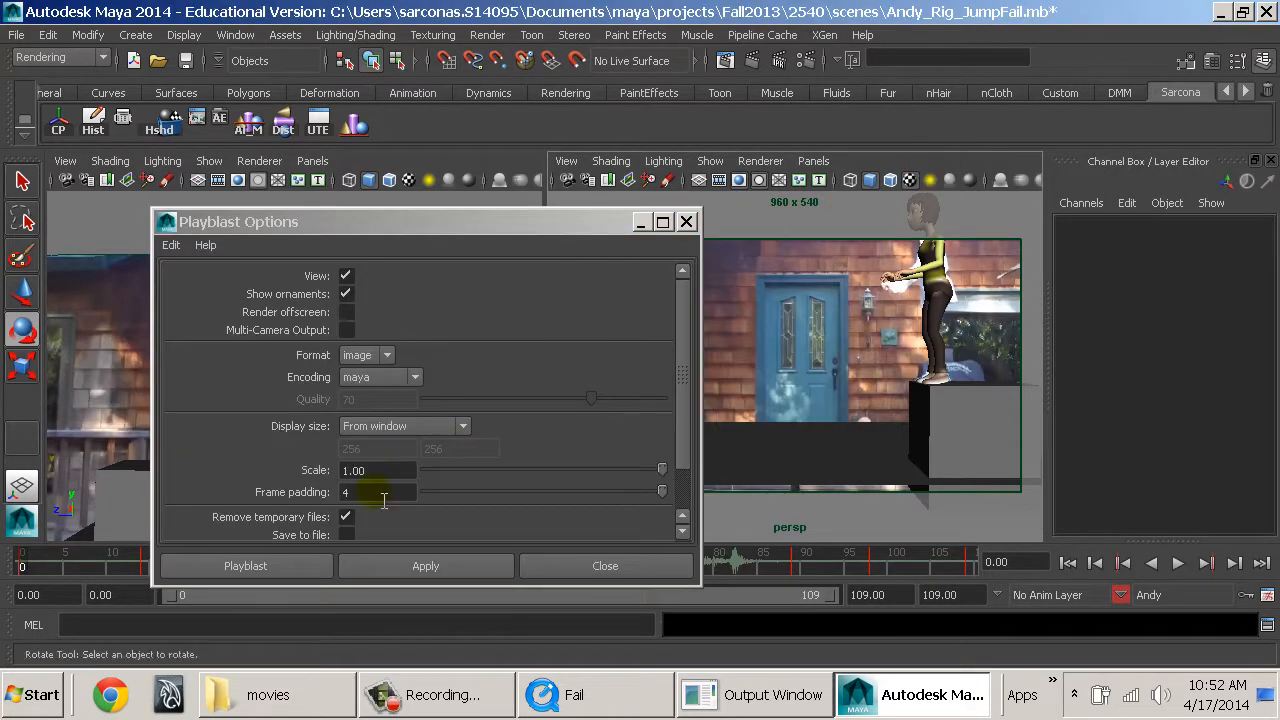
pyautogui.click(298, 563)
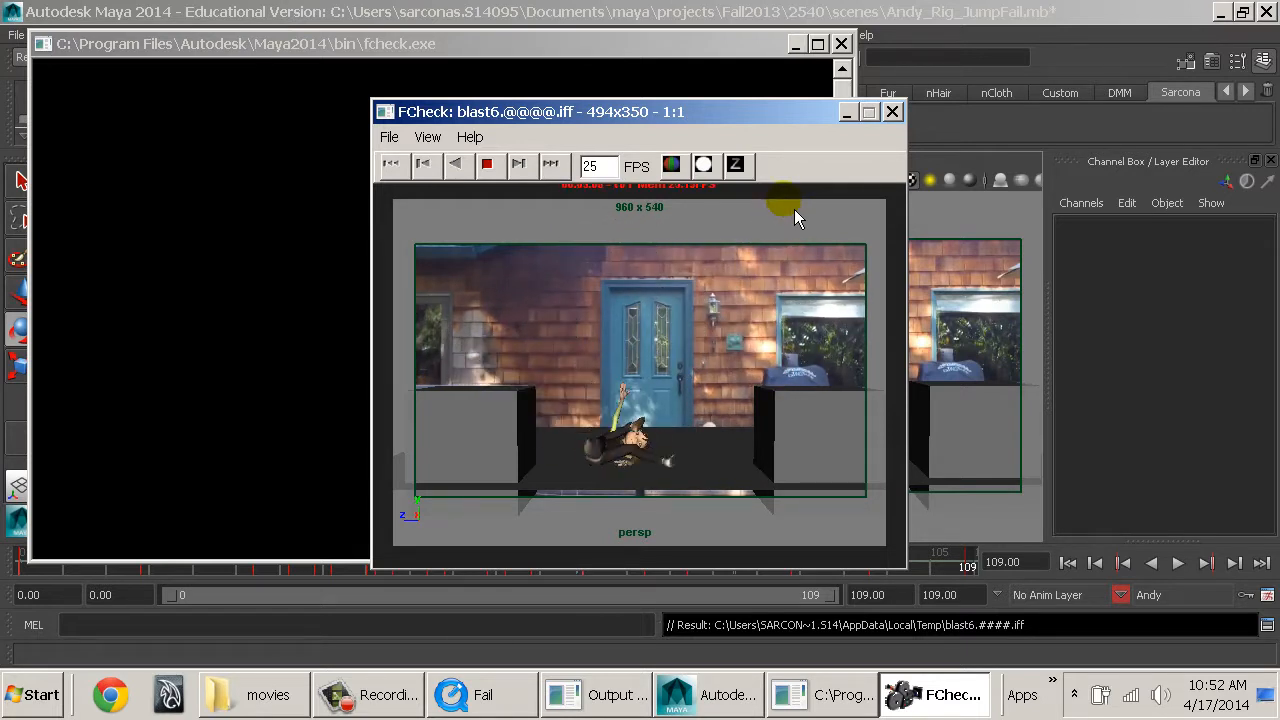
pyautogui.click(892, 111)
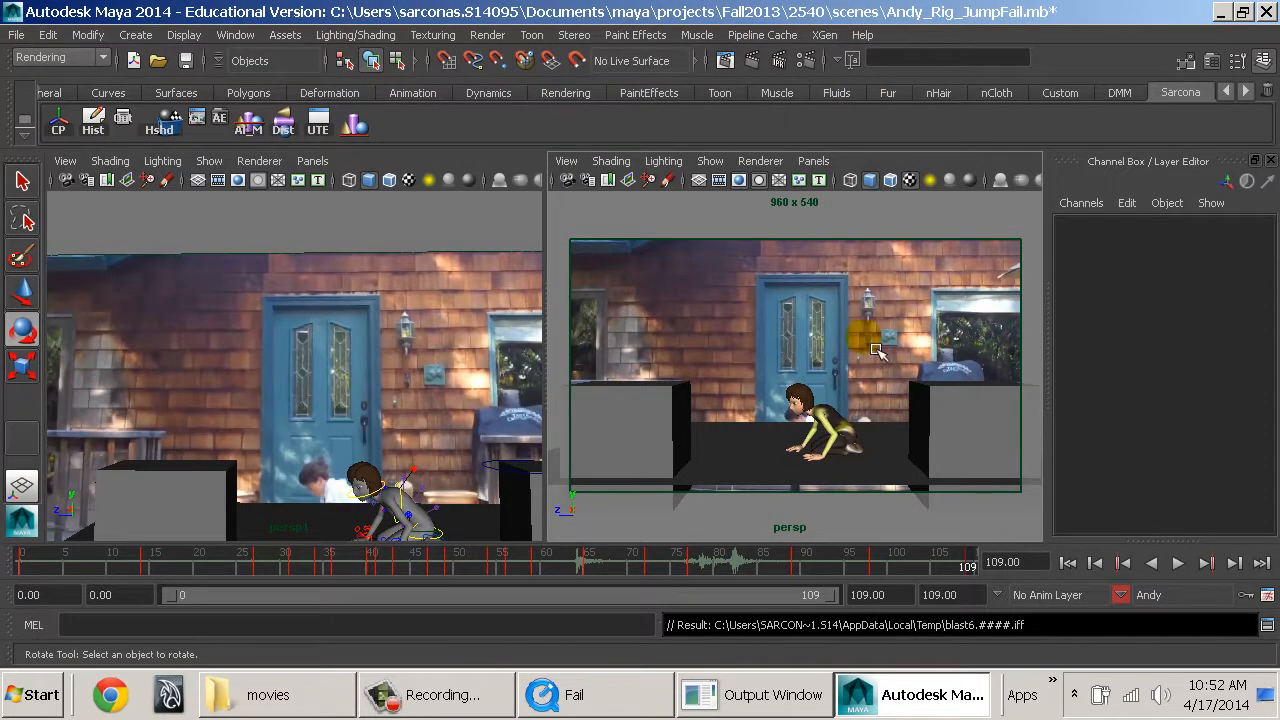
# Compare frames 59 and 60, select the landing block under Andy's feet, and return to frame 59.
pyautogui.click(543, 574)
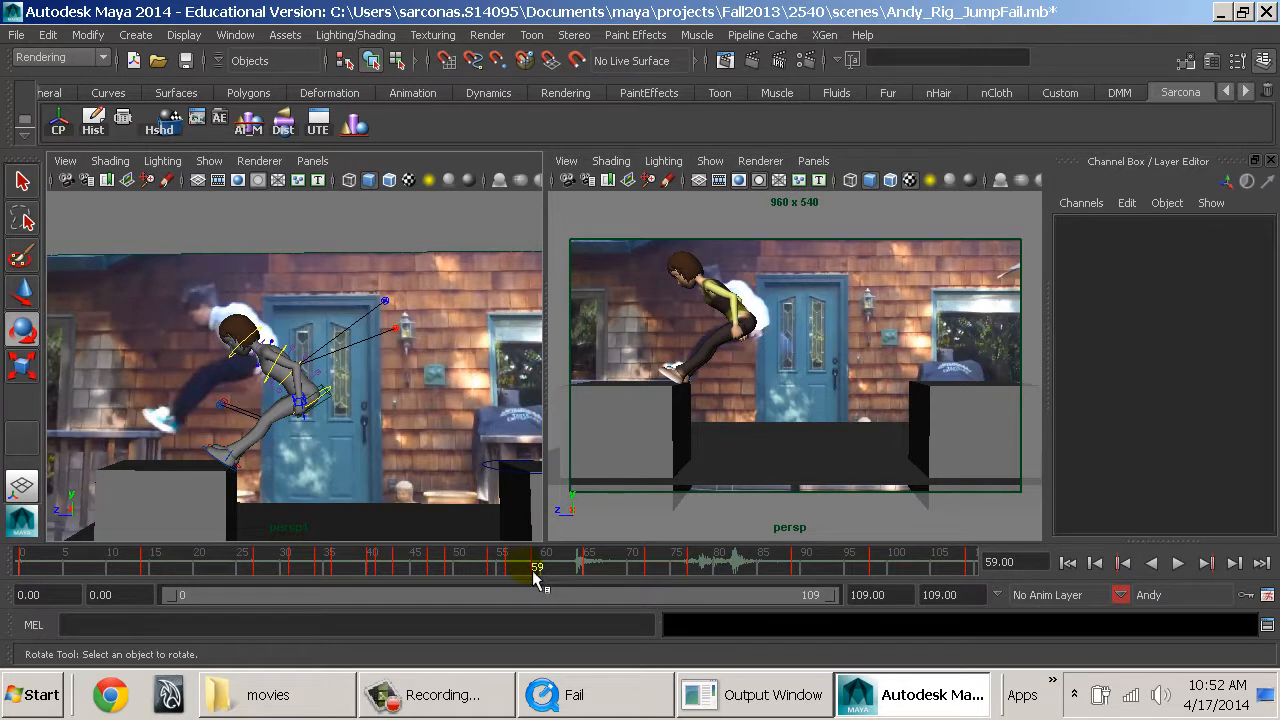
pyautogui.moveTo(535, 571)
pyautogui.mouseDown()
pyautogui.moveTo(520, 569)
pyautogui.moveTo(534, 580)
pyautogui.moveTo(550, 580)
pyautogui.moveTo(540, 566)
pyautogui.moveTo(563, 570)
pyautogui.moveTo(548, 569)
pyautogui.mouseUp()
pyautogui.click(196, 508)
pyautogui.click(208, 493)
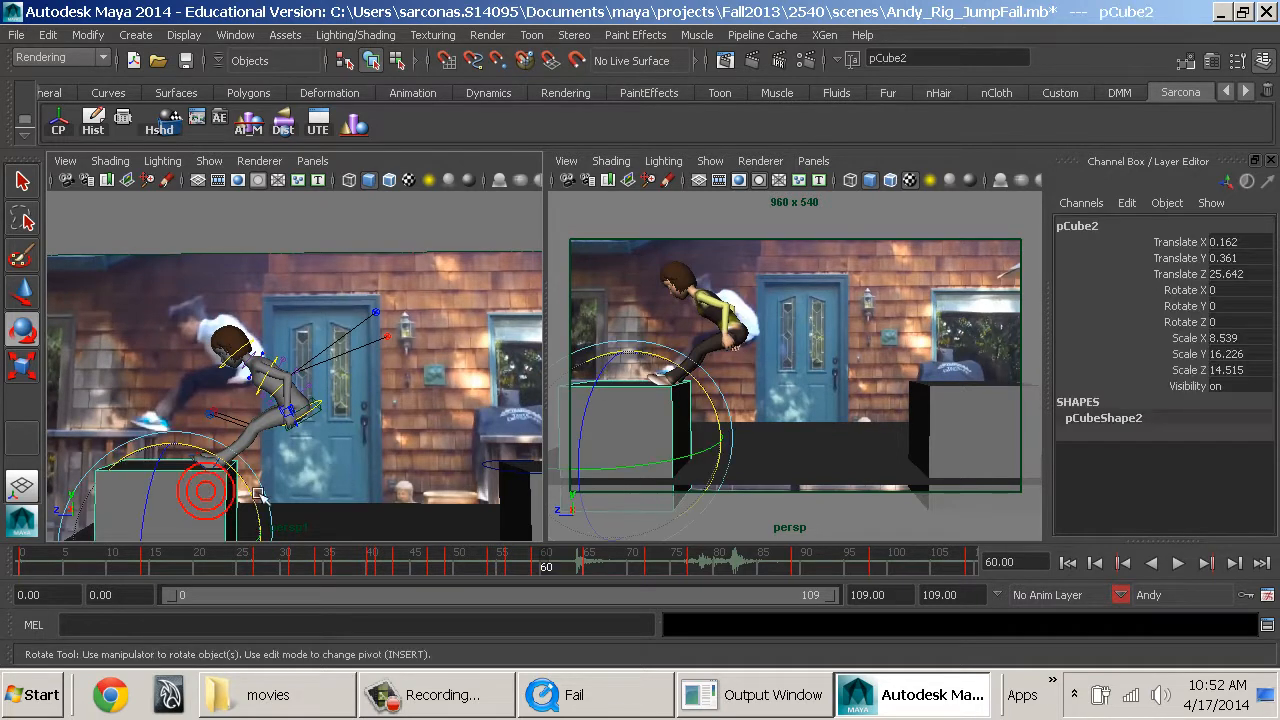
pyautogui.keyDown('alt'); pyautogui.moveTo(384, 457); pyautogui.dragTo(472, 370, button='middle'); pyautogui.keyUp('alt')
pyautogui.keyDown('alt'); pyautogui.moveTo(484, 400); pyautogui.dragTo(494, 404); pyautogui.keyUp('alt')
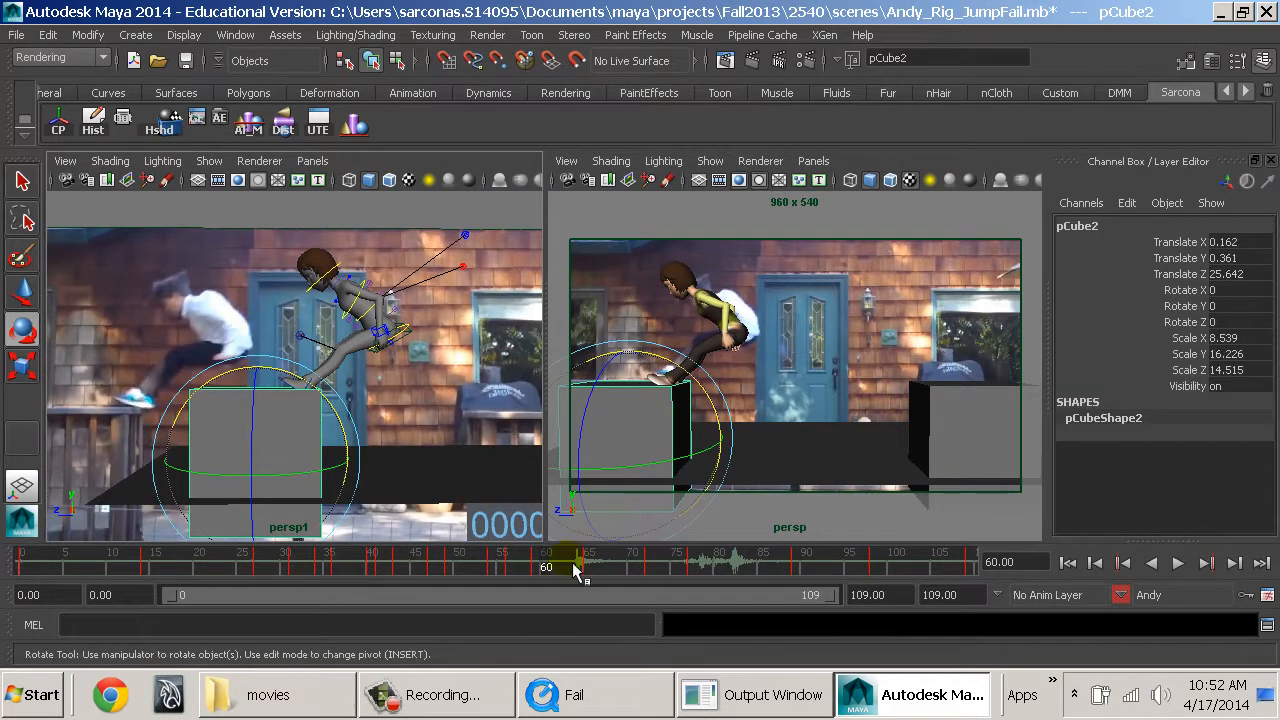
pyautogui.moveTo(548, 570); pyautogui.dragTo(537, 570)
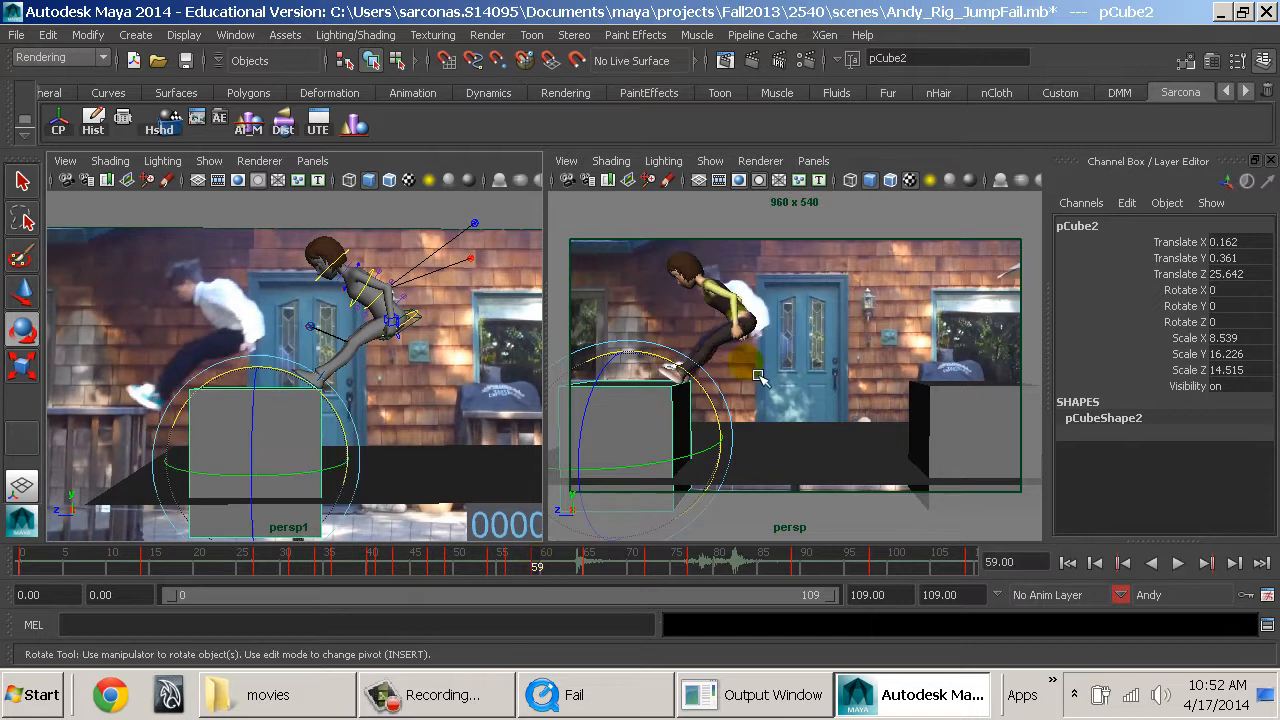
# Try keying the landing block's translation at frame 59 and sliding it to Translate Z 26.813 at frame 60.
pyautogui.click(1166, 254)
pyautogui.moveTo(1176, 245); pyautogui.dragTo(1178, 275)
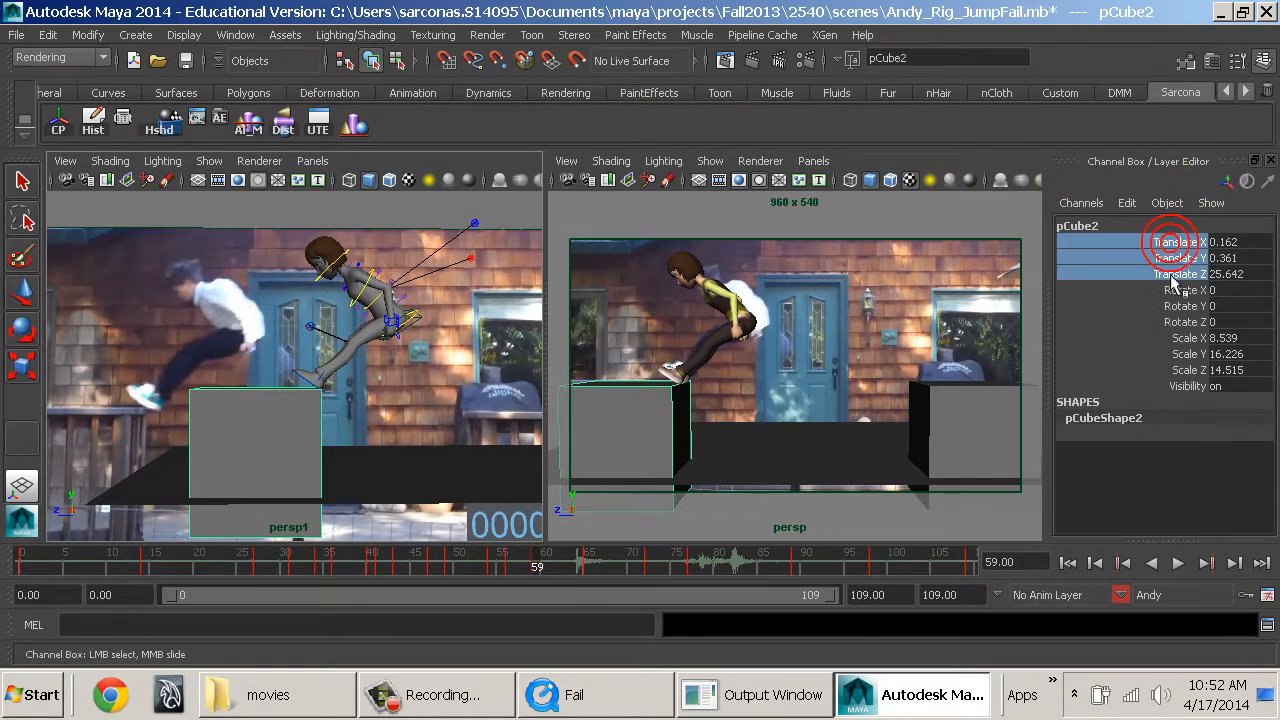
pyautogui.rightClick(1175, 274)
pyautogui.click(1175, 52)
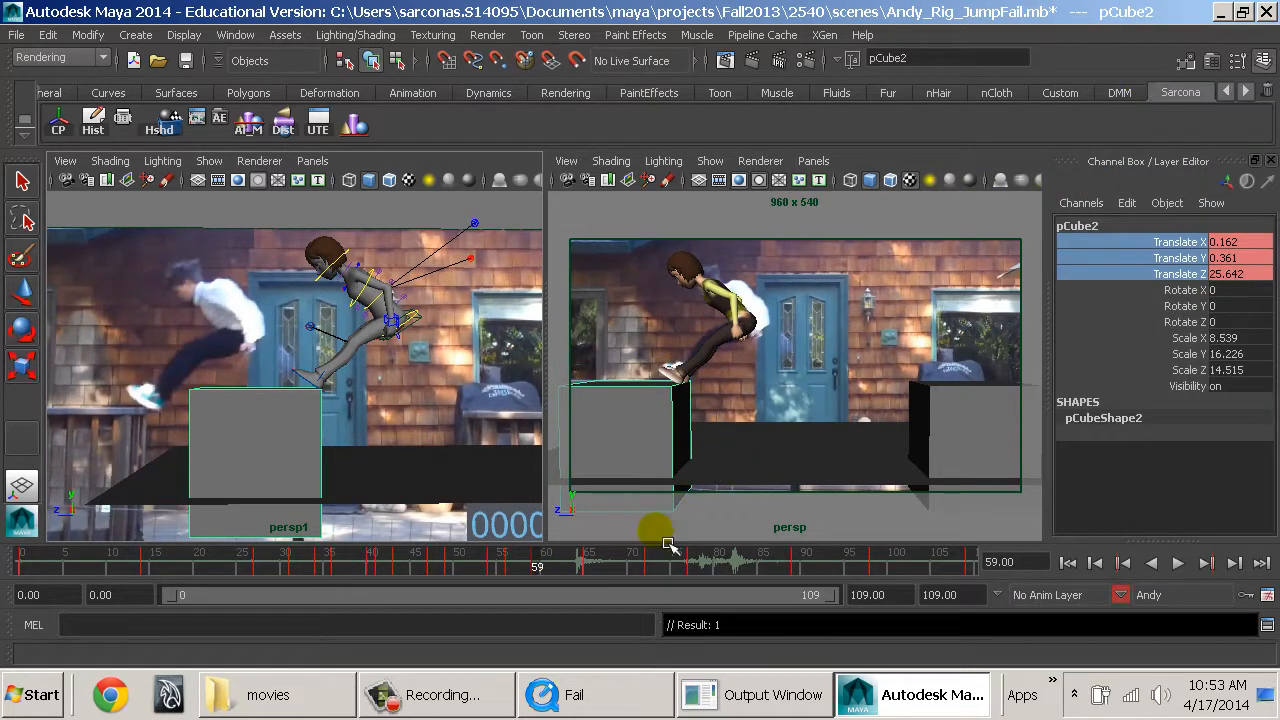
pyautogui.click(545, 568)
pyautogui.press('w')
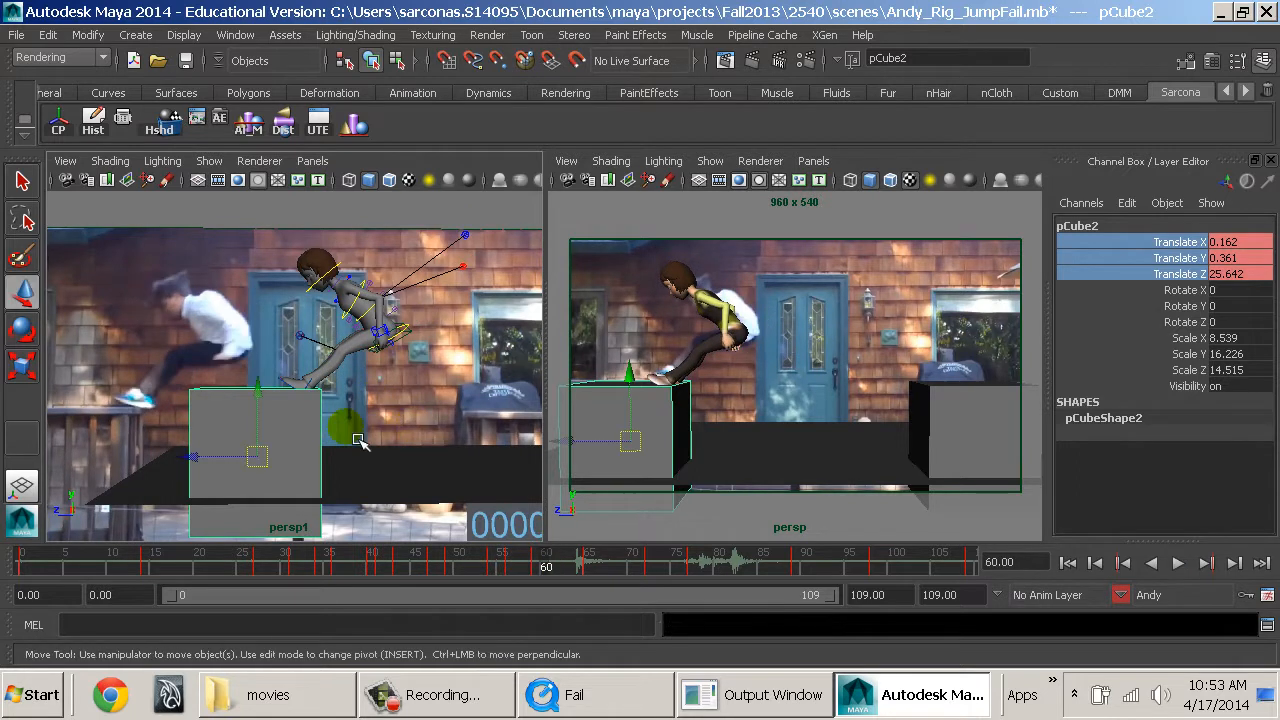
pyautogui.moveTo(211, 472); pyautogui.dragTo(201, 477)
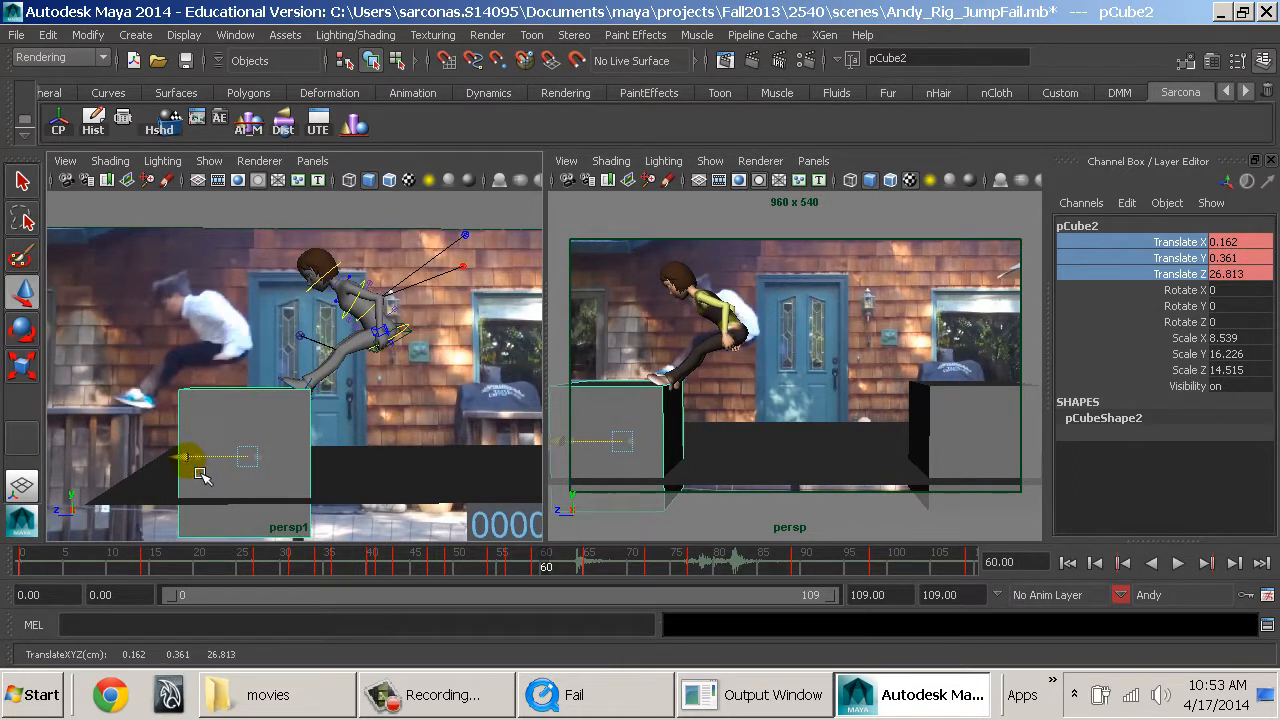
# Undo the landing block's slide and its translation keys, returning to frame 59.
pyautogui.hotkey('ctrl', 'z')
pyautogui.hotkey('ctrl', 'z')
pyautogui.hotkey('ctrl', 'z')
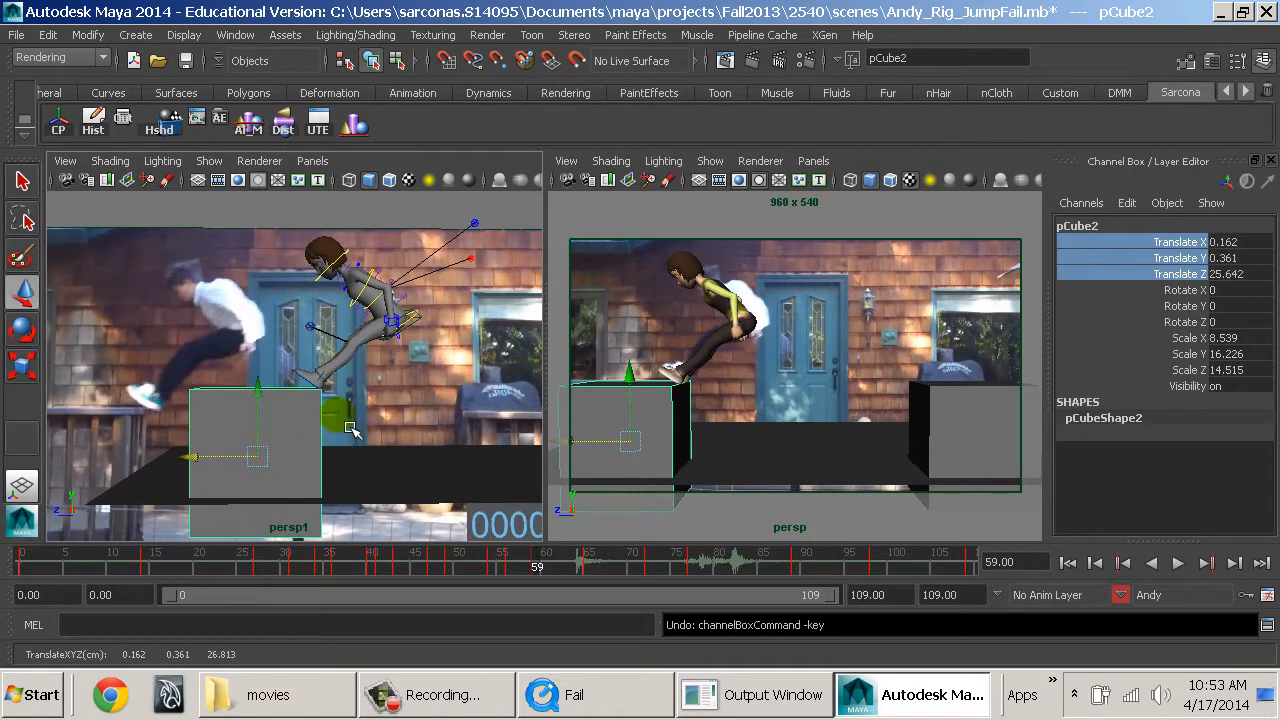
# Switch the landing block to vertex mode, select its four top vertices, and show their CV values.
pyautogui.moveTo(301, 389); pyautogui.dragTo(242, 204, button='right')
pyautogui.moveTo(168, 357); pyautogui.dragTo(357, 428)
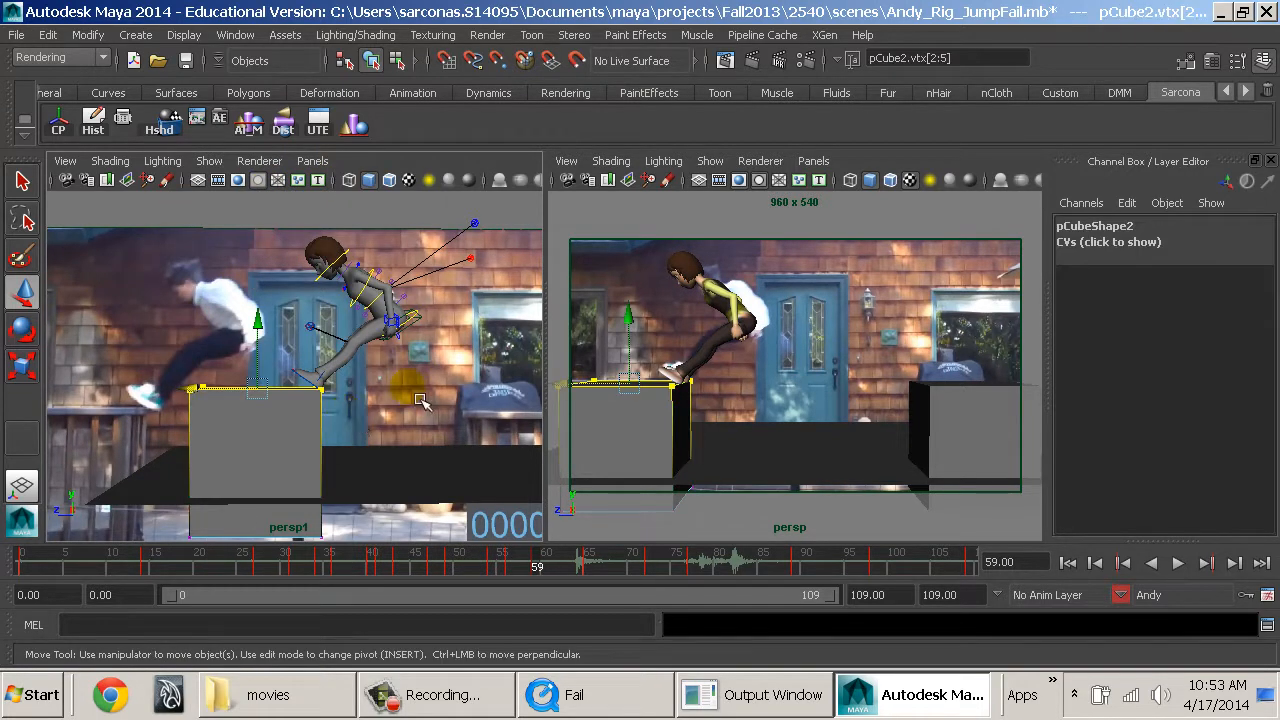
pyautogui.click(1138, 249)
pyautogui.moveTo(1112, 263); pyautogui.dragTo(1138, 266)
pyautogui.write('s')
pyautogui.click(1137, 264)
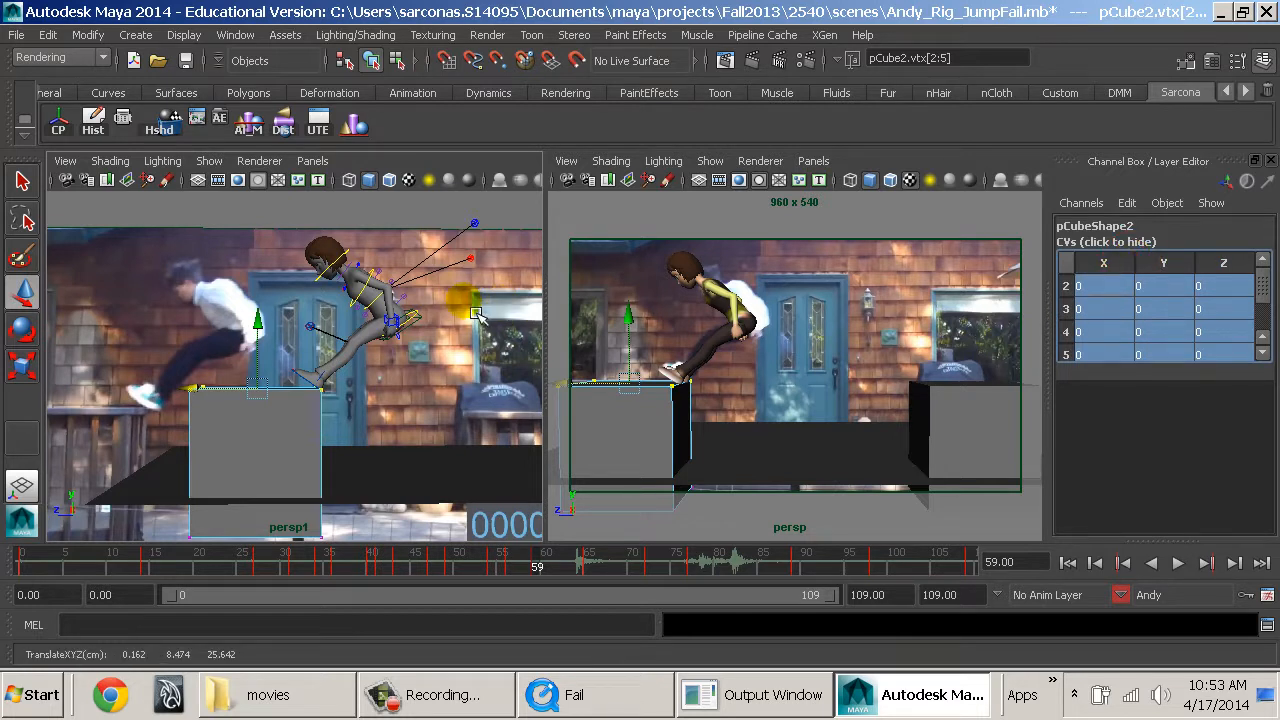
# Set the active character set to none and key the landing block's top vertices at frame 59.
pyautogui.press('s')
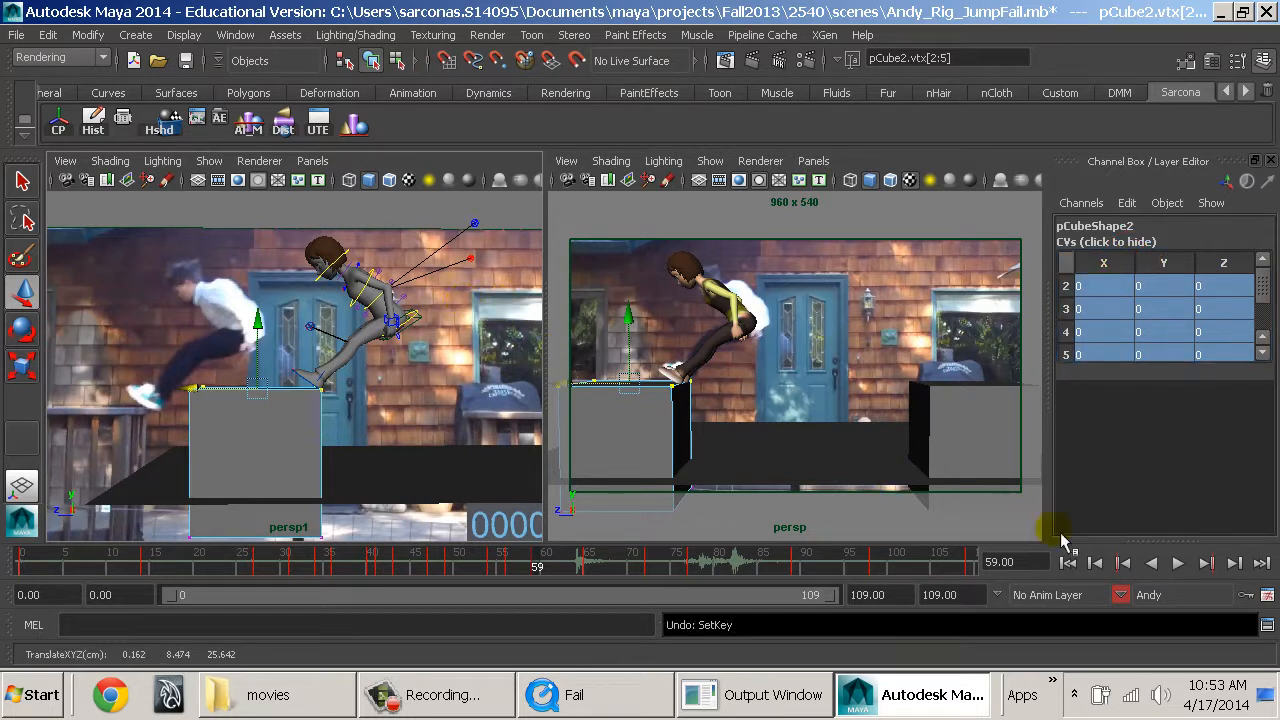
pyautogui.click(1140, 595)
pyautogui.click(1160, 607)
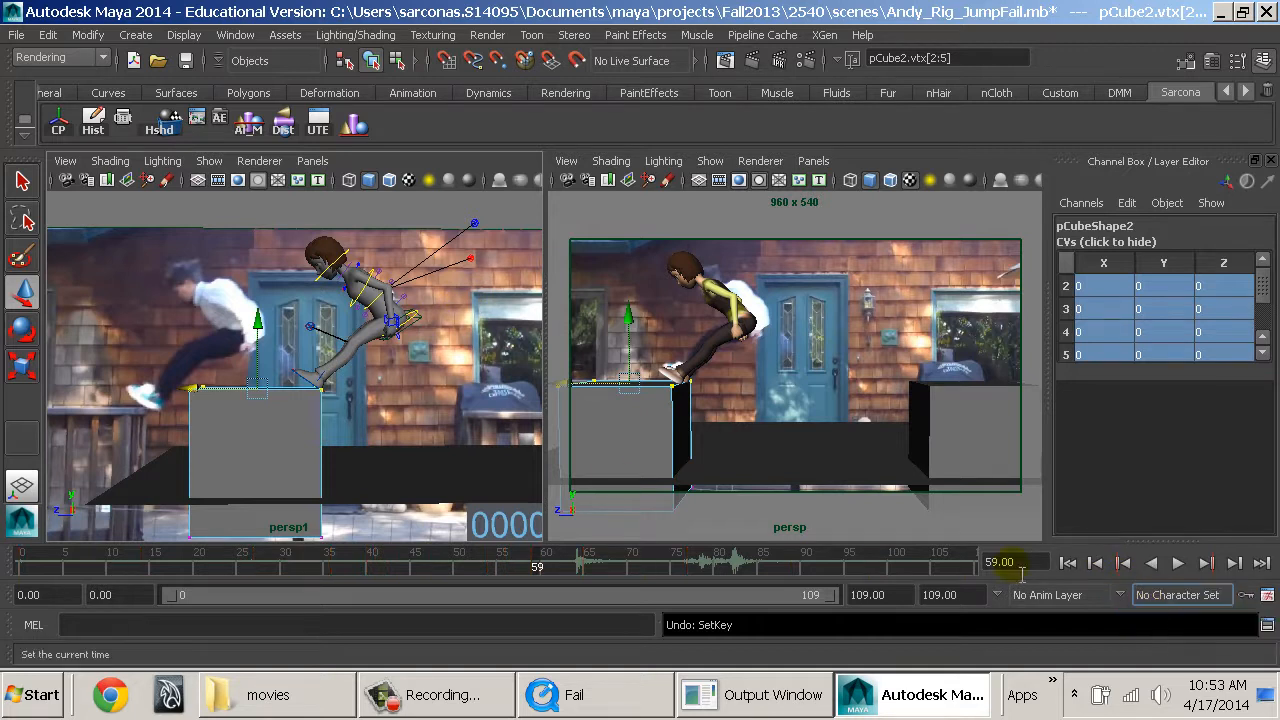
pyautogui.middleClick(484, 406)
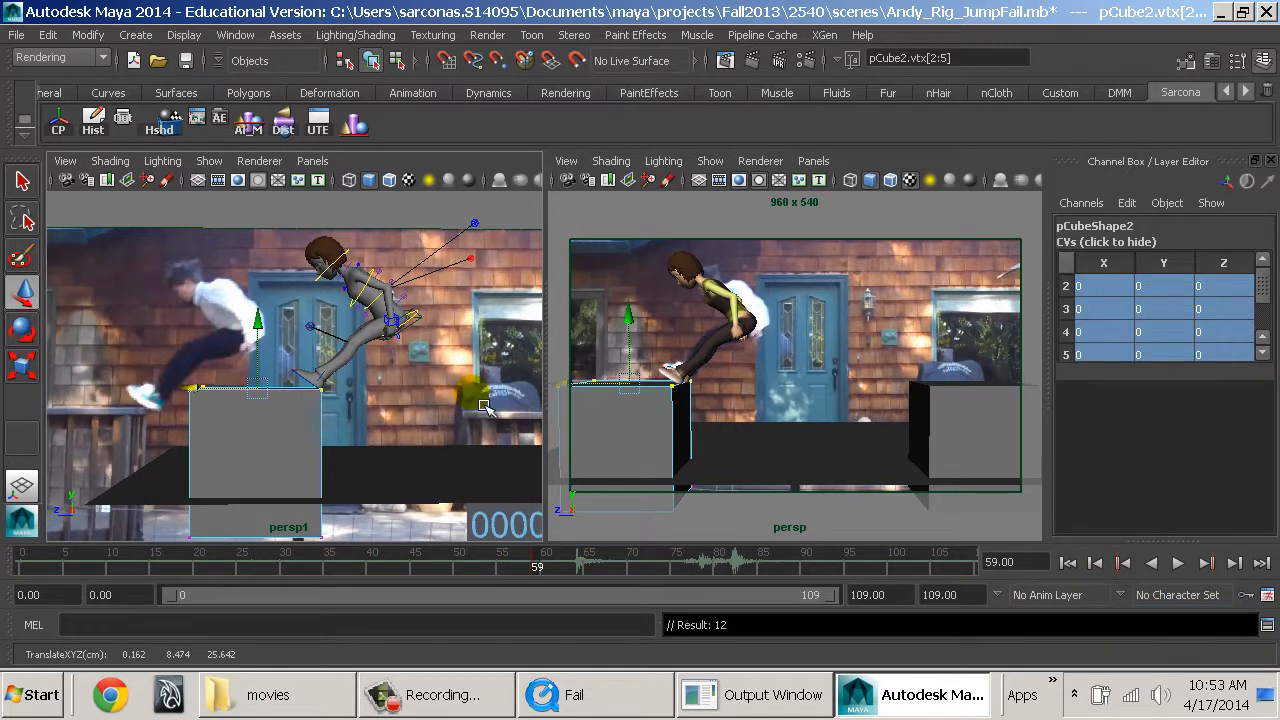
# At frame 60, slide the landing block's top vertices away from Andy to a CV Z of 0.0977 and key them.
pyautogui.click(547, 568)
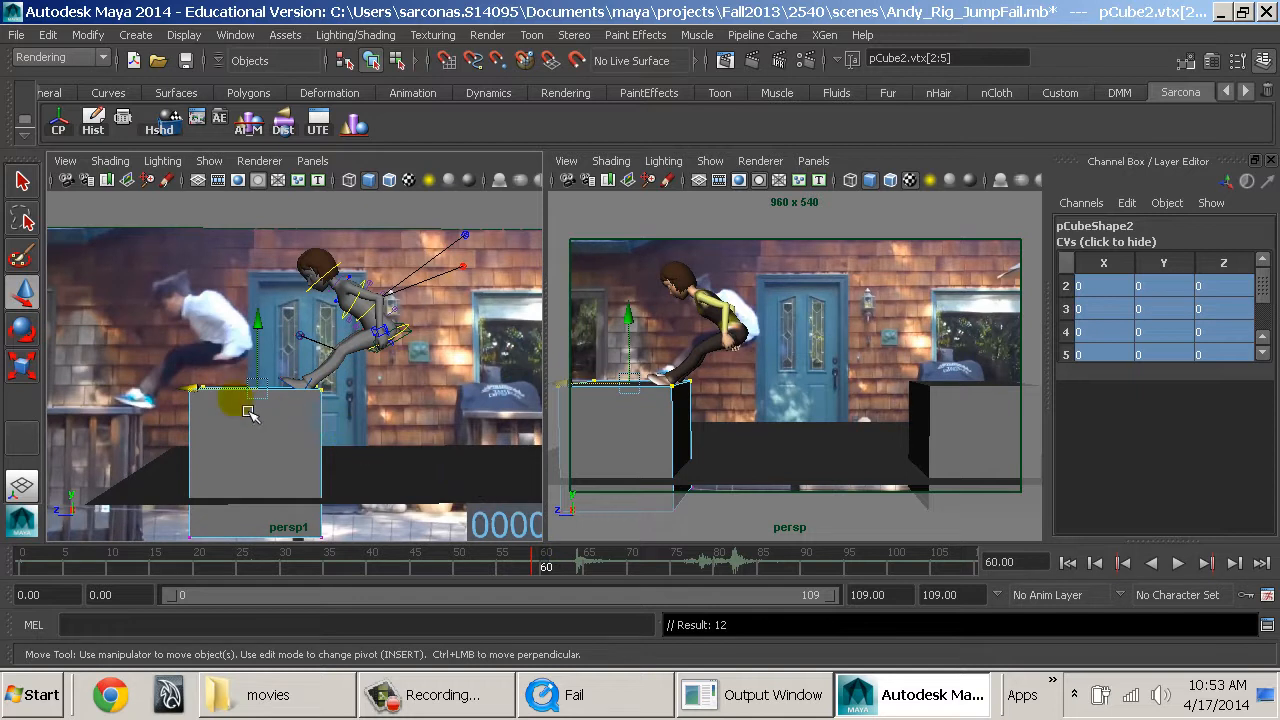
pyautogui.moveTo(249, 409); pyautogui.dragTo(224, 408, button='middle')
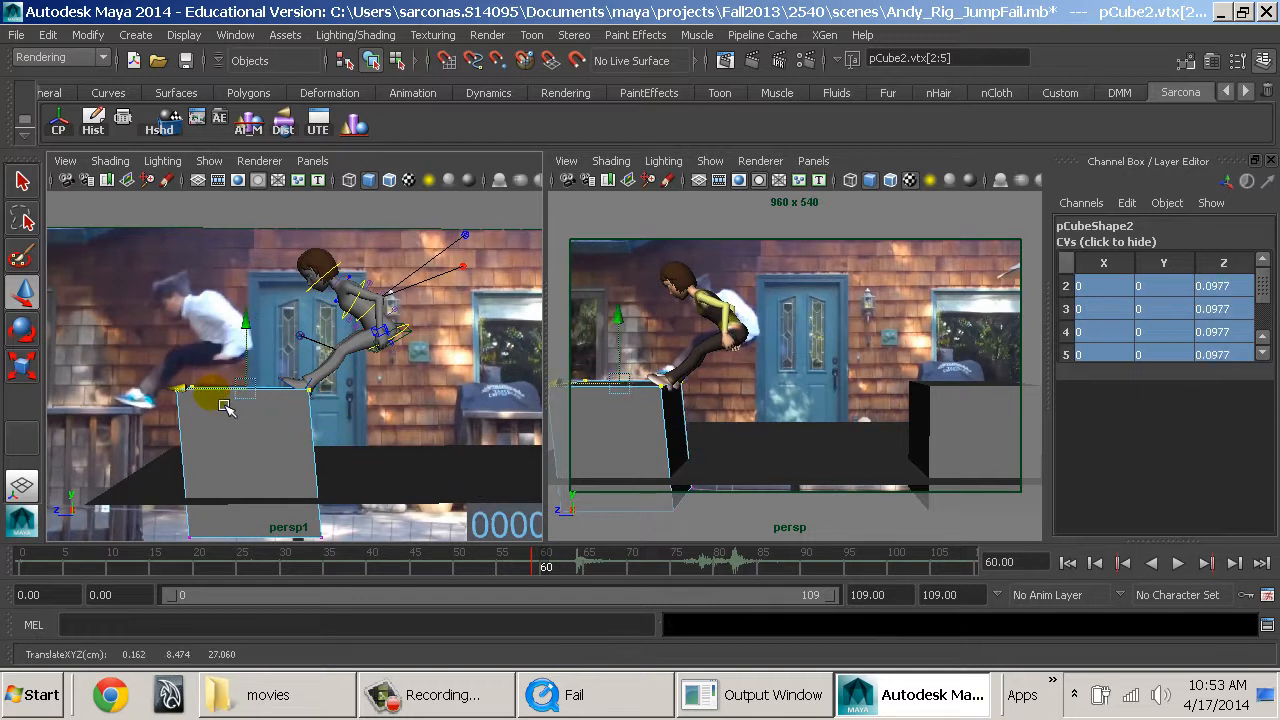
pyautogui.press('s')
# At frame 63, reset the landing block's top vertices to a CV Z of 0 and key them.
pyautogui.hotkey('alt', 'v')
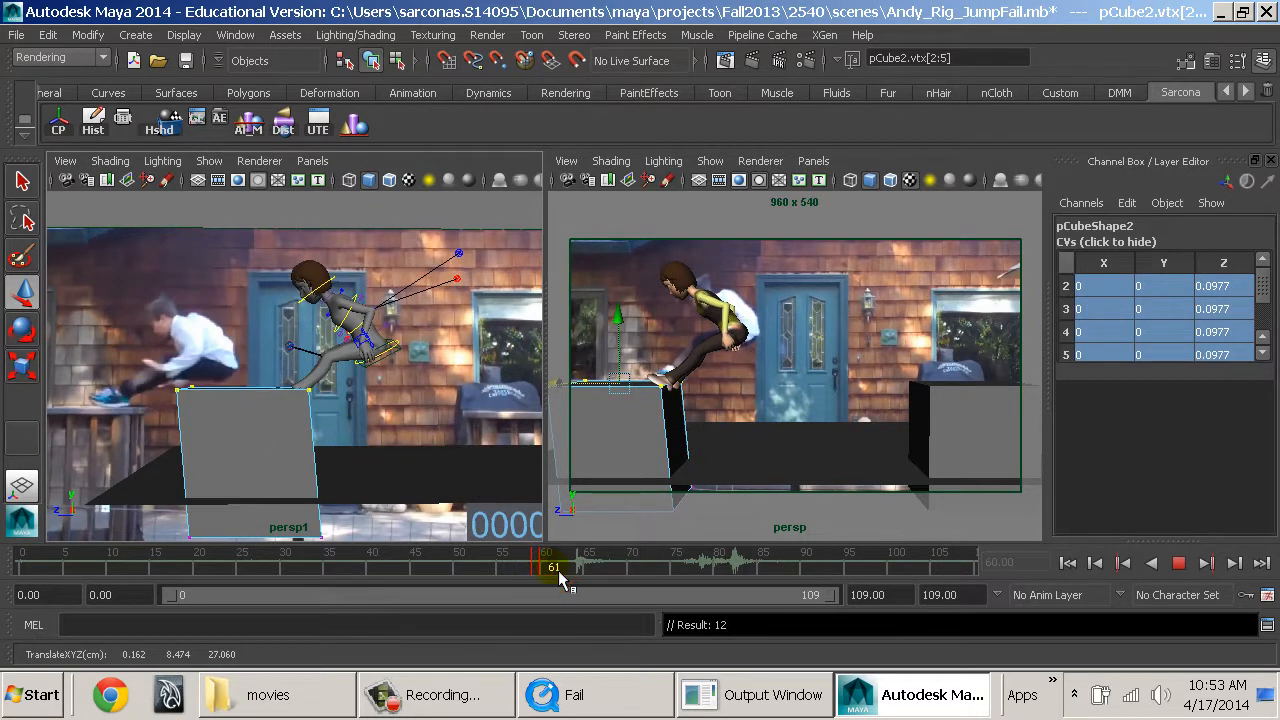
pyautogui.click(563, 568)
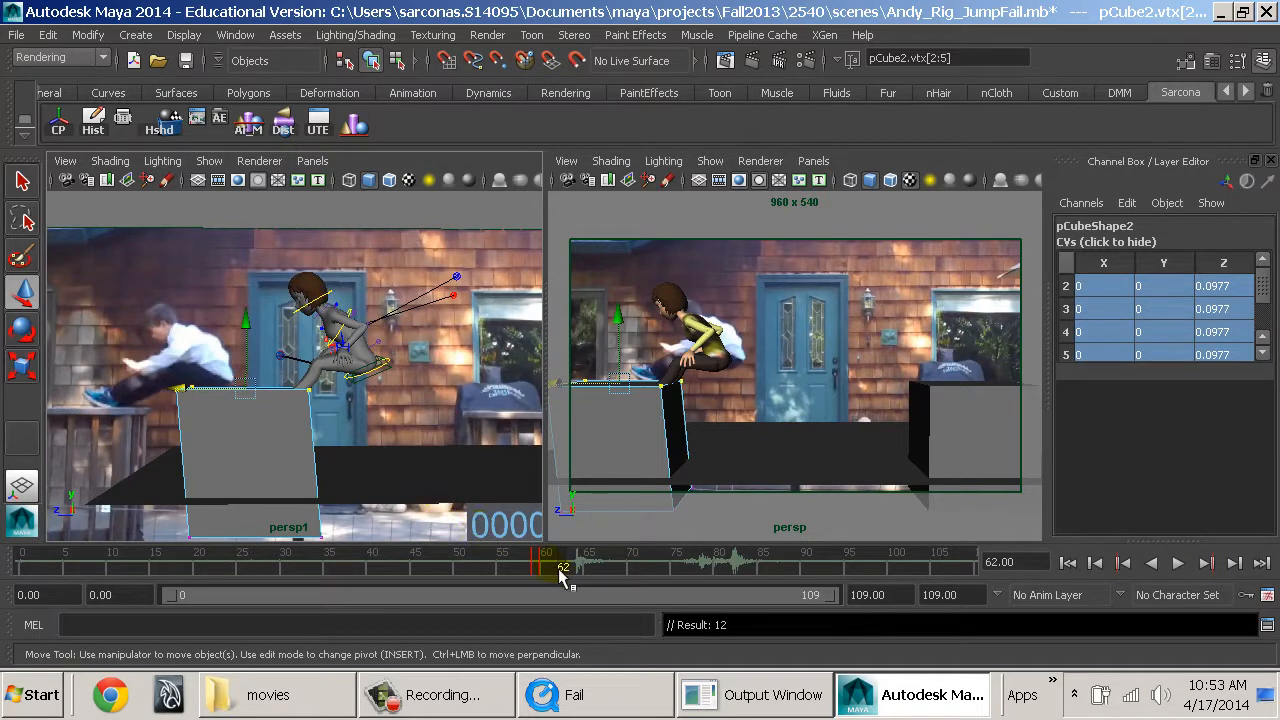
pyautogui.hotkey('alt', 'v')
pyautogui.click(578, 571)
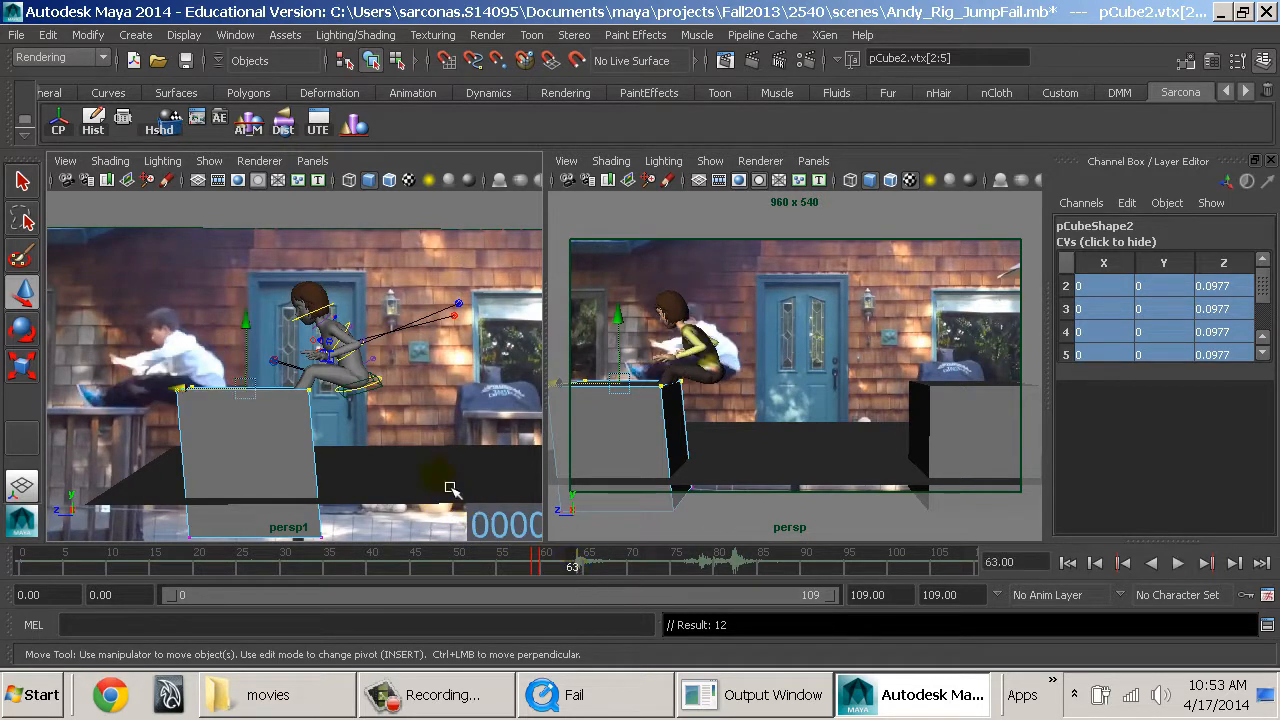
pyautogui.moveTo(449, 486); pyautogui.dragTo(461, 484, button='middle')
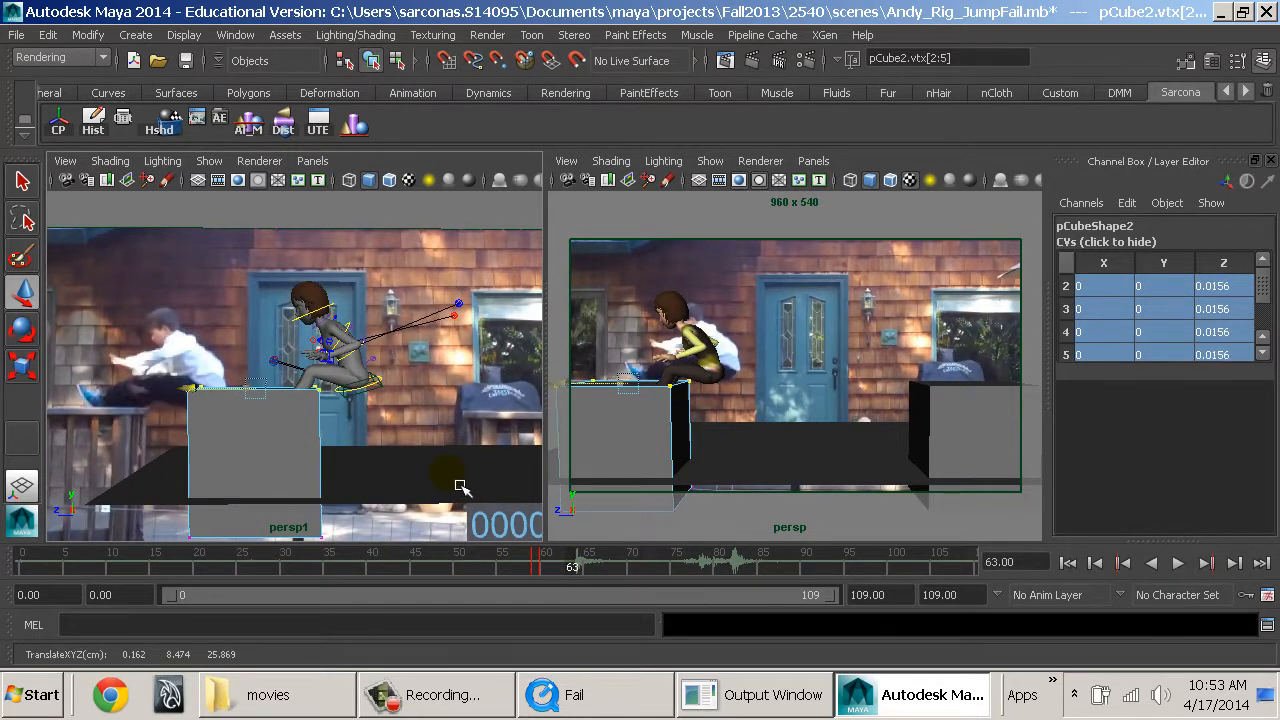
pyautogui.click(1219, 270)
pyautogui.write('0')
pyautogui.press('Return')
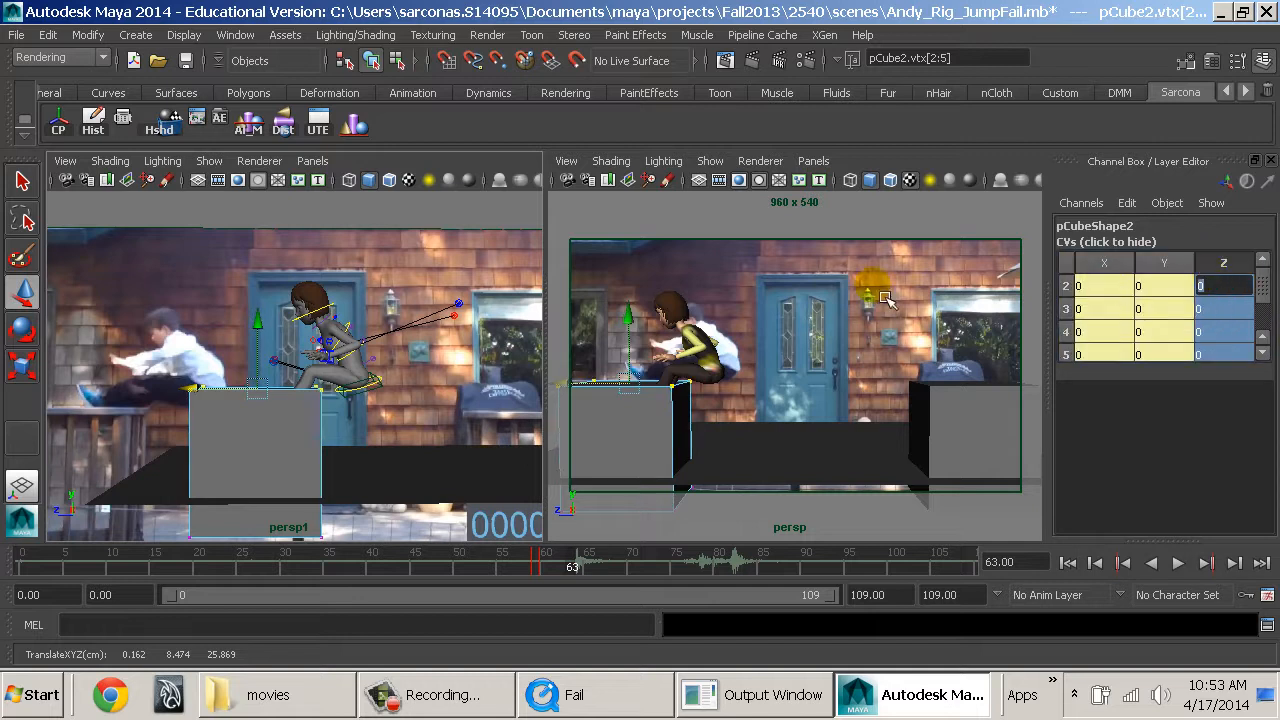
pyautogui.click(470, 164)
pyautogui.press('s')
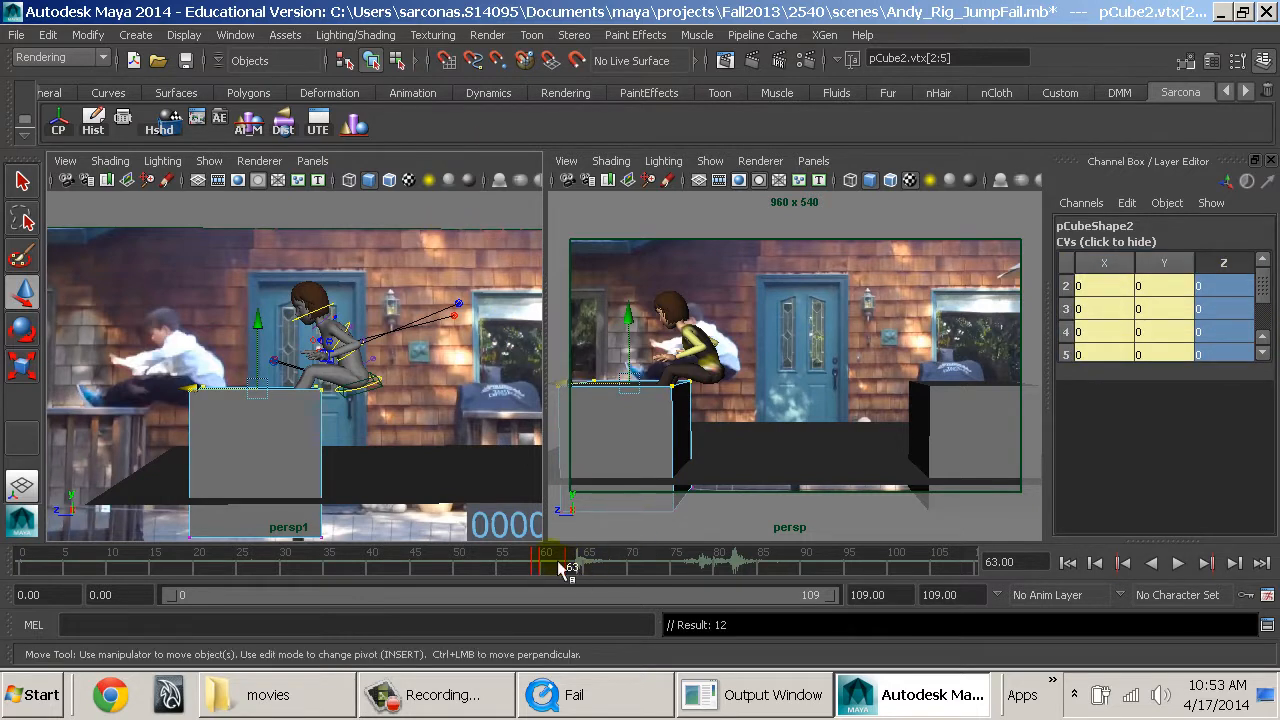
# Wobble and key the landing block's top vertices at CV Z 0.0328 on frame 66, -0.00853 on frame 65 and 0.0493 on frame 68.
pyautogui.hotkey('alt', 'v')
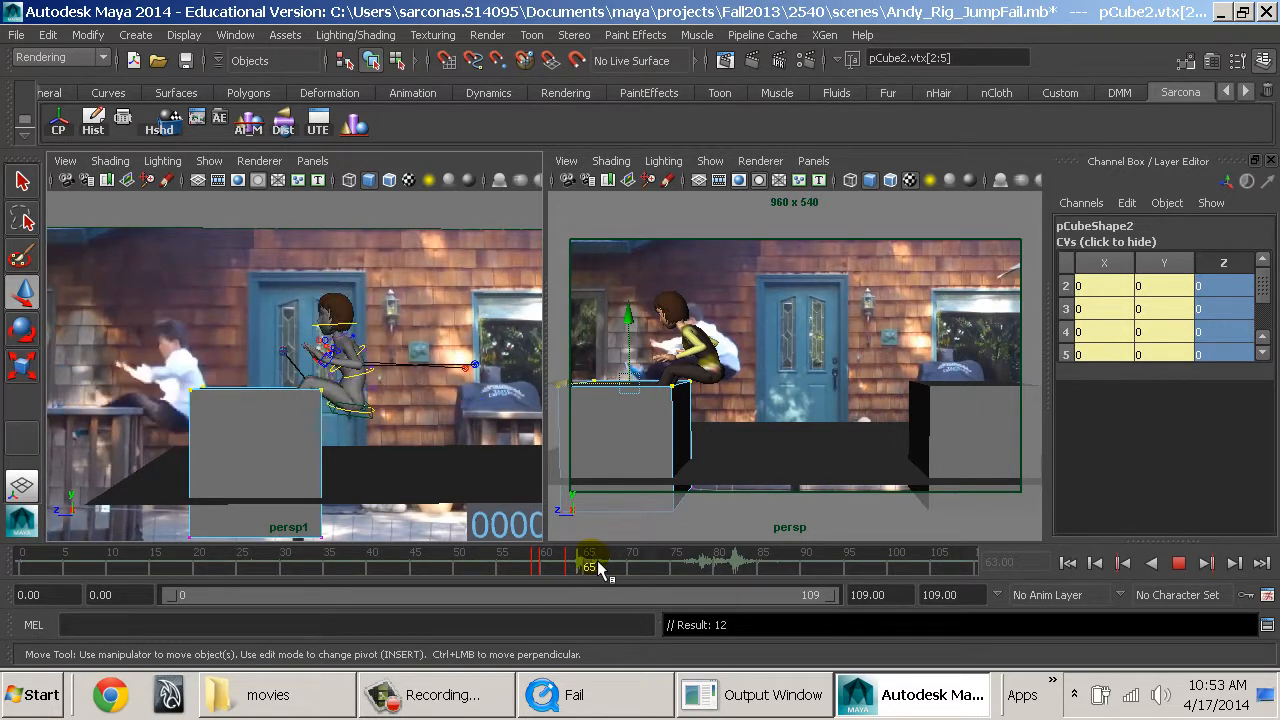
pyautogui.moveTo(399, 446); pyautogui.dragTo(394, 449, button='middle')
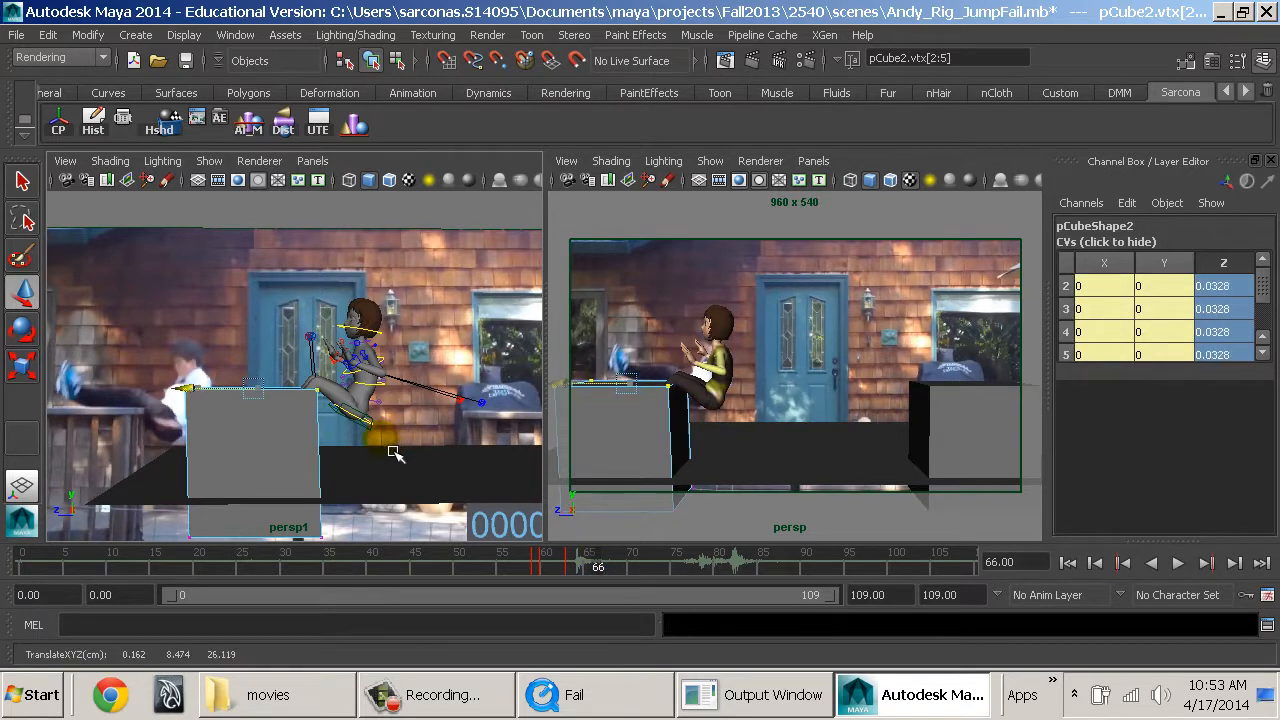
pyautogui.click(594, 570)
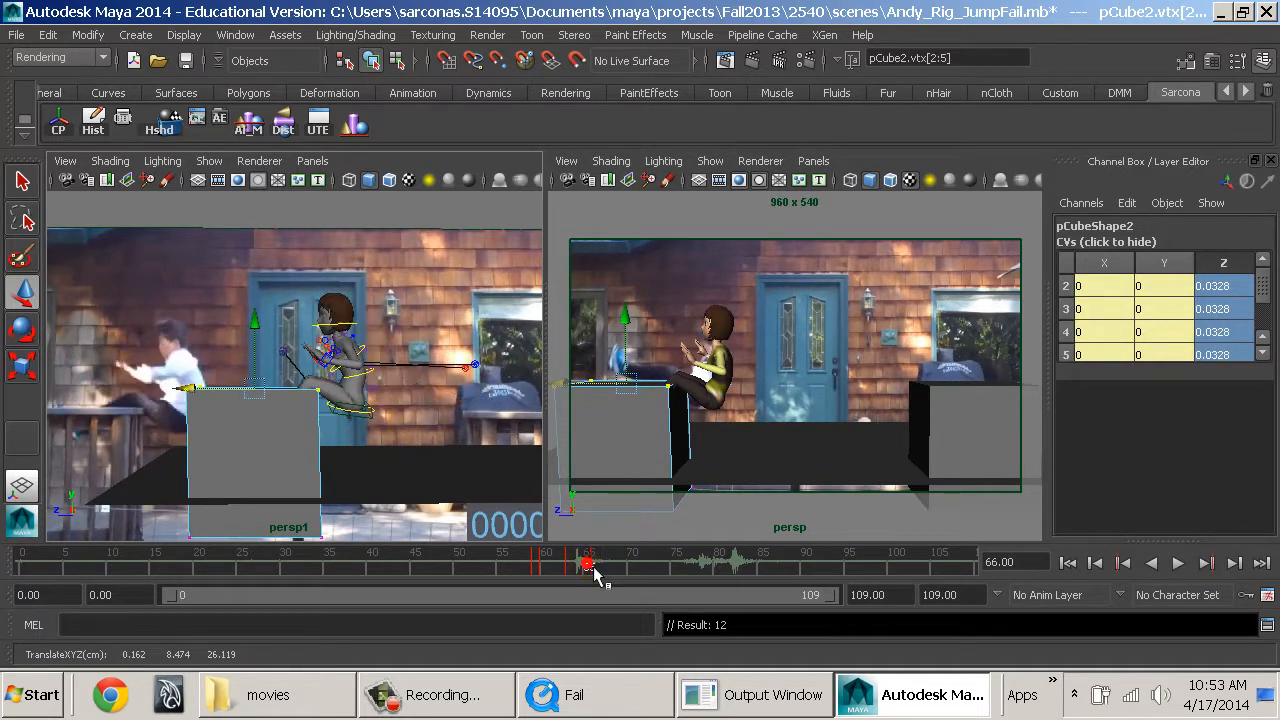
pyautogui.moveTo(400, 463); pyautogui.dragTo(403, 465, button='middle')
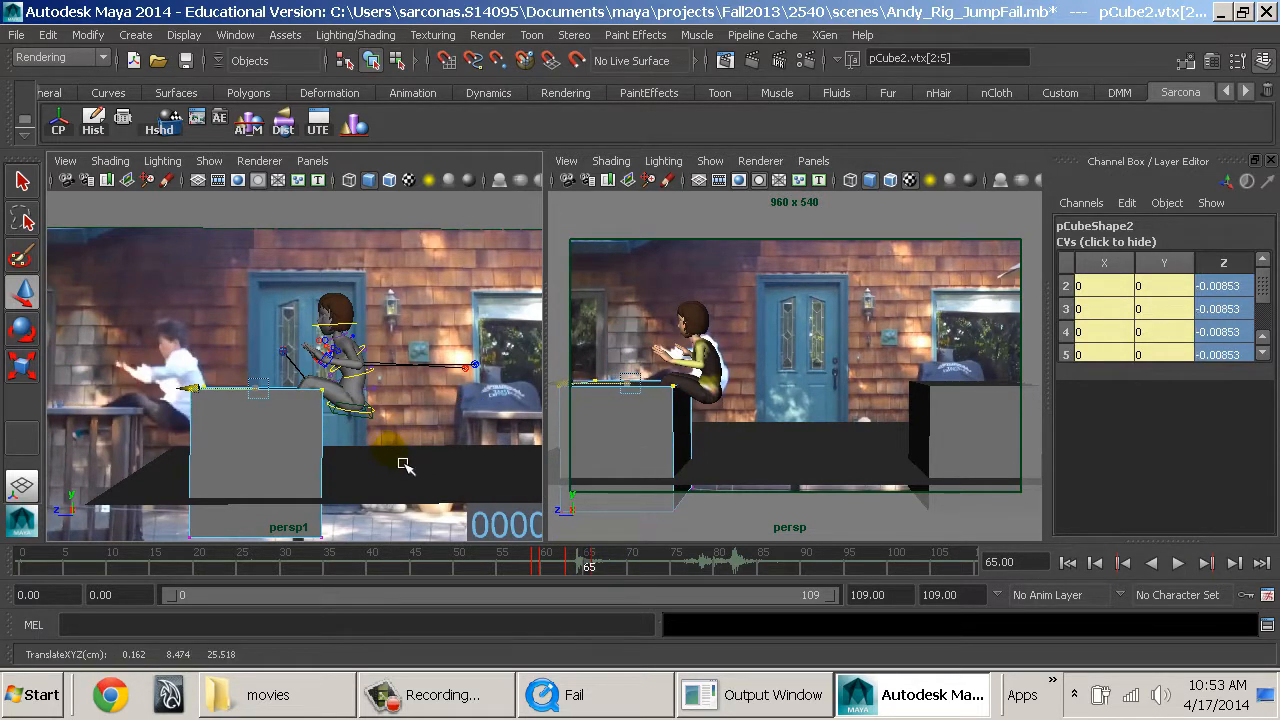
pyautogui.moveTo(585, 565); pyautogui.dragTo(621, 567)
pyautogui.moveTo(380, 490); pyautogui.dragTo(383, 494, button='middle')
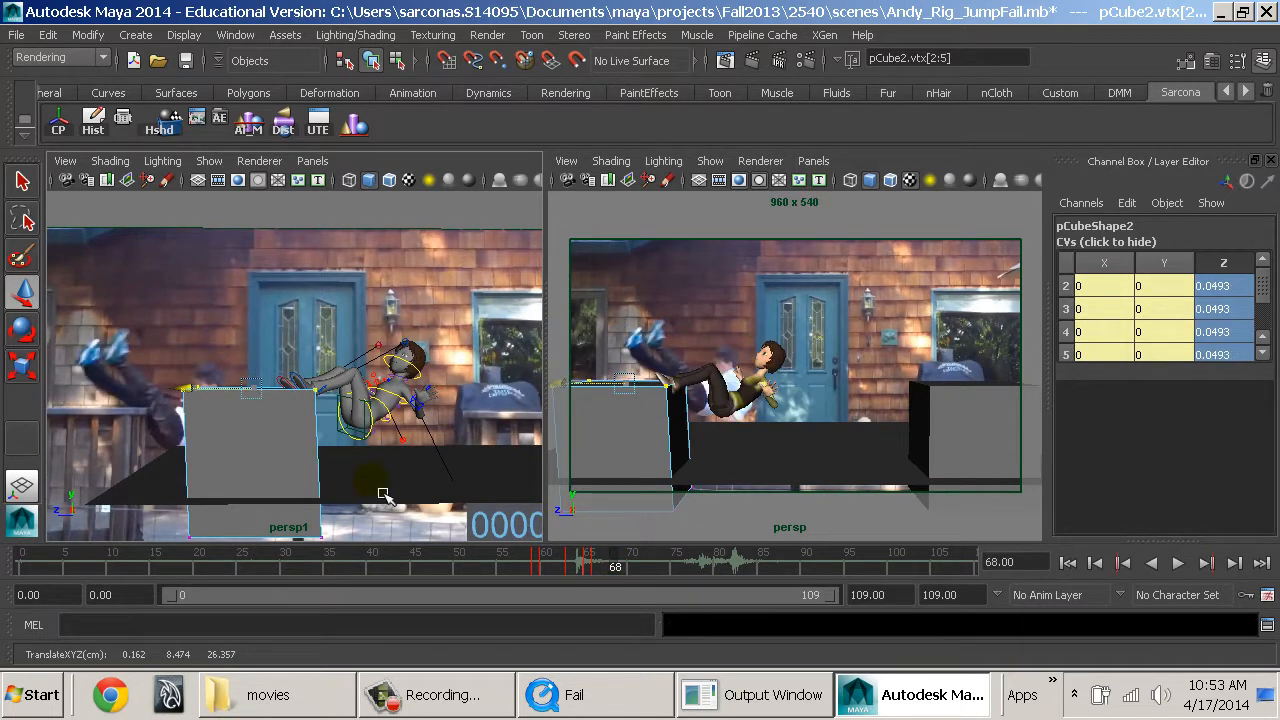
# Make Andy the active character set, then return the landing block to object mode and deselect it.
pyautogui.moveTo(617, 566); pyautogui.dragTo(655, 572)
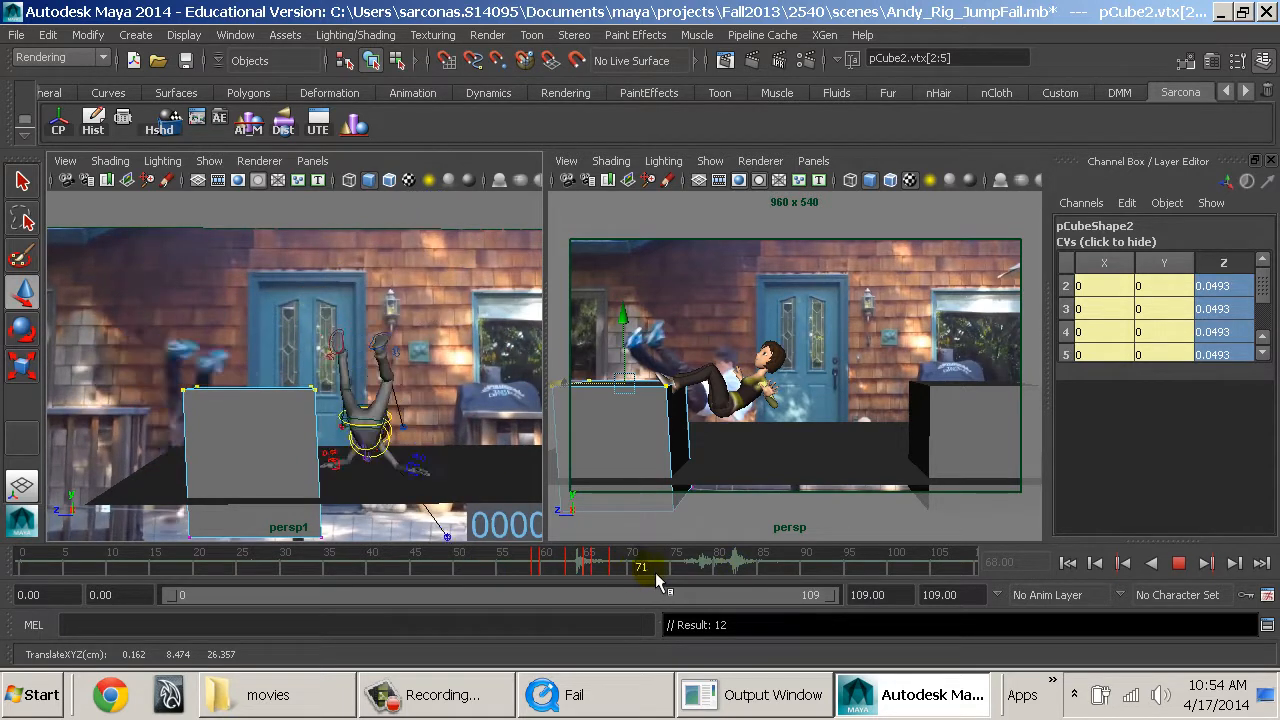
pyautogui.click(572, 566)
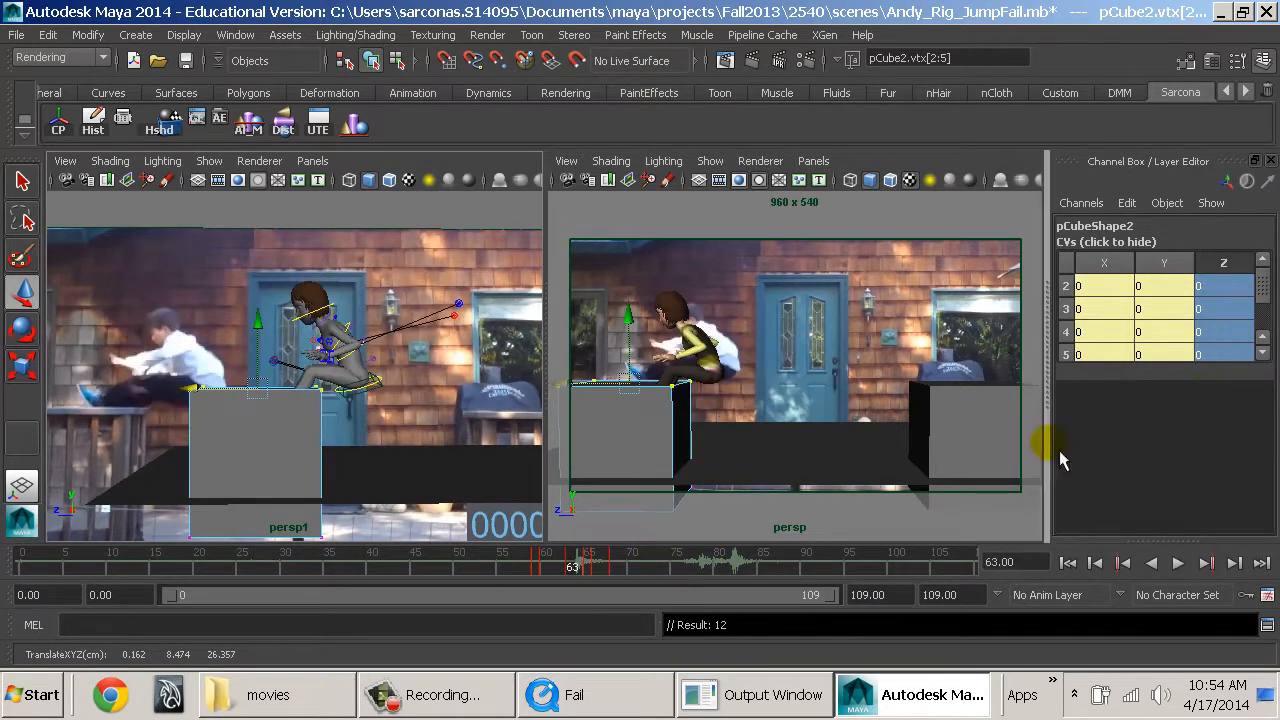
pyautogui.click(1160, 597)
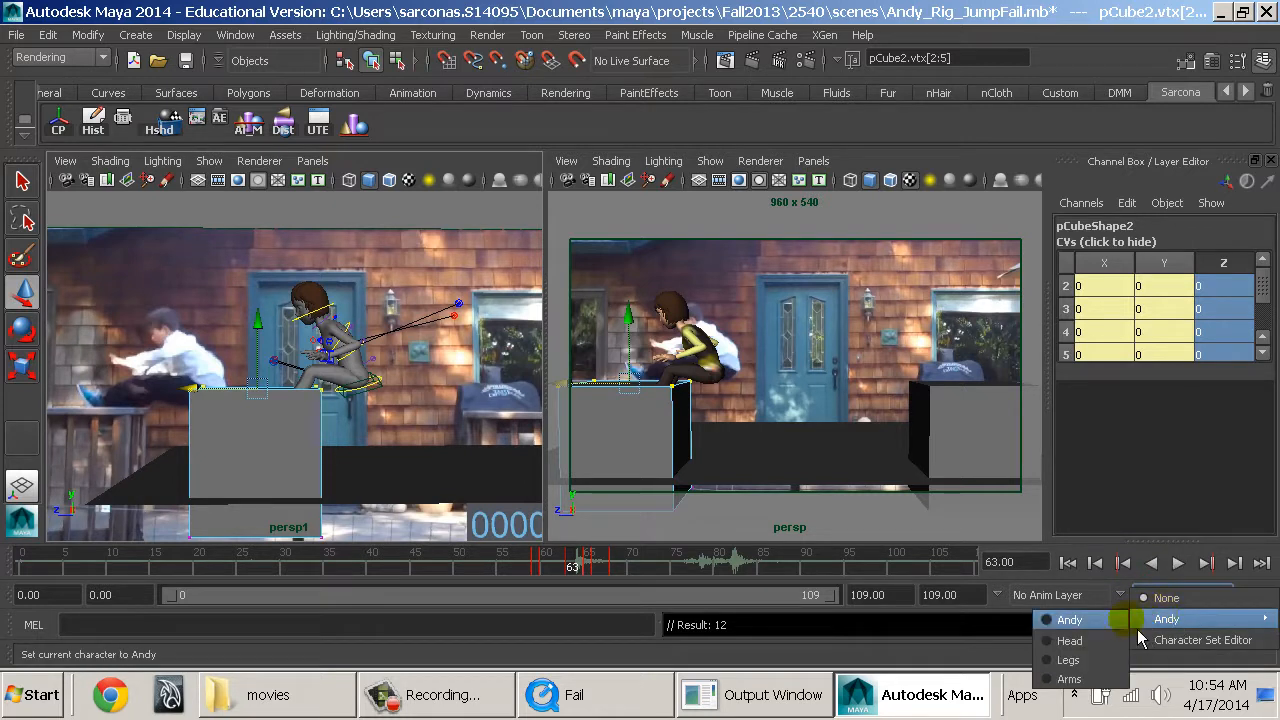
pyautogui.click(1126, 619)
pyautogui.click(275, 451)
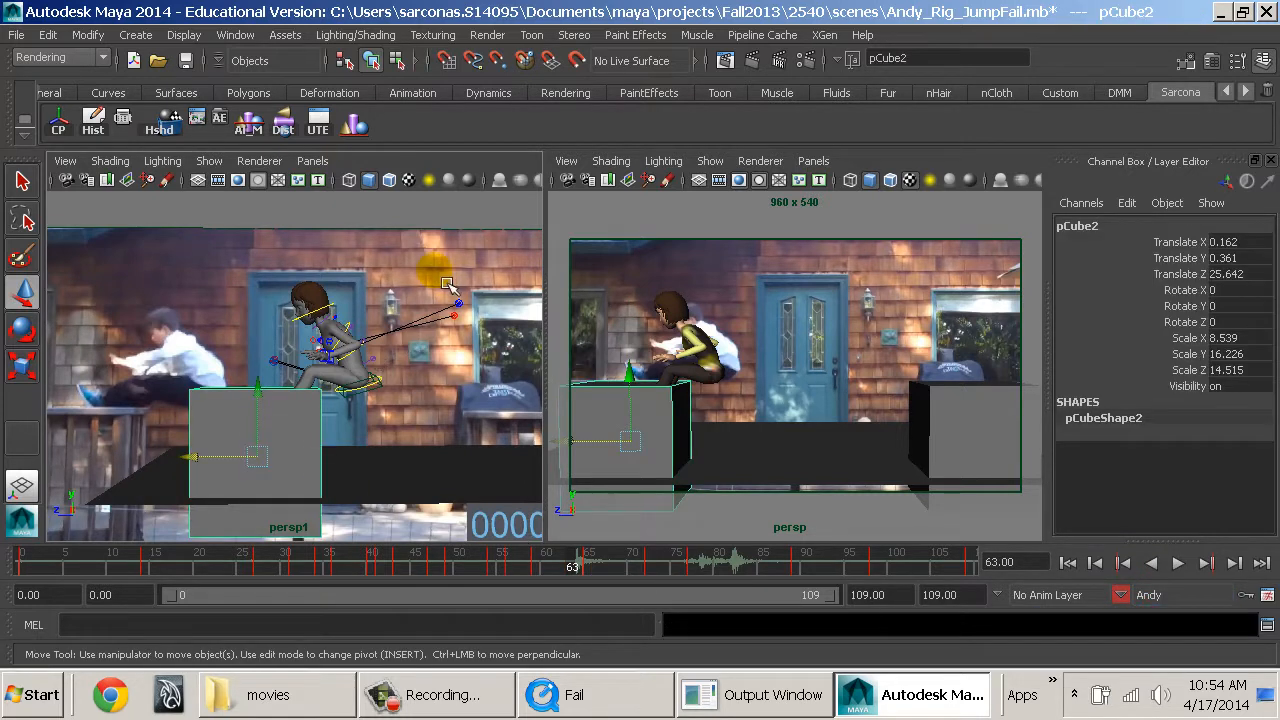
pyautogui.click(438, 217)
# At frame 62 in wireframe, raise Andy's leg IK controls to Translate Y -0.004 so the feet sit on the landing block.
pyautogui.moveTo(549, 567)
pyautogui.mouseDown()
pyautogui.moveTo(535, 571)
pyautogui.moveTo(563, 570)
pyautogui.mouseUp()
pyautogui.press('4')
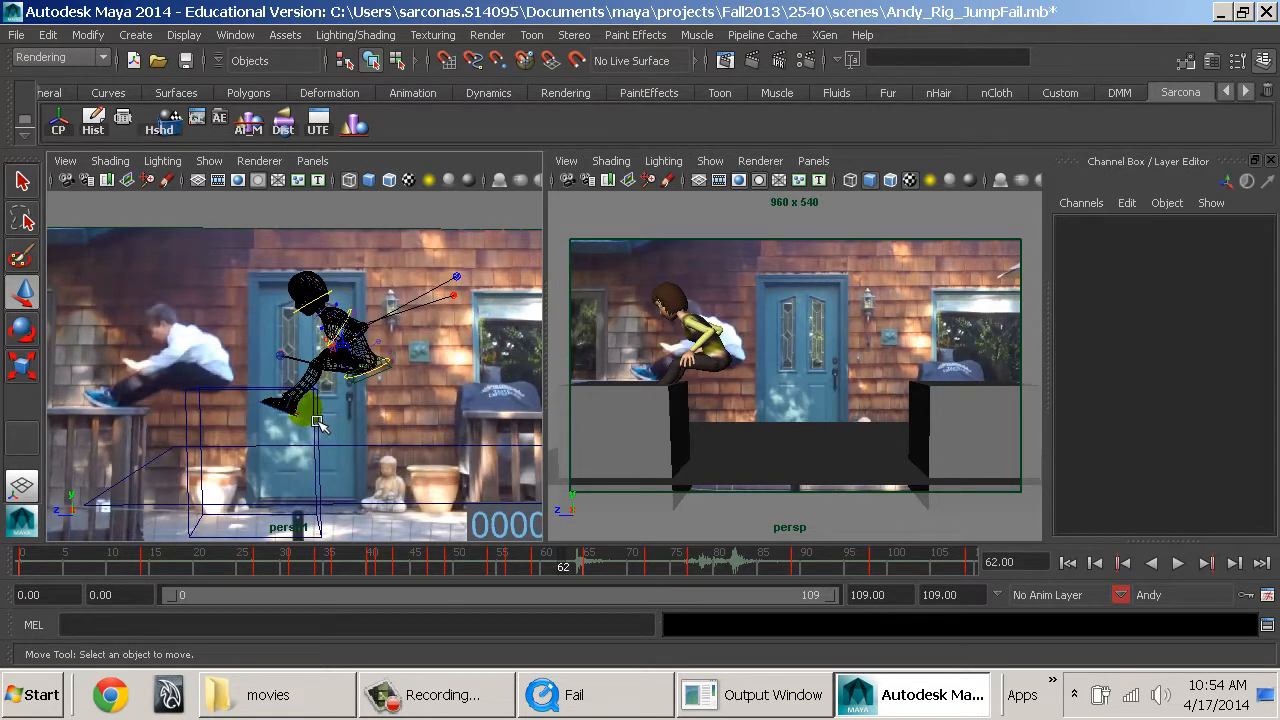
pyautogui.moveTo(555, 570)
pyautogui.mouseDown()
pyautogui.moveTo(538, 570)
pyautogui.moveTo(565, 572)
pyautogui.mouseUp()
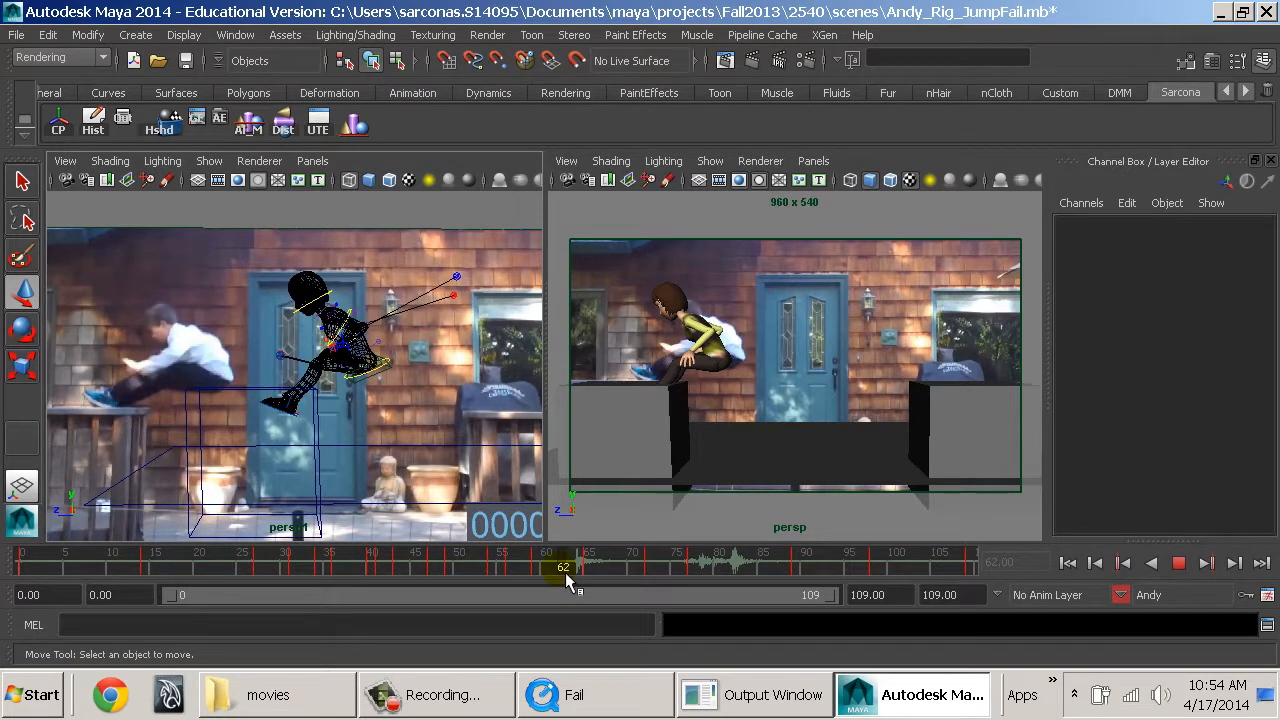
pyautogui.moveTo(565, 572); pyautogui.dragTo(563, 572)
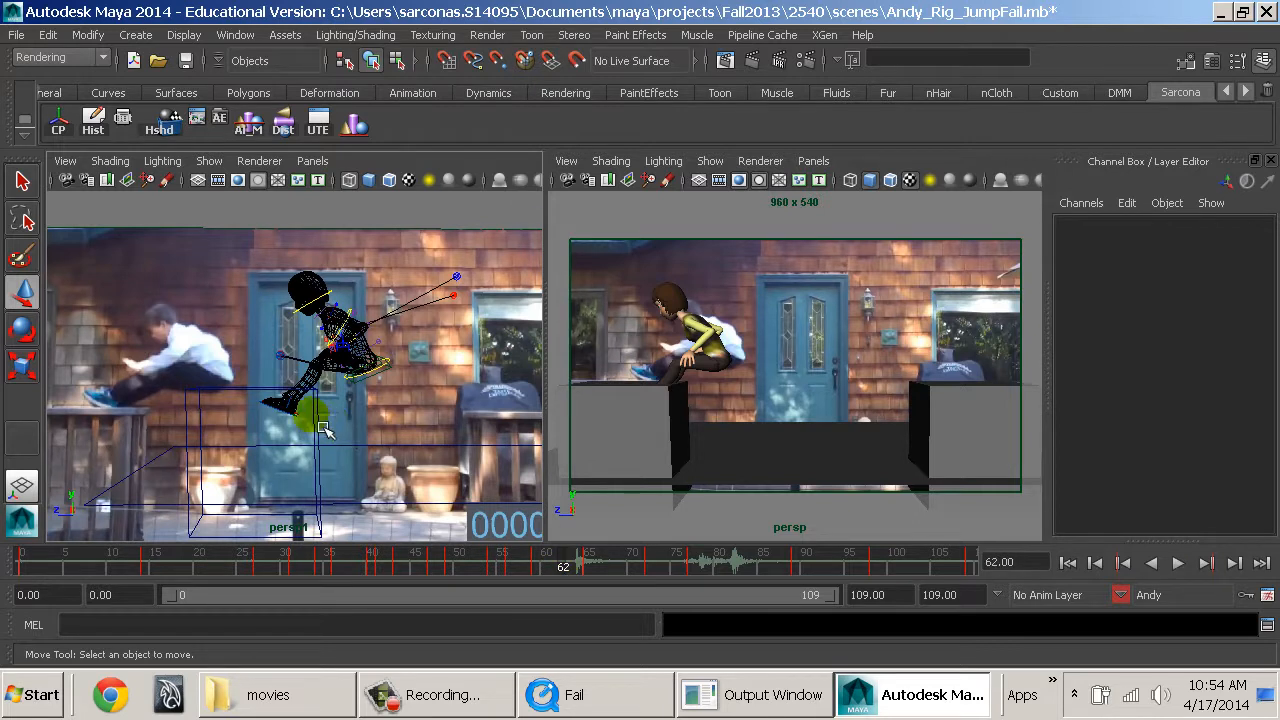
pyautogui.click(309, 445)
pyautogui.moveTo(304, 372); pyautogui.dragTo(296, 325)
pyautogui.hotkey('ctrl', 'z')
pyautogui.click(320, 422)
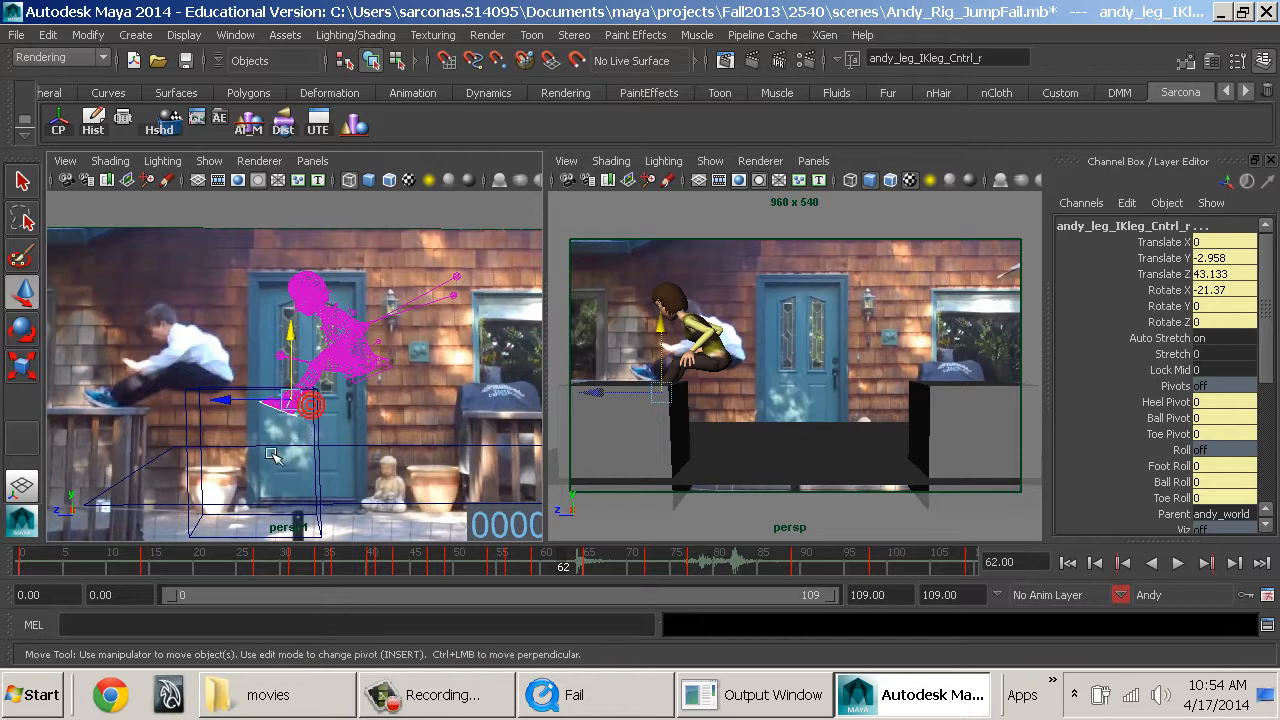
pyautogui.moveTo(303, 386); pyautogui.dragTo(313, 363)
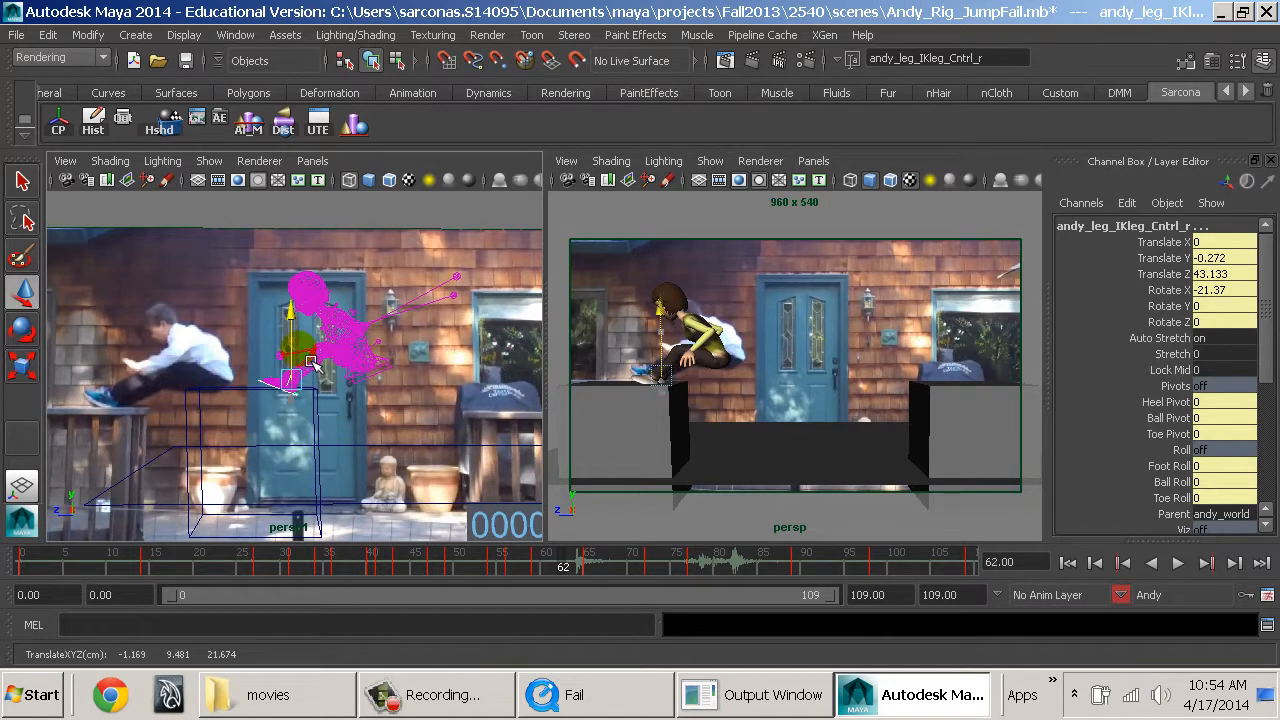
# Tilt Andy's feet to Rotate X -45.203, slide them forward to Translate Z 45.007, and restore the shaded view.
pyautogui.press('e')
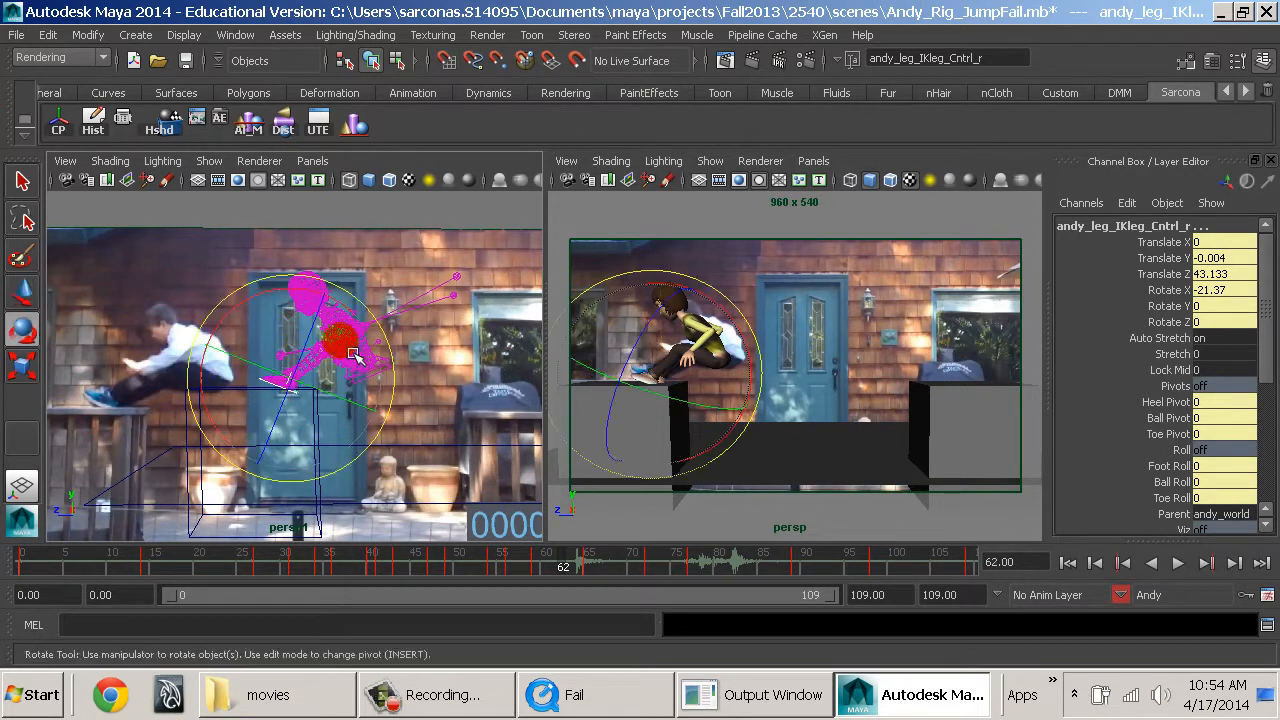
pyautogui.moveTo(360, 324); pyautogui.dragTo(415, 358)
pyautogui.press('w')
pyautogui.moveTo(322, 390); pyautogui.dragTo(254, 390)
pyautogui.press('5')
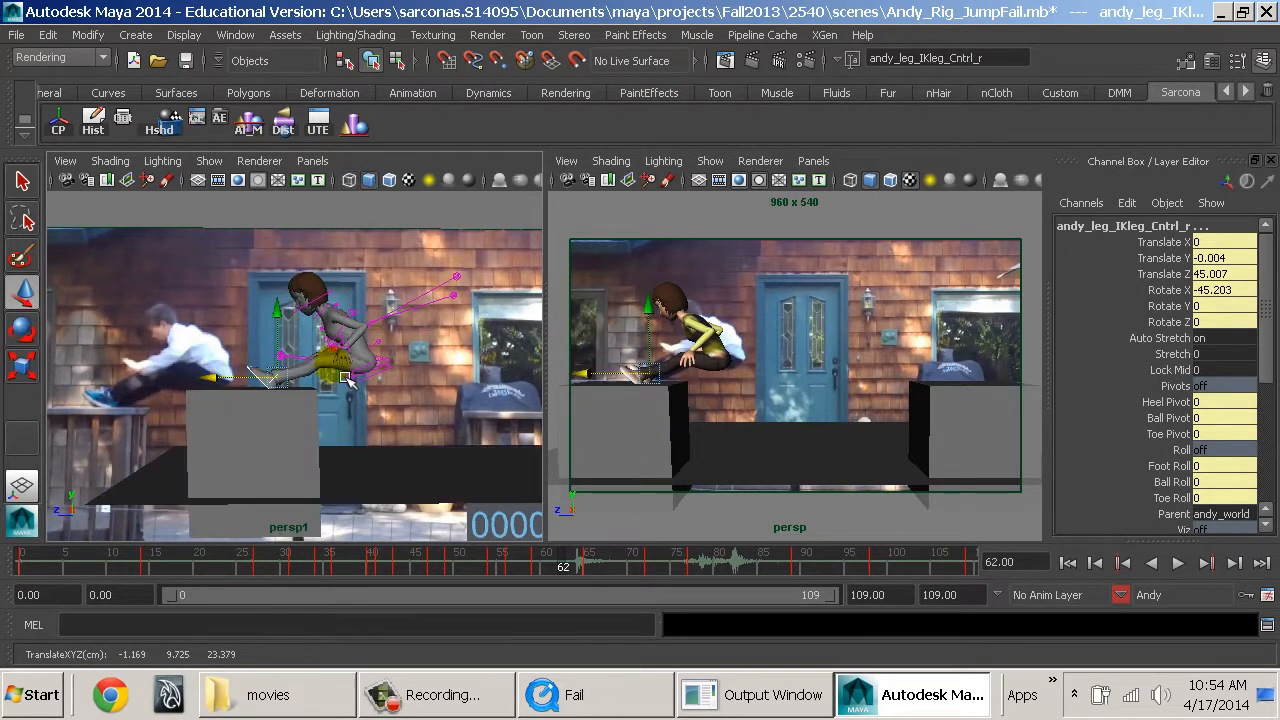
# Select Andy's left hand IK control, turn the hand, and move it forward over the thighs.
pyautogui.keyDown('alt'); pyautogui.moveTo(350, 374); pyautogui.dragTo(380, 396); pyautogui.keyUp('alt')
pyautogui.keyDown('alt'); pyautogui.moveTo(380, 396); pyautogui.dragTo(438, 326, button='right'); pyautogui.keyUp('alt')
pyautogui.click(465, 320)
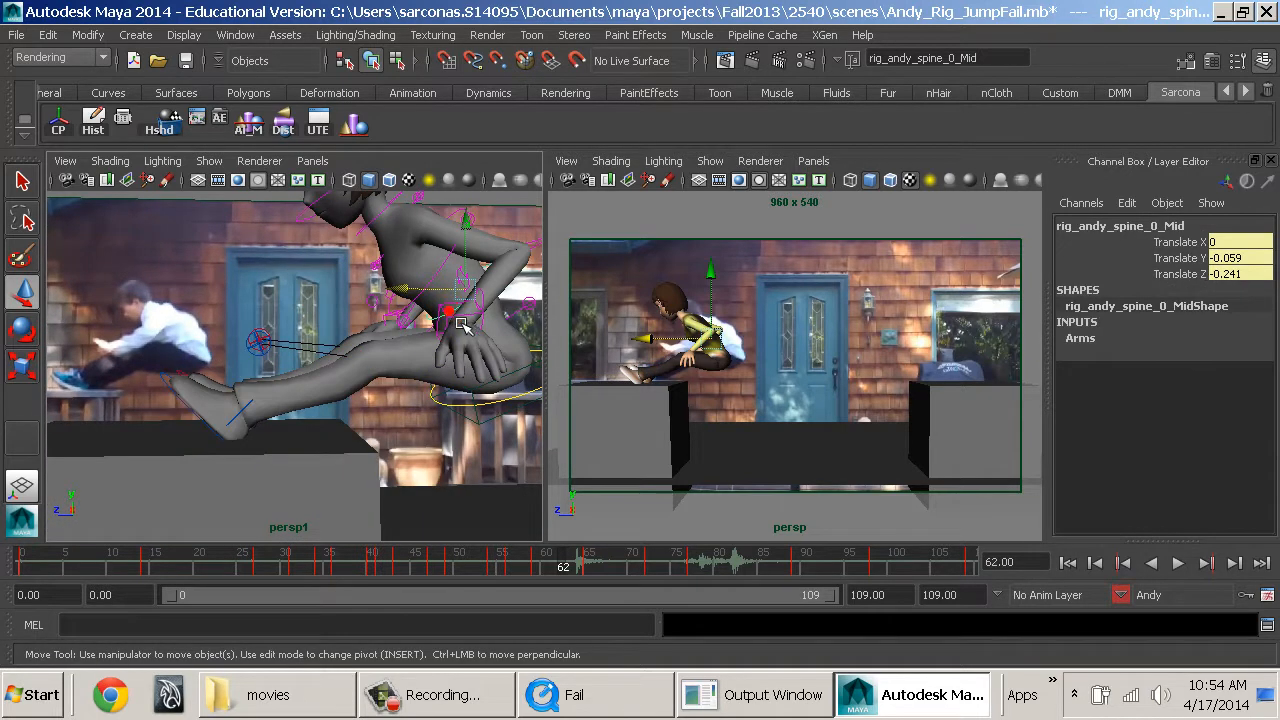
pyautogui.click(466, 343)
pyautogui.press('e')
pyautogui.moveTo(455, 384); pyautogui.dragTo(474, 415)
pyautogui.press('w')
pyautogui.moveTo(516, 479); pyautogui.dragTo(483, 463)
pyautogui.keyDown('alt'); pyautogui.moveTo(483, 463); pyautogui.dragTo(427, 448); pyautogui.keyUp('alt')
# Rotate Andy's left hand palm forward, to about -272.2, -199.05 and 263.26 degrees in X, Y and Z, and deselect it.
pyautogui.press('e')
pyautogui.moveTo(409, 354); pyautogui.dragTo(570, 460)
pyautogui.keyDown('alt'); pyautogui.moveTo(455, 440); pyautogui.dragTo(527, 414); pyautogui.keyUp('alt')
pyautogui.keyDown('alt'); pyautogui.moveTo(527, 414); pyautogui.dragTo(456, 454, button='middle'); pyautogui.keyUp('alt')
pyautogui.moveTo(460, 408); pyautogui.dragTo(437, 391)
pyautogui.press('w')
pyautogui.click(266, 380)
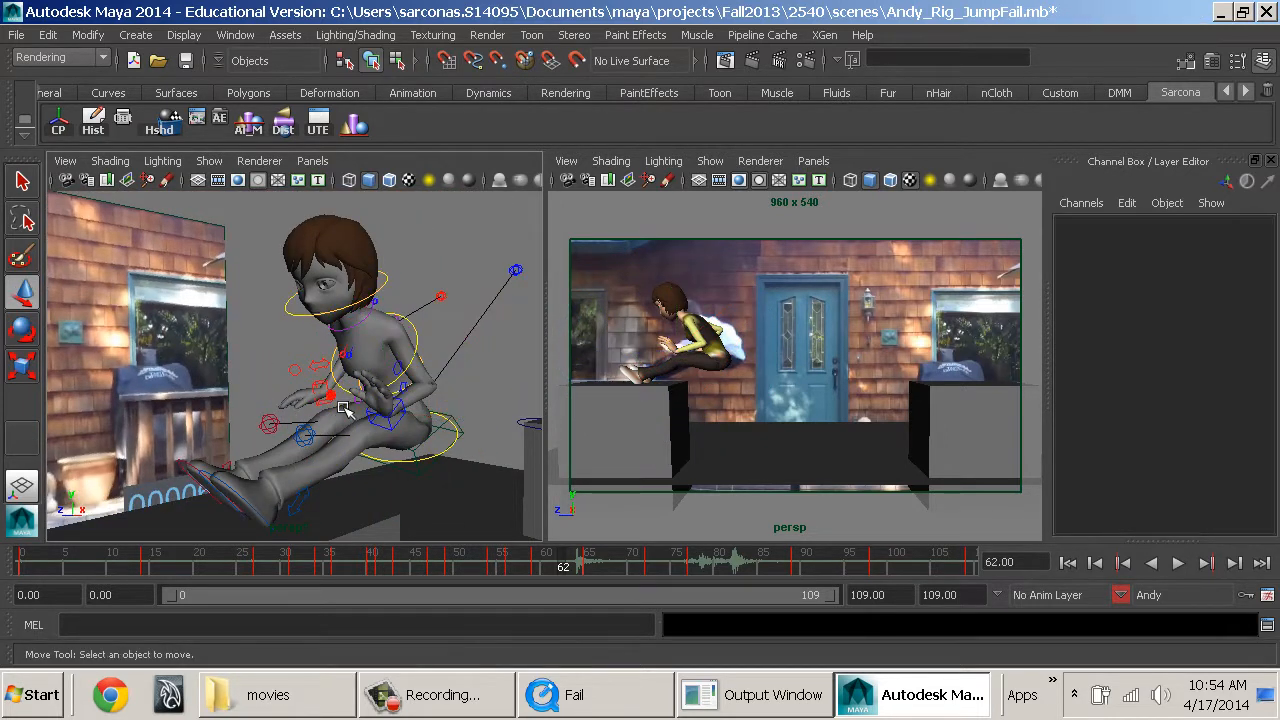
# Rotate Andy's right hand to -100.338, -44.636 and 87.33 degrees, and move it over the legs at Translate Y 0.091, Z -5.494.
pyautogui.click(324, 391)
pyautogui.press('e')
pyautogui.keyDown('alt'); pyautogui.moveTo(311, 438); pyautogui.dragTo(515, 472); pyautogui.keyUp('alt')
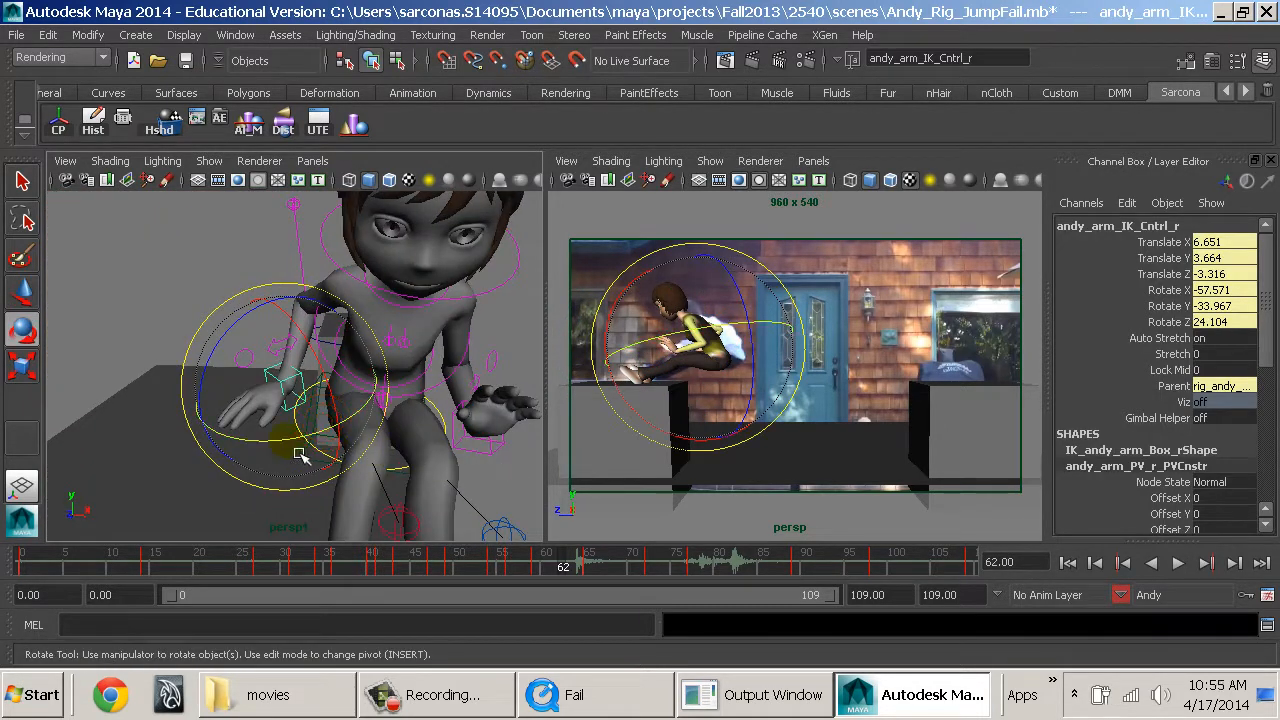
pyautogui.moveTo(298, 453); pyautogui.dragTo(435, 450)
pyautogui.press('w')
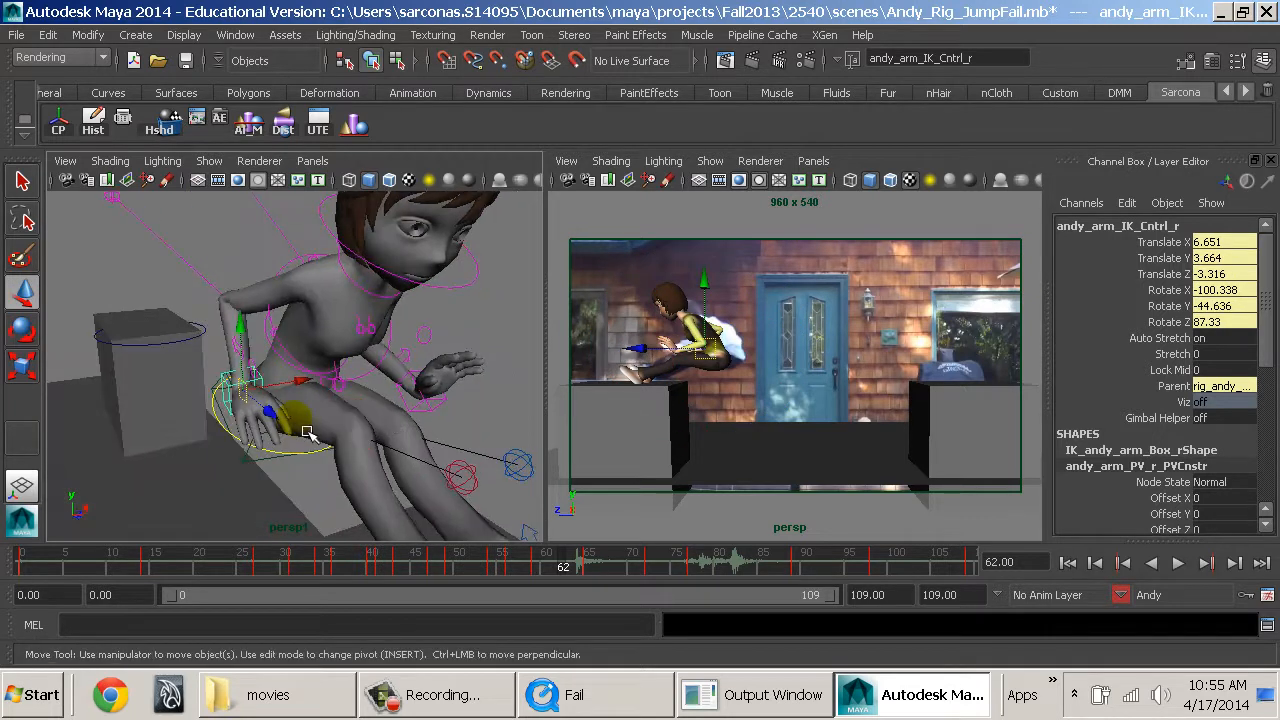
pyautogui.moveTo(298, 431); pyautogui.dragTo(338, 449)
pyautogui.keyDown('alt'); pyautogui.moveTo(364, 445); pyautogui.dragTo(457, 423); pyautogui.keyUp('alt')
# Turn Andy's right palm forward to rotation -91.726, 32.52, 88.45 and position the hand at Translate Y 1.005, Z -4.937.
pyautogui.press('e')
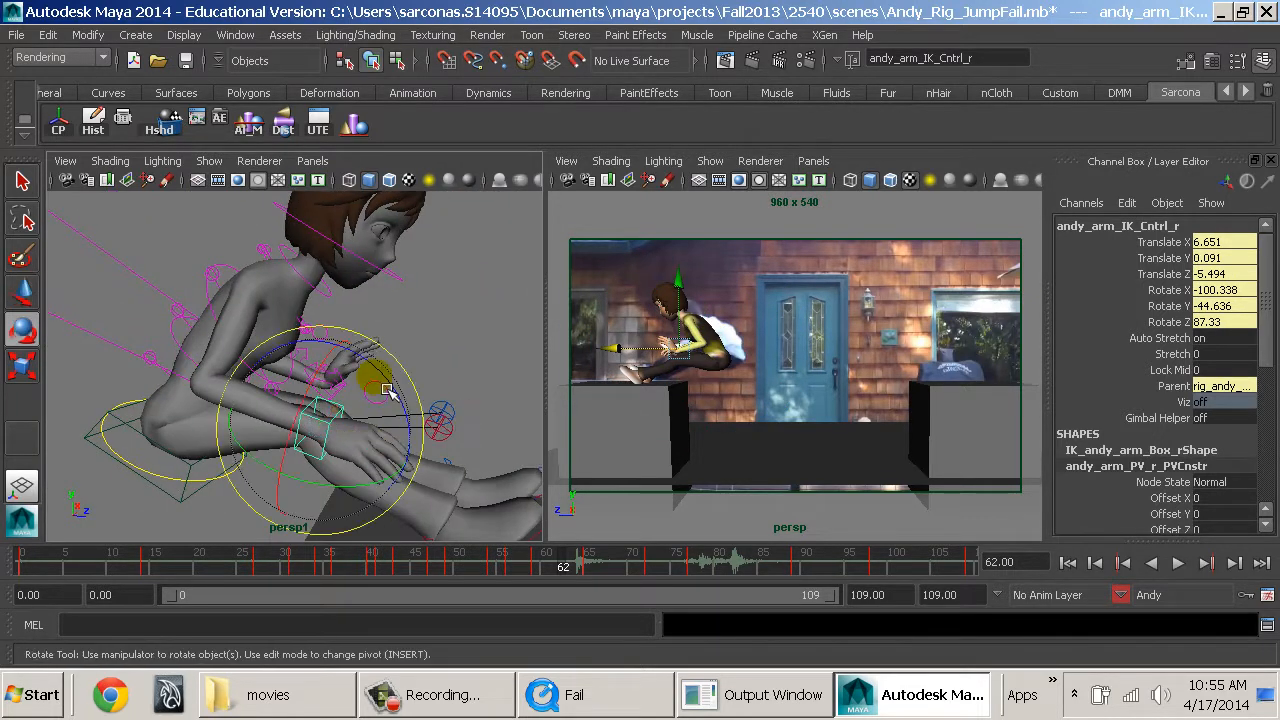
pyautogui.hotkey('ctrl', 'z')
pyautogui.press('w')
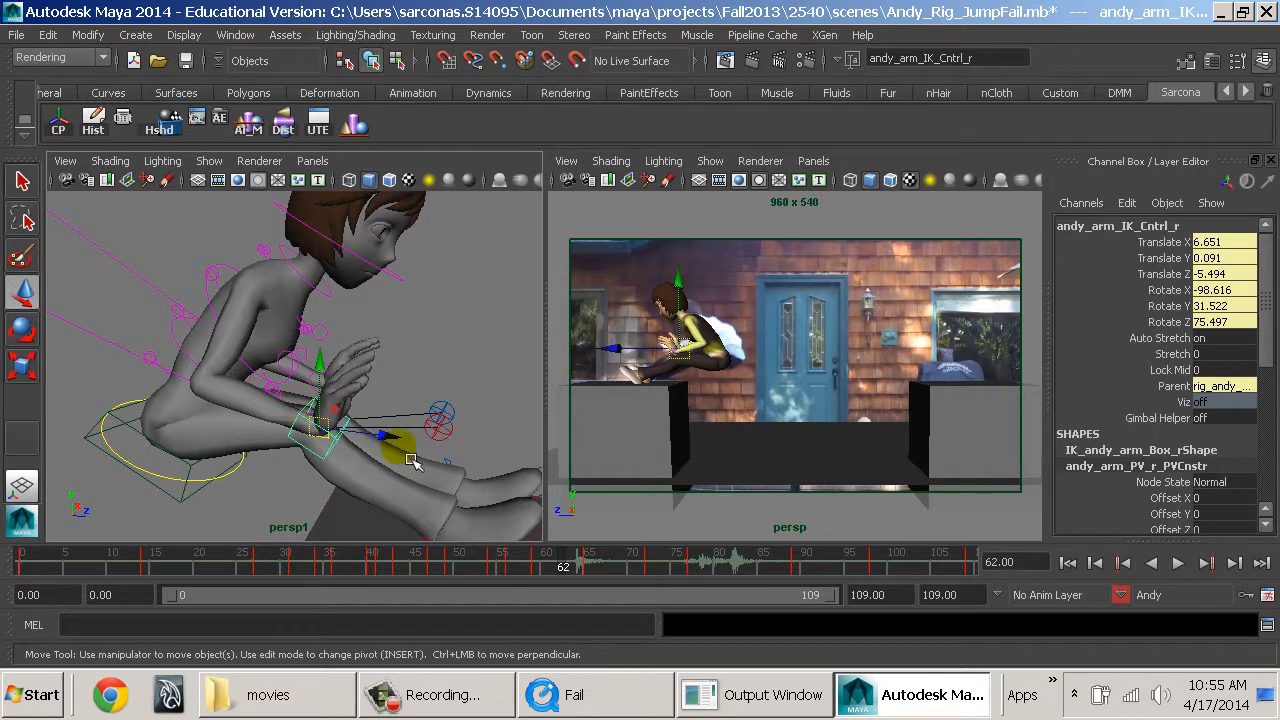
pyautogui.moveTo(387, 437); pyautogui.dragTo(240, 403)
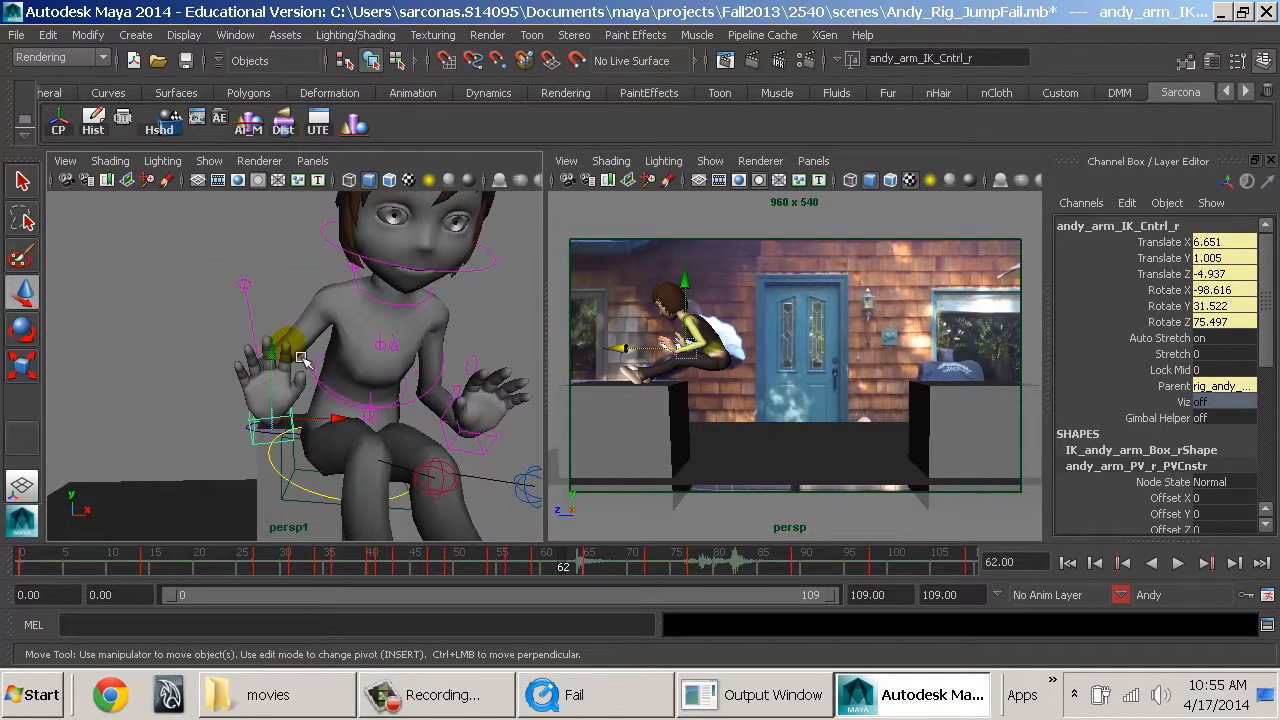
pyautogui.press('e')
pyautogui.moveTo(326, 350); pyautogui.dragTo(337, 363)
pyautogui.keyDown('alt'); pyautogui.moveTo(460, 408); pyautogui.dragTo(385, 440); pyautogui.keyUp('alt')
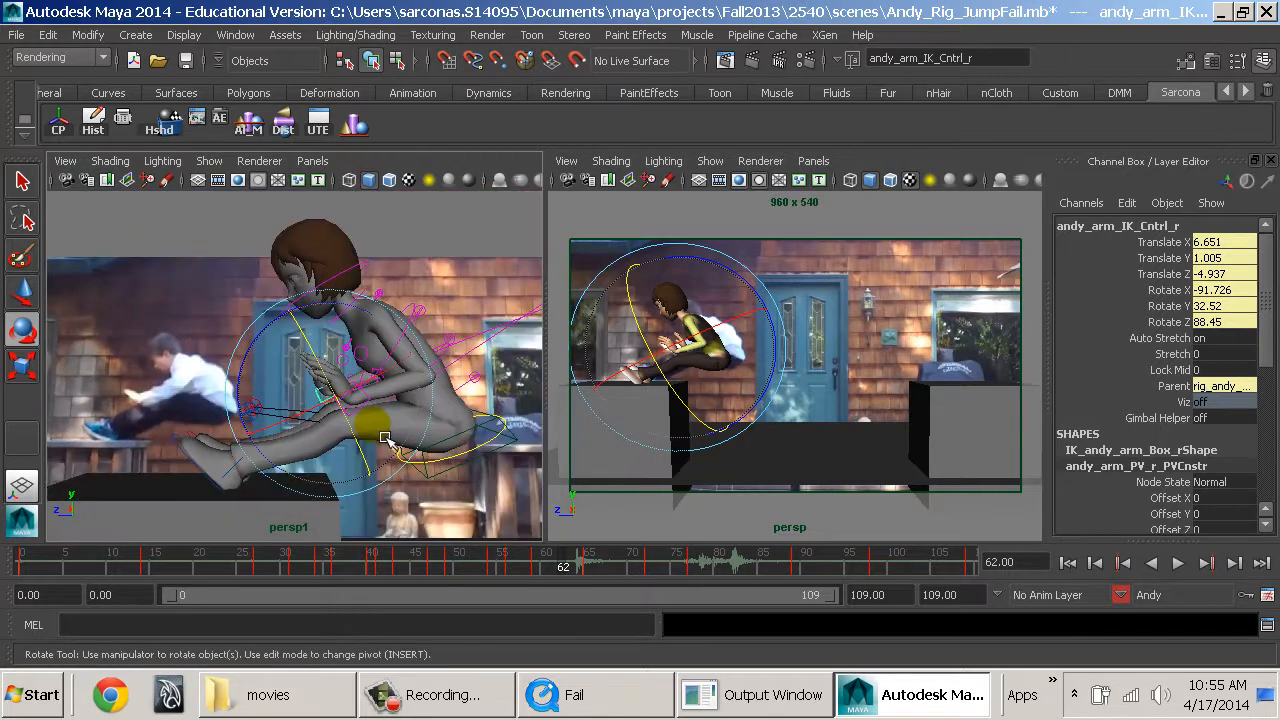
# Select Andy's left hand IK control and slide the hand farther forward along the legs.
pyautogui.press('w')
pyautogui.click(372, 407)
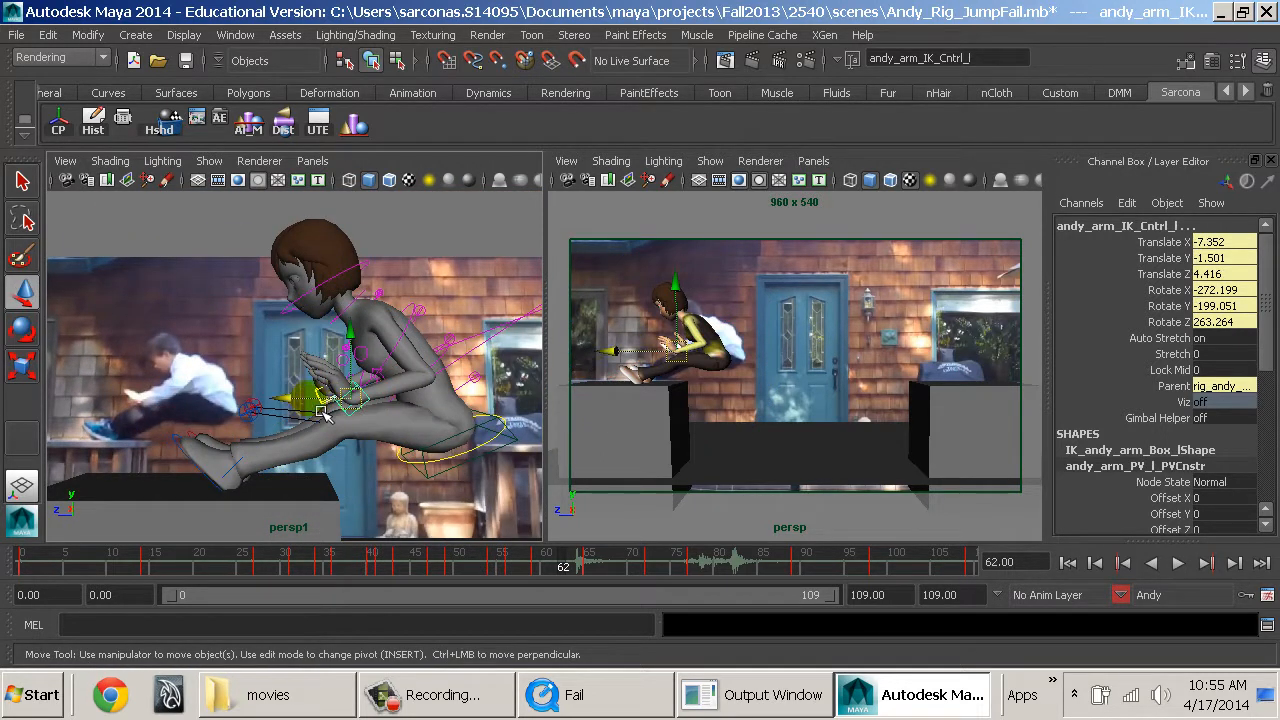
pyautogui.moveTo(321, 411); pyautogui.dragTo(297, 402)
pyautogui.keyDown('alt'); pyautogui.moveTo(452, 432); pyautogui.dragTo(392, 450, button='middle'); pyautogui.keyUp('alt')
# Bend Andy's upper body forward by rotating the spine FK controls to about 22.7 degrees in X.
pyautogui.click(394, 353)
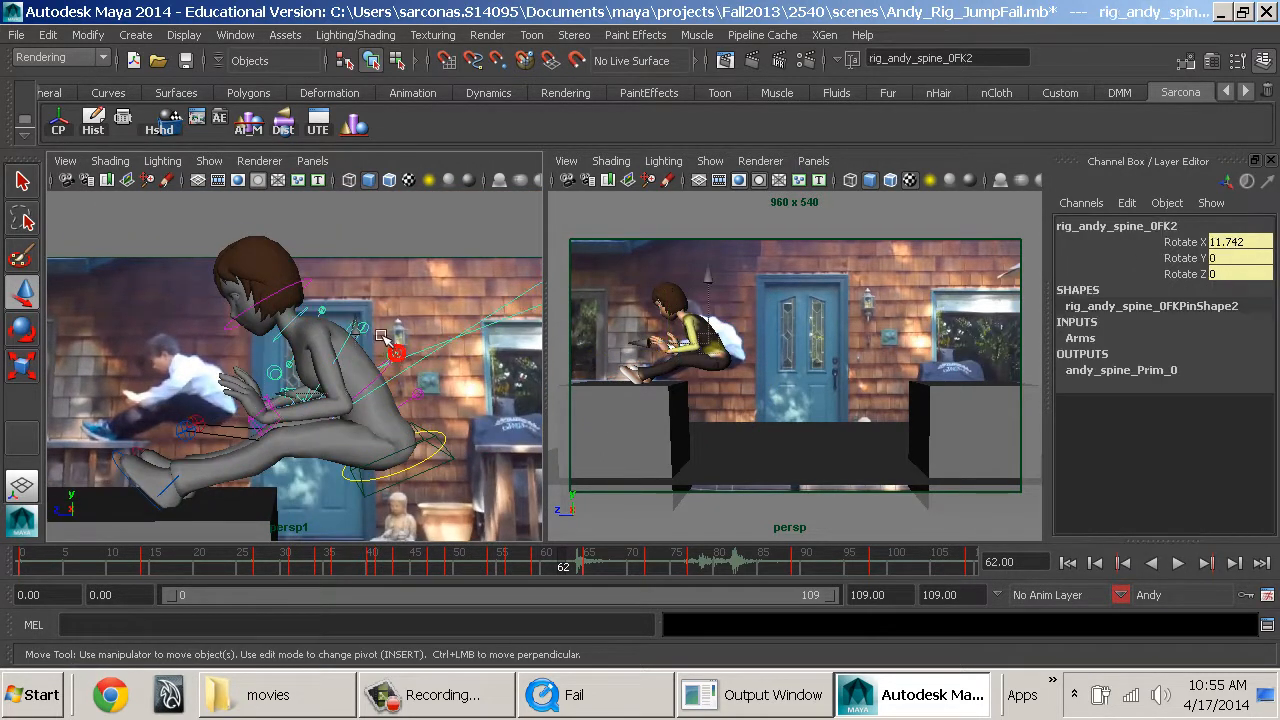
pyautogui.press('e')
pyautogui.moveTo(328, 306); pyautogui.dragTo(314, 308)
pyautogui.press('w')
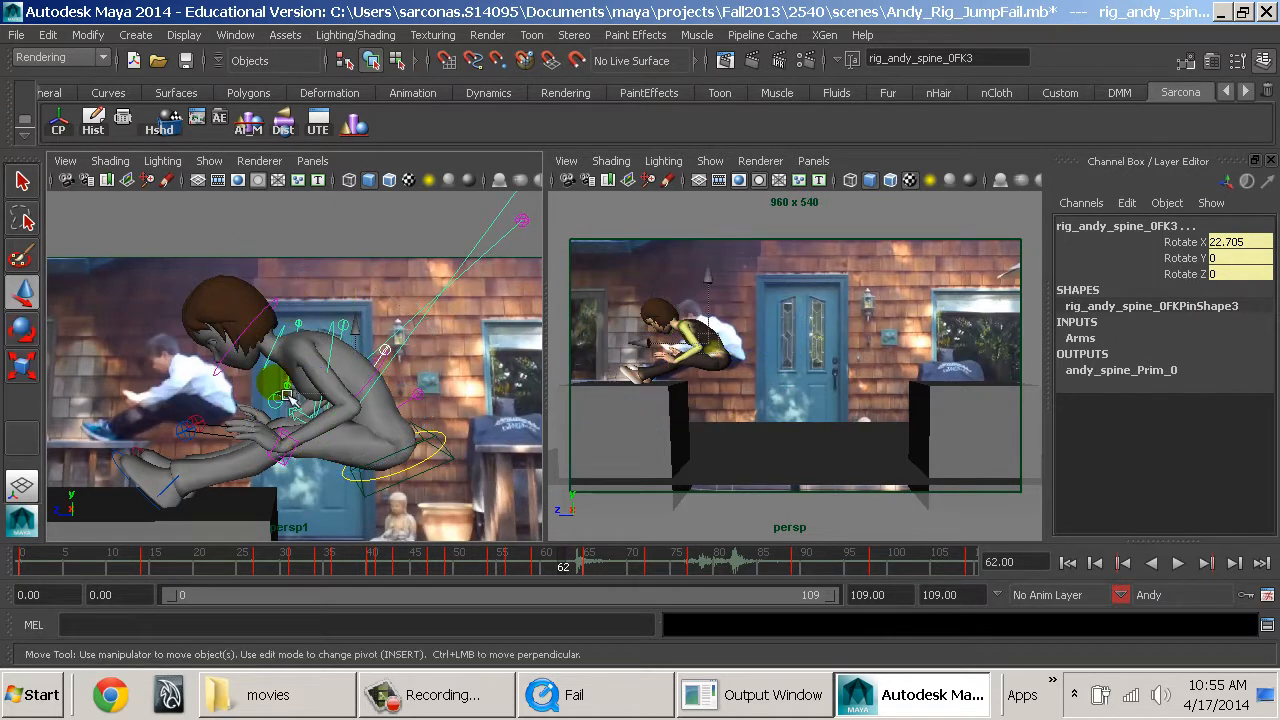
# Slide Andy's right hand IK control forward along the legs to Translate Y -3.043, Z -6.109.
pyautogui.click(284, 457)
pyautogui.keyDown('alt'); pyautogui.moveTo(217, 455); pyautogui.dragTo(425, 473); pyautogui.keyUp('alt')
pyautogui.click(245, 466)
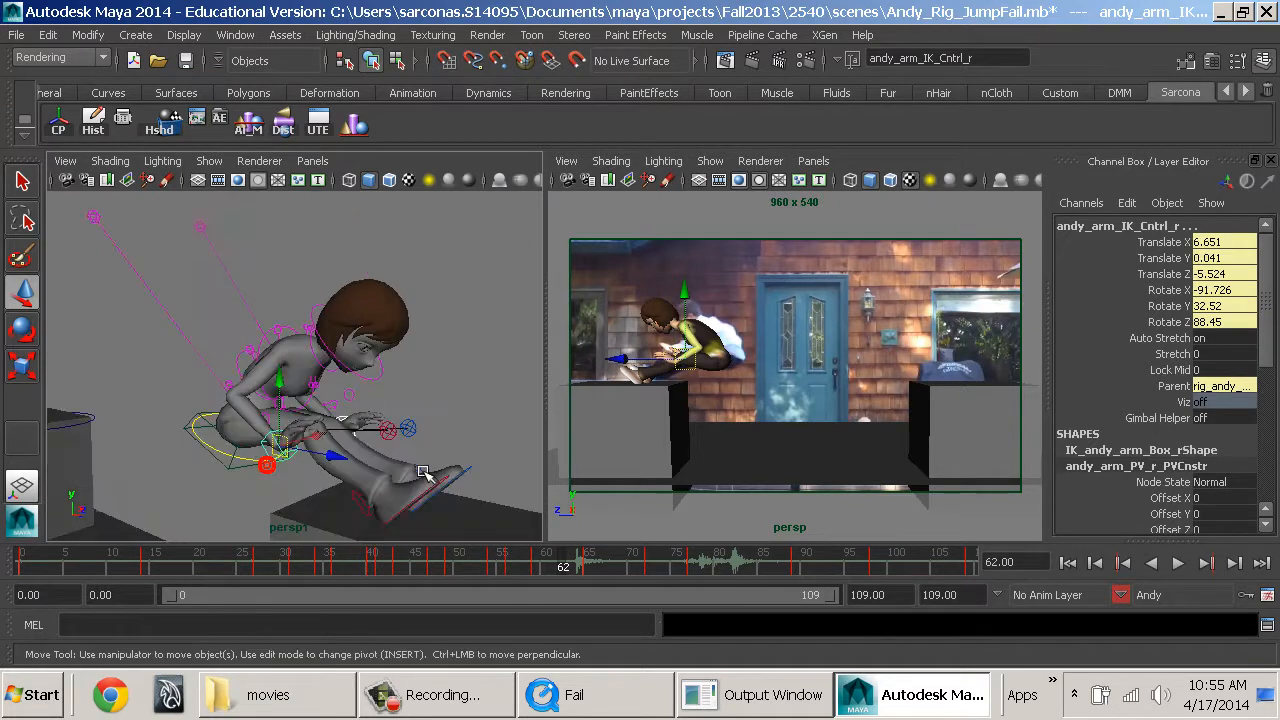
pyautogui.click(332, 465)
pyautogui.hotkey('ctrl', 'z')
pyautogui.moveTo(336, 458); pyautogui.dragTo(385, 465)
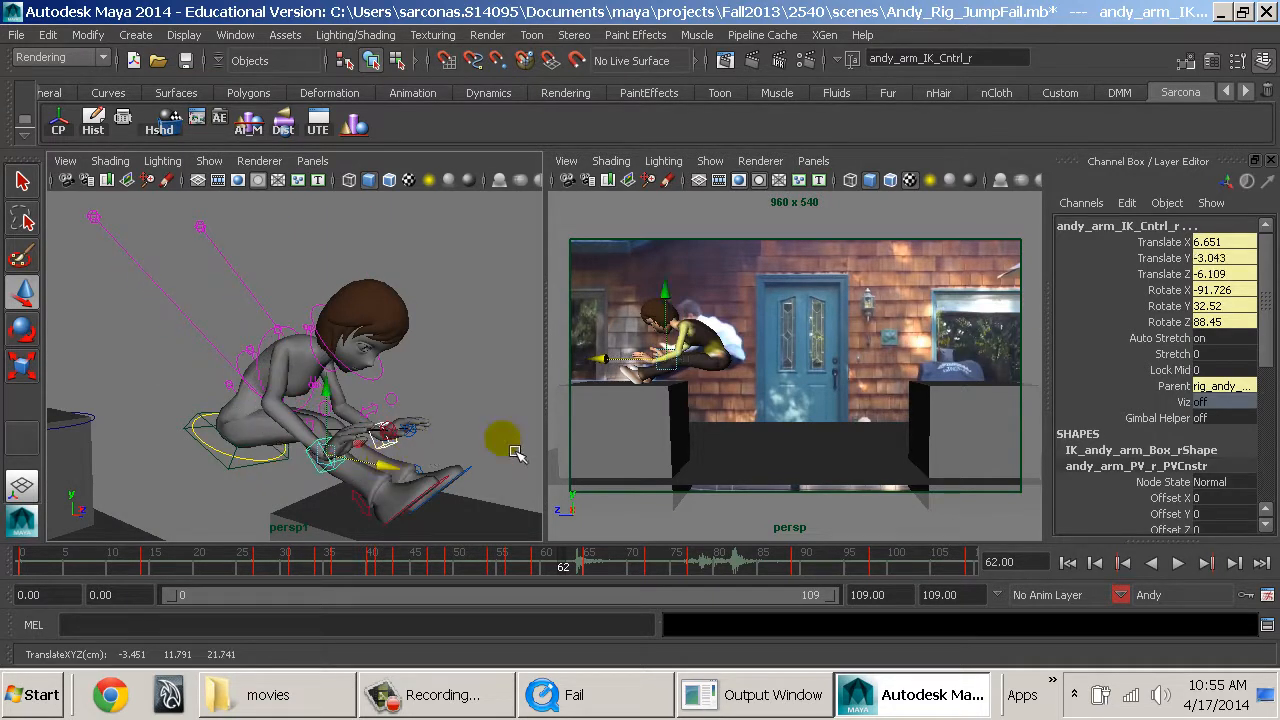
pyautogui.moveTo(515, 453)
pyautogui.keyDown('alt'); pyautogui.mouseDown()
pyautogui.moveTo(340, 437)
pyautogui.moveTo(506, 440)
pyautogui.mouseUp(); pyautogui.keyUp('alt')
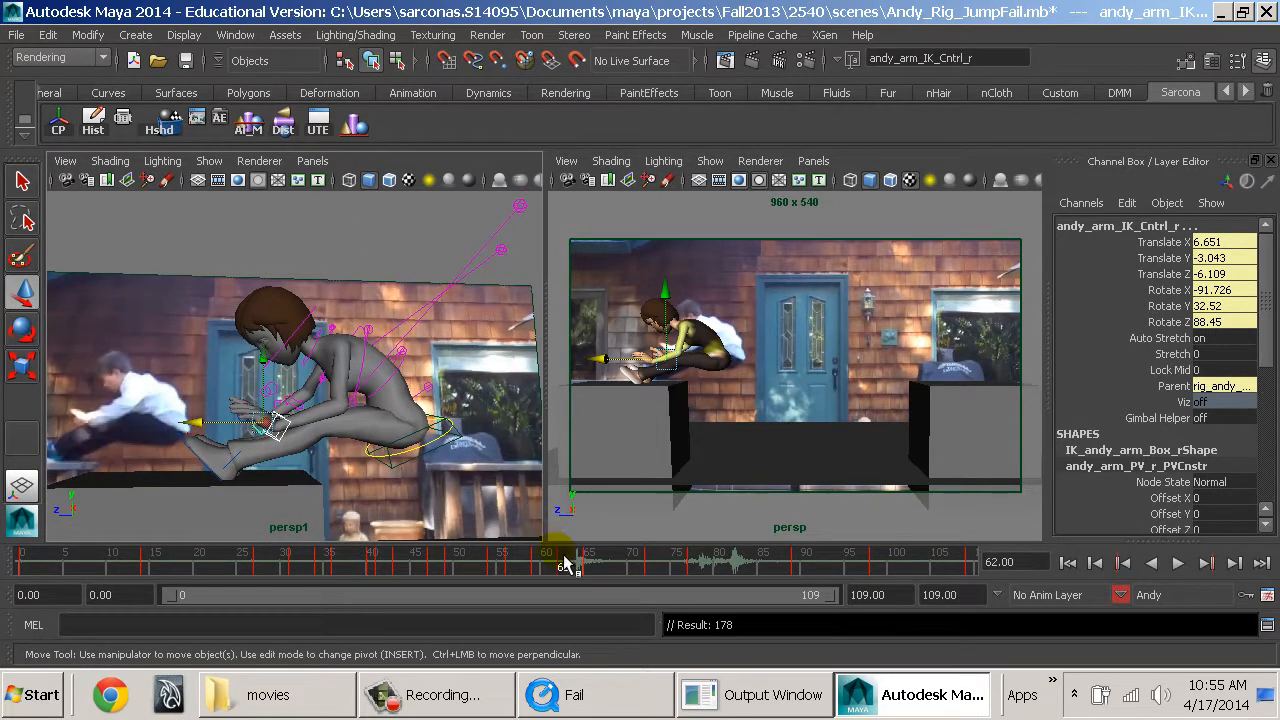
# Go to frame 65, show the working view in wireframe, and rotate Andy's right foot IK control.
pyautogui.moveTo(562, 556)
pyautogui.mouseDown()
pyautogui.moveTo(502, 562)
pyautogui.moveTo(591, 569)
pyautogui.mouseUp()
pyautogui.keyDown('alt'); pyautogui.moveTo(282, 424); pyautogui.dragTo(307, 443); pyautogui.keyUp('alt')
pyautogui.keyDown('alt'); pyautogui.moveTo(307, 443); pyautogui.dragTo(366, 457, button='middle'); pyautogui.keyUp('alt')
pyautogui.press('4')
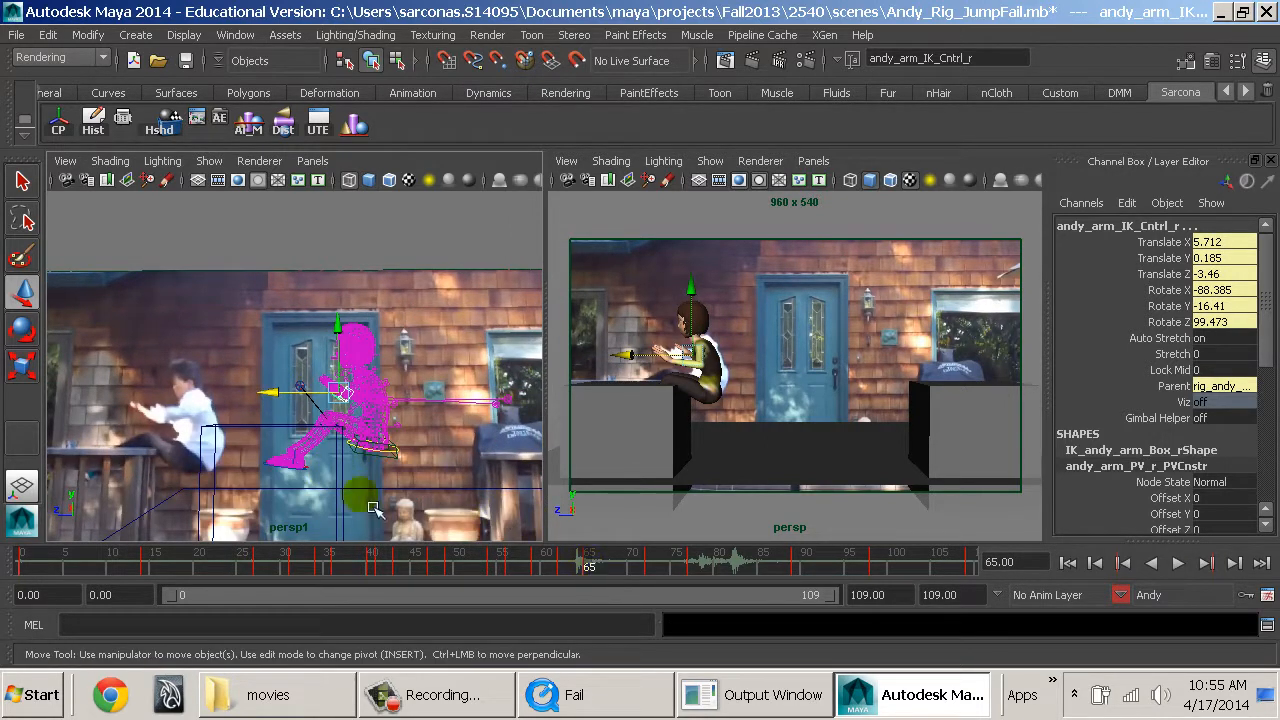
pyautogui.click(323, 490)
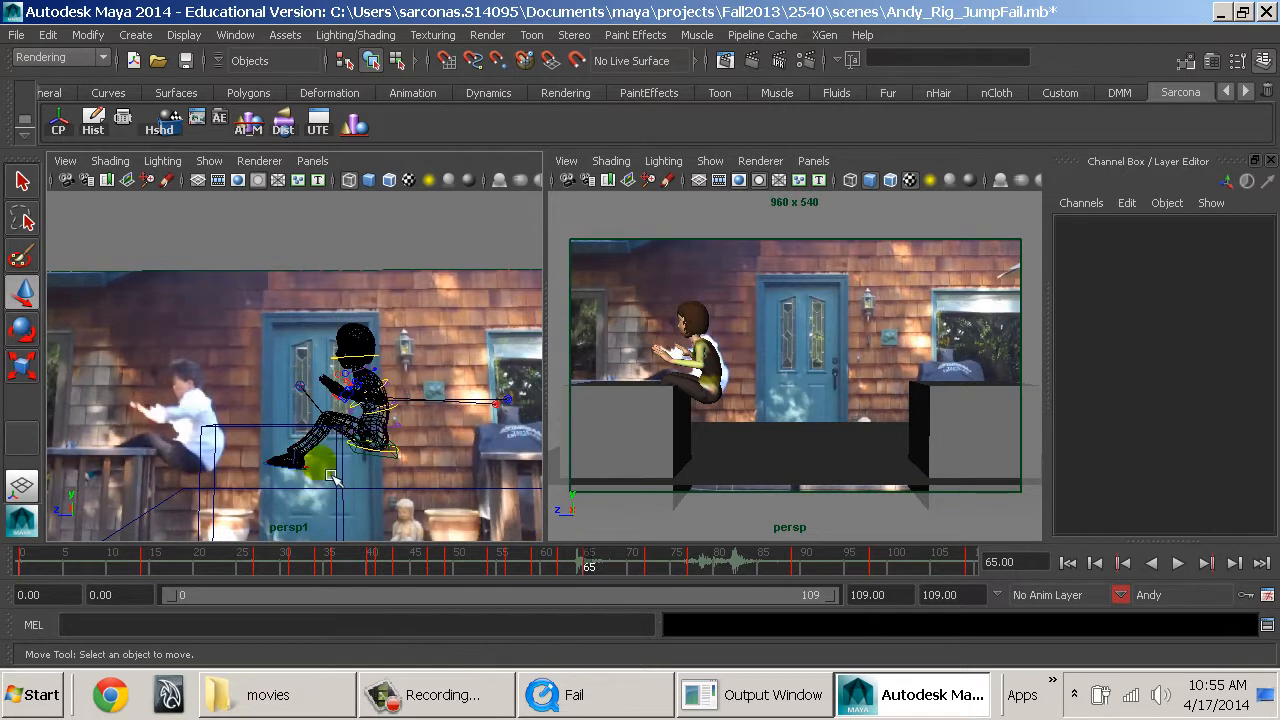
pyautogui.click(317, 468)
pyautogui.press('e')
pyautogui.moveTo(362, 400); pyautogui.dragTo(372, 438)
# At frame 68, set the right foot to Translate Y 4.359, Z 38.762, Rotate X -96.42, and the left foot to Translate Z 35.941.
pyautogui.moveTo(584, 557); pyautogui.dragTo(615, 568)
pyautogui.press('w')
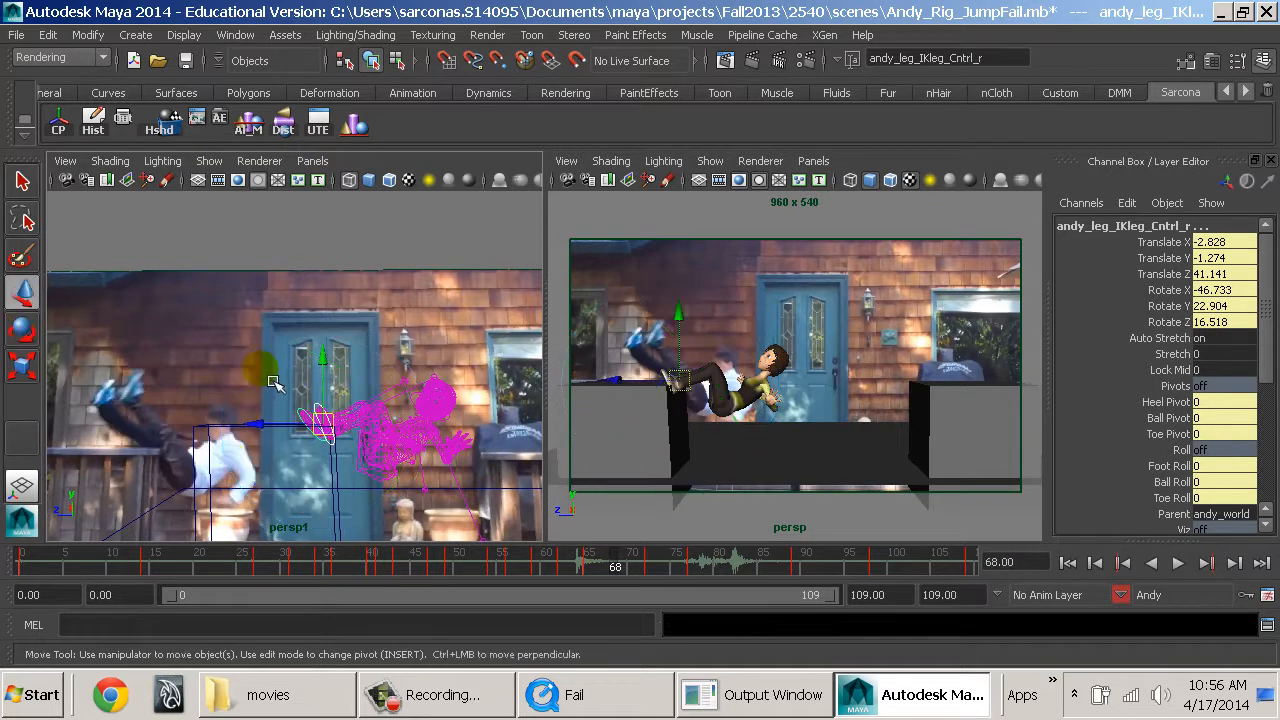
pyautogui.moveTo(340, 372)
pyautogui.mouseDown()
pyautogui.moveTo(331, 338)
pyautogui.moveTo(258, 366)
pyautogui.moveTo(300, 340)
pyautogui.moveTo(332, 350)
pyautogui.mouseUp()
pyautogui.press('e')
pyautogui.press('w')
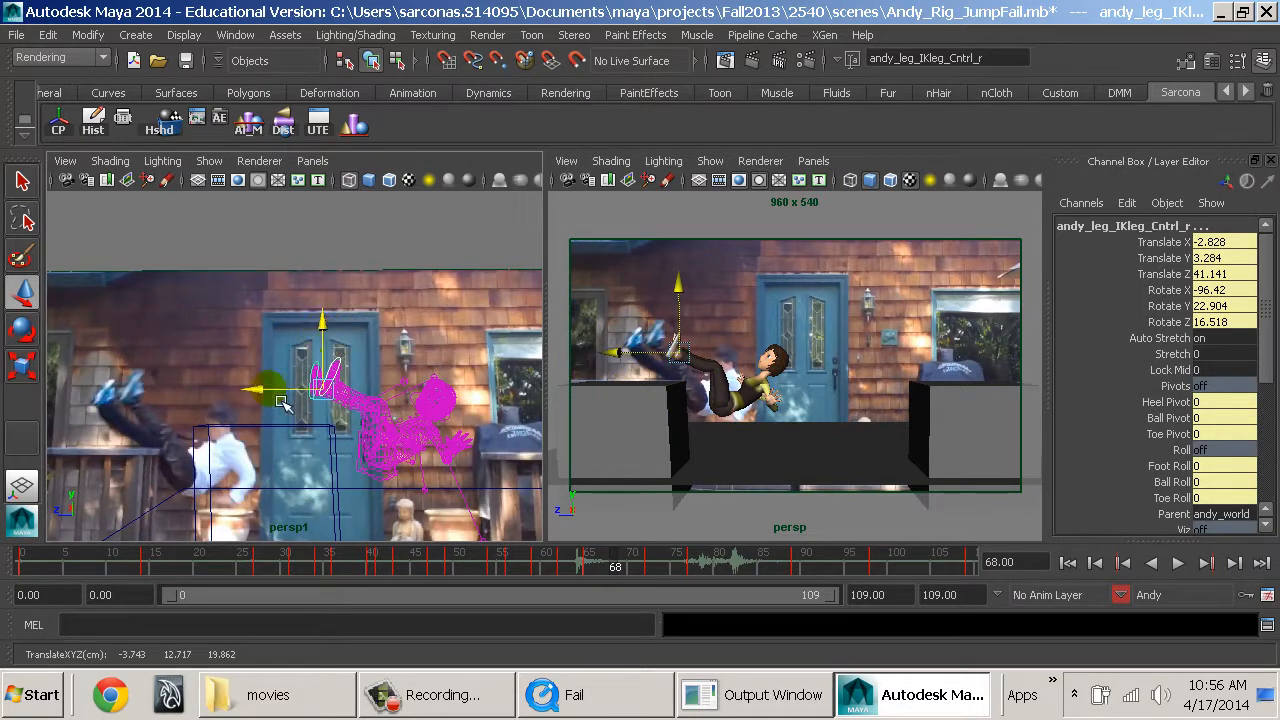
pyautogui.moveTo(282, 403); pyautogui.dragTo(352, 352)
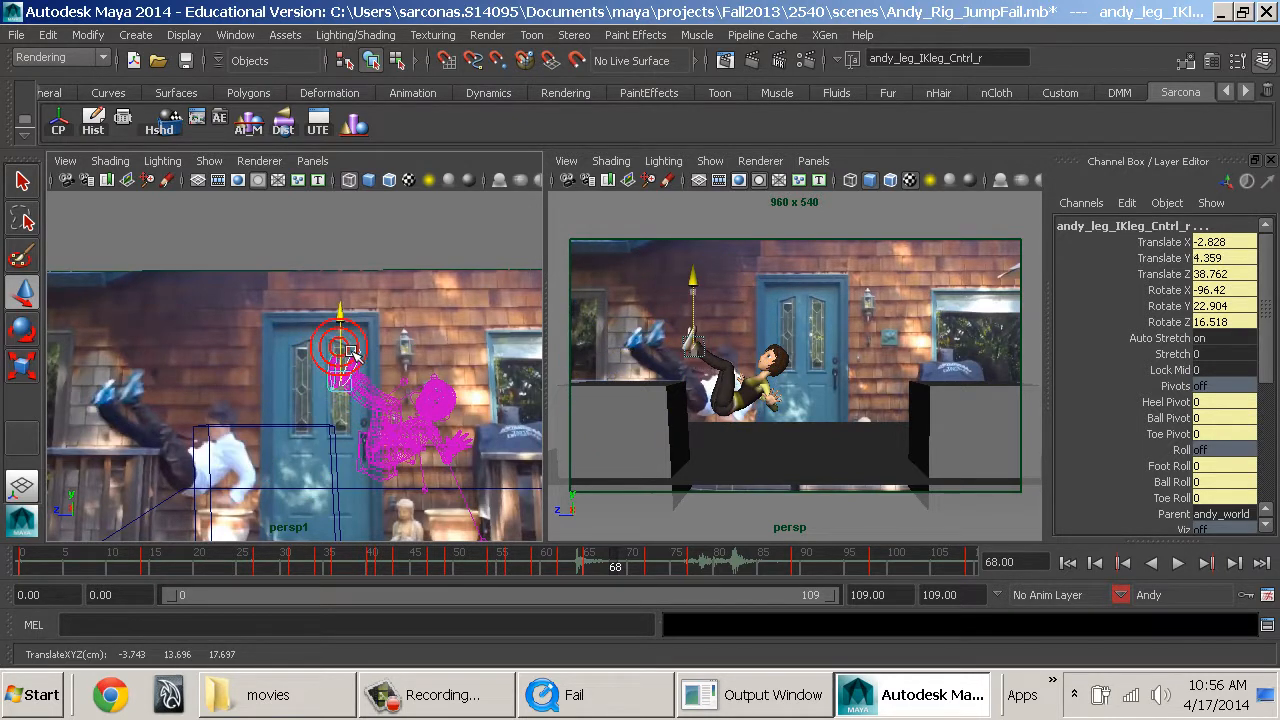
pyautogui.keyDown('alt'); pyautogui.moveTo(403, 420); pyautogui.dragTo(374, 426); pyautogui.keyUp('alt')
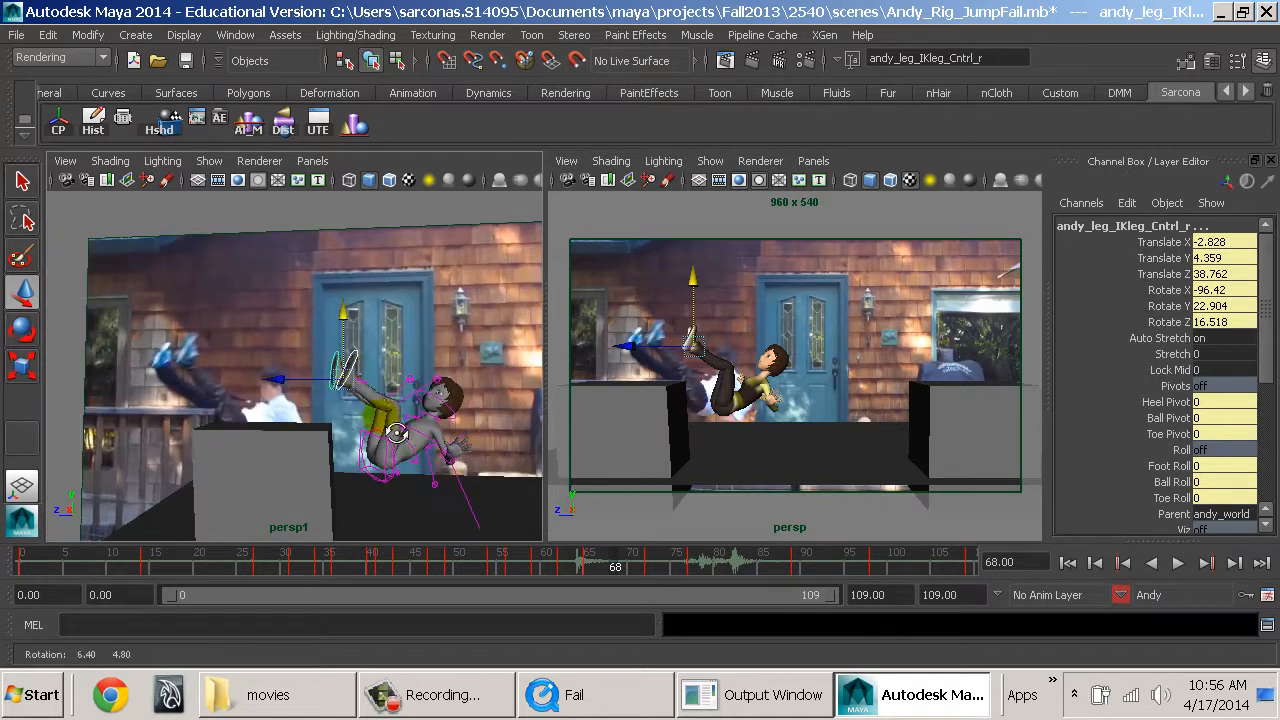
pyautogui.click(324, 384)
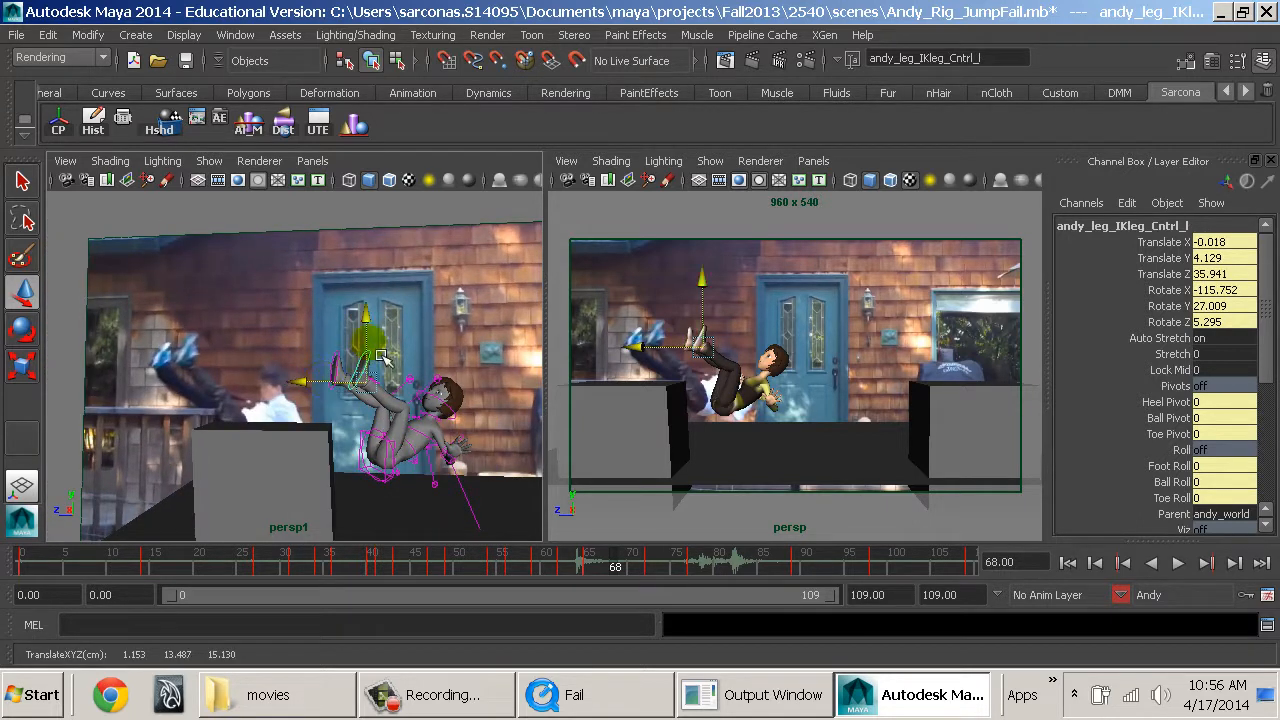
# Reach Andy's left hand down behind the body, around Translate -5.879, -3.725, -1.34, rotated to -120.239, -131.084, 137.229 degrees.
pyautogui.click(455, 448)
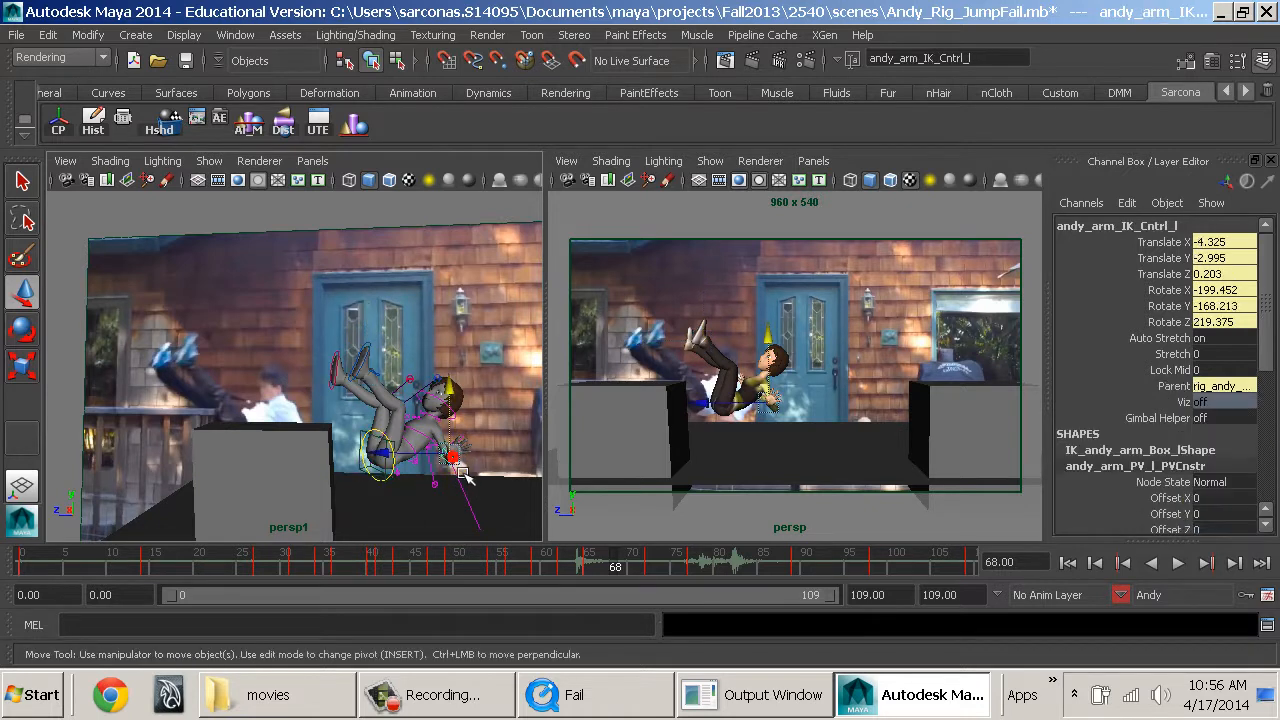
pyautogui.keyDown('alt'); pyautogui.moveTo(460, 458); pyautogui.dragTo(294, 409); pyautogui.keyUp('alt')
pyautogui.press('e')
pyautogui.press('w')
pyautogui.keyDown('alt'); pyautogui.moveTo(421, 450); pyautogui.dragTo(315, 558); pyautogui.keyUp('alt')
pyautogui.click(337, 517)
pyautogui.keyDown('alt'); pyautogui.moveTo(330, 530); pyautogui.dragTo(460, 507); pyautogui.keyUp('alt')
pyautogui.moveTo(372, 507); pyautogui.dragTo(276, 495)
pyautogui.click(316, 421)
pyautogui.press('e')
pyautogui.press('w')
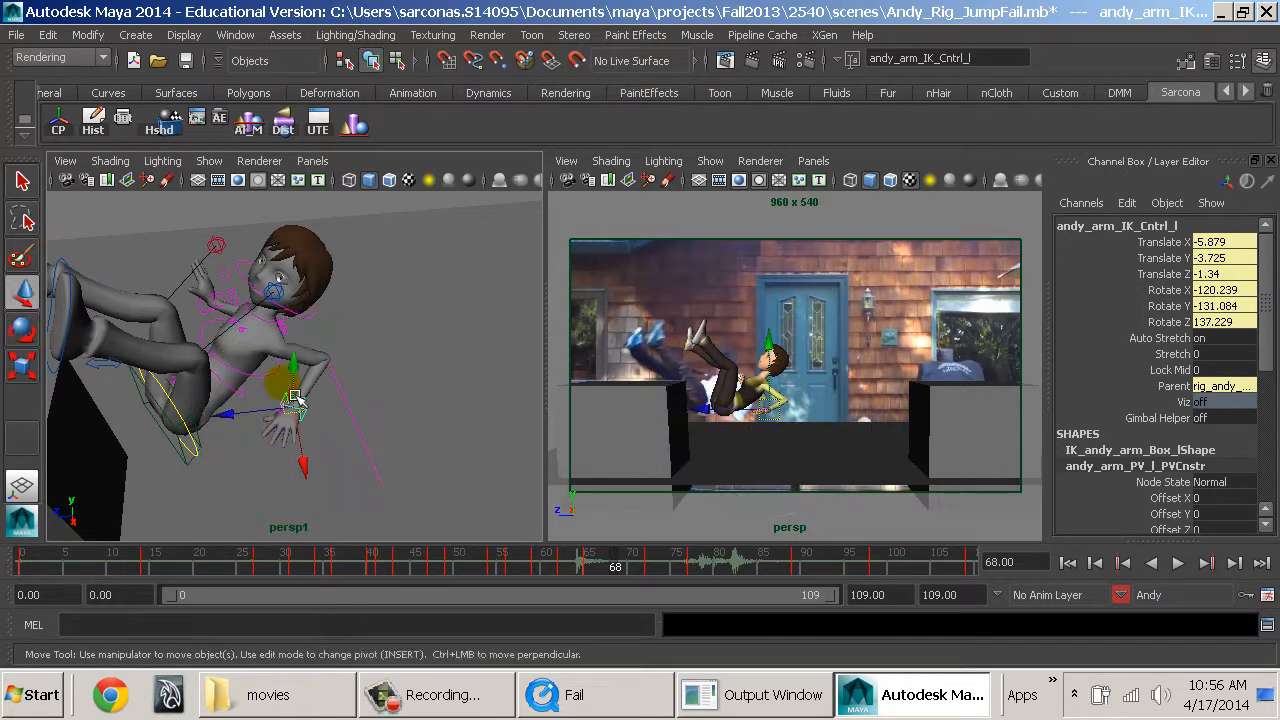
pyautogui.moveTo(298, 410); pyautogui.dragTo(307, 395)
# Rotate Andy's left clavicle control to about -3.07, 10.105 and -1.93 degrees.
pyautogui.click(270, 338)
pyautogui.press('e')
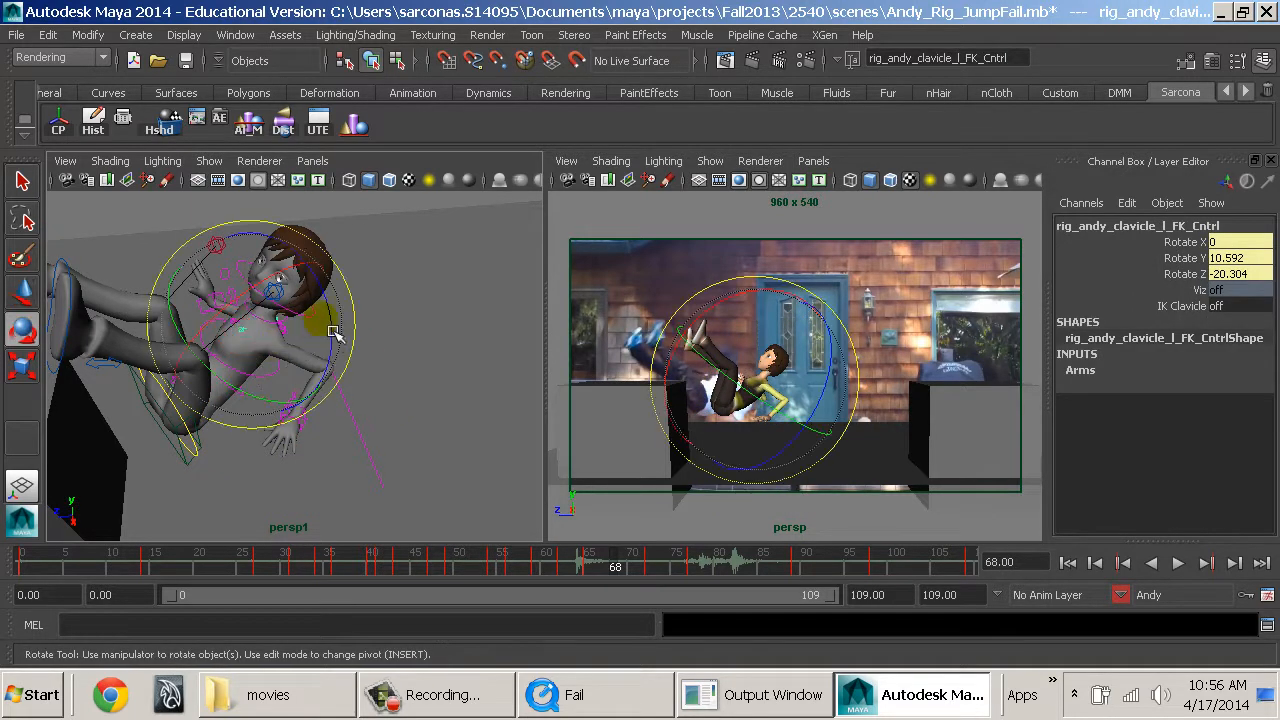
pyautogui.moveTo(310, 345); pyautogui.dragTo(400, 386)
pyautogui.moveTo(350, 355); pyautogui.dragTo(389, 325)
pyautogui.hotkey('ctrl', 'z')
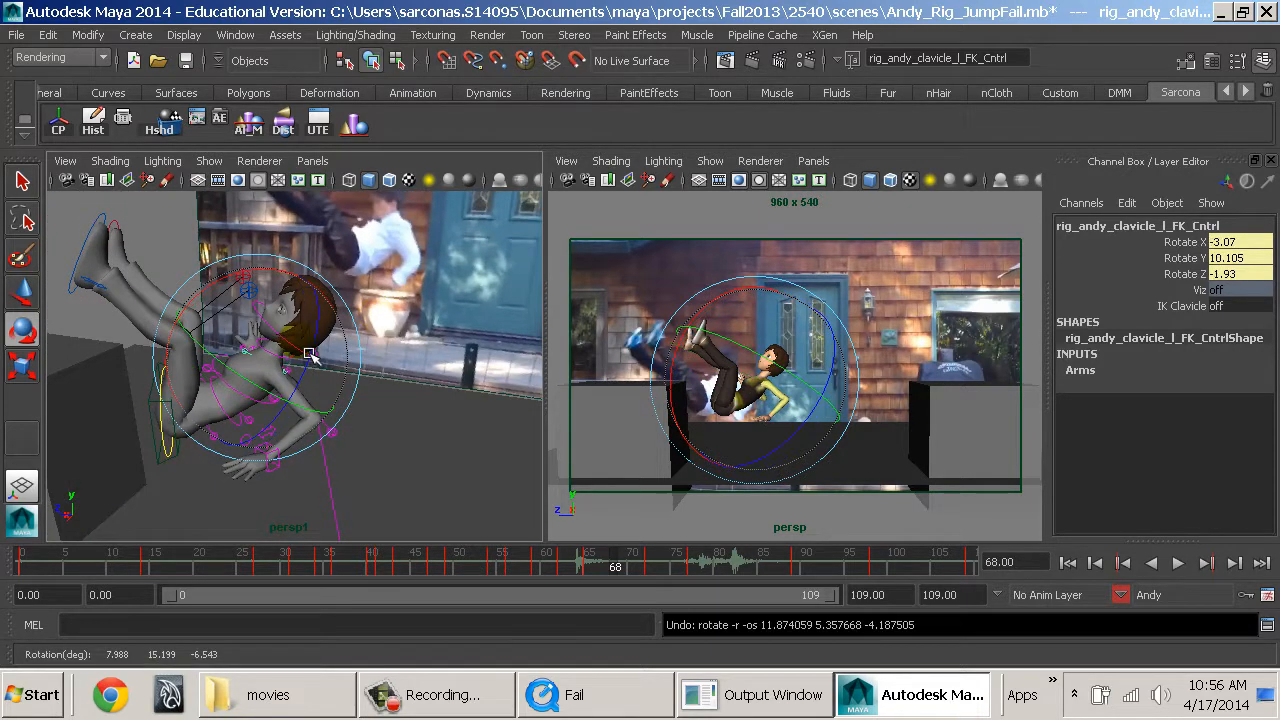
pyautogui.moveTo(298, 342); pyautogui.dragTo(295, 296)
# Rotate Andy's right clavicle control at frame 68.
pyautogui.keyDown('alt'); pyautogui.moveTo(380, 363); pyautogui.dragTo(203, 350); pyautogui.keyUp('alt')
pyautogui.keyDown('alt'); pyautogui.moveTo(232, 360); pyautogui.dragTo(398, 390, button='right'); pyautogui.keyUp('alt')
pyautogui.press('w')
pyautogui.keyDown('alt'); pyautogui.moveTo(482, 412); pyautogui.dragTo(408, 381); pyautogui.keyUp('alt')
pyautogui.click(411, 314)
pyautogui.press('e')
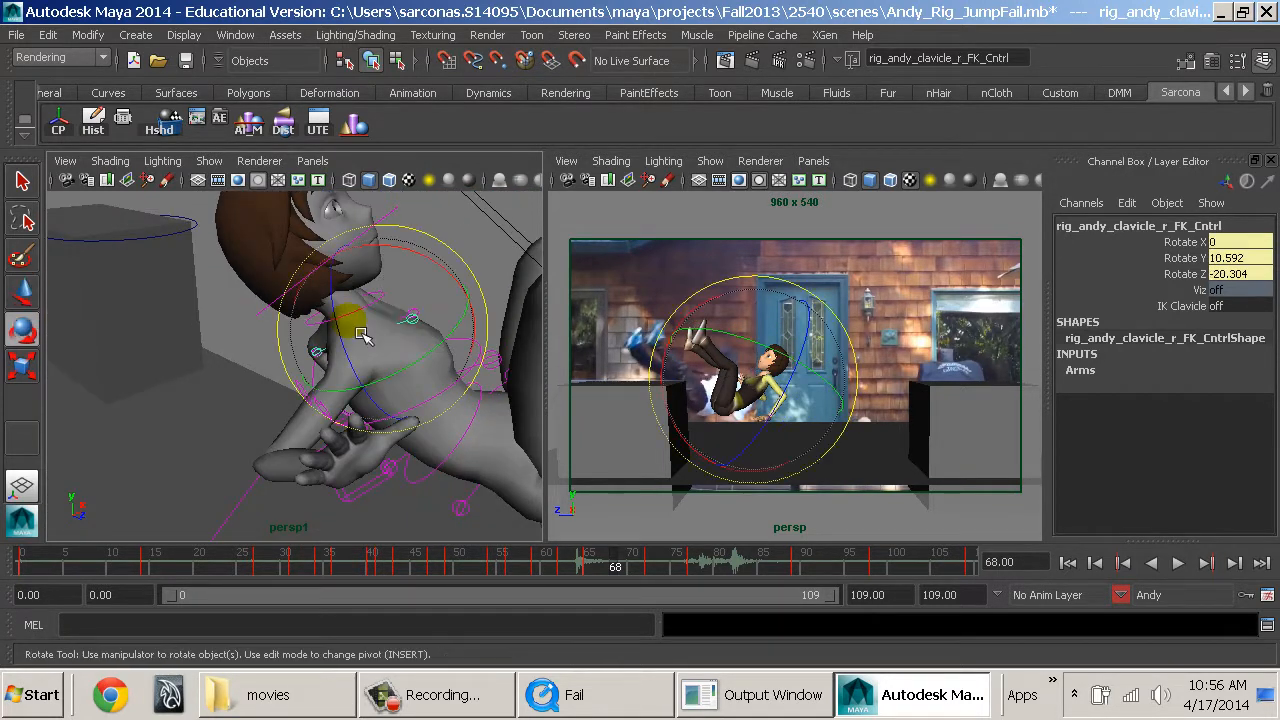
pyautogui.moveTo(329, 329); pyautogui.dragTo(326, 289)
pyautogui.keyDown('alt'); pyautogui.moveTo(334, 395); pyautogui.dragTo(379, 406); pyautogui.keyUp('alt')
# Select Andy's right hand IK control and turn the hand to Rotate X 15.354.
pyautogui.click(379, 406)
pyautogui.moveTo(425, 370); pyautogui.dragTo(436, 404)
pyautogui.press('w')
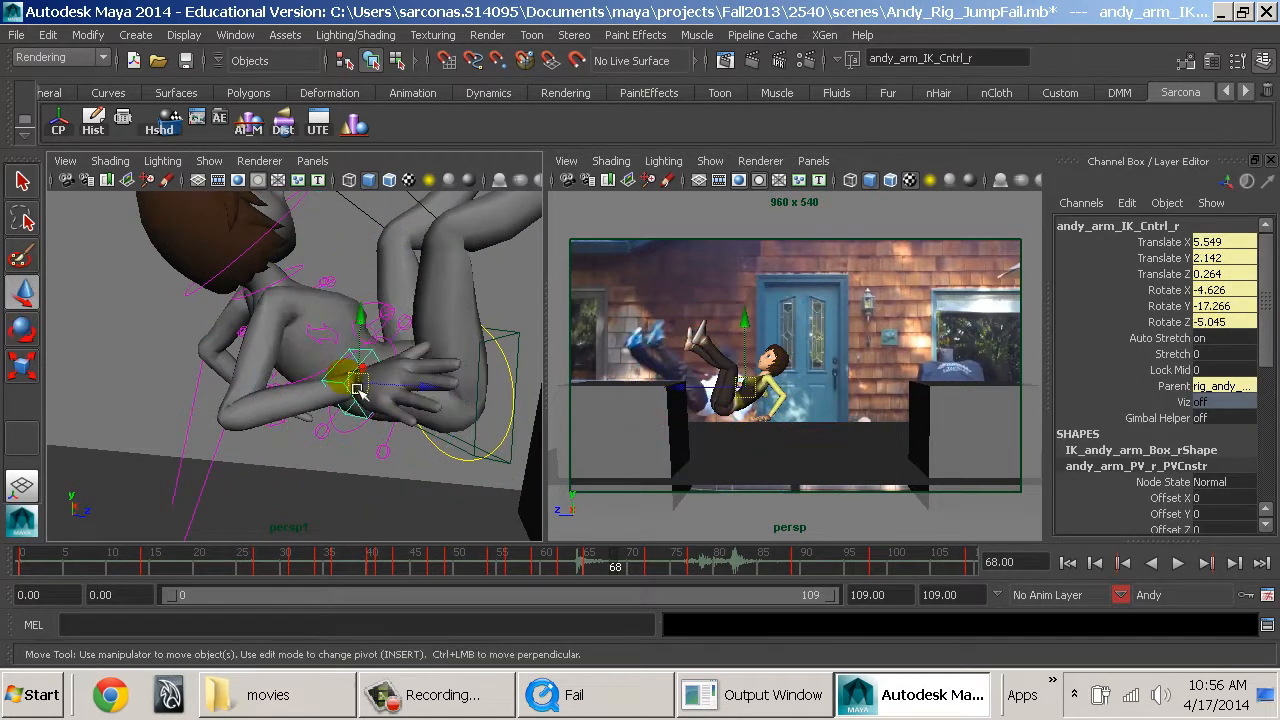
pyautogui.press('e')
pyautogui.moveTo(304, 342); pyautogui.dragTo(345, 321)
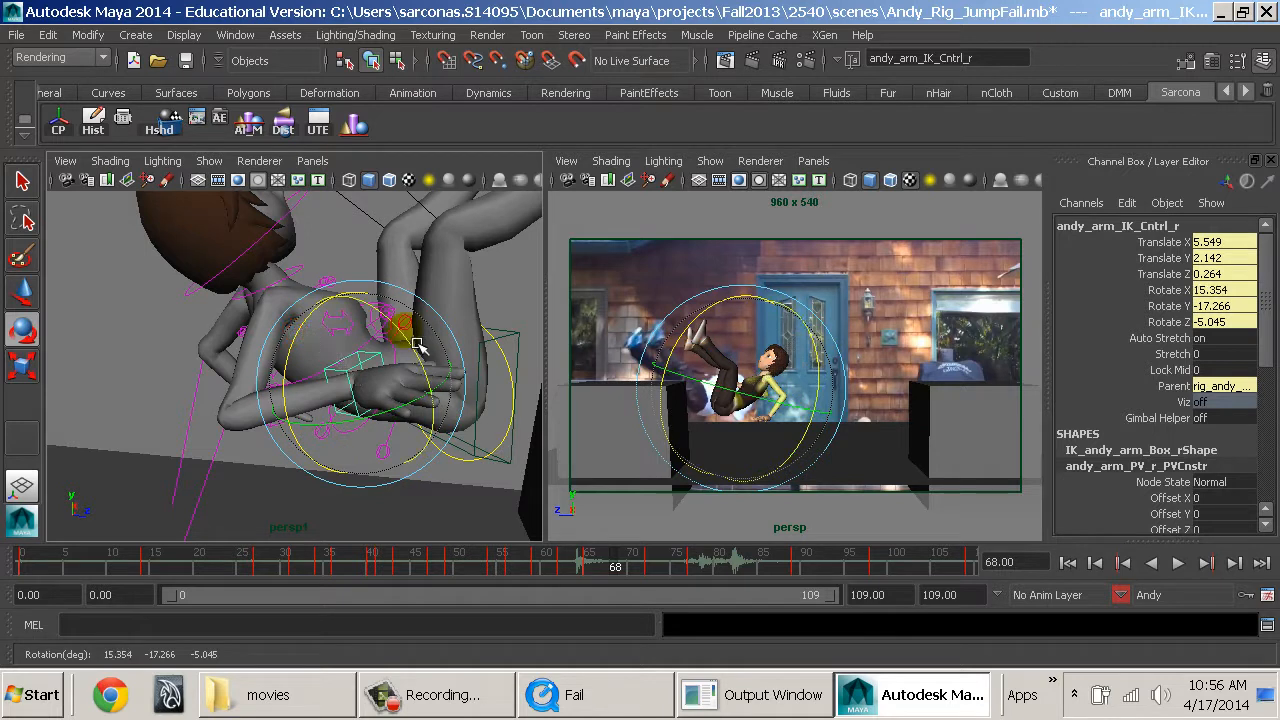
# Move Andy's right hand to Translate 5.837, 5.069, 1.974 and rotate it to 33.299, -21.863, -7.944 degrees.
pyautogui.press('w')
pyautogui.moveTo(418, 345); pyautogui.dragTo(438, 412)
pyautogui.press('e')
pyautogui.moveTo(305, 363); pyautogui.dragTo(262, 420)
pyautogui.press('w')
pyautogui.moveTo(211, 376); pyautogui.dragTo(271, 444)
pyautogui.click(526, 456)
pyautogui.keyDown('alt'); pyautogui.moveTo(526, 456); pyautogui.dragTo(345, 436); pyautogui.keyUp('alt')
pyautogui.keyDown('alt'); pyautogui.moveTo(345, 436); pyautogui.dragTo(451, 429, button='middle'); pyautogui.keyUp('alt')
pyautogui.click(374, 466)
pyautogui.press('e')
pyautogui.moveTo(338, 482); pyautogui.dragTo(364, 488)
pyautogui.moveTo(395, 422); pyautogui.dragTo(416, 444)
pyautogui.keyDown('alt'); pyautogui.moveTo(348, 432); pyautogui.dragTo(449, 417); pyautogui.keyUp('alt')
pyautogui.keyDown('alt'); pyautogui.moveTo(449, 417); pyautogui.dragTo(406, 437, button='middle'); pyautogui.keyUp('alt')
pyautogui.keyDown('alt'); pyautogui.moveTo(406, 437); pyautogui.dragTo(420, 455); pyautogui.keyUp('alt')
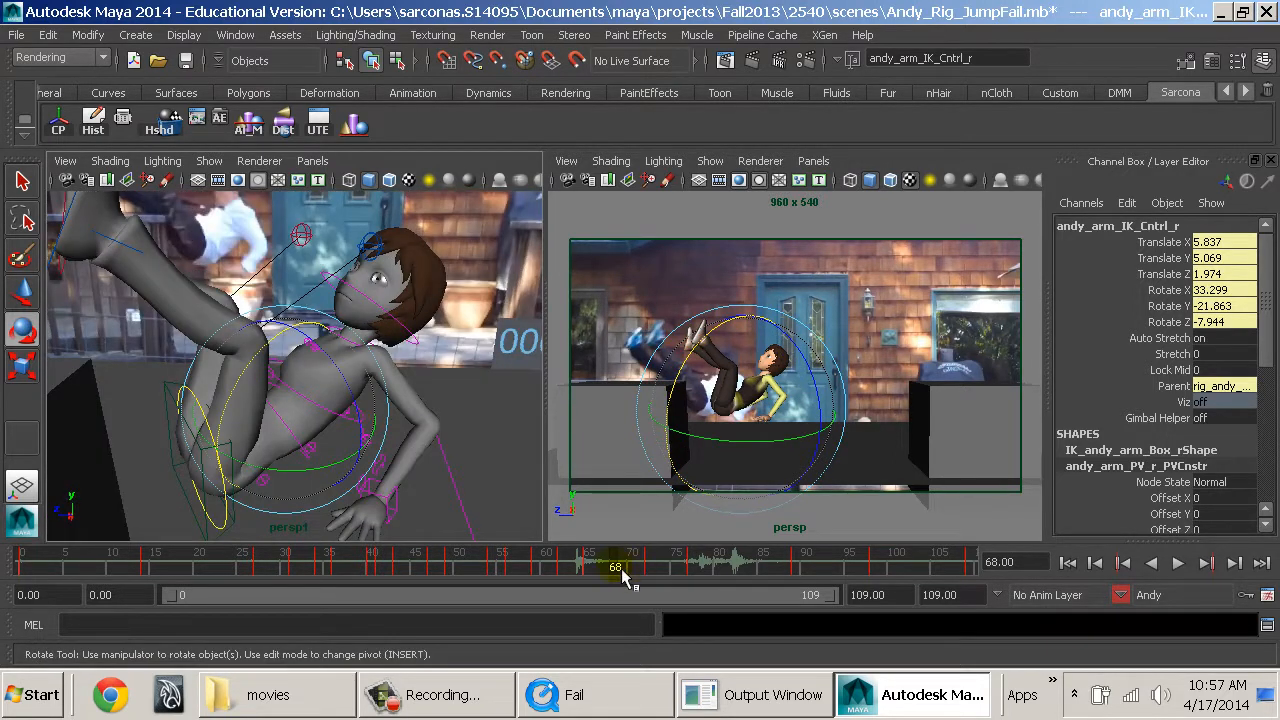
# Raise Andy's right foot to Translate Y 5.76 and tilt it to Rotate X -124.041.
pyautogui.scroll(3, 400, 449)
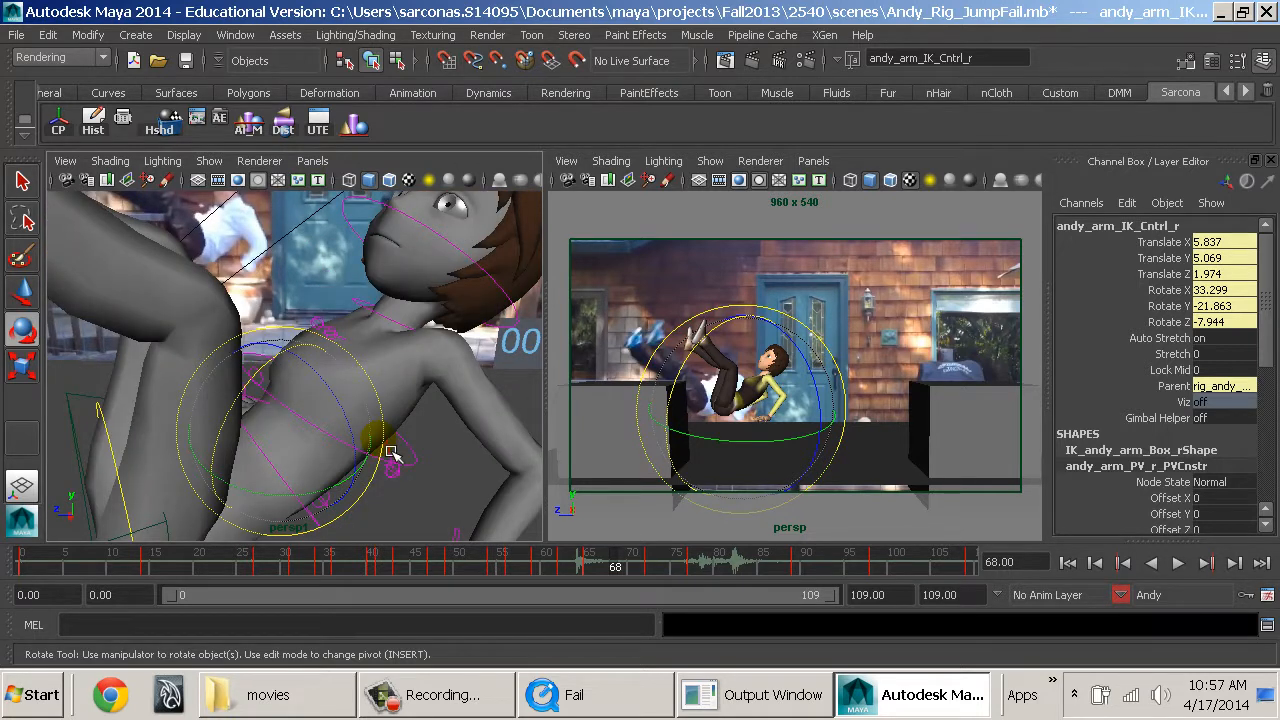
pyautogui.scroll(-3, 395, 433)
pyautogui.keyDown('alt'); pyautogui.moveTo(390, 433); pyautogui.dragTo(279, 382); pyautogui.keyUp('alt')
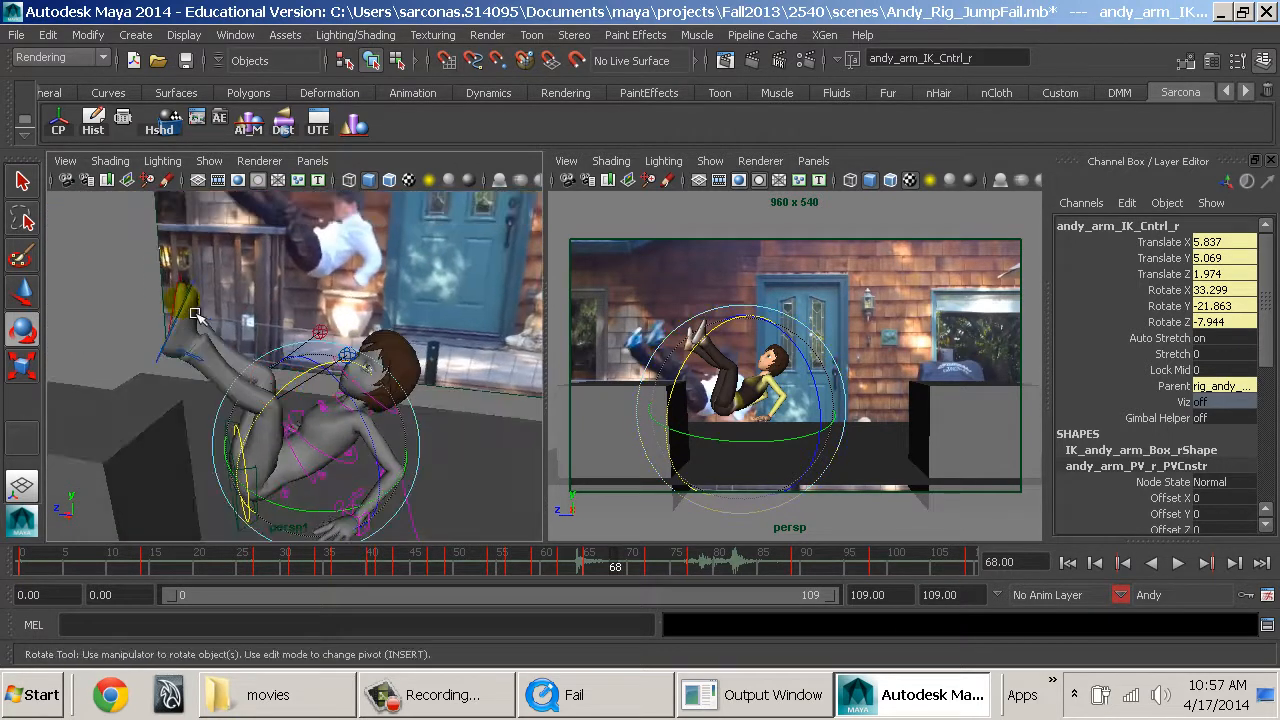
pyautogui.click(183, 300)
pyautogui.press('q')
pyautogui.press('w')
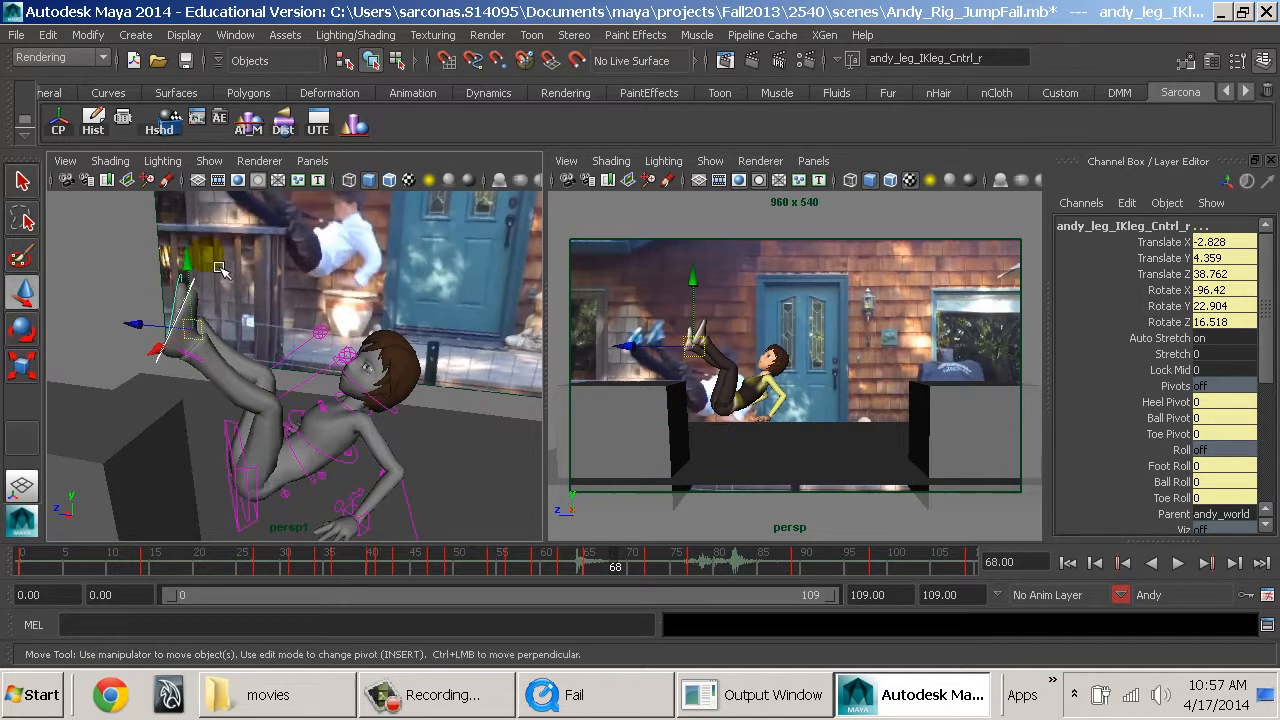
pyautogui.moveTo(203, 272); pyautogui.dragTo(286, 299)
pyautogui.press('e')
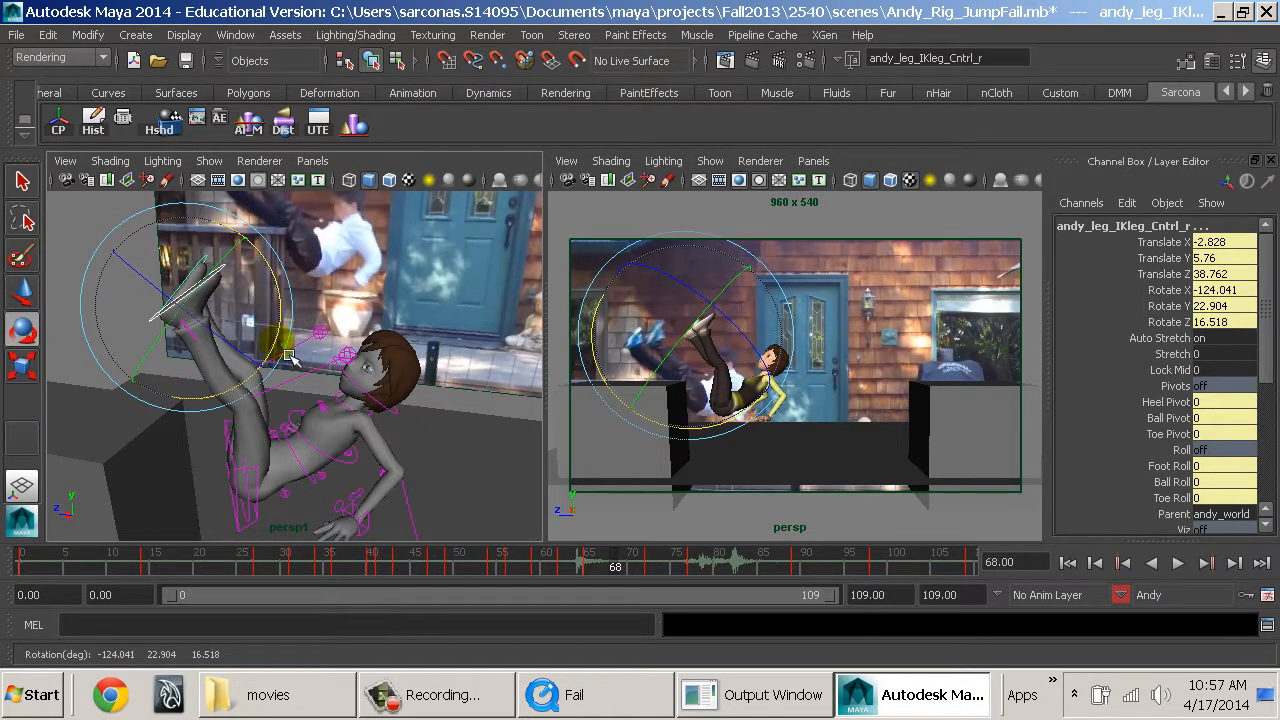
pyautogui.keyDown('alt'); pyautogui.moveTo(285, 361); pyautogui.dragTo(347, 355); pyautogui.keyUp('alt')
# Pose Andy's left foot at Translate Y 6.486, Z 34.579 with Rotate X -143.373.
pyautogui.press('w')
pyautogui.click(280, 292)
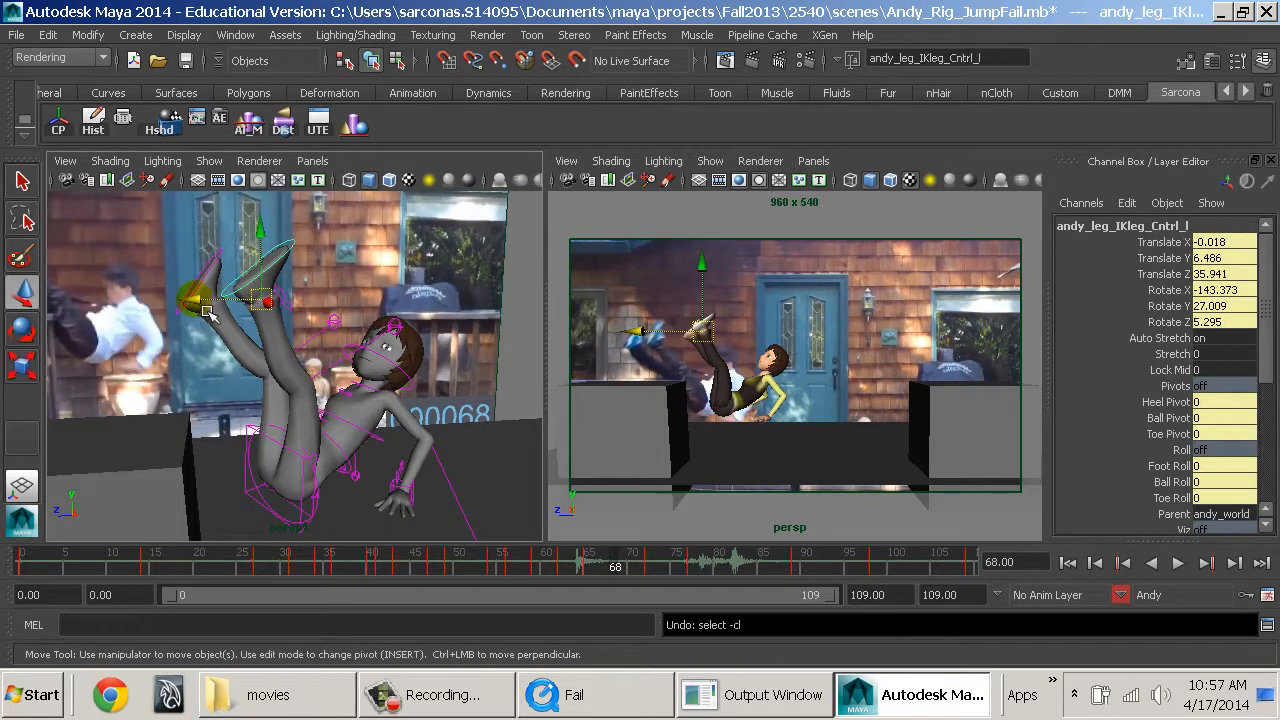
pyautogui.moveTo(208, 312); pyautogui.dragTo(232, 312)
pyautogui.keyDown('alt'); pyautogui.moveTo(405, 367); pyautogui.dragTo(368, 338); pyautogui.keyUp('alt')
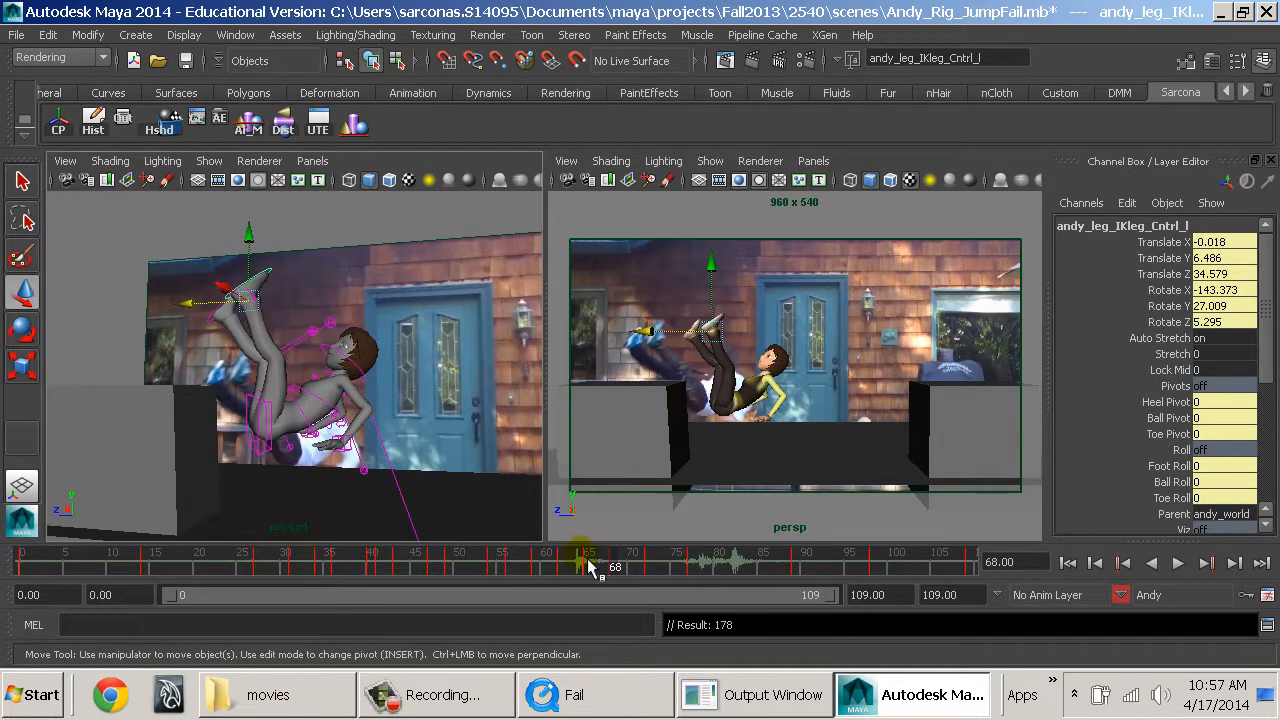
# Play back the fall, go to frame 82, and examine Andy's hips and legs up close.
pyautogui.hotkey('alt', 'v')
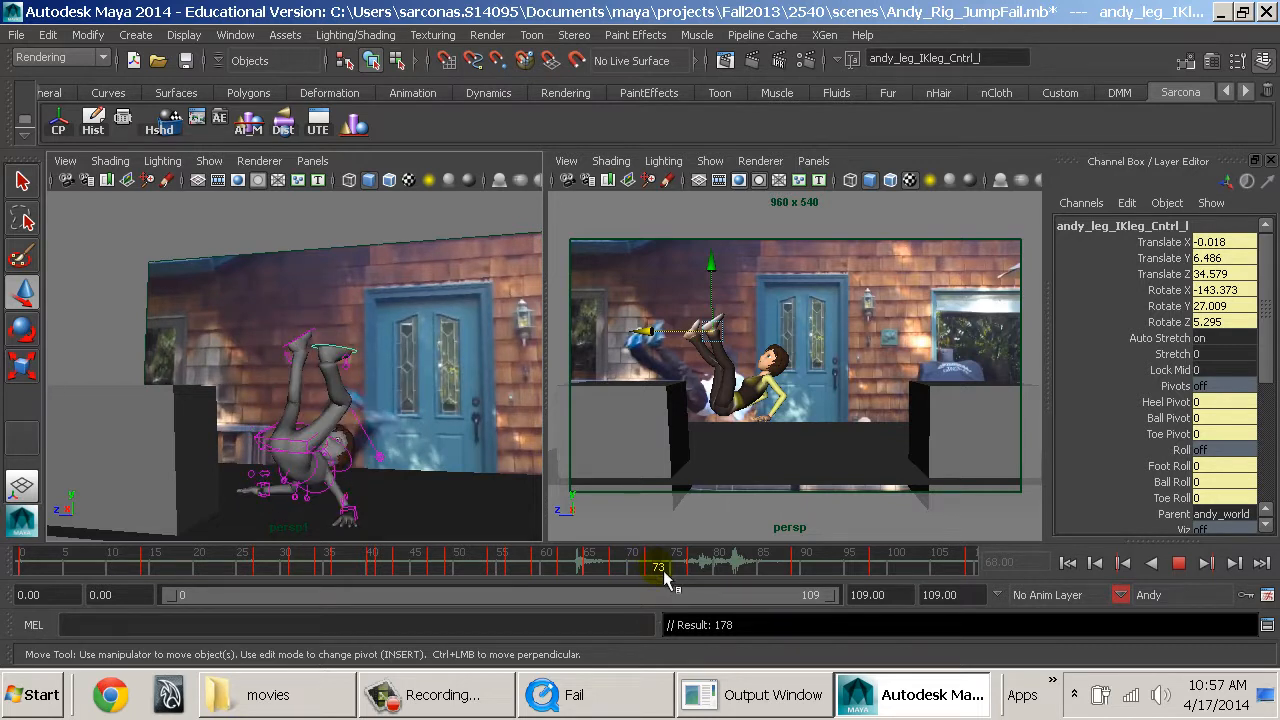
pyautogui.moveTo(665, 580); pyautogui.dragTo(737, 571)
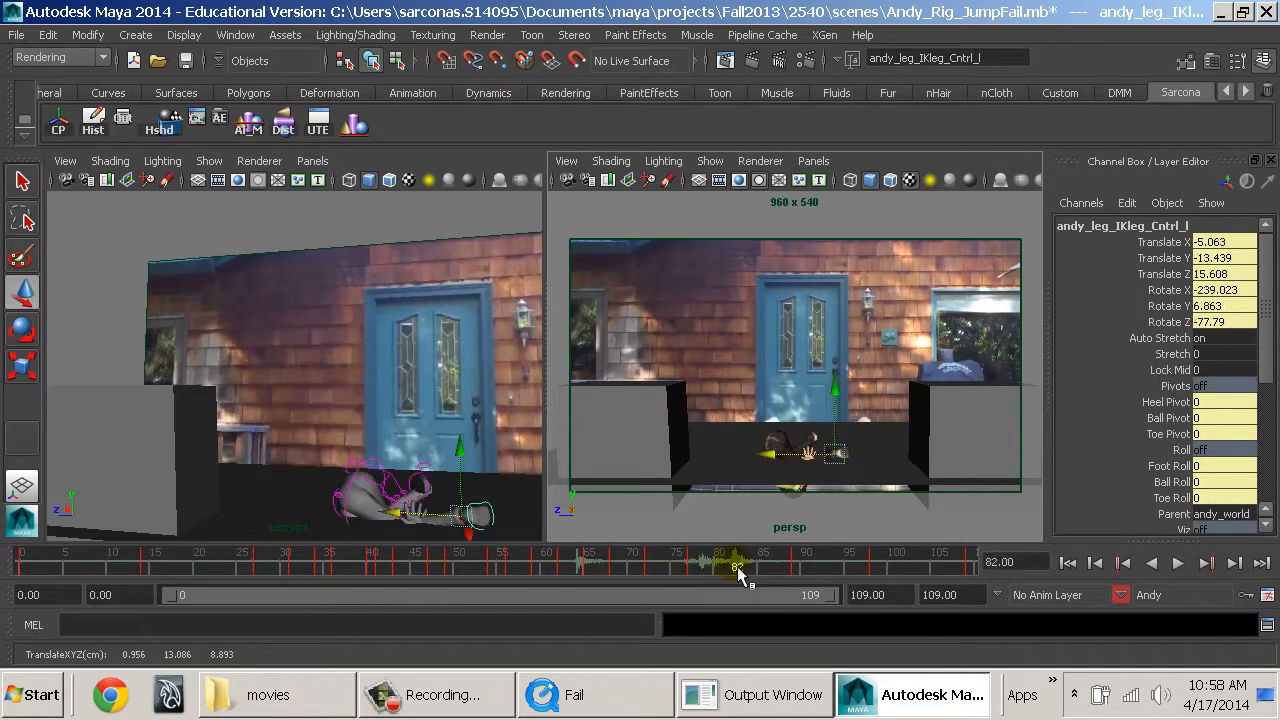
pyautogui.keyDown('alt'); pyautogui.moveTo(419, 408); pyautogui.dragTo(266, 366); pyautogui.keyUp('alt')
pyautogui.scroll(8, 397, 414)
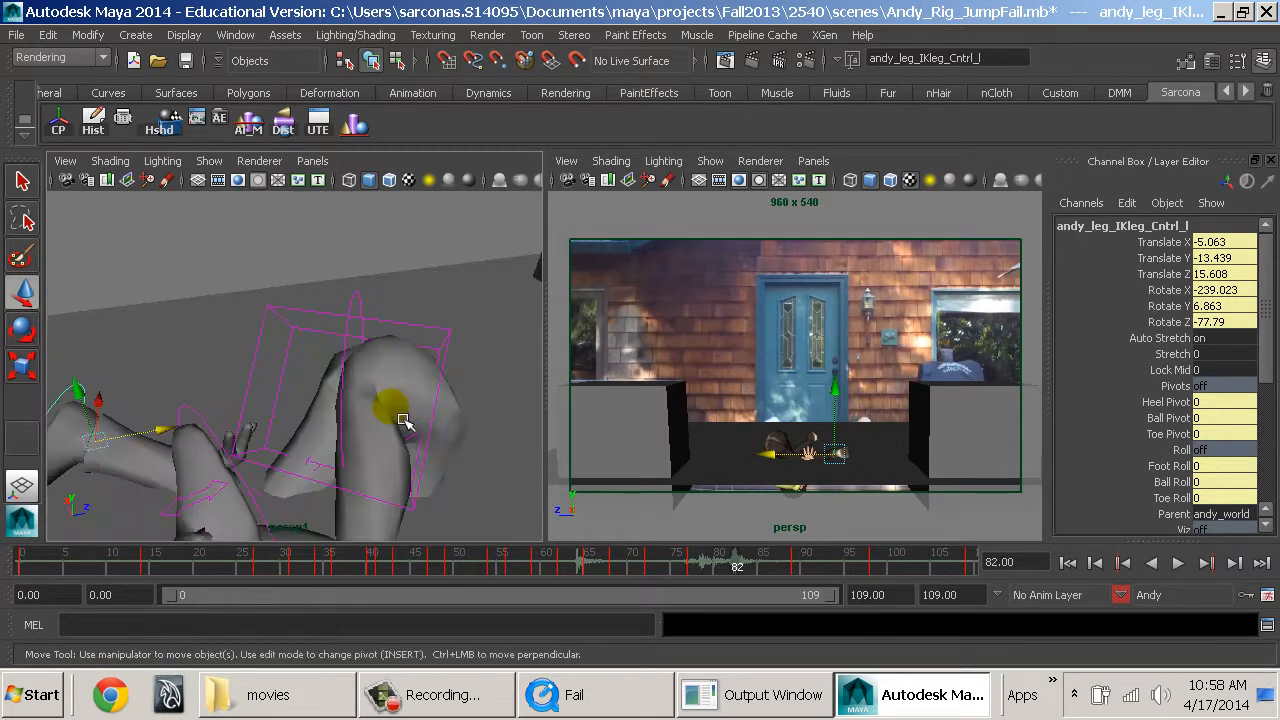
pyautogui.keyDown('alt'); pyautogui.moveTo(420, 434); pyautogui.dragTo(366, 418); pyautogui.keyUp('alt')
pyautogui.press('4')
pyautogui.moveTo(393, 467)
pyautogui.keyDown('alt'); pyautogui.mouseDown()
pyautogui.moveTo(289, 479)
pyautogui.moveTo(301, 456)
pyautogui.moveTo(454, 457)
pyautogui.moveTo(383, 396)
pyautogui.moveTo(206, 486)
pyautogui.moveTo(391, 412)
pyautogui.mouseUp(); pyautogui.keyUp('alt')
pyautogui.press('5')
# Try to rotate Andy's spine root control at frame 82.
pyautogui.click(375, 396)
pyautogui.click(510, 330)
pyautogui.press('e')
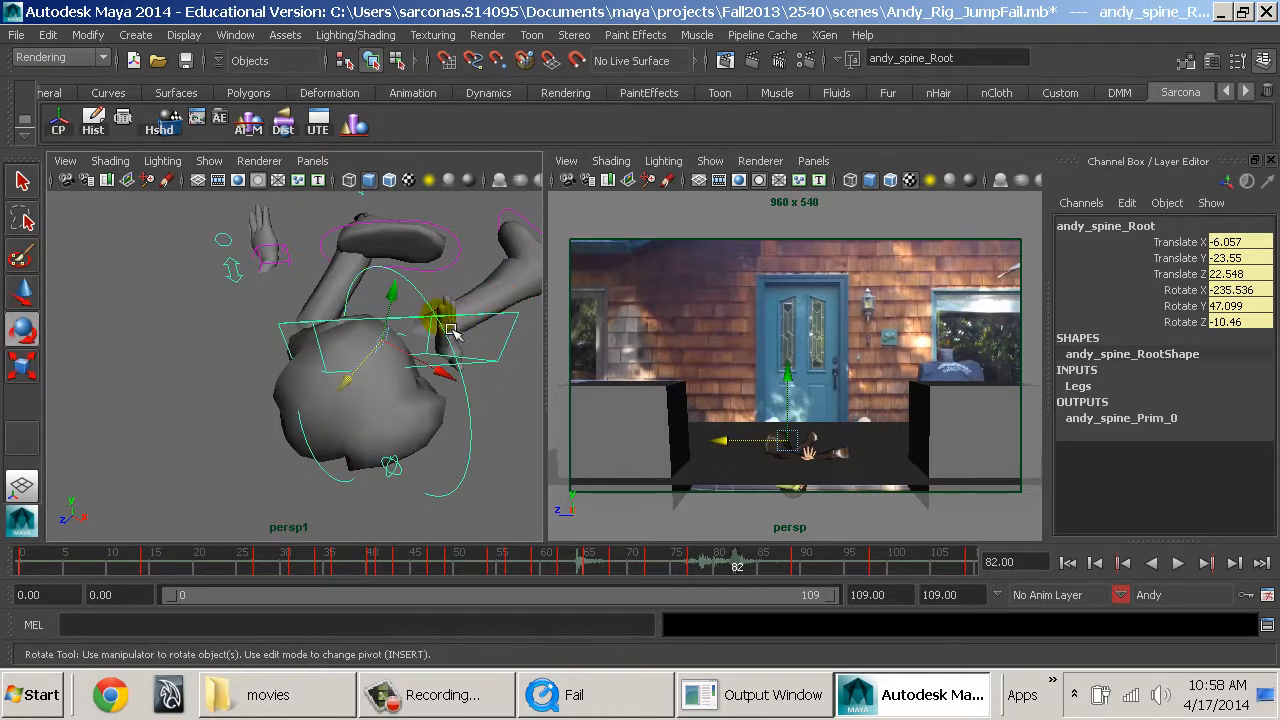
pyautogui.moveTo(362, 289); pyautogui.dragTo(445, 307)
pyautogui.hotkey('ctrl', 'z')
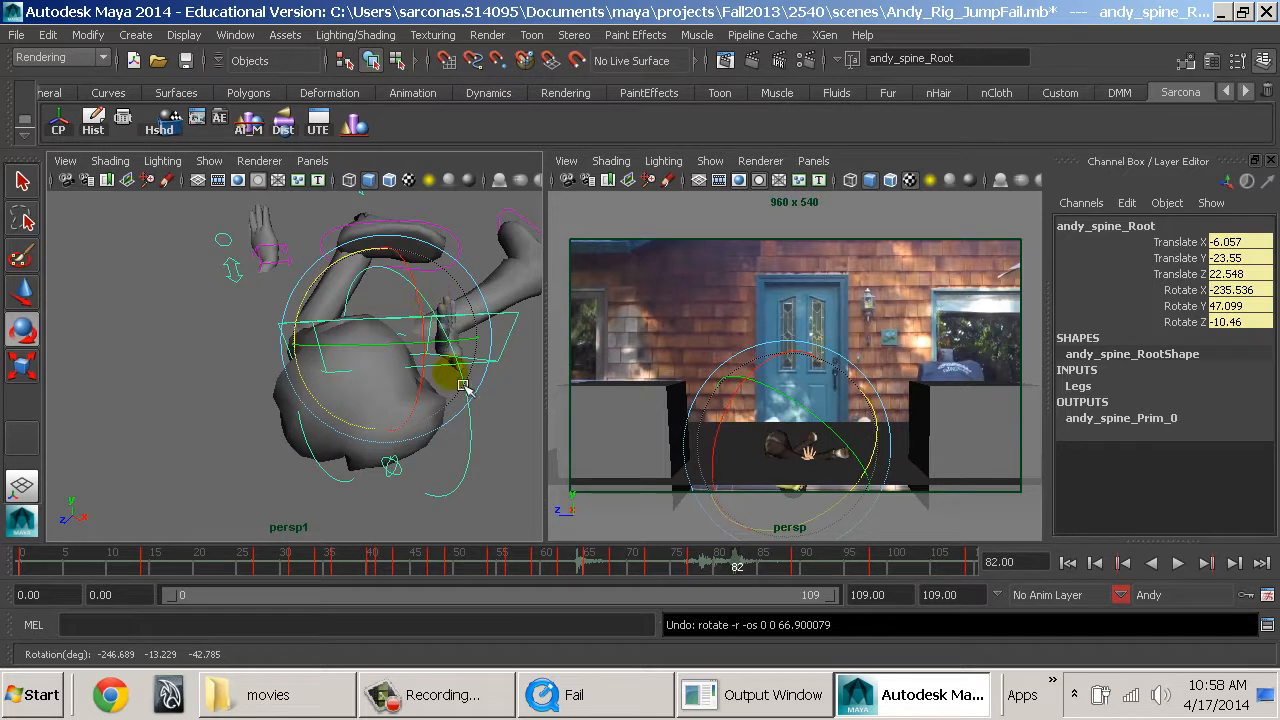
# Rotate Andy's hips control at frame 82 to -8.846, -2.121 and 77.407 degrees.
pyautogui.press('q')
pyautogui.click(470, 423)
pyautogui.press('e')
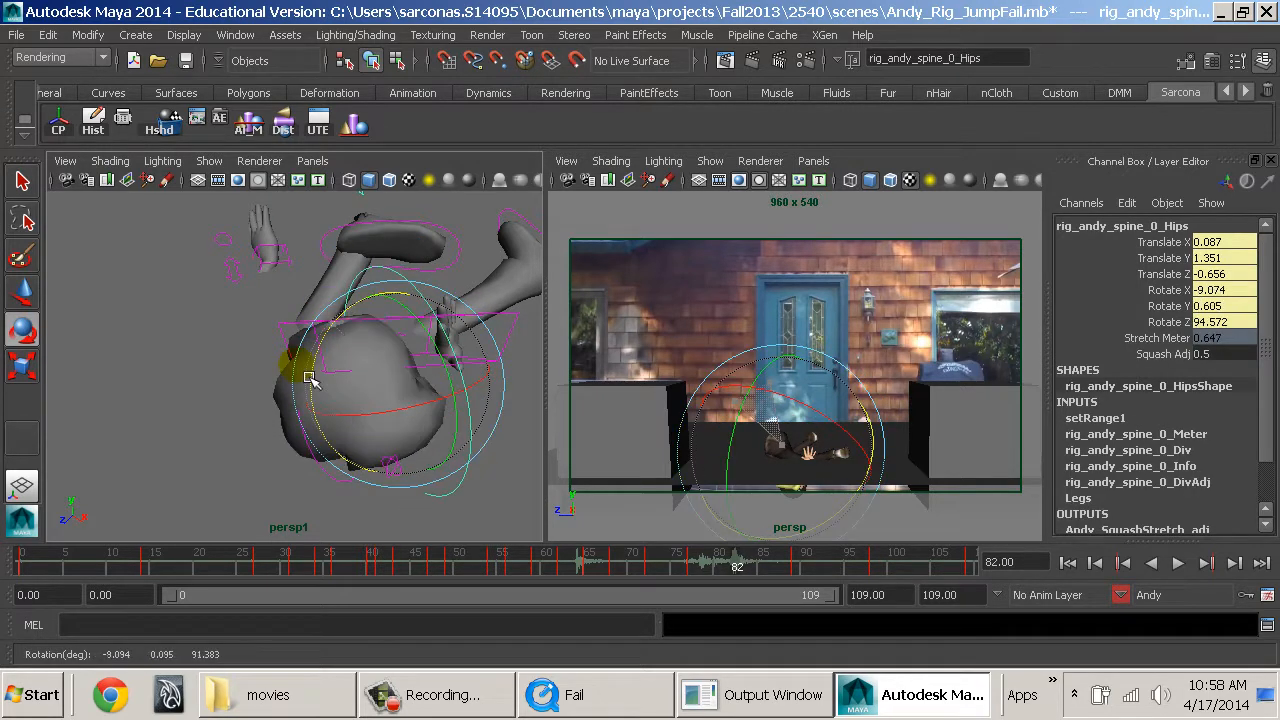
pyautogui.moveTo(326, 447); pyautogui.dragTo(446, 340)
pyautogui.hotkey('ctrl', 'z')
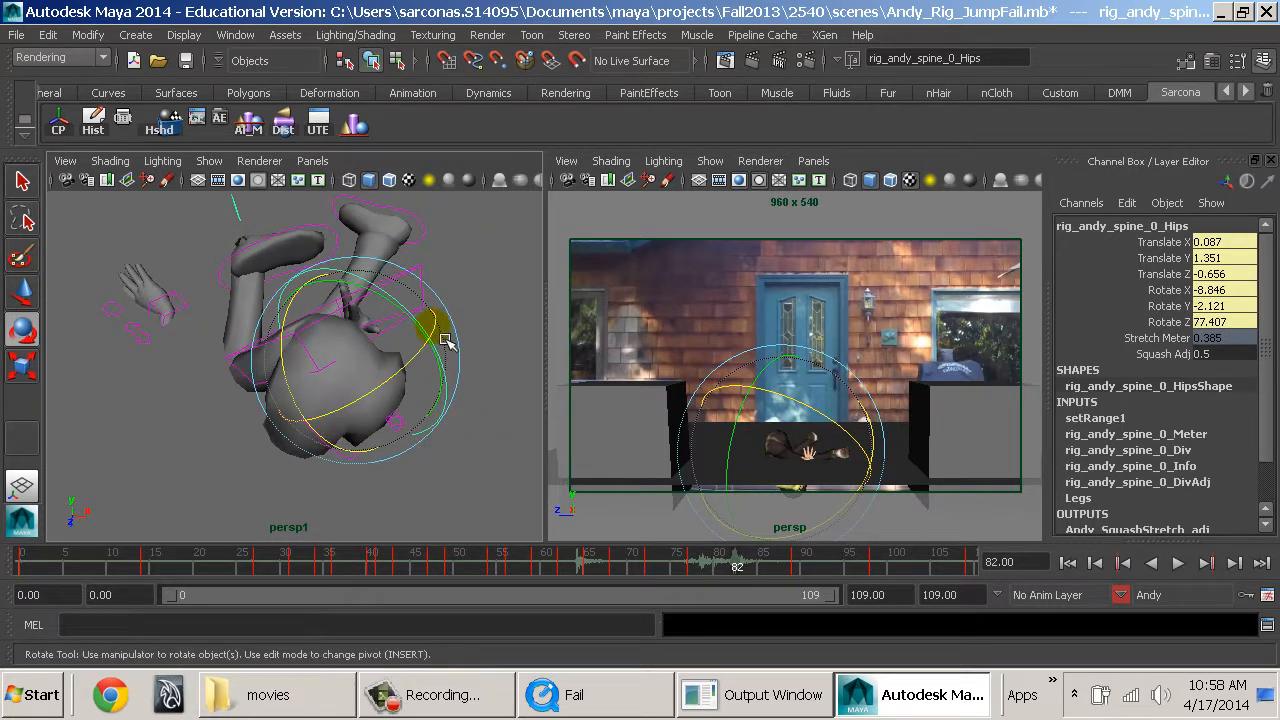
# Play back the fall, go to frame 89, and move Andy's left hand control to Translate -9.739, 0.272, 6.377.
pyautogui.hotkey('alt', 'v')
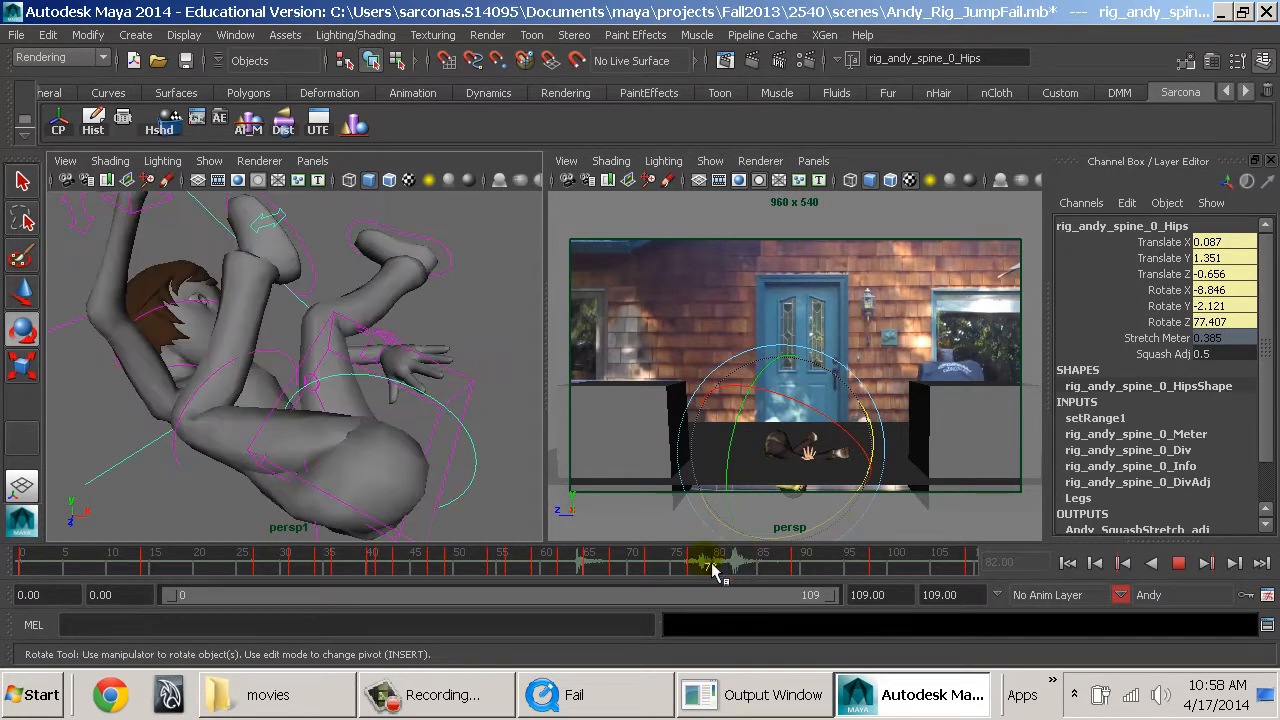
pyautogui.click(802, 571)
pyautogui.keyDown('alt'); pyautogui.moveTo(372, 388); pyautogui.dragTo(394, 468, button='middle'); pyautogui.keyUp('alt')
pyautogui.keyDown('alt'); pyautogui.moveTo(394, 468); pyautogui.dragTo(466, 350); pyautogui.keyUp('alt')
pyautogui.keyDown('alt'); pyautogui.moveTo(466, 350); pyautogui.dragTo(515, 374, button='middle'); pyautogui.keyUp('alt')
pyautogui.keyDown('alt'); pyautogui.moveTo(516, 374); pyautogui.dragTo(475, 430); pyautogui.keyUp('alt')
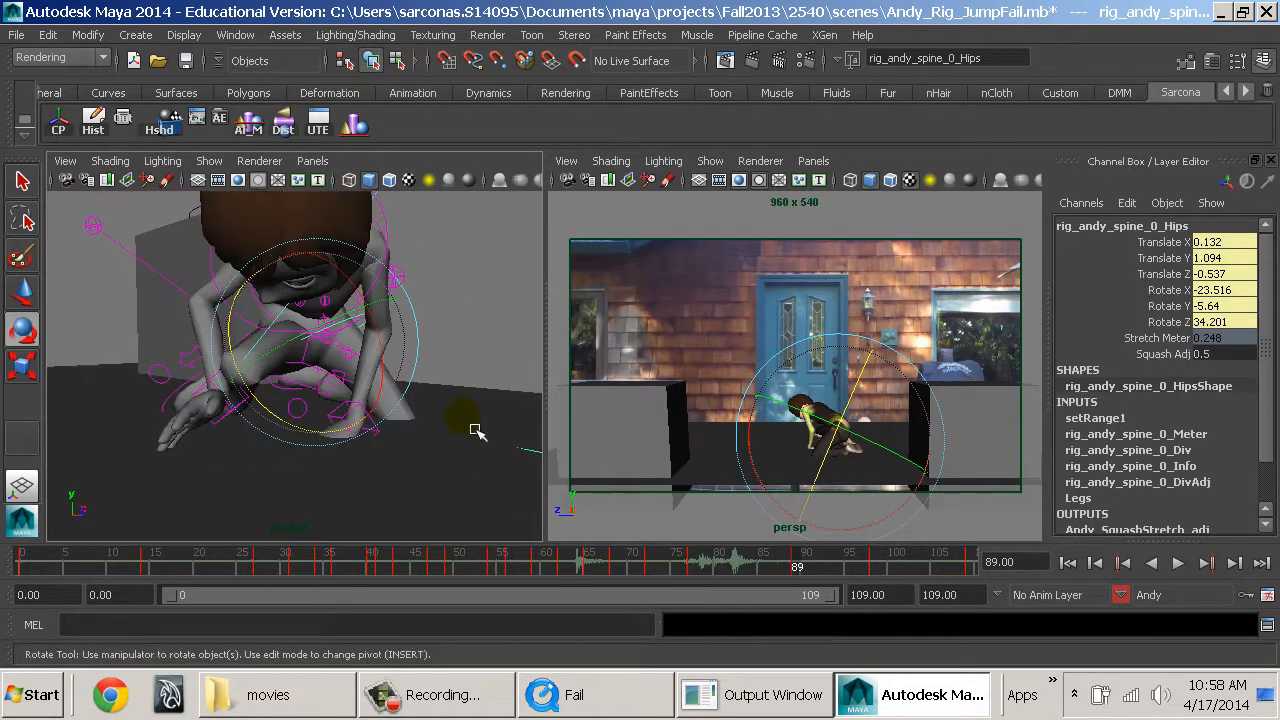
pyautogui.press('w')
pyautogui.click(390, 436)
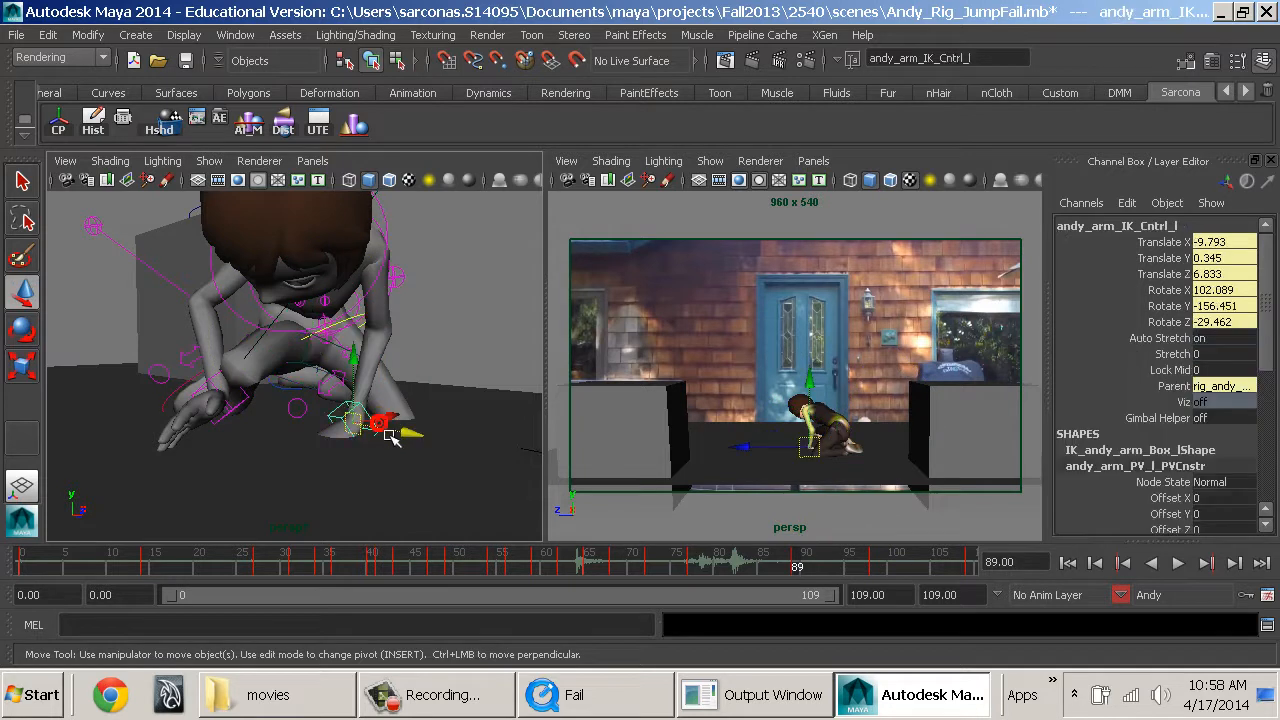
pyautogui.moveTo(367, 391); pyautogui.dragTo(364, 381)
# Rotate Andy's left hand control to 97.622, -190.497, -25.016 degrees and place it at Translate -8.626, 0.924, 6.803.
pyautogui.press('e')
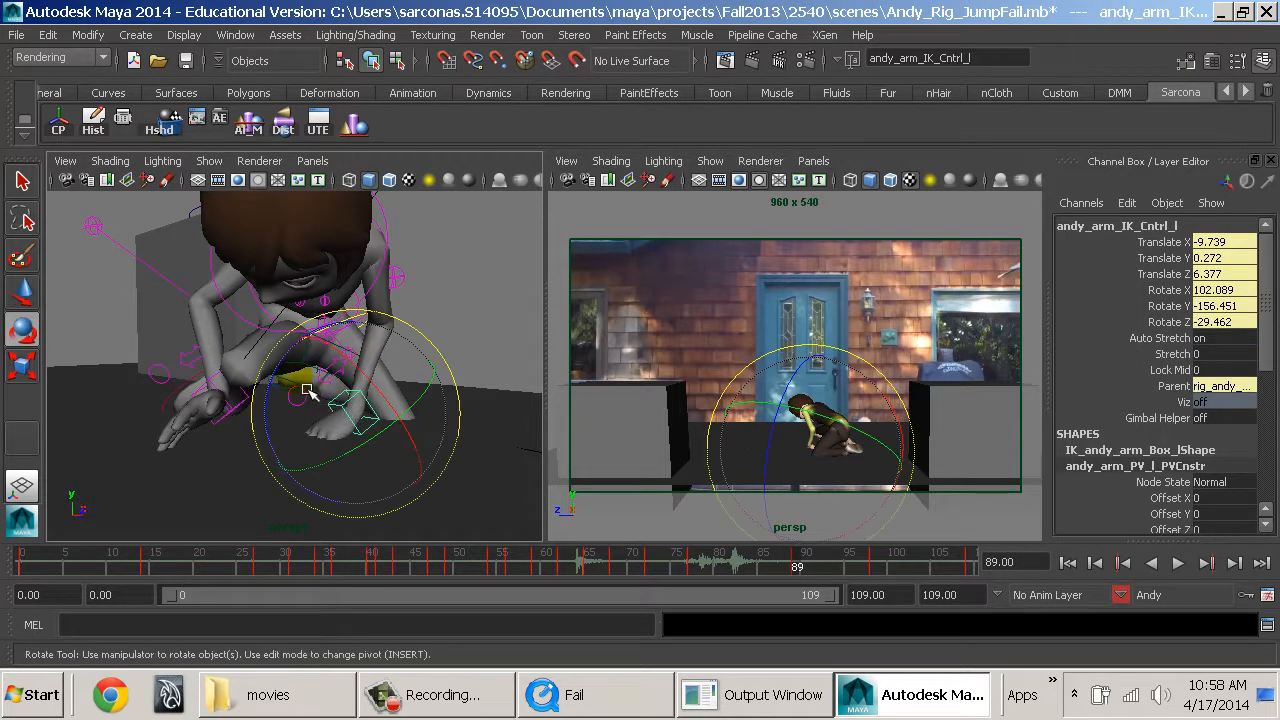
pyautogui.moveTo(279, 392); pyautogui.dragTo(355, 341)
pyautogui.press('w')
pyautogui.keyDown('alt'); pyautogui.moveTo(369, 403); pyautogui.dragTo(225, 455); pyautogui.keyUp('alt')
pyautogui.keyDown('alt'); pyautogui.moveTo(225, 455); pyautogui.dragTo(286, 498, button='right'); pyautogui.keyUp('alt')
pyautogui.moveTo(305, 480); pyautogui.dragTo(380, 480)
pyautogui.press('e')
pyautogui.moveTo(358, 420); pyautogui.dragTo(396, 436)
pyautogui.moveTo(313, 457); pyautogui.dragTo(341, 459)
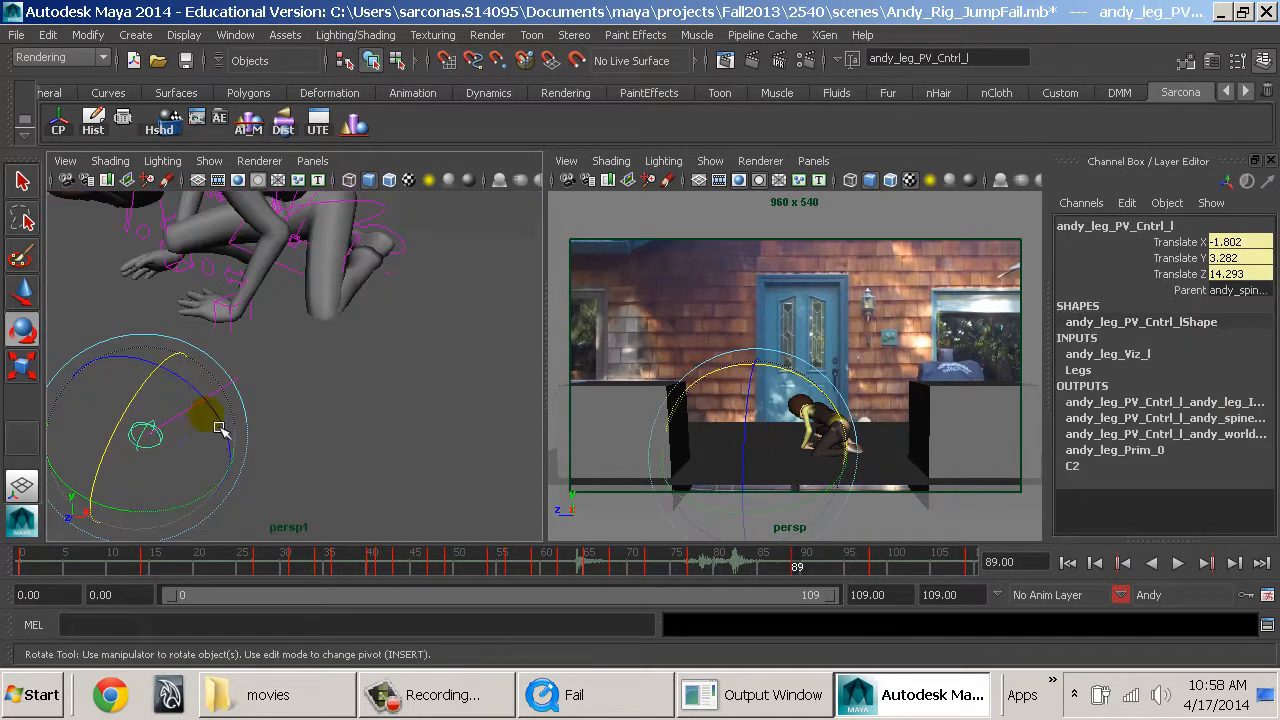
# Move Andy's left knee pole vector control to Translate 3.84, 5.112, 14.236 at frame 89.
pyautogui.press('w')
pyautogui.moveTo(200, 446); pyautogui.dragTo(400, 482)
pyautogui.keyDown('alt'); pyautogui.moveTo(335, 443); pyautogui.dragTo(429, 374); pyautogui.keyUp('alt')
pyautogui.keyDown('alt'); pyautogui.moveTo(429, 374); pyautogui.dragTo(480, 454, button='middle'); pyautogui.keyUp('alt')
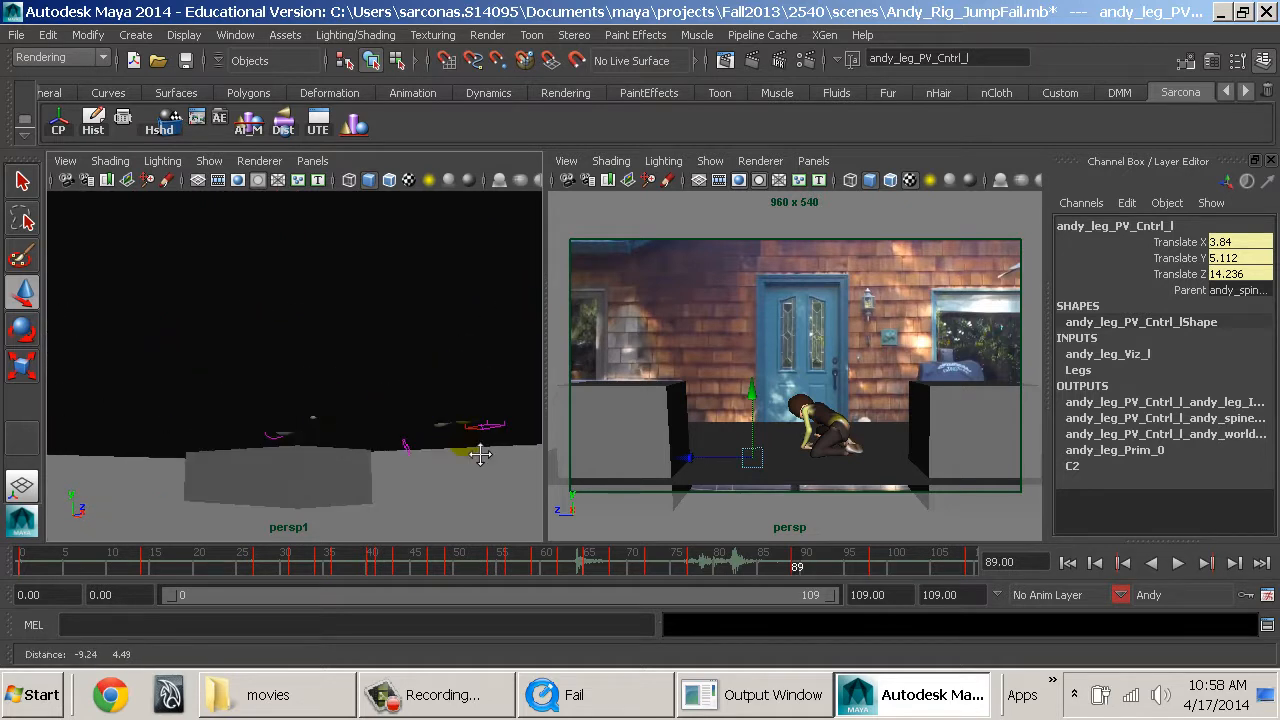
pyautogui.keyDown('alt'); pyautogui.moveTo(480, 454); pyautogui.dragTo(352, 406); pyautogui.keyUp('alt')
# Pose Andy's right hand control at frame 89 with Translate 6.436, -1.596, -5.649 and Rotate -72.335, 5.317, 65.648.
pyautogui.click(354, 408)
pyautogui.press('e')
pyautogui.press('w')
pyautogui.press('e')
pyautogui.press('w')
pyautogui.keyDown('alt'); pyautogui.moveTo(375, 496); pyautogui.dragTo(321, 443, button='right'); pyautogui.keyUp('alt')
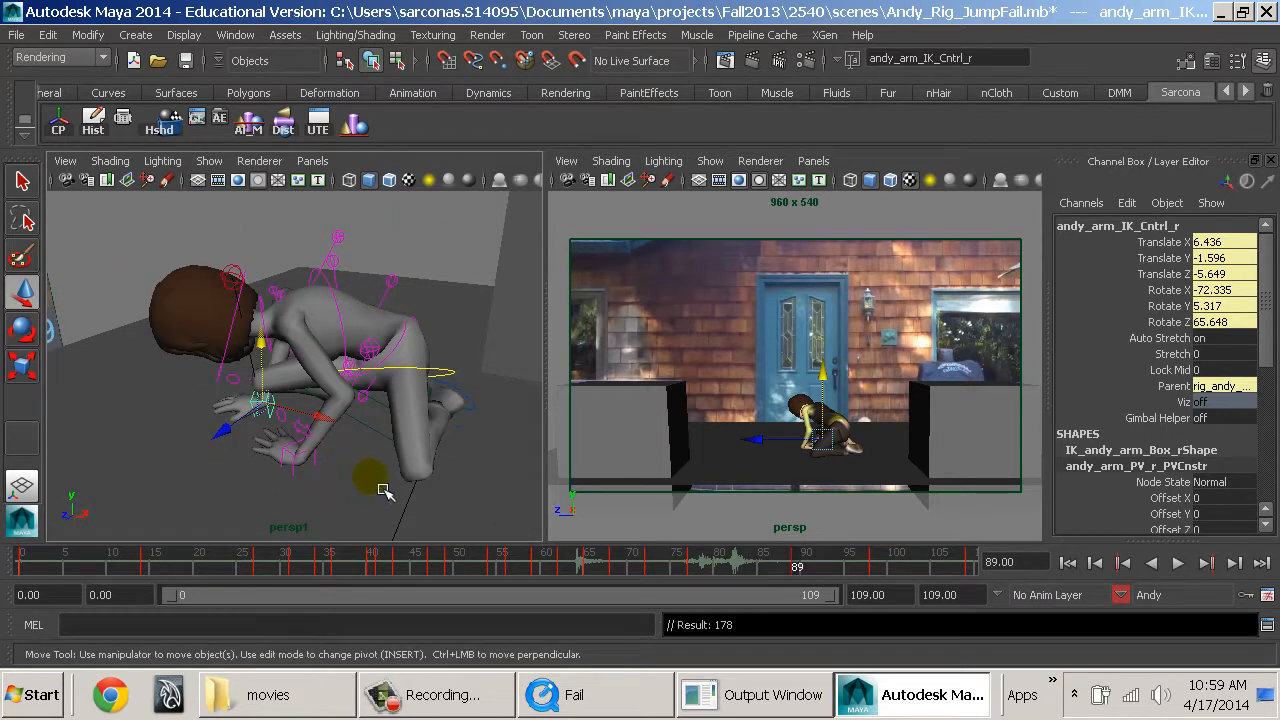
# Play back the animation, go to frame 81, and check Andy's hips and mid-spine controls.
pyautogui.hotkey('alt', 'v')
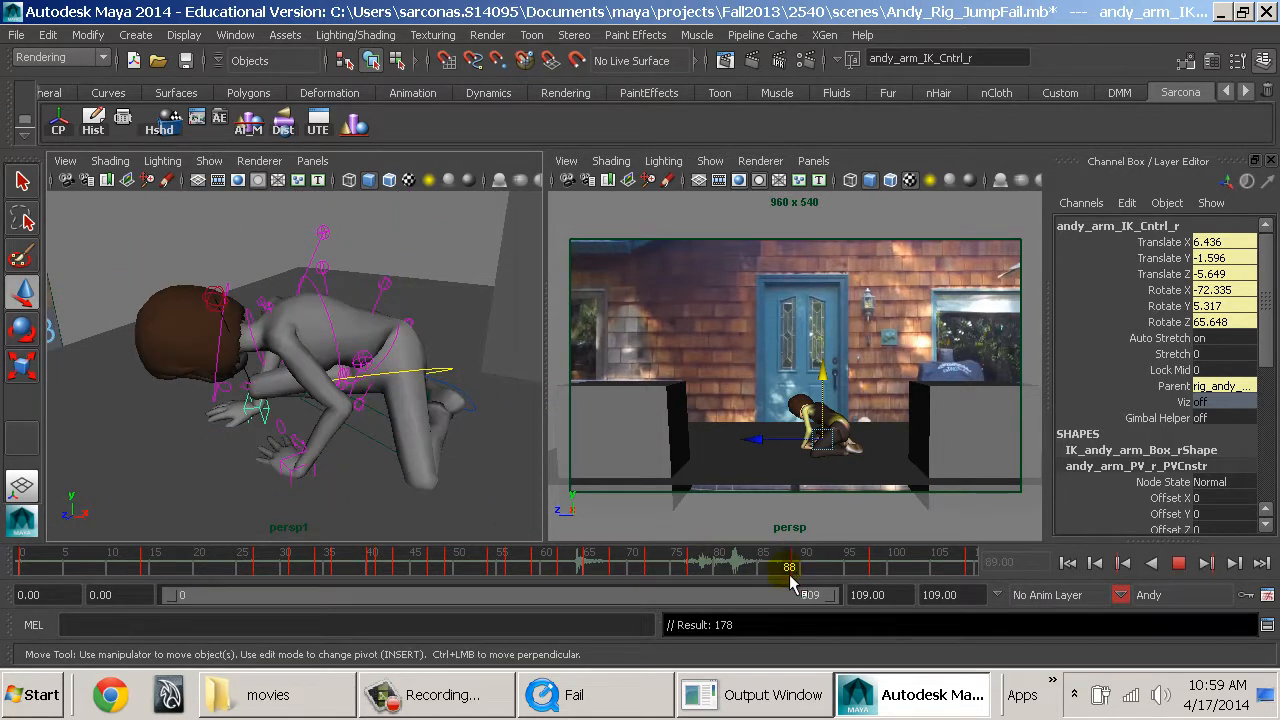
pyautogui.moveTo(790, 578)
pyautogui.mouseDown()
pyautogui.moveTo(680, 570)
pyautogui.moveTo(731, 568)
pyautogui.mouseUp()
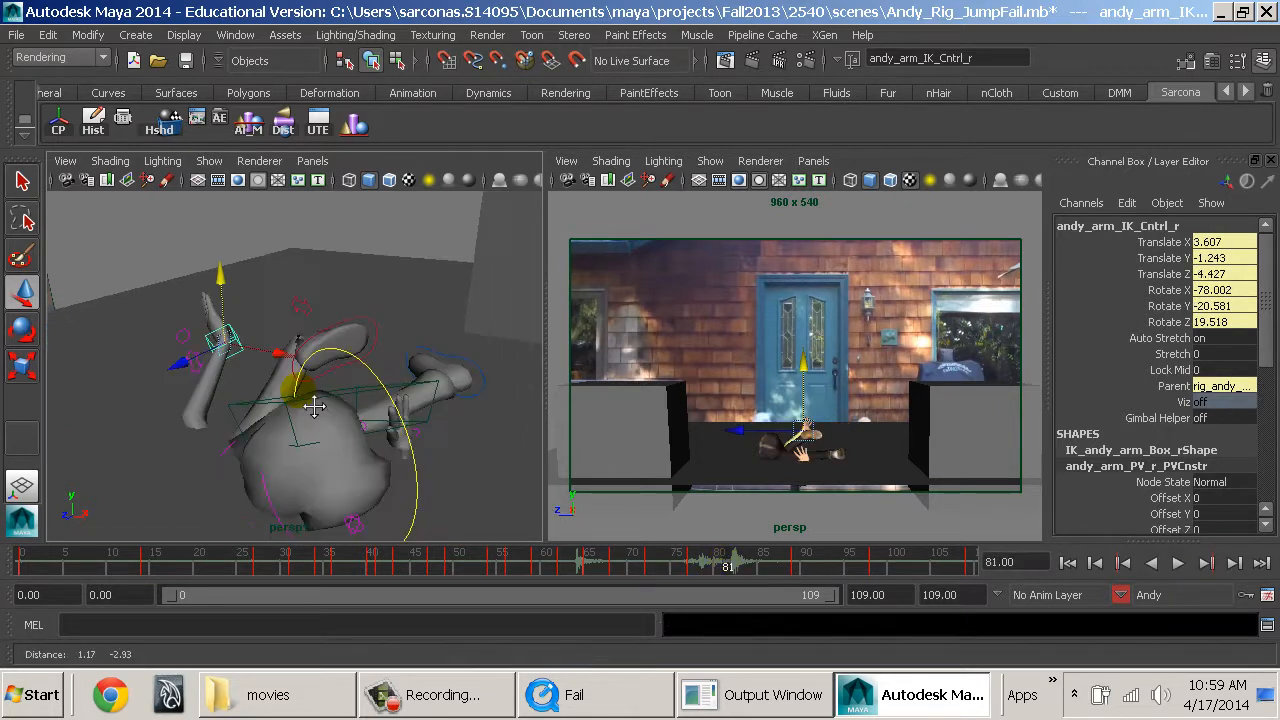
pyautogui.click(428, 388)
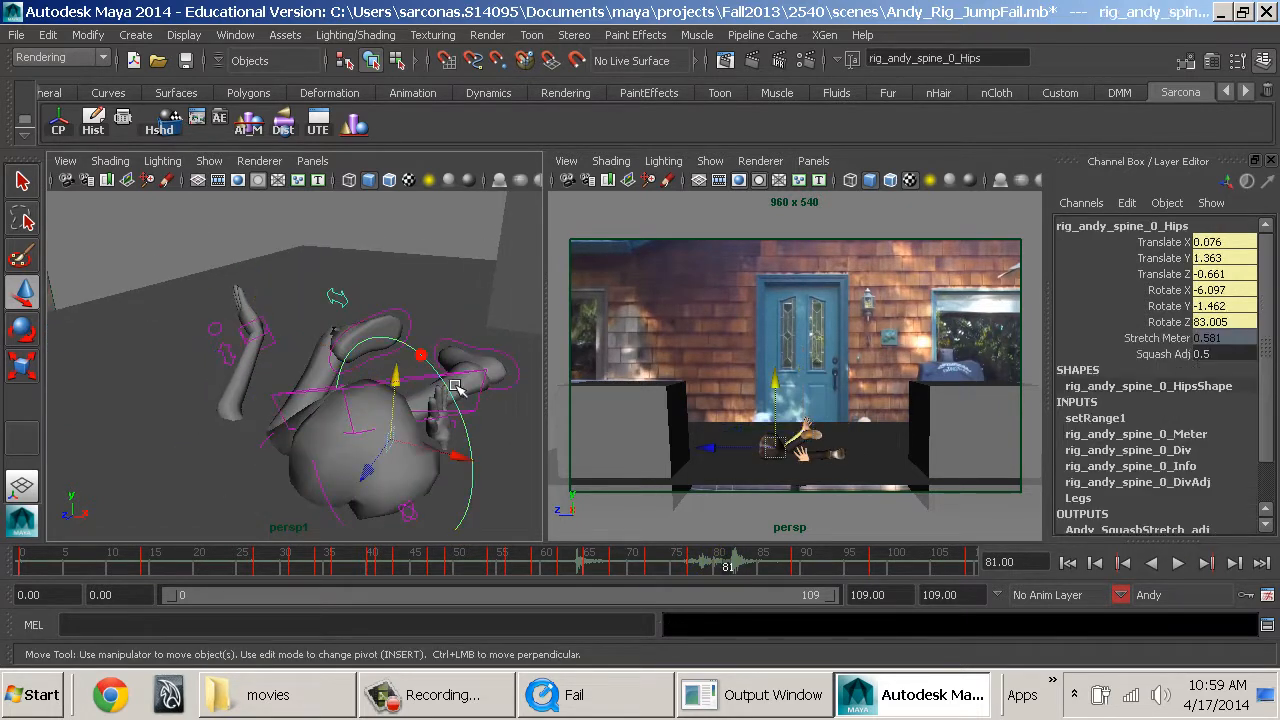
pyautogui.press('e')
pyautogui.press('w')
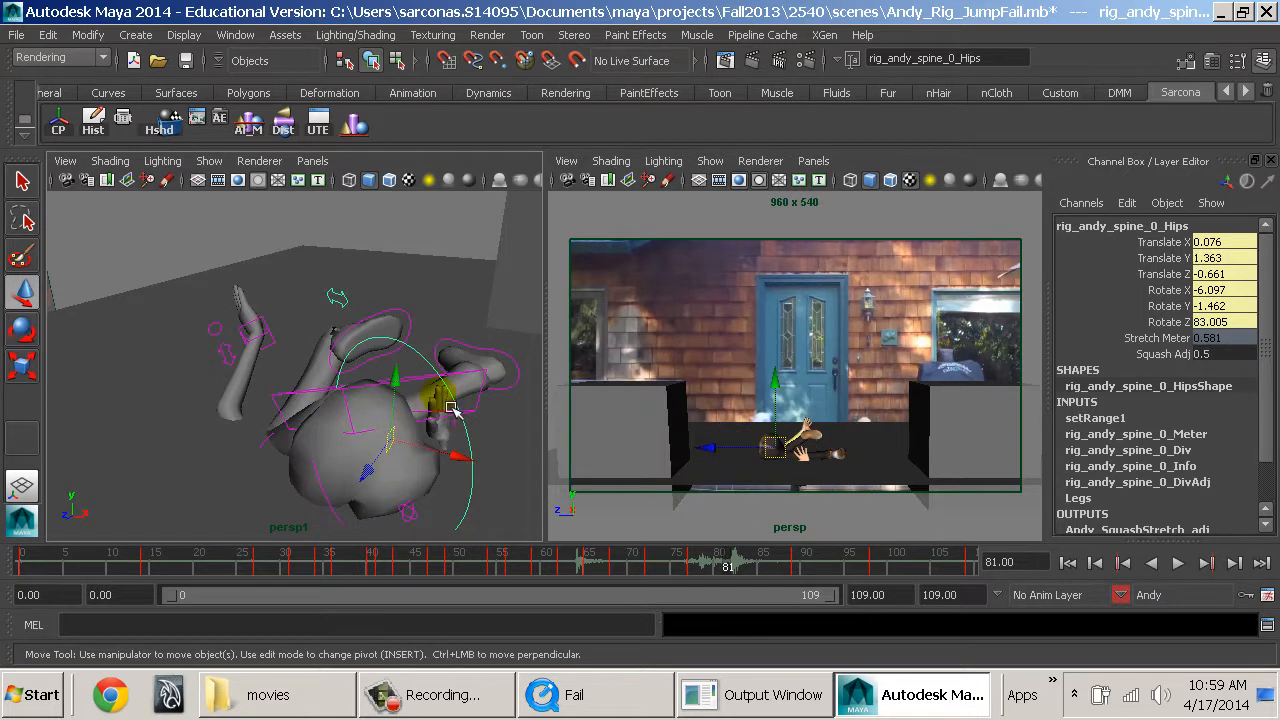
pyautogui.click(325, 484)
pyautogui.press('e')
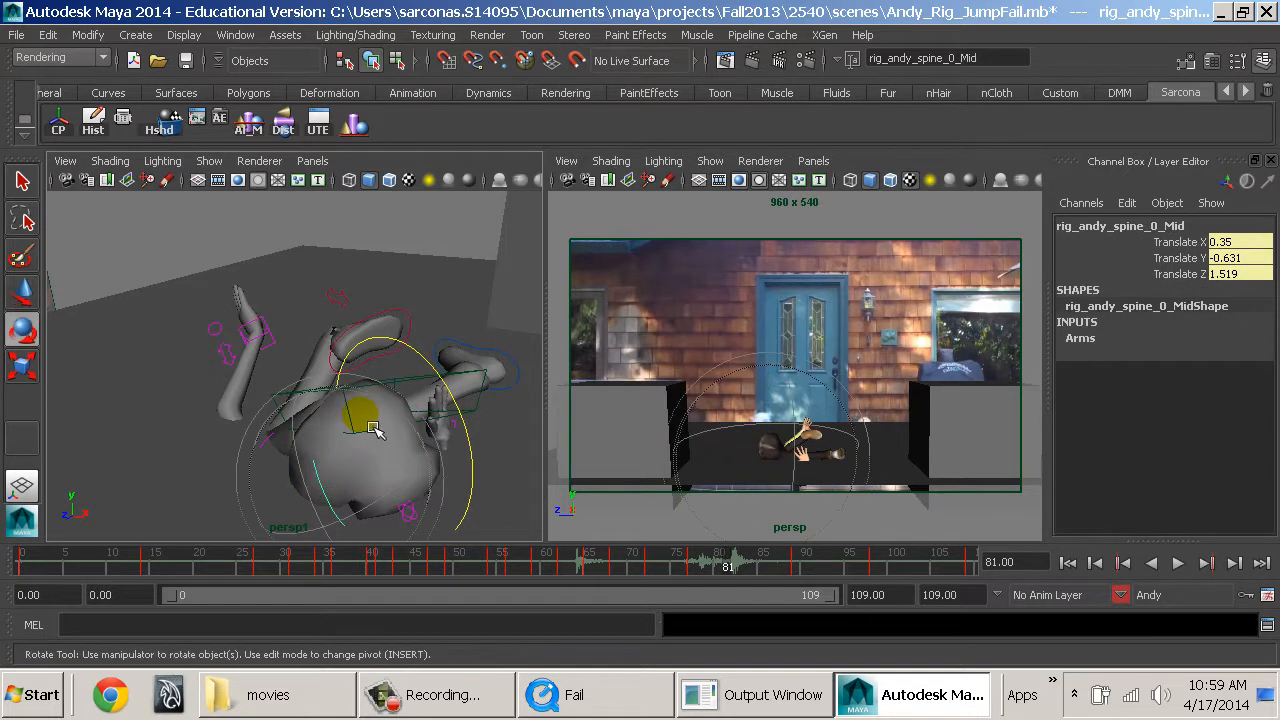
# Rotate Andy's lowest spine FK control at frame 81 to 23.944, -32.005, 82.977 degrees, undoing the last extra rotation.
pyautogui.click(410, 512)
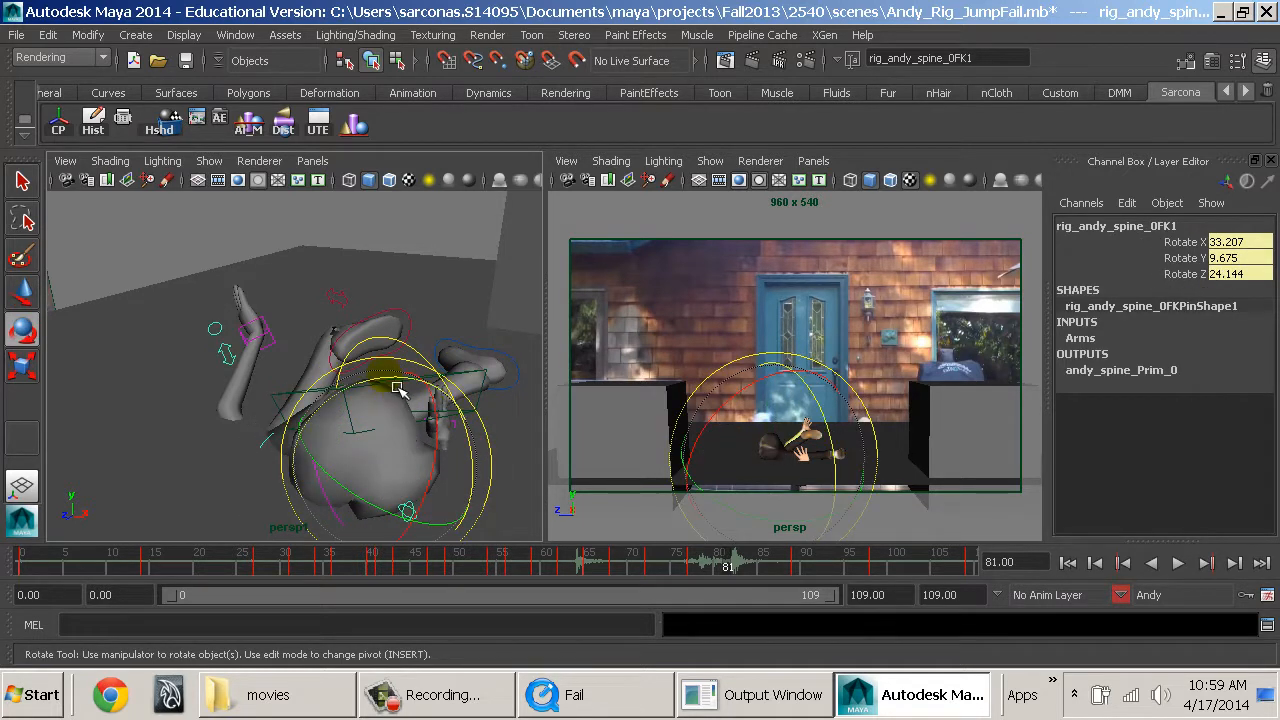
pyautogui.moveTo(397, 386); pyautogui.dragTo(480, 431)
pyautogui.keyDown('alt'); pyautogui.moveTo(348, 395); pyautogui.dragTo(333, 426); pyautogui.keyUp('alt')
pyautogui.moveTo(352, 384); pyautogui.dragTo(432, 408)
pyautogui.hotkey('ctrl', 'z')
pyautogui.press('w')
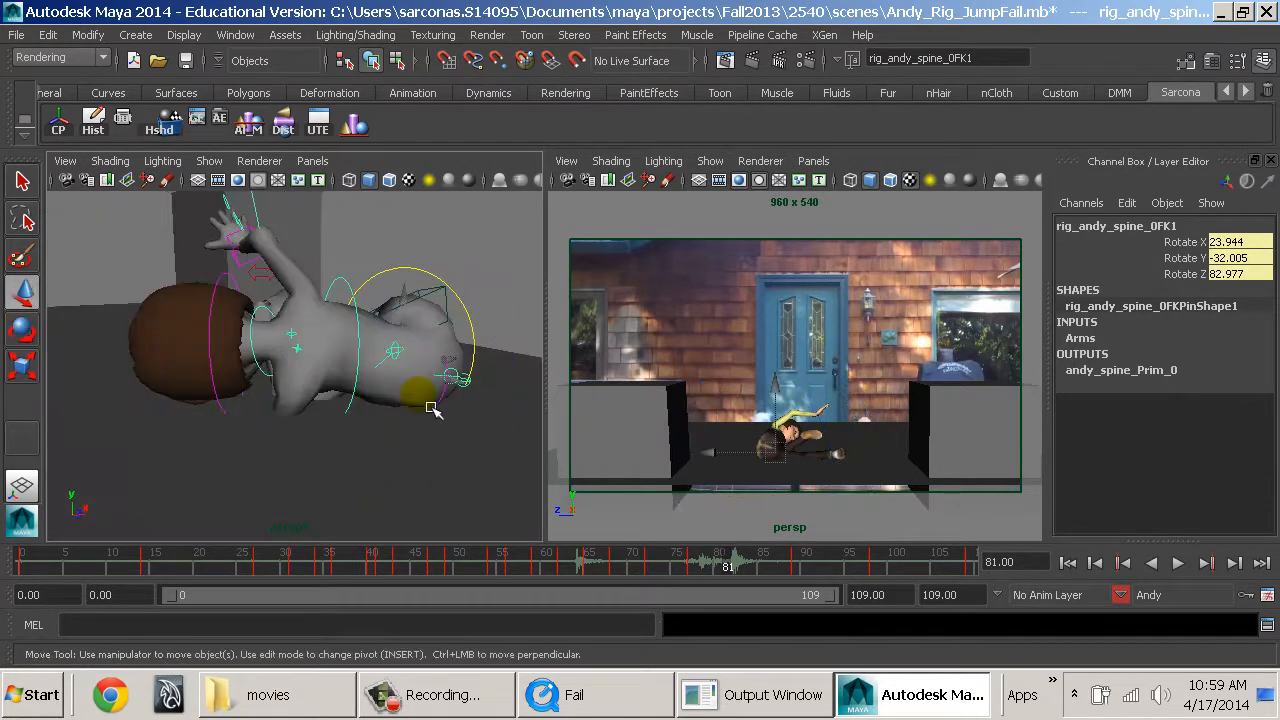
# Rotate Andy's third spine FK control at frame 81 to about 28.99, 1.864, -0.355 degrees.
pyautogui.click(411, 364)
pyautogui.press('e')
pyautogui.click(411, 352)
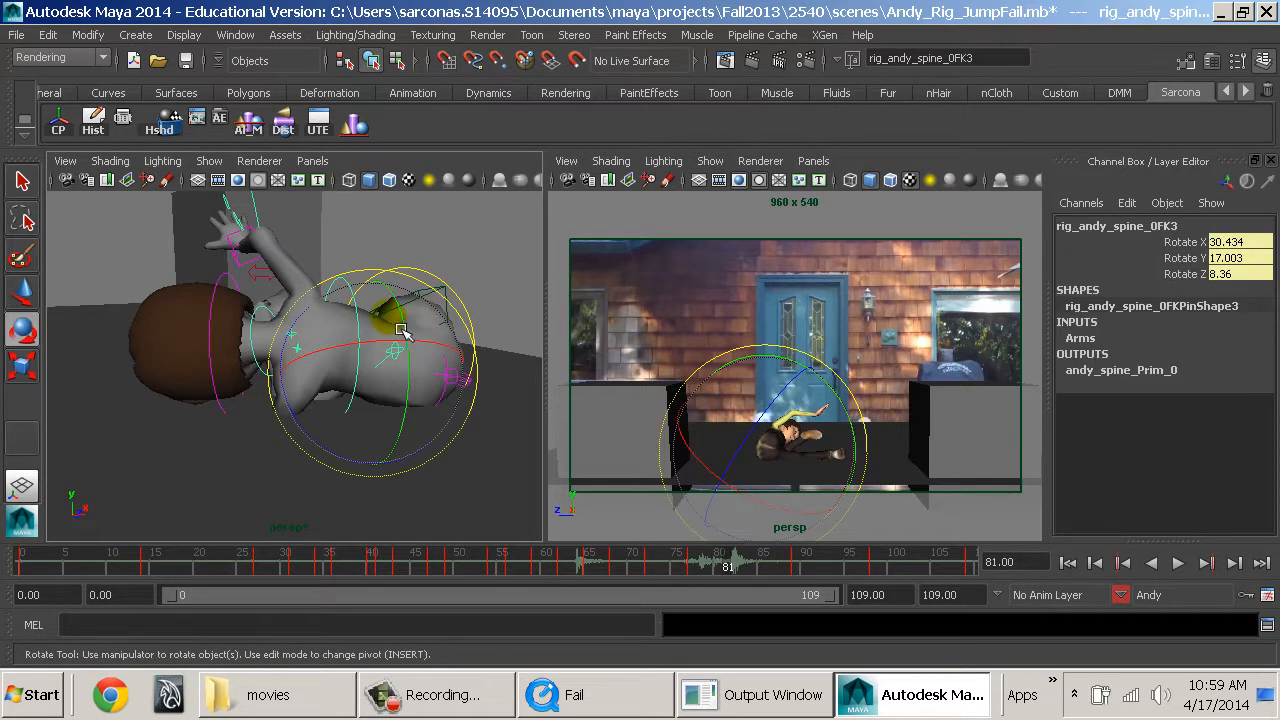
pyautogui.moveTo(415, 330); pyautogui.dragTo(327, 313)
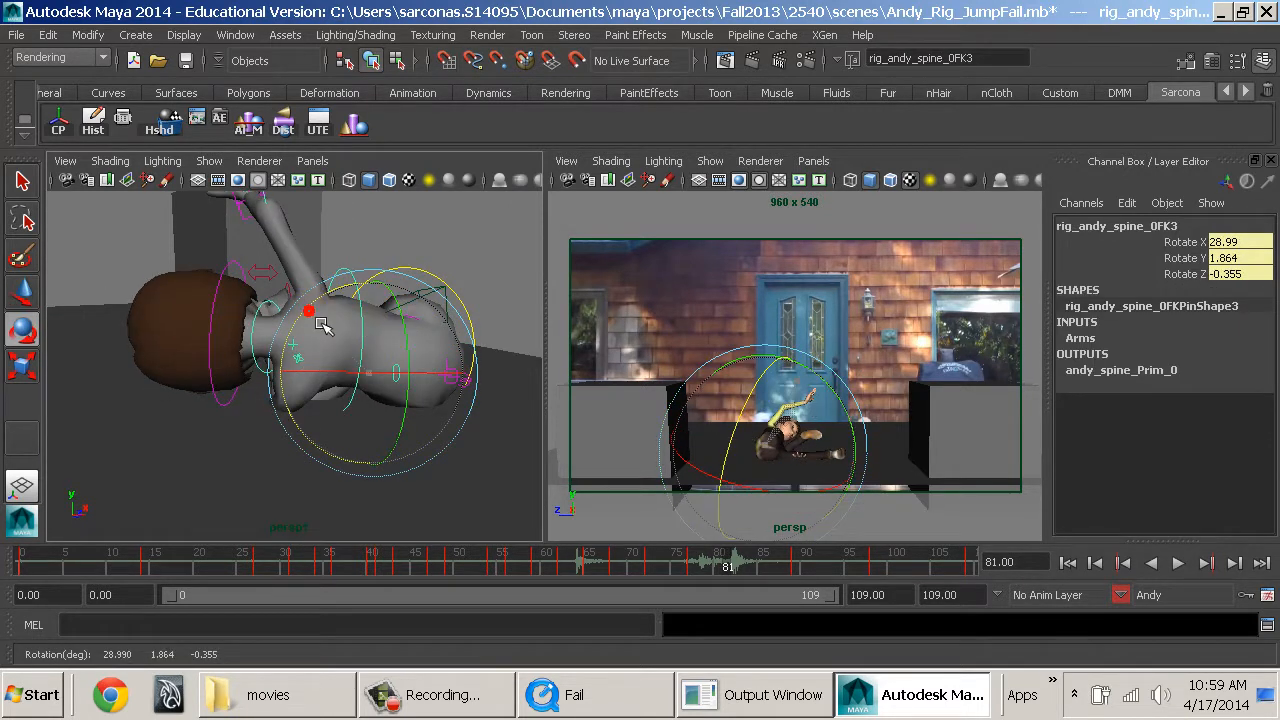
pyautogui.press('w')
# Rotate Andy's right clavicle control at frame 81 to Rotate Y -14 and Rotate Z -20.304.
pyautogui.click(340, 290)
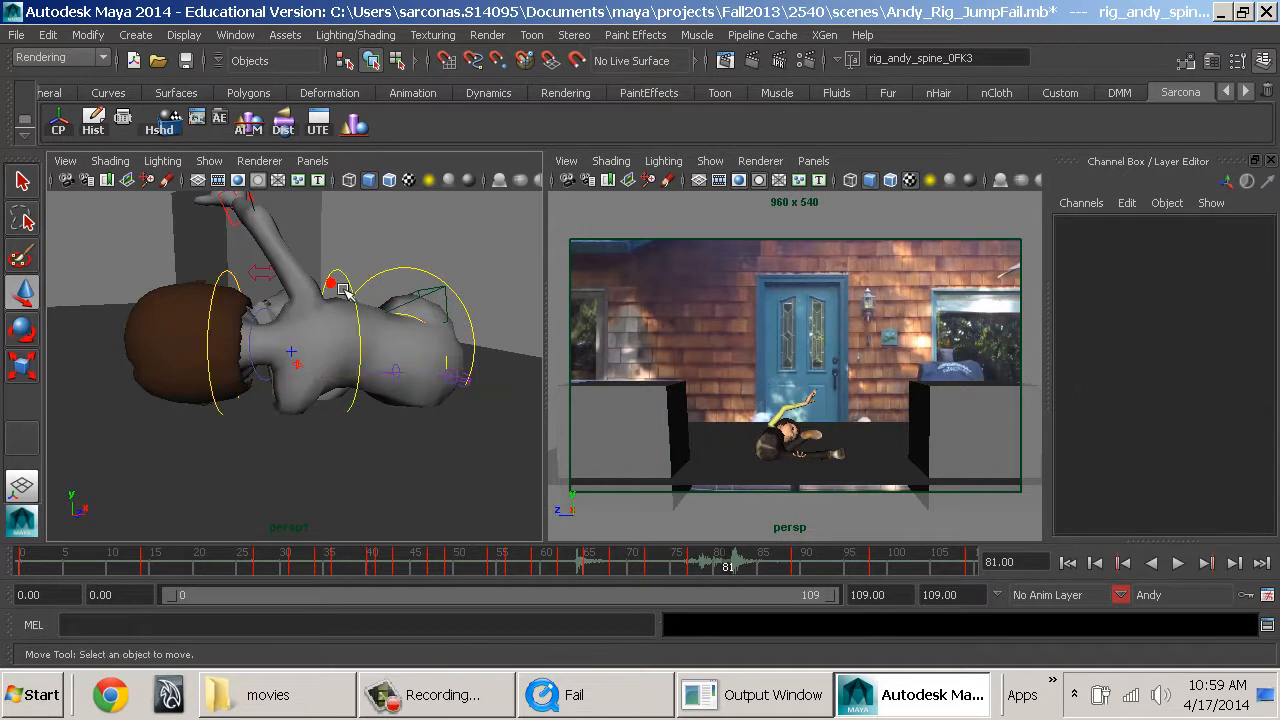
pyautogui.click(340, 290)
pyautogui.moveTo(340, 290); pyautogui.dragTo(373, 352)
pyautogui.click(348, 428)
pyautogui.press('e')
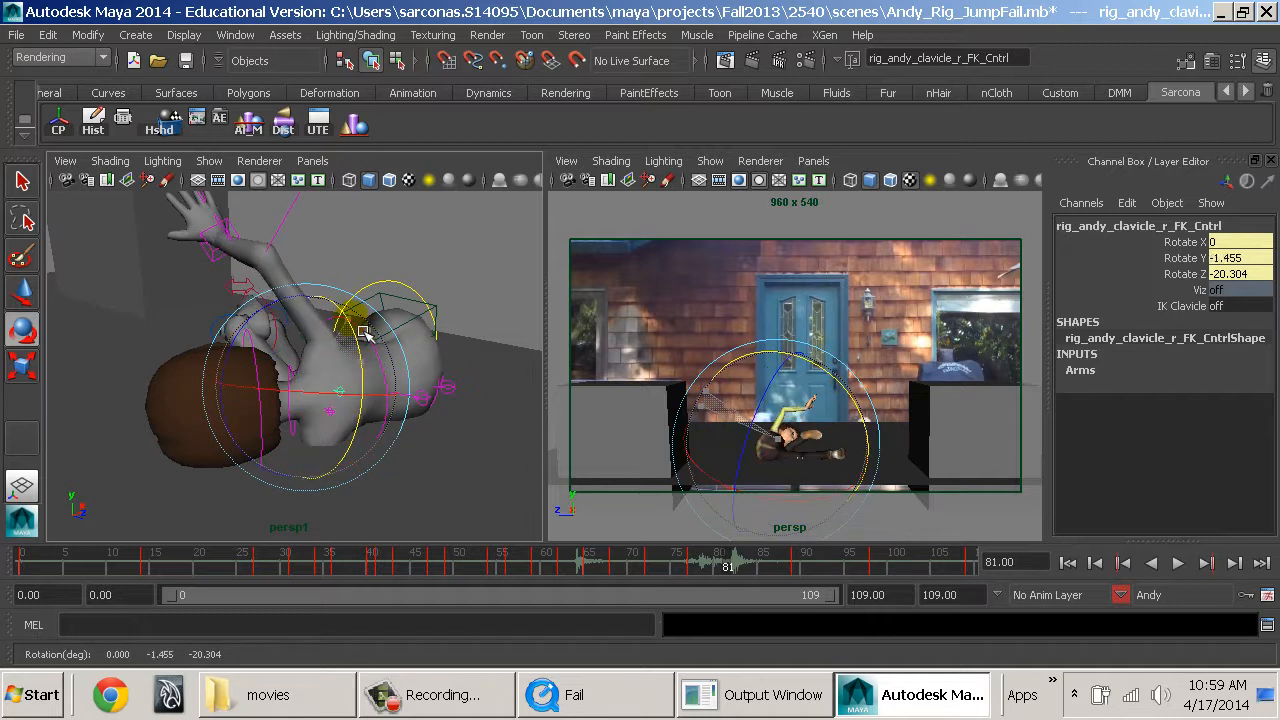
# Rotate Andy's left clavicle control at frame 81 to 15.536, -41.754, -13.287 degrees.
pyautogui.press('q')
pyautogui.click(340, 416)
pyautogui.click(340, 419)
pyautogui.press('e')
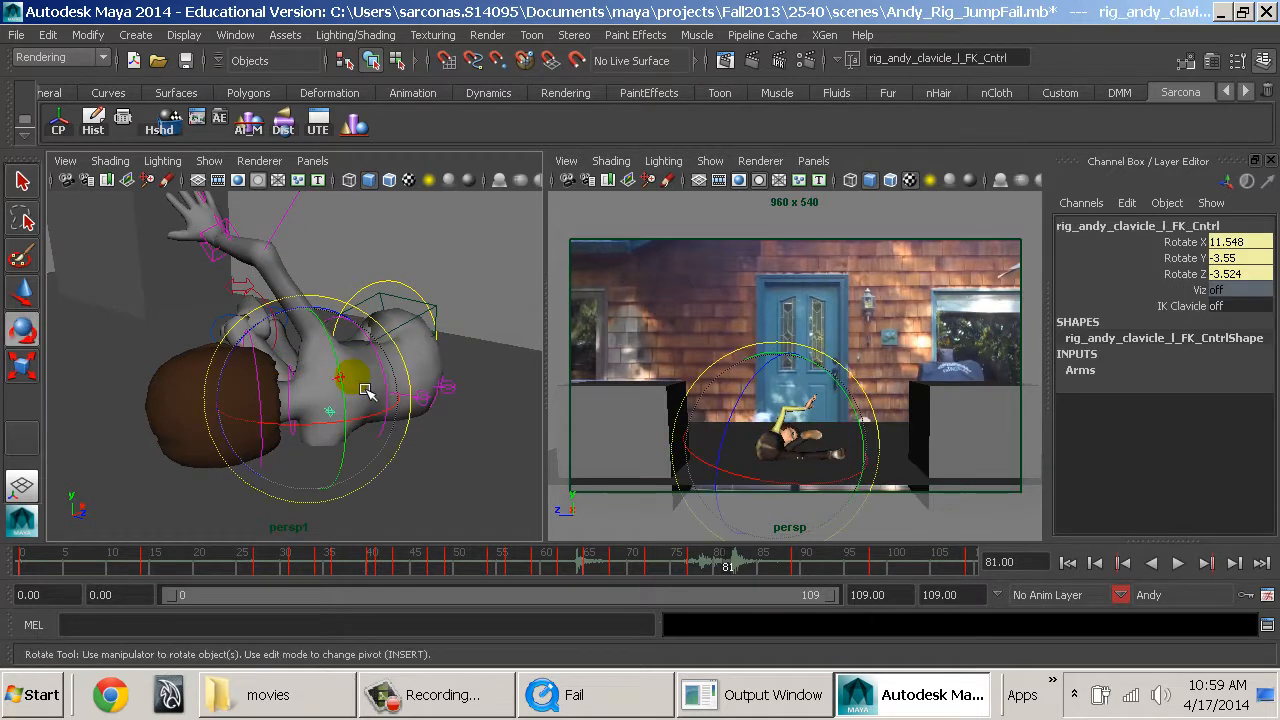
pyautogui.moveTo(351, 394); pyautogui.dragTo(360, 468)
pyautogui.keyDown('alt'); pyautogui.moveTo(360, 468); pyautogui.dragTo(429, 489); pyautogui.keyUp('alt')
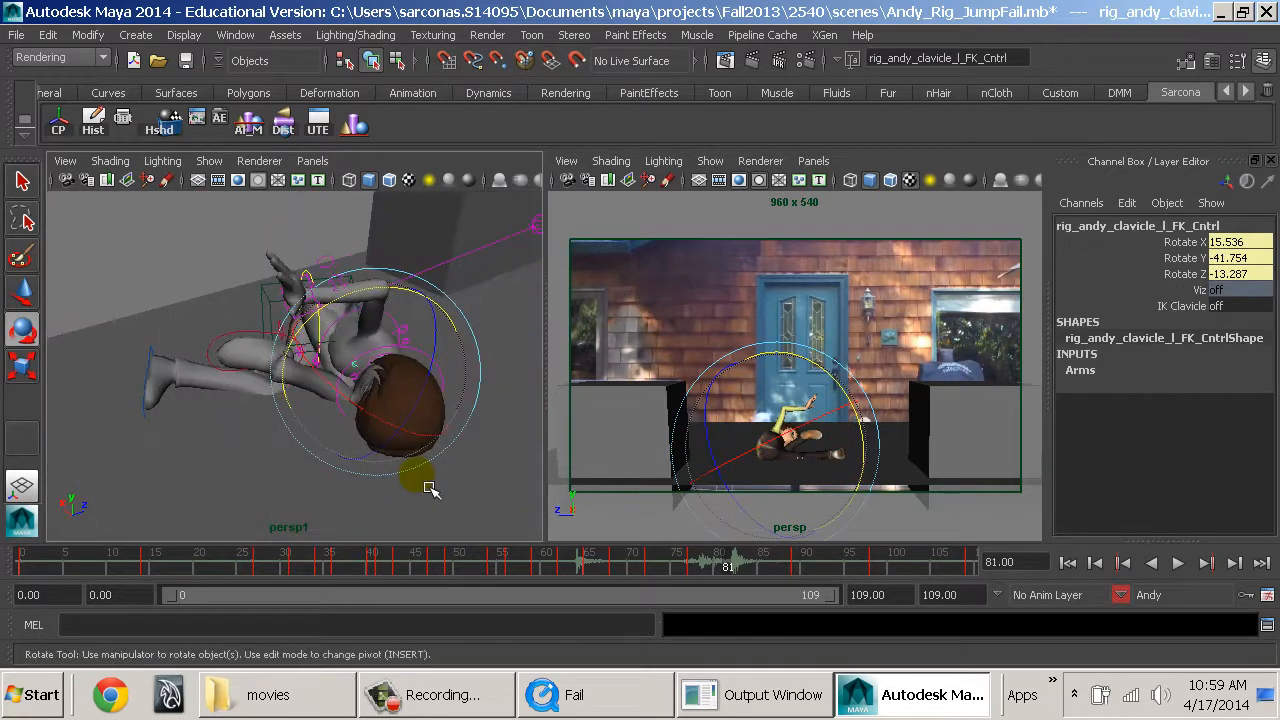
# Rotate Andy's right foot control at frame 81 from a close view of the legs.
pyautogui.keyDown('alt'); pyautogui.moveTo(429, 489); pyautogui.dragTo(460, 470, button='right'); pyautogui.keyUp('alt')
pyautogui.moveTo(460, 470)
pyautogui.keyDown('alt'); pyautogui.mouseDown()
pyautogui.moveTo(526, 469)
pyautogui.moveTo(468, 470)
pyautogui.mouseUp(); pyautogui.keyUp('alt')
pyautogui.click(308, 512)
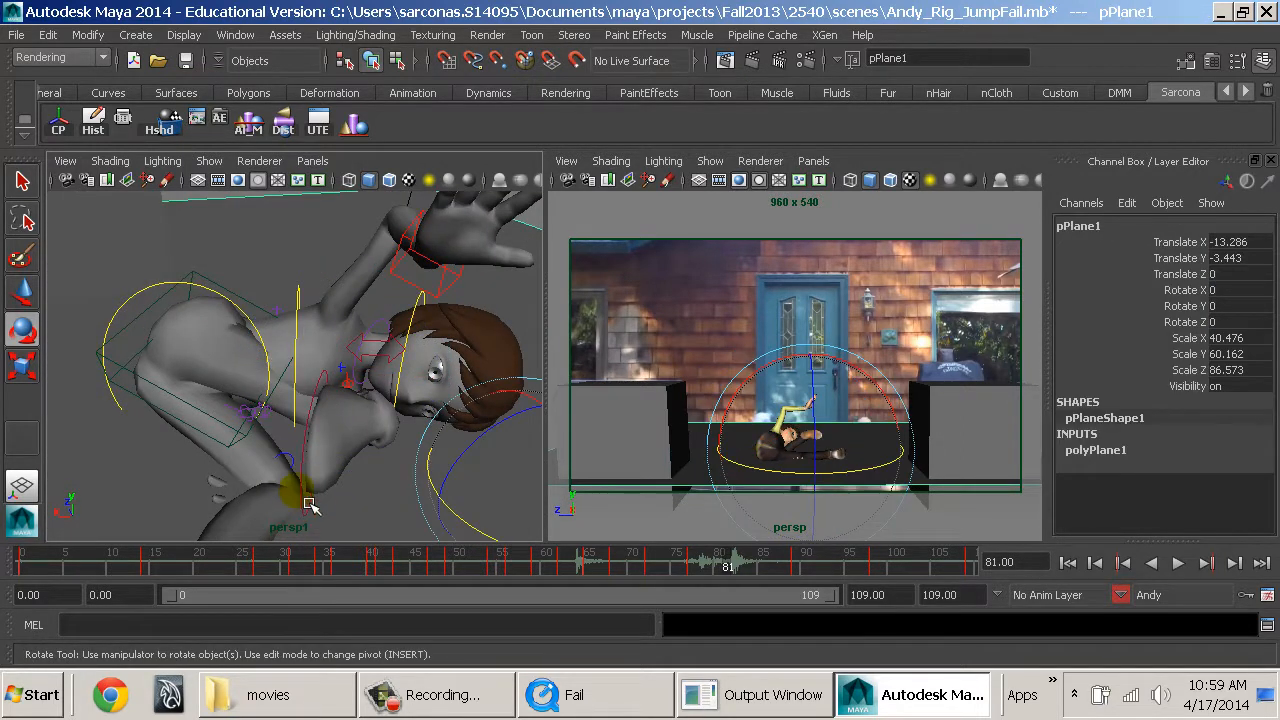
pyautogui.click(316, 510)
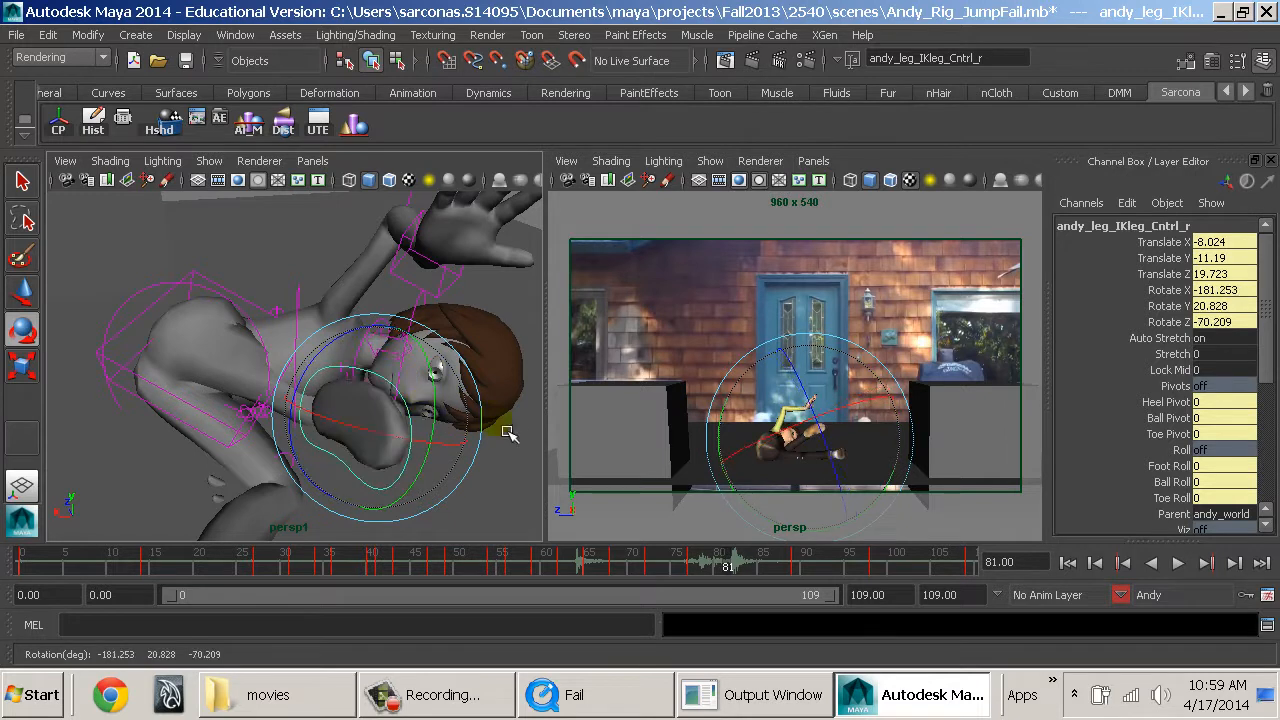
pyautogui.keyDown('alt'); pyautogui.moveTo(508, 432); pyautogui.dragTo(154, 247); pyautogui.keyUp('alt')
# Raise Andy's right knee pole vector control at frame 81 to about Translate -4.9, 4.62, 5.195.
pyautogui.press('w')
pyautogui.scroll(-3, 342, 420)
pyautogui.press('4')
pyautogui.moveTo(389, 528); pyautogui.dragTo(422, 535)
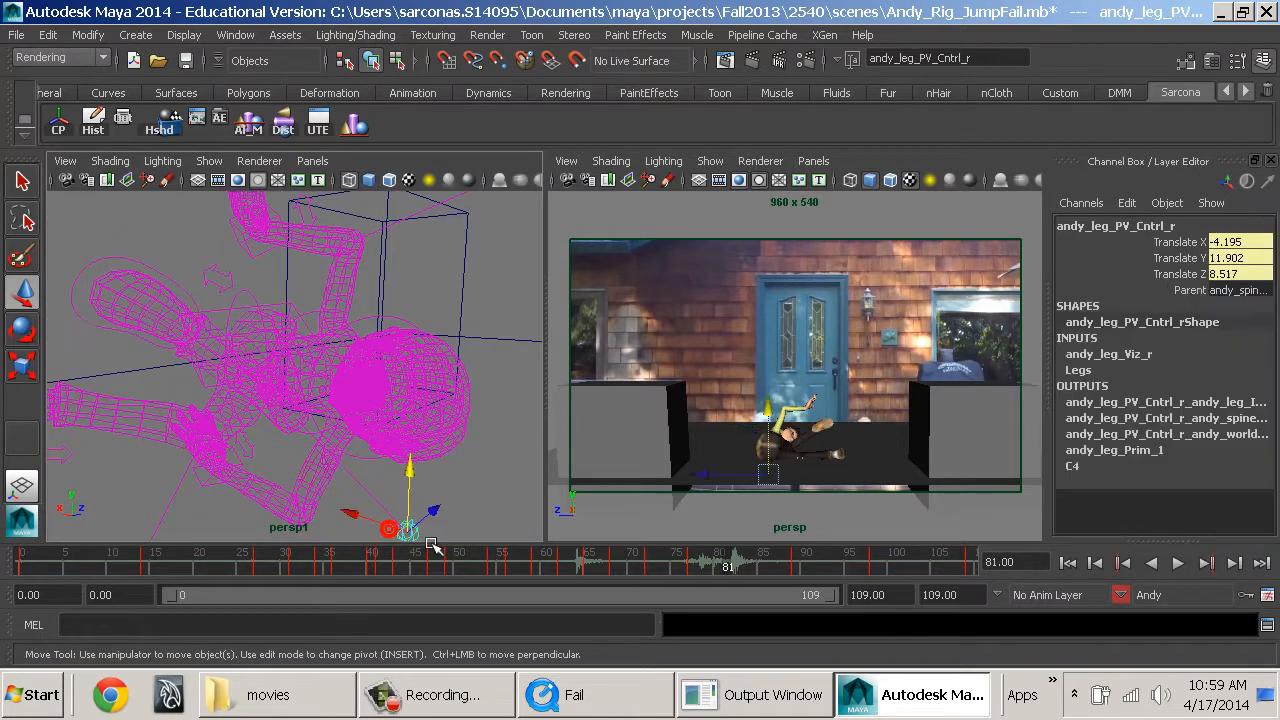
pyautogui.press('5')
pyautogui.moveTo(407, 471); pyautogui.dragTo(393, 302)
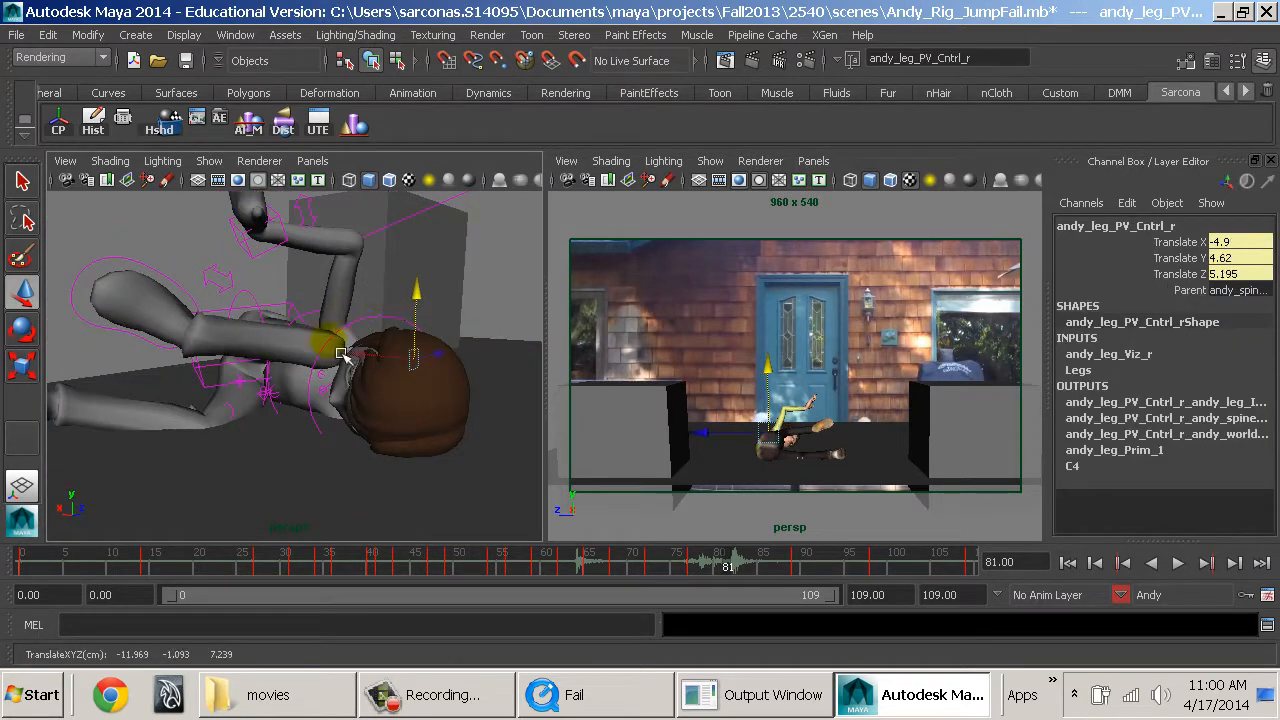
pyautogui.moveTo(341, 353)
pyautogui.keyDown('alt'); pyautogui.mouseDown()
pyautogui.moveTo(509, 314)
pyautogui.moveTo(435, 388)
pyautogui.moveTo(414, 495)
pyautogui.moveTo(437, 483)
pyautogui.moveTo(511, 517)
pyautogui.mouseUp(); pyautogui.keyUp('alt')
pyautogui.press('4')
pyautogui.press('5')
# Move Andy's left hand control at frame 81 to Translate -9.763, 3.381, 7.087.
pyautogui.moveTo(504, 461)
pyautogui.mouseDown()
pyautogui.moveTo(517, 450)
pyautogui.moveTo(517, 383)
pyautogui.moveTo(383, 491)
pyautogui.moveTo(320, 505)
pyautogui.moveTo(306, 449)
pyautogui.moveTo(257, 431)
pyautogui.moveTo(351, 466)
pyautogui.moveTo(242, 430)
pyautogui.moveTo(314, 466)
pyautogui.moveTo(323, 449)
pyautogui.moveTo(251, 343)
pyautogui.moveTo(180, 406)
pyautogui.moveTo(229, 416)
pyautogui.moveTo(258, 459)
pyautogui.mouseUp()
pyautogui.press('4')
pyautogui.click(242, 430)
pyautogui.press('5')
pyautogui.moveTo(226, 403); pyautogui.dragTo(256, 425)
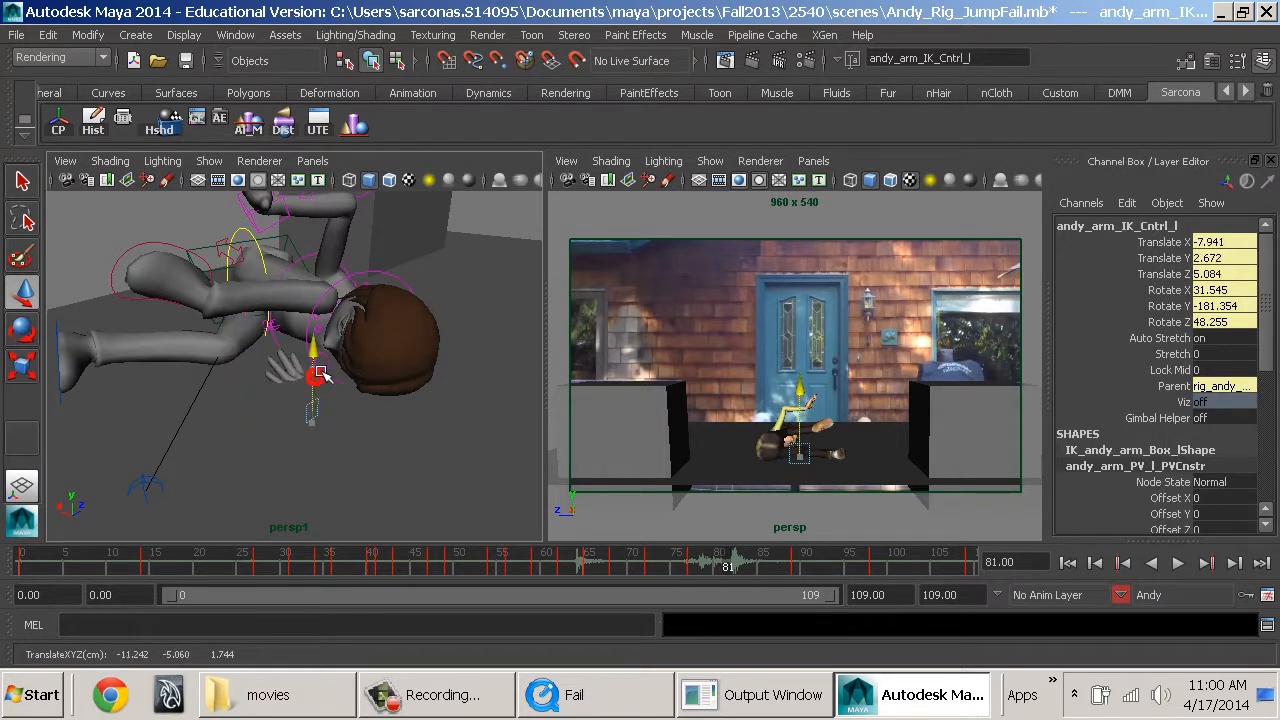
# Rotate Andy's left hand control to 28.65, -166.133, 74.147 degrees and shift it to Translate -10.344, 3.376, 6.955.
pyautogui.press('e')
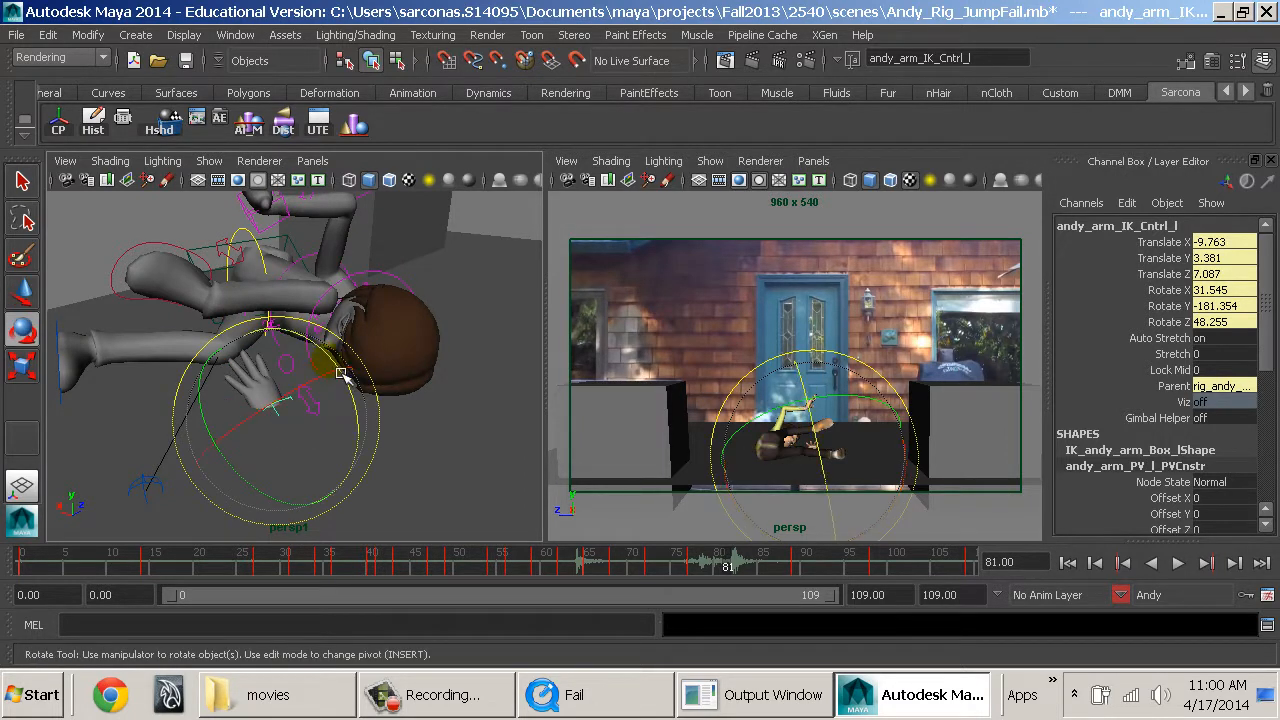
pyautogui.moveTo(341, 374); pyautogui.dragTo(280, 371)
pyautogui.press('w')
pyautogui.keyDown('alt'); pyautogui.moveTo(371, 417); pyautogui.dragTo(211, 403, button='right'); pyautogui.keyUp('alt')
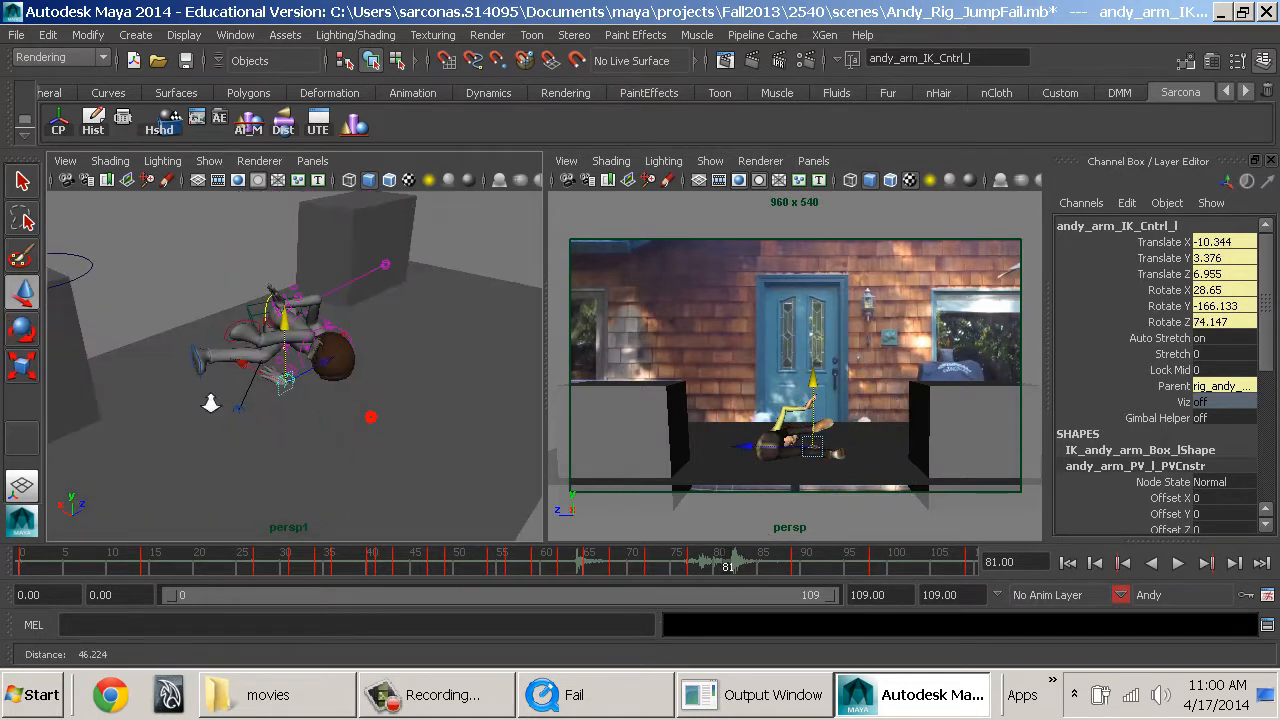
pyautogui.keyDown('alt'); pyautogui.moveTo(348, 420); pyautogui.dragTo(240, 395); pyautogui.keyUp('alt')
# Move Andy's left elbow pole vector control at frame 81 to Translate -4.985, 7.899, -0.017.
pyautogui.click(383, 288)
pyautogui.keyDown('alt'); pyautogui.moveTo(382, 388); pyautogui.dragTo(404, 268); pyautogui.keyUp('alt')
pyautogui.keyDown('alt'); pyautogui.moveTo(405, 275); pyautogui.dragTo(408, 468, button='right'); pyautogui.keyUp('alt')
pyautogui.keyDown('alt'); pyautogui.moveTo(408, 468); pyautogui.dragTo(417, 357); pyautogui.keyUp('alt')
pyautogui.click(380, 437)
pyautogui.keyDown('alt'); pyautogui.moveTo(417, 357); pyautogui.dragTo(298, 456); pyautogui.keyUp('alt')
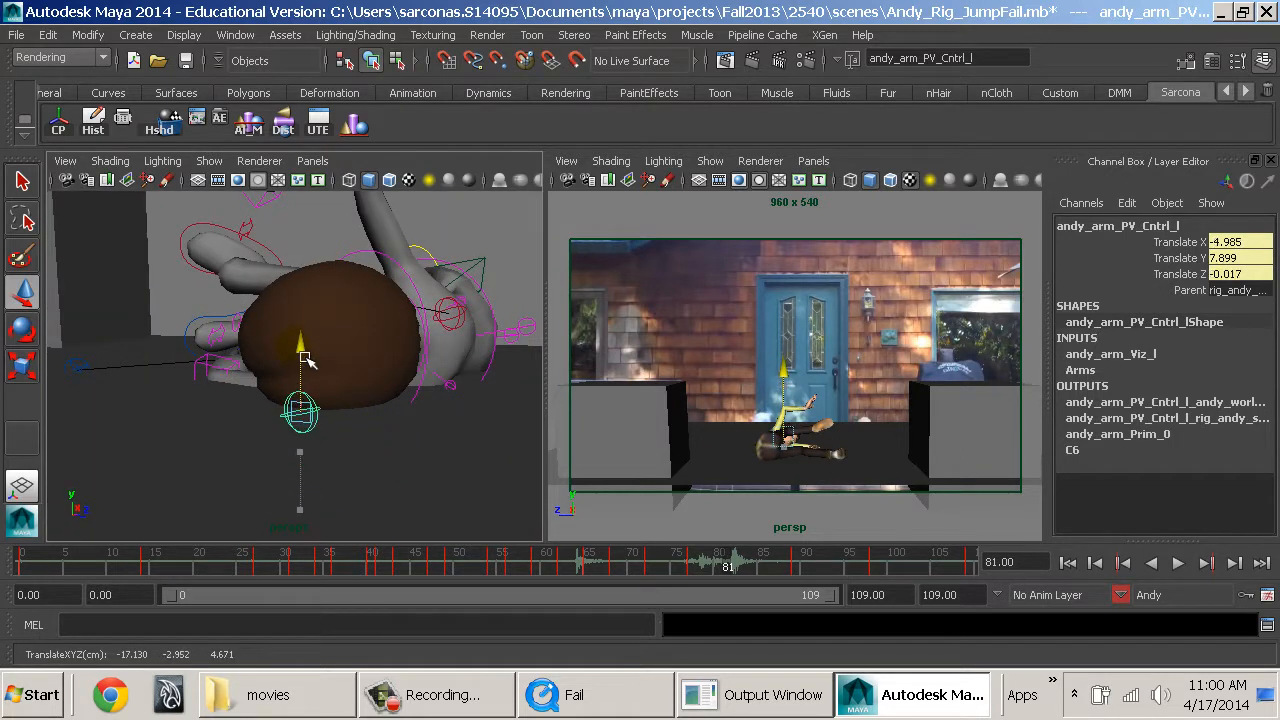
pyautogui.keyDown('alt'); pyautogui.moveTo(305, 360); pyautogui.dragTo(335, 420); pyautogui.keyUp('alt')
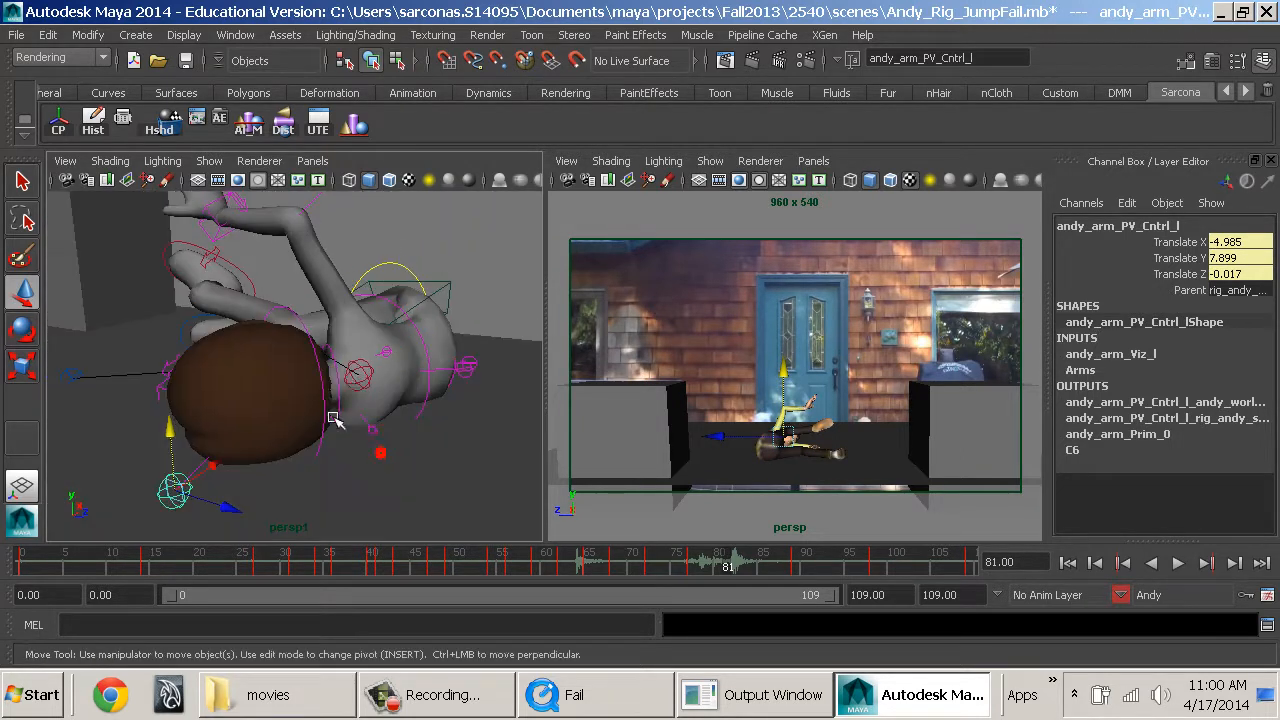
# Rotate Andy's third spine FK control at frame 81 to 29.042, -0.432, 3.783 degrees.
pyautogui.click(405, 350)
pyautogui.keyDown('alt'); pyautogui.moveTo(405, 350); pyautogui.dragTo(340, 405); pyautogui.keyUp('alt')
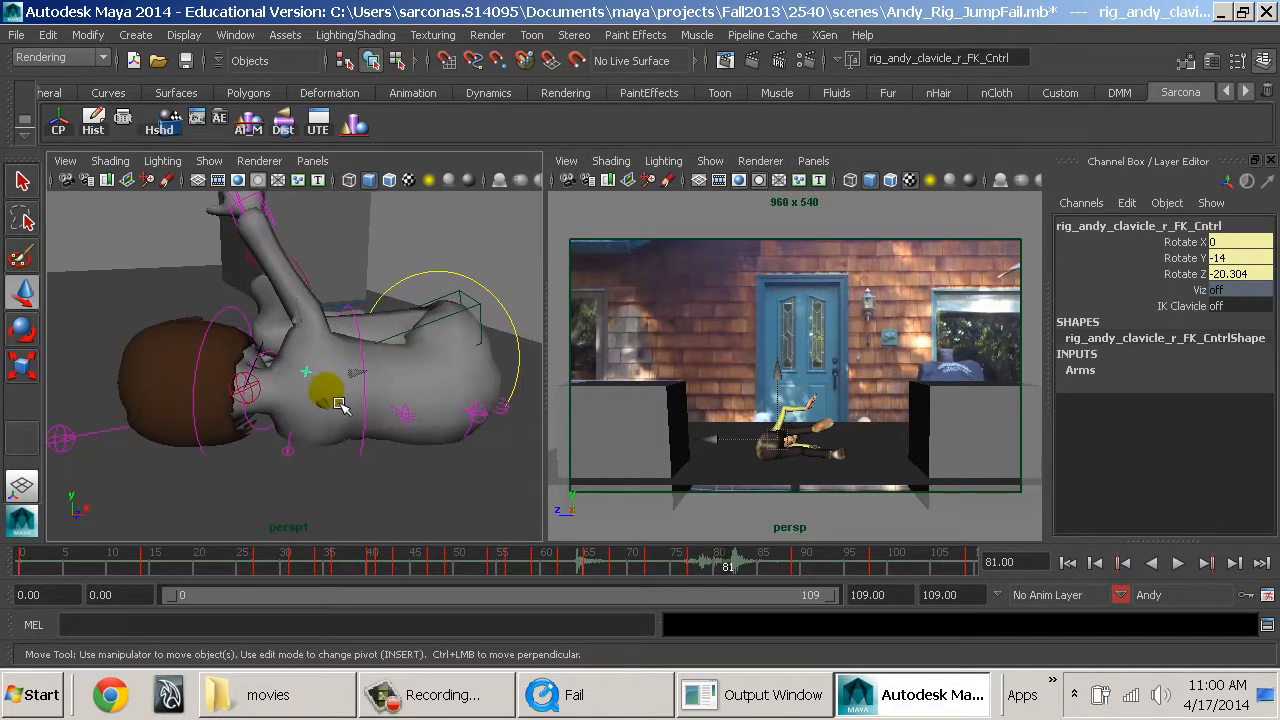
pyautogui.click(428, 420)
pyautogui.press('e')
pyautogui.moveTo(358, 330); pyautogui.dragTo(419, 325)
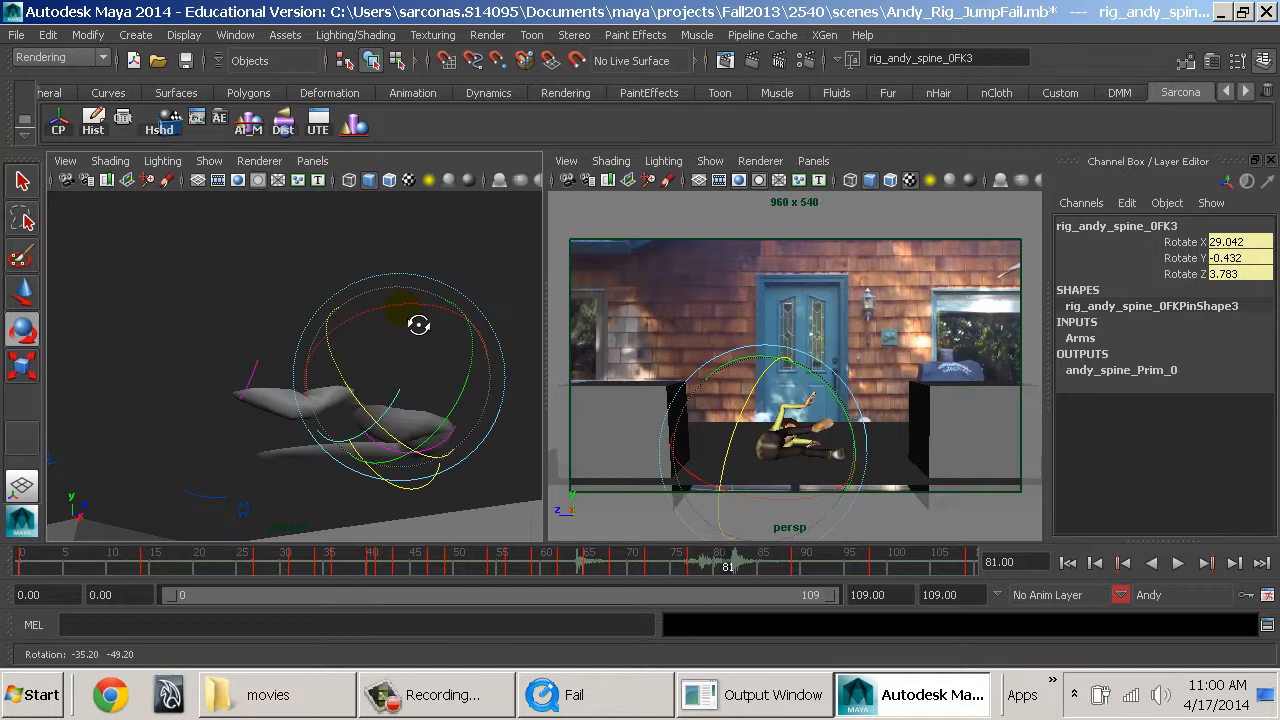
# Check Andy's shoulders against the ground and rotate the third spine FK control further to 28.696, -4.69, 11.501 degrees.
pyautogui.press('w')
pyautogui.click(452, 427)
pyautogui.moveTo(413, 376); pyautogui.dragTo(396, 394)
pyautogui.click(383, 488)
pyautogui.click(383, 430)
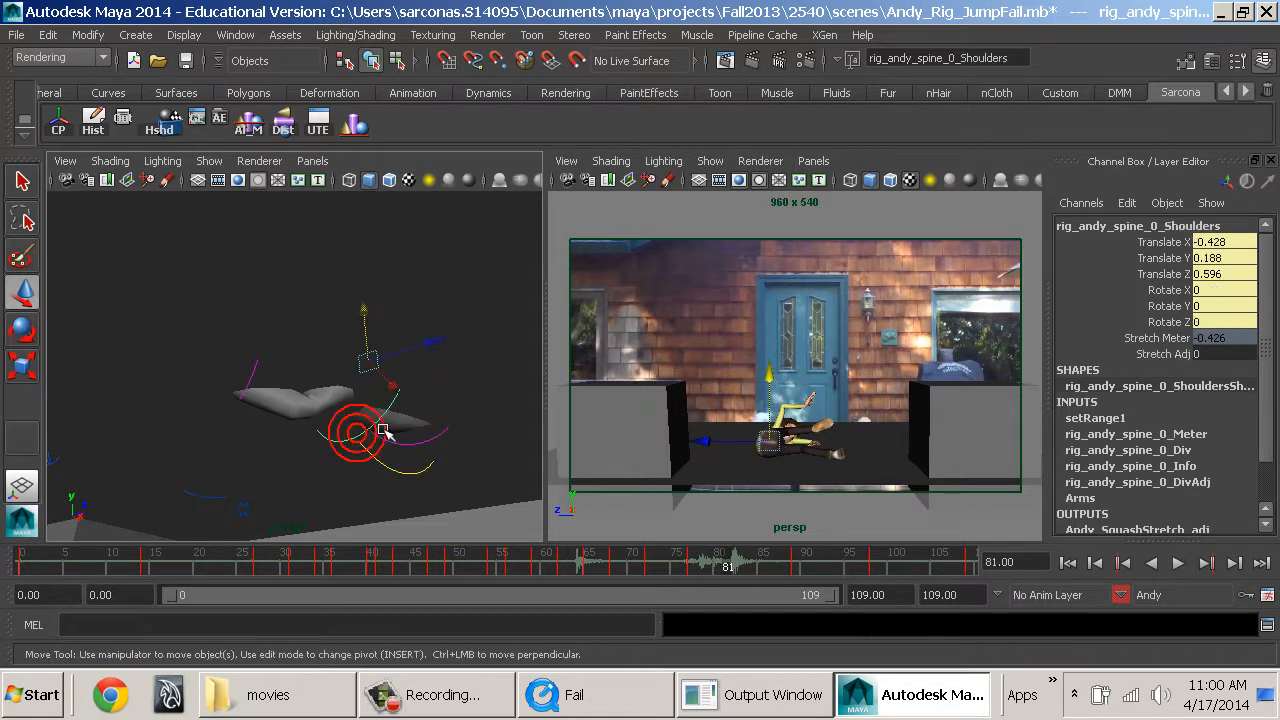
pyautogui.keyDown('alt'); pyautogui.moveTo(424, 421); pyautogui.dragTo(375, 440); pyautogui.keyUp('alt')
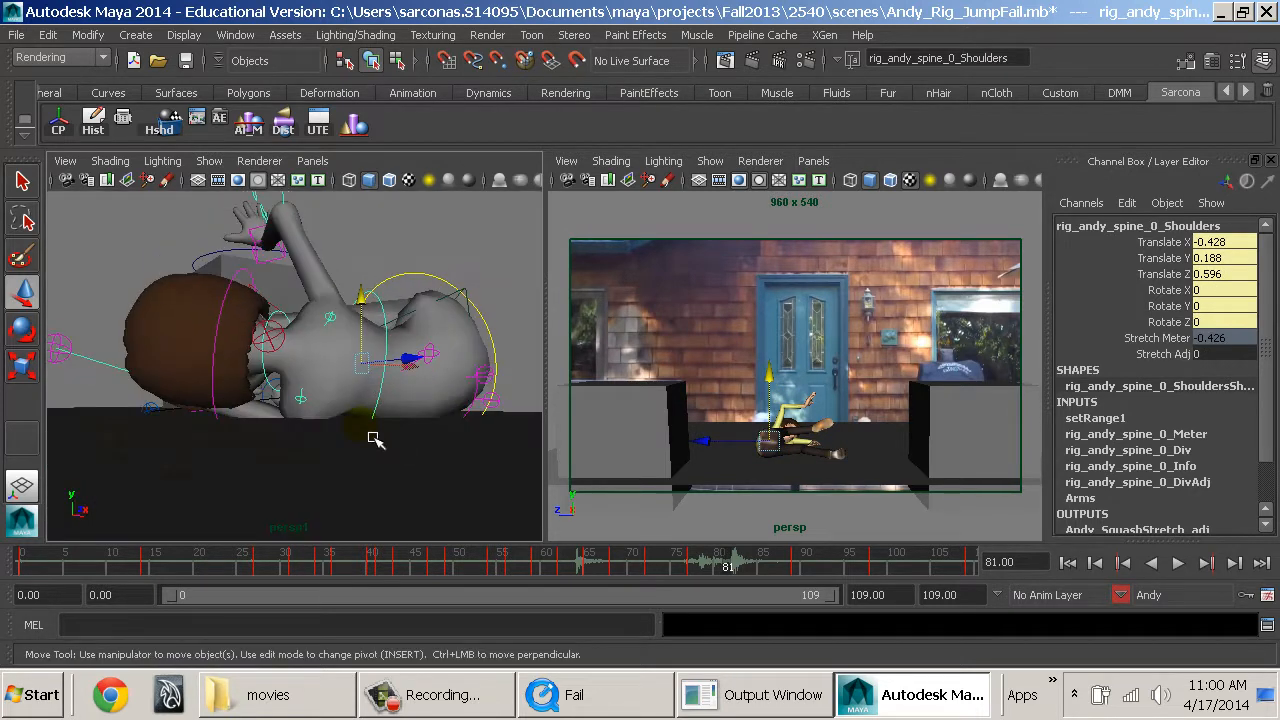
pyautogui.click(393, 407)
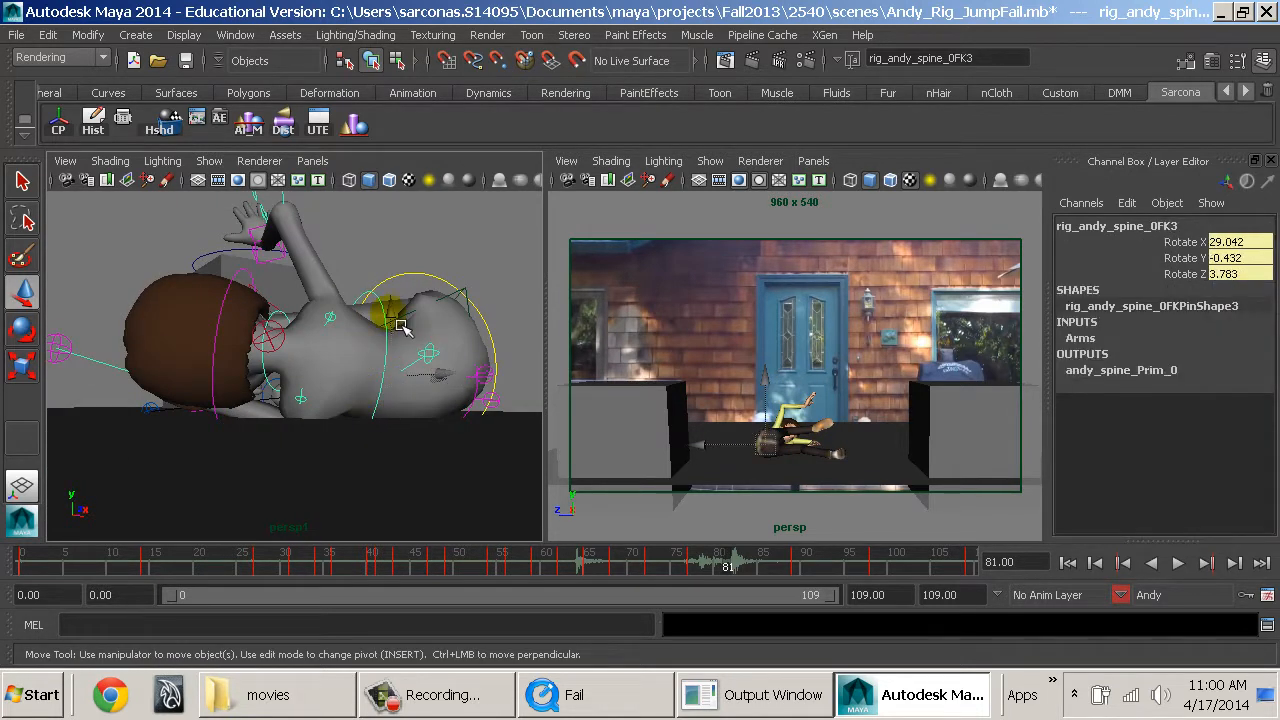
pyautogui.press('e')
pyautogui.moveTo(335, 333); pyautogui.dragTo(480, 393)
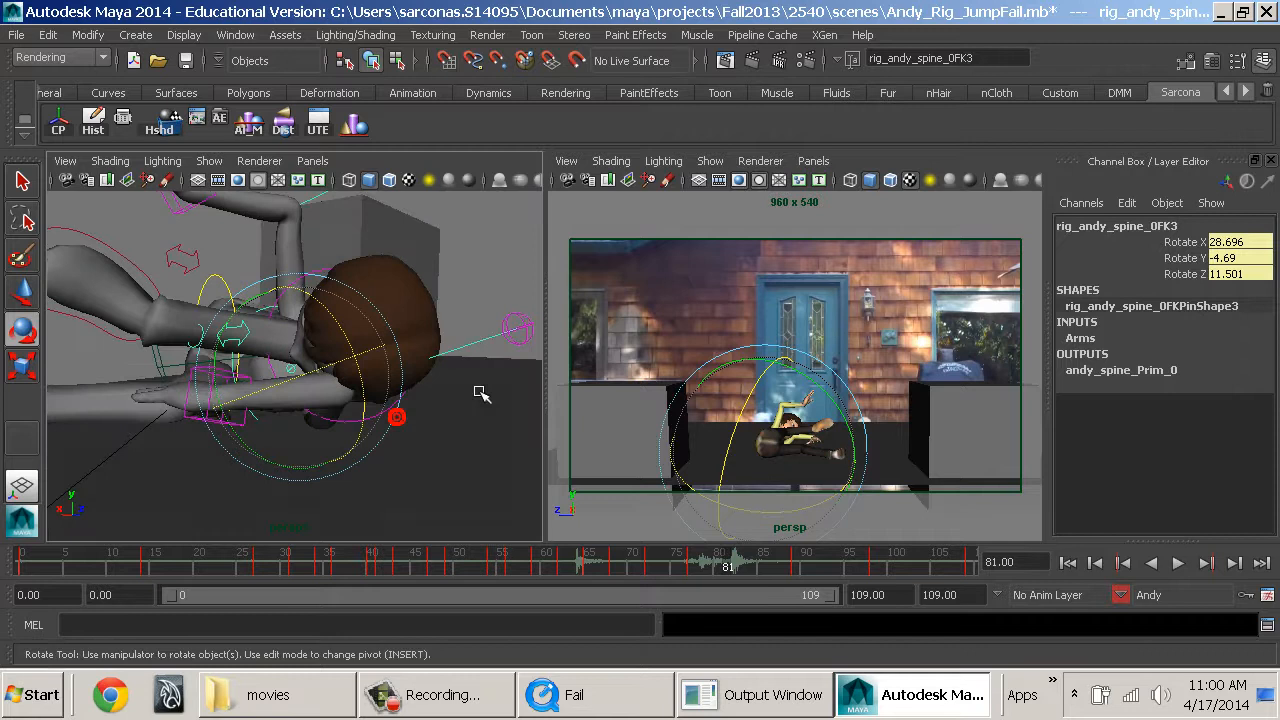
# Lower Andy's left elbow pole vector control toward the ground at frame 81.
pyautogui.click(528, 328)
pyautogui.press('w')
pyautogui.moveTo(518, 287); pyautogui.dragTo(501, 424)
pyautogui.keyDown('alt'); pyautogui.moveTo(372, 378); pyautogui.dragTo(309, 443); pyautogui.keyUp('alt')
# Rotate Andy's left hand control at frame 81 to 72.491, -119.215, 11.479 degrees.
pyautogui.click(240, 468)
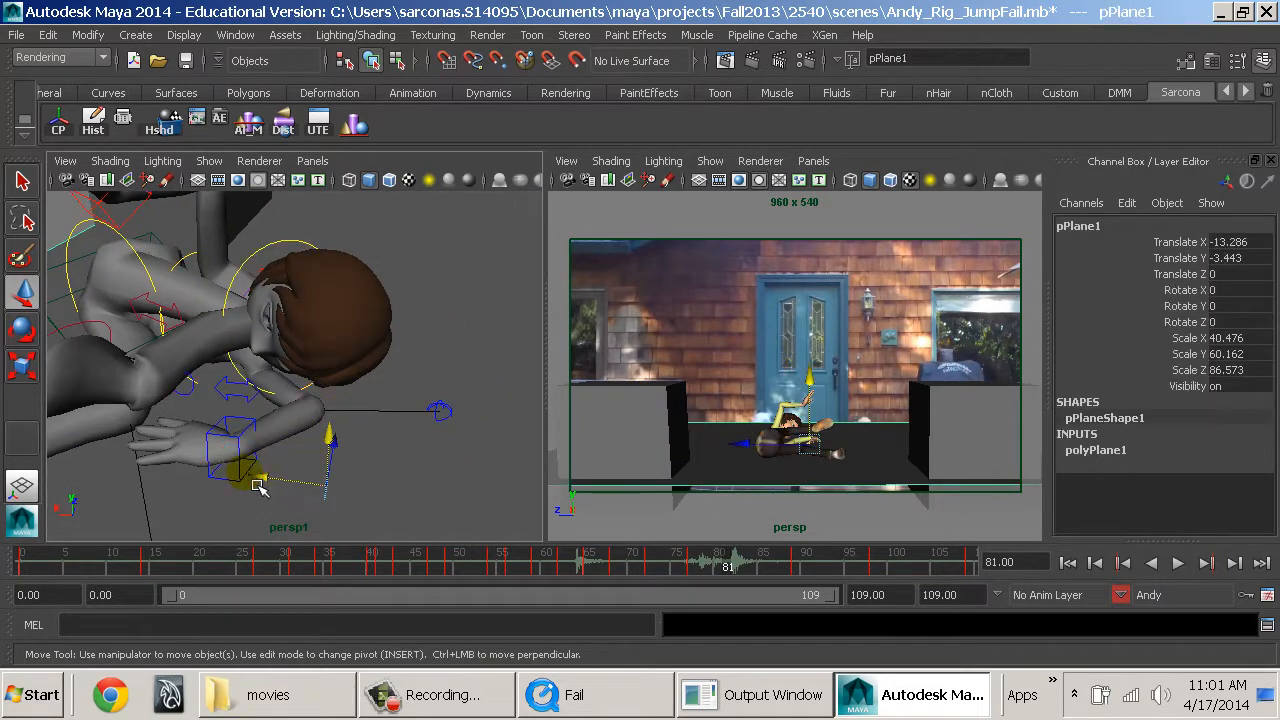
pyautogui.click(251, 486)
pyautogui.press('e')
pyautogui.moveTo(251, 491); pyautogui.dragTo(340, 502)
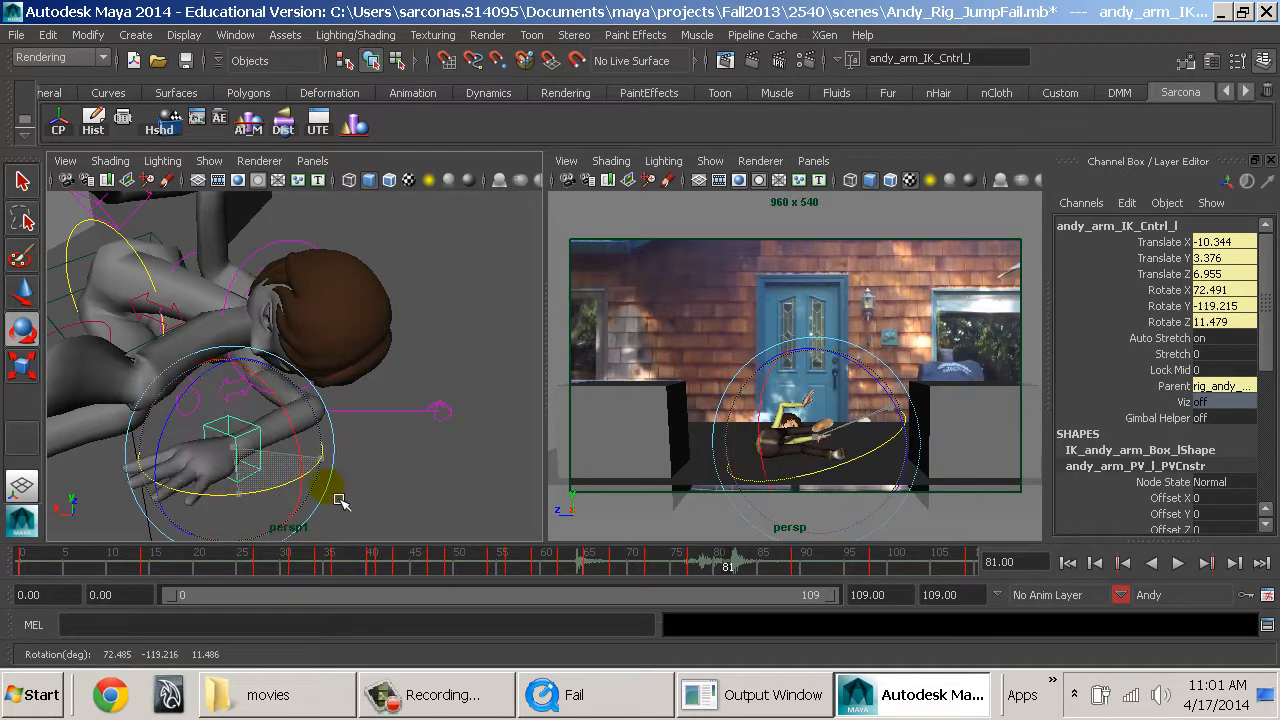
pyautogui.keyDown('alt'); pyautogui.moveTo(309, 435); pyautogui.dragTo(423, 423); pyautogui.keyUp('alt')
# Move Andy's right elbow pole vector control at frame 81 to Translate 4.715, -4.898, -2.971.
pyautogui.press('5')
pyautogui.keyDown('alt'); pyautogui.moveTo(265, 292); pyautogui.dragTo(159, 364); pyautogui.keyUp('alt')
pyautogui.click(211, 304)
pyautogui.press('w')
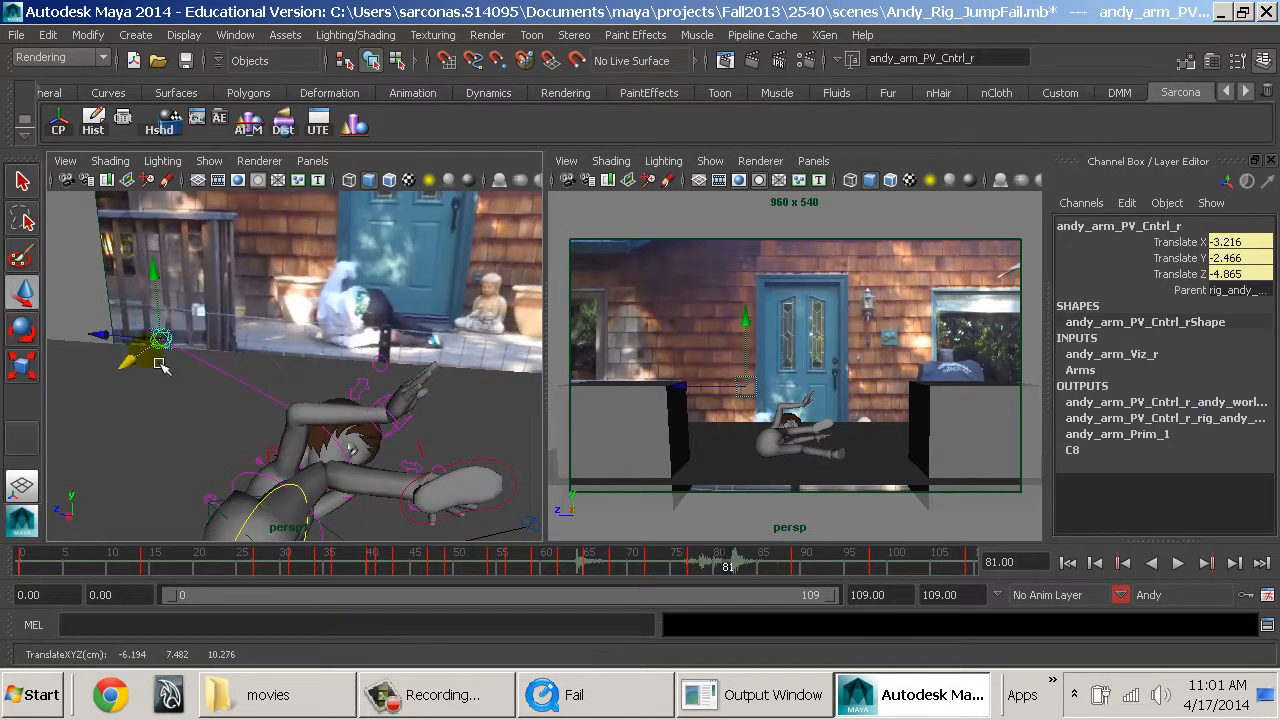
pyautogui.moveTo(167, 292); pyautogui.dragTo(174, 451)
pyautogui.keyDown('alt'); pyautogui.moveTo(270, 420); pyautogui.dragTo(503, 471); pyautogui.keyUp('alt')
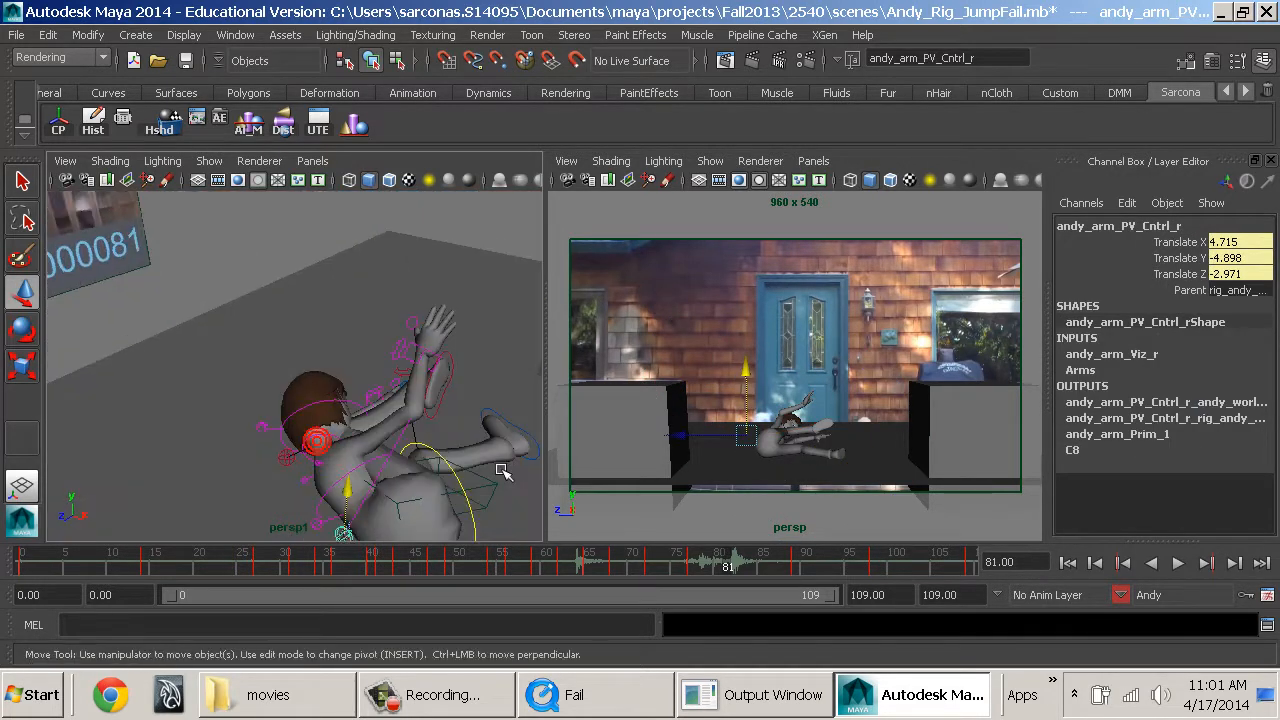
pyautogui.keyDown('alt'); pyautogui.moveTo(503, 471); pyautogui.dragTo(477, 449, button='middle'); pyautogui.keyUp('alt')
pyautogui.keyDown('alt'); pyautogui.moveTo(452, 457); pyautogui.dragTo(287, 437); pyautogui.keyUp('alt')
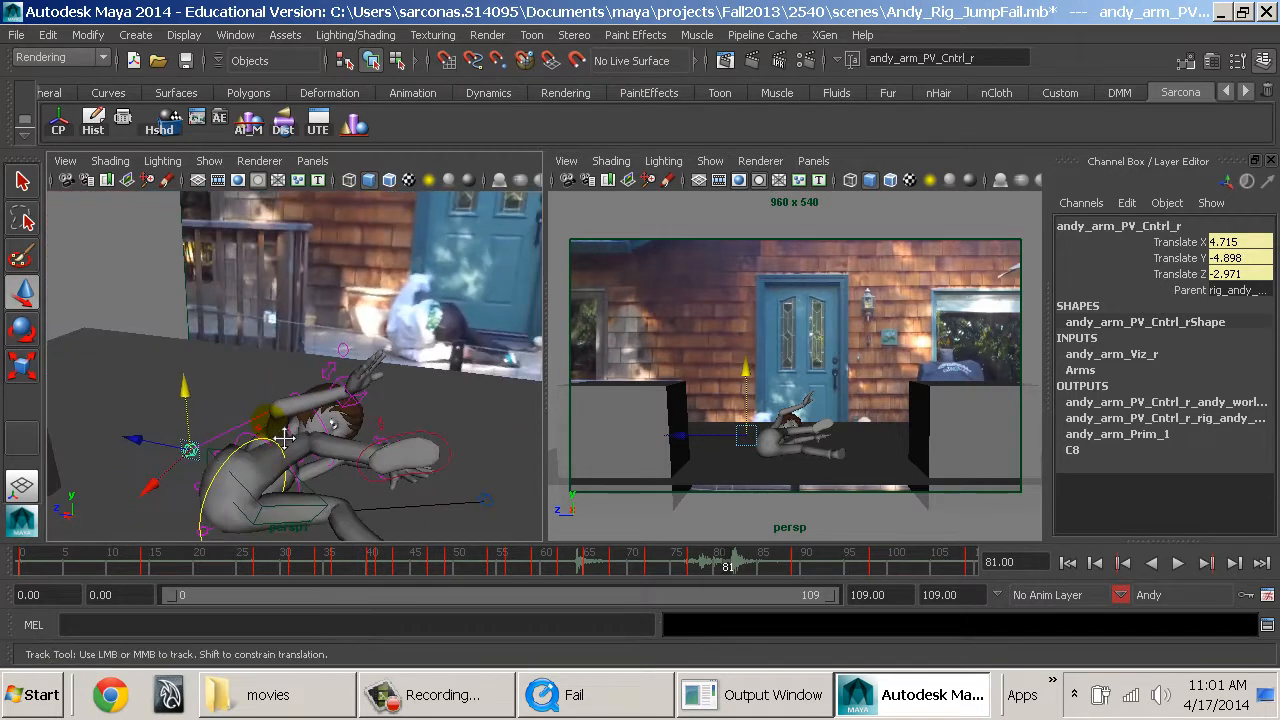
pyautogui.keyDown('alt'); pyautogui.moveTo(287, 437); pyautogui.dragTo(251, 394, button='middle'); pyautogui.keyUp('alt')
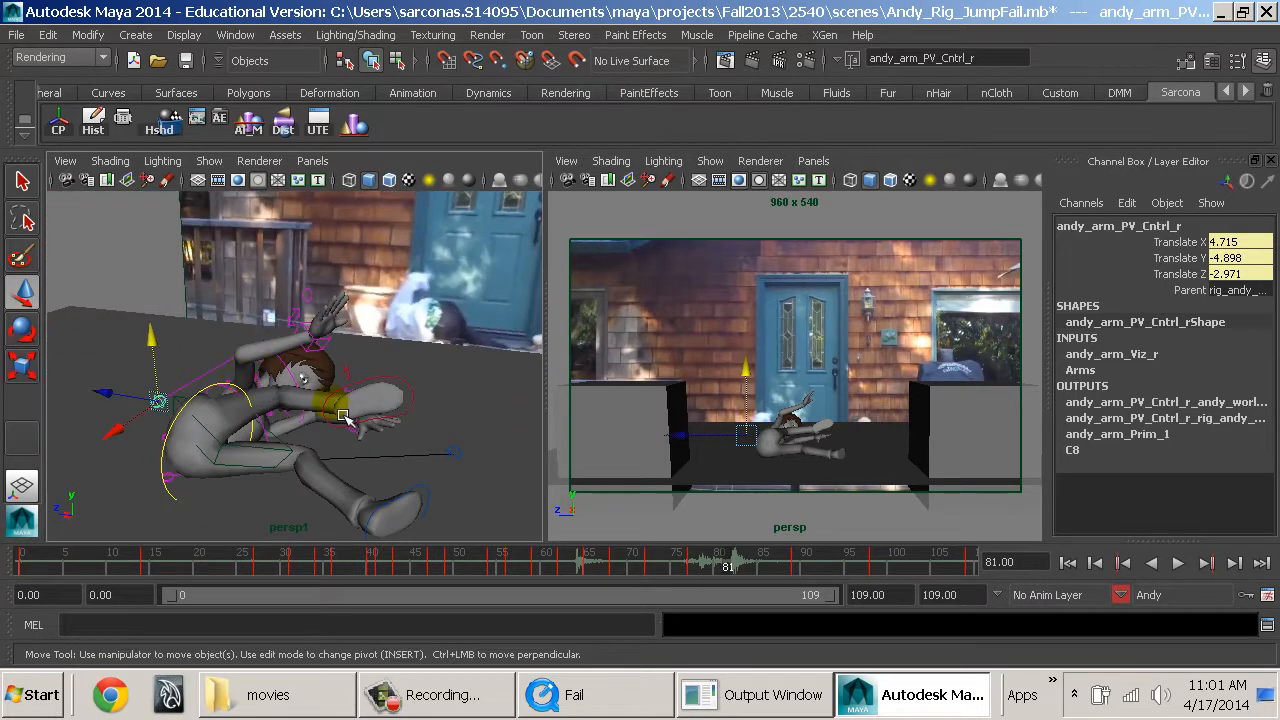
# Examine the left arm at frame 74 and play the fall through to frame 84.
pyautogui.click(697, 572)
pyautogui.moveTo(703, 574)
pyautogui.mouseDown()
pyautogui.moveTo(818, 584)
pyautogui.moveTo(671, 571)
pyautogui.mouseUp()
pyautogui.press('4')
pyautogui.moveTo(309, 472)
pyautogui.keyDown('alt'); pyautogui.mouseDown()
pyautogui.moveTo(286, 486)
pyautogui.moveTo(265, 391)
pyautogui.moveTo(289, 444)
pyautogui.moveTo(372, 401)
pyautogui.moveTo(380, 437)
pyautogui.mouseUp(); pyautogui.keyUp('alt')
pyautogui.click(261, 499)
pyautogui.press('5')
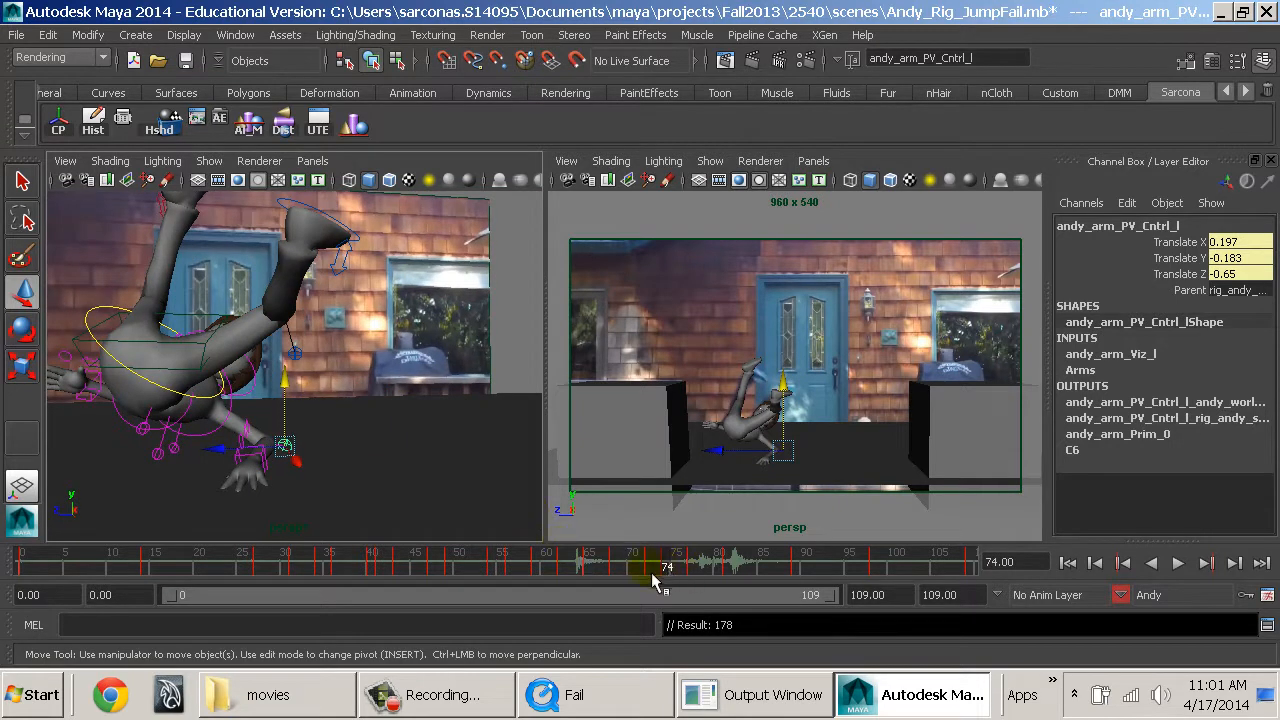
pyautogui.hotkey('alt', 'v')
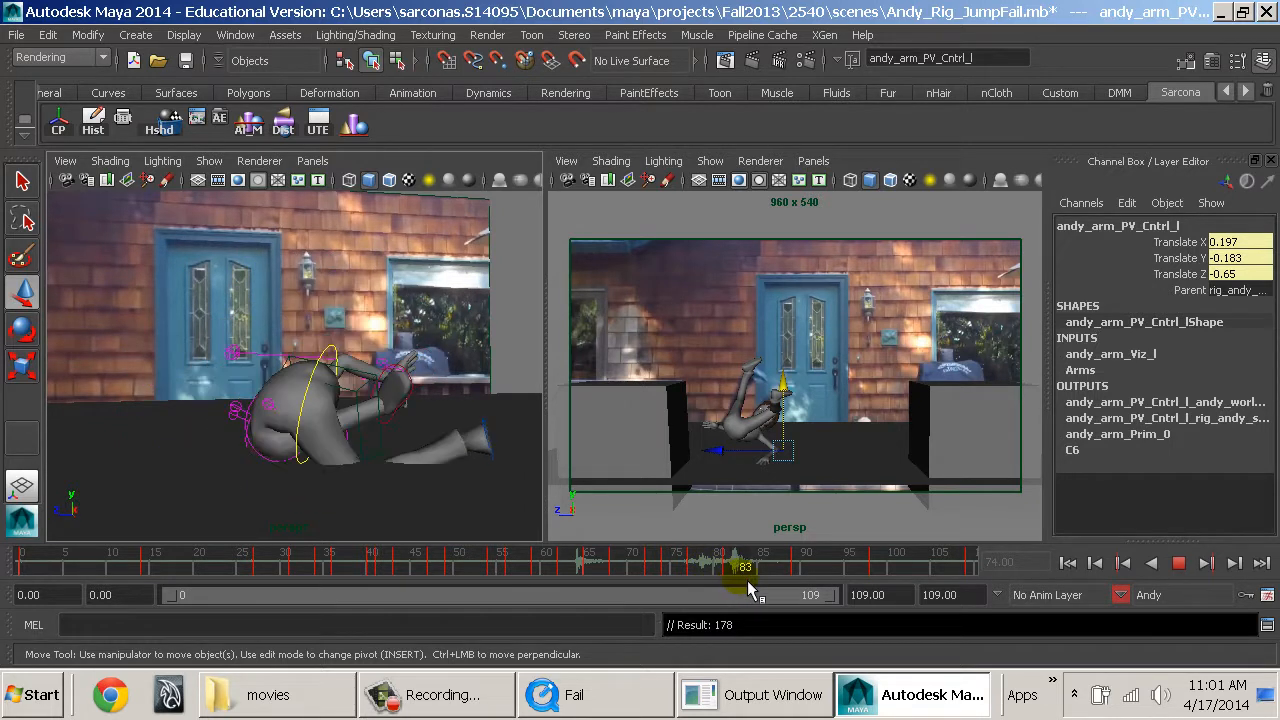
pyautogui.hotkey('alt', 'v')
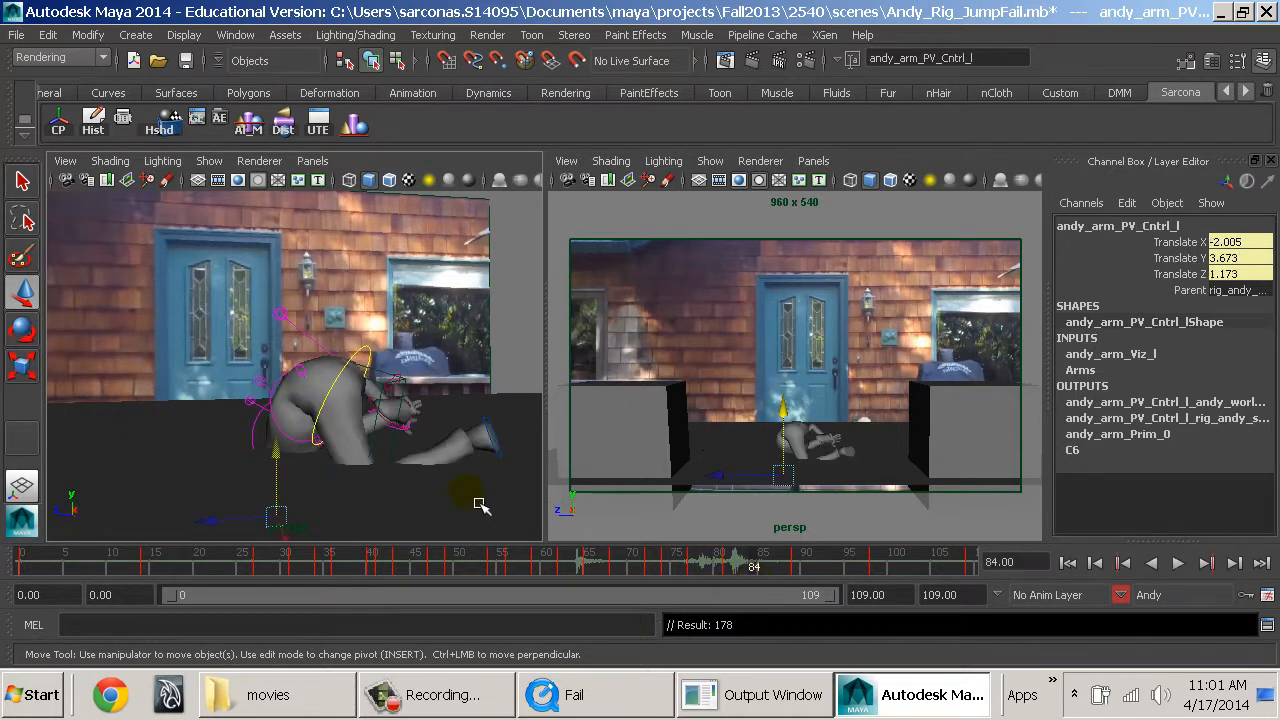
# Try to reposition Andy's hips control vertically at frame 84, then undo the move.
pyautogui.keyDown('alt'); pyautogui.moveTo(480, 505); pyautogui.dragTo(338, 424); pyautogui.keyUp('alt')
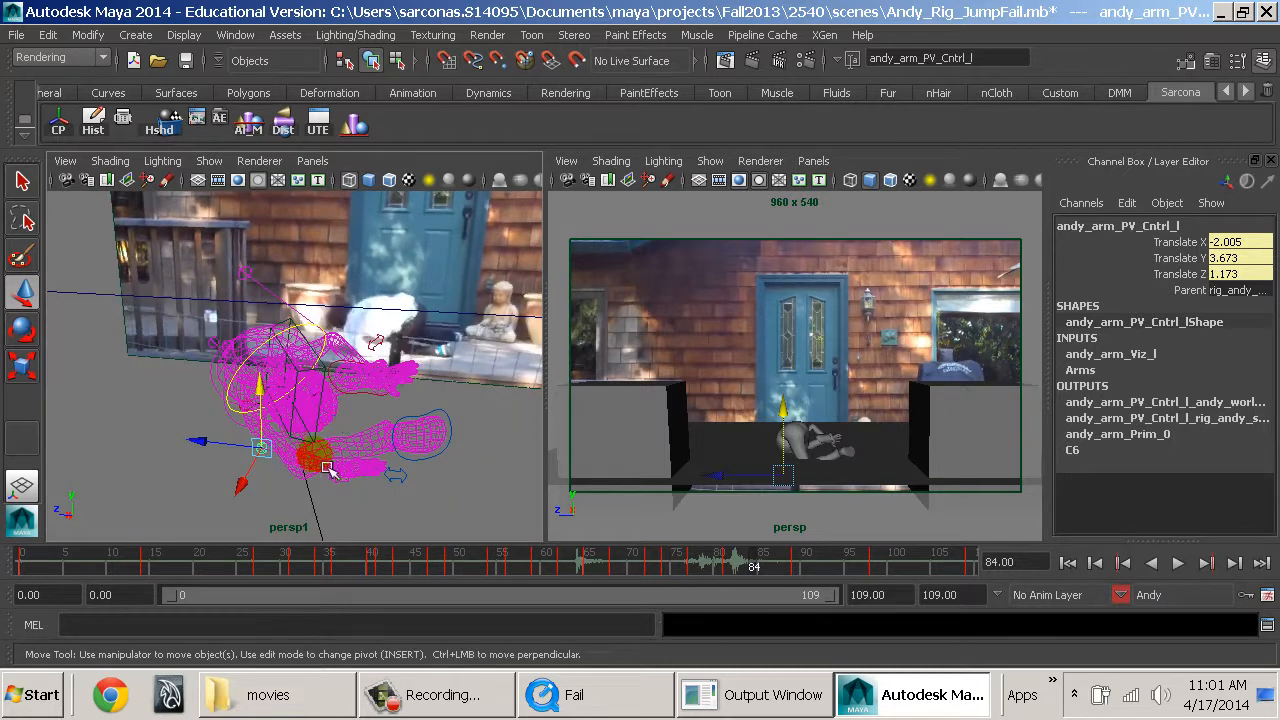
pyautogui.keyDown('alt'); pyautogui.moveTo(329, 470); pyautogui.dragTo(368, 382); pyautogui.keyUp('alt')
pyautogui.click(340, 330)
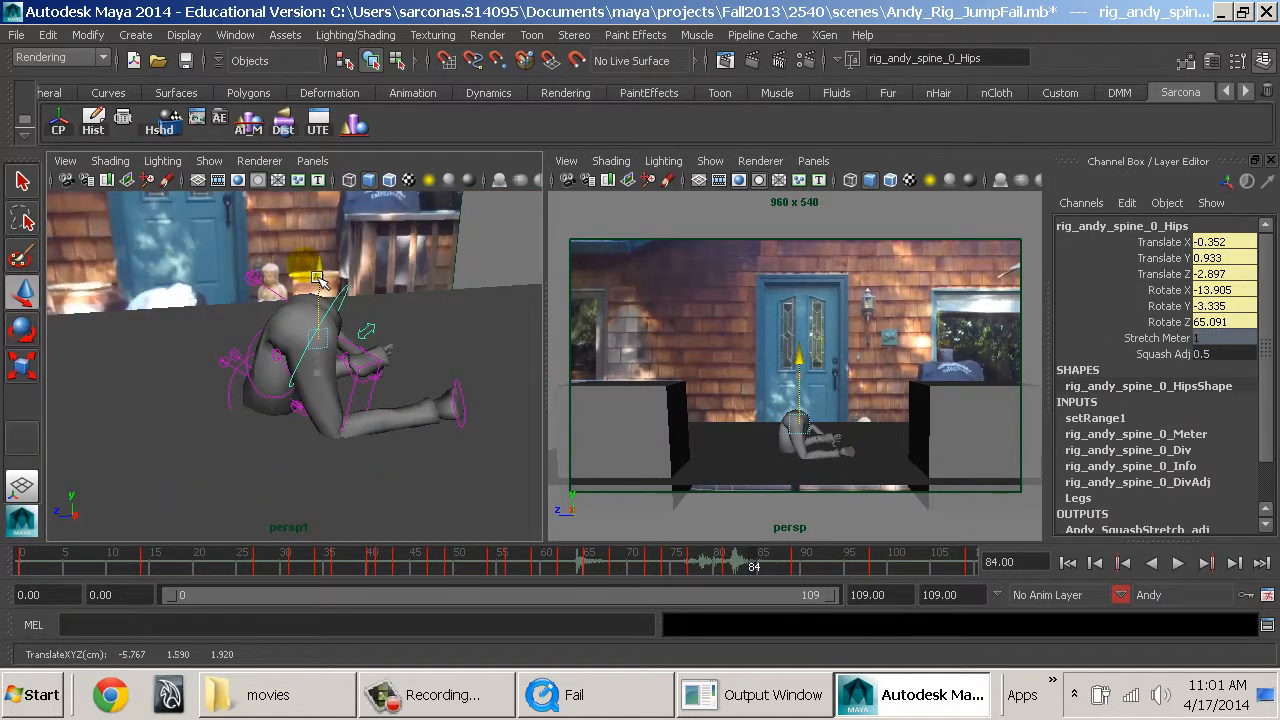
pyautogui.keyDown('alt'); pyautogui.moveTo(315, 272); pyautogui.dragTo(346, 417); pyautogui.keyUp('alt')
pyautogui.hotkey('ctrl', 'z')
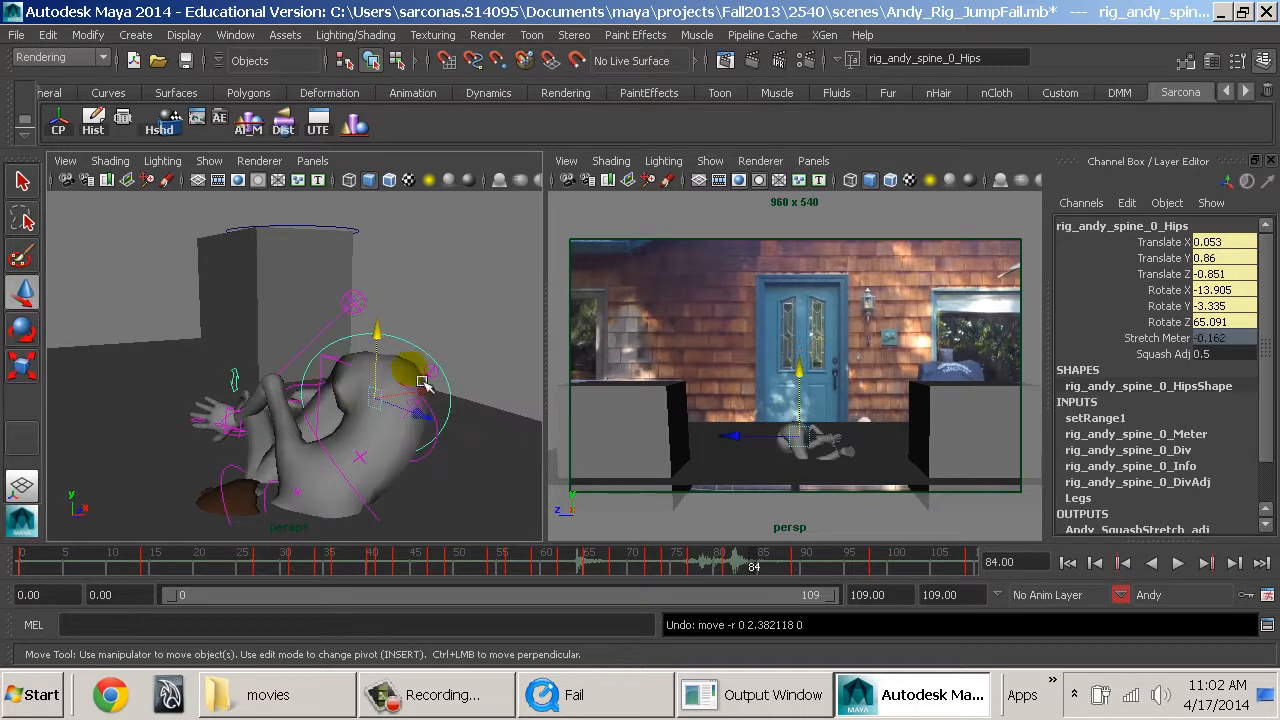
# Raise Andy's root control at frame 84 to Translate Y -20.726 and rotate it to -285.309, 28.069, -26.385 degrees.
pyautogui.keyDown('alt'); pyautogui.moveTo(423, 383); pyautogui.dragTo(316, 412); pyautogui.keyUp('alt')
pyautogui.click(377, 383)
pyautogui.click(368, 385)
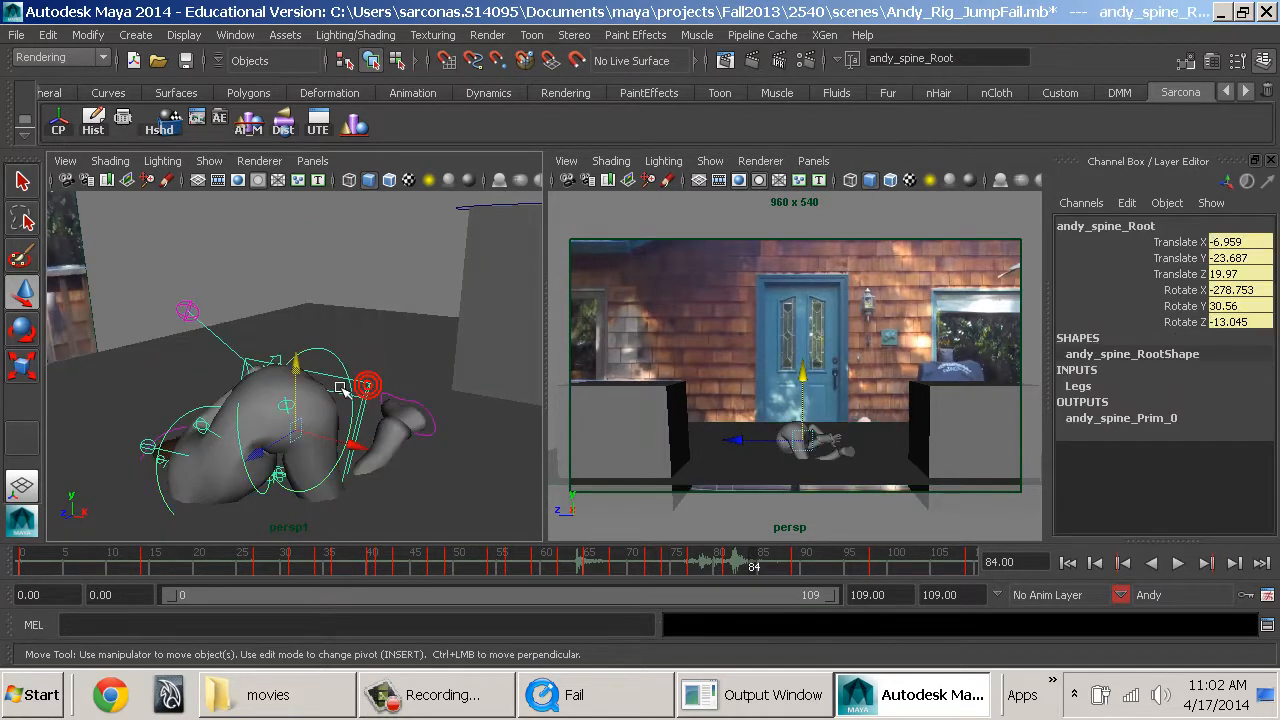
pyautogui.moveTo(299, 368); pyautogui.dragTo(526, 340)
pyautogui.keyDown('alt'); pyautogui.moveTo(406, 373); pyautogui.dragTo(349, 361, button='middle'); pyautogui.keyUp('alt')
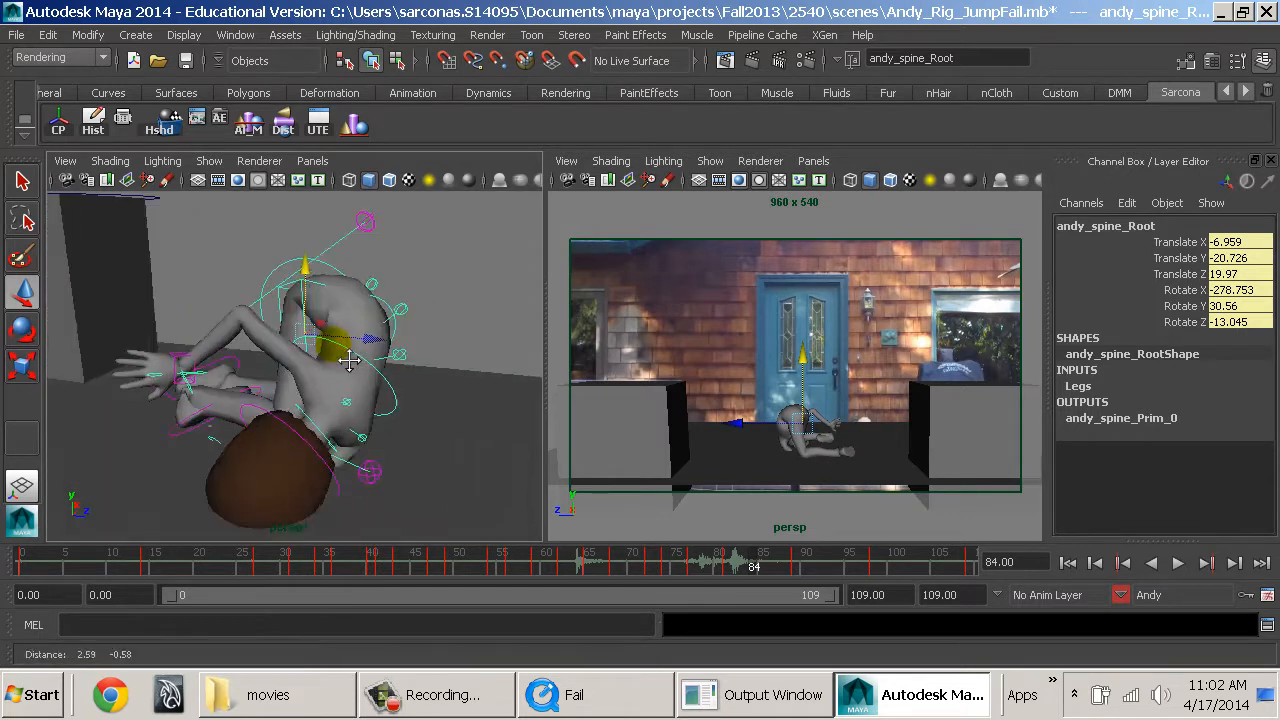
pyautogui.moveTo(349, 361)
pyautogui.keyDown('alt'); pyautogui.mouseDown()
pyautogui.moveTo(474, 338)
pyautogui.moveTo(448, 289)
pyautogui.moveTo(443, 315)
pyautogui.moveTo(370, 362)
pyautogui.moveTo(368, 322)
pyautogui.moveTo(371, 366)
pyautogui.moveTo(334, 338)
pyautogui.moveTo(329, 373)
pyautogui.mouseUp(); pyautogui.keyUp('alt')
pyautogui.press('e')
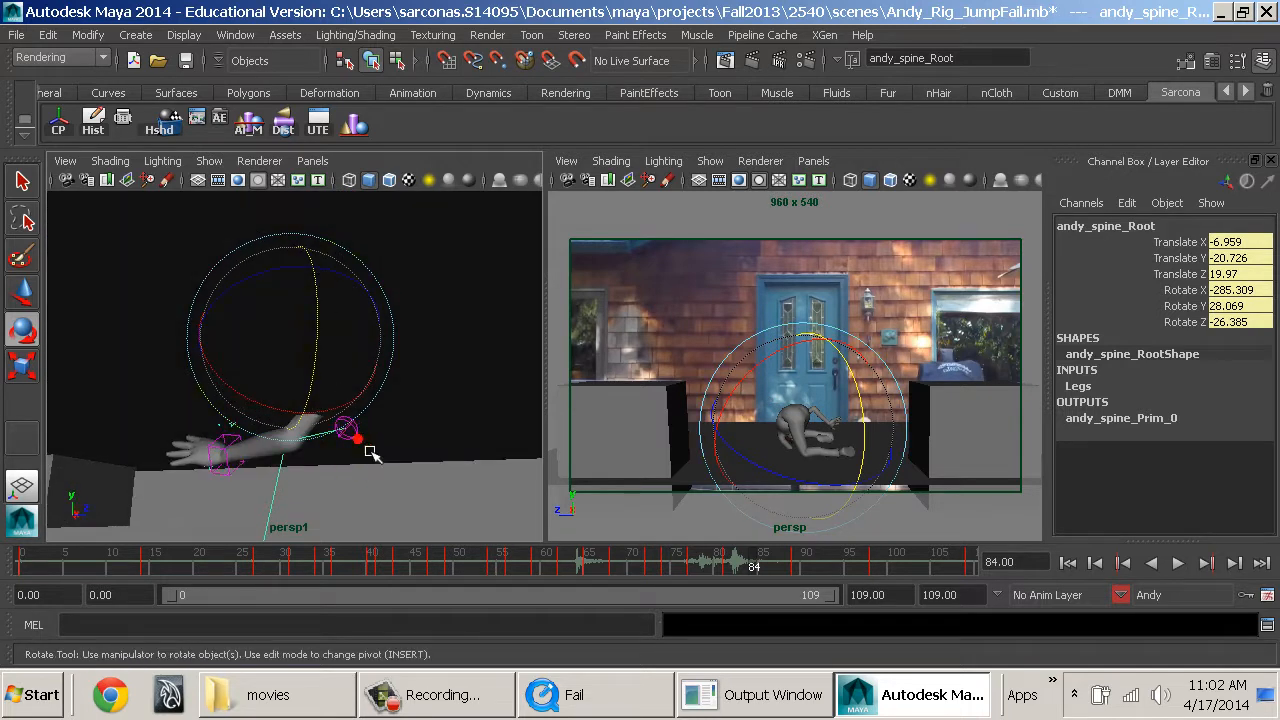
# Move the left elbow pole vector at frame 84 to -3.892, 2.298, -0.347 and the left hand control to -11.782, 3.955, 4.464.
pyautogui.click(345, 428)
pyautogui.press('w')
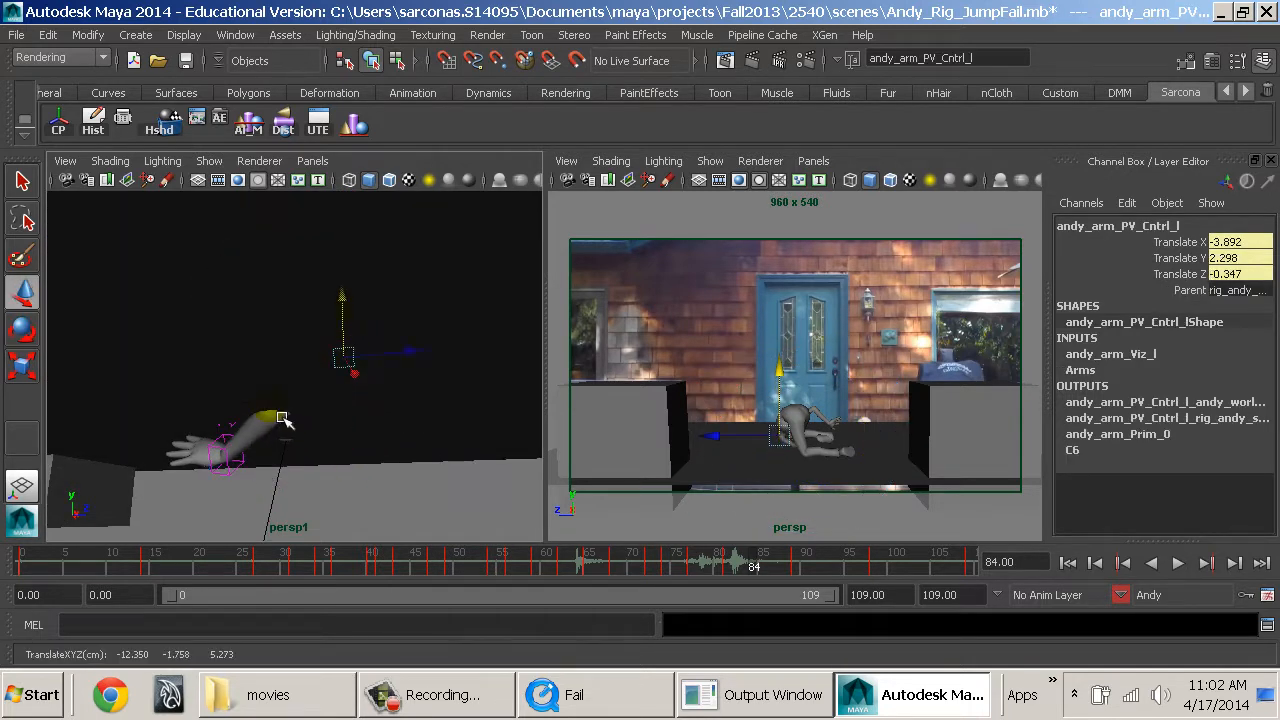
pyautogui.click(233, 472)
pyautogui.moveTo(232, 432); pyautogui.dragTo(396, 430)
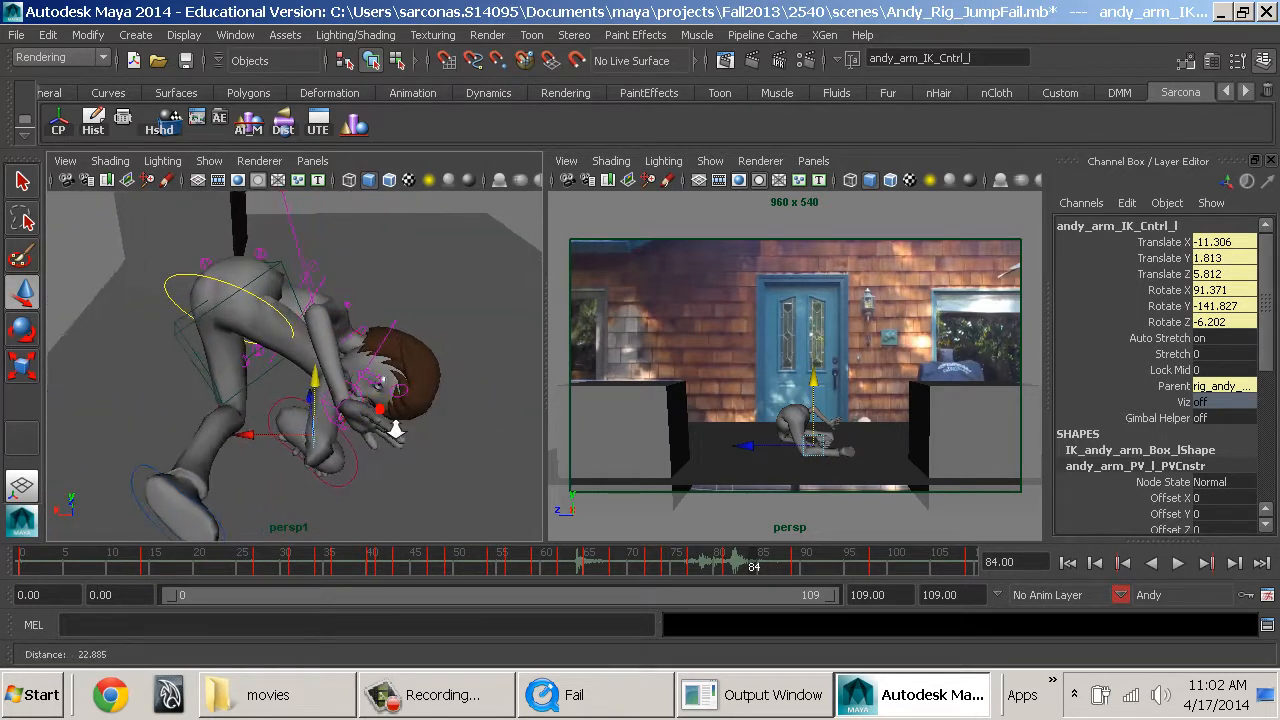
pyautogui.keyDown('alt'); pyautogui.moveTo(396, 430); pyautogui.dragTo(468, 432, button='right'); pyautogui.keyUp('alt')
pyautogui.keyDown('alt'); pyautogui.moveTo(468, 432); pyautogui.dragTo(404, 428); pyautogui.keyUp('alt')
pyautogui.moveTo(268, 468); pyautogui.dragTo(340, 476)
# Rotate Andy's left hand control at frame 84 to 149.825, -130.34, -26.803 degrees.
pyautogui.press('e')
pyautogui.moveTo(451, 462); pyautogui.dragTo(352, 450)
pyautogui.keyDown('alt'); pyautogui.moveTo(352, 452); pyautogui.dragTo(268, 460); pyautogui.keyUp('alt')
pyautogui.keyDown('alt'); pyautogui.moveTo(328, 304); pyautogui.dragTo(332, 500, button='middle'); pyautogui.keyUp('alt')
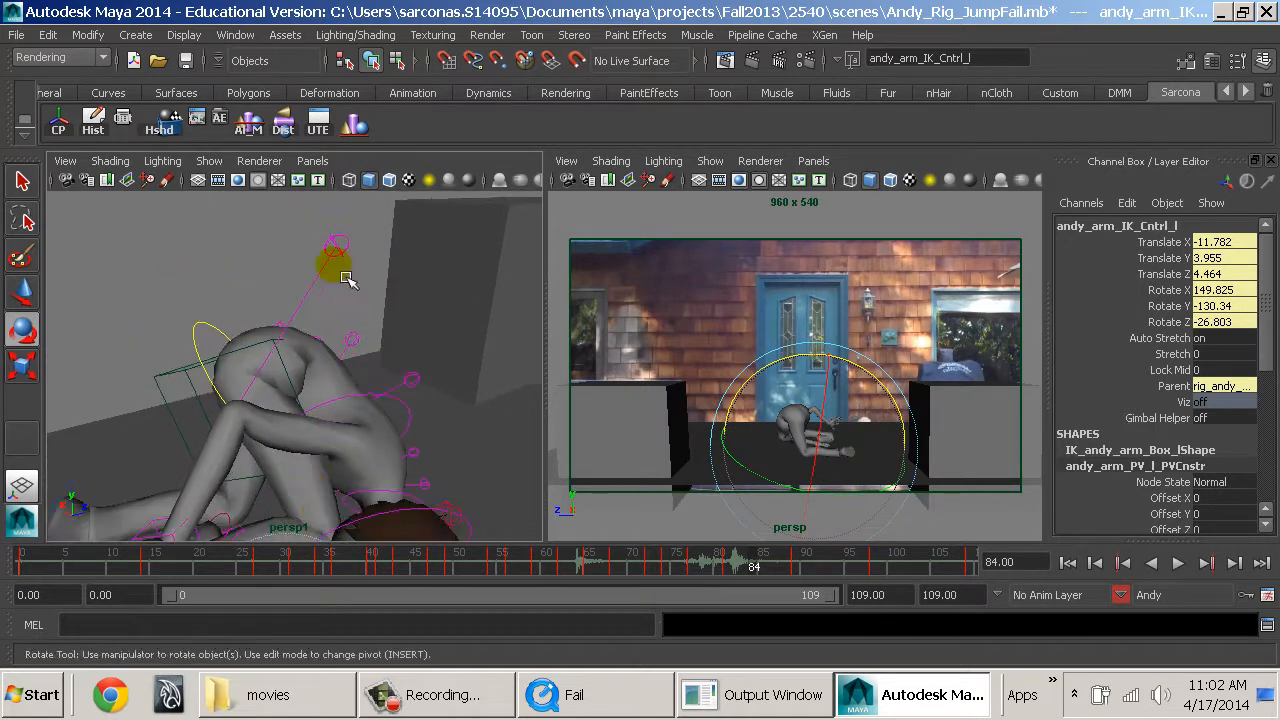
# Reposition Andy's right elbow pole vector control at frame 84 and select the right hand control for rotation.
pyautogui.click(340, 238)
pyautogui.keyDown('alt'); pyautogui.moveTo(313, 317); pyautogui.dragTo(452, 322); pyautogui.keyUp('alt')
pyautogui.keyDown('alt'); pyautogui.moveTo(452, 322); pyautogui.dragTo(385, 312, button='right'); pyautogui.keyUp('alt')
pyautogui.press('w')
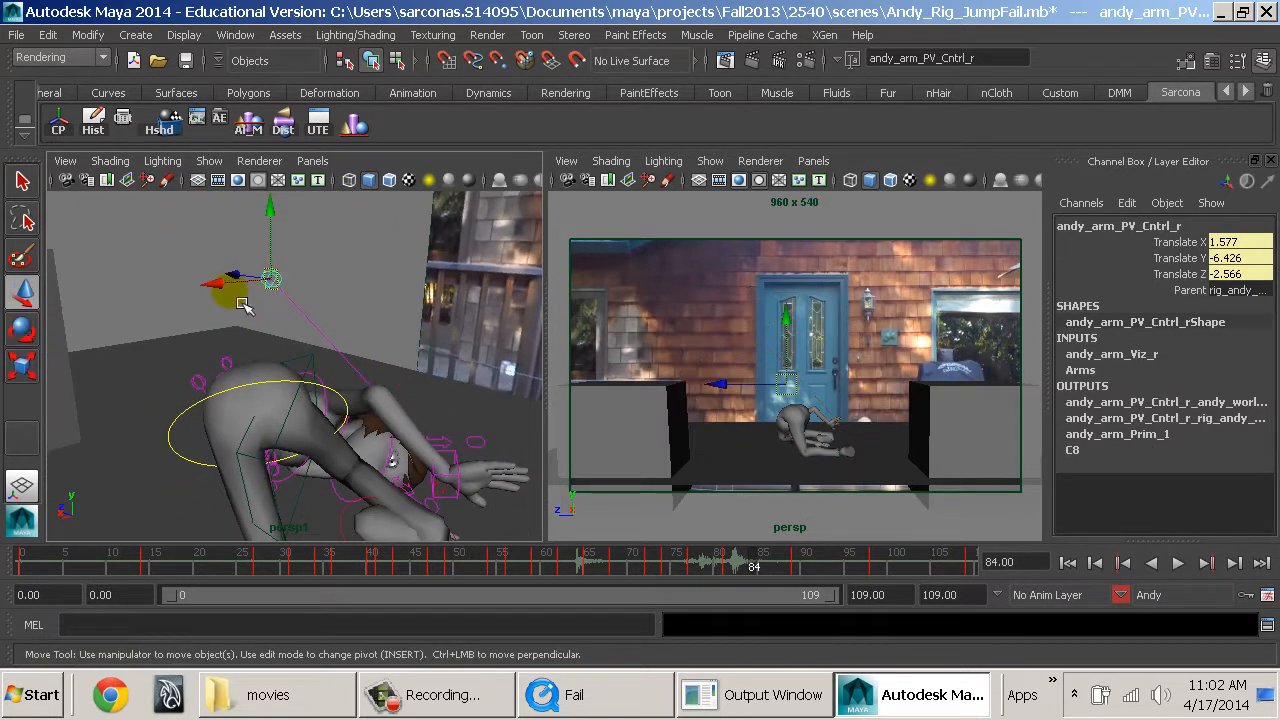
pyautogui.moveTo(222, 286); pyautogui.dragTo(133, 293)
pyautogui.moveTo(179, 234); pyautogui.dragTo(203, 291)
pyautogui.keyDown('alt'); pyautogui.moveTo(245, 310); pyautogui.dragTo(296, 449); pyautogui.keyUp('alt')
pyautogui.click(383, 420)
pyautogui.press('e')
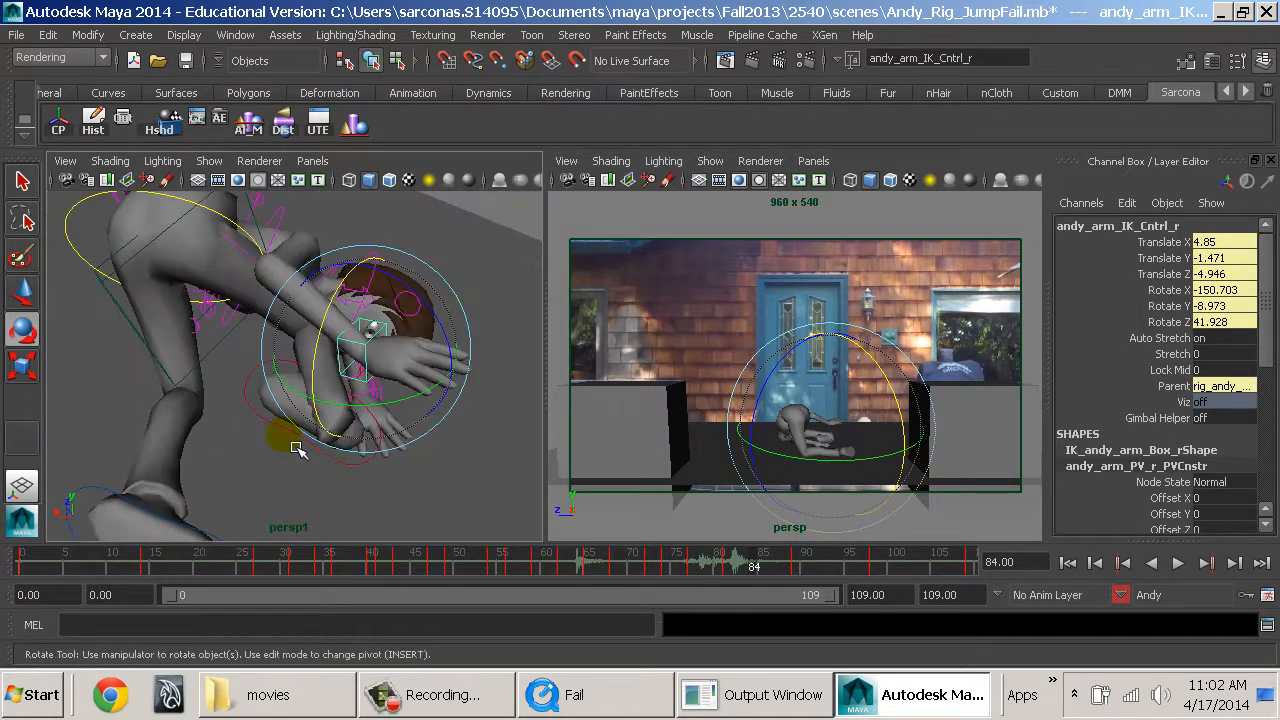
# Try to rotate Andy's right foot control at frame 84, then undo the rotation.
pyautogui.click(286, 430)
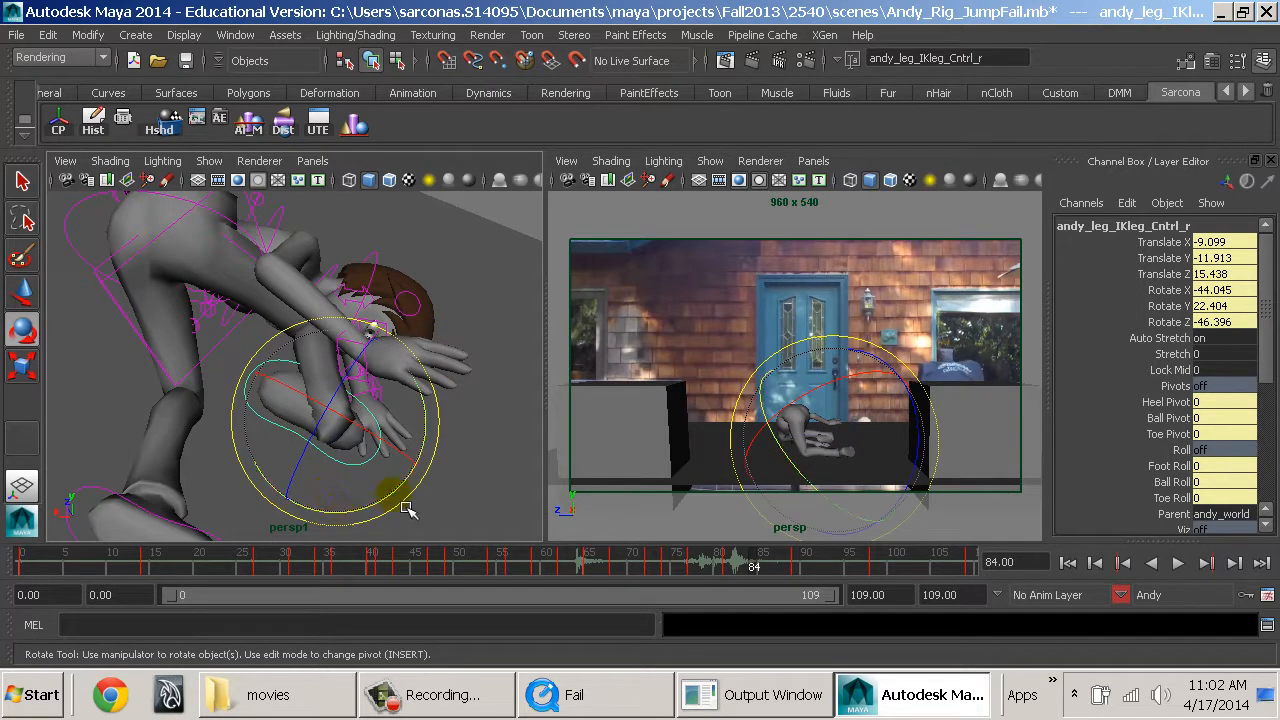
pyautogui.moveTo(414, 500); pyautogui.dragTo(458, 394)
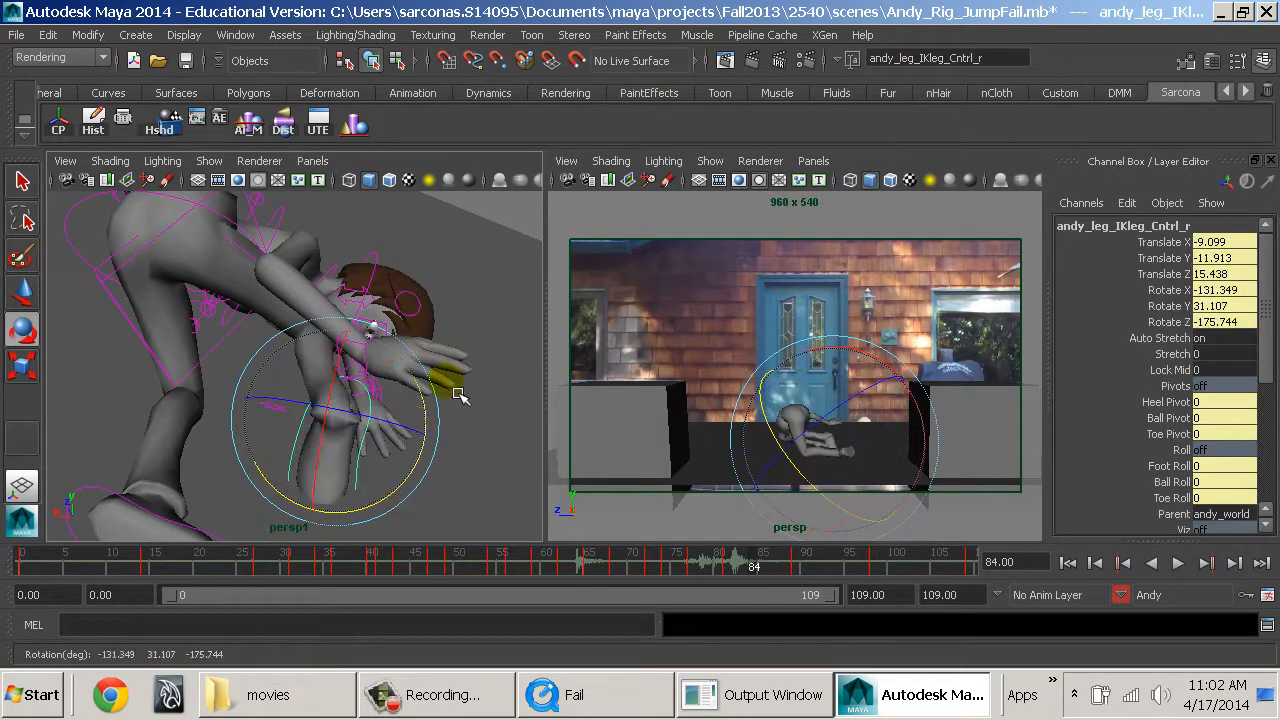
pyautogui.hotkey('ctrl', 'z')
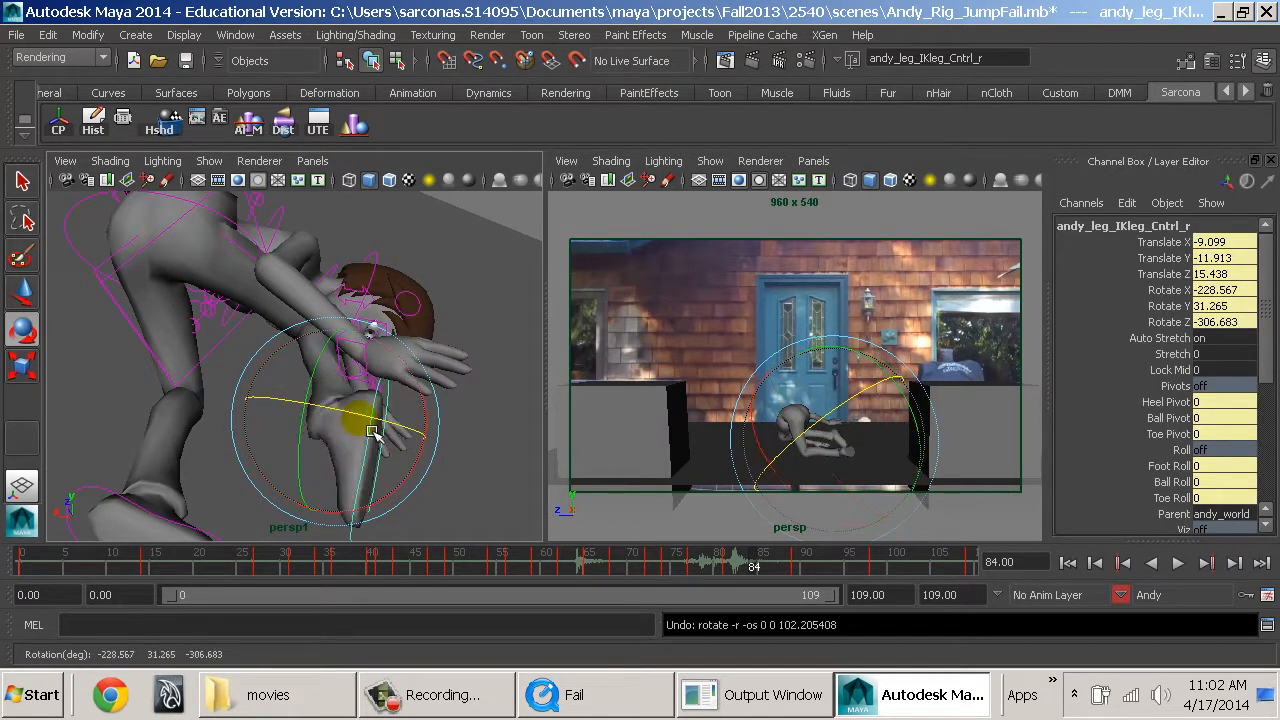
pyautogui.hotkey('ctrl', 'z')
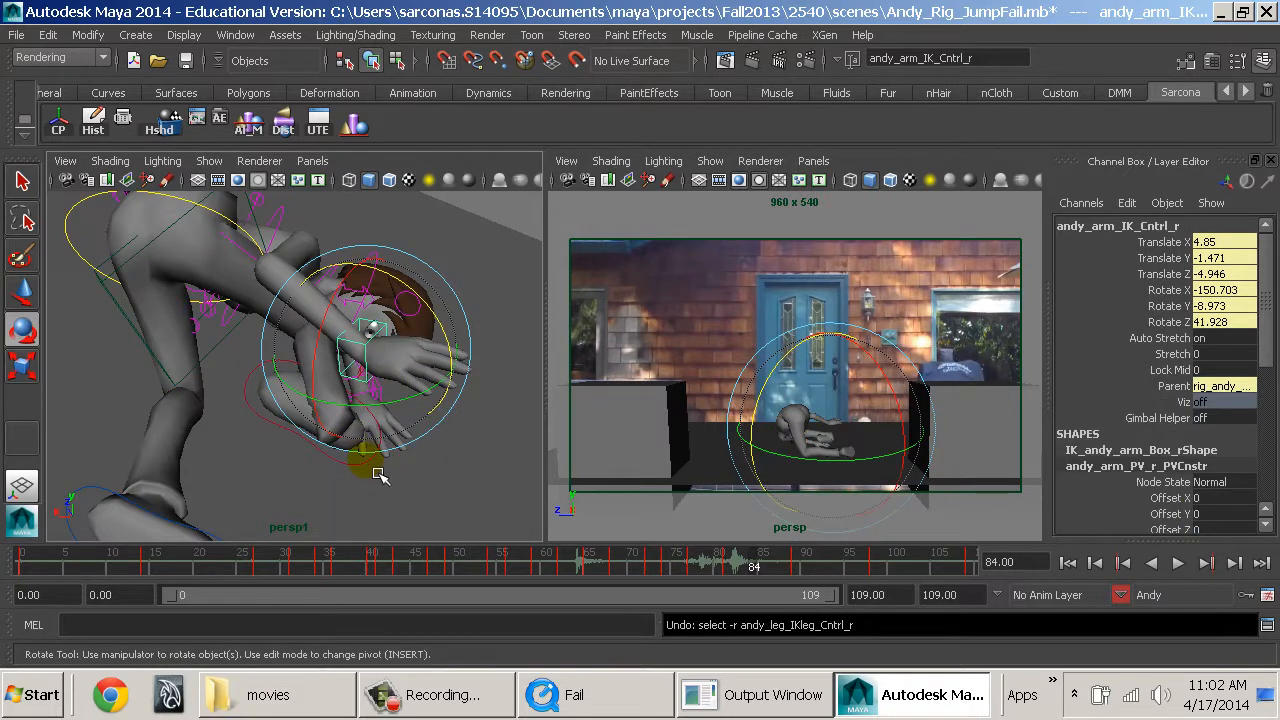
# Reset Rotate X, Y and Z of Andy's right foot control to 0 at frame 84.
pyautogui.click(367, 459)
pyautogui.moveTo(409, 432); pyautogui.dragTo(325, 387)
pyautogui.moveTo(1215, 322); pyautogui.dragTo(1215, 290)
pyautogui.write('0')
pyautogui.press('Return')
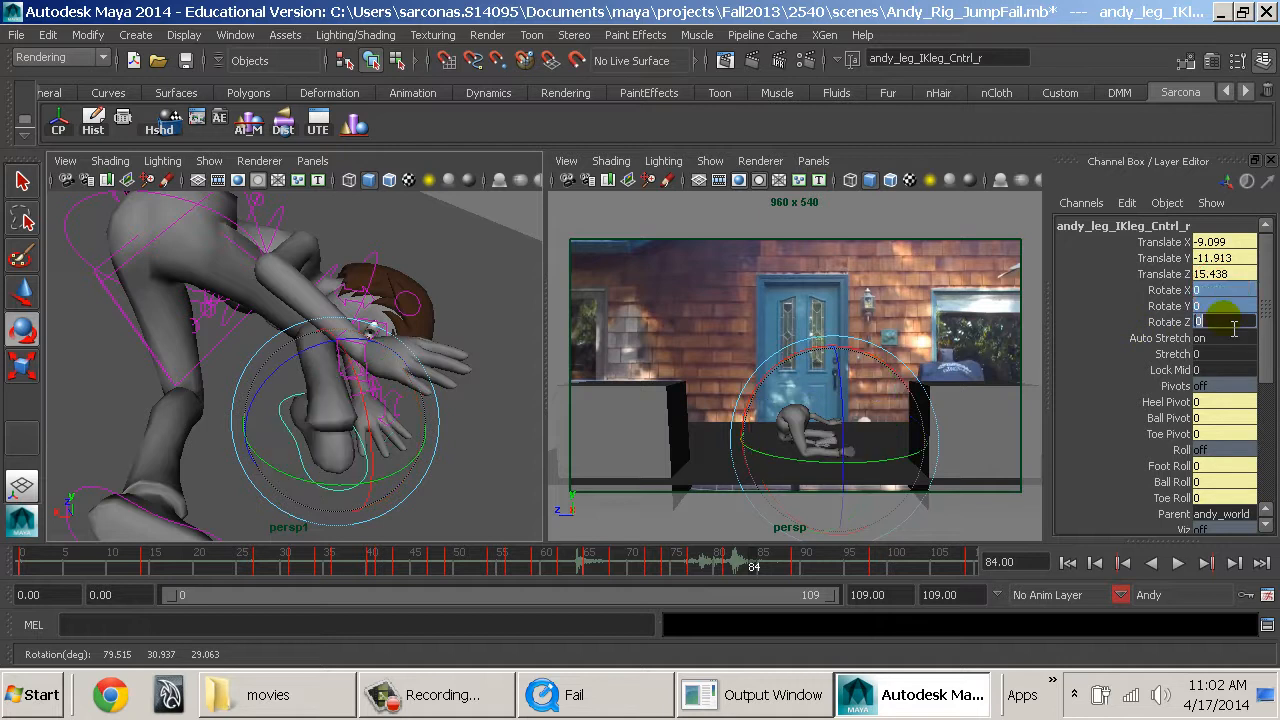
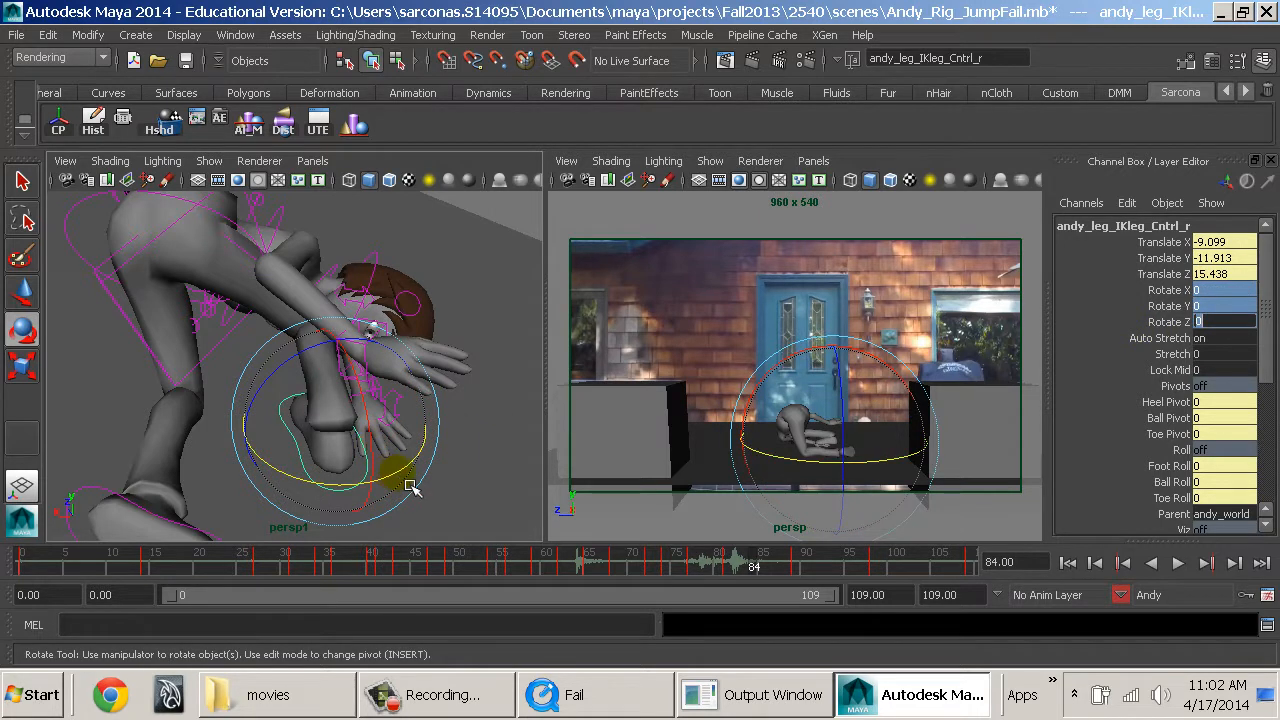
# Rotate Andy's right foot control at frame 84 to 94.554, -10.186, -72.219 degrees.
pyautogui.moveTo(410, 487); pyautogui.dragTo(391, 397)
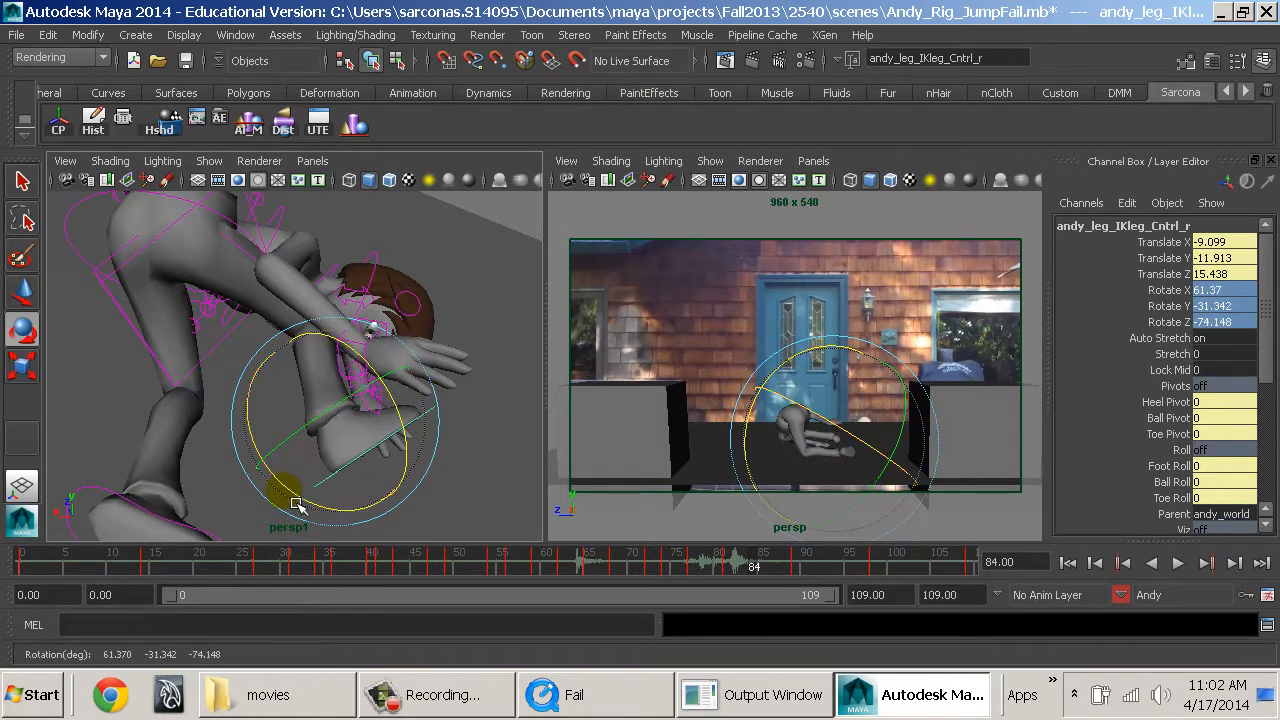
pyautogui.keyDown('alt'); pyautogui.moveTo(443, 425); pyautogui.dragTo(234, 377); pyautogui.keyUp('alt')
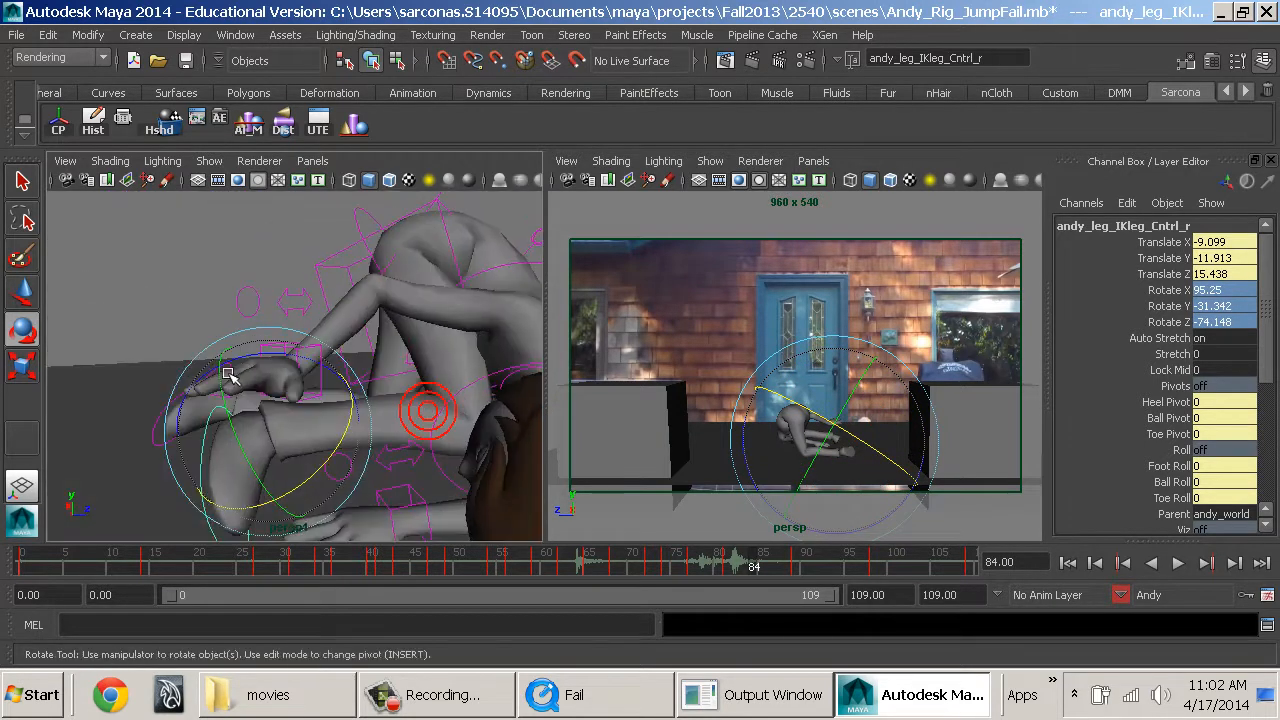
pyautogui.keyDown('alt'); pyautogui.moveTo(435, 394); pyautogui.dragTo(438, 366); pyautogui.keyUp('alt')
pyautogui.moveTo(341, 360); pyautogui.dragTo(375, 394)
# Lower Andy's right foot control at frame 84 to Translate Y -12.78.
pyautogui.press('w')
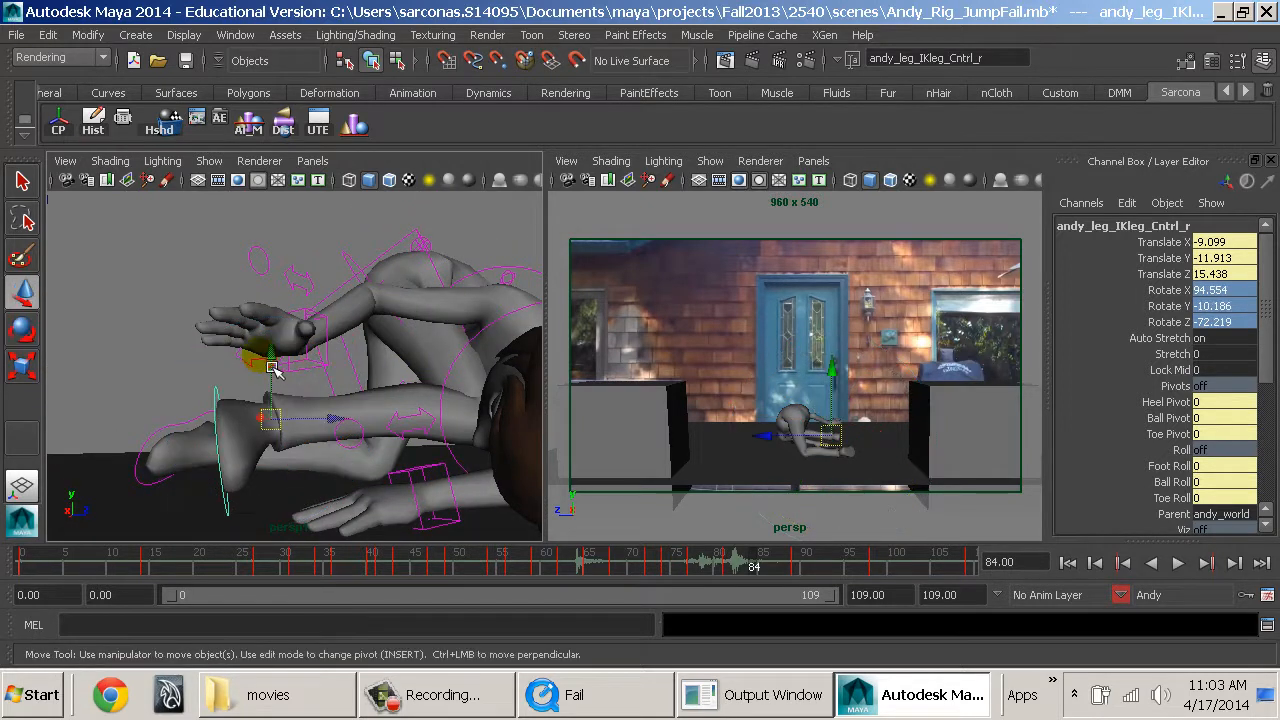
pyautogui.moveTo(274, 364); pyautogui.dragTo(431, 443)
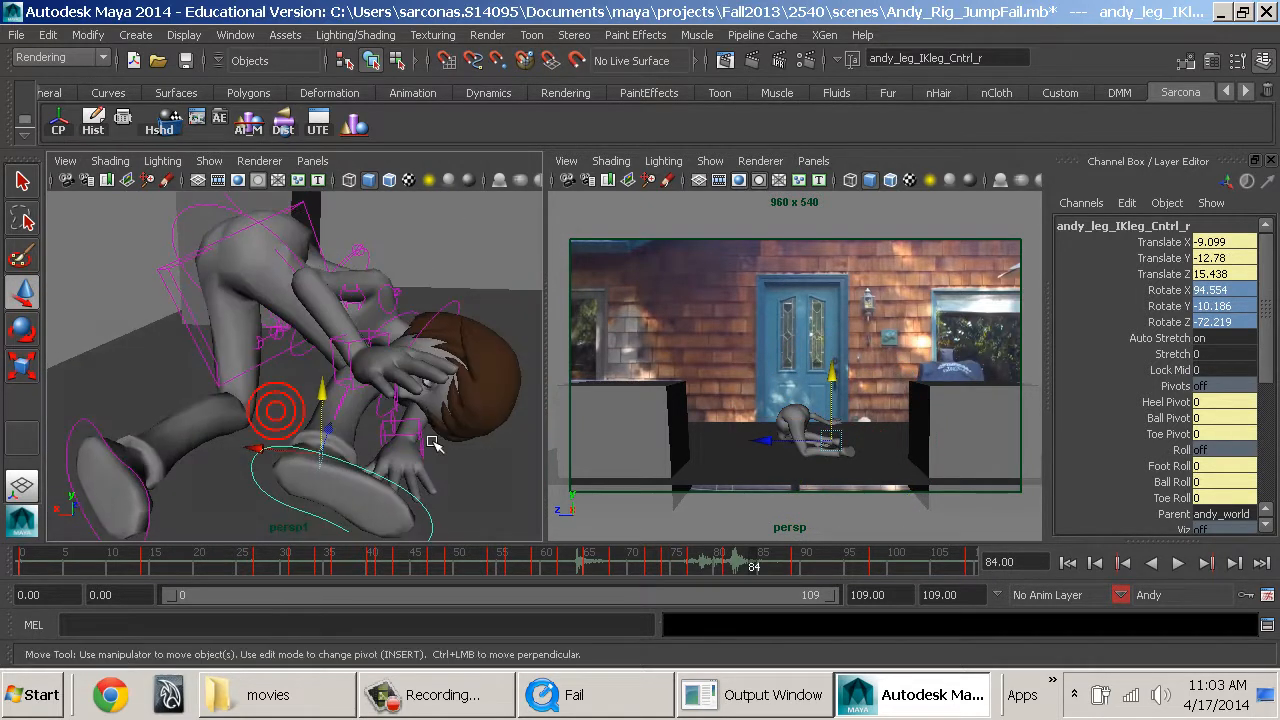
pyautogui.keyDown('alt'); pyautogui.moveTo(315, 378); pyautogui.dragTo(317, 417, button='middle'); pyautogui.keyUp('alt')
pyautogui.keyDown('alt'); pyautogui.moveTo(319, 419); pyautogui.dragTo(589, 440); pyautogui.keyUp('alt')
pyautogui.keyDown('alt'); pyautogui.moveTo(374, 474); pyautogui.dragTo(347, 448, button='middle'); pyautogui.keyUp('alt')
pyautogui.keyDown('alt'); pyautogui.moveTo(347, 448); pyautogui.dragTo(334, 378); pyautogui.keyUp('alt')
pyautogui.keyDown('alt'); pyautogui.moveTo(334, 378); pyautogui.dragTo(448, 400, button='right'); pyautogui.keyUp('alt')
pyautogui.keyDown('alt'); pyautogui.moveTo(448, 400); pyautogui.dragTo(438, 358, button='middle'); pyautogui.keyUp('alt')
pyautogui.keyDown('alt'); pyautogui.moveTo(383, 406); pyautogui.dragTo(409, 445); pyautogui.keyUp('alt')
# Compare the right foot control's Rotate X at frame 81, then set it to -180 at frame 84.
pyautogui.moveTo(755, 577); pyautogui.dragTo(745, 585)
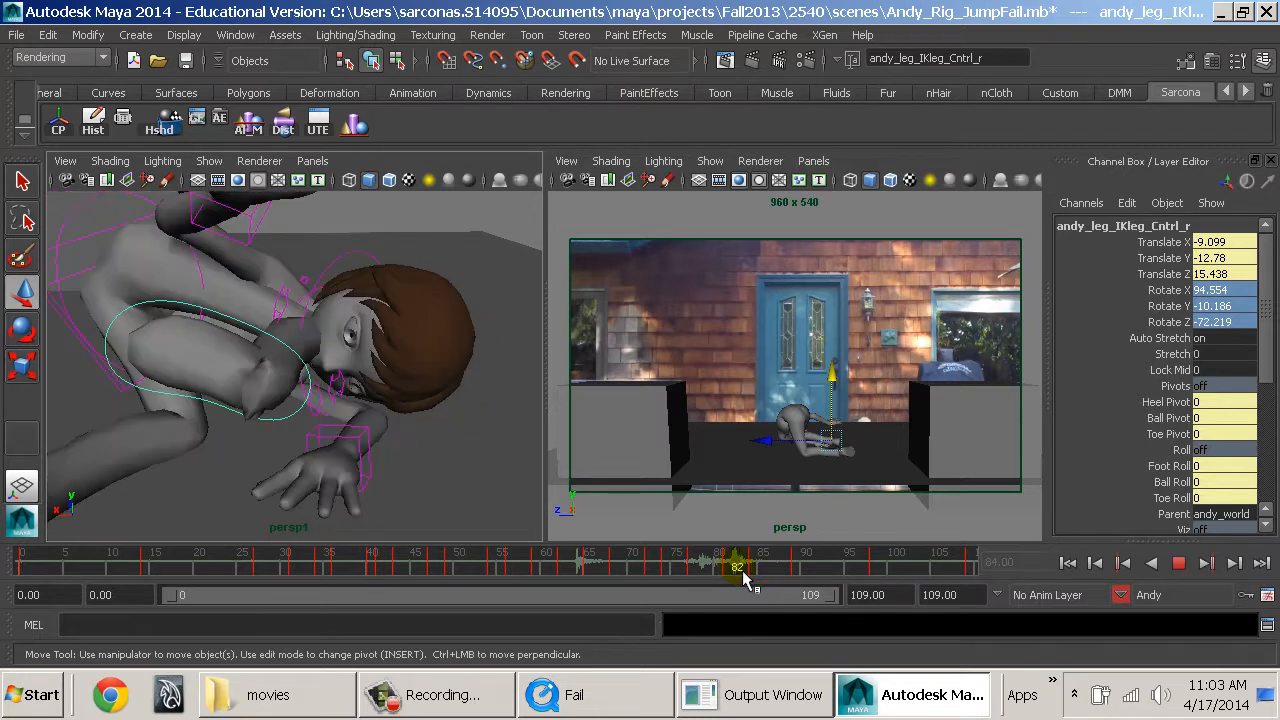
pyautogui.keyDown('alt'); pyautogui.moveTo(416, 426); pyautogui.dragTo(266, 462); pyautogui.keyUp('alt')
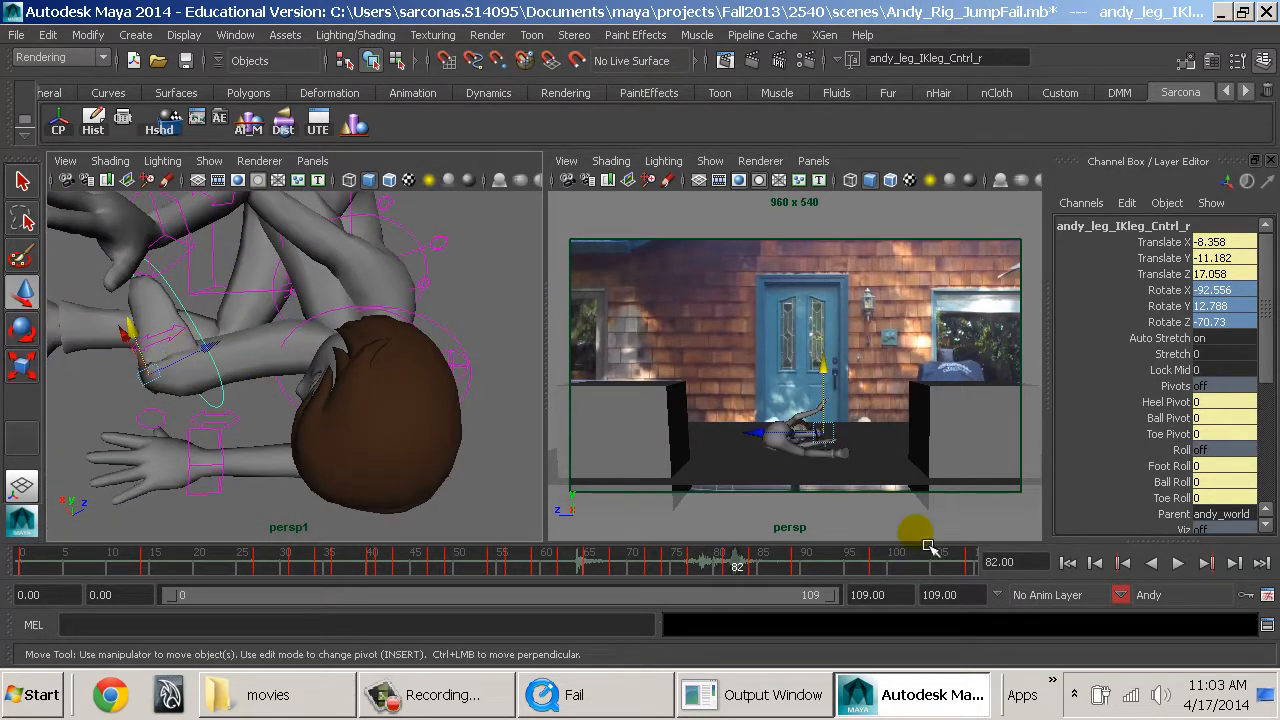
pyautogui.click(1123, 563)
pyautogui.click(1231, 290)
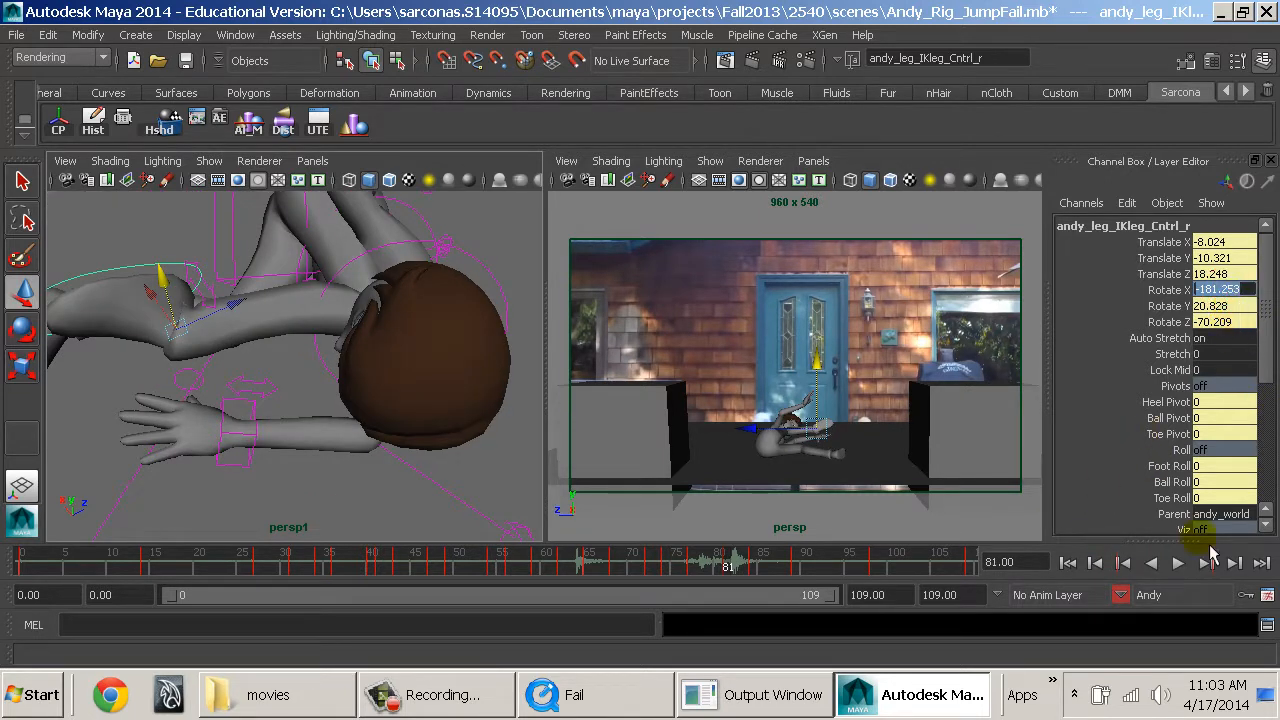
pyautogui.click(1220, 565)
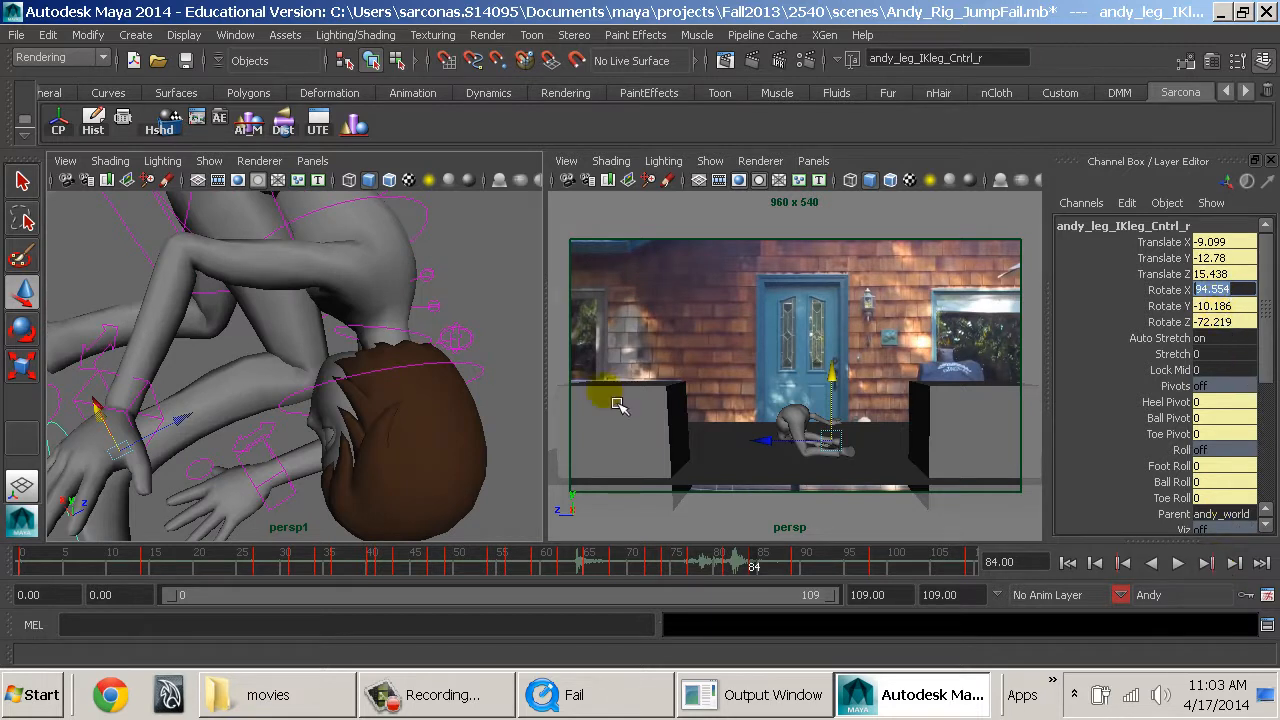
pyautogui.keyDown('alt'); pyautogui.moveTo(512, 384); pyautogui.dragTo(508, 346); pyautogui.keyUp('alt')
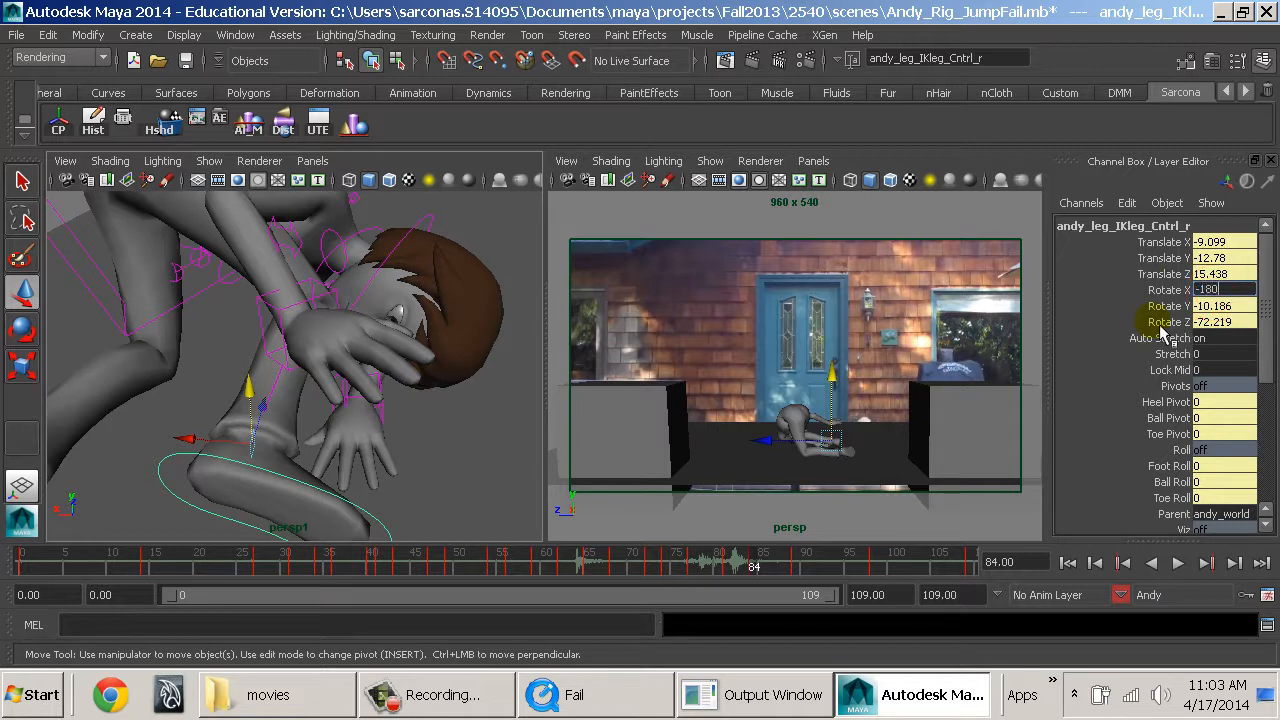
pyautogui.write('-180')
pyautogui.press('Return')
# Rotate Andy's right foot control around X to -242.624 degrees and key it at frame 84.
pyautogui.keyDown('alt'); pyautogui.moveTo(462, 362); pyautogui.dragTo(424, 375); pyautogui.keyUp('alt')
pyautogui.press('e')
pyautogui.moveTo(200, 522); pyautogui.dragTo(195, 495)
pyautogui.press('s')
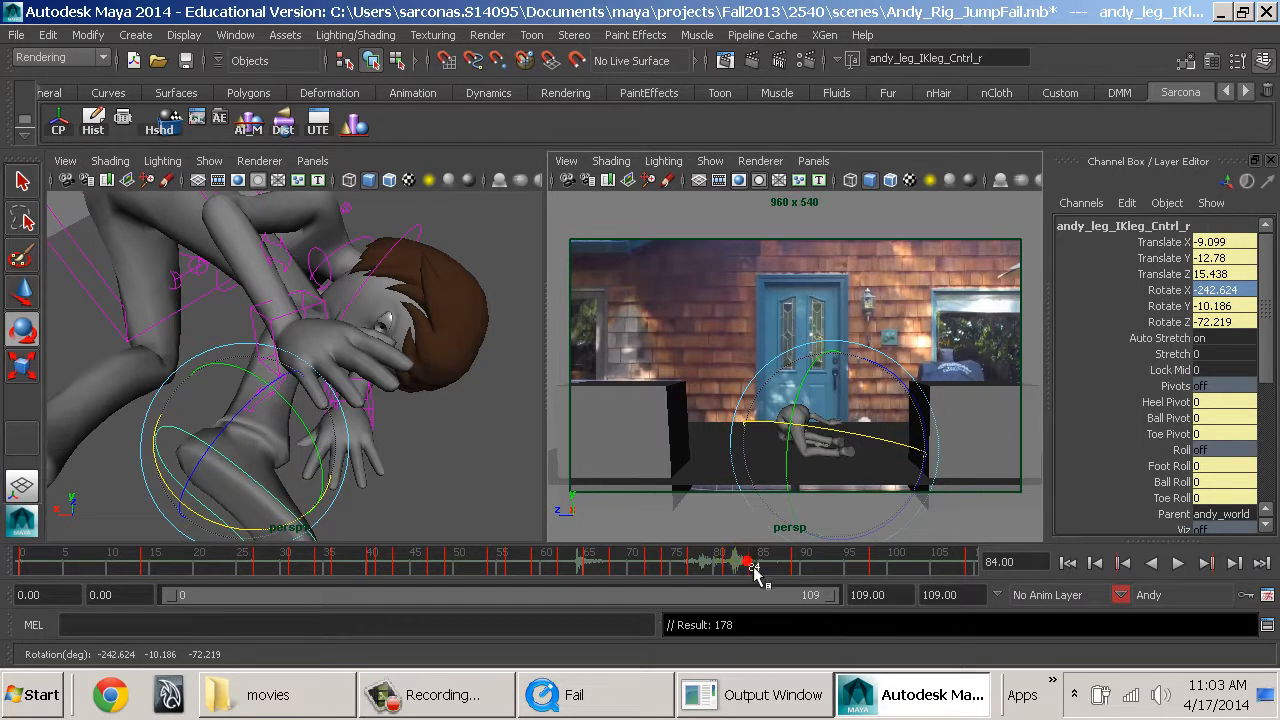
# In the Graph Editor, lower the right foot control's Rotate X keys from frame 89 to 109 to -248.129.
pyautogui.click(737, 560)
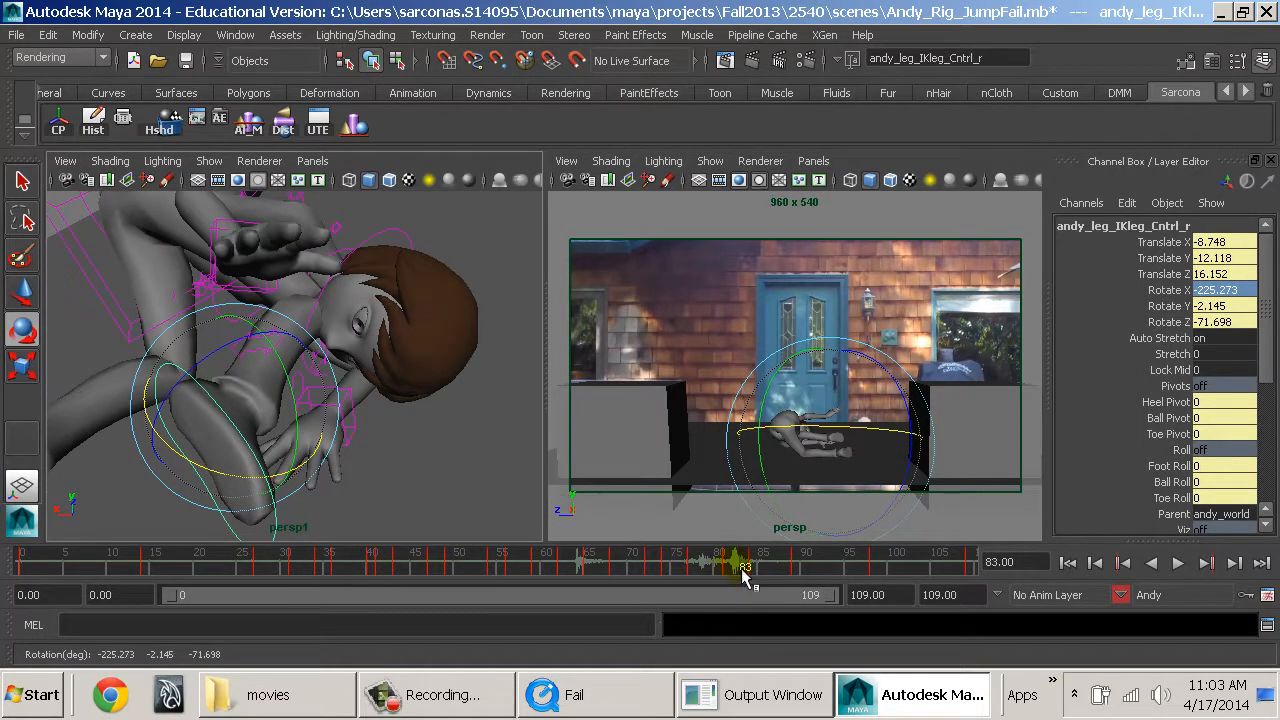
pyautogui.moveTo(738, 569); pyautogui.dragTo(801, 580)
pyautogui.keyDown('alt'); pyautogui.moveTo(362, 459); pyautogui.dragTo(470, 437); pyautogui.keyUp('alt')
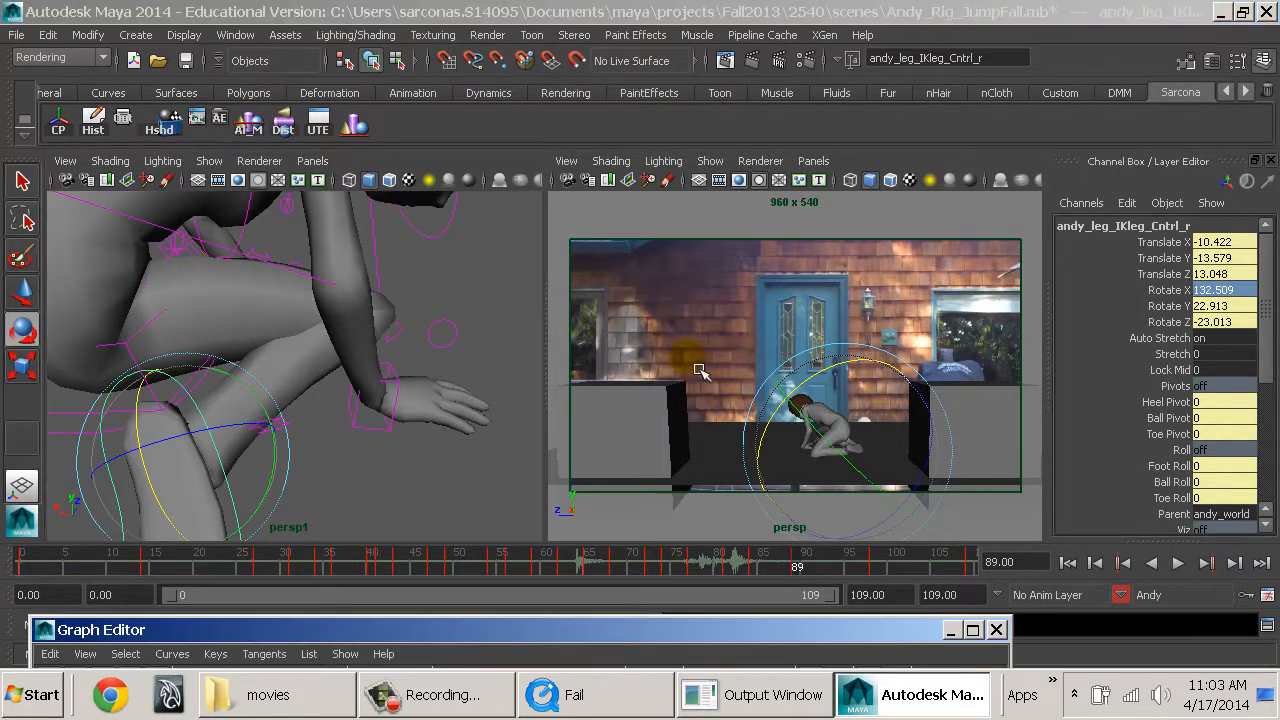
pyautogui.moveTo(538, 627); pyautogui.dragTo(529, 117)
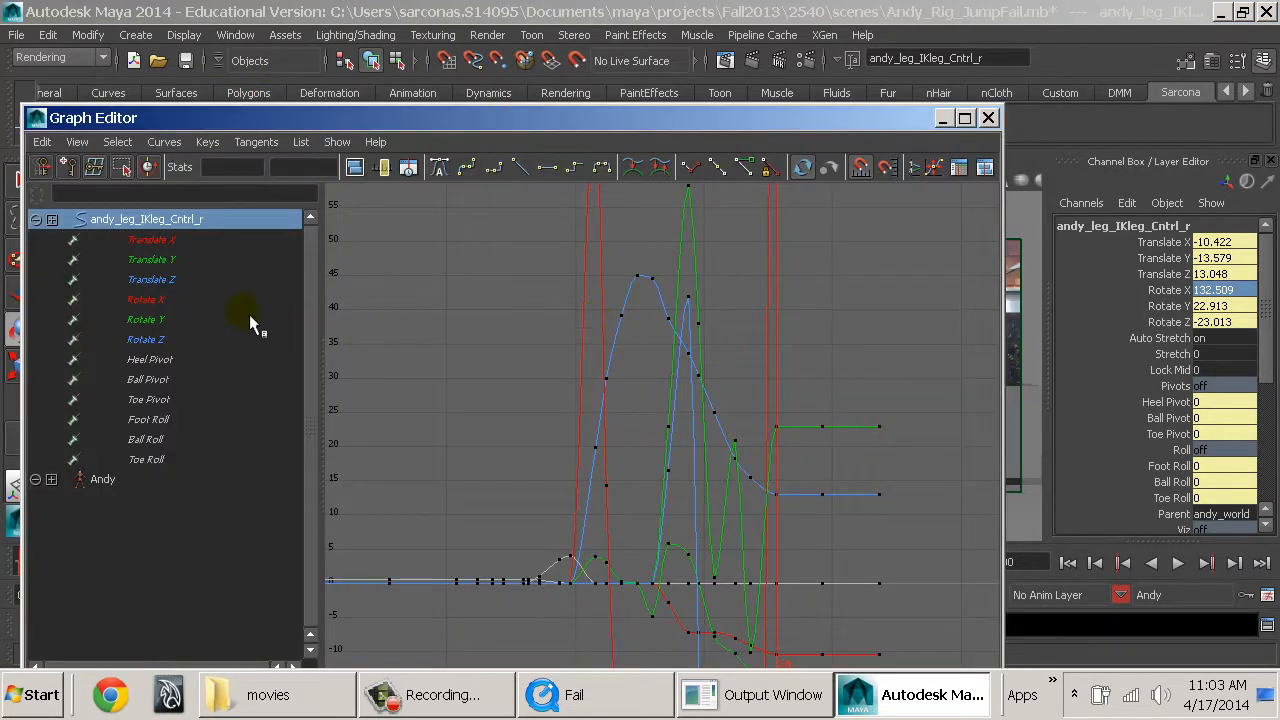
pyautogui.click(196, 338)
pyautogui.click(191, 300)
pyautogui.press('f')
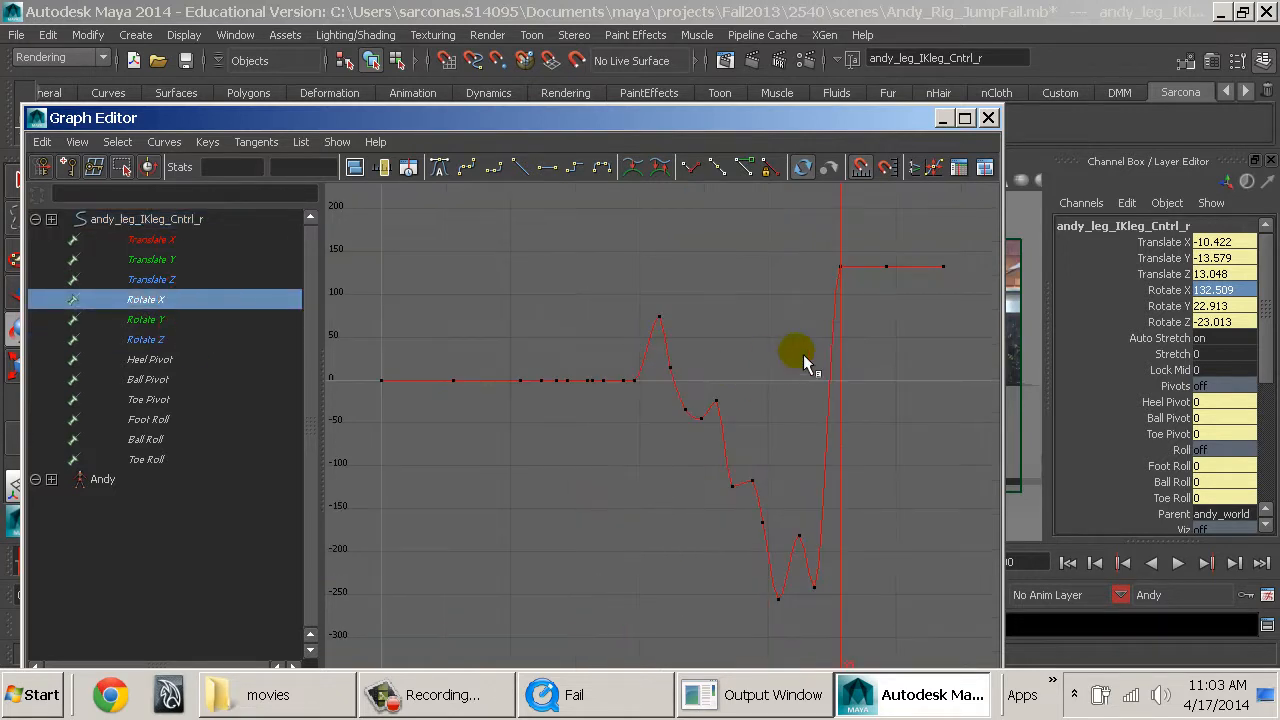
pyautogui.moveTo(704, 532); pyautogui.dragTo(718, 588)
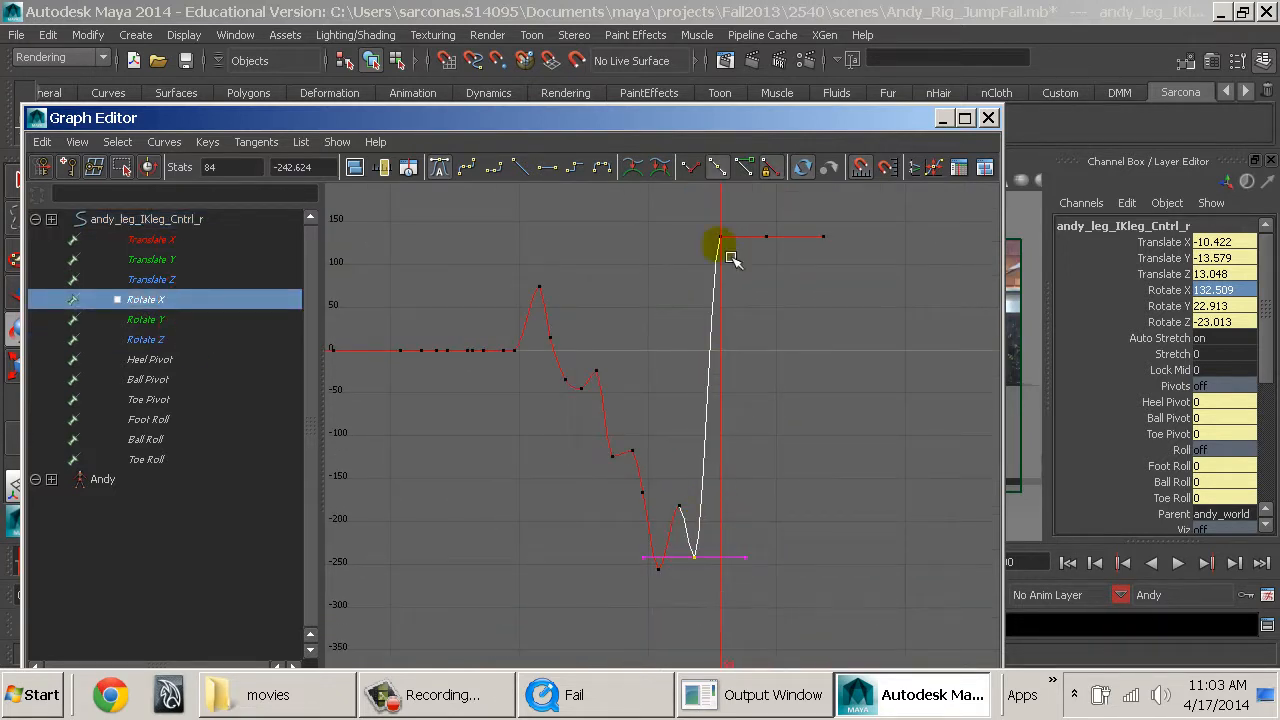
pyautogui.moveTo(907, 275); pyautogui.dragTo(893, 262)
pyautogui.moveTo(771, 286); pyautogui.dragTo(826, 630, button='middle')
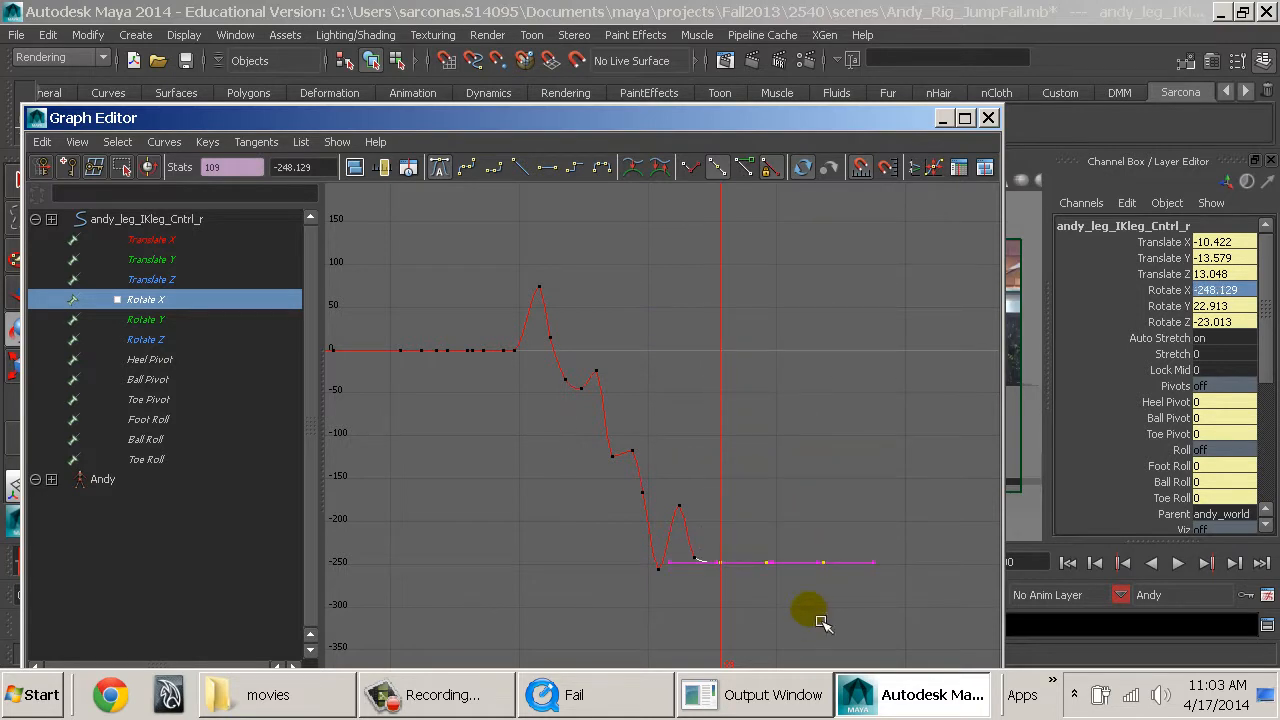
# Check the right foot control's Rotate Y curve and lower its Rotate Z keys from frame 89 onward to -74.093.
pyautogui.click(225, 318)
pyautogui.press('f')
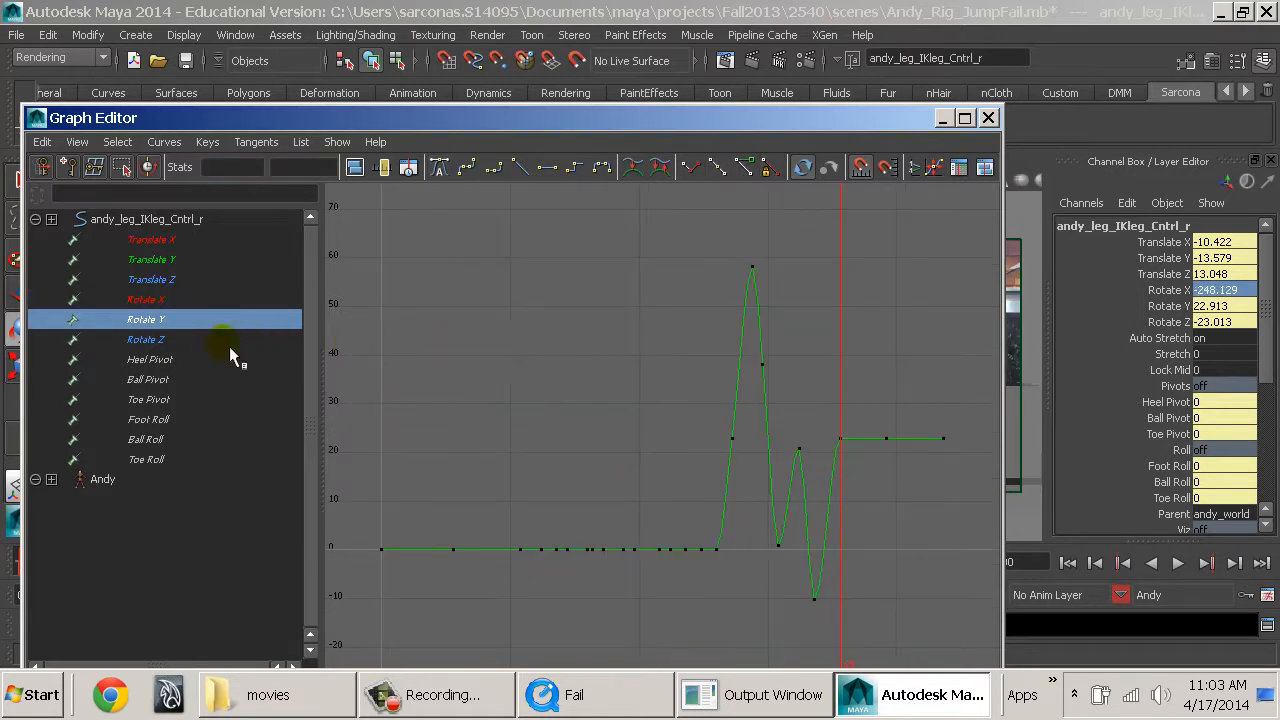
pyautogui.moveTo(809, 623); pyautogui.dragTo(860, 481)
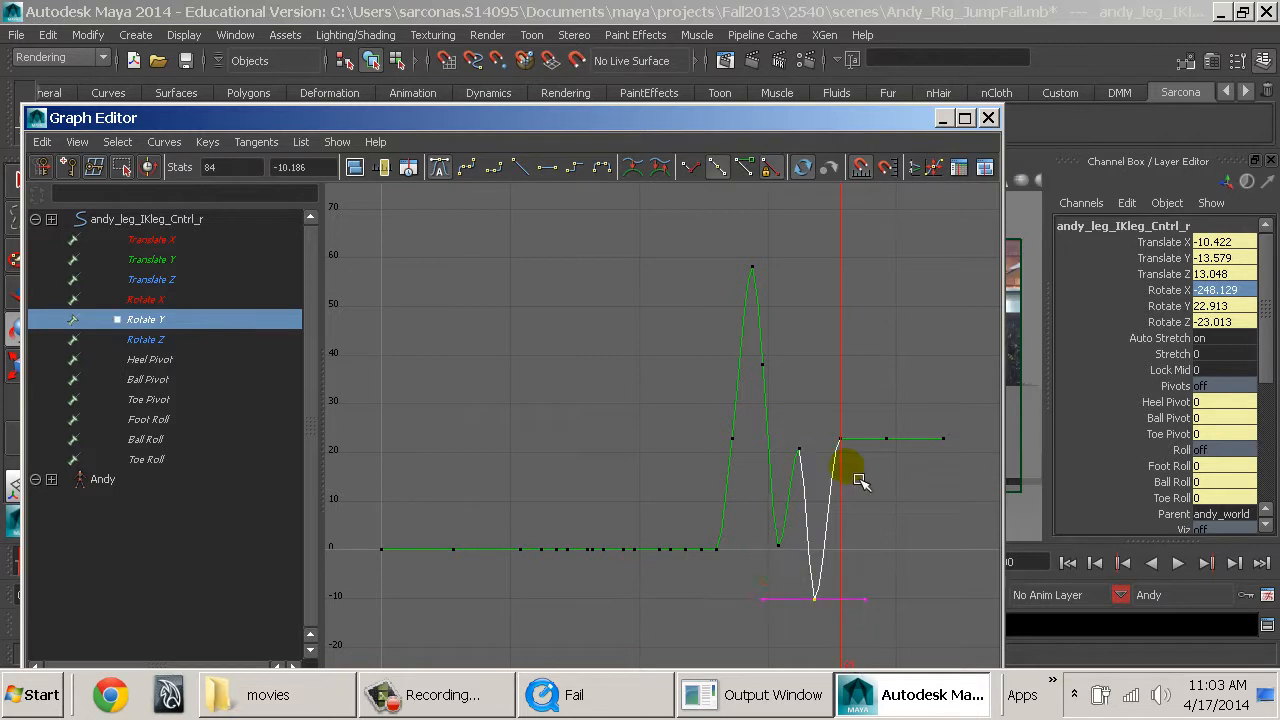
pyautogui.click(203, 343)
pyautogui.press('f')
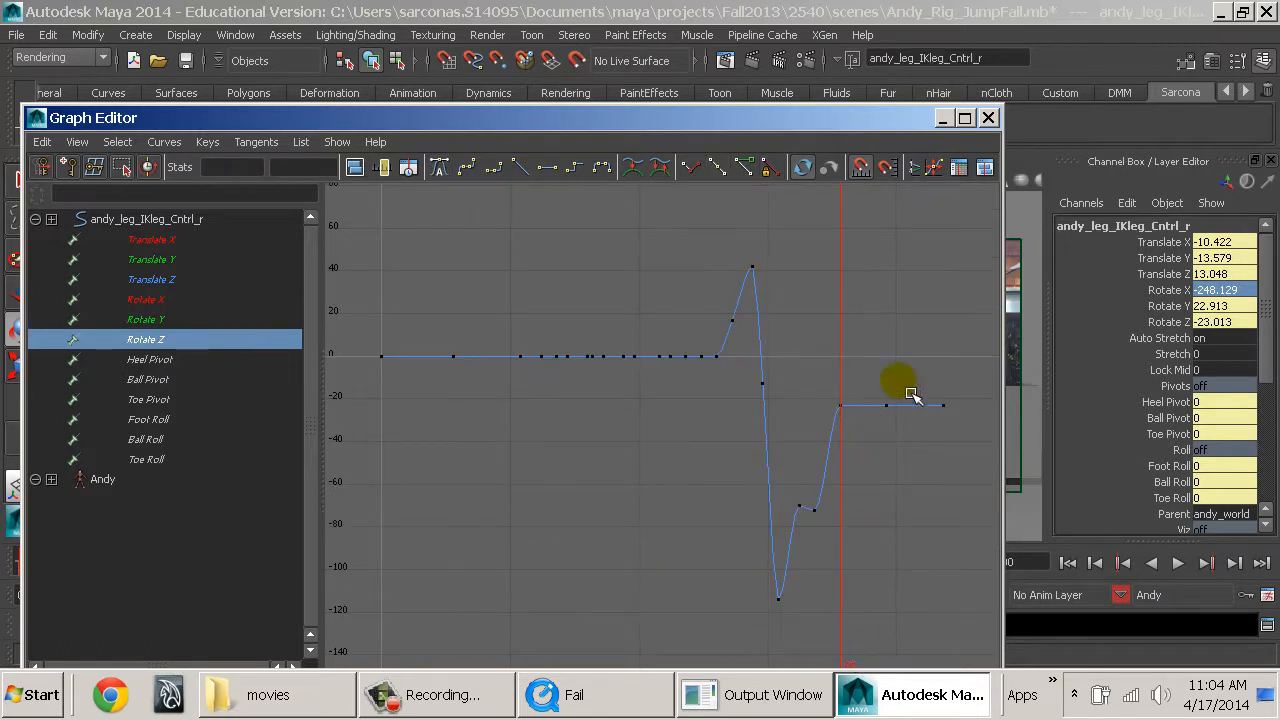
pyautogui.moveTo(970, 439); pyautogui.dragTo(970, 440)
pyautogui.keyDown('shift'); pyautogui.moveTo(921, 481); pyautogui.dragTo(928, 586, button='middle'); pyautogui.keyUp('shift')
pyautogui.click(988, 117)
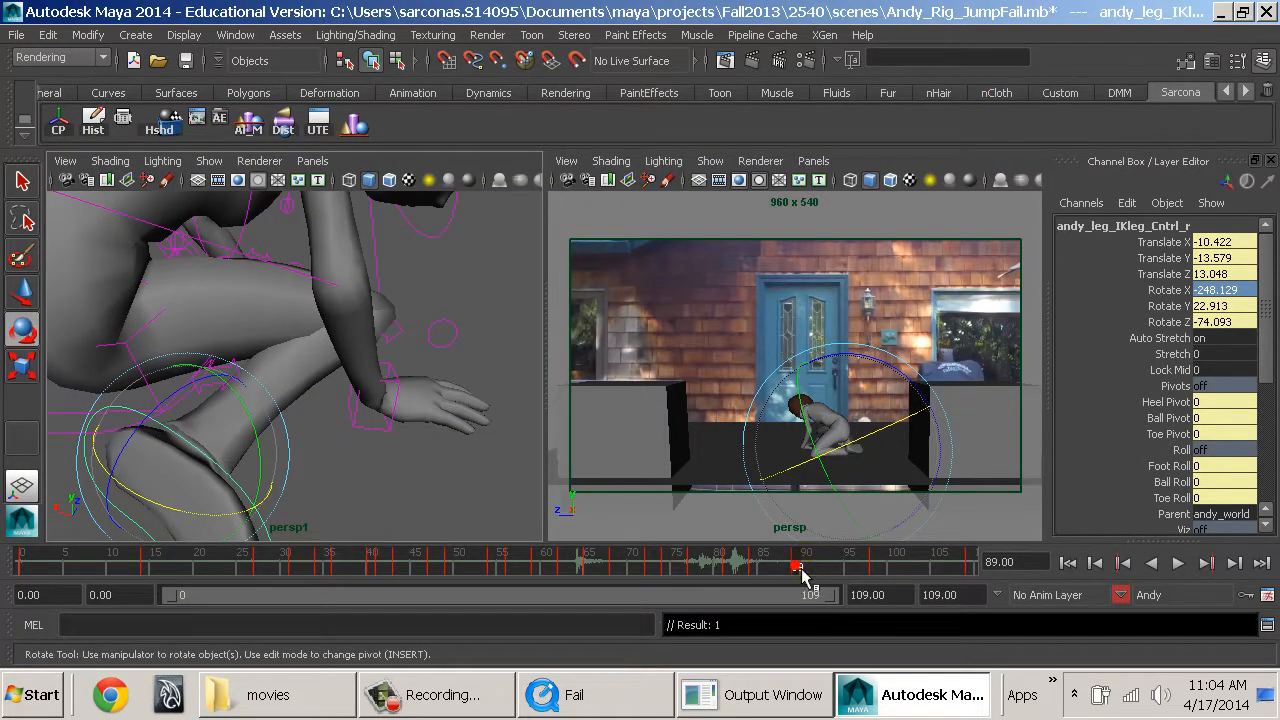
# Select Andy's left foot control and isolate its Rotate X curve in the Graph Editor.
pyautogui.moveTo(801, 569); pyautogui.dragTo(796, 569)
pyautogui.moveTo(778, 571)
pyautogui.mouseDown()
pyautogui.moveTo(748, 570)
pyautogui.moveTo(803, 569)
pyautogui.moveTo(745, 568)
pyautogui.moveTo(800, 570)
pyautogui.mouseUp()
pyautogui.moveTo(420, 480)
pyautogui.keyDown('alt'); pyautogui.mouseDown()
pyautogui.moveTo(331, 466)
pyautogui.moveTo(380, 434)
pyautogui.moveTo(429, 471)
pyautogui.mouseUp(); pyautogui.keyUp('alt')
pyautogui.click(316, 516)
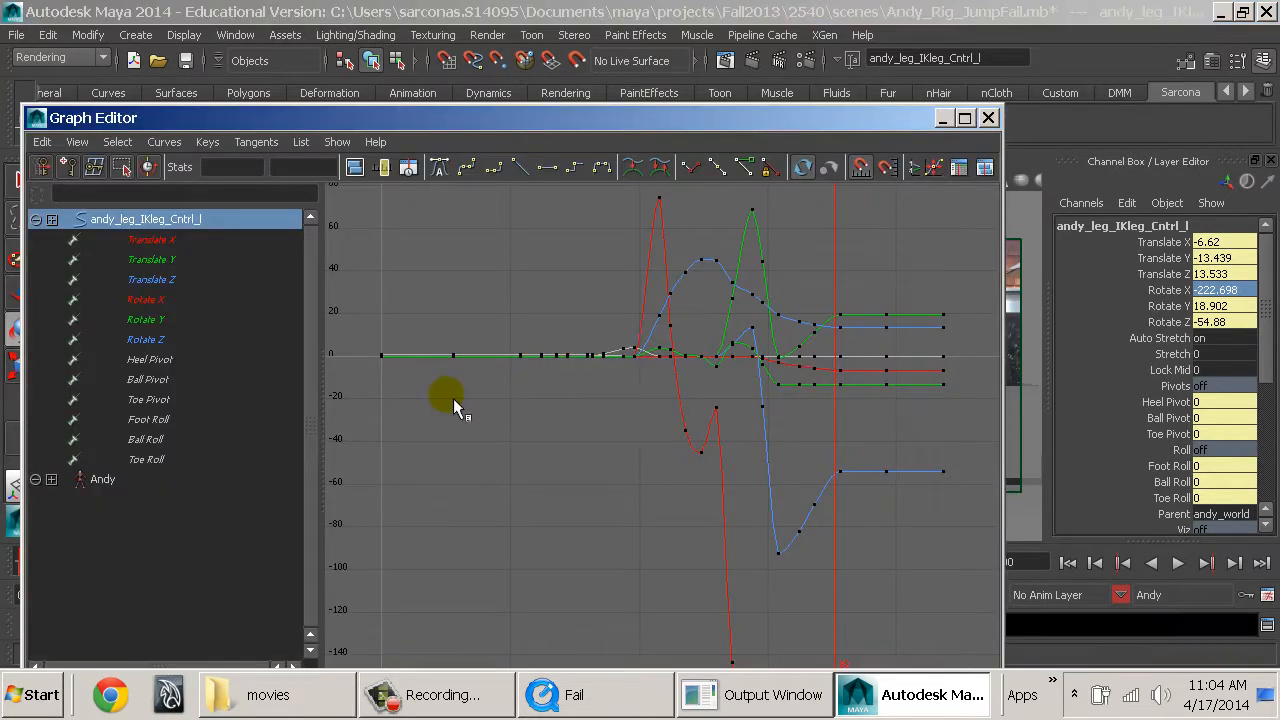
pyautogui.keyDown('alt'); pyautogui.moveTo(639, 505); pyautogui.dragTo(583, 302, button='middle'); pyautogui.keyUp('alt')
pyautogui.moveTo(640, 517); pyautogui.dragTo(721, 537)
pyautogui.press('f')
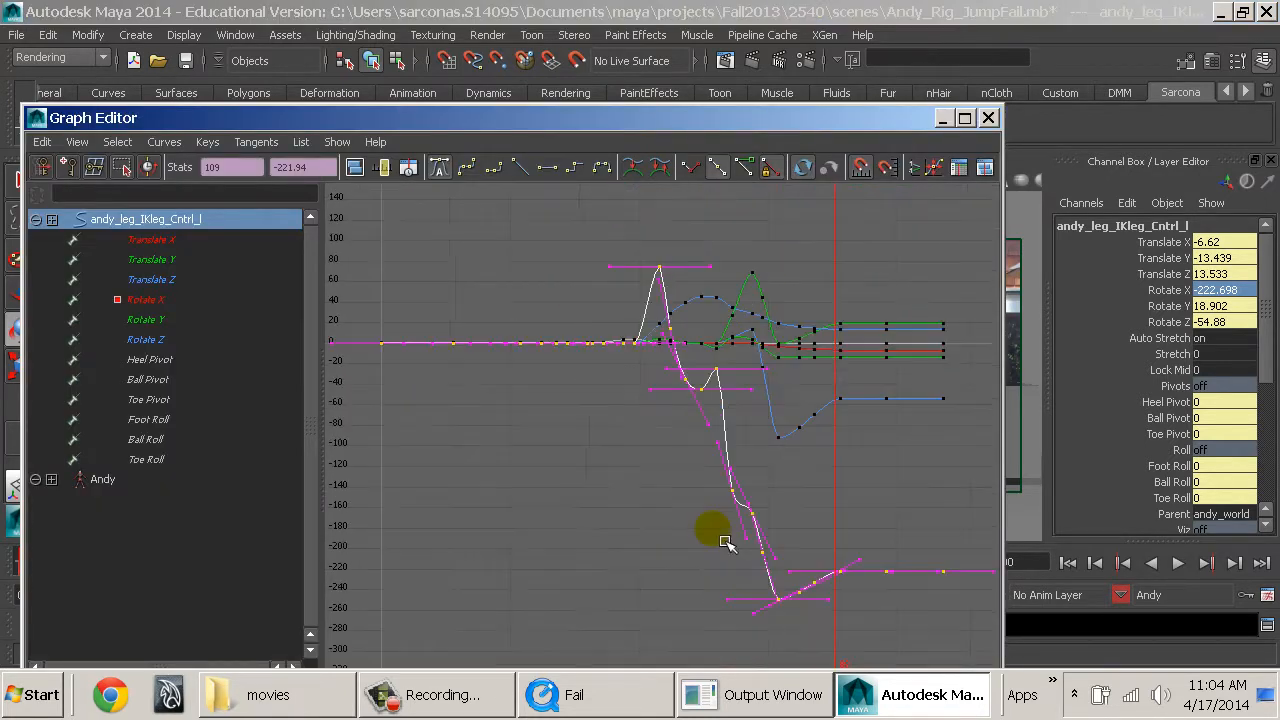
pyautogui.click(207, 300)
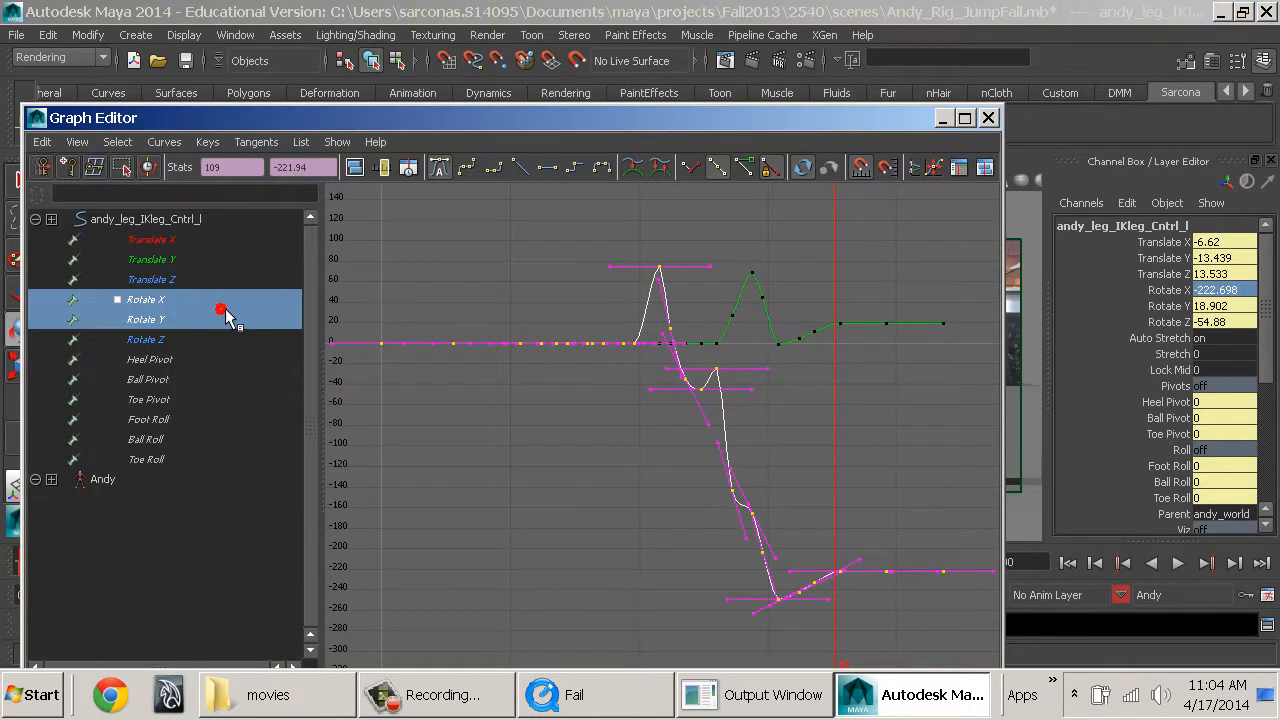
pyautogui.click(541, 406)
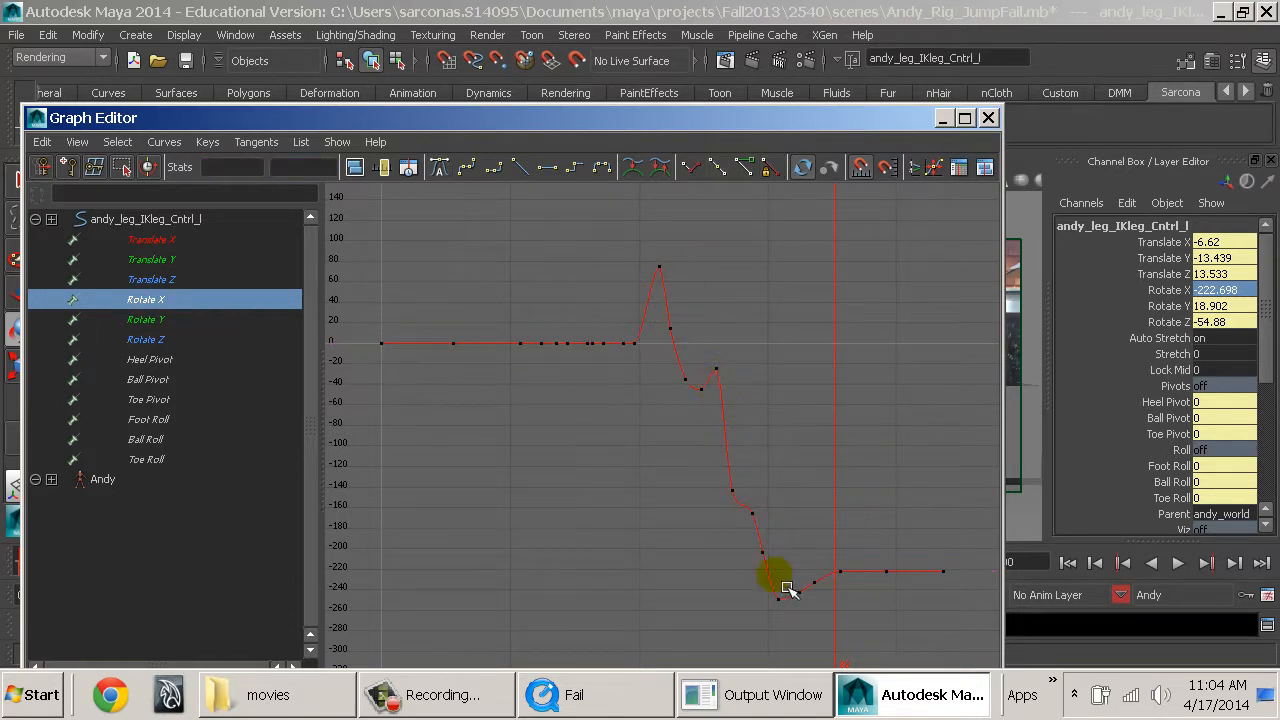
# Try raising the left foot control's Rotate X keys from frame 89 to 109 to 148.057, then undo the move.
pyautogui.moveTo(961, 561); pyautogui.dragTo(834, 596)
pyautogui.keyDown('shift'); pyautogui.moveTo(861, 621); pyautogui.dragTo(862, 245, button='middle'); pyautogui.keyUp('shift')
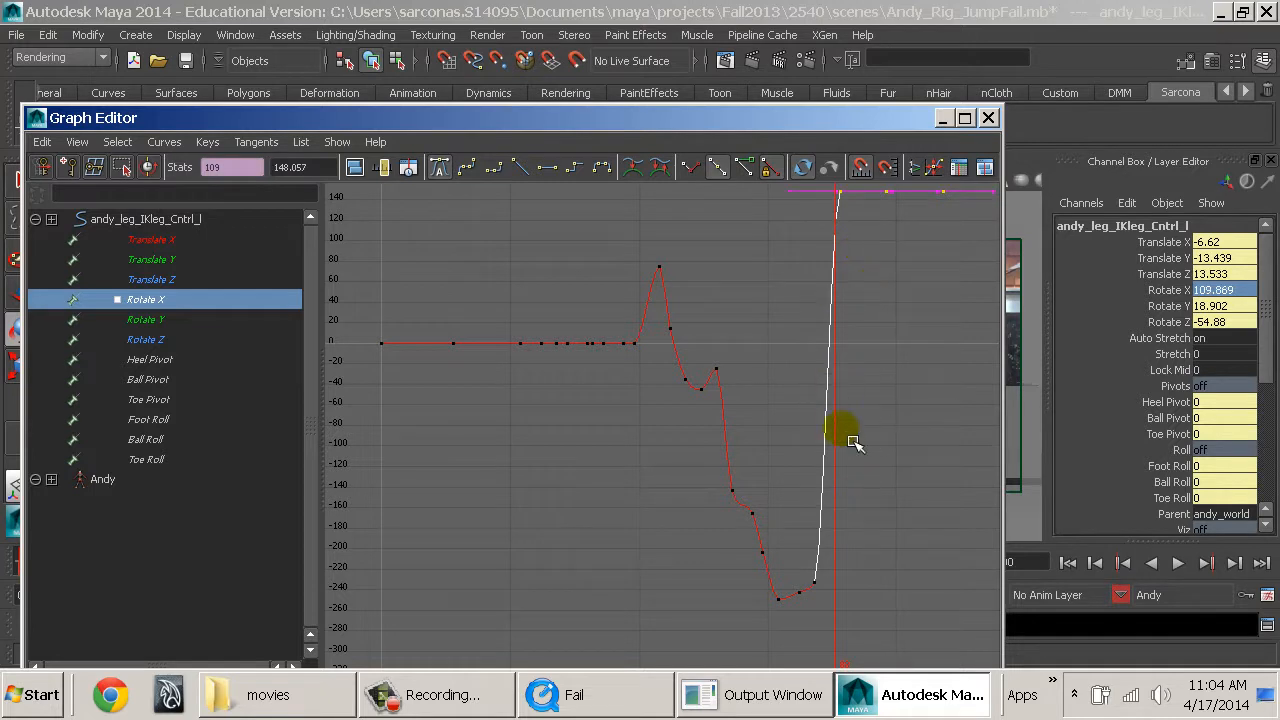
pyautogui.hotkey('ctrl', 'z')
# Examine the left foot control's Rotate Y and Rotate Z curves in the Graph Editor, then close it.
pyautogui.click(219, 320)
pyautogui.click(205, 331)
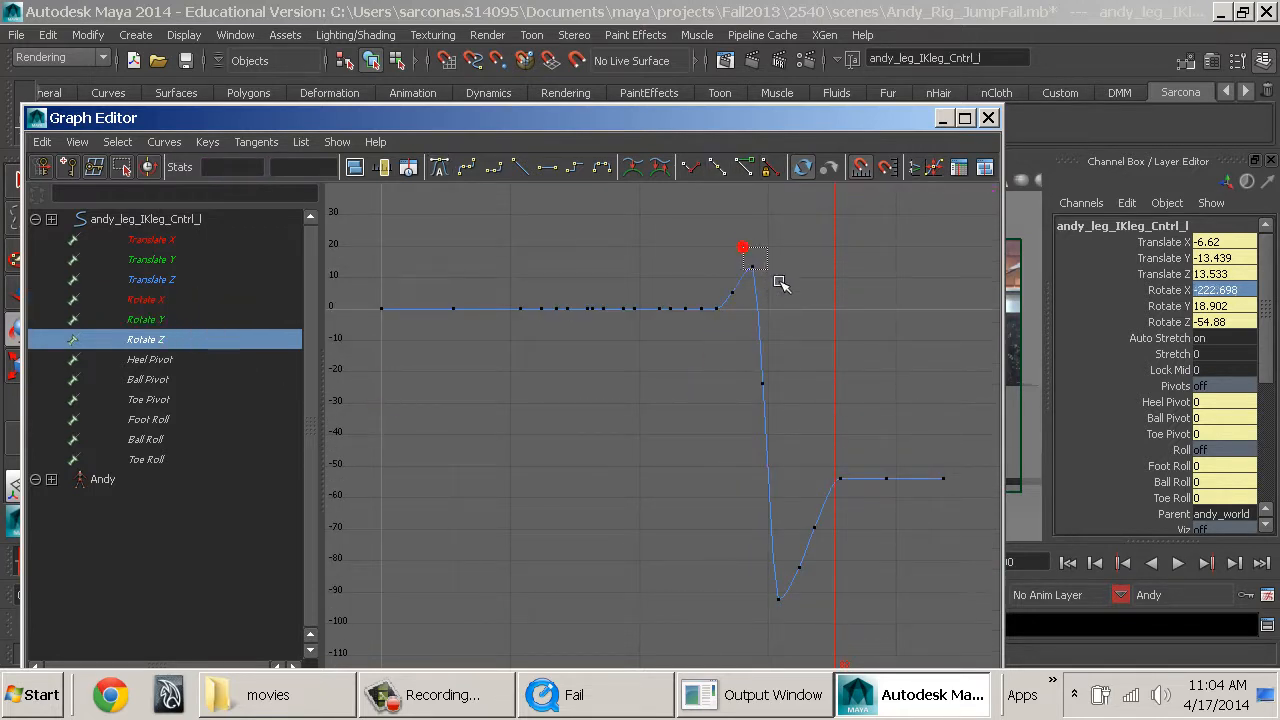
pyautogui.moveTo(742, 247); pyautogui.dragTo(781, 284)
pyautogui.moveTo(790, 358); pyautogui.dragTo(762, 437)
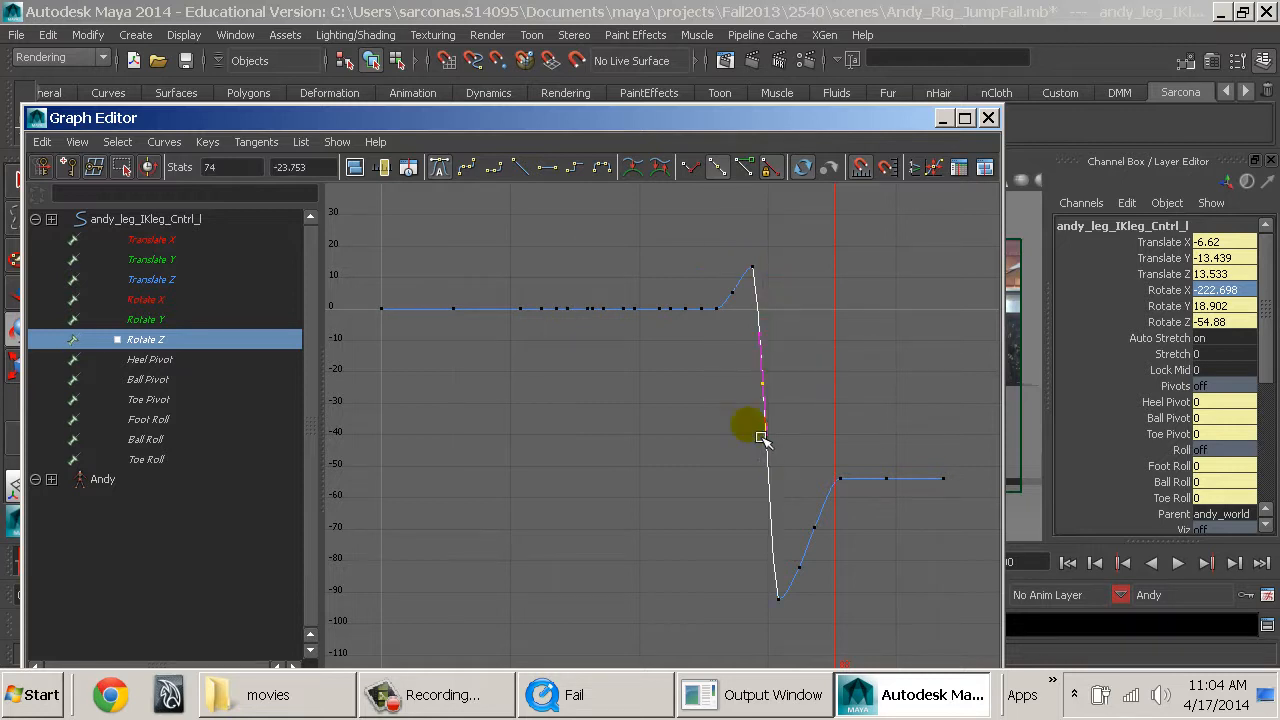
pyautogui.moveTo(803, 607); pyautogui.dragTo(980, 462)
pyautogui.click(784, 643)
pyautogui.click(761, 637)
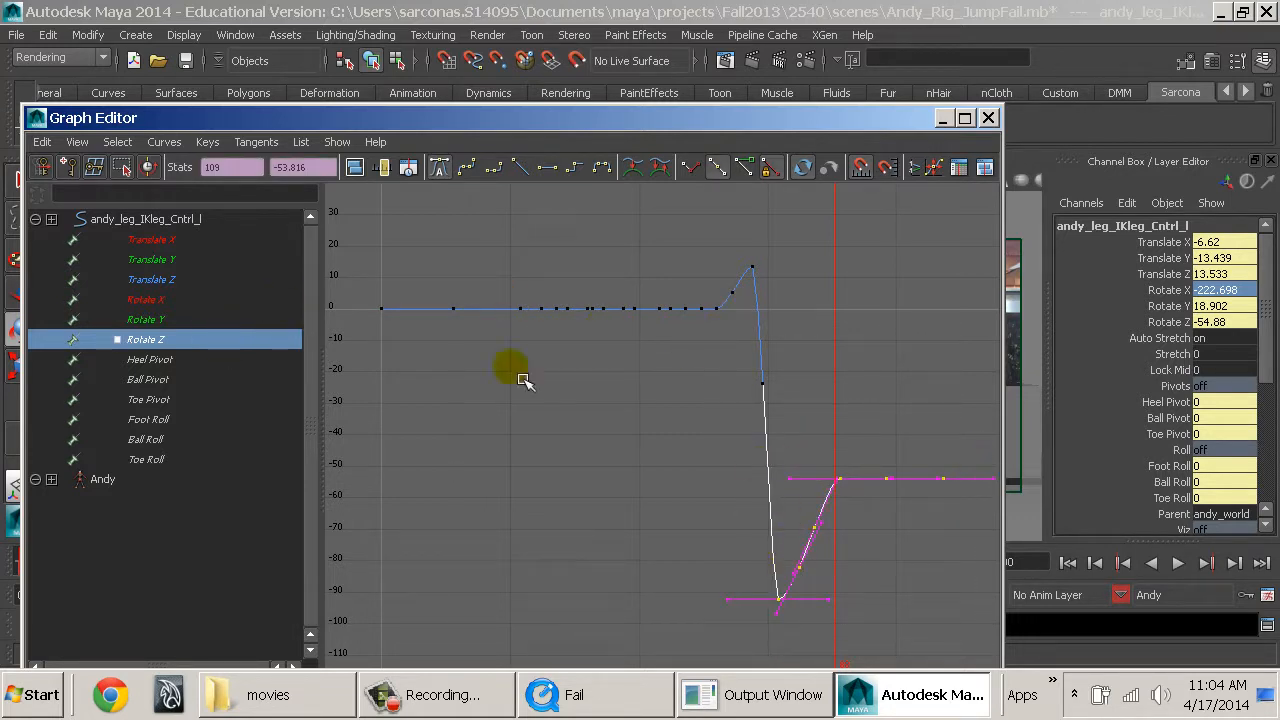
pyautogui.moveTo(744, 247); pyautogui.dragTo(810, 310)
pyautogui.moveTo(737, 560); pyautogui.dragTo(810, 652)
pyautogui.click(988, 118)
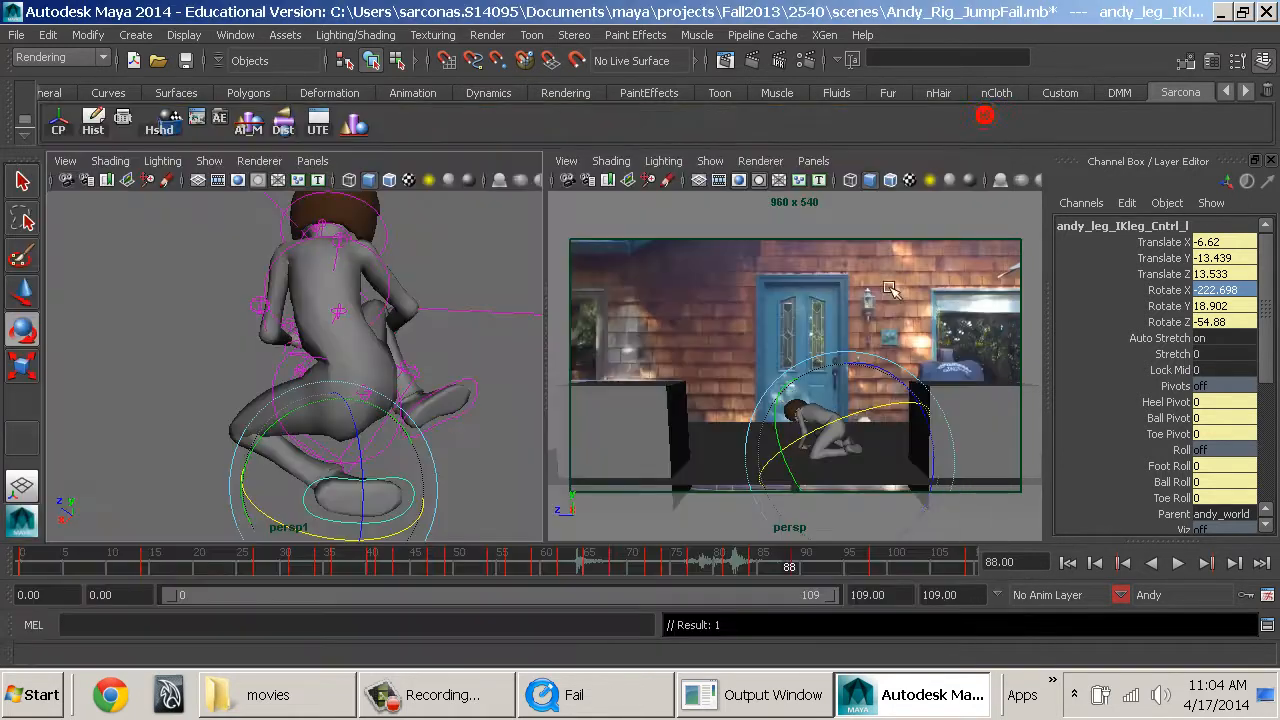
# Step through frames 72 to 79 and examine Andy's leg and foot poses during the fall.
pyautogui.moveTo(494, 566); pyautogui.dragTo(650, 576)
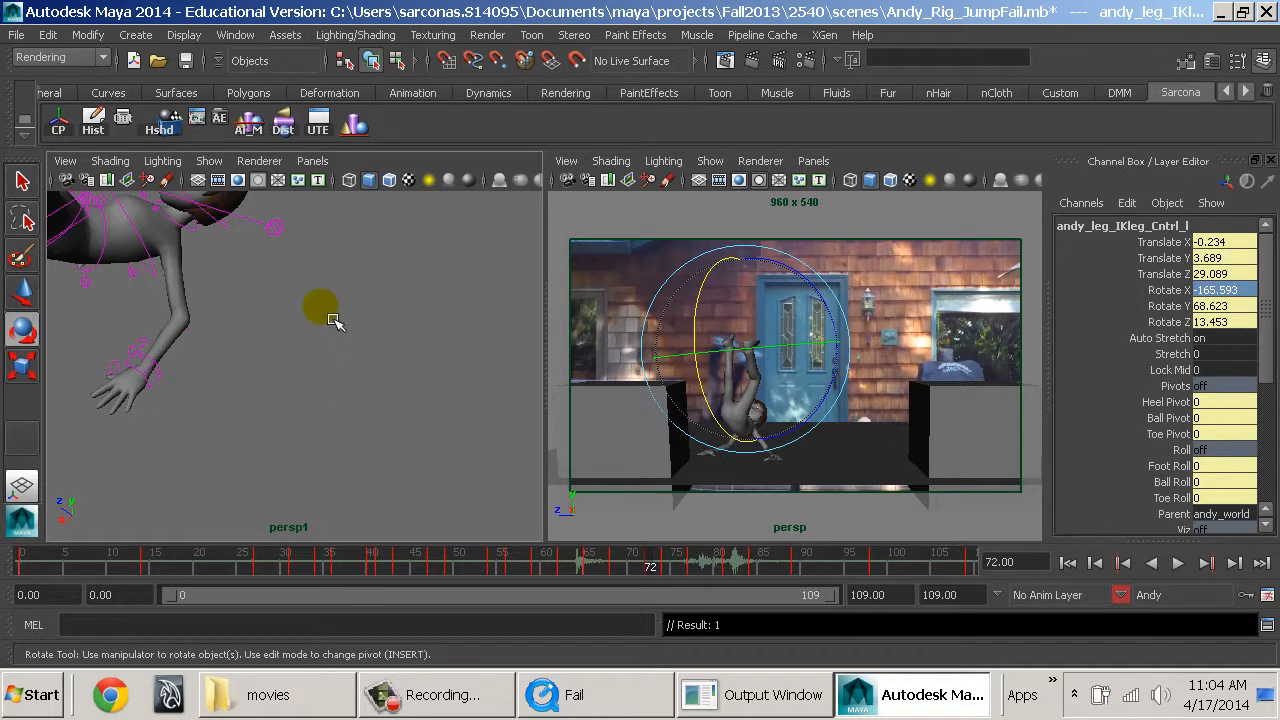
pyautogui.keyDown('alt'); pyautogui.moveTo(340, 322); pyautogui.dragTo(585, 470, button='middle'); pyautogui.keyUp('alt')
pyautogui.keyDown('alt'); pyautogui.moveTo(443, 394); pyautogui.dragTo(326, 394); pyautogui.keyUp('alt')
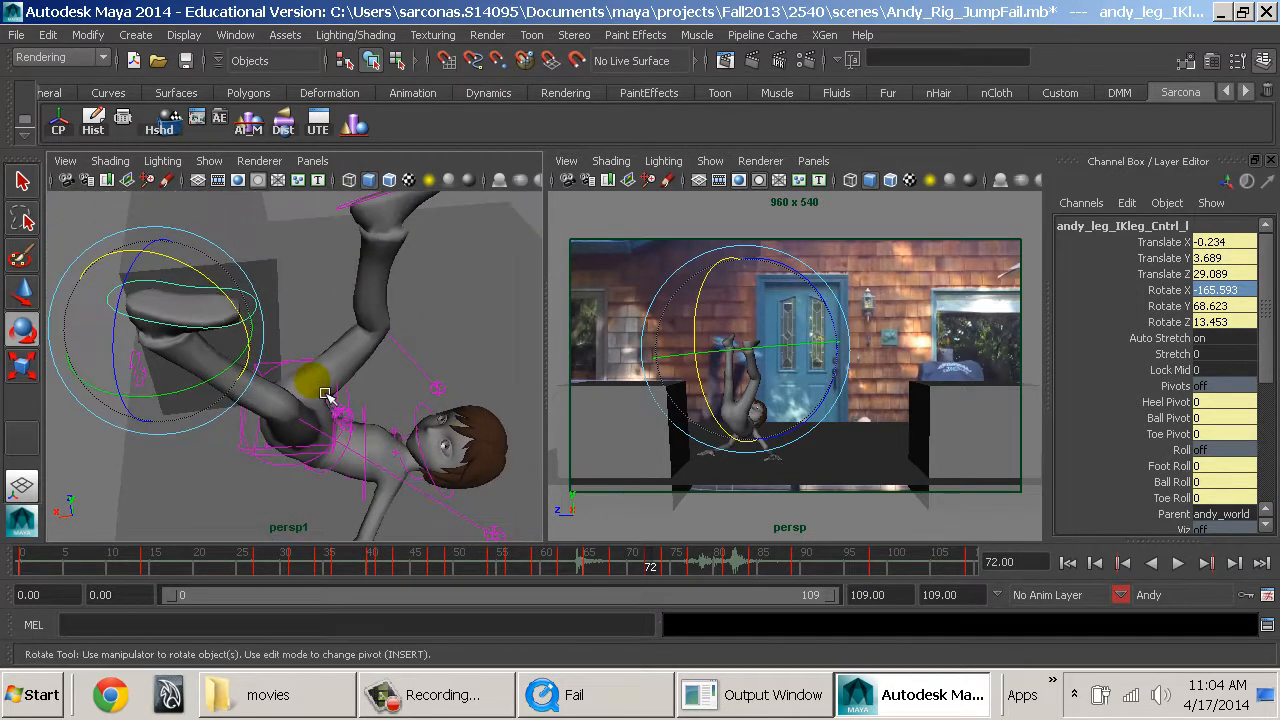
pyautogui.click(1236, 566)
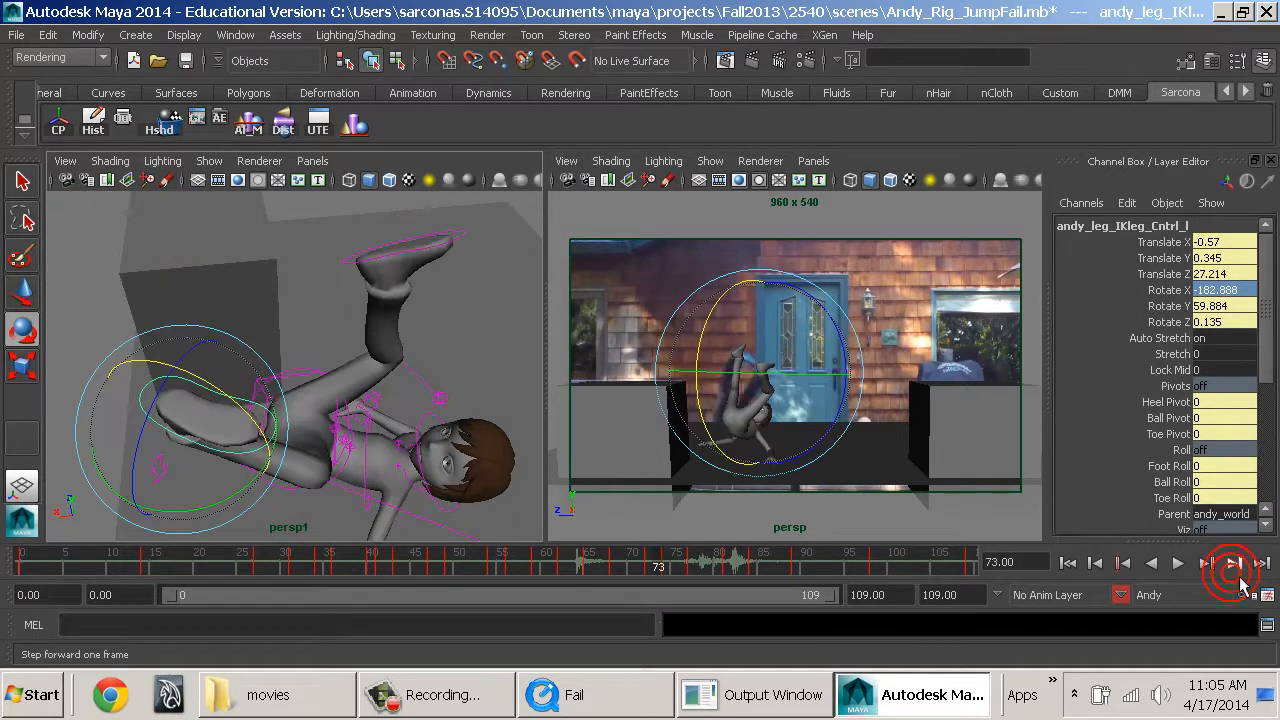
pyautogui.click(1236, 566)
pyautogui.press('f')
pyautogui.keyDown('alt'); pyautogui.moveTo(447, 394); pyautogui.dragTo(360, 400); pyautogui.keyUp('alt')
pyautogui.click(1236, 566)
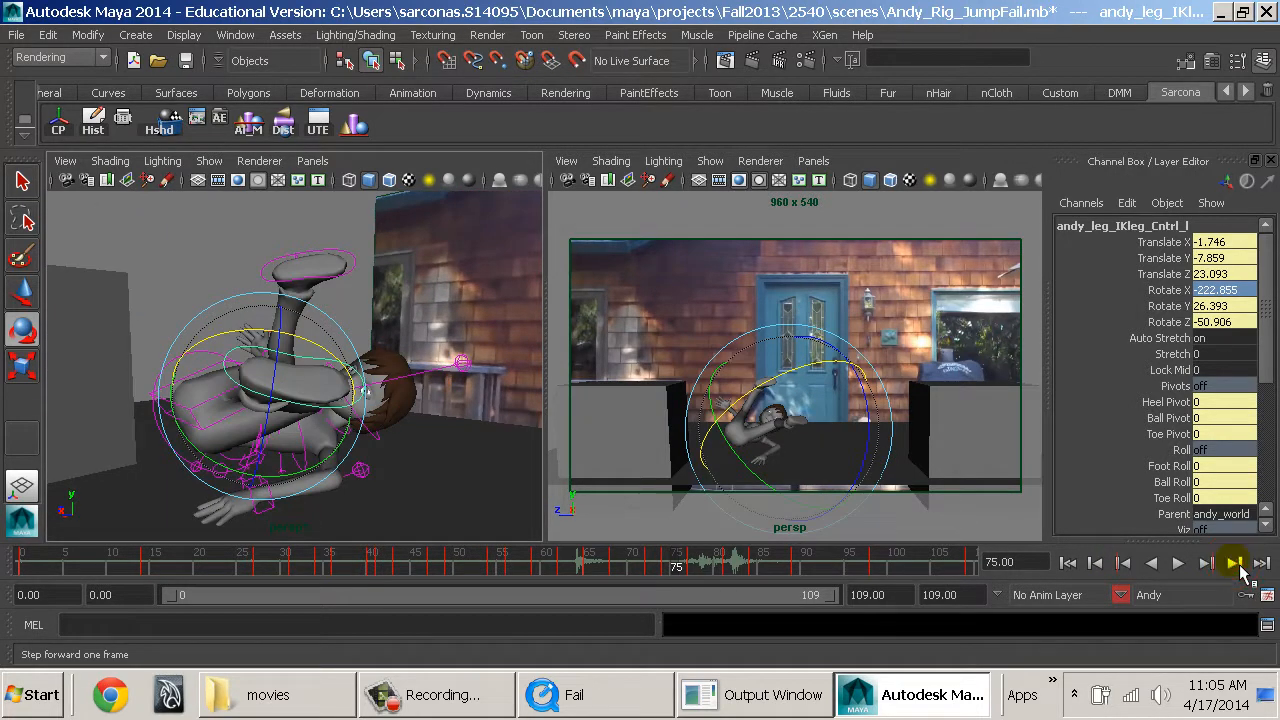
pyautogui.click(1238, 566)
pyautogui.click(1238, 567)
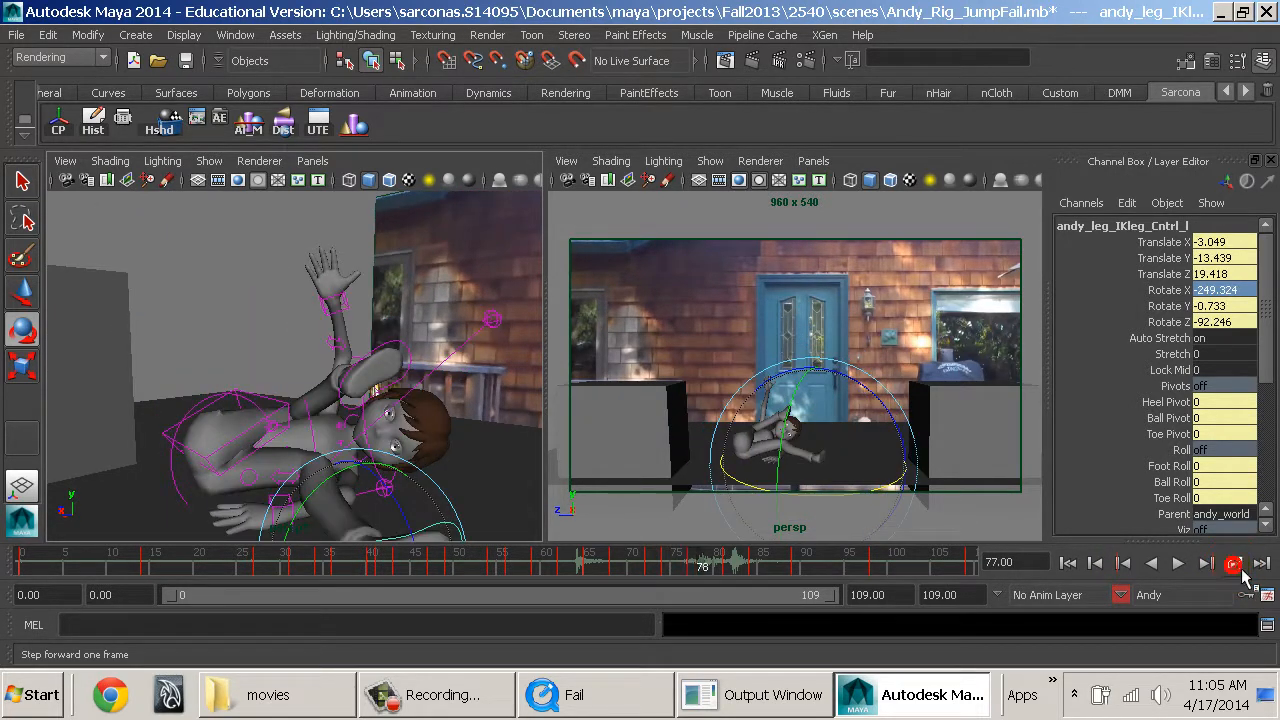
pyautogui.click(1238, 566)
pyautogui.click(1238, 566)
pyautogui.moveTo(523, 451)
pyautogui.keyDown('alt'); pyautogui.mouseDown()
pyautogui.moveTo(468, 403)
pyautogui.moveTo(486, 435)
pyautogui.moveTo(475, 430)
pyautogui.moveTo(520, 450)
pyautogui.mouseUp(); pyautogui.keyUp('alt')
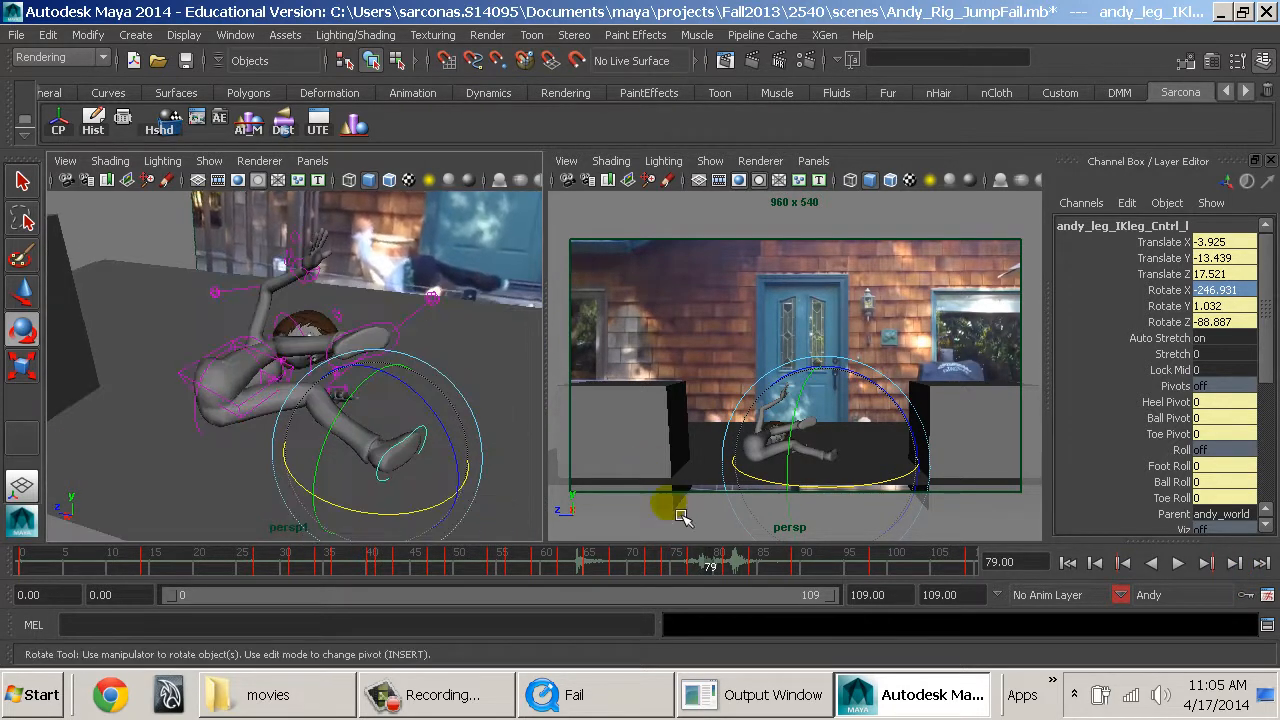
# Examine Andy's arms and legs at frames 84 to 86 in shaded and wireframe display.
pyautogui.moveTo(713, 574); pyautogui.dragTo(766, 571)
pyautogui.keyDown('alt'); pyautogui.moveTo(485, 405); pyautogui.dragTo(254, 402); pyautogui.keyUp('alt')
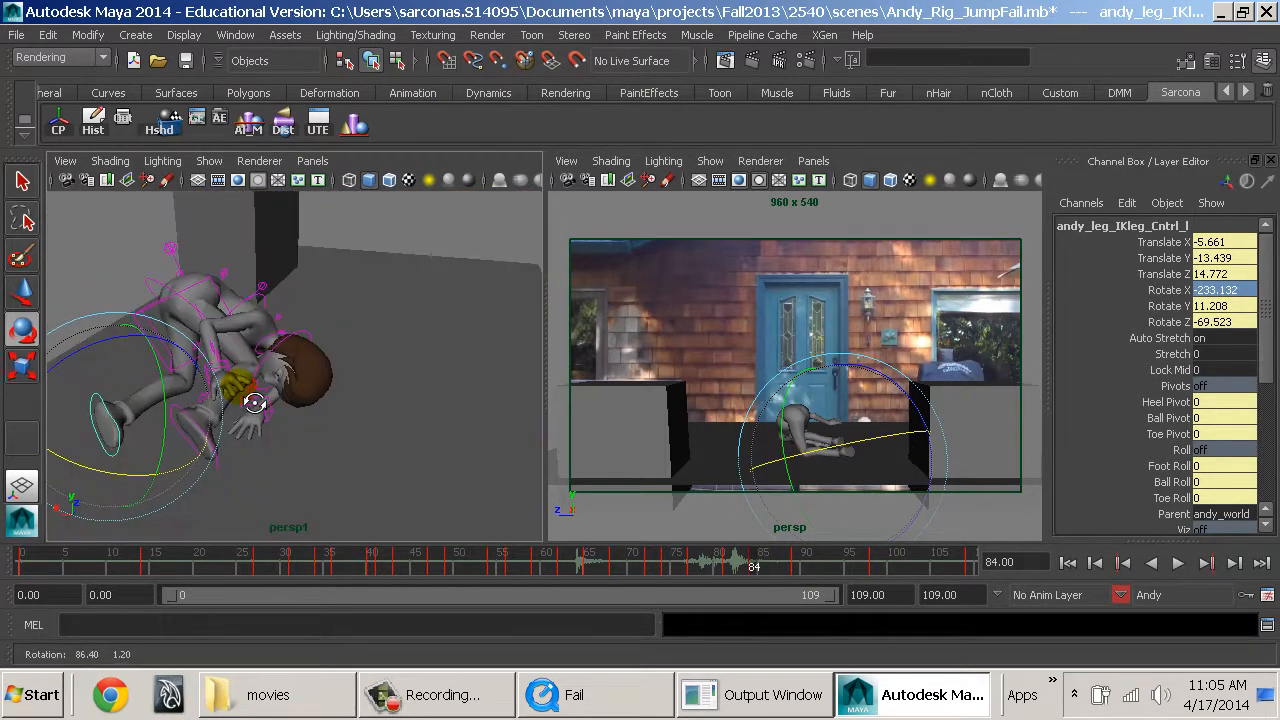
pyautogui.keyDown('alt'); pyautogui.moveTo(254, 402); pyautogui.dragTo(277, 414, button='right'); pyautogui.keyUp('alt')
pyautogui.keyDown('alt'); pyautogui.moveTo(277, 414); pyautogui.dragTo(492, 428, button='middle'); pyautogui.keyUp('alt')
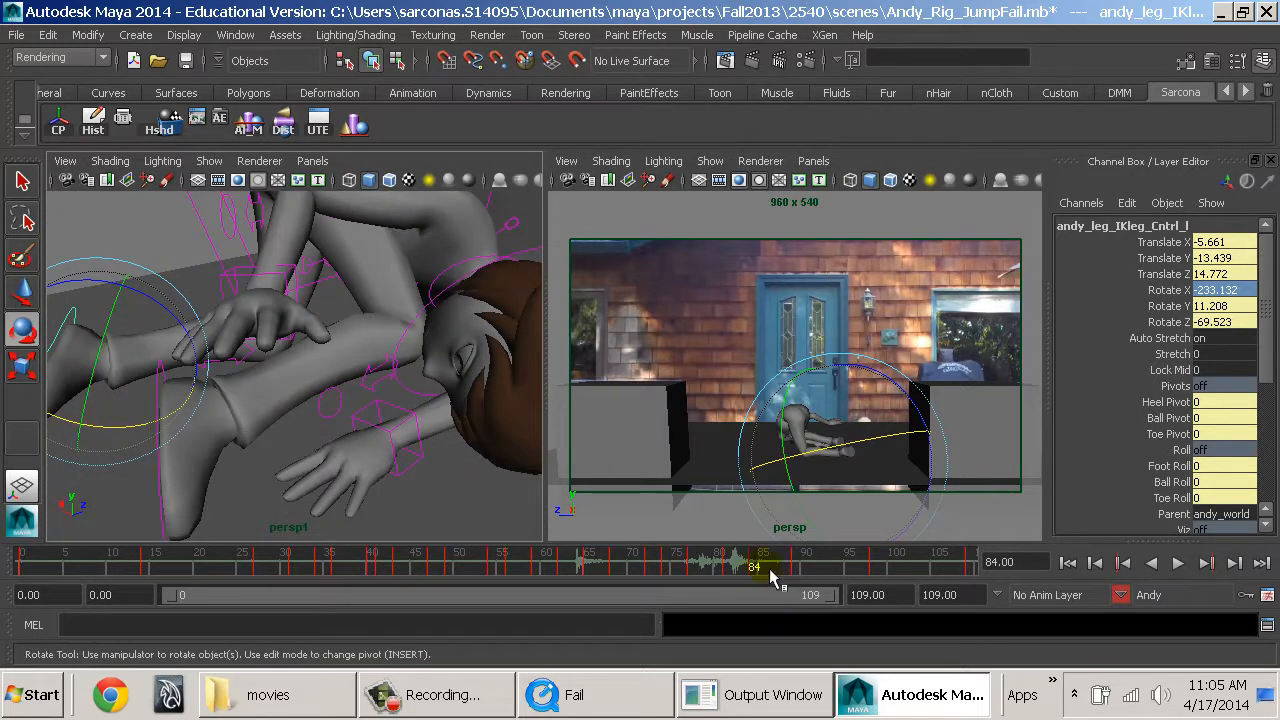
pyautogui.click(768, 568)
pyautogui.click(776, 568)
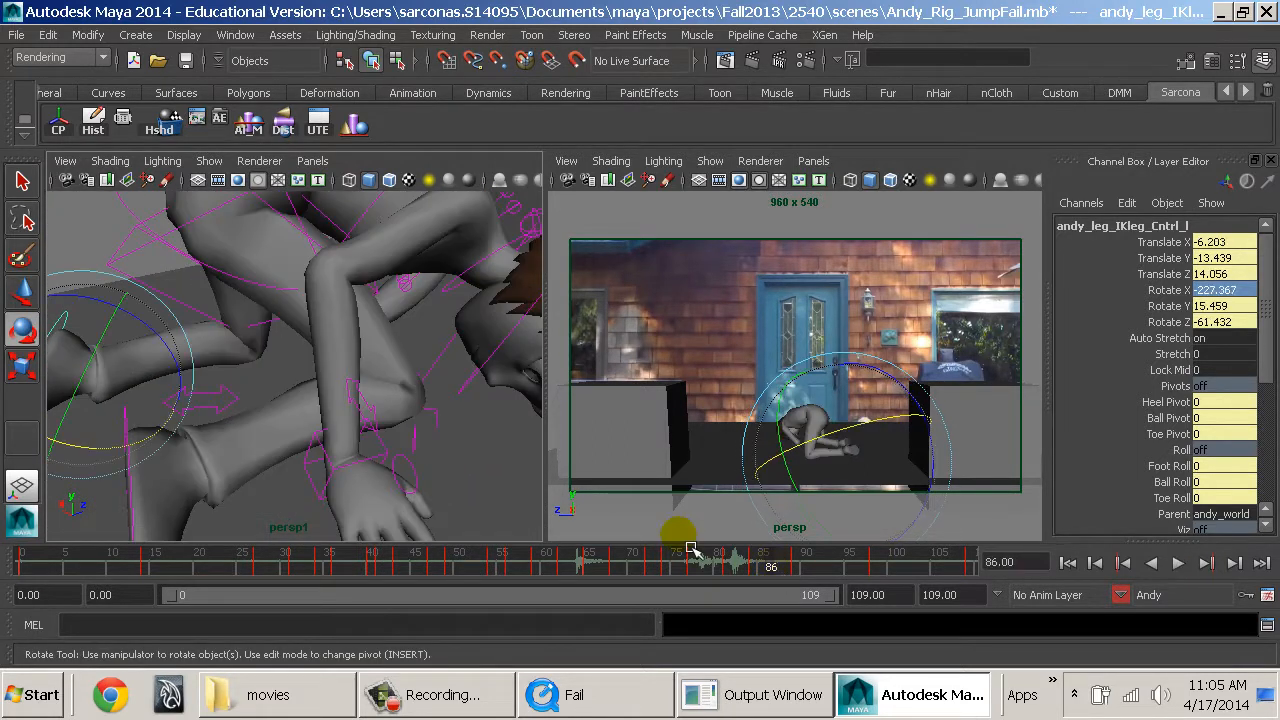
pyautogui.keyDown('alt'); pyautogui.moveTo(430, 430); pyautogui.dragTo(314, 408); pyautogui.keyUp('alt')
pyautogui.press('4')
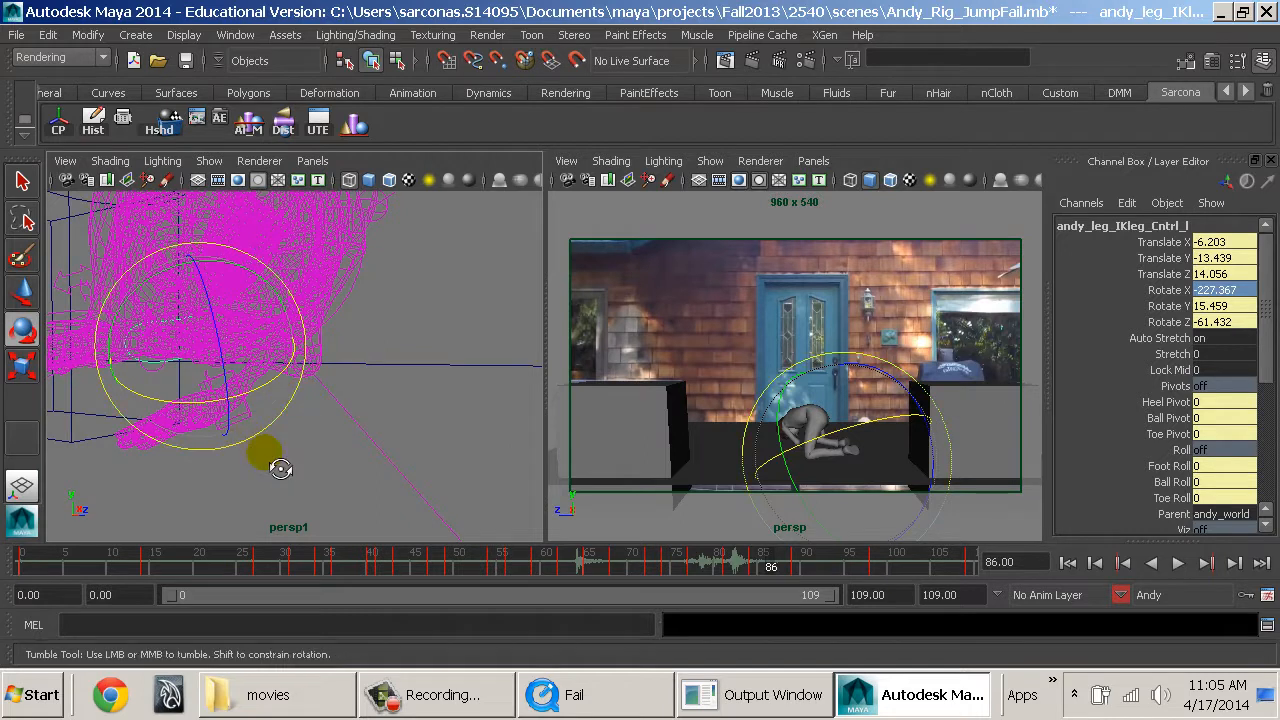
pyautogui.keyDown('alt'); pyautogui.moveTo(271, 458); pyautogui.dragTo(276, 458); pyautogui.keyUp('alt')
pyautogui.click(274, 424)
pyautogui.press('w')
pyautogui.press('5')
# At frame 86, move the left arm's pole vector control to Translate X -1.27, Y -1.784, Z 0.836 and set a key.
pyautogui.moveTo(247, 360)
pyautogui.mouseDown()
pyautogui.moveTo(250, 318)
pyautogui.moveTo(345, 389)
pyautogui.moveTo(400, 386)
pyautogui.moveTo(385, 412)
pyautogui.moveTo(418, 432)
pyautogui.moveTo(491, 417)
pyautogui.moveTo(404, 408)
pyautogui.mouseUp()
pyautogui.press('e')
pyautogui.press('w')
pyautogui.press('e')
pyautogui.click(470, 357)
pyautogui.keyDown('alt'); pyautogui.moveTo(470, 357); pyautogui.dragTo(258, 311); pyautogui.keyUp('alt')
pyautogui.press('w')
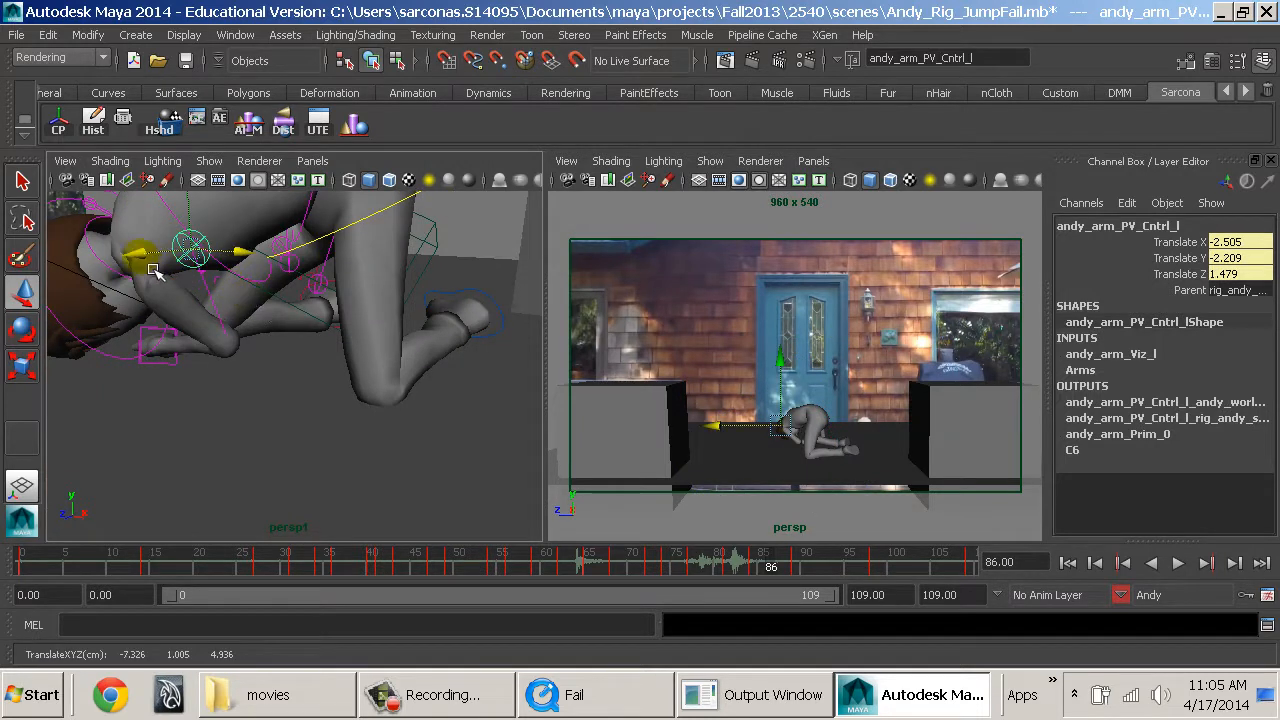
pyautogui.moveTo(133, 255); pyautogui.dragTo(84, 263)
pyautogui.keyDown('alt'); pyautogui.moveTo(189, 334); pyautogui.dragTo(314, 322); pyautogui.keyUp('alt')
pyautogui.keyDown('alt'); pyautogui.moveTo(317, 323); pyautogui.dragTo(417, 385, button='middle'); pyautogui.keyUp('alt')
pyautogui.moveTo(417, 385)
pyautogui.keyDown('alt'); pyautogui.mouseDown()
pyautogui.moveTo(500, 395)
pyautogui.moveTo(380, 394)
pyautogui.moveTo(314, 351)
pyautogui.moveTo(290, 363)
pyautogui.moveTo(395, 389)
pyautogui.mouseUp(); pyautogui.keyUp('alt')
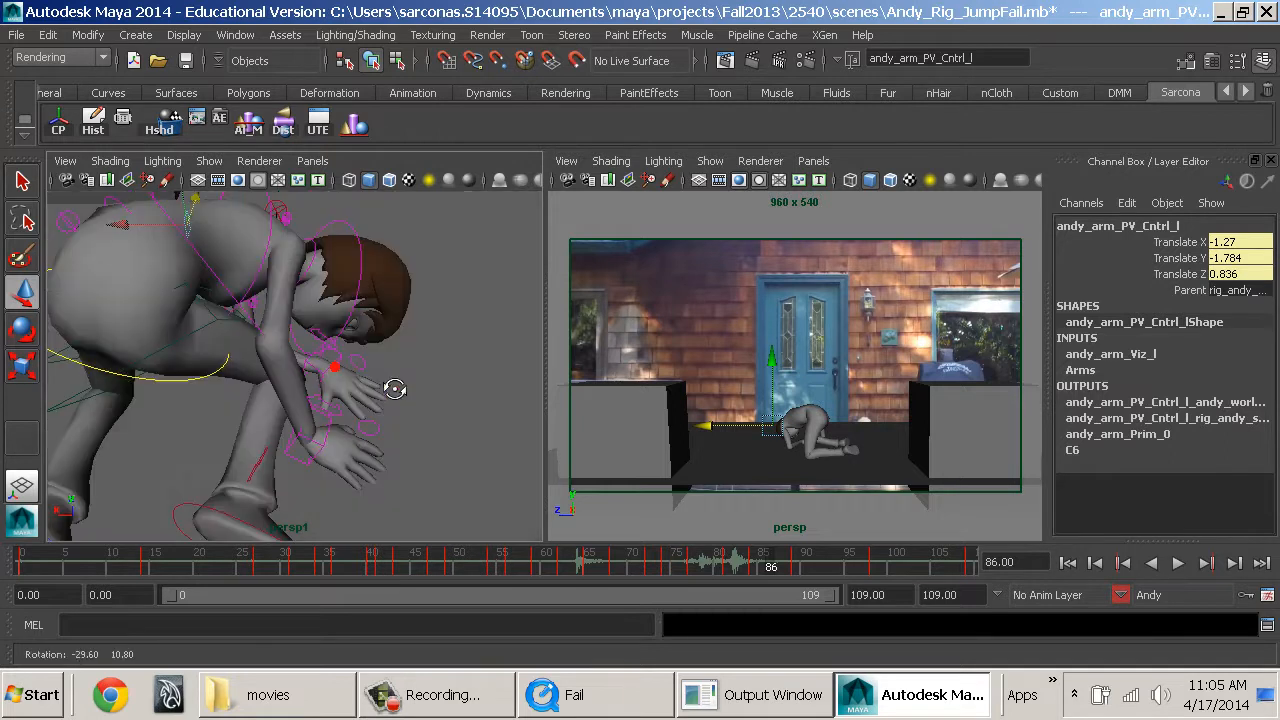
pyautogui.keyDown('alt'); pyautogui.moveTo(395, 389); pyautogui.dragTo(440, 426, button='middle'); pyautogui.keyUp('alt')
pyautogui.keyDown('alt'); pyautogui.moveTo(423, 400); pyautogui.dragTo(160, 403); pyautogui.keyUp('alt')
pyautogui.keyDown('alt'); pyautogui.moveTo(325, 379); pyautogui.dragTo(500, 381); pyautogui.keyUp('alt')
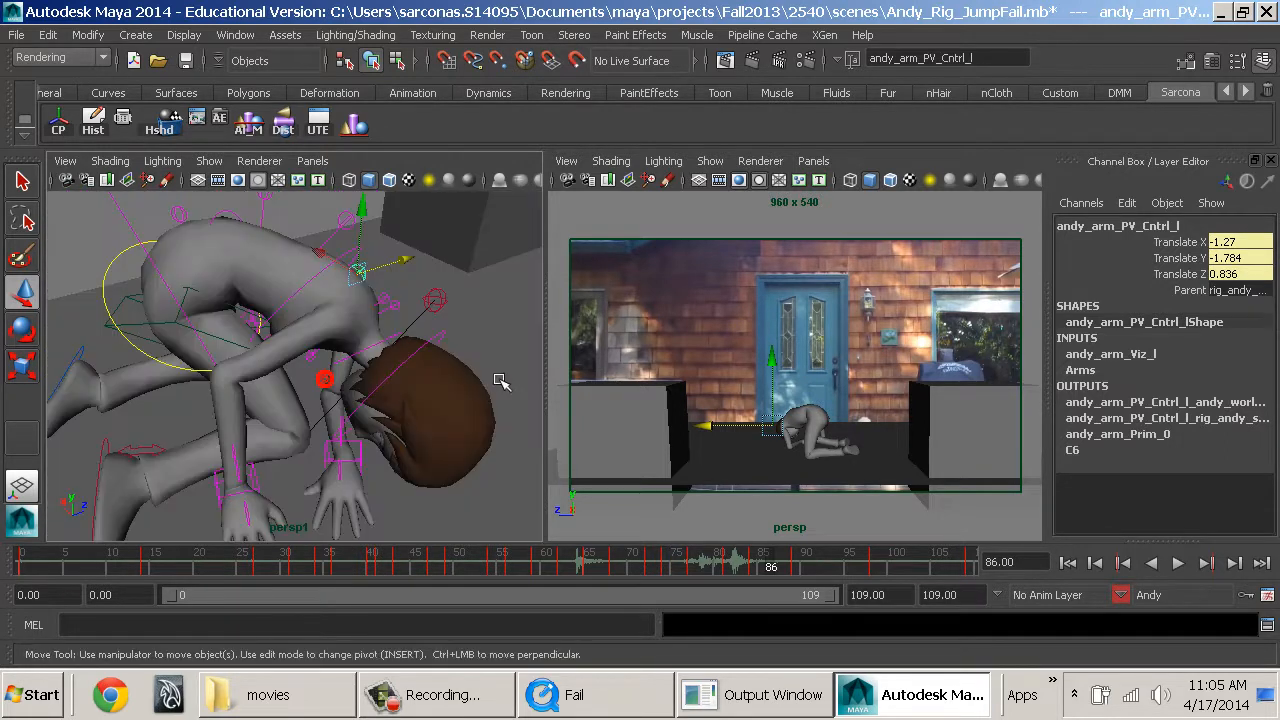
pyautogui.press('s')
# At frame 85, move the left arm's pole vector control to Translate X -2.581, Y 0.098, Z 0.13.
pyautogui.rightClick(652, 472)
pyautogui.moveTo(773, 567); pyautogui.dragTo(769, 573)
pyautogui.moveTo(540, 497); pyautogui.dragTo(539, 497, button='middle')
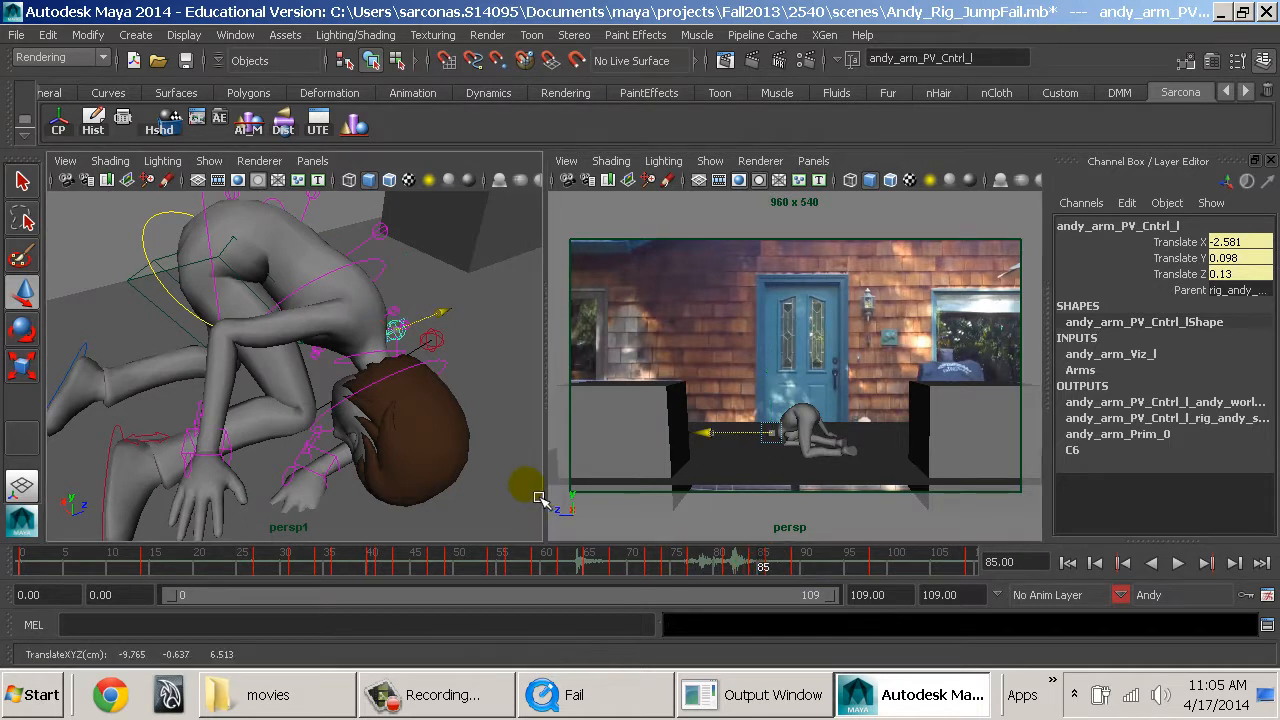
pyautogui.moveTo(780, 577); pyautogui.dragTo(764, 569)
# At frame 85, set the left hand control's Rotate X to 134.27, move it to Translate -12.138, 3.669, 3.485 and key it.
pyautogui.click(348, 476)
pyautogui.press('e')
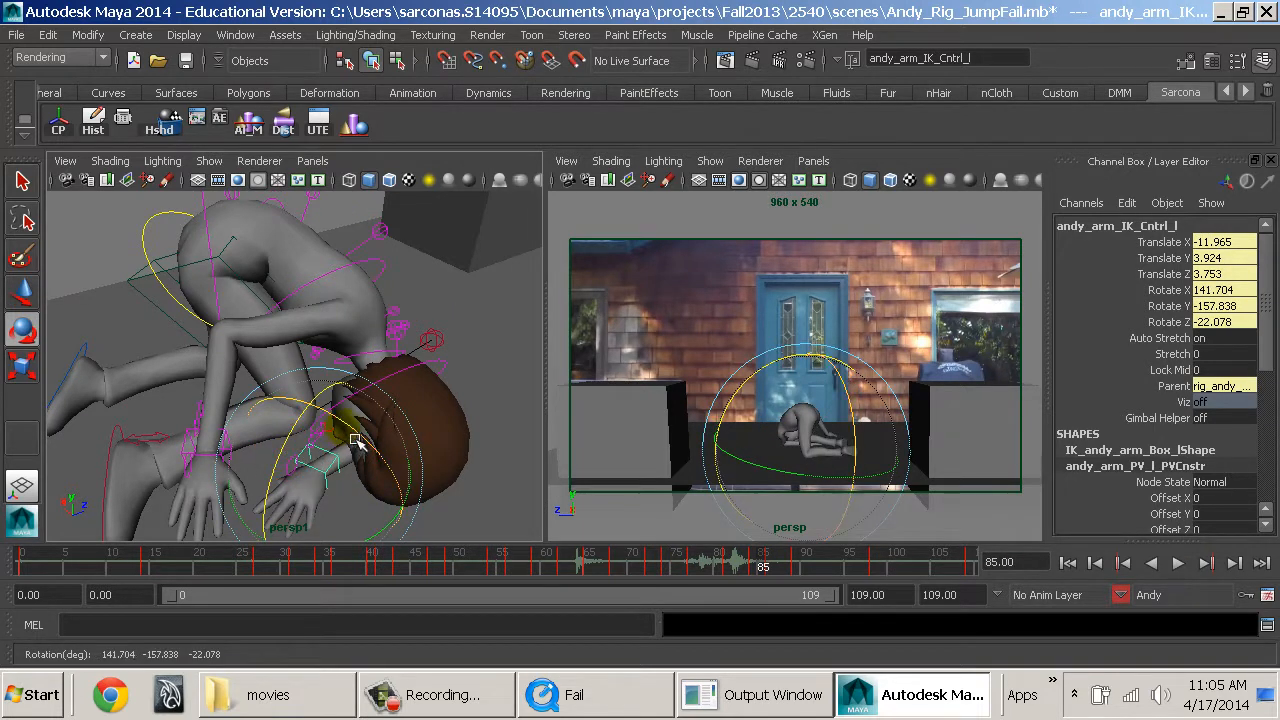
pyautogui.moveTo(355, 440); pyautogui.dragTo(322, 411)
pyautogui.press('f')
pyautogui.press('w')
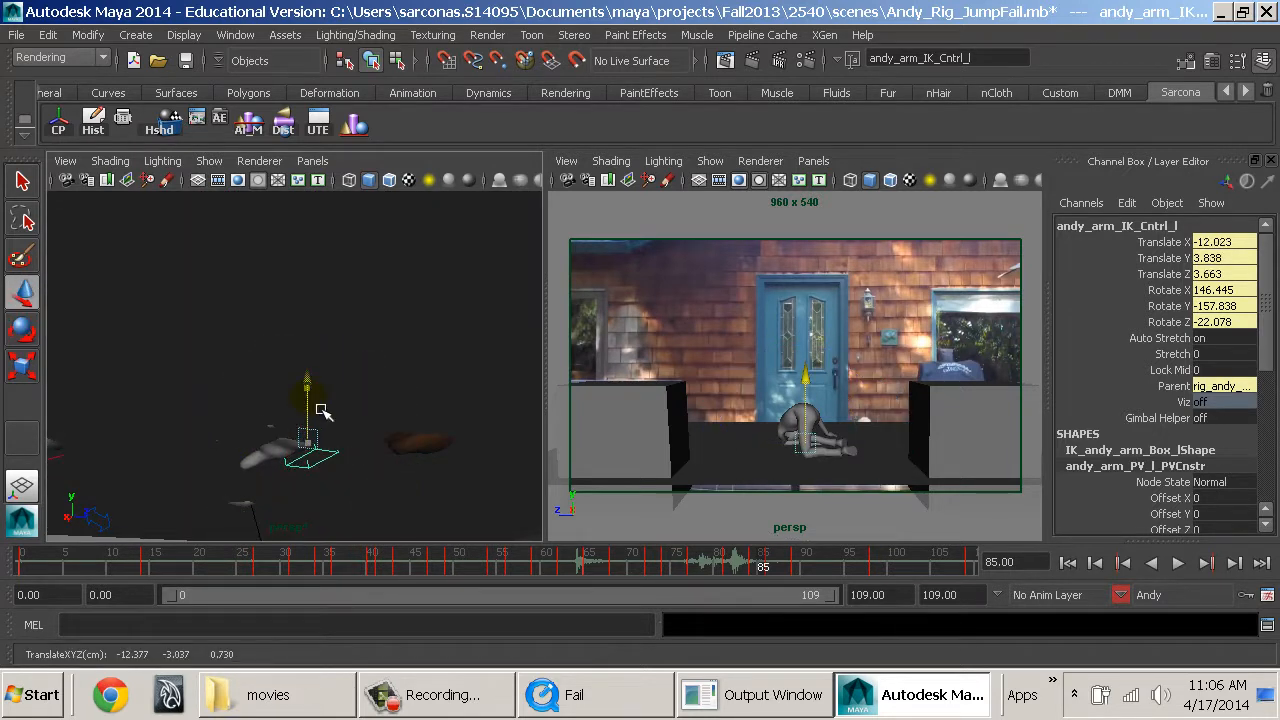
pyautogui.keyDown('alt'); pyautogui.moveTo(430, 451); pyautogui.dragTo(511, 420, button='middle'); pyautogui.keyUp('alt')
pyautogui.press('e')
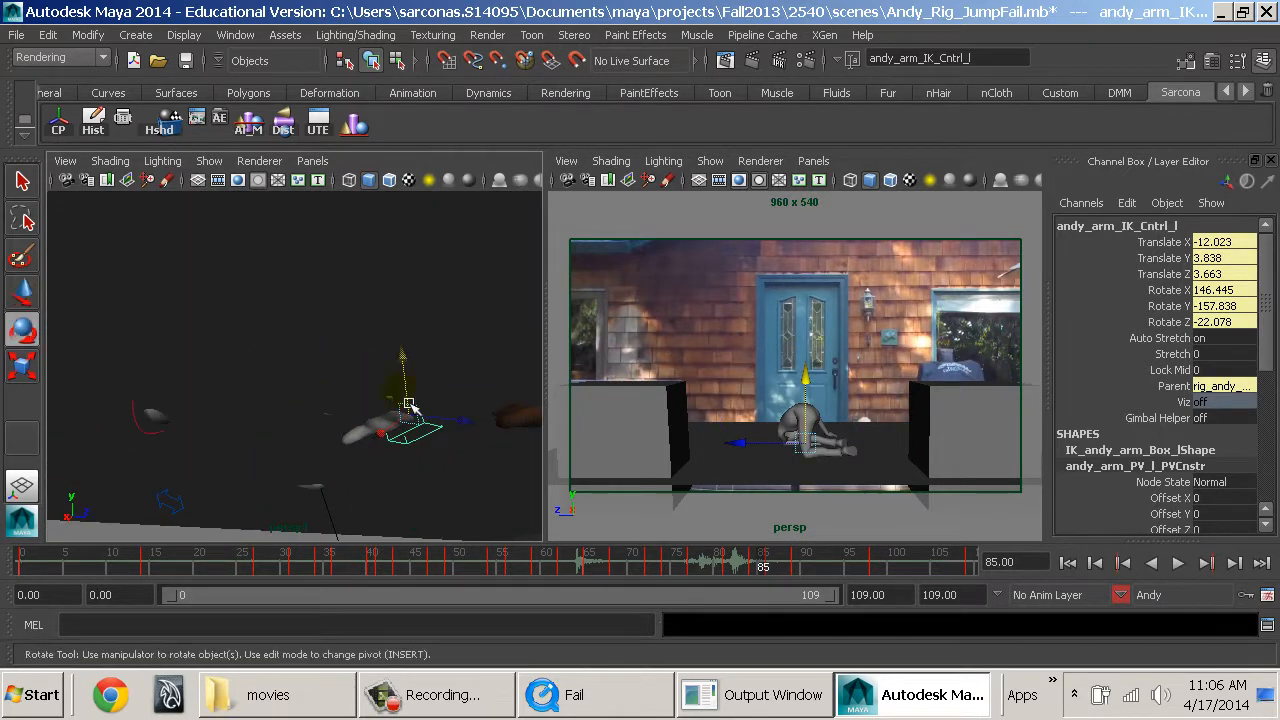
pyautogui.moveTo(511, 420); pyautogui.dragTo(510, 437)
pyautogui.press('w')
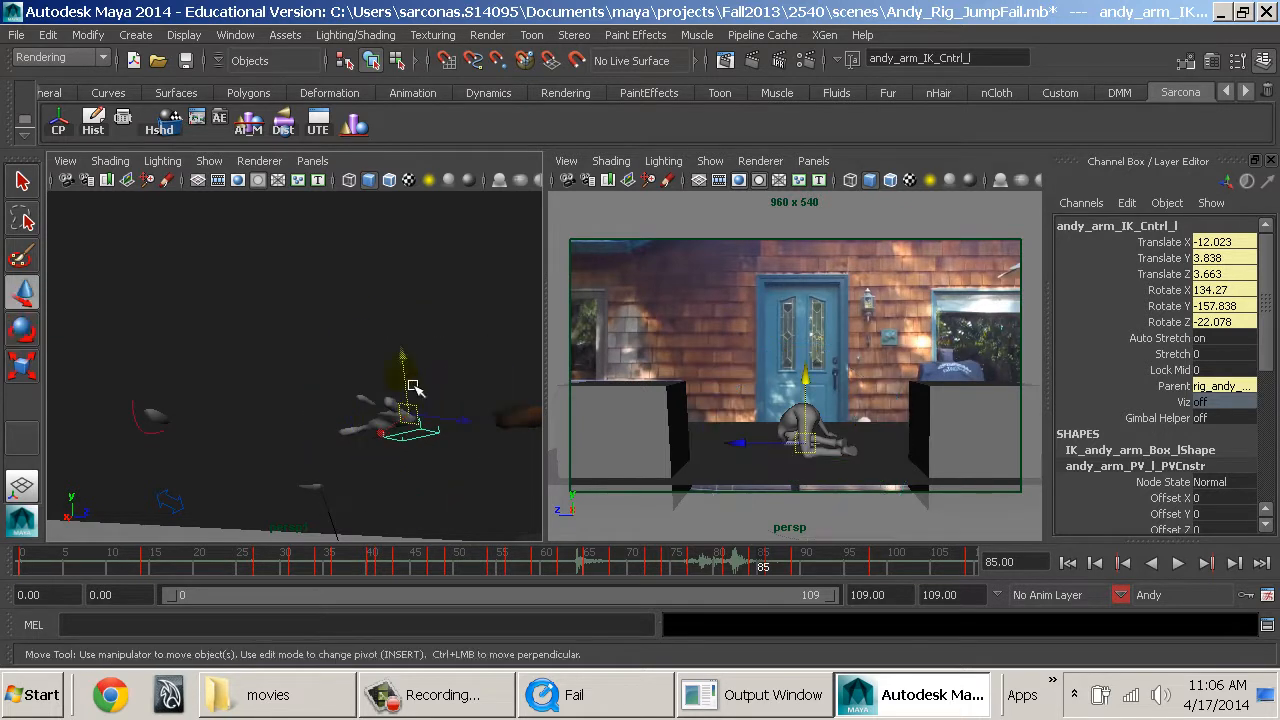
pyautogui.moveTo(412, 383); pyautogui.dragTo(360, 401)
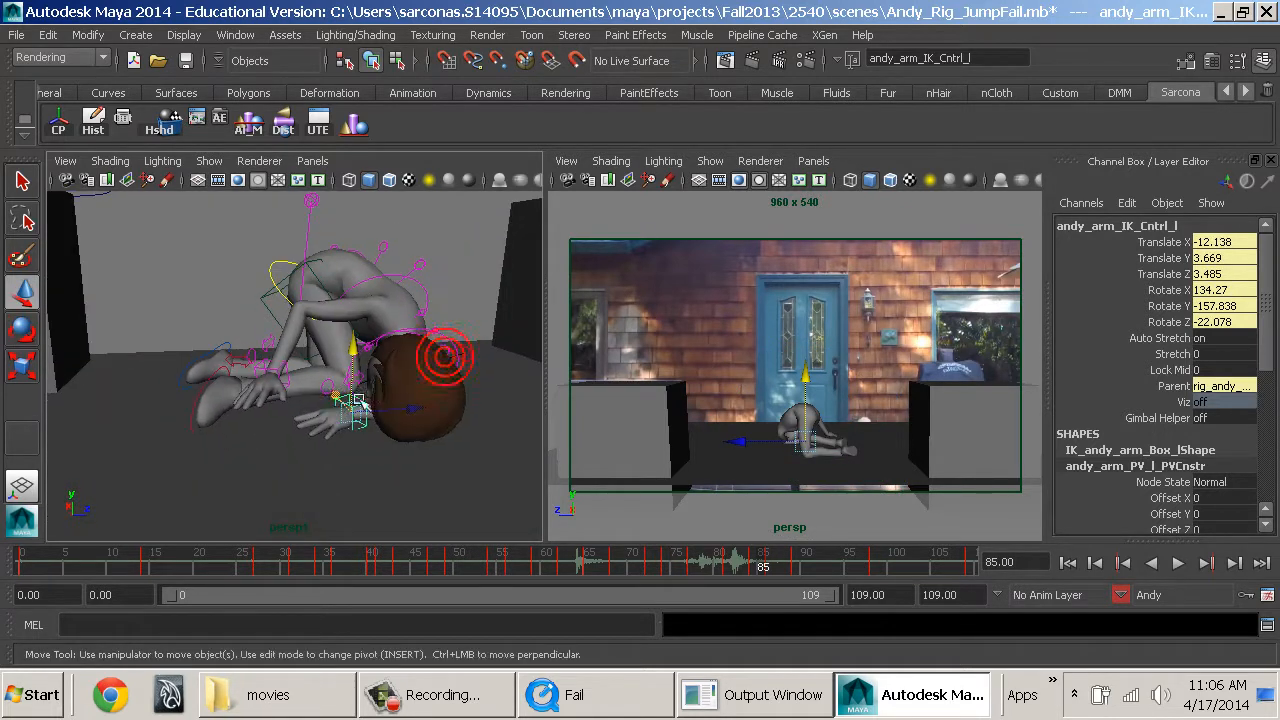
# At frame 87, adjust the right hand control to Translate 5.964, -1.394, -5.021 and Rotate -102.443, 7.405, 57.88, and key it.
pyautogui.click(760, 566)
pyautogui.moveTo(780, 570); pyautogui.dragTo(805, 566)
pyautogui.keyDown('alt'); pyautogui.moveTo(352, 451); pyautogui.dragTo(333, 388); pyautogui.keyUp('alt')
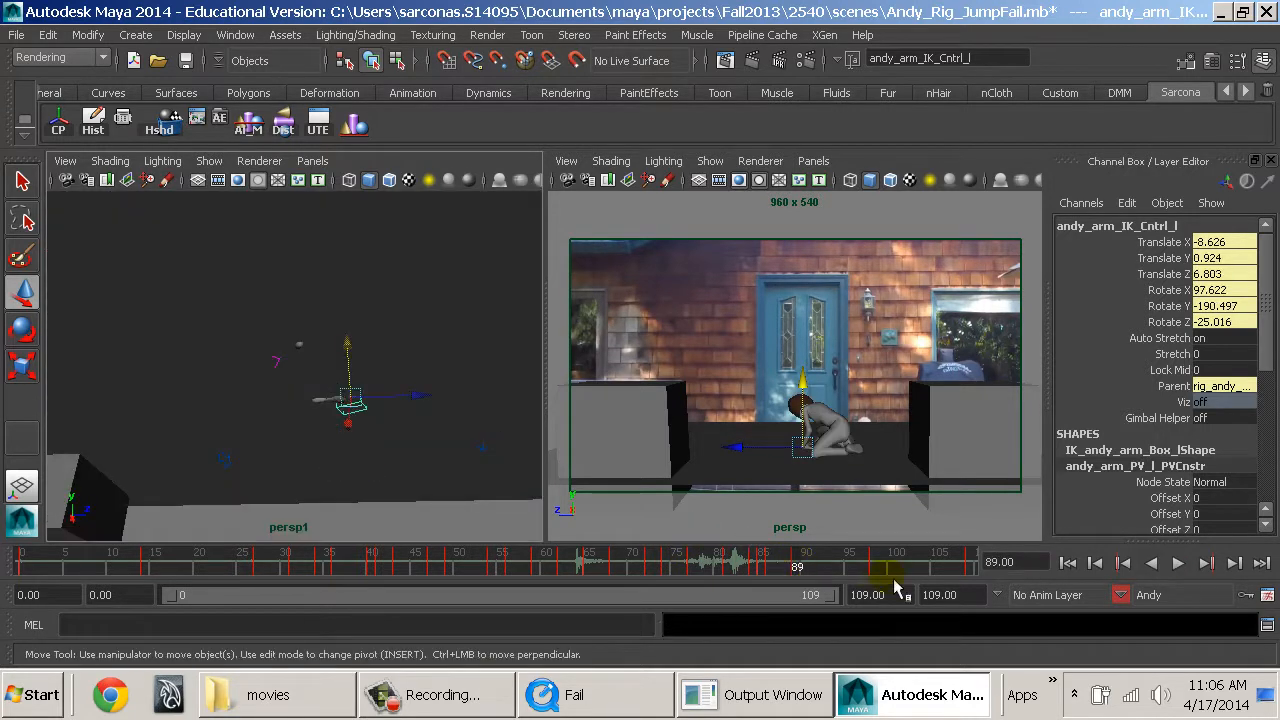
pyautogui.click(810, 566)
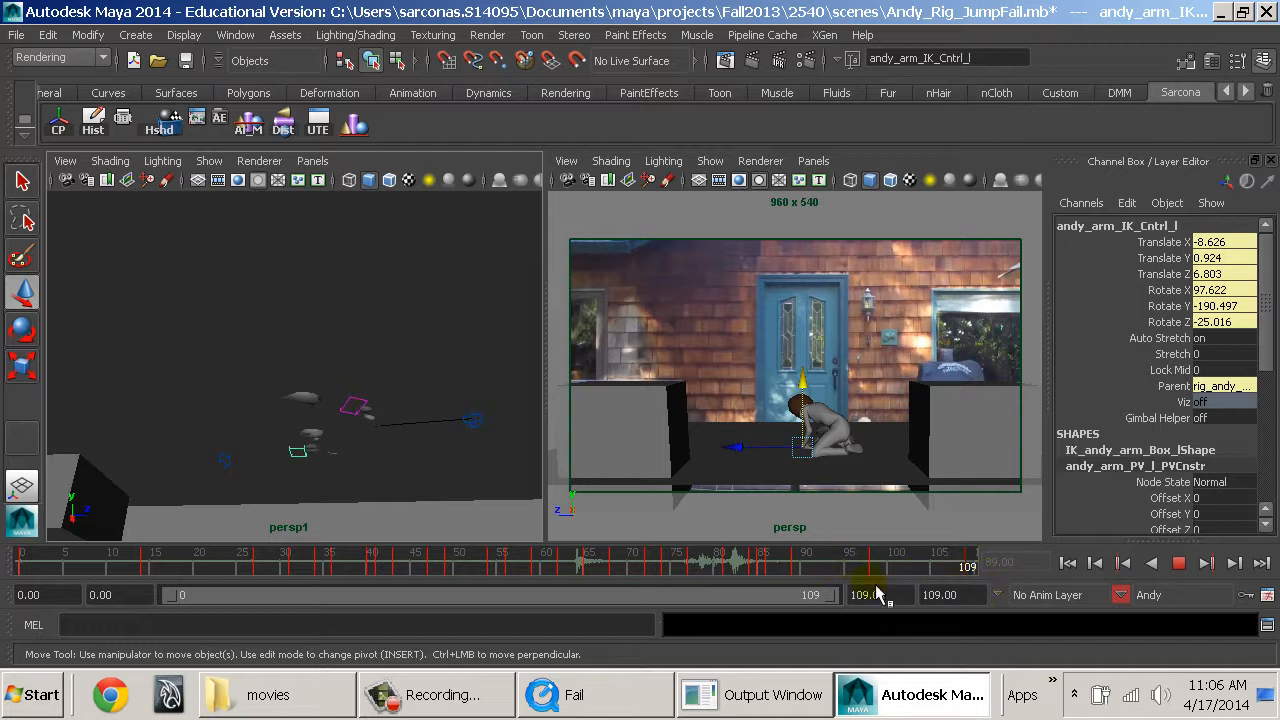
pyautogui.click(781, 568)
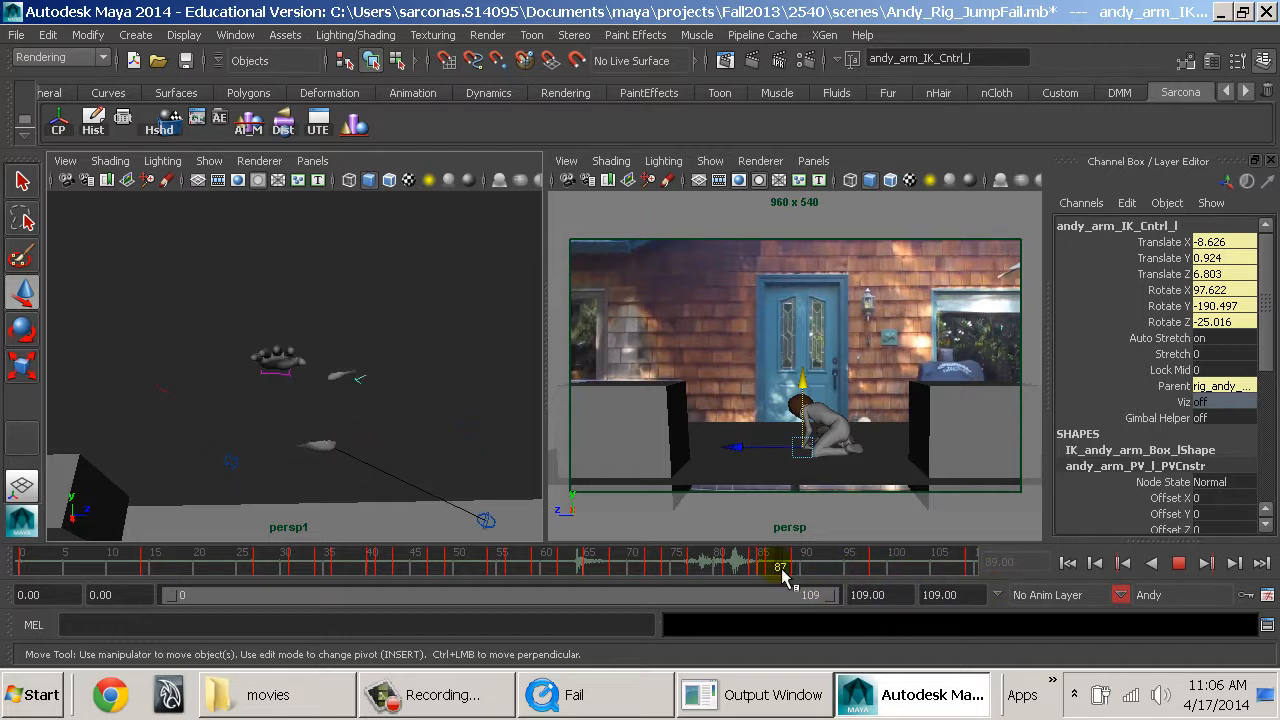
pyautogui.moveTo(783, 573); pyautogui.dragTo(781, 571)
pyautogui.click(289, 392)
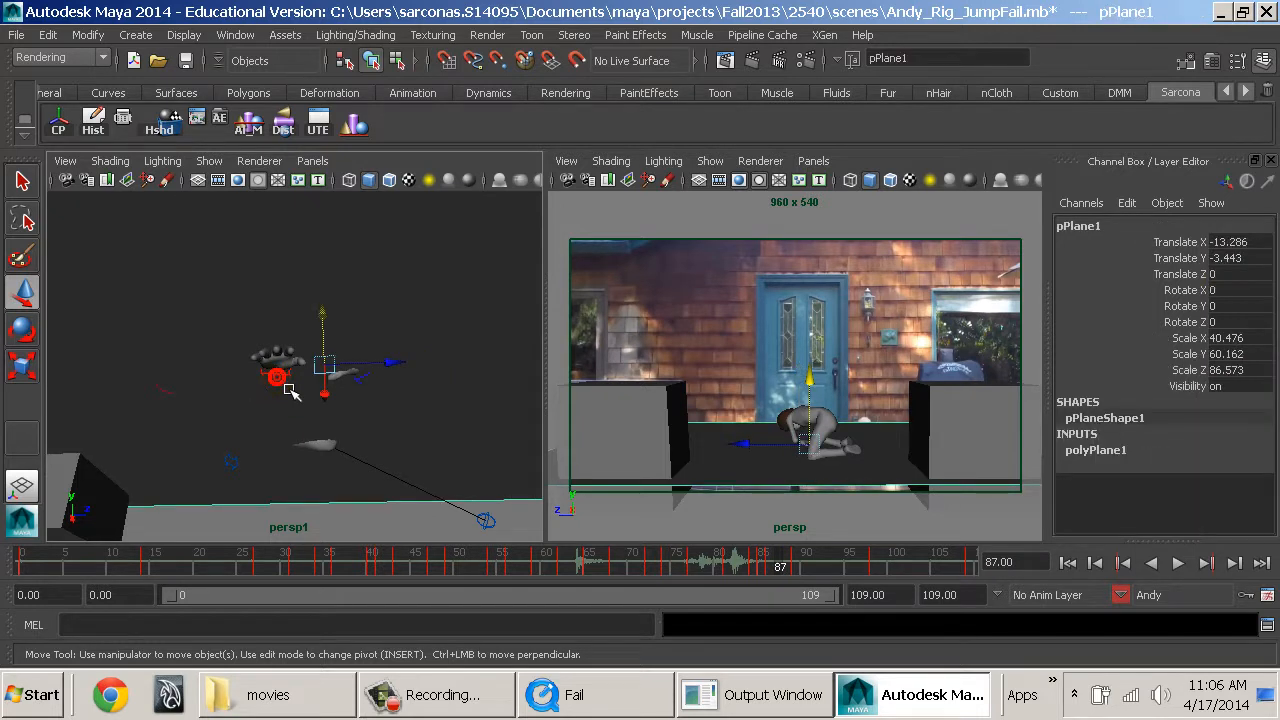
pyautogui.click(290, 390)
pyautogui.moveTo(289, 352)
pyautogui.mouseDown()
pyautogui.moveTo(280, 385)
pyautogui.moveTo(277, 362)
pyautogui.mouseUp()
pyautogui.press('e')
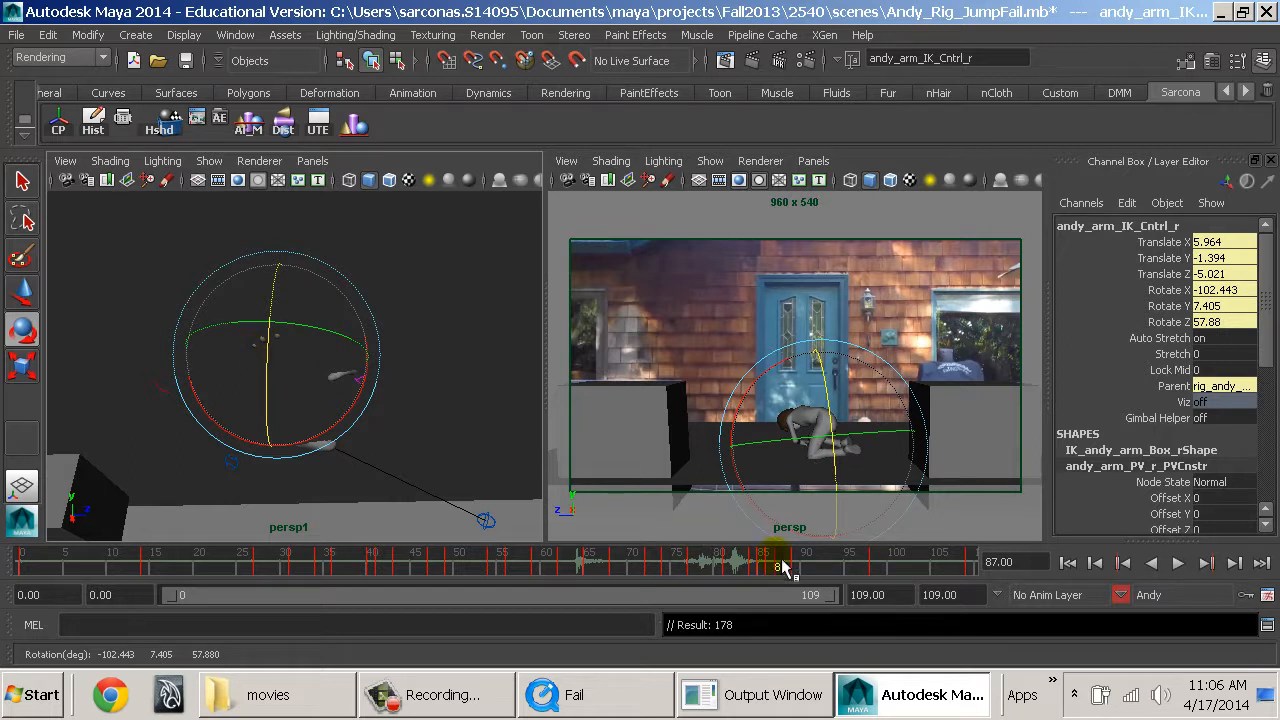
# At frame 87, move the left leg's pole vector control to Translate X 8.509, Y 6.324, Z 13.865 and key it.
pyautogui.click(486, 518)
pyautogui.press('w')
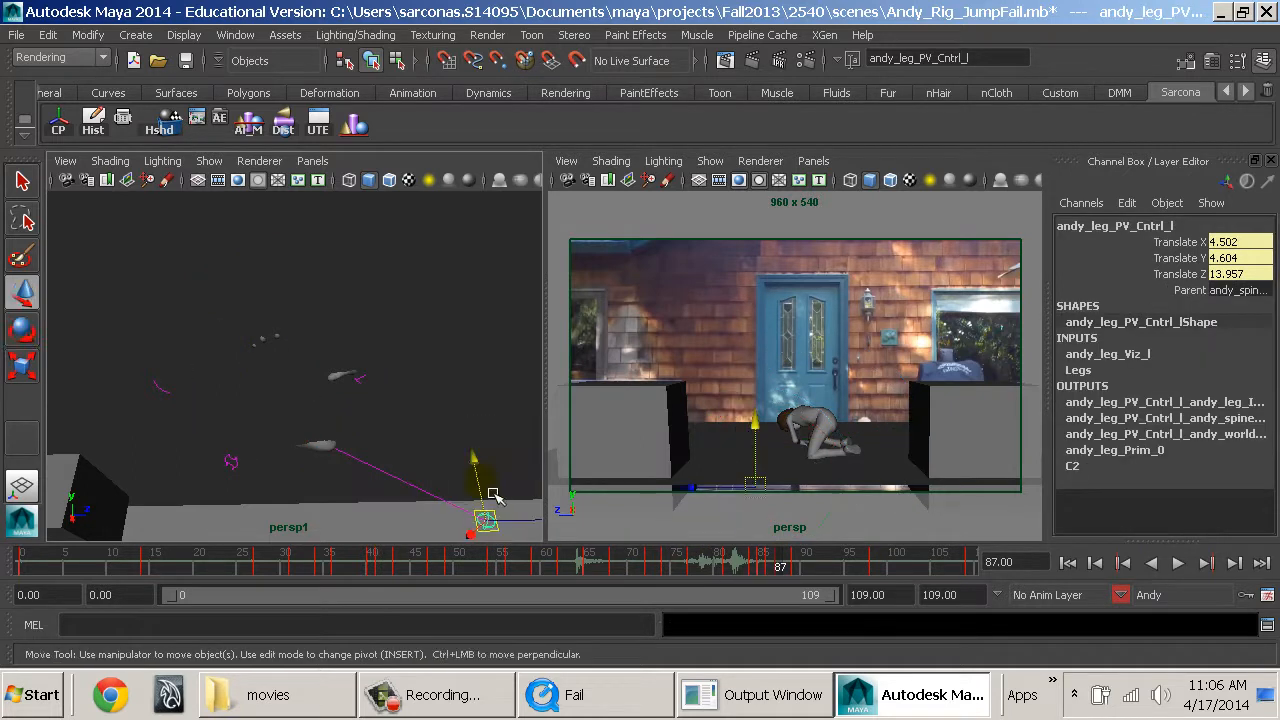
pyautogui.moveTo(486, 512); pyautogui.dragTo(223, 471)
pyautogui.hotkey('ctrl', 'z')
pyautogui.click(520, 521)
pyautogui.click(103, 500)
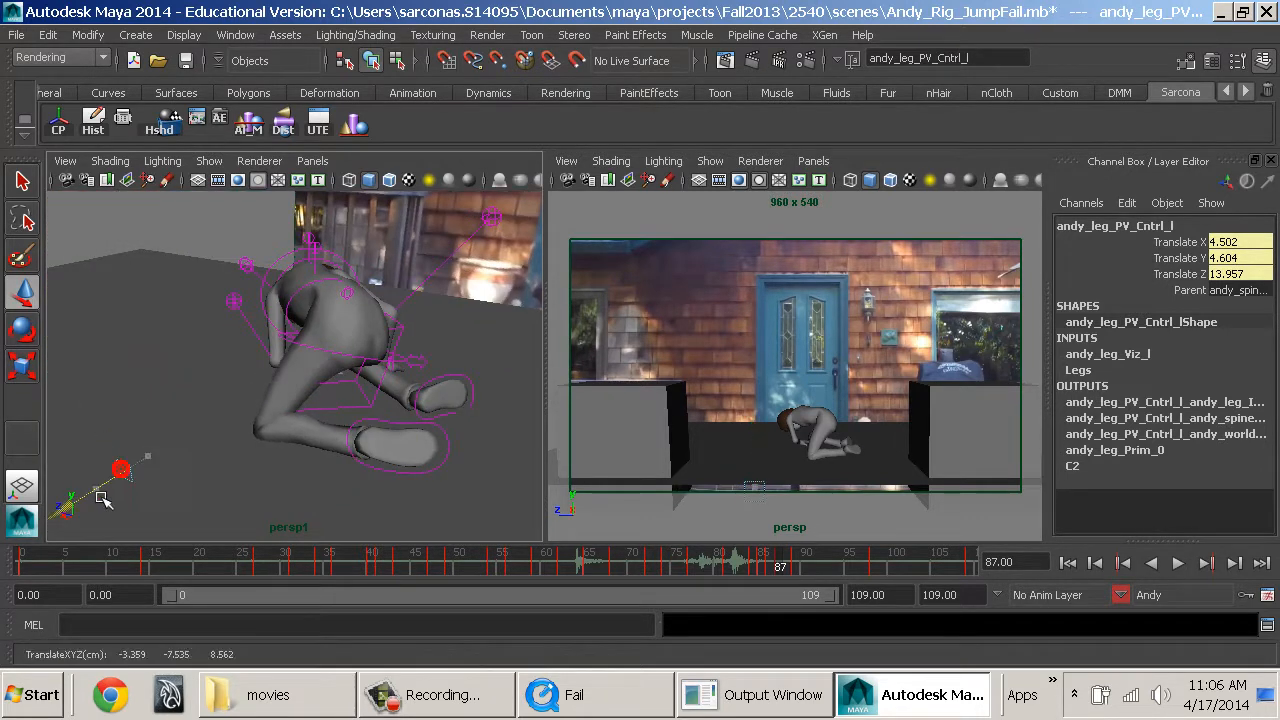
pyautogui.moveTo(101, 497); pyautogui.dragTo(95, 501)
pyautogui.keyDown('alt'); pyautogui.moveTo(301, 464); pyautogui.dragTo(427, 378); pyautogui.keyUp('alt')
pyautogui.moveTo(428, 376); pyautogui.dragTo(406, 406, button='middle')
pyautogui.click(781, 570)
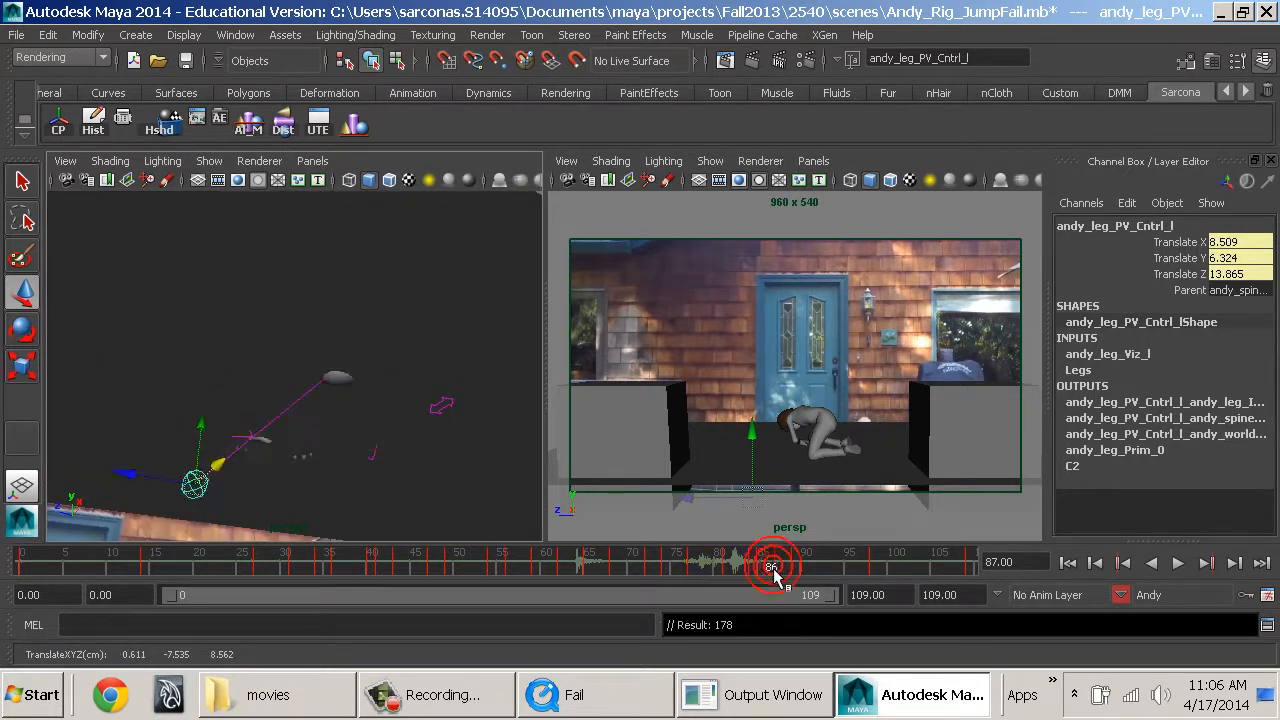
# At frame 82, move the left leg's pole vector control to Translate X 5.161, Y 1.737, Z 12.068.
pyautogui.hotkey('alt', 'v')
pyautogui.moveTo(730, 570); pyautogui.dragTo(738, 567)
pyautogui.keyDown('alt'); pyautogui.moveTo(285, 426); pyautogui.dragTo(290, 502); pyautogui.keyUp('alt')
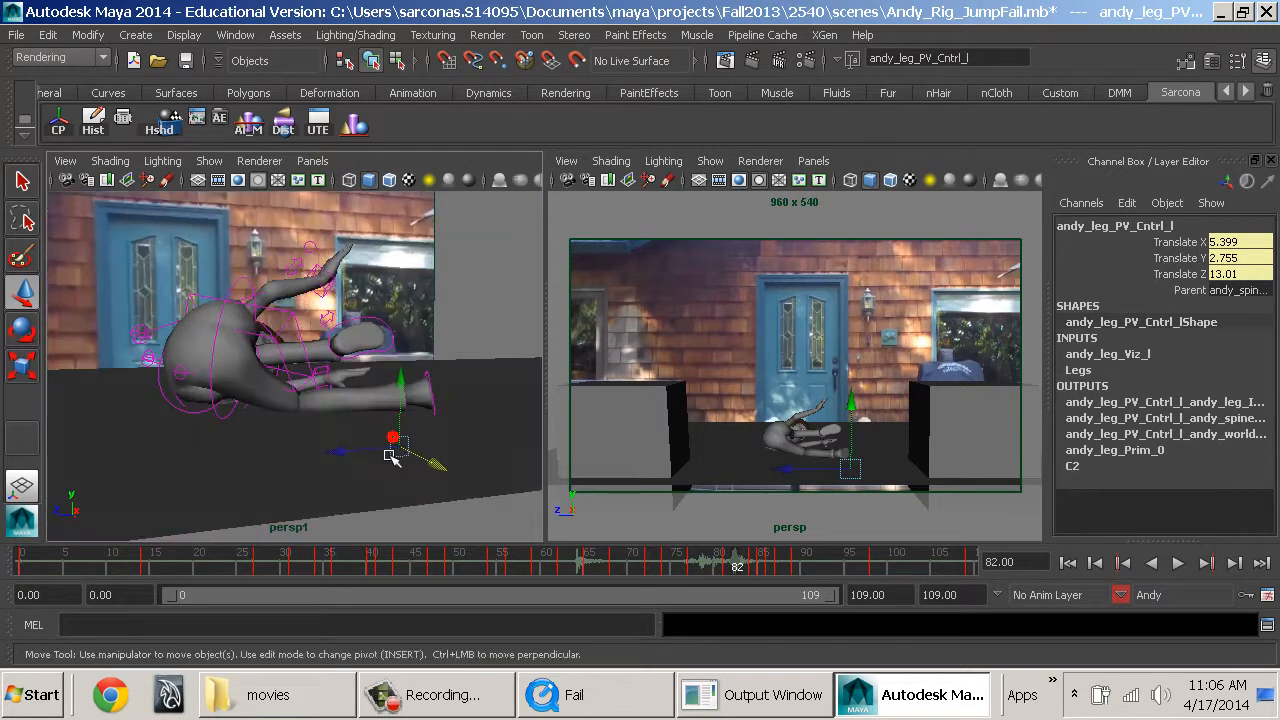
pyautogui.moveTo(402, 389); pyautogui.dragTo(391, 414)
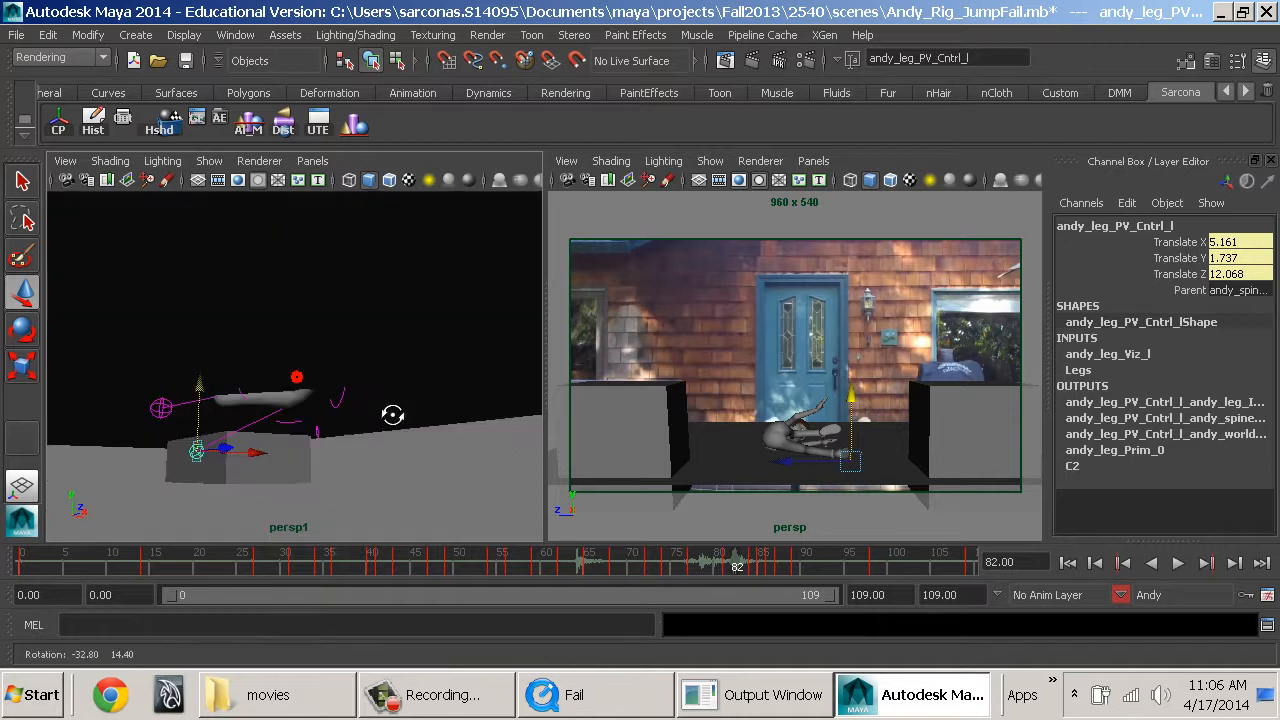
# At frame 82, rotate the left clavicle control to Rotate X -9.569, Y -39.366, Z 35.201.
pyautogui.keyDown('alt'); pyautogui.moveTo(391, 414); pyautogui.dragTo(501, 465, button='right'); pyautogui.keyUp('alt')
pyautogui.click(377, 413)
pyautogui.press('e')
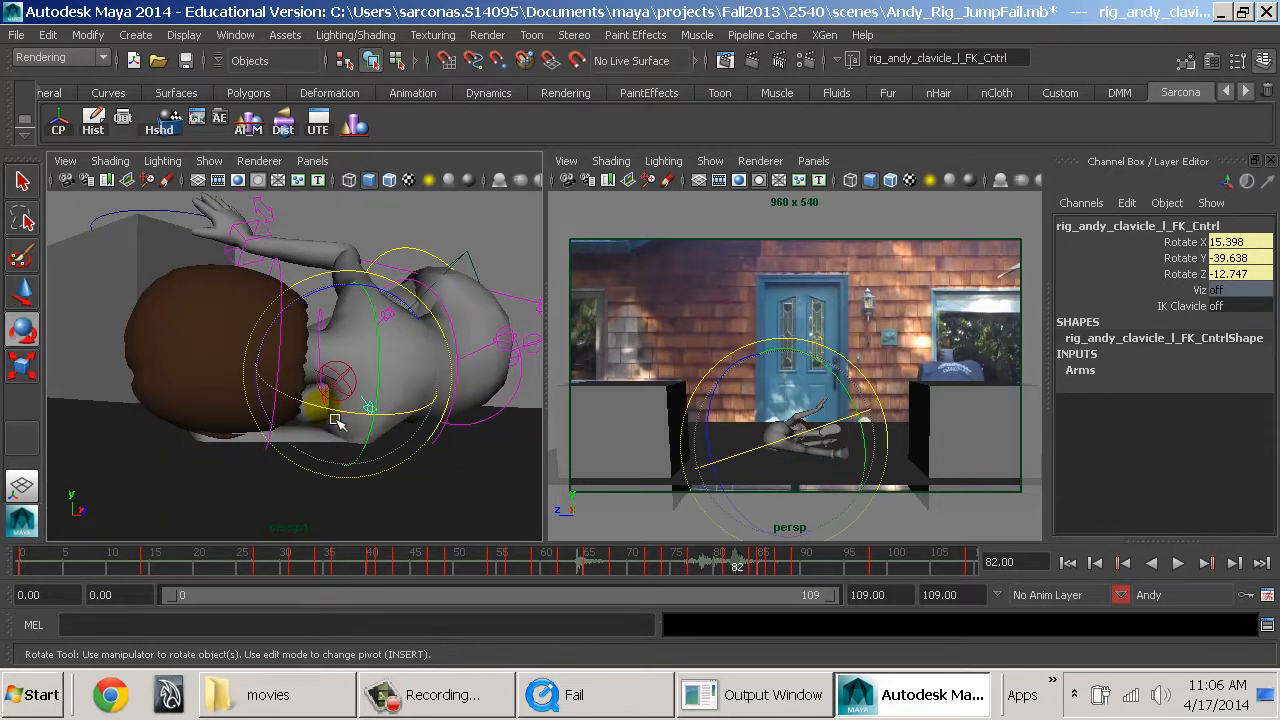
pyautogui.moveTo(298, 330); pyautogui.dragTo(336, 392)
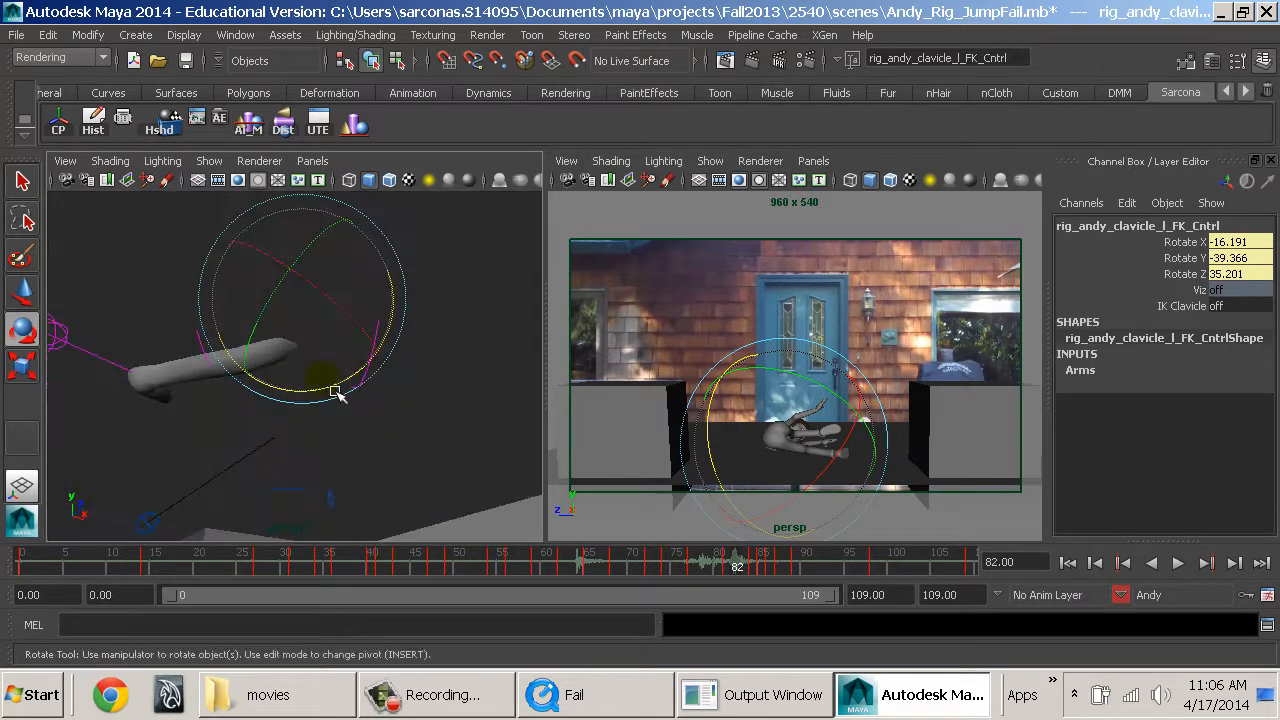
pyautogui.moveTo(330, 307); pyautogui.dragTo(328, 303)
# At frame 82, move the left arm's pole vector control to Translate X -3.302, Y 6.081, Z -0.083.
pyautogui.keyDown('alt'); pyautogui.moveTo(247, 372); pyautogui.dragTo(309, 301); pyautogui.keyUp('alt')
pyautogui.click(313, 371)
pyautogui.press('w')
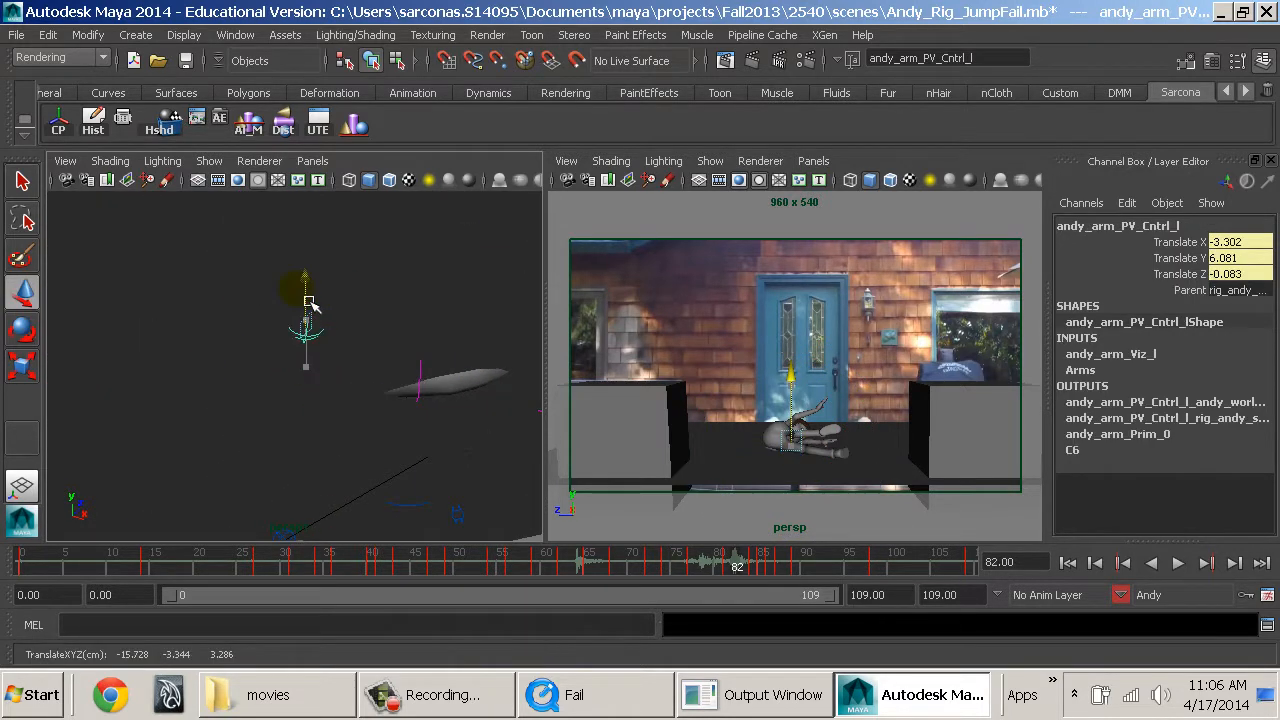
pyautogui.keyDown('alt'); pyautogui.moveTo(475, 373); pyautogui.dragTo(363, 404, button='middle'); pyautogui.keyUp('alt')
pyautogui.keyDown('alt'); pyautogui.moveTo(363, 404); pyautogui.dragTo(369, 460); pyautogui.keyUp('alt')
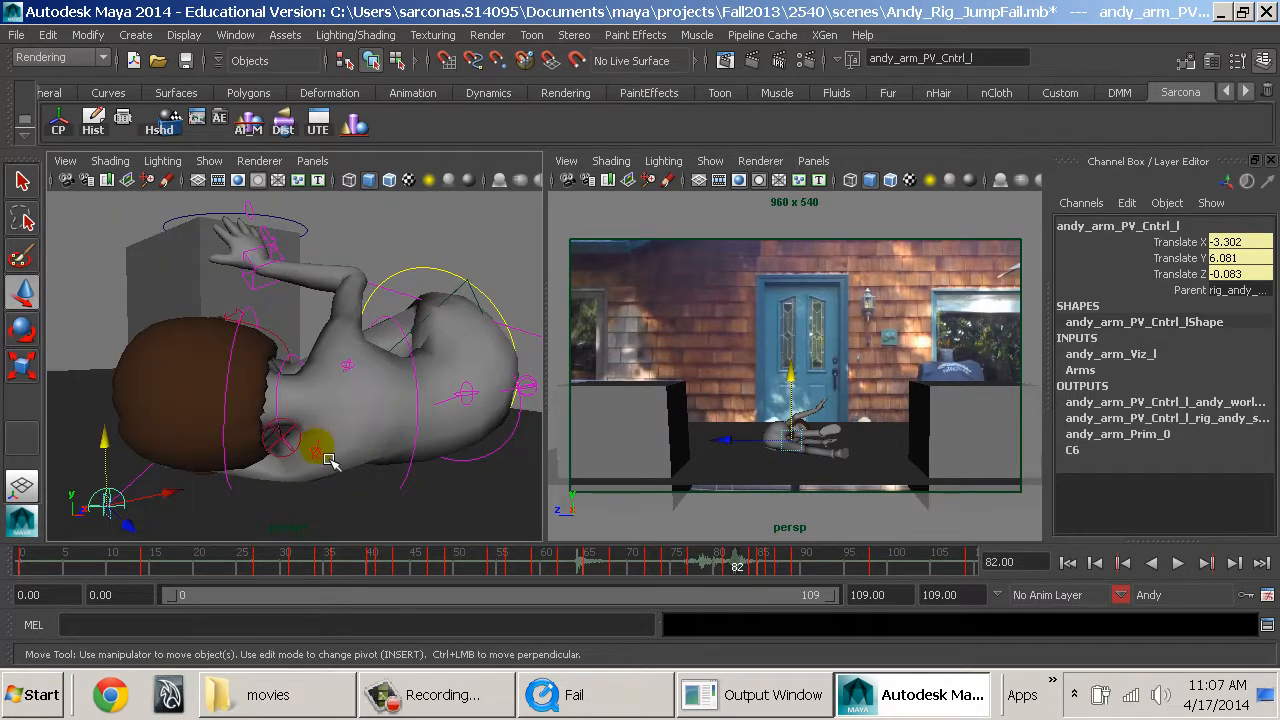
# Key Andy's pose at frame 82 with the left clavicle control selected, inspect frame 83 and play back the motion.
pyautogui.click(328, 458)
pyautogui.press('e')
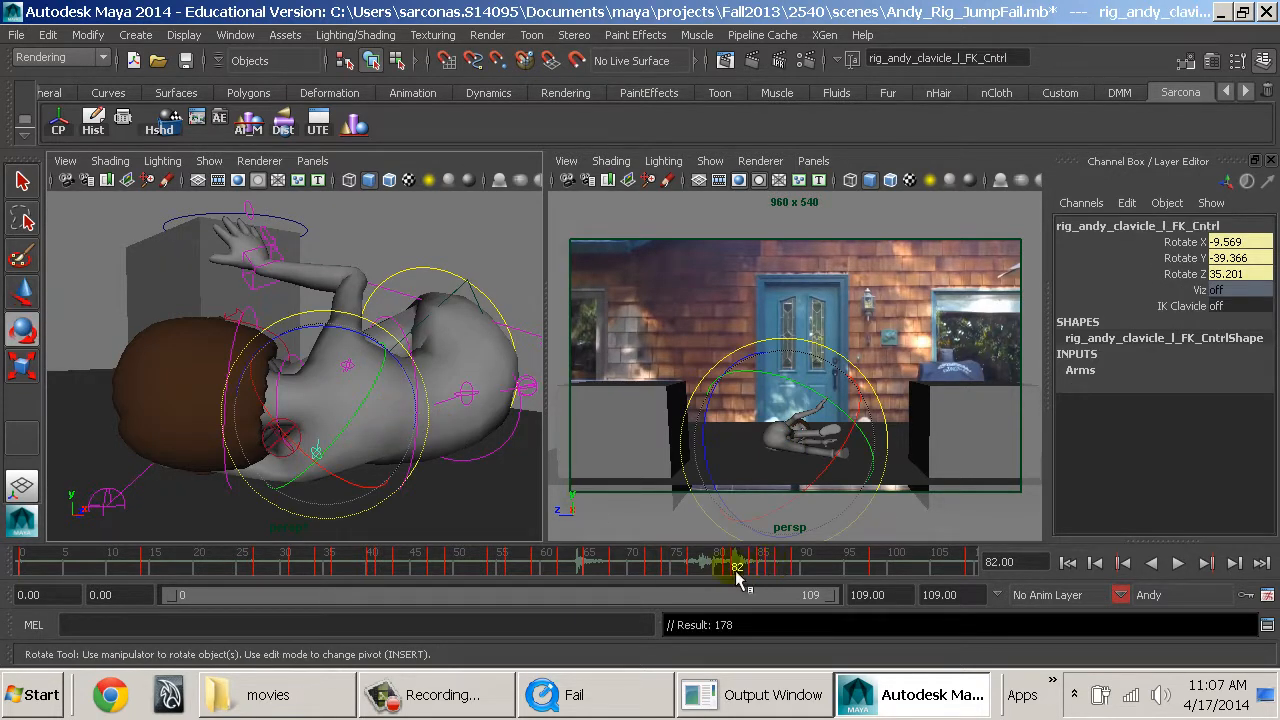
pyautogui.moveTo(738, 574); pyautogui.dragTo(750, 575)
pyautogui.keyDown('alt'); pyautogui.moveTo(439, 473); pyautogui.dragTo(445, 447); pyautogui.keyUp('alt')
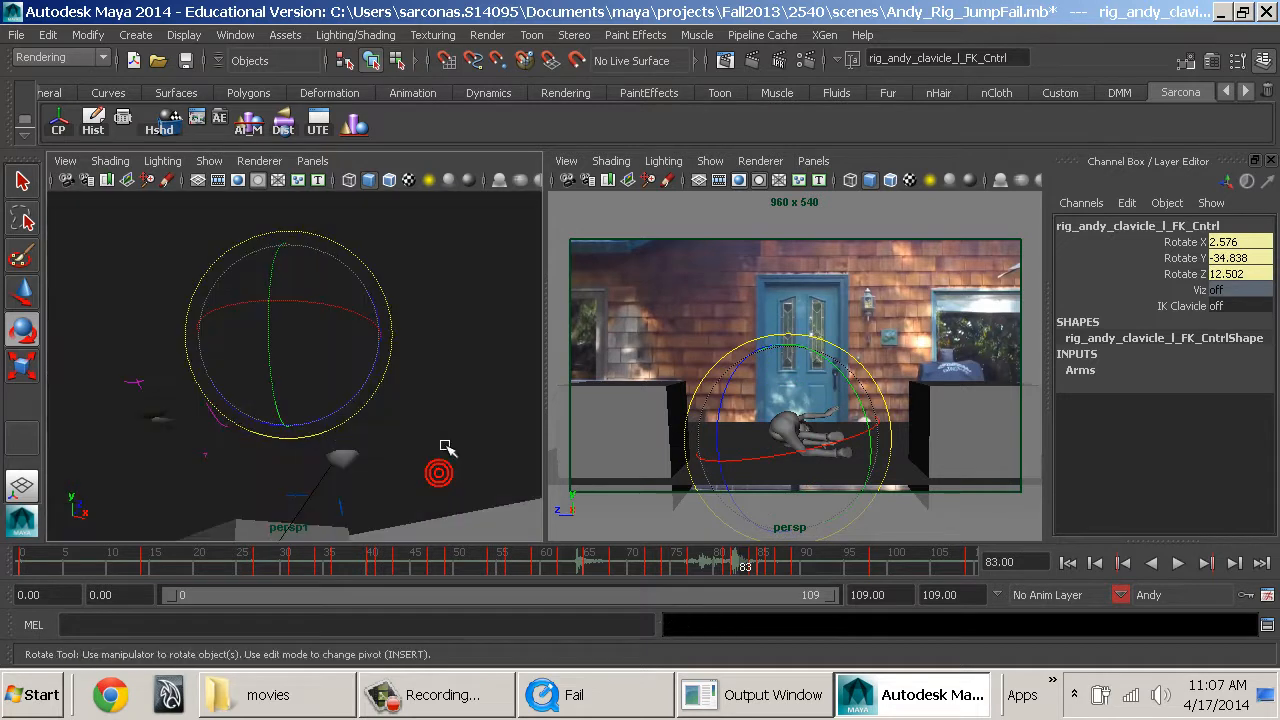
pyautogui.hotkey('alt', 'v')
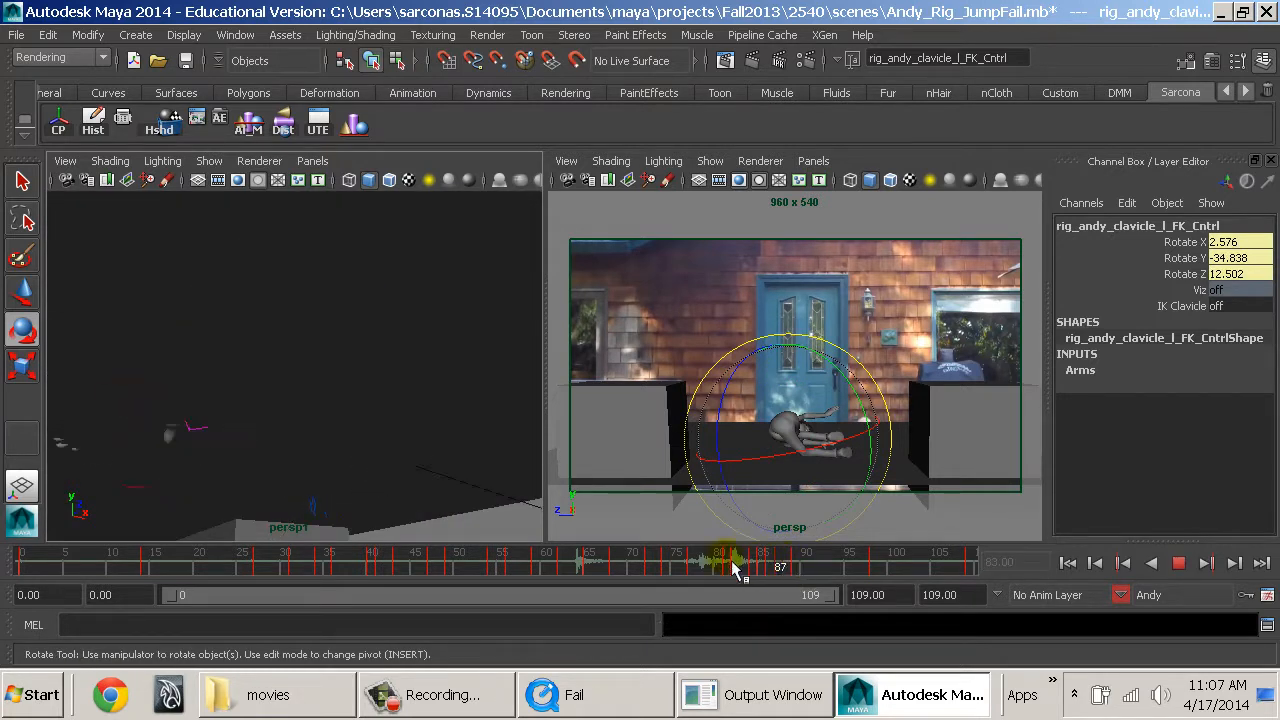
# At frame 79, rotate the spine control rig_andy_spine_0FK2 to Rotate X 30.081, Y 11.568, Z 24.014.
pyautogui.click(710, 567)
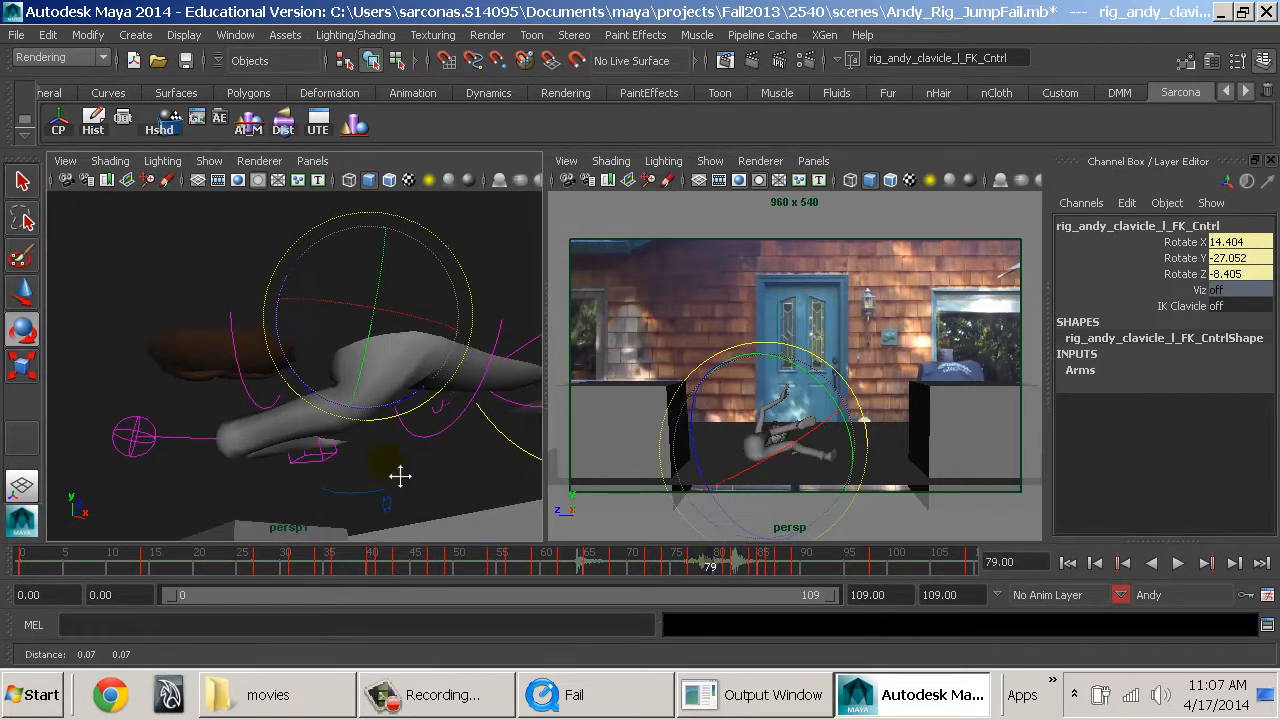
pyautogui.keyDown('alt'); pyautogui.moveTo(400, 471); pyautogui.dragTo(391, 405); pyautogui.keyUp('alt')
pyautogui.click(370, 392)
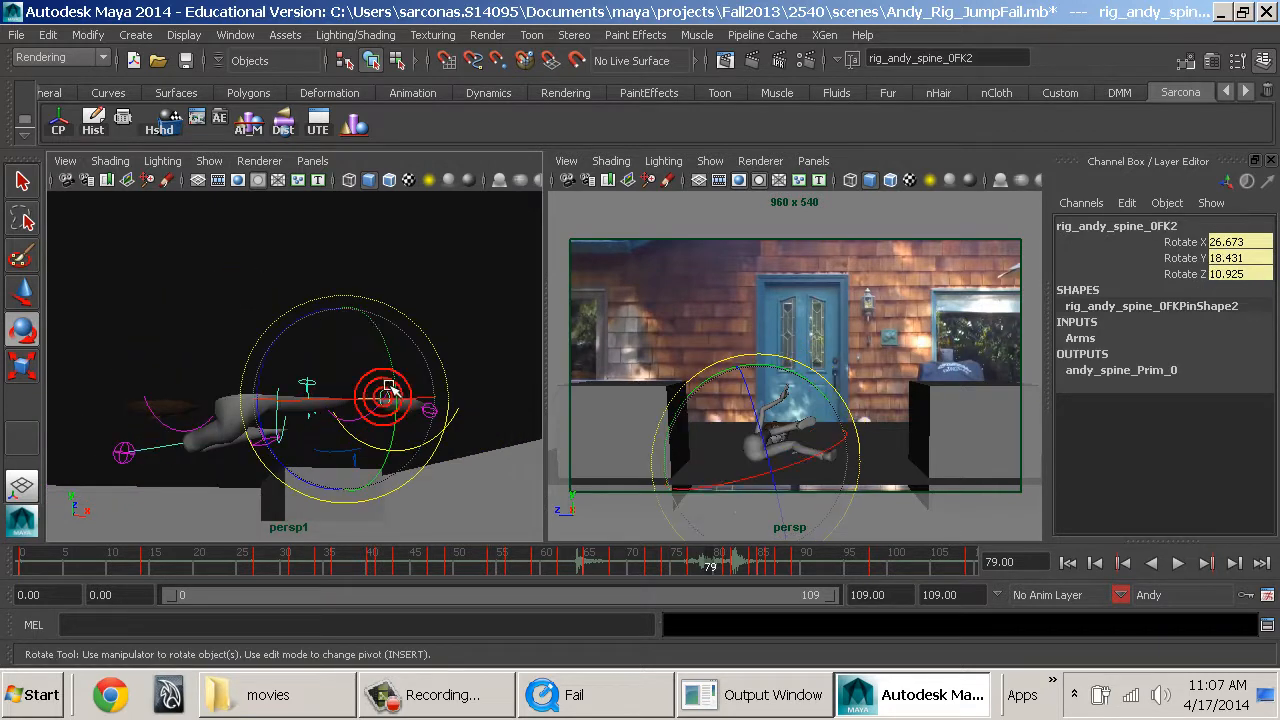
pyautogui.press('w')
pyautogui.press('e')
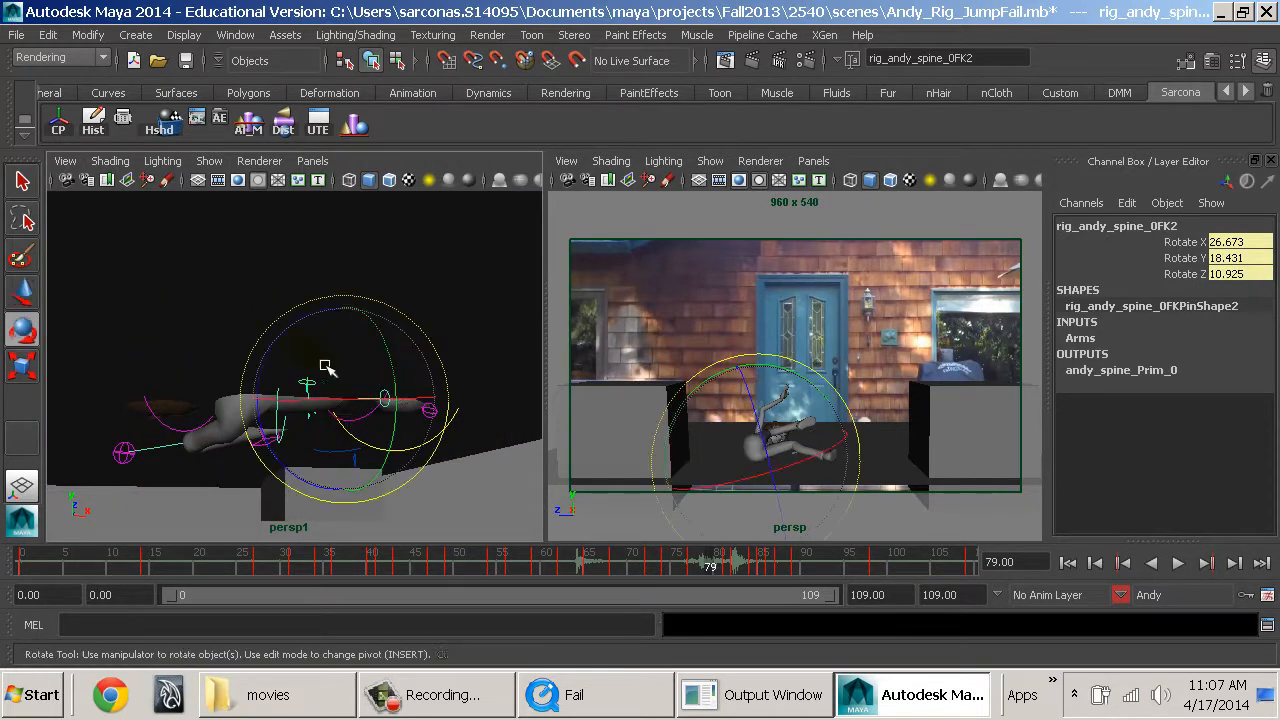
pyautogui.press('w')
pyautogui.press('e')
pyautogui.moveTo(297, 346); pyautogui.dragTo(345, 343)
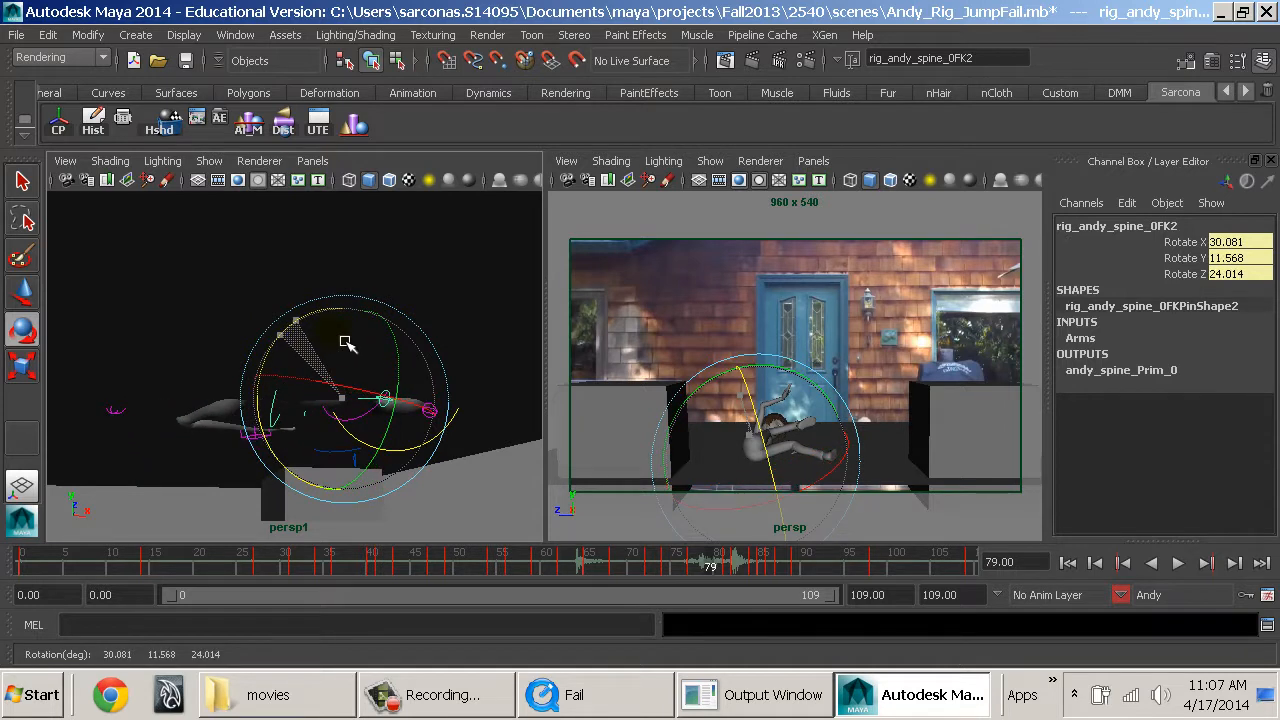
# At frame 79, select the hips control rig_andy_spine_0_Hips and move it slightly upward.
pyautogui.press('w')
pyautogui.click(262, 440)
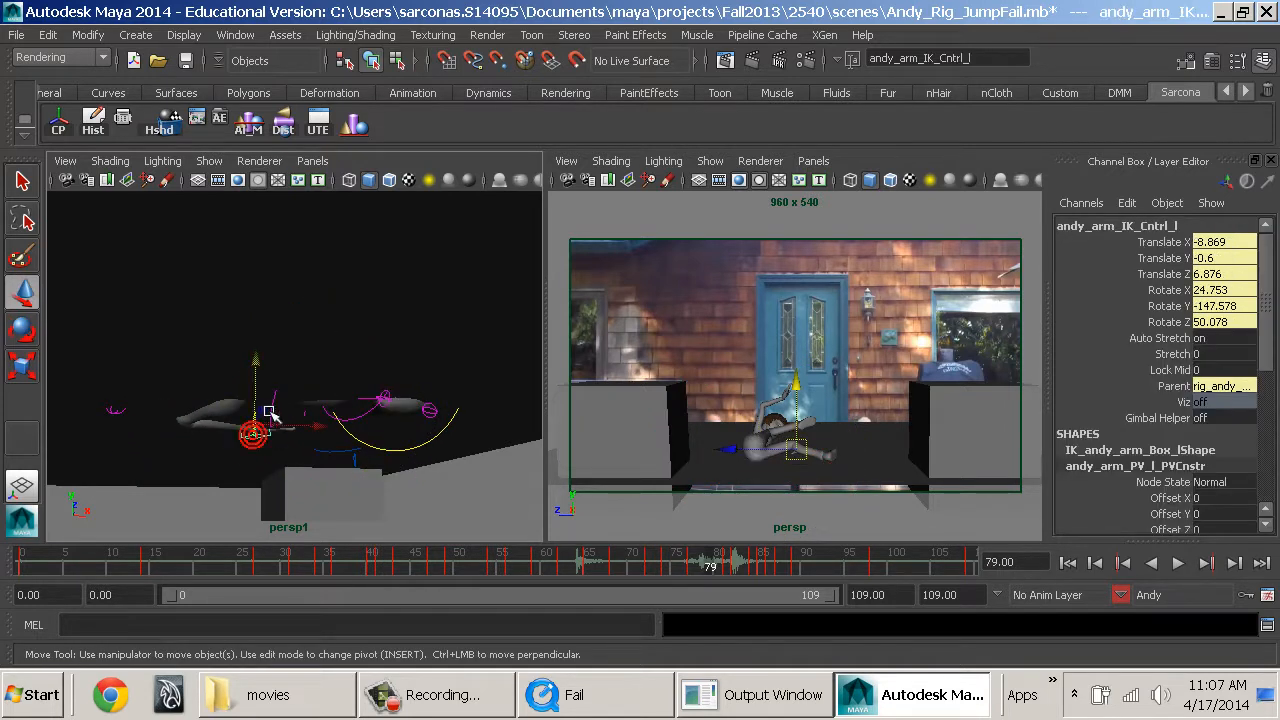
pyautogui.click(349, 413)
pyautogui.keyDown('alt'); pyautogui.moveTo(361, 426); pyautogui.dragTo(401, 404); pyautogui.keyUp('alt')
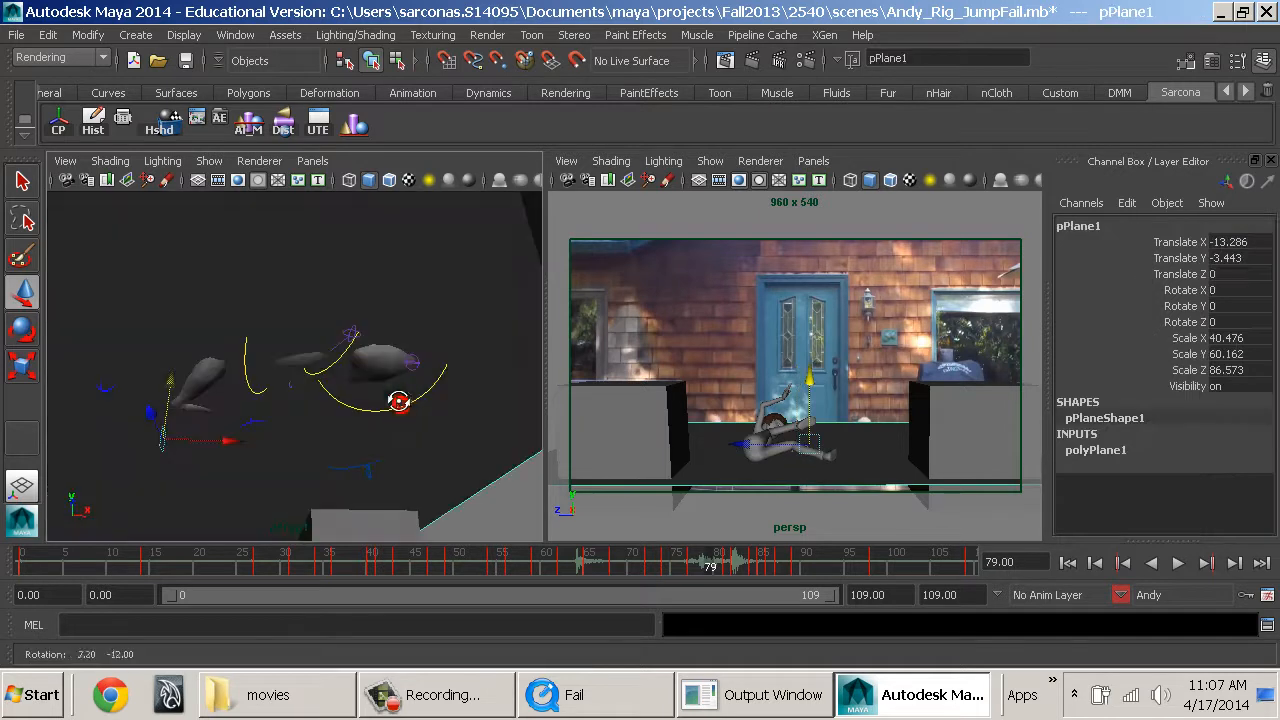
pyautogui.click(415, 405)
pyautogui.click(421, 397)
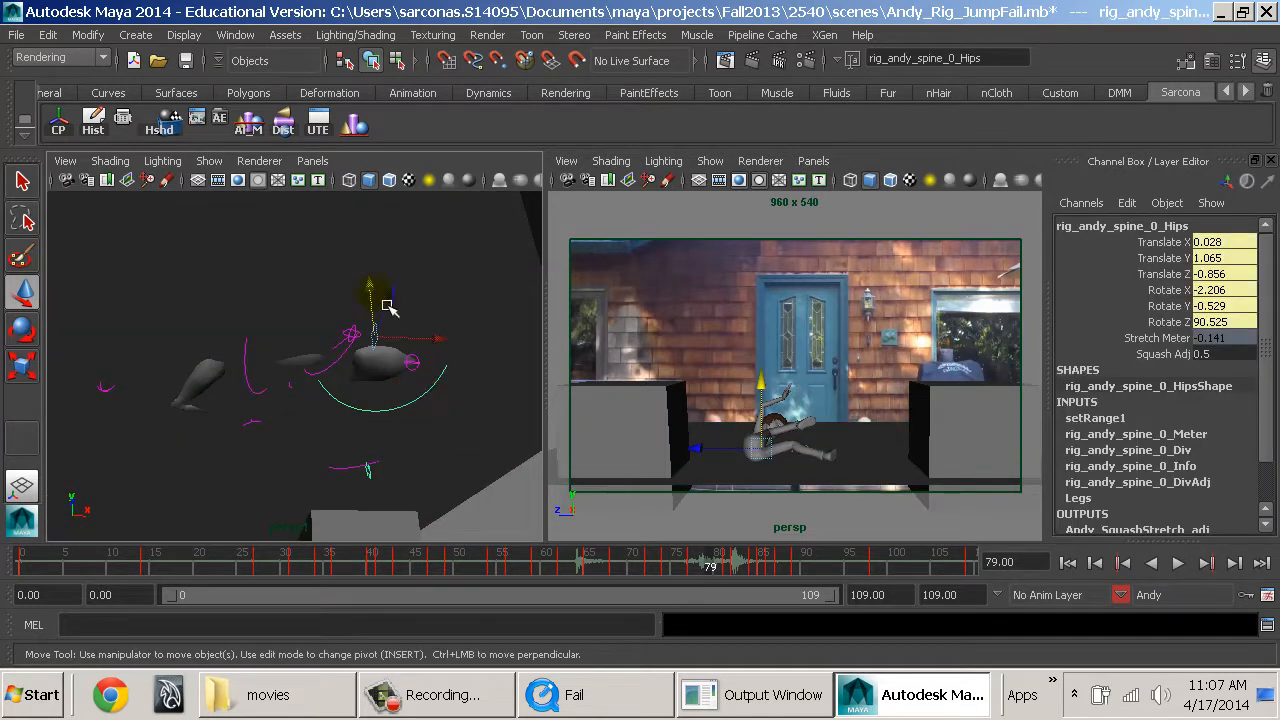
pyautogui.moveTo(375, 294); pyautogui.dragTo(375, 286)
# At frame 79, move the shoulders control rig_andy_spine_0_Shoulders to Translate X -1.686, Y 0.364, Z 0.552.
pyautogui.click(245, 349)
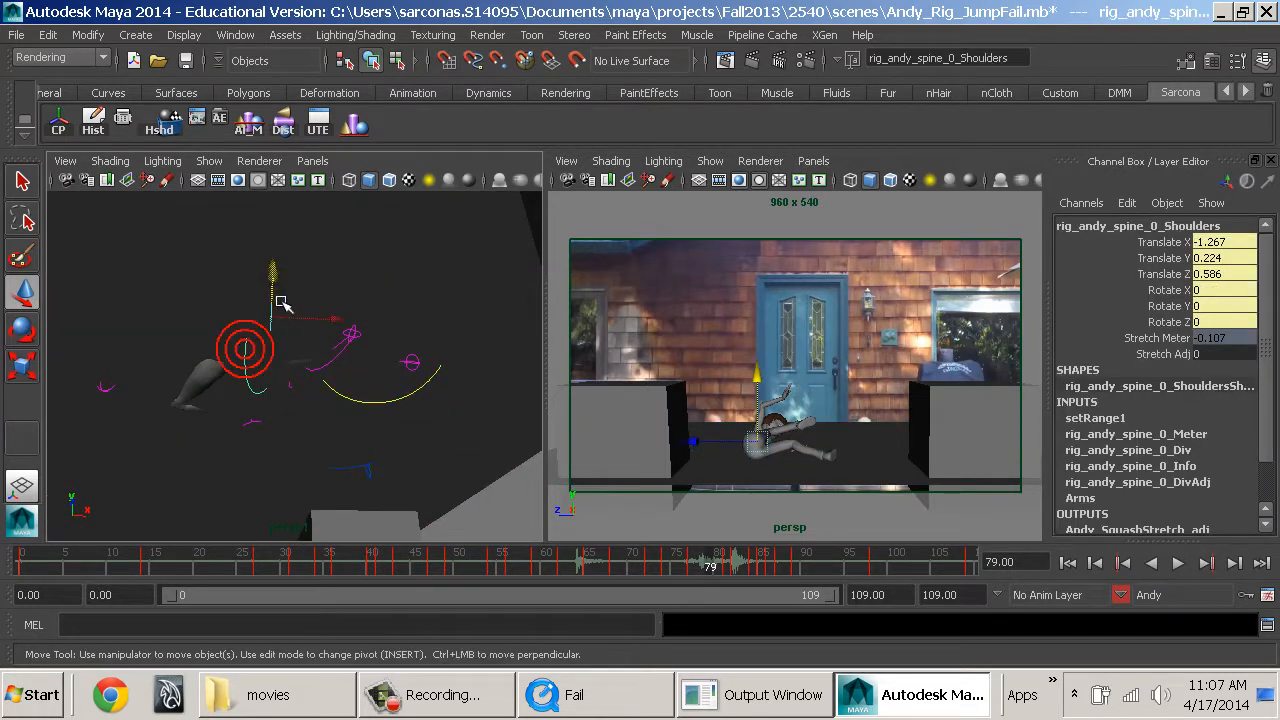
pyautogui.keyDown('alt'); pyautogui.moveTo(281, 321); pyautogui.dragTo(320, 330); pyautogui.keyUp('alt')
pyautogui.moveTo(312, 286); pyautogui.dragTo(311, 278)
# At frame 79, move the right arm's pole vector control to Translate X 0.51, Y -2.894, Z -2.458.
pyautogui.keyDown('alt'); pyautogui.moveTo(350, 368); pyautogui.dragTo(378, 410); pyautogui.keyUp('alt')
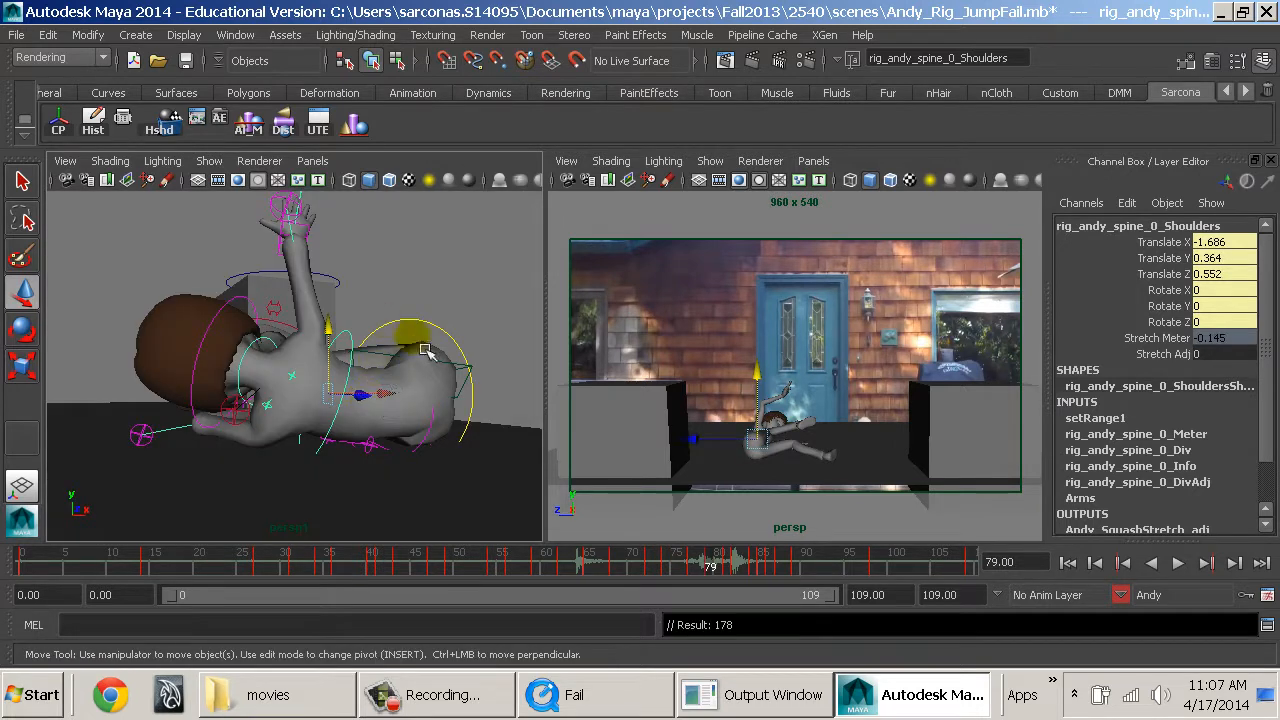
pyautogui.keyDown('alt'); pyautogui.moveTo(425, 350); pyautogui.dragTo(420, 455); pyautogui.keyUp('alt')
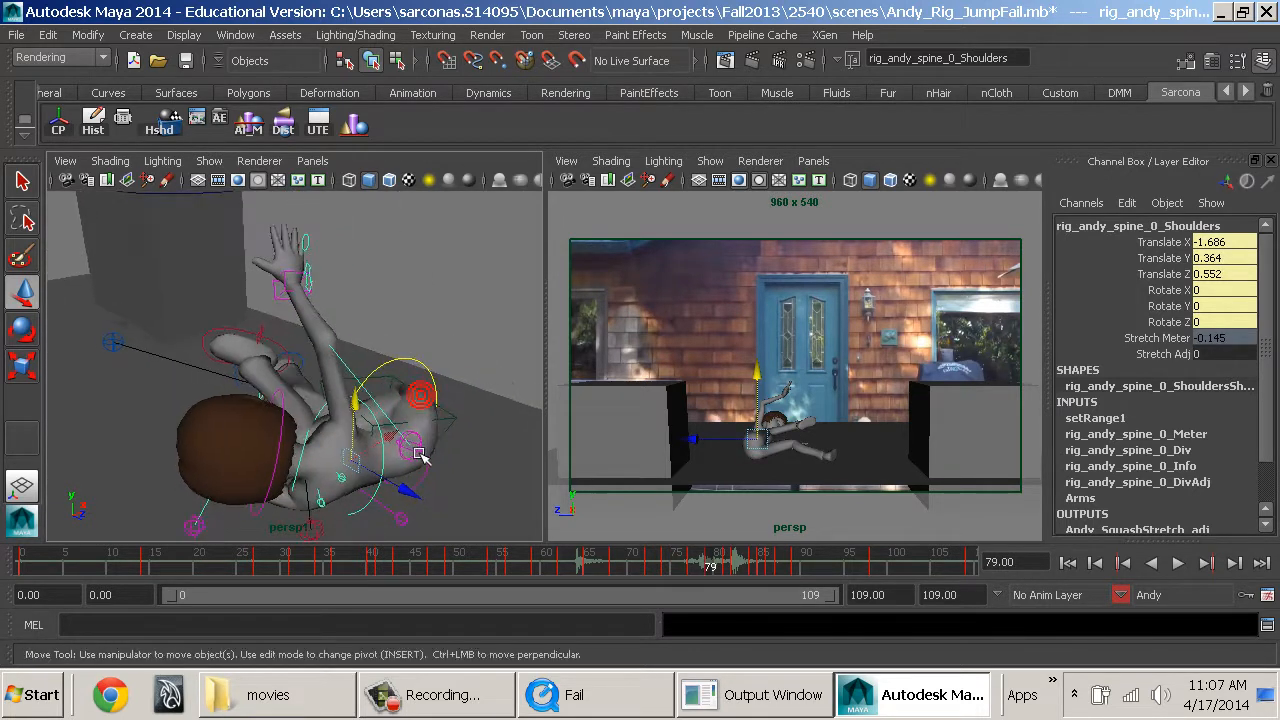
pyautogui.click(418, 450)
pyautogui.keyDown('alt'); pyautogui.moveTo(520, 440); pyautogui.dragTo(481, 467); pyautogui.keyUp('alt')
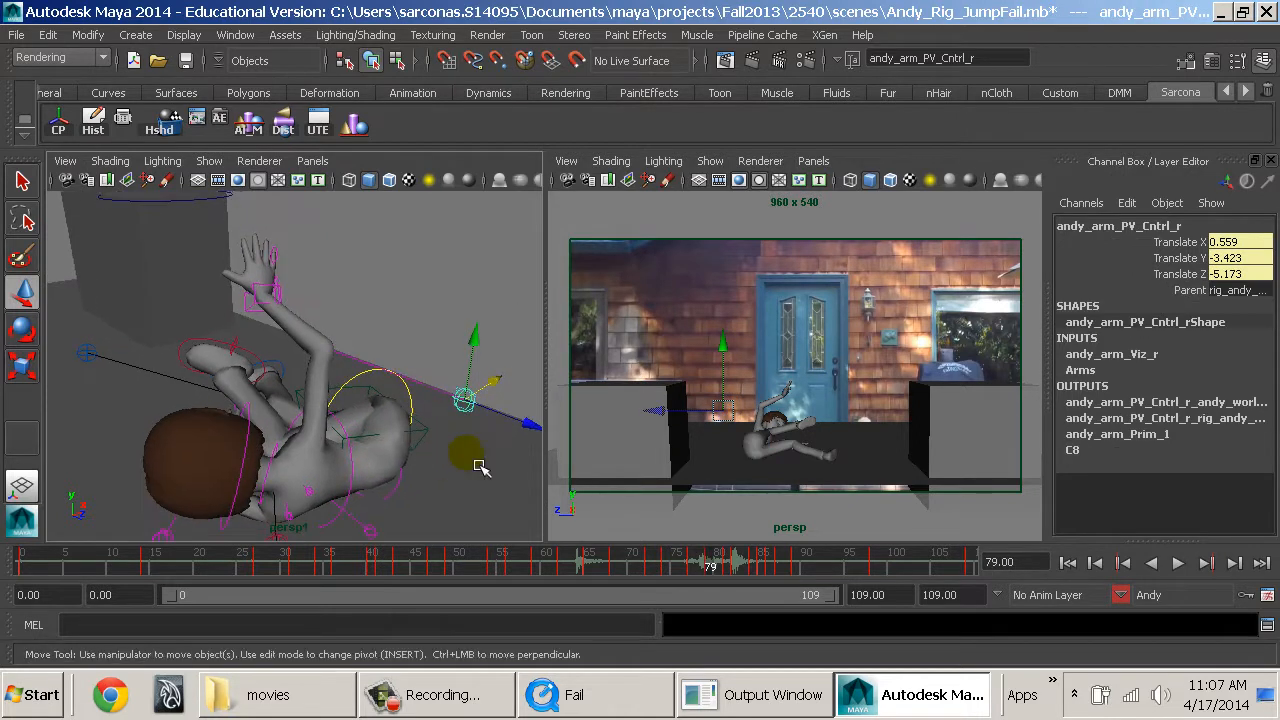
pyautogui.moveTo(528, 430); pyautogui.dragTo(468, 410)
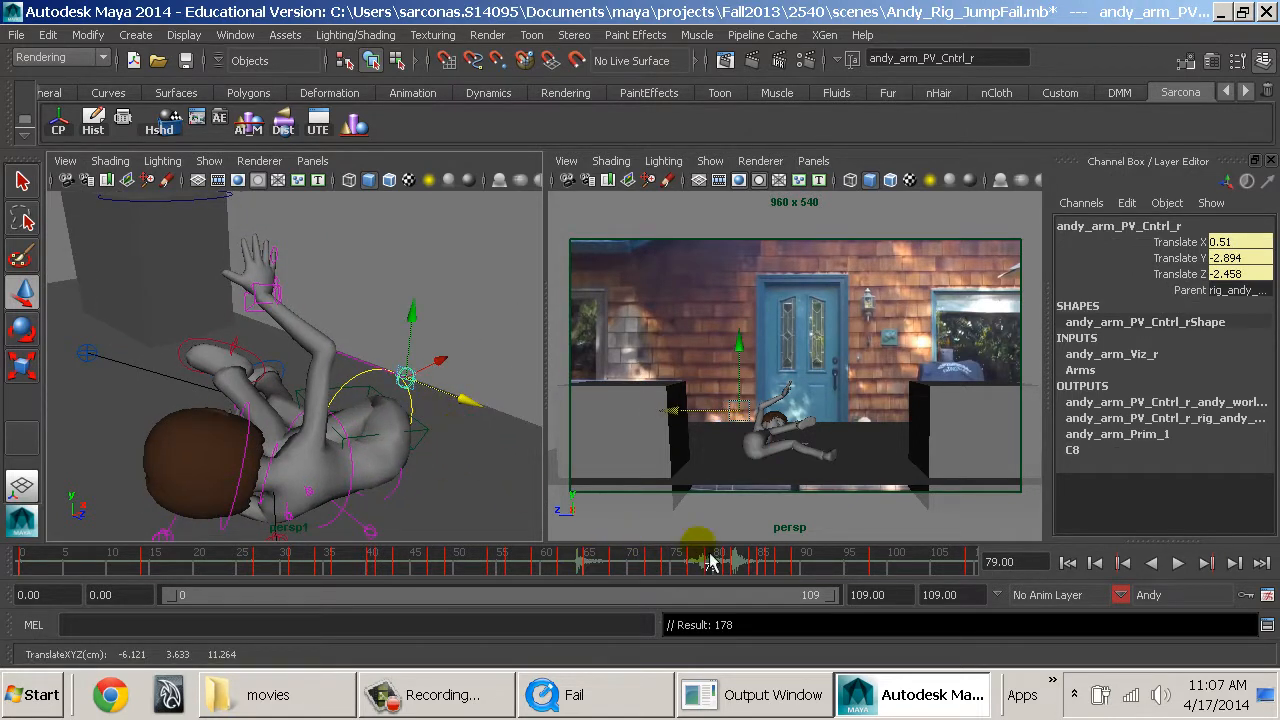
pyautogui.hotkey('alt', 'v')
# At frame 77, move the right arm's pole vector control to Translate X 0.234, Y 1.57, Z -6.497.
pyautogui.moveTo(695, 572); pyautogui.dragTo(697, 572)
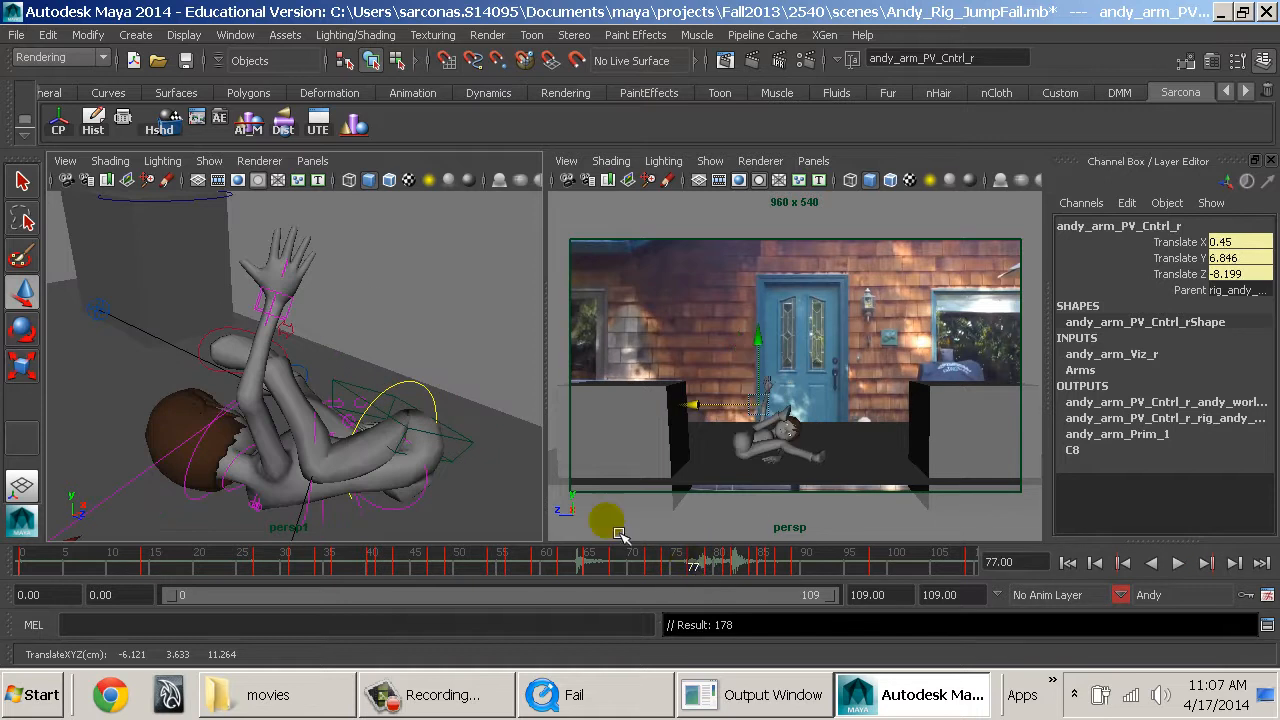
pyautogui.keyDown('alt'); pyautogui.moveTo(412, 468); pyautogui.dragTo(466, 463); pyautogui.keyUp('alt')
pyautogui.keyDown('alt'); pyautogui.moveTo(466, 463); pyautogui.dragTo(464, 467, button='right'); pyautogui.keyUp('alt')
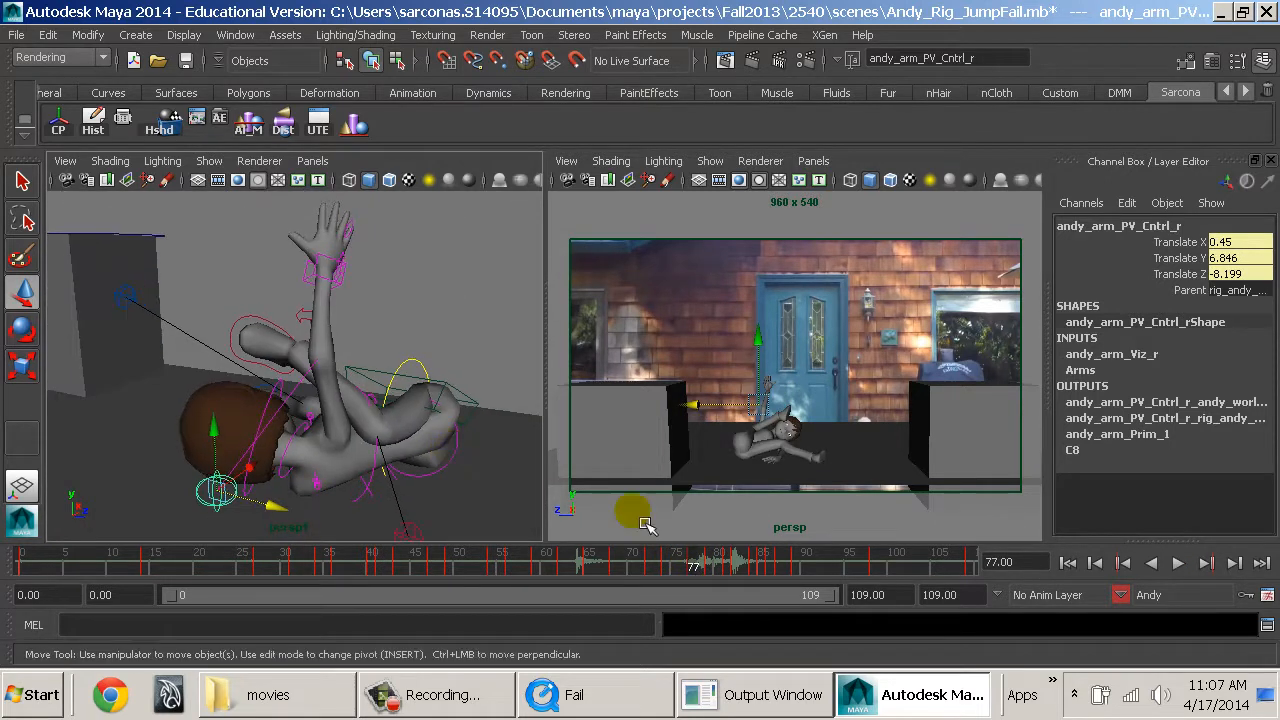
pyautogui.moveTo(248, 510); pyautogui.dragTo(455, 445)
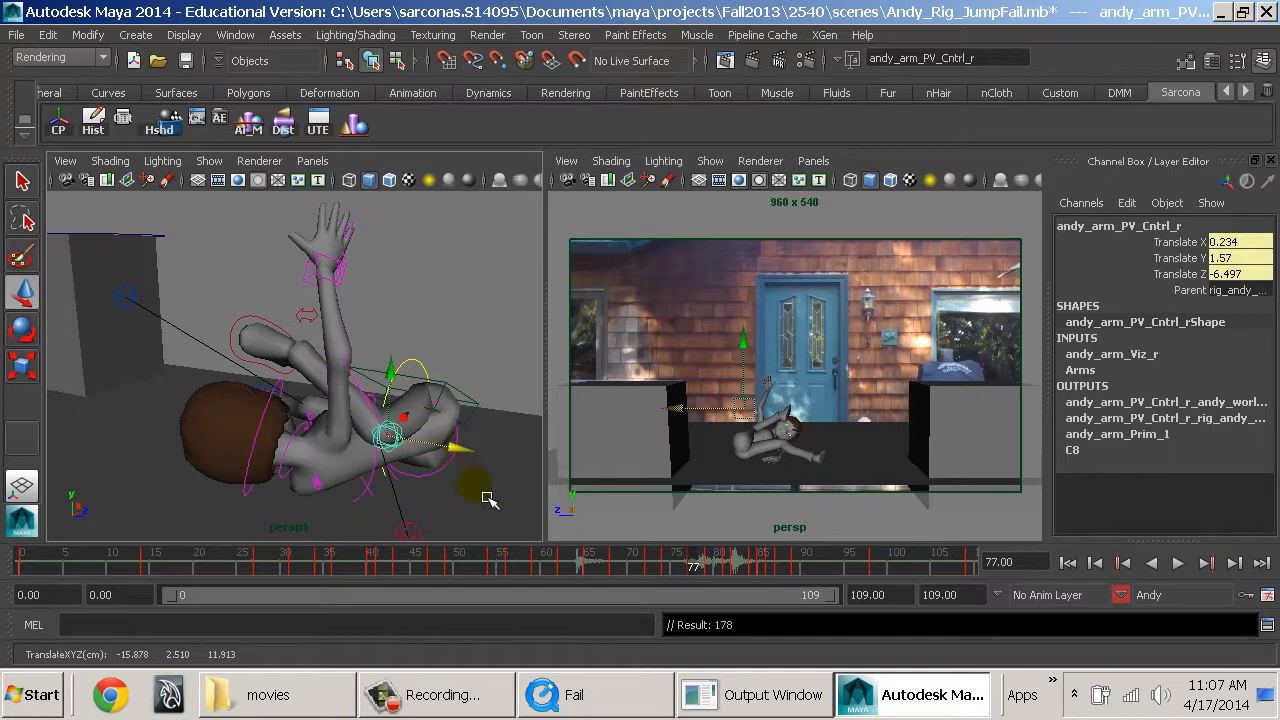
# Examine Andy's frame 77 pose from several angles and scrub the motion back to frame 64.
pyautogui.keyDown('alt'); pyautogui.moveTo(488, 500); pyautogui.dragTo(262, 420); pyautogui.keyUp('alt')
pyautogui.keyDown('alt'); pyautogui.moveTo(381, 363); pyautogui.dragTo(166, 343); pyautogui.keyUp('alt')
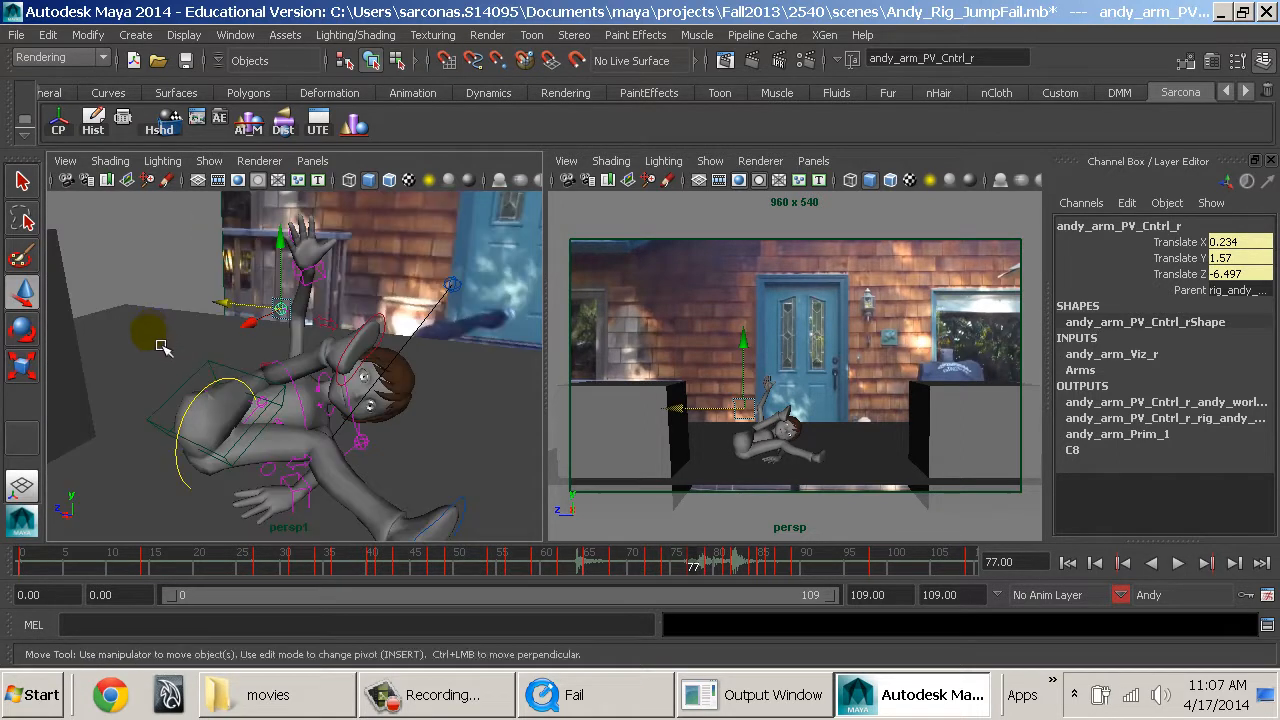
pyautogui.keyDown('alt'); pyautogui.moveTo(235, 396); pyautogui.dragTo(336, 424); pyautogui.keyUp('alt')
pyautogui.keyDown('alt'); pyautogui.moveTo(336, 424); pyautogui.dragTo(400, 457, button='right'); pyautogui.keyUp('alt')
pyautogui.keyDown('alt'); pyautogui.moveTo(400, 457); pyautogui.dragTo(402, 432, button='middle'); pyautogui.keyUp('alt')
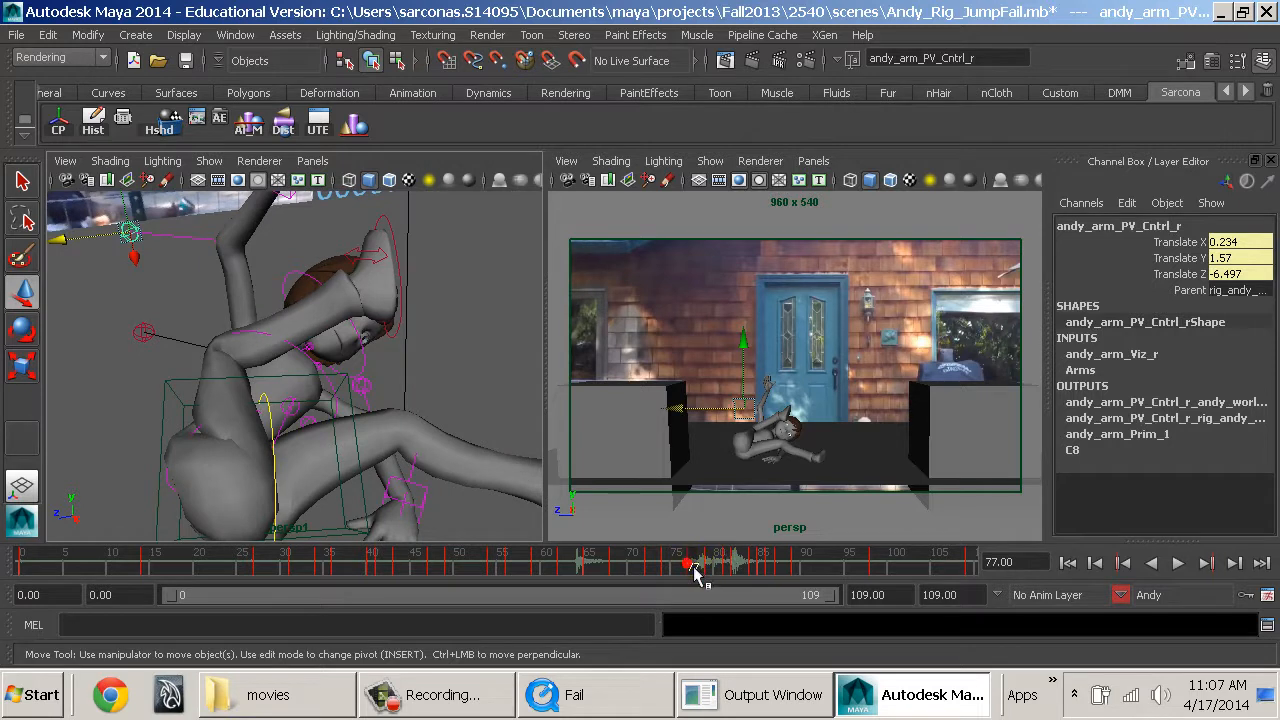
pyautogui.moveTo(694, 569); pyautogui.dragTo(583, 574)
pyautogui.keyDown('alt'); pyautogui.moveTo(386, 486); pyautogui.dragTo(255, 447, button='right'); pyautogui.keyUp('alt')
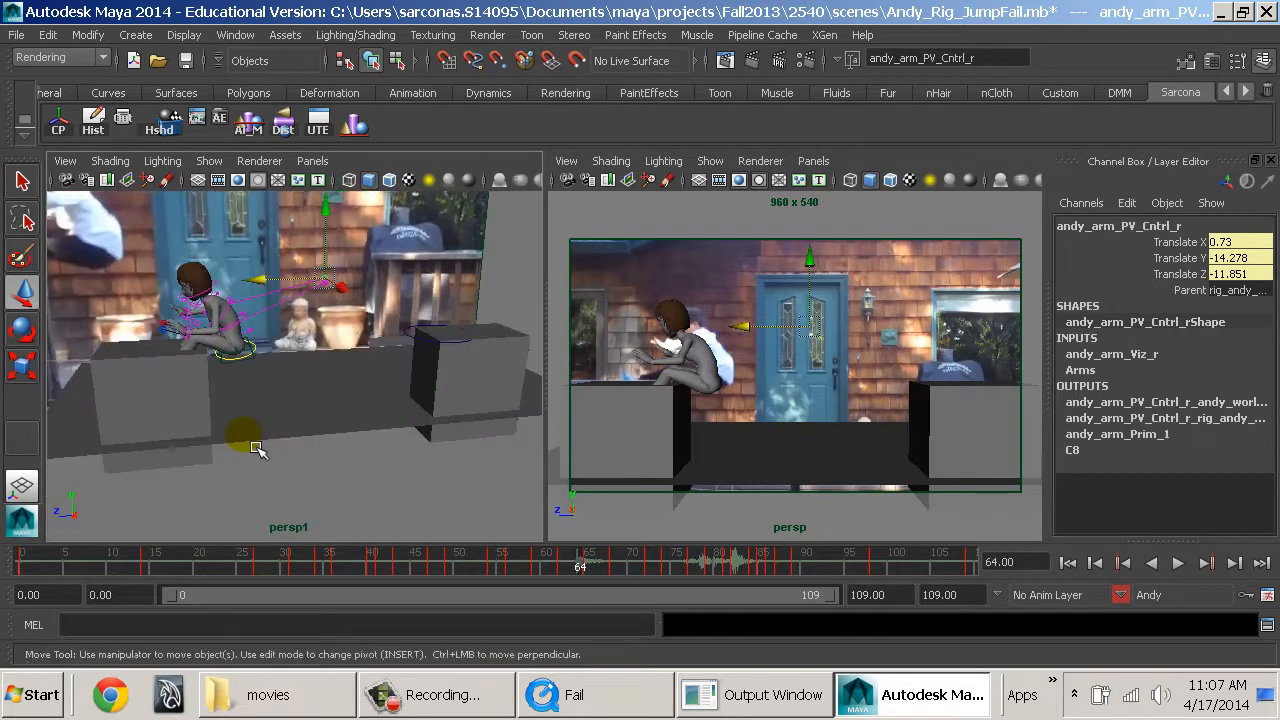
# Maximize the persp camera view and save the scene under the new name Andy_Rig_JumpFail_02.
pyautogui.press('space')
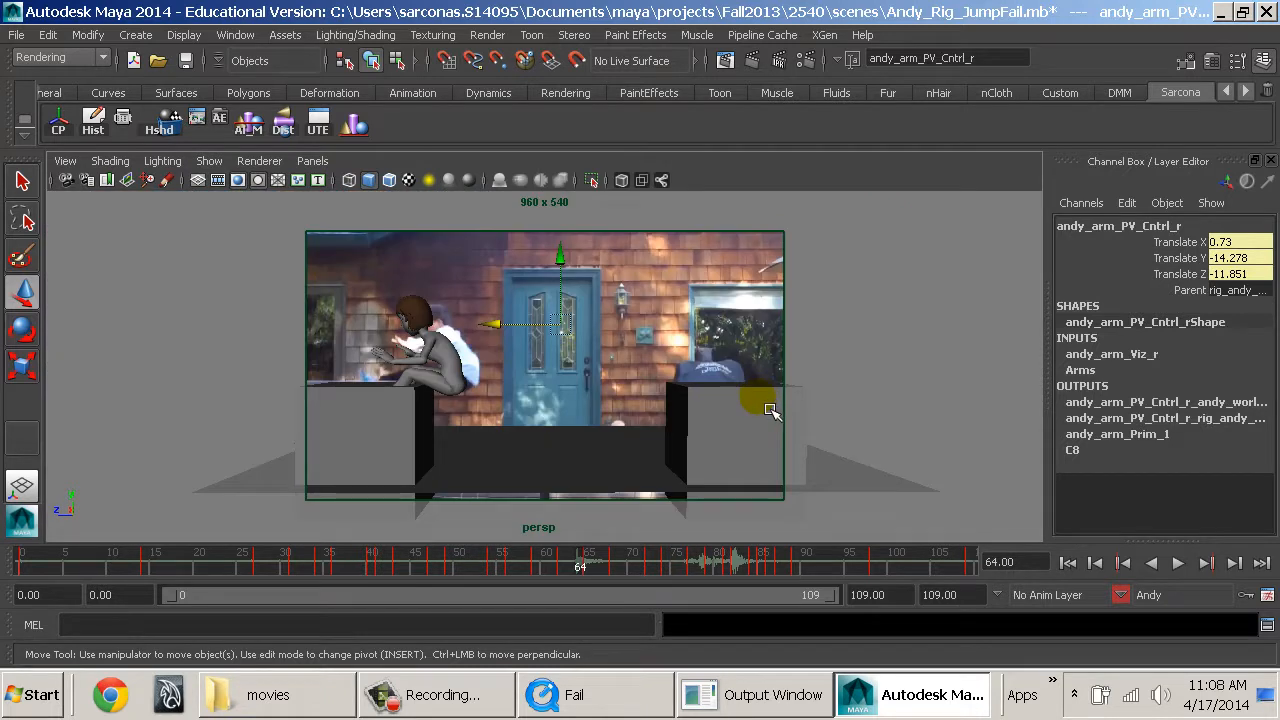
pyautogui.click(20, 35)
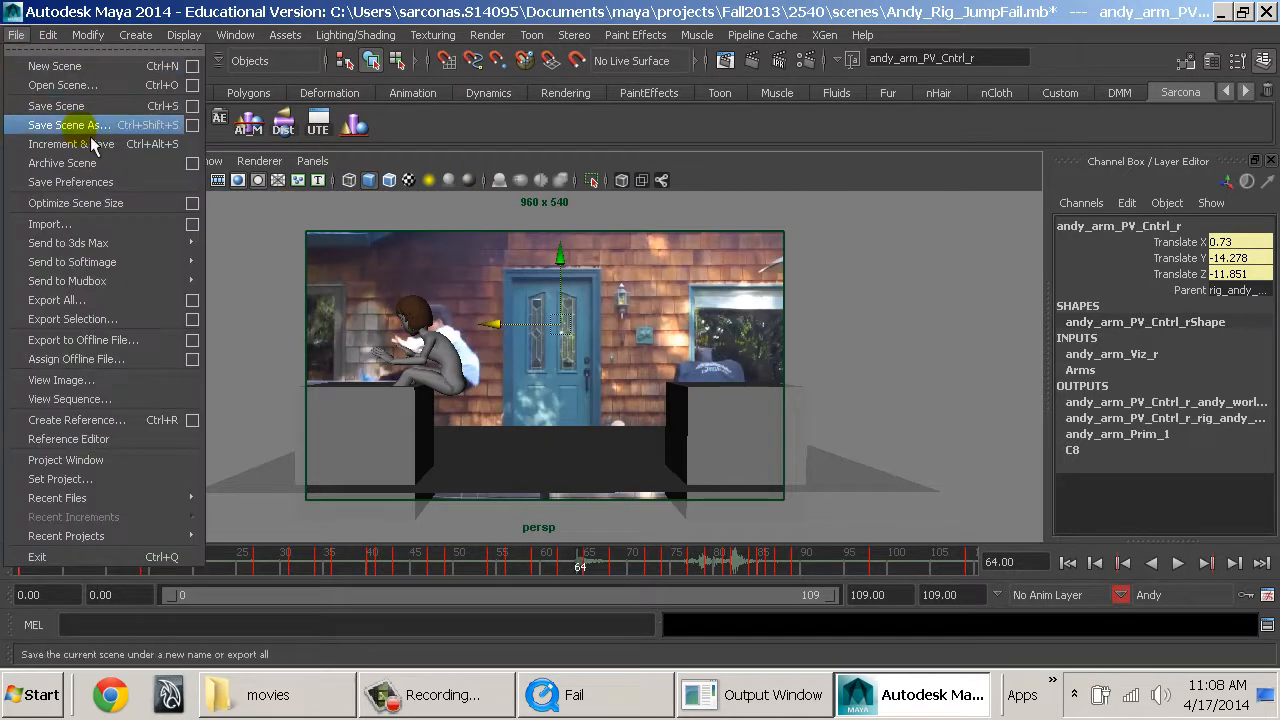
pyautogui.click(90, 126)
pyautogui.press('Left')
pyautogui.press('Left')
pyautogui.press('Left')
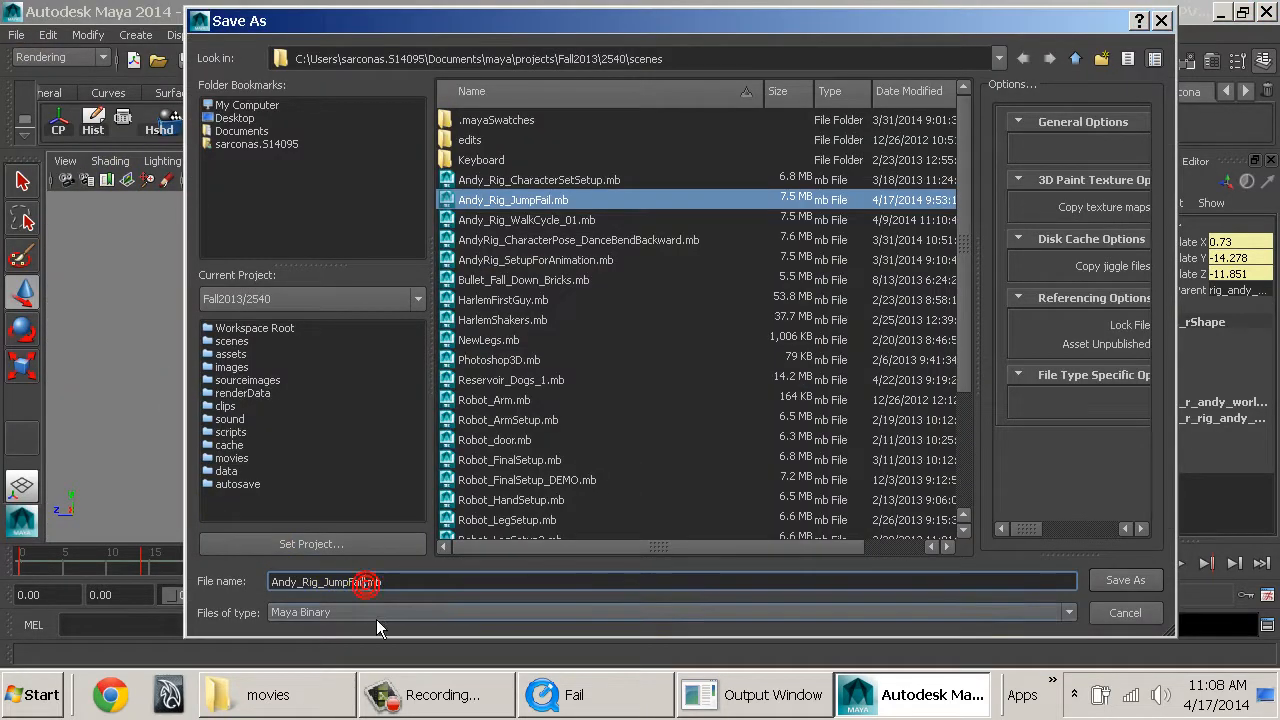
pyautogui.write('_02')
pyautogui.press('Return')
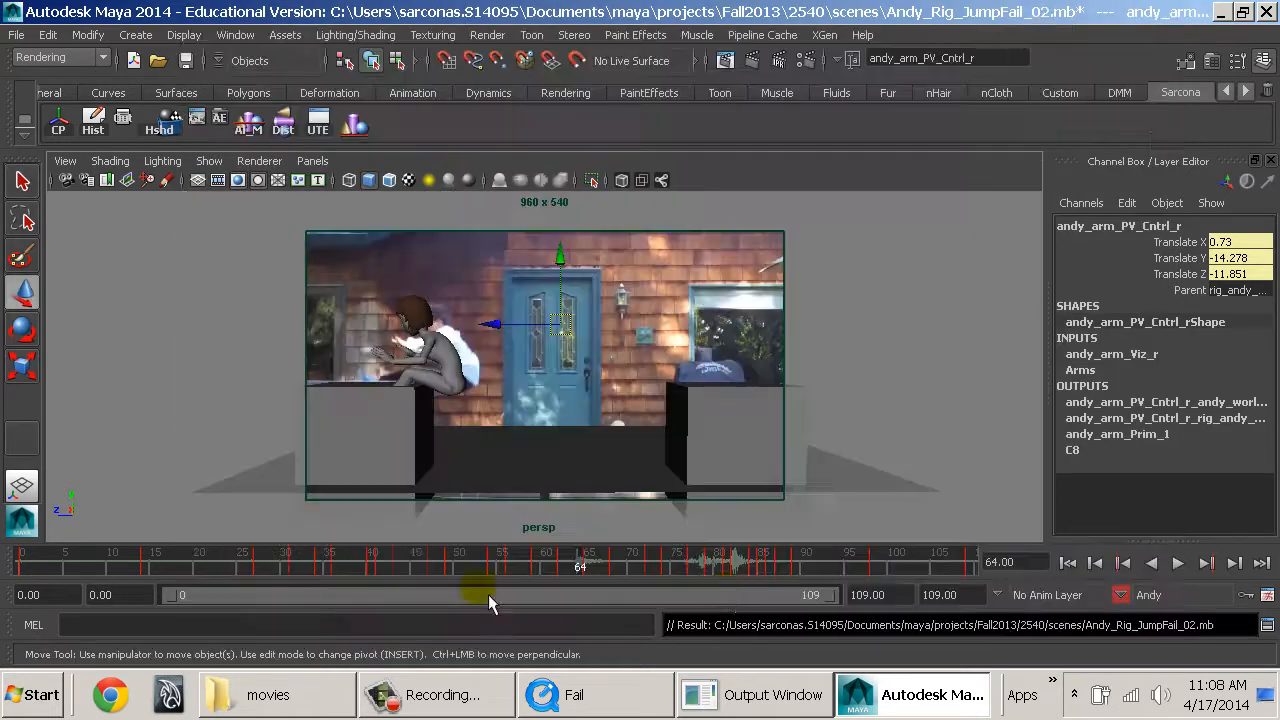
# Return to frame 0 and create a playblast of the whole animation in the persp view.
pyautogui.click(1084, 577)
pyautogui.rightClick(680, 562)
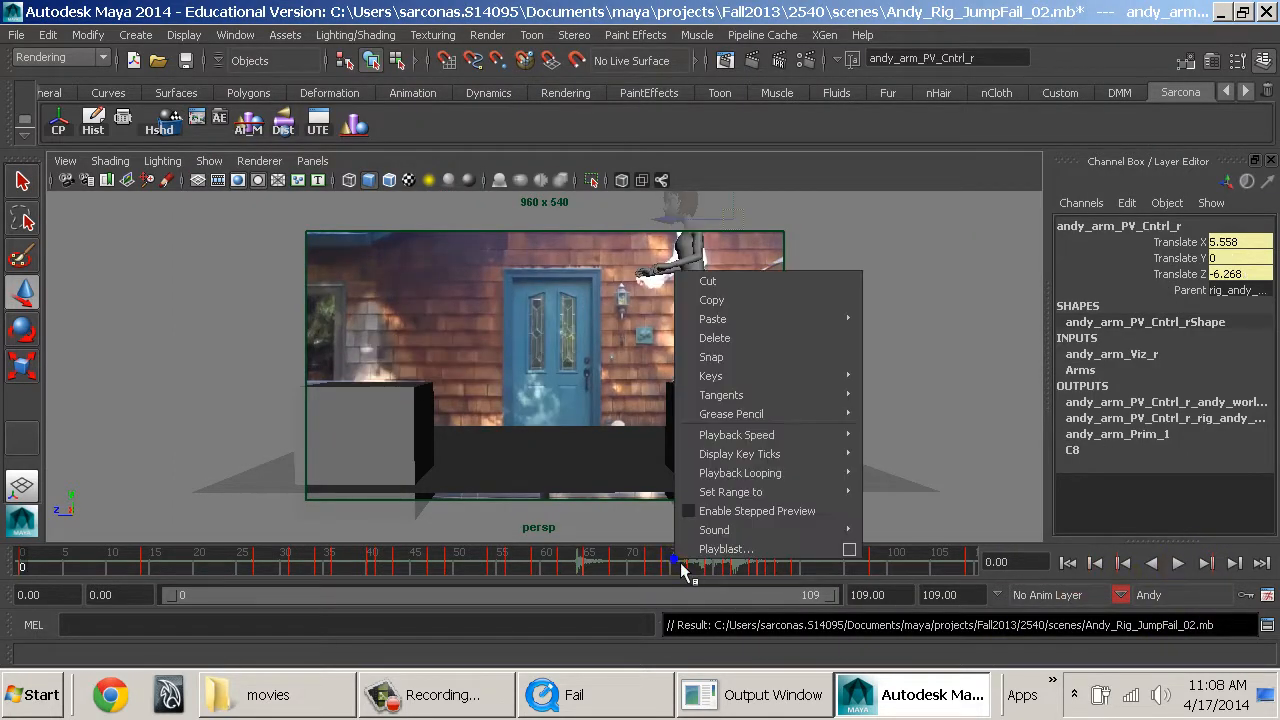
pyautogui.click(762, 550)
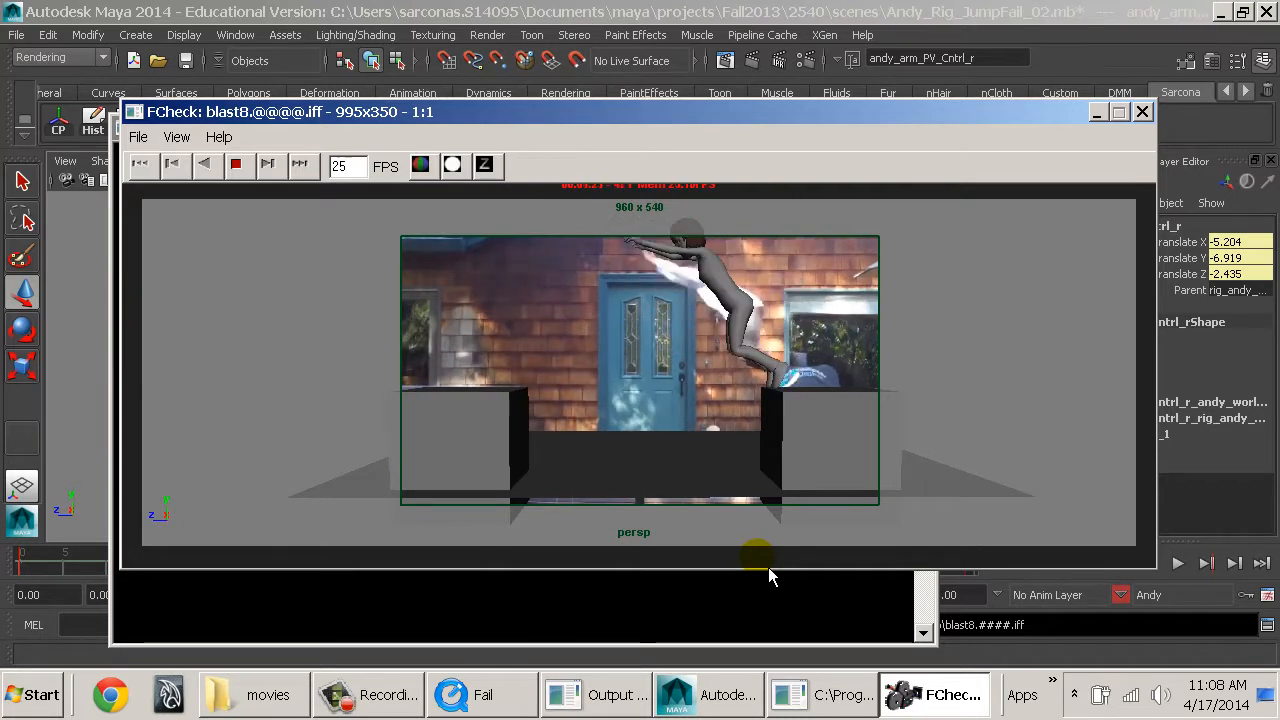
# Stop the playblast in FCheck and scrub through it to compare Andy's motion with the movie reference.
pyautogui.click(838, 421)
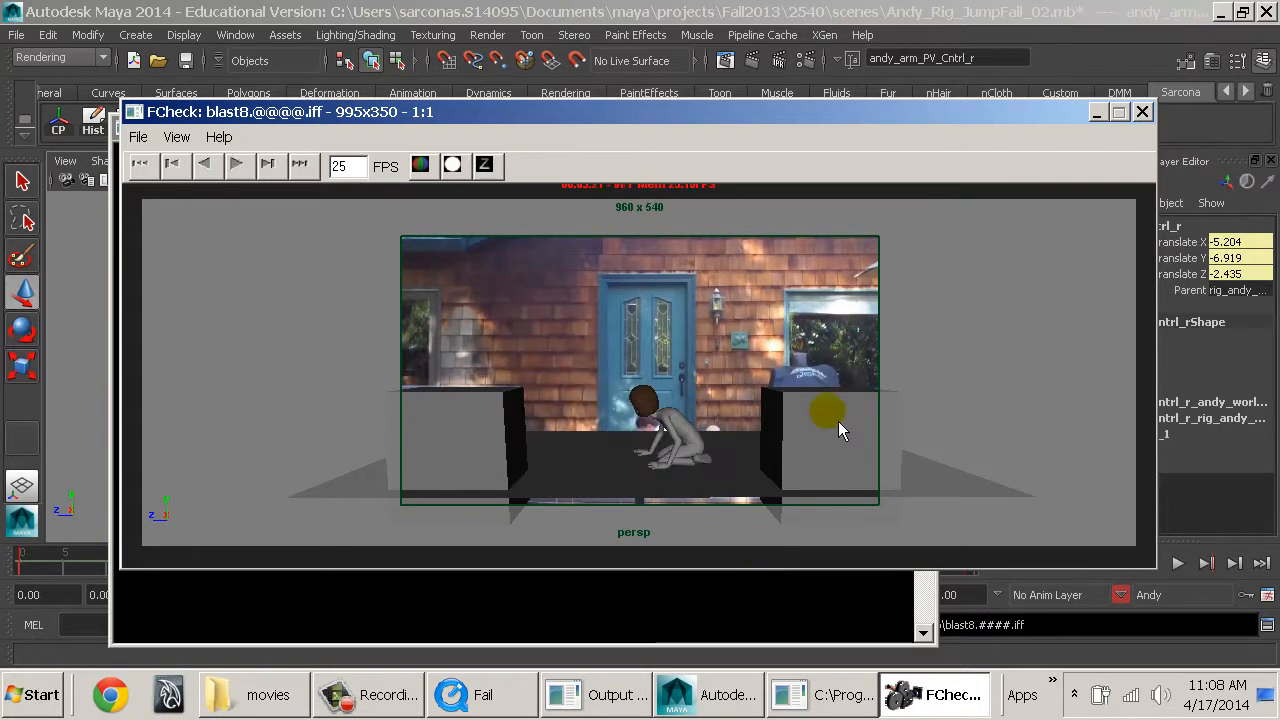
pyautogui.moveTo(838, 409); pyautogui.dragTo(426, 475)
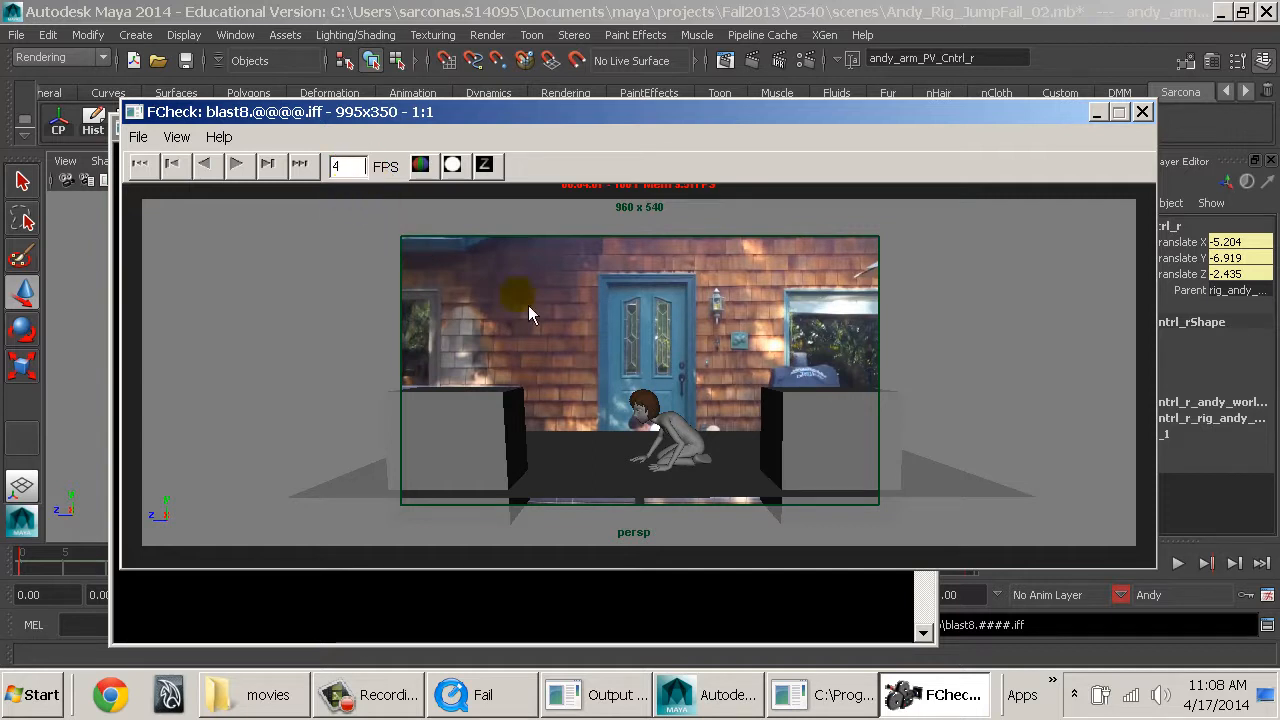
pyautogui.moveTo(740, 345); pyautogui.dragTo(332, 369)
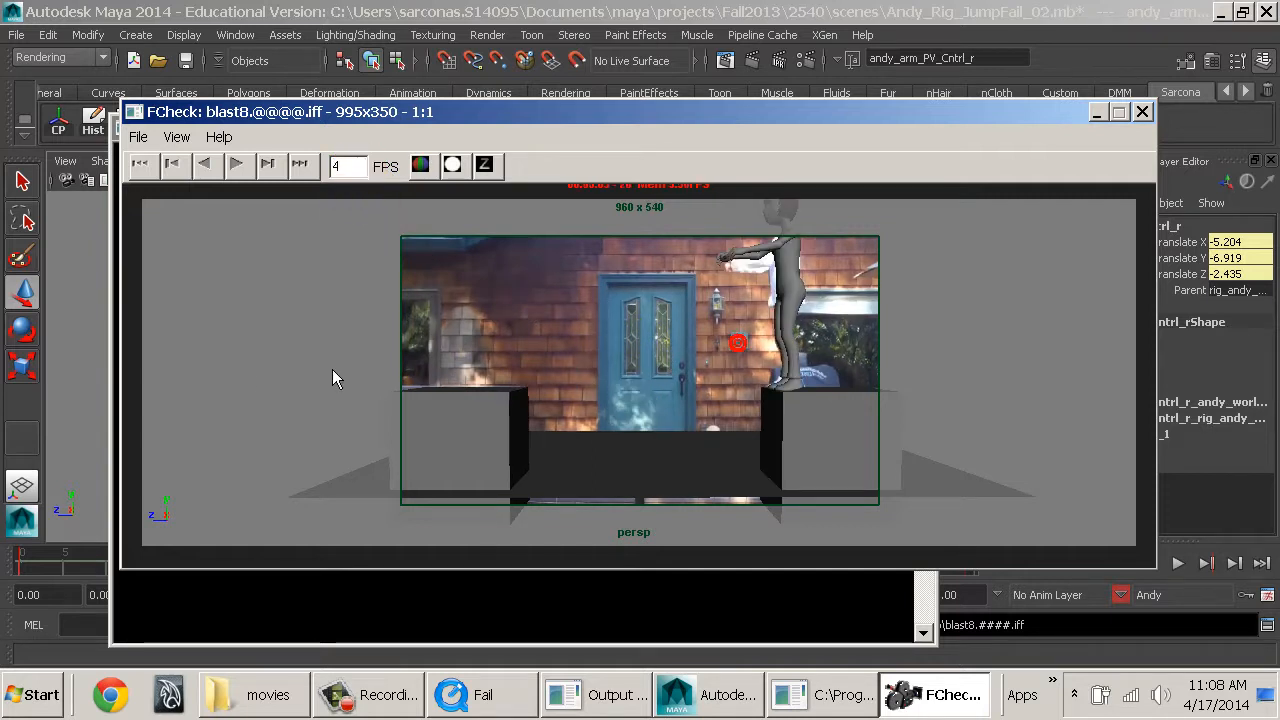
pyautogui.moveTo(616, 407); pyautogui.dragTo(338, 413)
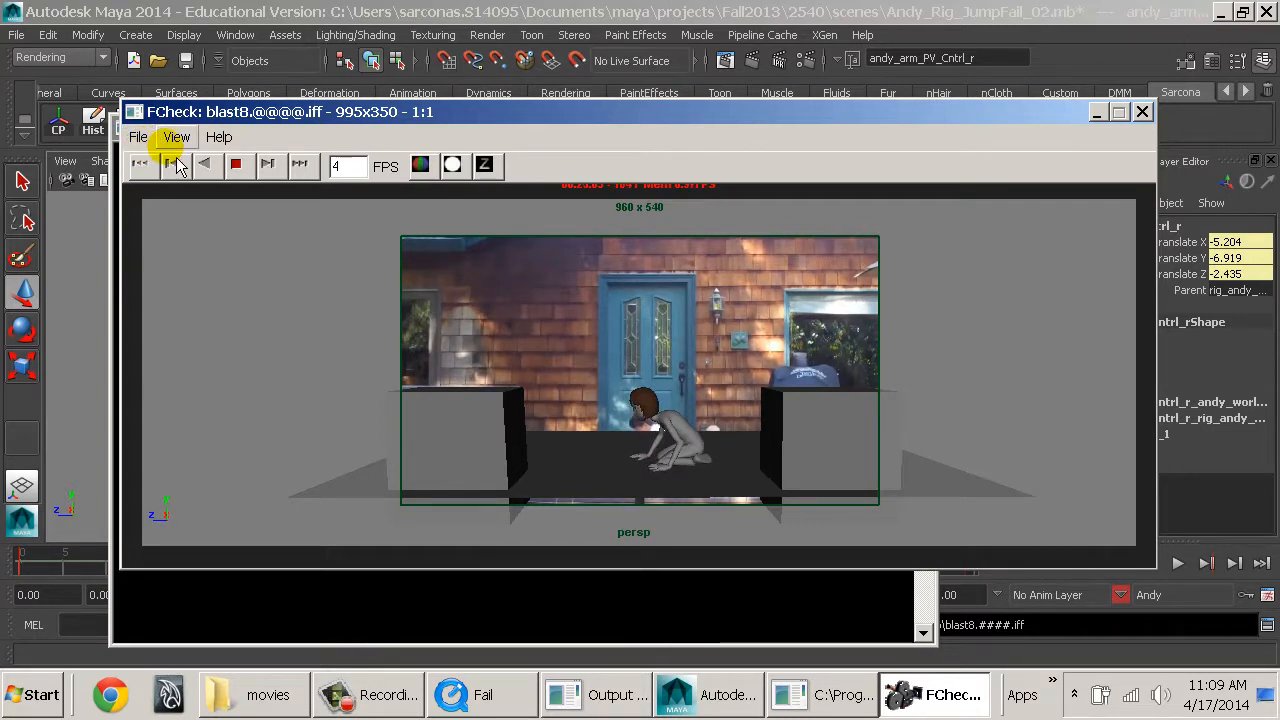
# Close the playblast viewer and save the Andy_Rig_JumpFail_02 scene.
pyautogui.click(1142, 111)
pyautogui.click(838, 367)
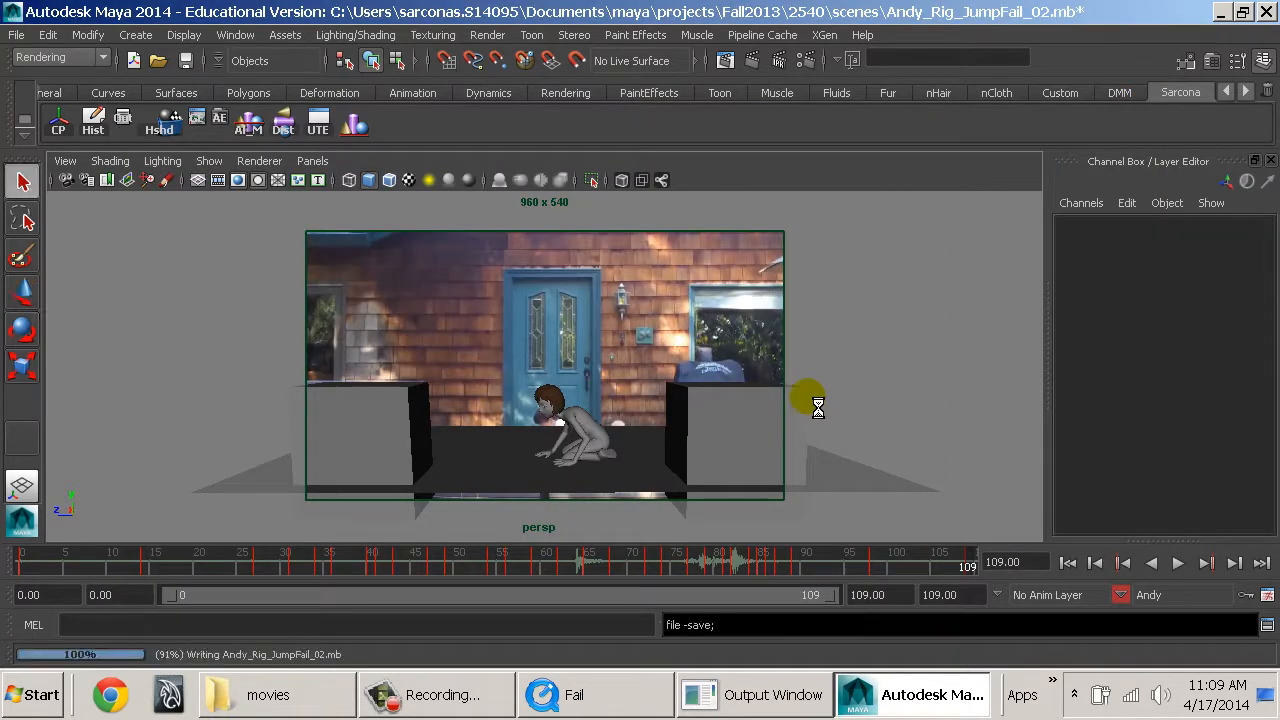
pyautogui.click(779, 415)
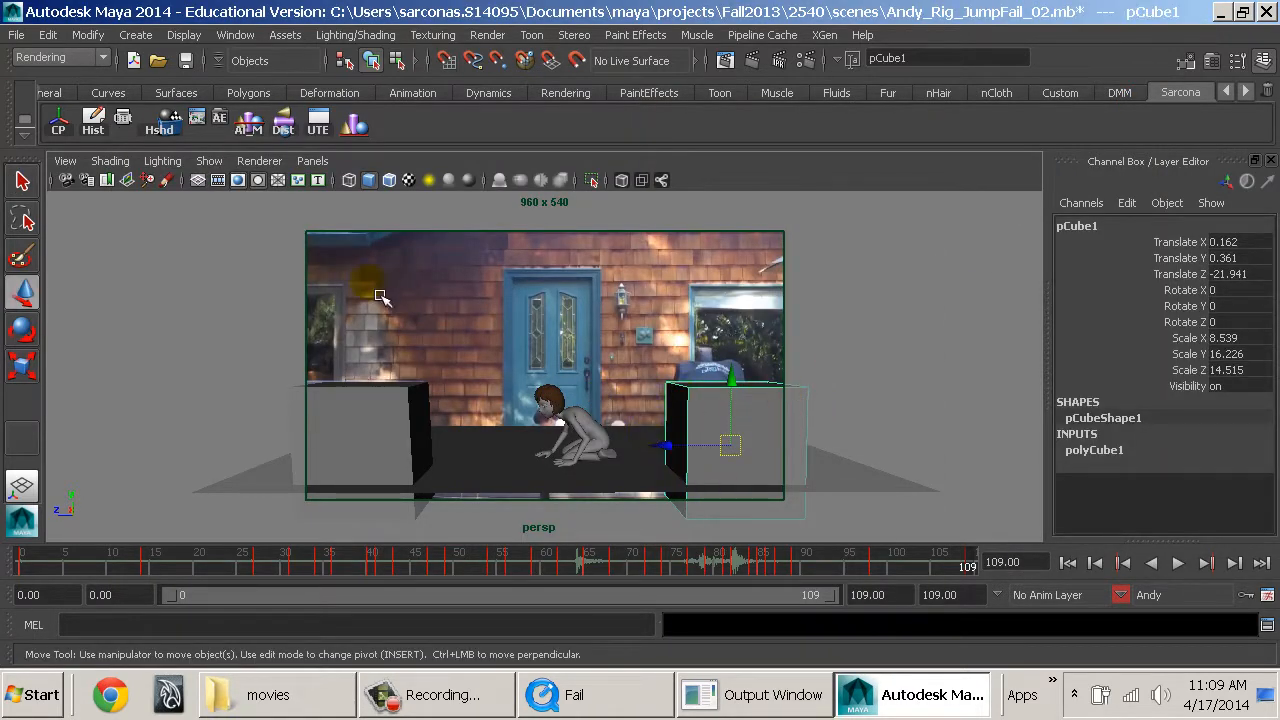
# Hide the movie reference in the persp camera by setting imagePlaneShape1's Display Mode to None.
pyautogui.click(66, 180)
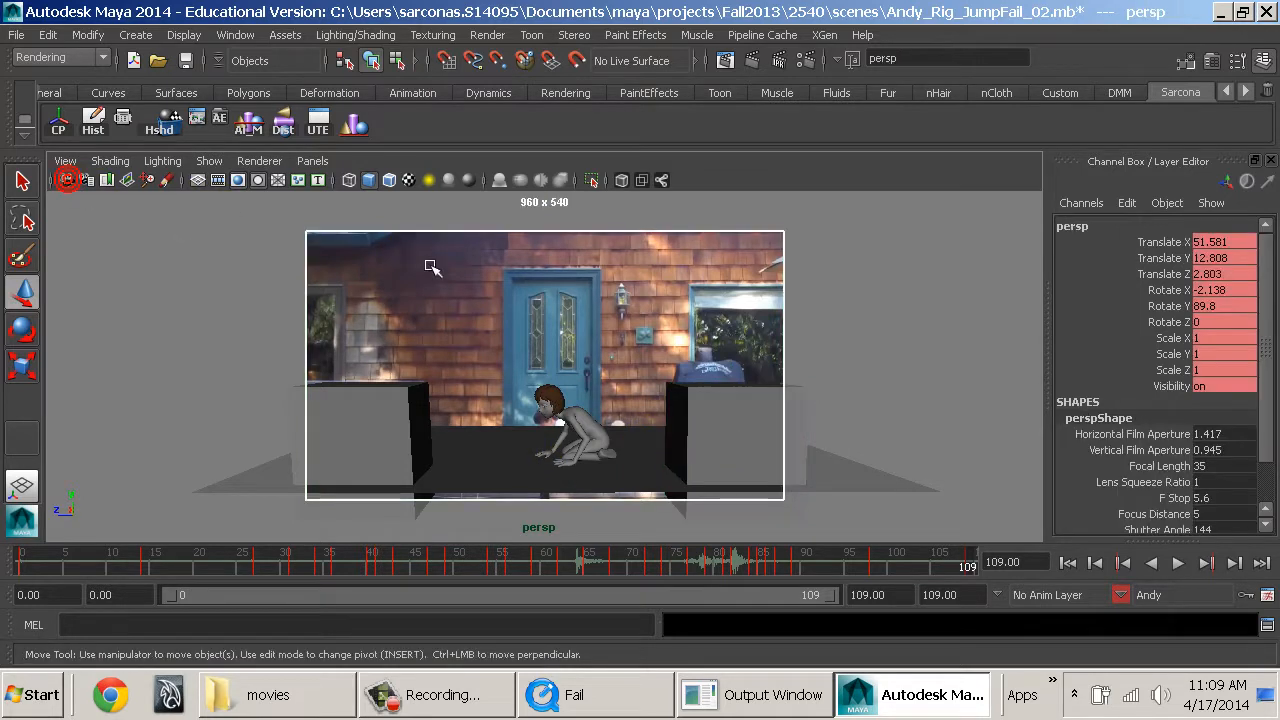
pyautogui.click(558, 281)
pyautogui.scroll(4, 490, 300)
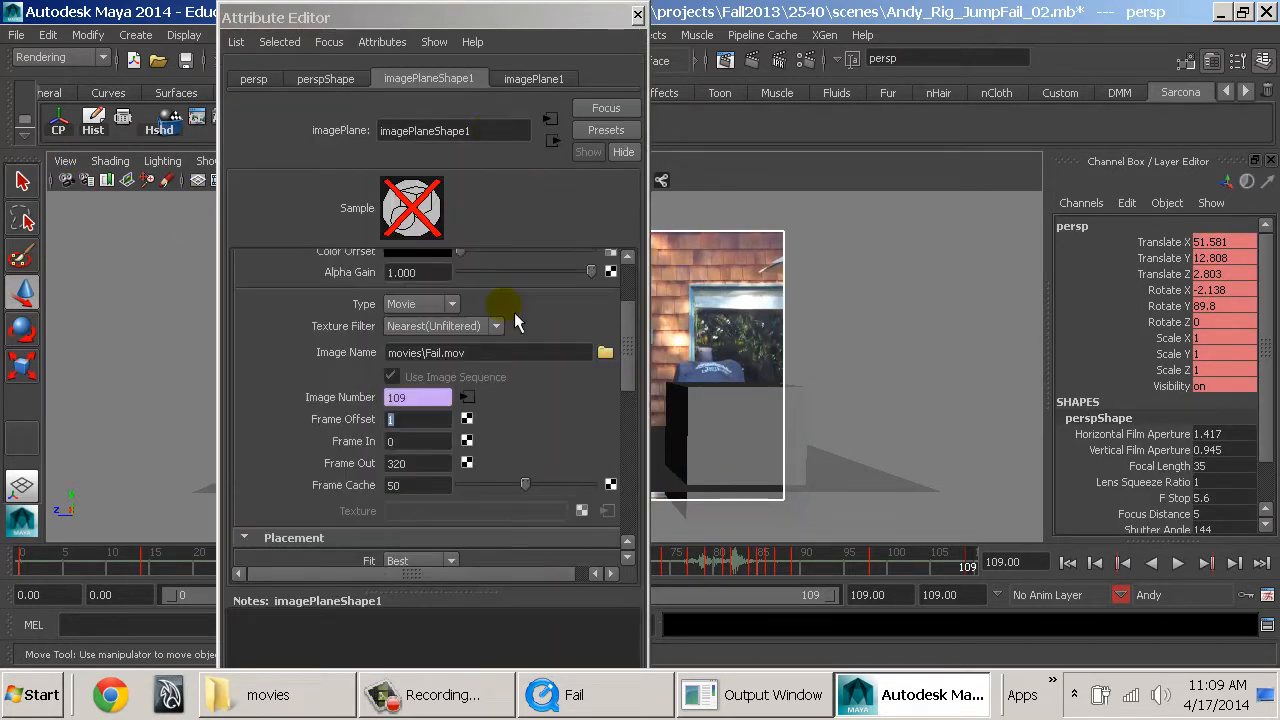
pyautogui.click(455, 331)
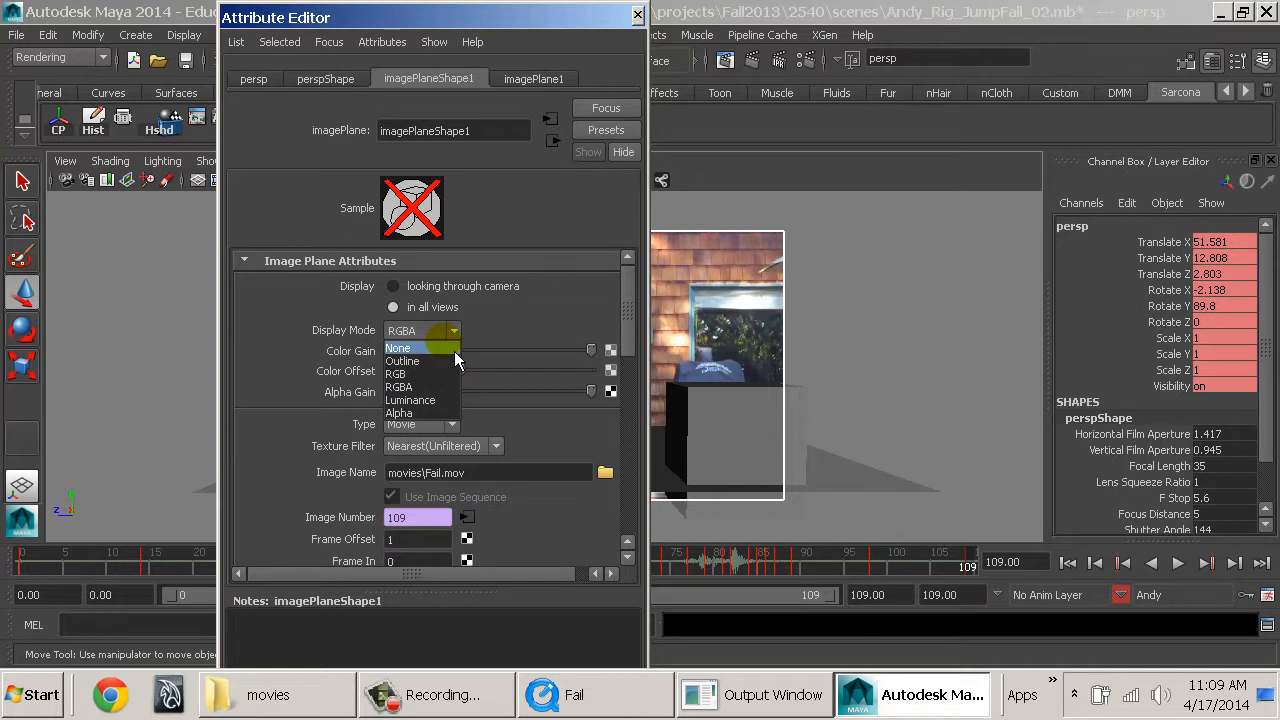
pyautogui.click(454, 350)
pyautogui.click(637, 14)
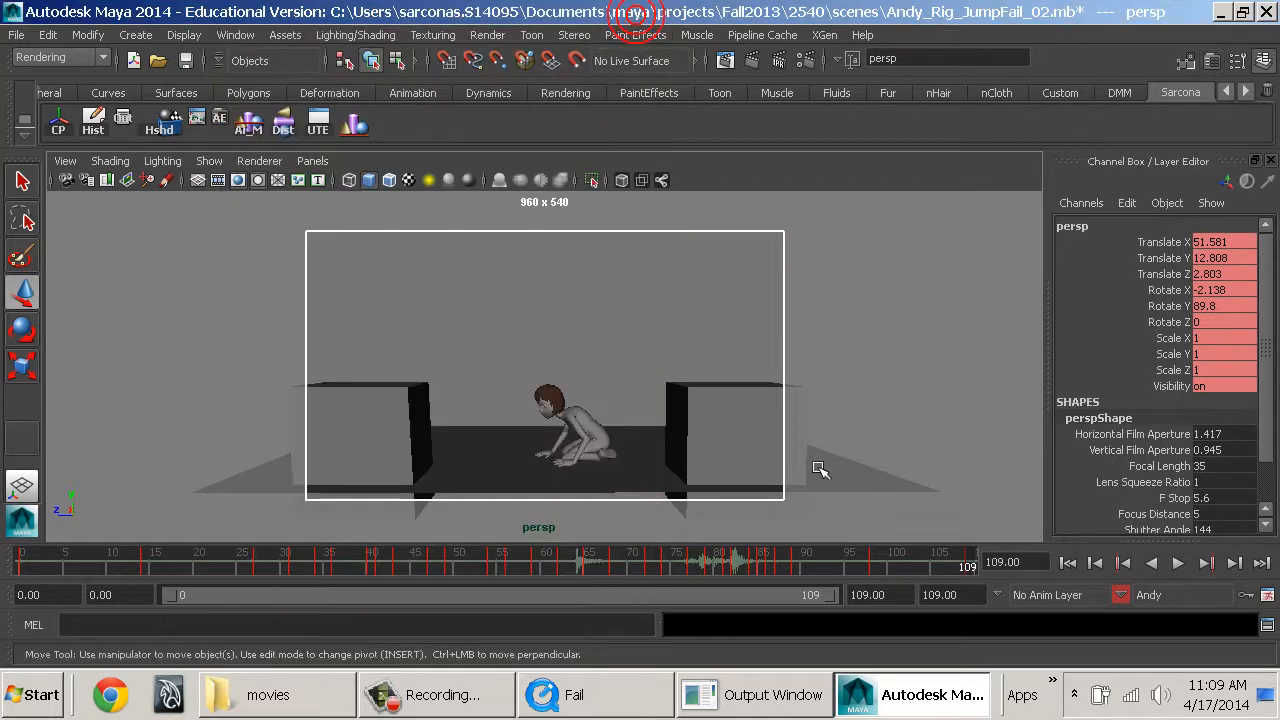
# Switch to the persp1 view and scale the ground plane pPlane1 to Scale X 50.65.
pyautogui.click(812, 467)
pyautogui.click(815, 468)
pyautogui.press('r')
pyautogui.press('space')
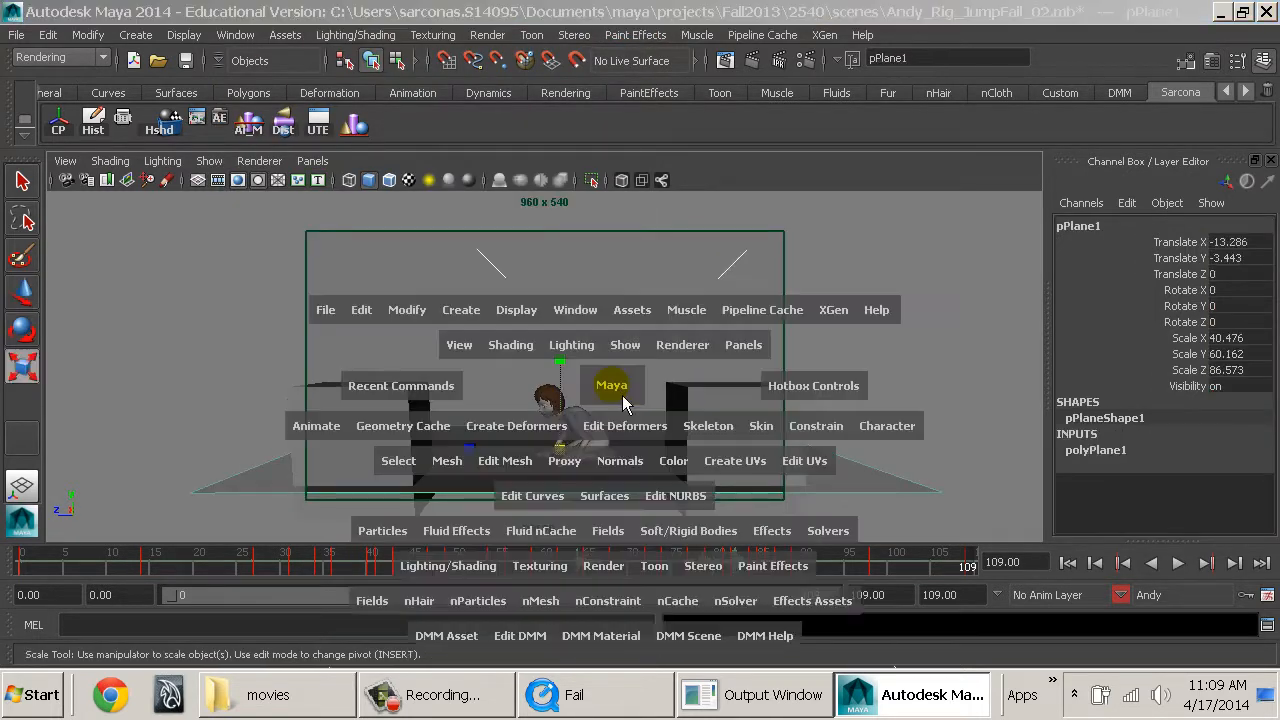
pyautogui.moveTo(621, 396); pyautogui.dragTo(718, 412)
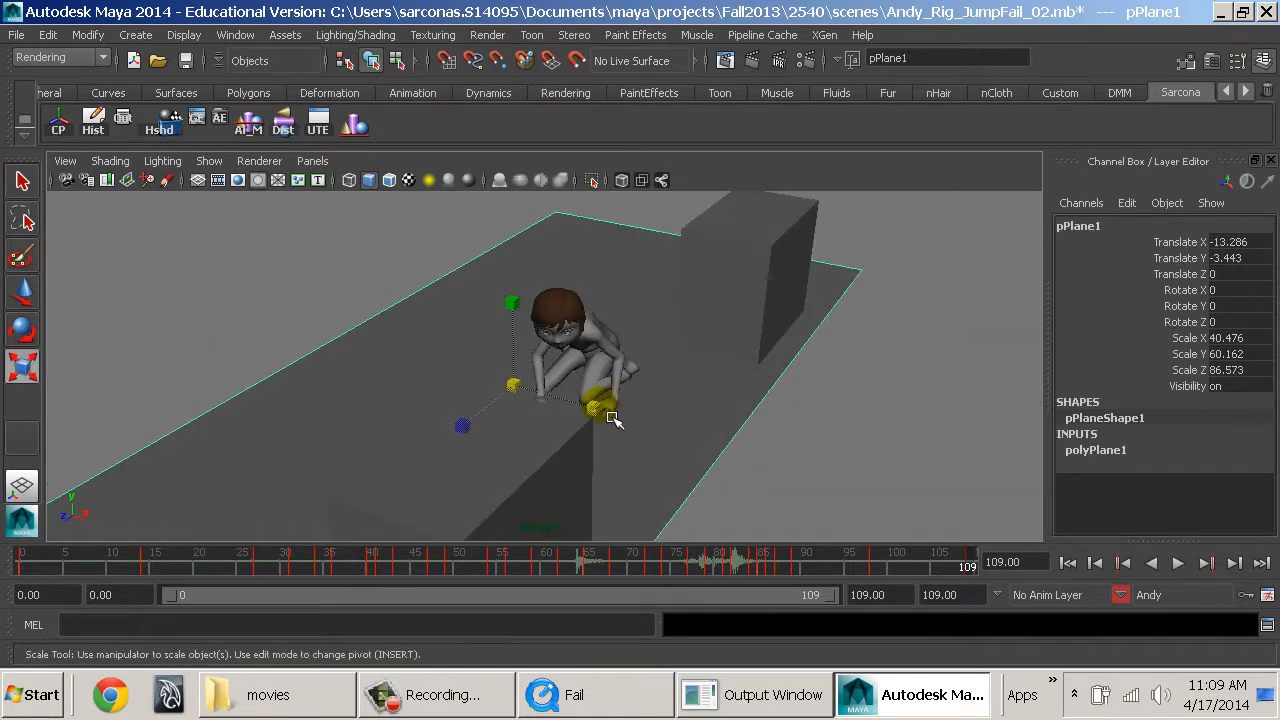
pyautogui.moveTo(604, 410); pyautogui.dragTo(640, 420)
pyautogui.keyDown('alt'); pyautogui.moveTo(817, 451); pyautogui.dragTo(502, 435); pyautogui.keyUp('alt')
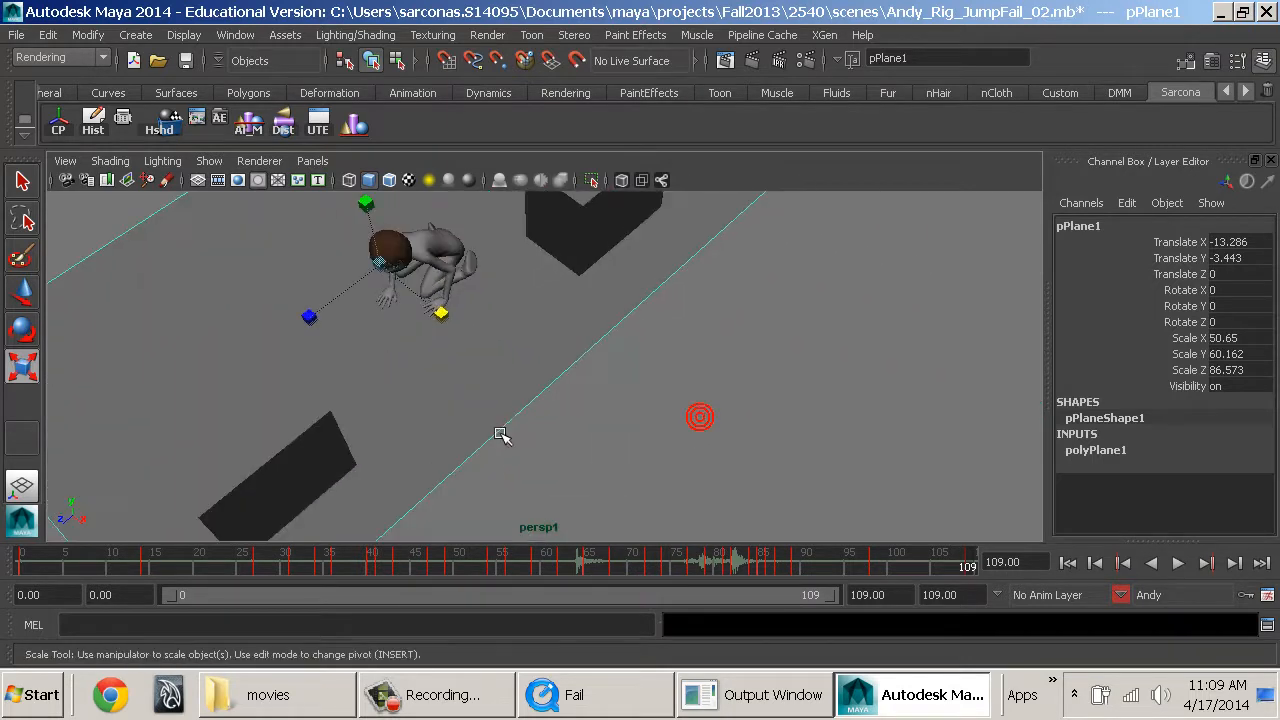
# Play back the animation from above in the persp1 view and stop it at frame 60.
pyautogui.keyDown('alt'); pyautogui.moveTo(577, 417); pyautogui.dragTo(665, 462, button='middle'); pyautogui.keyUp('alt')
pyautogui.hotkey('alt', 'v')
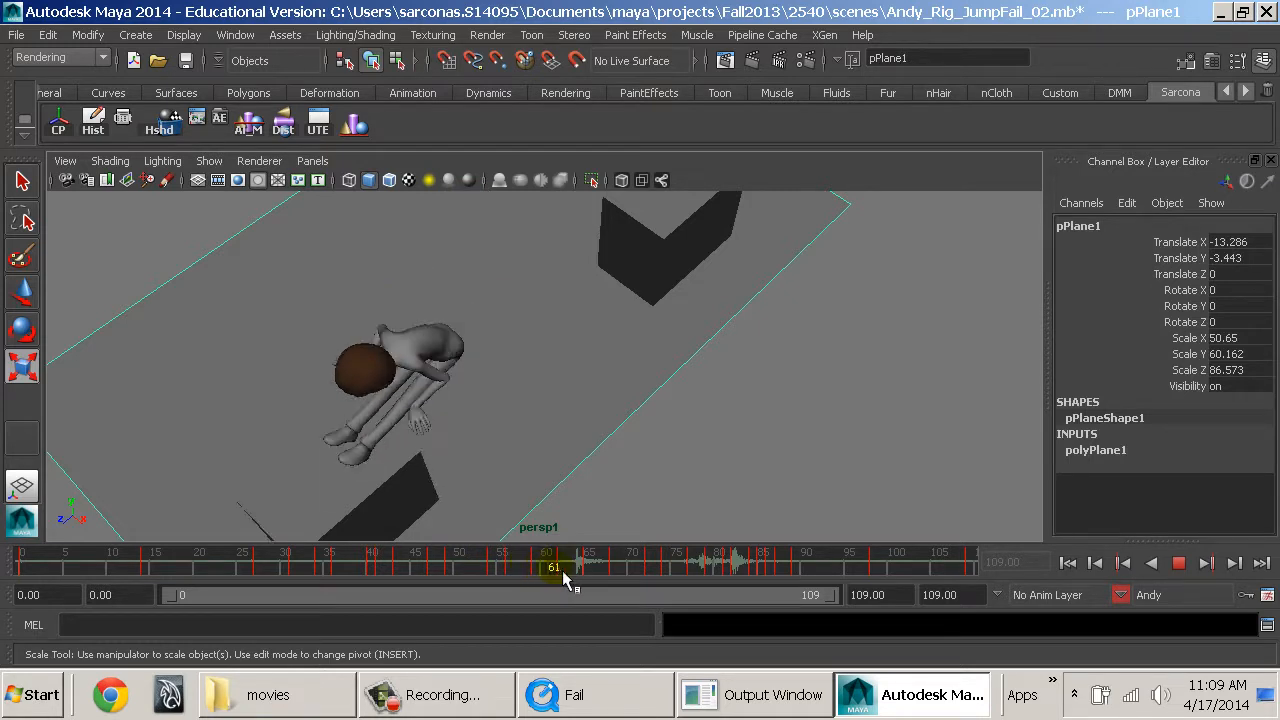
pyautogui.hotkey('alt', 'v')
# Set the active character set to None.
pyautogui.click(1122, 603)
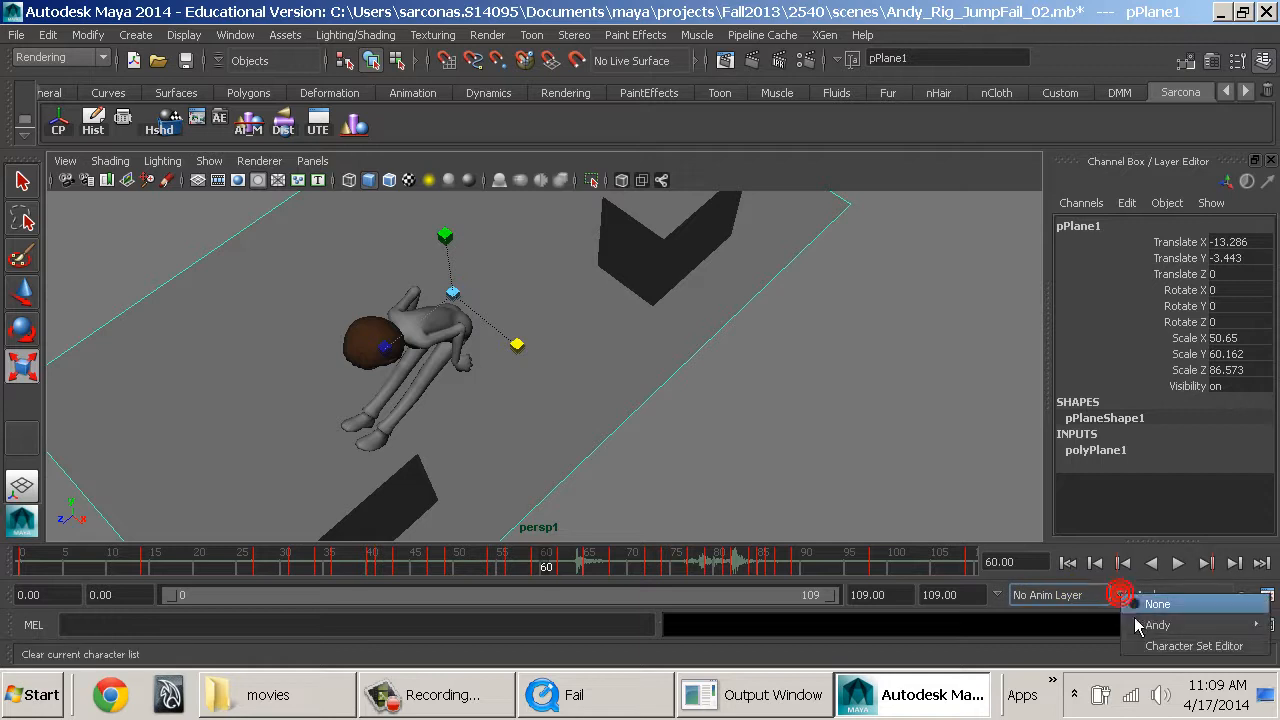
pyautogui.click(1128, 602)
# Select the landing box pCube2 and duplicate it at frame 60.
pyautogui.keyDown('alt'); pyautogui.moveTo(631, 430); pyautogui.dragTo(689, 410, button='middle'); pyautogui.keyUp('alt')
pyautogui.click(487, 463)
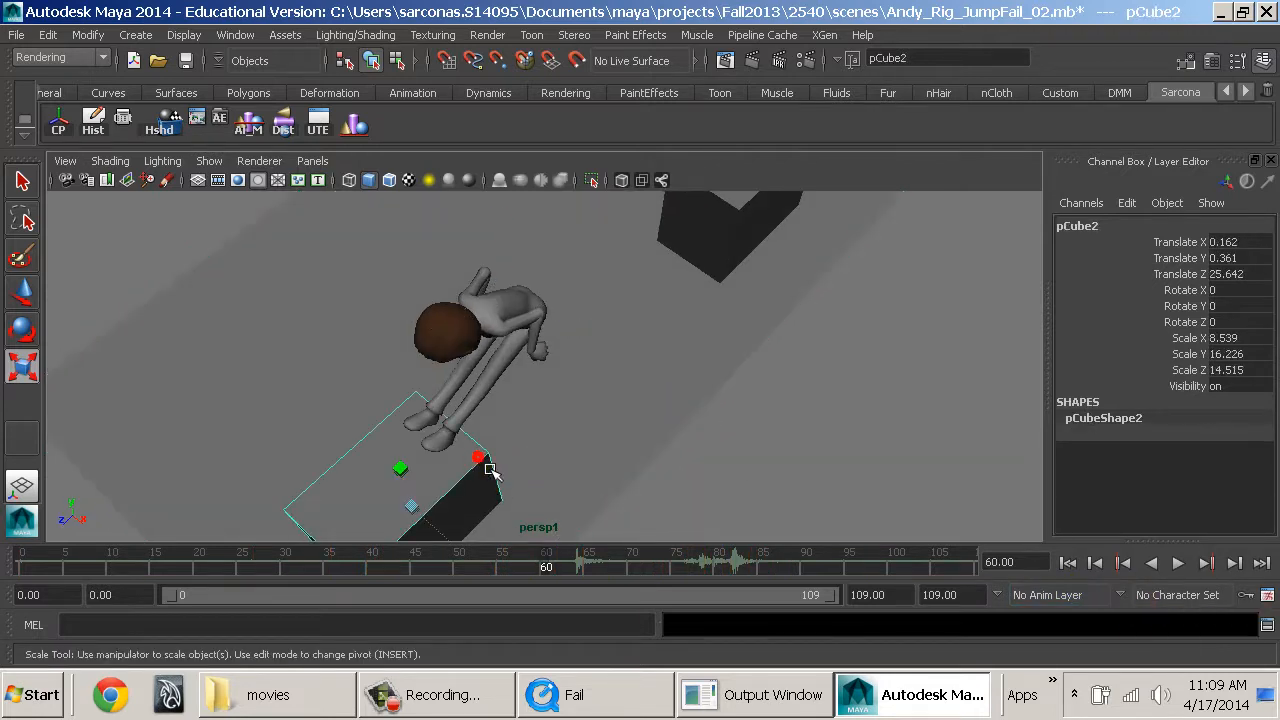
pyautogui.keyDown('alt'); pyautogui.moveTo(484, 472); pyautogui.dragTo(357, 397); pyautogui.keyUp('alt')
pyautogui.keyDown('alt'); pyautogui.moveTo(357, 397); pyautogui.dragTo(516, 488, button='middle'); pyautogui.keyUp('alt')
pyautogui.keyDown('alt'); pyautogui.moveTo(516, 488); pyautogui.dragTo(590, 431); pyautogui.keyUp('alt')
pyautogui.keyDown('alt'); pyautogui.moveTo(590, 431); pyautogui.dragTo(587, 448, button='middle'); pyautogui.keyUp('alt')
pyautogui.keyDown('alt'); pyautogui.moveTo(587, 448); pyautogui.dragTo(590, 442, button='right'); pyautogui.keyUp('alt')
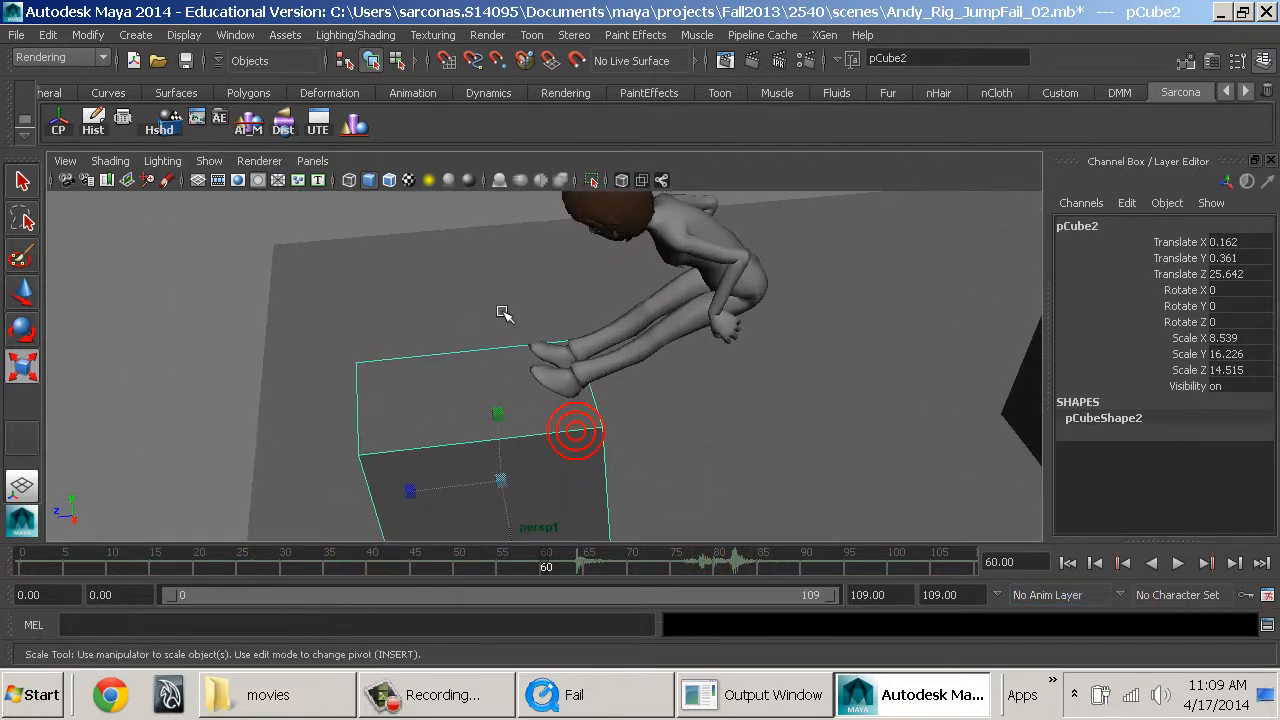
pyautogui.click(148, 37)
pyautogui.moveTo(177, 87)
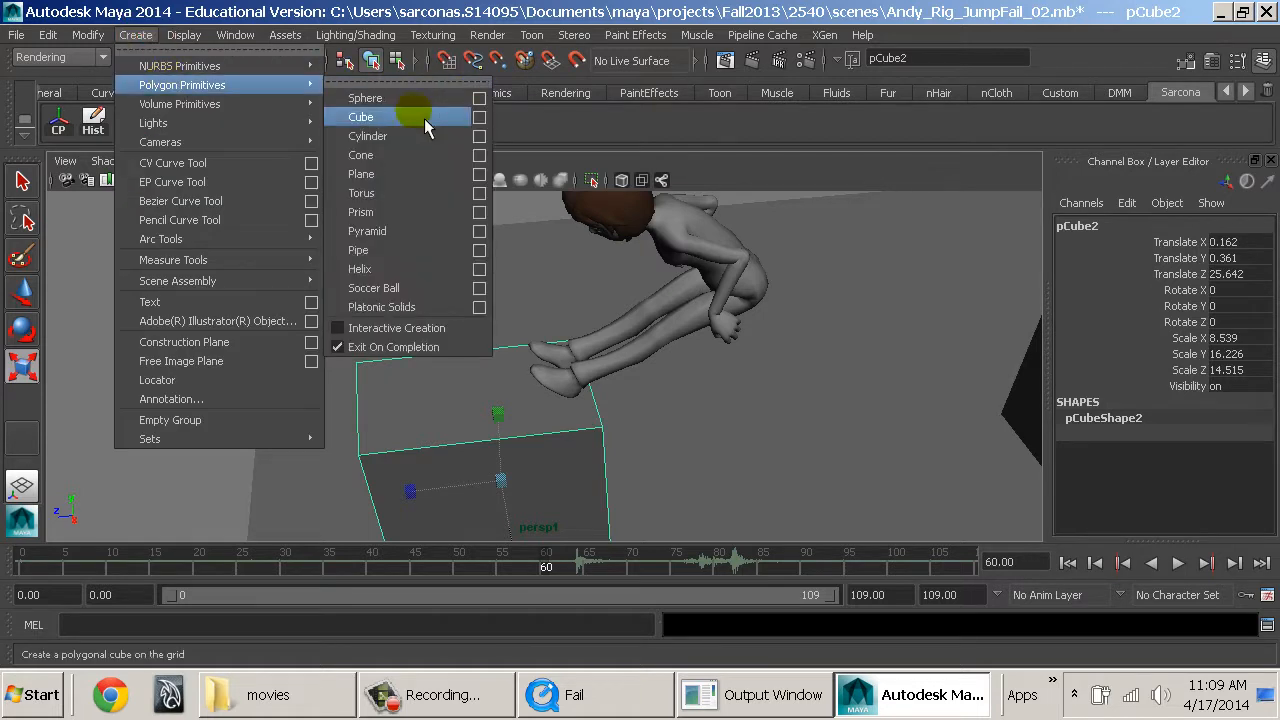
pyautogui.click(560, 436)
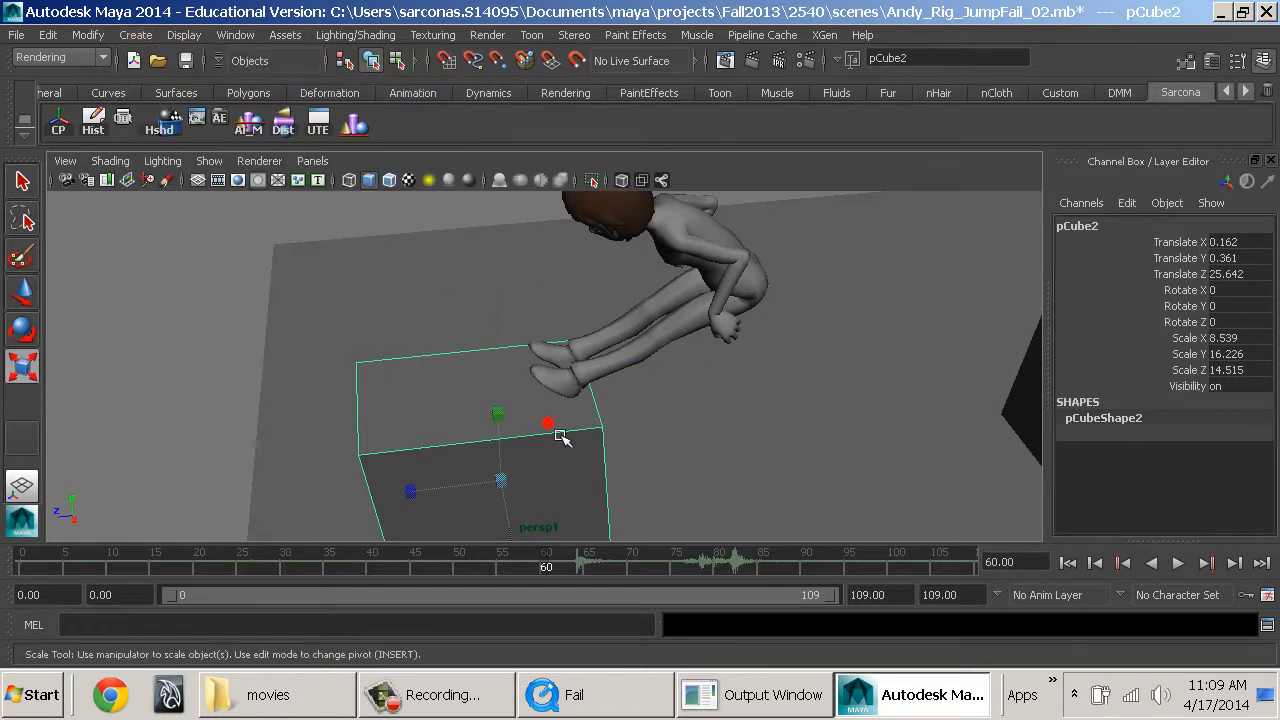
# Duplicate the landing box pCube2 at frame 0 and remove the original box.
pyautogui.click(1067, 563)
pyautogui.click(616, 434)
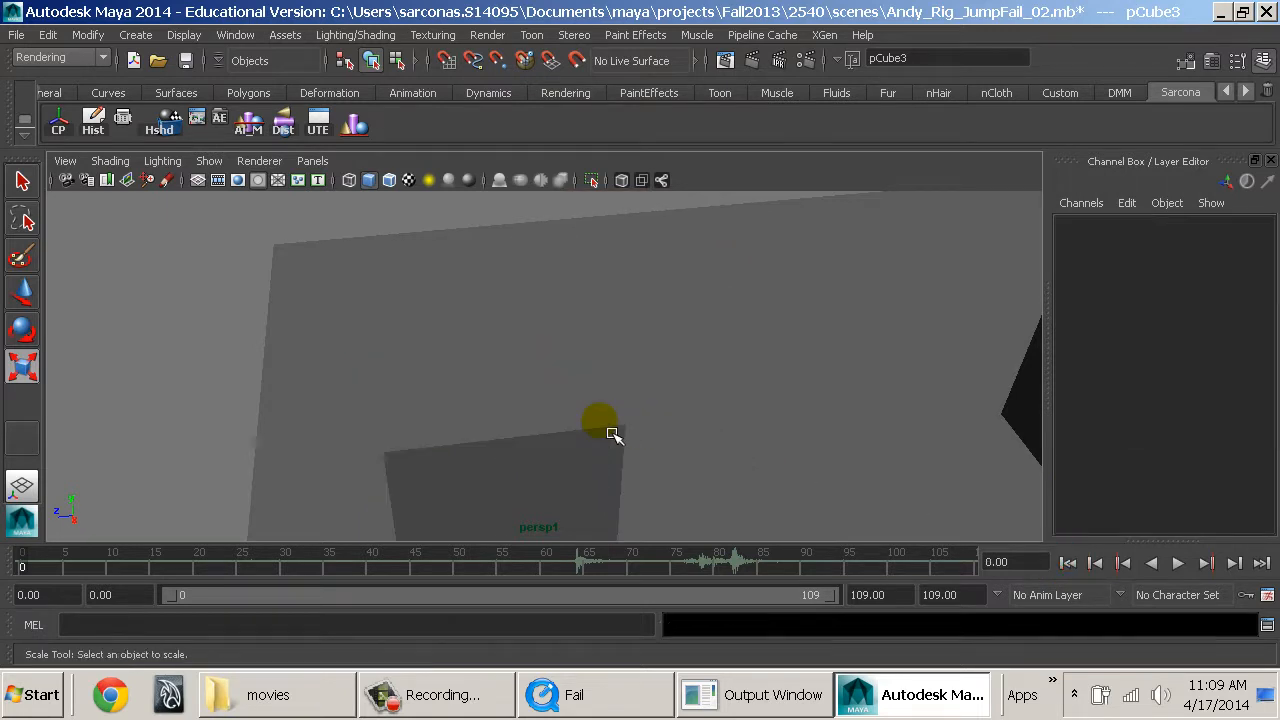
pyautogui.click(578, 390)
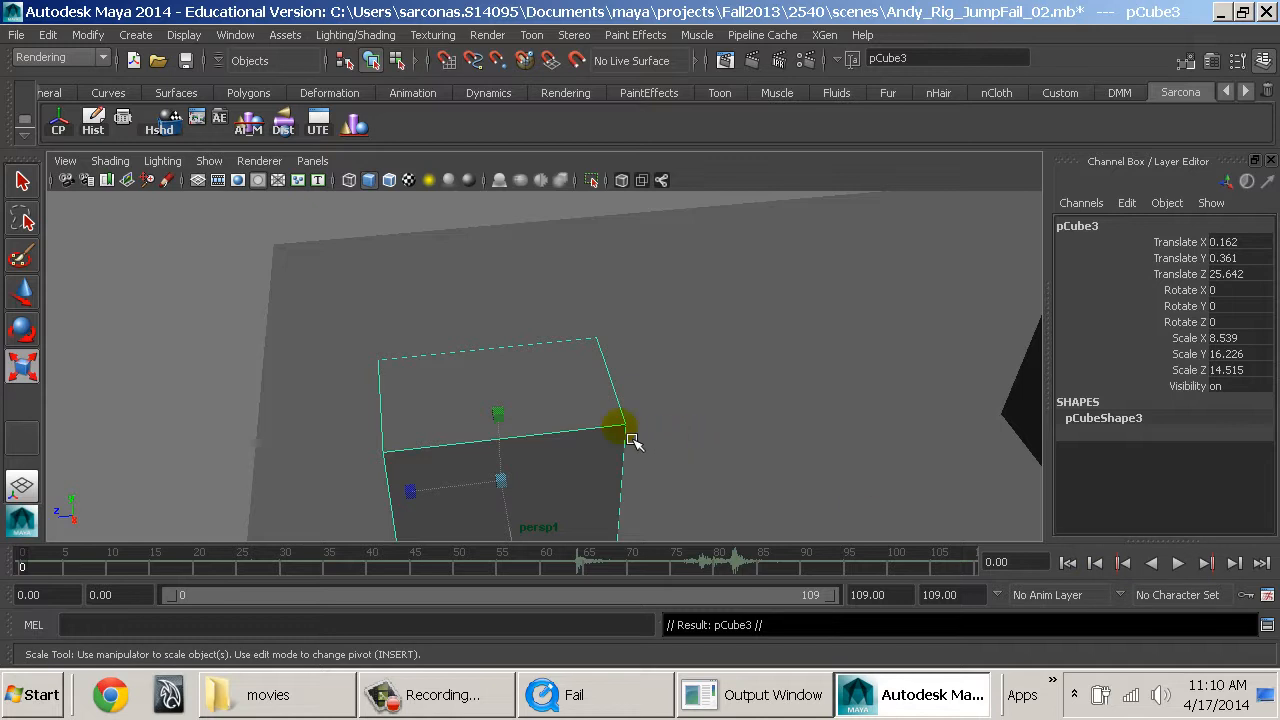
pyautogui.press('4')
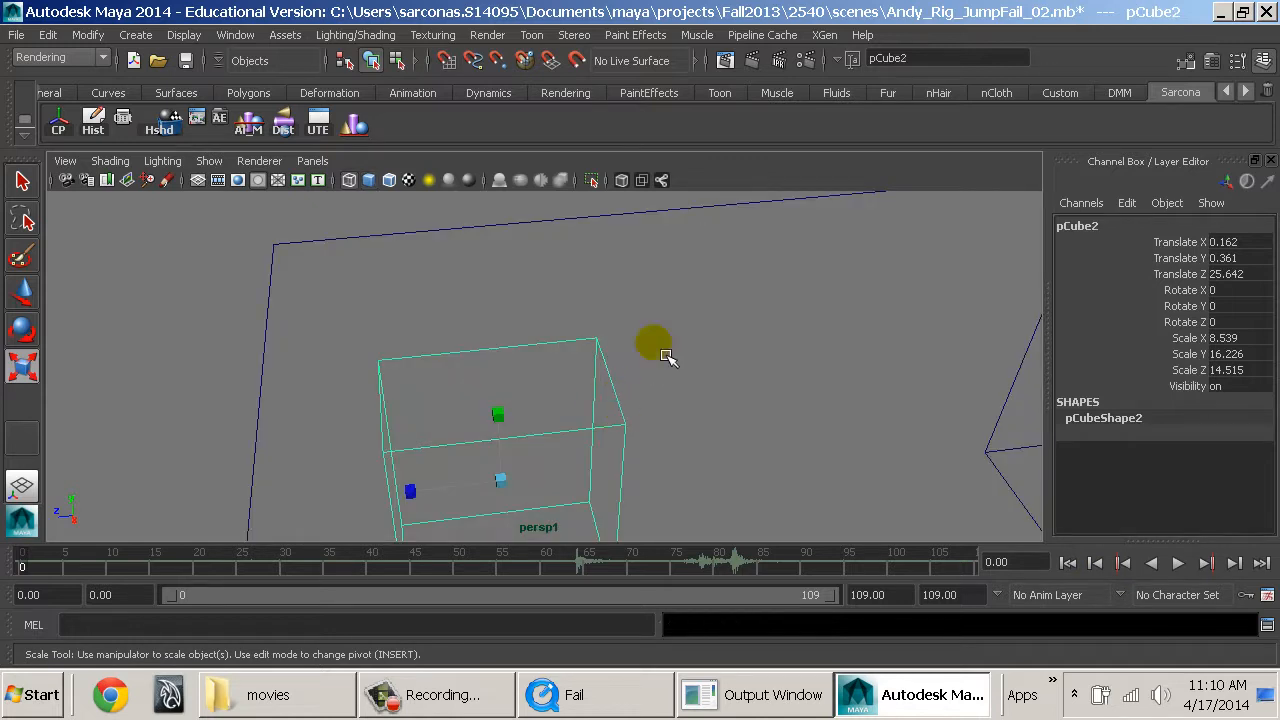
pyautogui.click(632, 364)
# Delete the bottom face and two adjoining side faces of the duplicated box pCube3.
pyautogui.click(601, 357)
pyautogui.moveTo(601, 357); pyautogui.dragTo(603, 260, button='right')
pyautogui.click(522, 377)
pyautogui.keyDown('alt'); pyautogui.moveTo(612, 427); pyautogui.dragTo(741, 387); pyautogui.keyUp('alt')
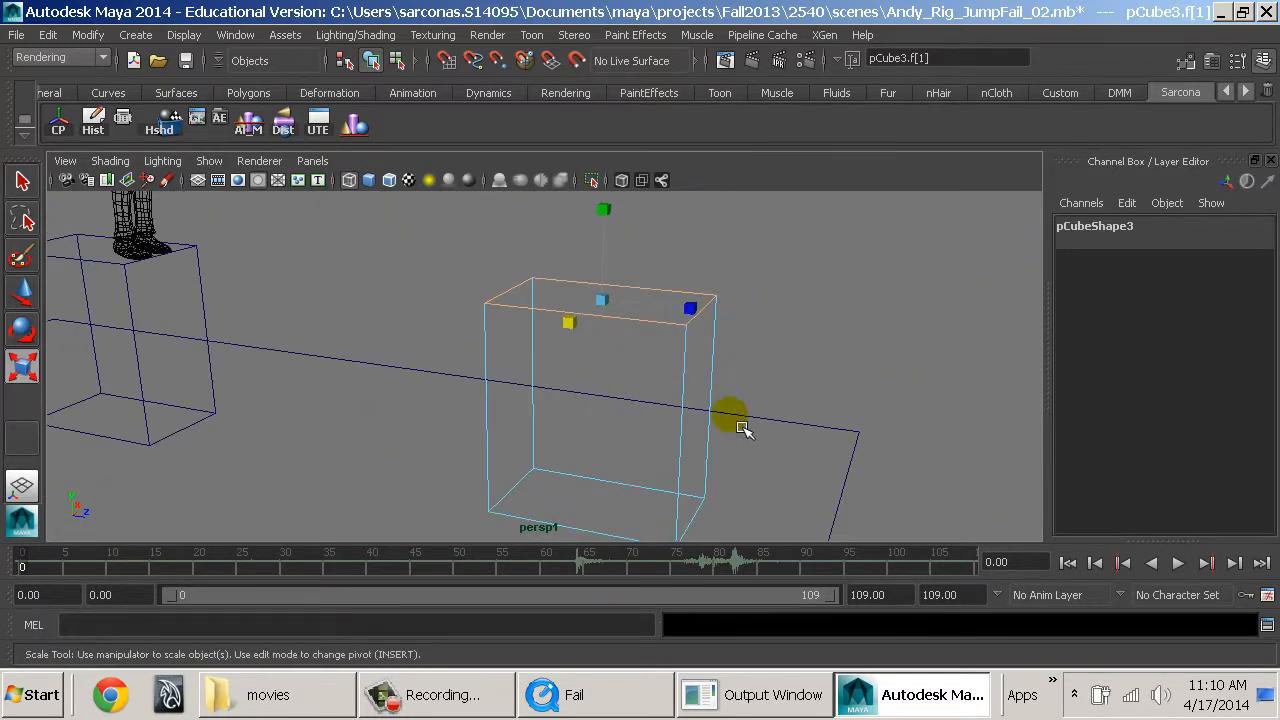
pyautogui.click(657, 458)
pyautogui.click(692, 463)
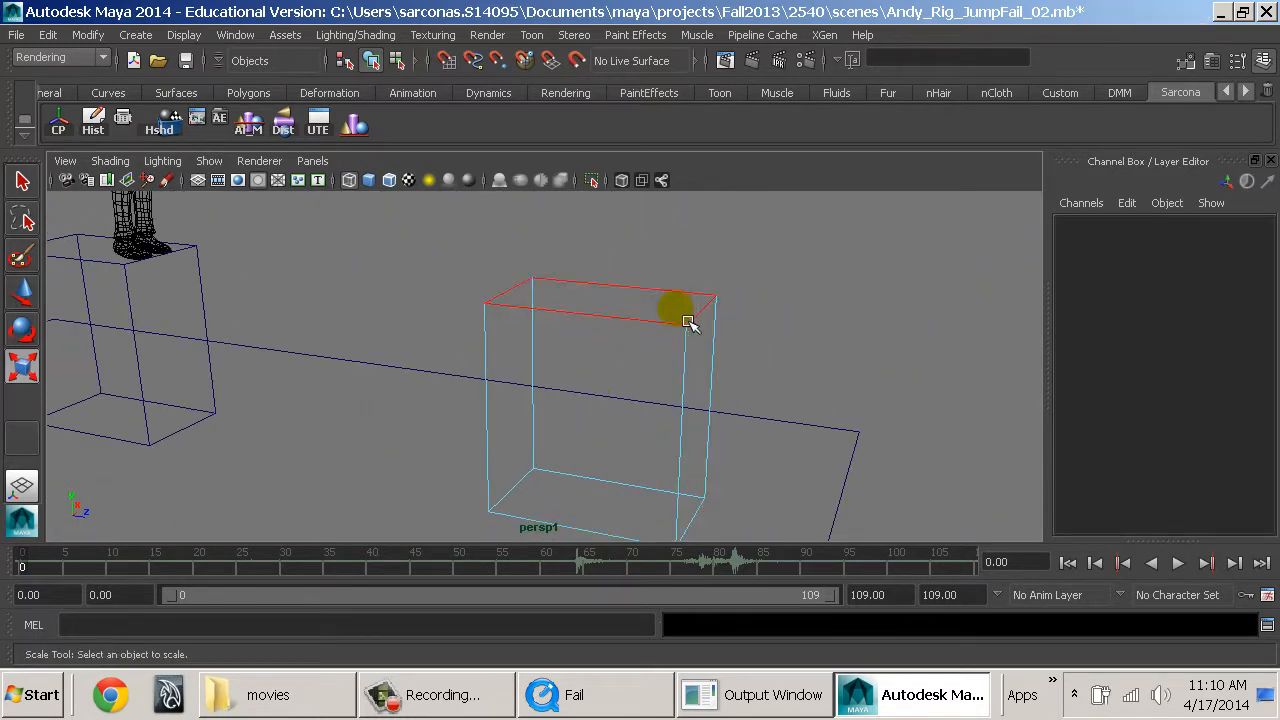
pyautogui.click(697, 379)
pyautogui.click(597, 506)
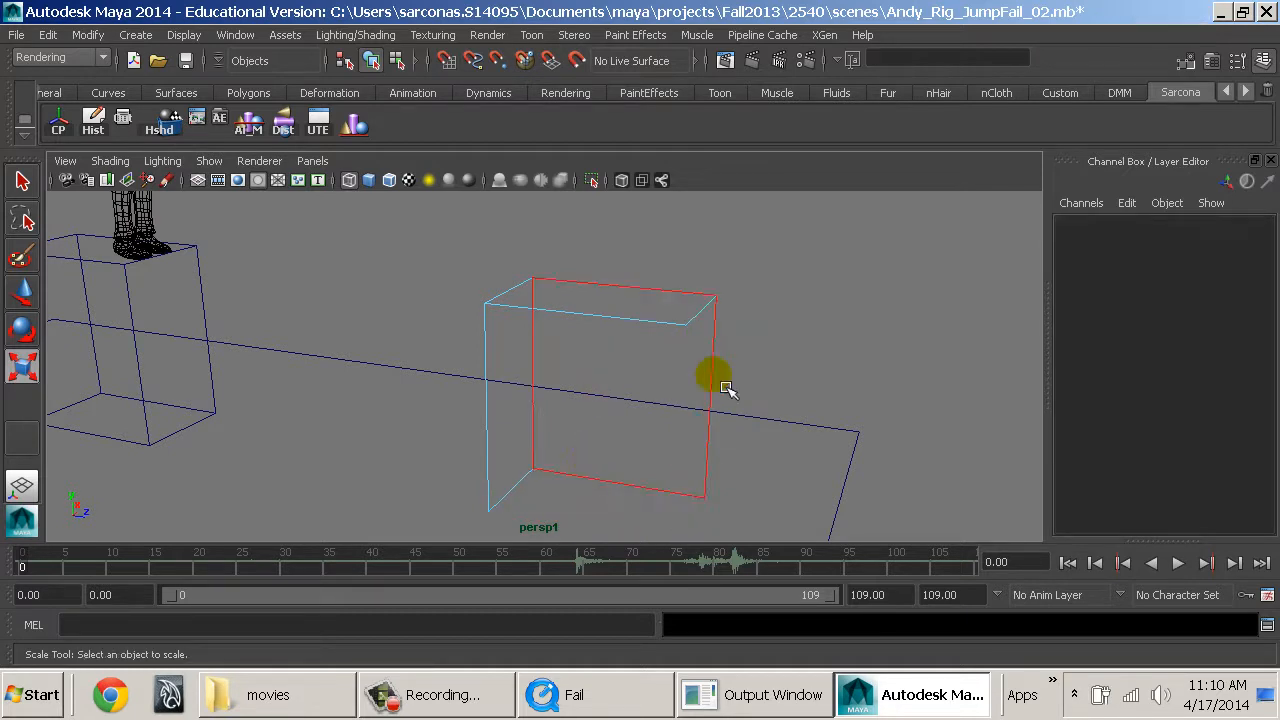
# Display the scene shaded and extrude all remaining faces of pCube3.
pyautogui.keyDown('alt'); pyautogui.moveTo(758, 437); pyautogui.dragTo(505, 446); pyautogui.keyUp('alt')
pyautogui.press('5')
pyautogui.keyDown('alt'); pyautogui.moveTo(602, 407); pyautogui.dragTo(351, 412); pyautogui.keyUp('alt')
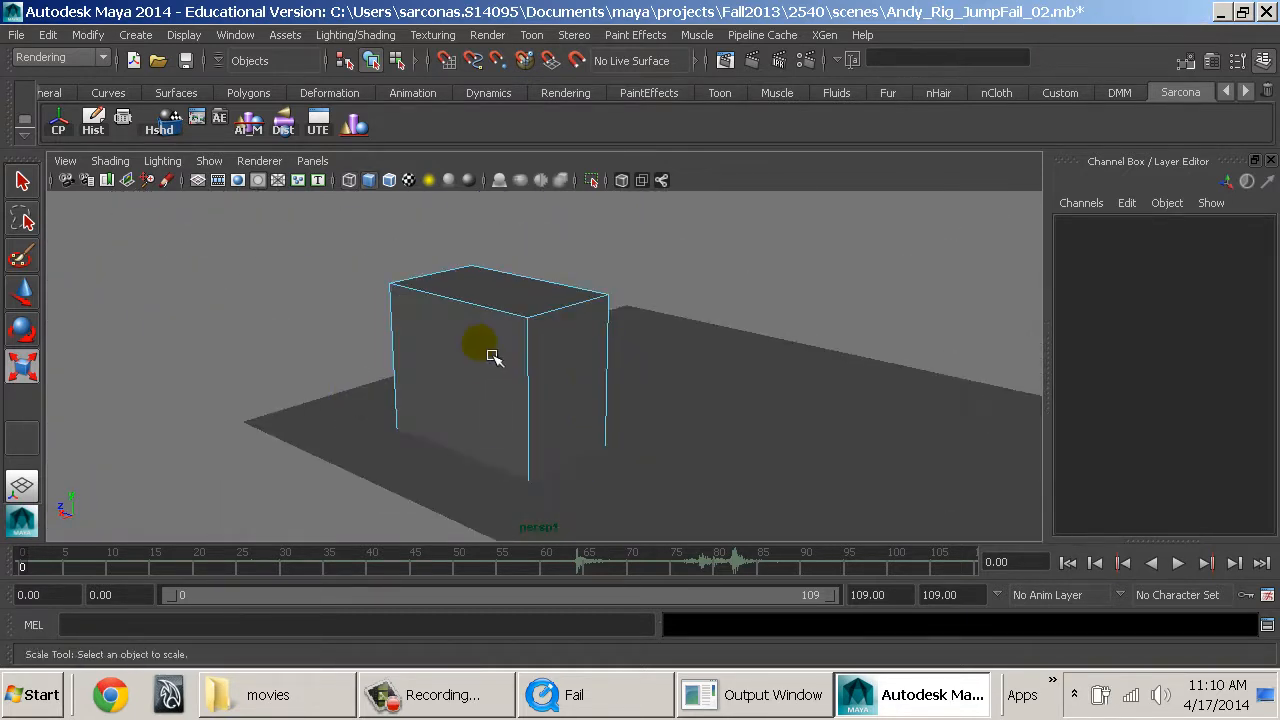
pyautogui.moveTo(471, 323); pyautogui.dragTo(542, 283, button='right')
pyautogui.press('space')
pyautogui.click(498, 304)
pyautogui.click(426, 387)
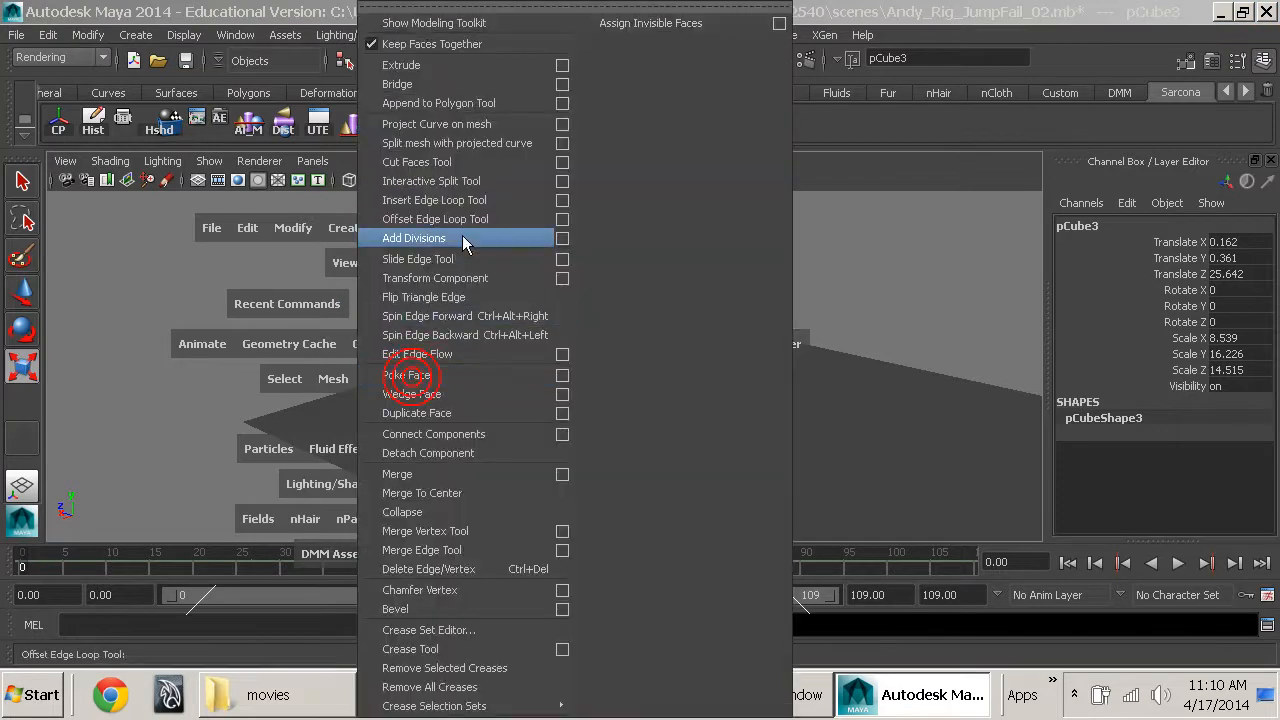
pyautogui.click(490, 71)
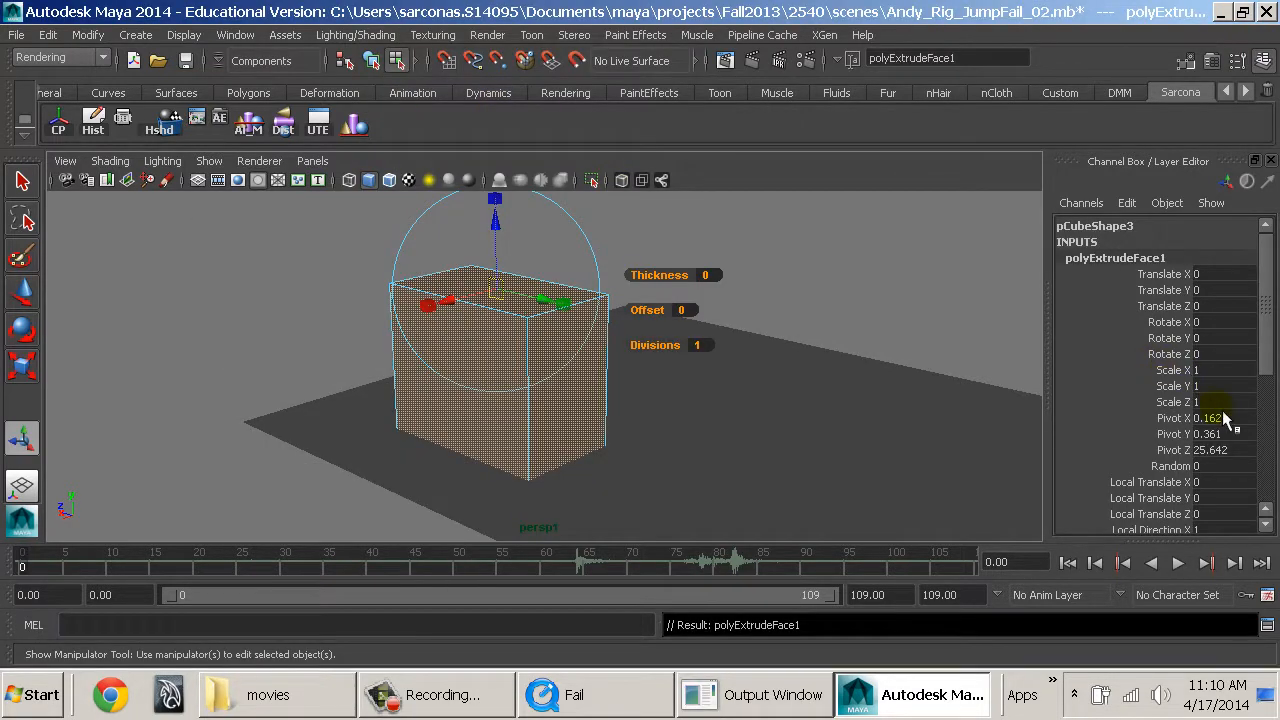
# Set the extrusion's Offset to 1 with Keep Faces Together off, and delete the inset faces so only a table-like frame remains.
pyautogui.scroll(-3, 1166, 362)
pyautogui.click(687, 308)
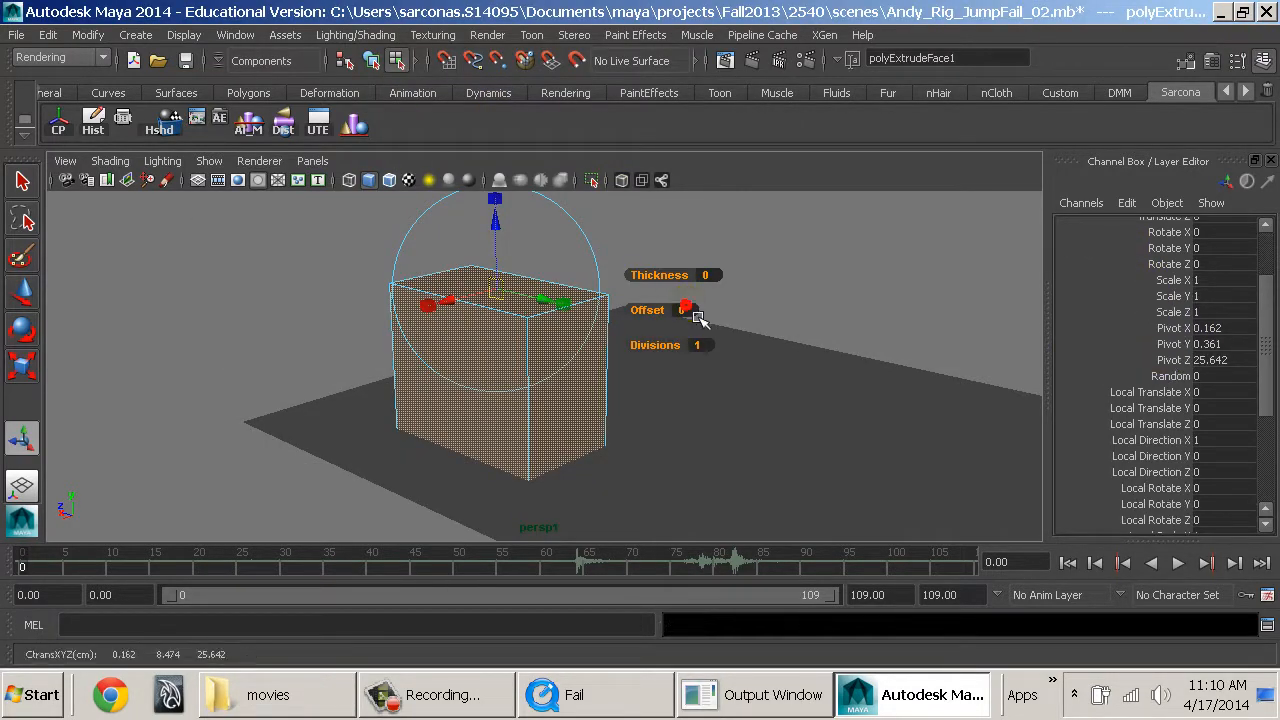
pyautogui.write('1')
pyautogui.press('Return')
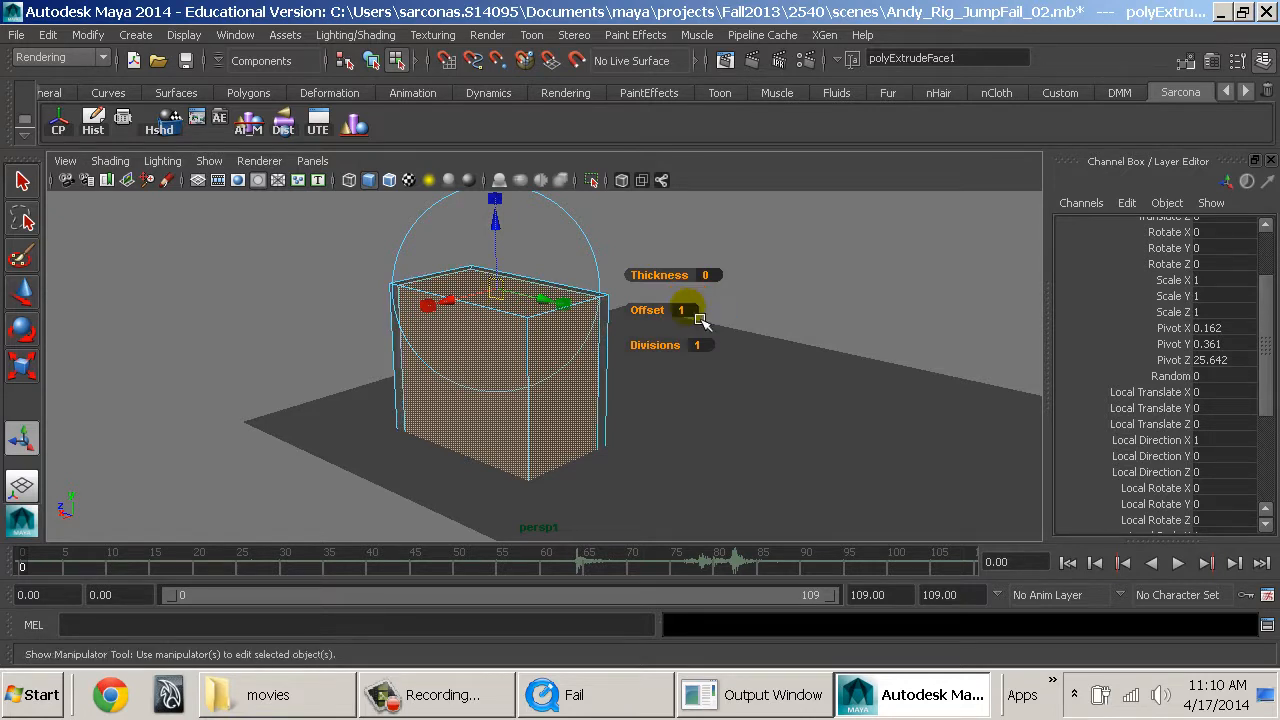
pyautogui.scroll(-6, 1216, 466)
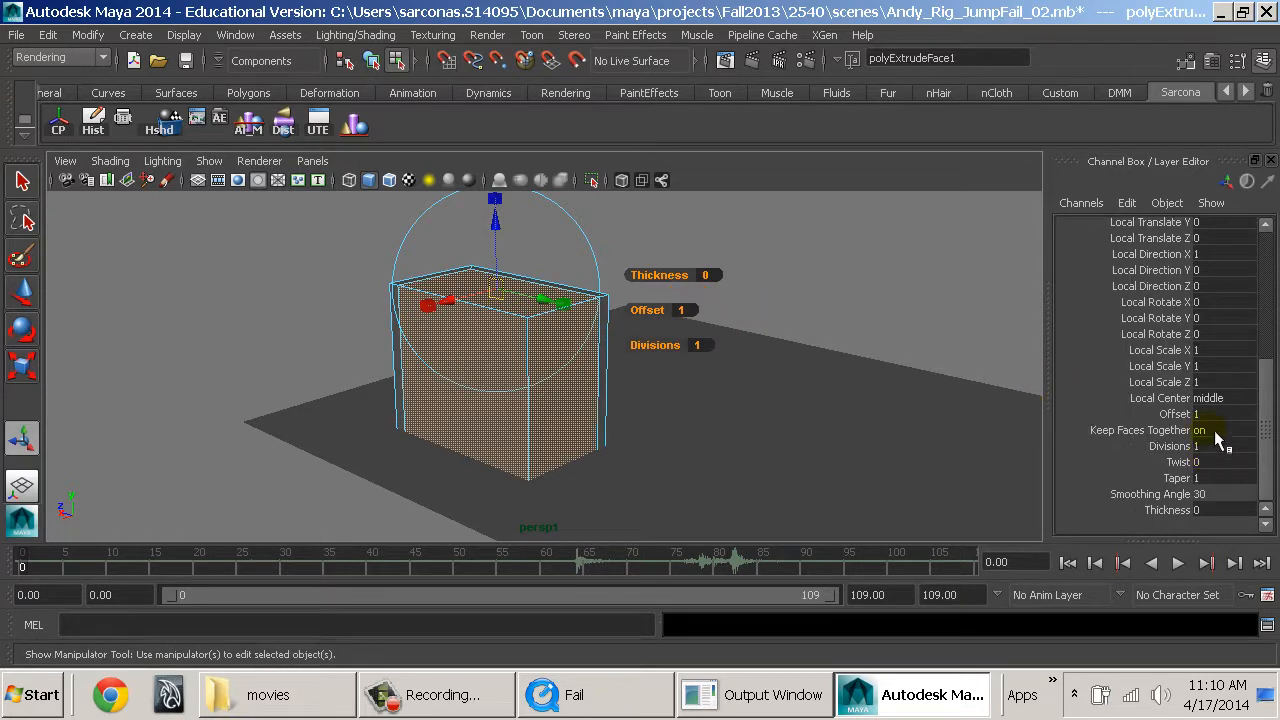
pyautogui.click(1205, 429)
pyautogui.keyDown('alt'); pyautogui.moveTo(630, 373); pyautogui.dragTo(752, 452, button='right'); pyautogui.keyUp('alt')
pyautogui.press('Delete')
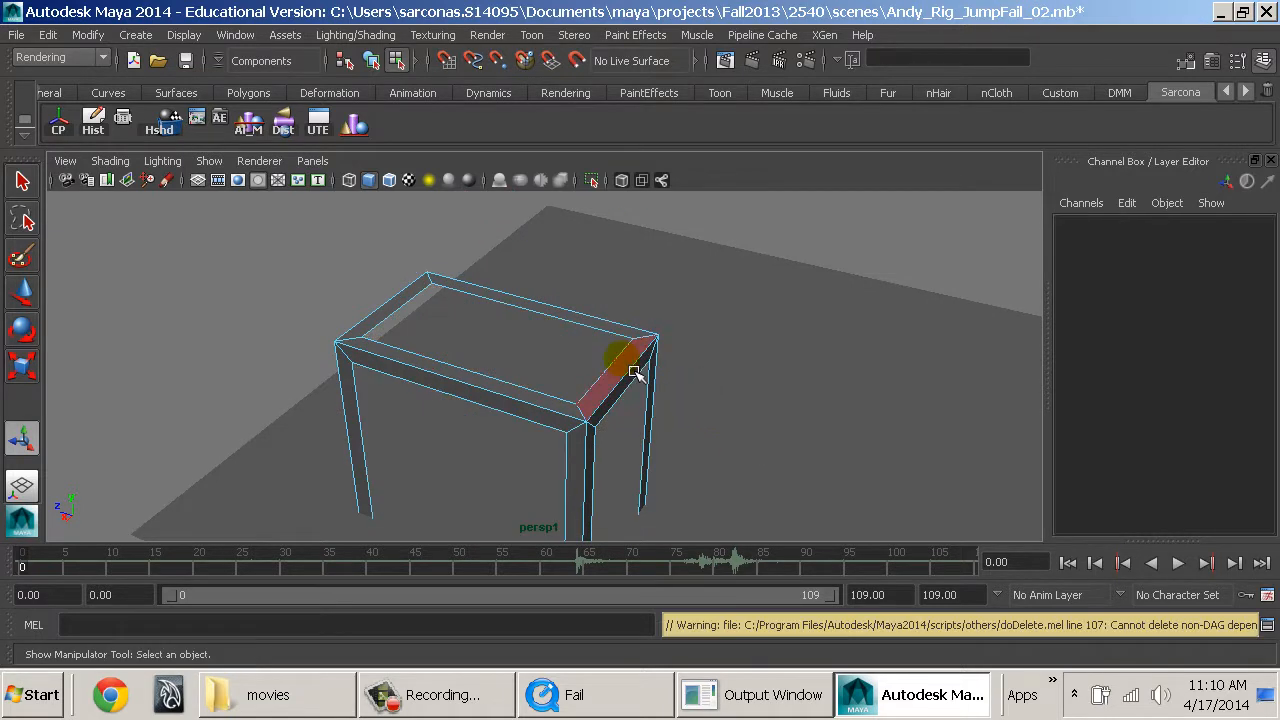
# Extrude the whole table frame inward by a Local Translate Z of about -0.829 to give it thickness.
pyautogui.press('F8')
pyautogui.click(648, 354)
pyautogui.press('space')
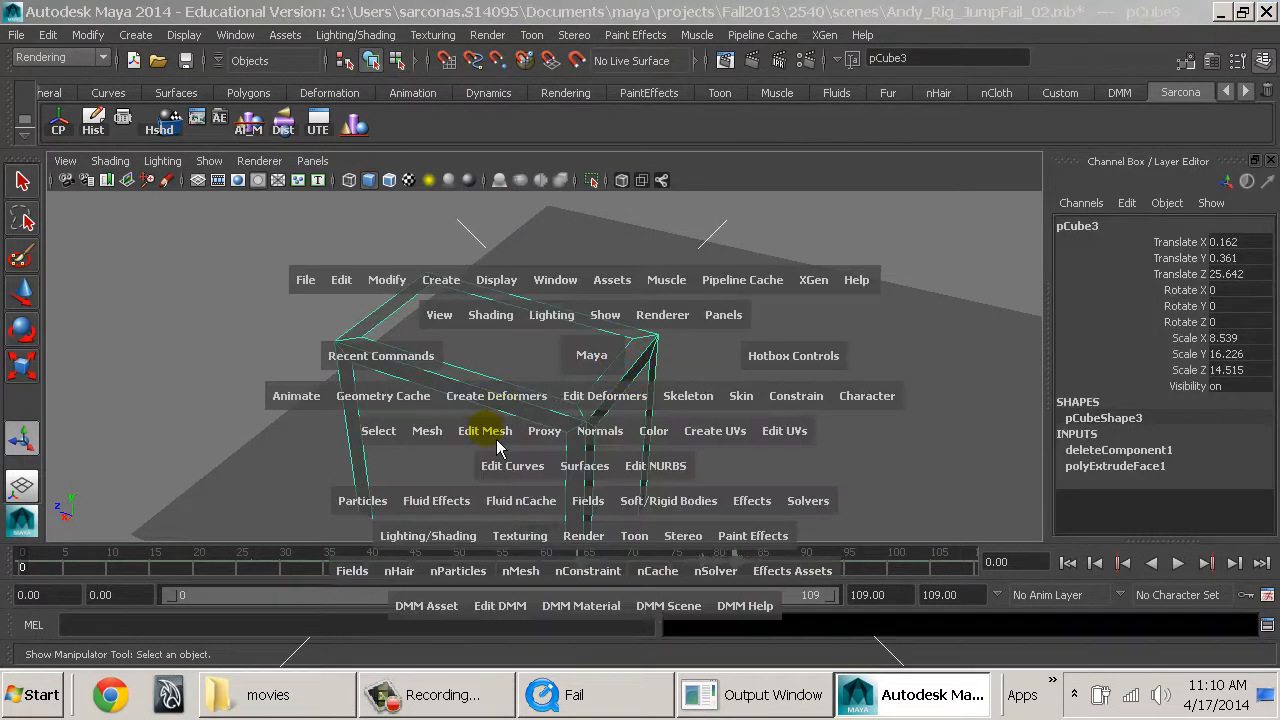
pyautogui.click(485, 430)
pyautogui.click(500, 65)
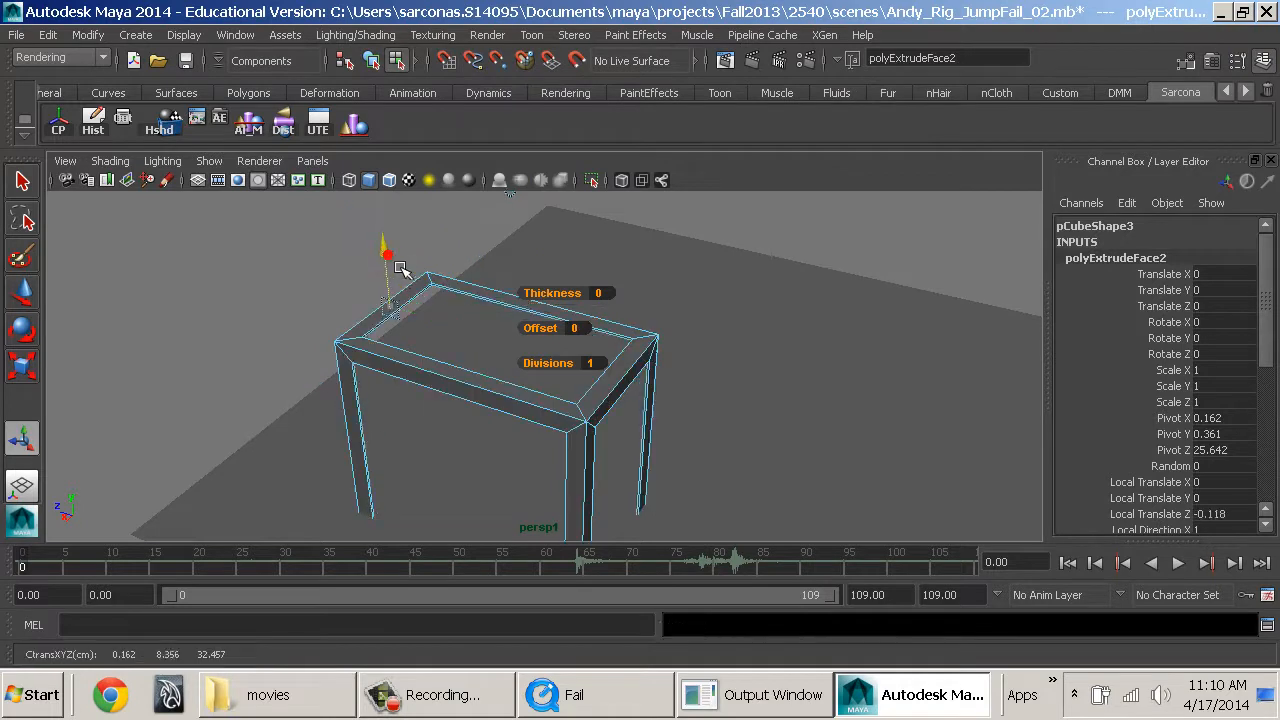
pyautogui.moveTo(400, 277); pyautogui.dragTo(401, 282)
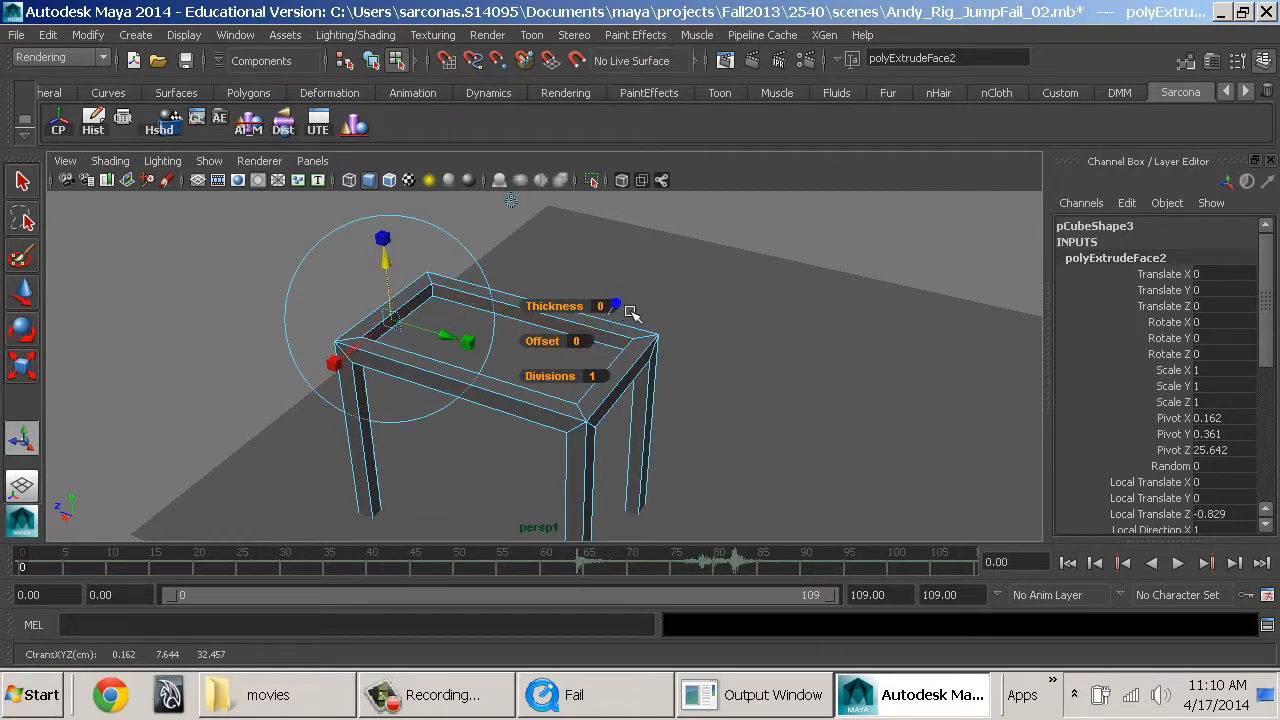
pyautogui.press('F8')
# In the front view, snap the table frame's misplaced inner corner vertices into line with the neighbouring inner edges.
pyautogui.keyDown('alt'); pyautogui.moveTo(606, 309); pyautogui.dragTo(872, 350); pyautogui.keyUp('alt')
pyautogui.keyDown('alt'); pyautogui.moveTo(774, 363); pyautogui.dragTo(740, 340); pyautogui.keyUp('alt')
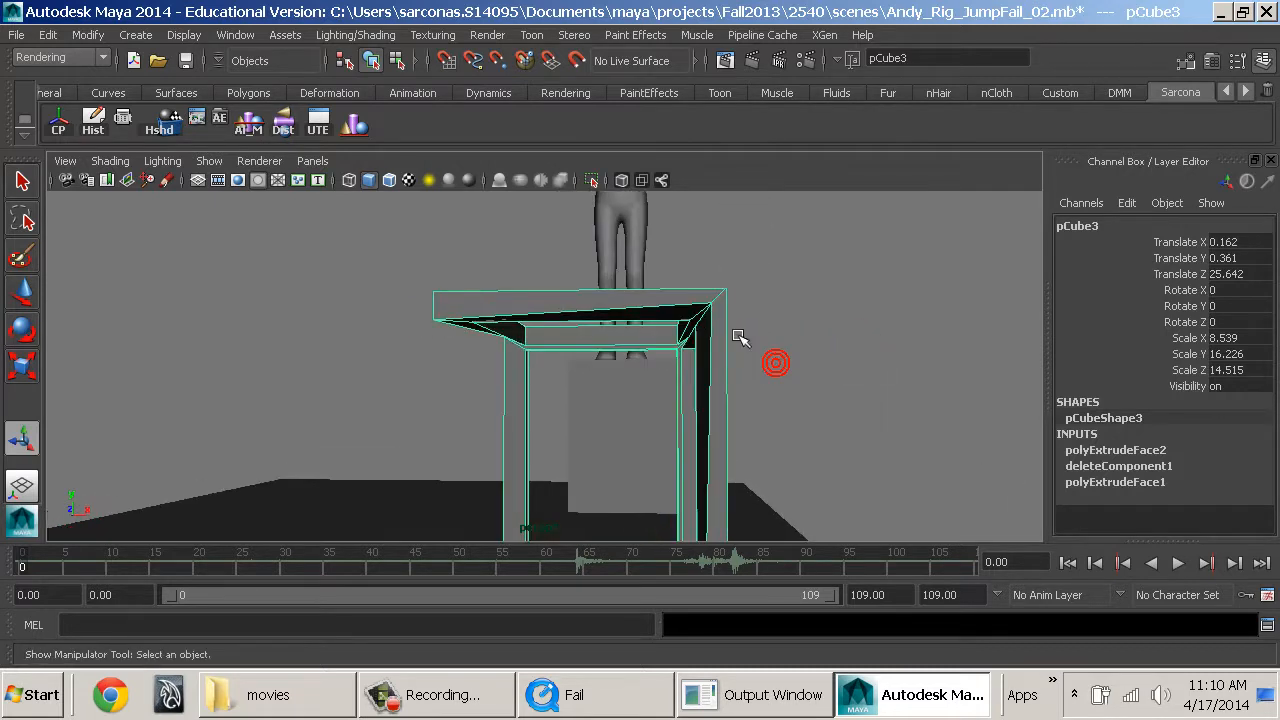
pyautogui.rightClick(706, 291)
pyautogui.click(614, 222)
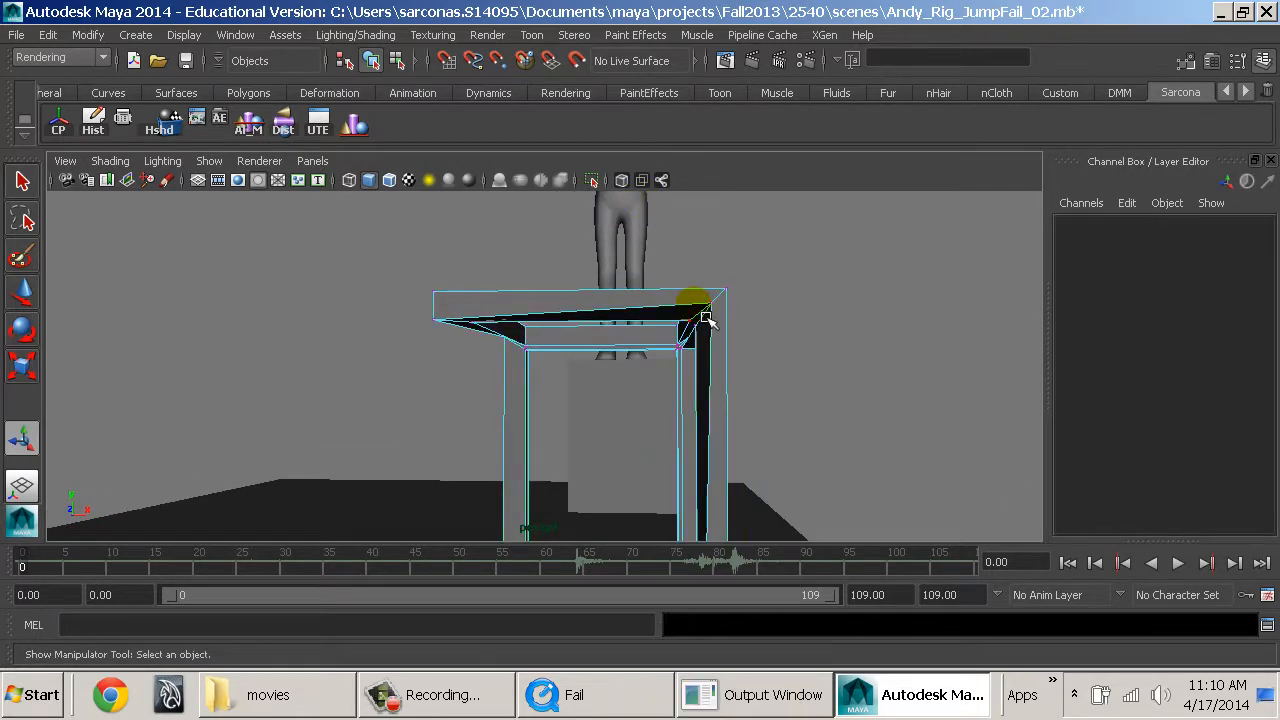
pyautogui.press('space')
pyautogui.moveTo(711, 303); pyautogui.dragTo(718, 345)
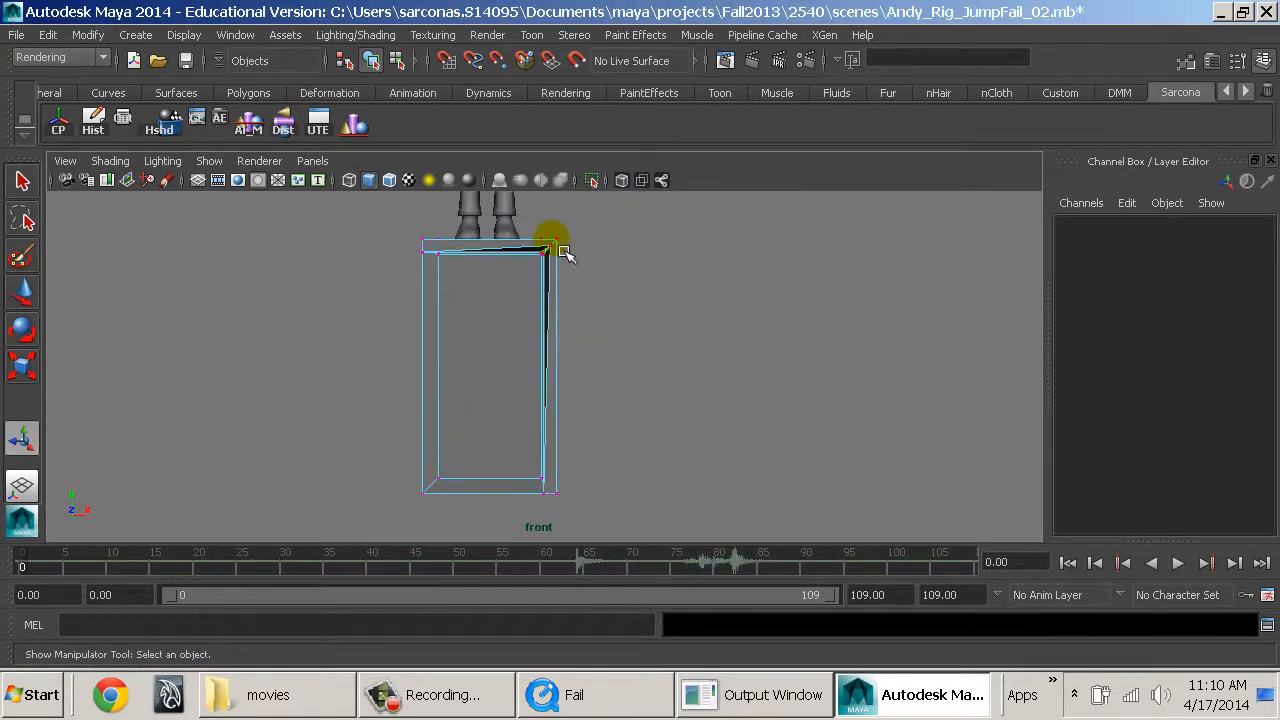
pyautogui.keyDown('alt'); pyautogui.moveTo(552, 254); pyautogui.dragTo(503, 280, button='right'); pyautogui.keyUp('alt')
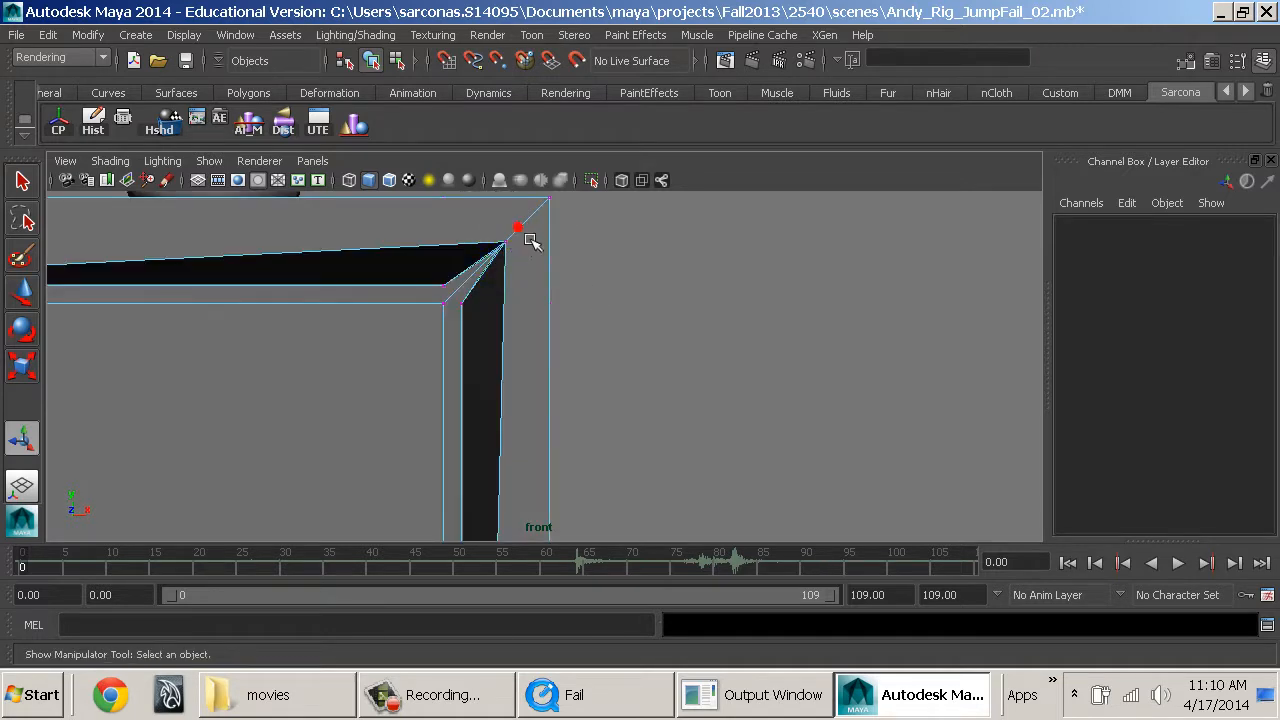
pyautogui.press('w')
pyautogui.moveTo(518, 229); pyautogui.dragTo(481, 225)
pyautogui.moveTo(462, 310); pyautogui.dragTo(462, 299, button='middle')
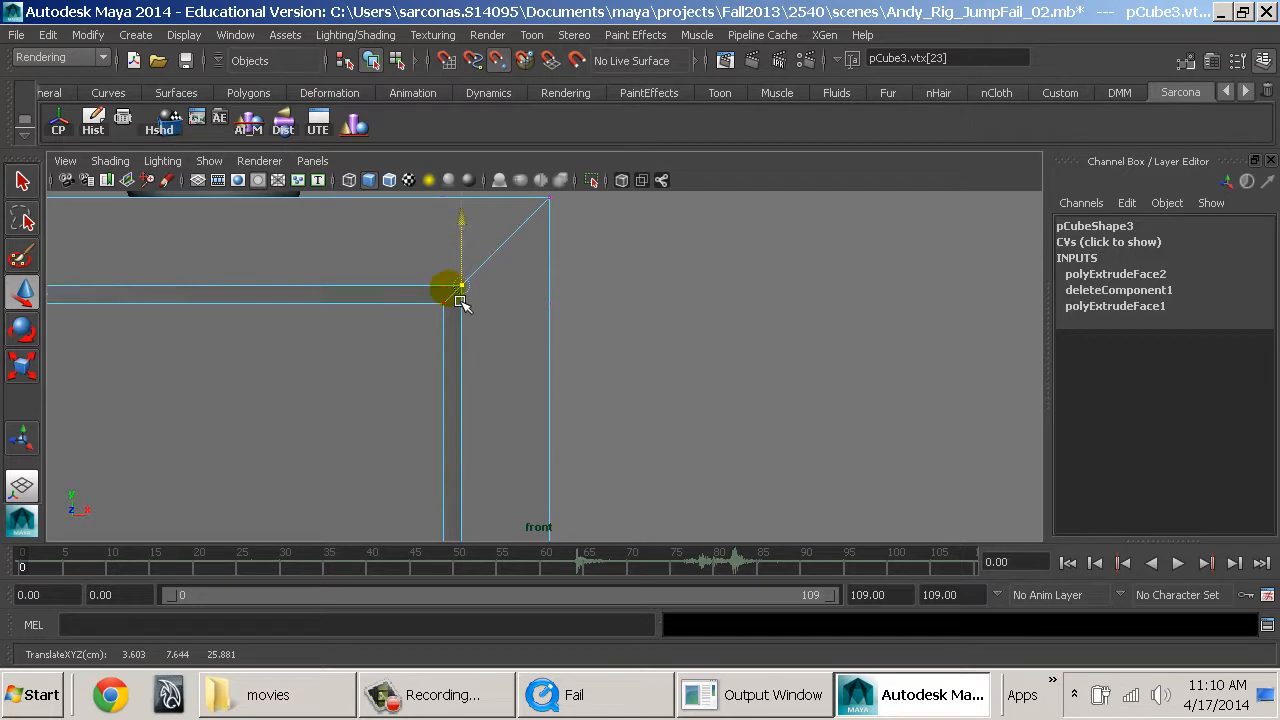
# Return to the persp camera view and leave vertex editing on the table frame.
pyautogui.press('space')
pyautogui.moveTo(461, 288); pyautogui.dragTo(460, 246)
pyautogui.keyDown('alt'); pyautogui.moveTo(540, 394); pyautogui.dragTo(534, 394); pyautogui.keyUp('alt')
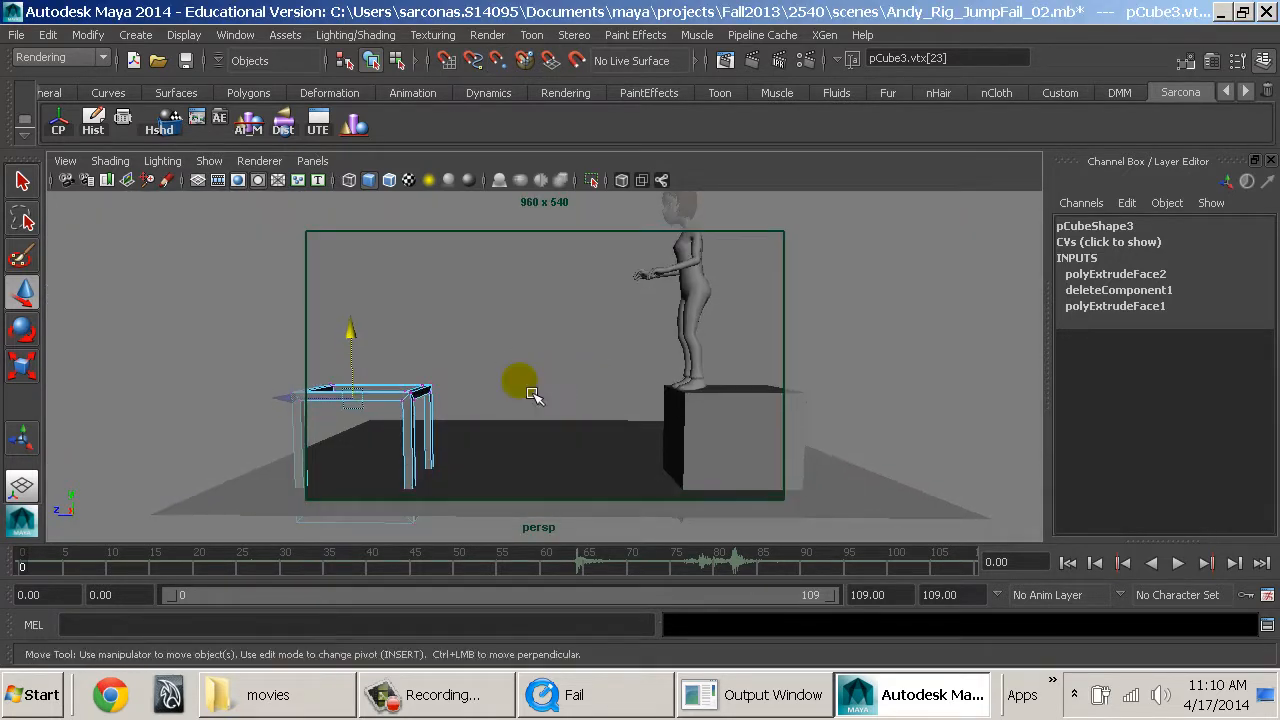
pyautogui.moveTo(408, 386); pyautogui.dragTo(474, 345, button='right')
pyautogui.moveTo(423, 374); pyautogui.dragTo(410, 389)
# Duplicate the table pCube3, move the copy onto the starting box at about Translate Z -21.451, and set its Rotate Y to 180.
pyautogui.click(760, 458)
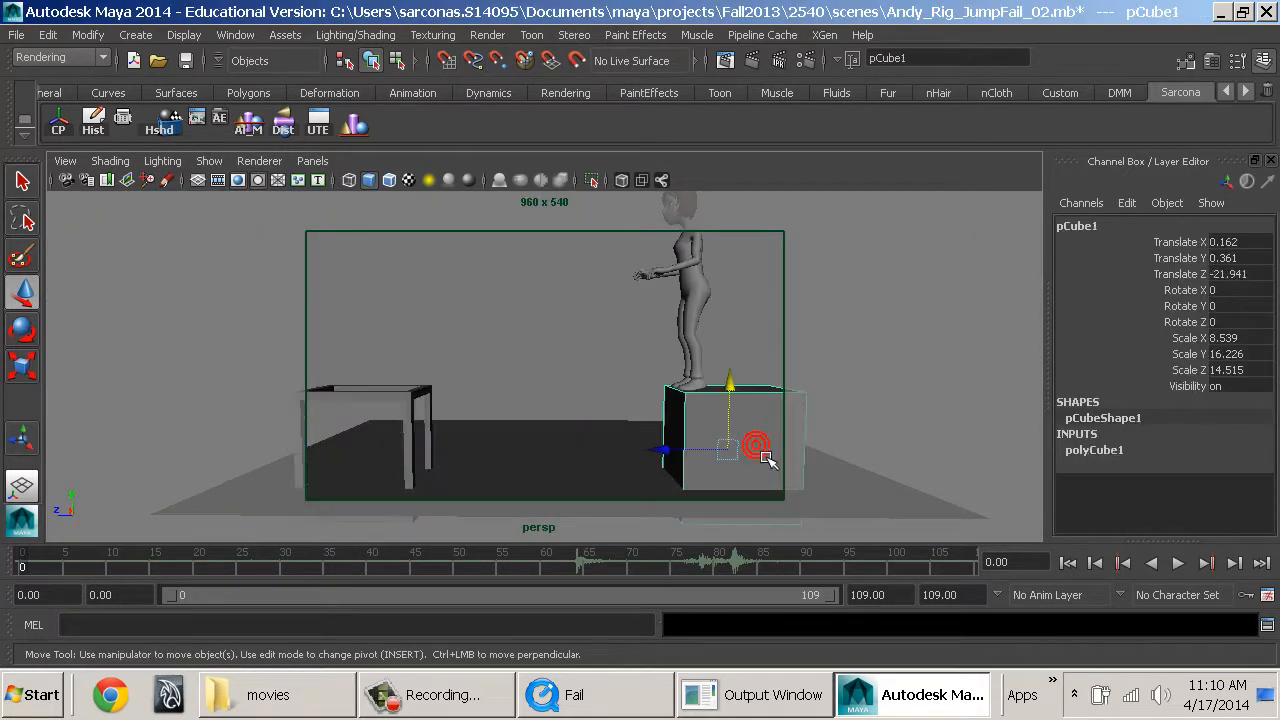
pyautogui.click(407, 398)
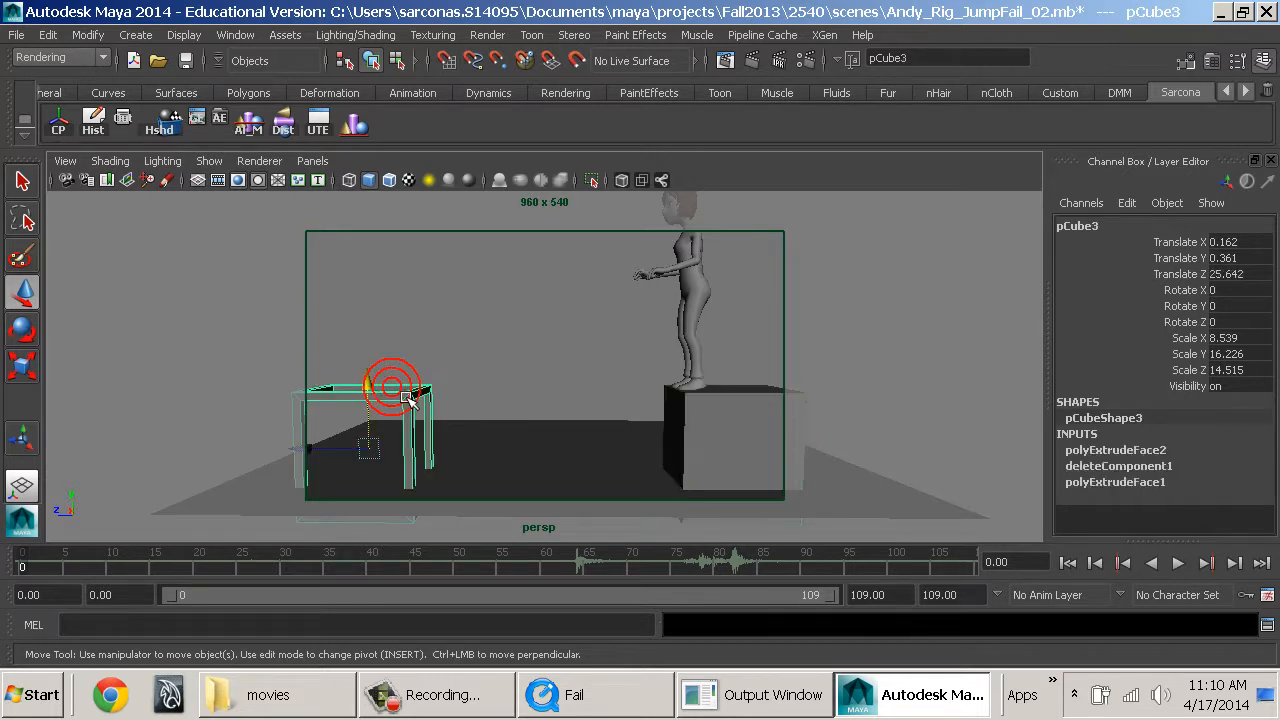
pyautogui.hotkey('ctrl', 'd')
pyautogui.moveTo(362, 443); pyautogui.dragTo(680, 451)
pyautogui.press('e')
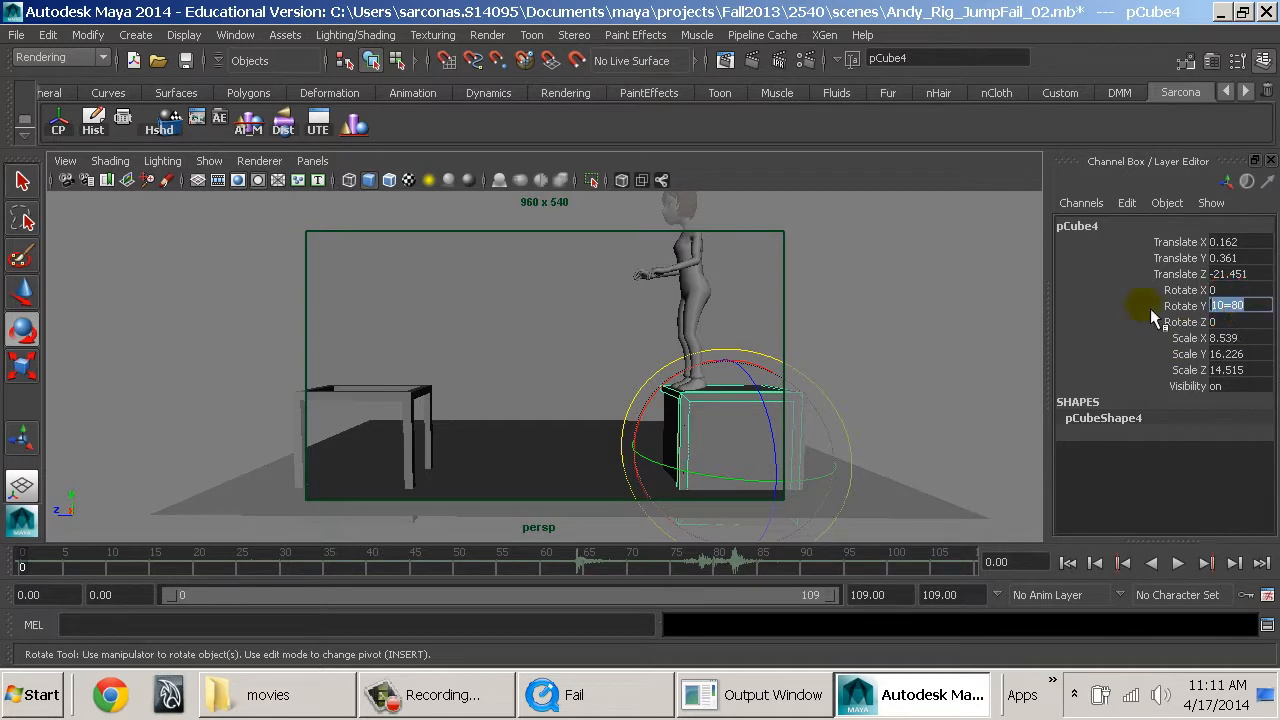
pyautogui.write('180')
pyautogui.press('Return')
# Remove the original starting box pCube1 and move the table copy under Andy's feet to Translate Z -22.227.
pyautogui.click(834, 394)
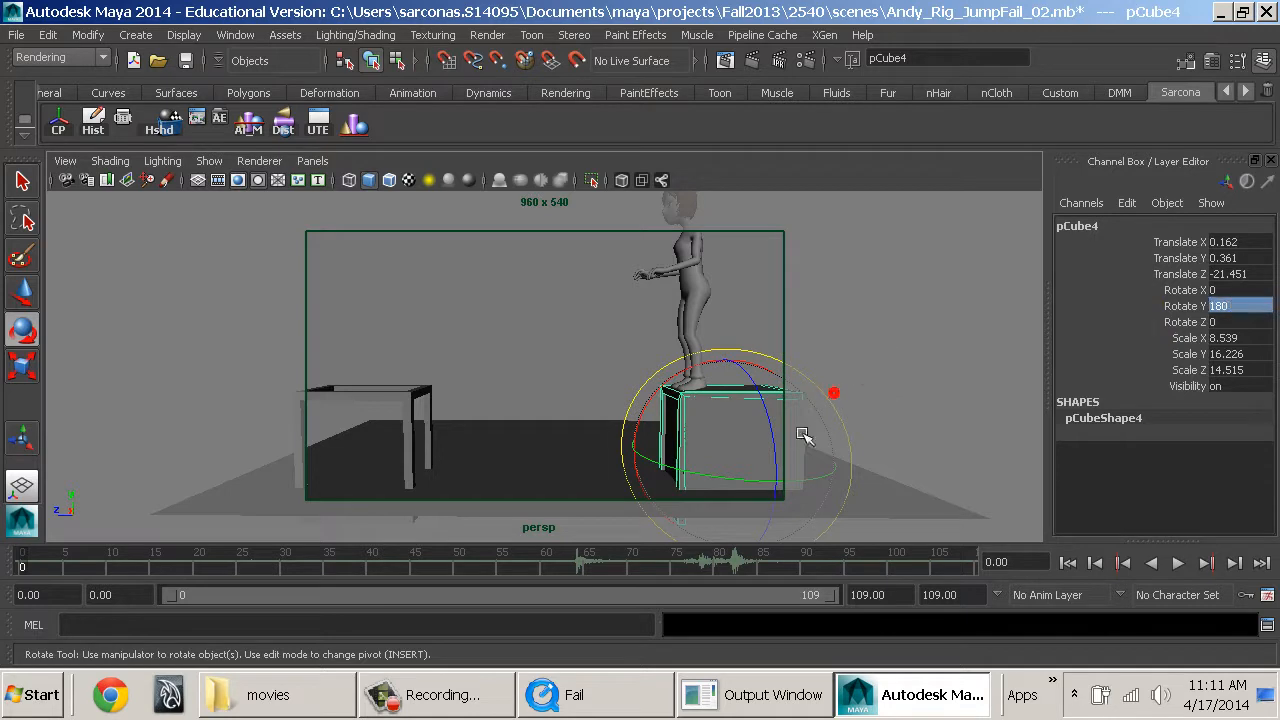
pyautogui.click(803, 407)
pyautogui.click(785, 400)
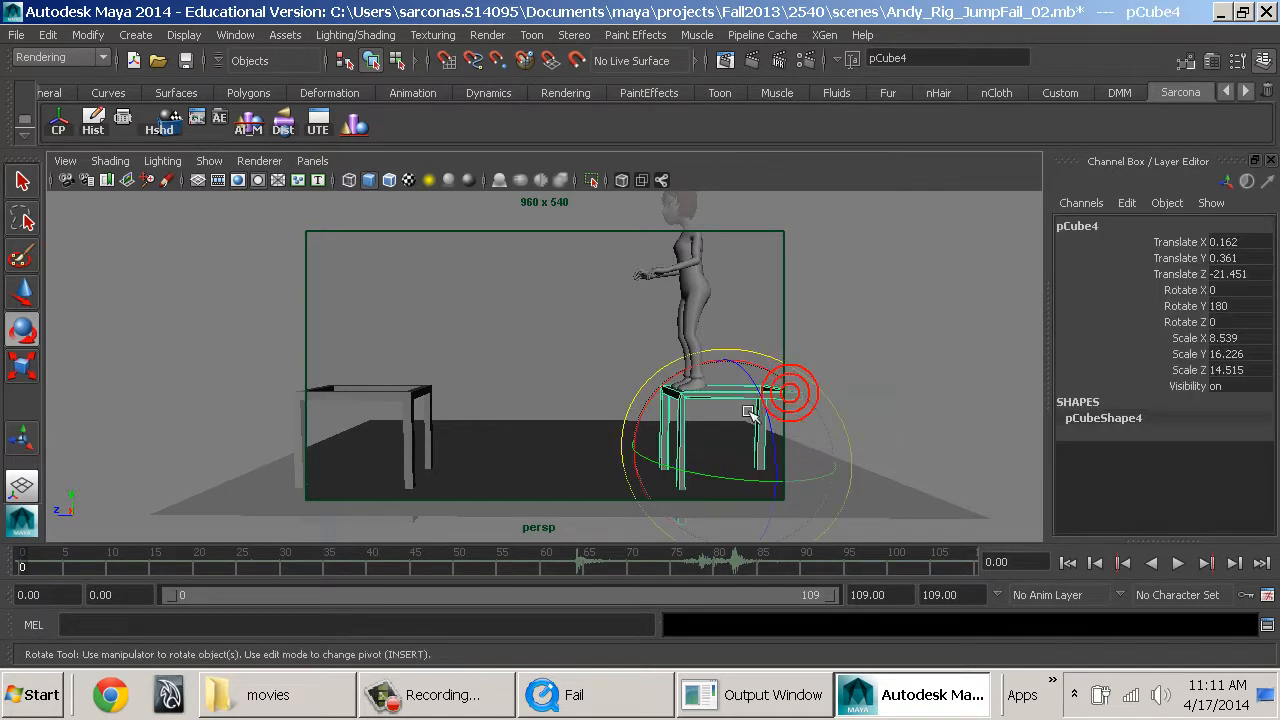
pyautogui.press('w')
pyautogui.moveTo(678, 452)
pyautogui.mouseDown()
pyautogui.moveTo(663, 449)
pyautogui.moveTo(679, 462)
pyautogui.mouseUp()
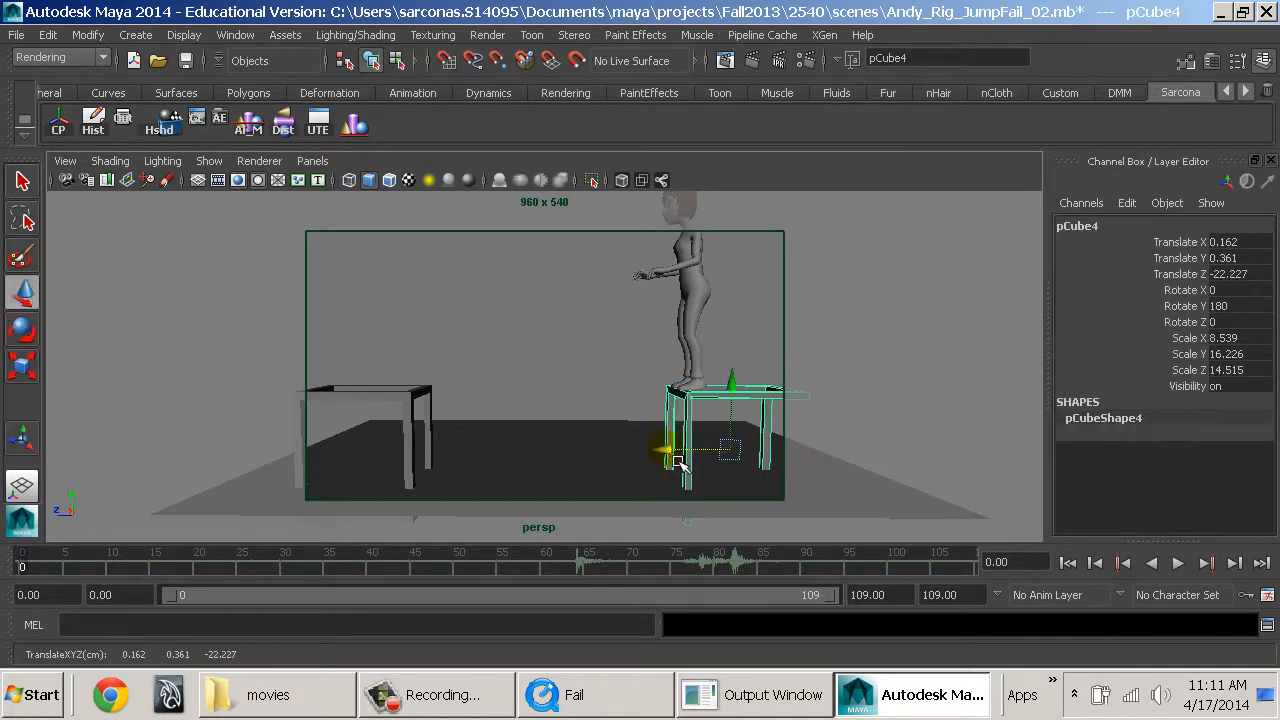
# Select the rear-end vertices of the table under Andy and stretch them backward beyond the camera frame.
pyautogui.moveTo(805, 406); pyautogui.dragTo(703, 201, button='right')
pyautogui.moveTo(732, 332); pyautogui.dragTo(830, 430)
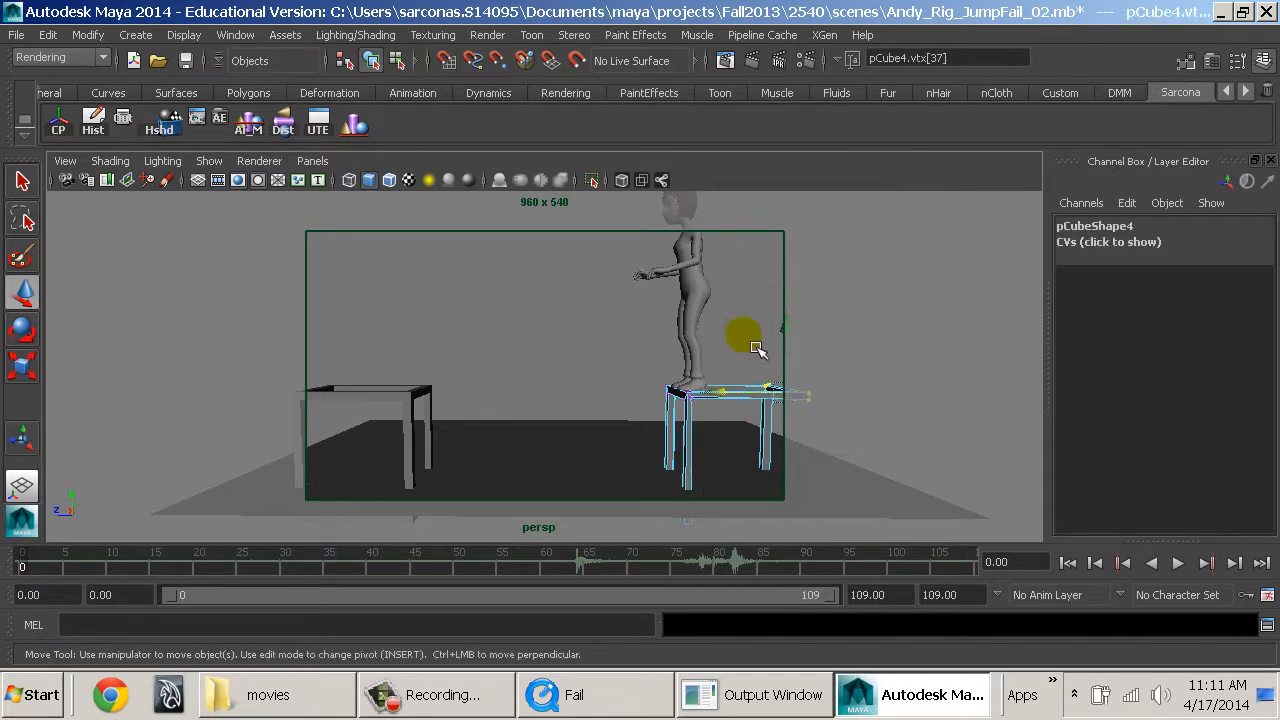
pyautogui.moveTo(748, 356); pyautogui.dragTo(904, 540)
pyautogui.moveTo(727, 447); pyautogui.dragTo(918, 467)
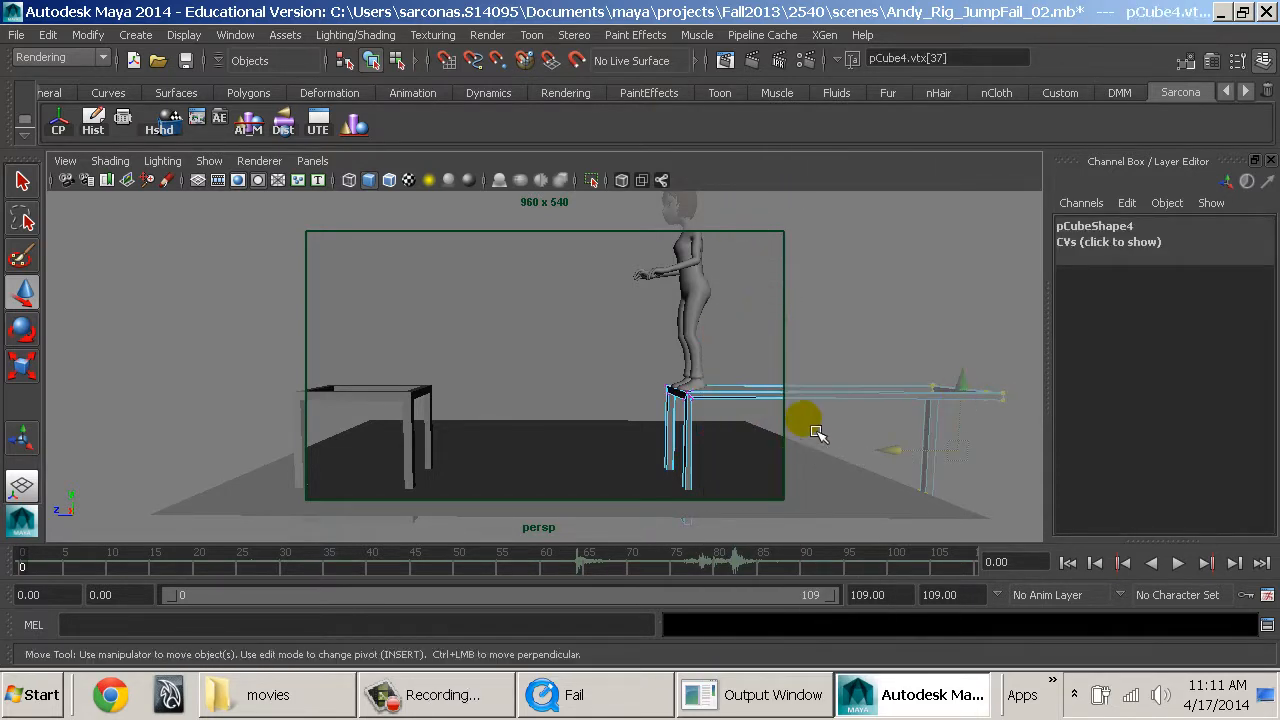
# Select the rear-end components of the landing table pCube3, stretch them backward beyond the camera frame, and return to object mode.
pyautogui.click(376, 404)
pyautogui.press('F8')
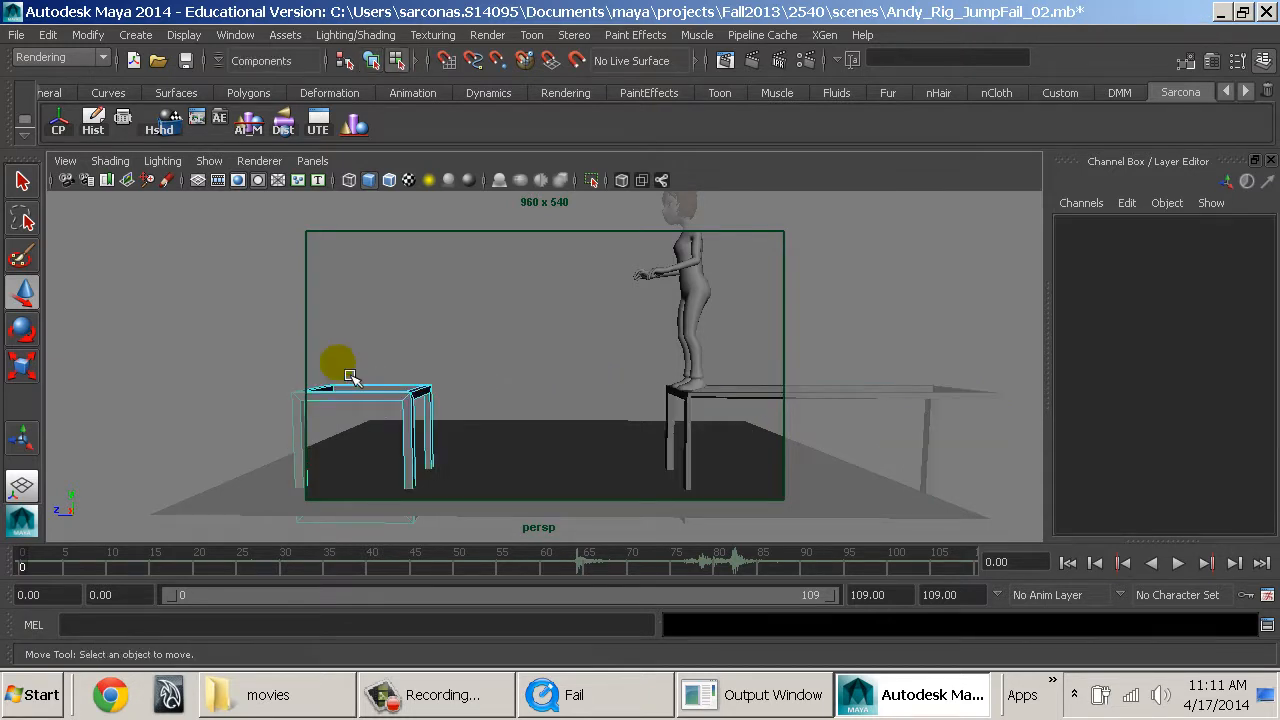
pyautogui.moveTo(343, 352); pyautogui.dragTo(262, 515)
pyautogui.keyDown('ctrl'); pyautogui.moveTo(411, 394); pyautogui.dragTo(379, 515); pyautogui.keyUp('ctrl')
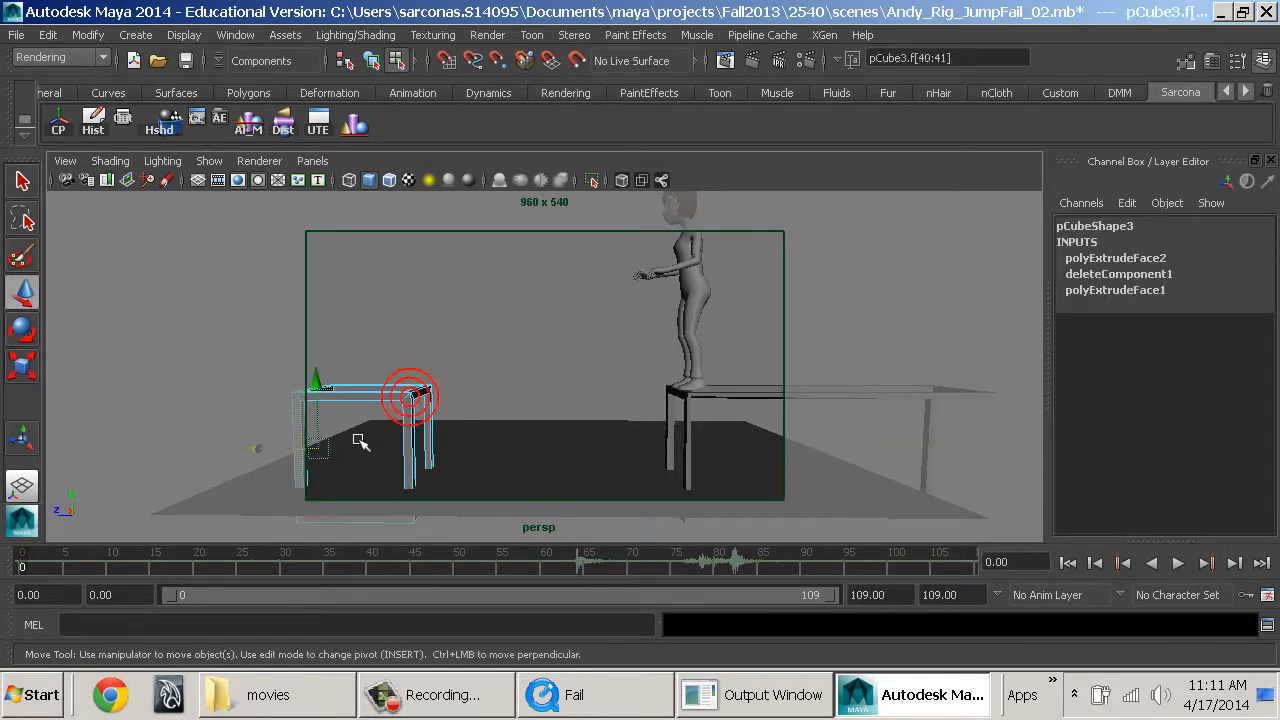
pyautogui.moveTo(271, 450); pyautogui.dragTo(257, 420)
pyautogui.press('F8')
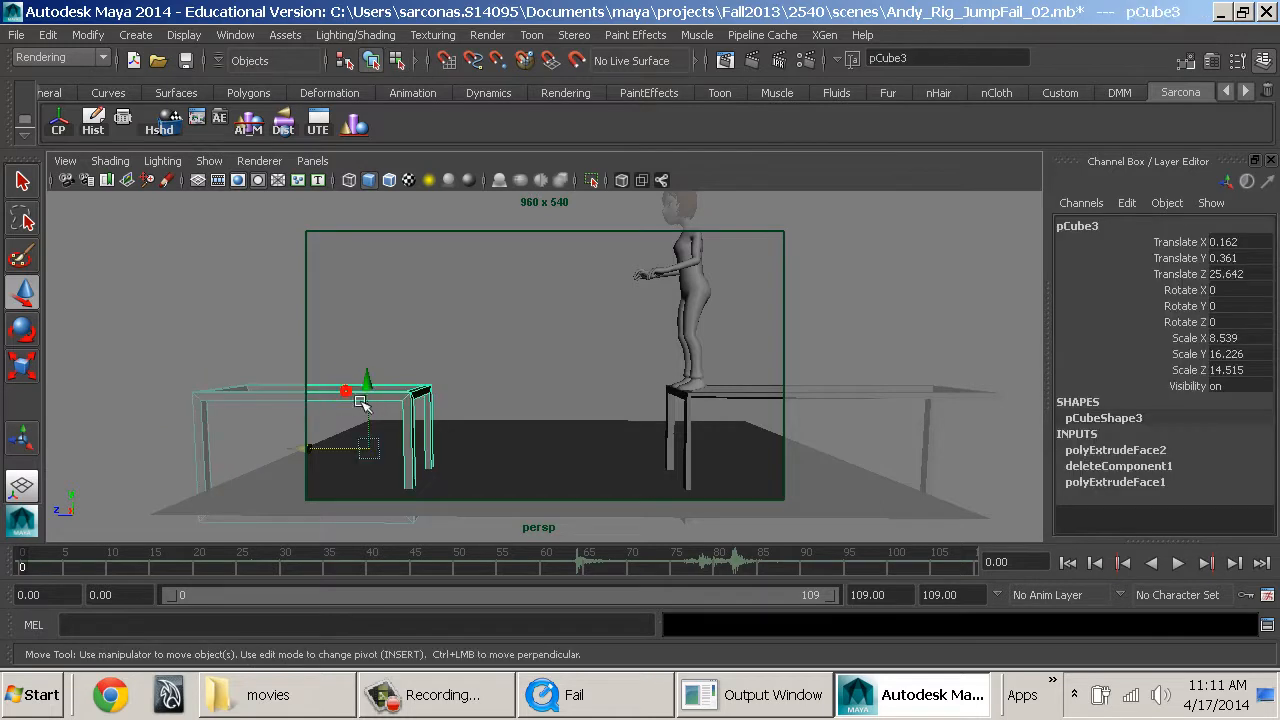
# Switch both tables to vertex editing and select the vertices of their tabletops.
pyautogui.click(363, 398)
pyautogui.moveTo(357, 213); pyautogui.dragTo(271, 202, button='right')
pyautogui.moveTo(510, 437); pyautogui.dragTo(510, 437)
pyautogui.keyDown('shift'); pyautogui.moveTo(557, 343); pyautogui.dragTo(1018, 448); pyautogui.keyUp('shift')
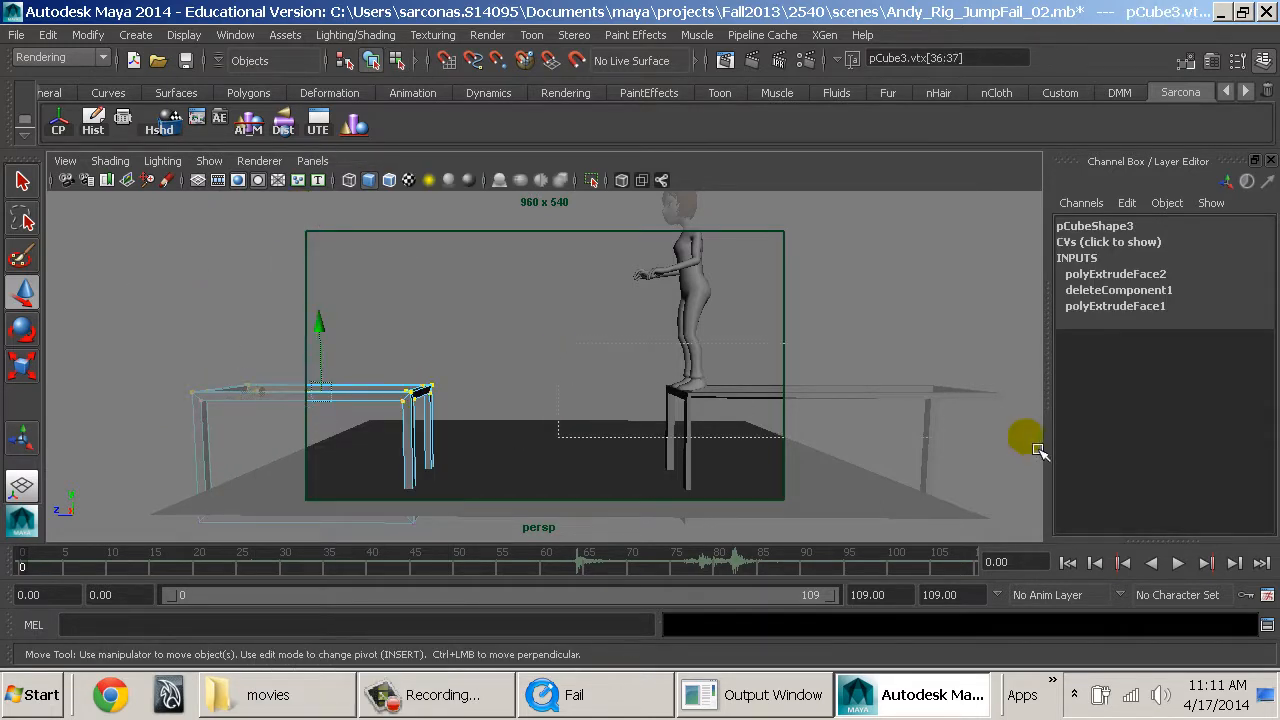
pyautogui.hotkey('ctrl', 'z')
pyautogui.press('space')
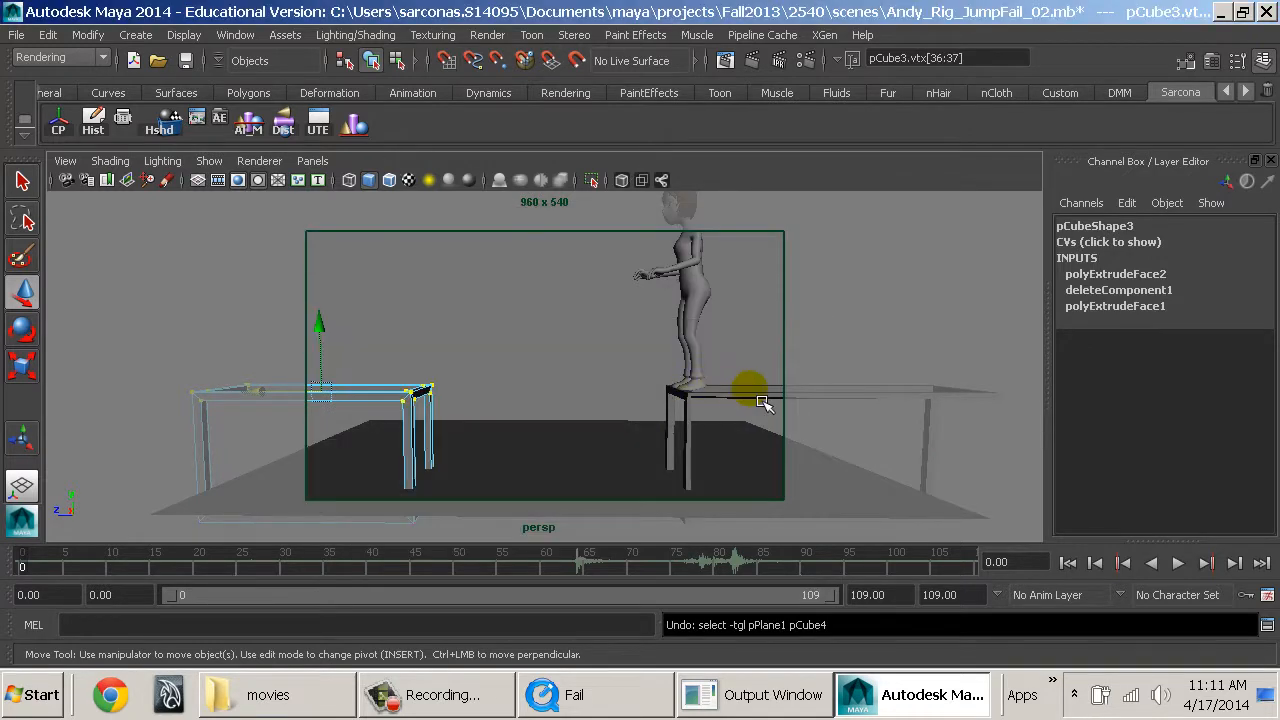
pyautogui.moveTo(749, 280); pyautogui.dragTo(655, 215, button='right')
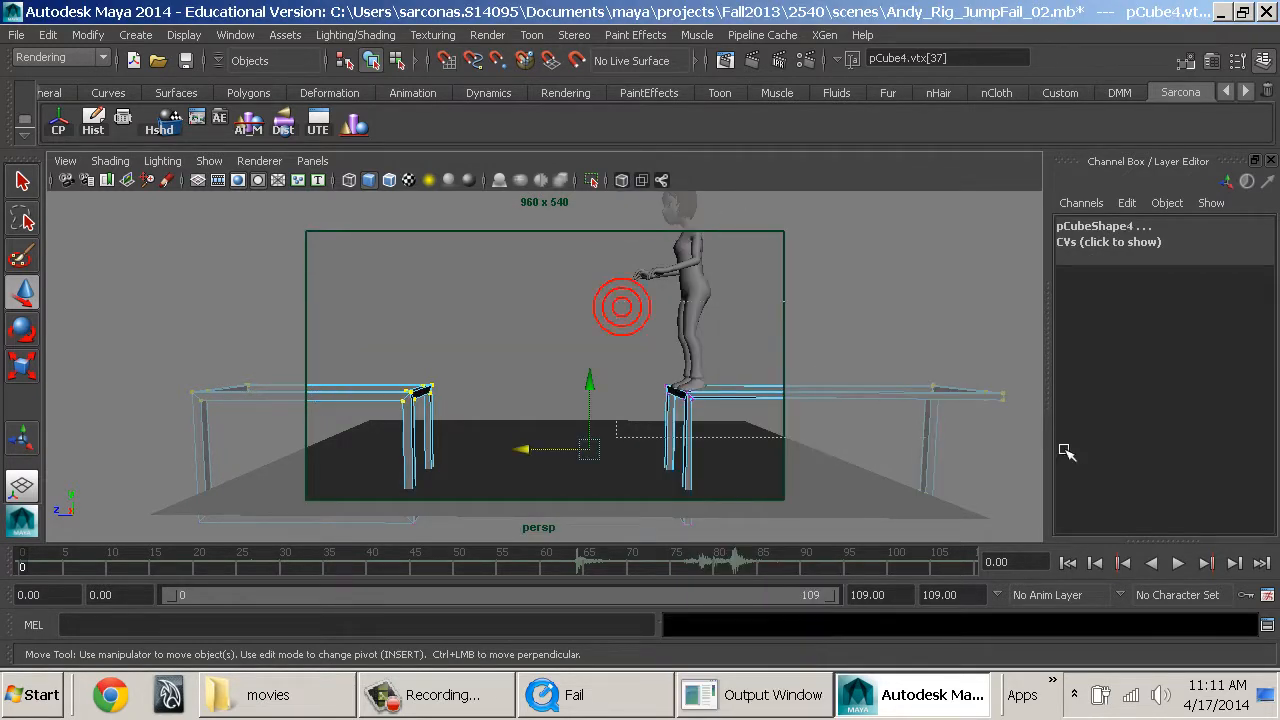
pyautogui.keyDown('shift'); pyautogui.moveTo(1063, 449); pyautogui.dragTo(1060, 449); pyautogui.keyUp('shift')
pyautogui.press('space')
pyautogui.click(445, 347)
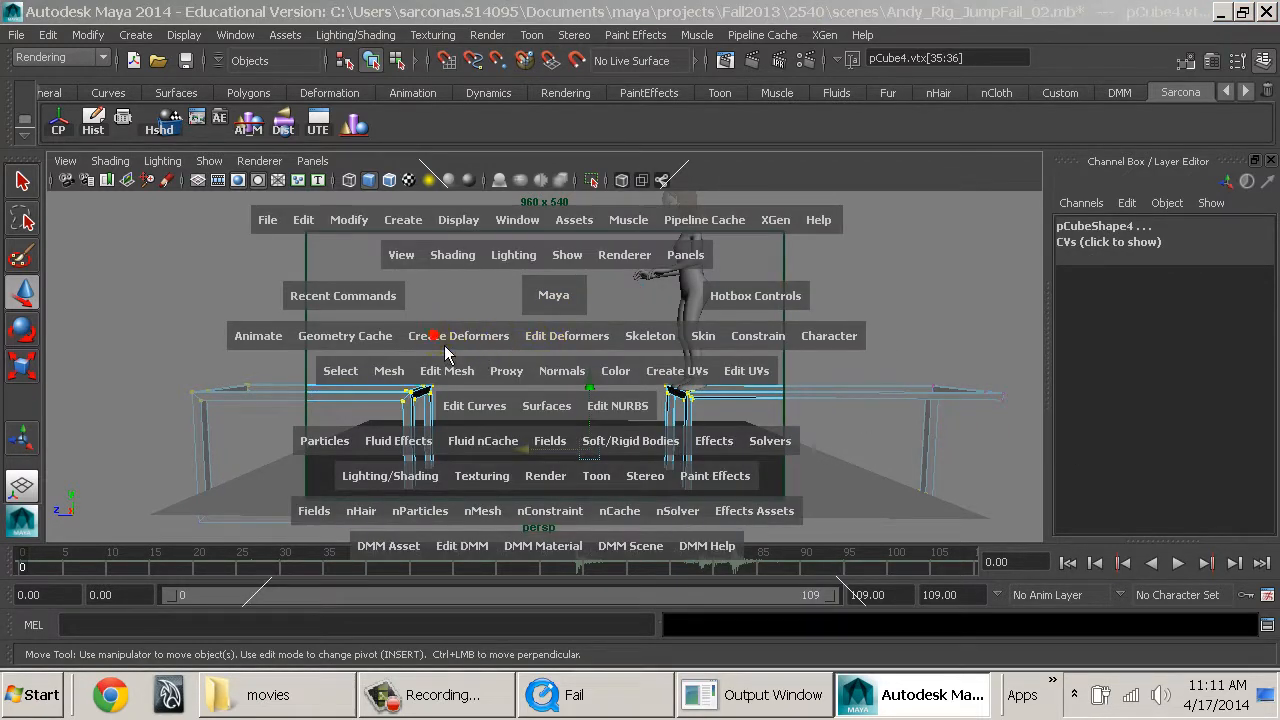
# Select only the landing table's tabletop vertices and apply a Cluster deformer to them.
pyautogui.moveTo(448, 357); pyautogui.dragTo(155, 429)
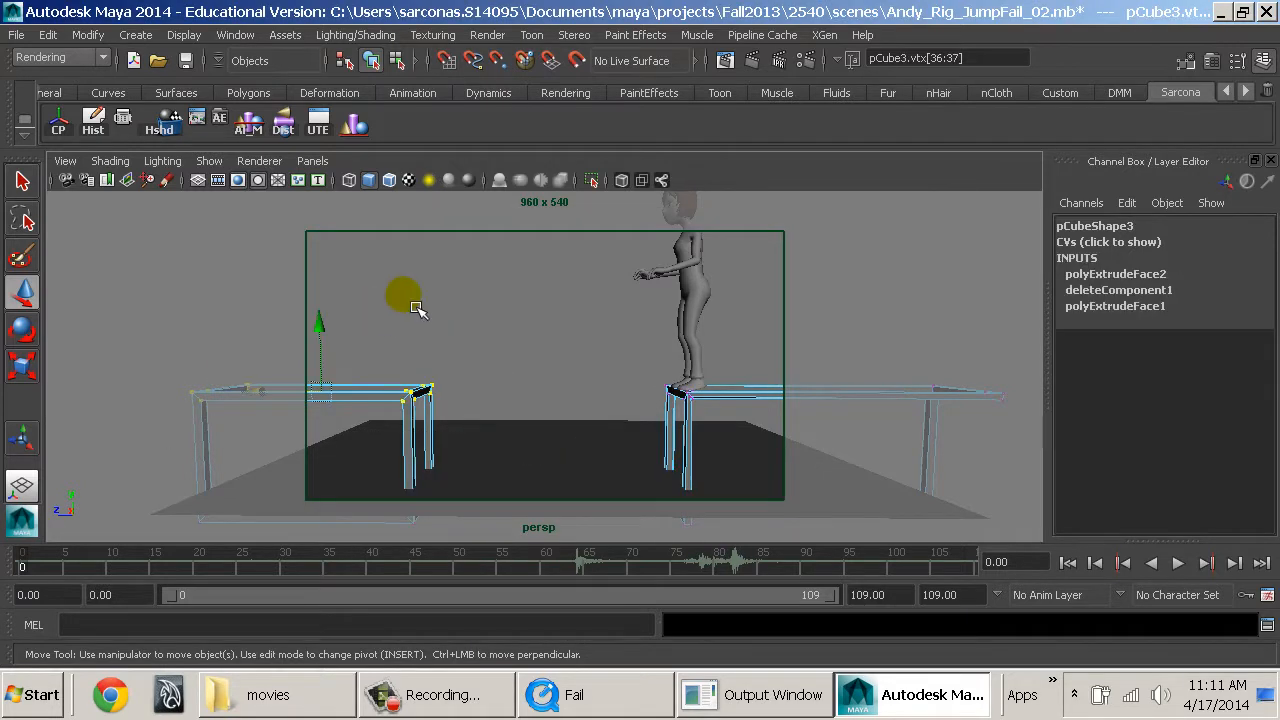
pyautogui.press('space')
pyautogui.click(285, 335)
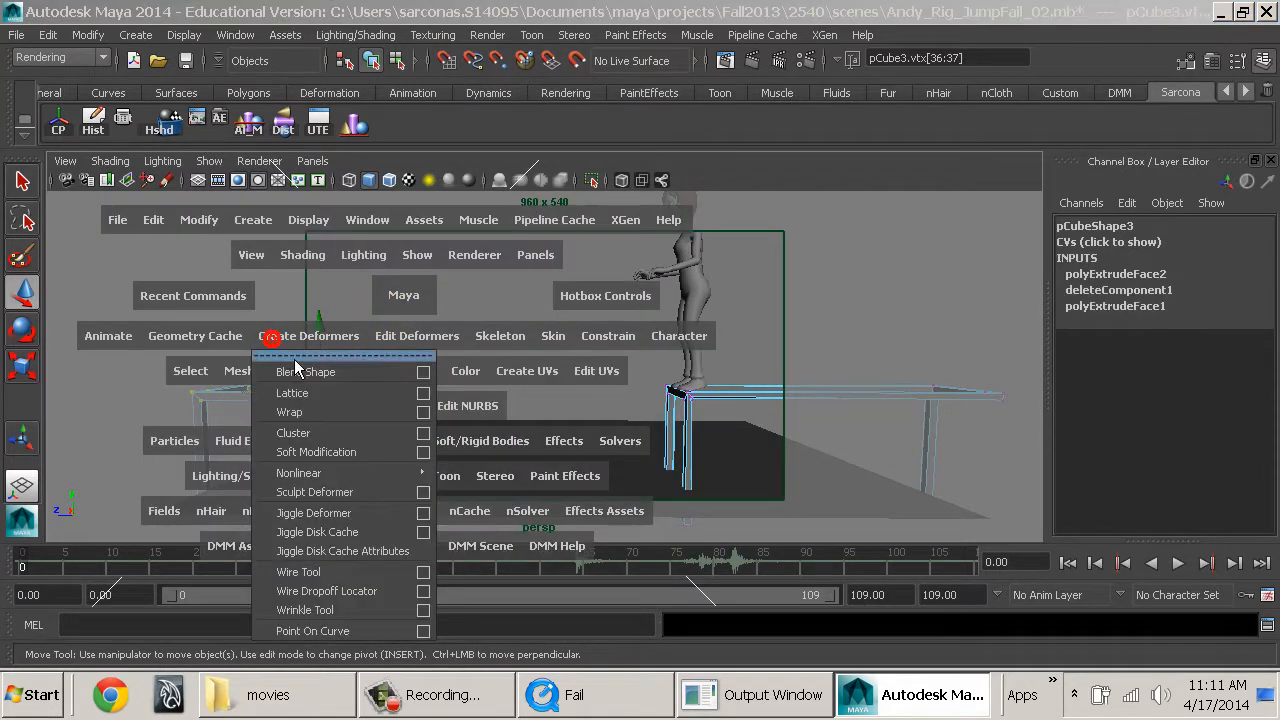
pyautogui.click(293, 432)
# Select the starting table's tabletop vertices and apply a Cluster deformer to them as well.
pyautogui.click(805, 410)
pyautogui.moveTo(800, 405); pyautogui.dragTo(728, 212, button='right')
pyautogui.moveTo(627, 325); pyautogui.dragTo(1046, 436)
pyautogui.press('g')
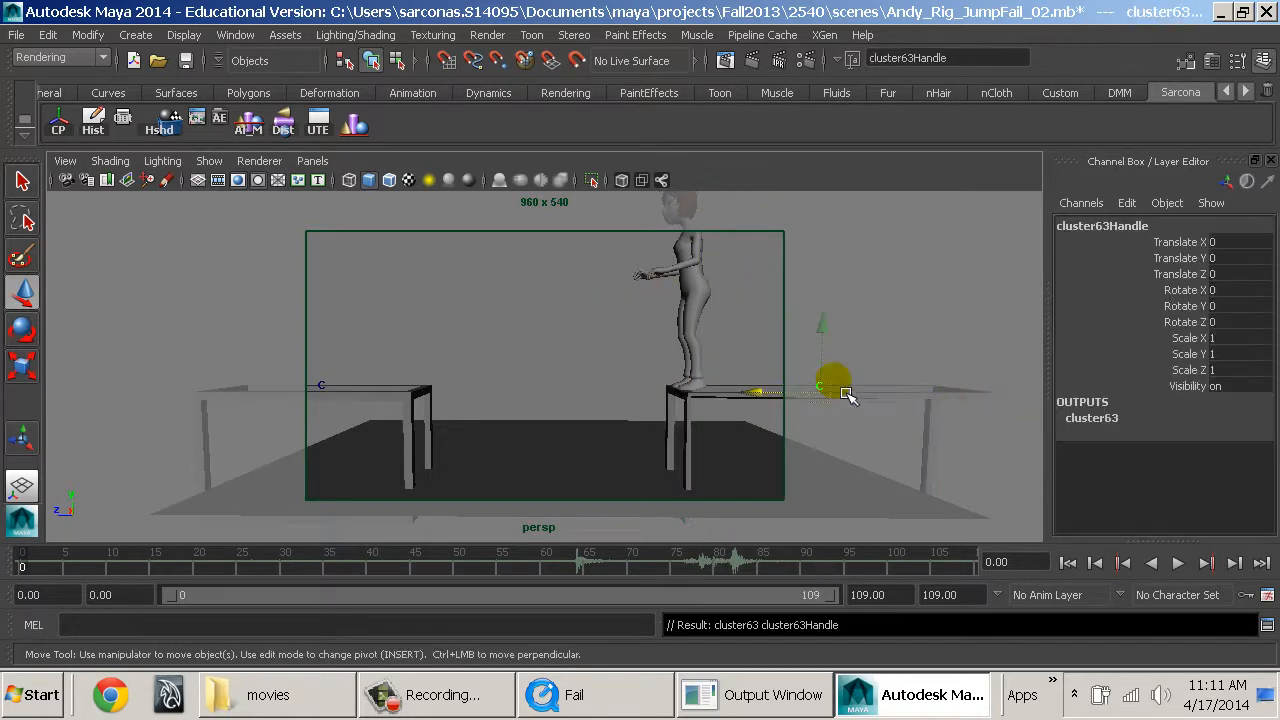
pyautogui.click(324, 392)
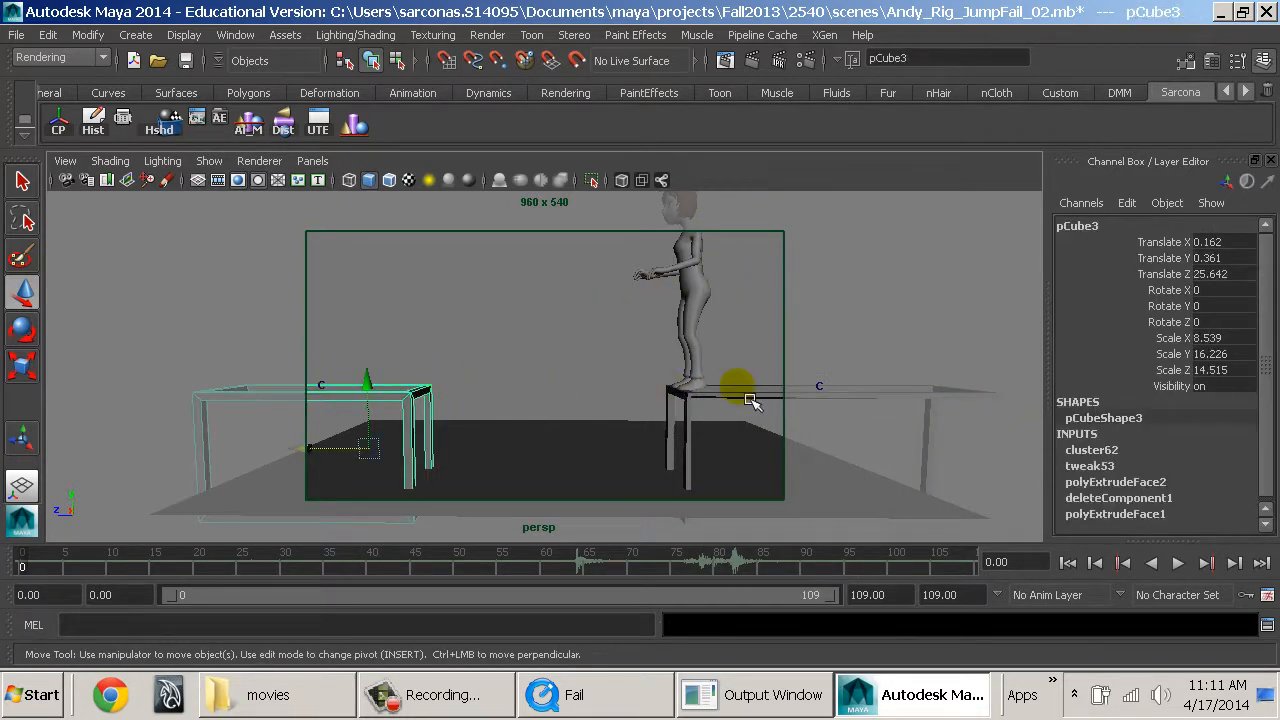
pyautogui.click(832, 392)
pyautogui.click(832, 389)
pyautogui.click(831, 399)
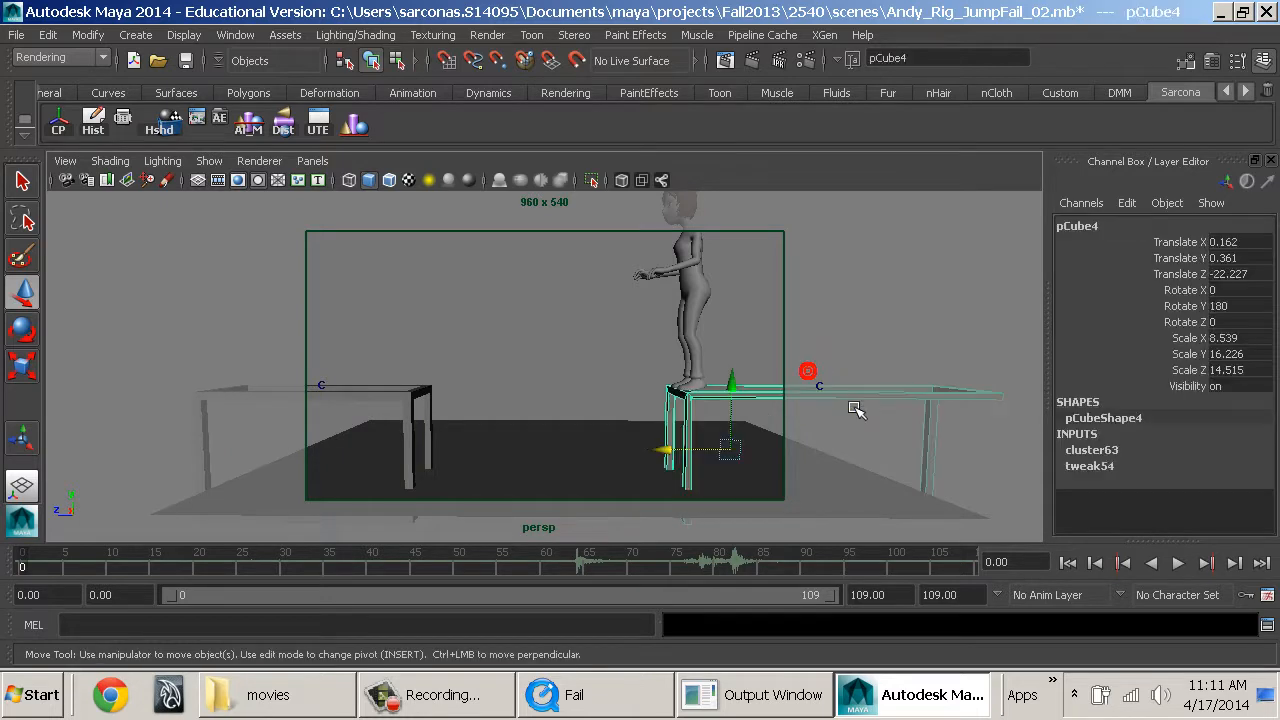
pyautogui.hotkey('ctrl', 'z')
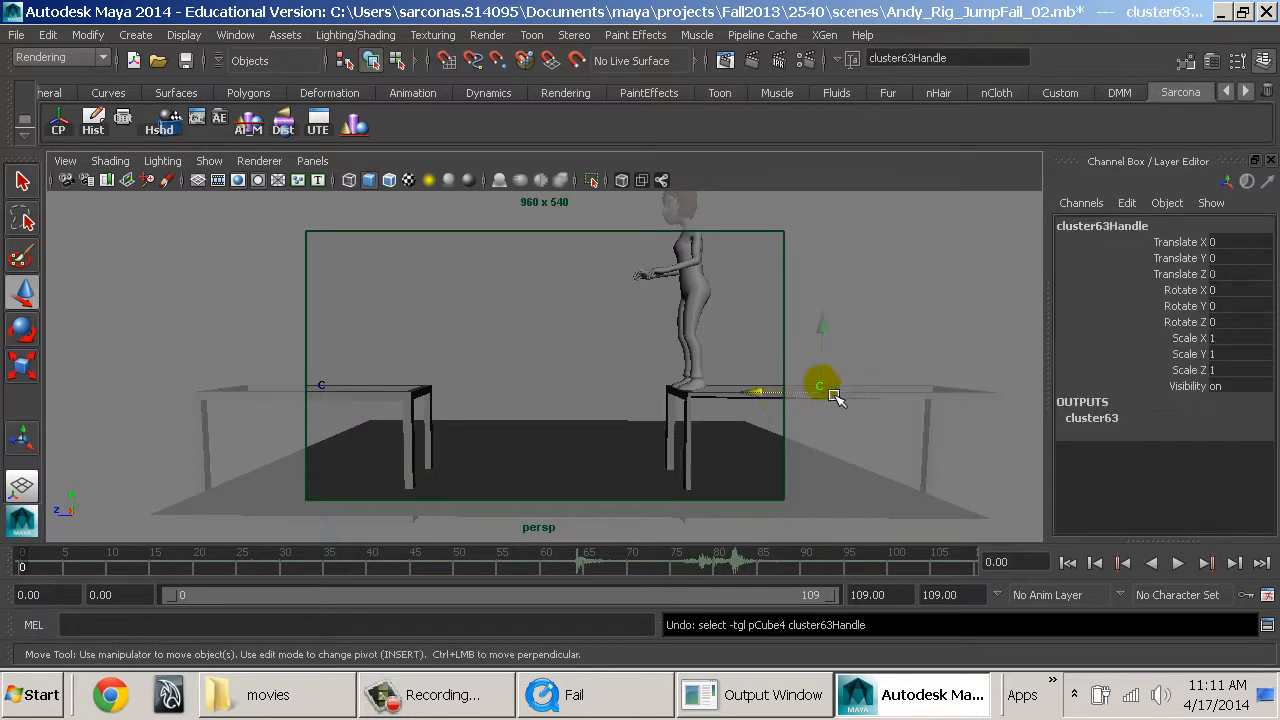
# Play through the take-off to frame 45 and key all channels of the starting table's cluster handle there.
pyautogui.click(37, 562)
pyautogui.hotkey('alt', 'v')
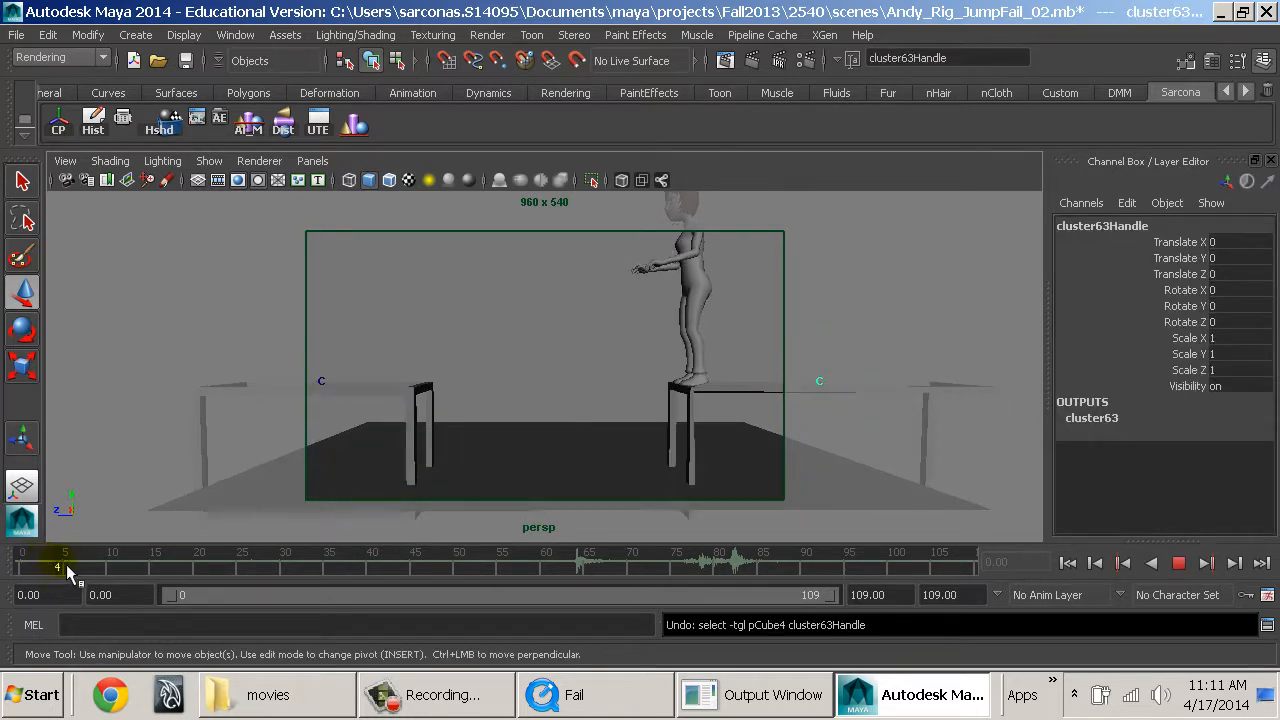
pyautogui.moveTo(96, 566); pyautogui.dragTo(148, 564)
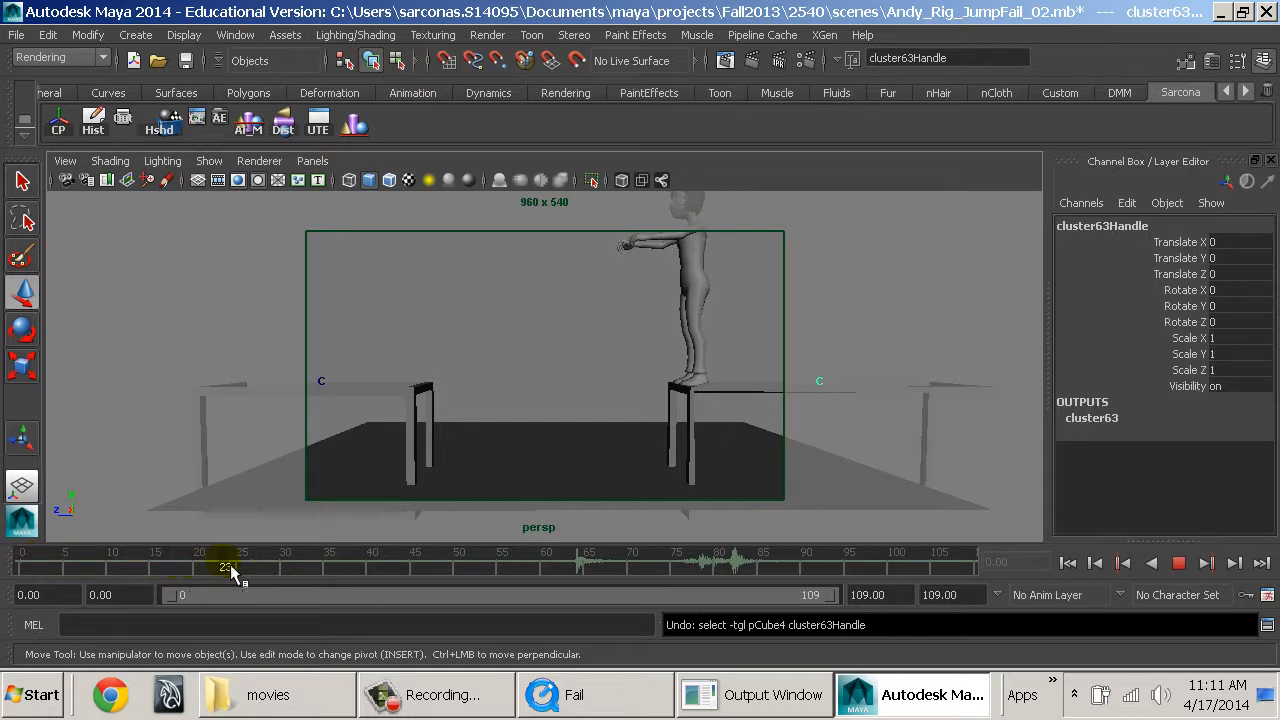
pyautogui.moveTo(230, 570); pyautogui.dragTo(398, 588)
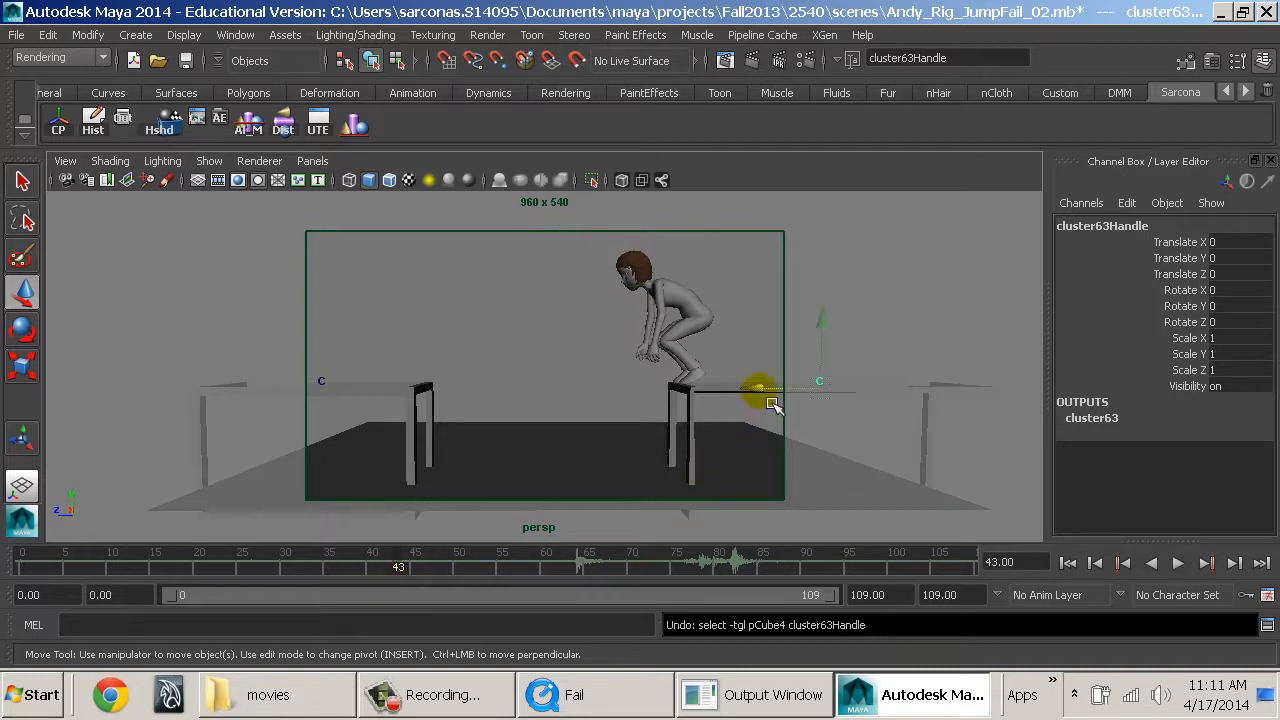
pyautogui.hotkey('alt', 'v')
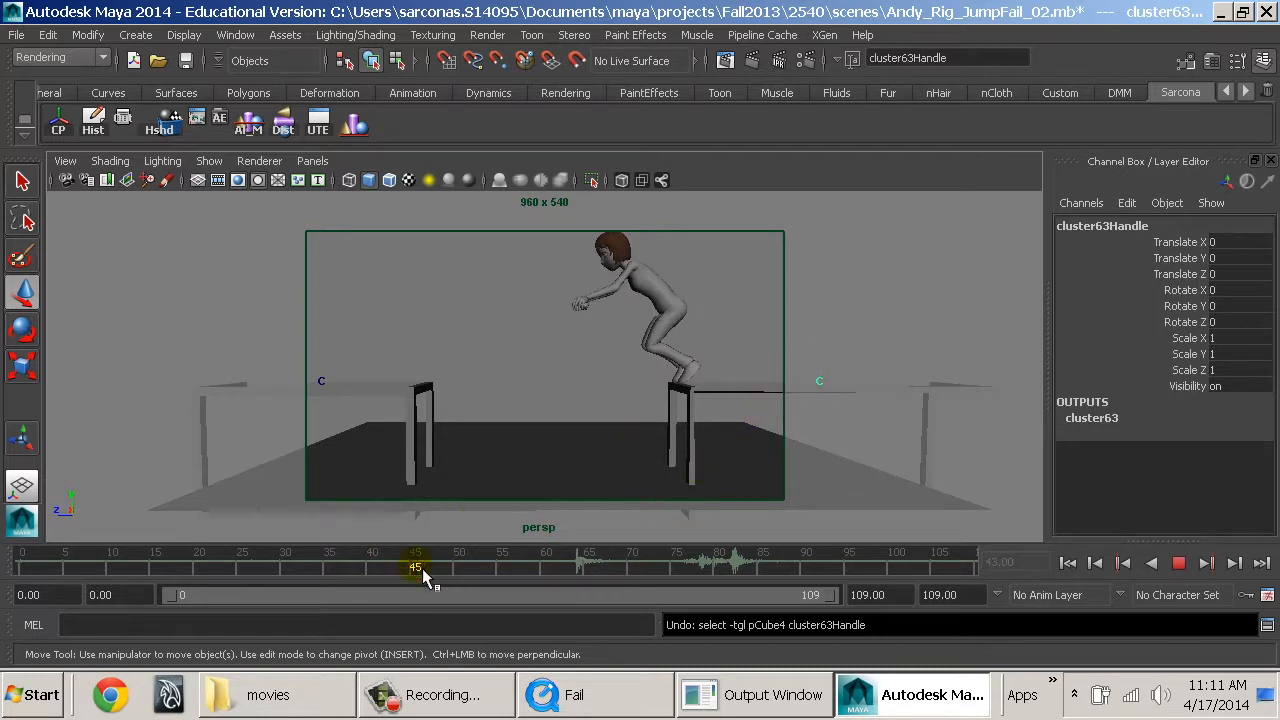
pyautogui.press('s')
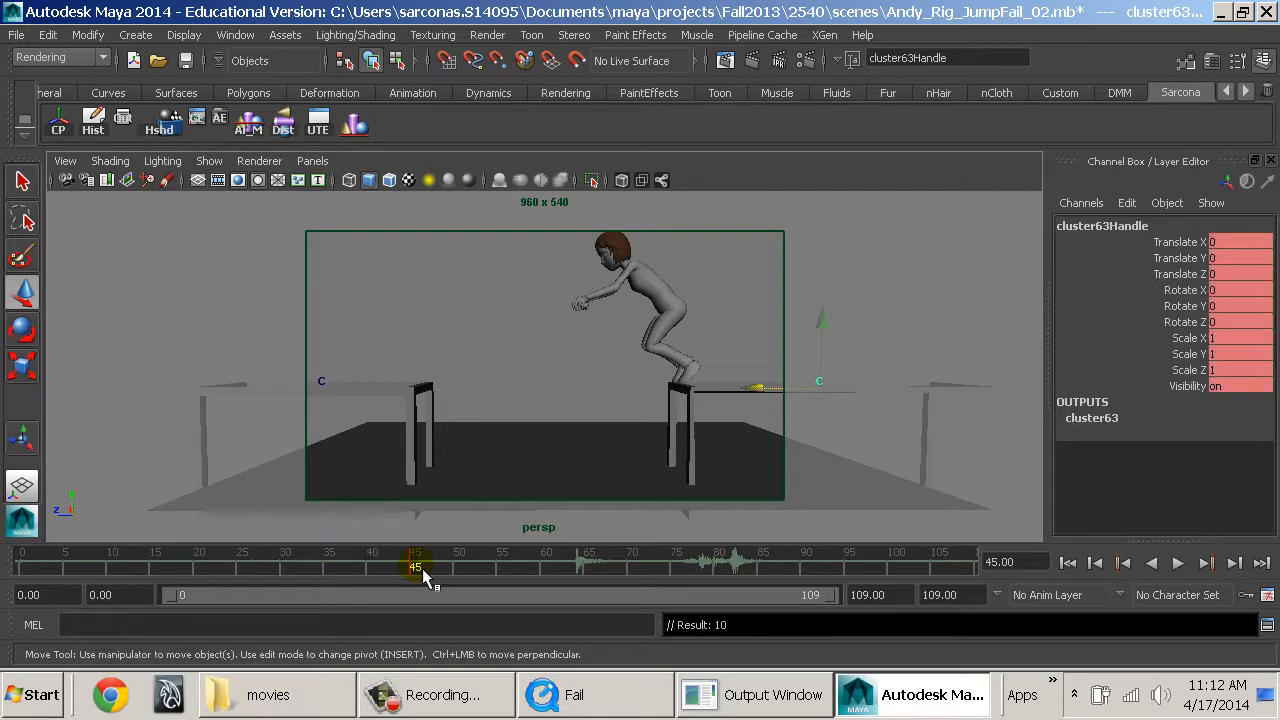
# Pull the starting table's cluster back to Translate Z -1.318 for Andy's push-off and shift that key to about frame 49.
pyautogui.hotkey('alt', 'v')
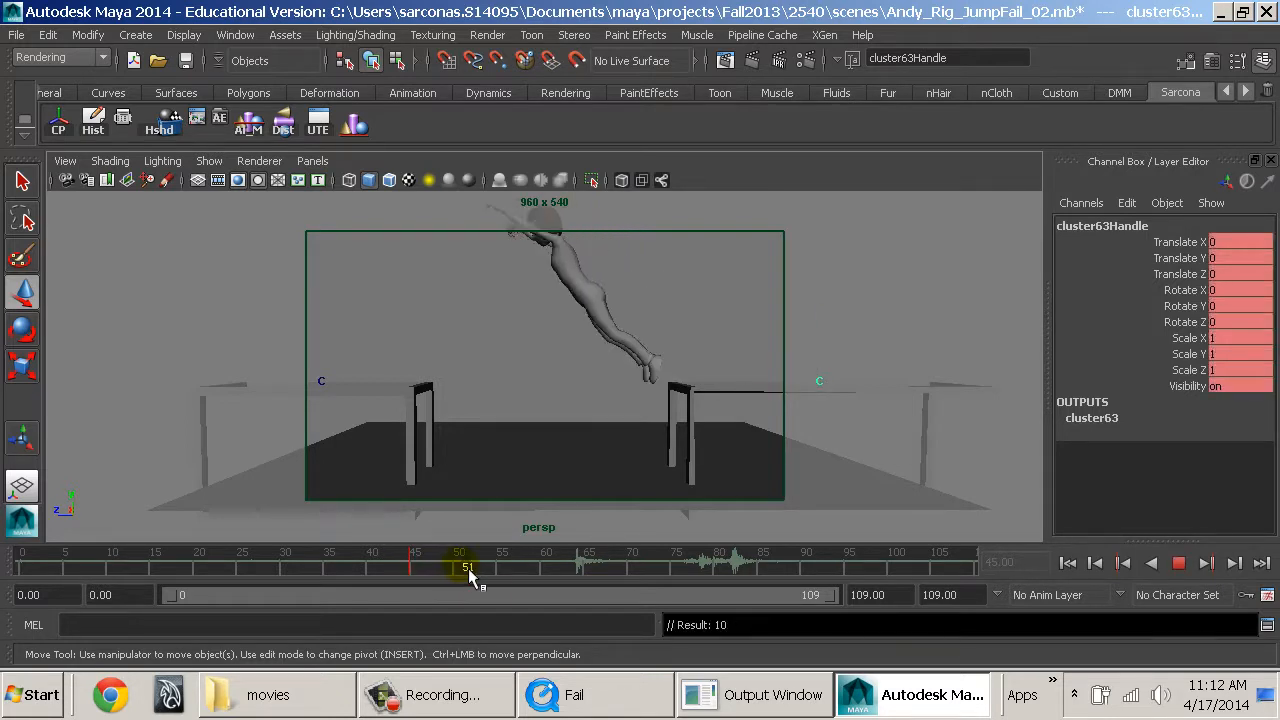
pyautogui.hotkey('alt', 'v')
pyautogui.moveTo(760, 404); pyautogui.dragTo(777, 402)
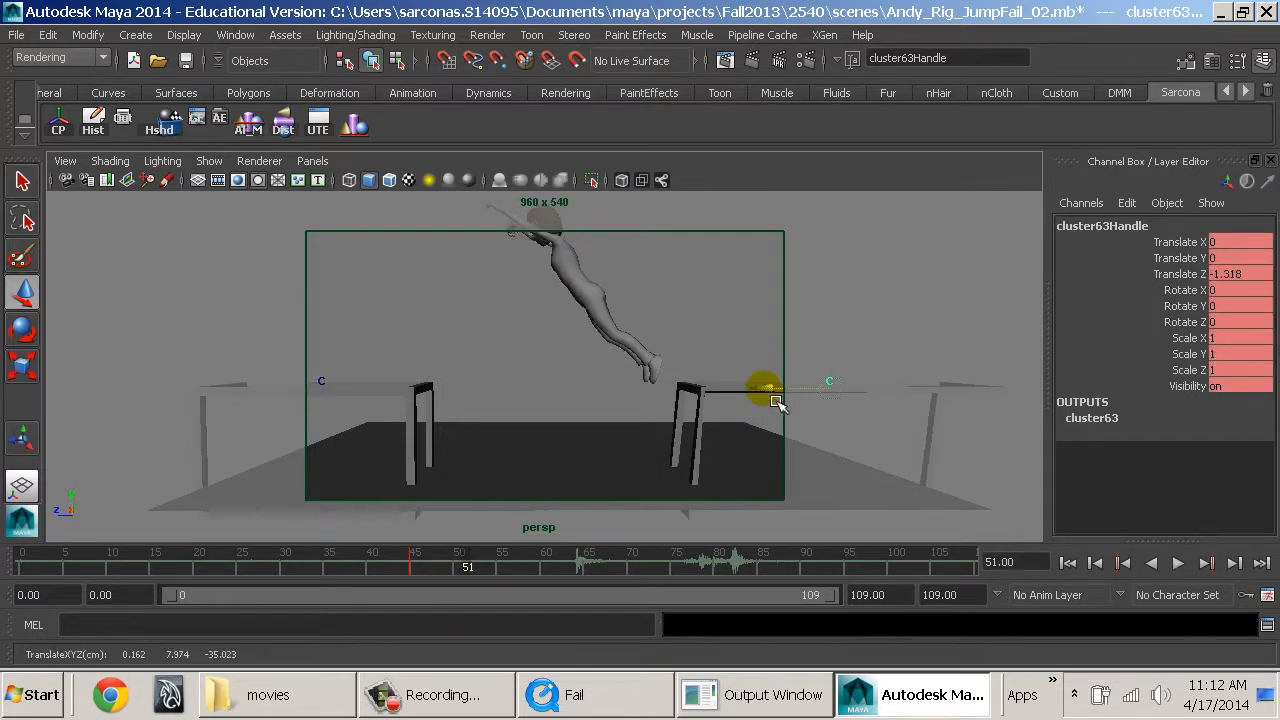
pyautogui.moveTo(466, 558)
pyautogui.mouseDown()
pyautogui.moveTo(352, 554)
pyautogui.moveTo(514, 560)
pyautogui.moveTo(457, 563)
pyautogui.moveTo(482, 568)
pyautogui.mouseUp()
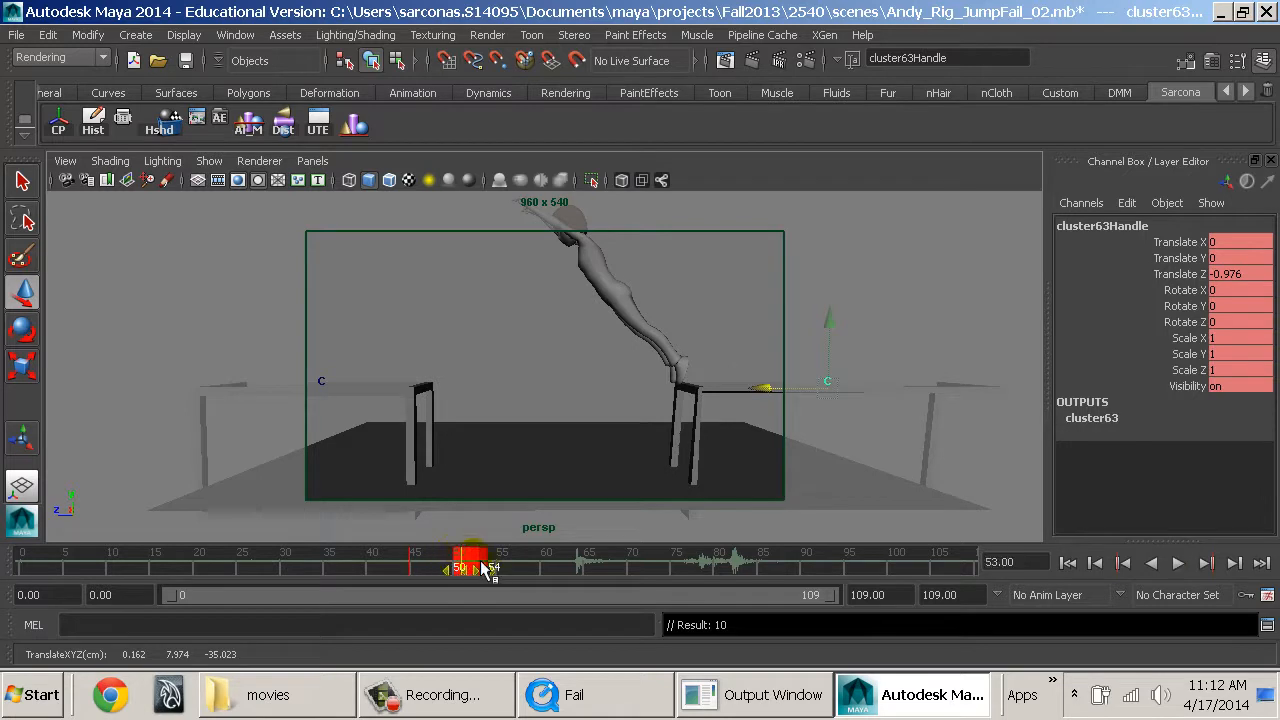
pyautogui.moveTo(396, 568); pyautogui.dragTo(344, 546)
pyautogui.hotkey('alt', 'v')
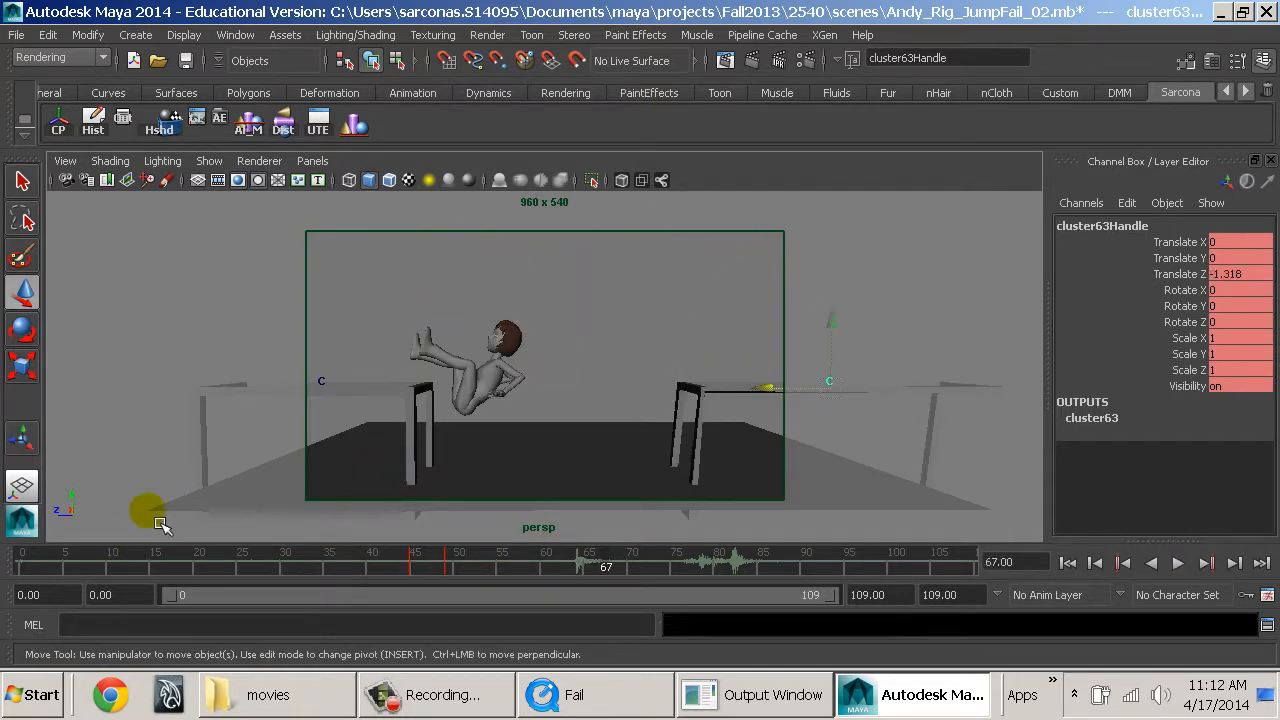
# Key the starting table's recoil with its cluster at Translate Z 0.262 on frame 52 and -0.528 on frame 54.
pyautogui.click(56, 570)
pyautogui.moveTo(56, 570); pyautogui.dragTo(476, 566)
pyautogui.moveTo(766, 429)
pyautogui.mouseDown(button='middle')
pyautogui.moveTo(737, 443)
pyautogui.moveTo(757, 450)
pyautogui.mouseUp(button='middle')
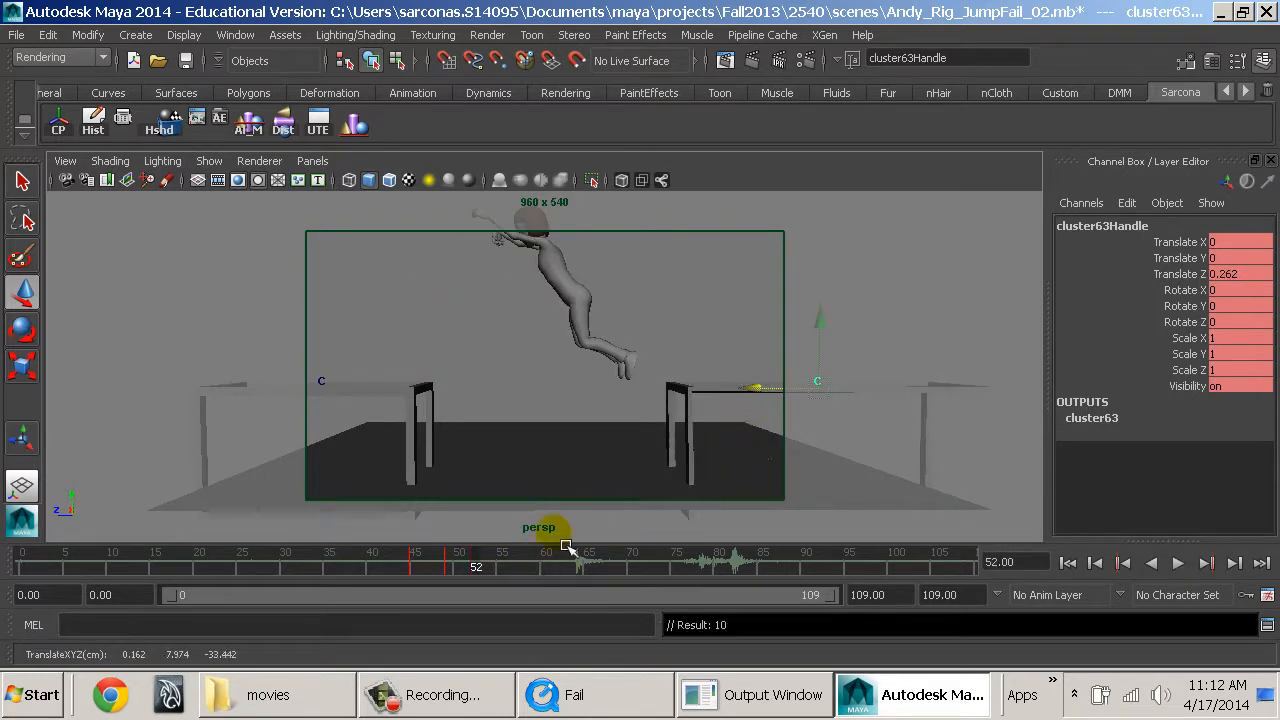
pyautogui.moveTo(479, 573); pyautogui.dragTo(497, 570)
pyautogui.moveTo(640, 510); pyautogui.dragTo(646, 511, button='middle')
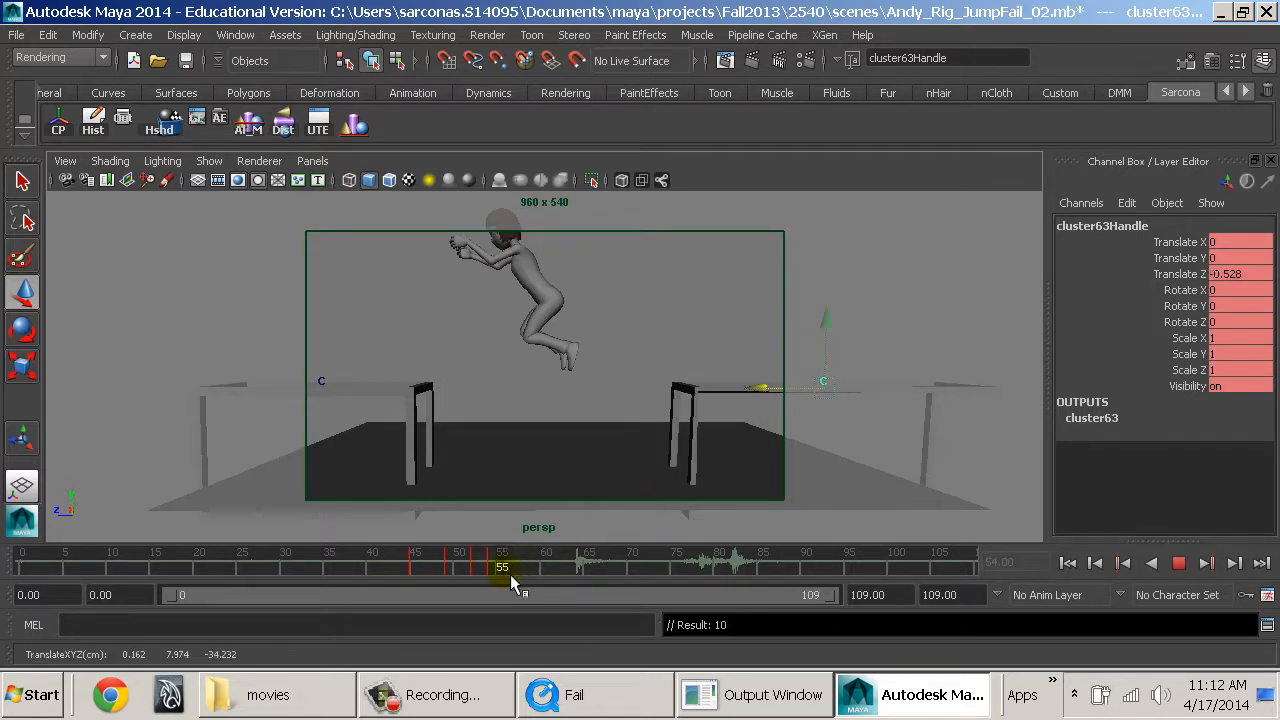
# Key the starting table's cluster at Translate Z -0.001 on frame 55 and play back the wobble.
pyautogui.moveTo(504, 576); pyautogui.dragTo(504, 576)
pyautogui.moveTo(617, 503); pyautogui.dragTo(702, 490, button='middle')
pyautogui.press('s')
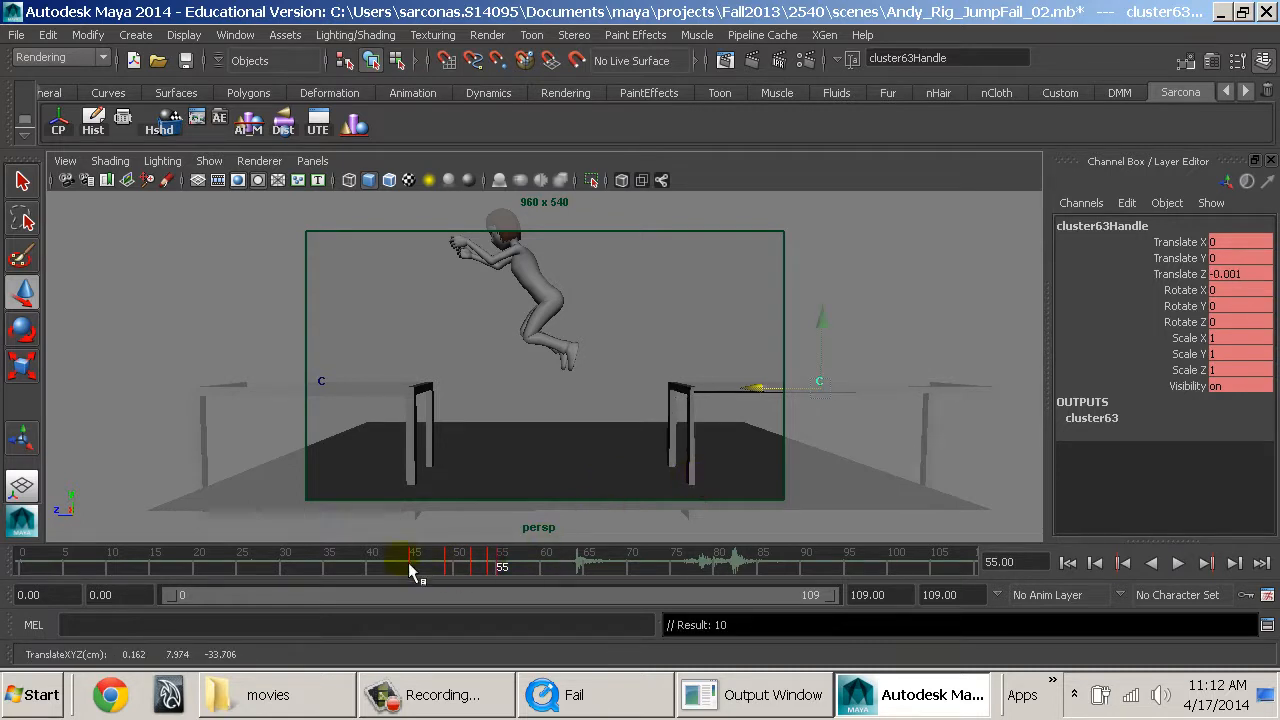
pyautogui.hotkey('alt', 'v')
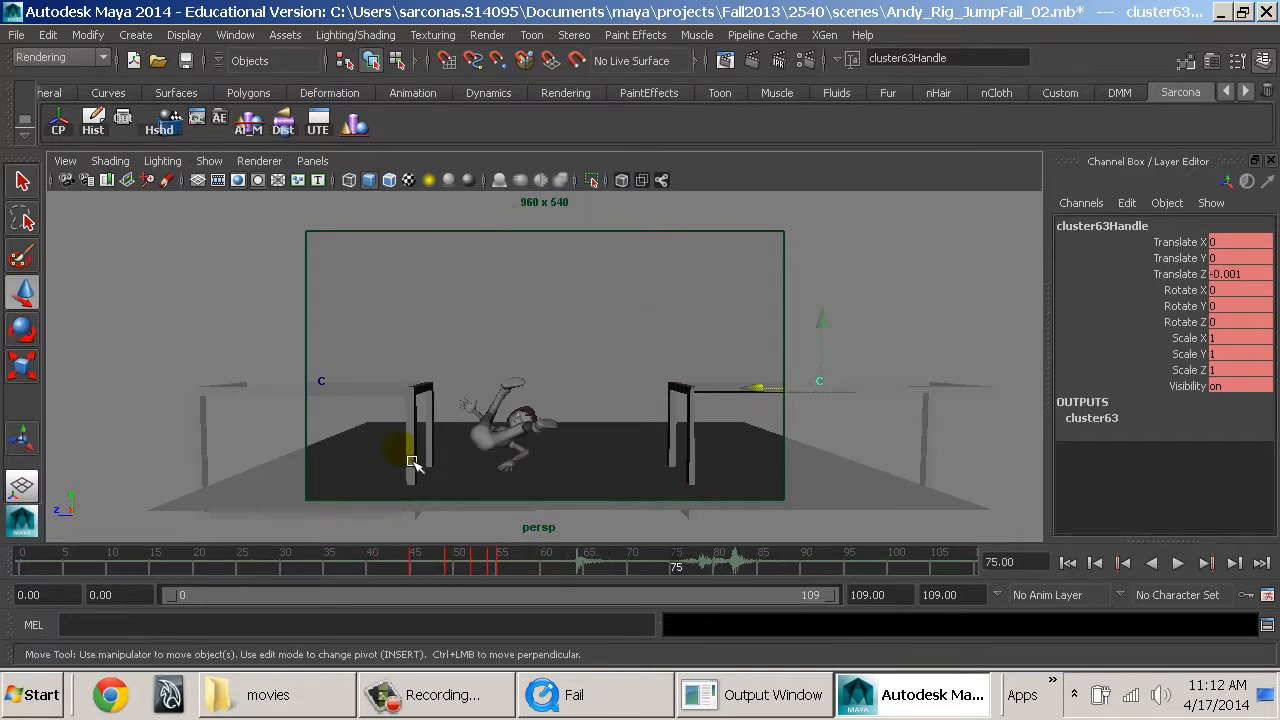
# Select the landing table's cluster handle and key all its channels at frame 59, just before Andy's impact.
pyautogui.click(328, 387)
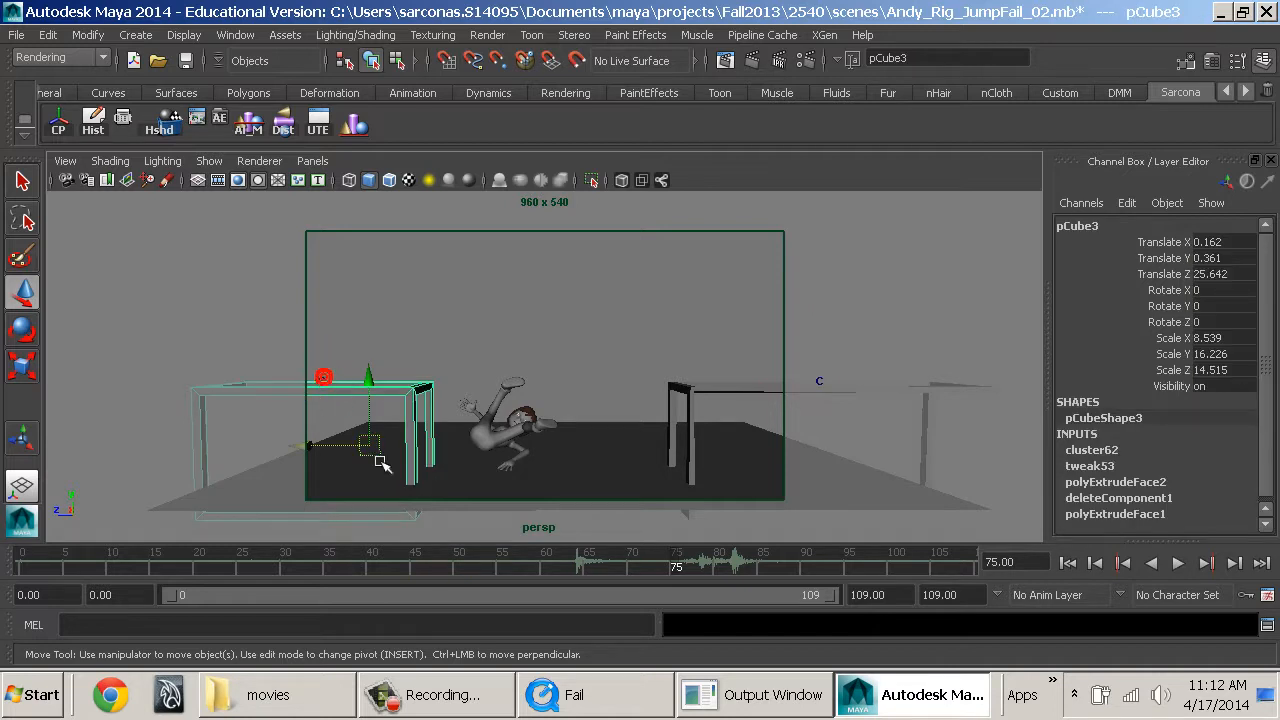
pyautogui.click(335, 372)
pyautogui.click(517, 568)
pyautogui.hotkey('alt', 'v')
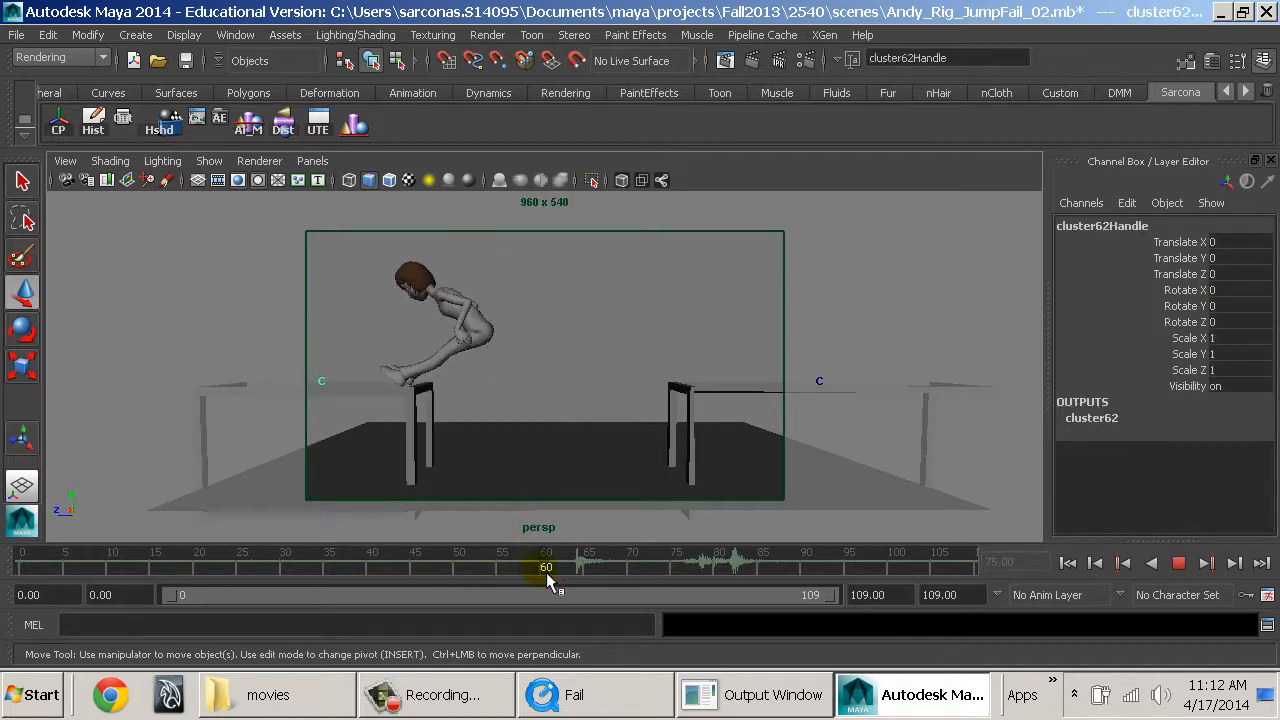
pyautogui.press('s')
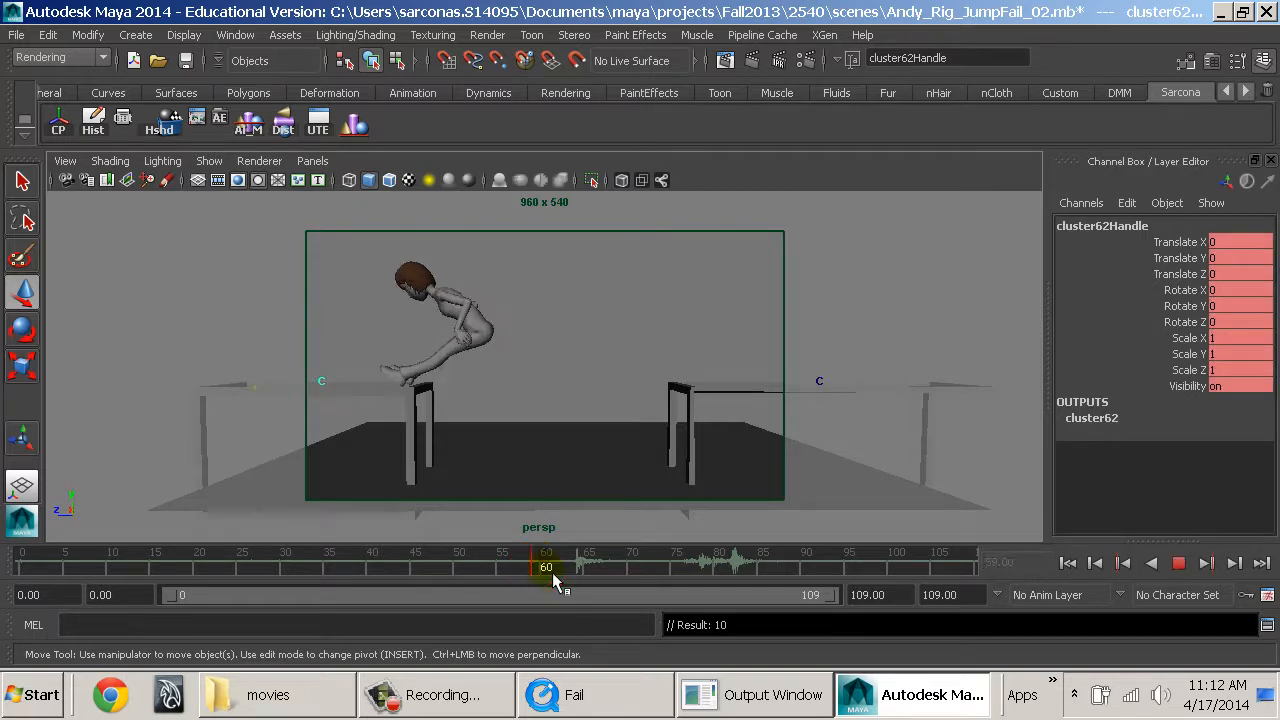
# Key the landing table's cluster at Translate Z 0.786 on frame 61 and -0.262 on frame 63.
pyautogui.moveTo(560, 572)
pyautogui.mouseDown()
pyautogui.moveTo(600, 572)
pyautogui.moveTo(524, 576)
pyautogui.moveTo(562, 576)
pyautogui.mouseUp()
pyautogui.moveTo(551, 486); pyautogui.dragTo(547, 484, button='middle')
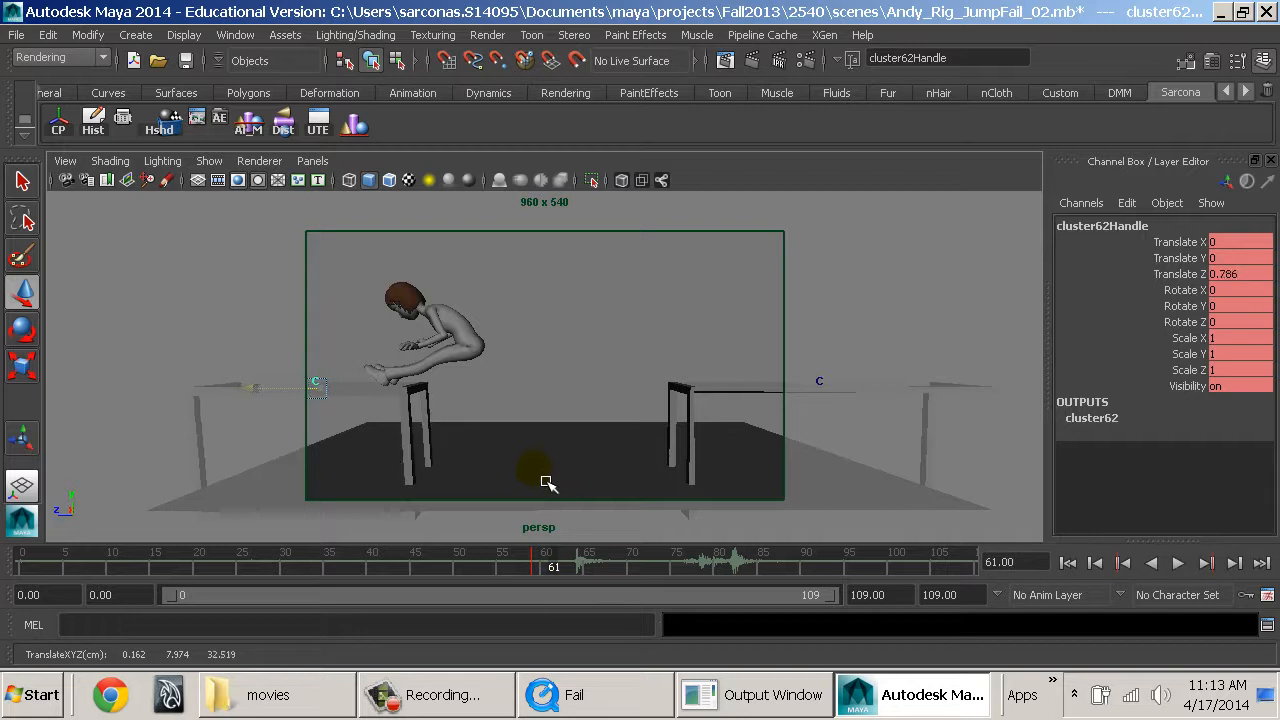
pyautogui.hotkey('alt', 'v')
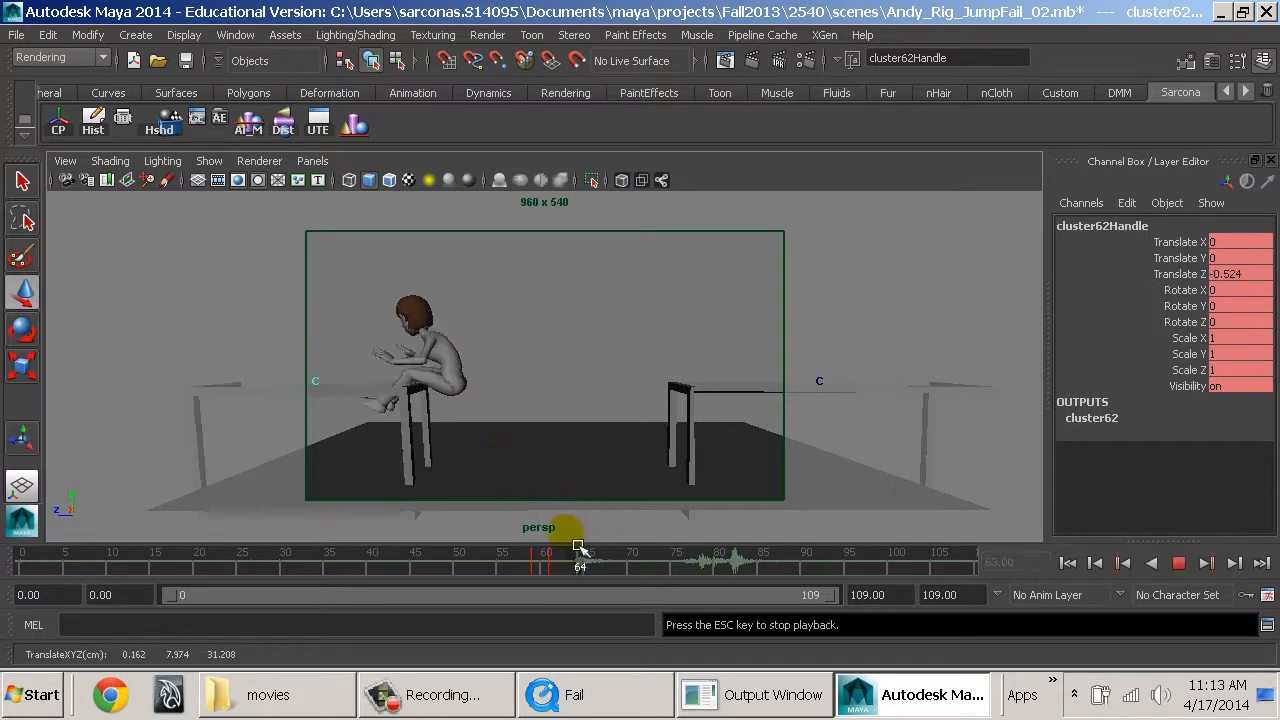
pyautogui.click(572, 561)
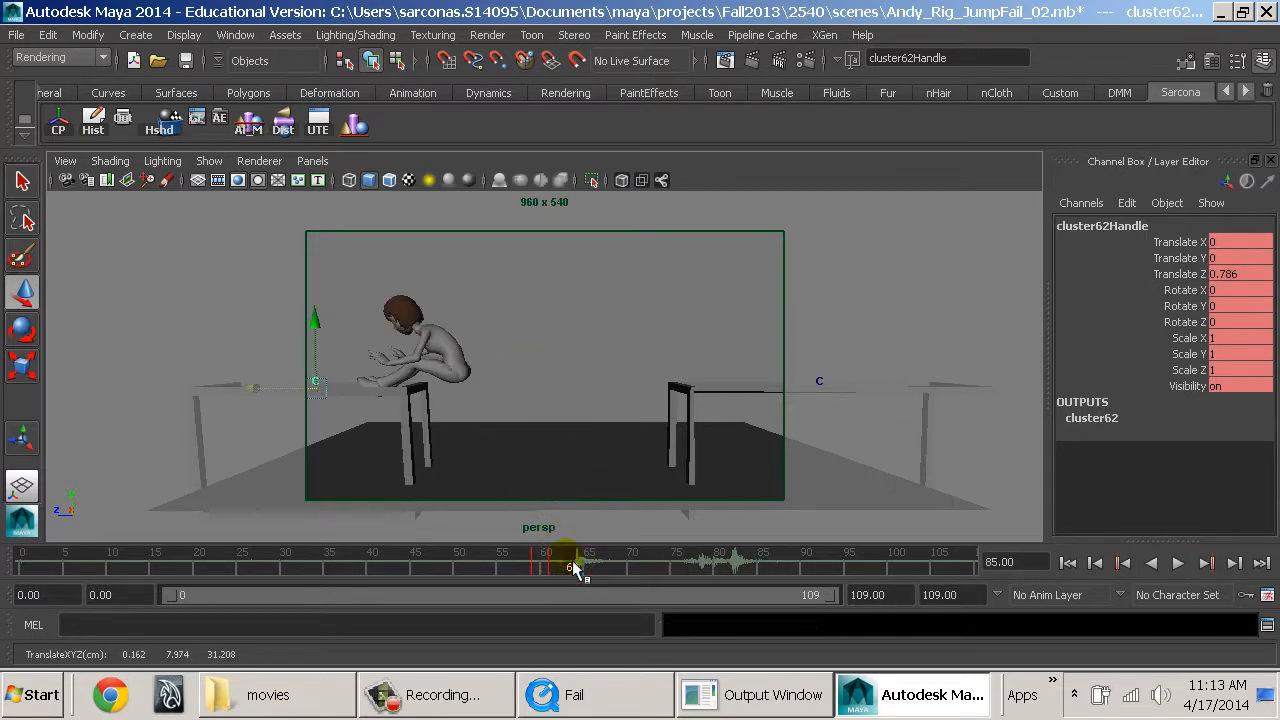
pyautogui.click(514, 503)
# Key the landing table's cluster at Translate Z 0.525 on frame 65 and -0.262 on frame 67.
pyautogui.moveTo(553, 565); pyautogui.dragTo(589, 565)
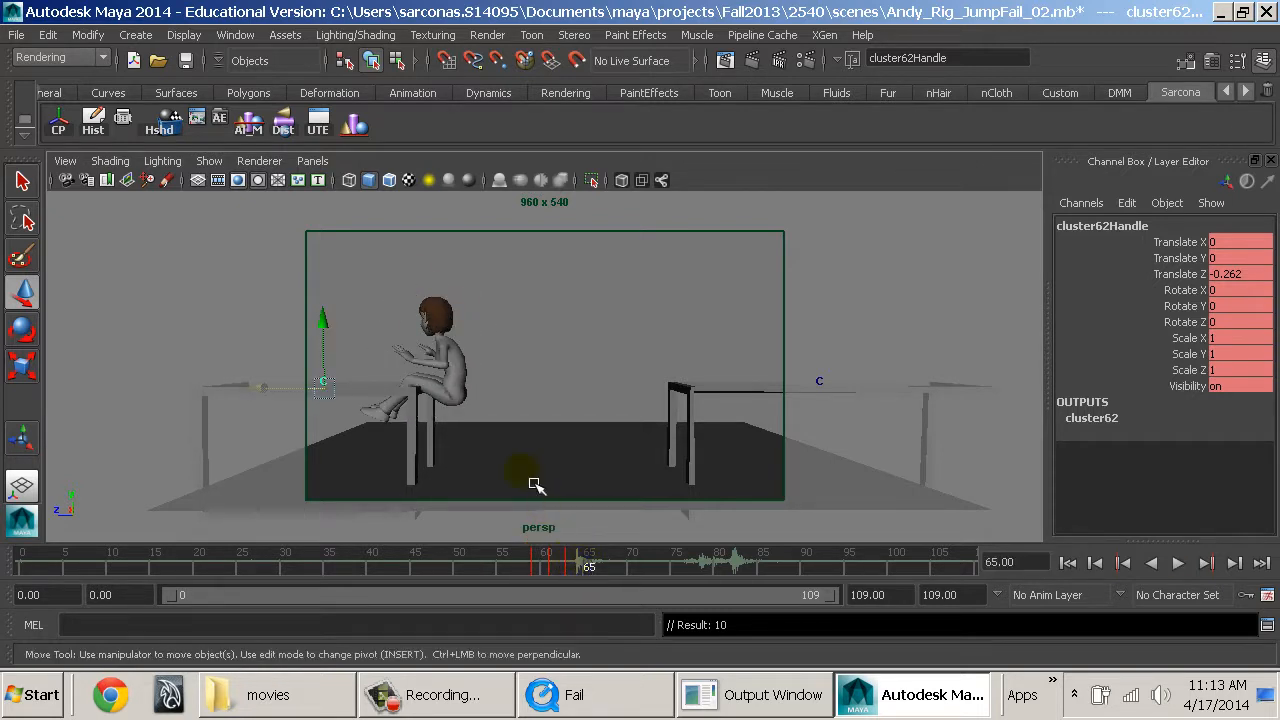
pyautogui.click(514, 472)
pyautogui.moveTo(526, 488); pyautogui.dragTo(524, 488, button='middle')
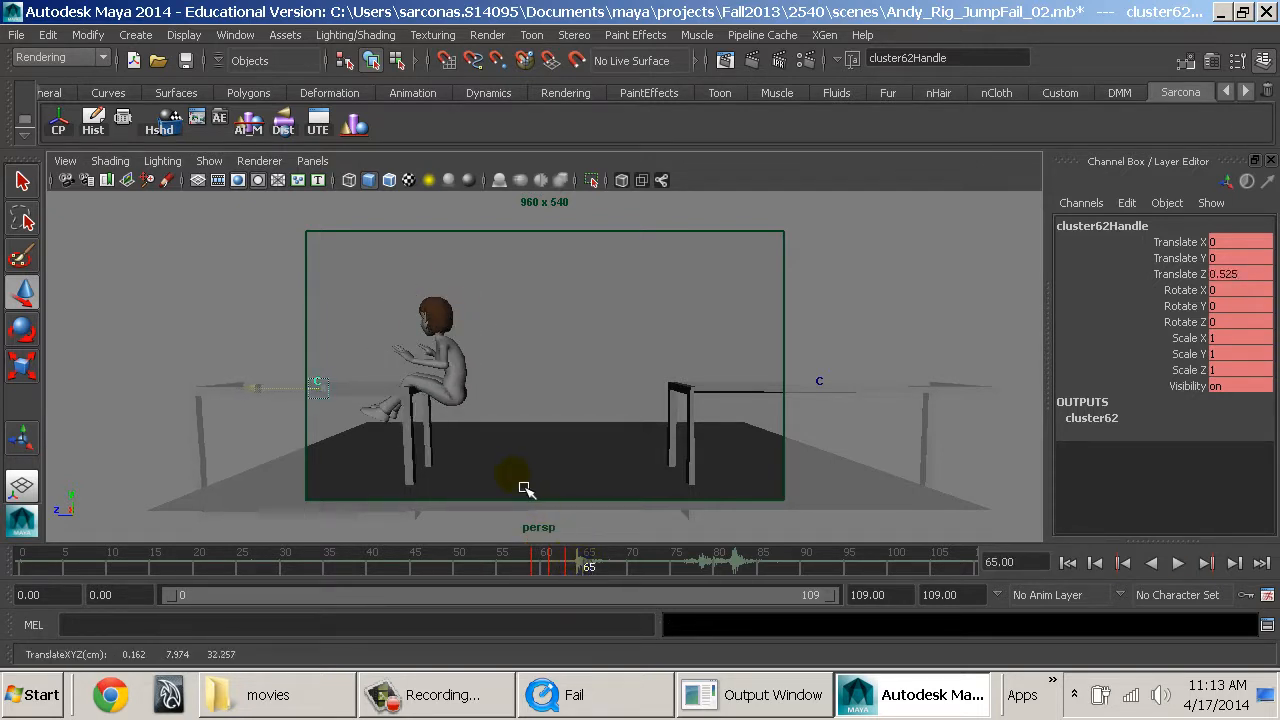
pyautogui.moveTo(591, 568); pyautogui.dragTo(610, 571)
pyautogui.moveTo(564, 508); pyautogui.dragTo(574, 510, button='middle')
pyautogui.press('s')
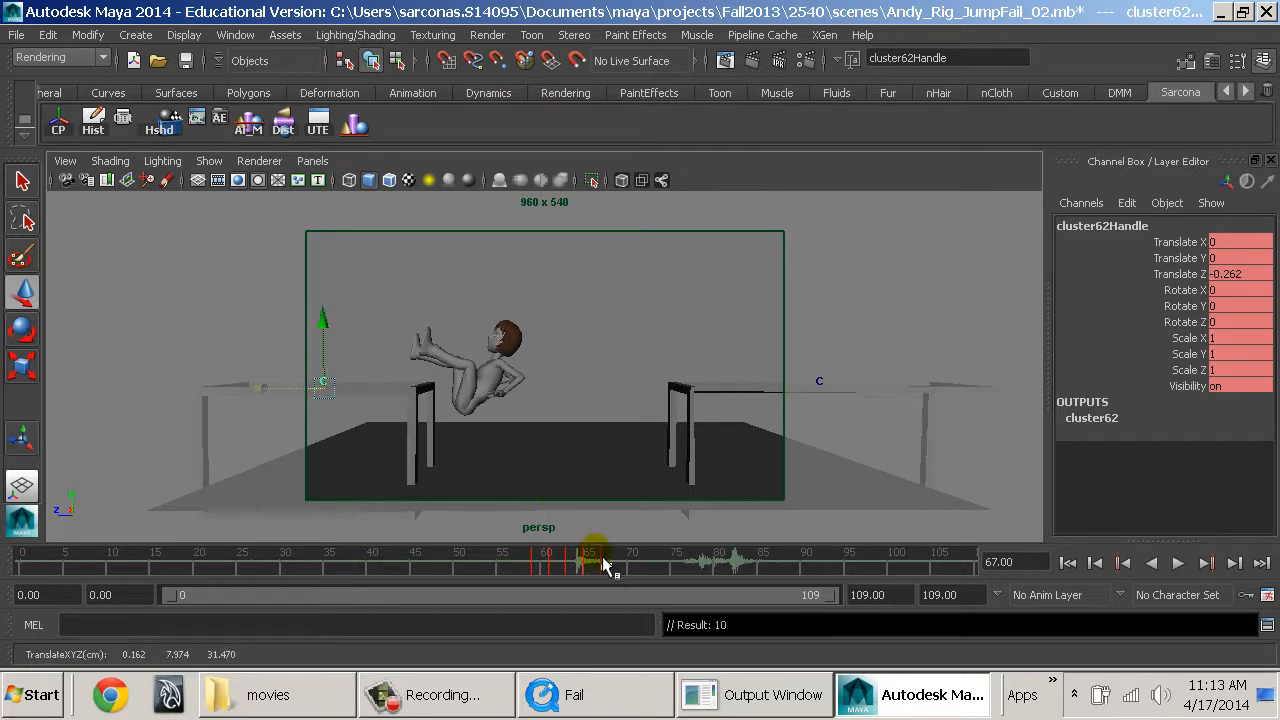
# Play back the animation from just before Andy's impact to check the landing table's wobble.
pyautogui.moveTo(605, 561); pyautogui.dragTo(528, 563)
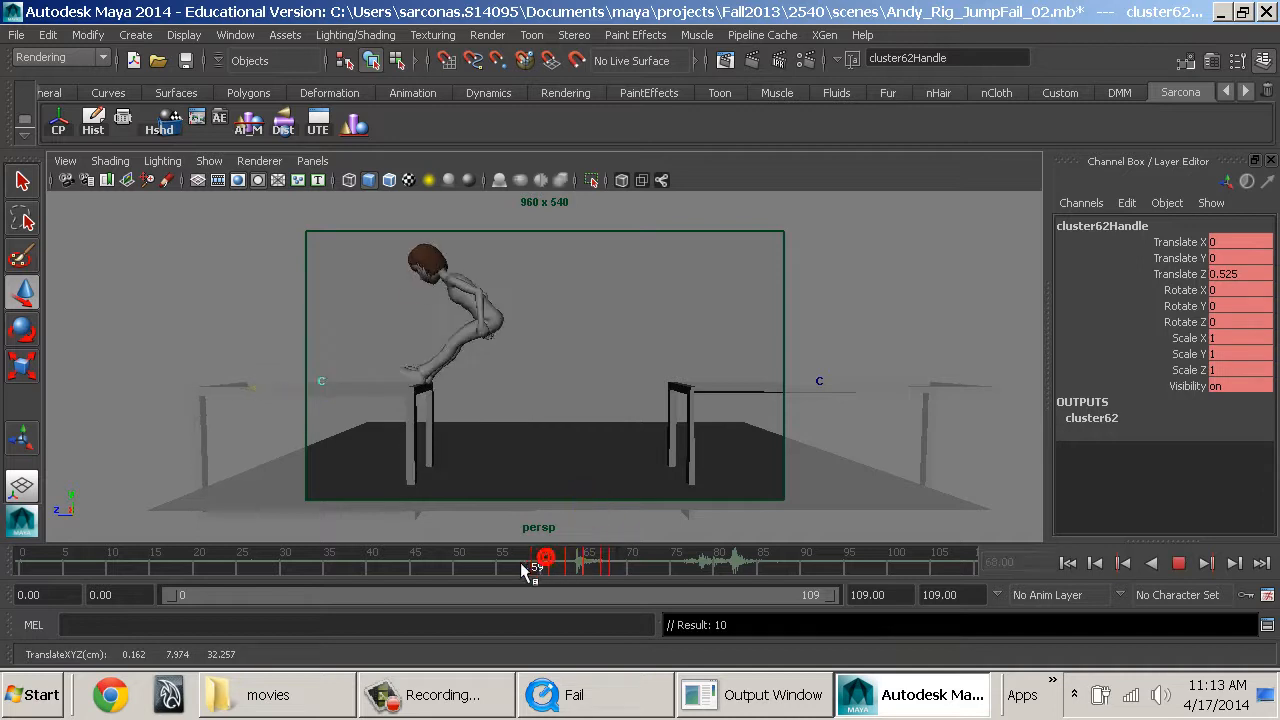
pyautogui.hotkey('alt', 'v')
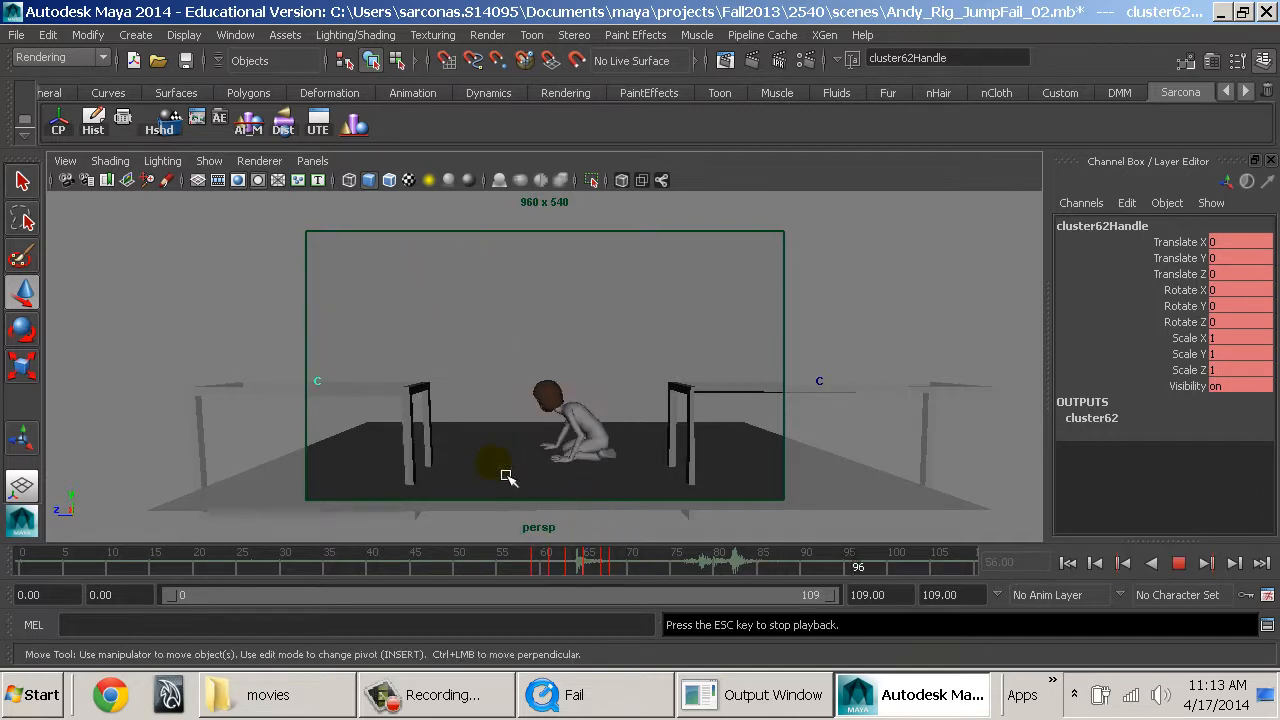
pyautogui.press('Escape')
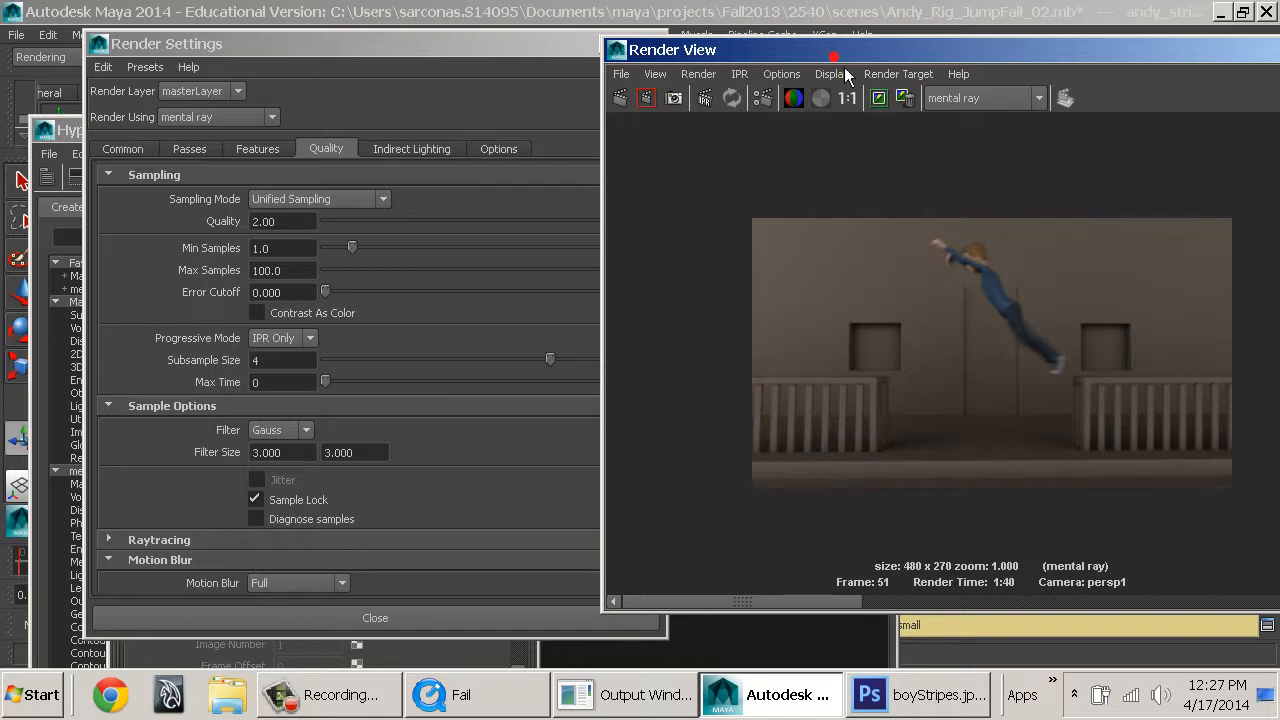
# Close the Render View, Hypershade, Render Settings, Attribute Editor and Outliner windows to clear the viewport.
pyautogui.moveTo(838, 50); pyautogui.dragTo(442, 56)
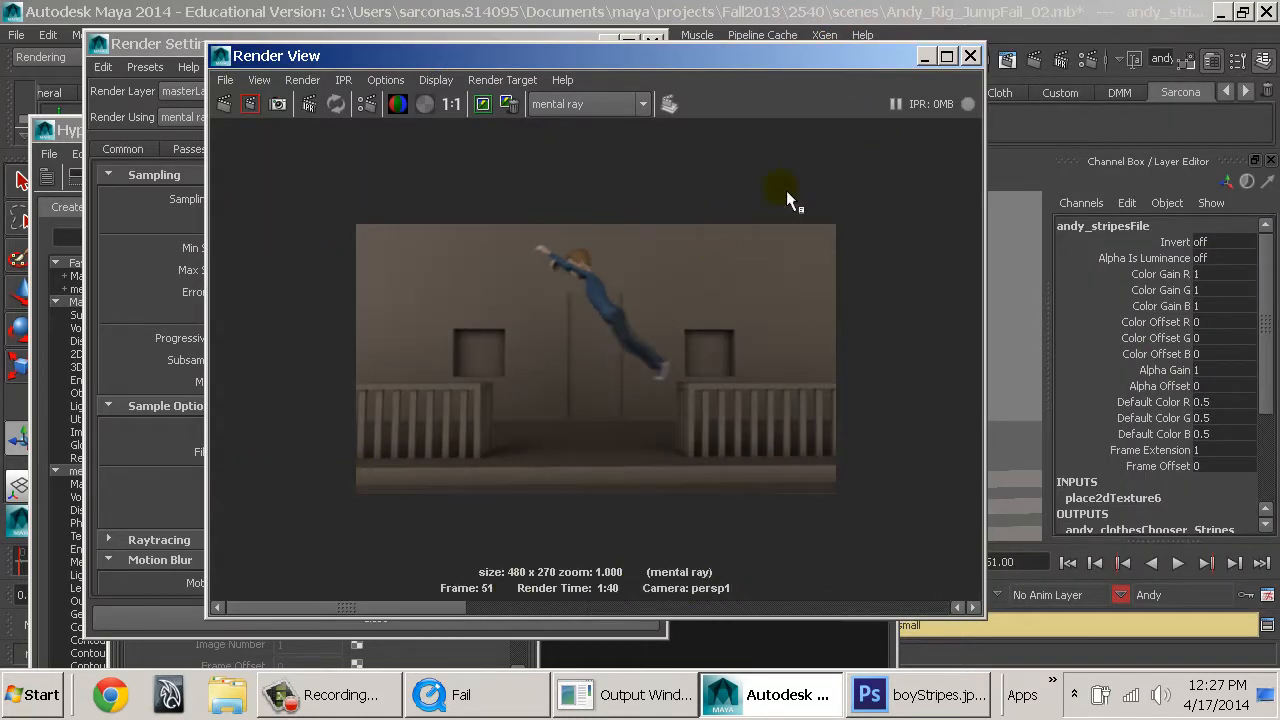
pyautogui.click(970, 56)
pyautogui.click(936, 698)
pyautogui.click(938, 700)
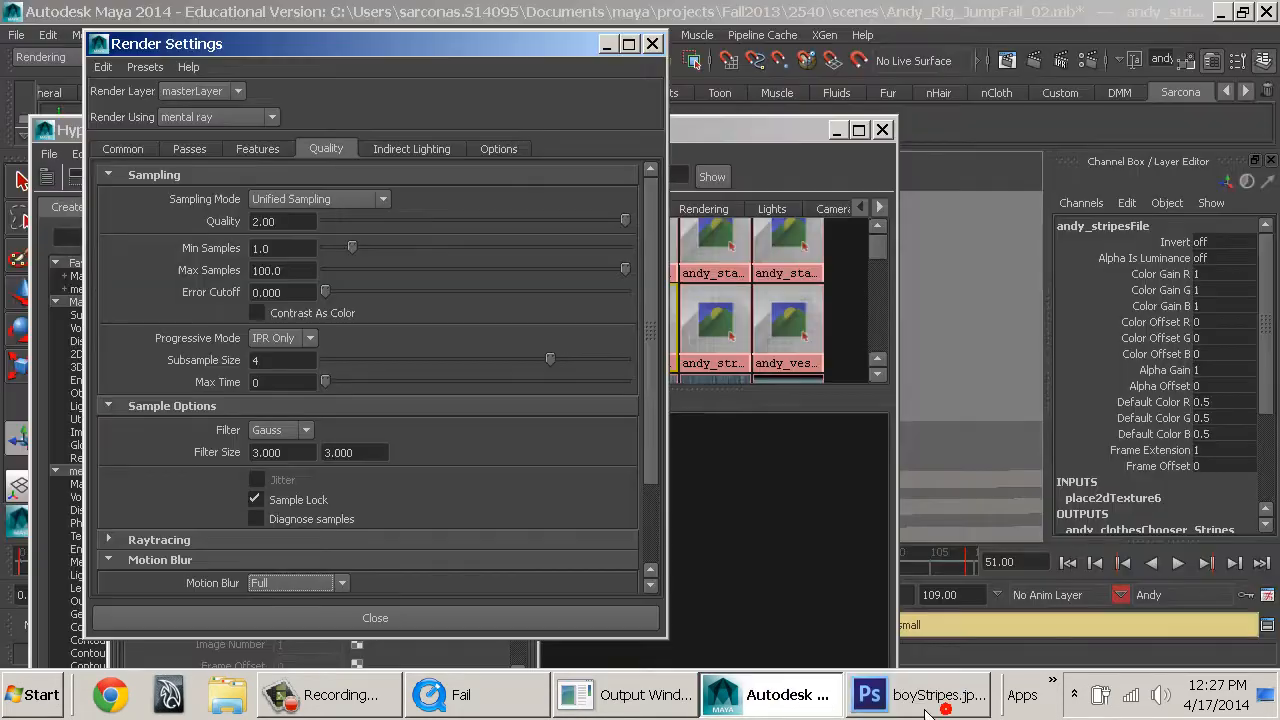
pyautogui.click(882, 130)
pyautogui.click(652, 45)
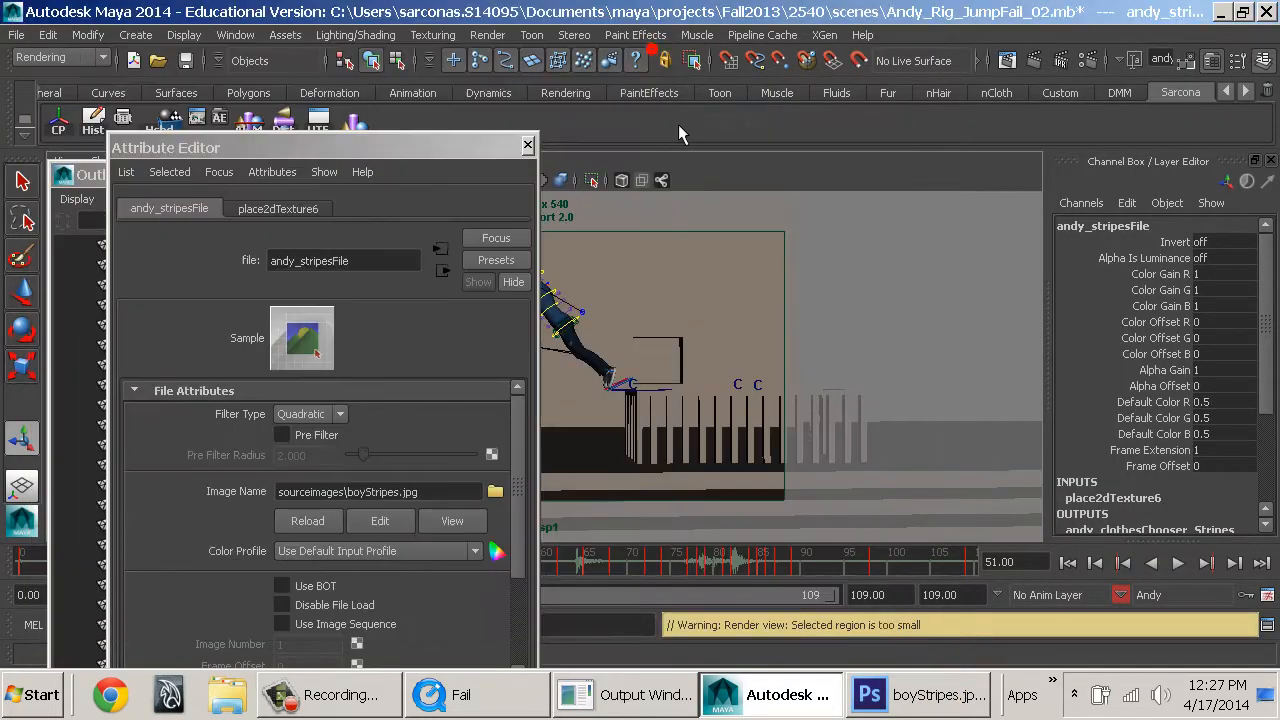
pyautogui.click(527, 146)
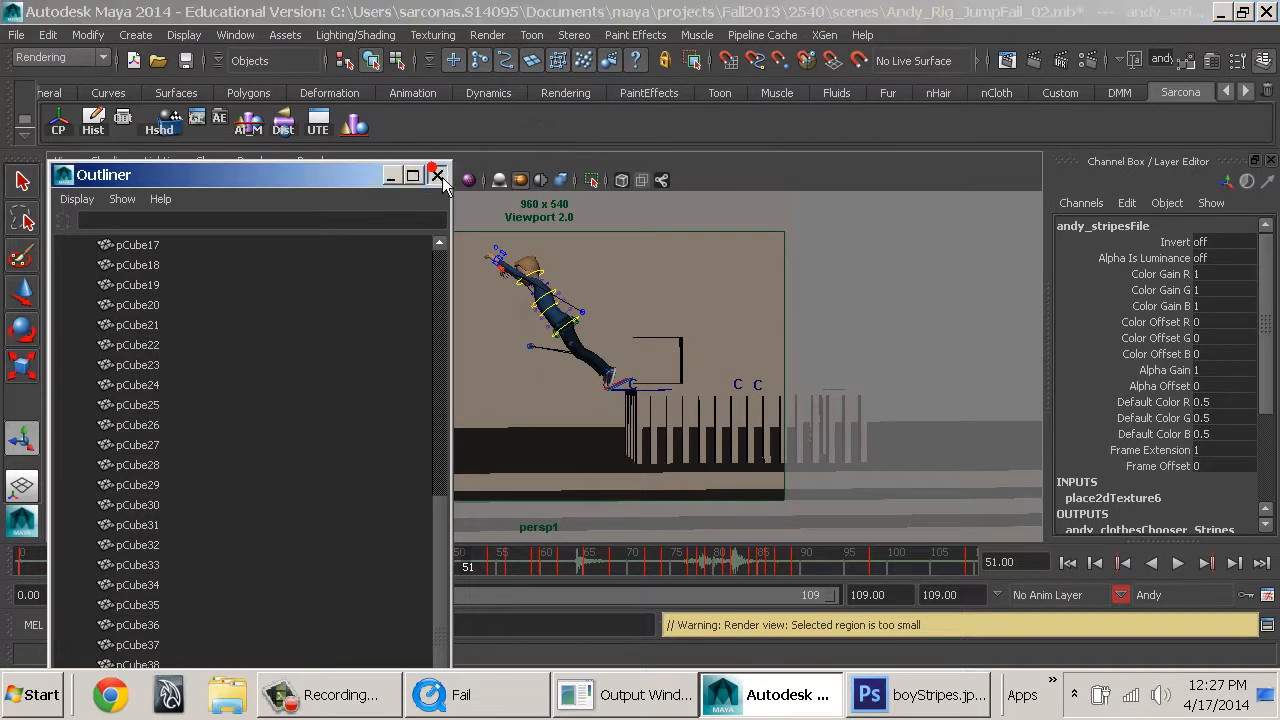
pyautogui.click(438, 175)
# Check Andy's Clothes attribute, and compare boyStripes.jpg in Photoshop with its recolouring layers hidden and shown.
pyautogui.click(659, 391)
pyautogui.scroll(-1, 1218, 420)
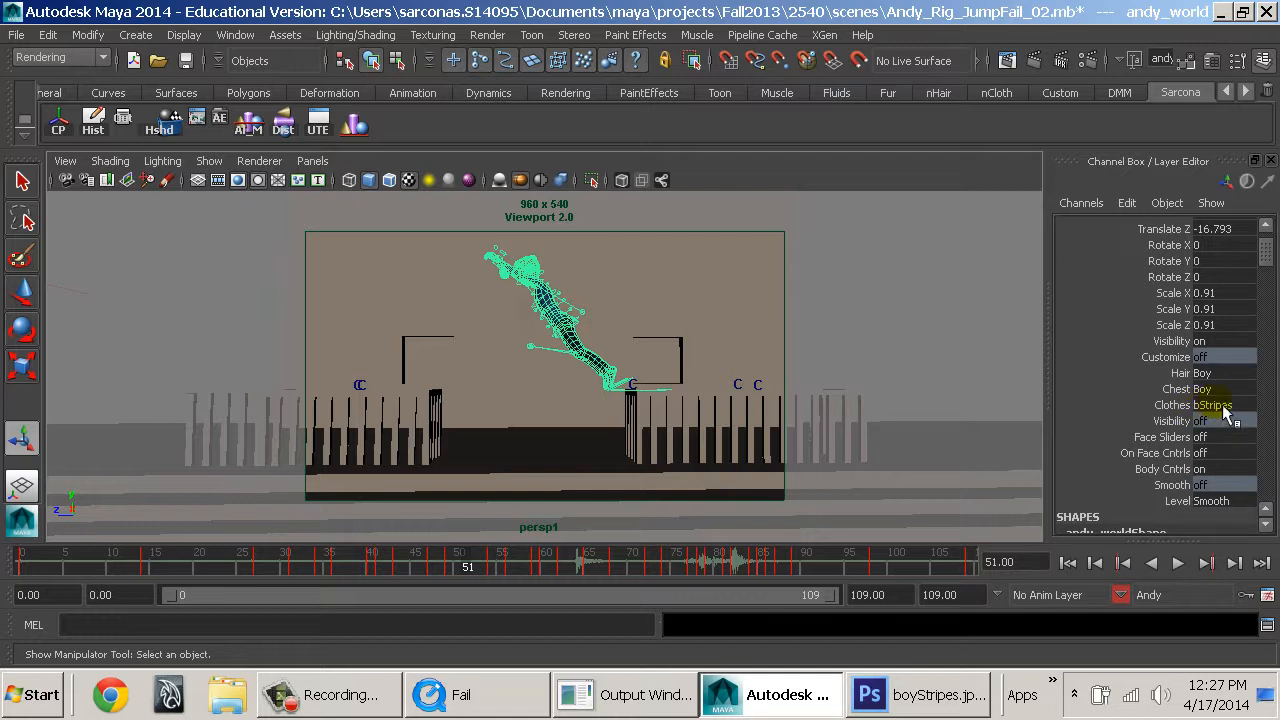
pyautogui.click(895, 712)
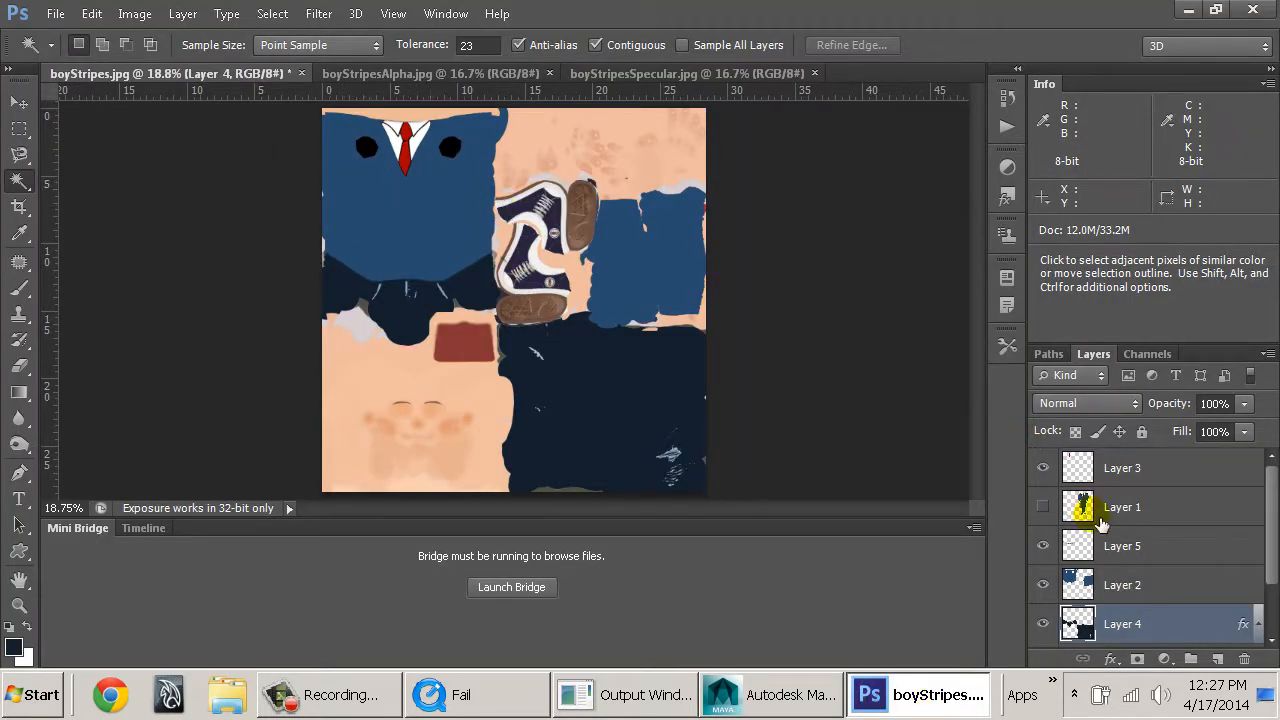
pyautogui.scroll(-1, 1072, 530)
pyautogui.click(1042, 507)
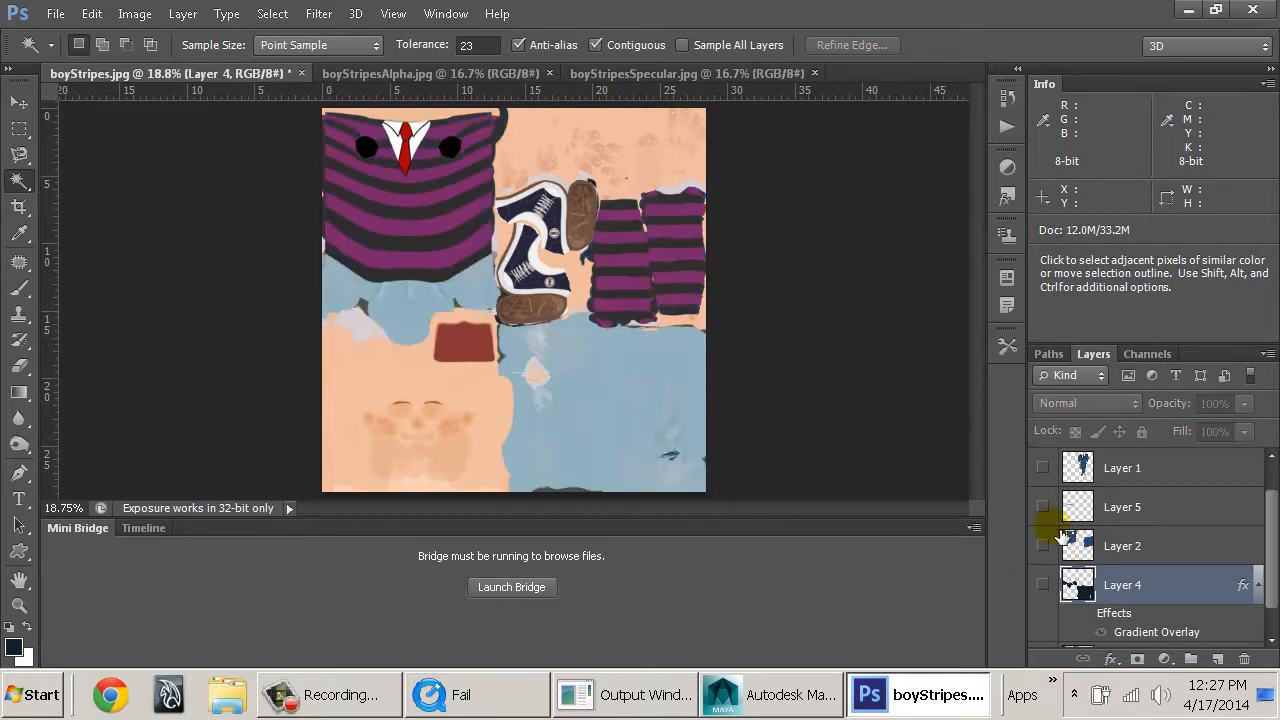
pyautogui.click(1042, 545)
pyautogui.click(1042, 584)
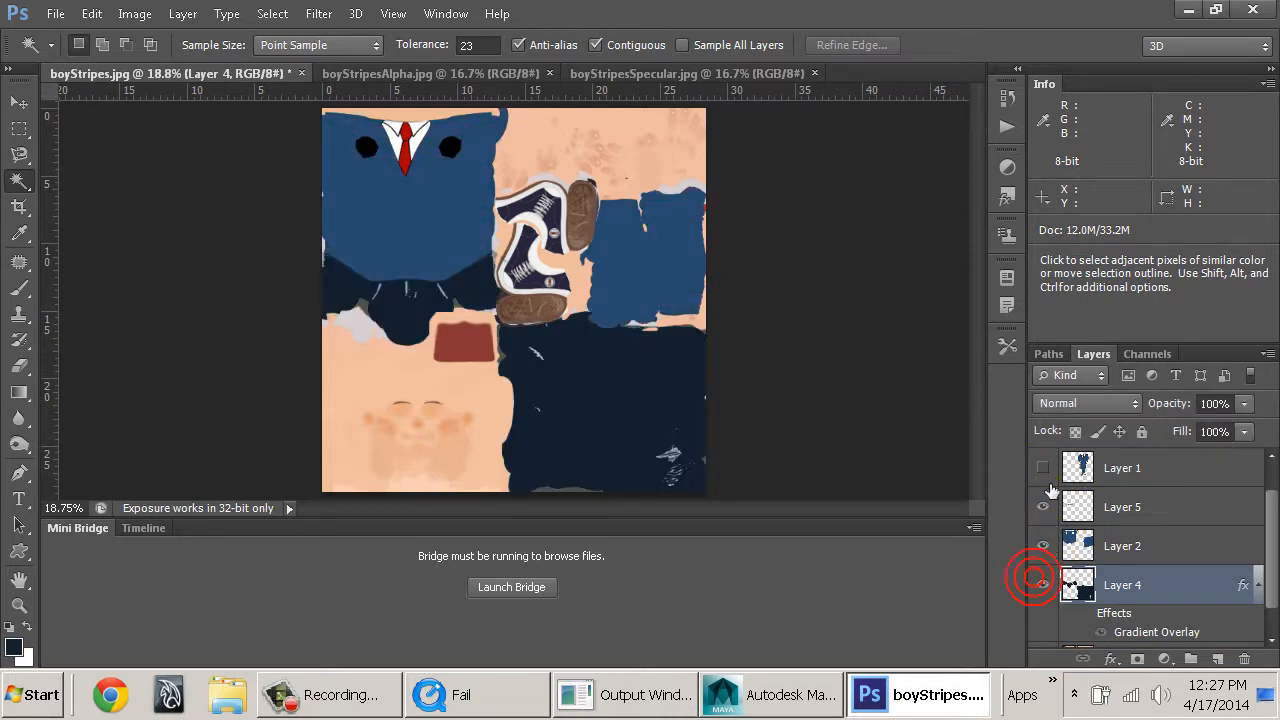
pyautogui.click(1042, 467)
pyautogui.click(1042, 467)
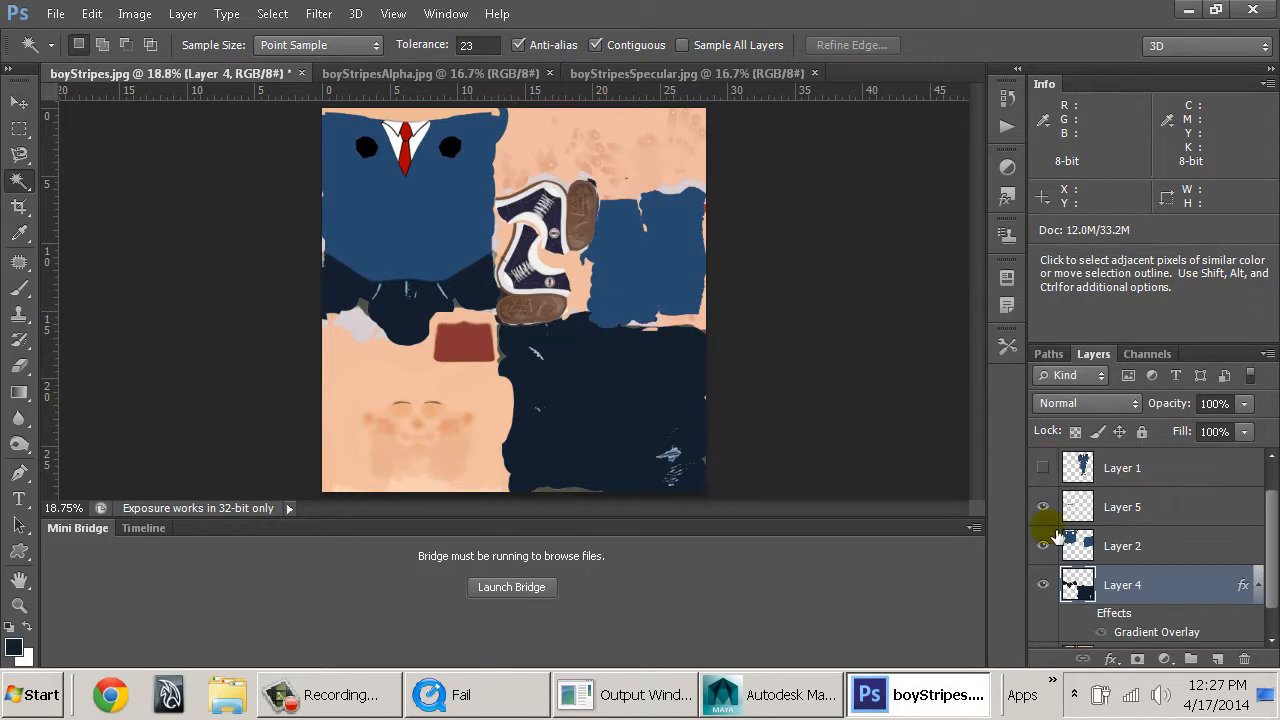
pyautogui.scroll(1, 1060, 515)
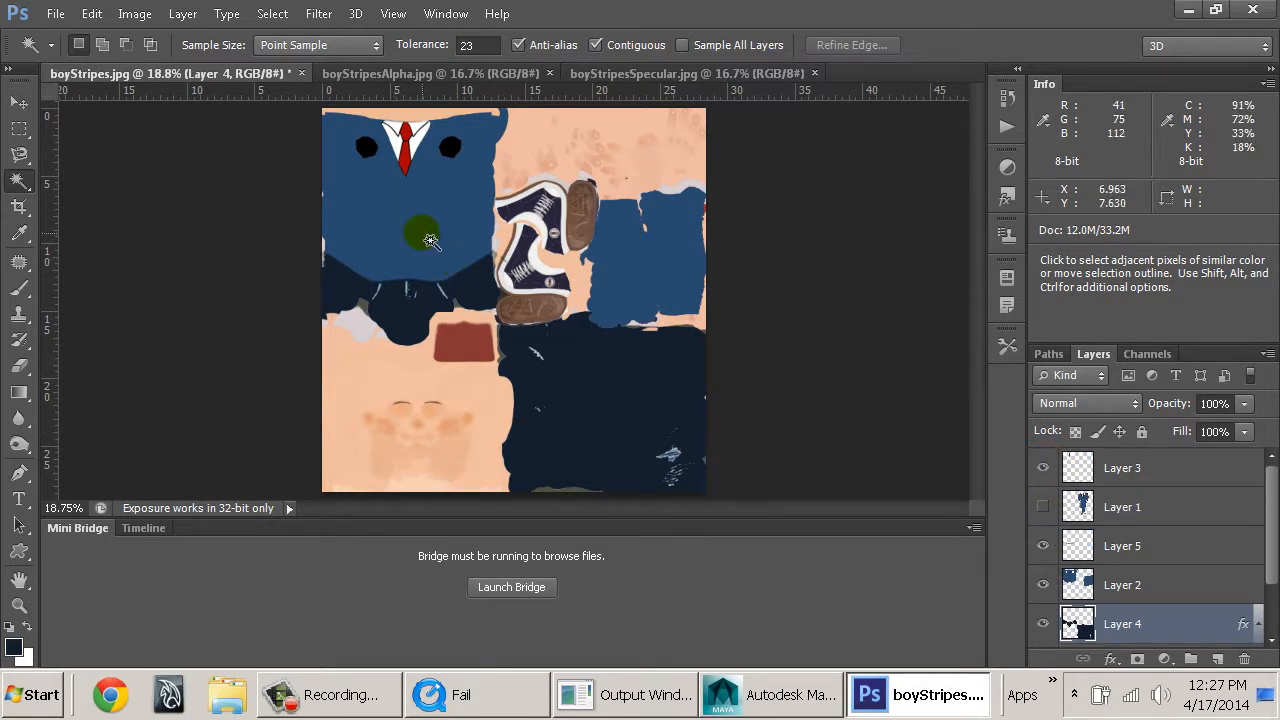
# Return to Maya, open the andy_stripesFile texture from the Hypershade and reload its boyStripes.jpg image.
pyautogui.click(795, 686)
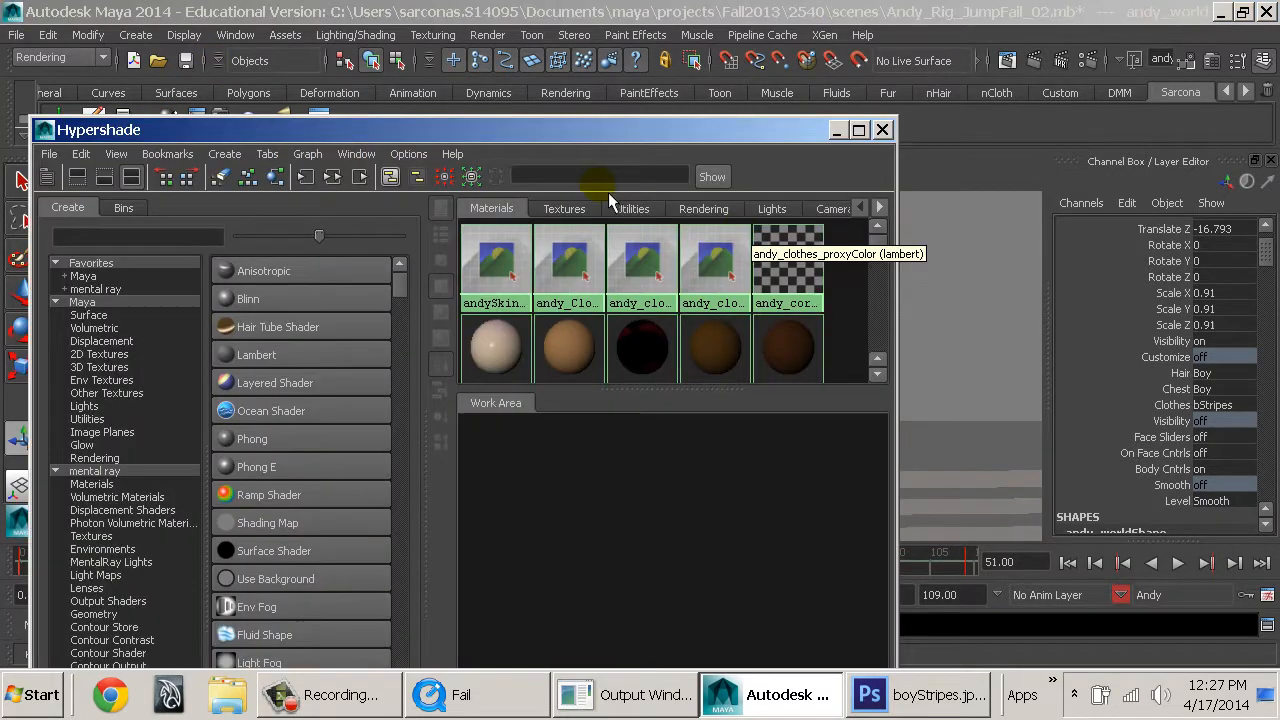
pyautogui.click(580, 210)
pyautogui.scroll(-1, 586, 288)
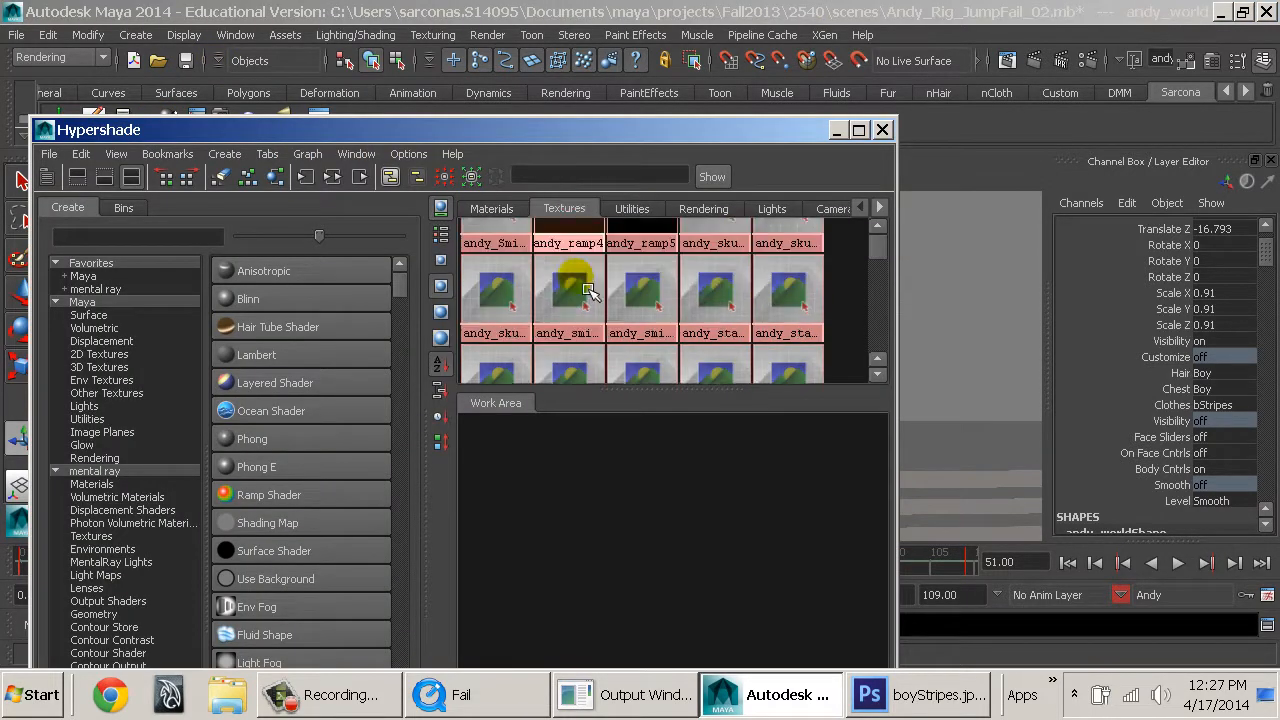
pyautogui.scroll(-1, 588, 290)
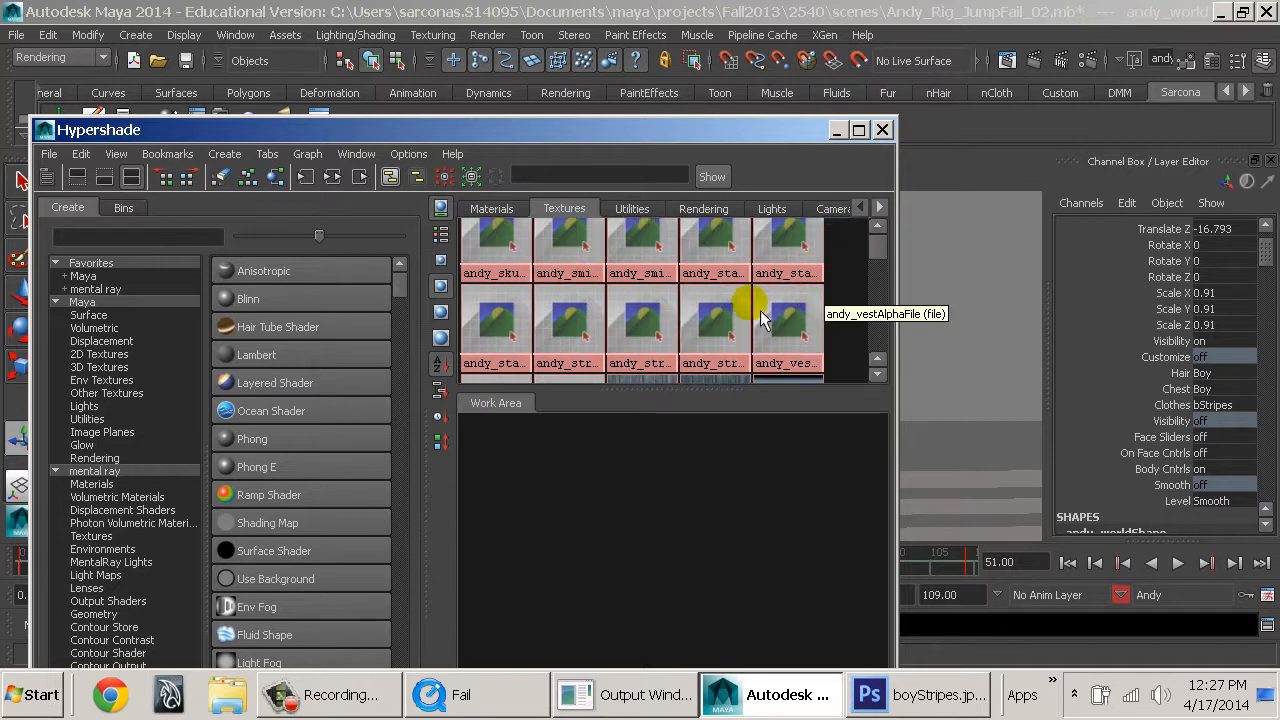
pyautogui.doubleClick(613, 322)
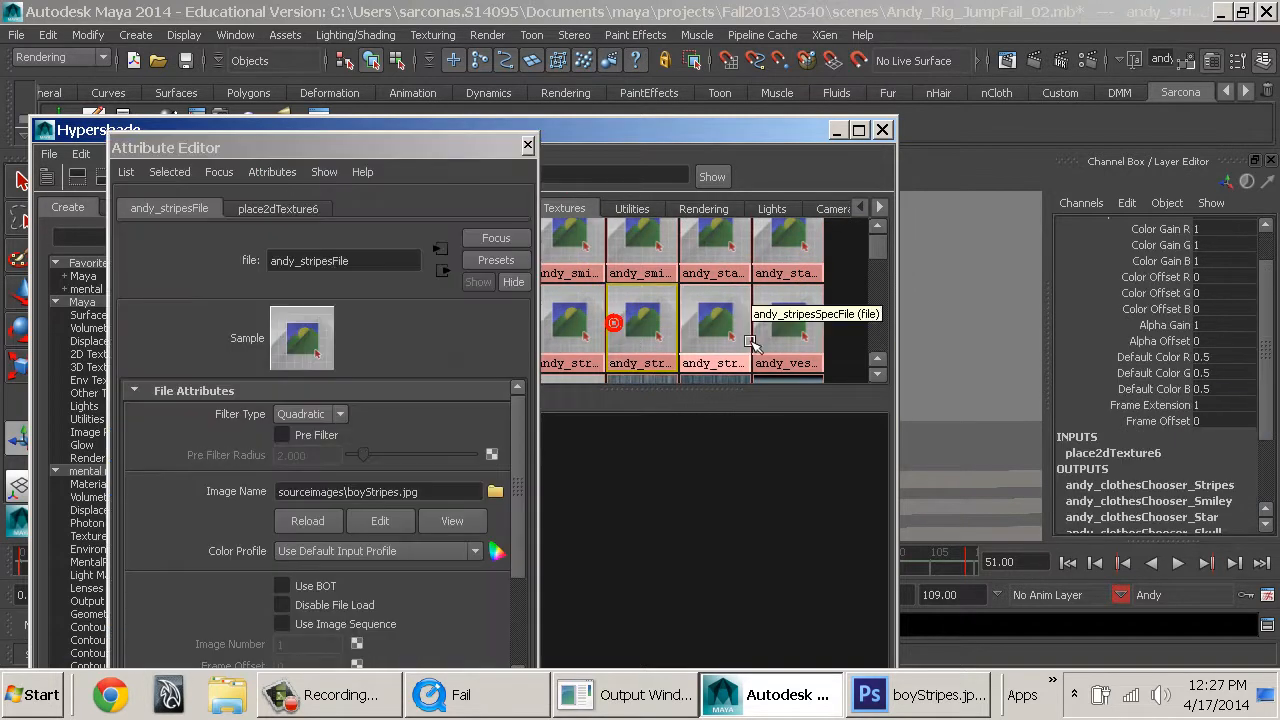
pyautogui.click(324, 524)
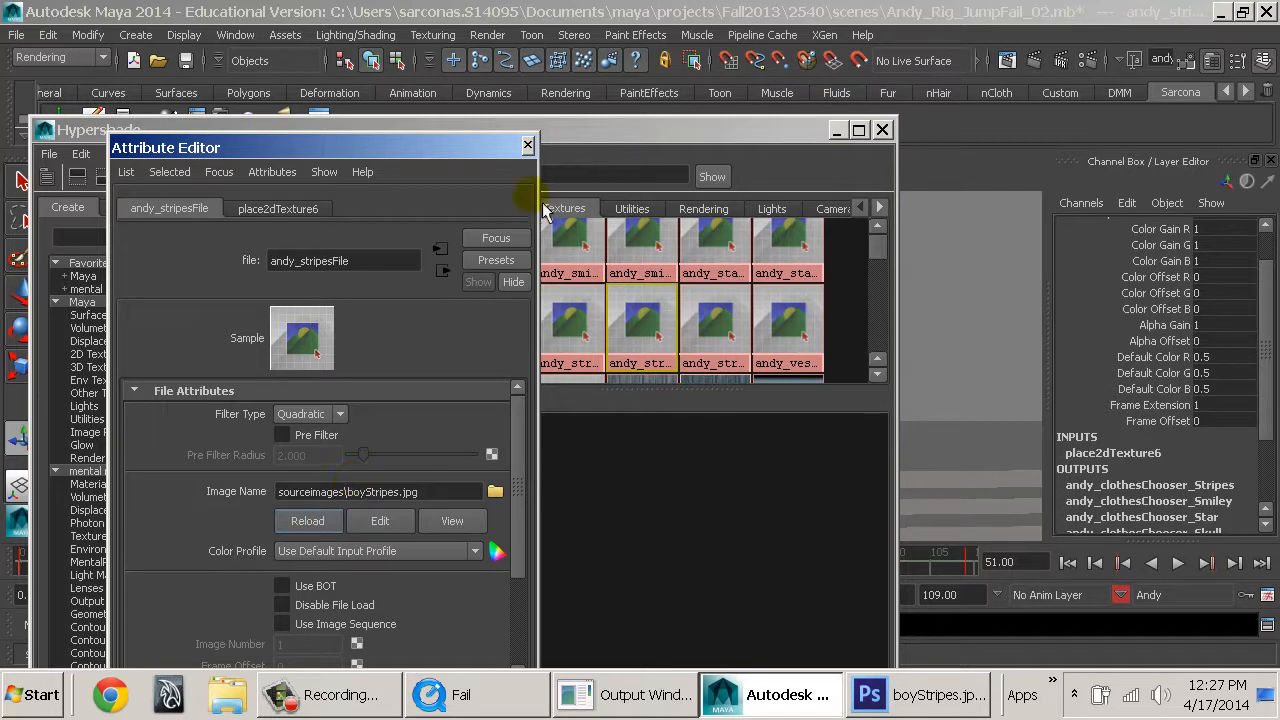
# Set the andy_stripesFile texture's Filter Type to Off, and close the Attribute Editor and Hypershade.
pyautogui.click(290, 413)
pyautogui.click(293, 432)
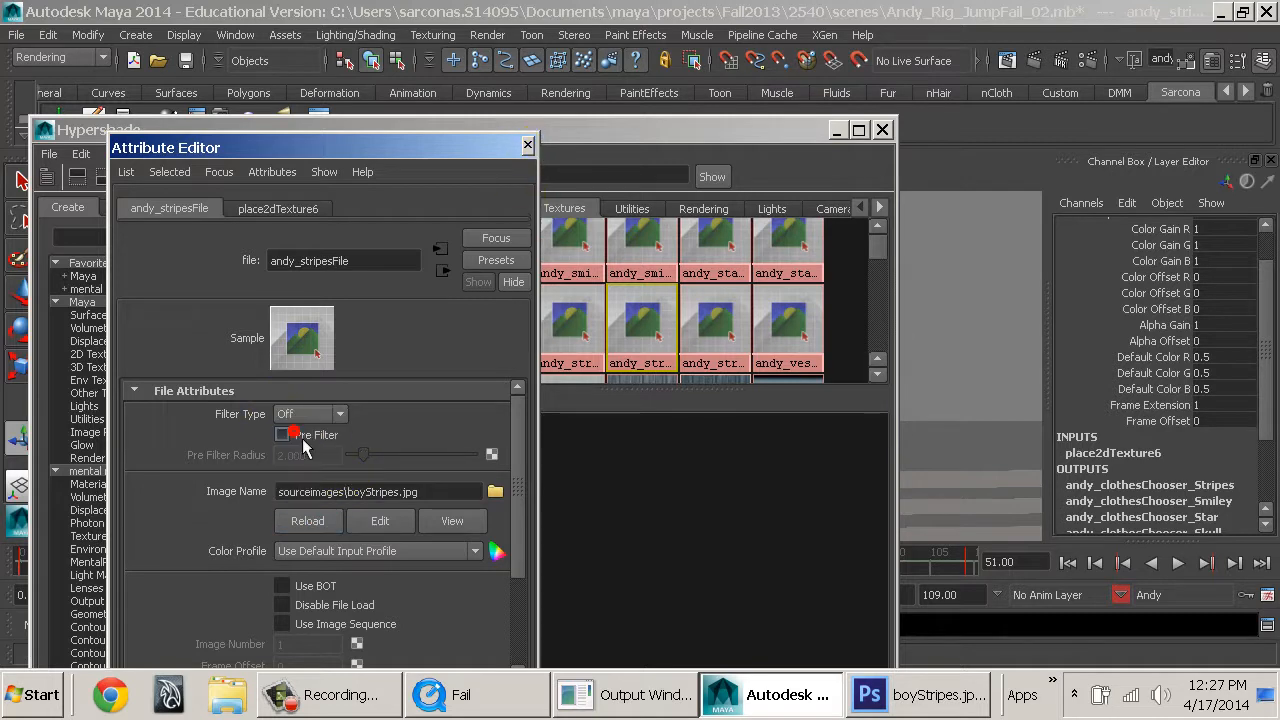
pyautogui.click(531, 144)
pyautogui.click(864, 130)
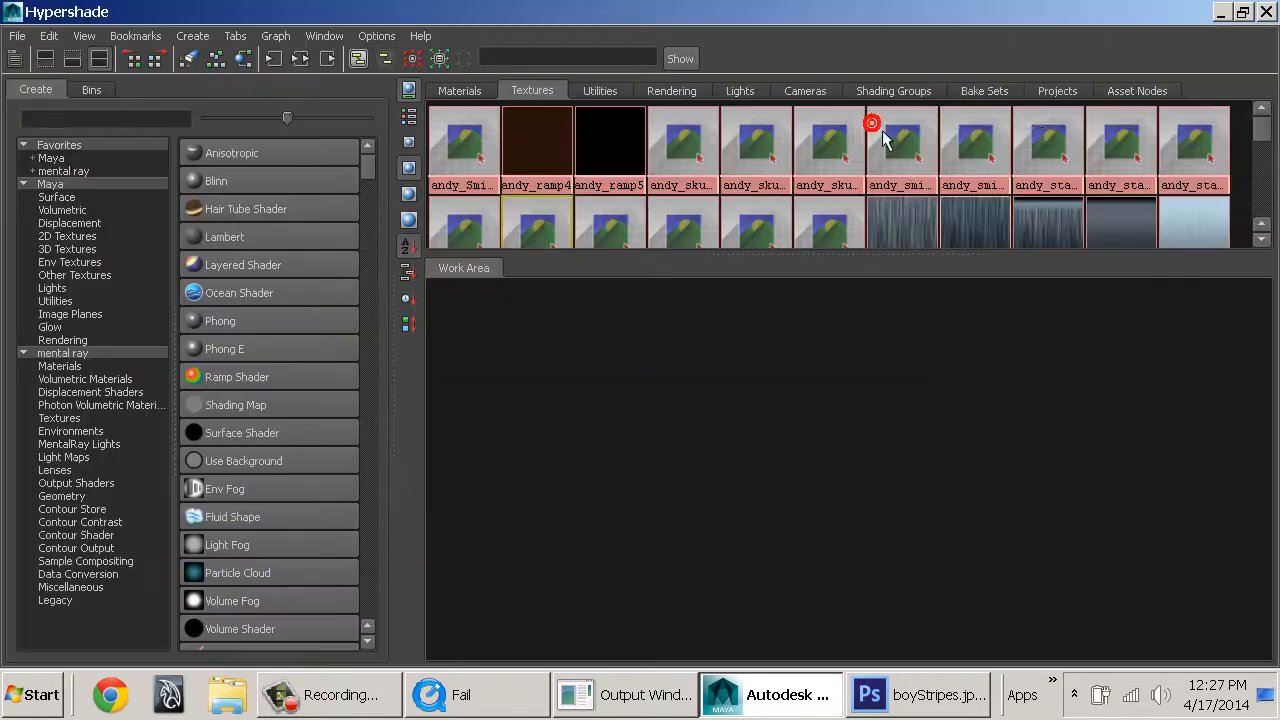
pyautogui.doubleClick(1024, 18)
pyautogui.click(884, 128)
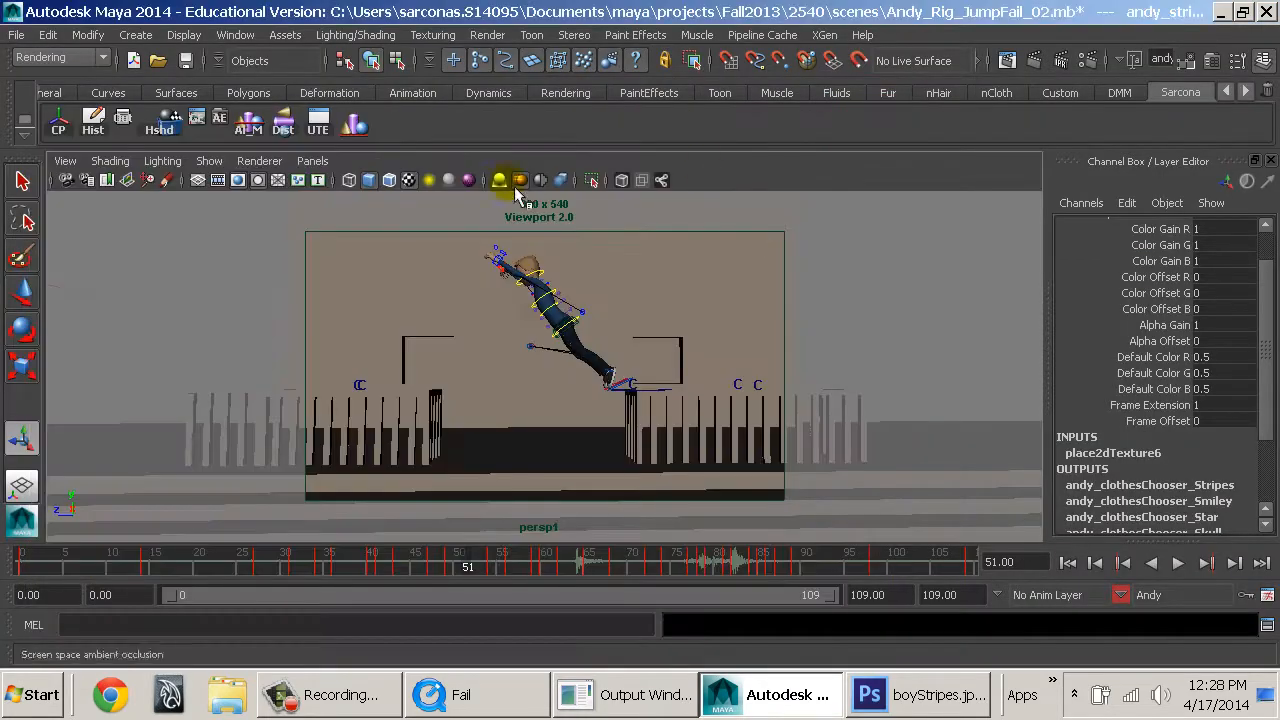
# Open the Render Settings and review the mental ray sampling quality and Final Gathering settings.
pyautogui.click(1092, 62)
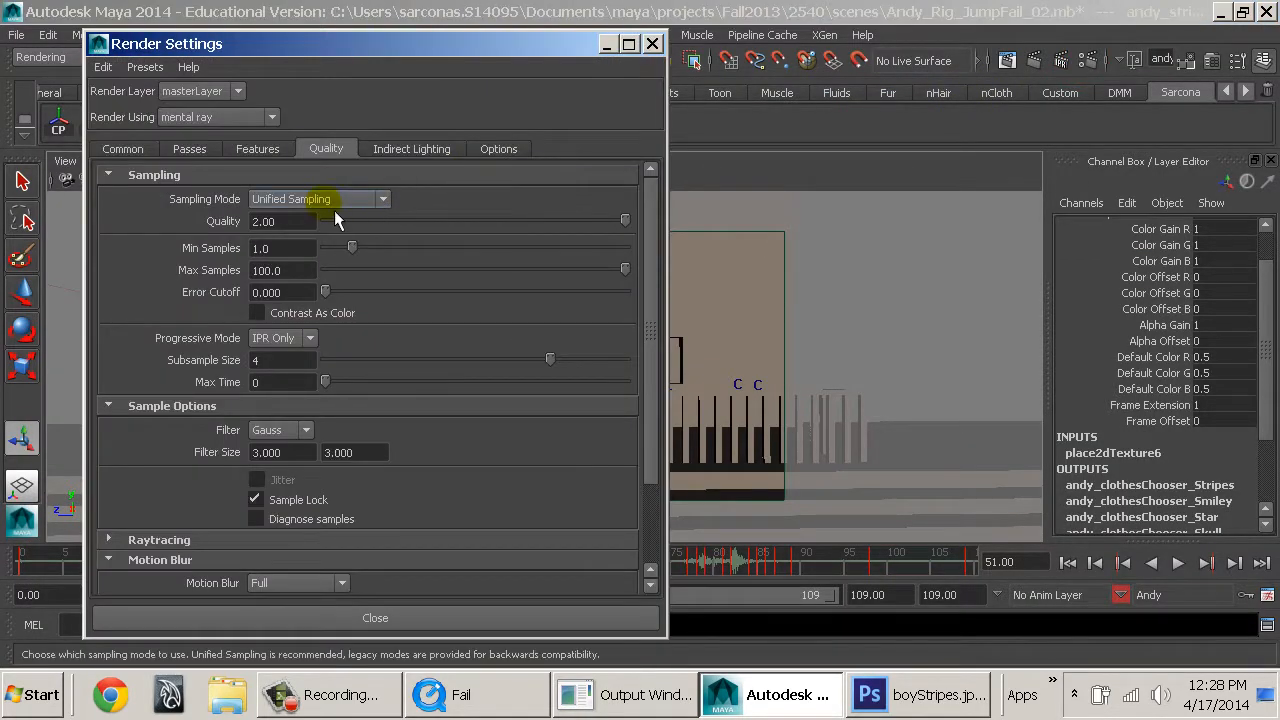
pyautogui.click(268, 221)
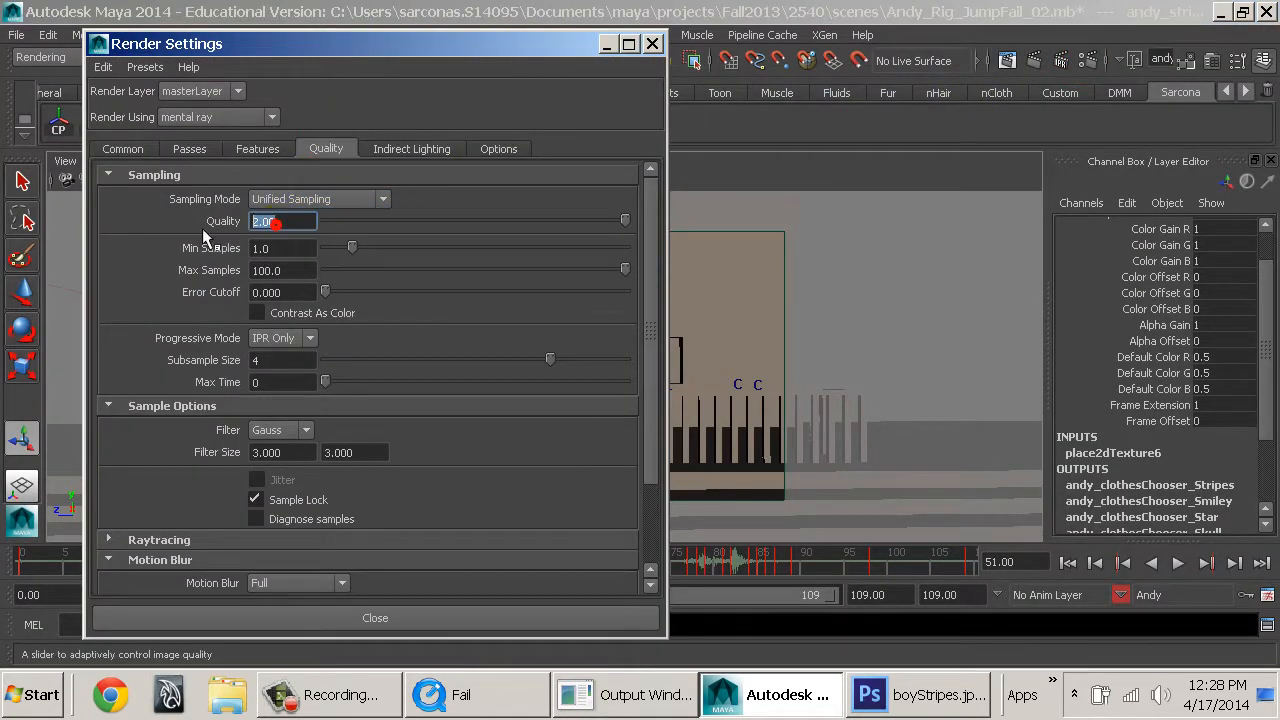
pyautogui.click(425, 146)
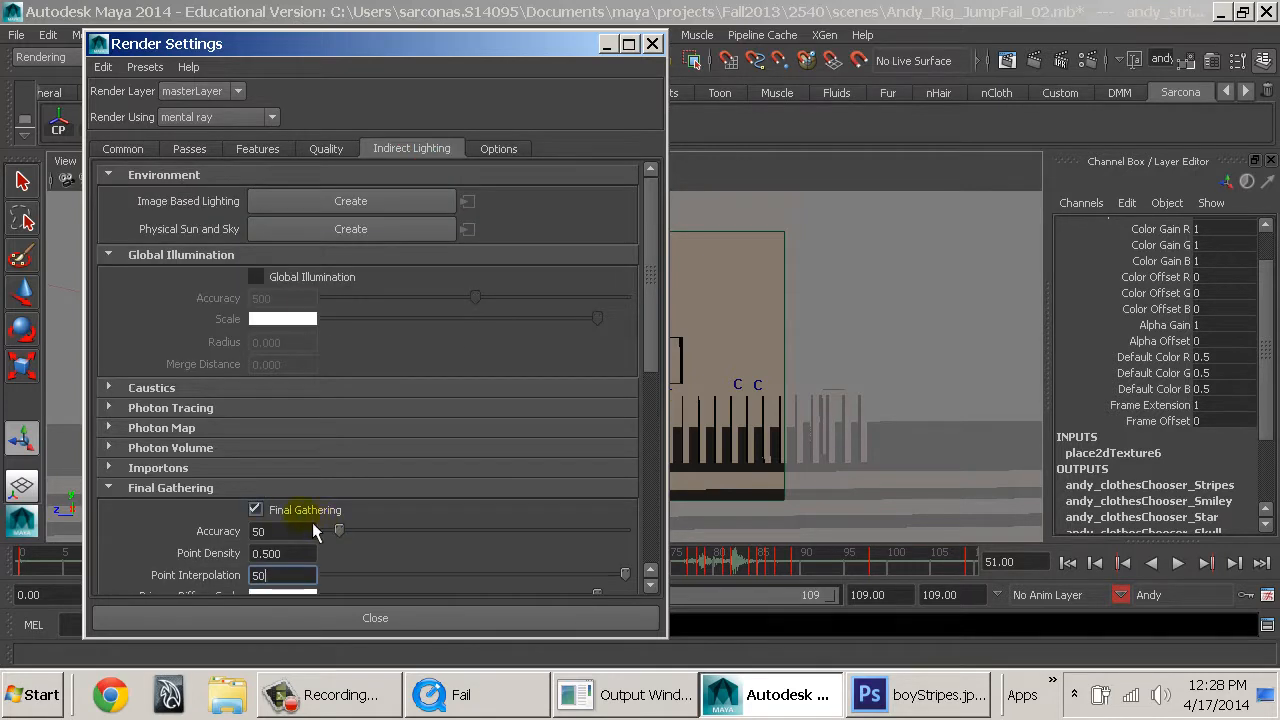
# Set the mental ray Motion Blur's Motion Steps to 3.
pyautogui.click(325, 148)
pyautogui.scroll(-3, 296, 510)
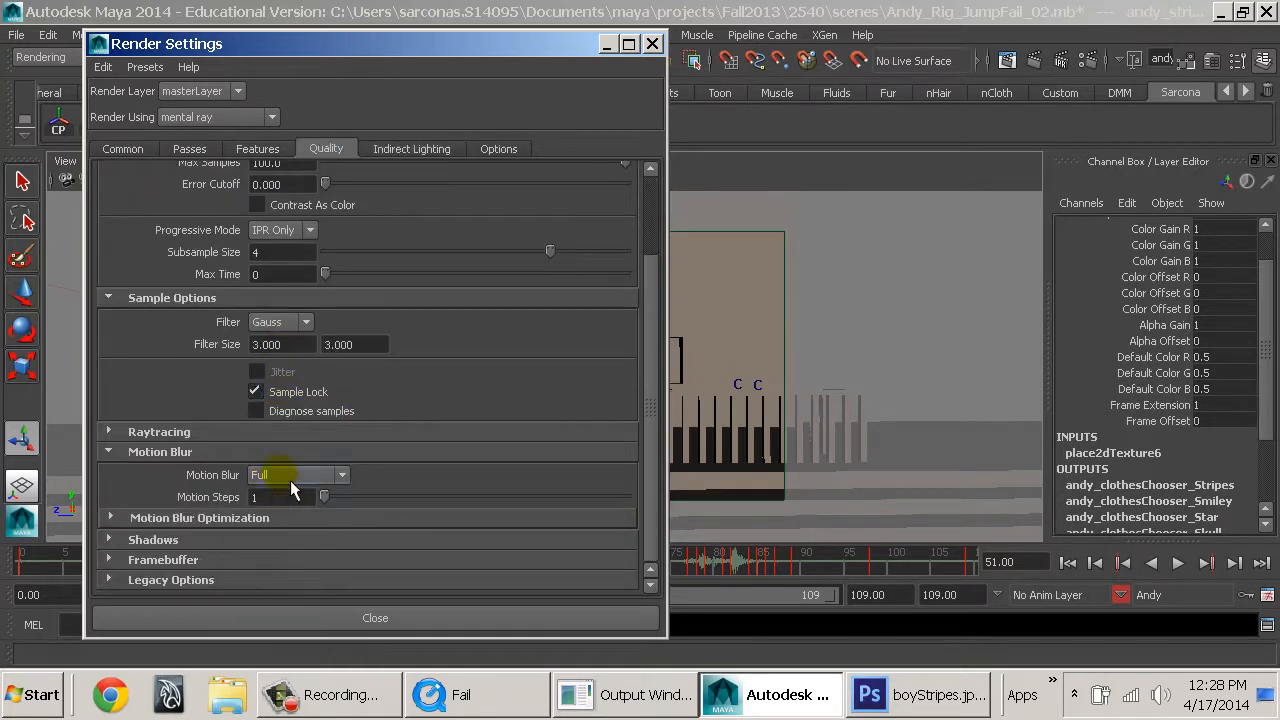
pyautogui.moveTo(286, 496); pyautogui.dragTo(144, 472)
pyautogui.write('3')
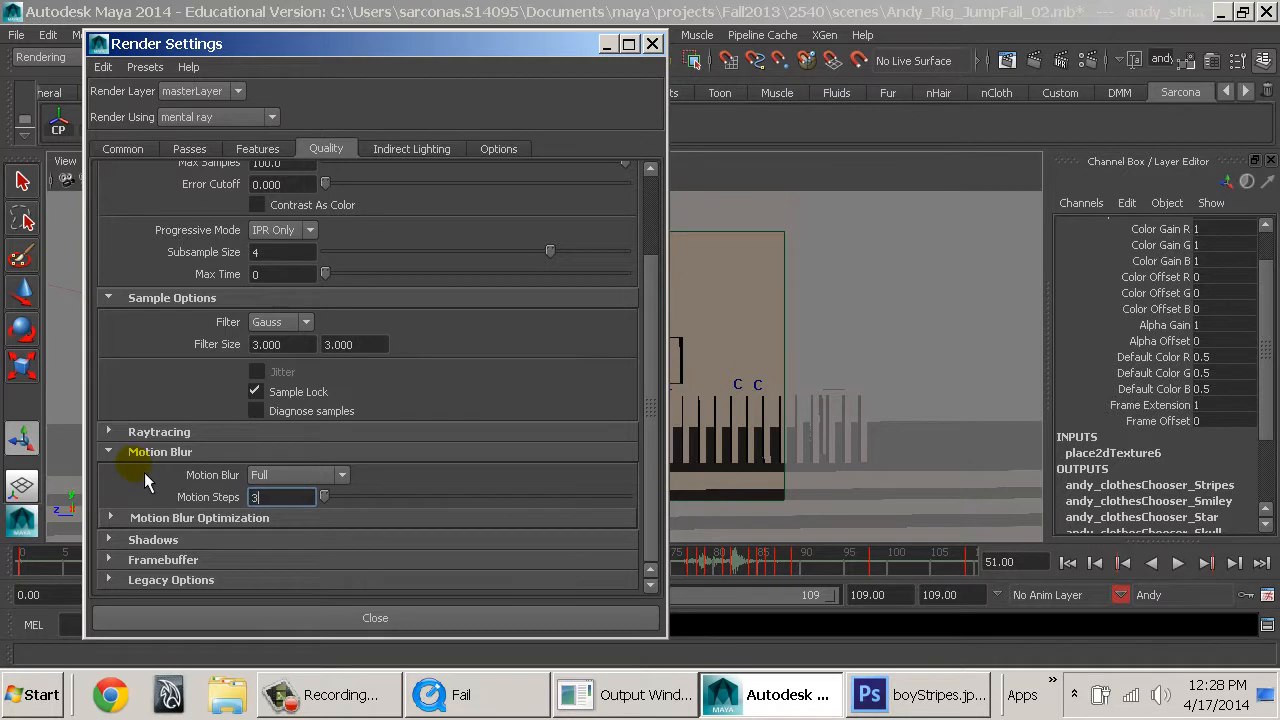
pyautogui.press('Return')
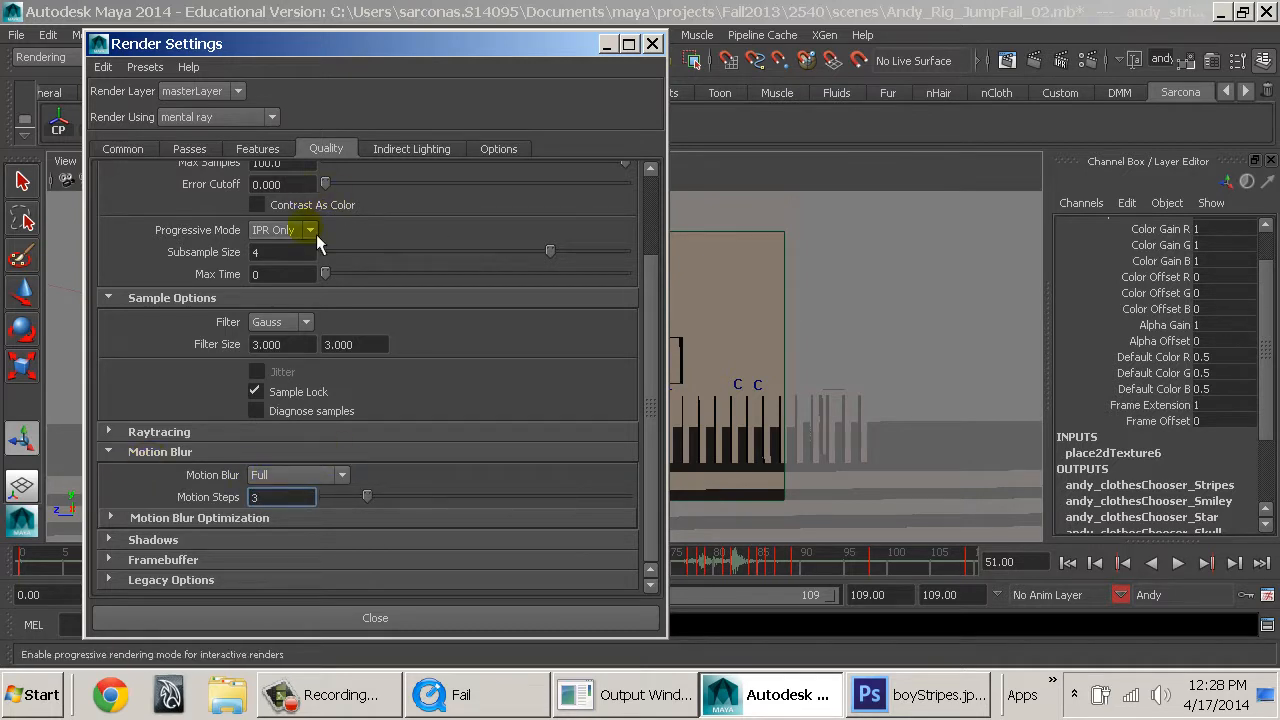
# Set the Motion Steps of the full motion blur to 5 in the render quality settings.
pyautogui.scroll(3, 295, 205)
pyautogui.click(264, 150)
pyautogui.click(326, 148)
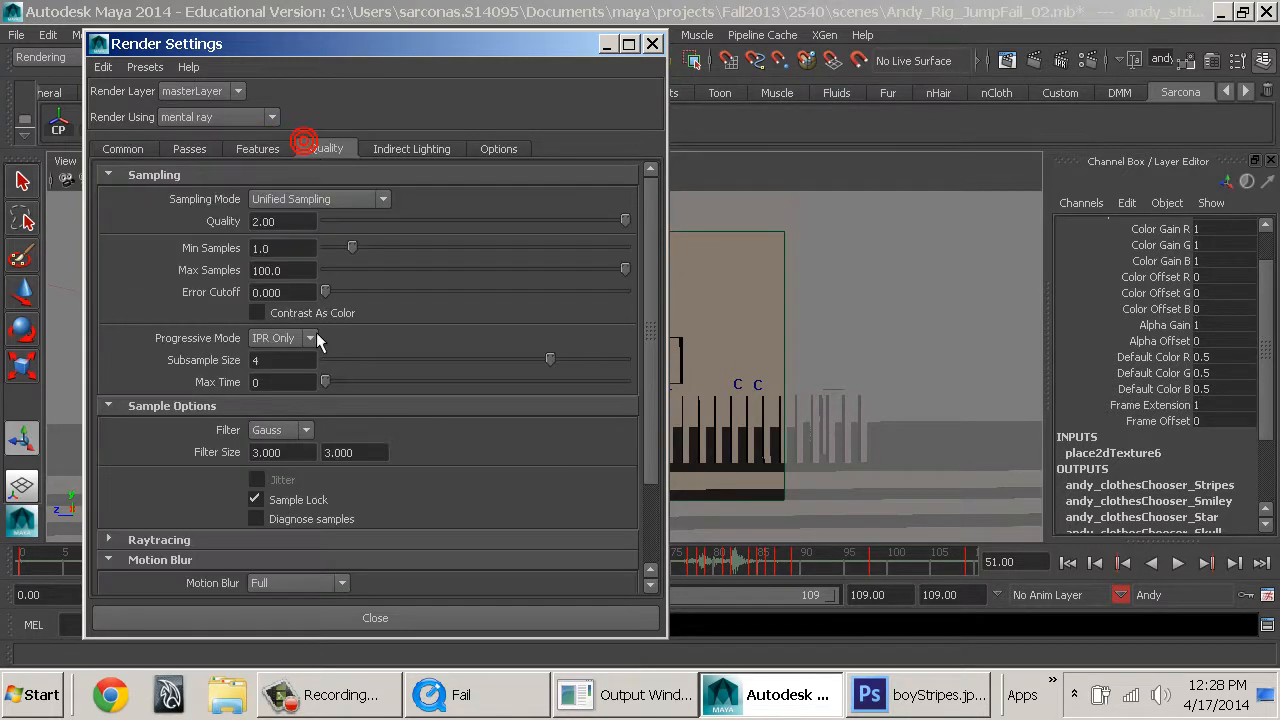
pyautogui.scroll(-2, 290, 448)
pyautogui.scroll(-2, 290, 448)
pyautogui.moveTo(285, 494); pyautogui.dragTo(197, 497)
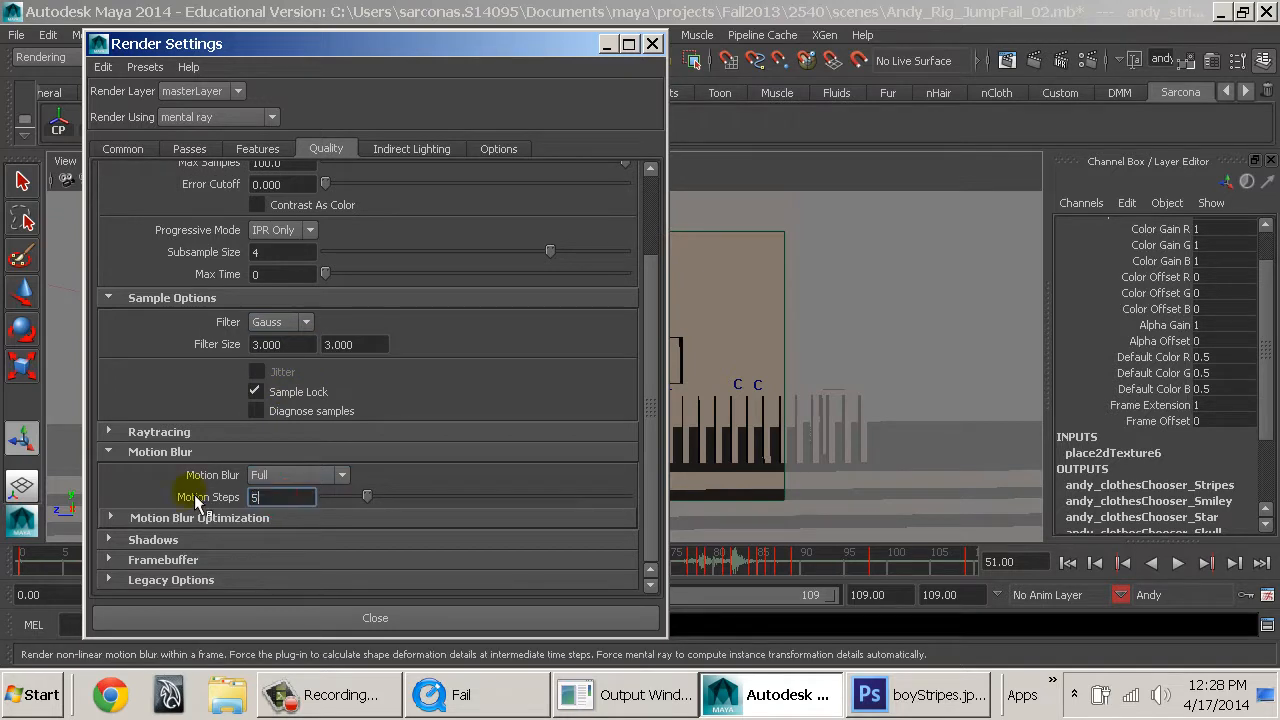
pyautogui.write('5')
# Set the file name prefix of the render output to AndyFailJump.
pyautogui.click(240, 152)
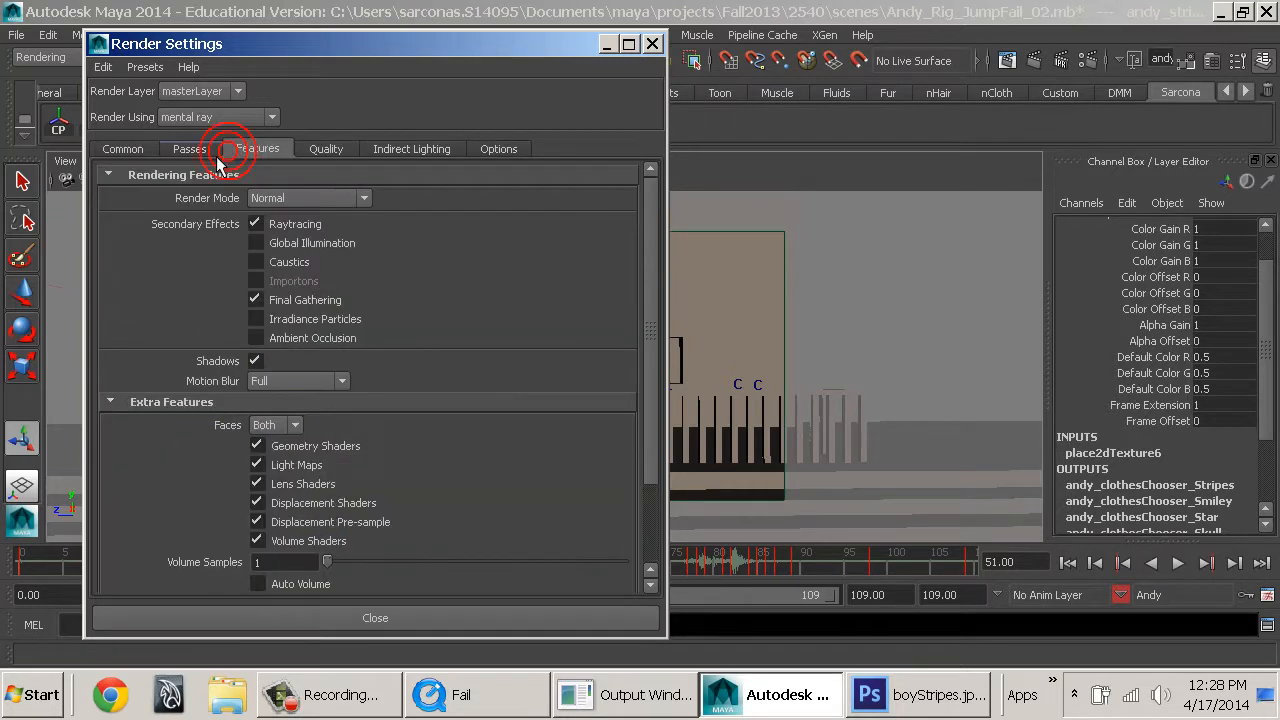
pyautogui.click(200, 150)
pyautogui.click(154, 150)
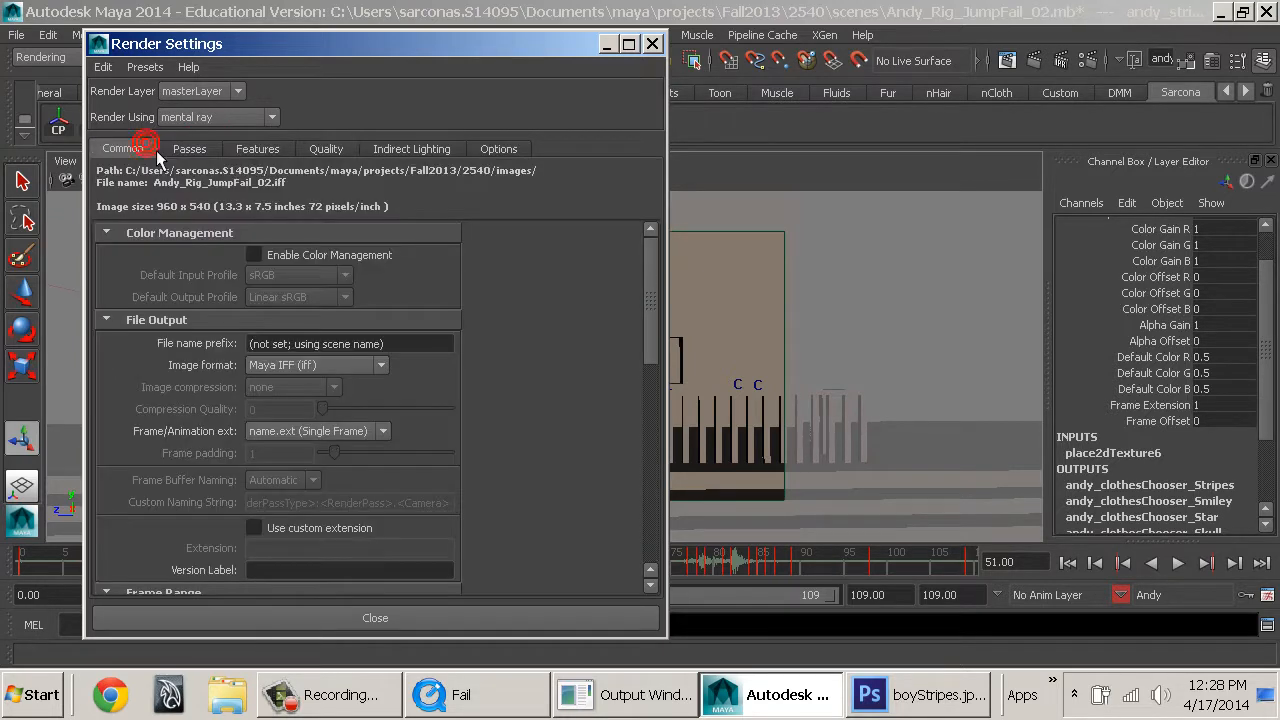
pyautogui.click(387, 341)
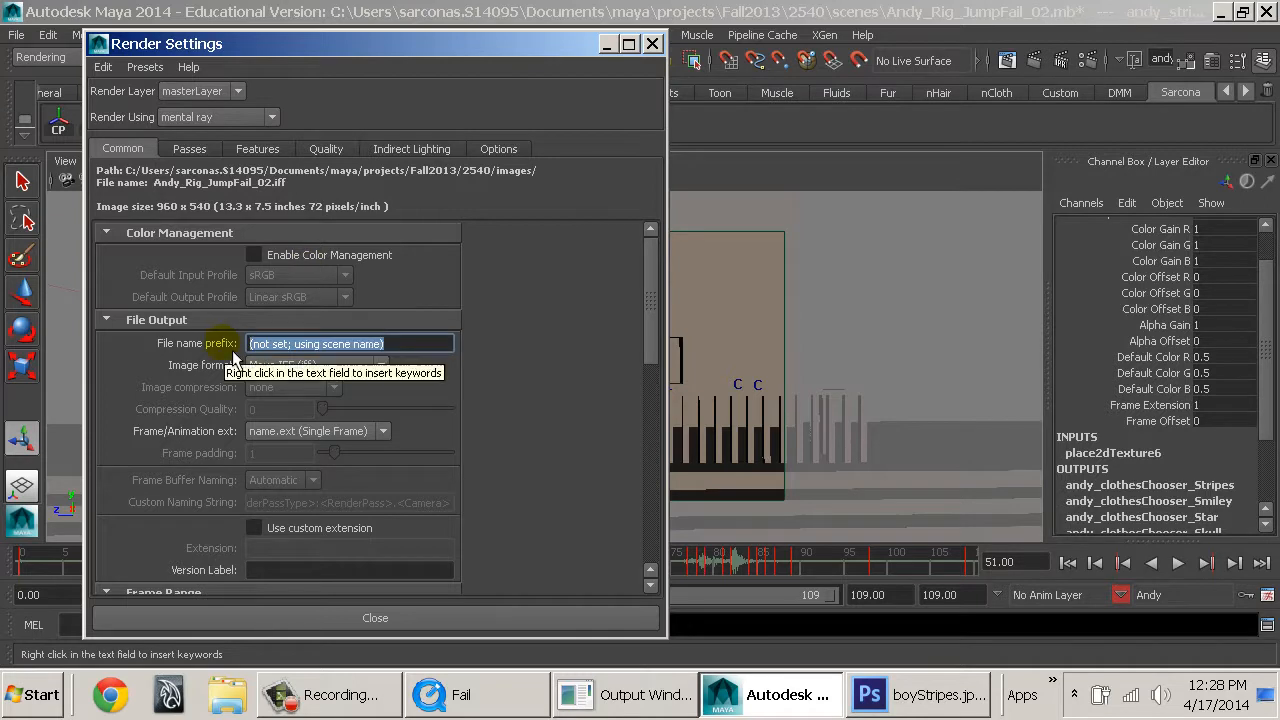
pyautogui.write('AndyFailJump')
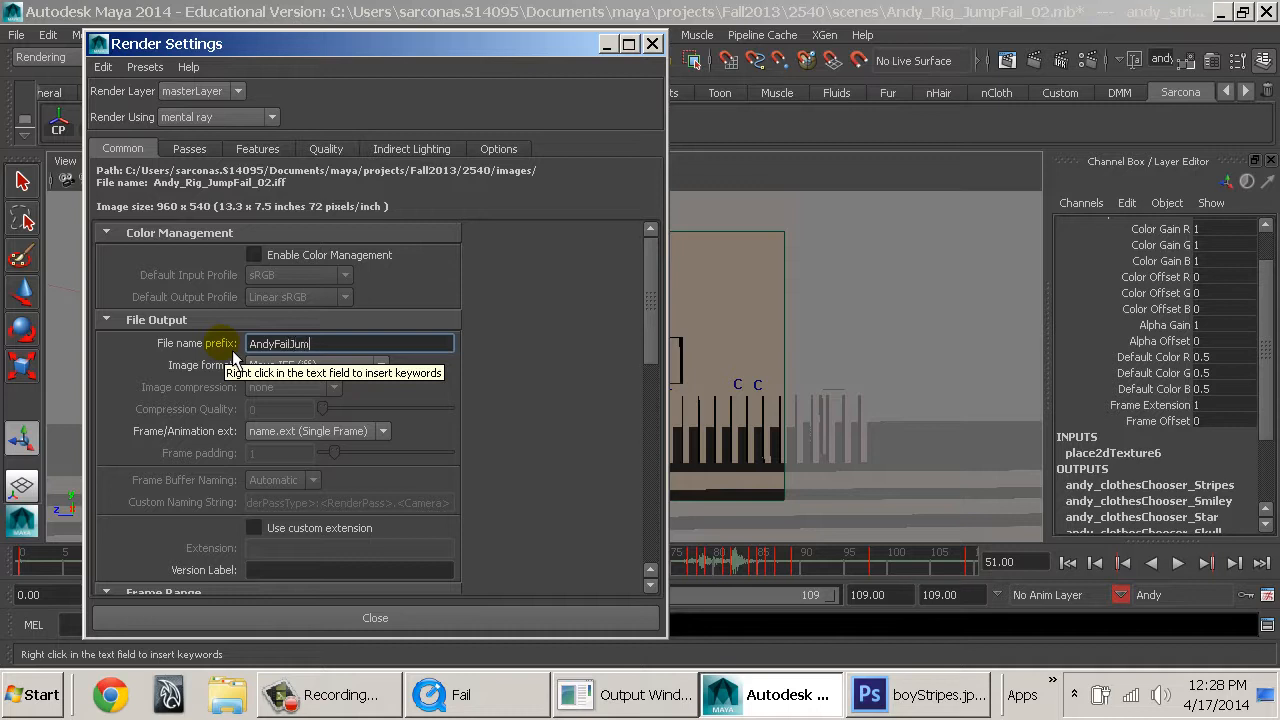
# Switch the output from a single frame to a sequence with frame numbers before the extension, and set the start frame to 1.
pyautogui.click(355, 431)
pyautogui.click(350, 478)
pyautogui.scroll(-4, 350, 478)
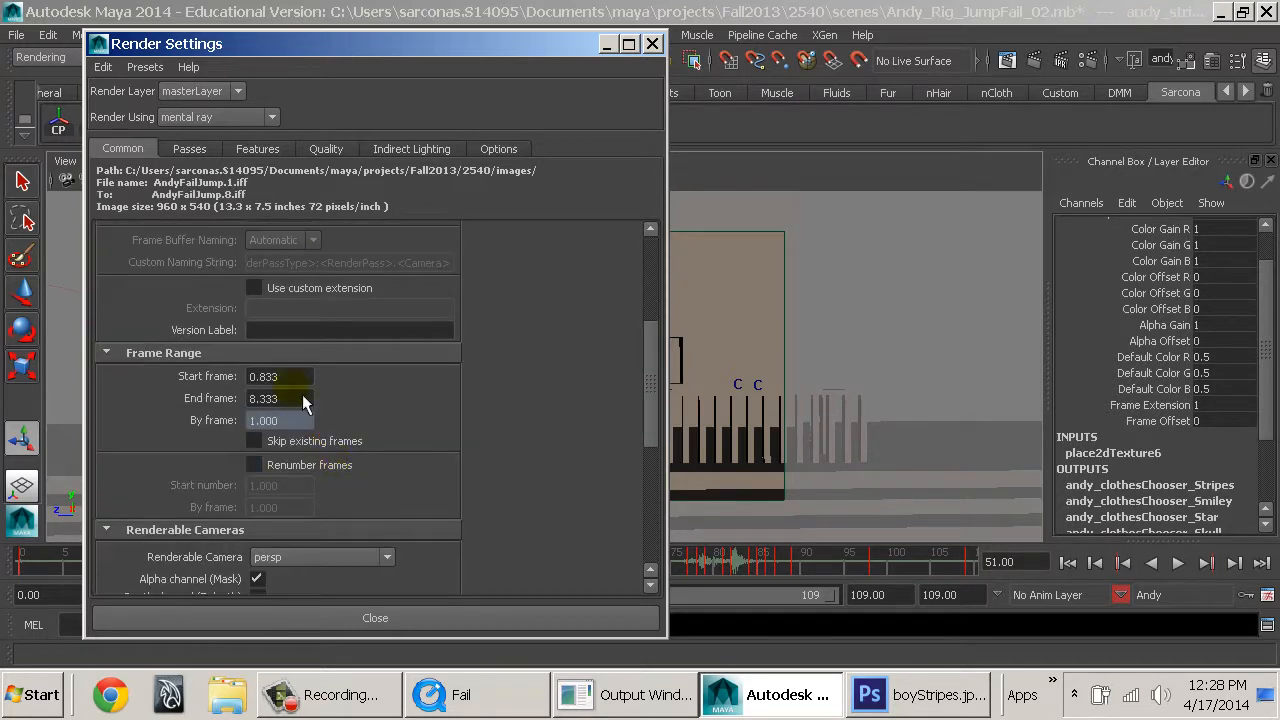
pyautogui.write('1')
pyautogui.press('Tab')
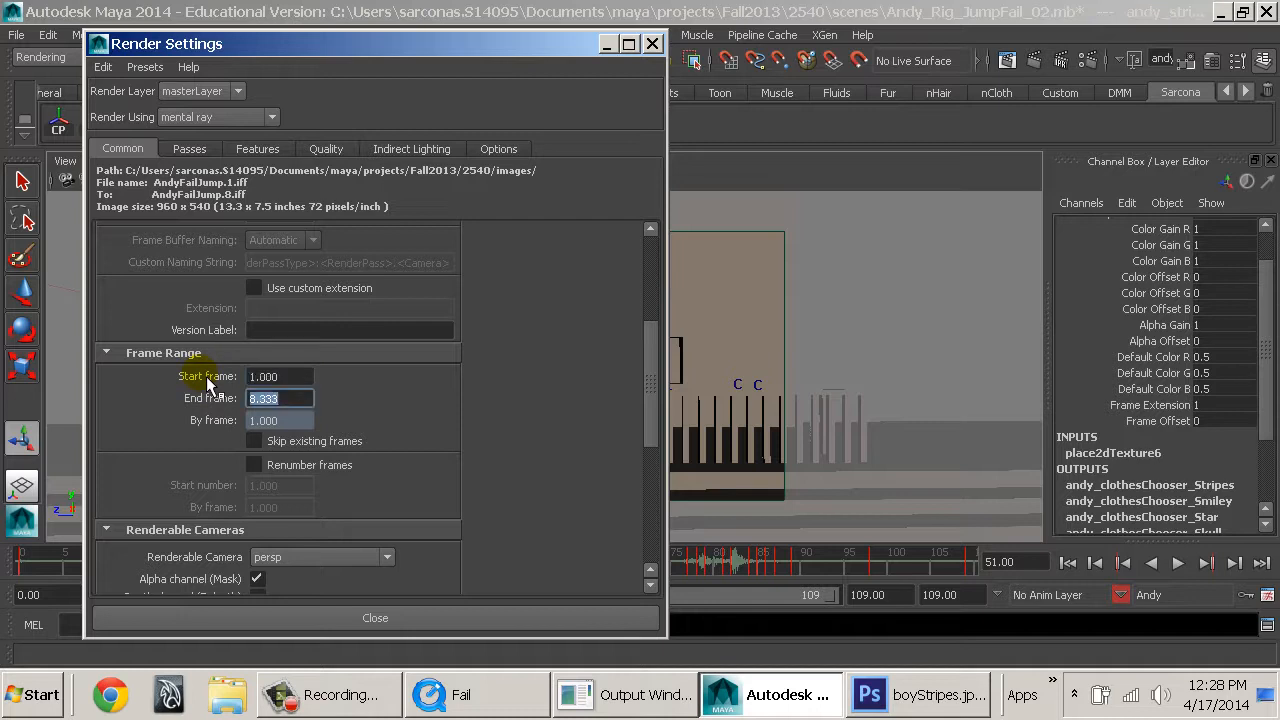
# Set the render sequence's end frame to 109 and the renderable camera to persp1, and close the render settings.
pyautogui.write('109')
pyautogui.press('Return')
pyautogui.scroll(-3, 300, 372)
pyautogui.click(325, 377)
pyautogui.click(317, 416)
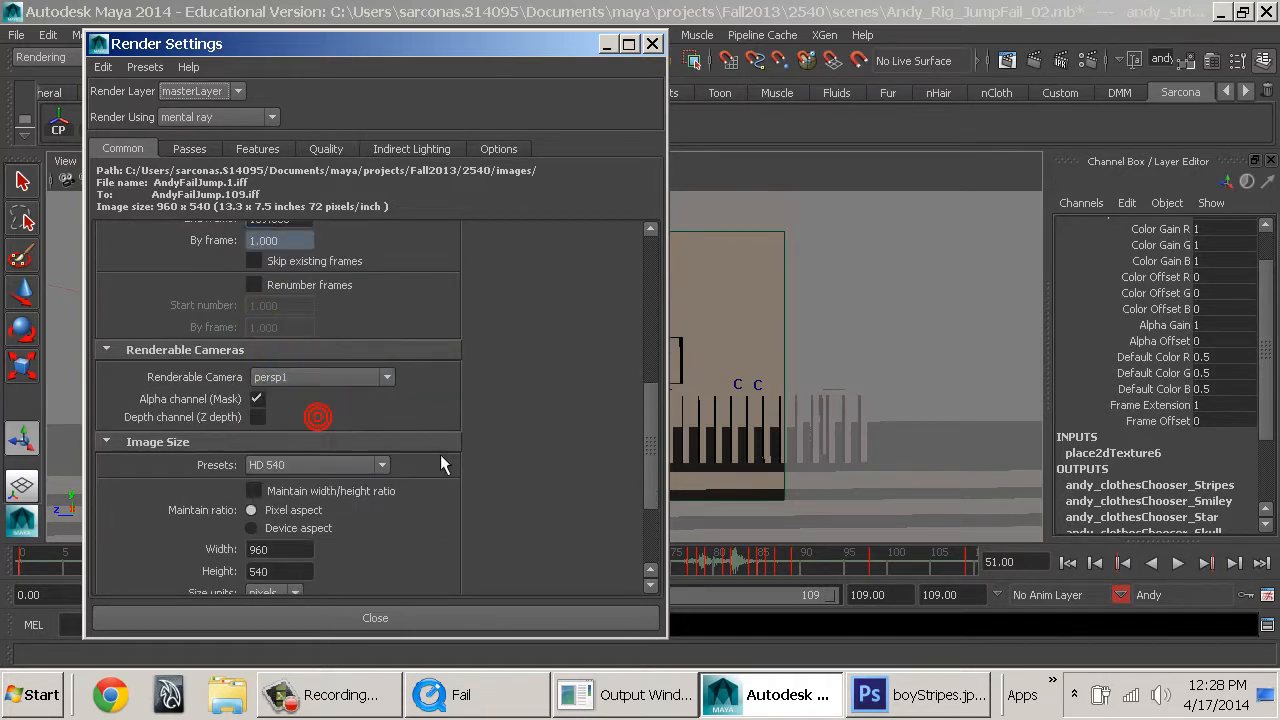
pyautogui.scroll(-2, 496, 484)
pyautogui.click(440, 617)
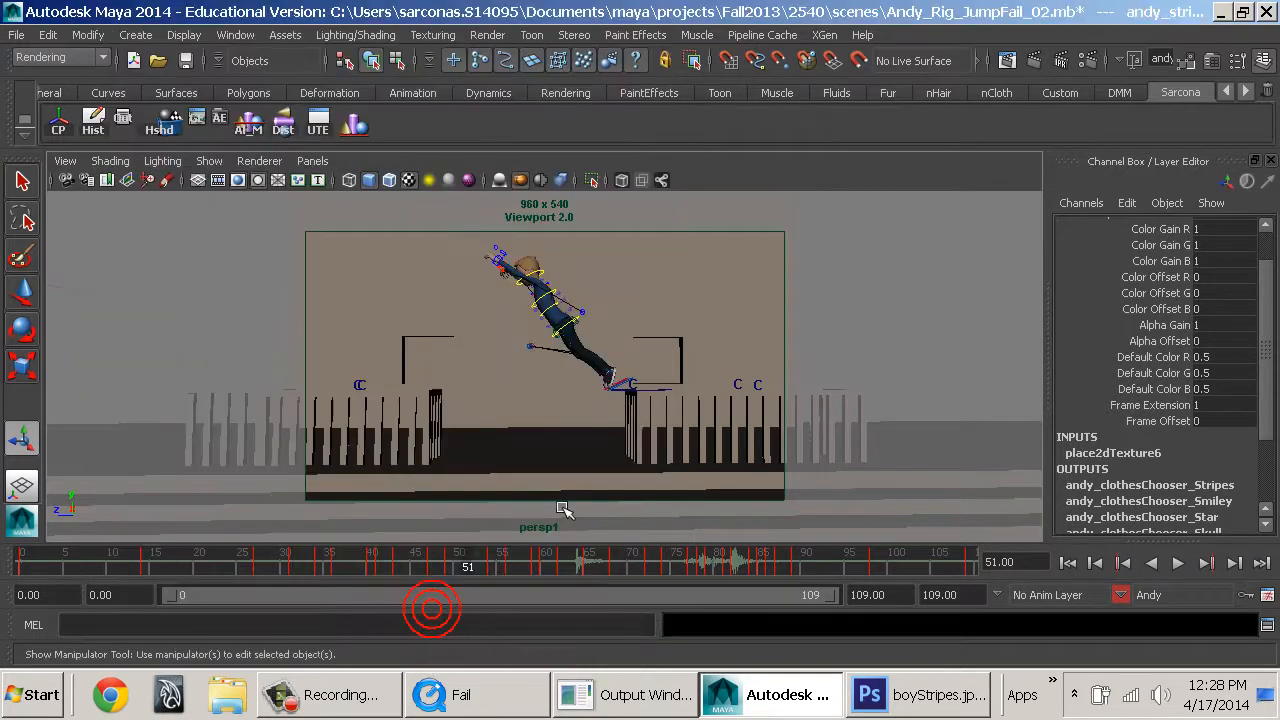
# Play and scrub through the jump animation, and return to frame 0 with nothing selected.
pyautogui.click(271, 566)
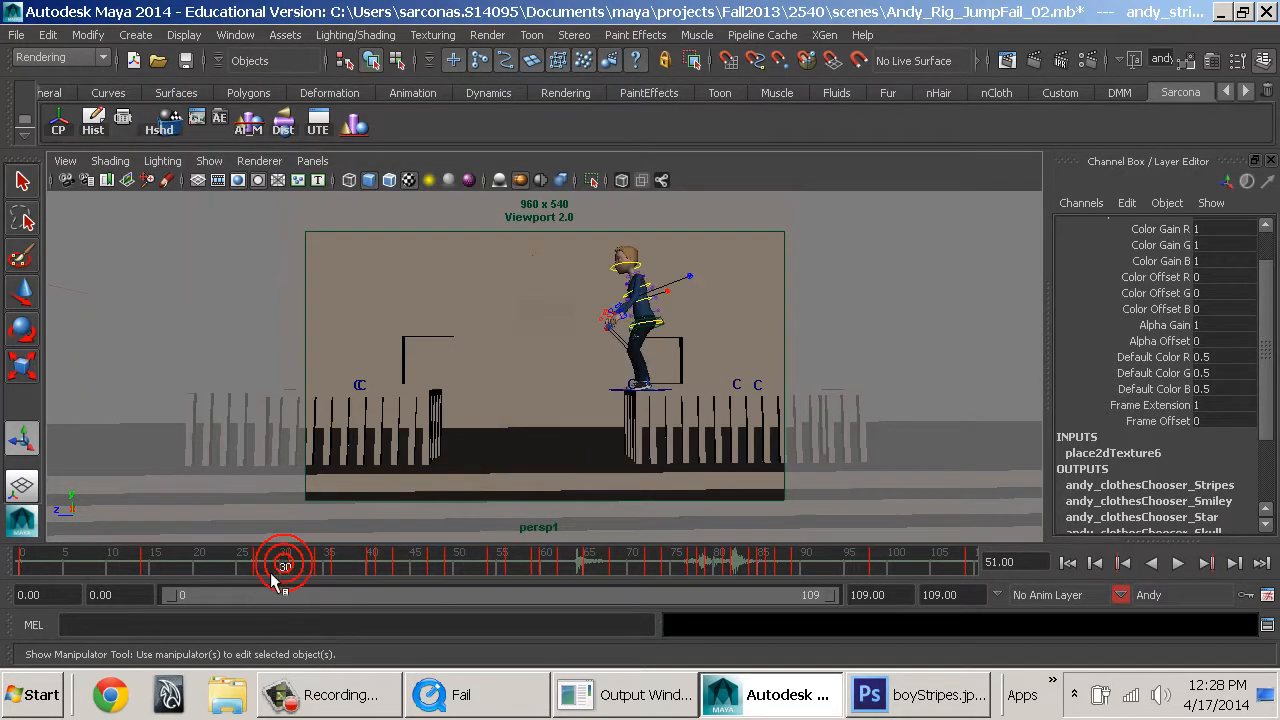
pyautogui.hotkey('alt', 'v')
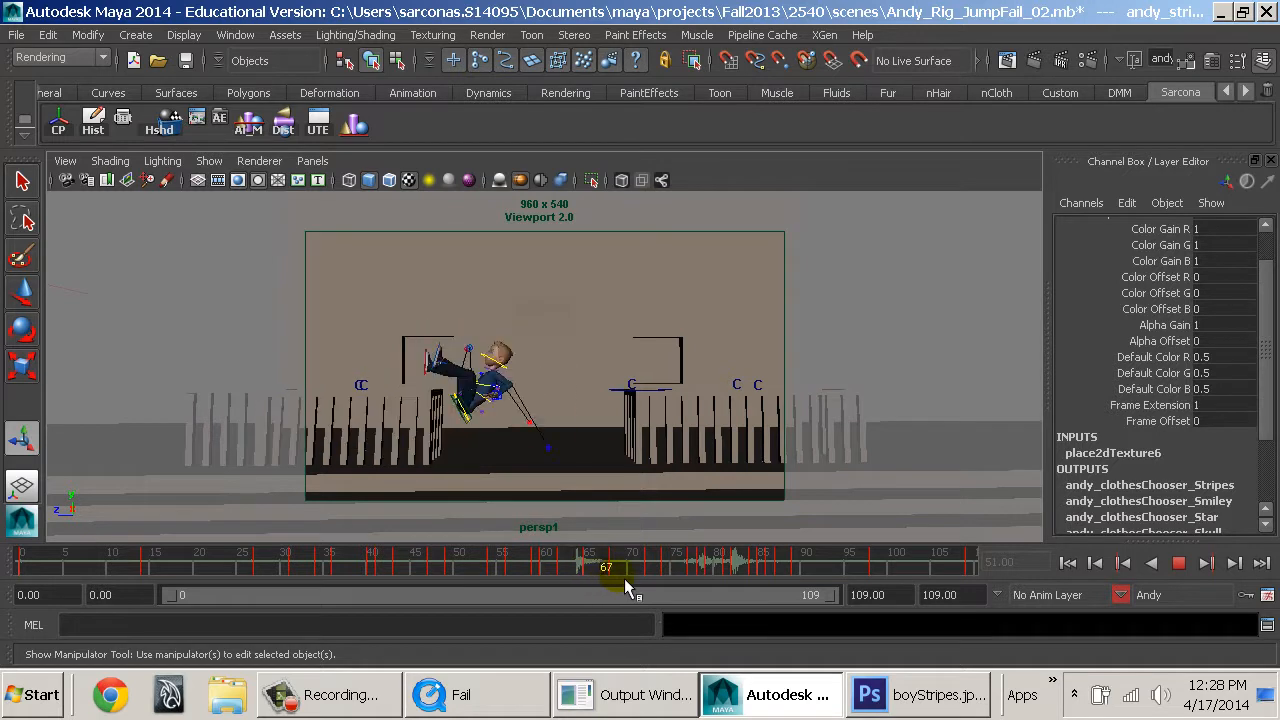
pyautogui.moveTo(614, 574); pyautogui.dragTo(20, 520)
pyautogui.click(826, 315)
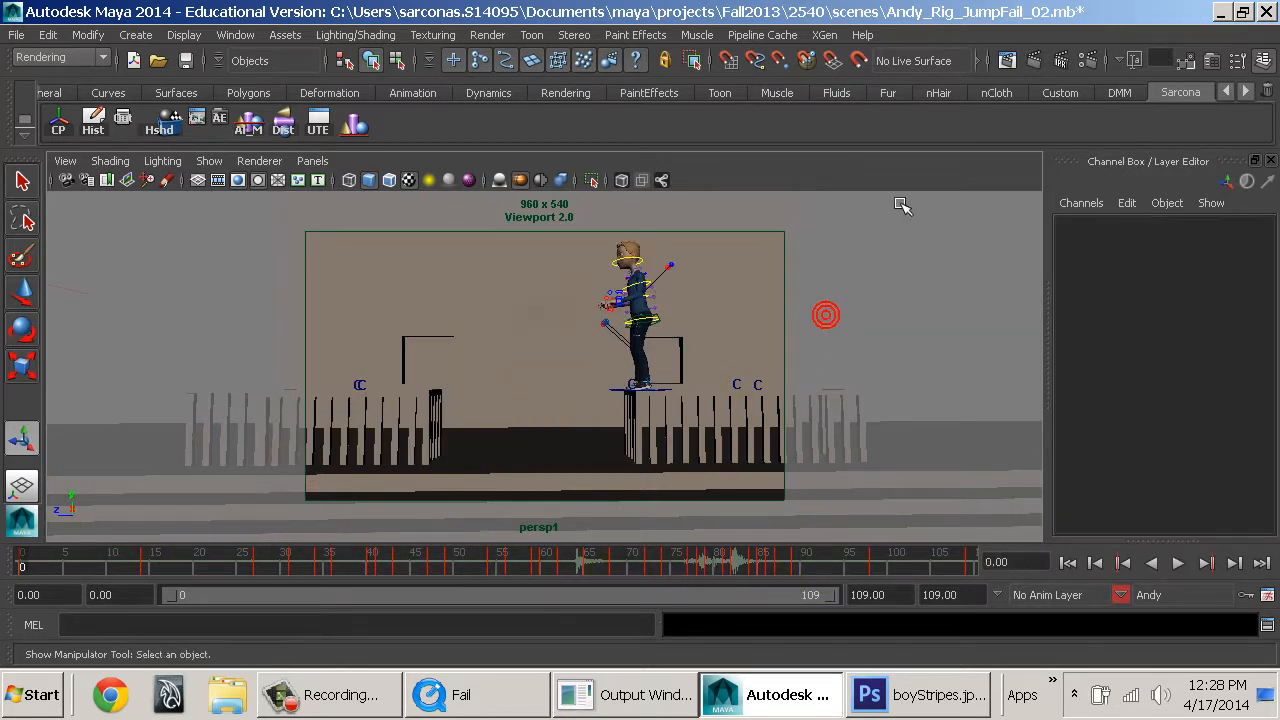
# Save the scene and look at the last test render in the Render View.
pyautogui.hotkey('ctrl', 's')
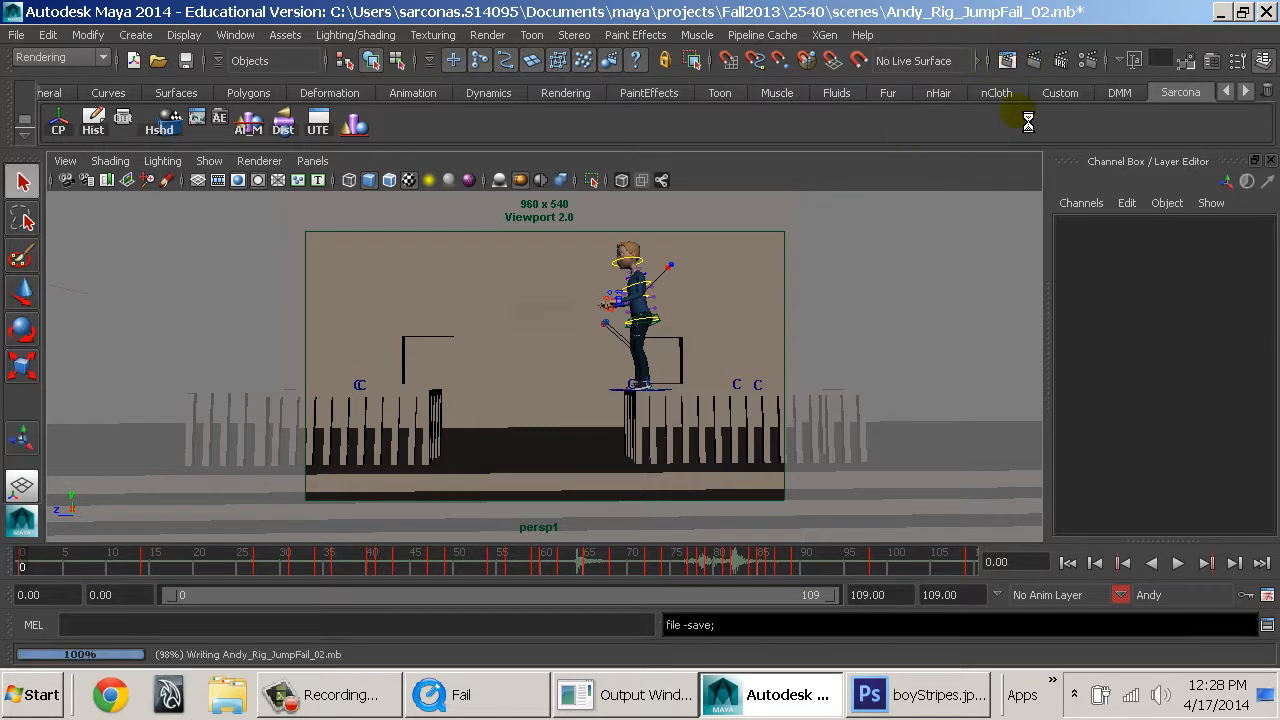
pyautogui.click(1006, 60)
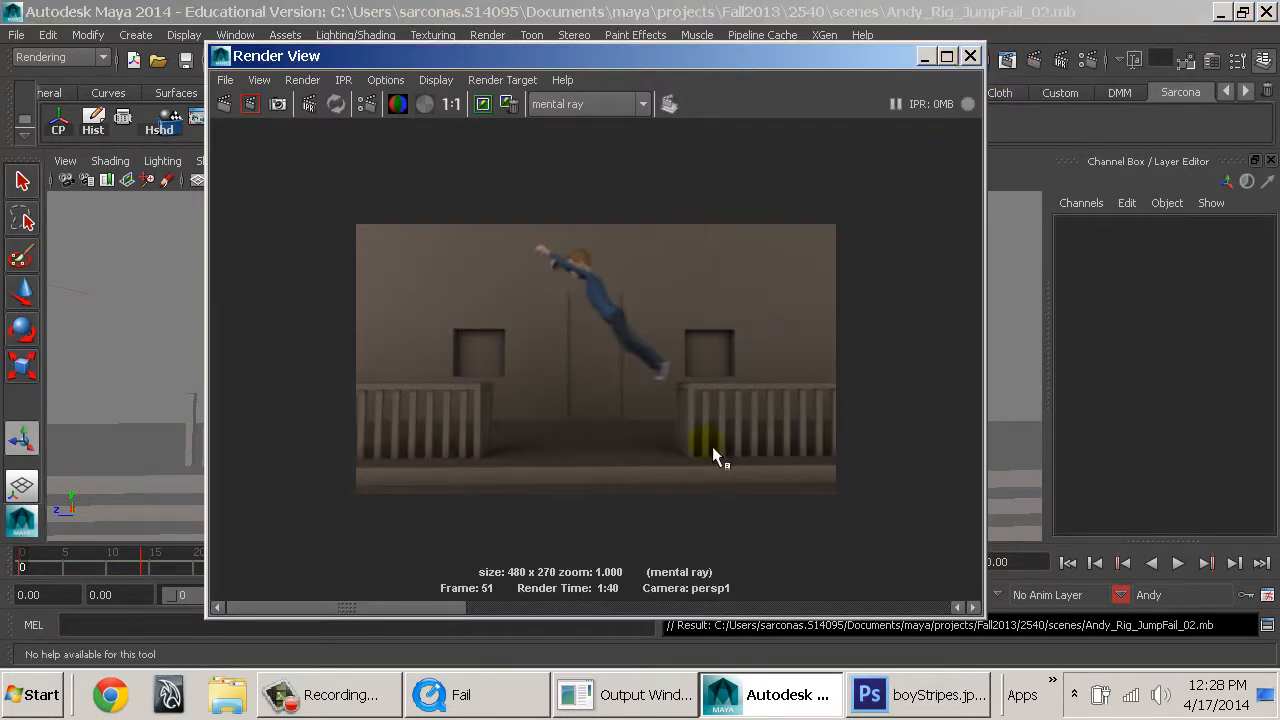
pyautogui.click(970, 56)
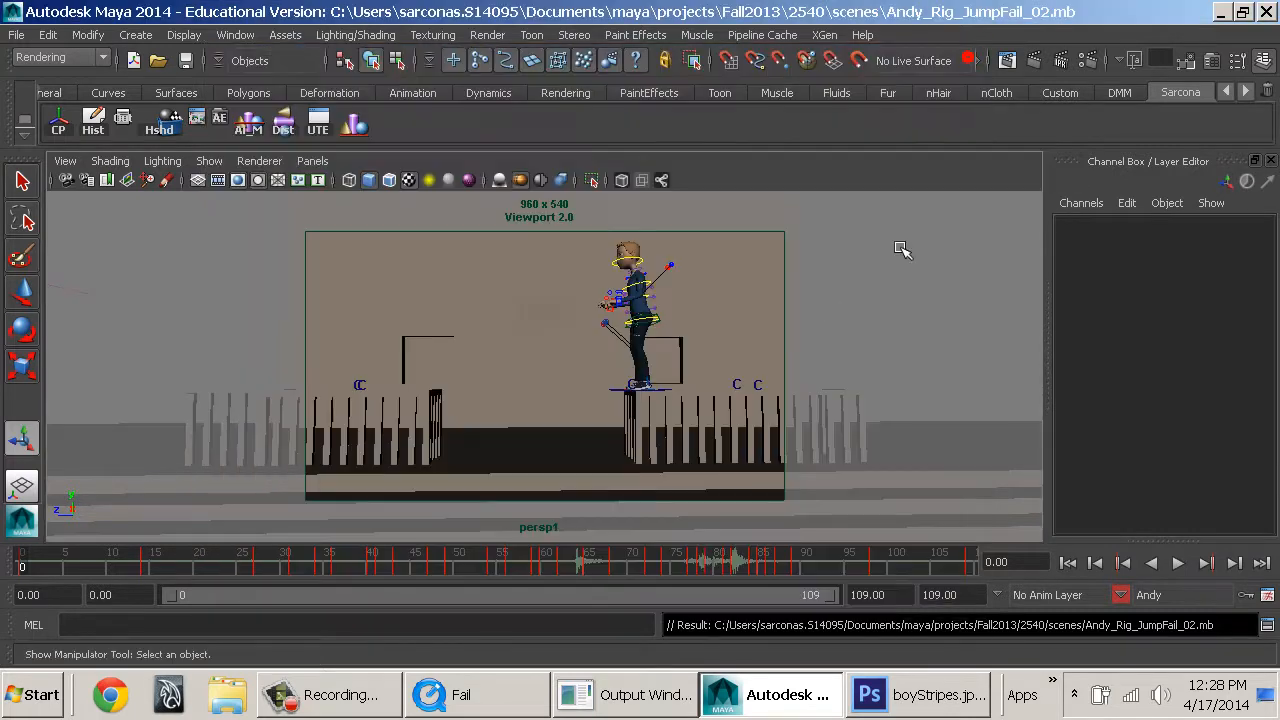
# Select the scene's area lights and frame them in the persp1 view.
pyautogui.press('space')
pyautogui.keyDown('alt'); pyautogui.moveTo(848, 352); pyautogui.dragTo(671, 389, button='right'); pyautogui.keyUp('alt')
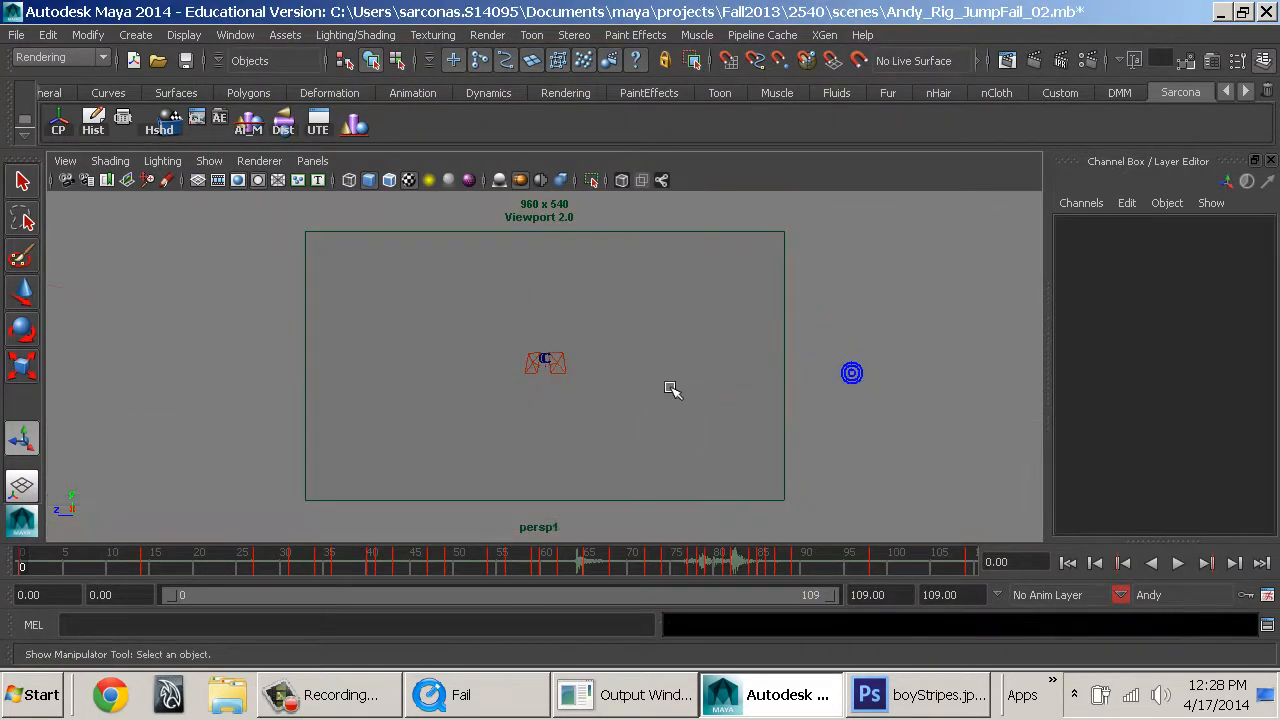
pyautogui.keyDown('alt'); pyautogui.moveTo(671, 389); pyautogui.dragTo(690, 420, button='middle'); pyautogui.keyUp('alt')
pyautogui.moveTo(574, 428); pyautogui.dragTo(608, 421)
pyautogui.press('f')
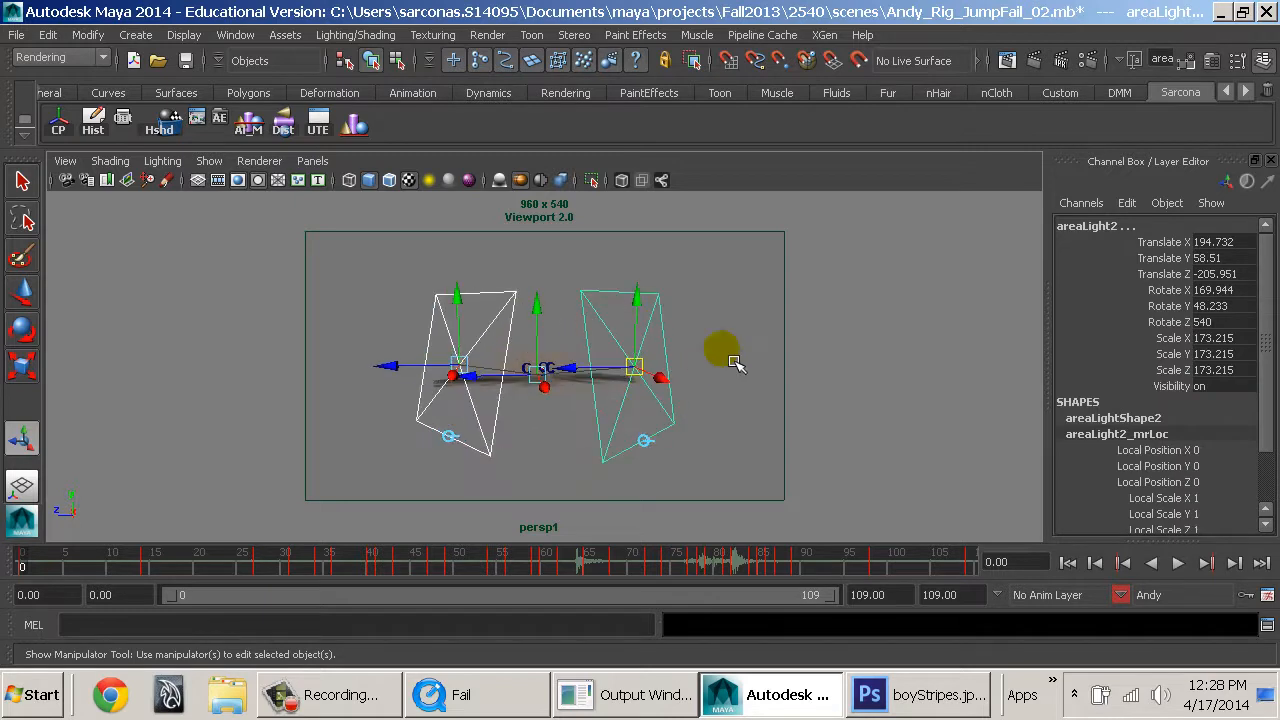
pyautogui.press('w')
pyautogui.keyDown('alt'); pyautogui.moveTo(736, 363); pyautogui.dragTo(675, 430); pyautogui.keyUp('alt')
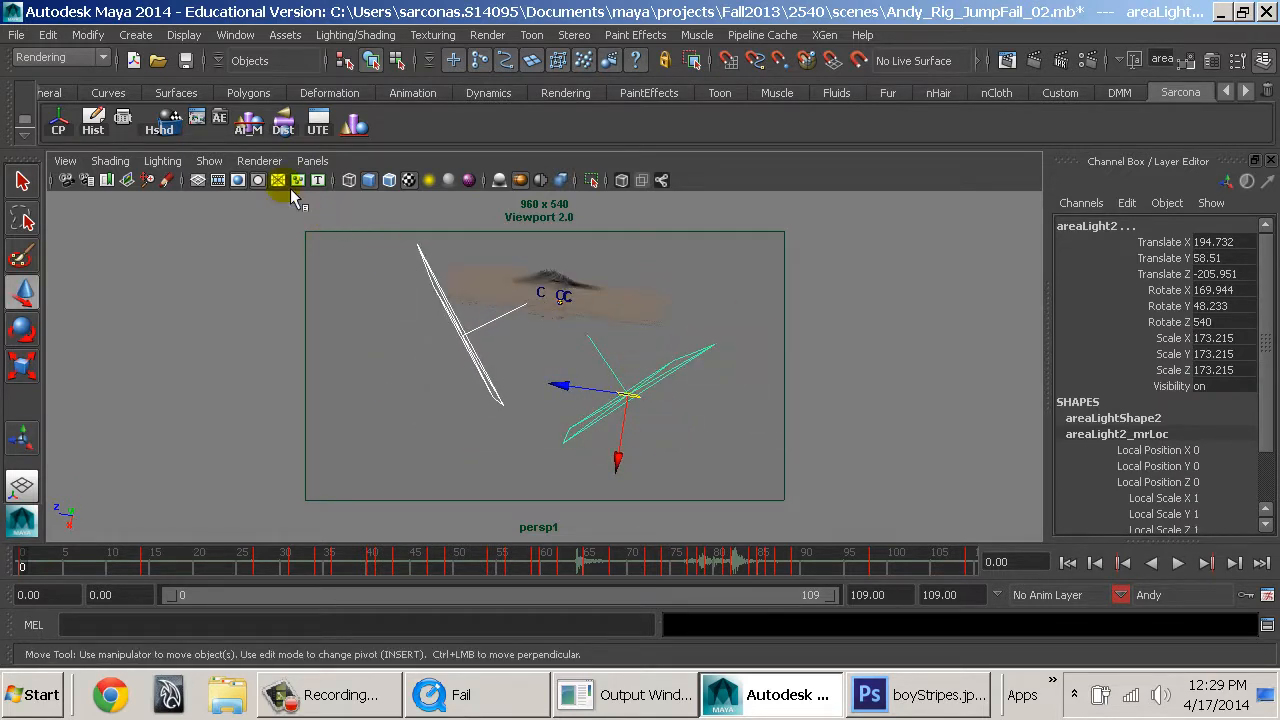
# Switch the viewport renderer away from Viewport 2.0 and bring the area lights closer in view.
pyautogui.click(260, 161)
pyautogui.click(285, 187)
pyautogui.keyDown('alt'); pyautogui.moveTo(380, 257); pyautogui.dragTo(528, 341); pyautogui.keyUp('alt')
pyautogui.keyDown('alt'); pyautogui.moveTo(528, 341); pyautogui.dragTo(586, 358, button='right'); pyautogui.keyUp('alt')
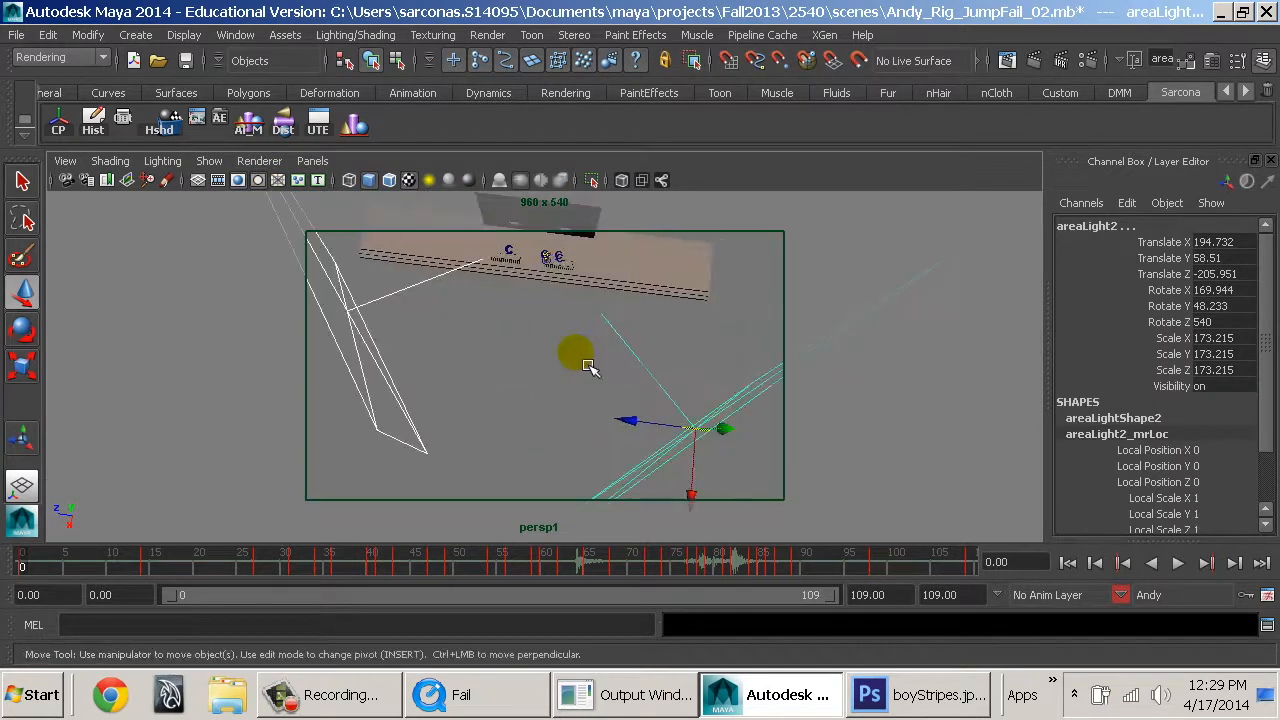
# Examine the intensity, ray trace shadow and mental ray High Samples settings of areaLight2.
pyautogui.keyDown('alt'); pyautogui.moveTo(584, 357); pyautogui.dragTo(576, 342); pyautogui.keyUp('alt')
pyautogui.click(642, 360)
pyautogui.hotkey('ctrl', 'a')
pyautogui.scroll(8, 330, 420)
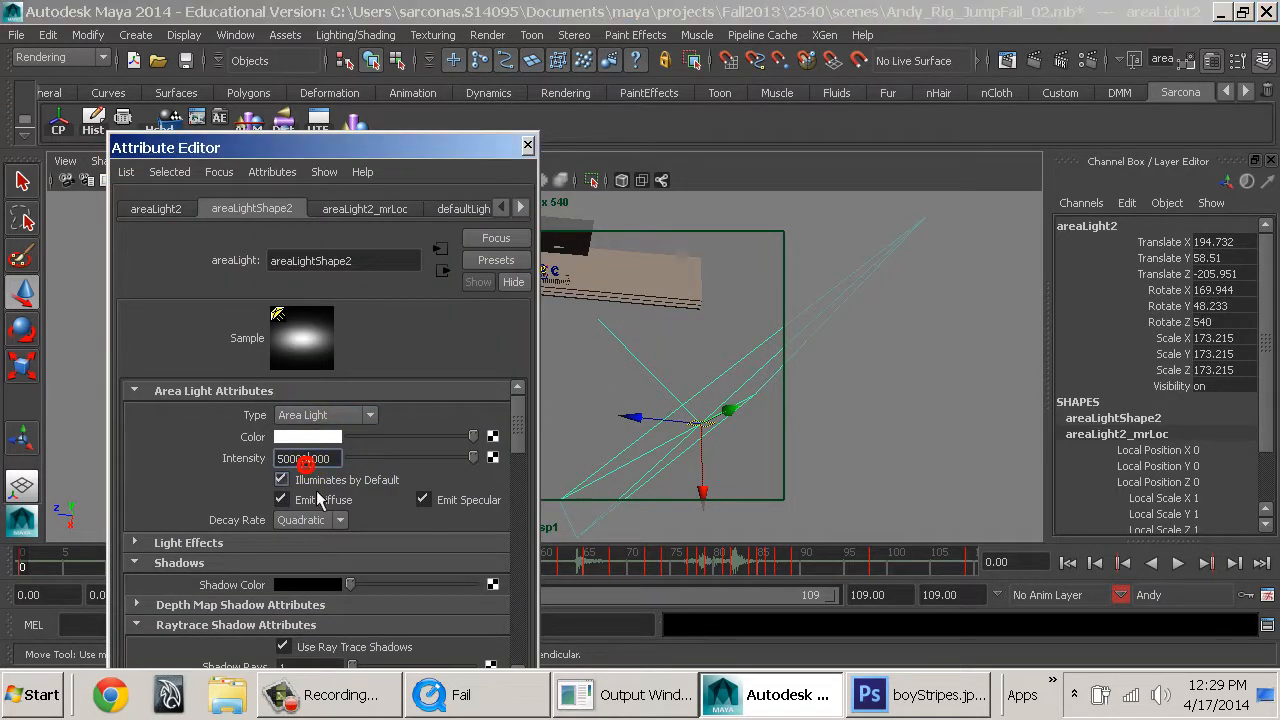
pyautogui.scroll(-4, 337, 505)
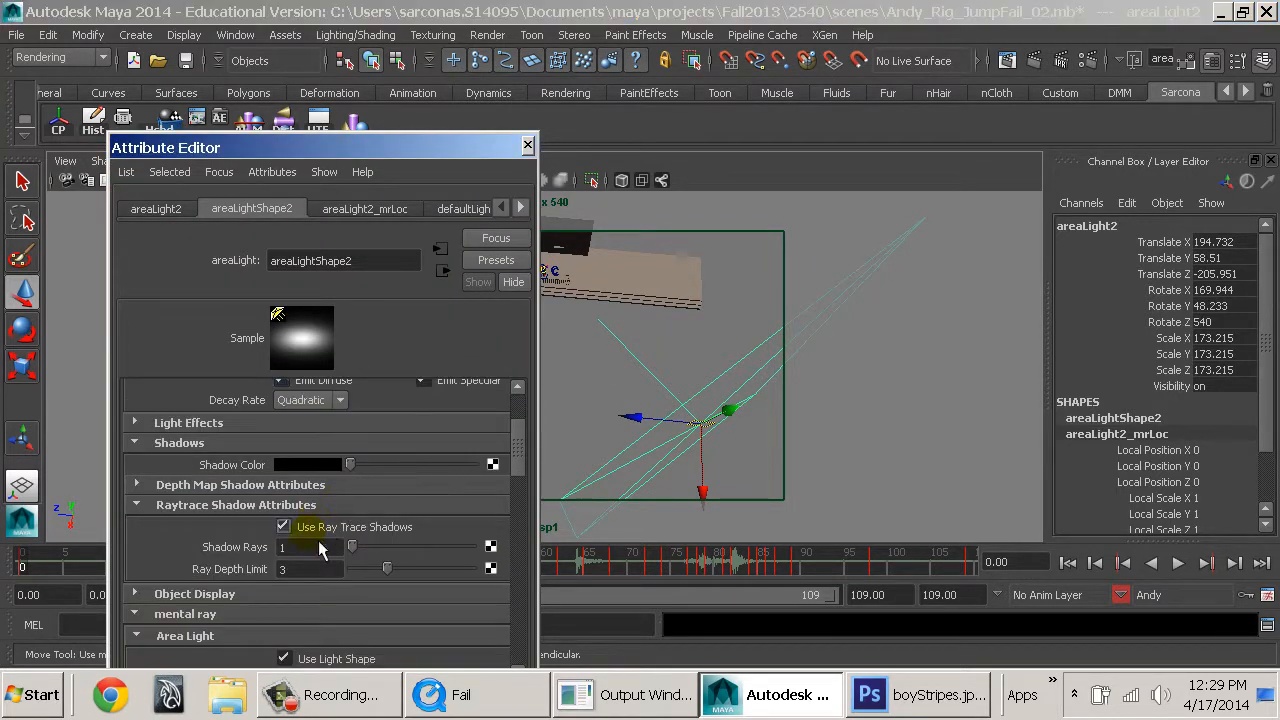
pyautogui.scroll(-6, 320, 530)
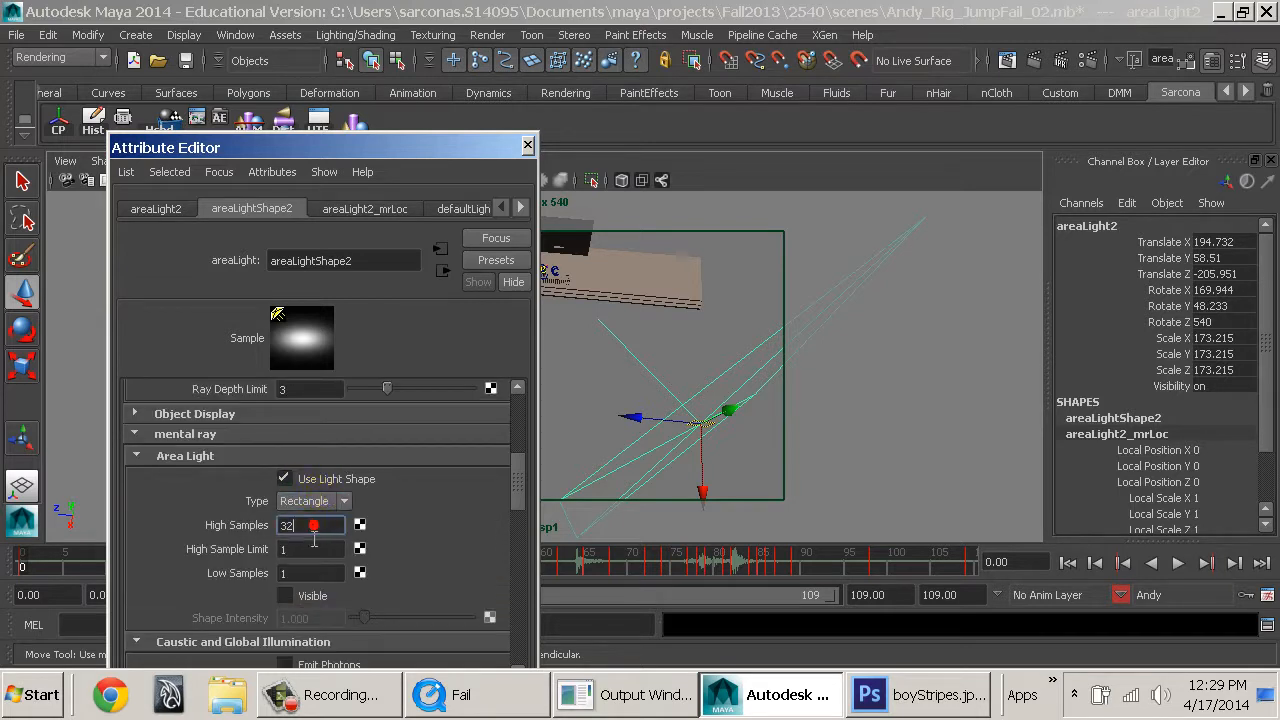
pyautogui.scroll(-3, 470, 548)
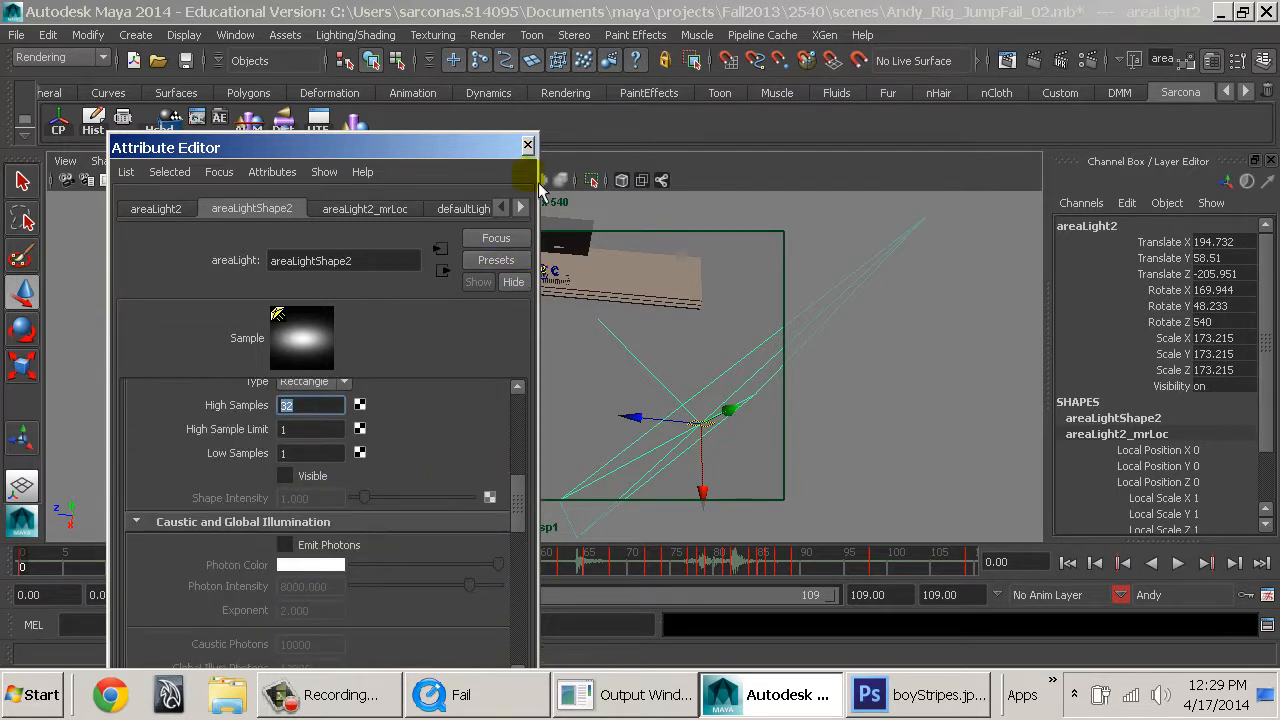
pyautogui.click(527, 146)
# Set the intensity of areaLight1 to 100000 and deselect the light.
pyautogui.click(414, 380)
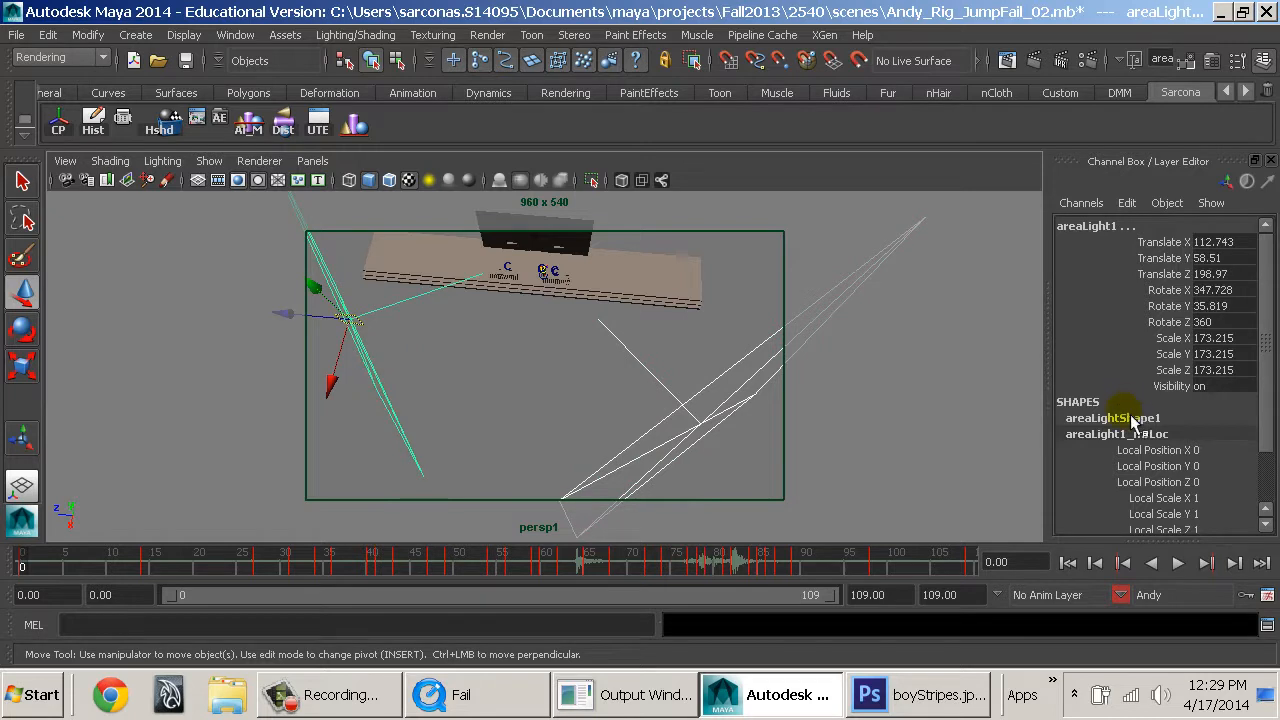
pyautogui.doubleClick(1125, 414)
pyautogui.doubleClick(1212, 437)
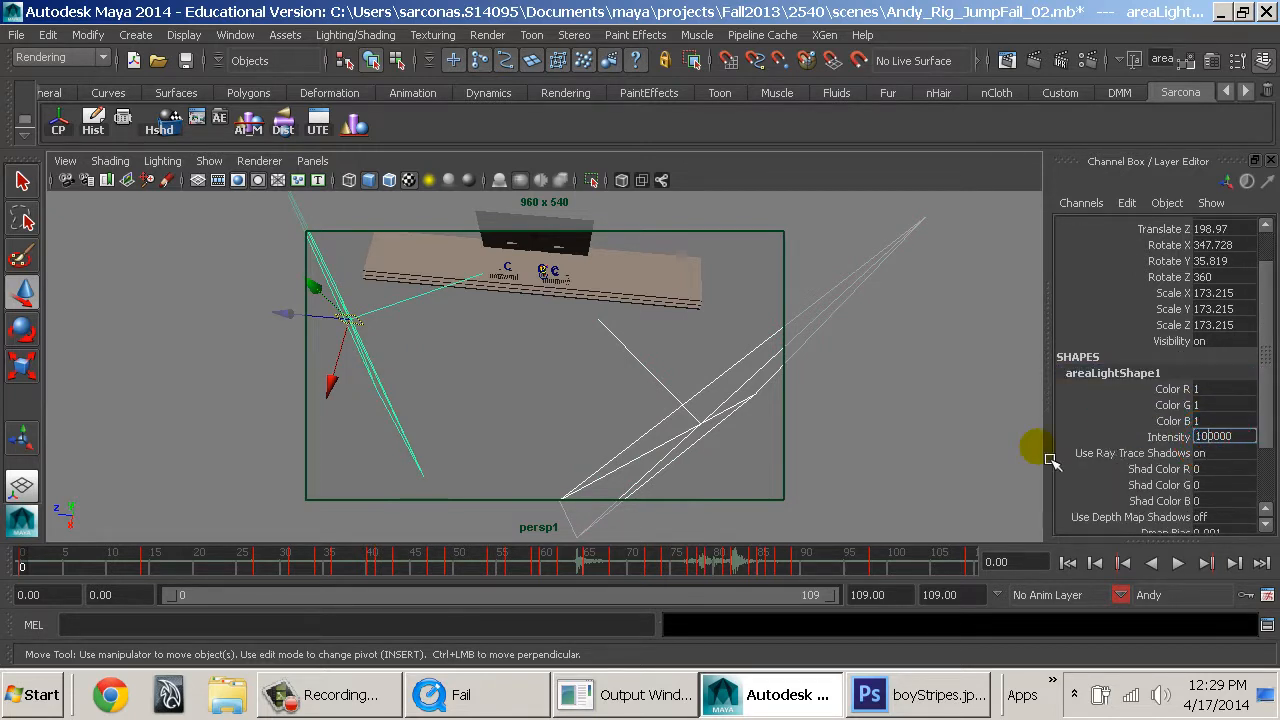
pyautogui.write('100000')
pyautogui.click(572, 373)
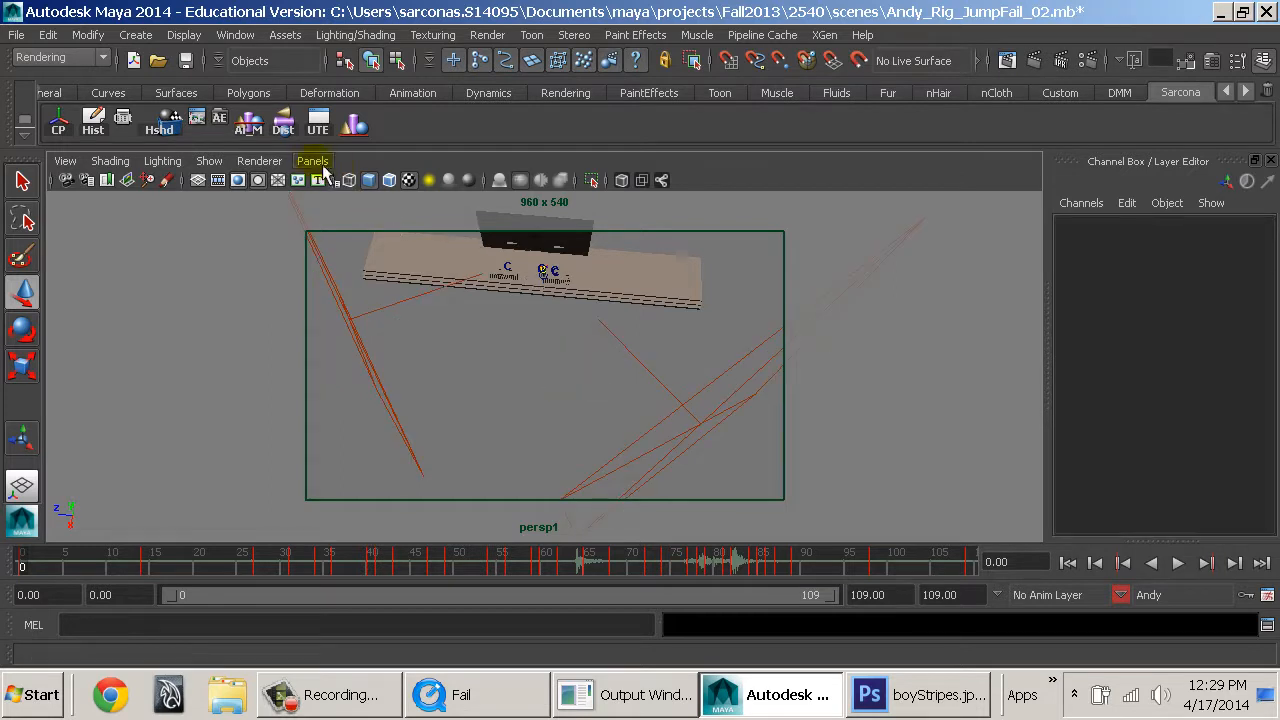
# Go to frame 53 of the jump in the original persp1 view and save the scene.
pyautogui.moveTo(478, 565); pyautogui.dragTo(485, 565)
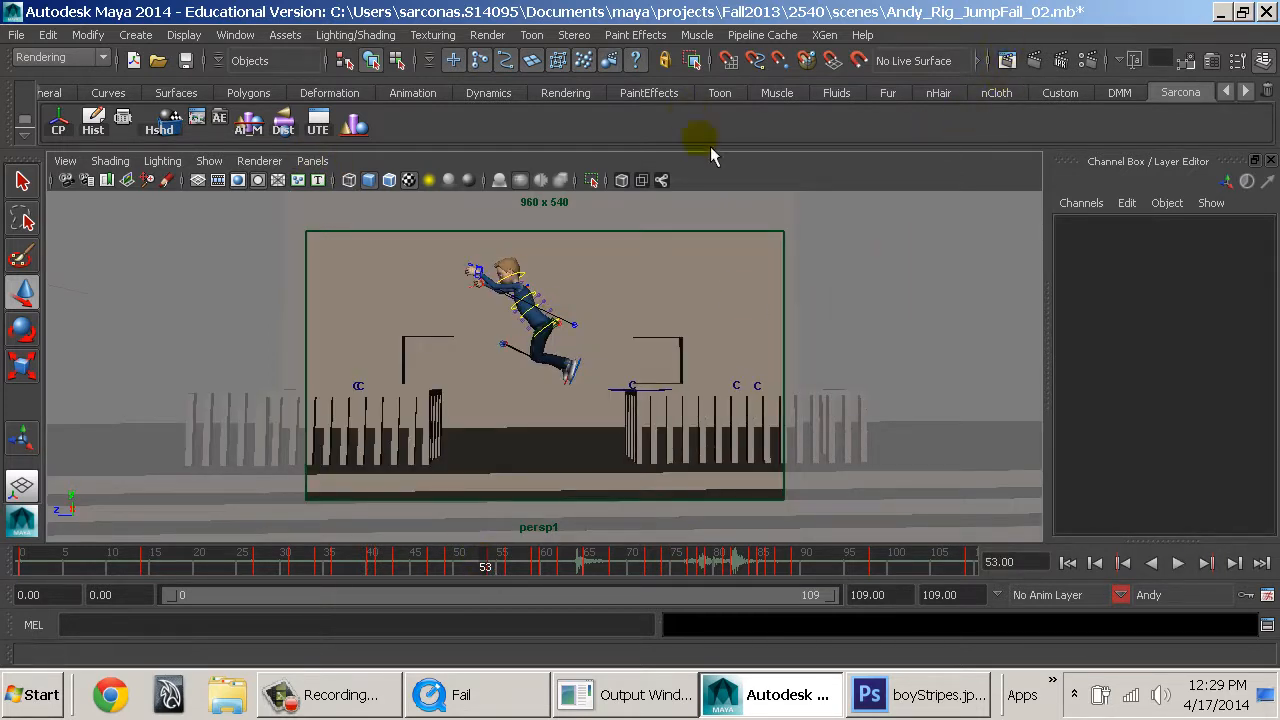
pyautogui.hotkey('ctrl', 's')
# Switch to the Fail reference video, compare its framing and frame counter with the scene, and close it.
pyautogui.click(533, 706)
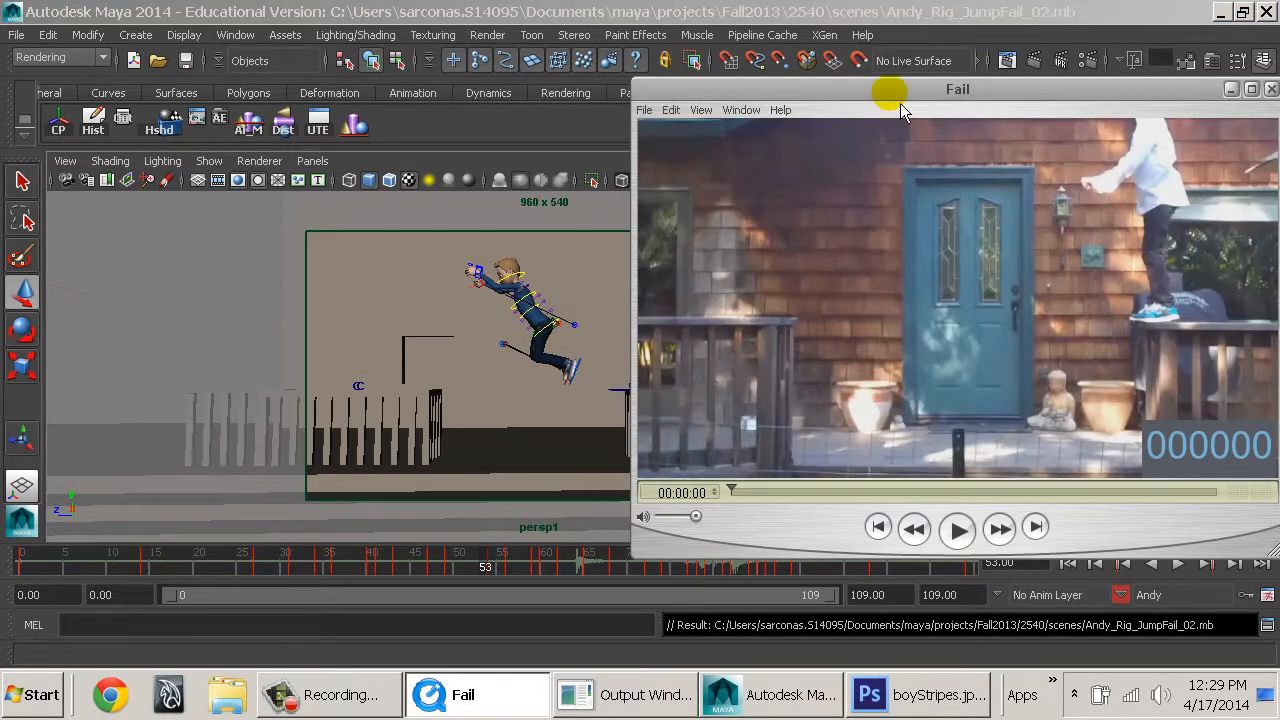
pyautogui.moveTo(891, 91); pyautogui.dragTo(673, 88)
pyautogui.moveTo(550, 490); pyautogui.dragTo(512, 488)
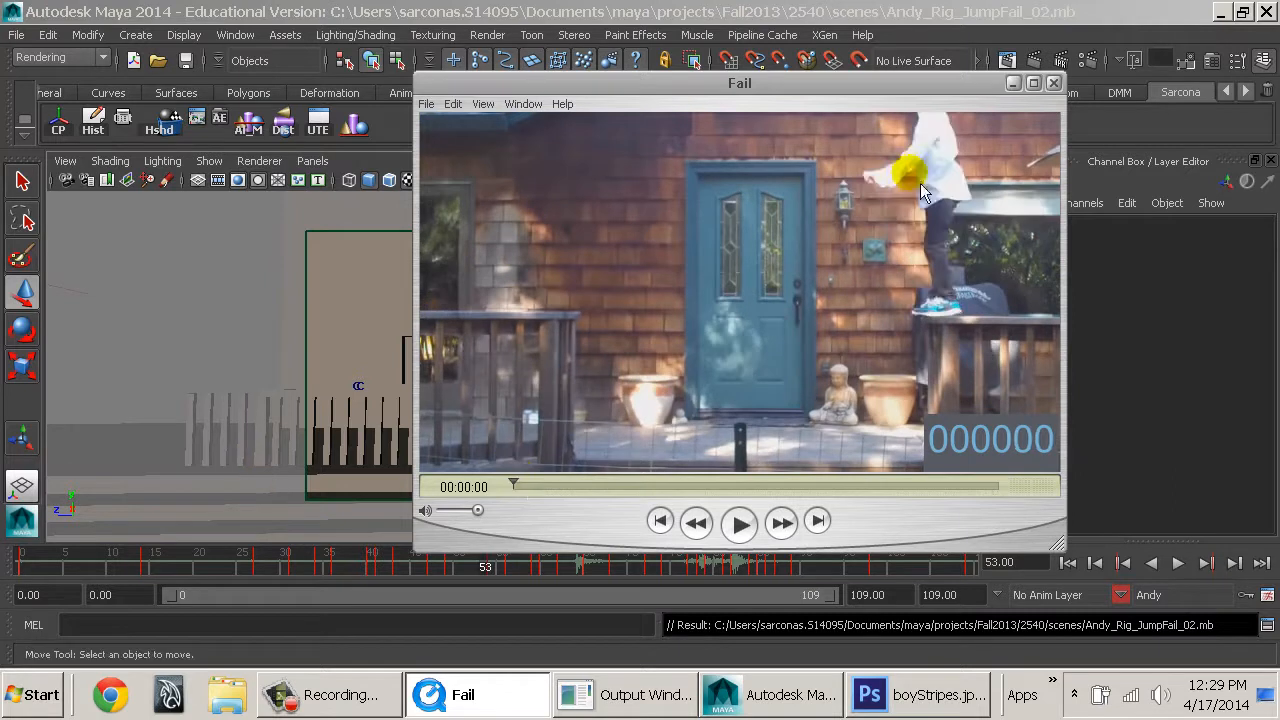
pyautogui.click(1053, 84)
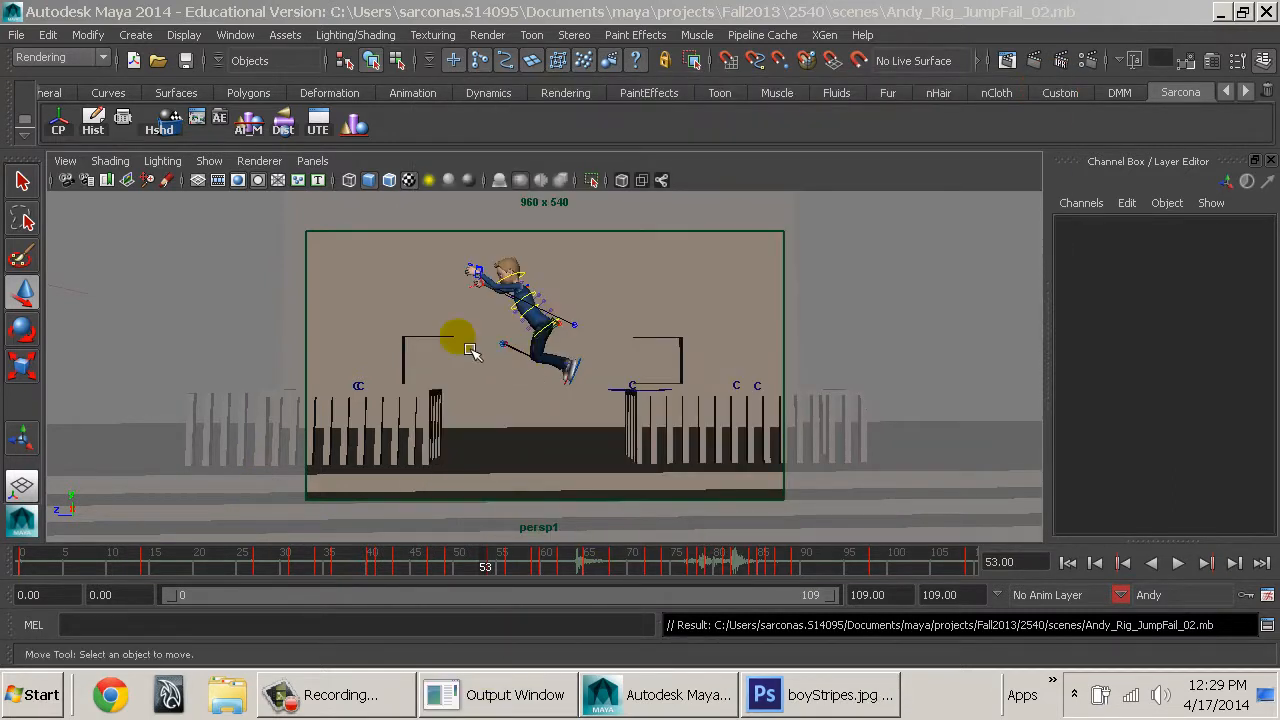
pyautogui.click(875, 286)
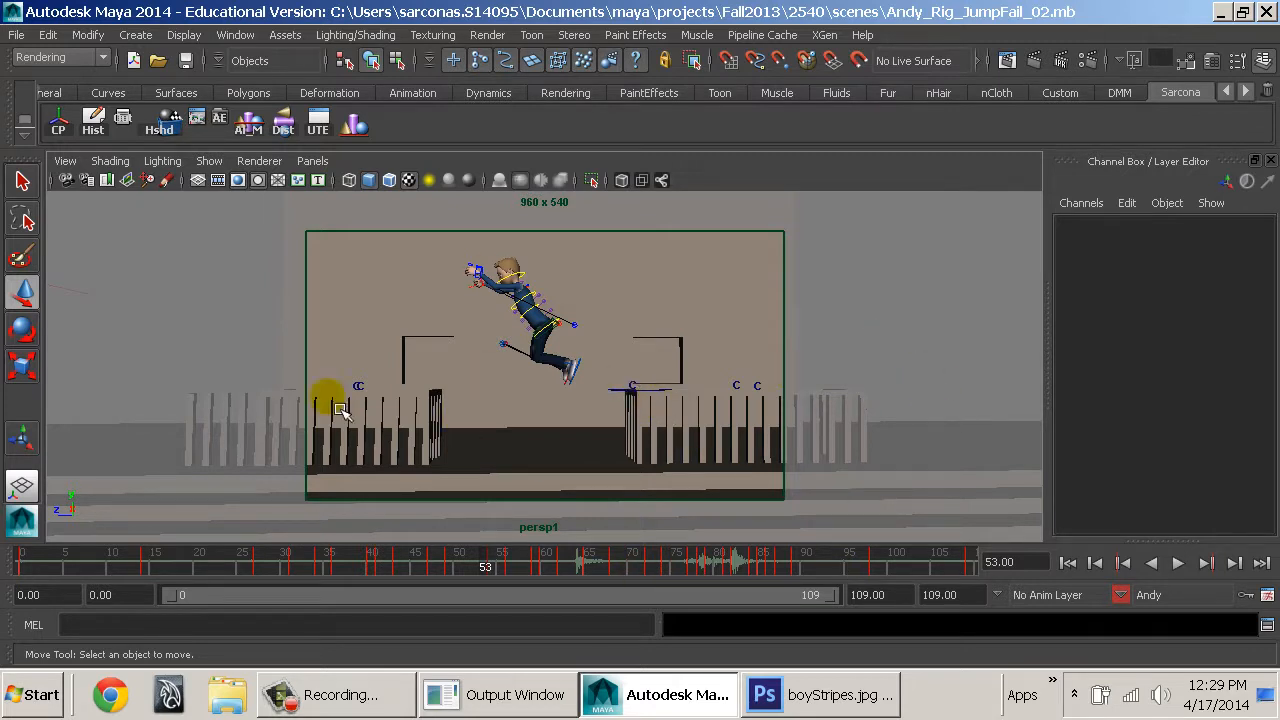
pyautogui.click(6, 706)
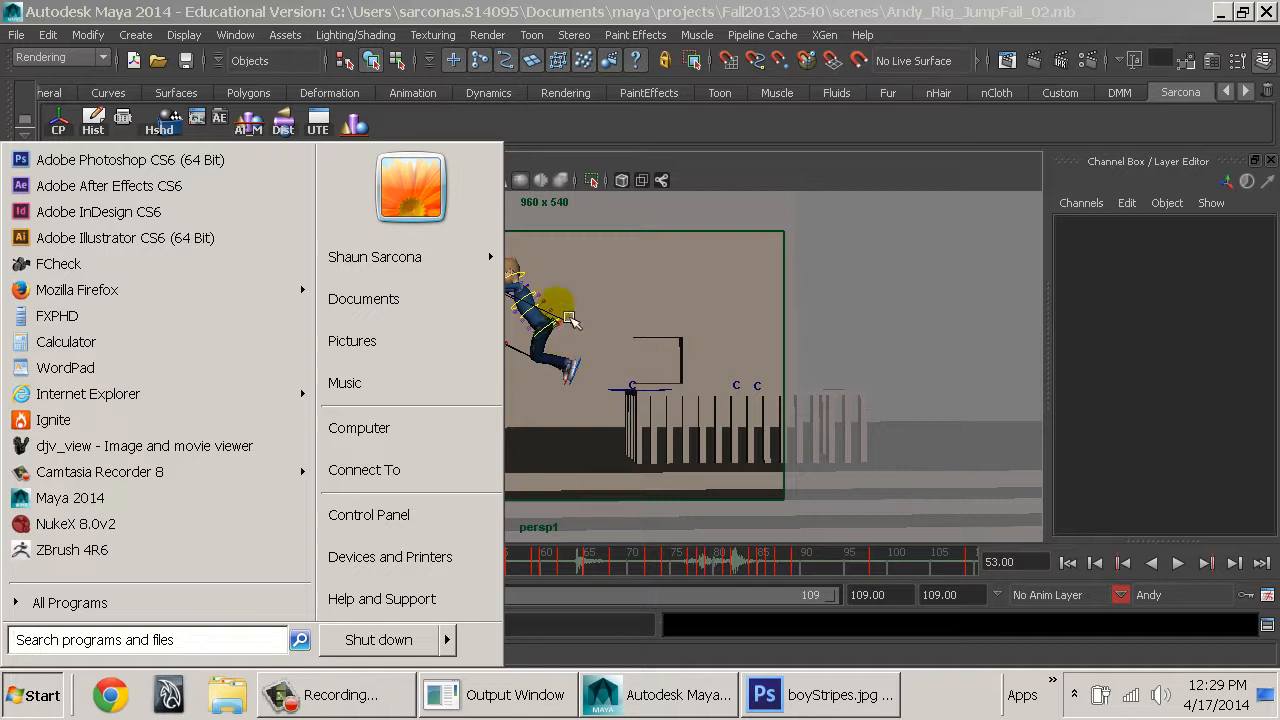
# Review the camera, image size, image format, frame padding and frame range in the render settings, and close them.
pyautogui.click(1093, 64)
pyautogui.scroll(-1, 347, 360)
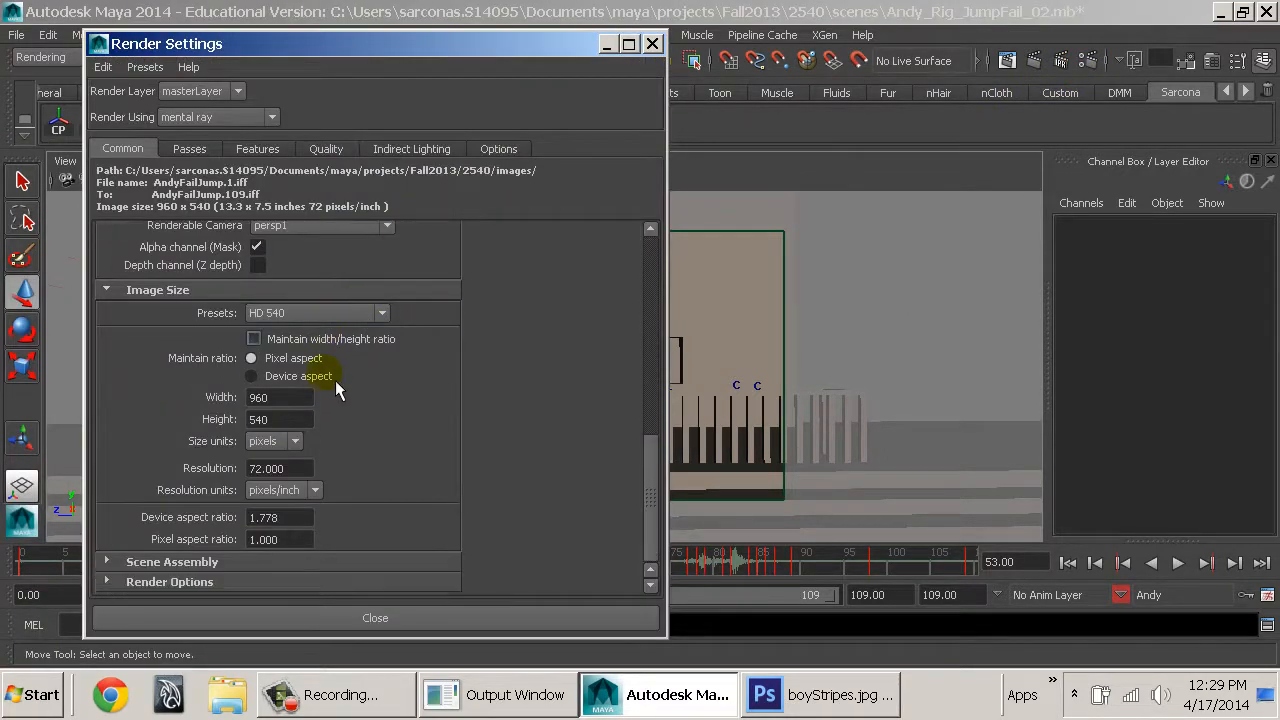
pyautogui.scroll(6, 325, 420)
pyautogui.scroll(5, 325, 397)
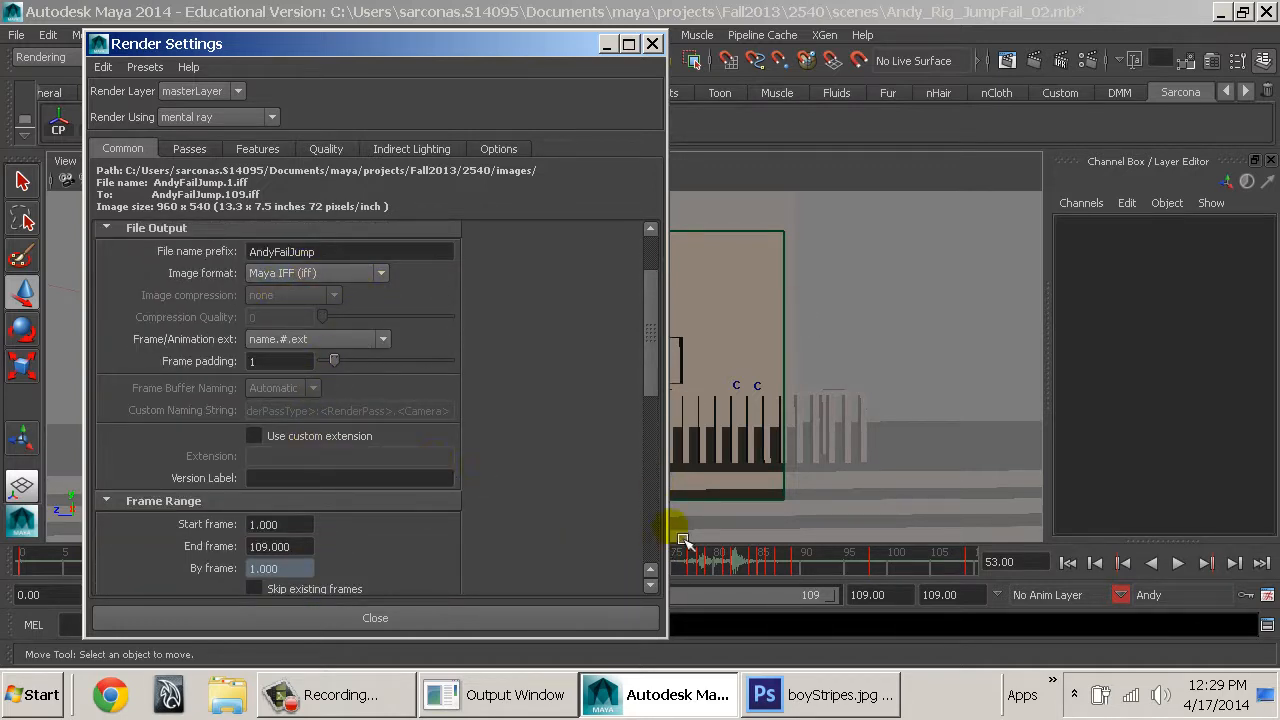
pyautogui.moveTo(678, 533); pyautogui.dragTo(514, 540)
pyautogui.click(346, 614)
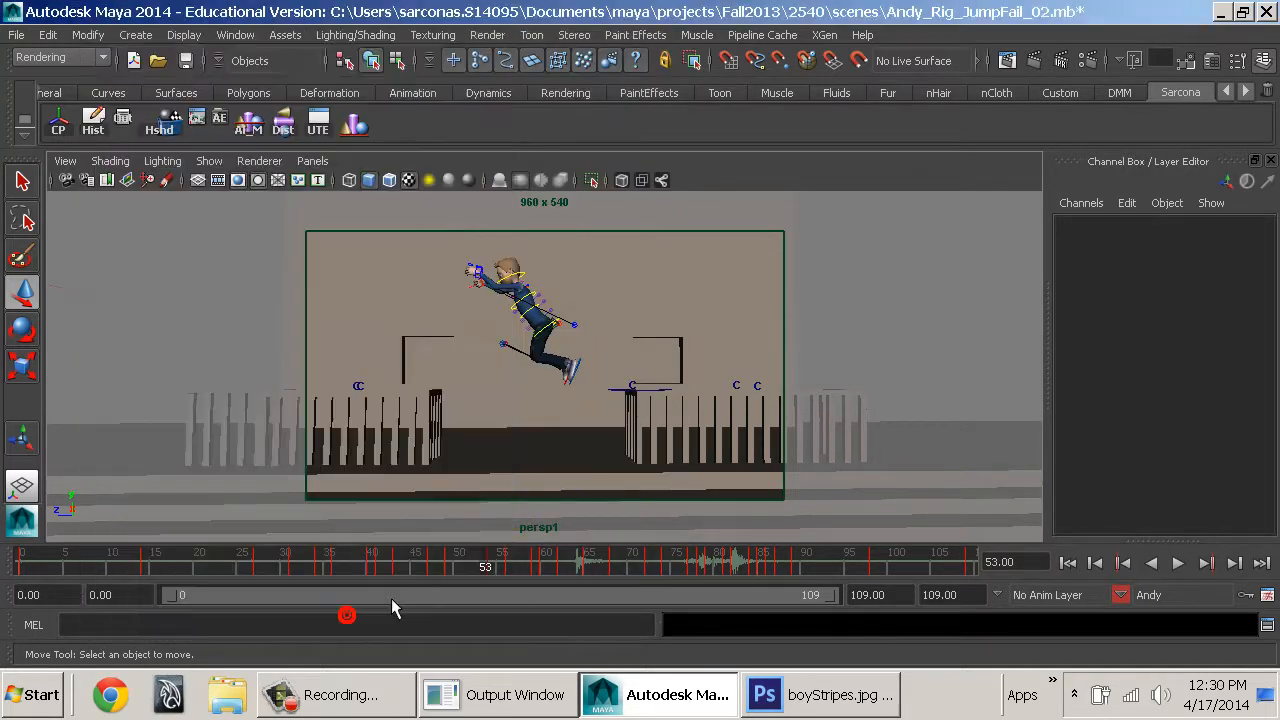
pyautogui.click(872, 326)
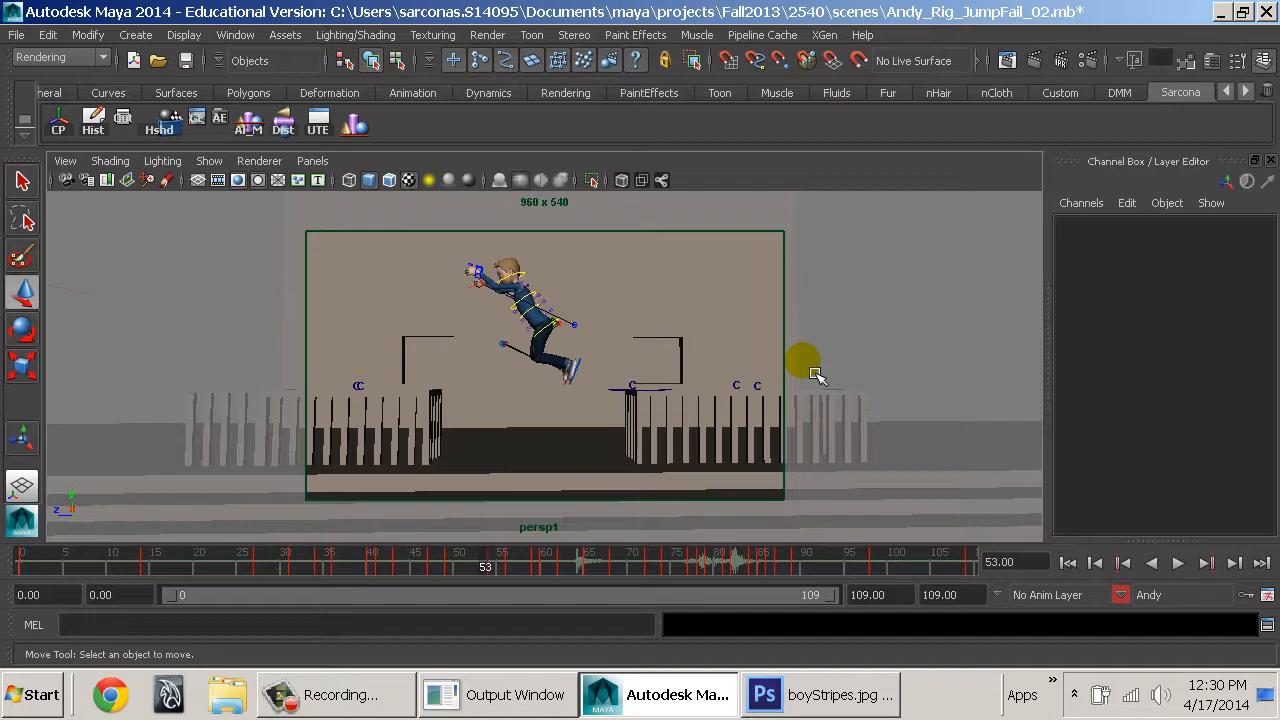